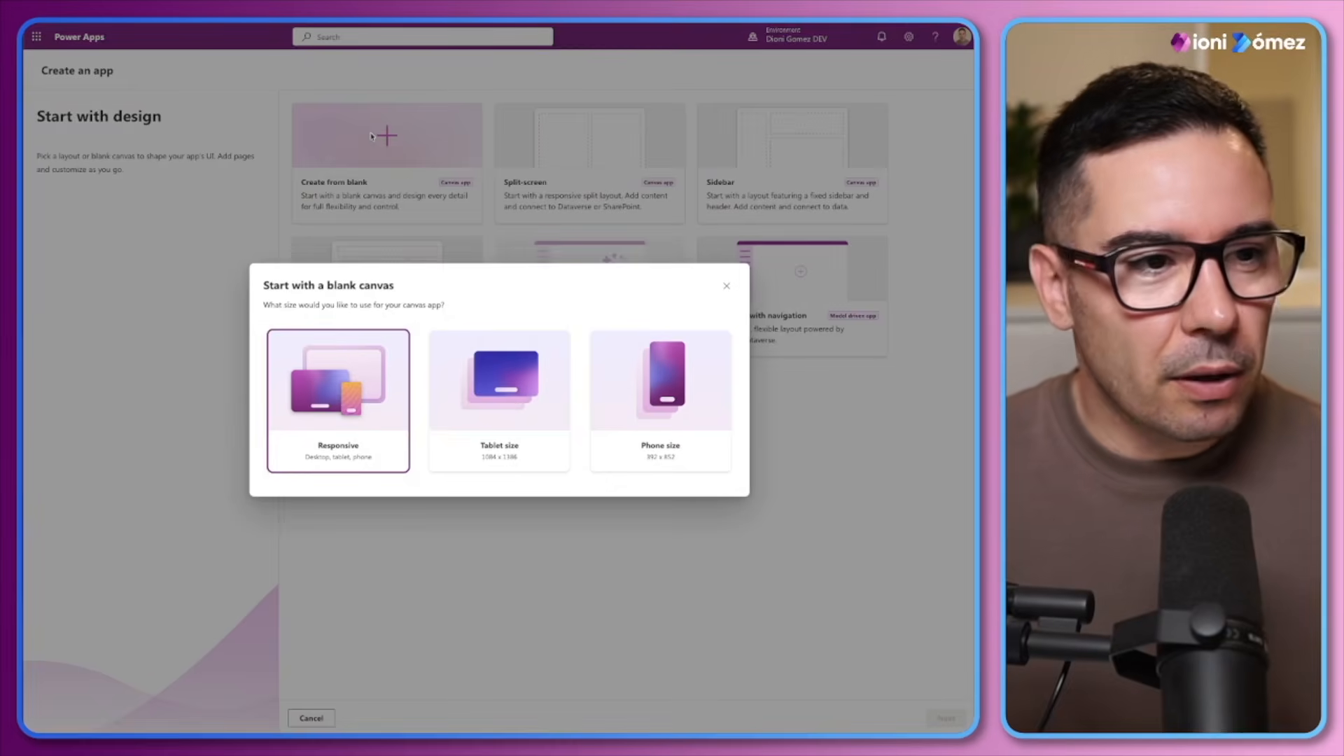
Create a blank canvas app with the Responsive size and delete its default ScreenContainer1
left_click(334, 382)
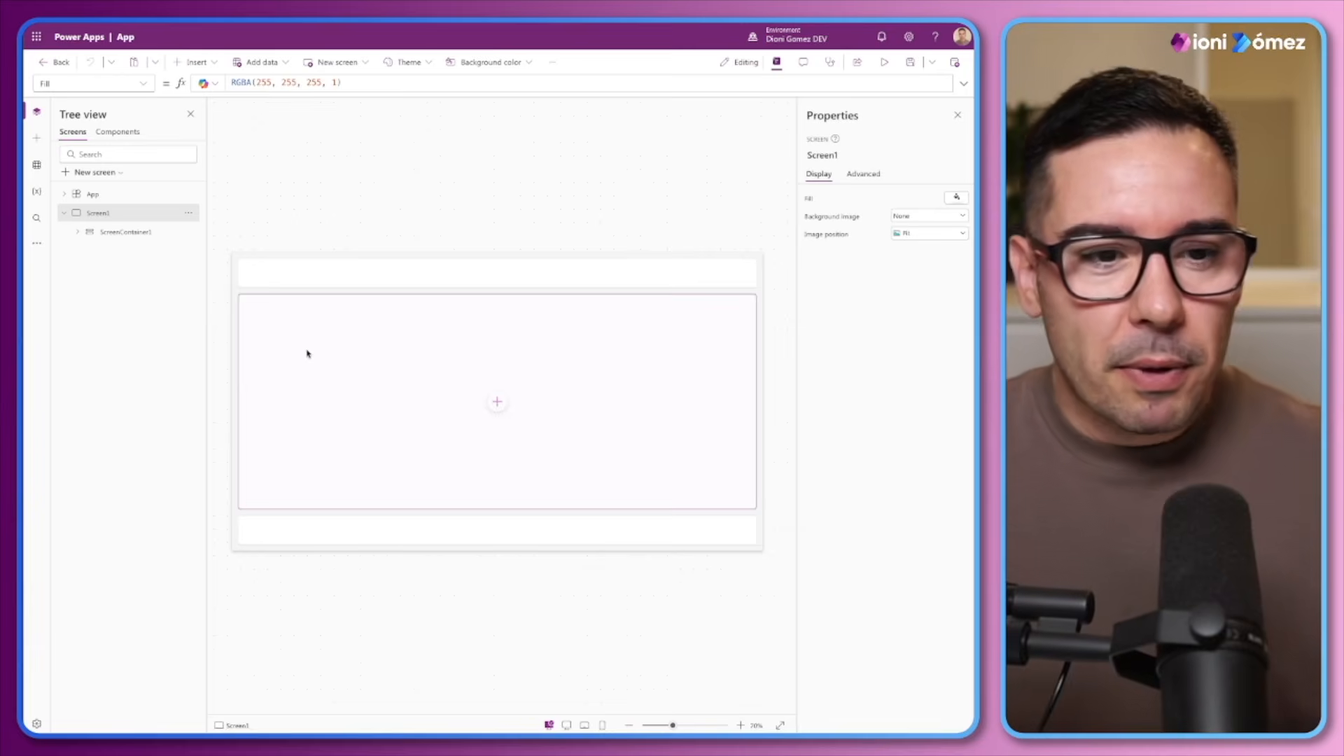
left_click(121, 233)
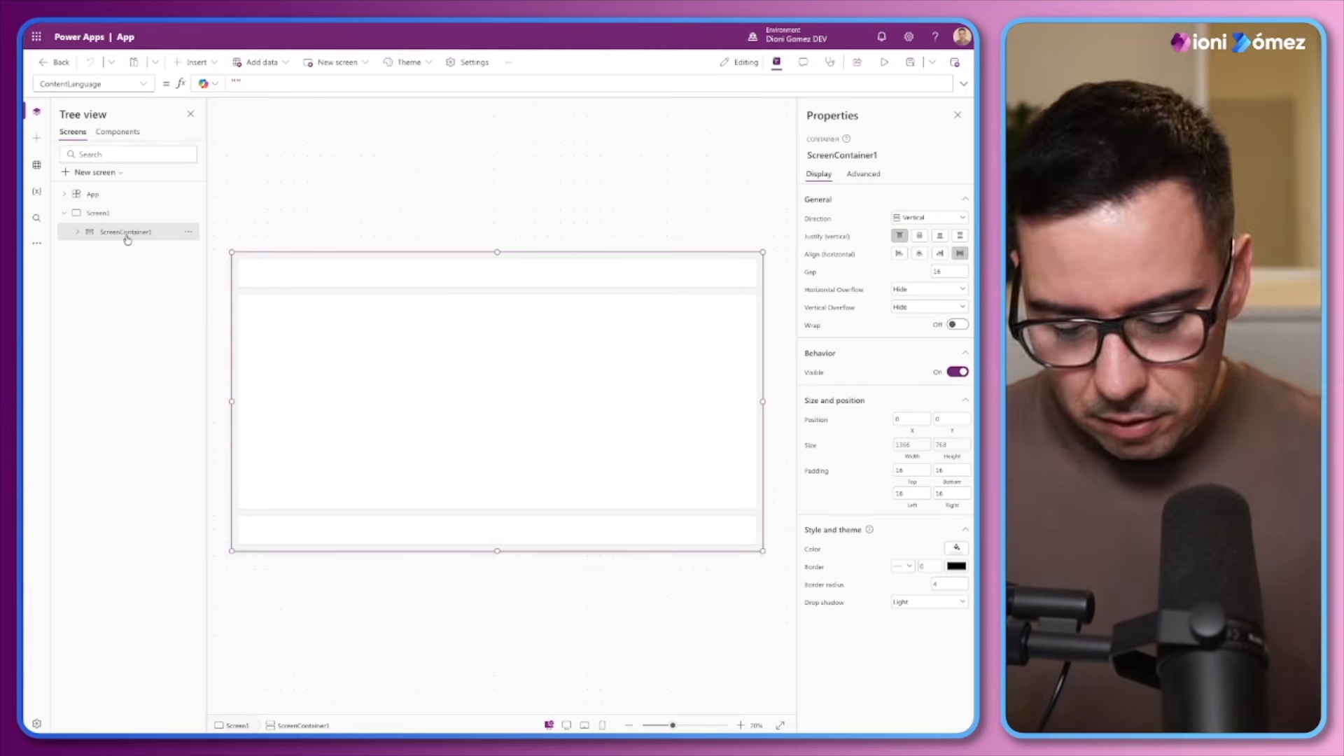
left_click(192, 234)
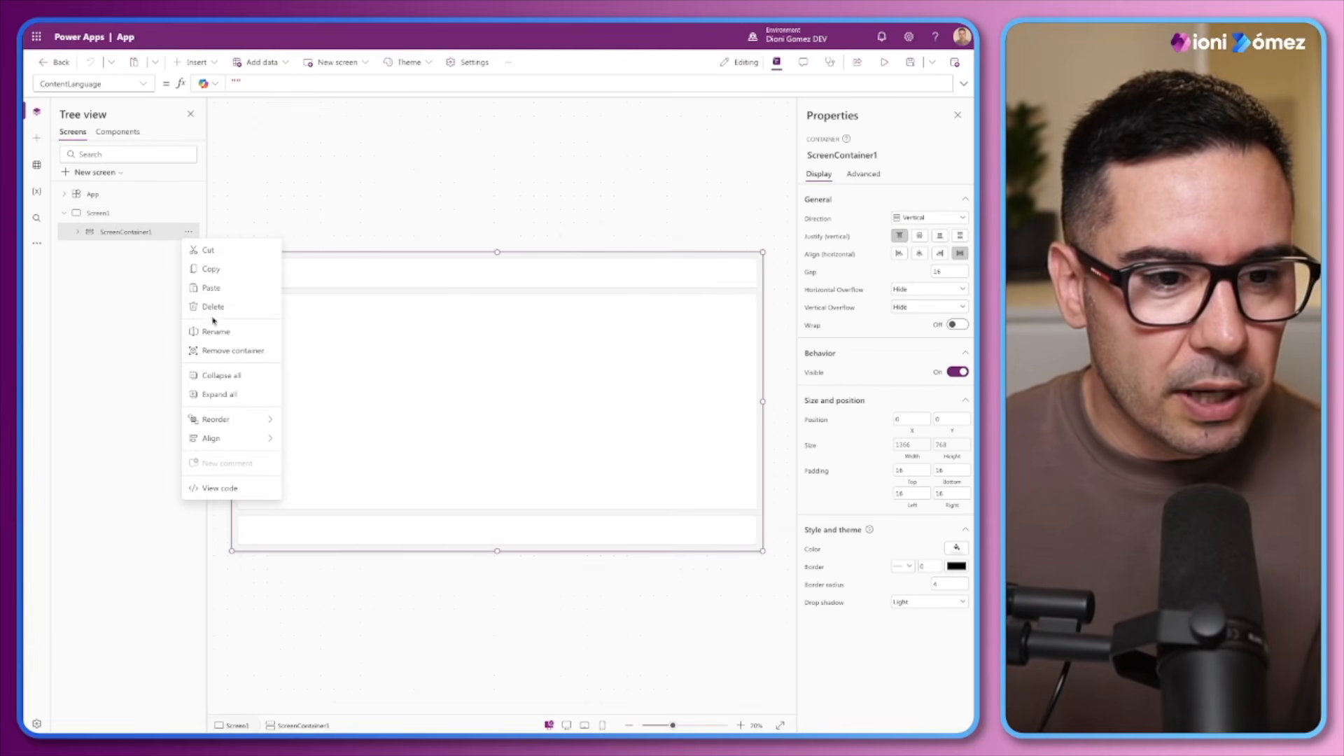
left_click(210, 326)
Rename Screen1 as Principal
double_click(102, 213)
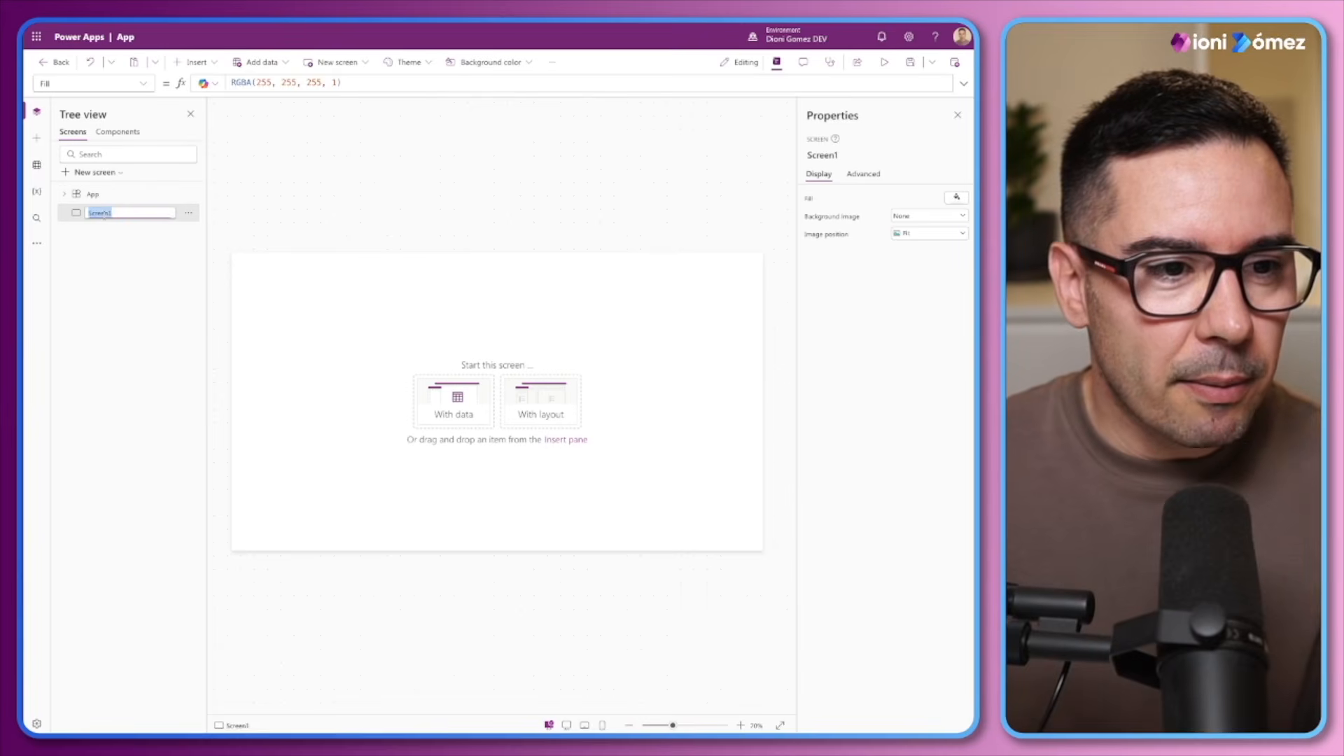
type("Home")
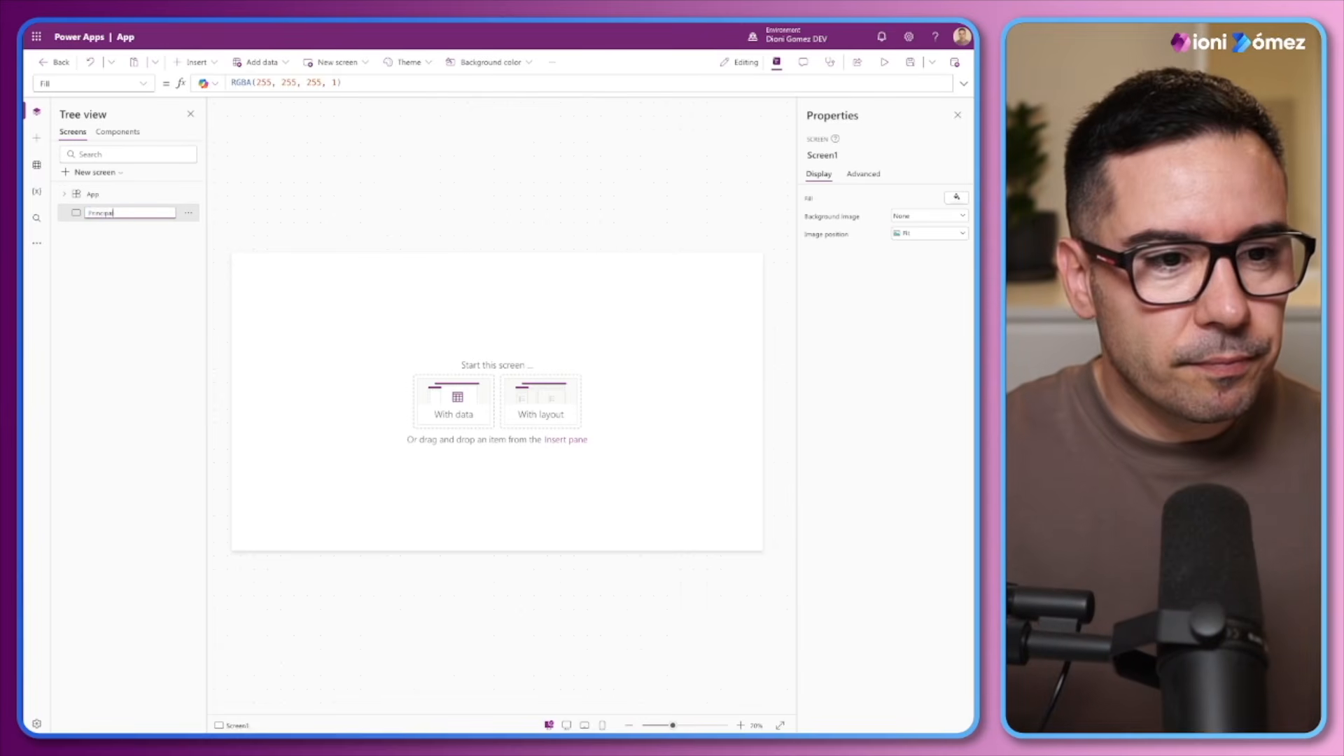
key("Return")
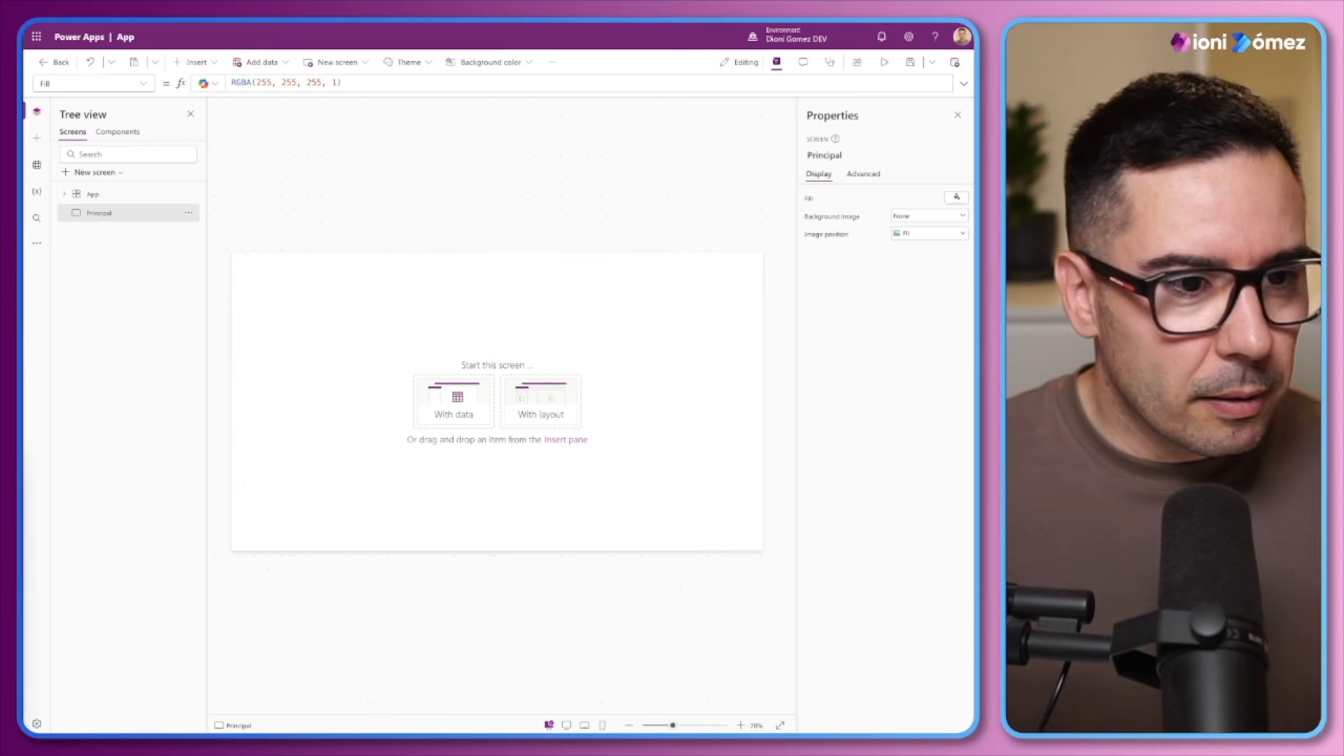
Create a new blank component and paste the copied SistemaDiseño component into the app's components
left_click(115, 134)
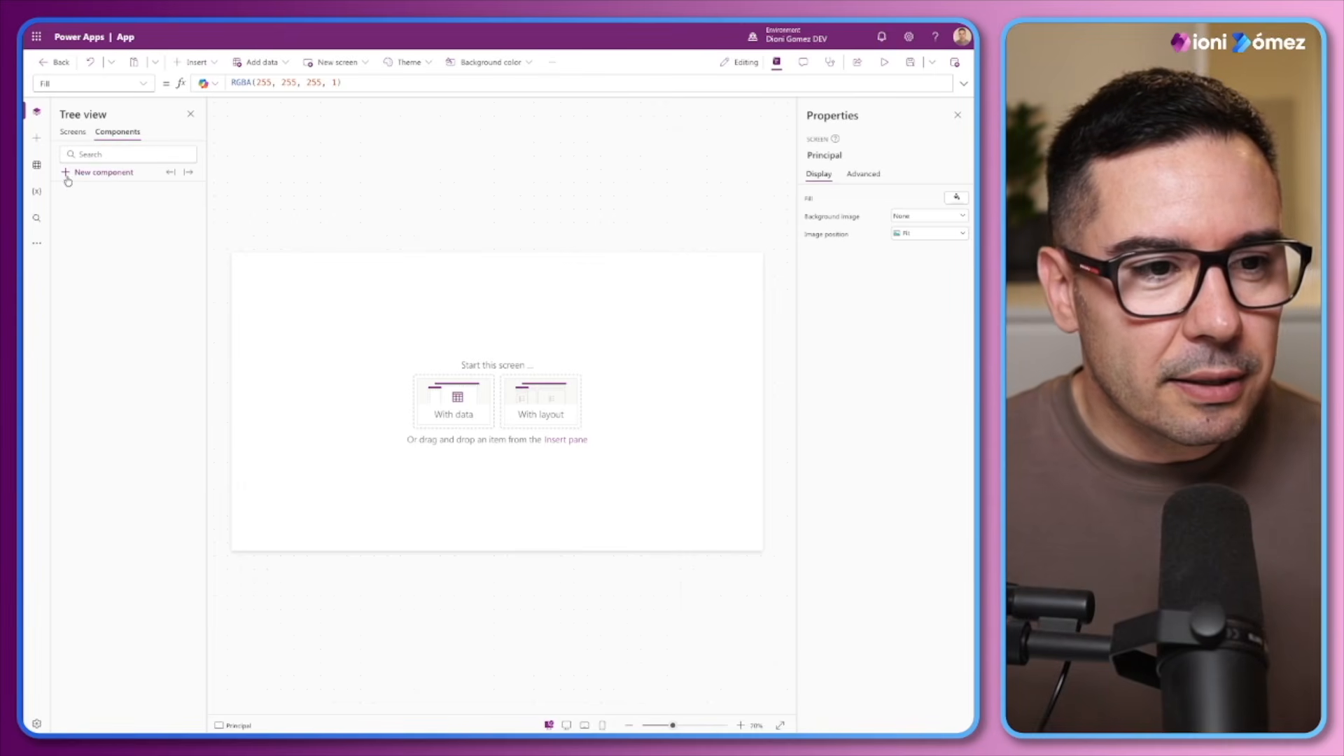
left_click(188, 194)
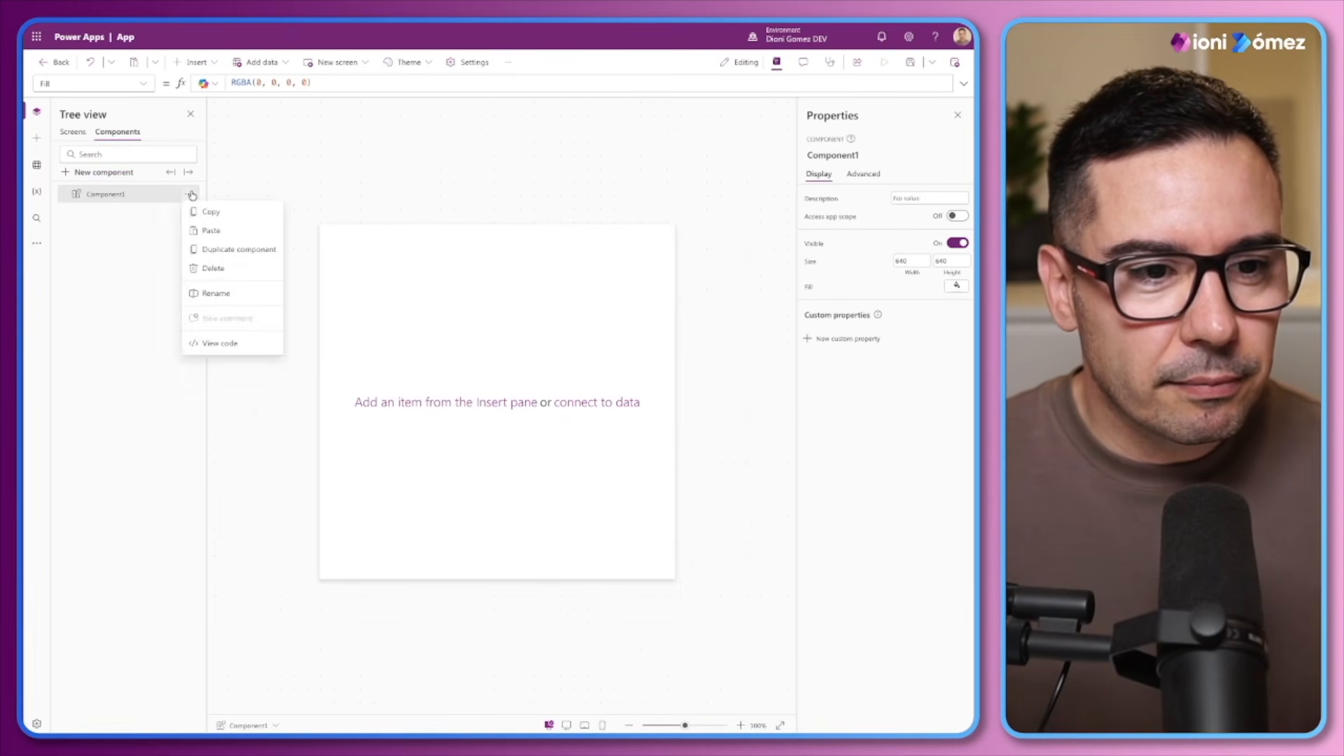
left_click(203, 229)
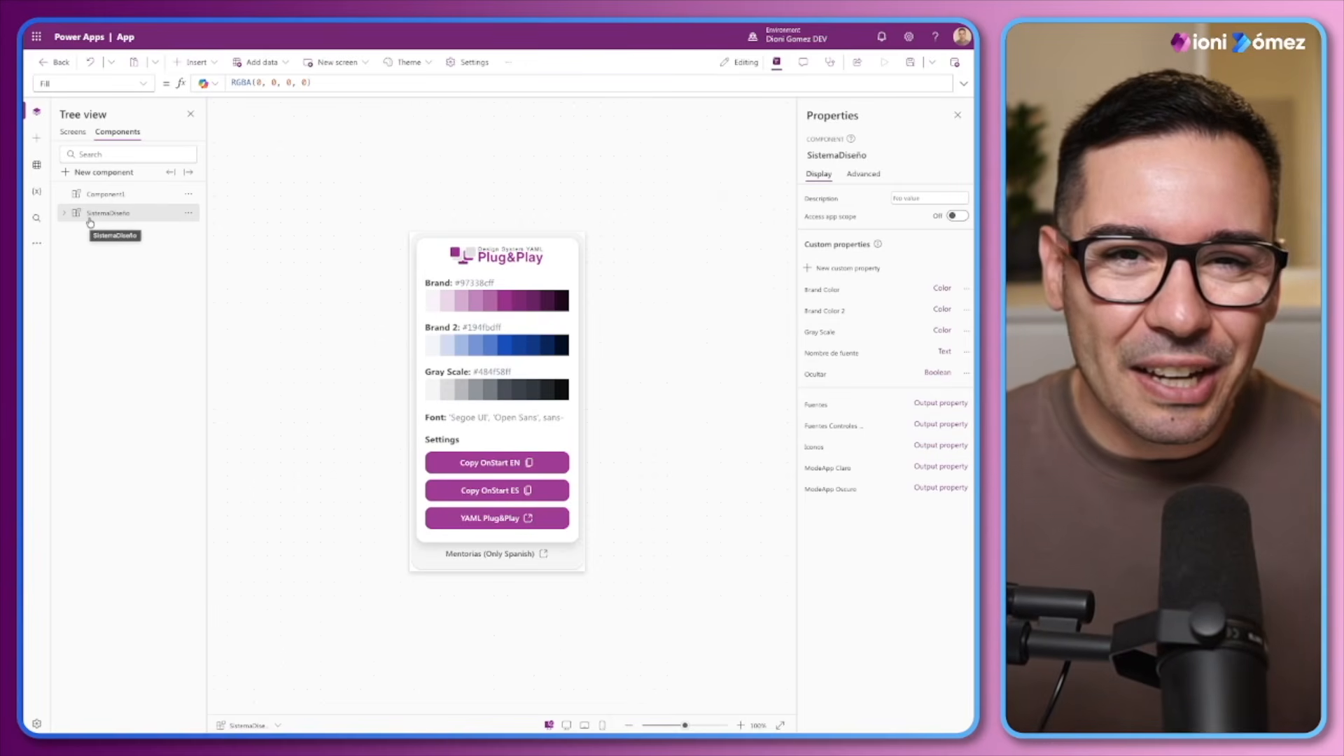
Delete the empty Component1 and paste the copied DG_Logo_Intro component
left_click(180, 196)
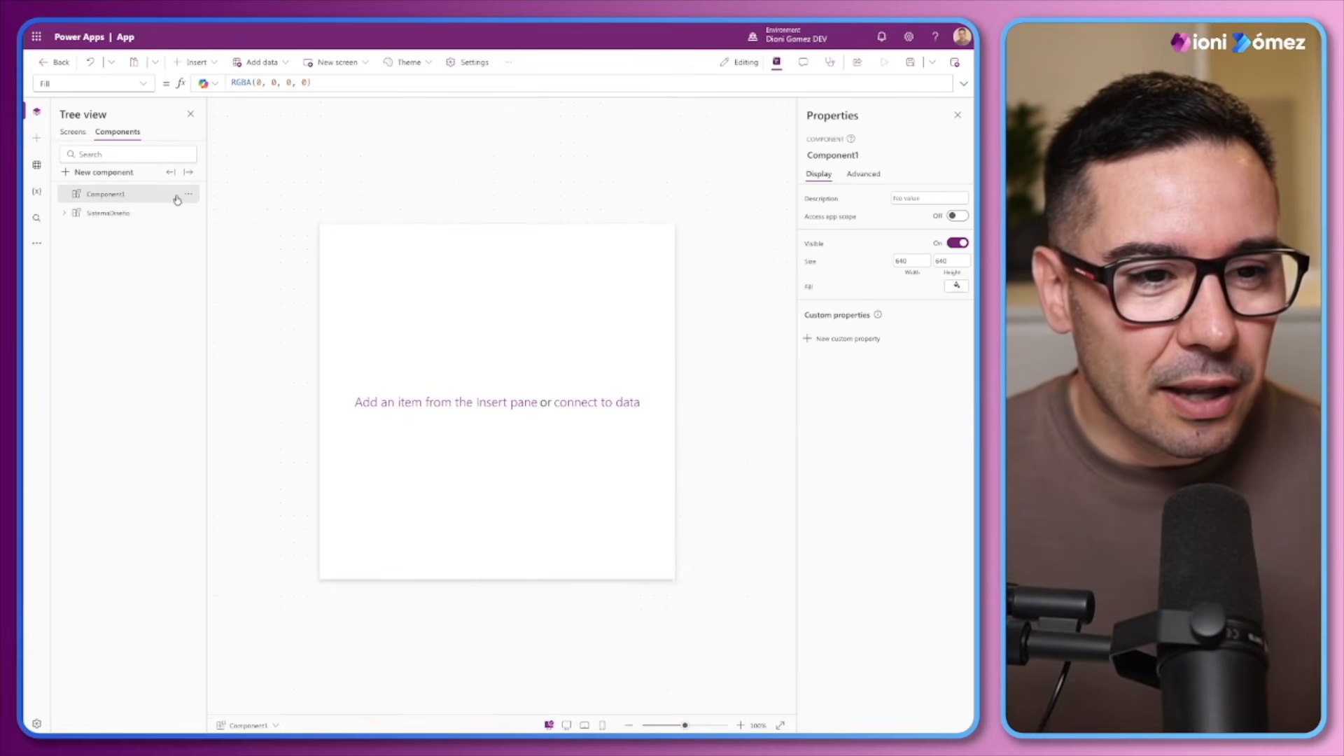
left_click(188, 194)
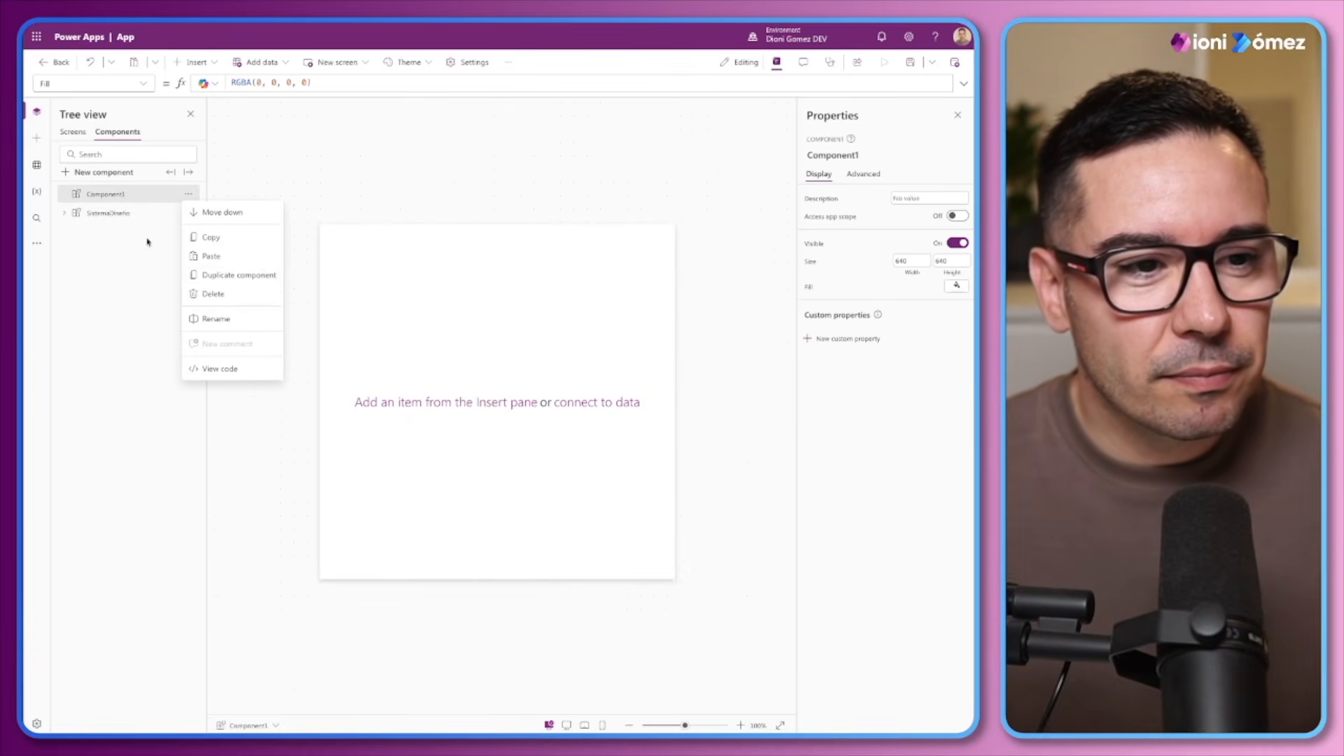
left_click(213, 294)
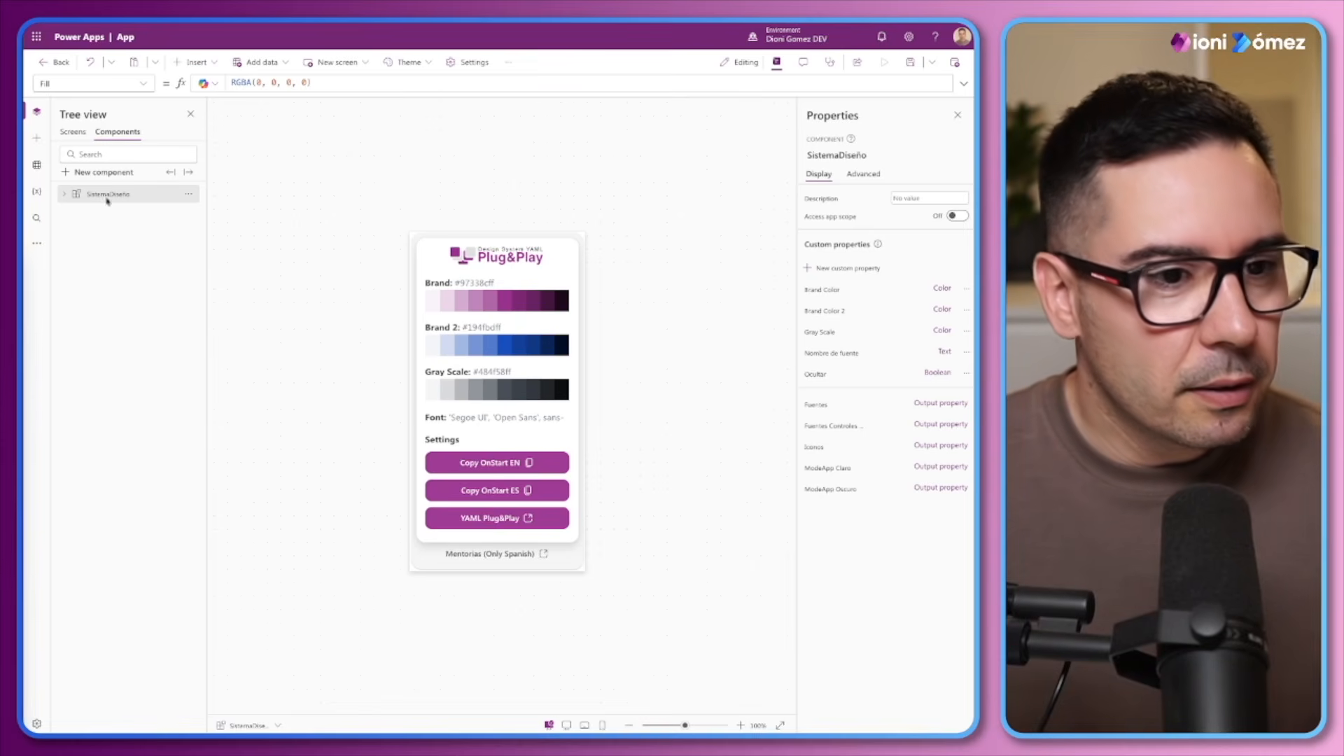
left_click(188, 194)
left_click(210, 241)
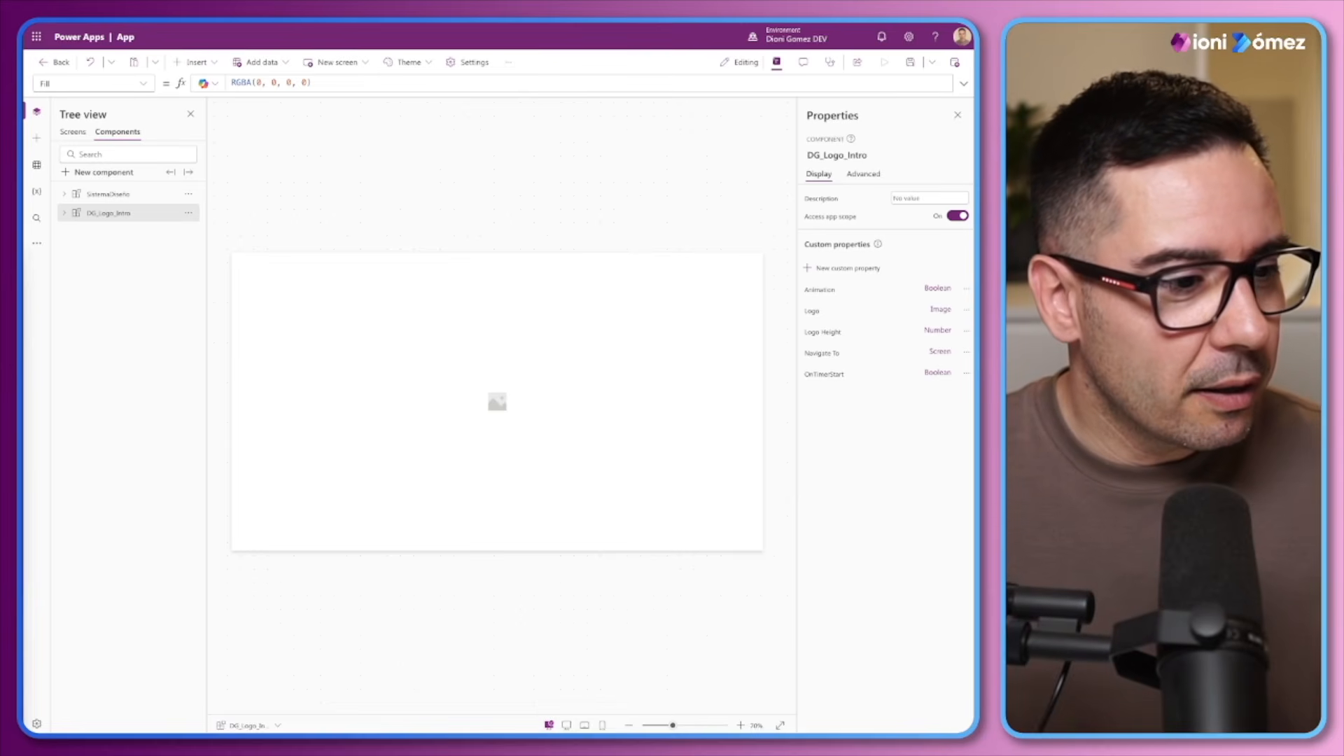
Paste the copied Inicio screen into the app's screens
left_click(73, 132)
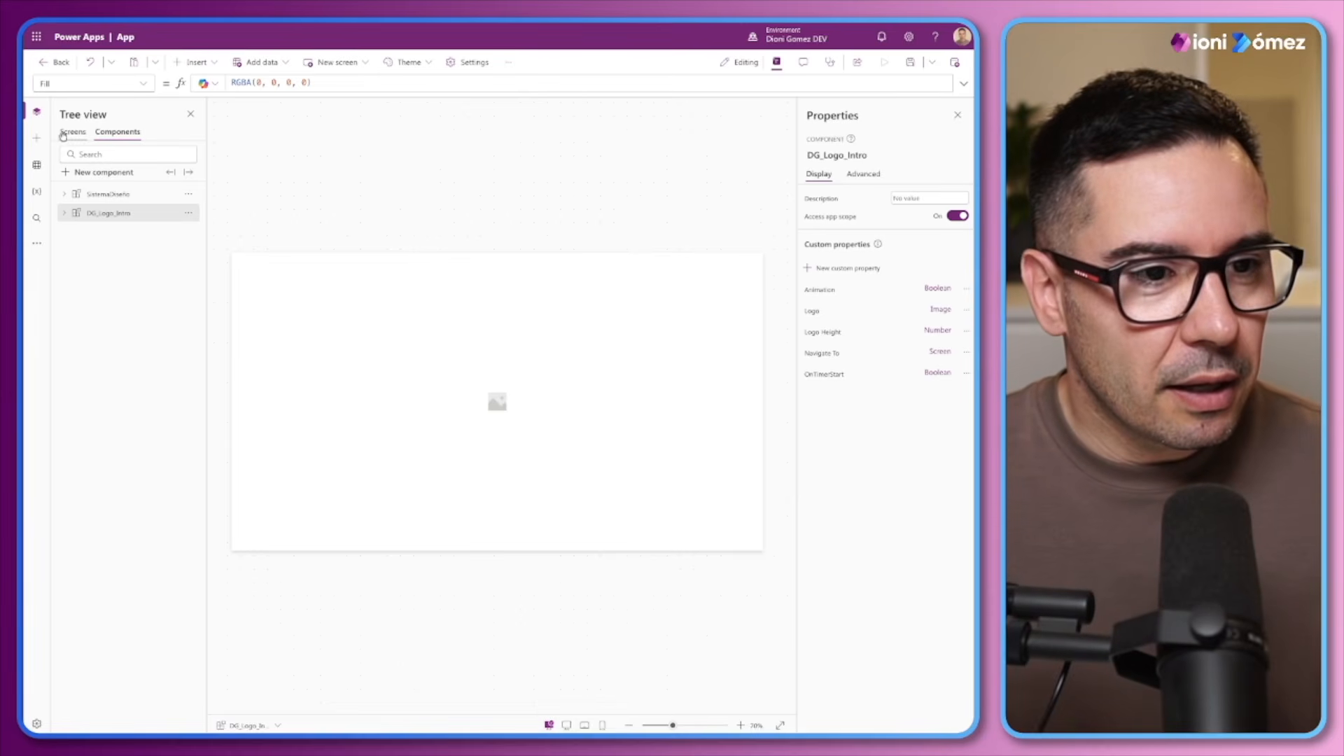
left_click(187, 216)
left_click(210, 251)
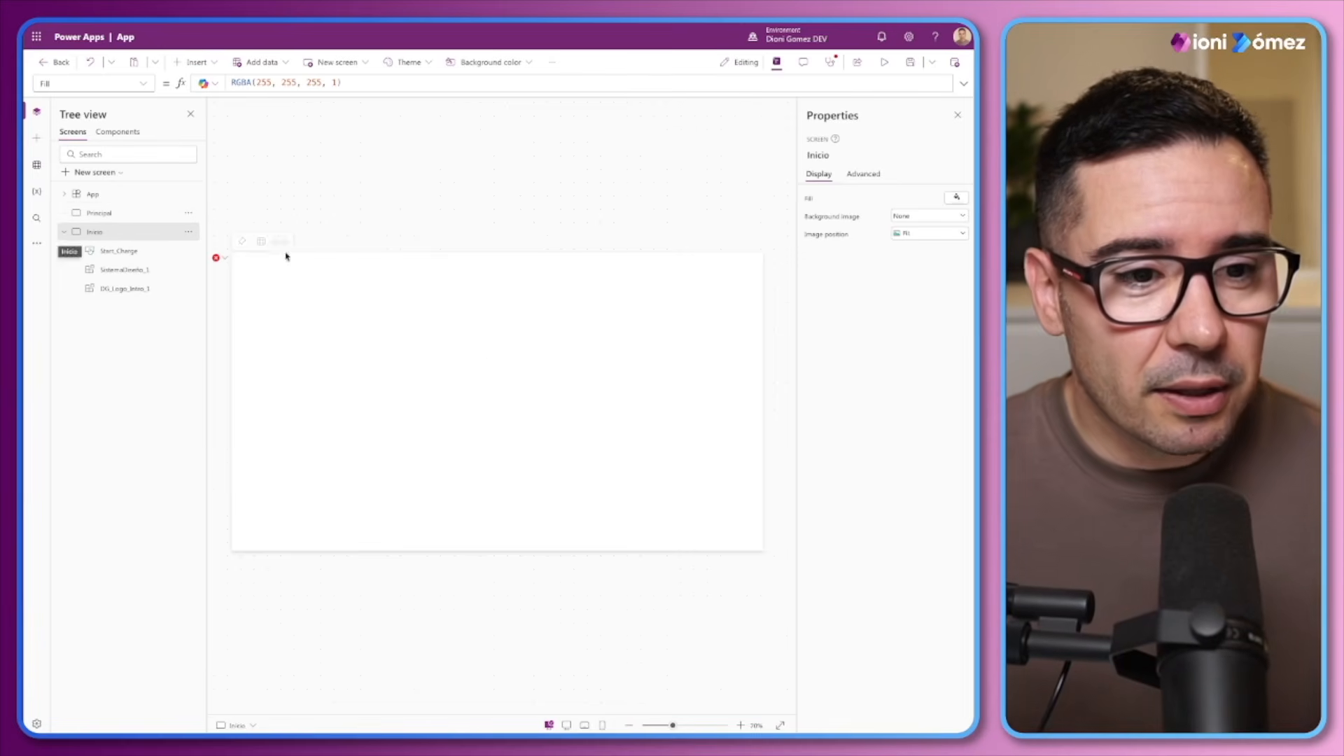
Correct the faulty NavigateTo formula of DG_Logo_Intro_1 on the Inicio screen to Principal
left_click(216, 259)
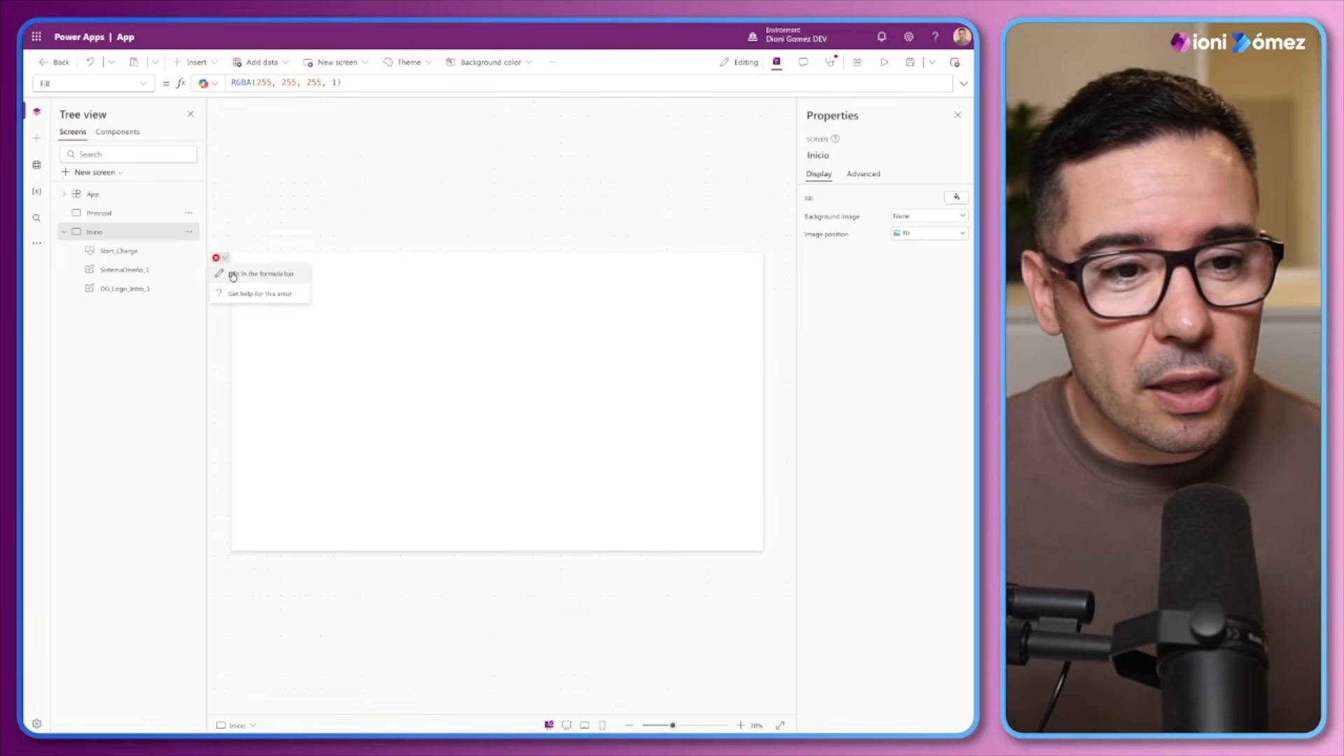
left_click(233, 274)
key("BackSpace")
key("BackSpace")
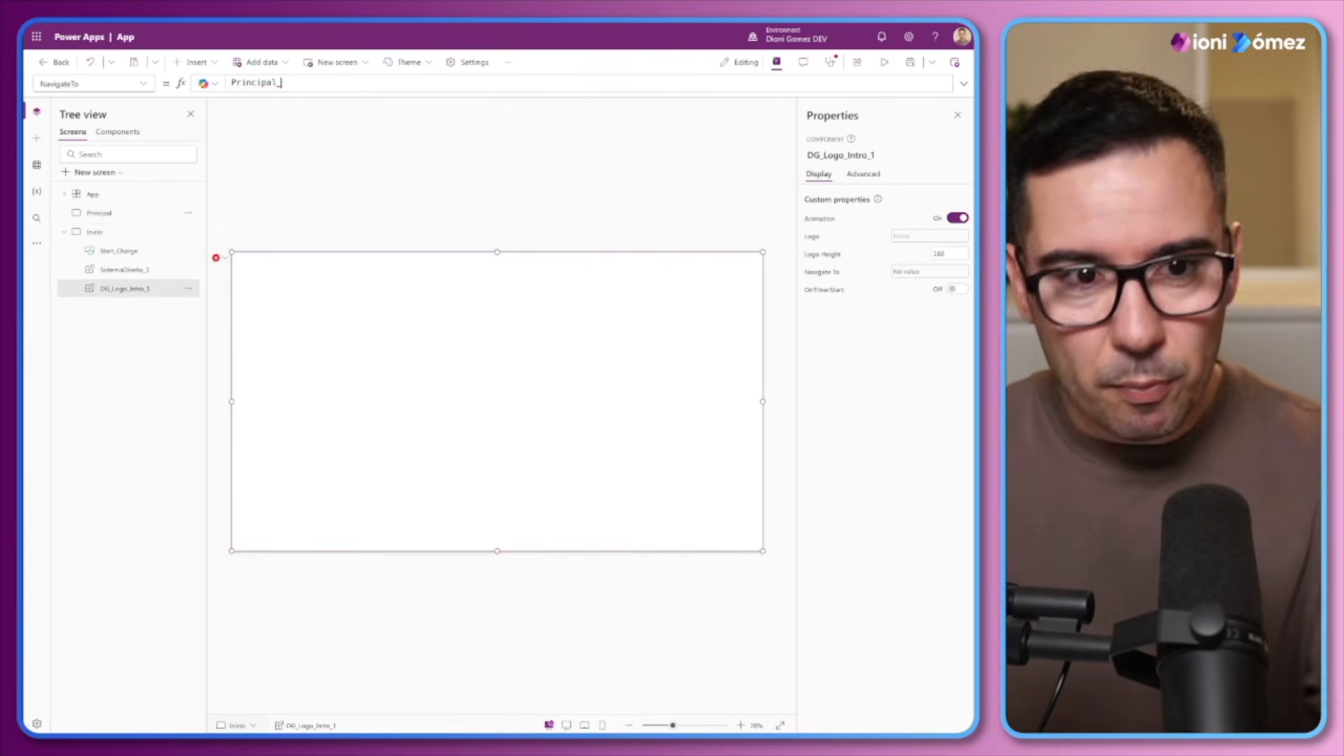
Move the Inicio screen above Principal in the screen order and preview the app starting from Inicio
left_click_drag(101, 233, 101, 209)
left_click(65, 213)
left_click(99, 232)
left_click(95, 213)
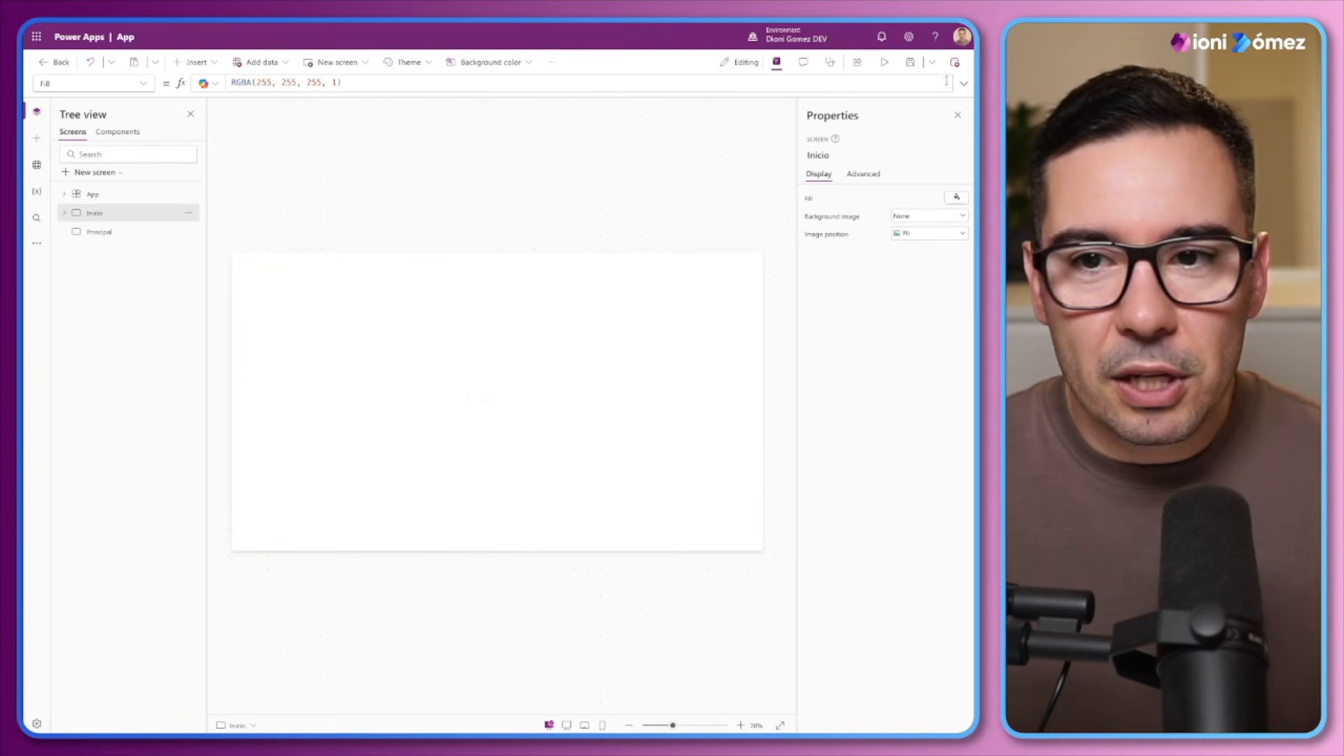
left_click(884, 62)
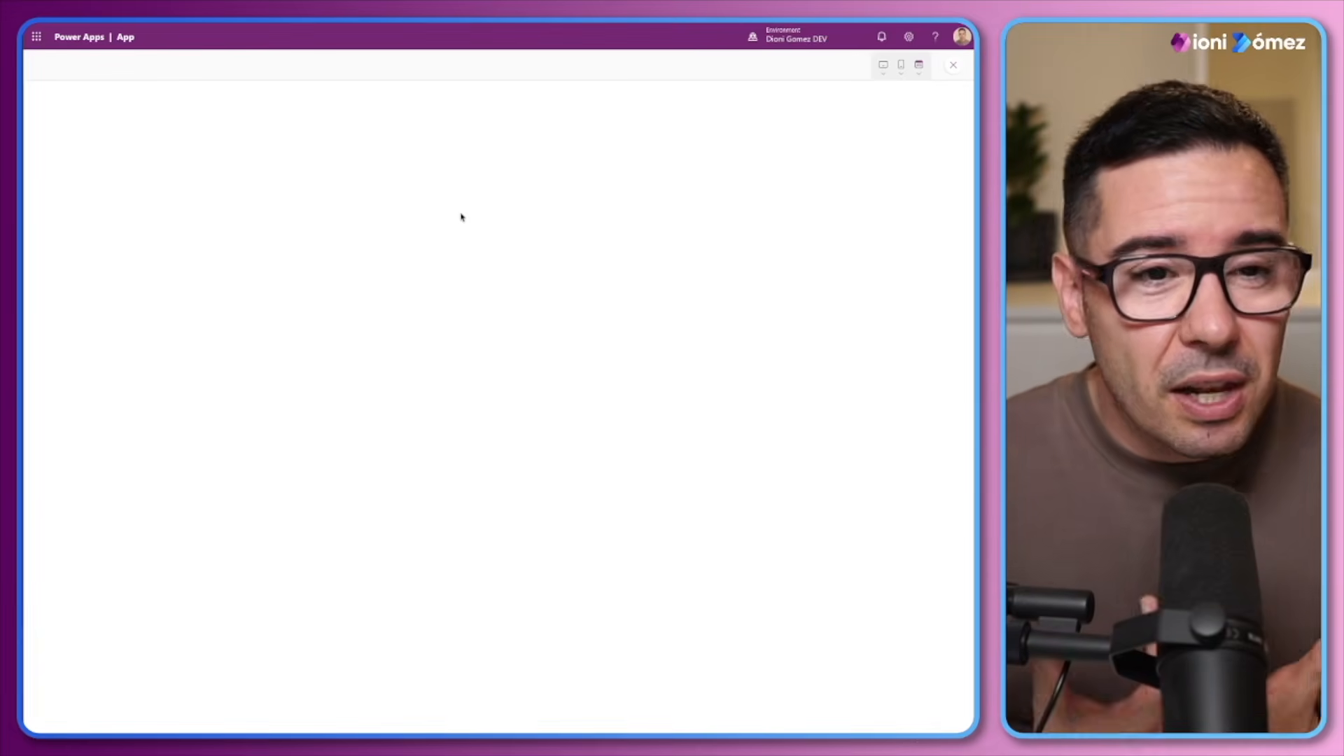
left_click(955, 67)
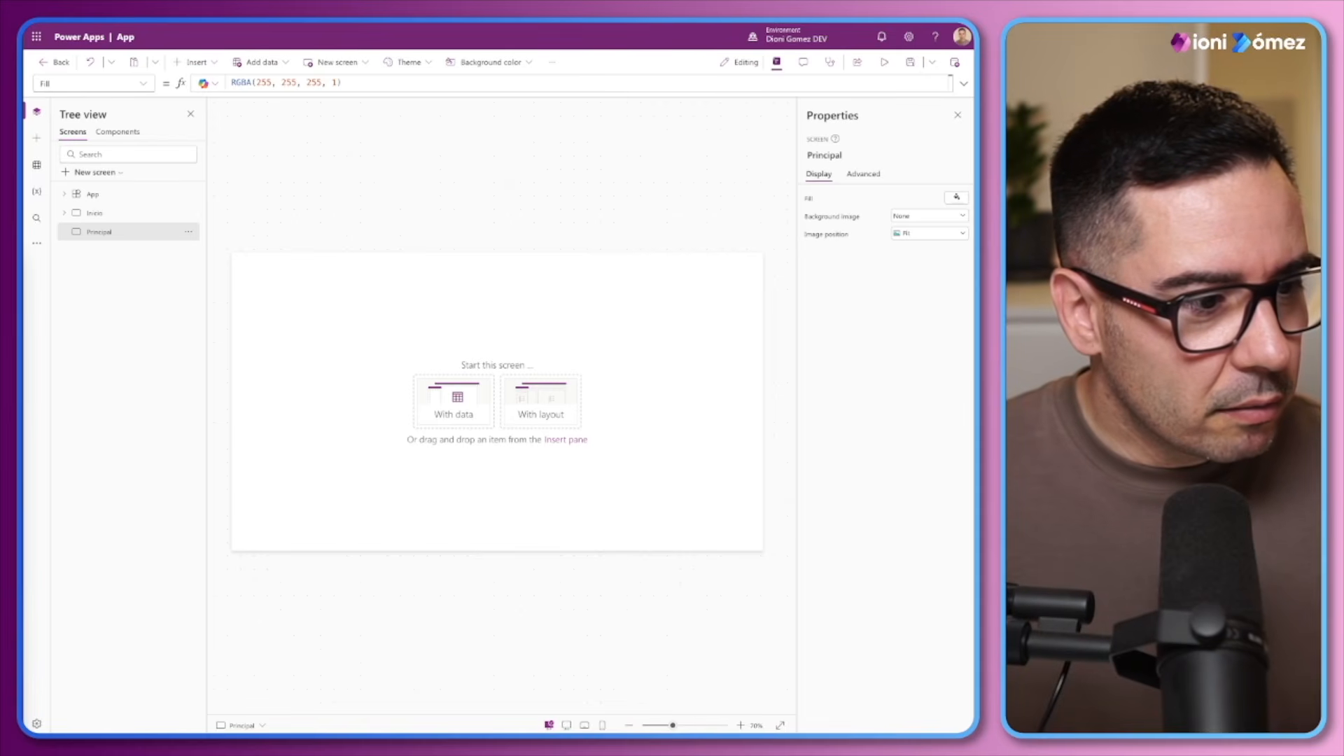
Examine the OnSelect formula of the Start_Charge button and the NavigateTo formula of DG_Logo_Intro_1 on the Inicio screen
left_click(96, 215)
left_click(64, 213)
left_click(116, 232)
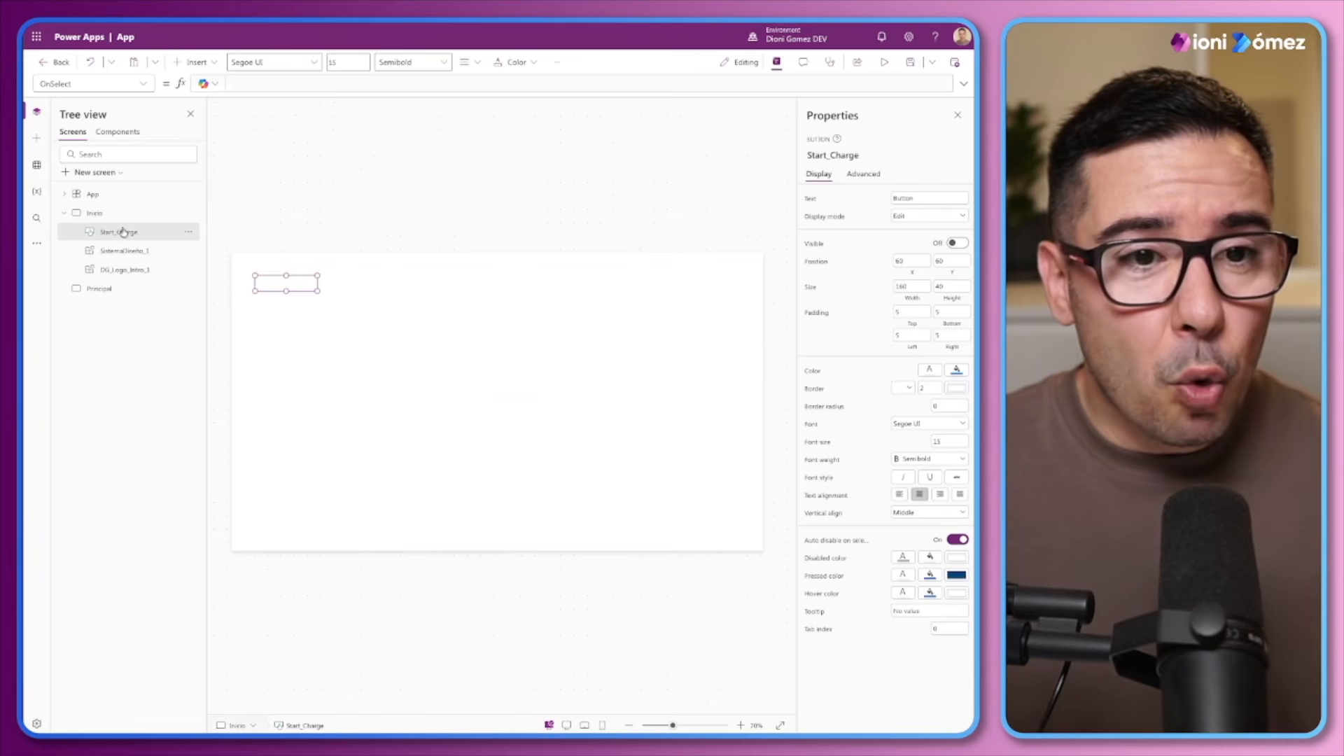
left_click(352, 92)
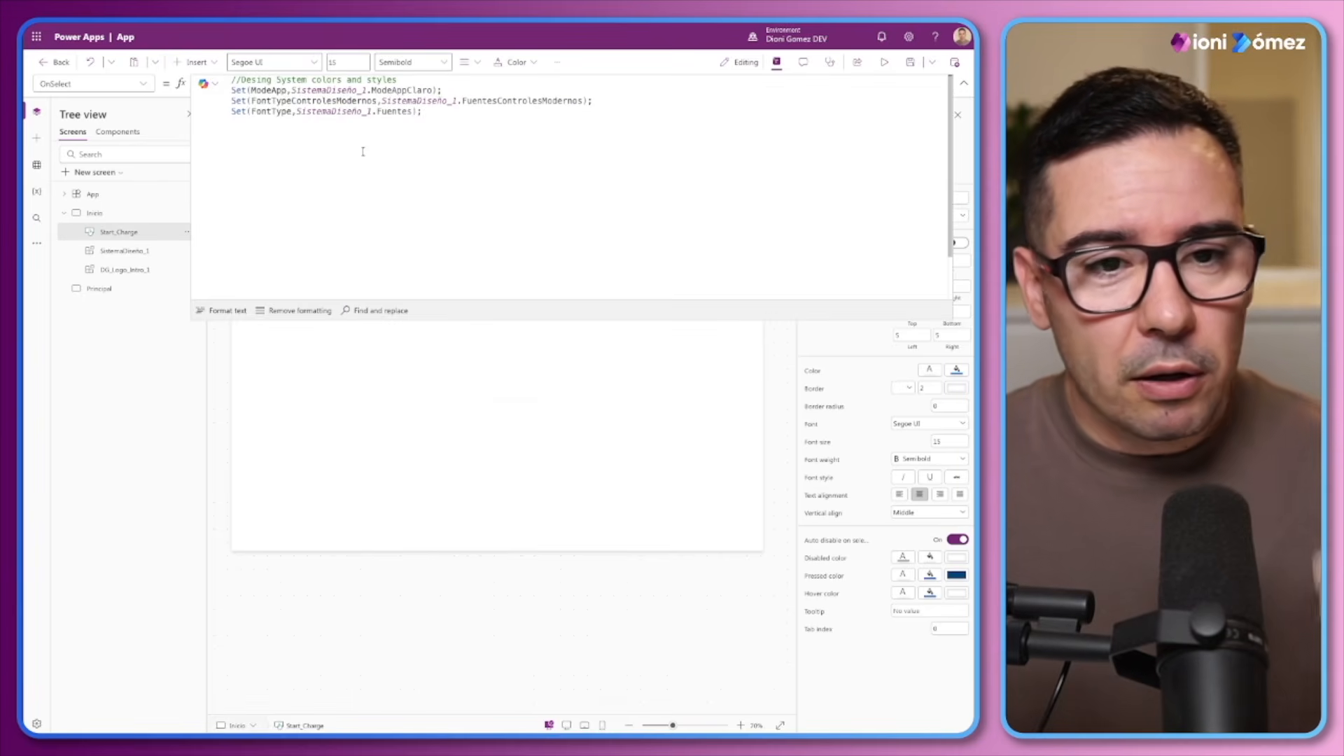
left_click_drag(413, 112, 341, 112)
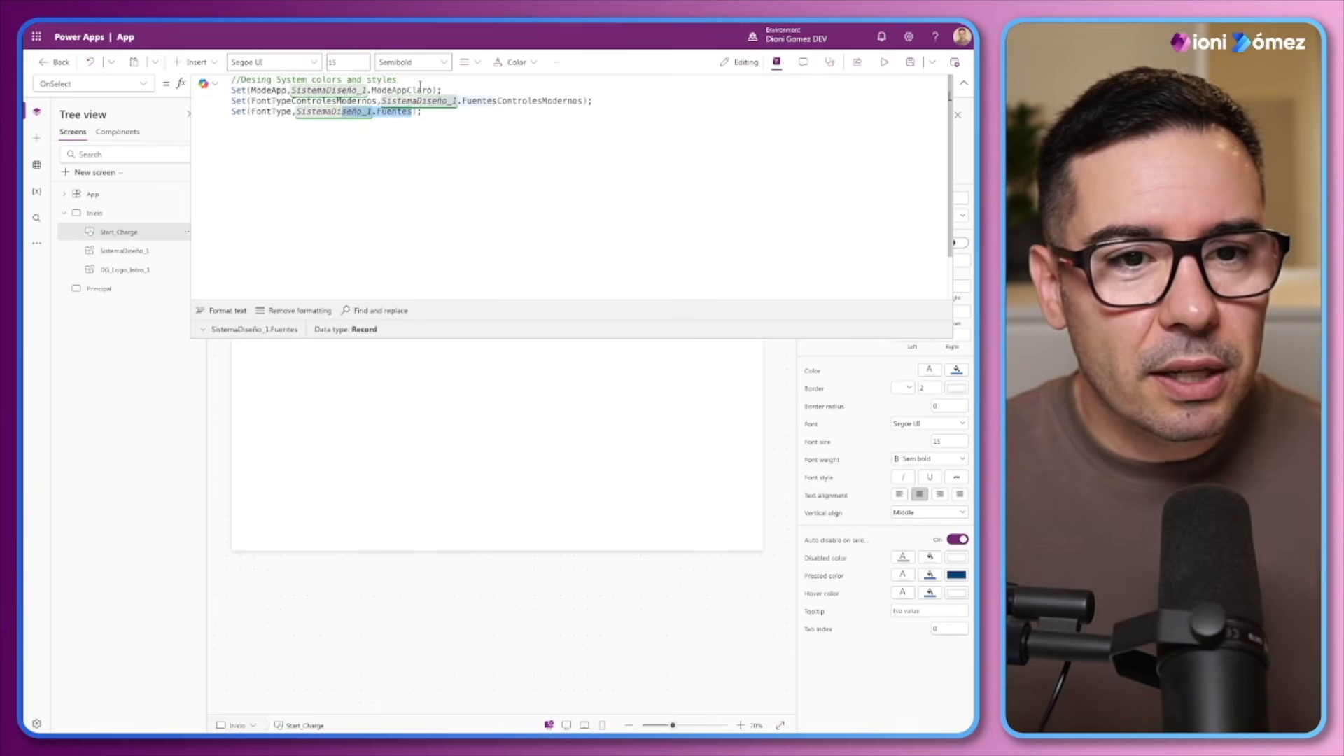
left_click_drag(421, 91, 362, 91)
left_click(107, 271)
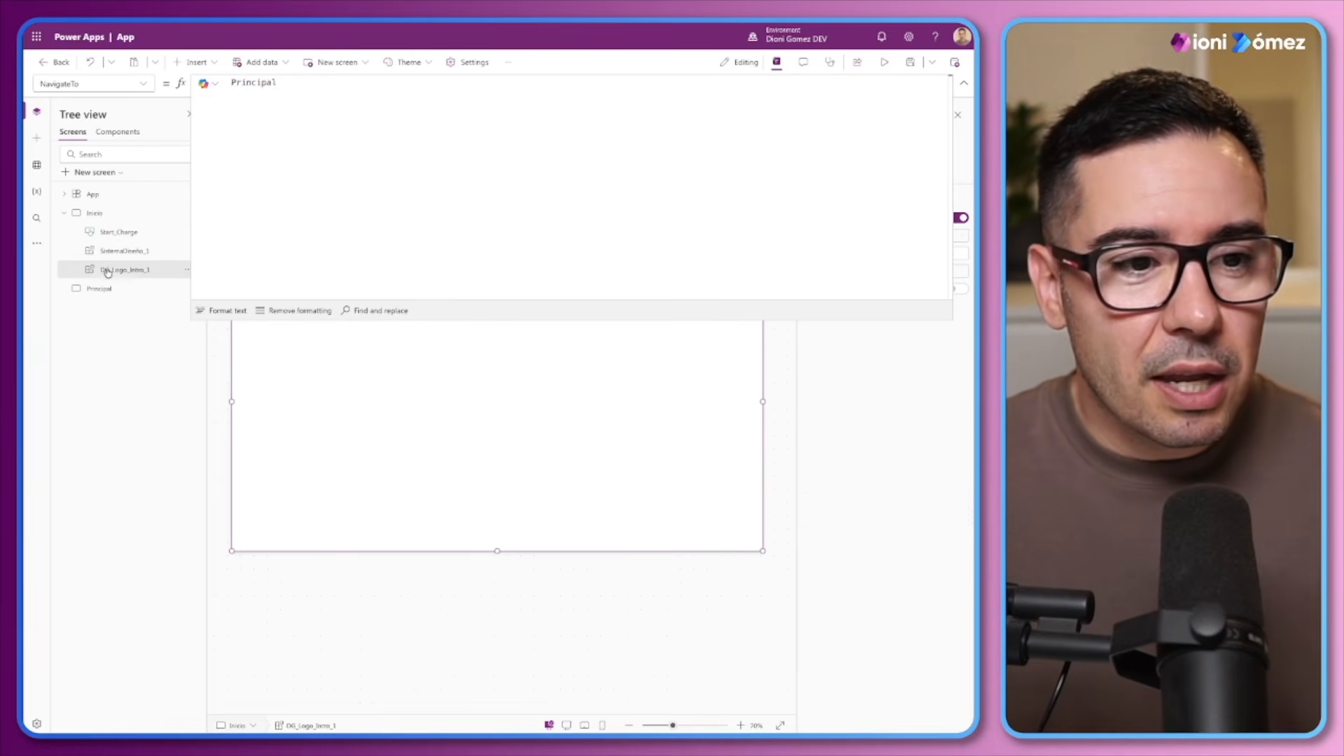
left_click(964, 82)
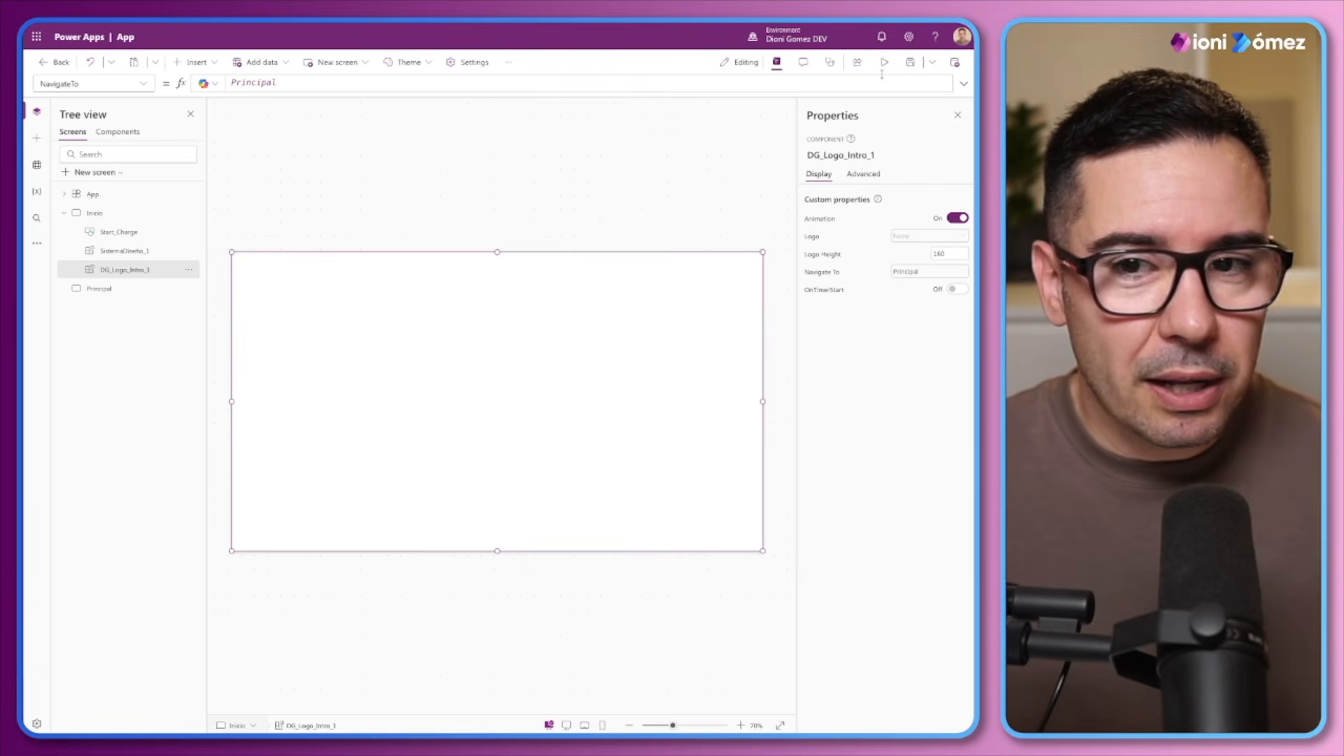
Set the Principal screen's fill to the light gray RGBA(230, 230, 230, 1)
left_click(70, 288)
left_click(957, 197)
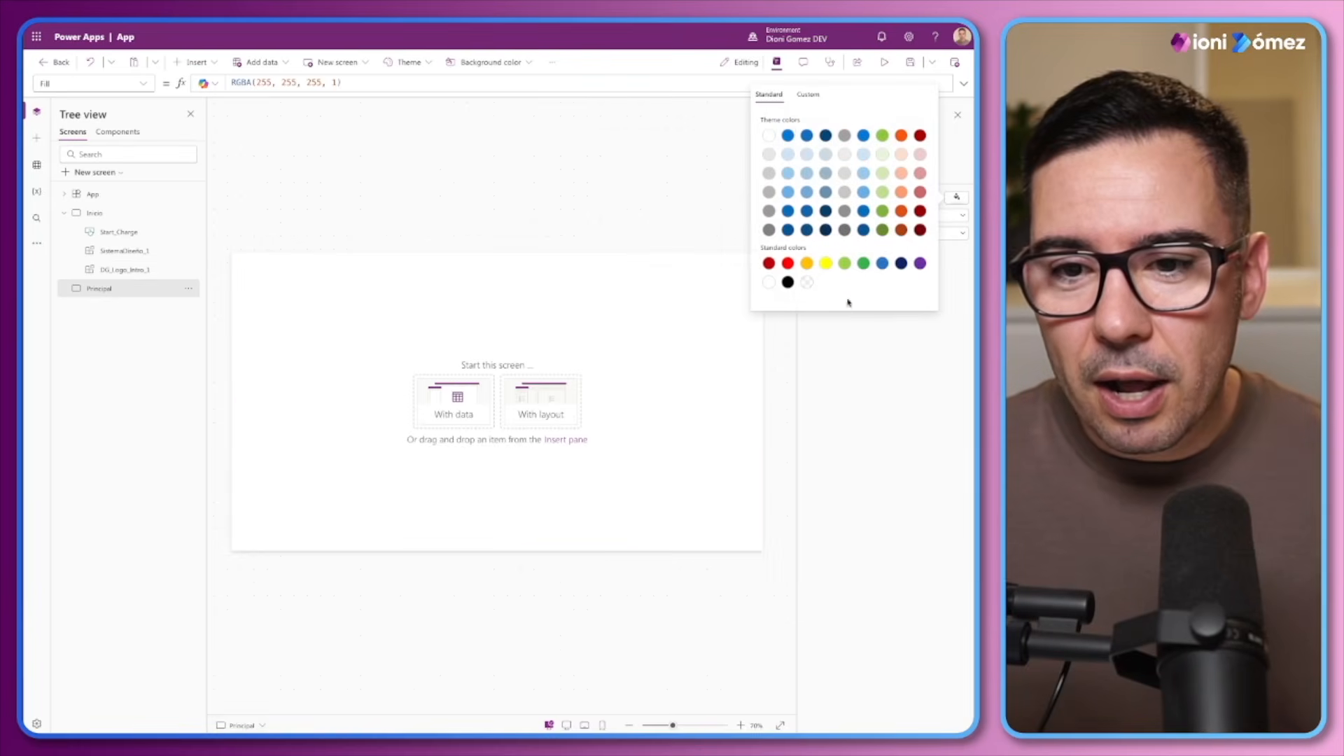
left_click(768, 154)
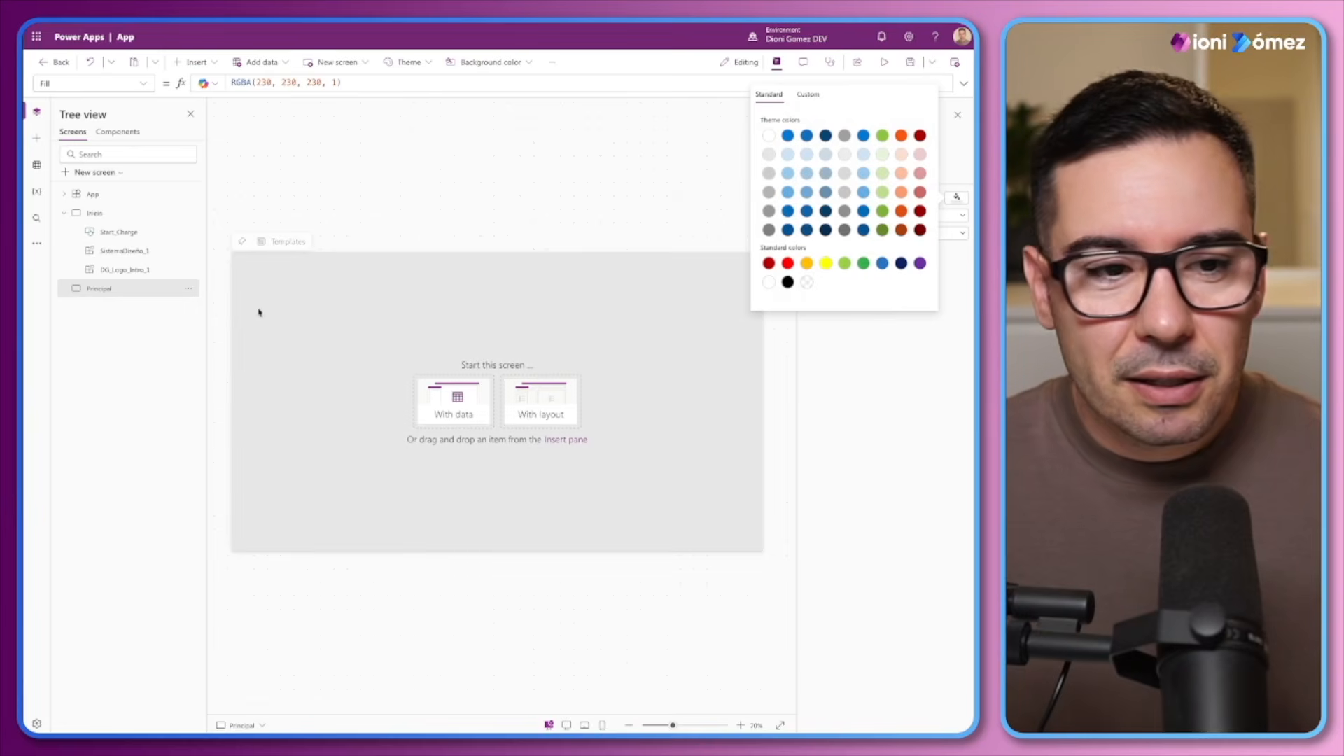
Preview the app from the Inicio screen to check the navigation to Principal, and close the preview
left_click(105, 212)
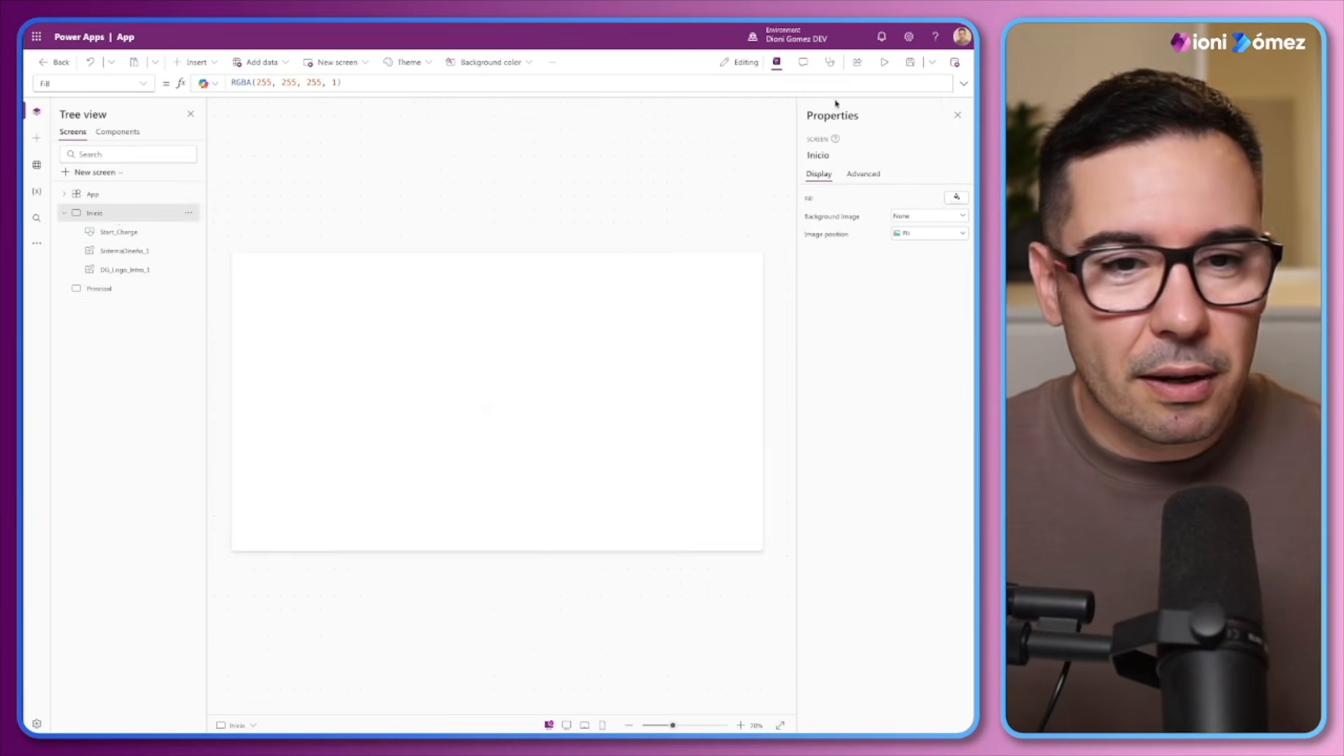
left_click(884, 61)
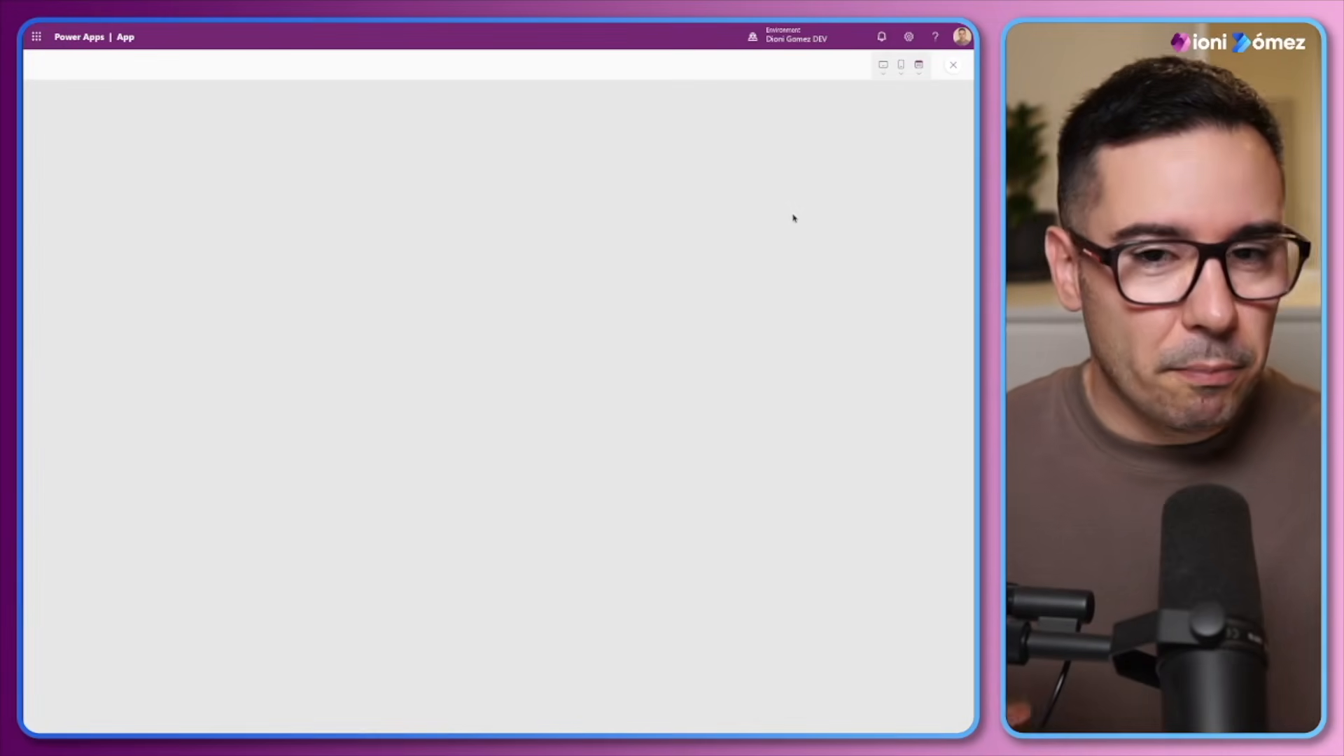
left_click(950, 65)
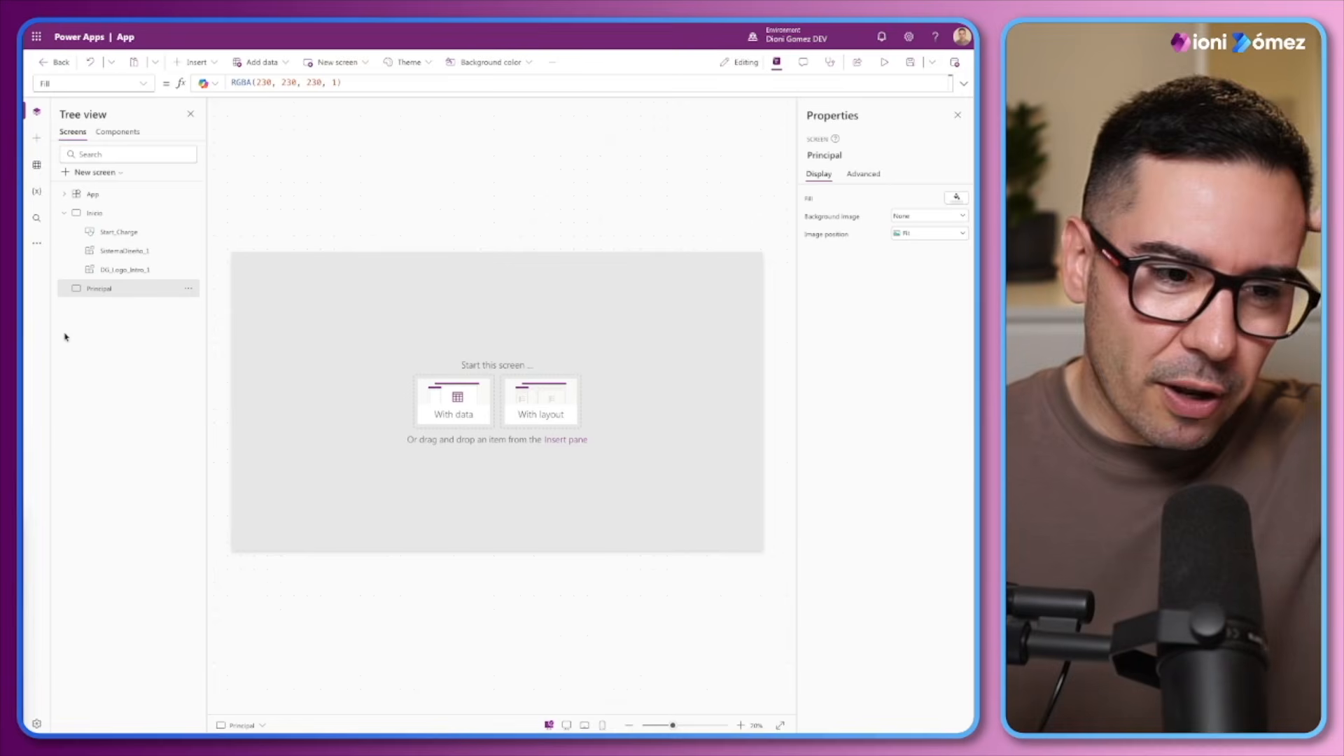
Set the Principal screen's fill to transparent, RGBA(0, 0, 0, 0)
left_click(956, 197)
left_click(806, 283)
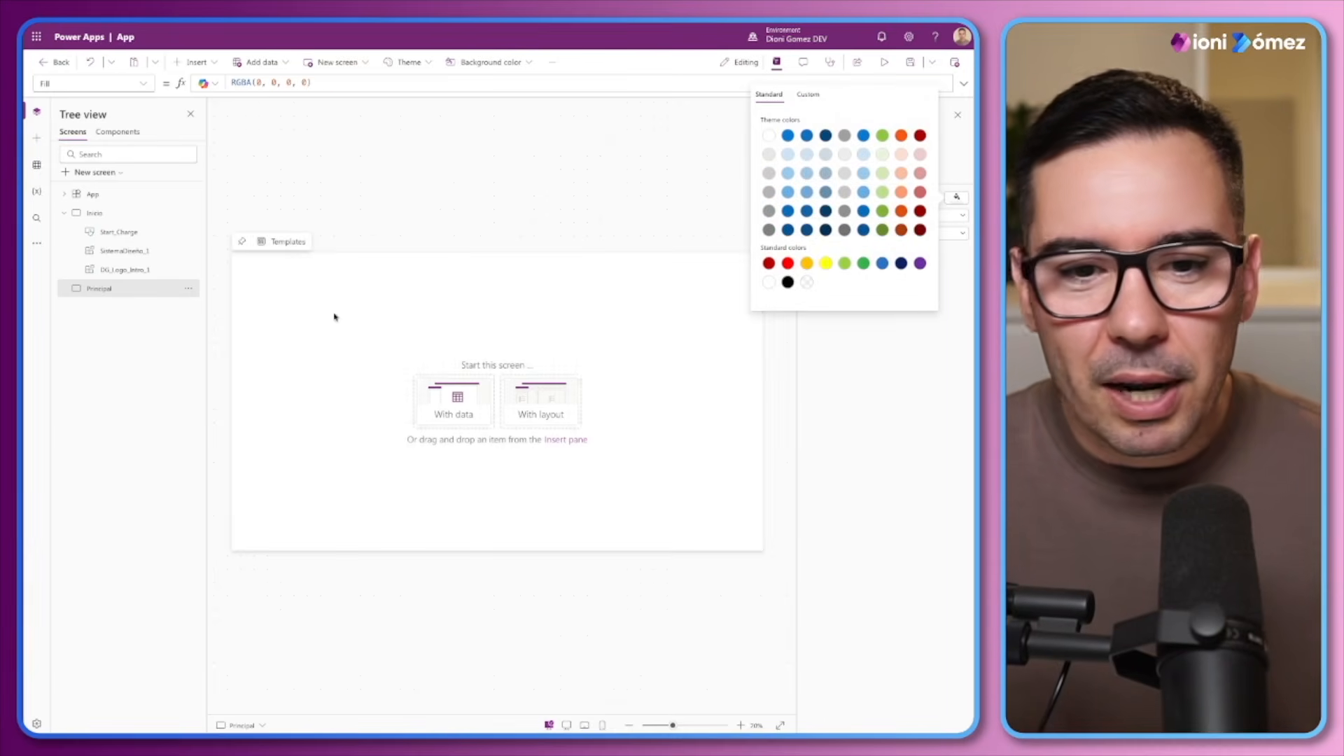
Connect directly to SharePoint and add the Usuarios list from the recent site as a data source
left_click(37, 166)
left_click(81, 153)
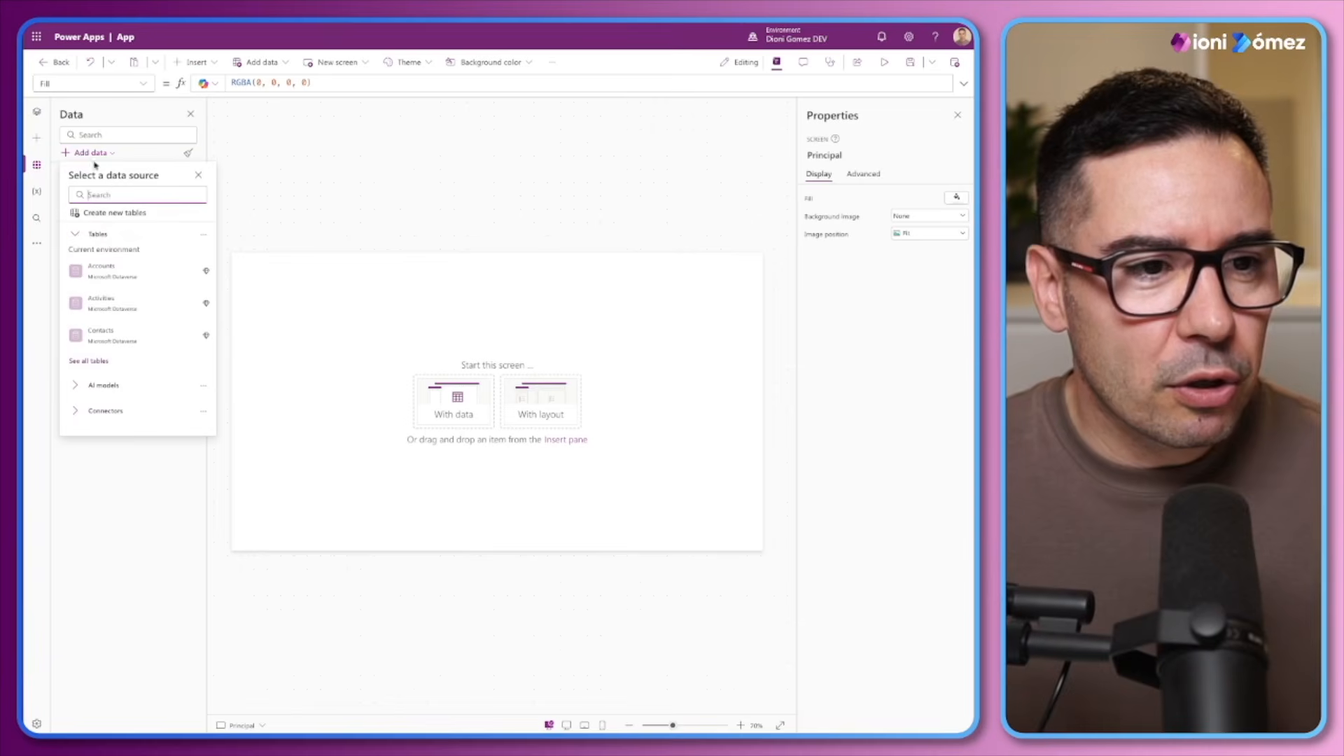
type("sharepoint")
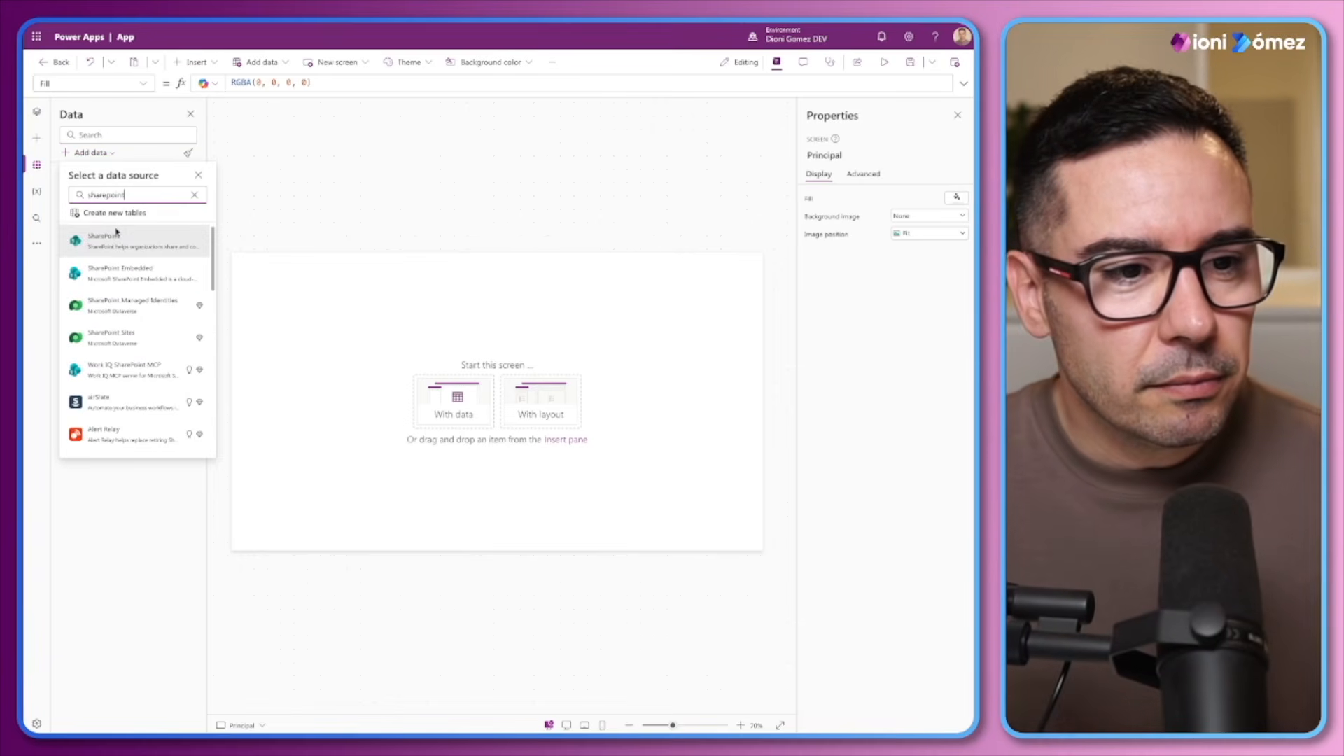
left_click(105, 239)
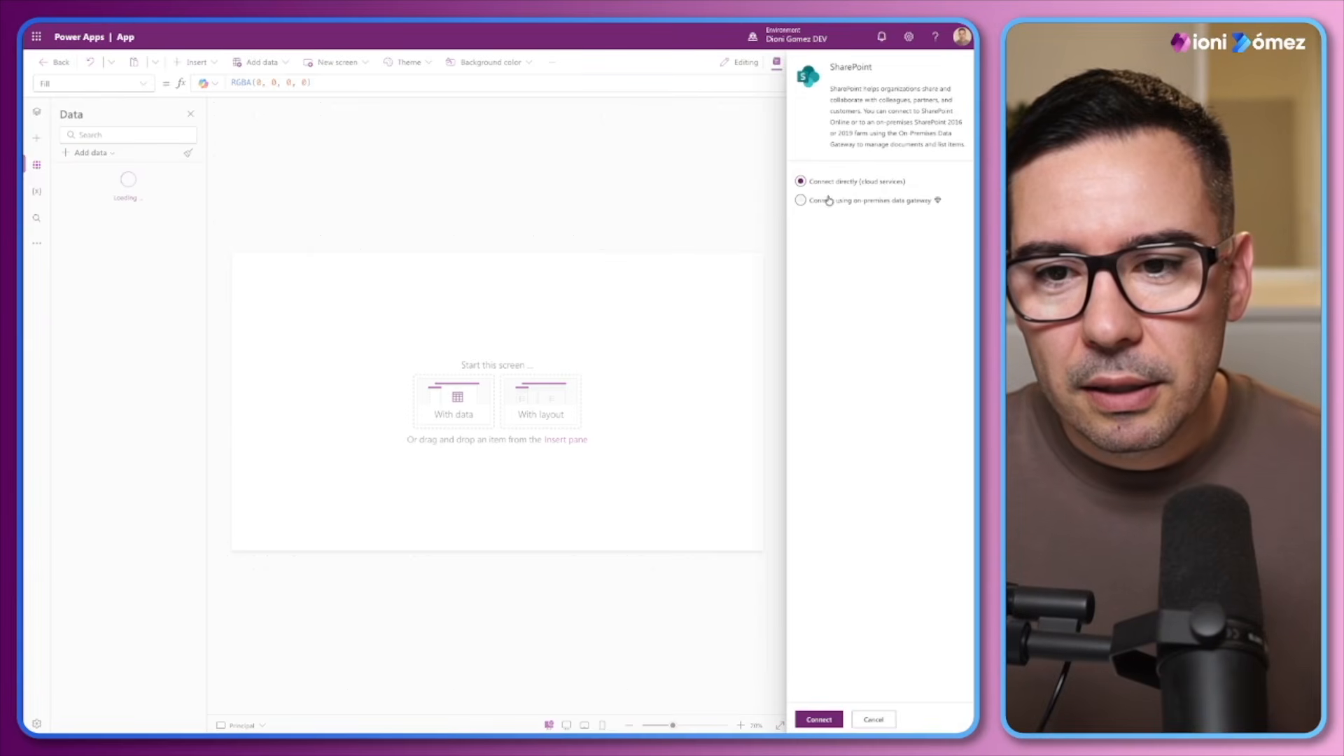
left_click(819, 720)
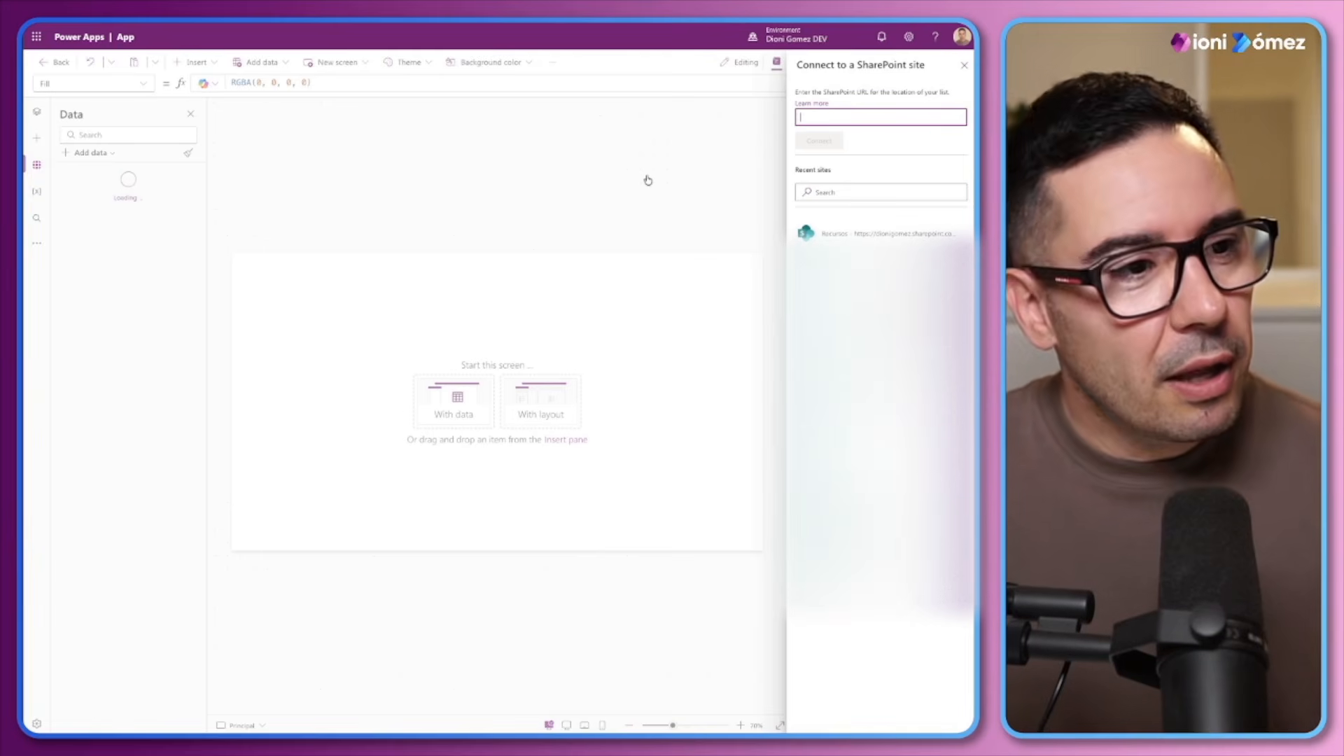
left_click(837, 235)
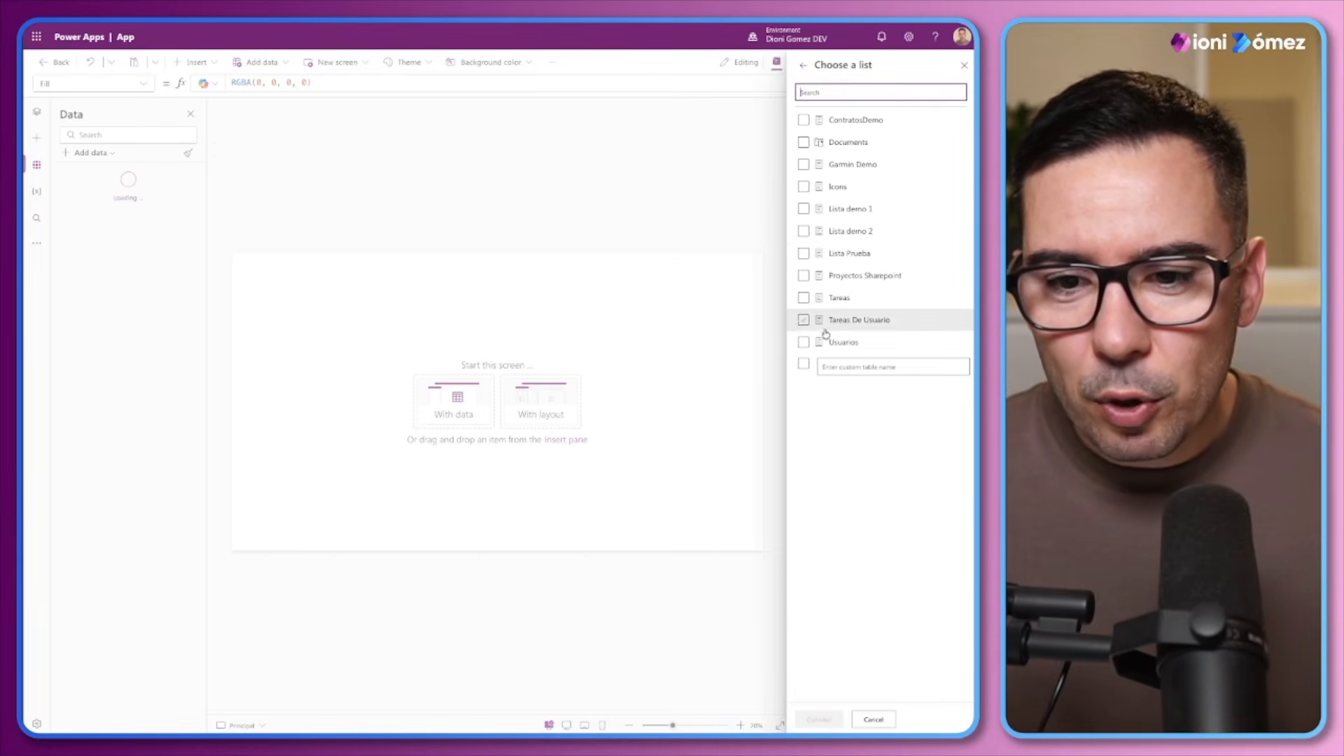
left_click(804, 342)
left_click(816, 719)
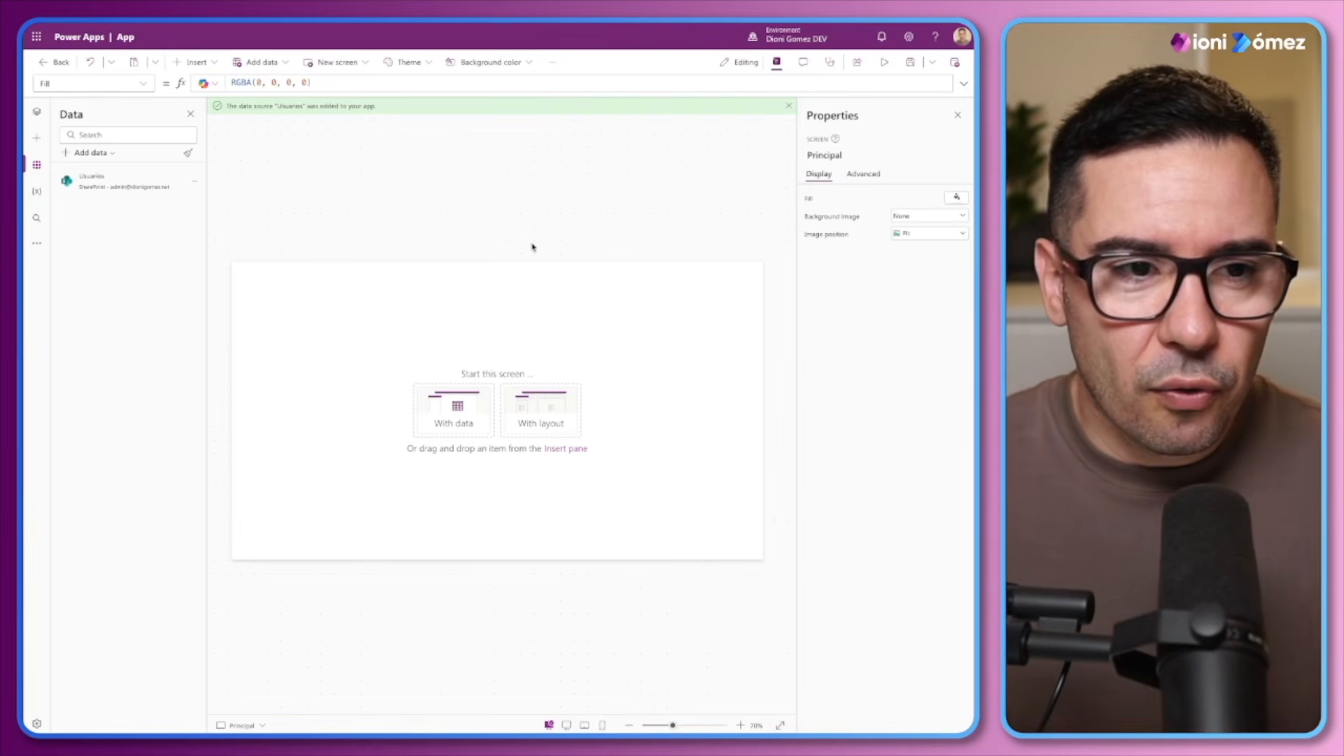
Enable modern controls and themes in the app's update settings
left_click(193, 63)
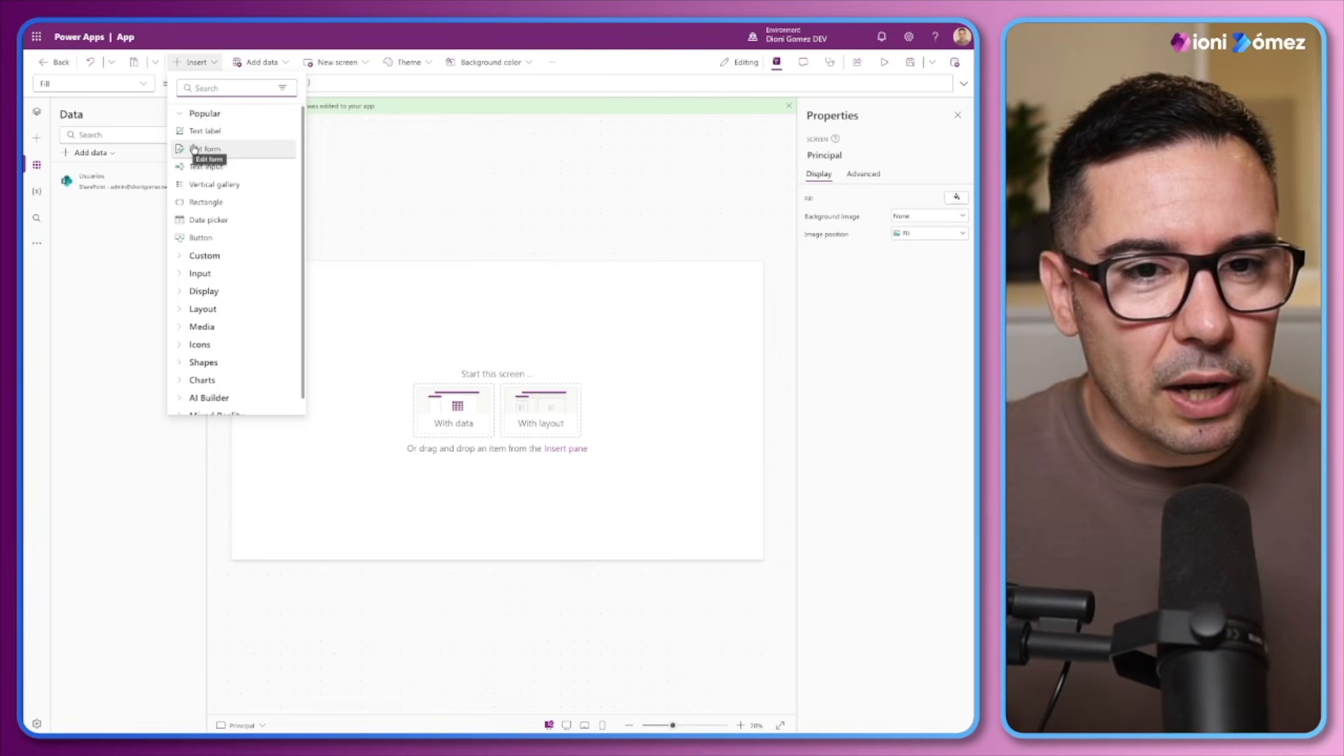
left_click(553, 62)
left_click(570, 98)
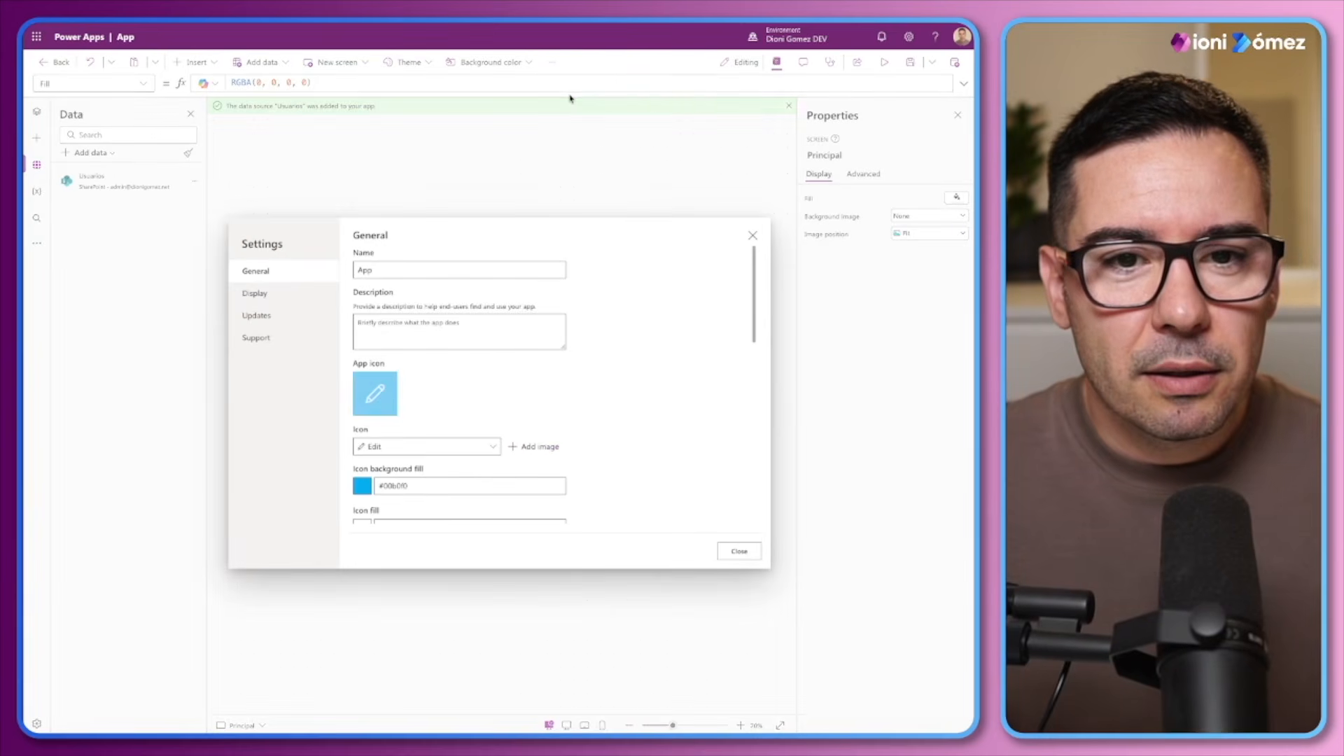
left_click(256, 315)
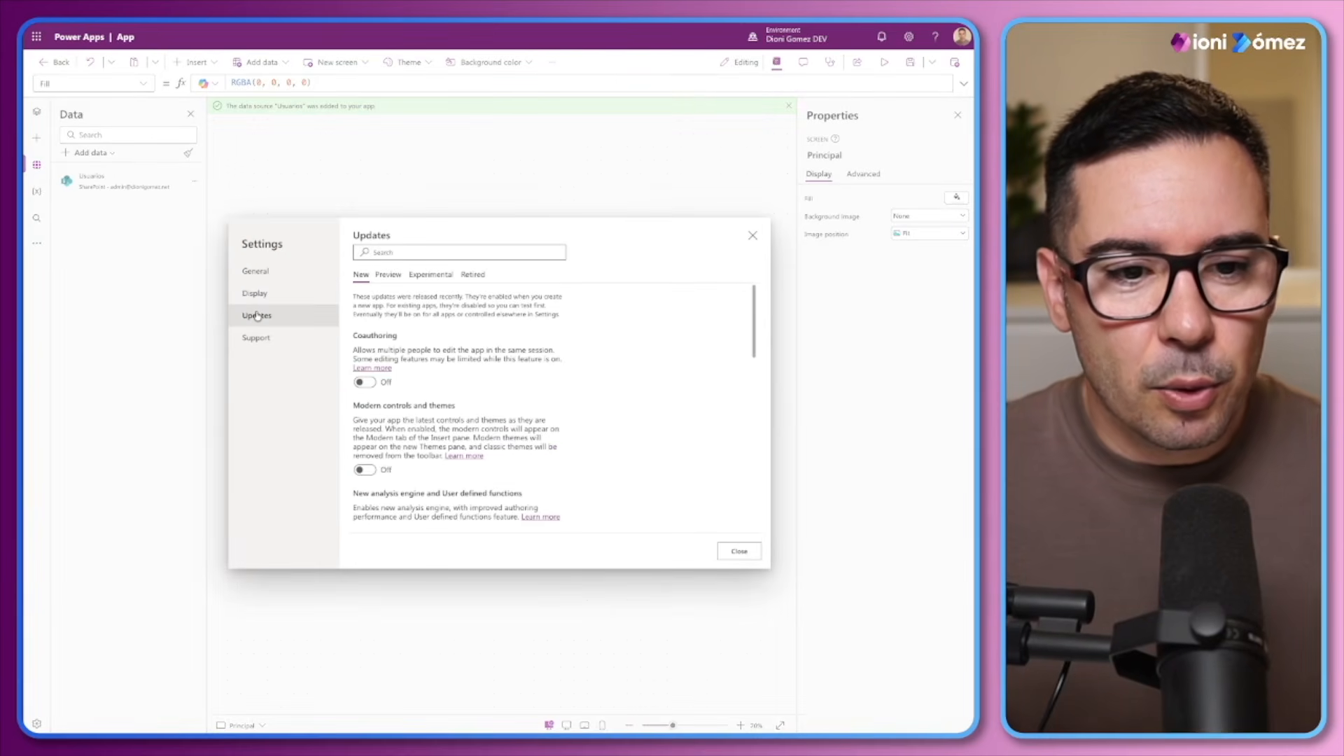
left_click(364, 470)
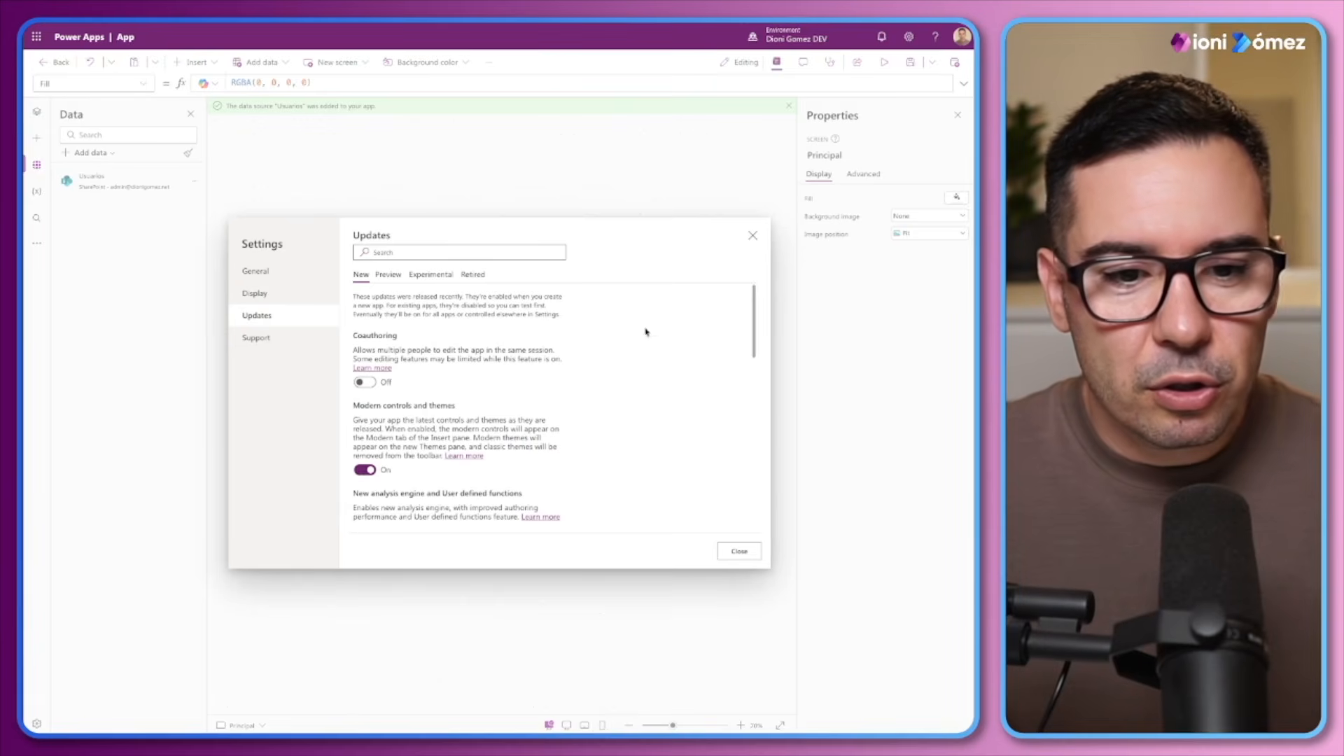
left_click(740, 552)
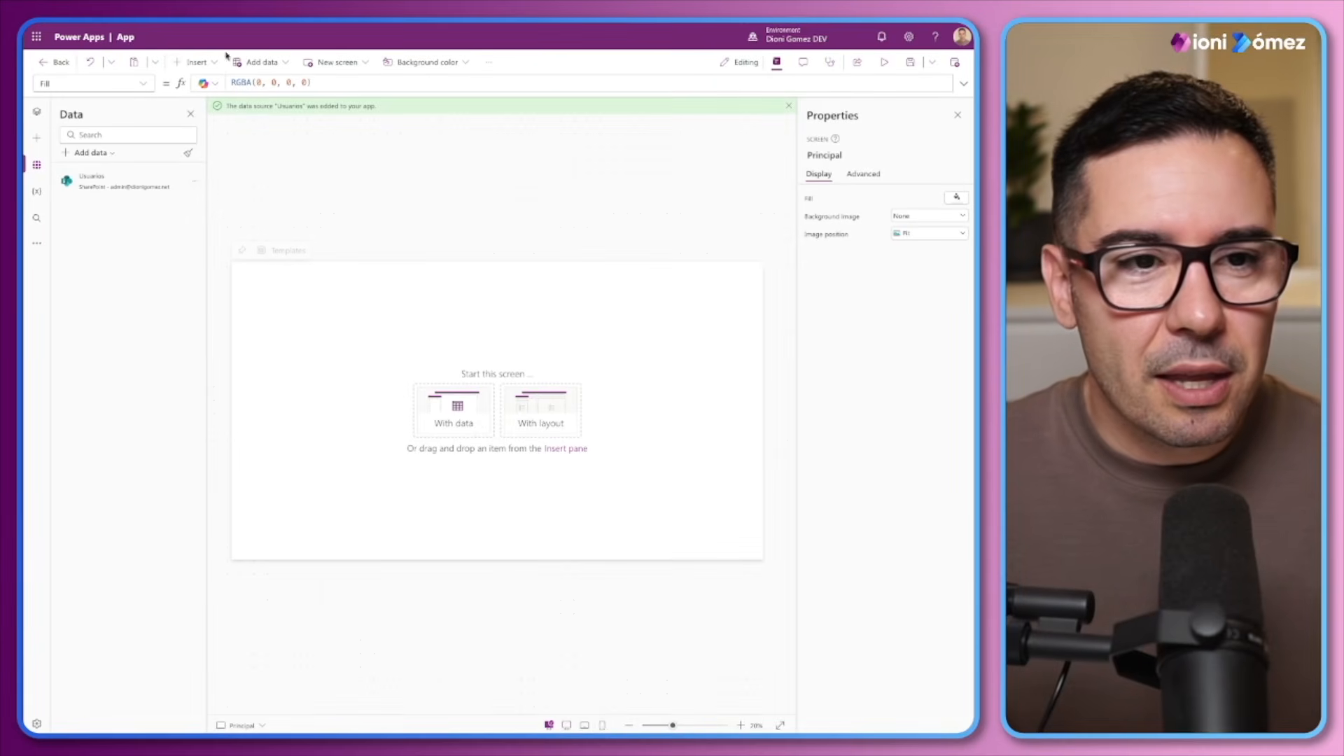
Insert a form bound to the Usuarios list on the Principal screen and move it towards the screen's centre
left_click(192, 61)
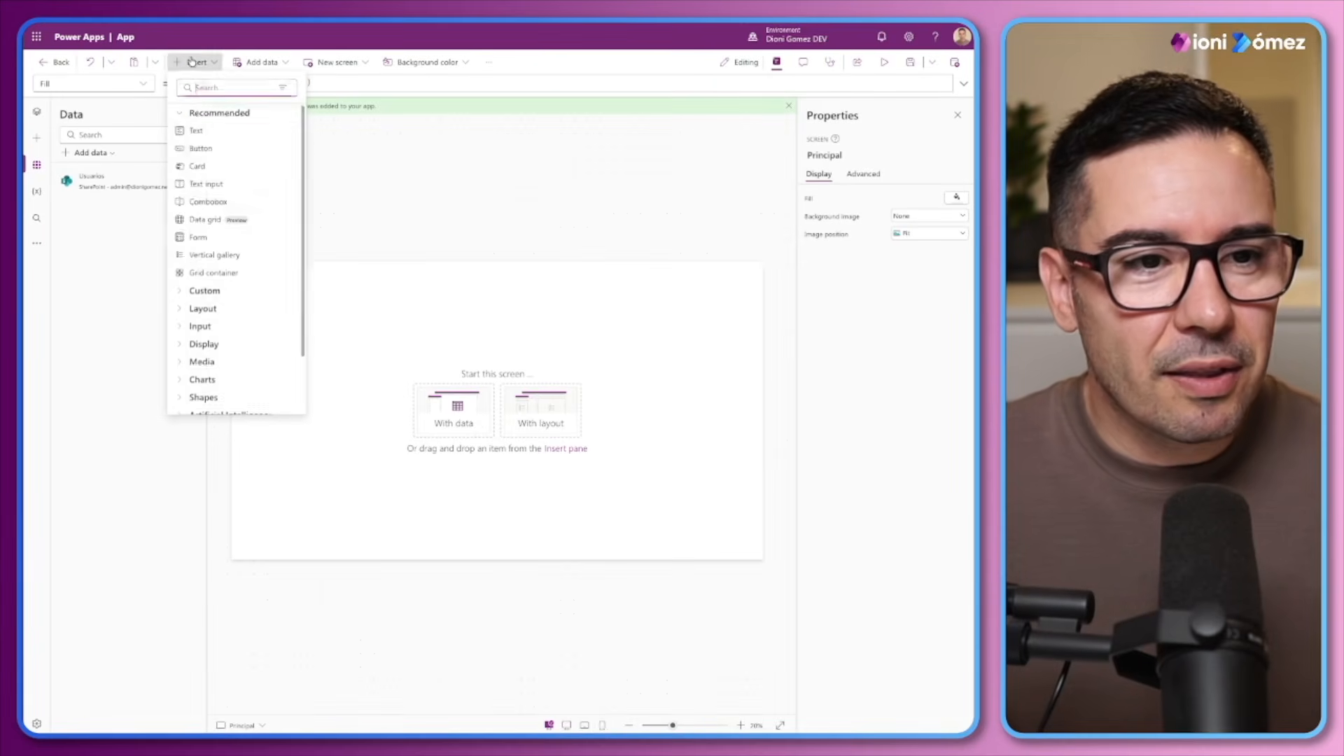
left_click(196, 238)
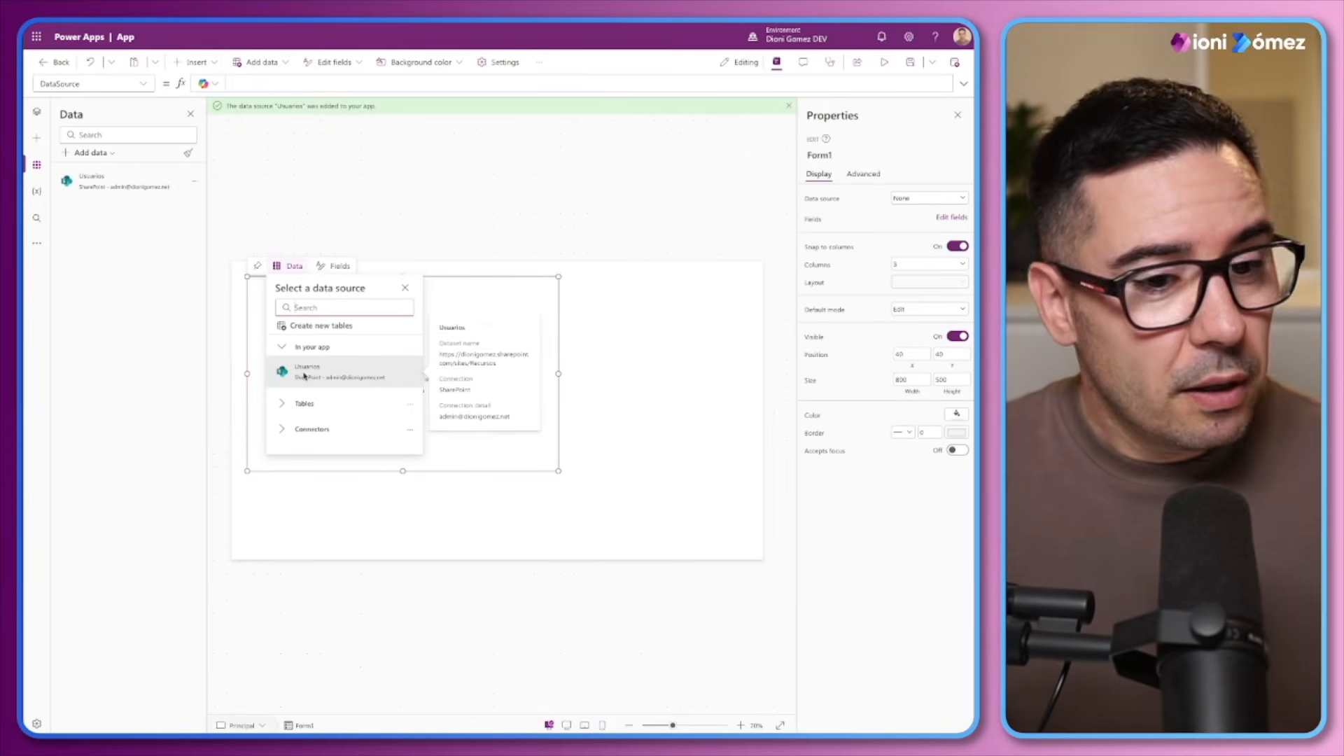
left_click(306, 371)
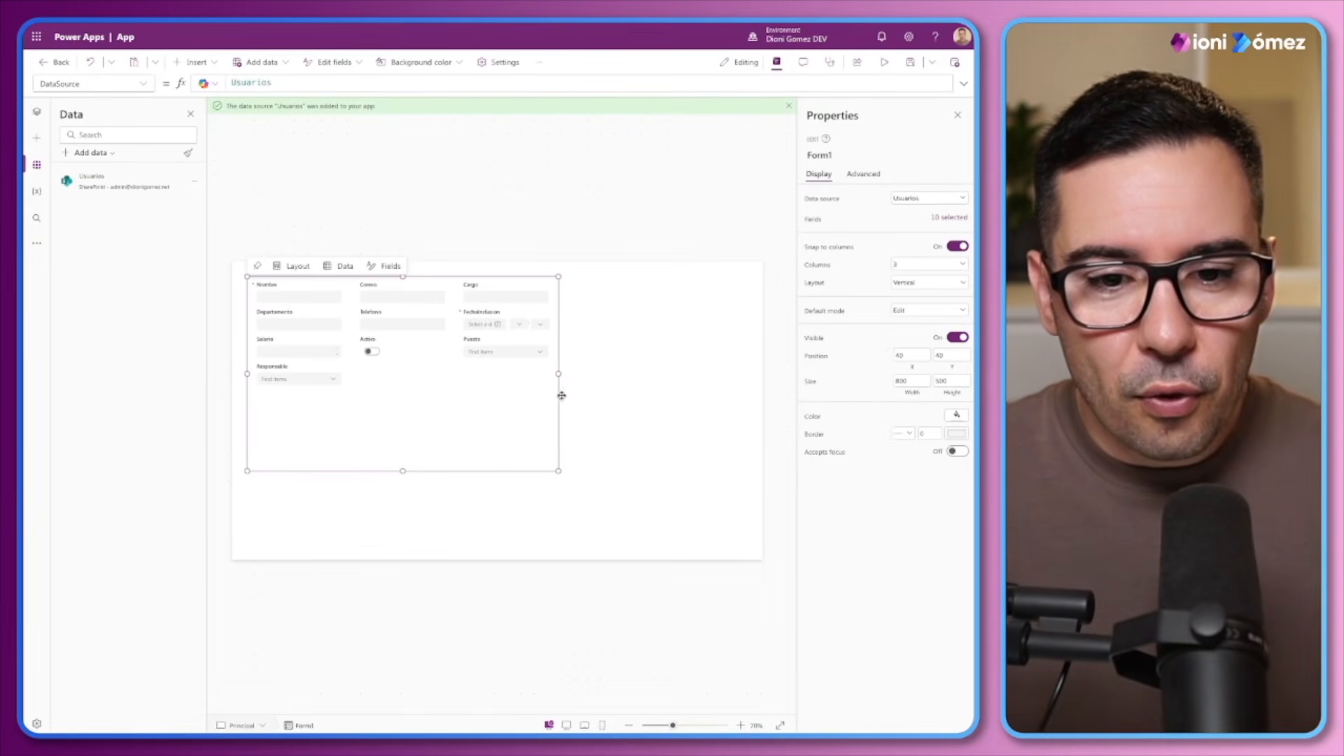
left_click_drag(557, 395, 654, 421)
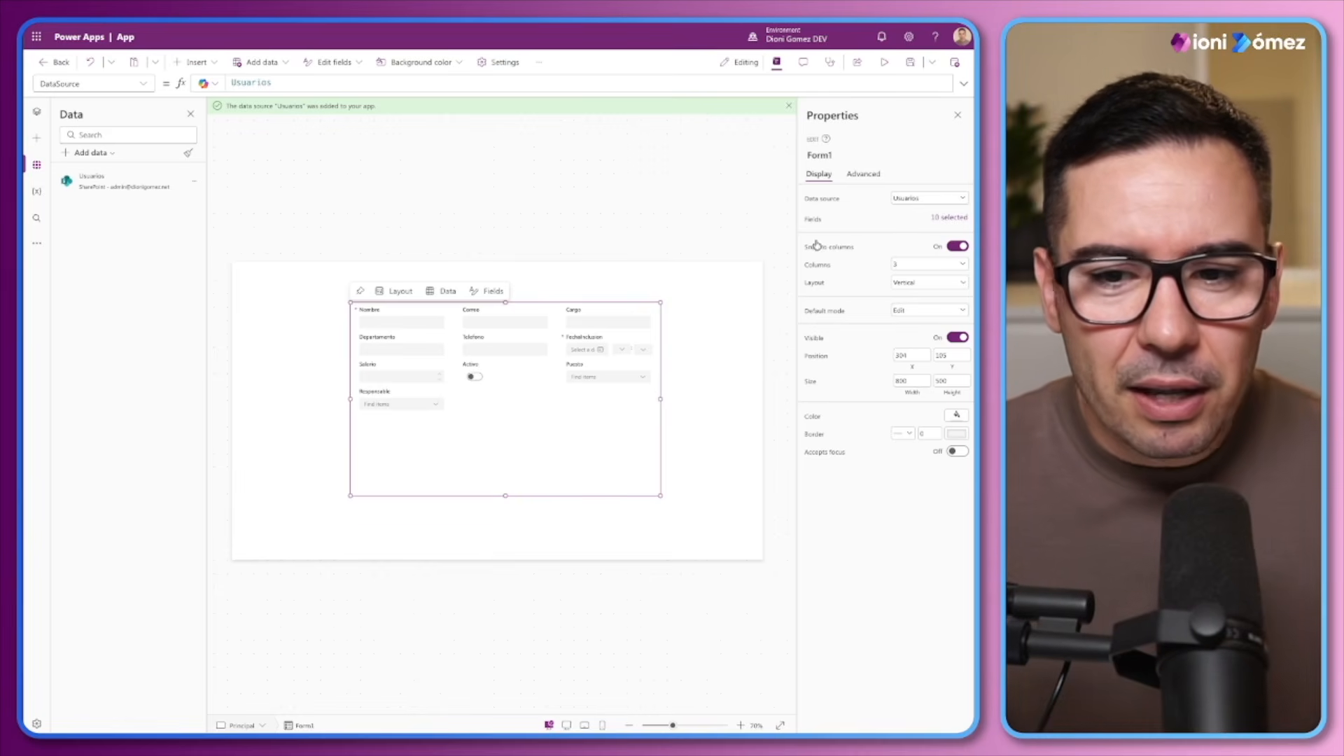
Set the form to one column, resize it to about 390 wide and 768 high, and place it at about X 681, Y 0
left_click(928, 265)
left_click(928, 281)
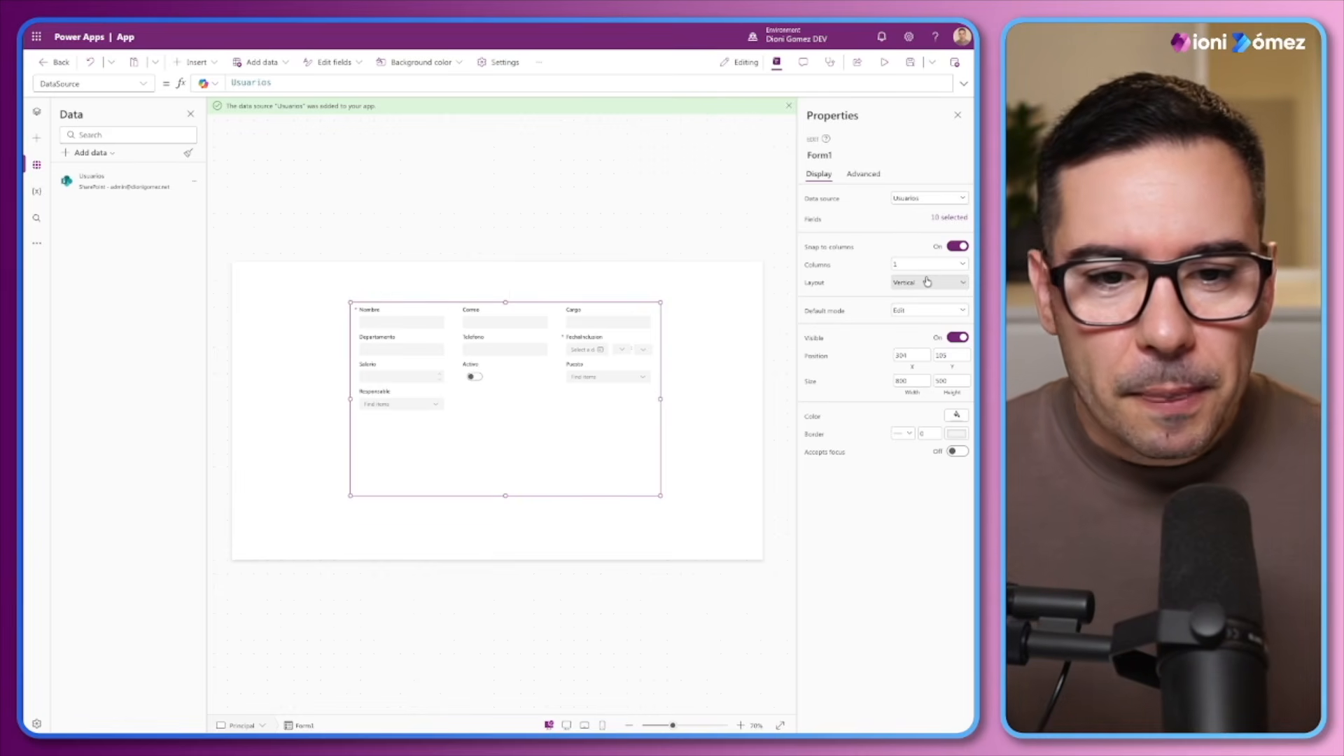
left_click_drag(659, 397, 775, 333)
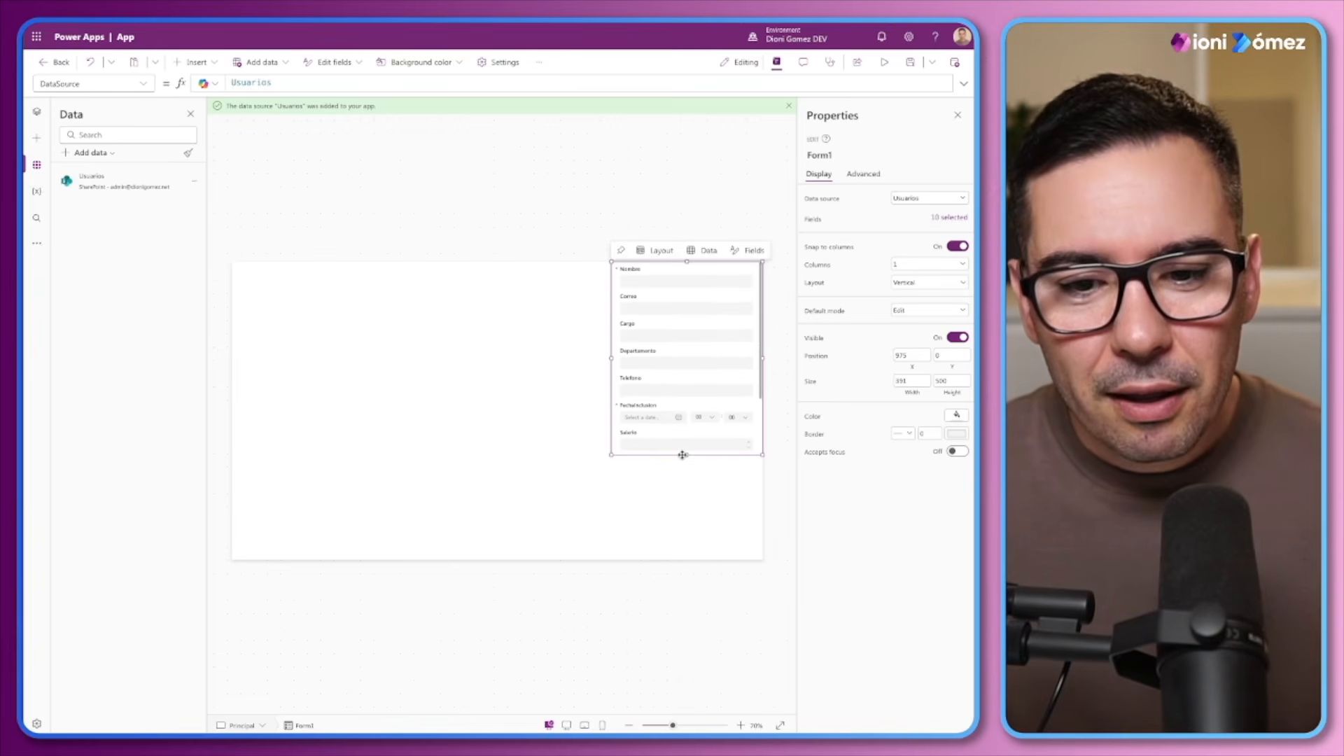
left_click_drag(687, 455, 656, 558)
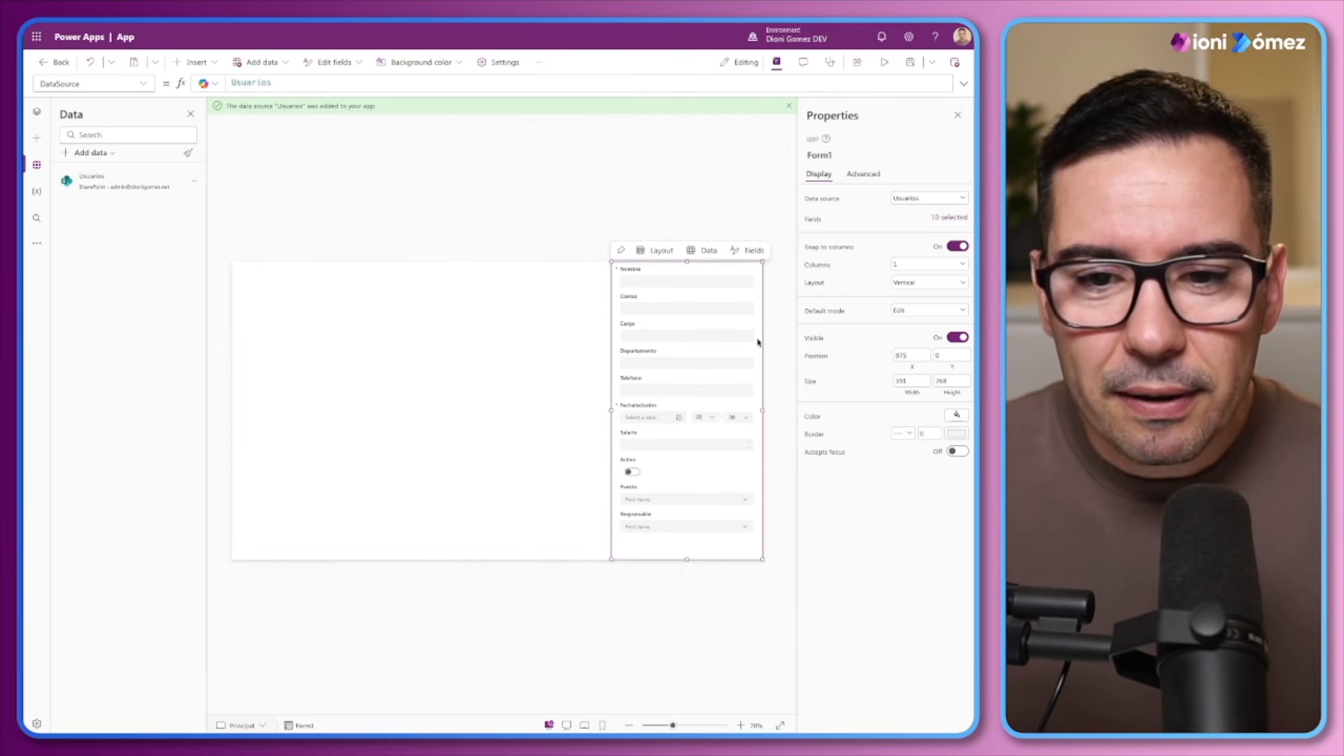
left_click_drag(762, 335, 570, 339)
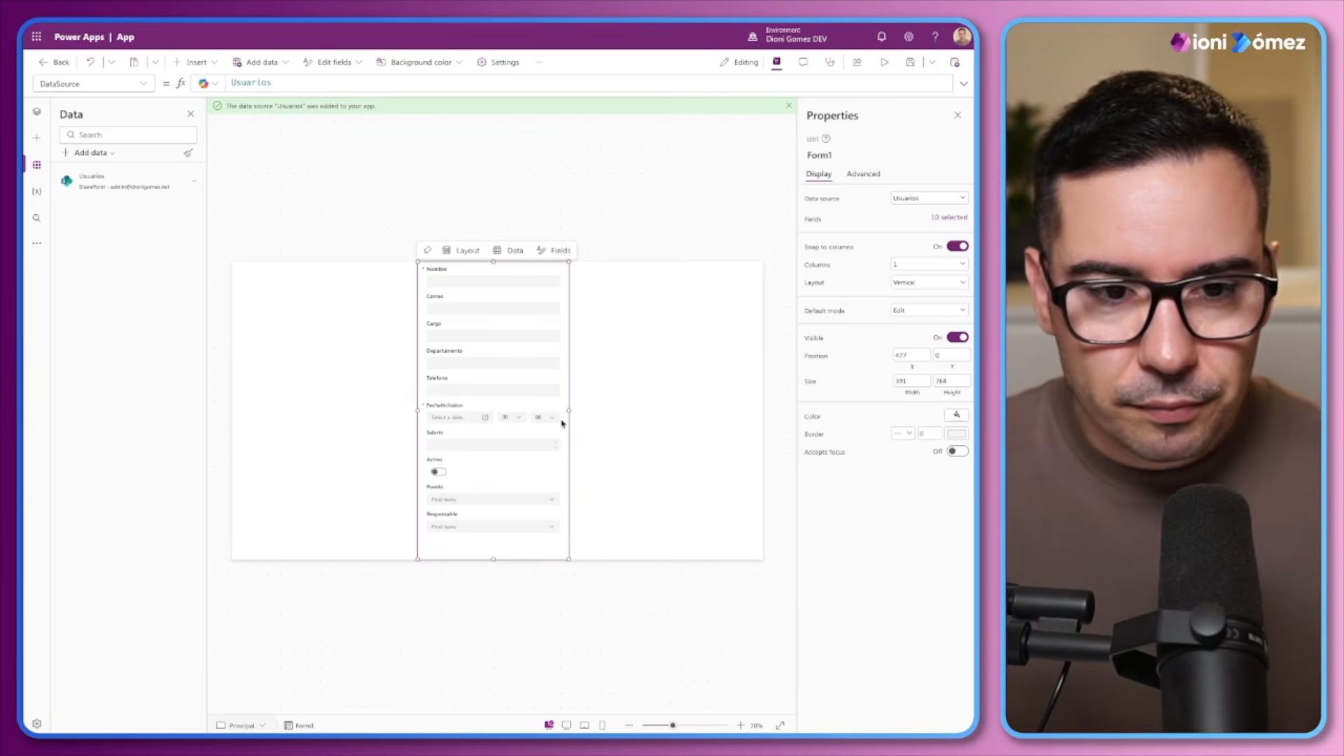
left_click_drag(411, 344, 495, 338)
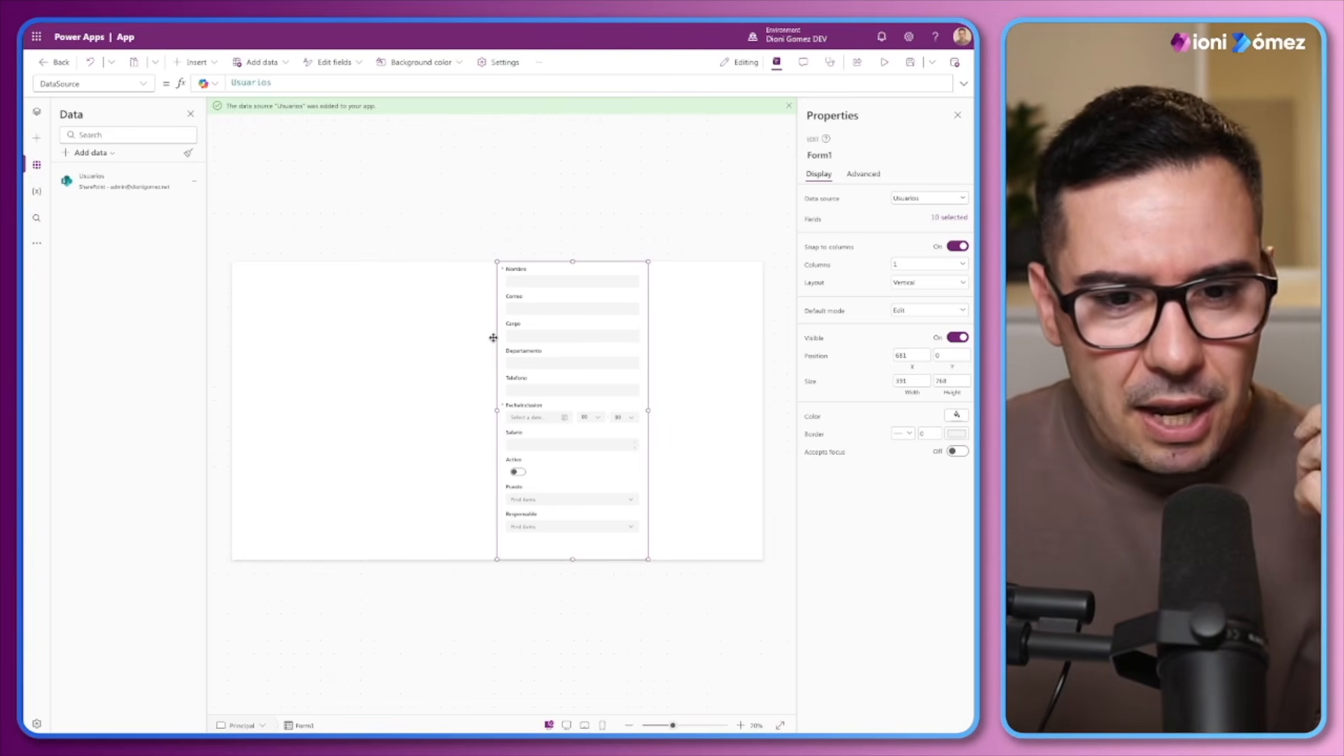
Examine the form's Nombre text input and its Departamento card on the Principal screen
left_click(520, 280)
left_click(521, 280)
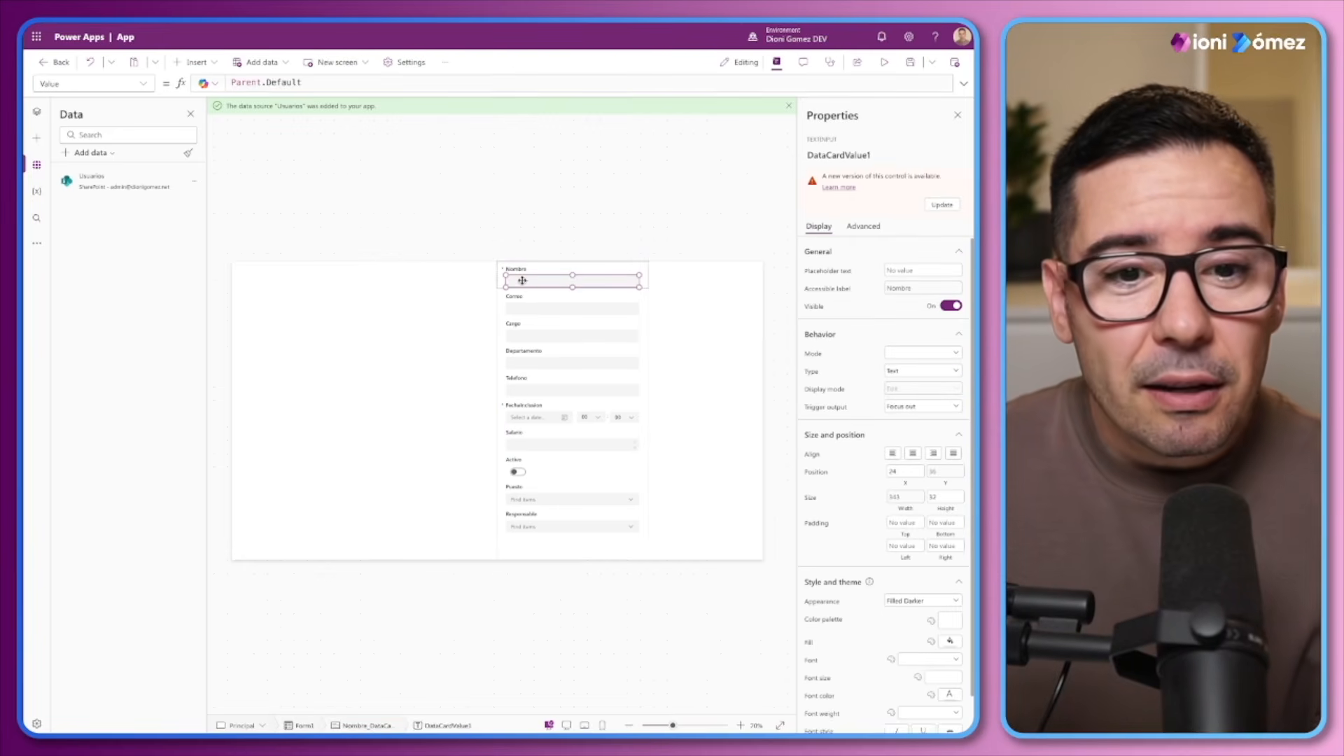
left_click(521, 308)
left_click(603, 280)
left_click(604, 278)
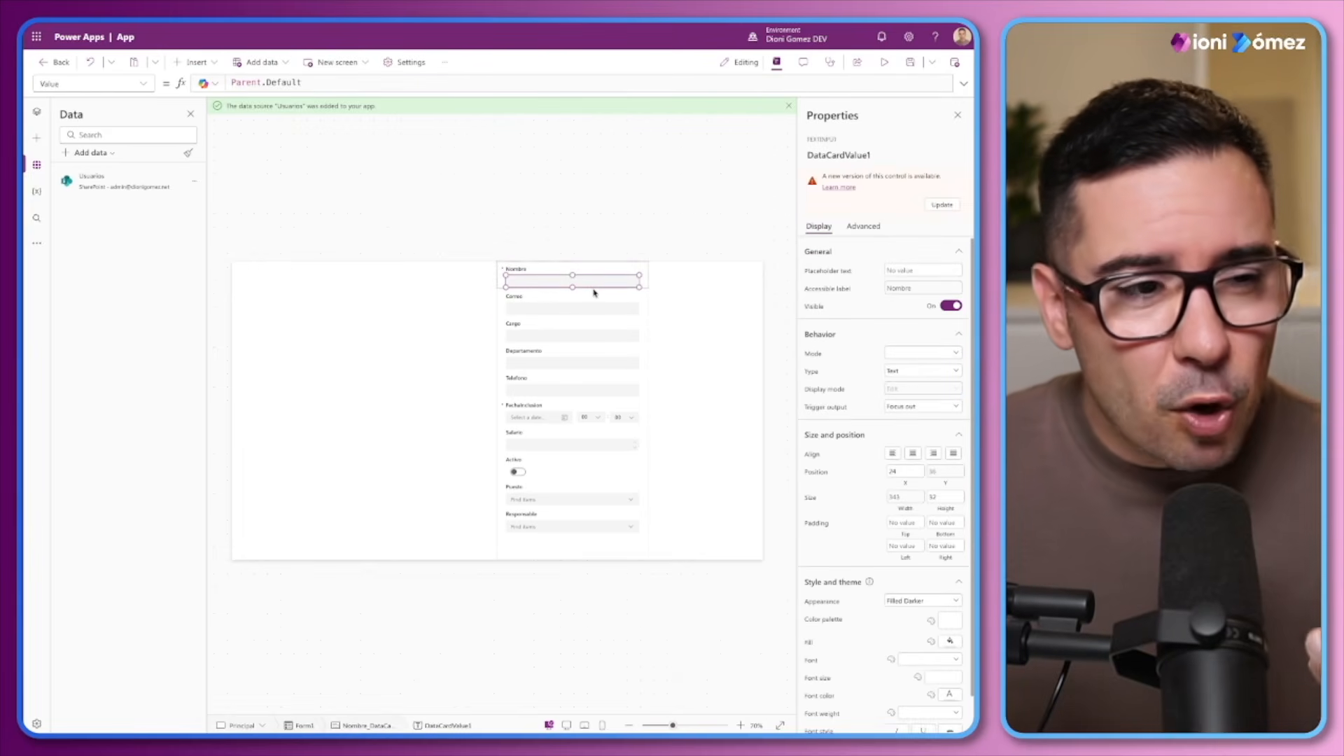
left_click(643, 371)
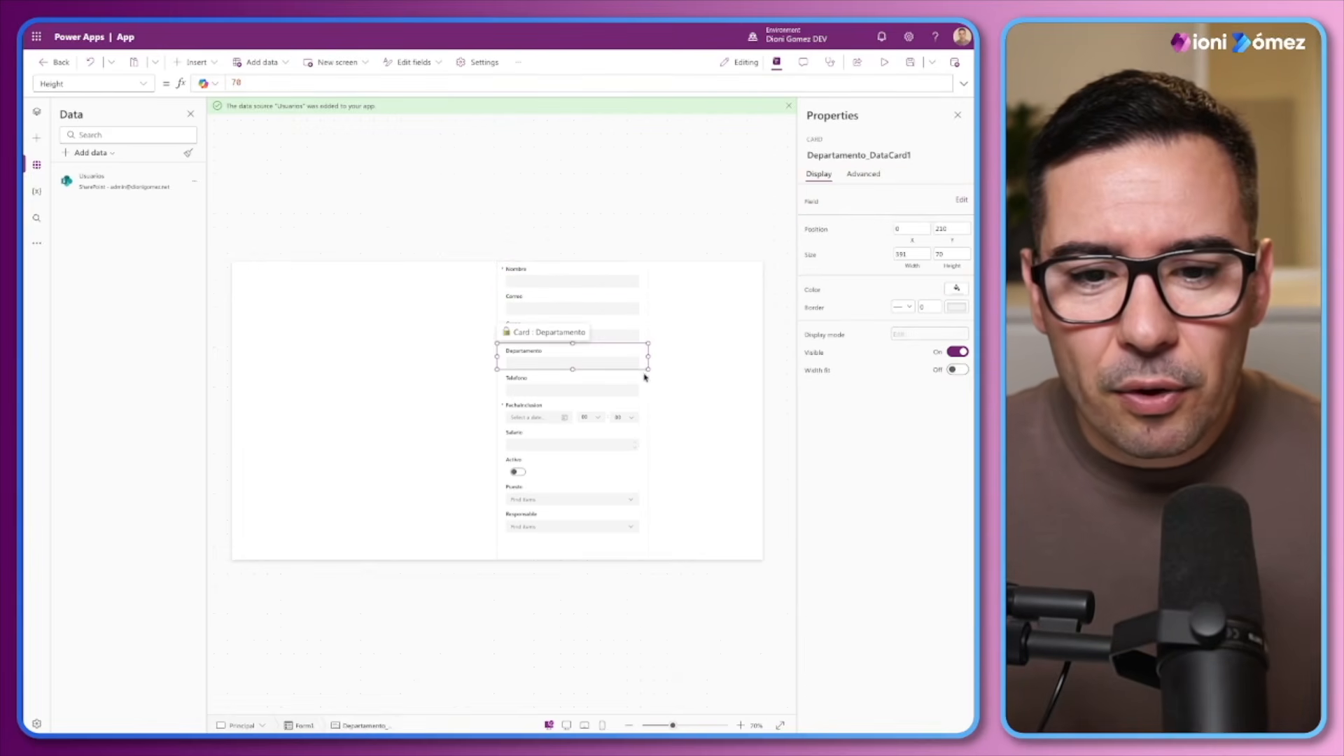
left_click(649, 382)
left_click(451, 314)
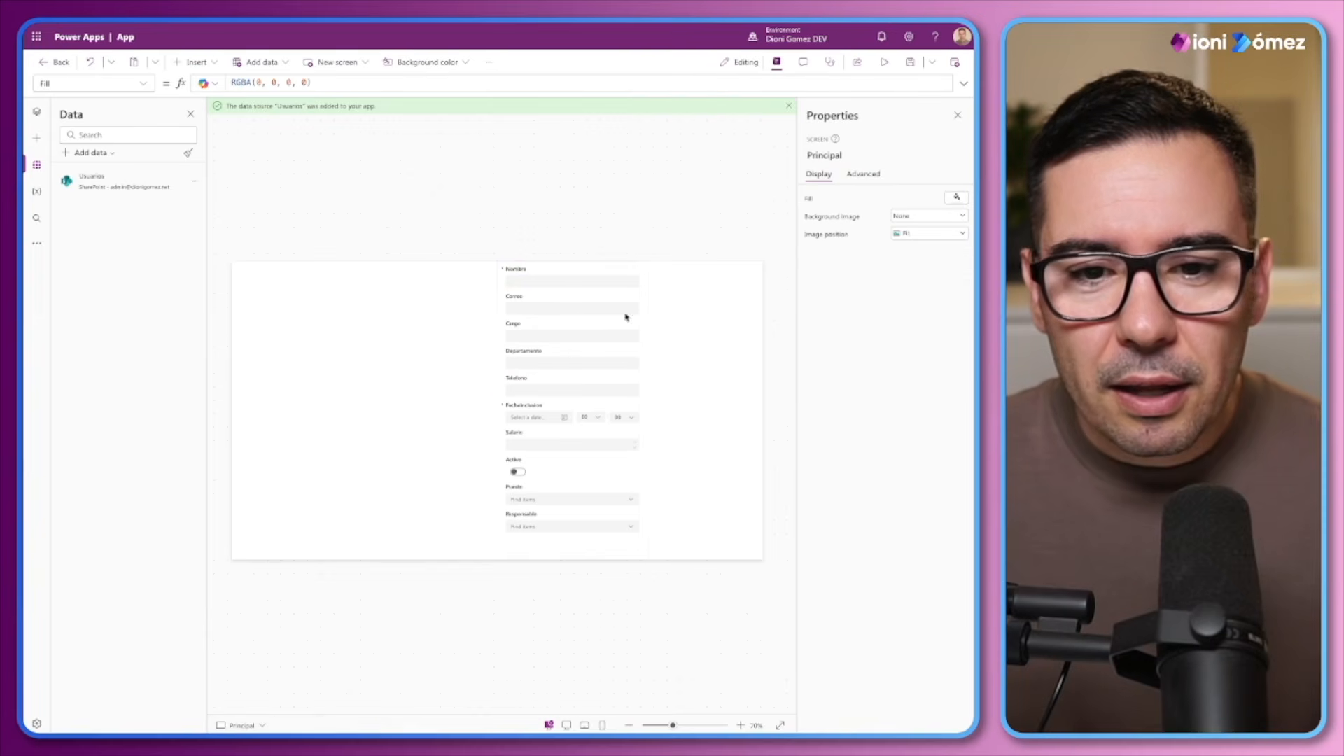
Show the app's tree of screens and controls and collapse the Form1 and Inicio branches
left_click(37, 114)
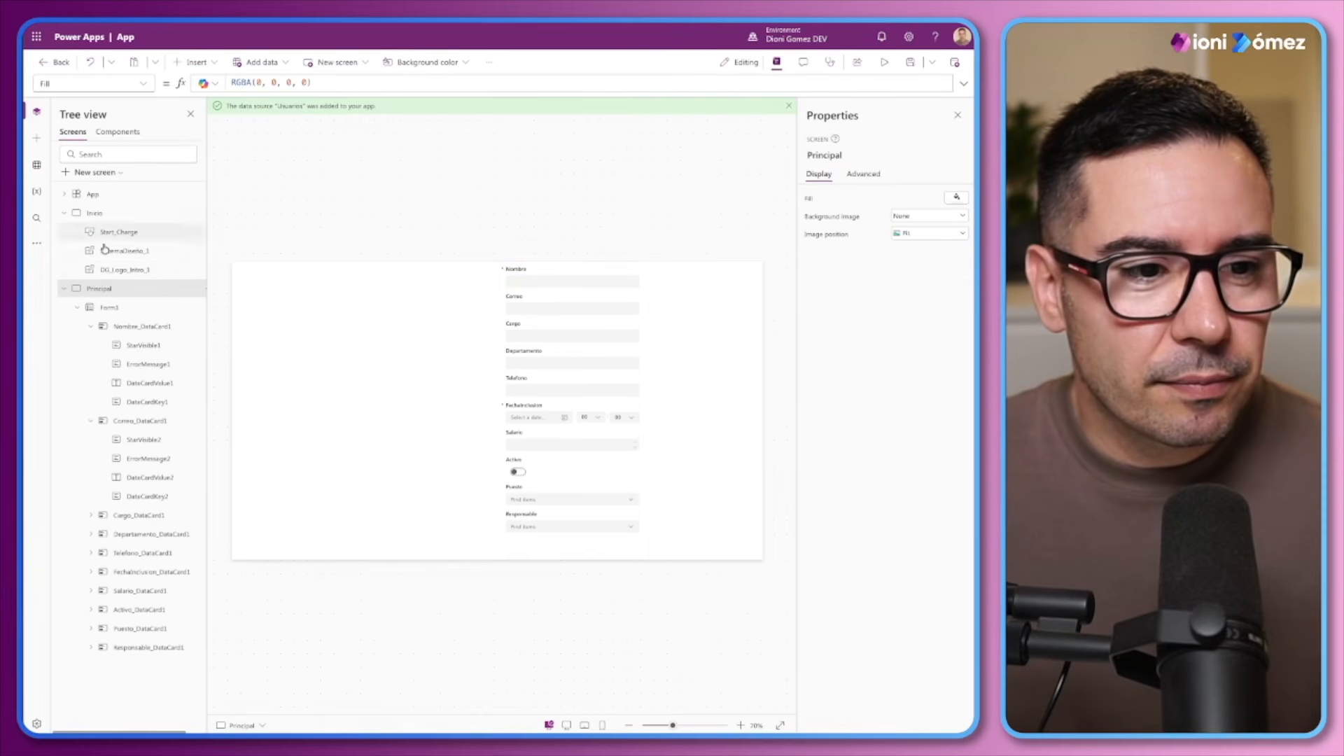
left_click(81, 308)
left_click(78, 308)
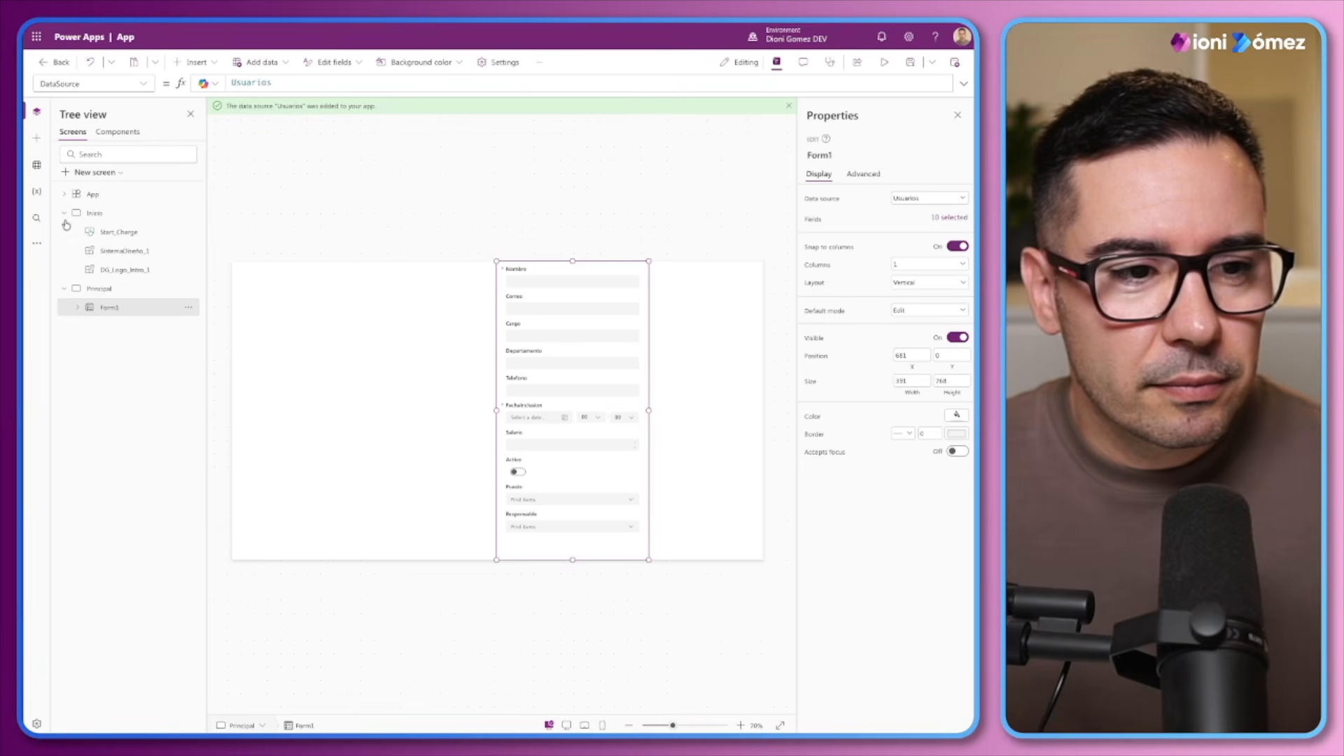
left_click(64, 213)
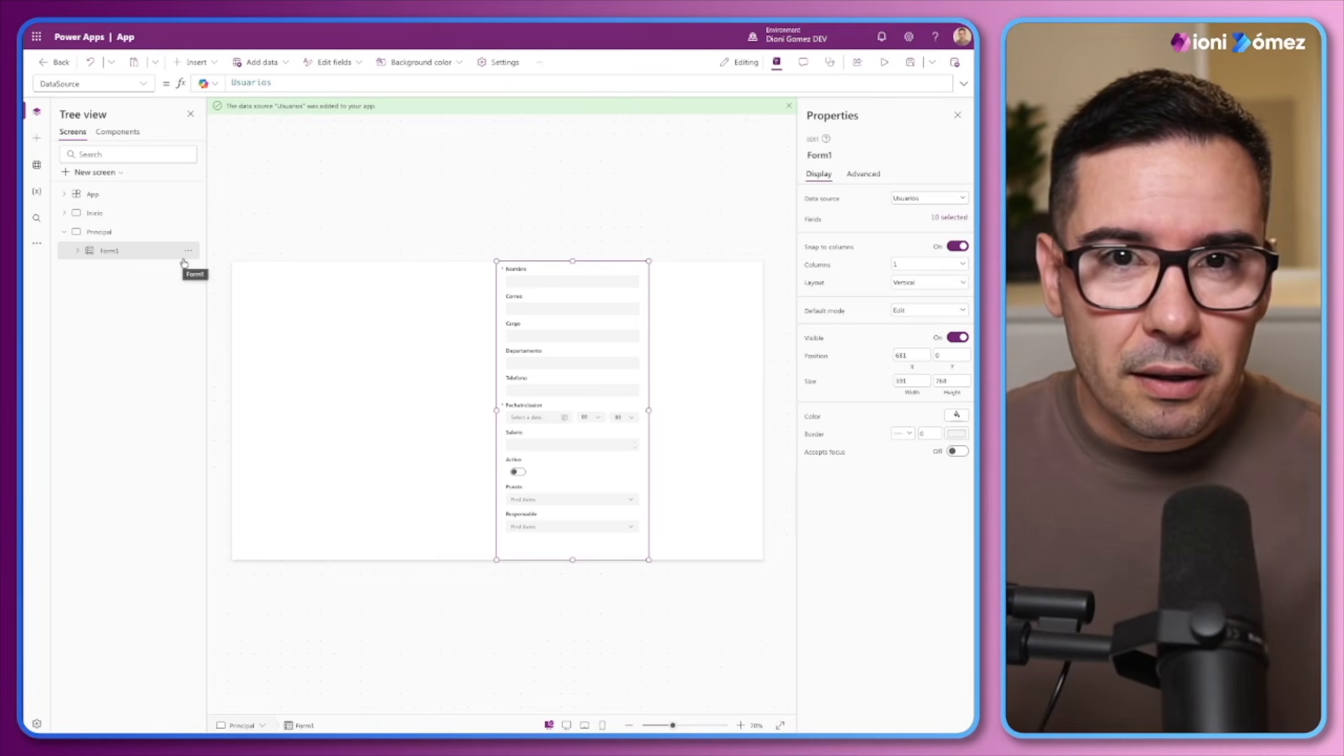
Insert a vertical gallery bound to Usuarios beside the form and resize it to about 530 wide and 677 high, against the screen's upper edge
left_click(192, 61)
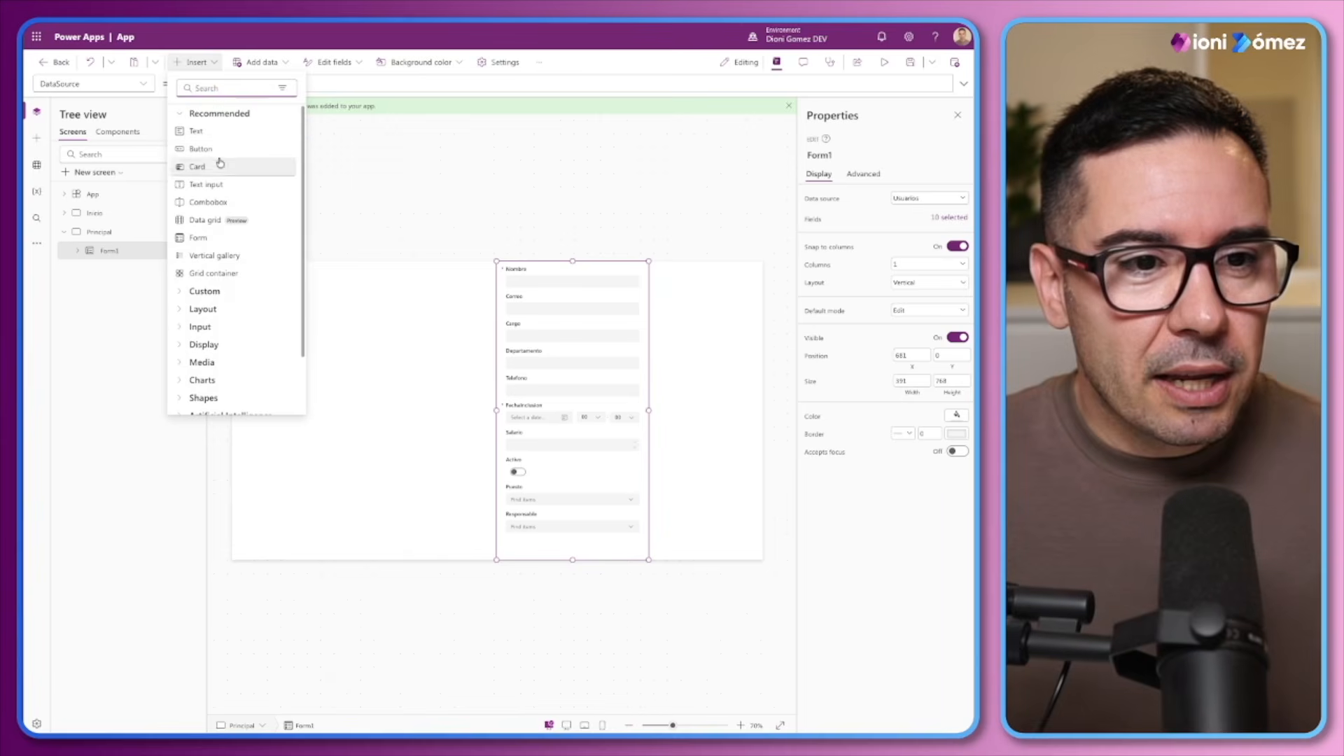
type("gal")
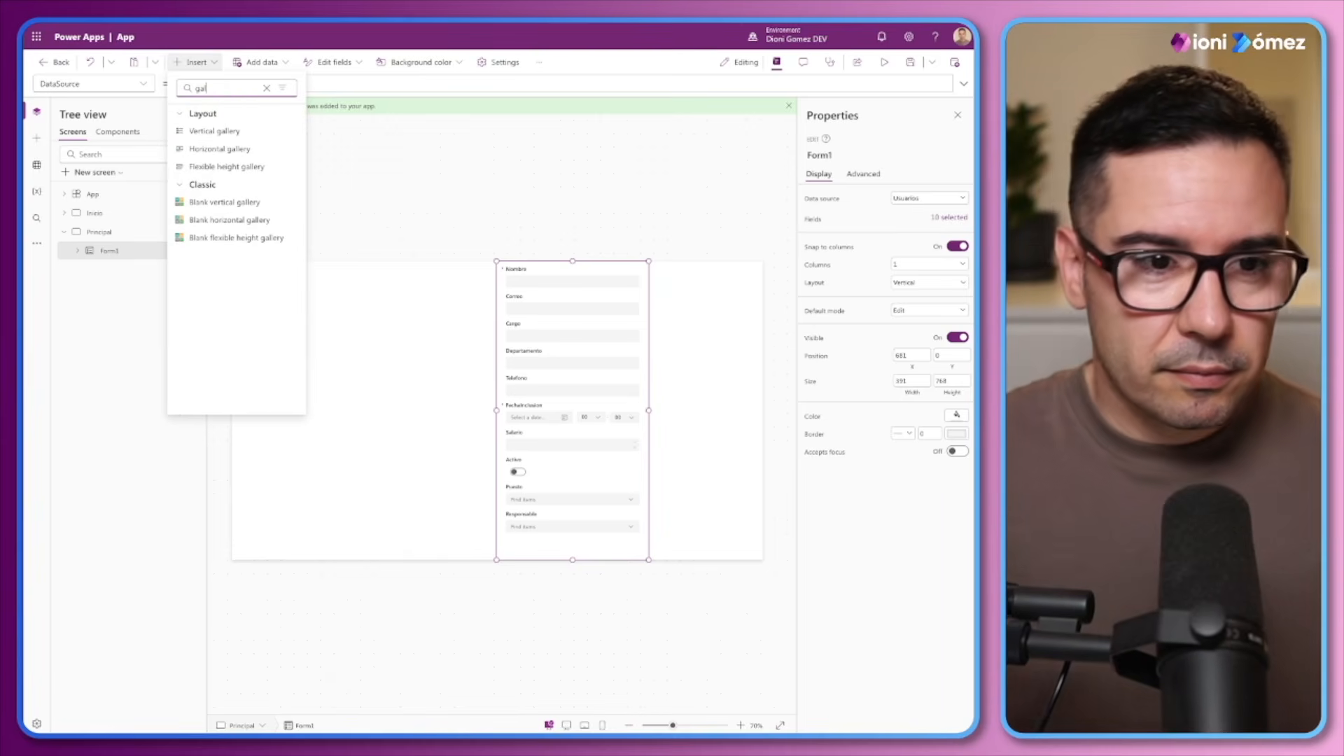
left_click(215, 130)
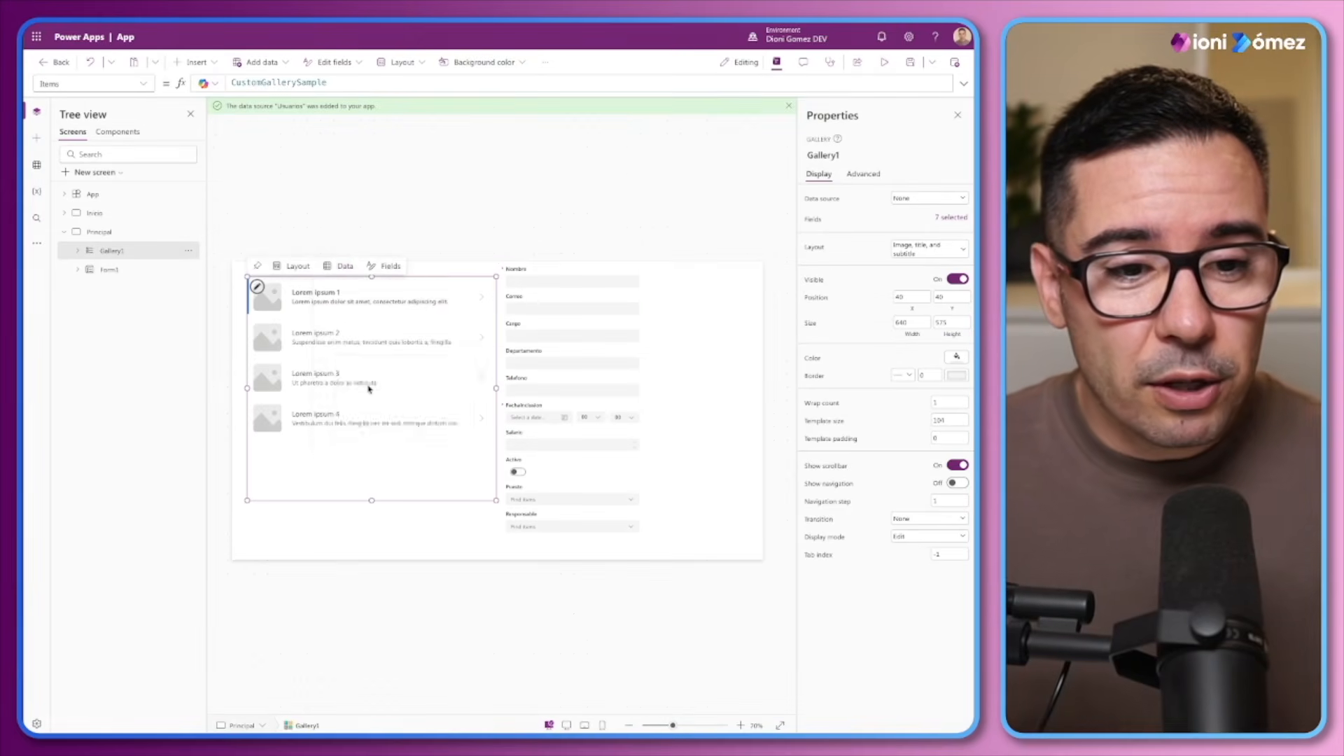
left_click(366, 388)
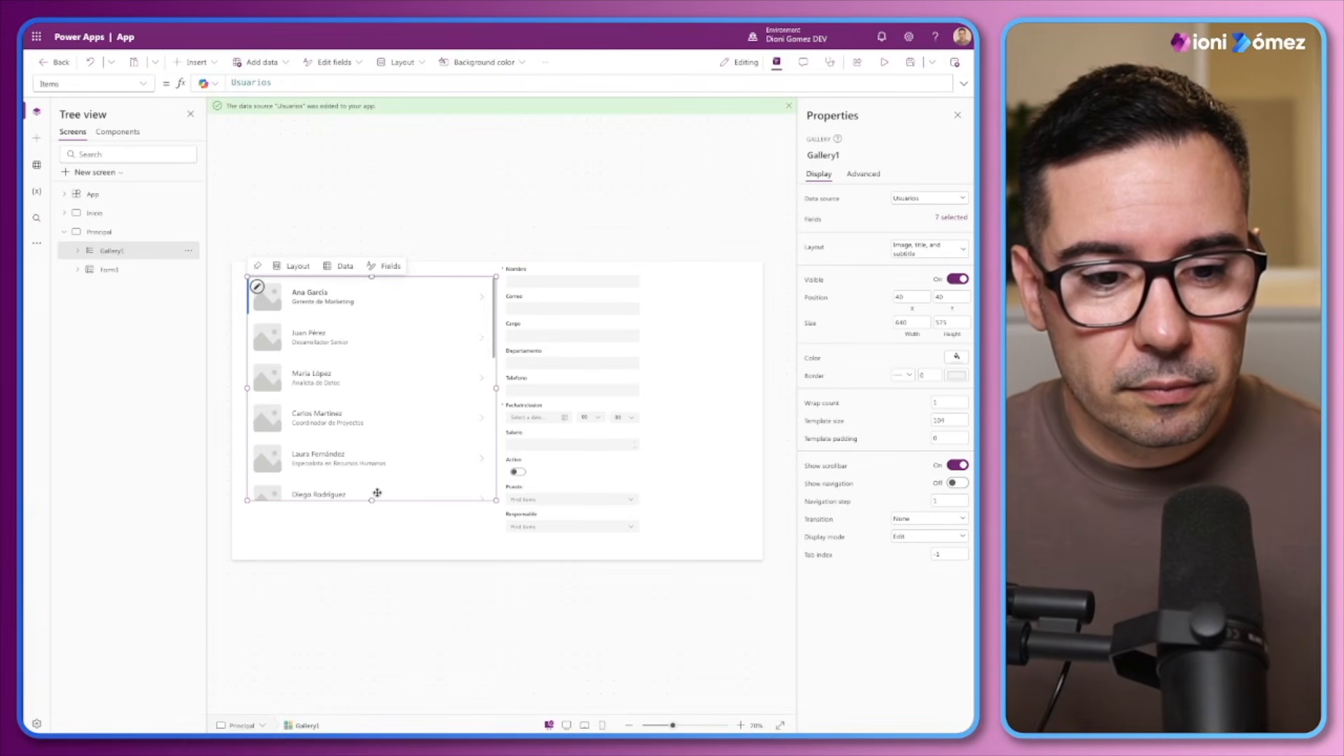
left_click_drag(371, 499, 371, 540)
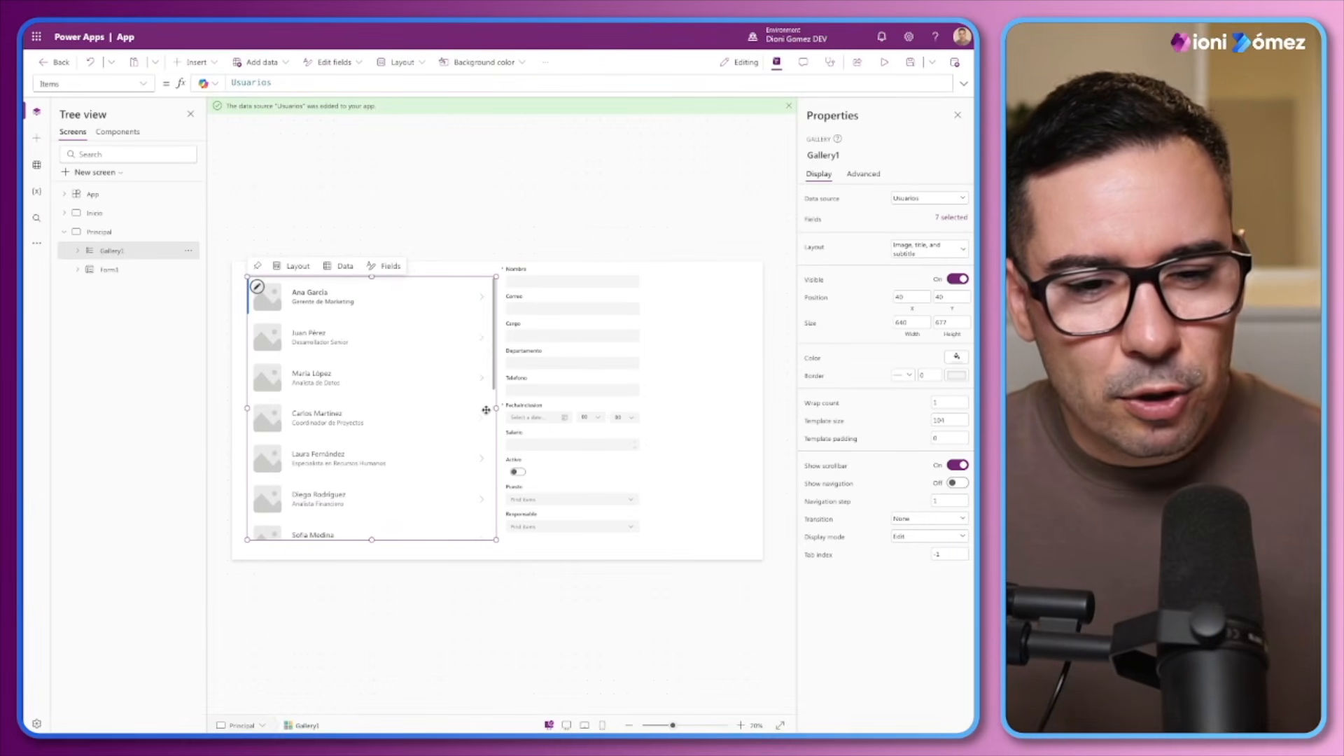
left_click_drag(497, 407, 476, 379)
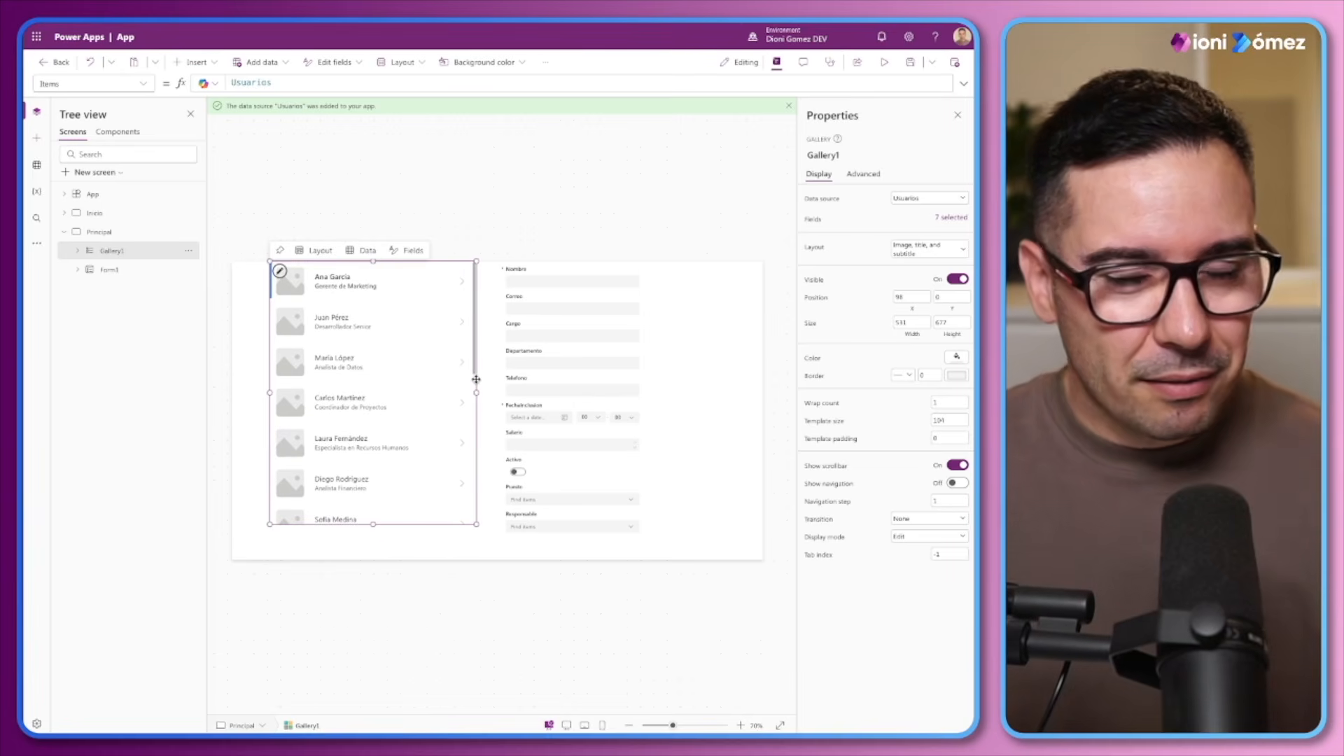
Examine the formulas behind the gallery's title and subtitle labels
left_click(333, 279)
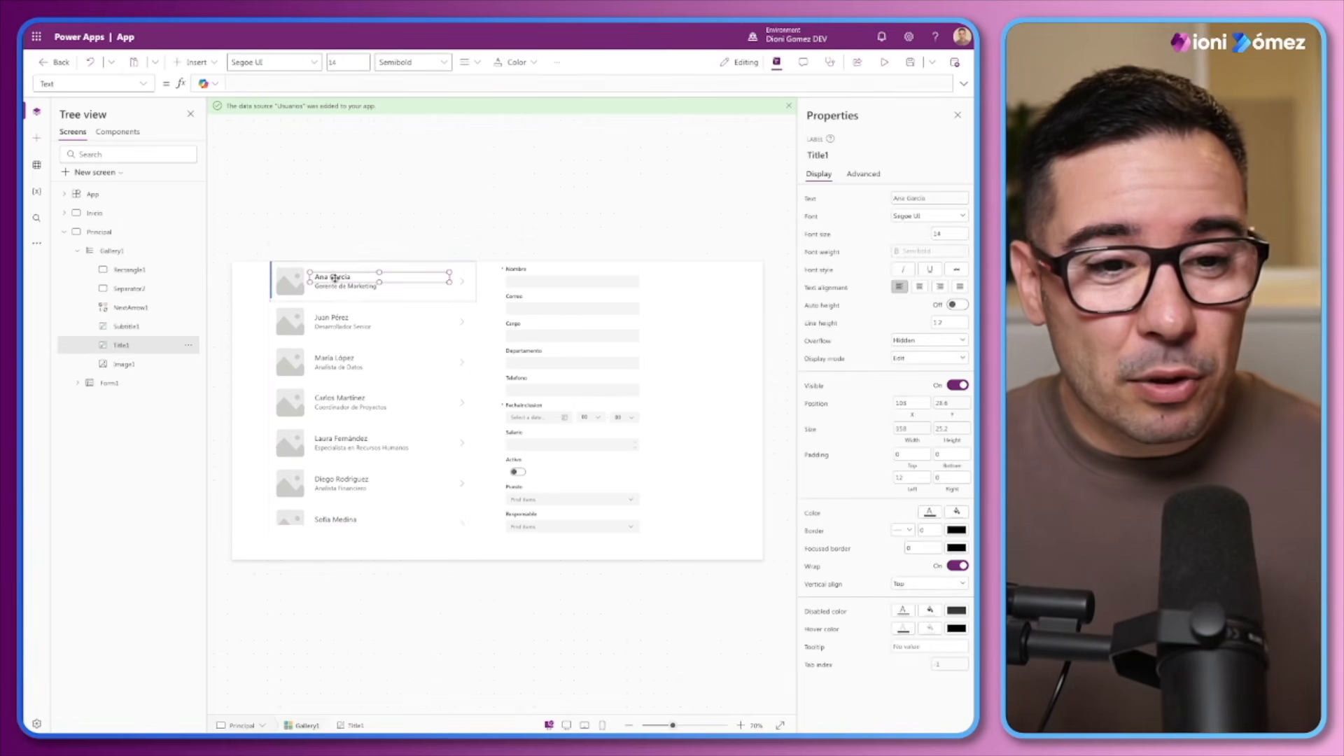
left_click(337, 286)
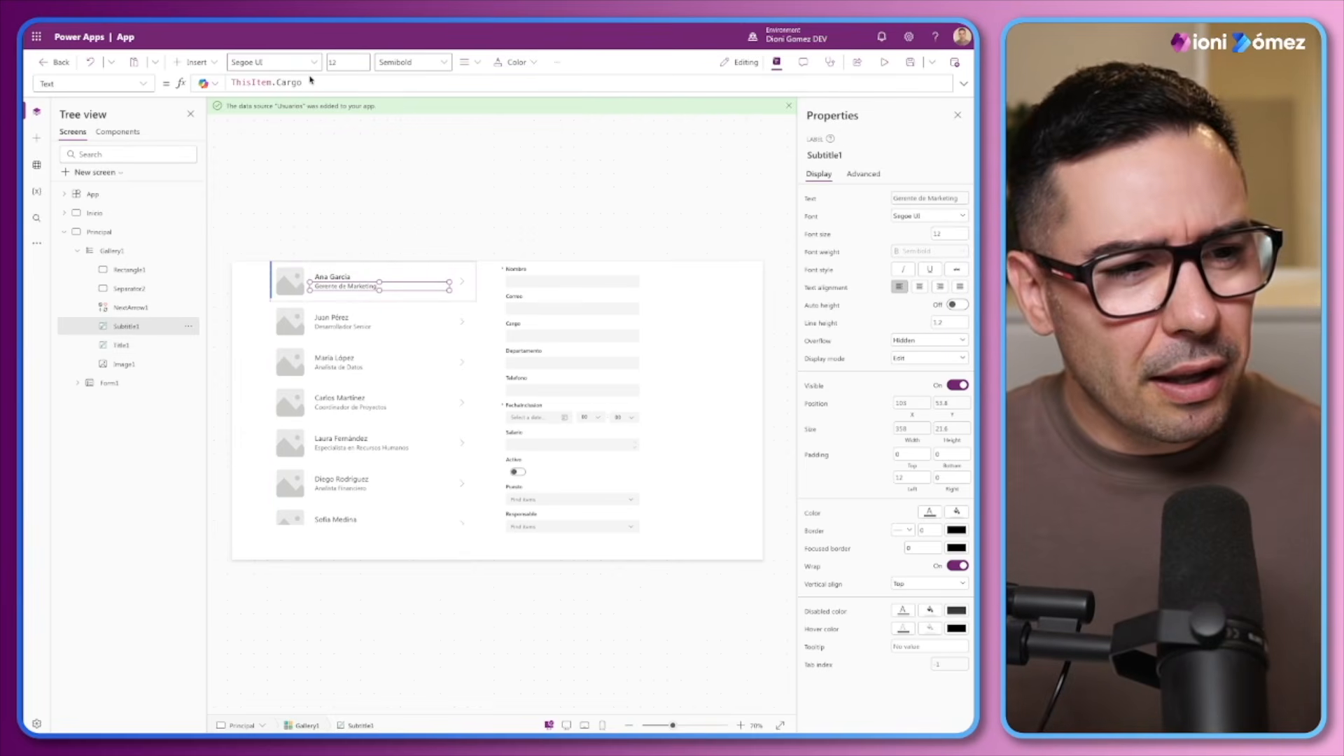
left_click(340, 277)
left_click(345, 287)
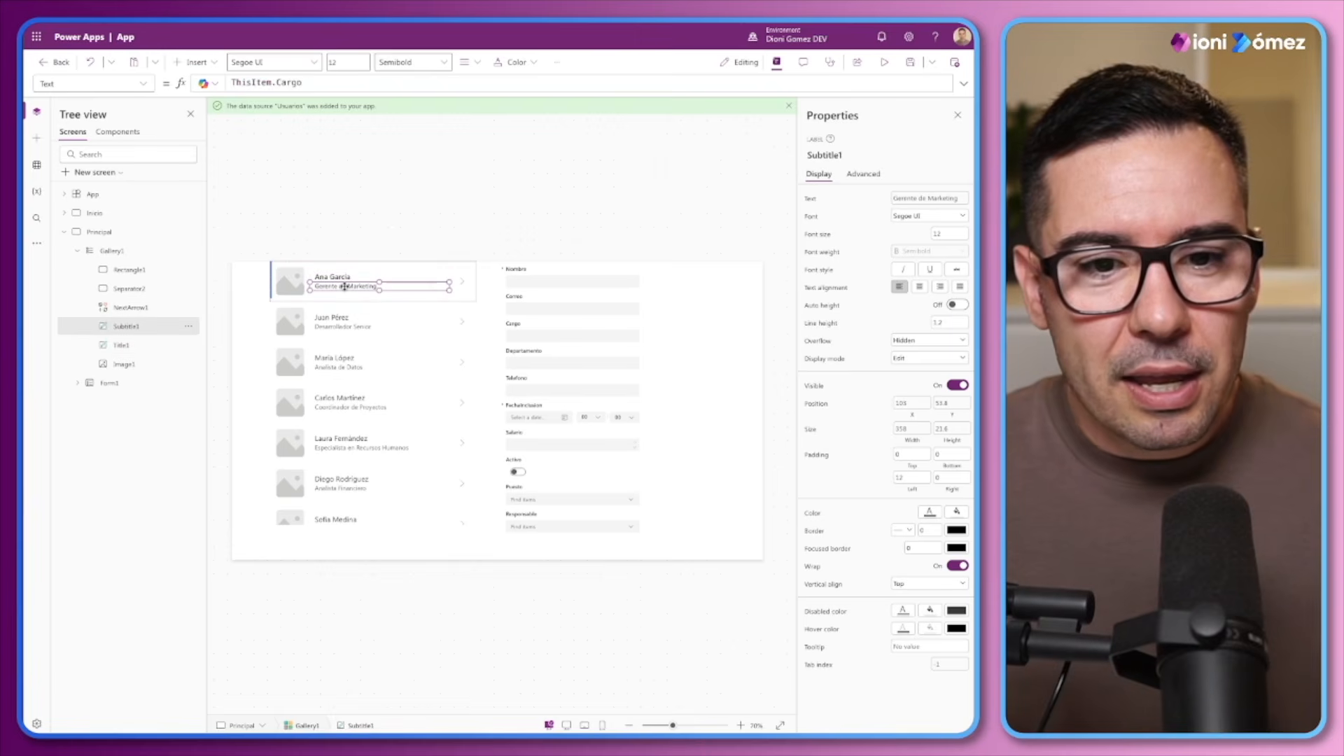
Remove the Correo, Departamento, Telefono, FechaInclusion, Salario and Activo fields from the form
left_click(586, 306)
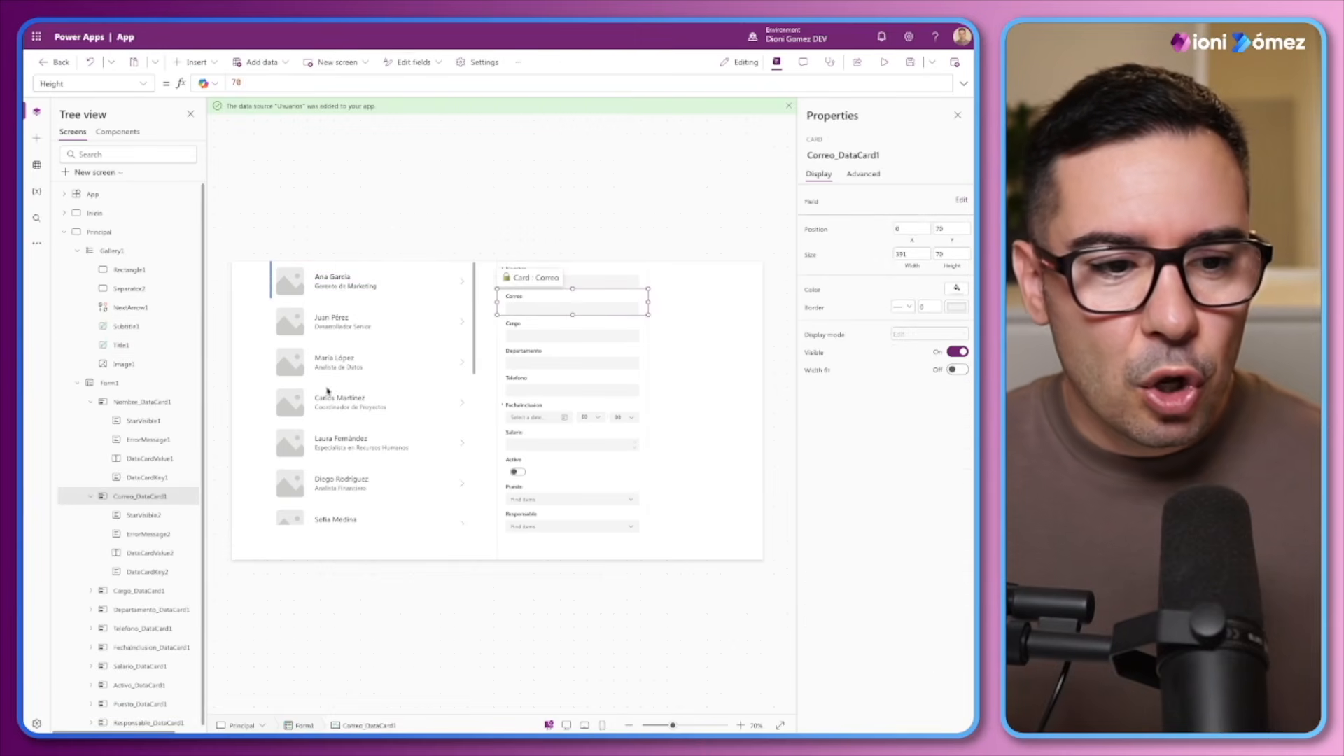
left_click(134, 383)
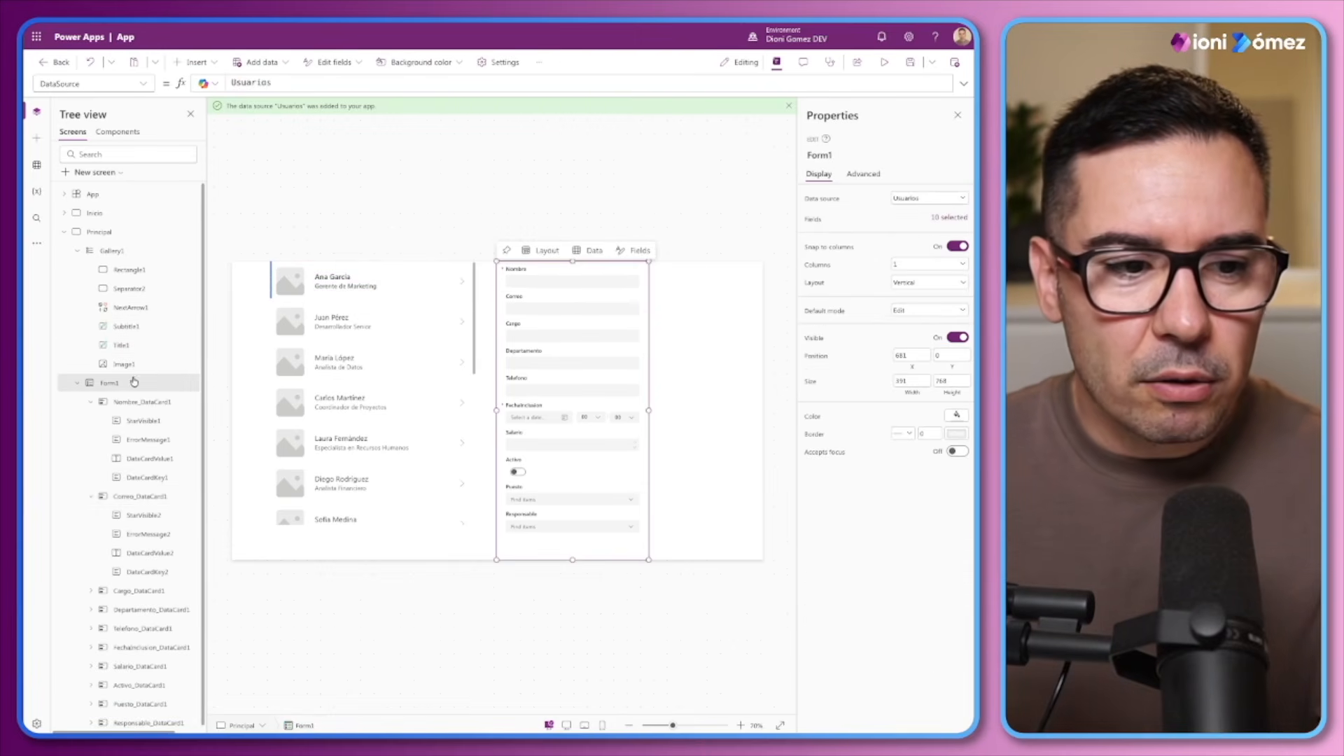
left_click(946, 218)
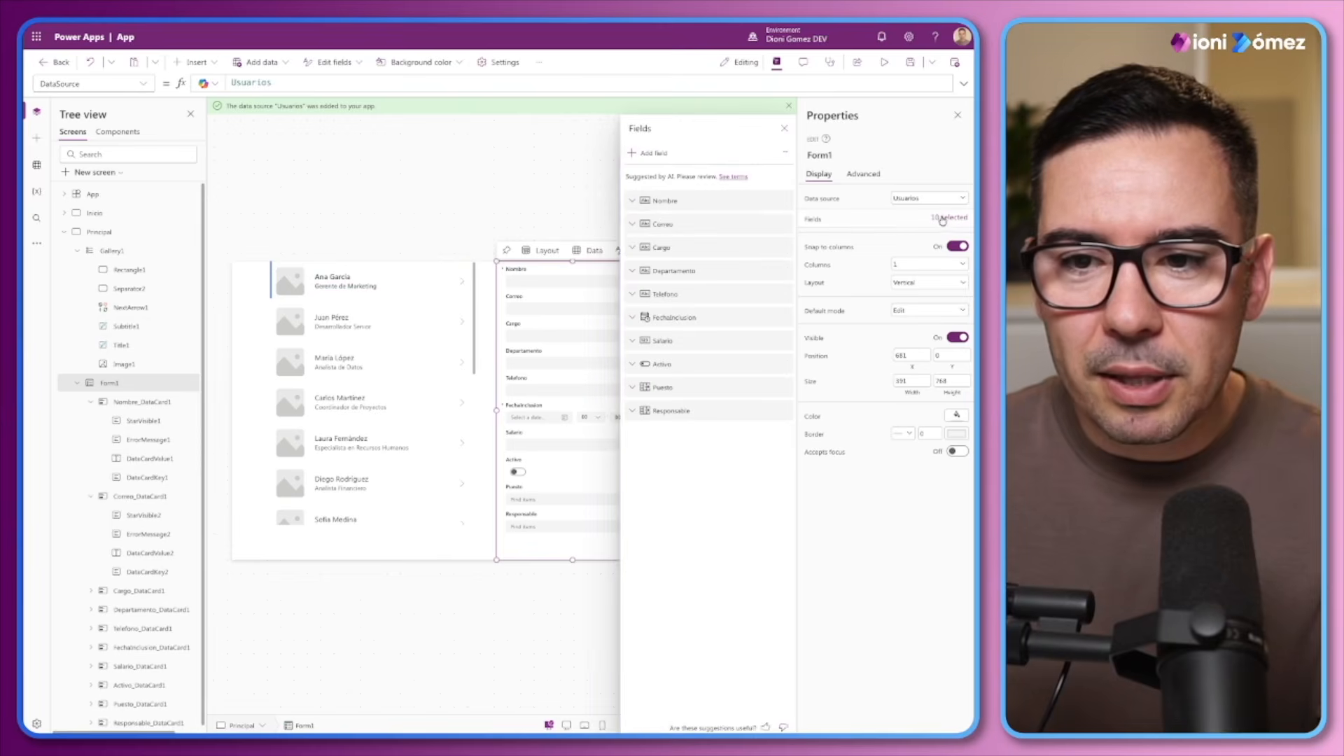
left_click(703, 230)
key("Delete")
left_click(715, 255)
key("Delete")
left_click(742, 249)
key("Delete")
left_click(733, 251)
key("Delete")
left_click(733, 250)
key("Delete")
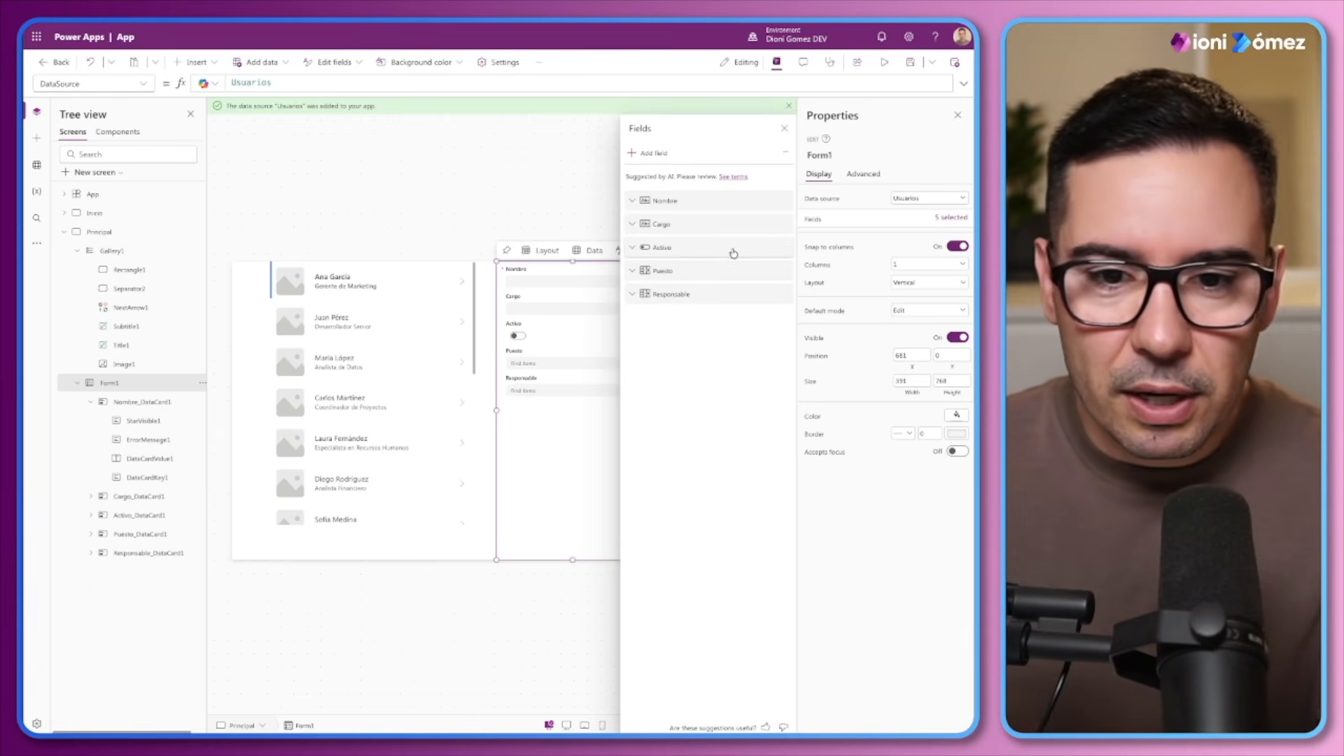
left_click(733, 250)
key("Delete")
left_click(733, 250)
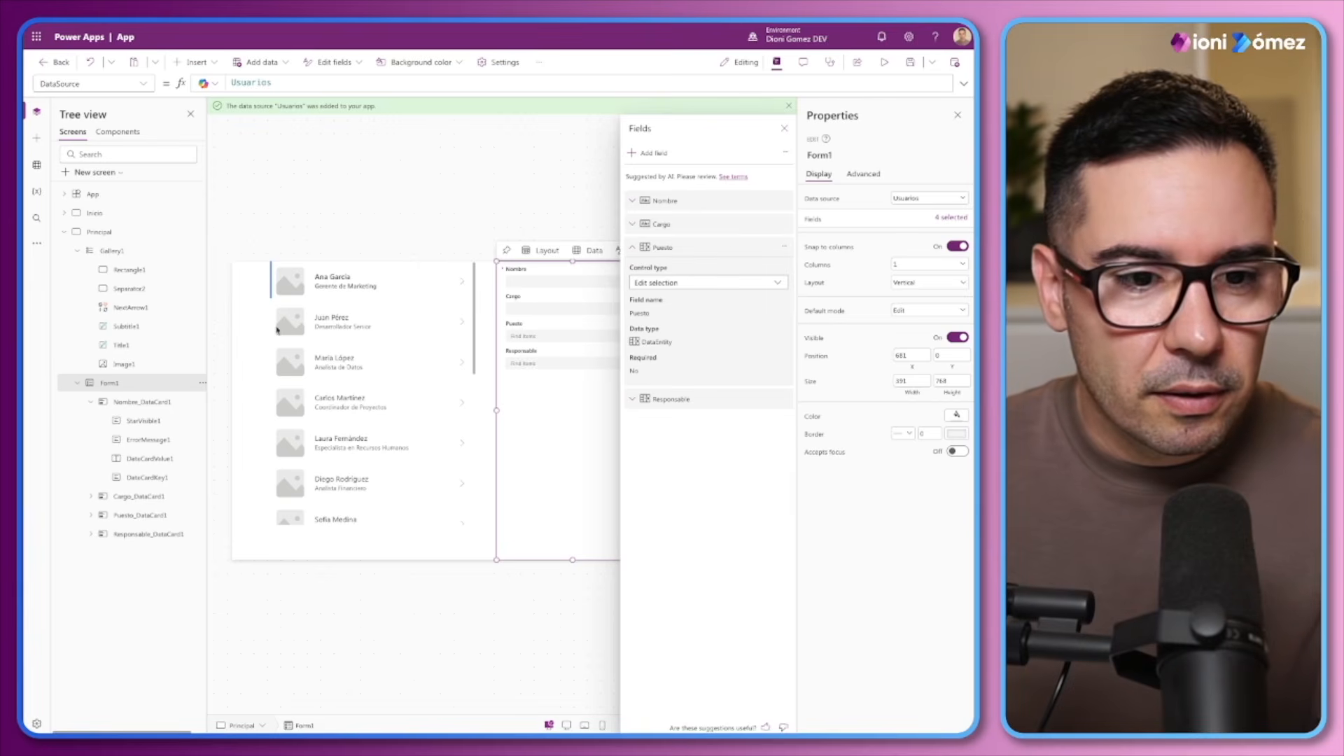
Set the gallery subtitle's Text formula to ThisItem.Puesto.Value
left_click(344, 297)
left_click(348, 286)
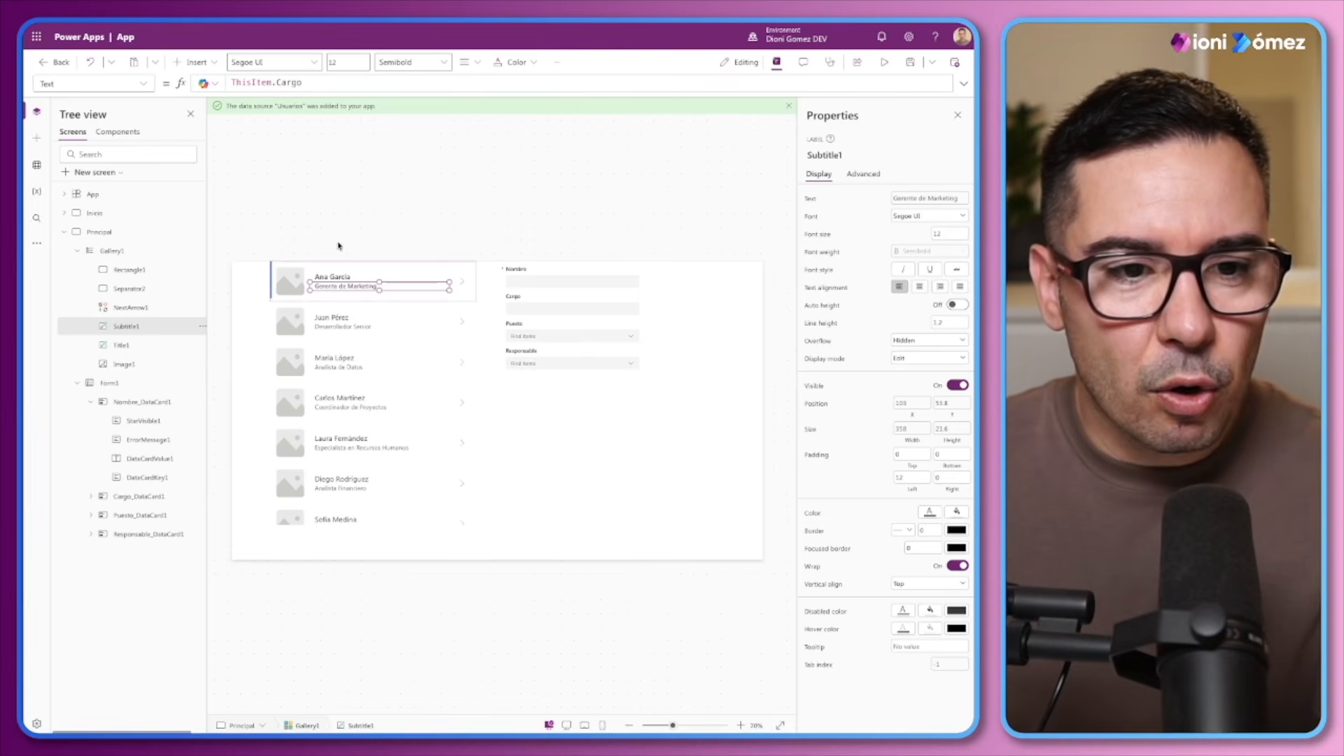
left_click_drag(303, 84, 279, 84)
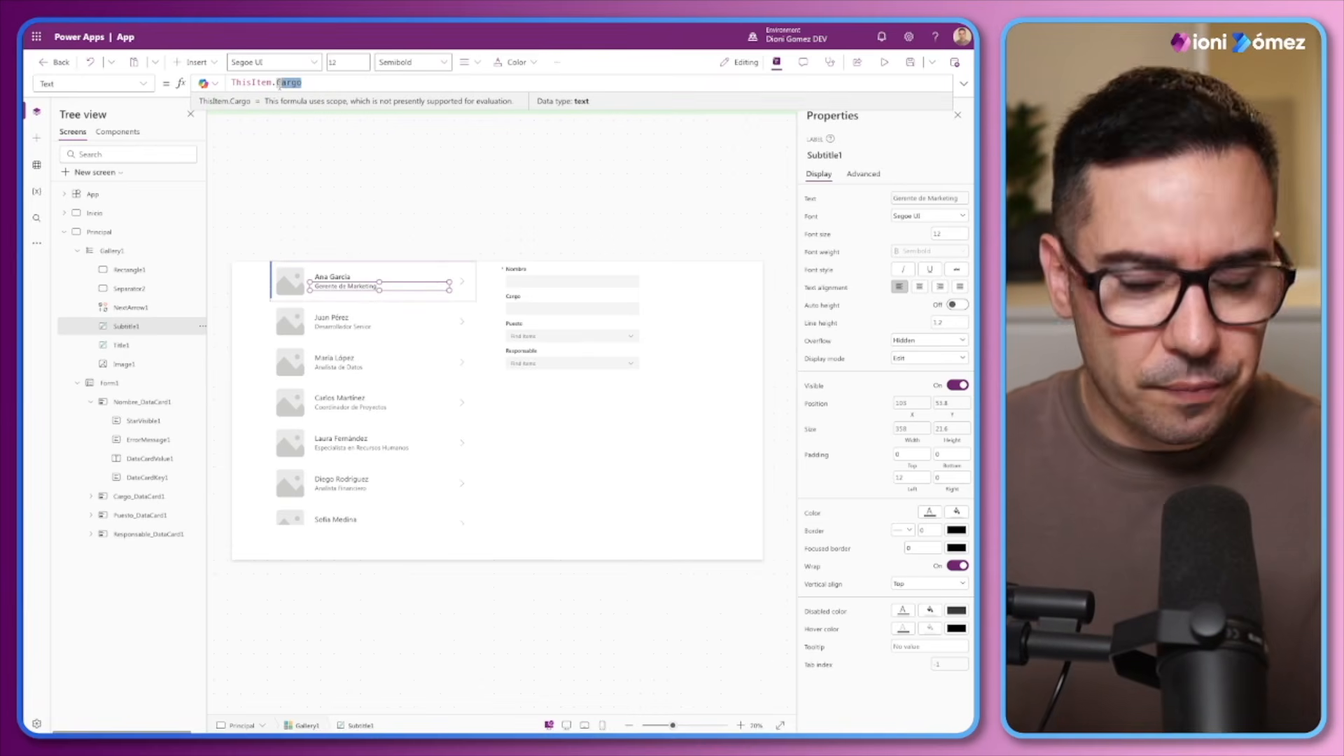
type("Puesto")
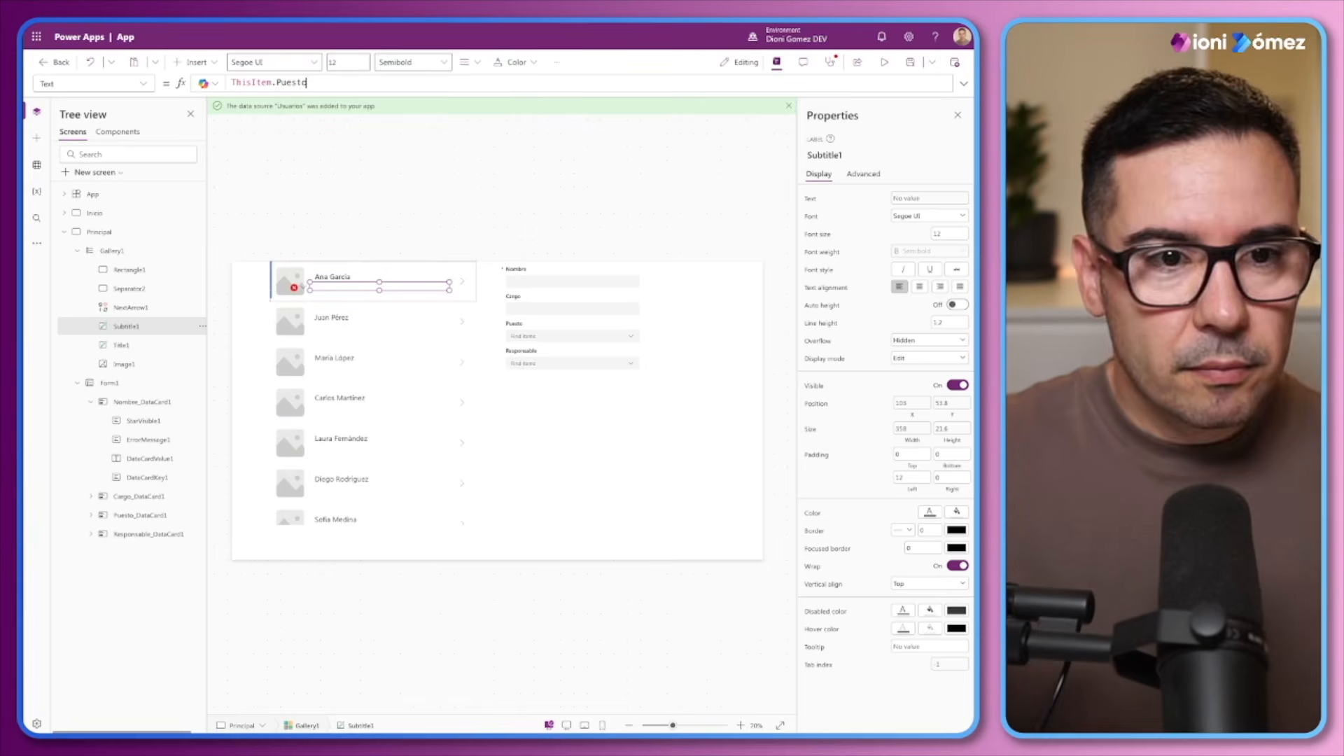
type(".Value")
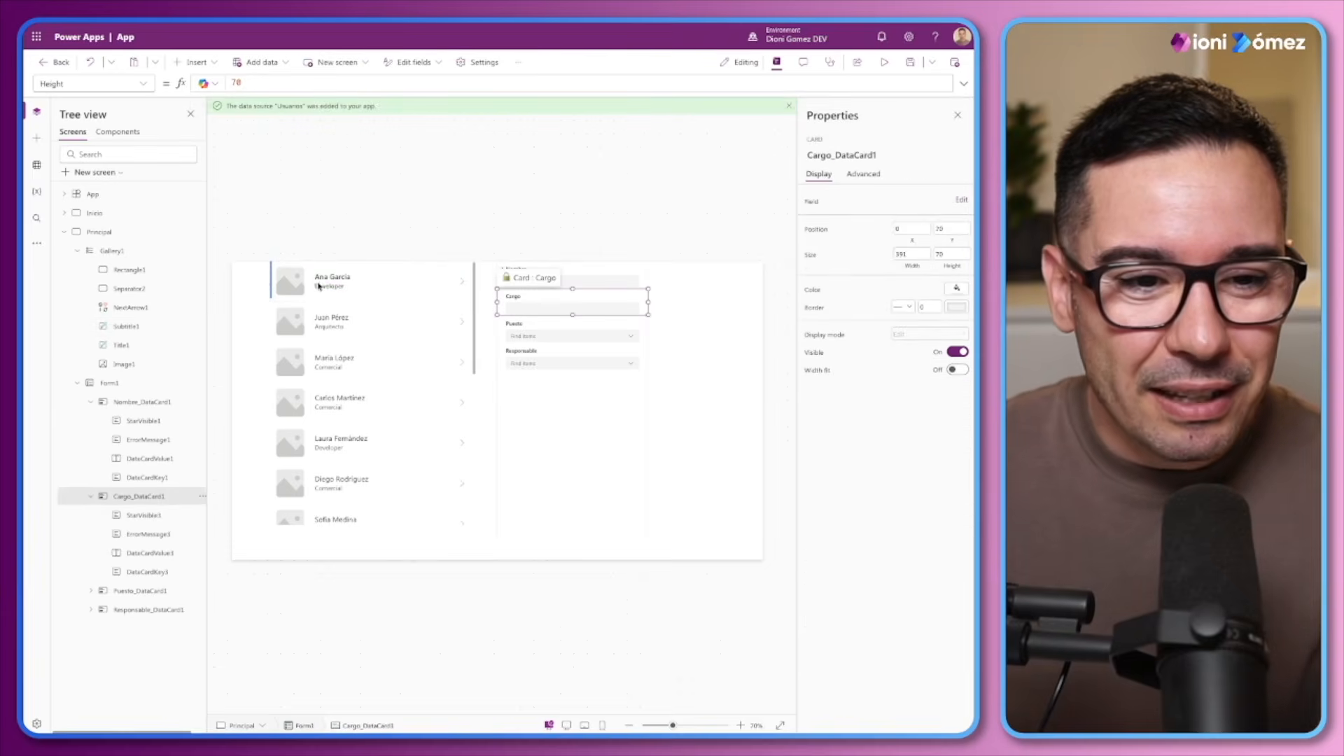
left_click(343, 285)
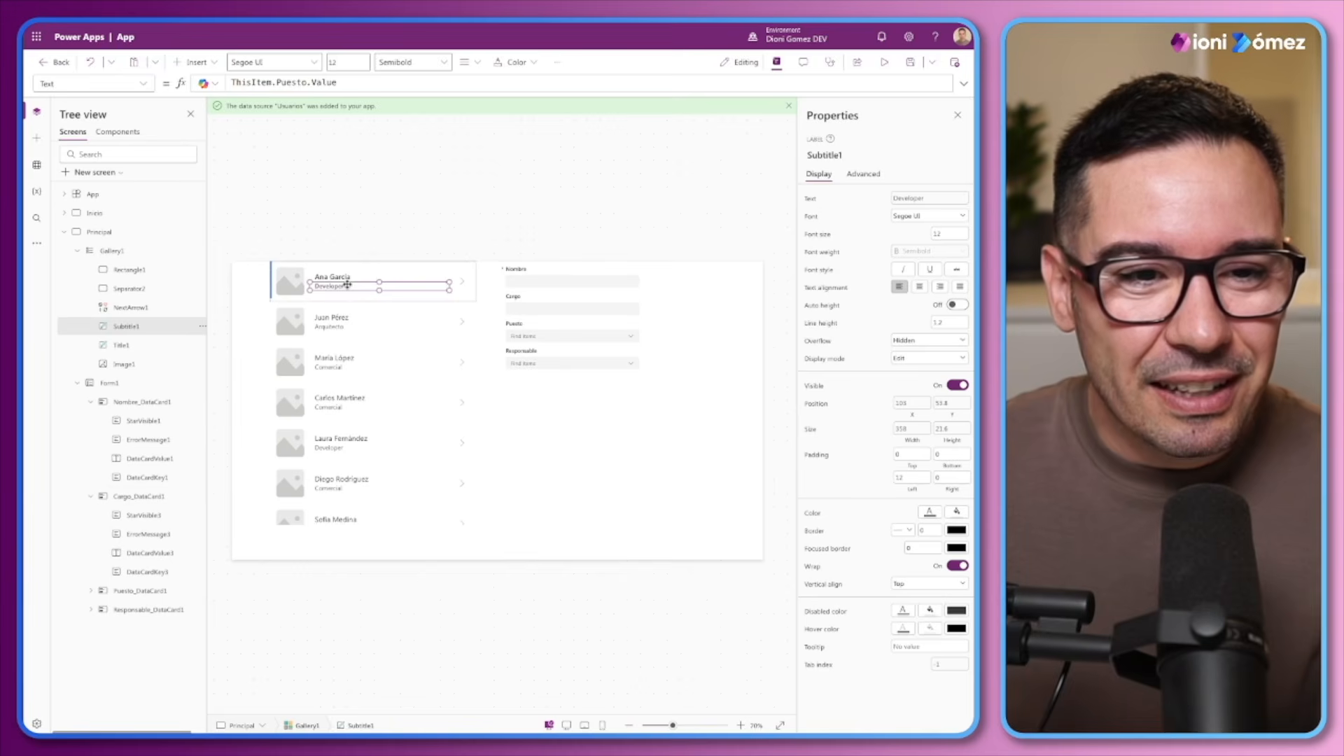
Remove the Cargo and Responsable cards, then shorten the form and place it at about X 680, Y 32
left_click(579, 295)
key("Delete")
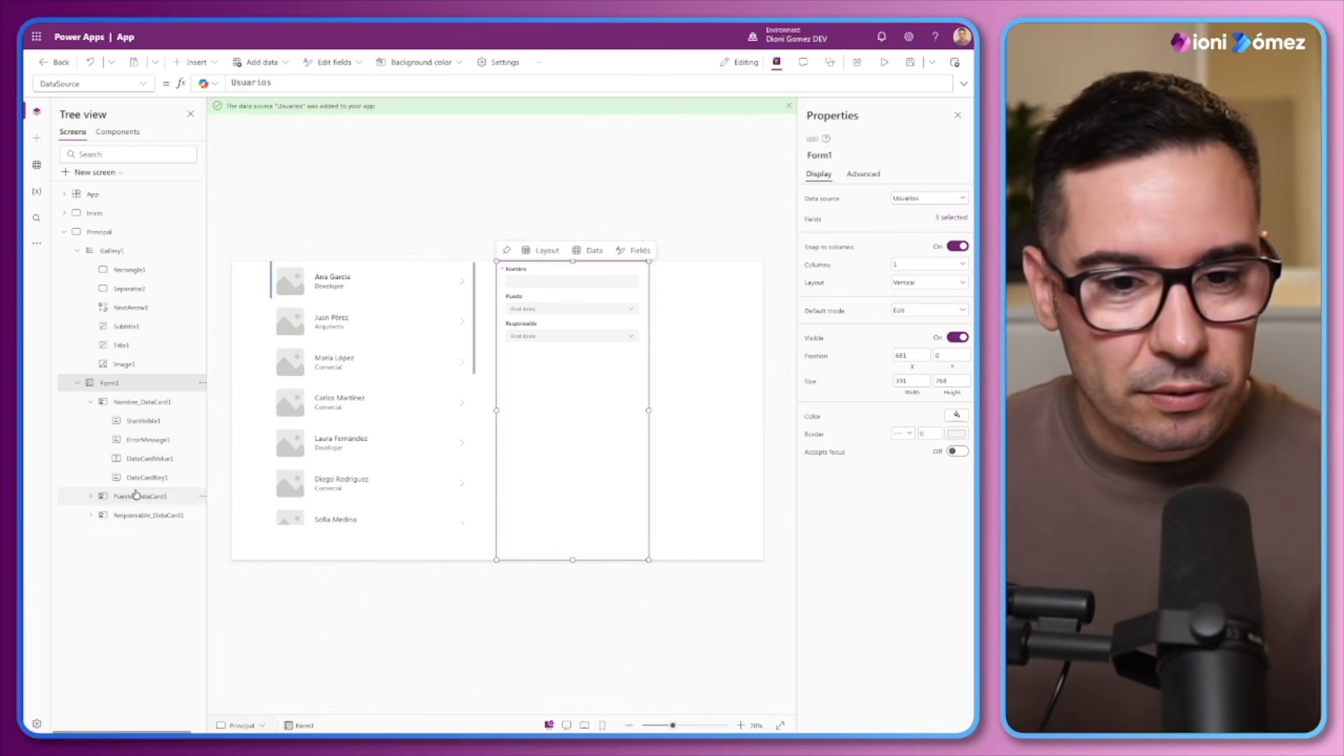
left_click(558, 330)
key("Delete")
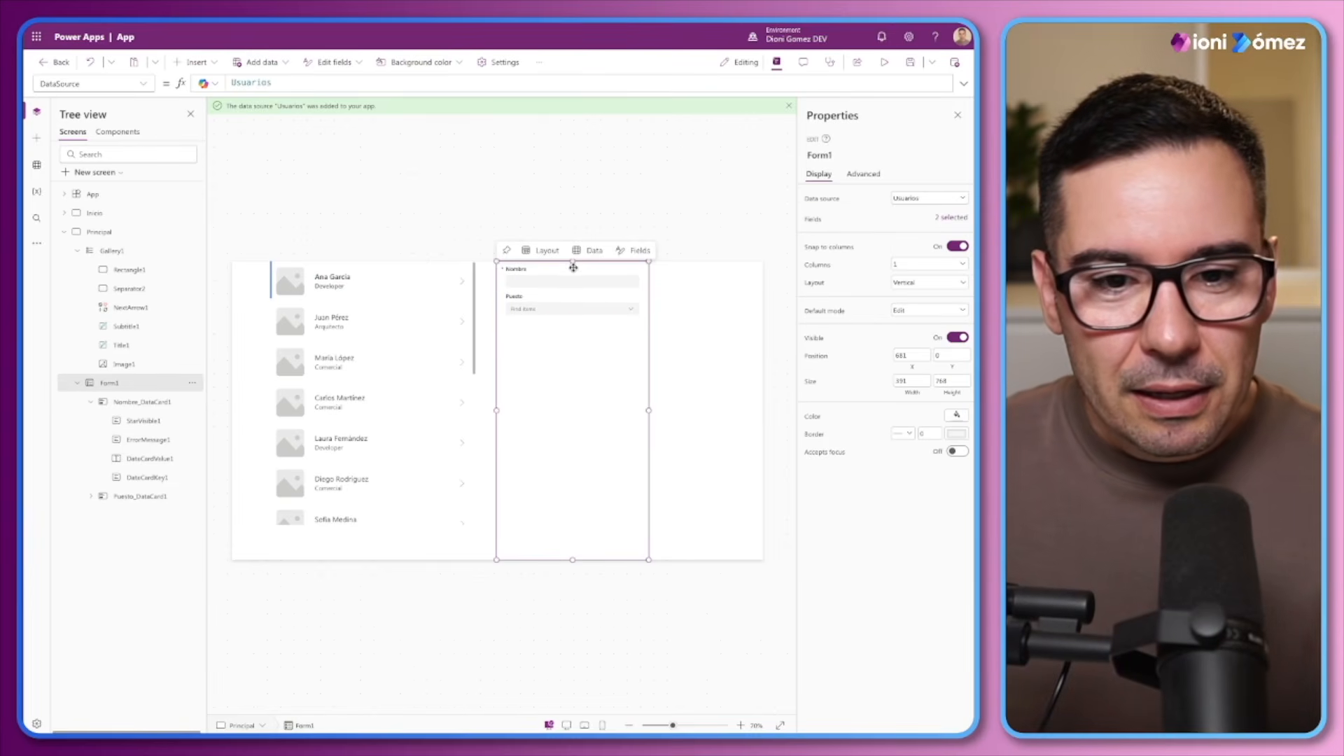
left_click_drag(573, 262, 572, 283)
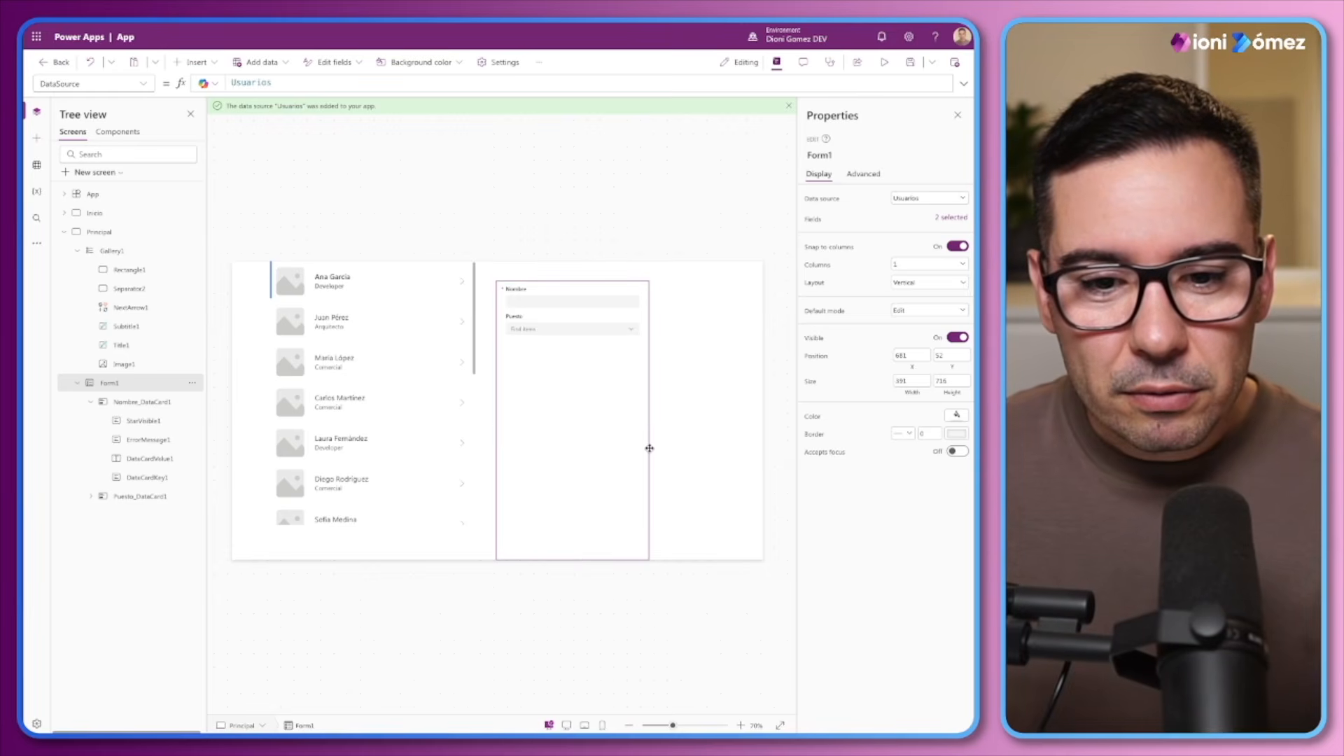
left_click_drag(650, 449, 580, 426)
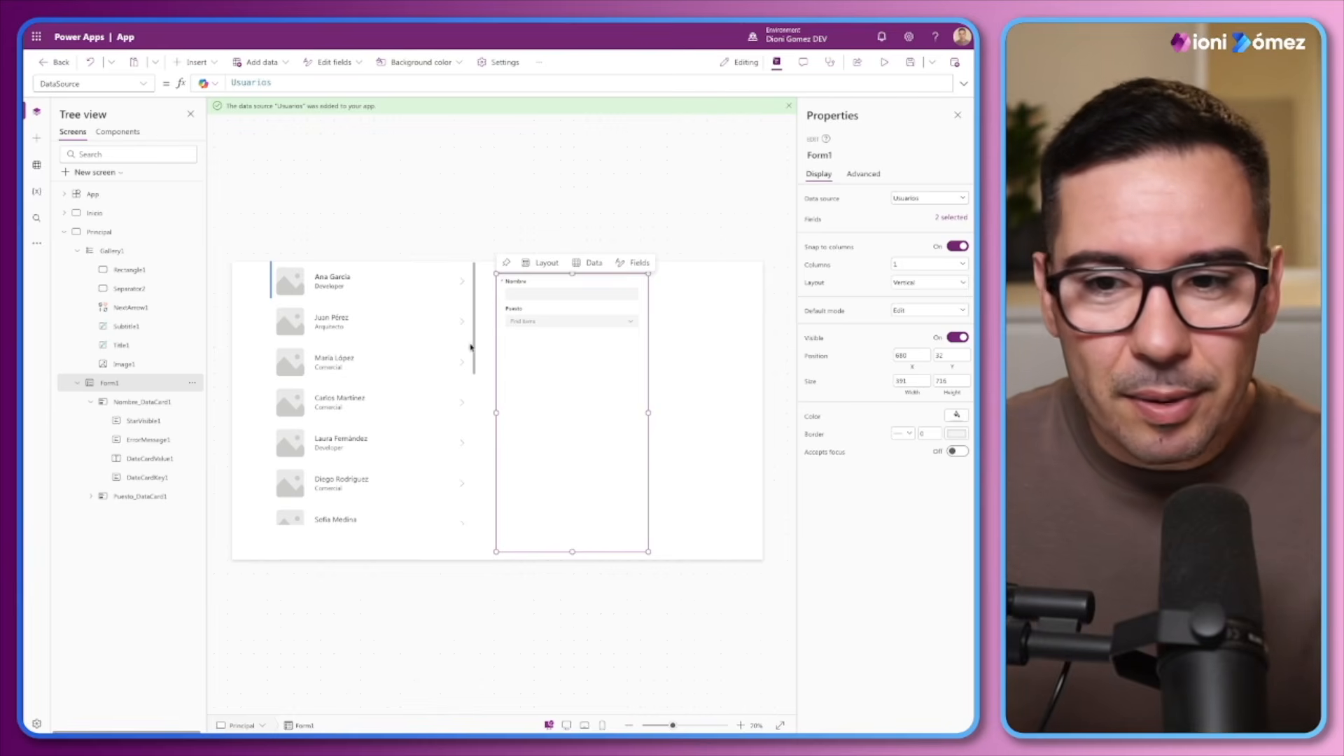
Set the form's Item property to Gallery1.Selected
left_click(862, 175)
left_click(863, 200)
type("item")
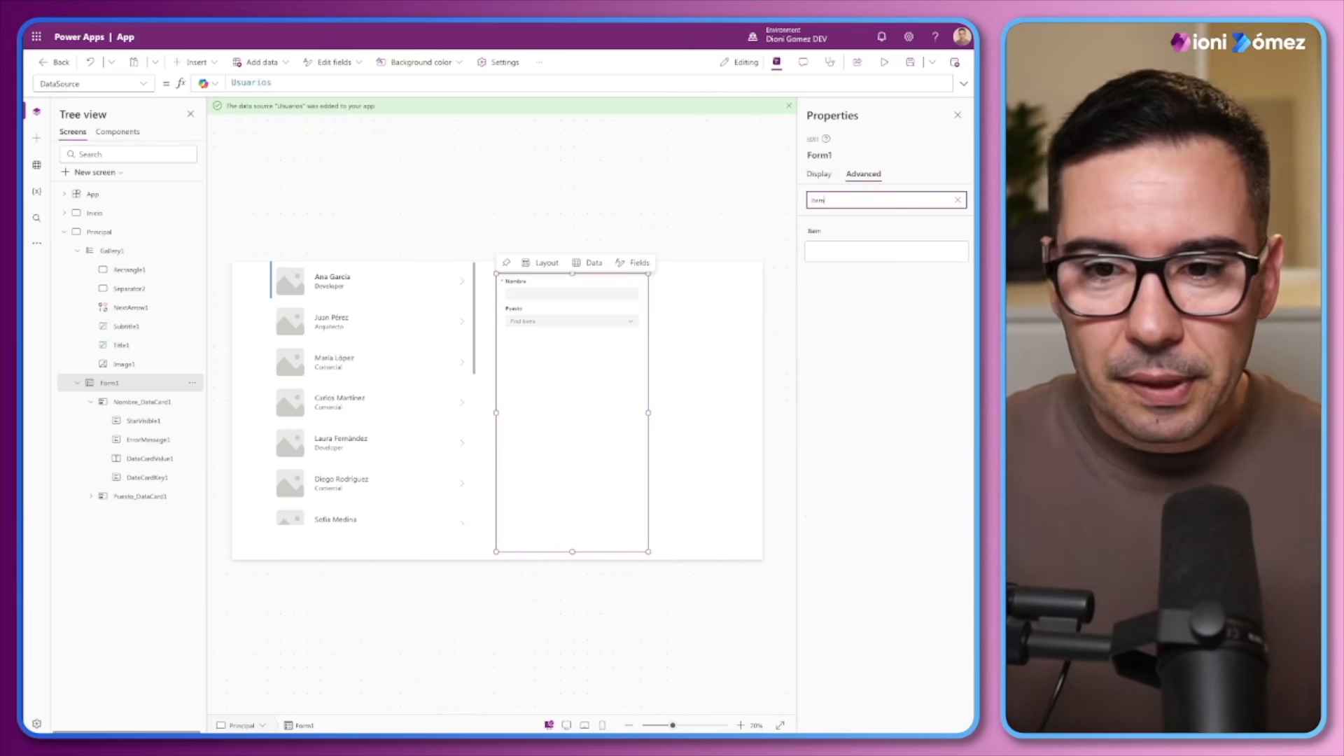
left_click(817, 234)
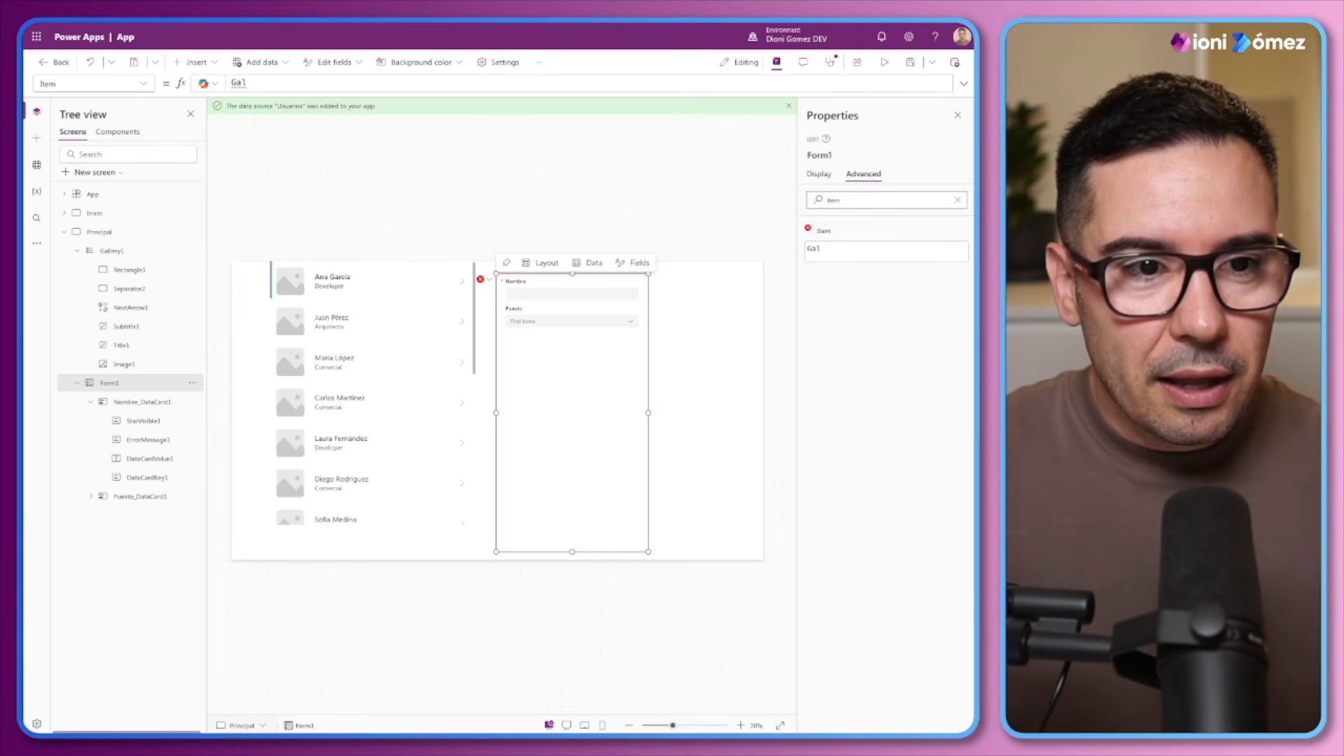
type("Gale")
key("Tab")
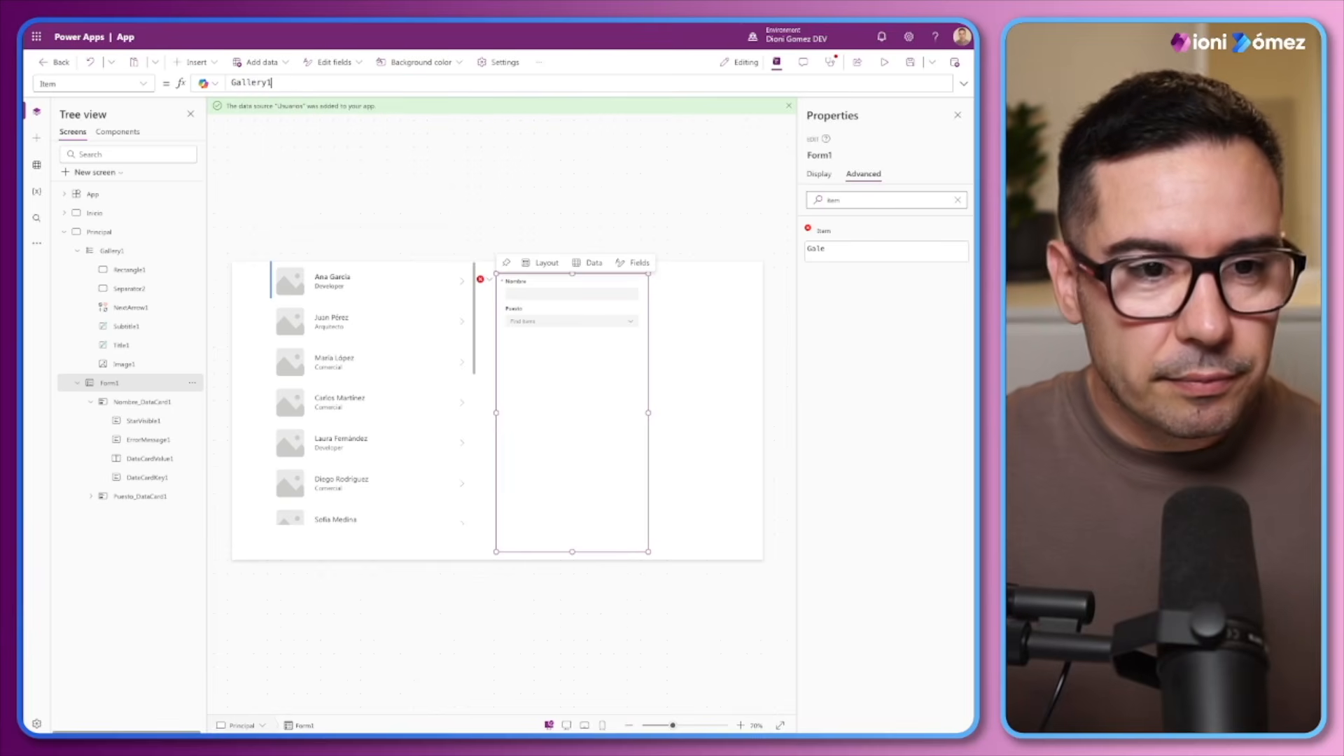
type(".Sel")
key("Tab")
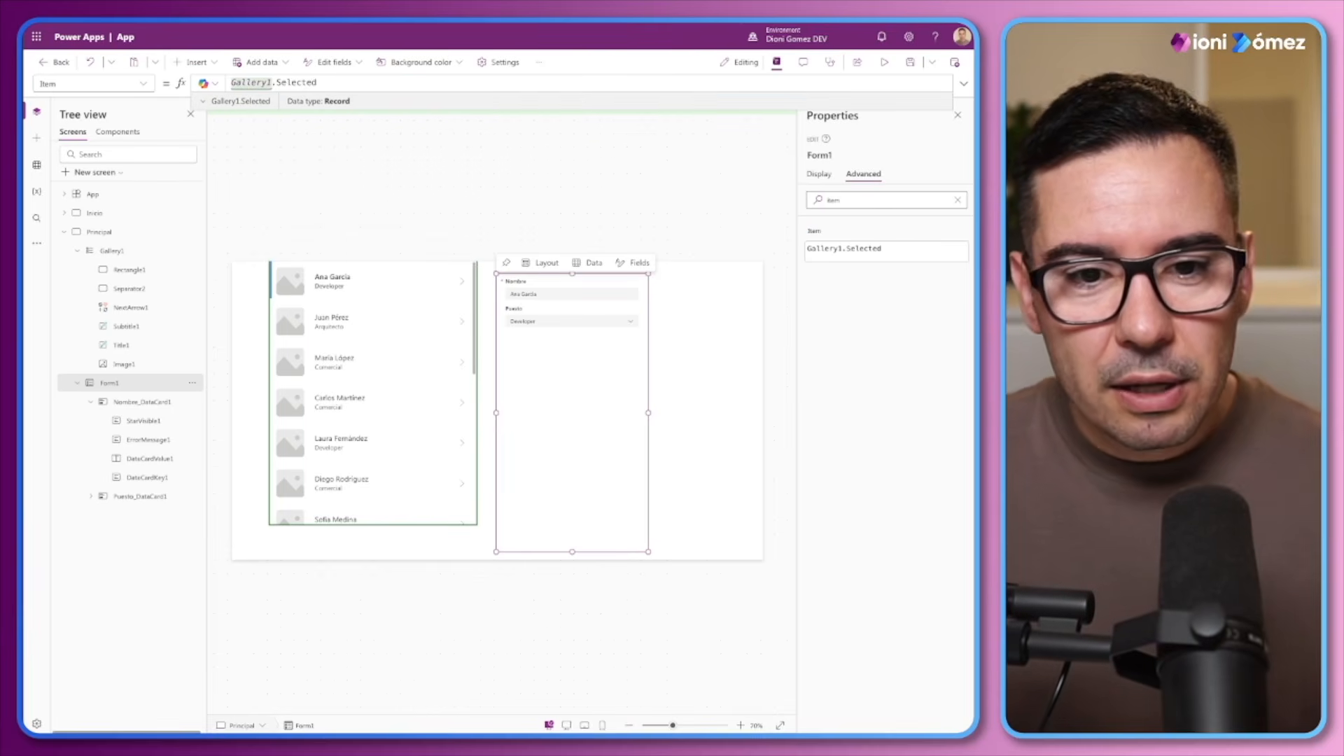
Select several users in the gallery to check the form's record, ending on the first user
left_click(361, 362)
left_click(368, 395)
left_click(364, 434)
left_click(363, 484)
left_click(359, 517)
left_click(360, 287)
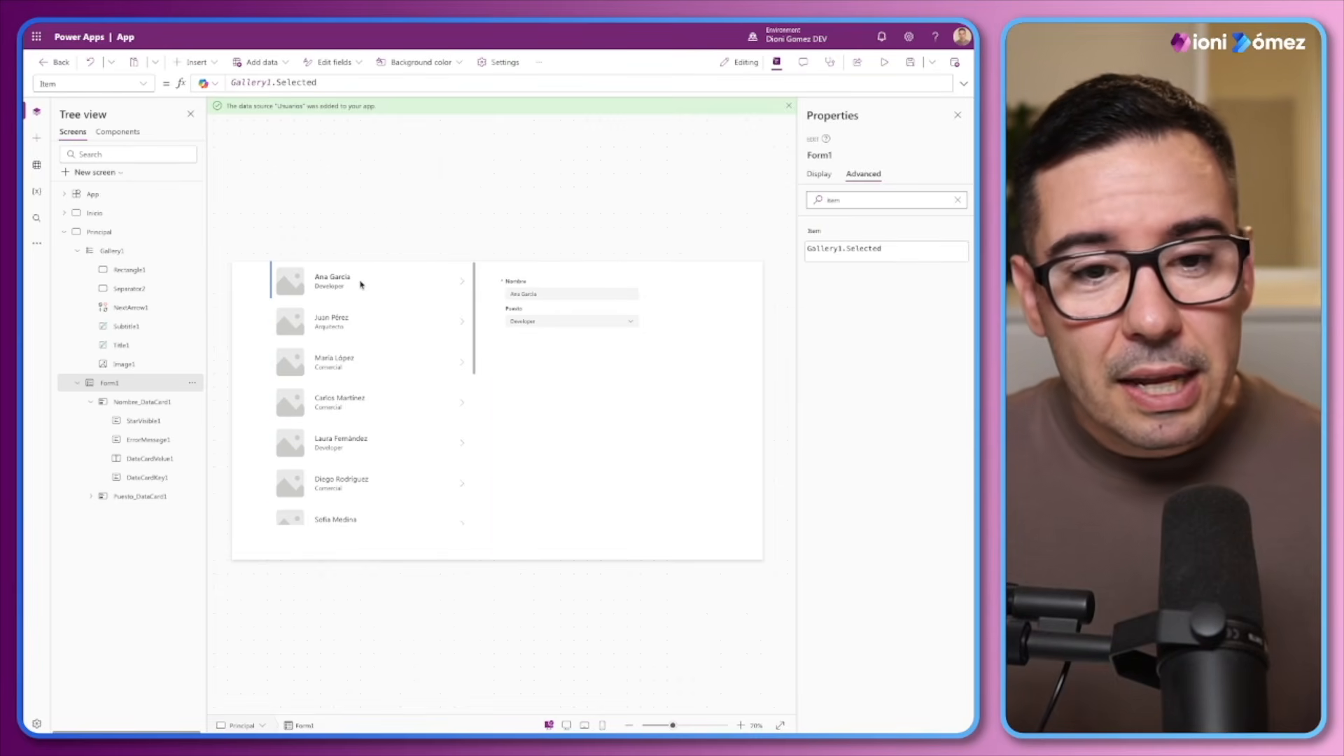
Shorten the form from its lower edge and insert a button near the form's lower left corner
left_click_drag(572, 551, 573, 508)
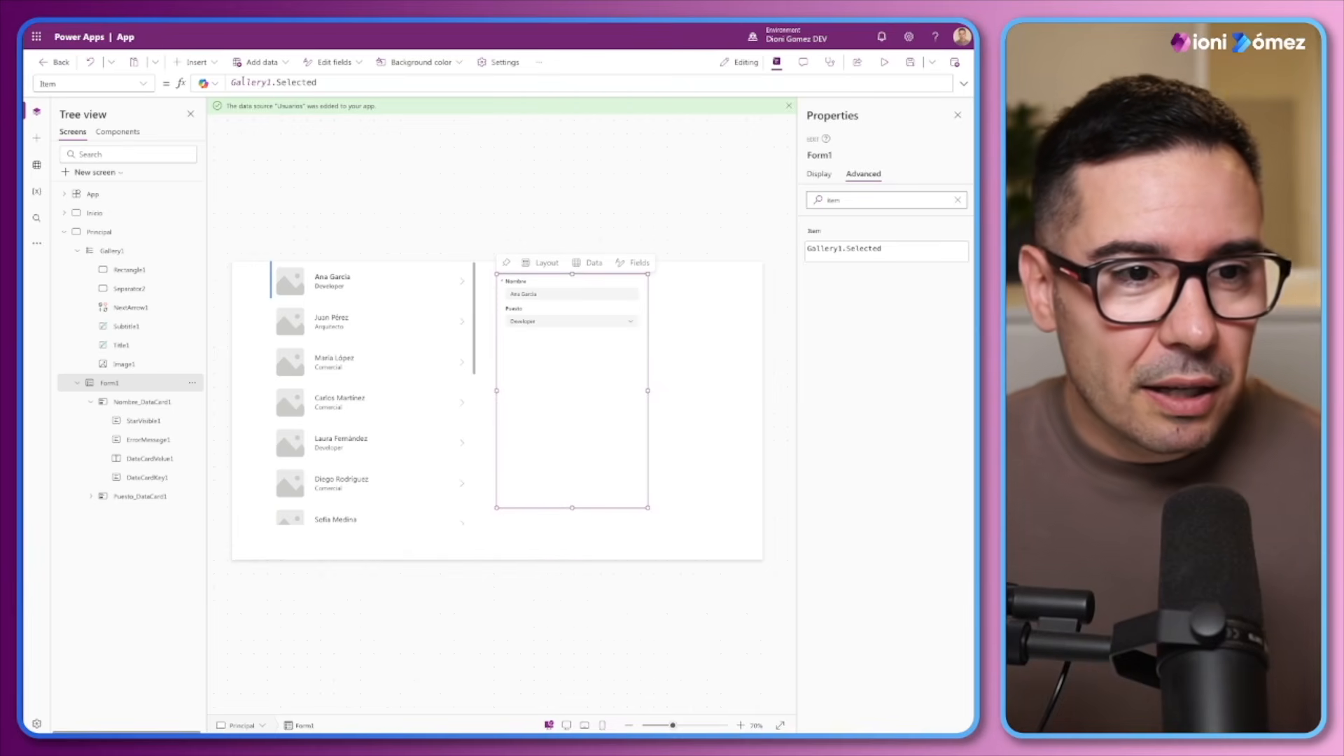
left_click(197, 62)
left_click(210, 150)
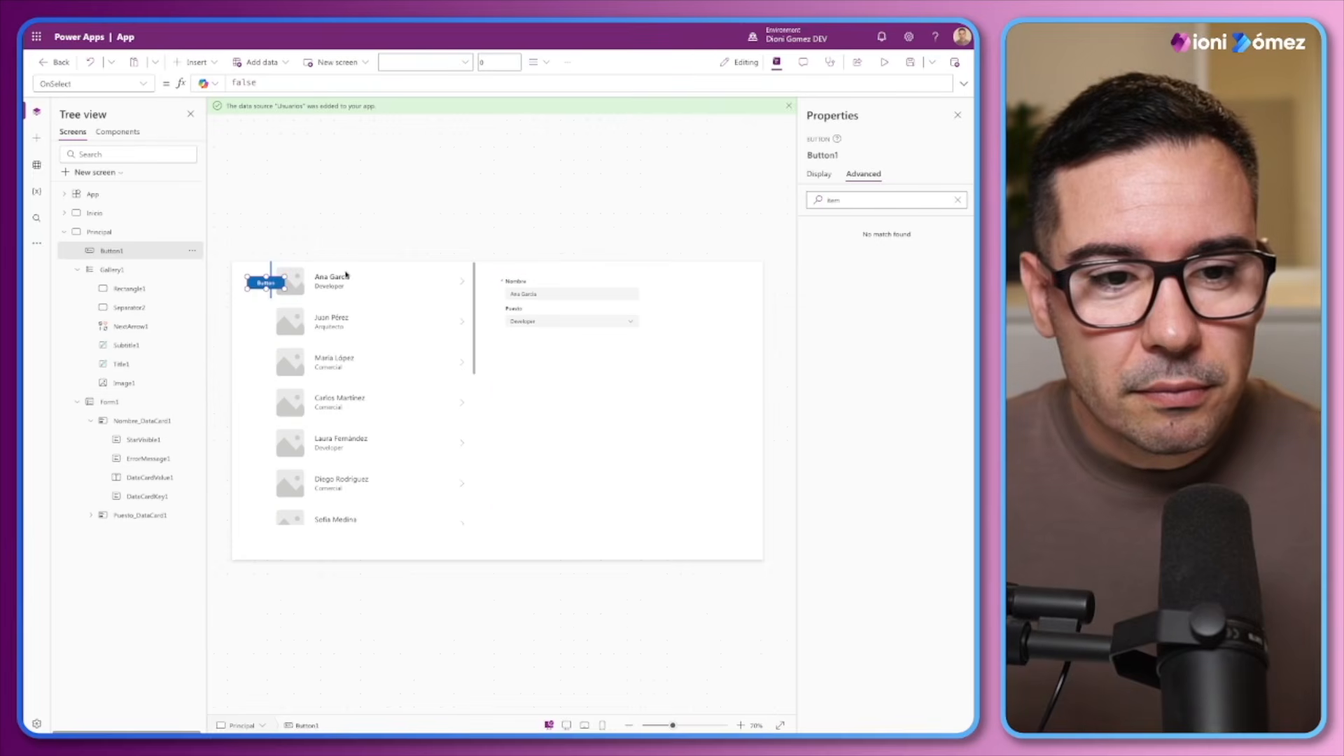
left_click_drag(268, 284, 530, 502)
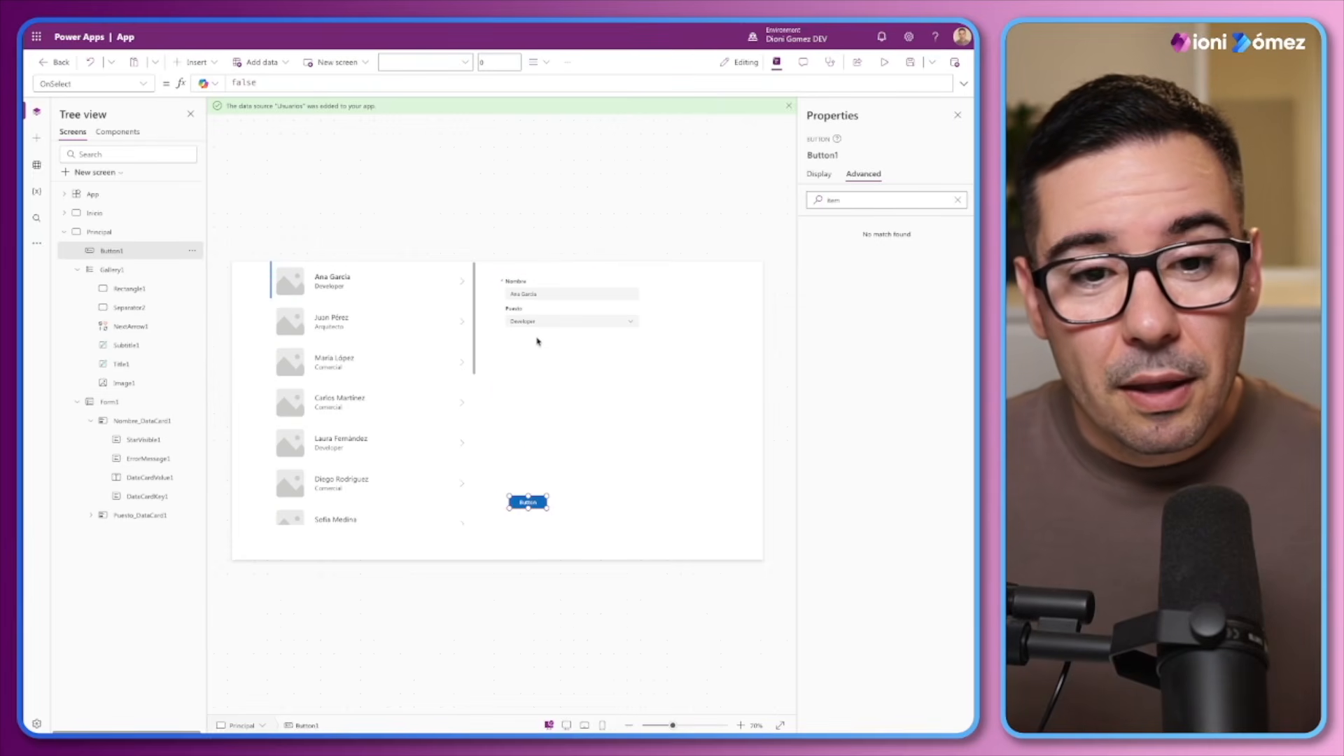
Set the button's OnSelect formula to SubmitForm(Form1) and move the button just below the form
double_click(252, 82)
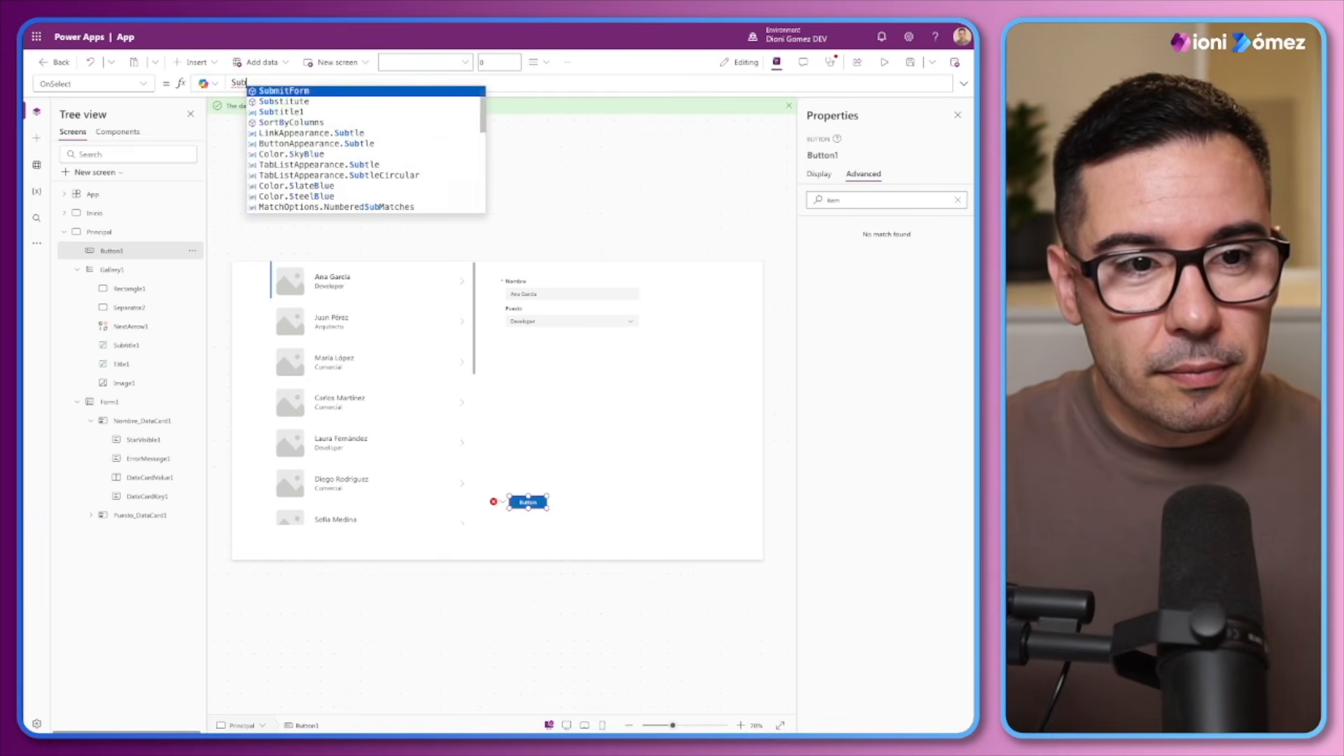
type("Sub")
key("Tab")
type("Form(For")
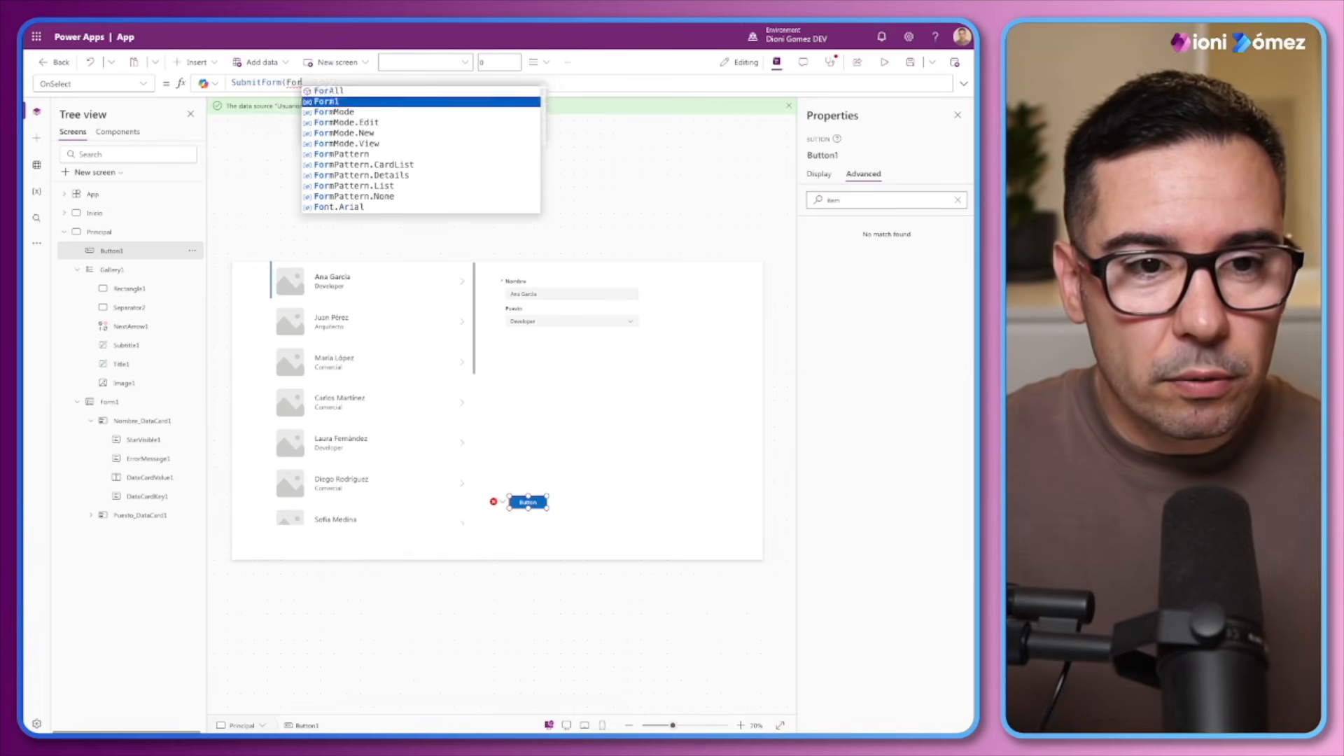
key("Tab")
type(")")
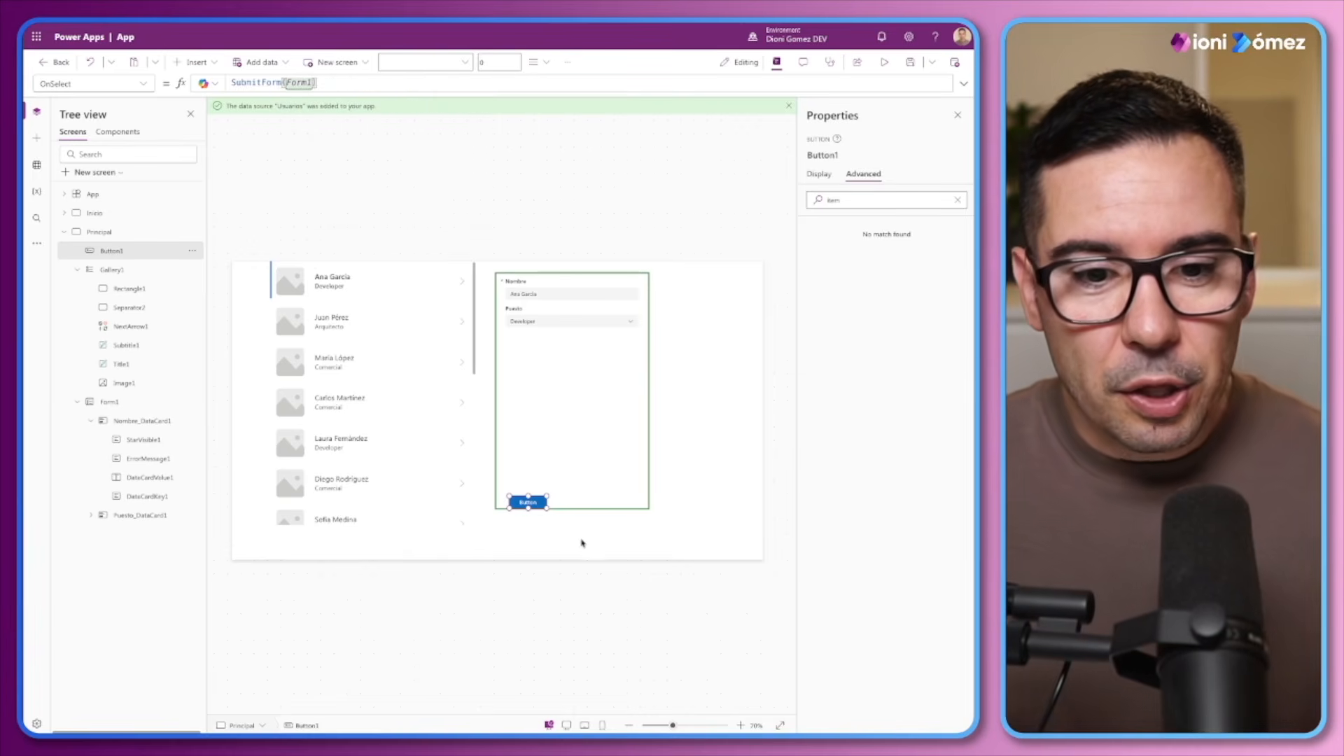
mouse_move(525, 505)
left_mouse_down()
mouse_move(559, 503)
mouse_move(502, 518)
mouse_move(514, 519)
left_mouse_up()
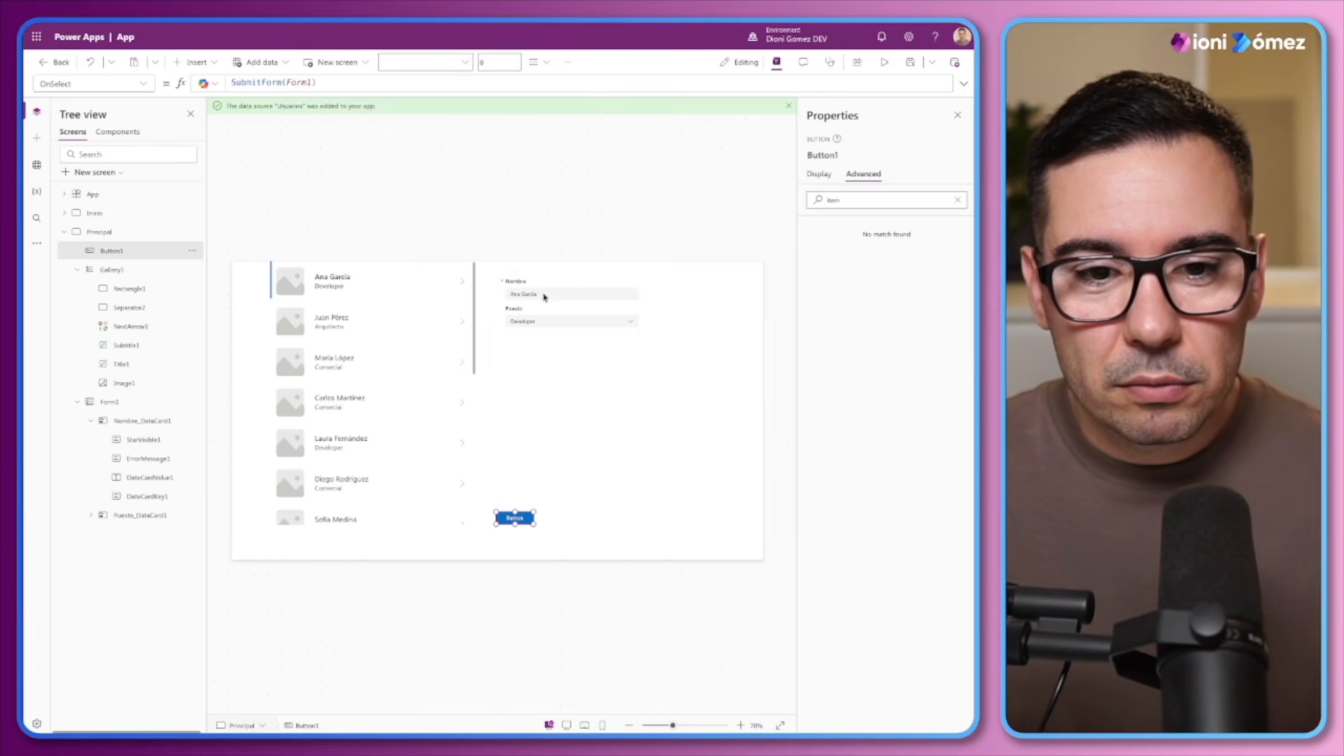
Preview the app, lengthen the first user's given name in the Nombre field, and submit the form
left_click(884, 62)
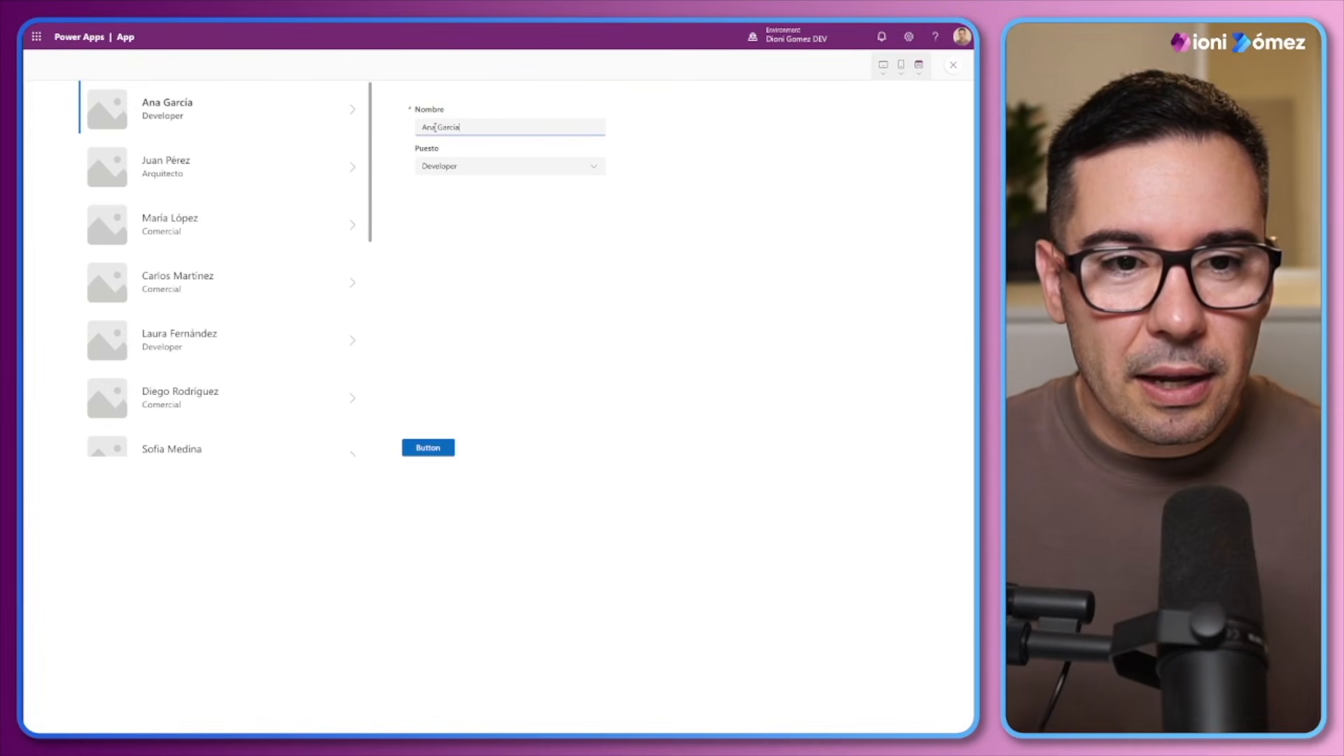
type("bel")
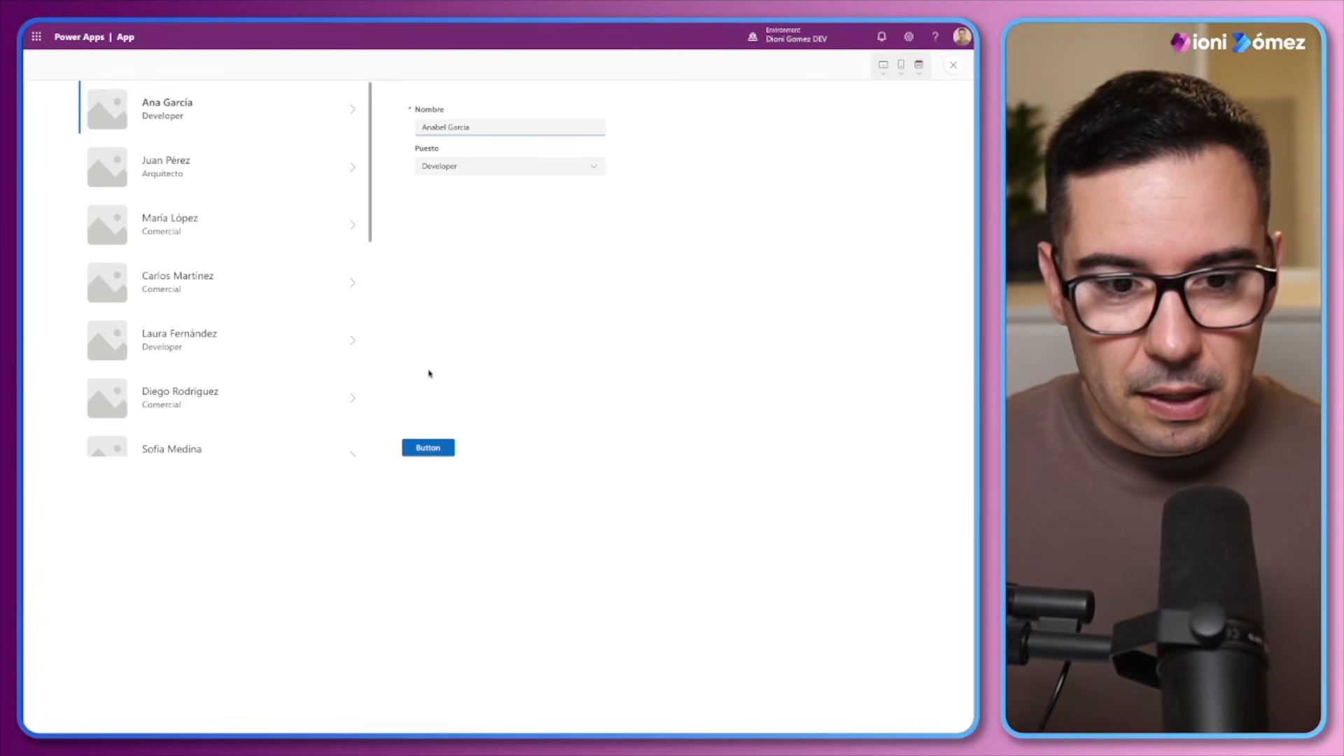
left_click(430, 448)
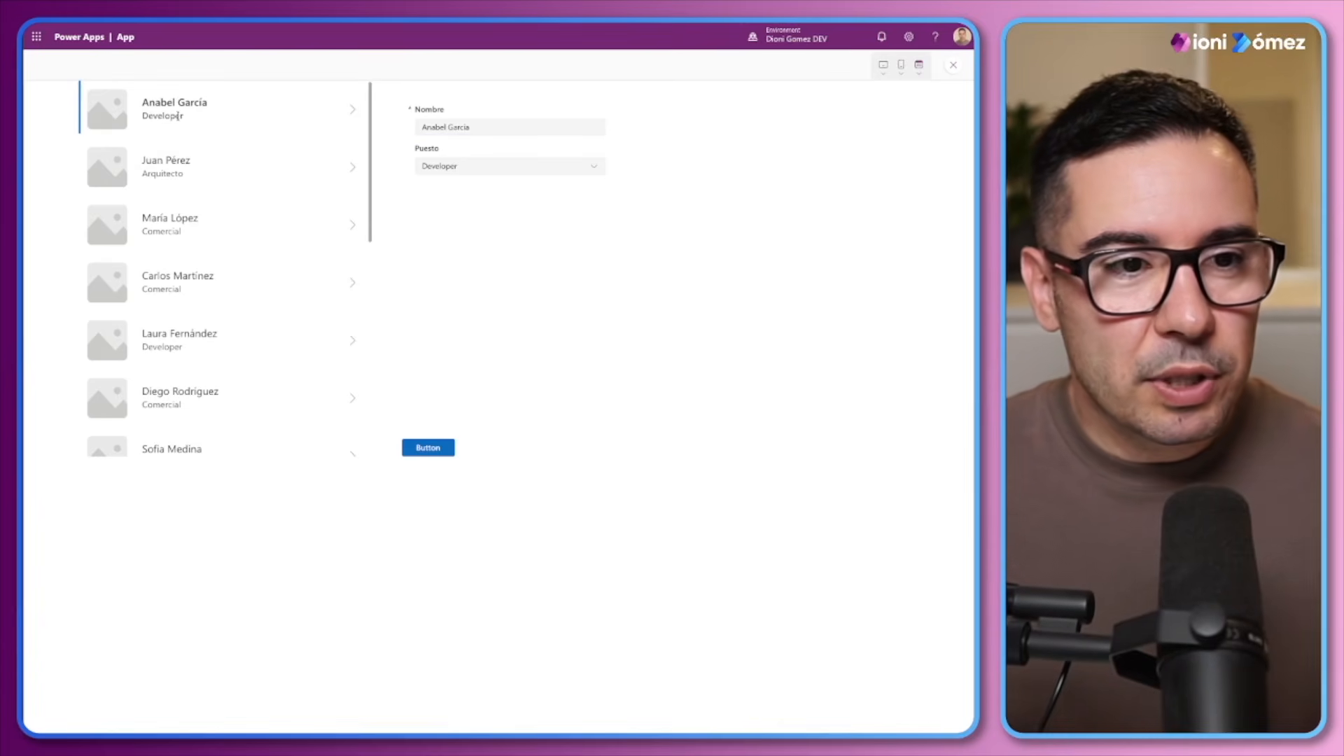
Restore the first user's original name in the Nombre field and submit the form
left_click(446, 127)
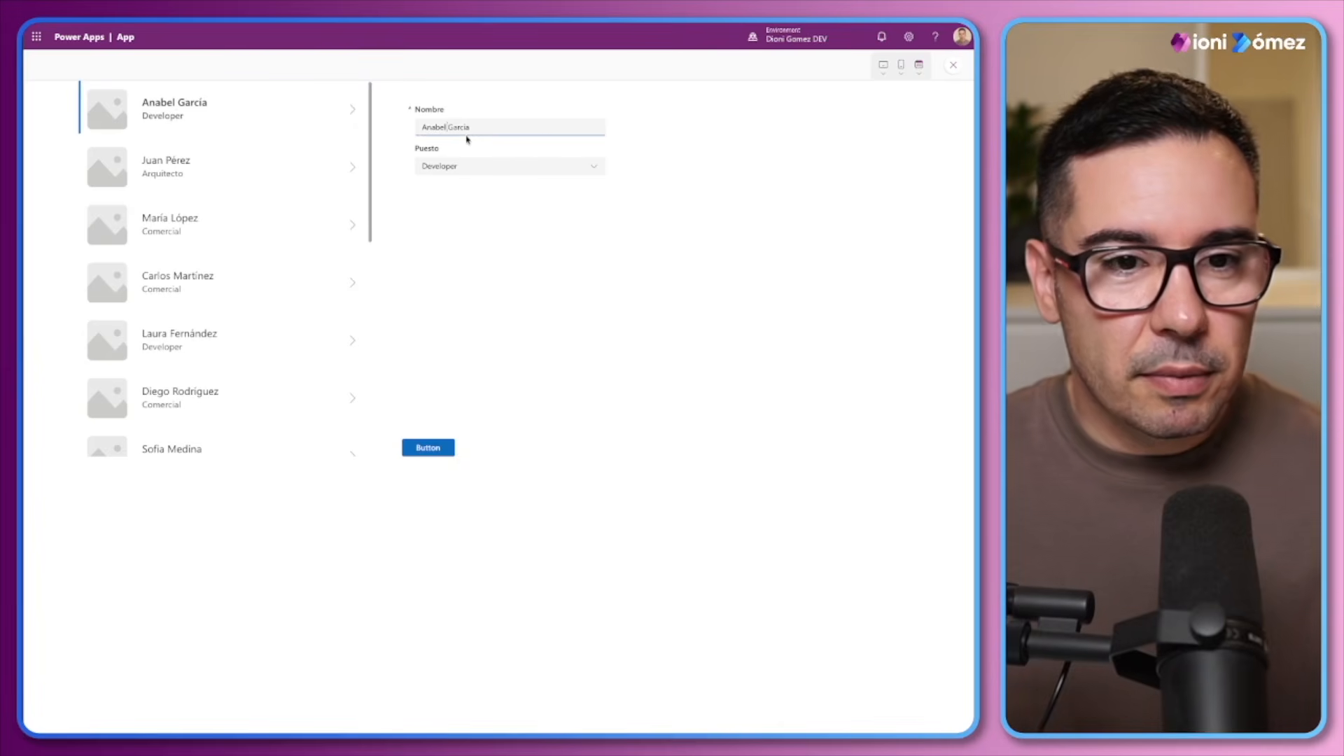
key("BackSpace")
key("BackSpace")
key("BackSpace")
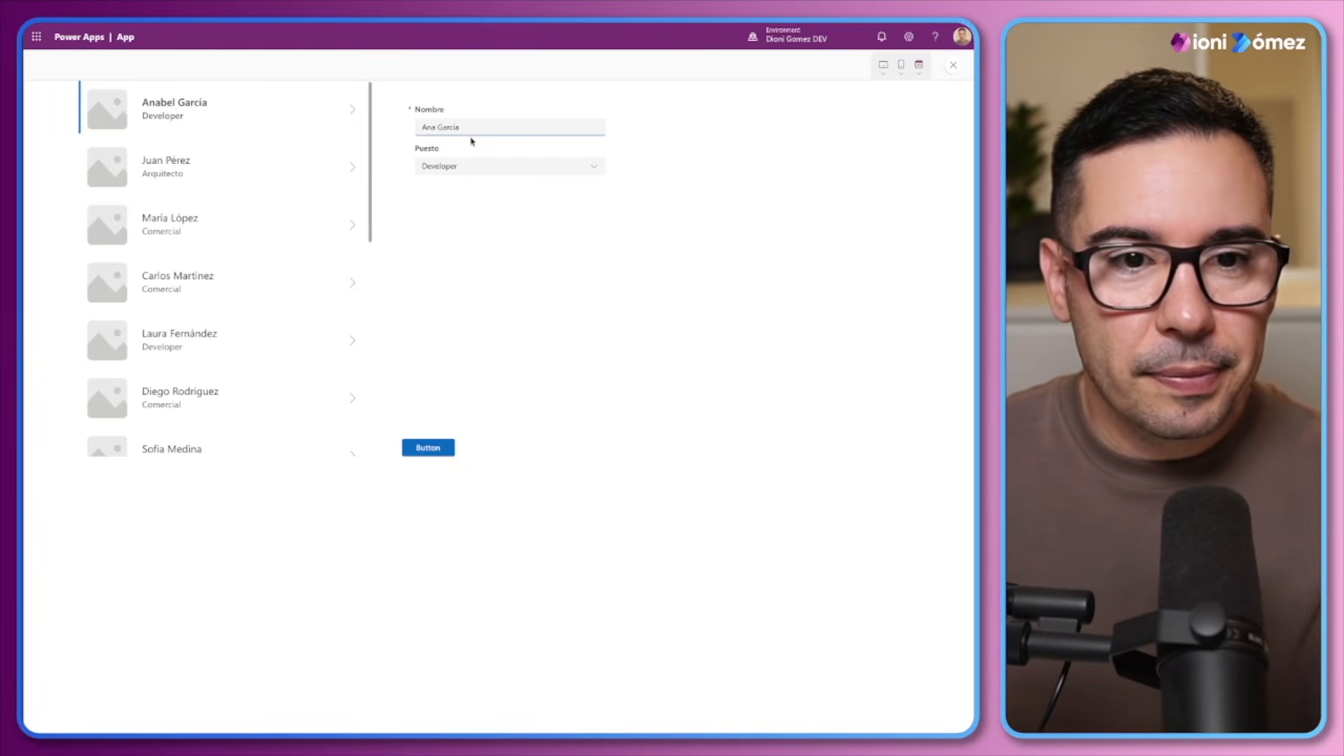
left_click(429, 448)
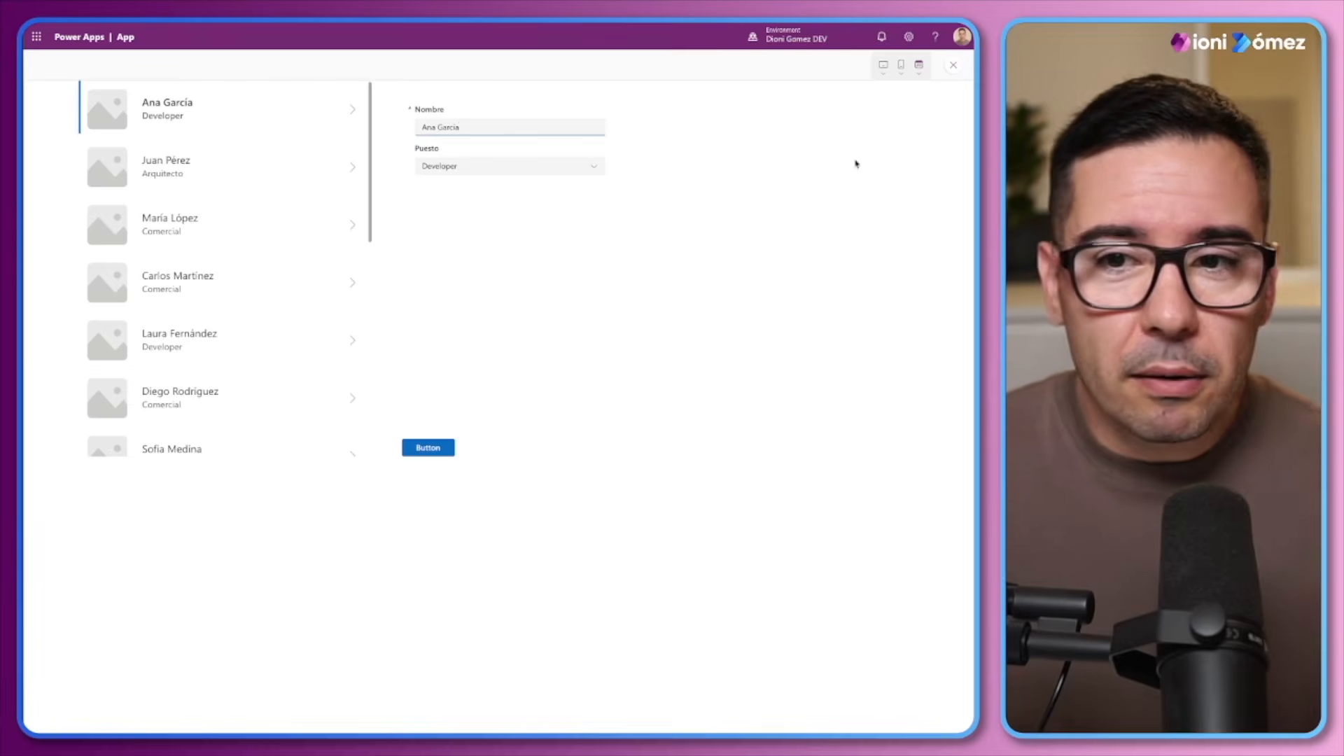
Exit the app preview, narrow the Usuarios gallery from its right edge and shift it slightly left on the Principal screen
left_click(955, 65)
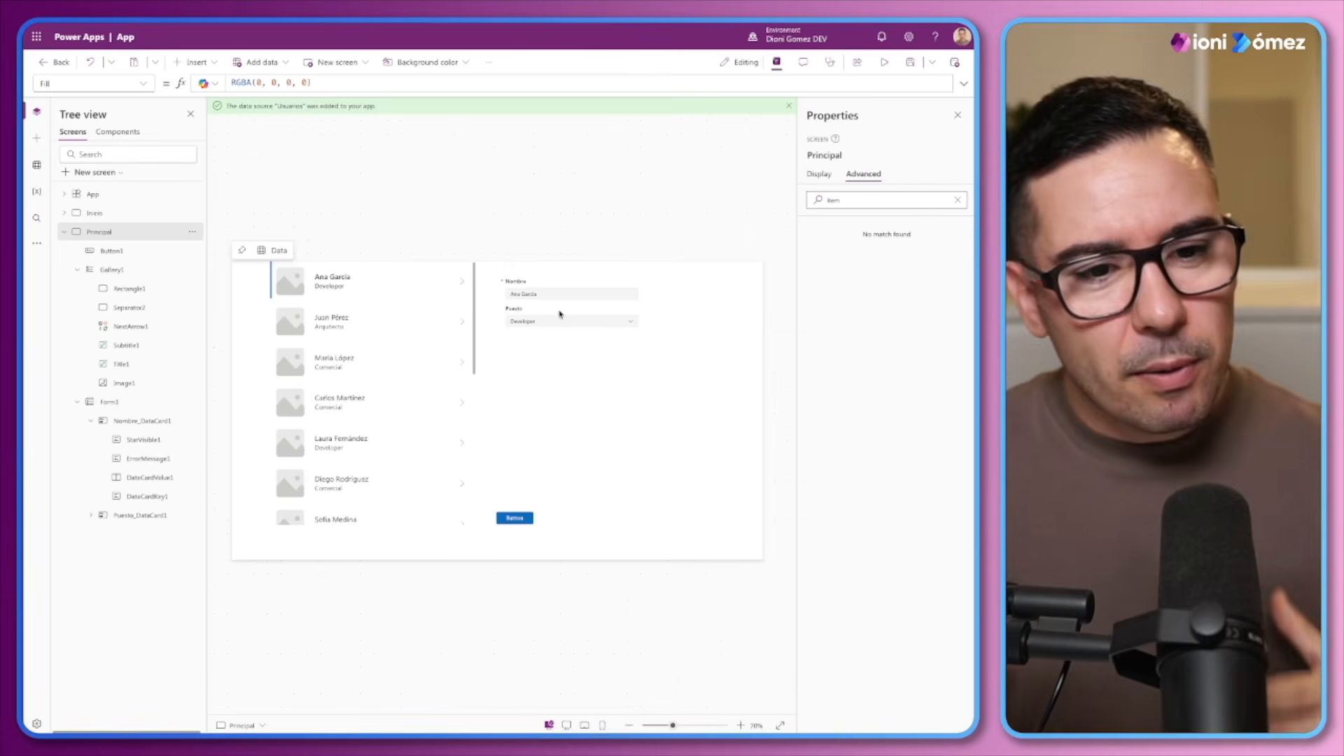
left_click(308, 359)
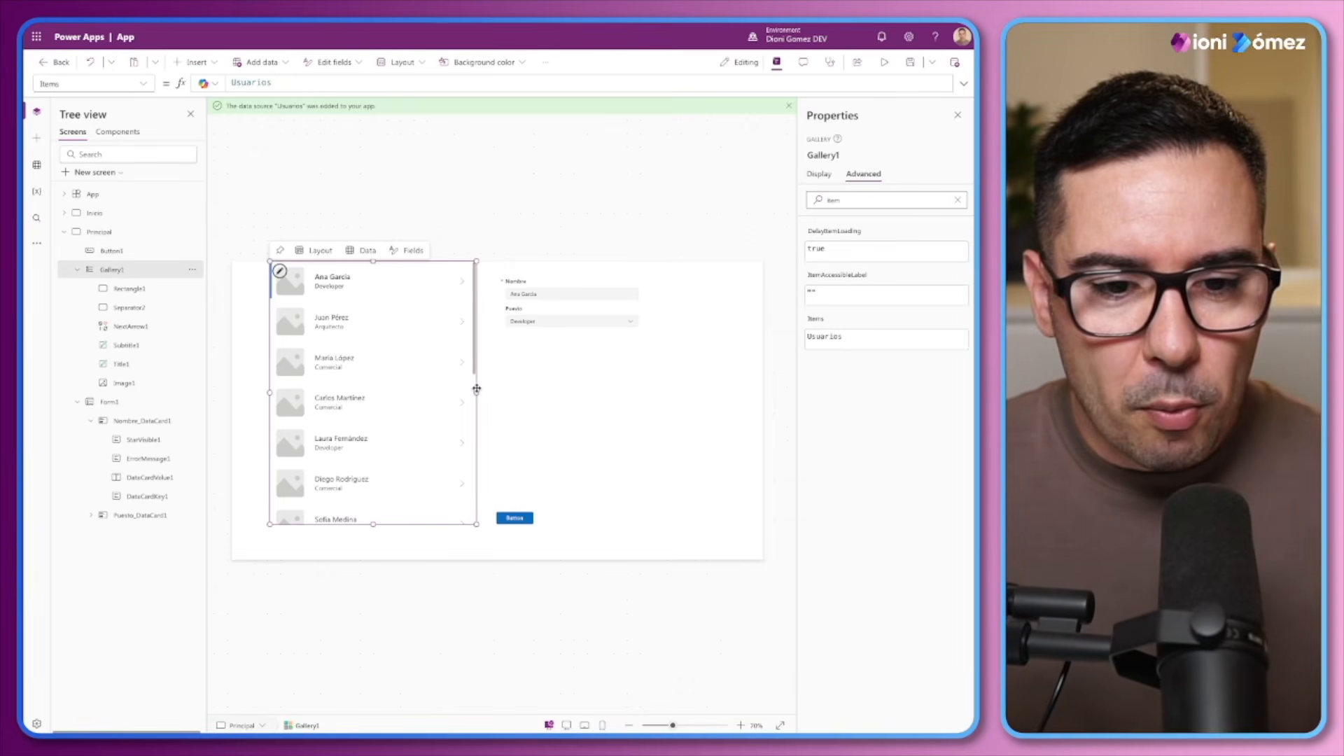
left_click_drag(476, 393, 416, 393)
left_click_drag(271, 373, 253, 374)
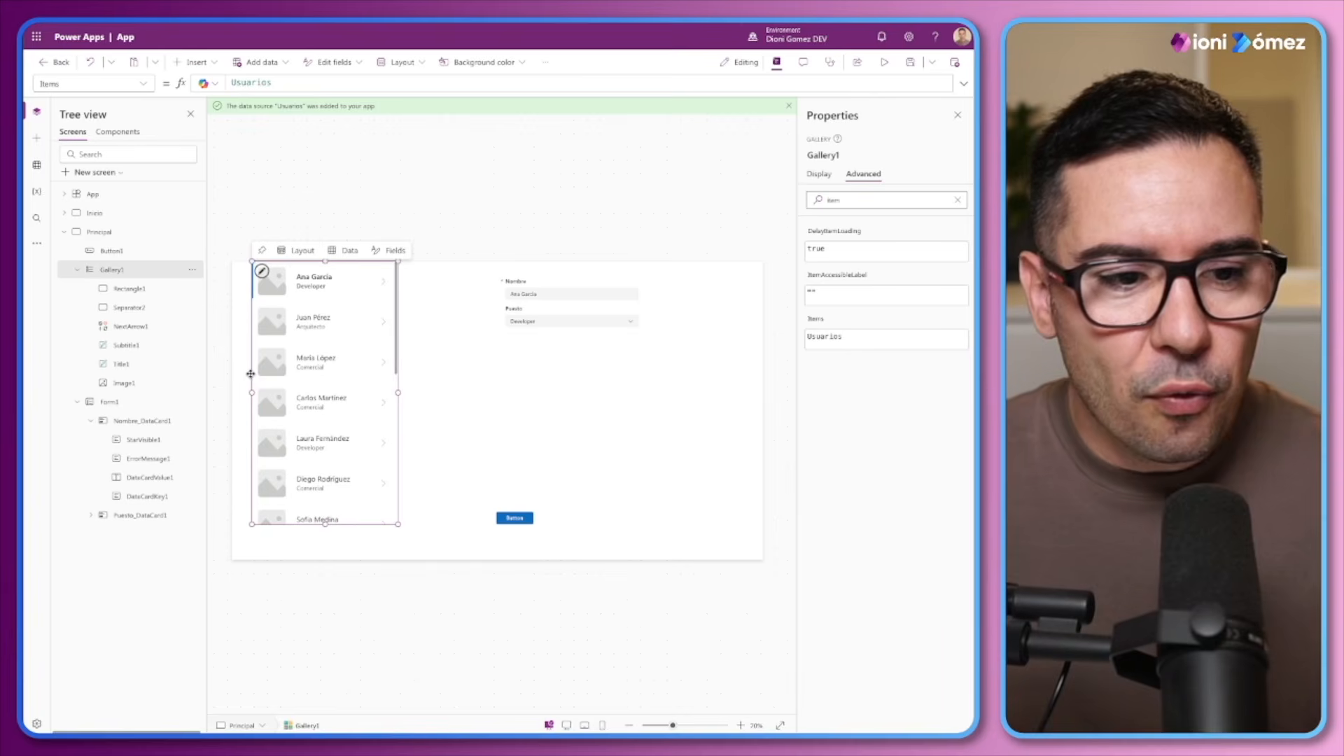
Collapse the Nombre data card, select the form's elements, and delete the pasted Inicio_1 screen copy
left_click(90, 422)
left_click(117, 441)
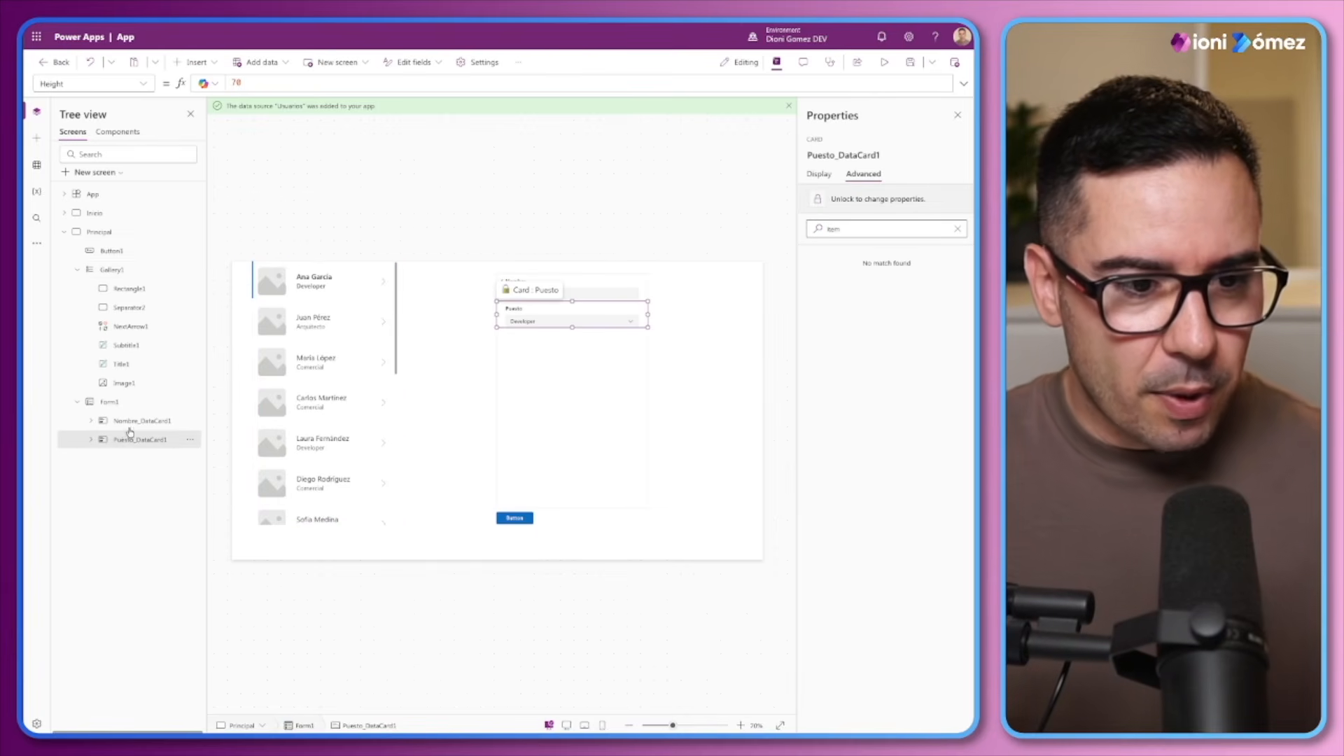
left_click(116, 406)
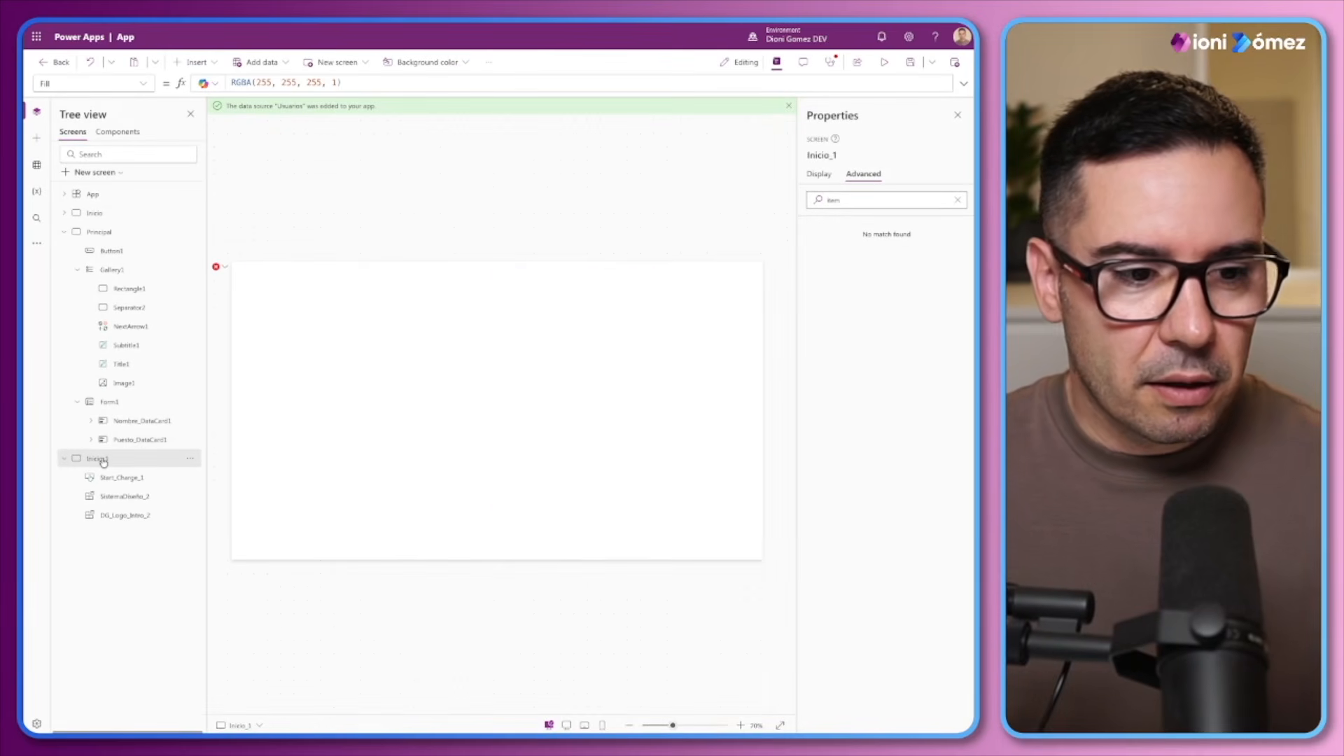
left_click(189, 459)
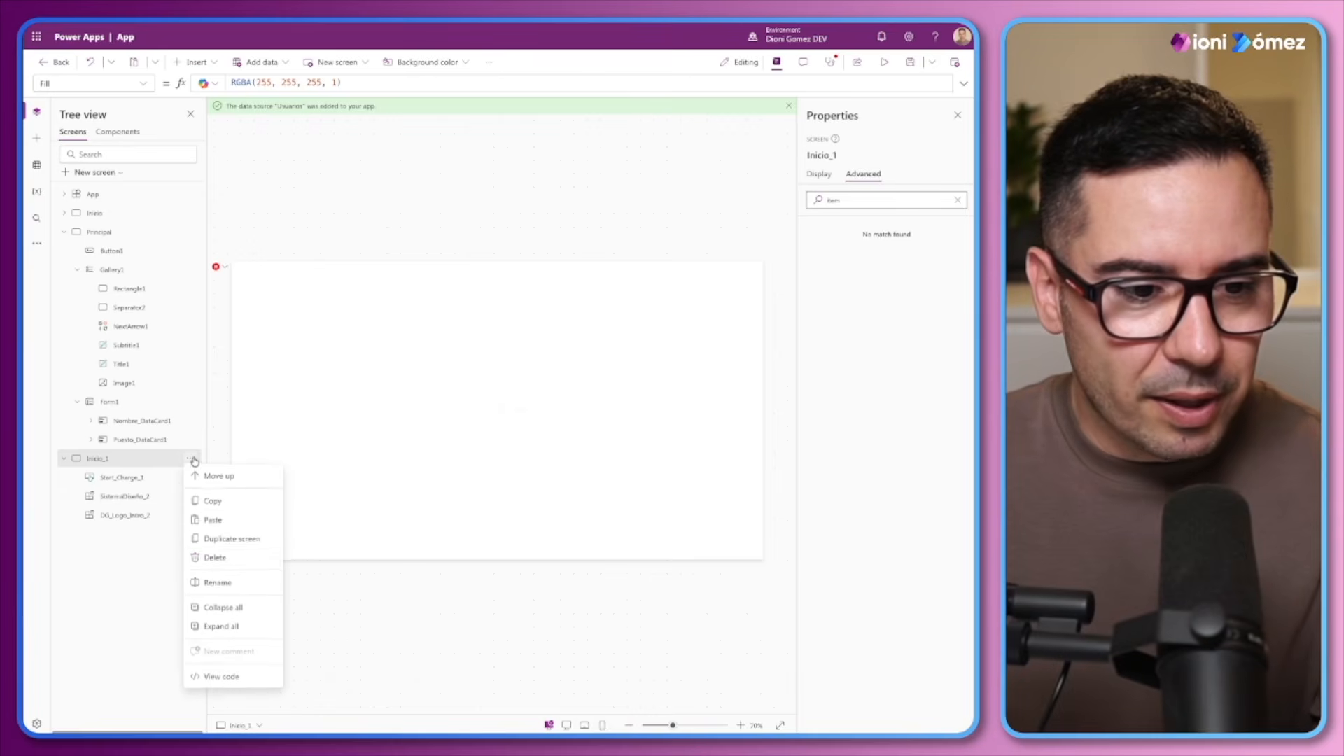
left_click(214, 558)
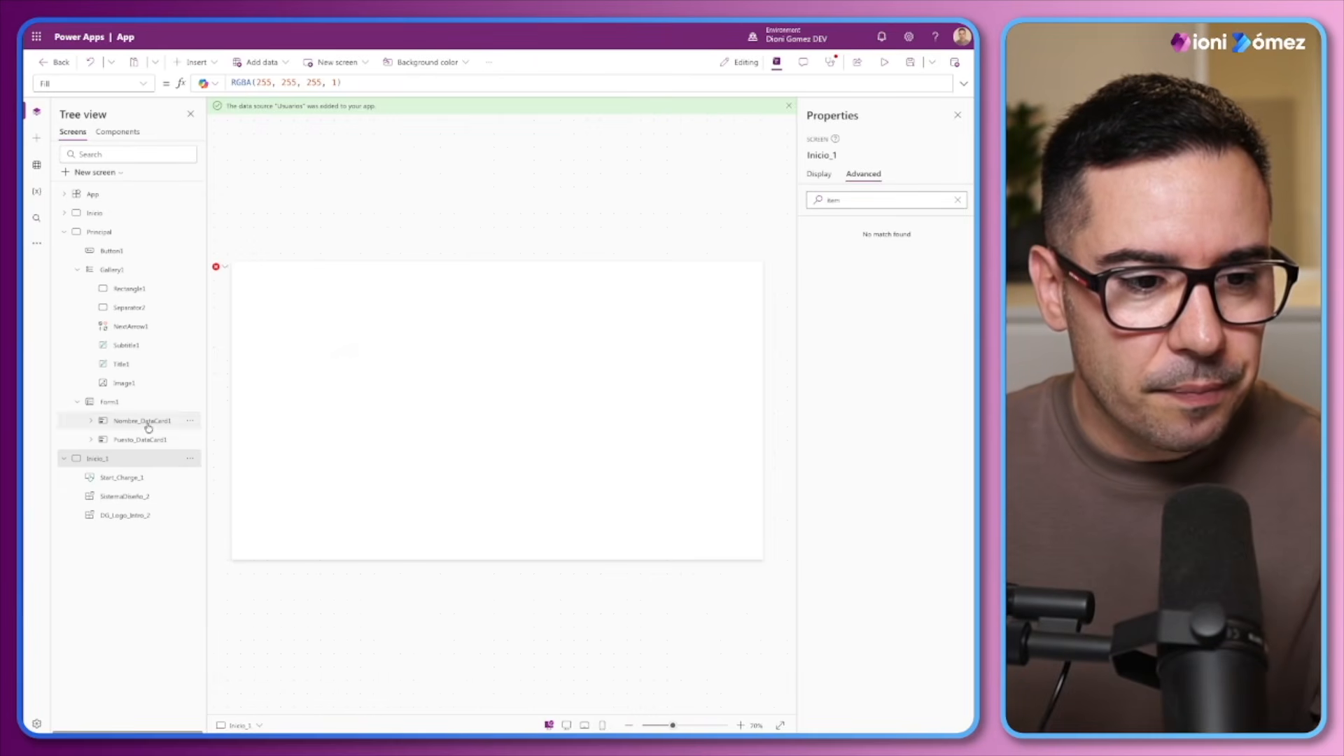
Check the Nombre data card's available actions, duplicate Form1 on the Principal screen and delete the copy
left_click(190, 420)
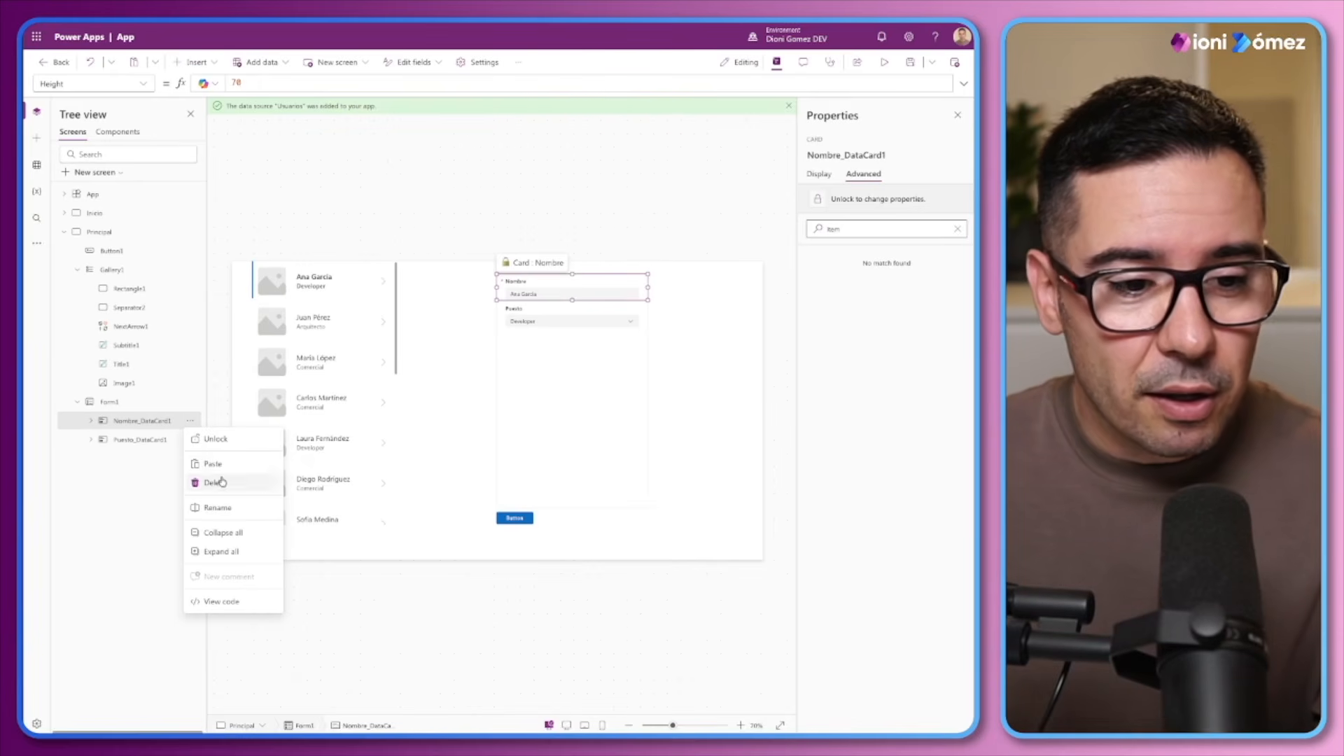
left_click(137, 422)
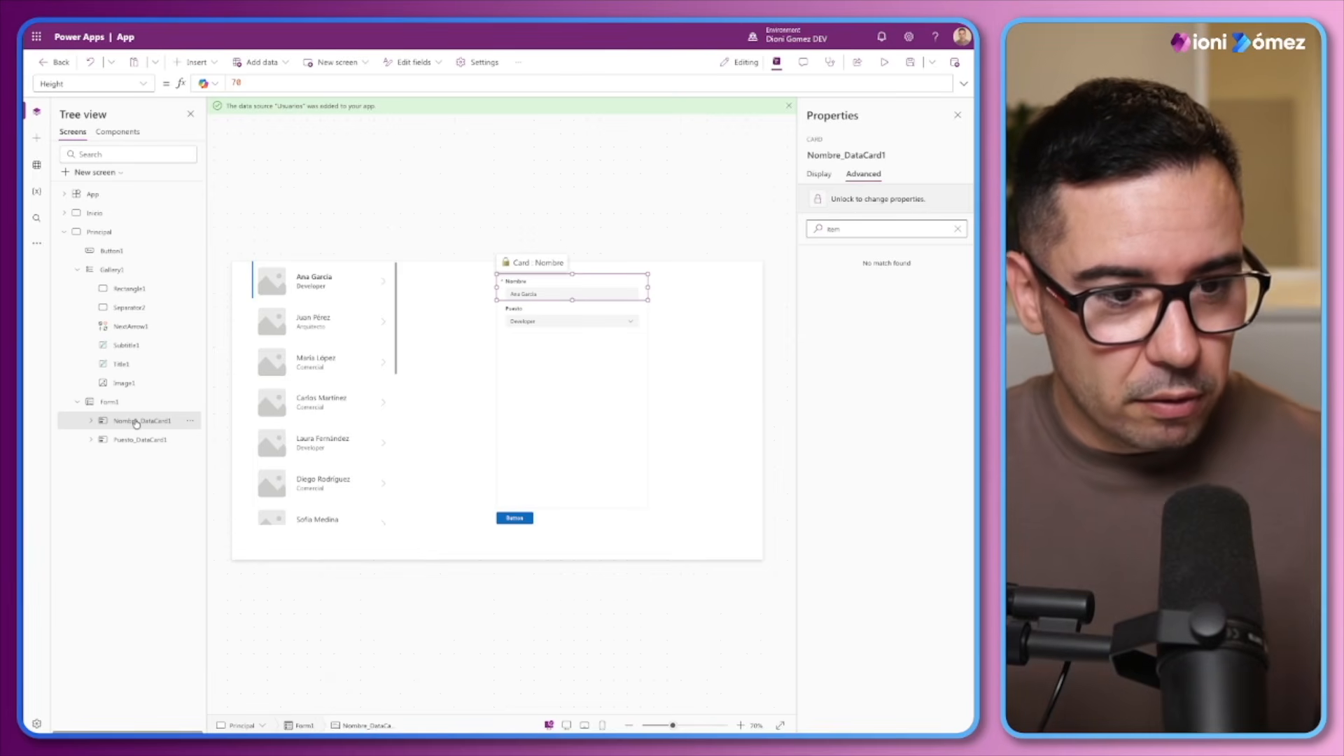
left_click(111, 402)
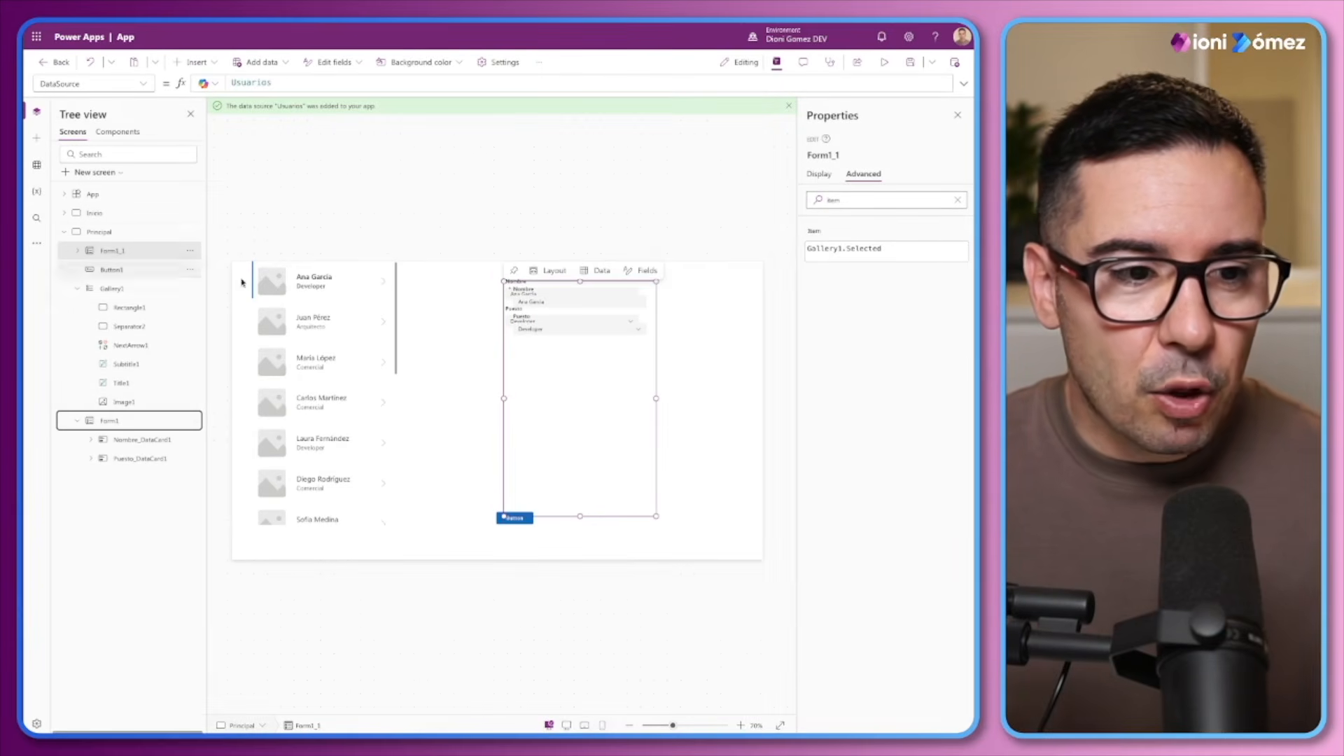
left_click(654, 341)
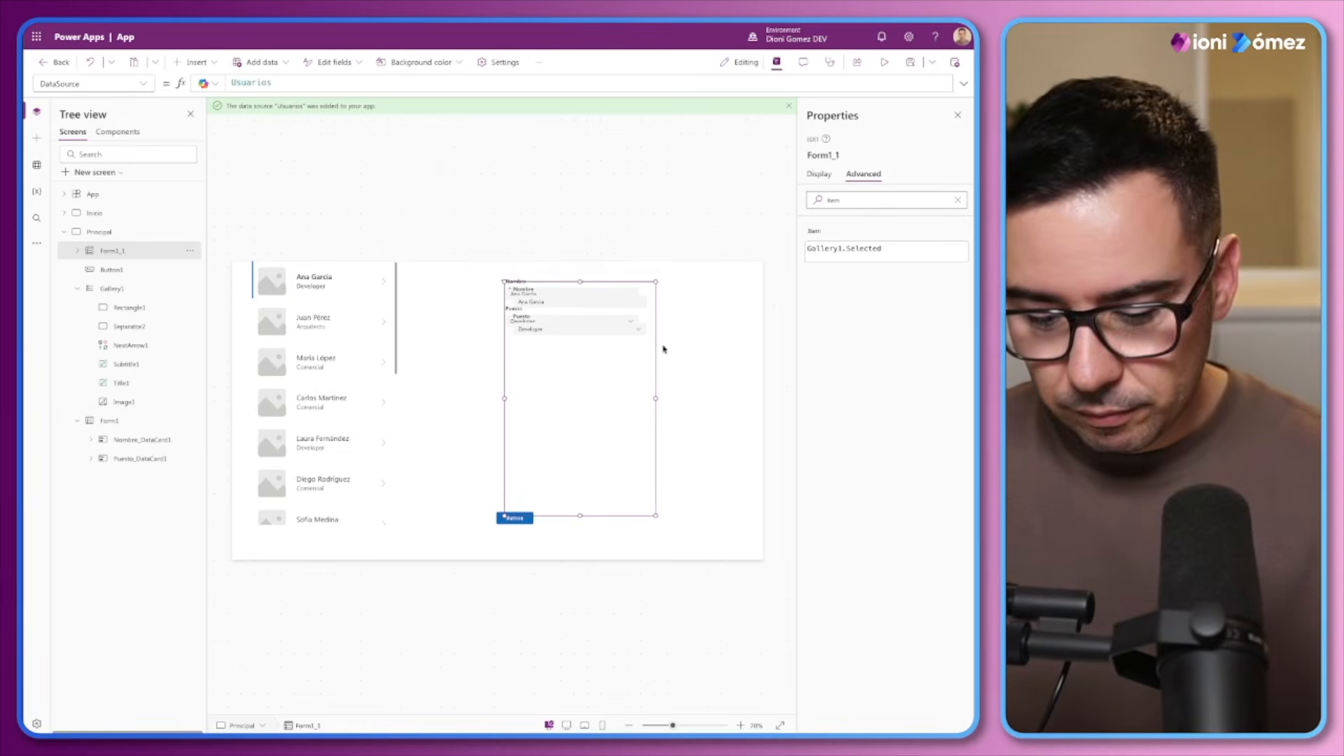
left_click(117, 236)
left_click(114, 256)
key("Delete")
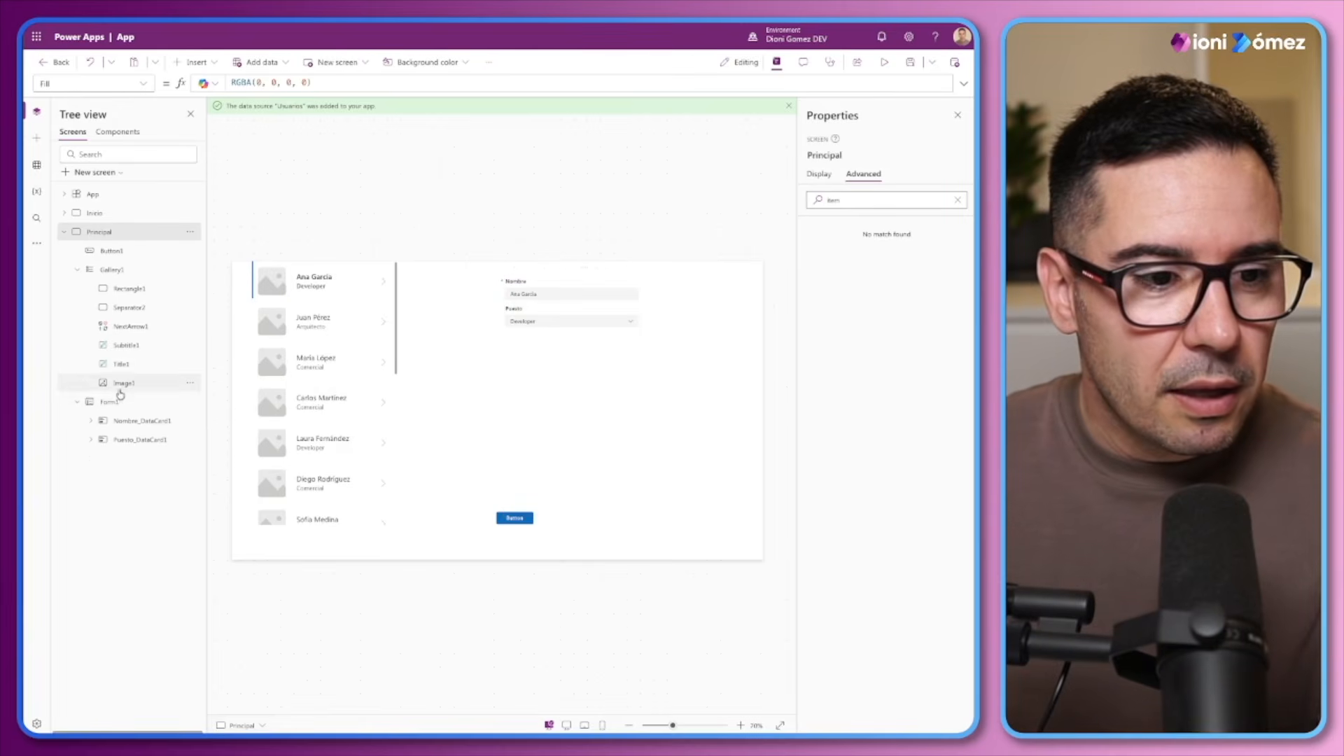
With Form1 selected, look through the custom components and control categories that can be inserted
left_click(110, 401)
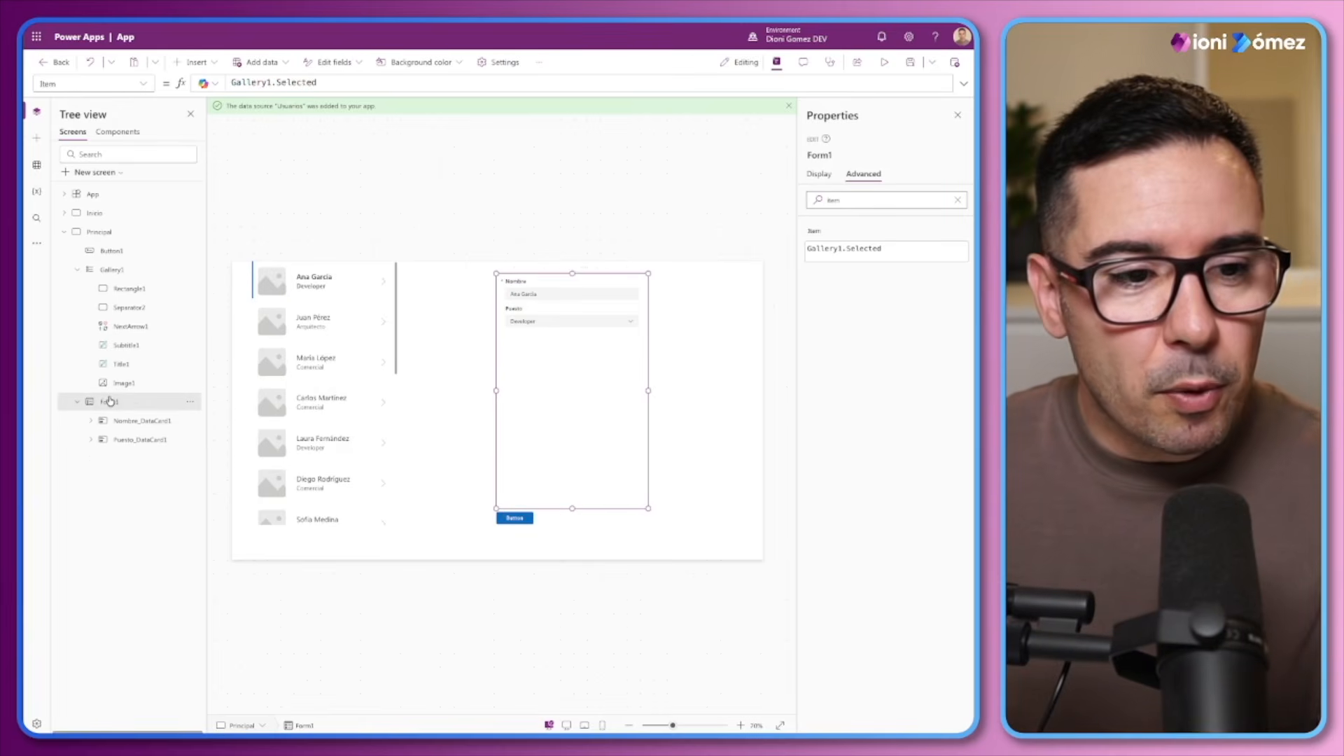
left_click(197, 62)
left_click(204, 291)
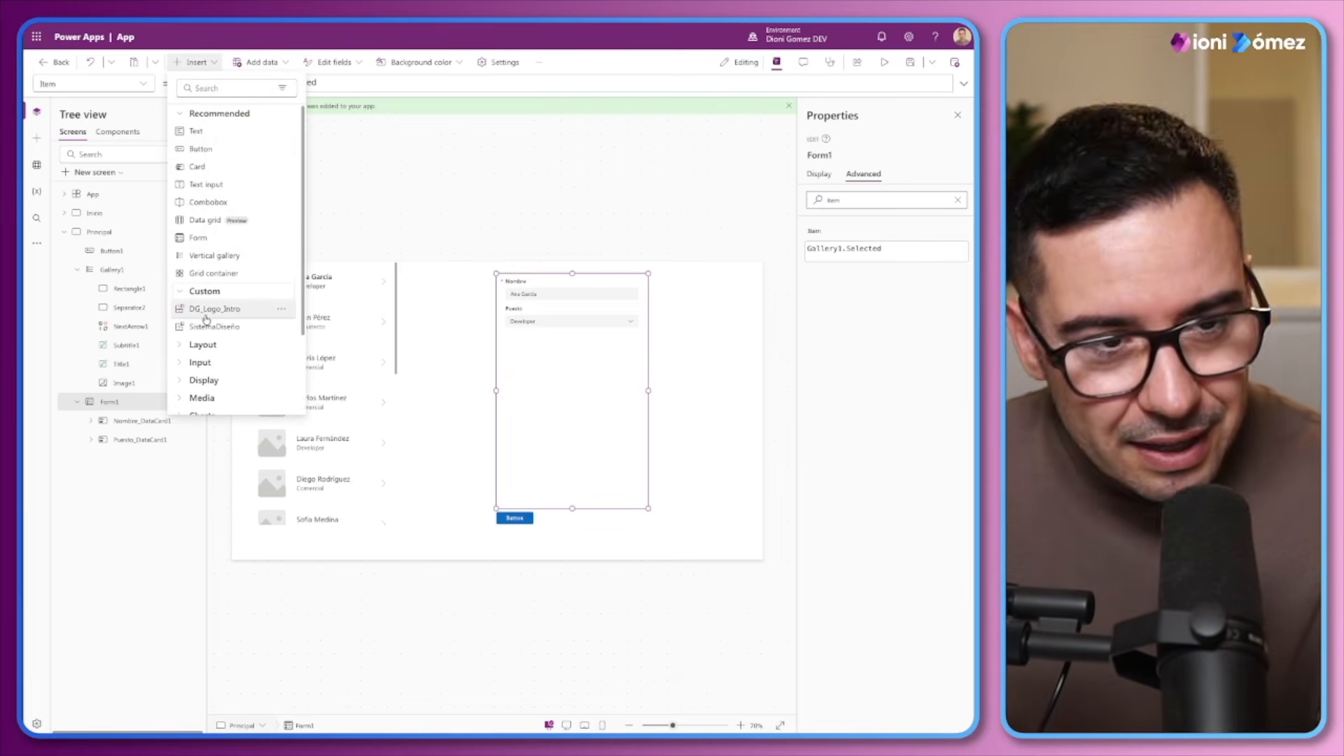
left_click(182, 115)
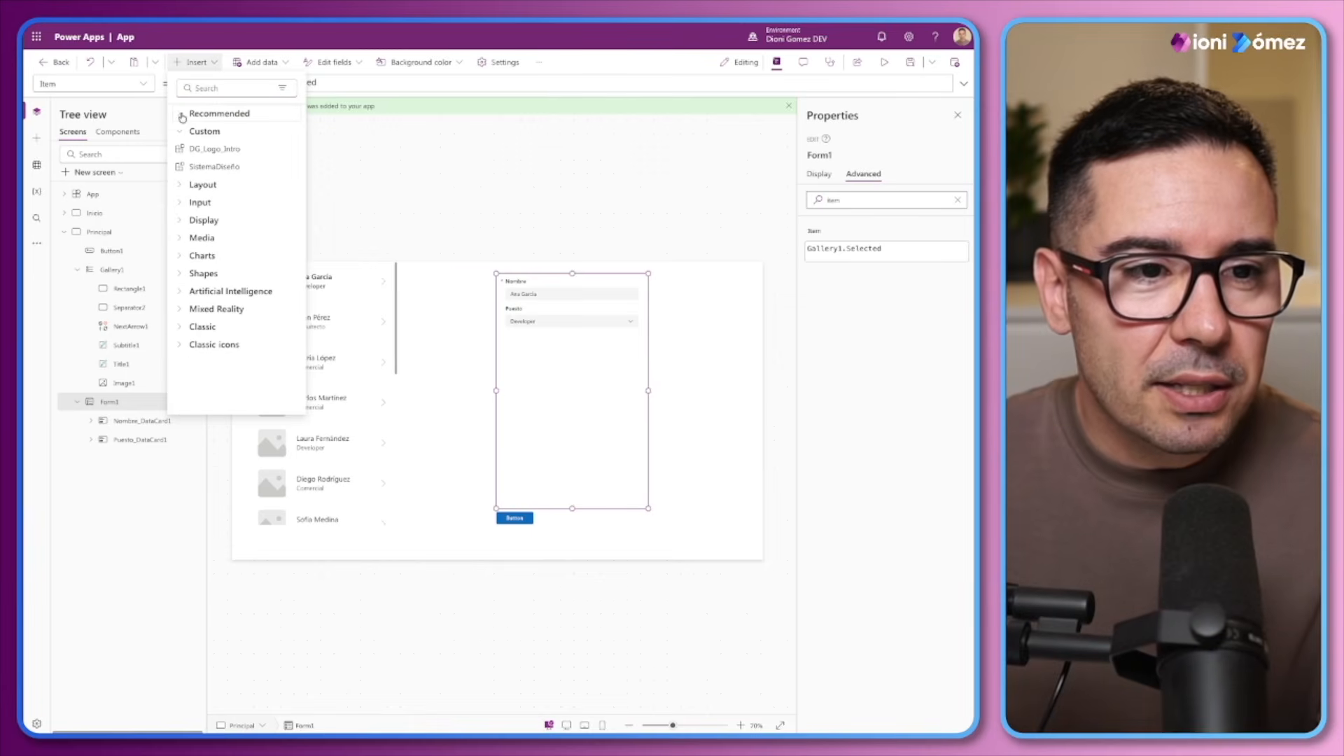
left_click(196, 62)
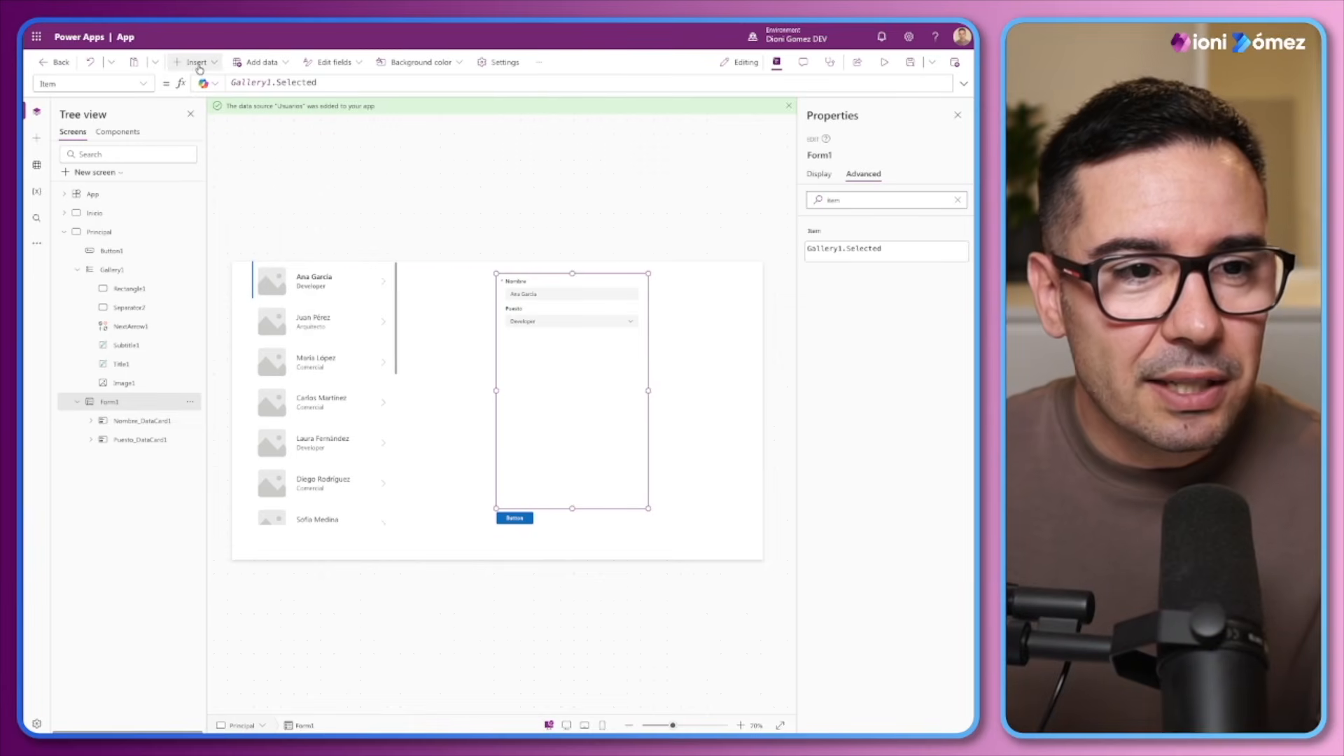
Examine the code of Form1, from its main properties through the Nombre and Puesto data cards and their child controls
left_click(92, 421)
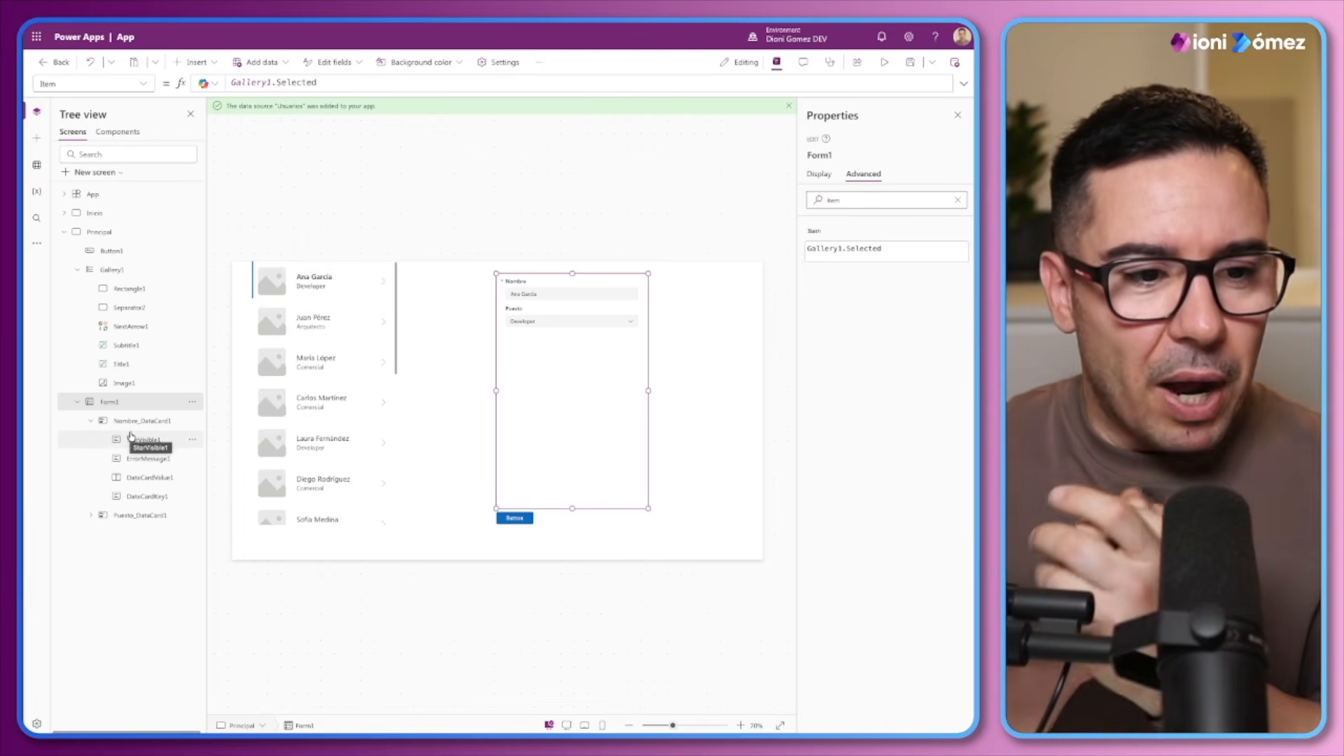
left_click(192, 402)
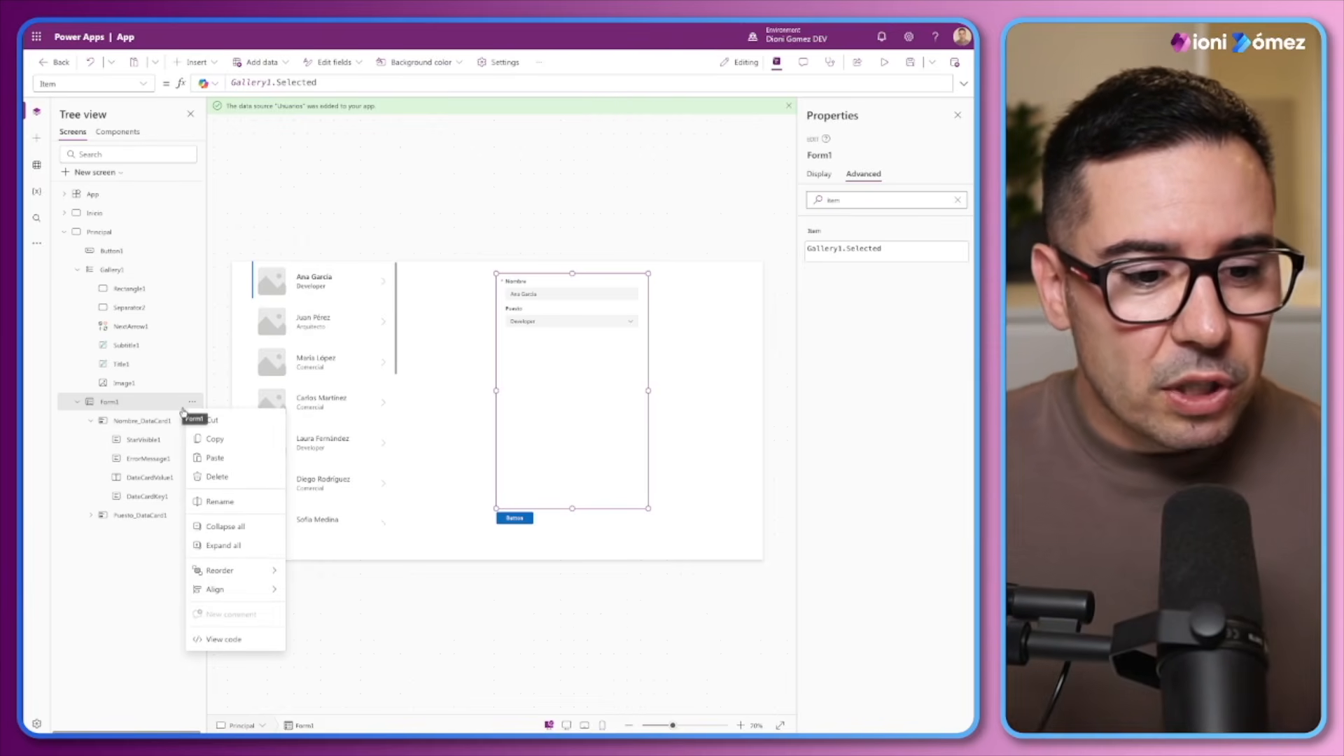
left_click(218, 640)
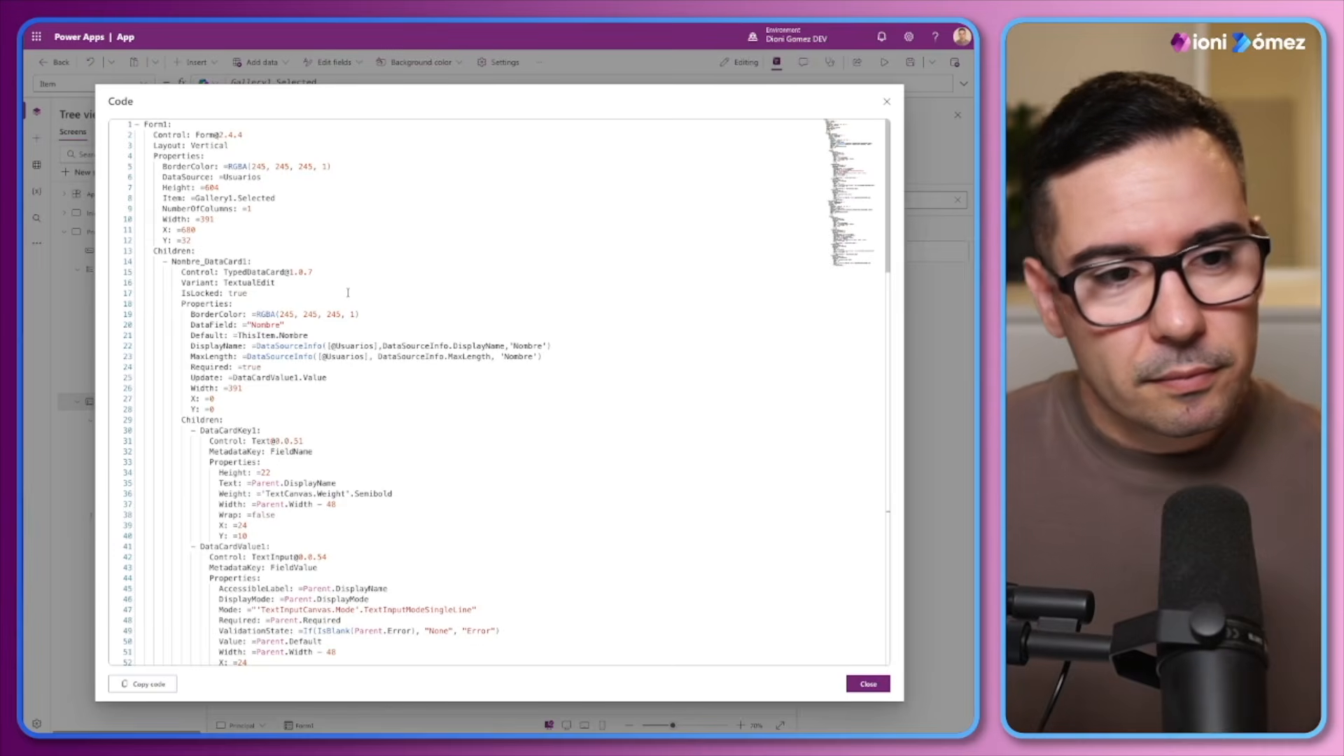
mouse_move(144, 125)
left_mouse_down()
mouse_move(242, 136)
mouse_move(150, 136)
left_mouse_up()
left_click_drag(229, 146, 251, 408)
left_click(204, 250)
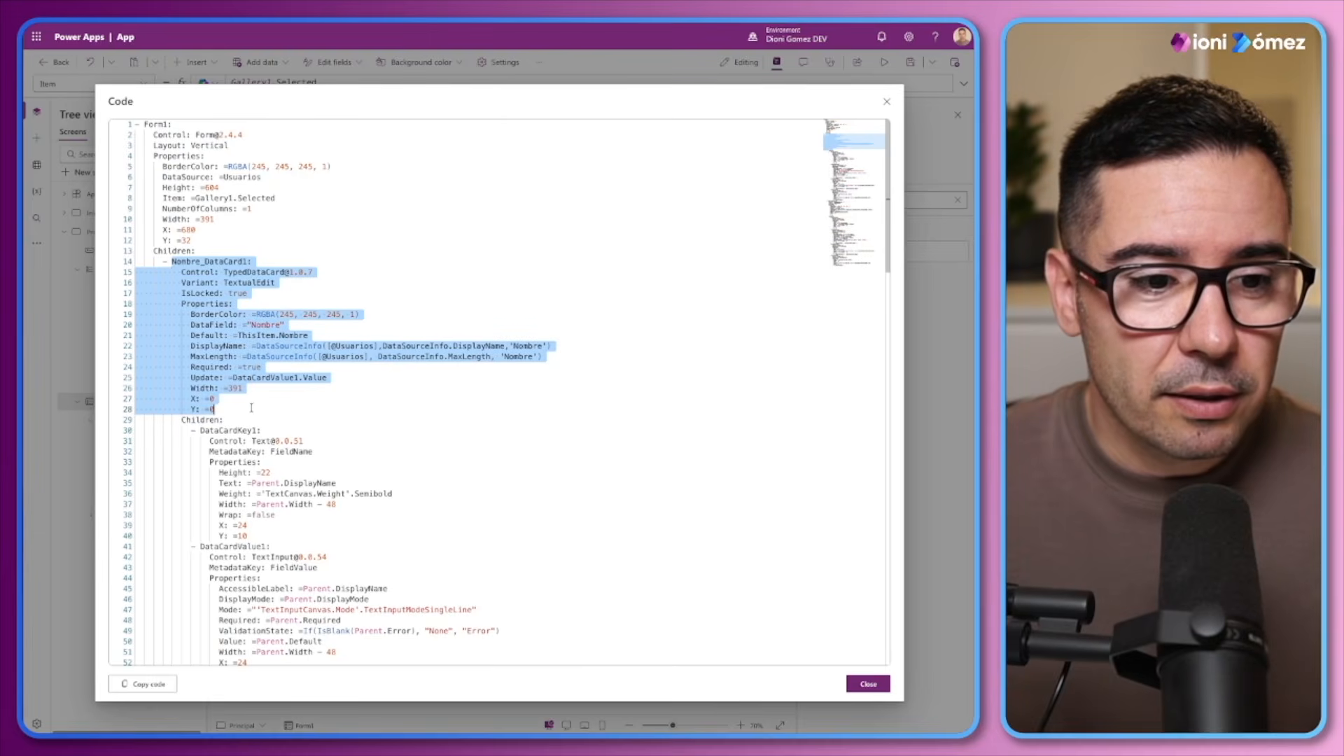
scroll(294, 462, "down", 10)
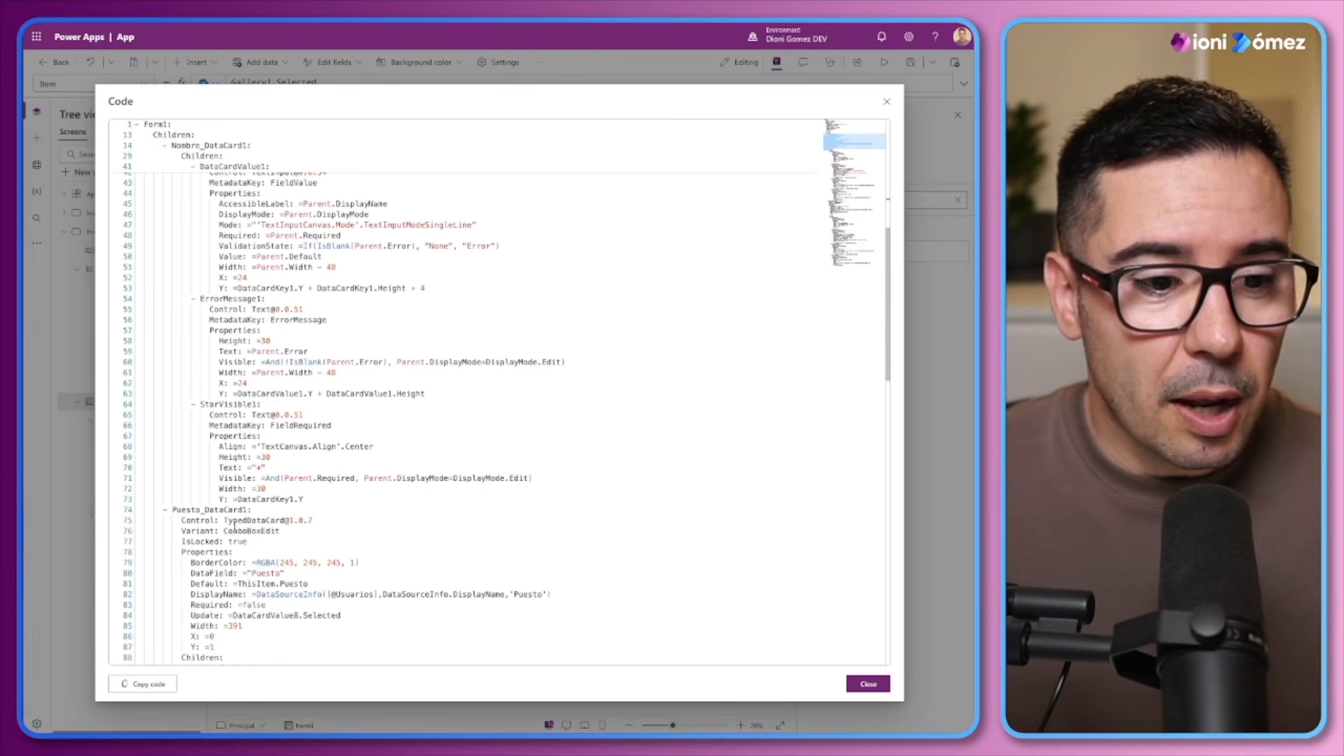
scroll(235, 525, "down", 12)
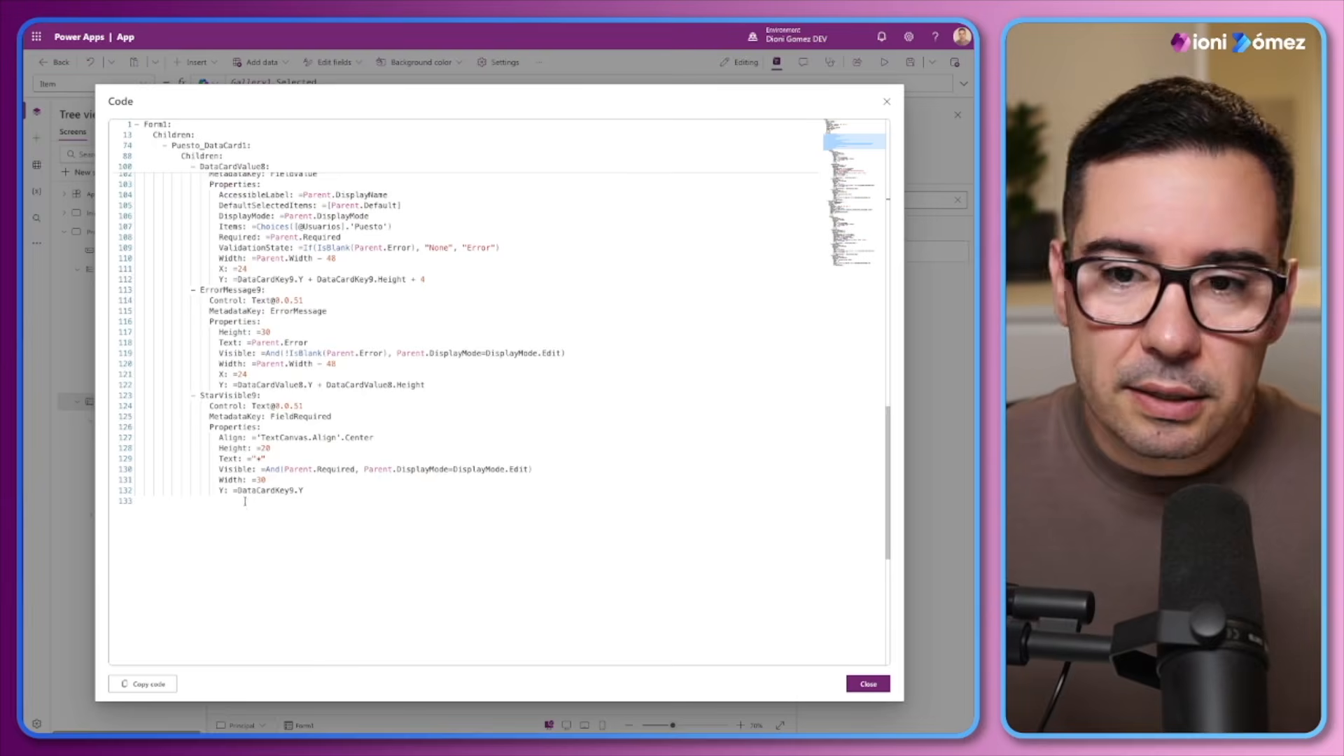
scroll(245, 502, "up", 20)
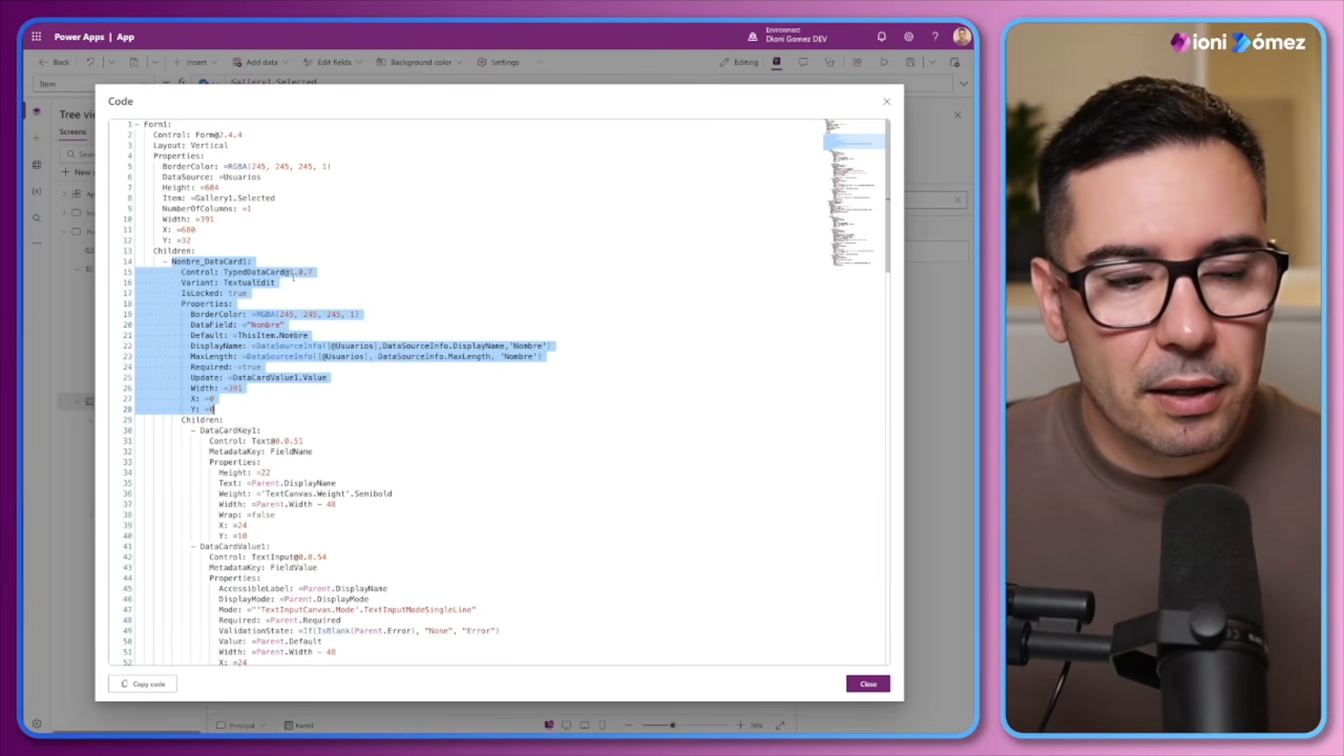
left_click(266, 248)
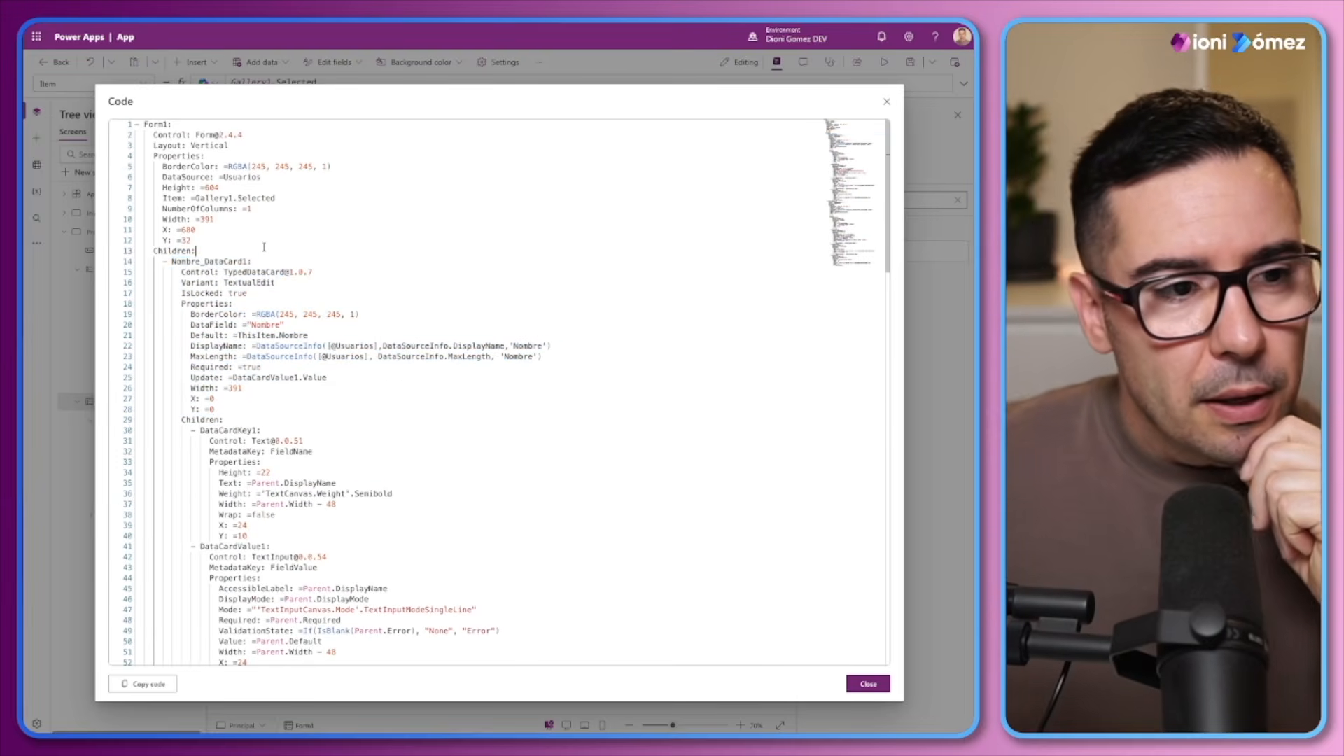
left_click_drag(226, 420, 144, 124)
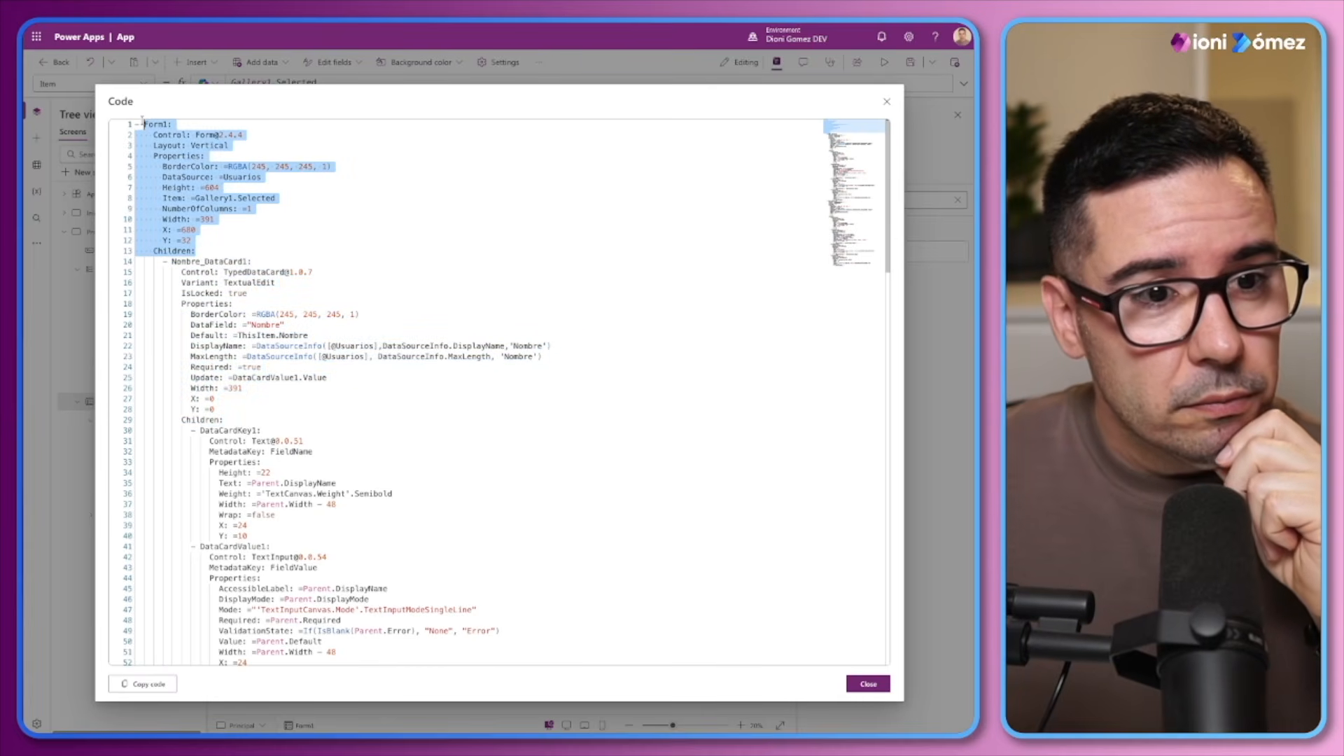
left_click(887, 103)
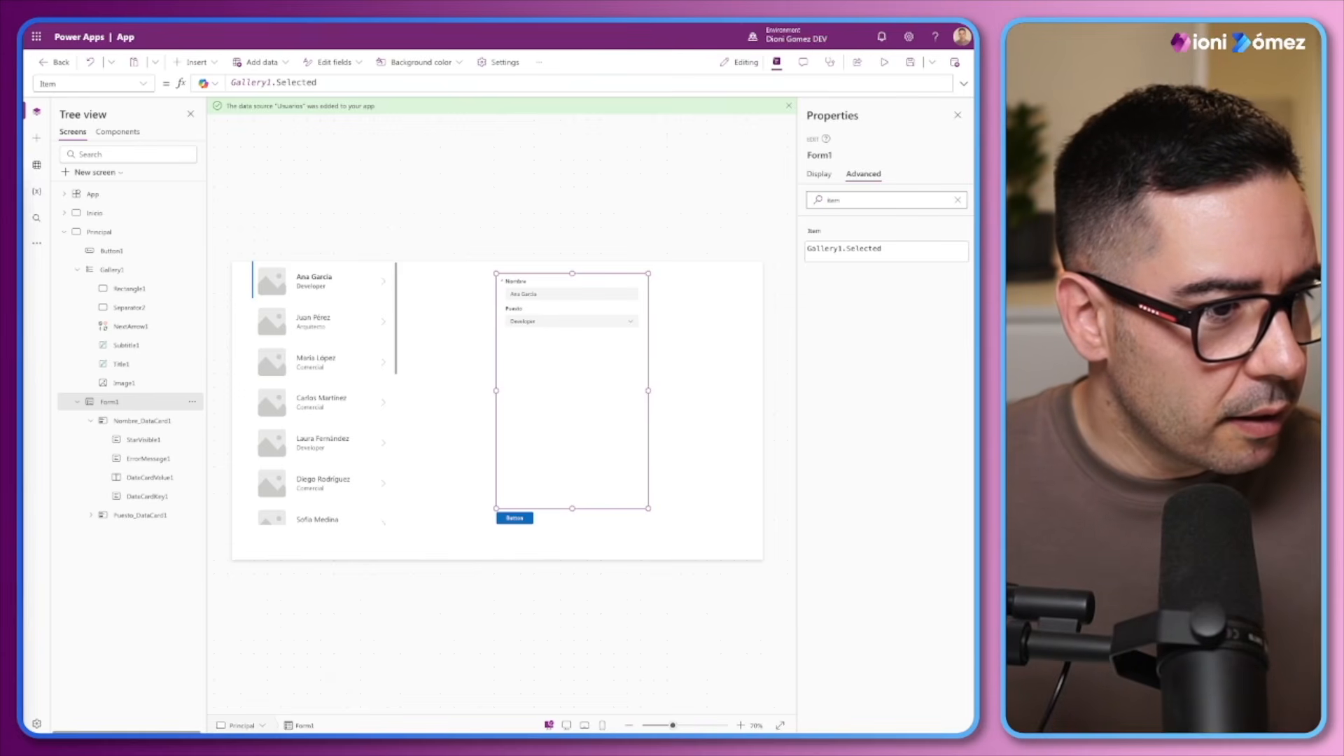
Paste the custom text input component DG_TextInput2 into the app's components
left_click(129, 133)
left_click(189, 215)
left_click(147, 282)
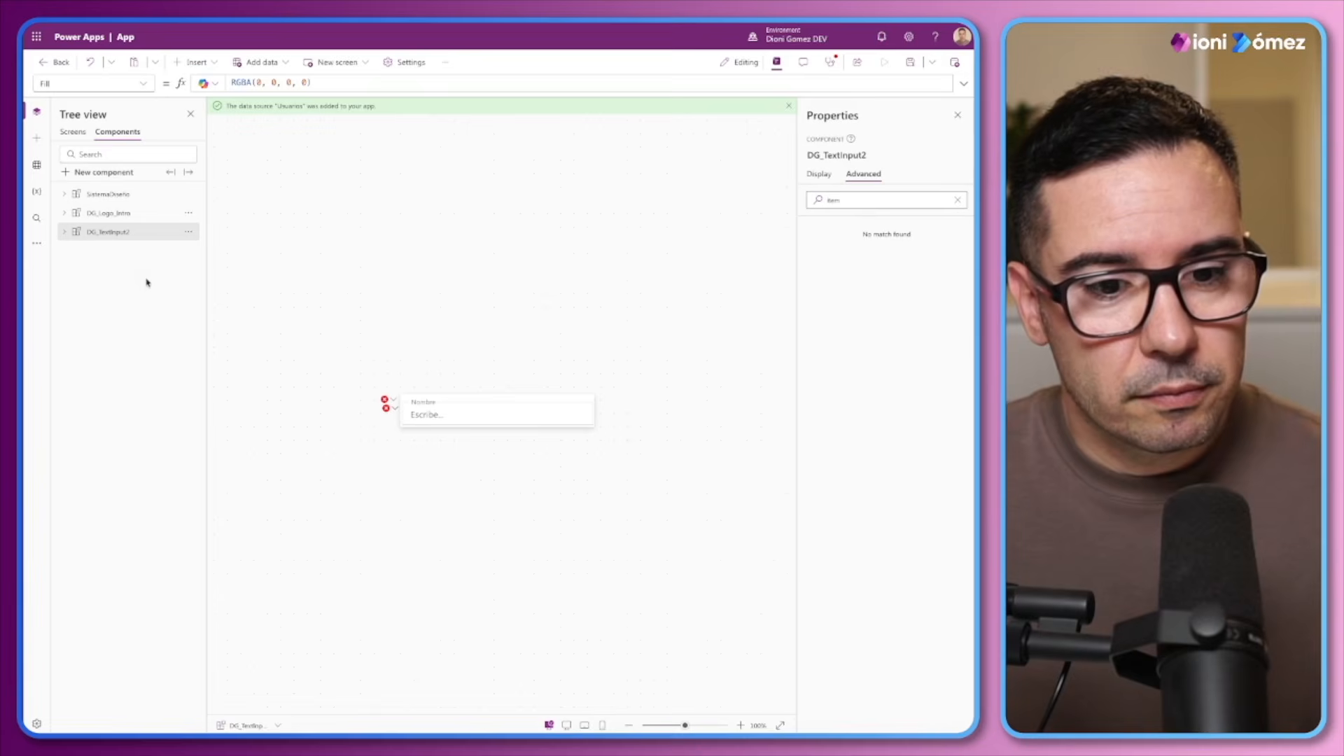
Remove "Or varReset" from the DG_TextInput2 component's Reset formula, leaving Self.ResetSalida
left_click(392, 401)
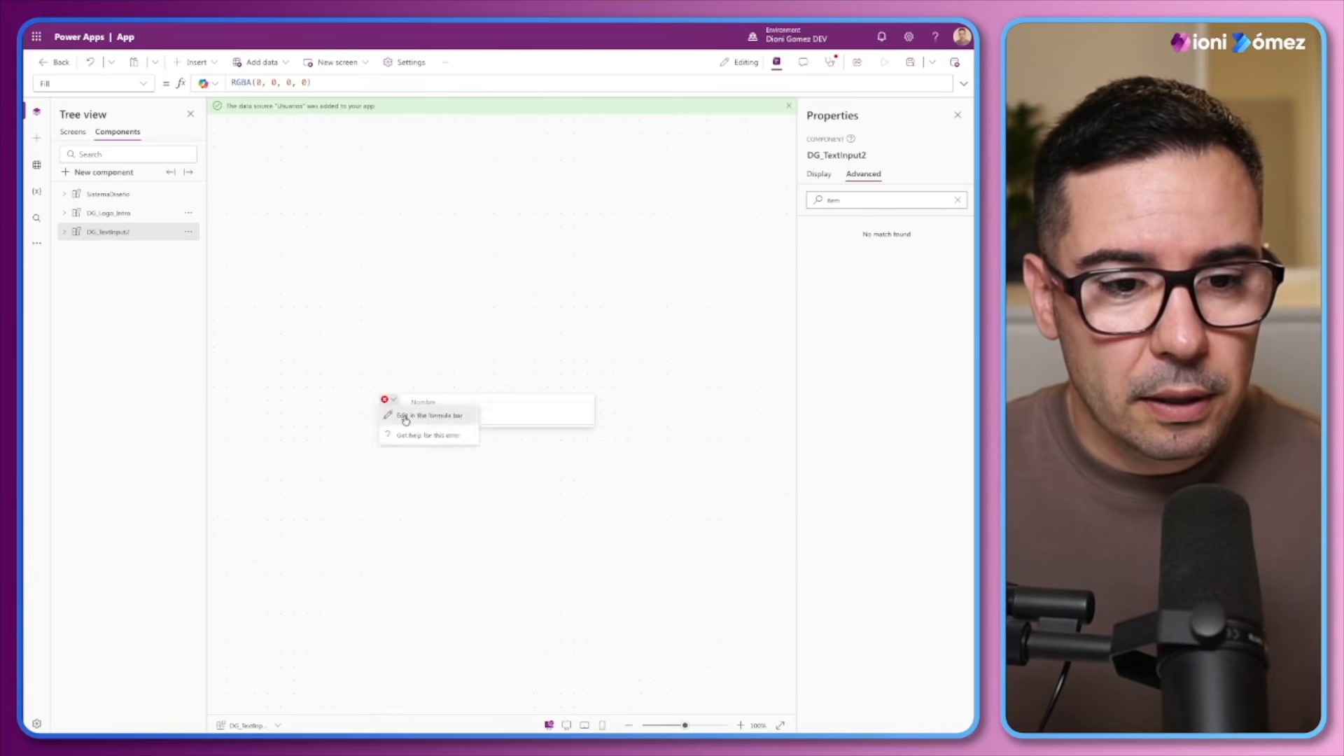
left_click(406, 418)
left_click_drag(371, 82, 315, 81)
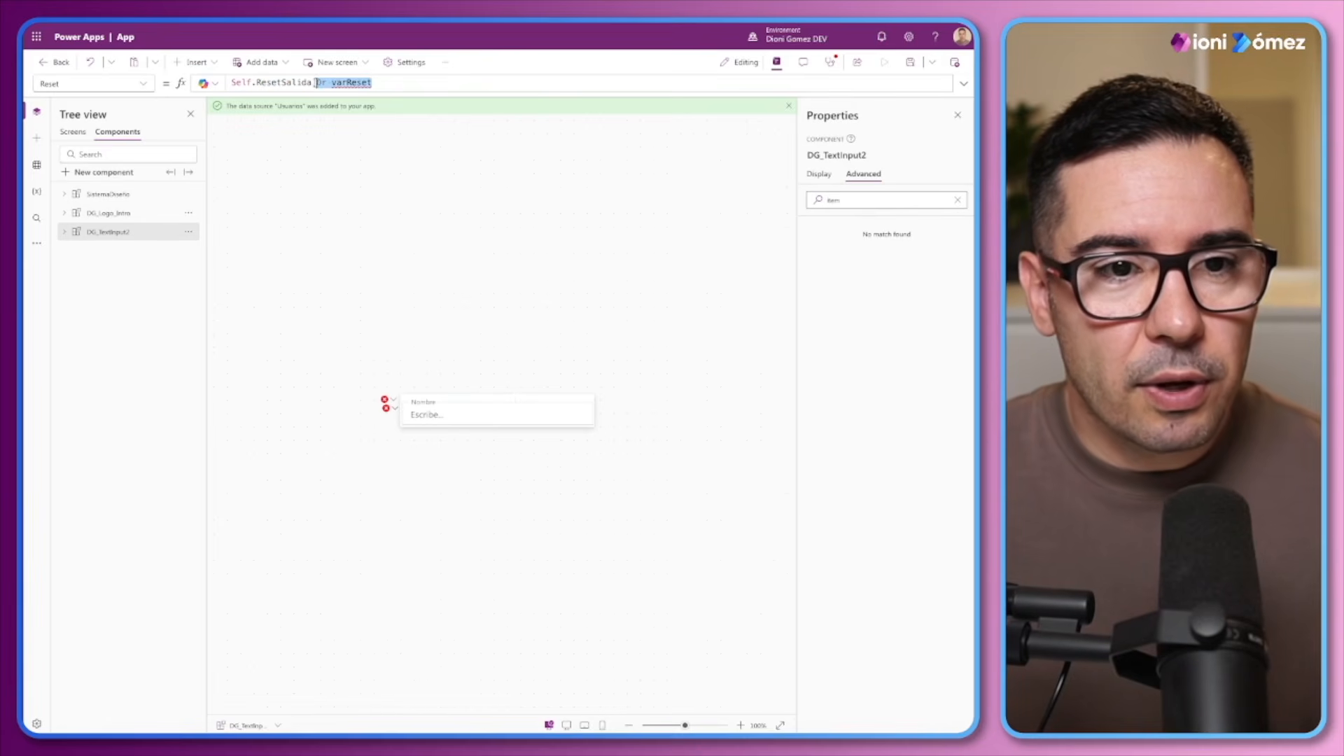
key("BackSpace")
Inspect the flagged RadiusTopLeft formula of the DG_TextInput2_Cont container
left_click(392, 409)
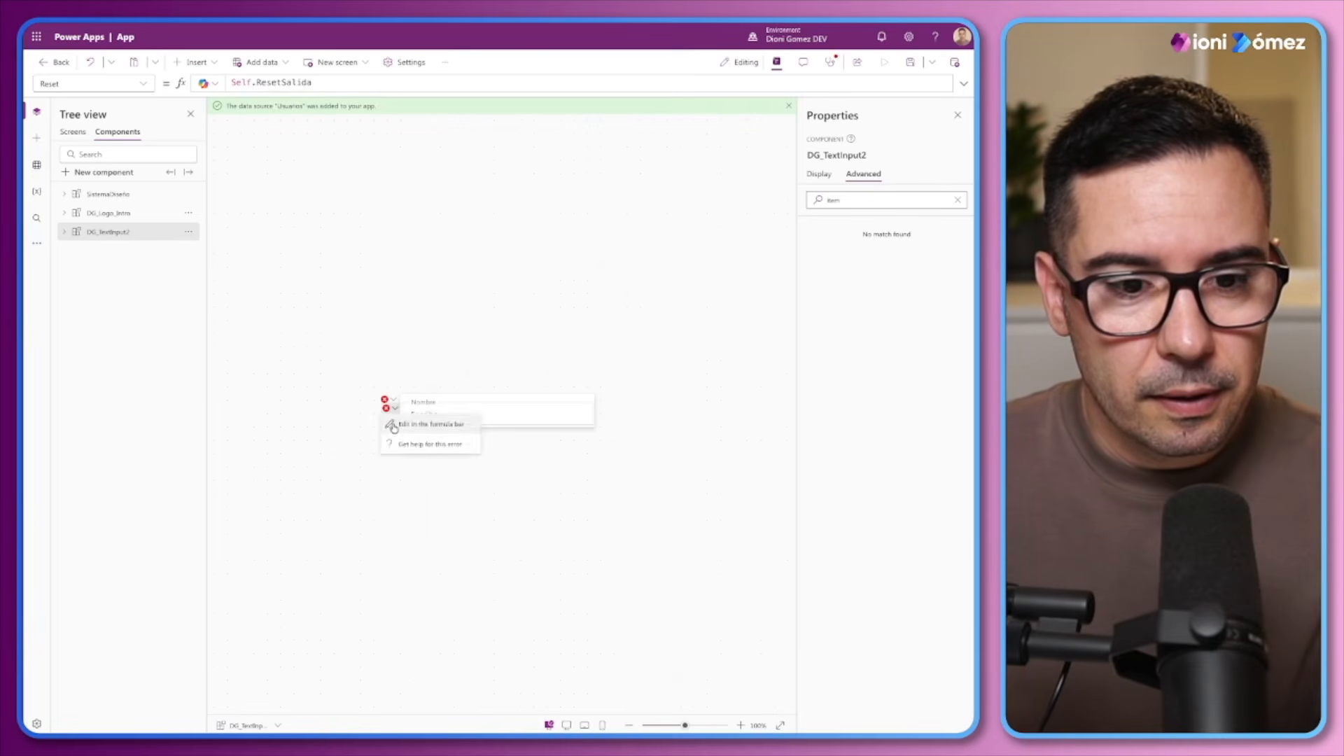
left_click(394, 424)
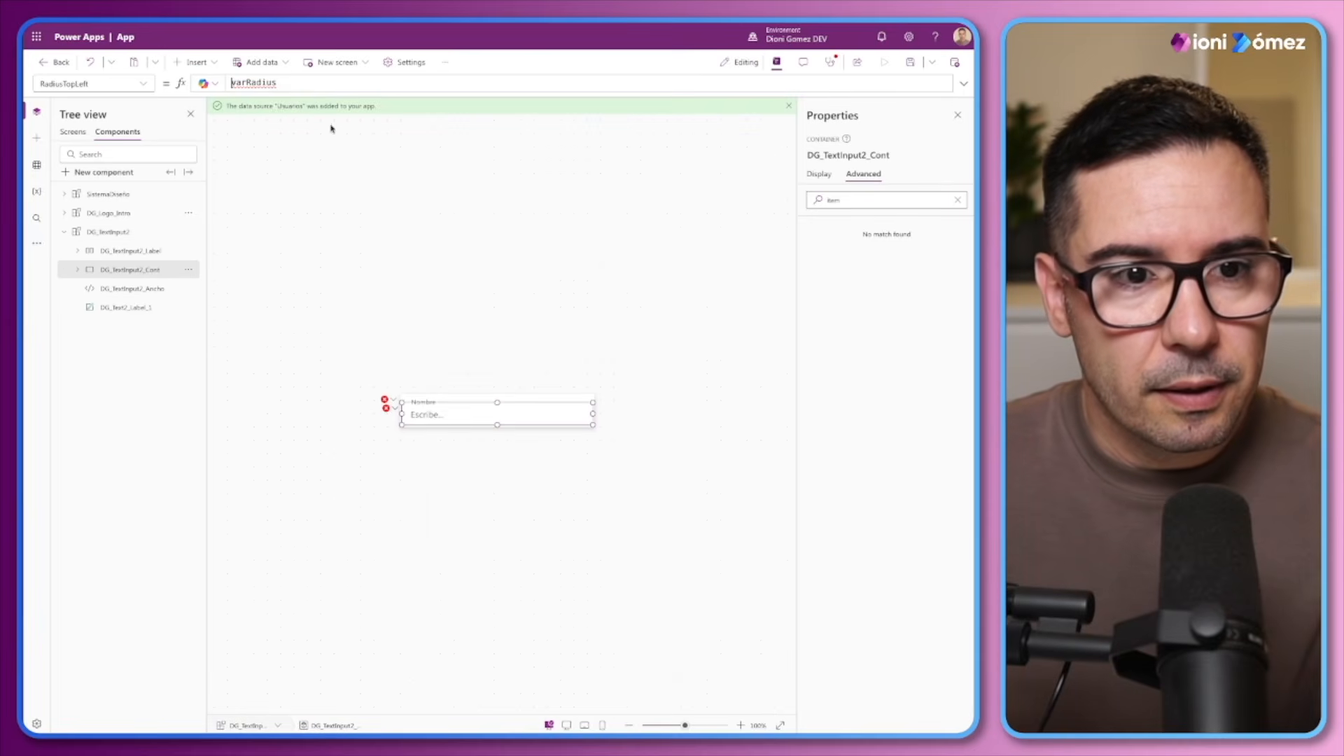
left_click(64, 232)
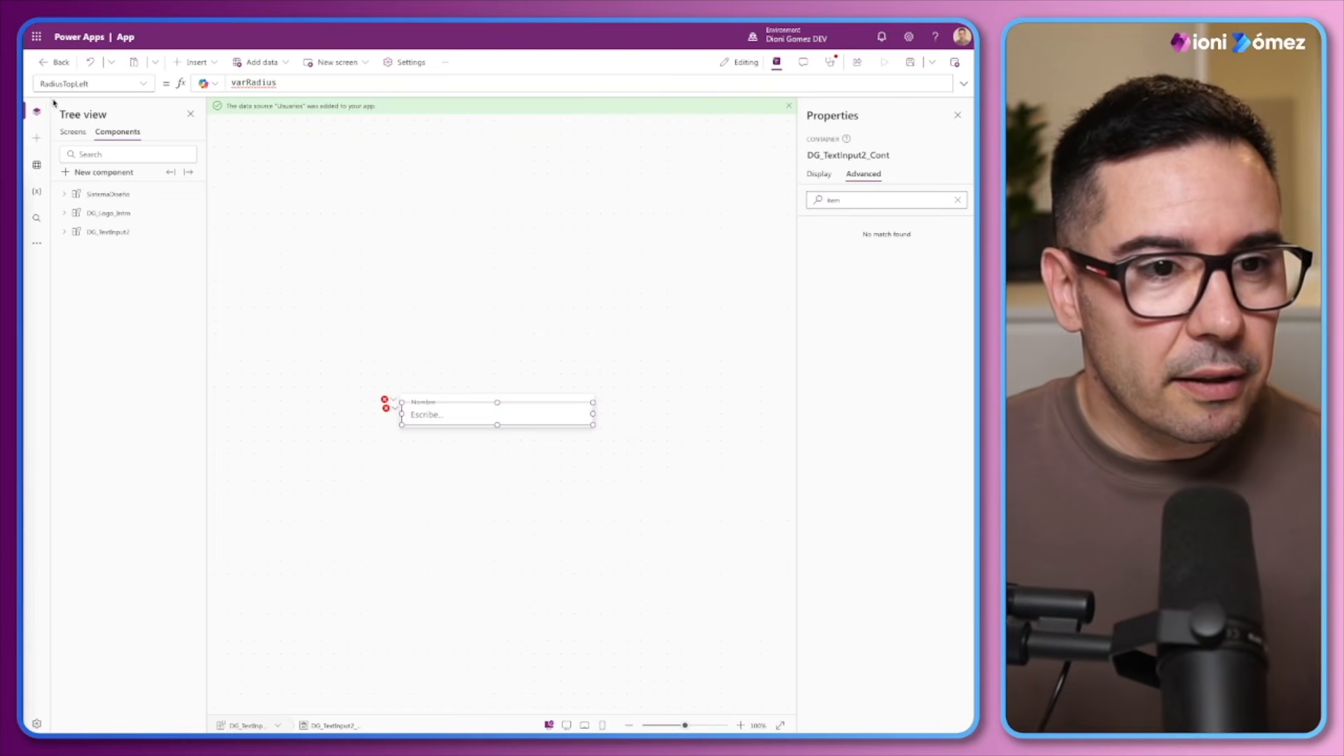
Paste the design system variable formulas into the App's OnStart, including ModeApp, FontTypeControlesModernos and FontType from SistemaDiseño_1
left_click(73, 131)
left_click(93, 197)
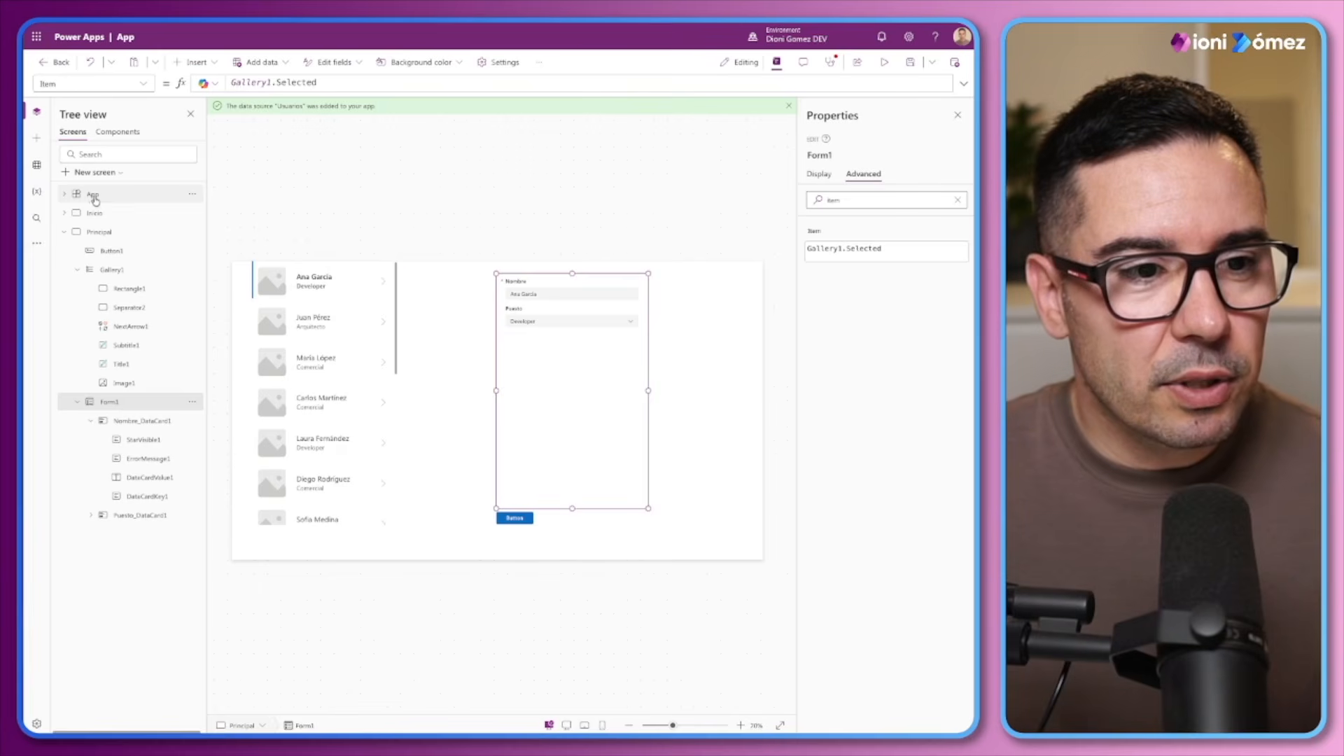
double_click(100, 84)
type("OnStart")
key("Return")
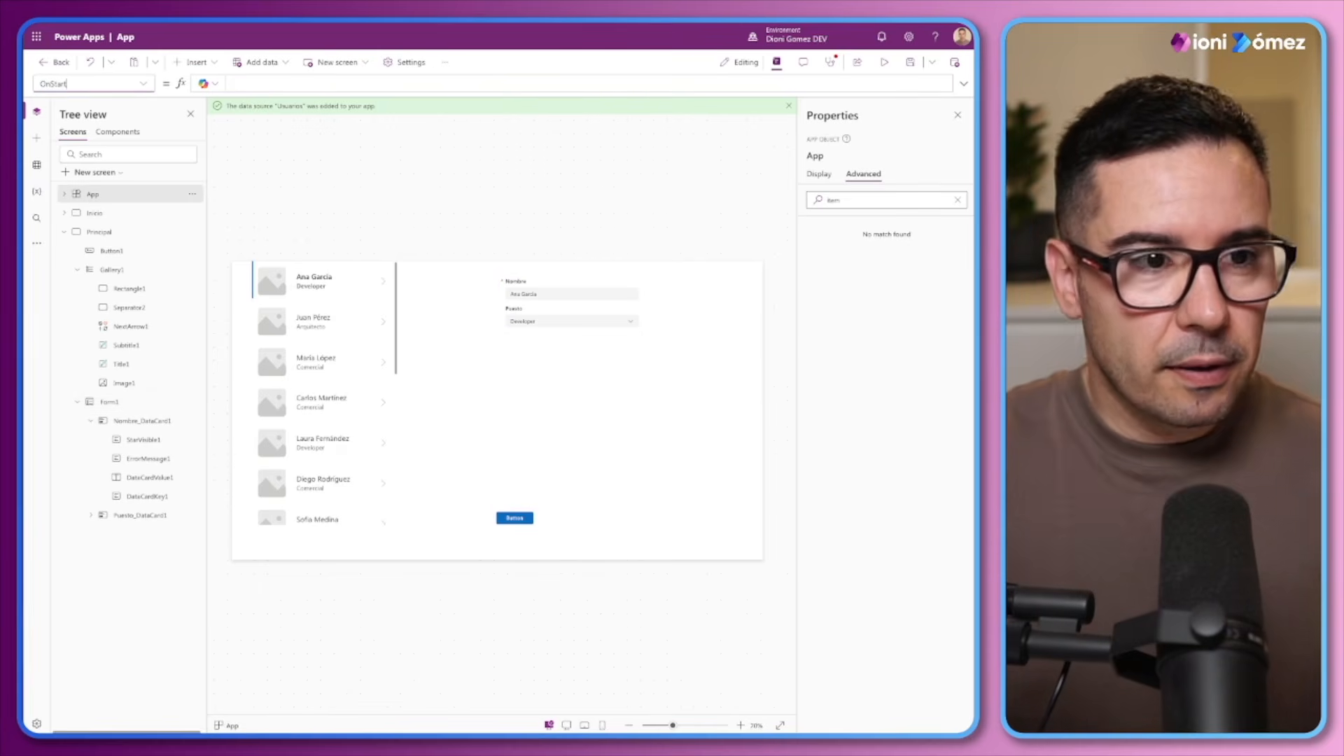
left_click(253, 79)
key("ctrl+v")
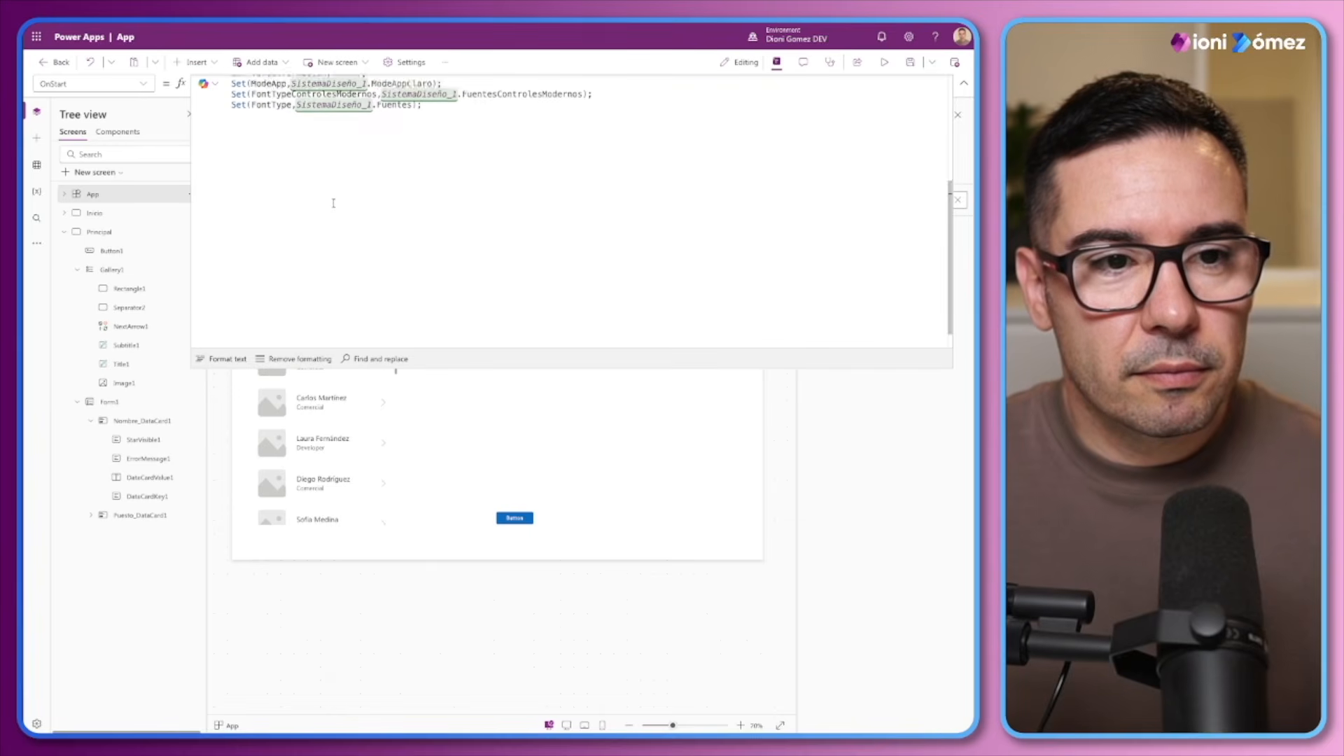
Remove the ModeApp, FontTypeControlesModernos and FontType Set lines from the end of the App's OnStart formula
scroll(357, 287, "up", 3)
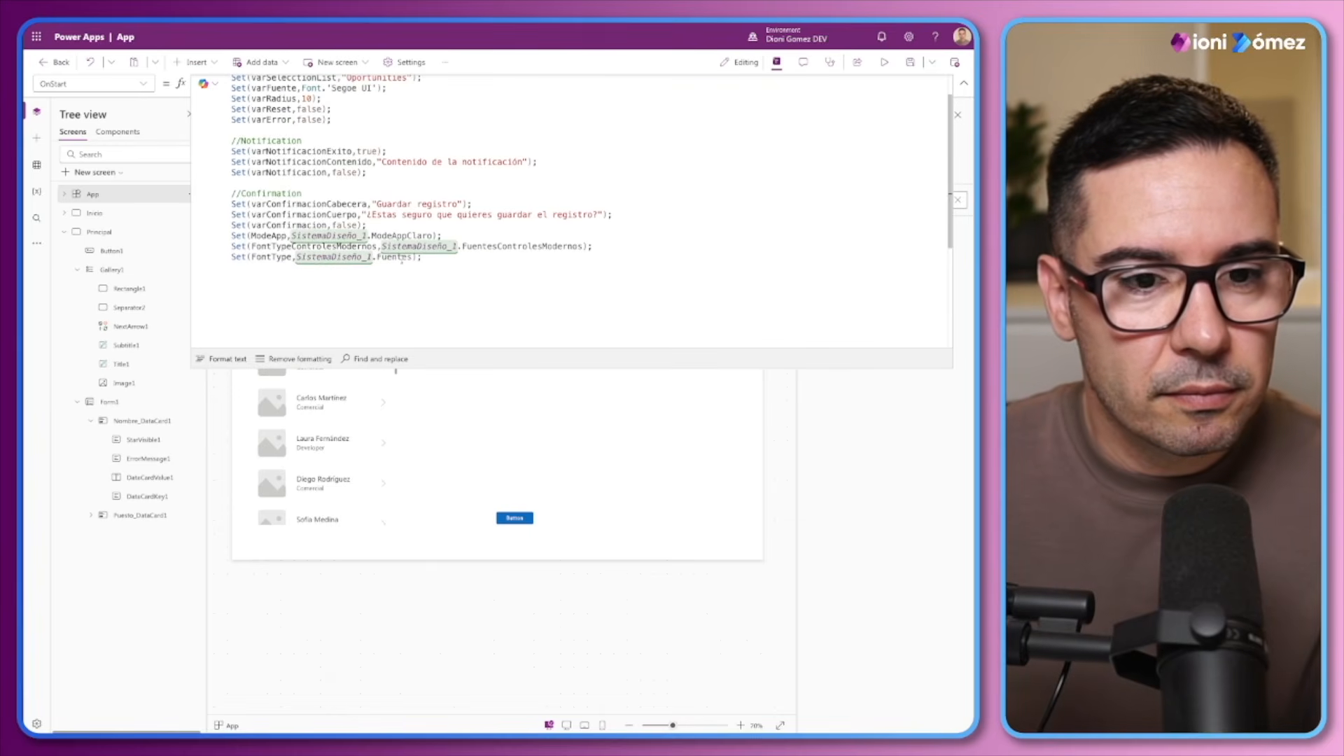
left_click_drag(429, 259, 232, 237)
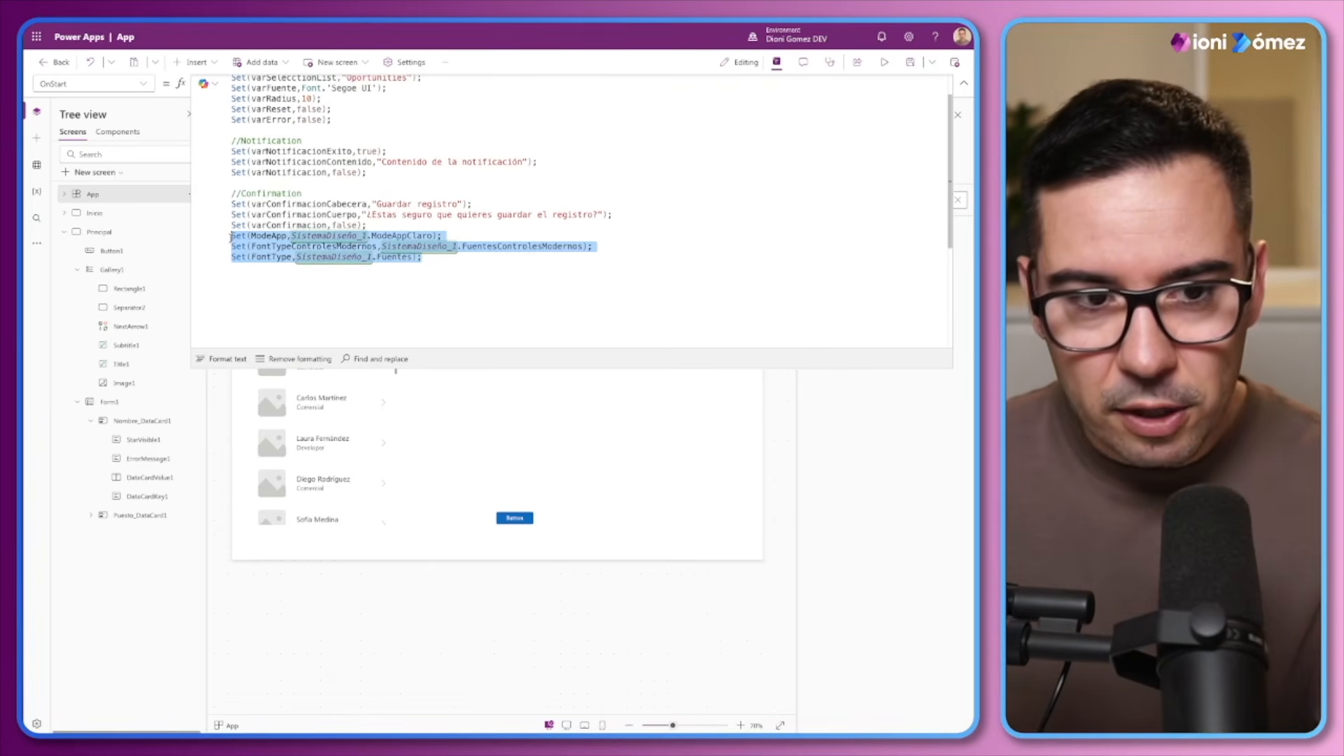
key("BackSpace")
scroll(273, 228, "down", 1)
scroll(283, 203, "up", 2)
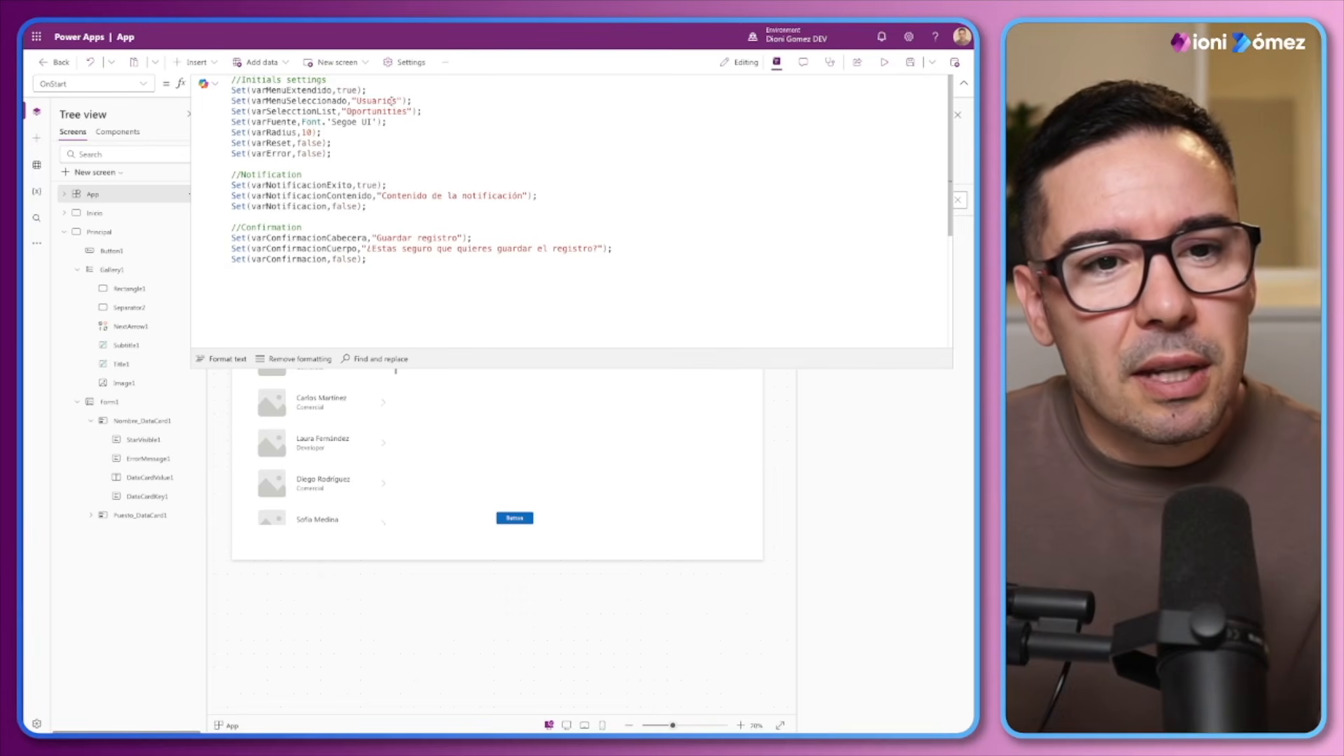
Delete the varFuente Set line from the initial settings of the App's OnStart formula, leaving no blank line
left_click_drag(403, 100, 234, 121)
left_click(321, 133)
left_click(321, 132)
left_click(408, 130)
left_click_drag(390, 122, 232, 121)
key("ctrl+x")
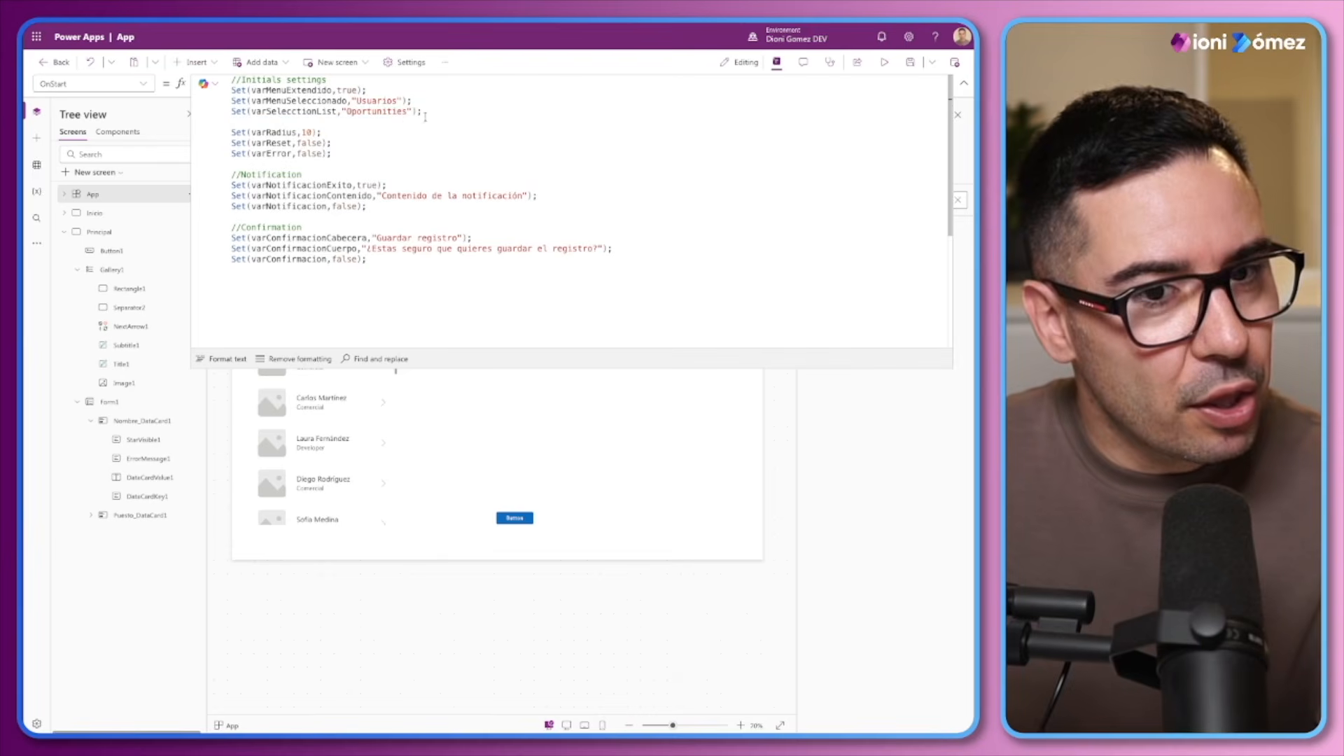
key("Delete")
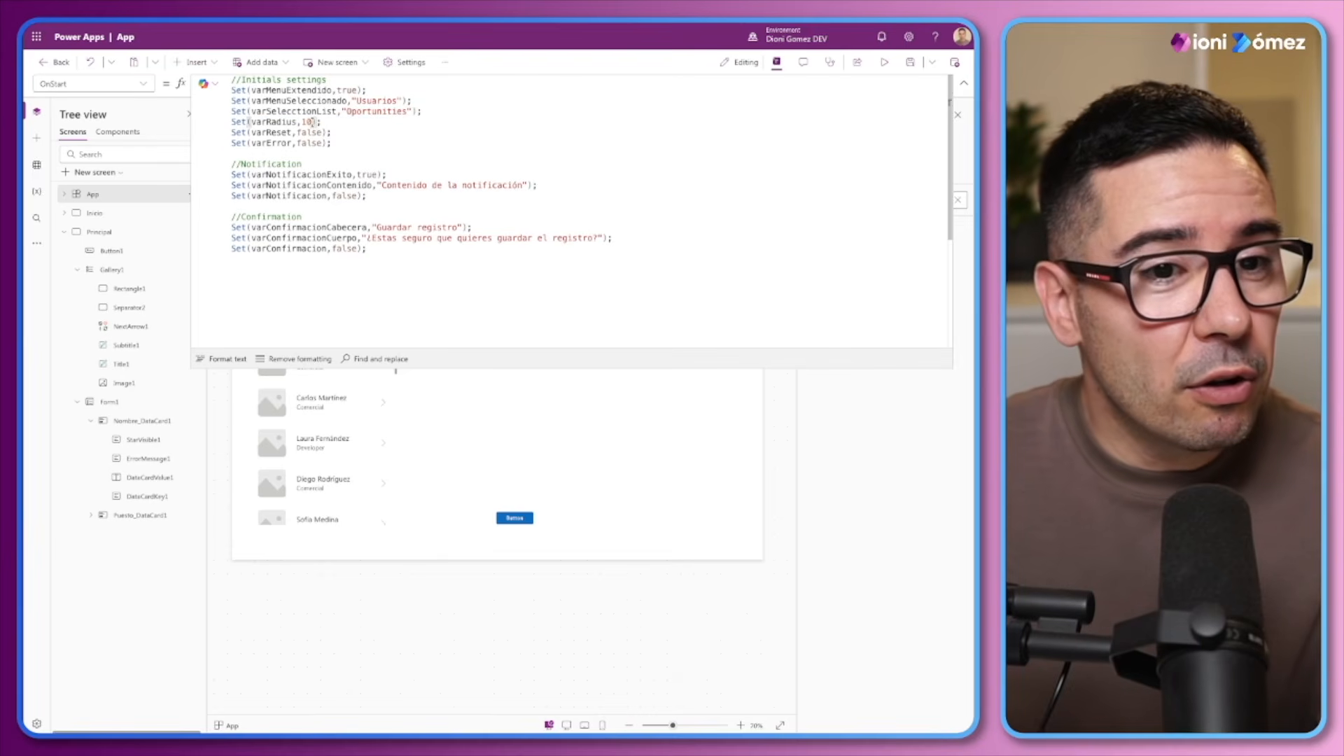
left_click(373, 141)
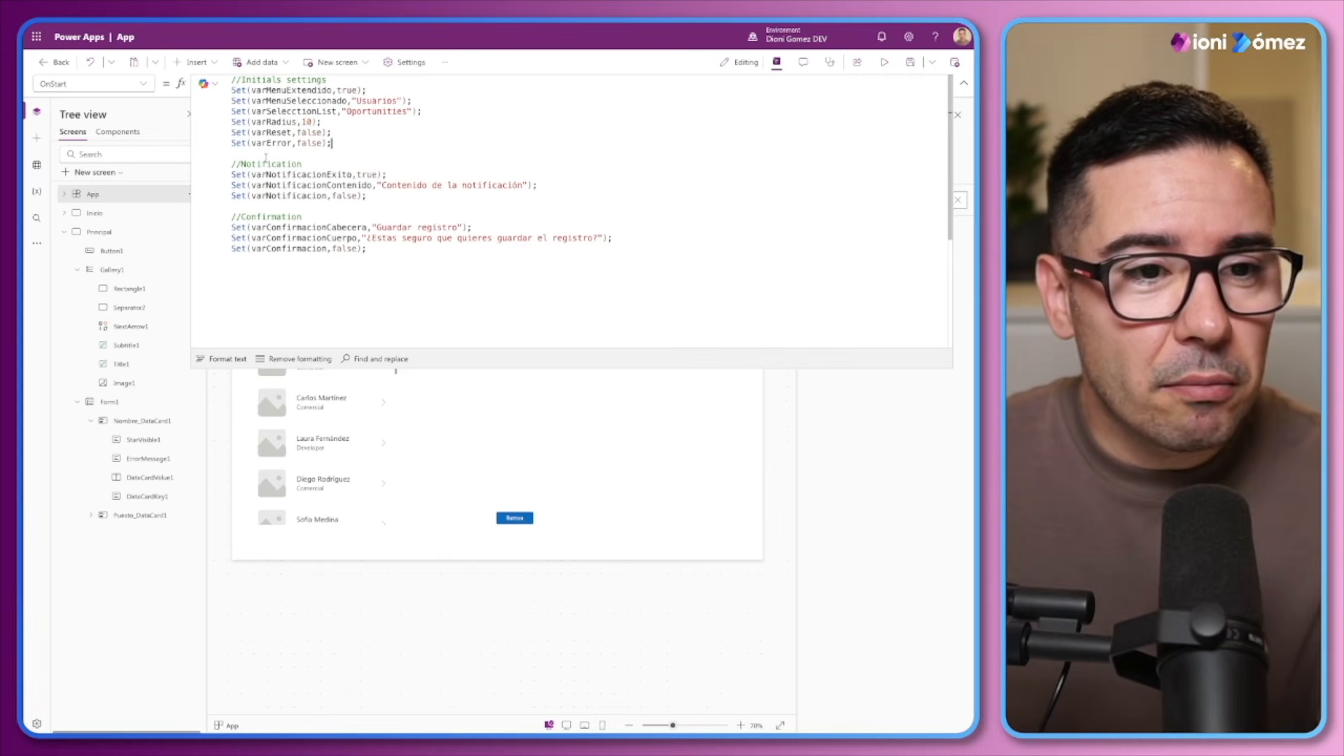
double_click(327, 213)
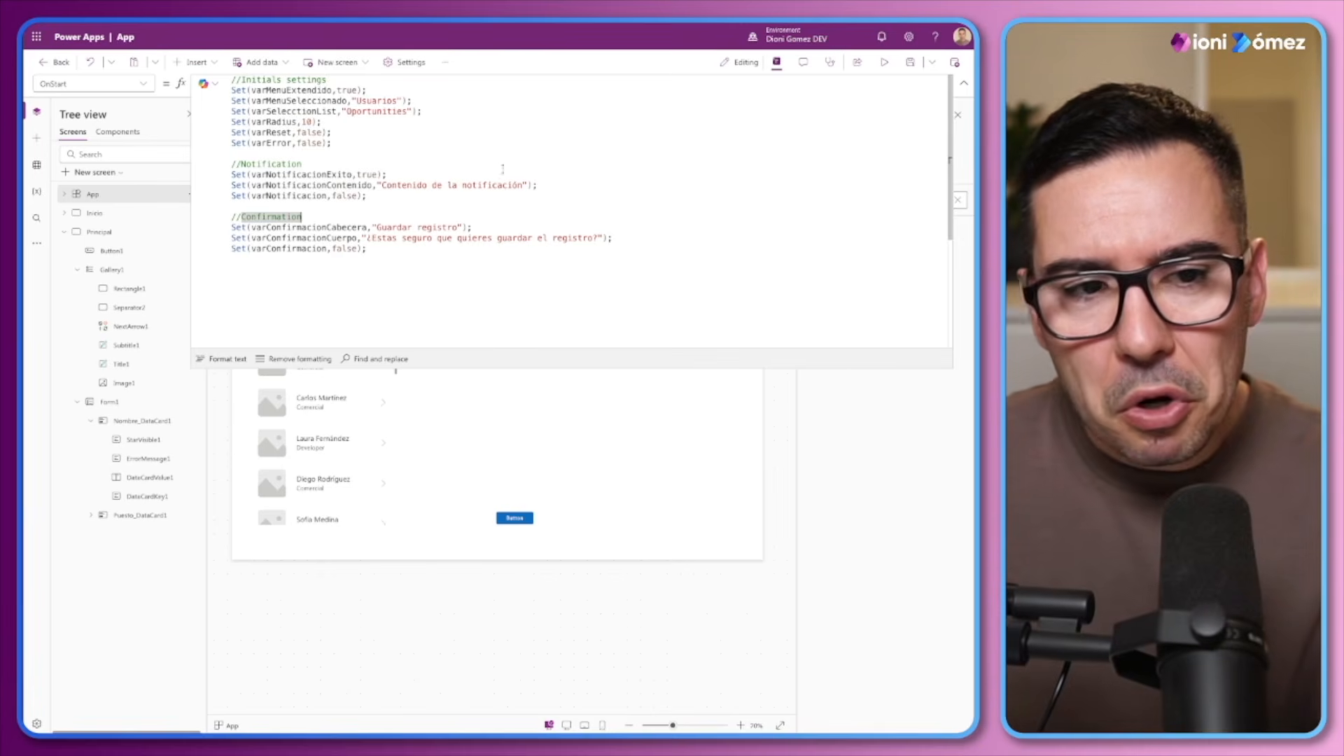
left_click(962, 86)
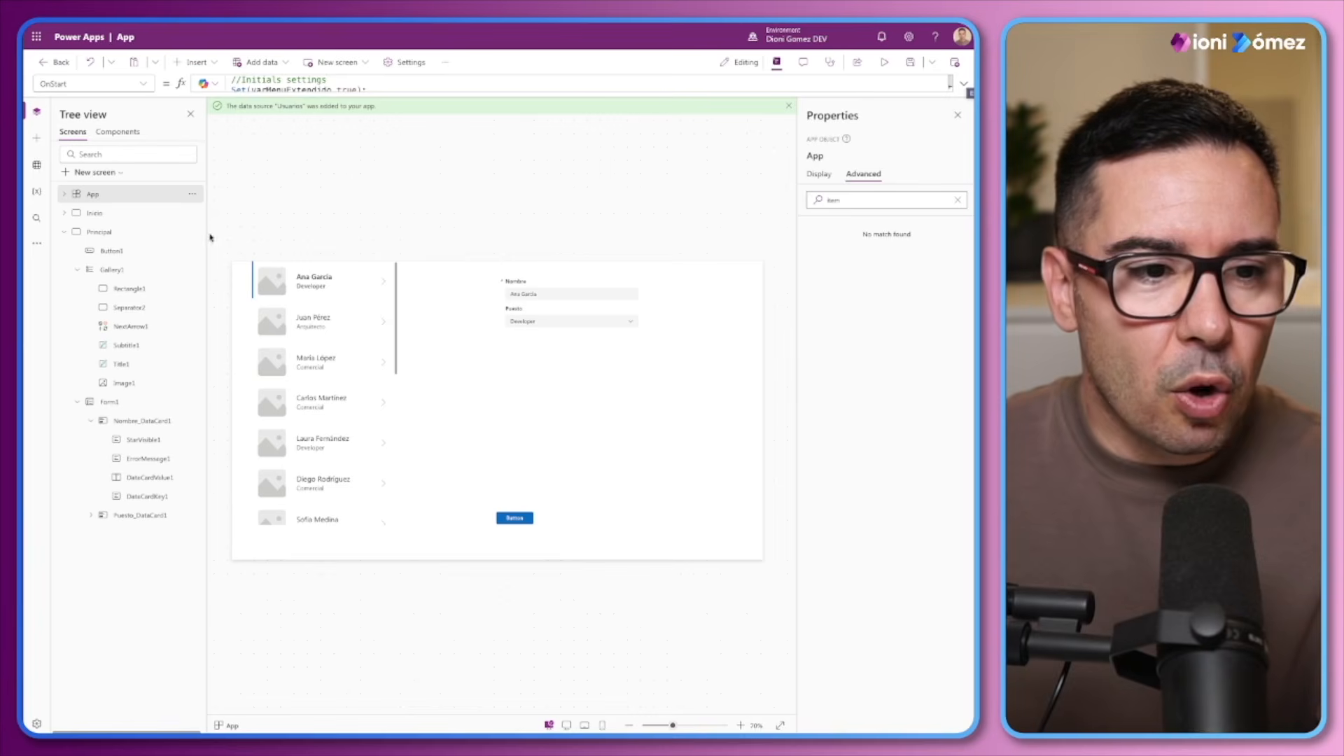
Run the App's OnStart and inspect the DG_TextInput2 component up close
right_click(120, 196)
left_click(158, 265)
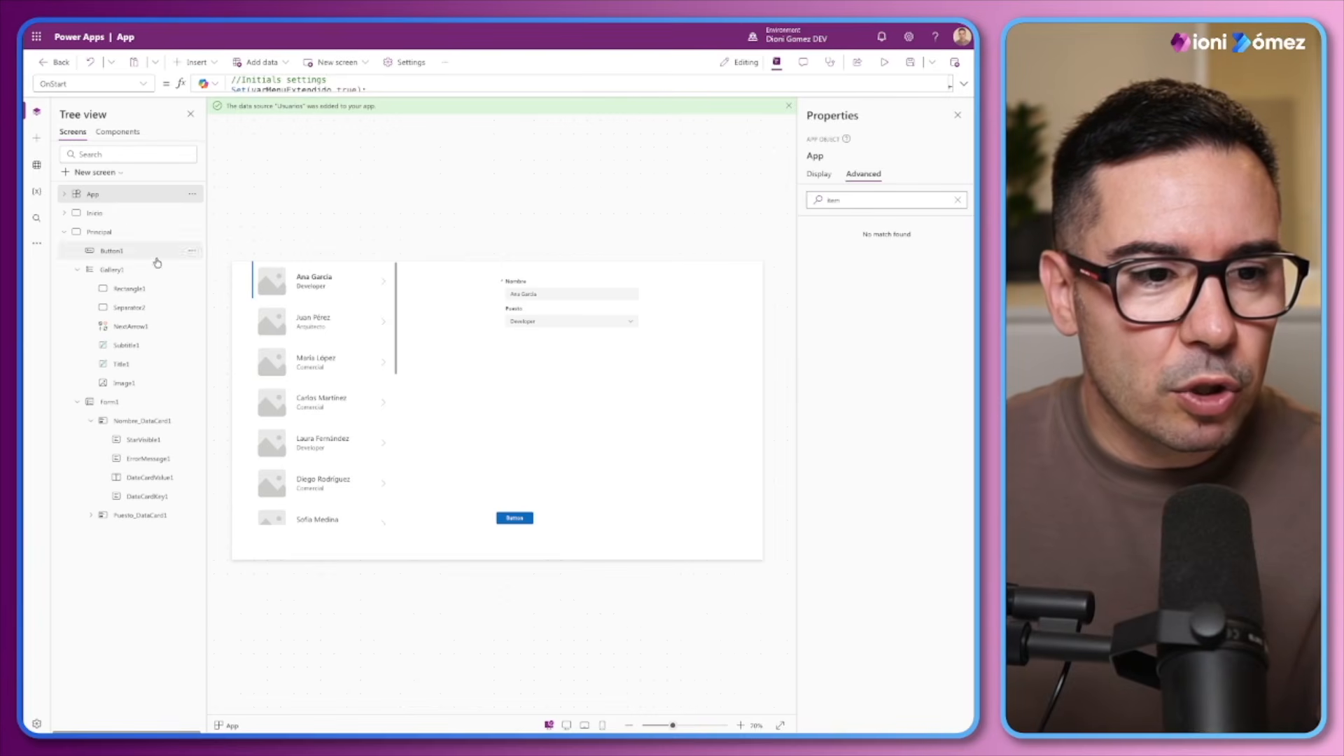
left_click(118, 132)
left_click(457, 363)
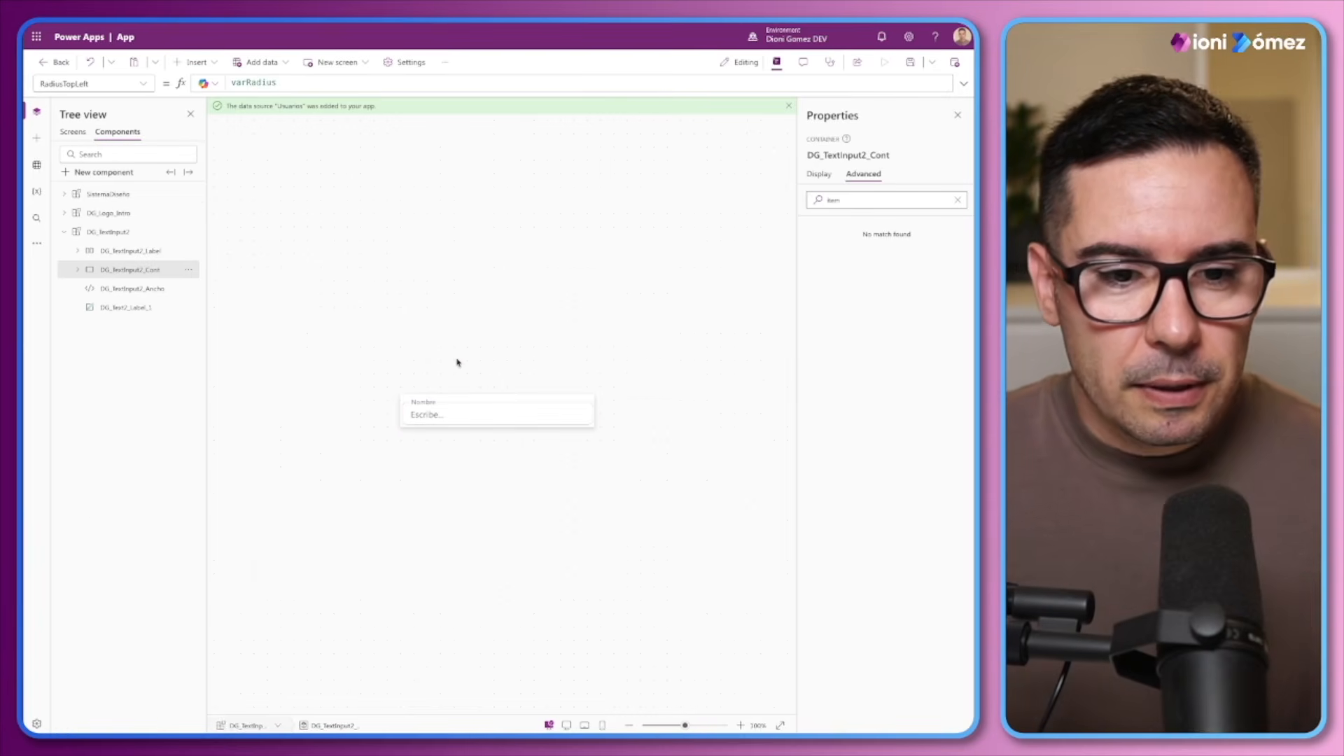
left_click_drag(686, 726, 714, 726)
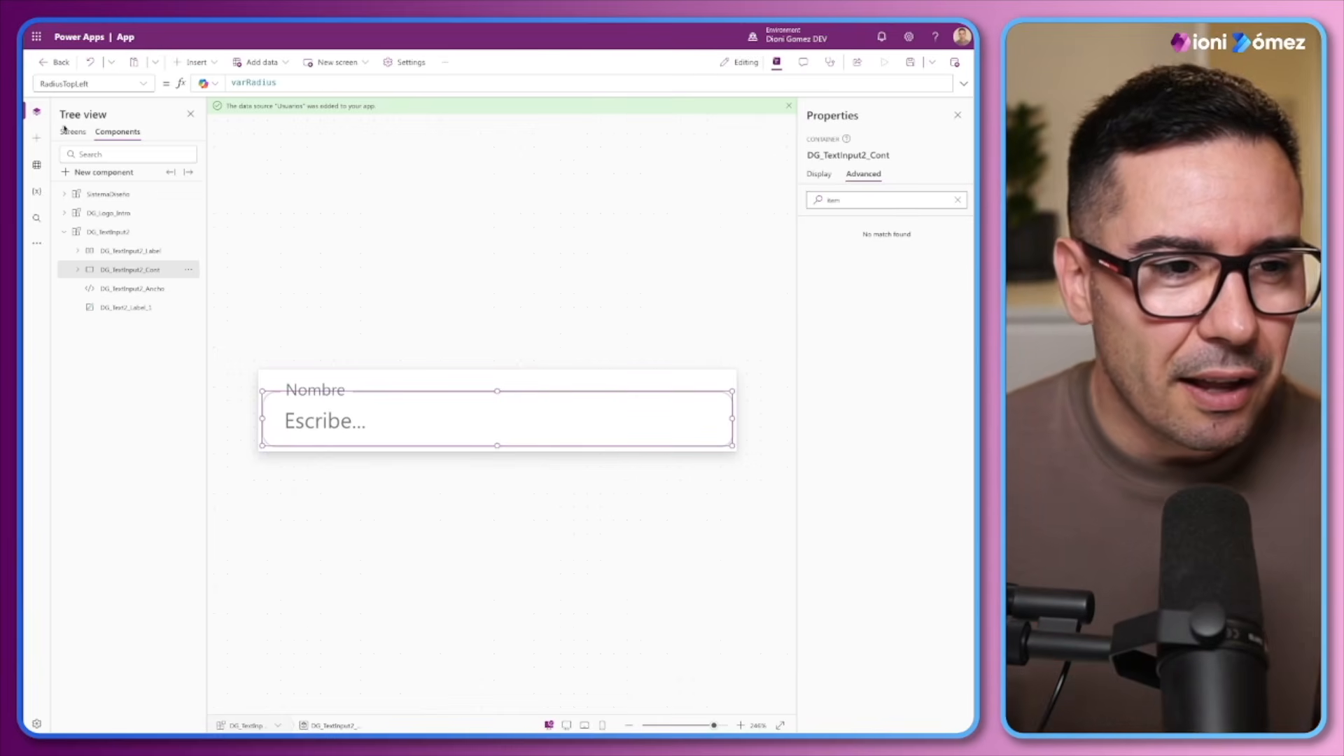
Go to Form1 on the Principal screen and collapse Gallery1 and Form1 in the tree
left_click(73, 131)
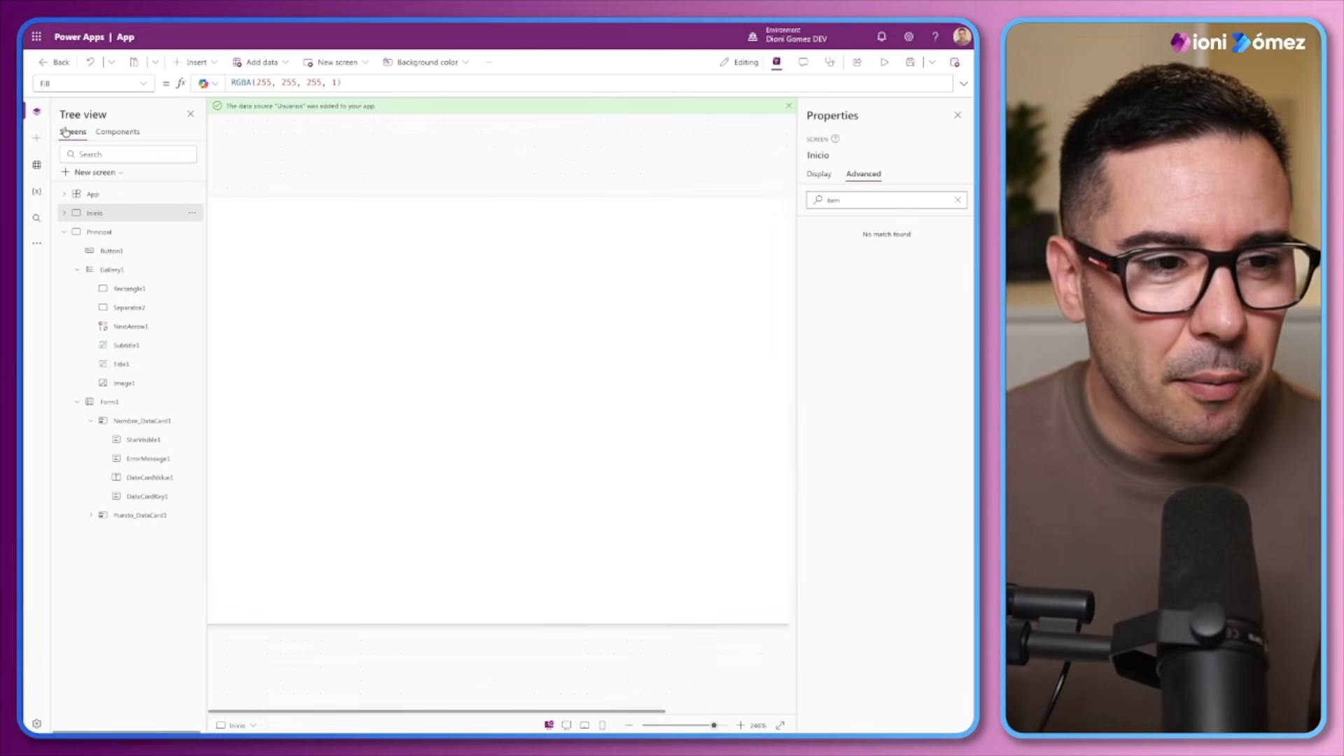
left_click(77, 270)
left_click(110, 288)
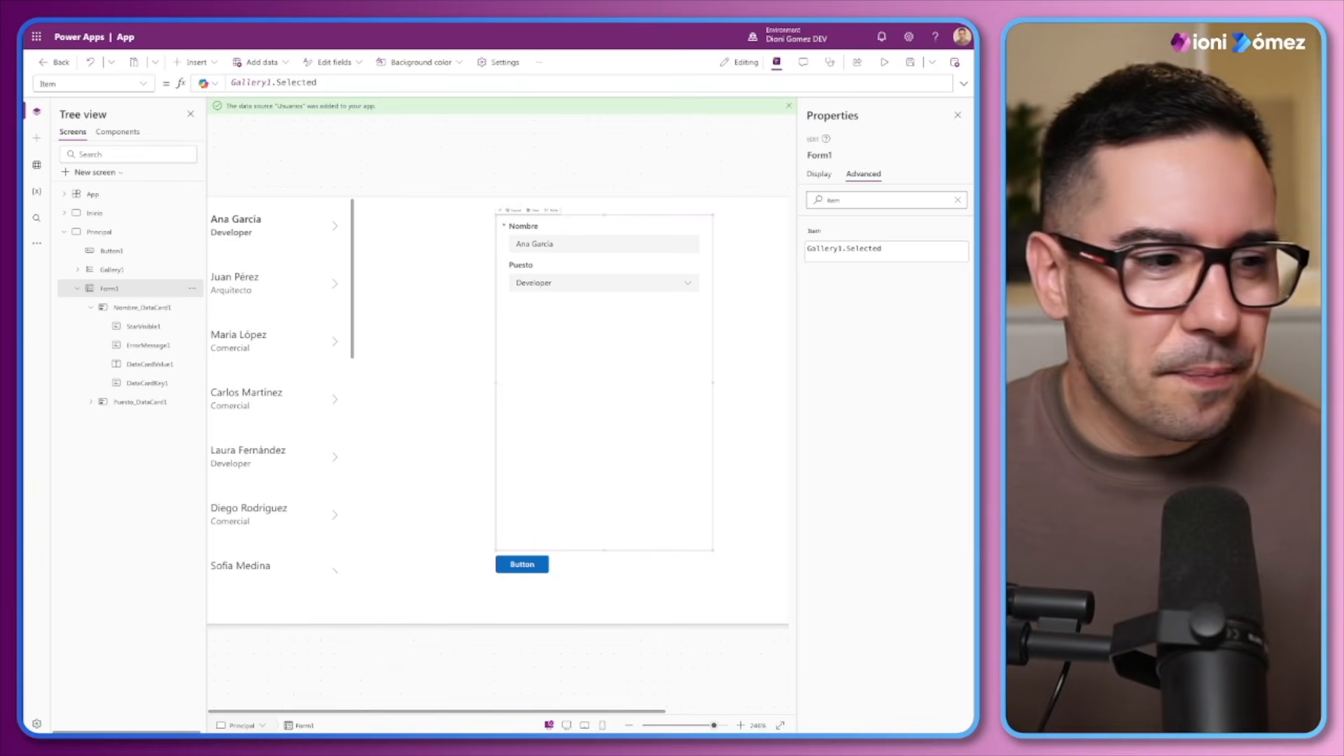
left_click(78, 290)
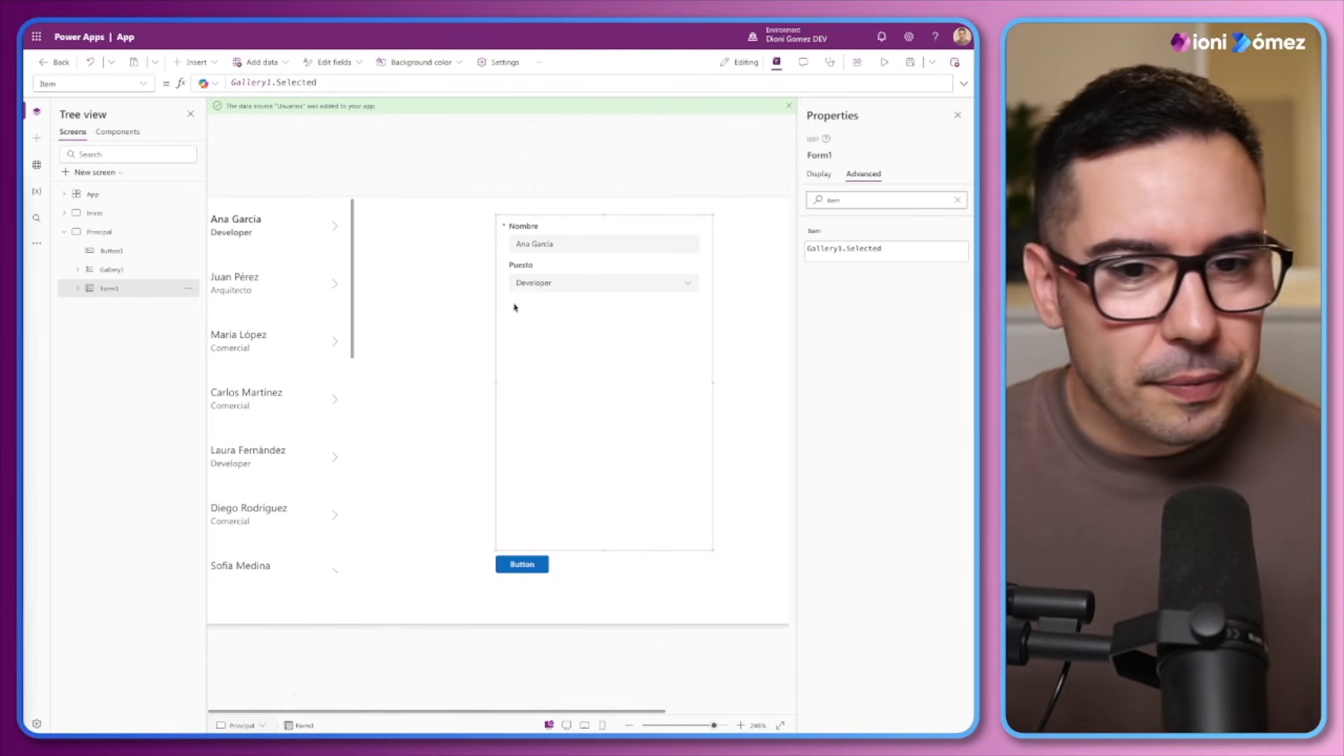
left_click_drag(714, 727, 686, 727)
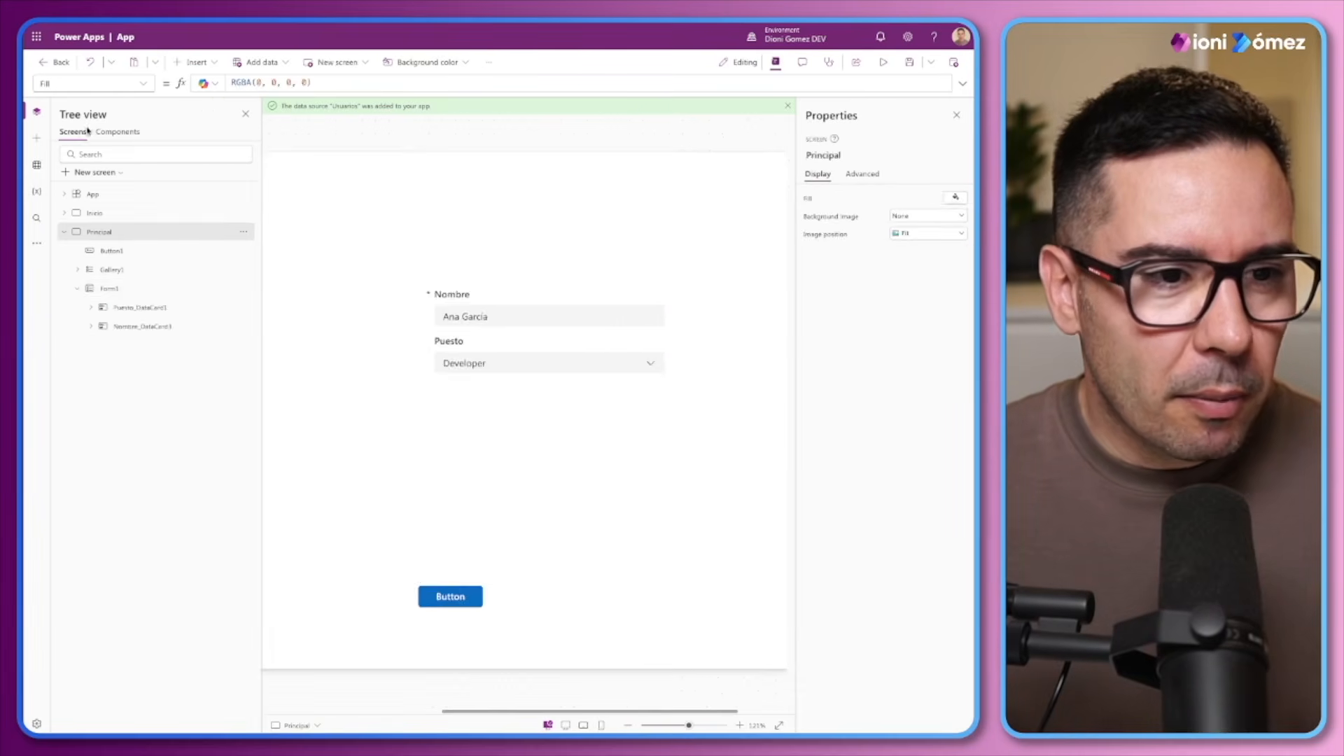
Copy the label container, input container, width control and extra label of the DG_TextInput2 component, then return to the app's screens
left_click(140, 133)
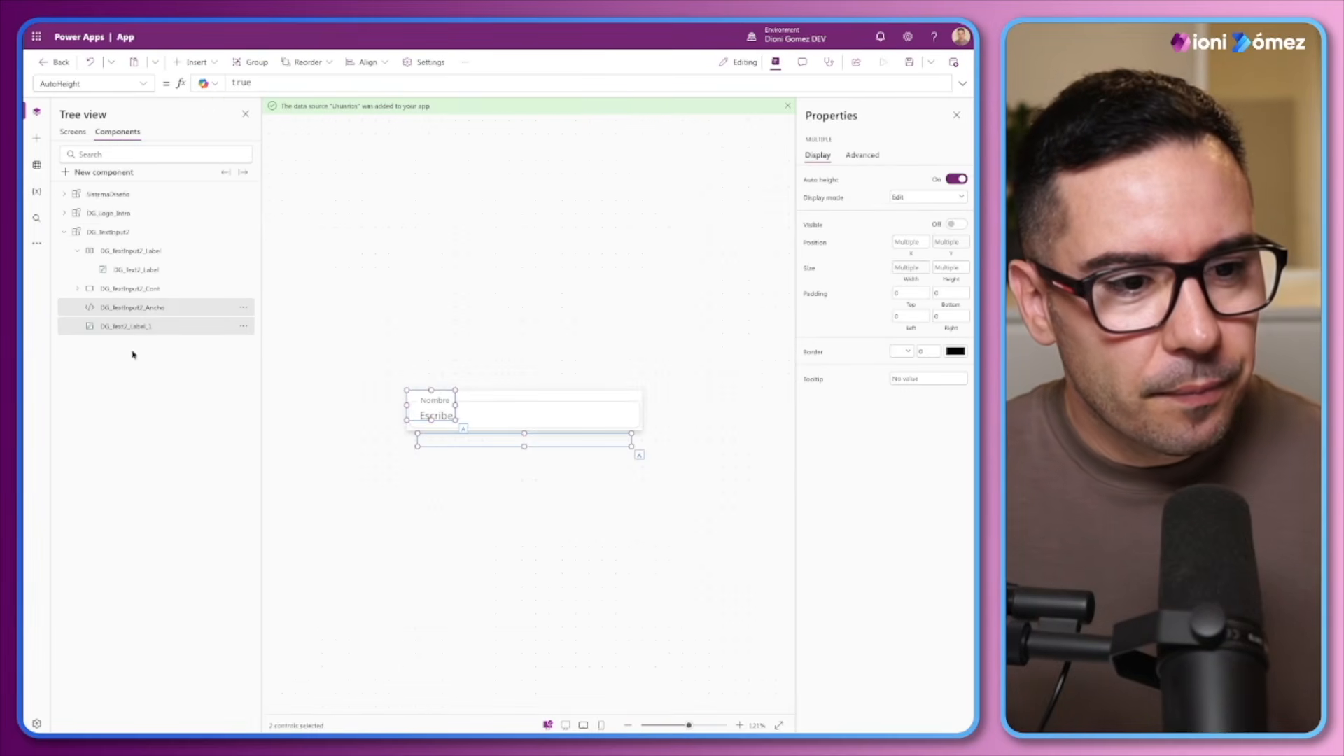
left_click(104, 251)
left_click(78, 252)
left_click(77, 251)
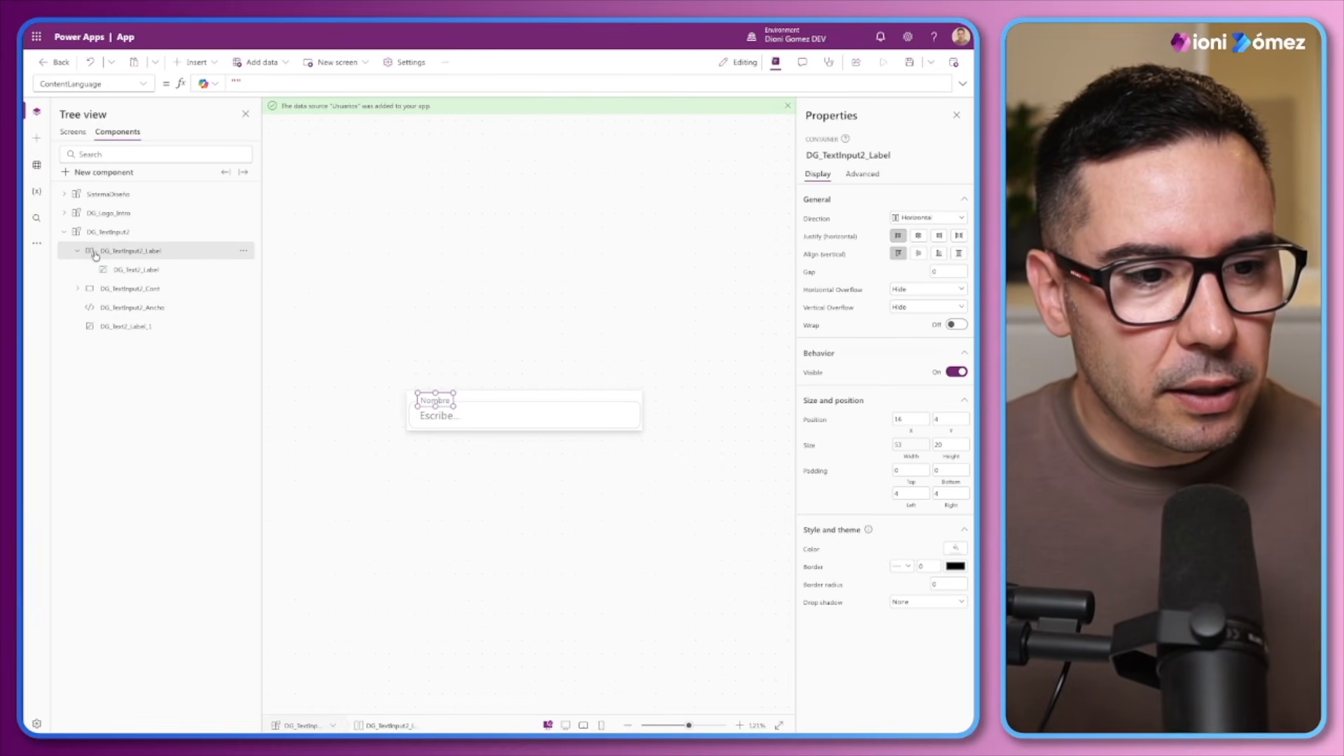
left_click(106, 288, "ctrl")
left_click(108, 307, "ctrl")
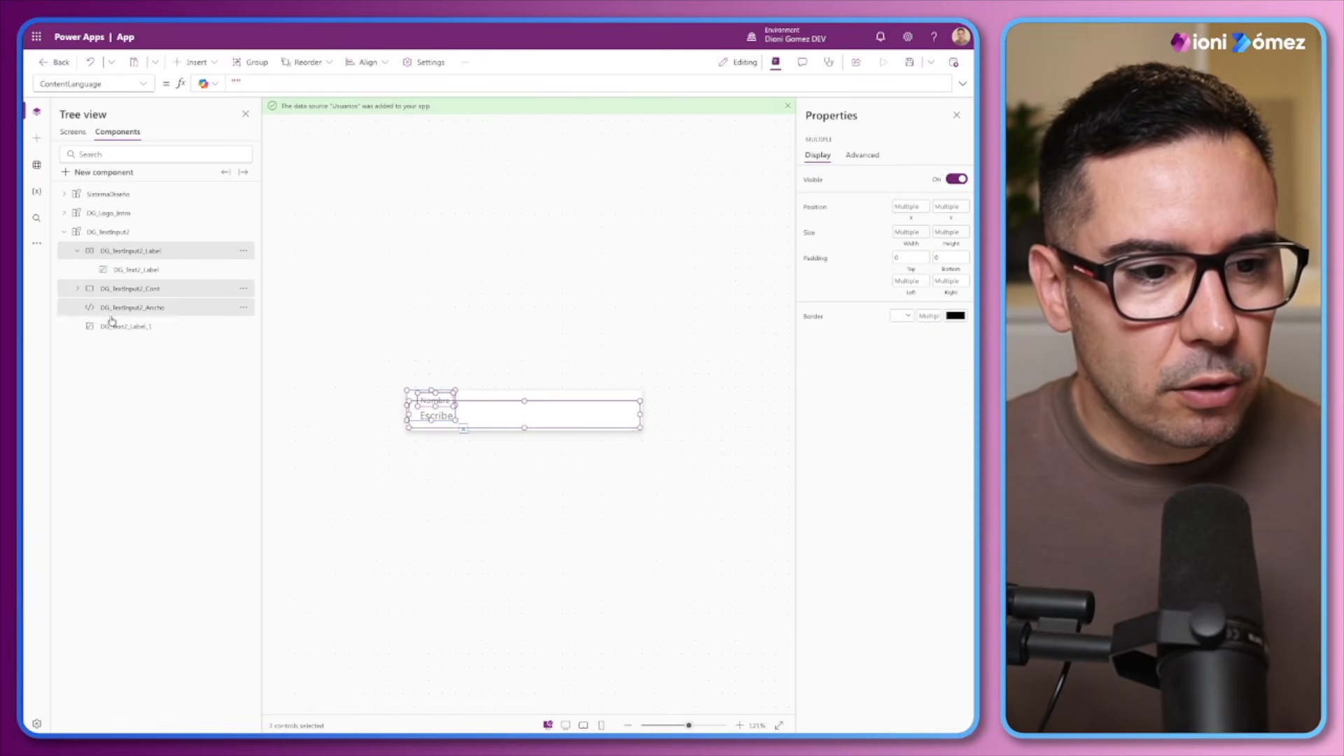
left_click(109, 326, "ctrl")
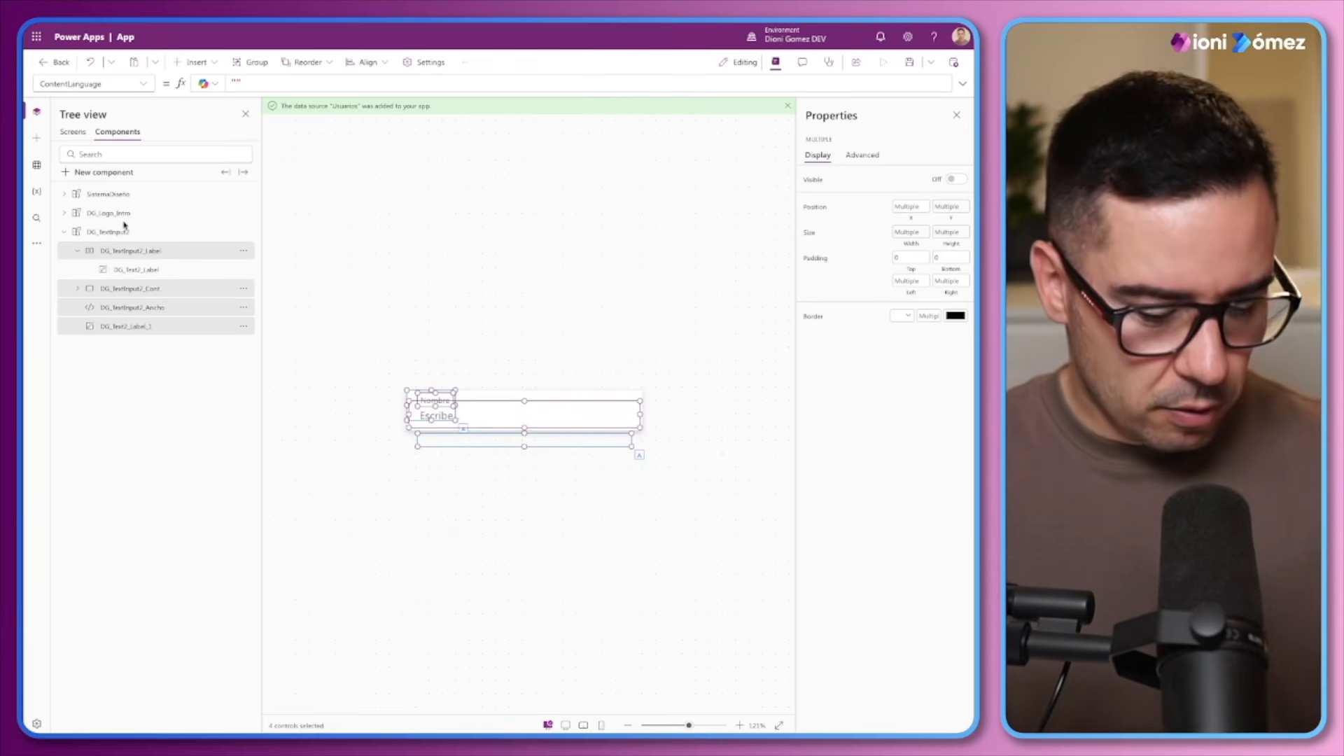
left_click(82, 133)
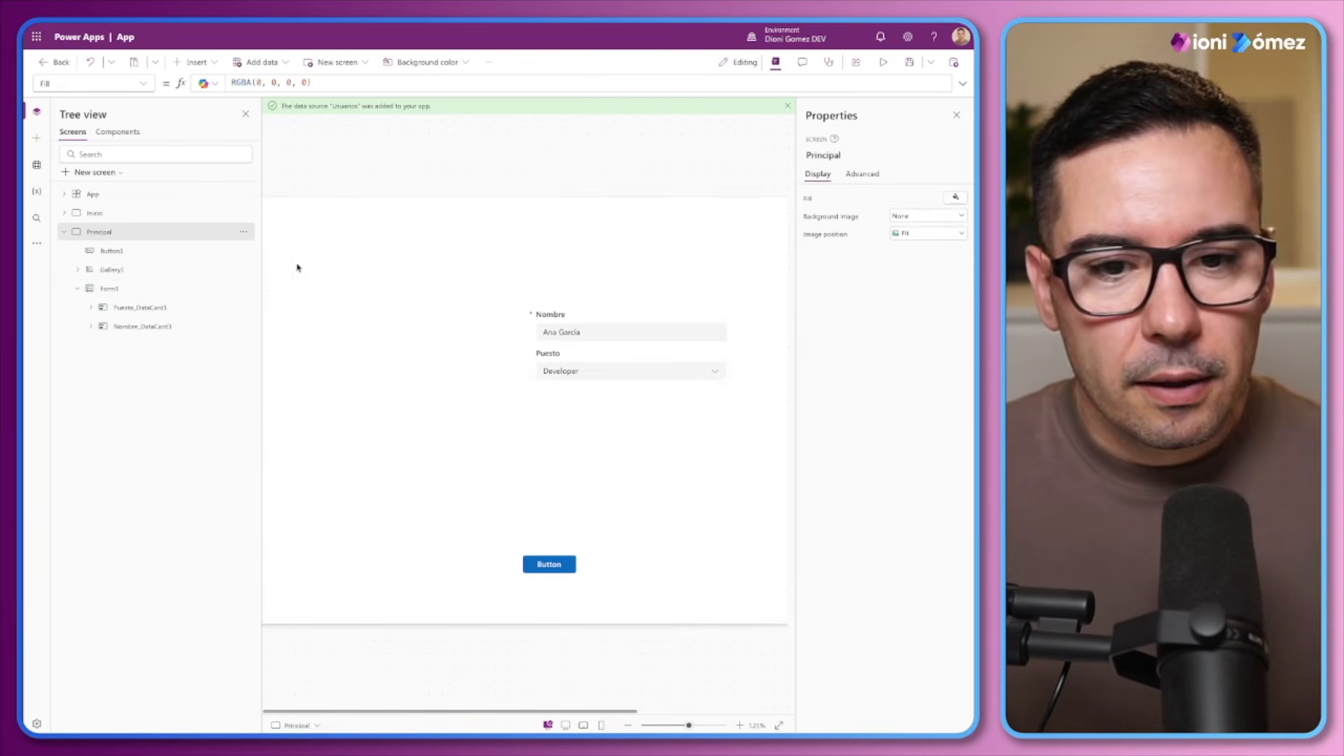
Try to paste the copied text input controls into Puesto_DataCard1, unlocking the card
left_click(91, 308)
left_click(143, 308)
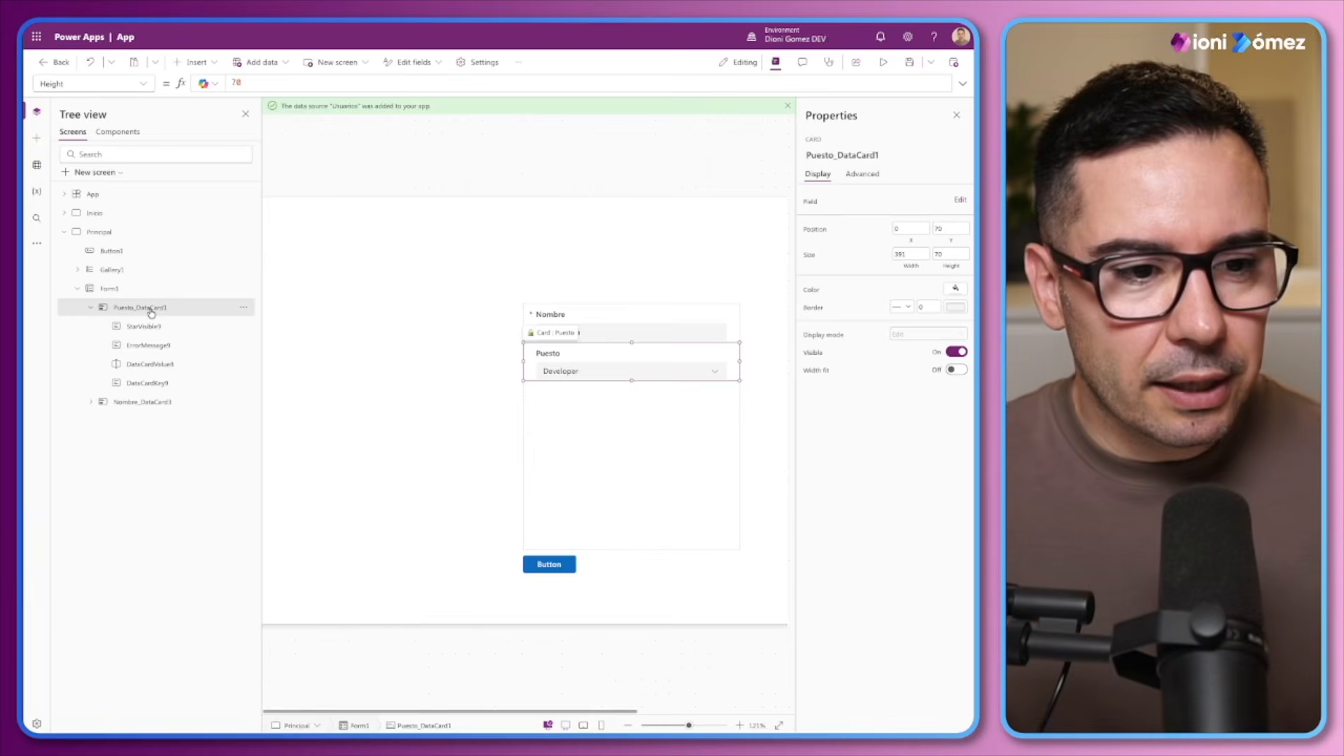
left_click(554, 415)
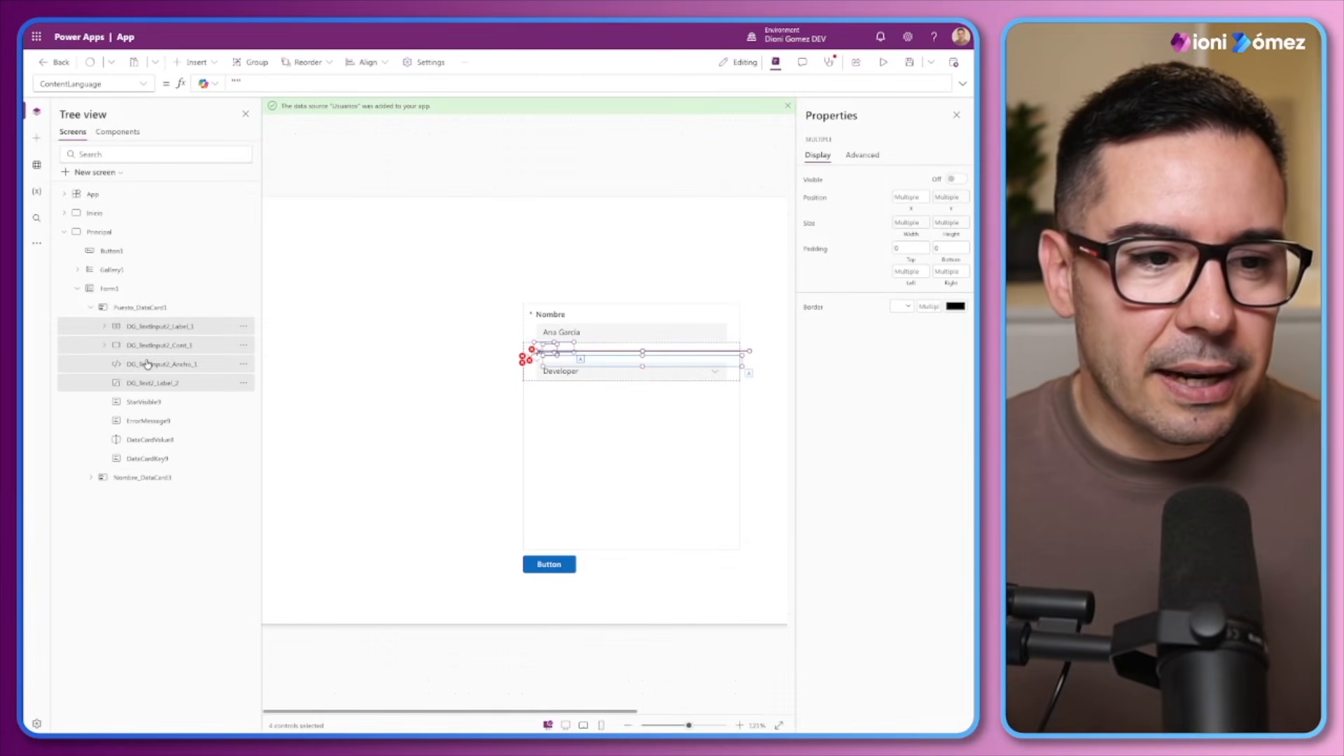
Paste the copied text input controls into Nombre_DataCard3, unlocking the card
left_click(105, 403)
left_click(89, 404)
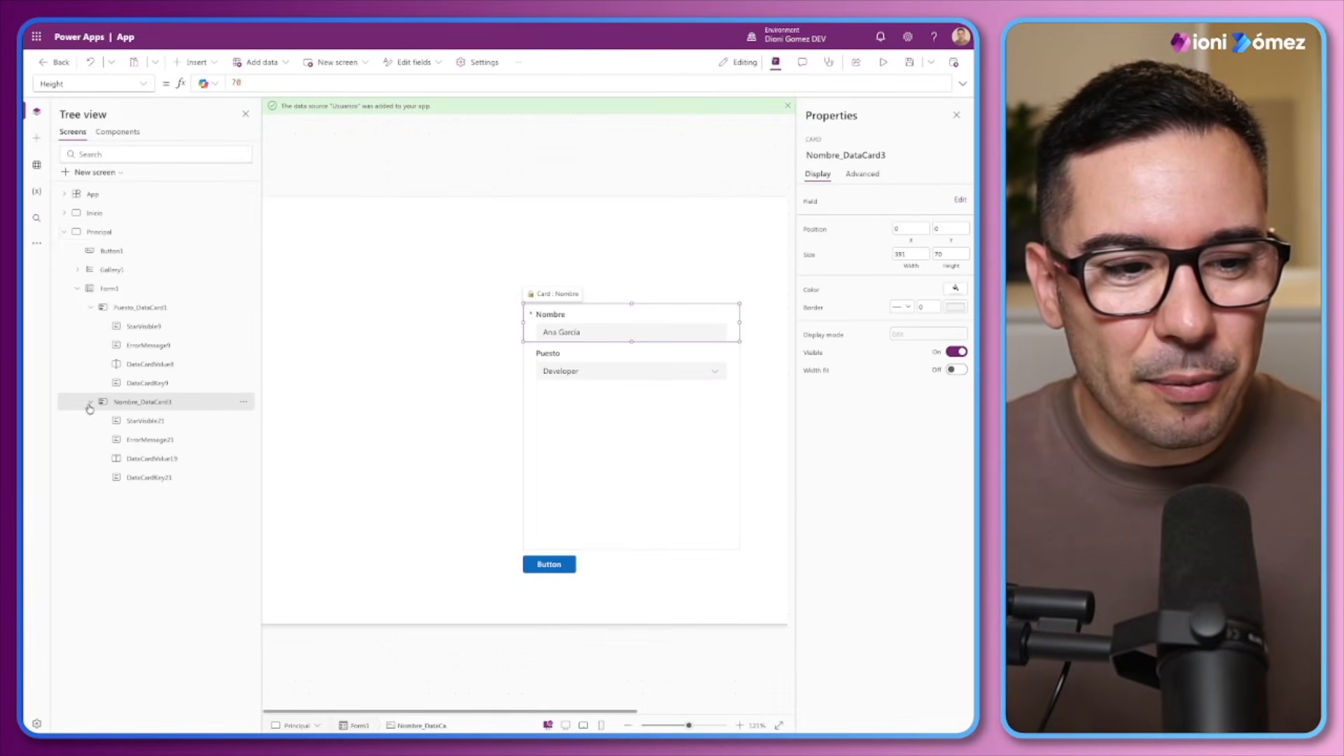
double_click(151, 409)
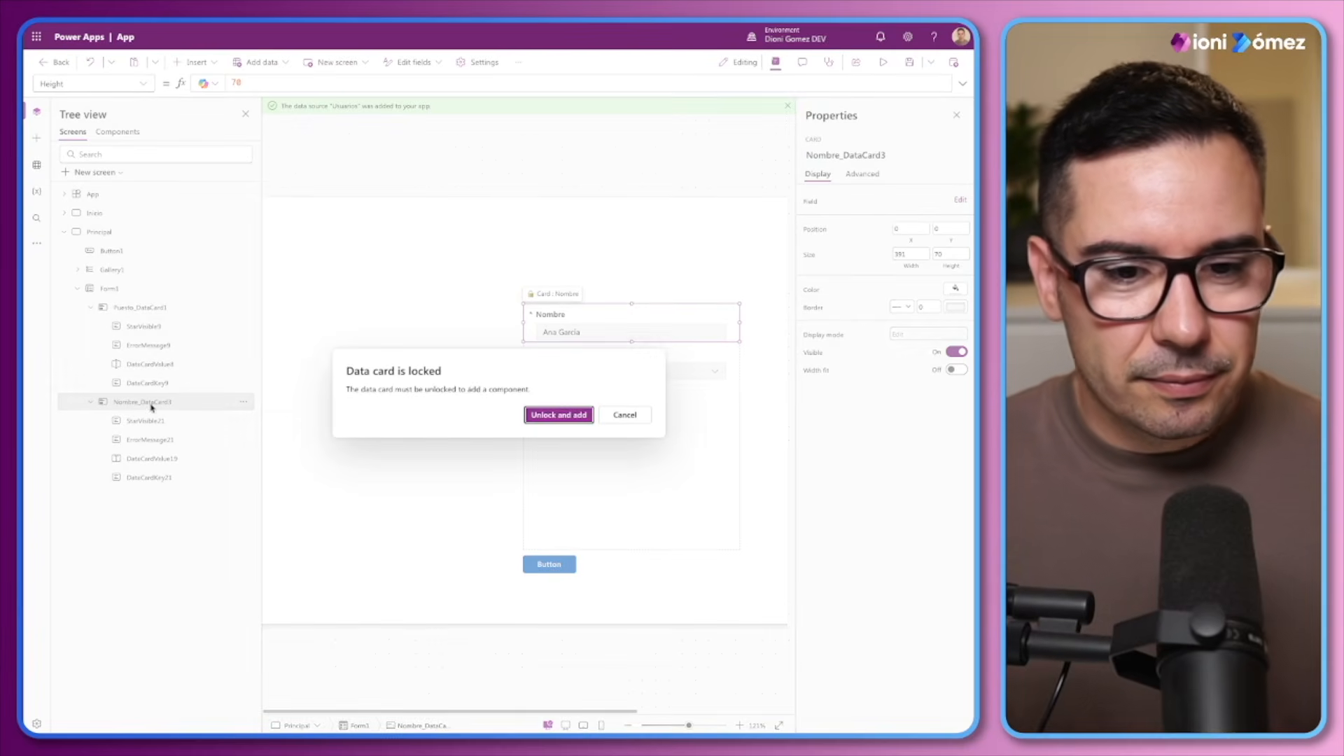
left_click(566, 415)
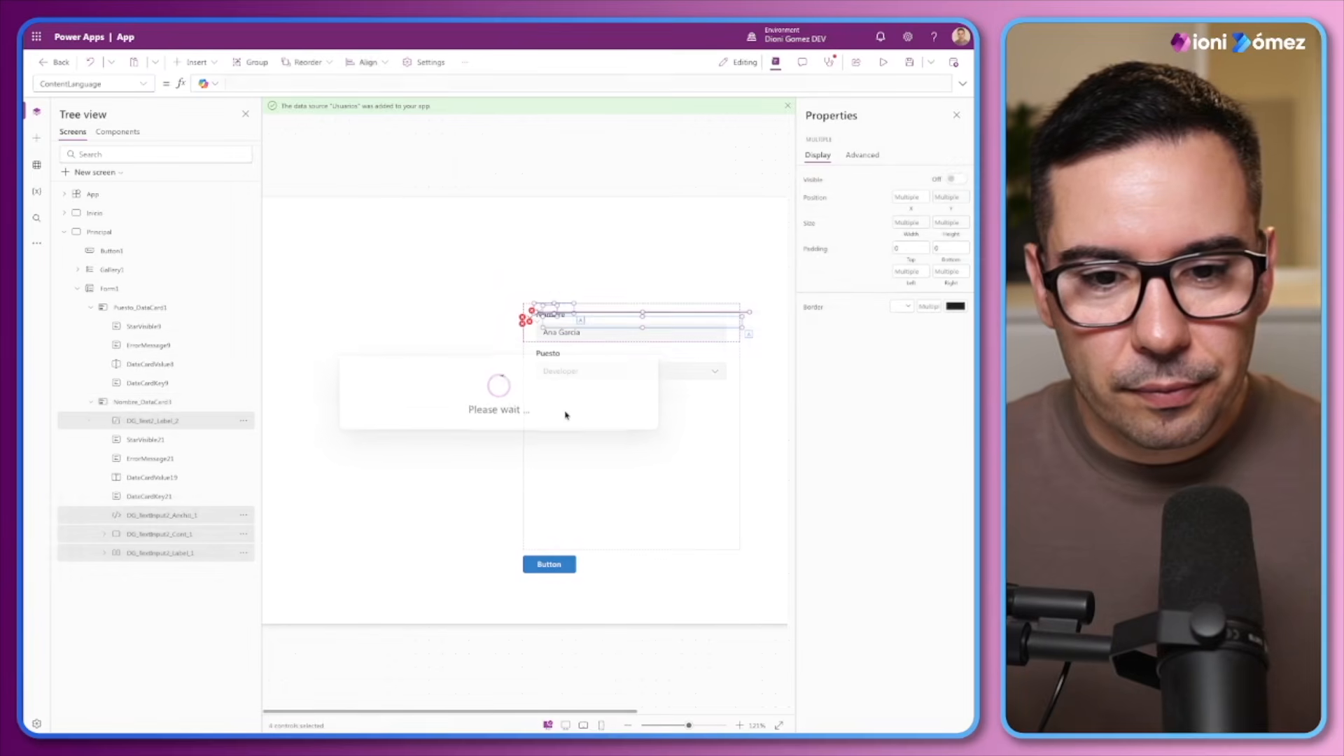
Delete Puesto_DataCard1 from Form1
left_click(136, 310)
left_click(245, 308)
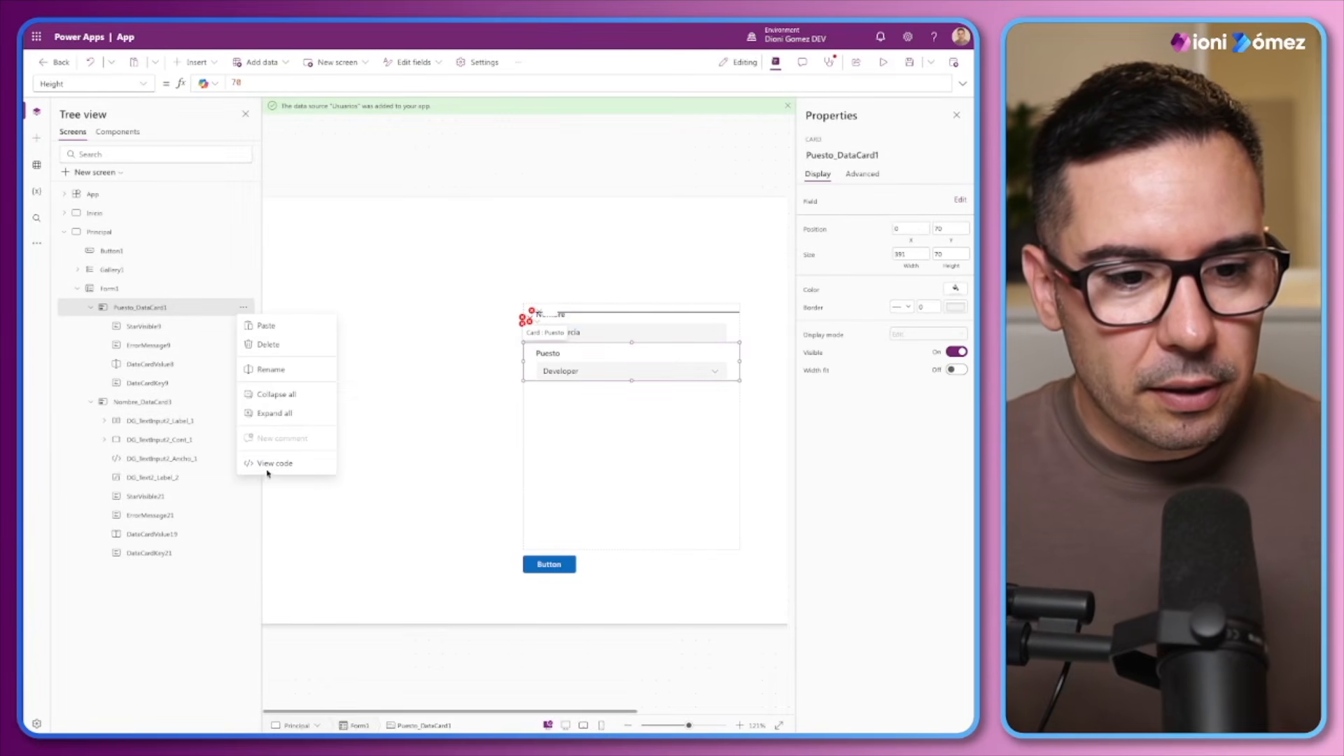
left_click(269, 343)
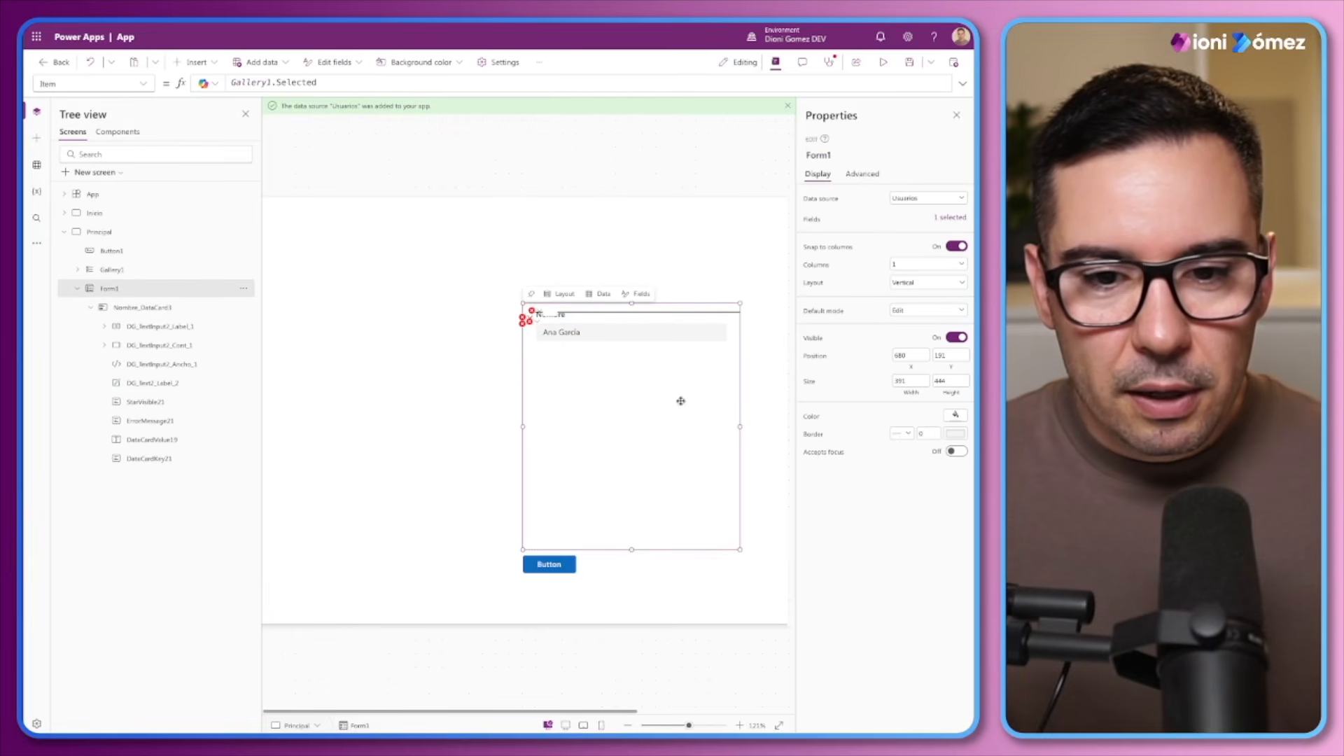
Move Form1 closer to the gallery and enlarge it to about 428 wide by 539 high
left_click_drag(521, 369, 459, 319)
left_click_drag(464, 505, 379, 559)
left_click_drag(678, 401, 645, 403)
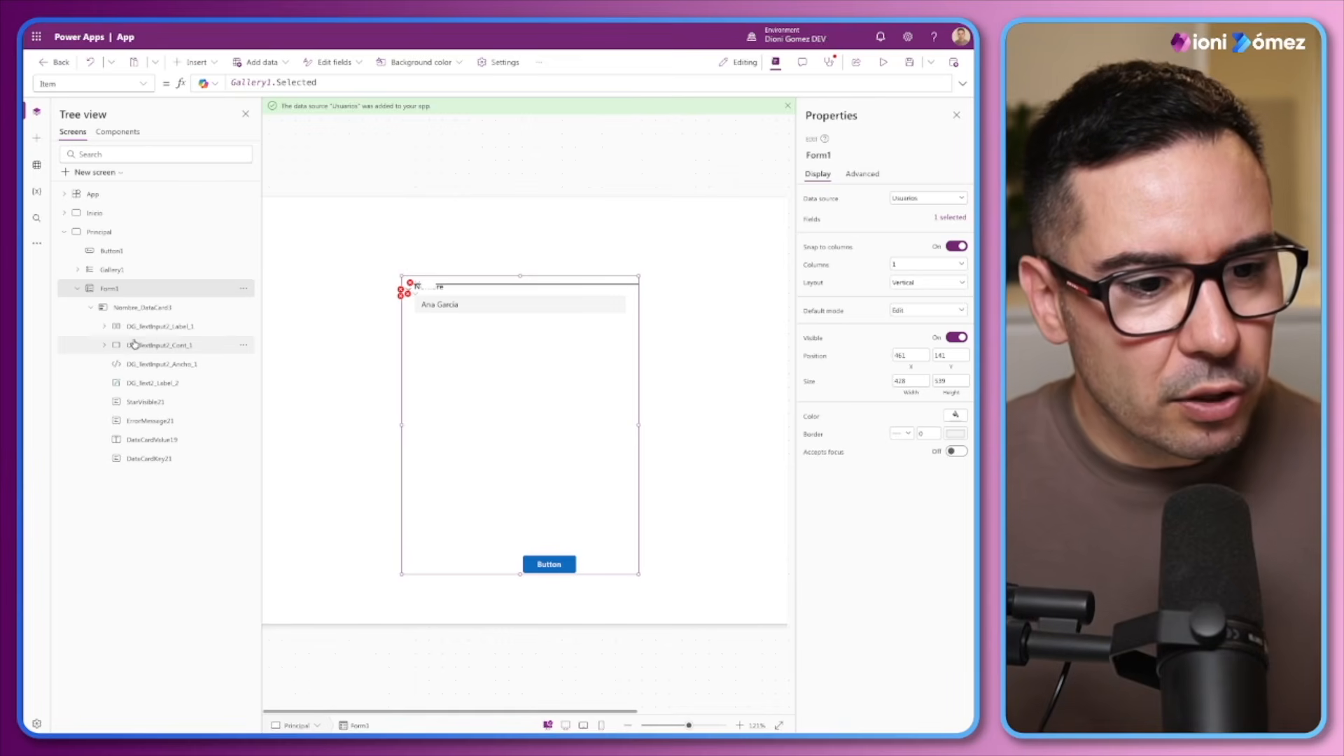
Delete the original StarVisible21, ErrorMessage21, DataCardValue19 and DataCardKey21 controls from Nombre_DataCard3
left_click(128, 400)
left_click(136, 439)
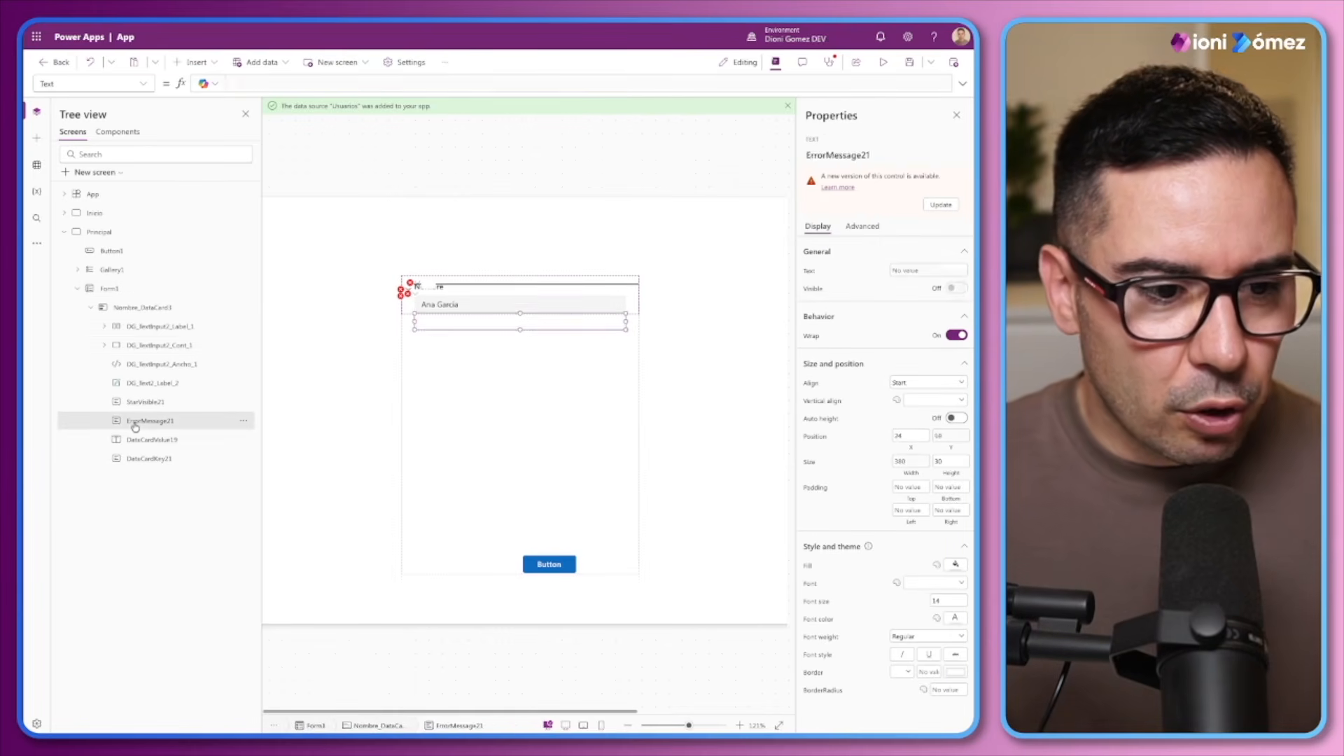
left_click(144, 457)
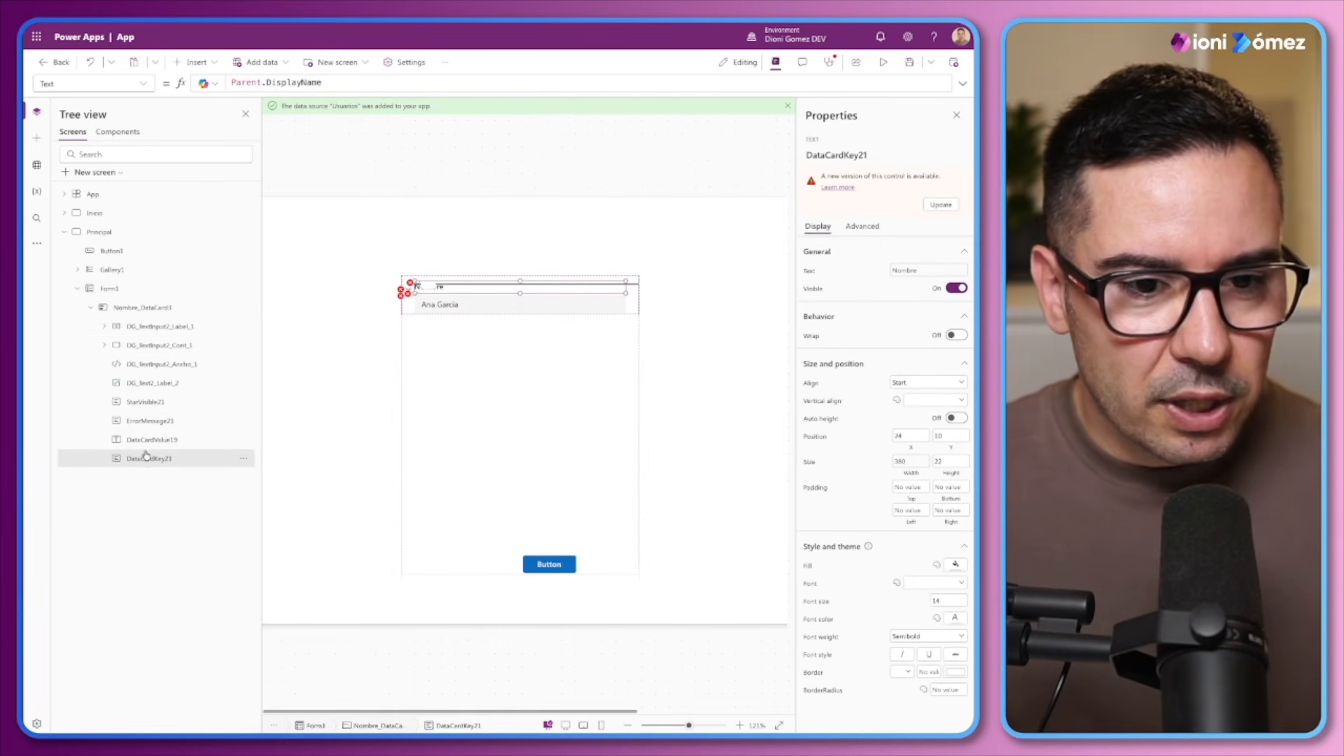
left_click(146, 402)
left_click(148, 442, "shift")
left_click(147, 456, "shift")
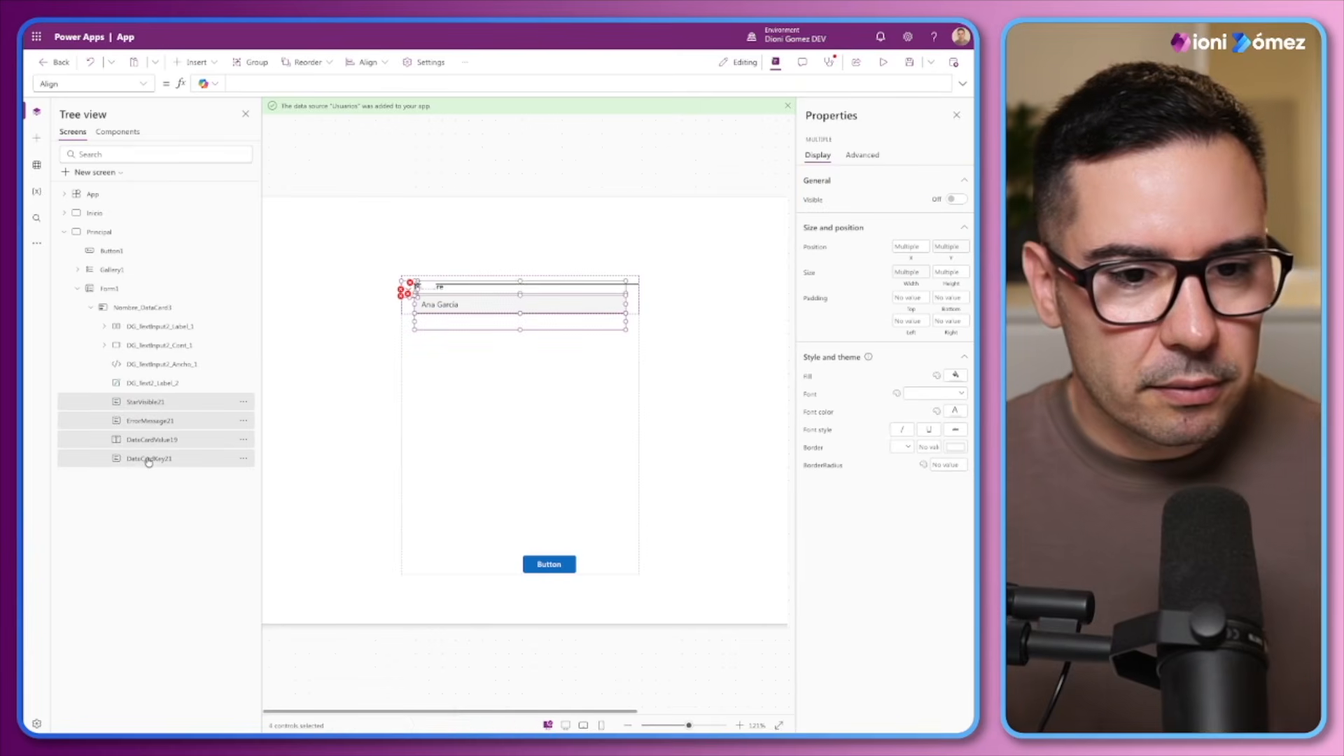
key("Delete")
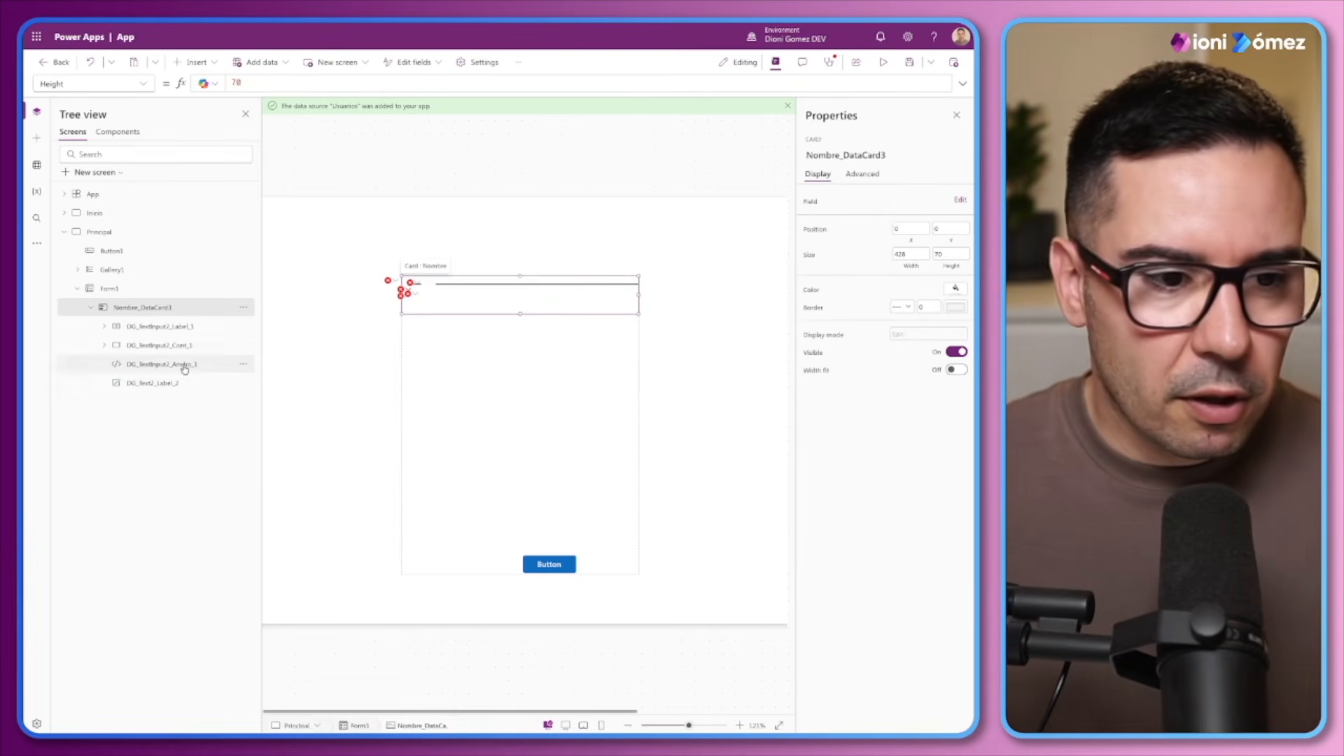
Move the DG_Text2_Label_3 label out of the DG_TextInput2_Label_1 container into Nombre_DataCard3 and delete the emptied container
left_click(148, 326)
left_click(105, 327)
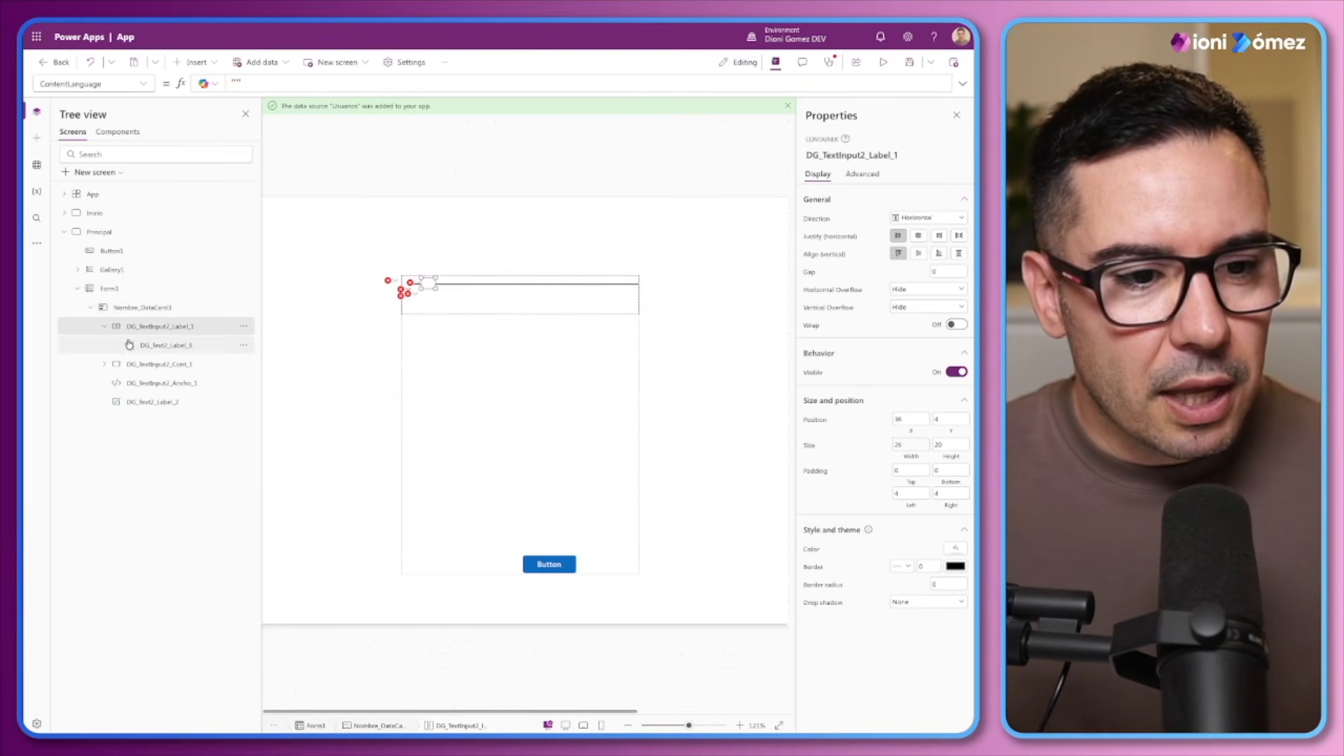
left_click_drag(142, 345, 151, 323)
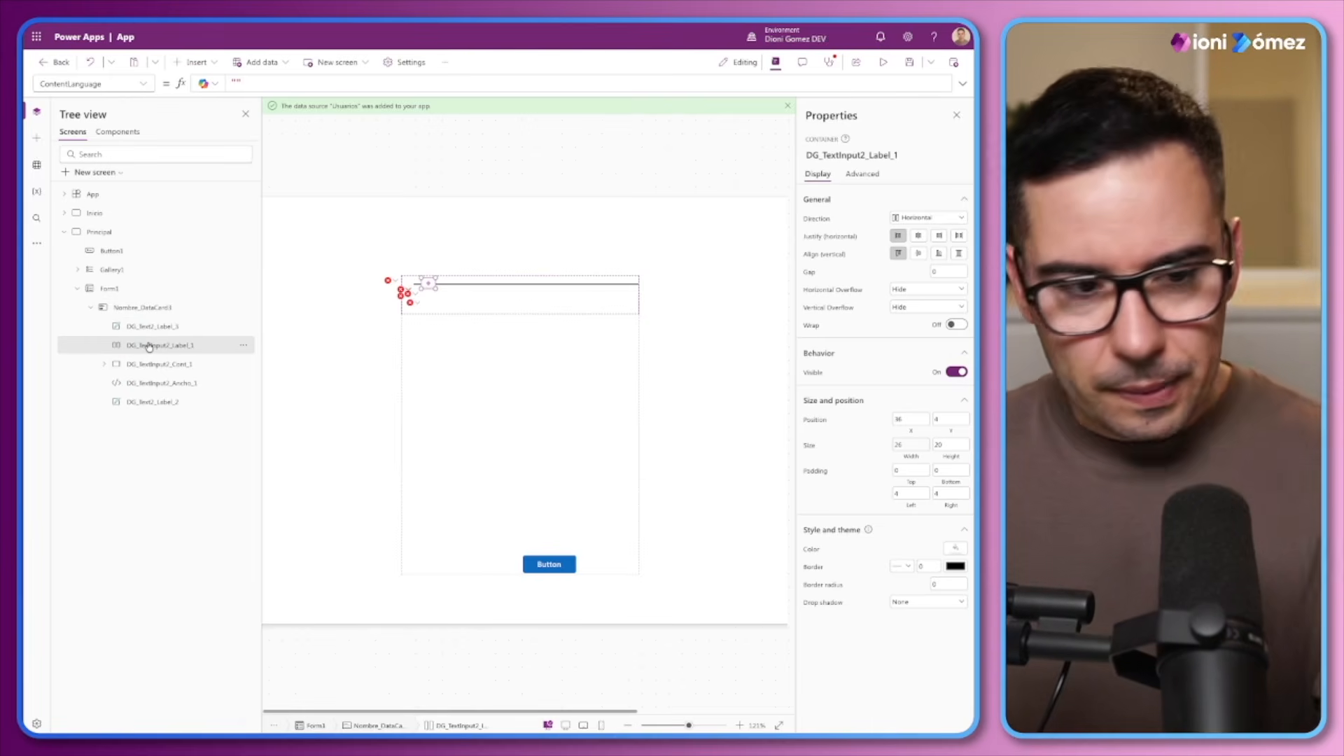
key("Delete")
Delete DG_TextInput_Check_1 and DG_TextInput_Reset_1 from the DG_TextInput2_Cont_1 container
left_click(157, 327)
left_click(104, 346)
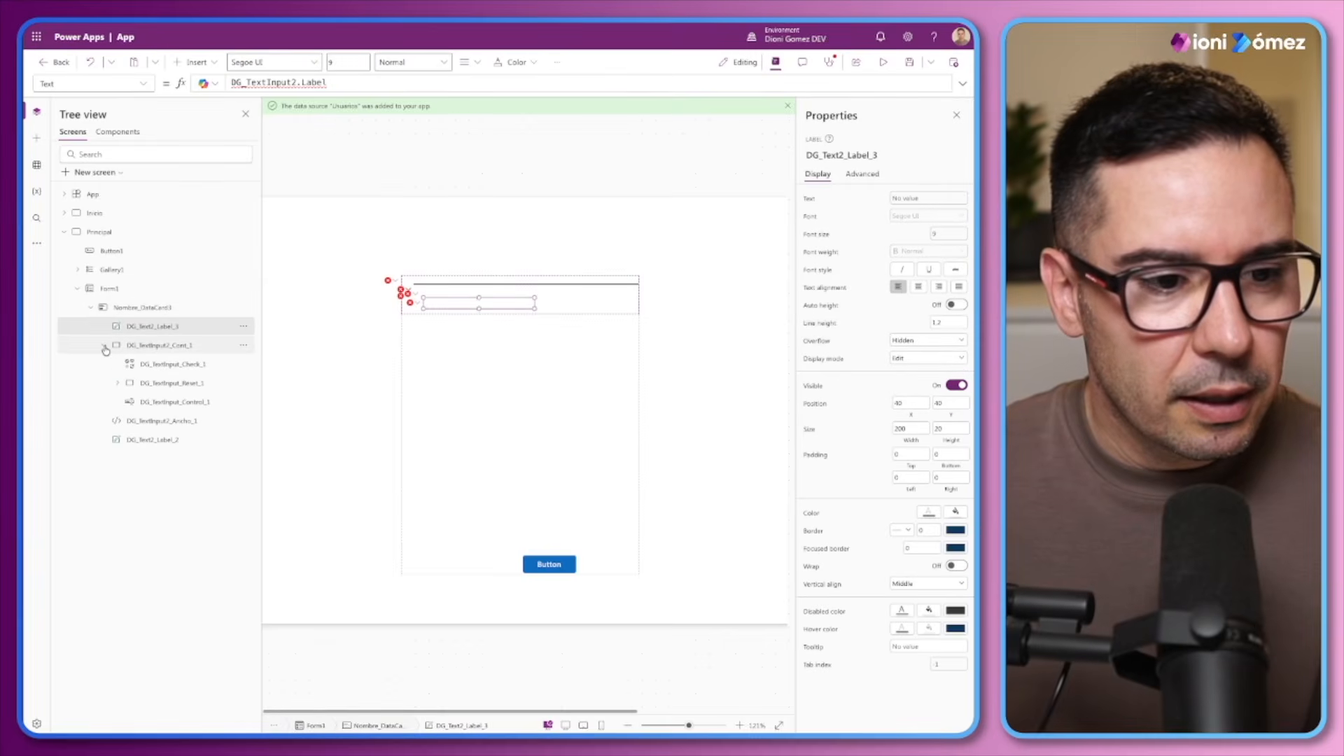
left_click(155, 365)
key("Delete")
left_click(155, 365)
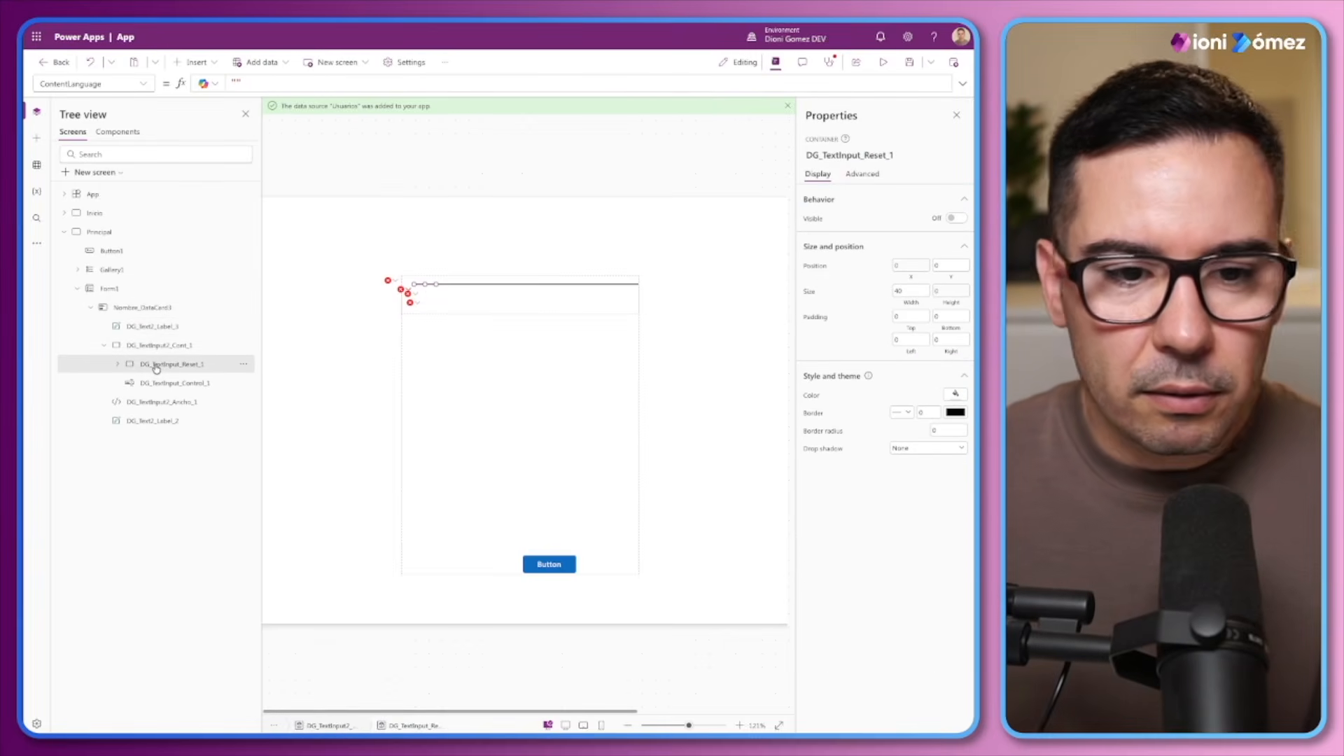
key("Delete")
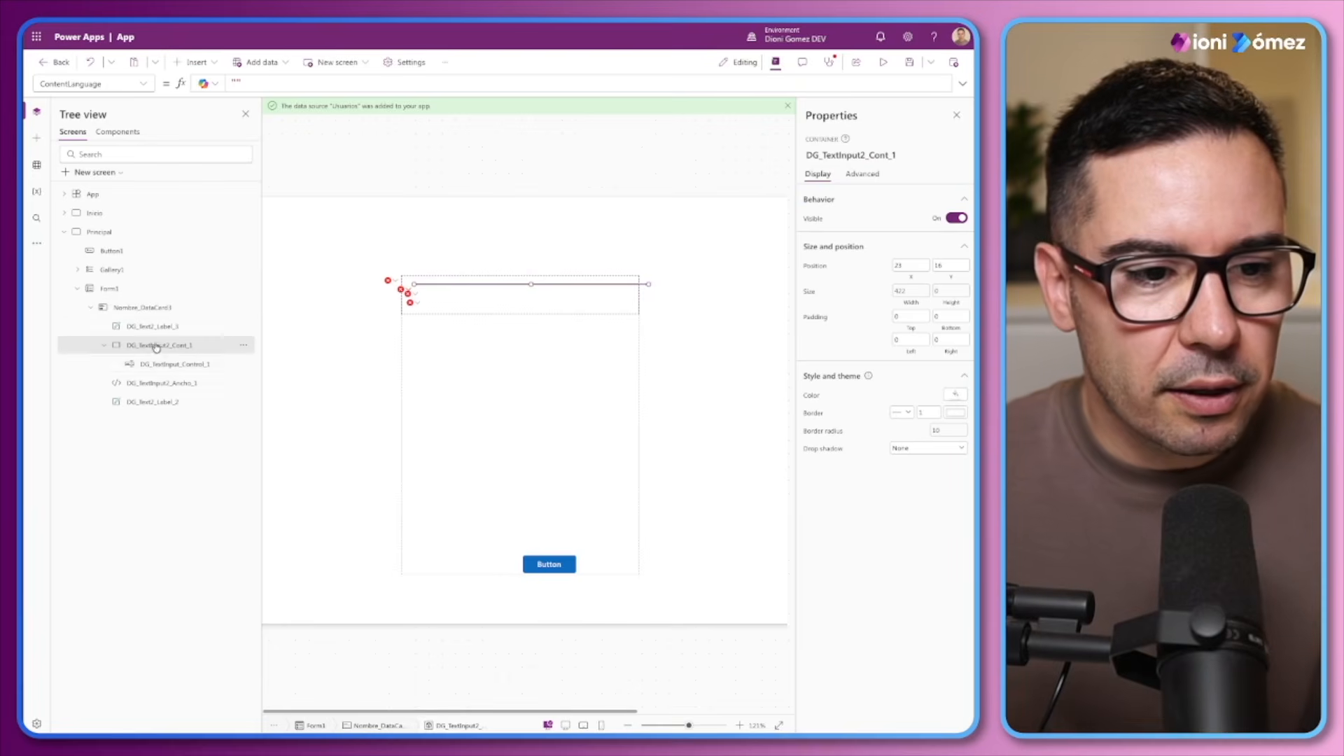
left_click(168, 369)
left_click(159, 384)
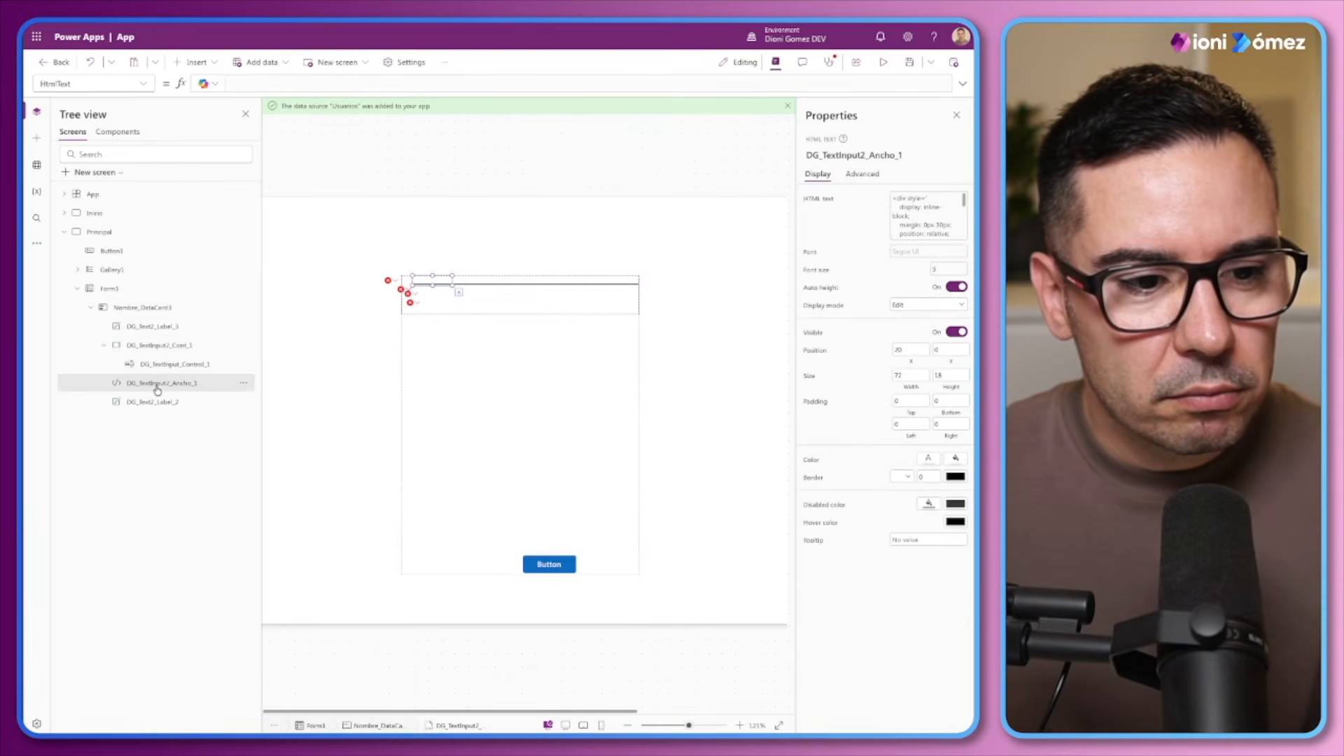
left_click(143, 403)
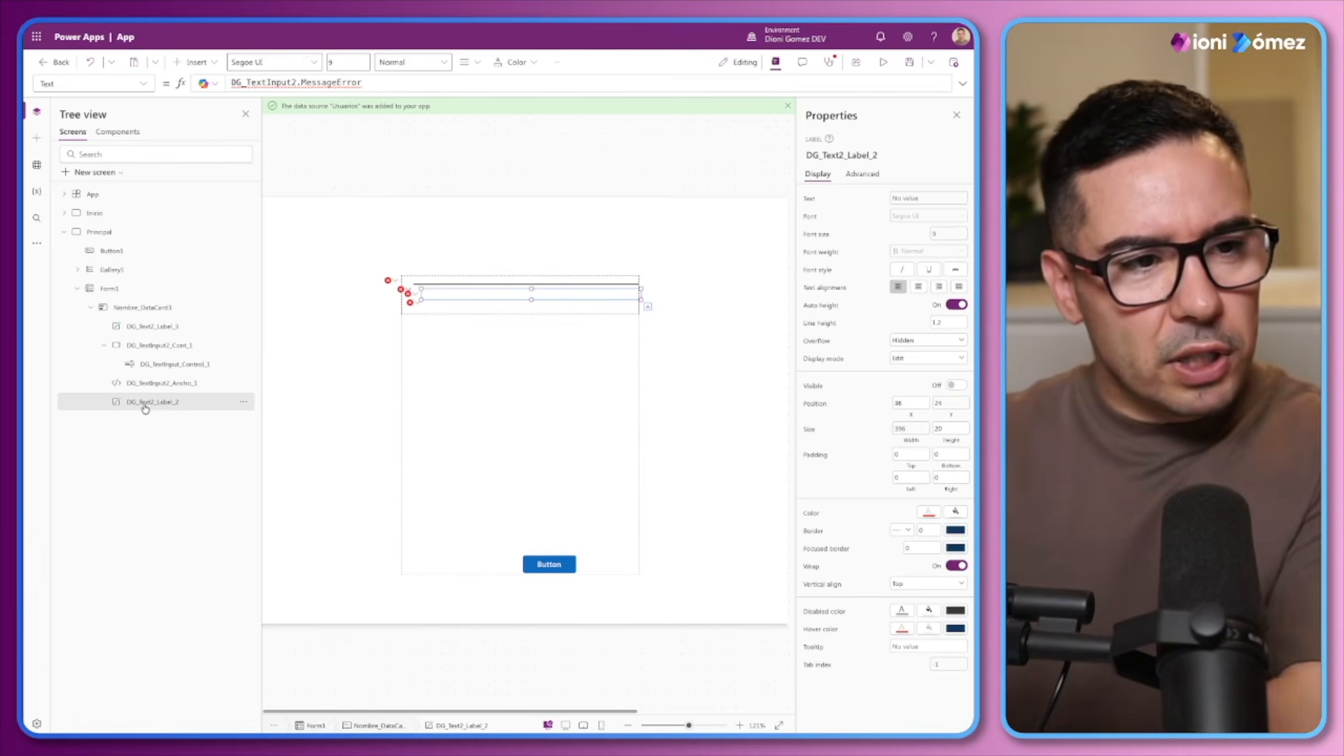
Rename the Nombre_DataCard3 card as DG_Card_Nombre and copy that name for reuse
double_click(130, 310)
type("DG")
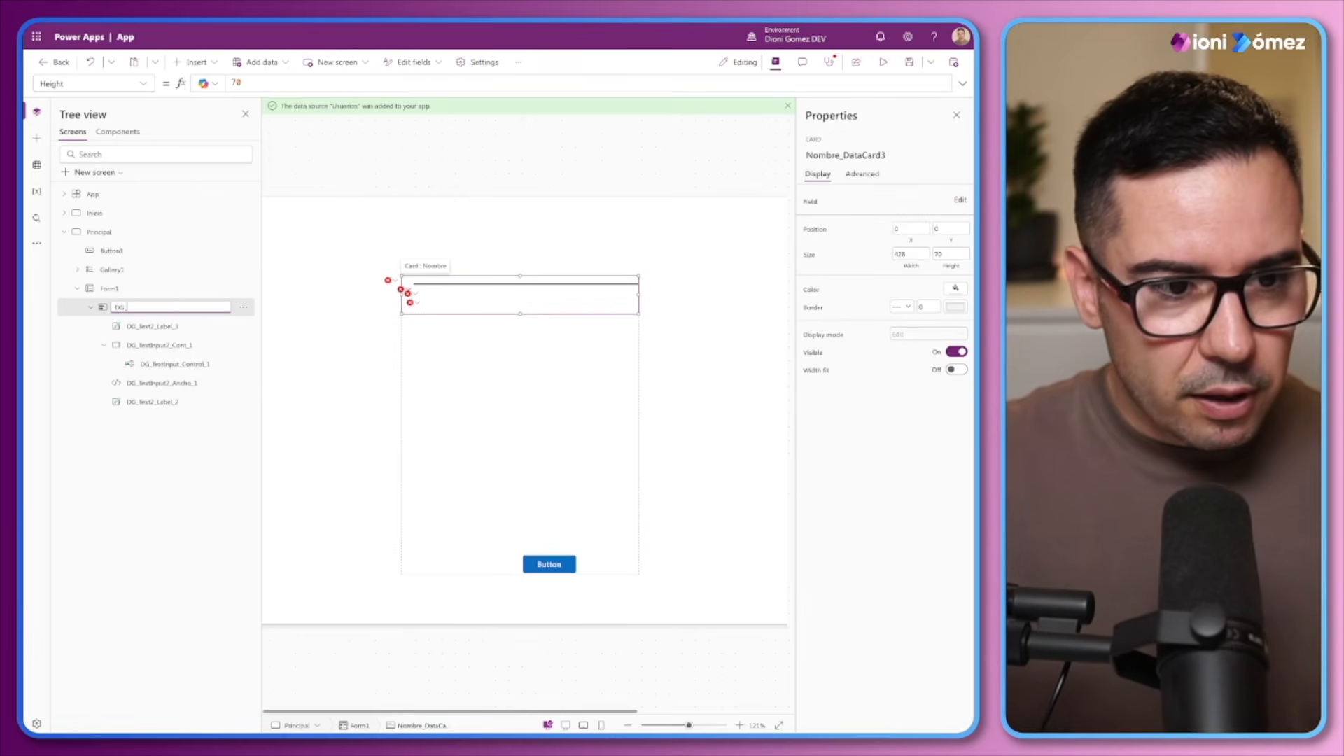
type("_Card")
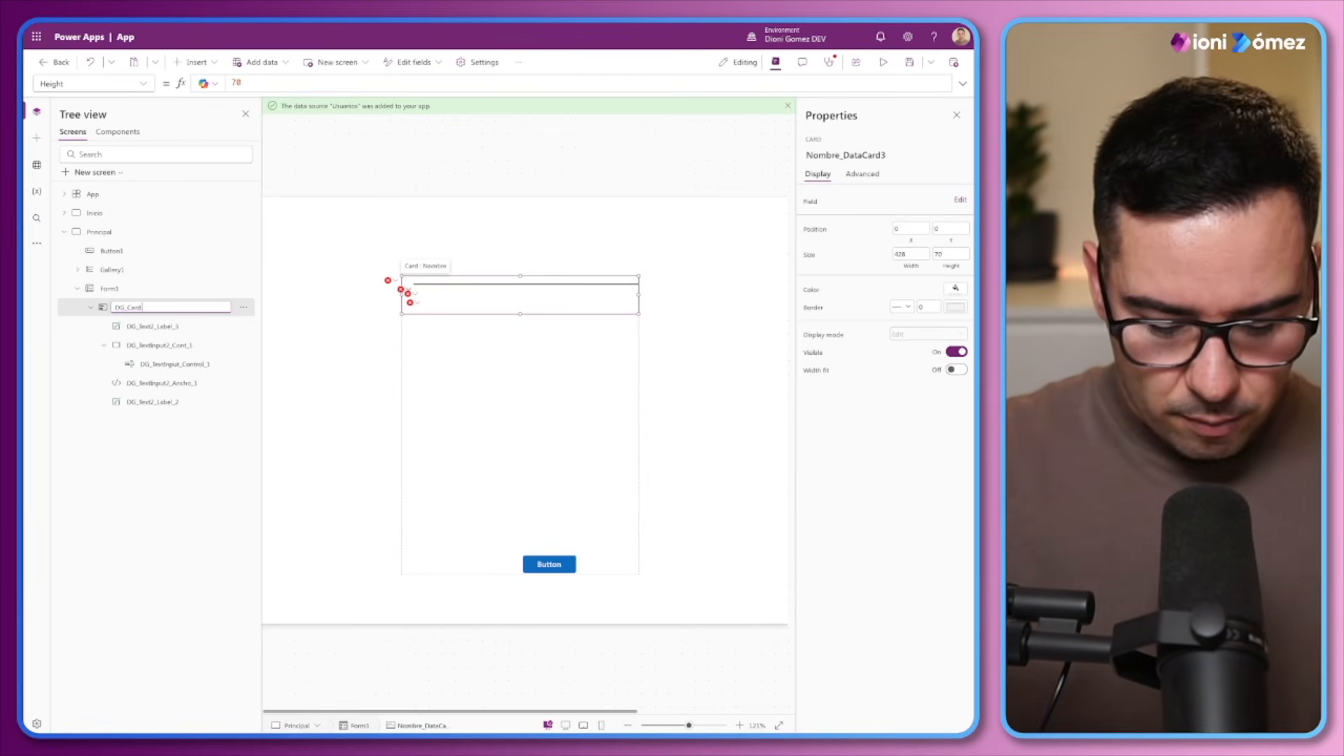
type("_Nombre")
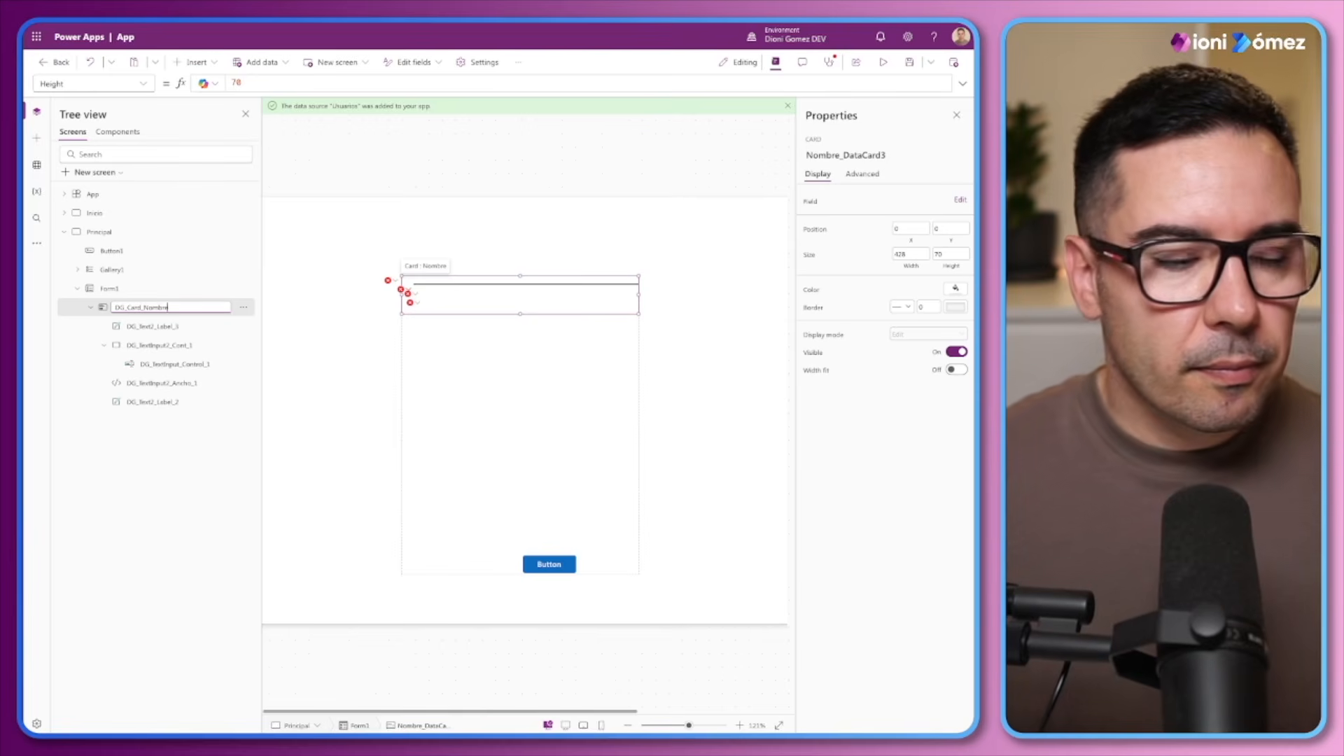
double_click(153, 308)
key("ctrl+c")
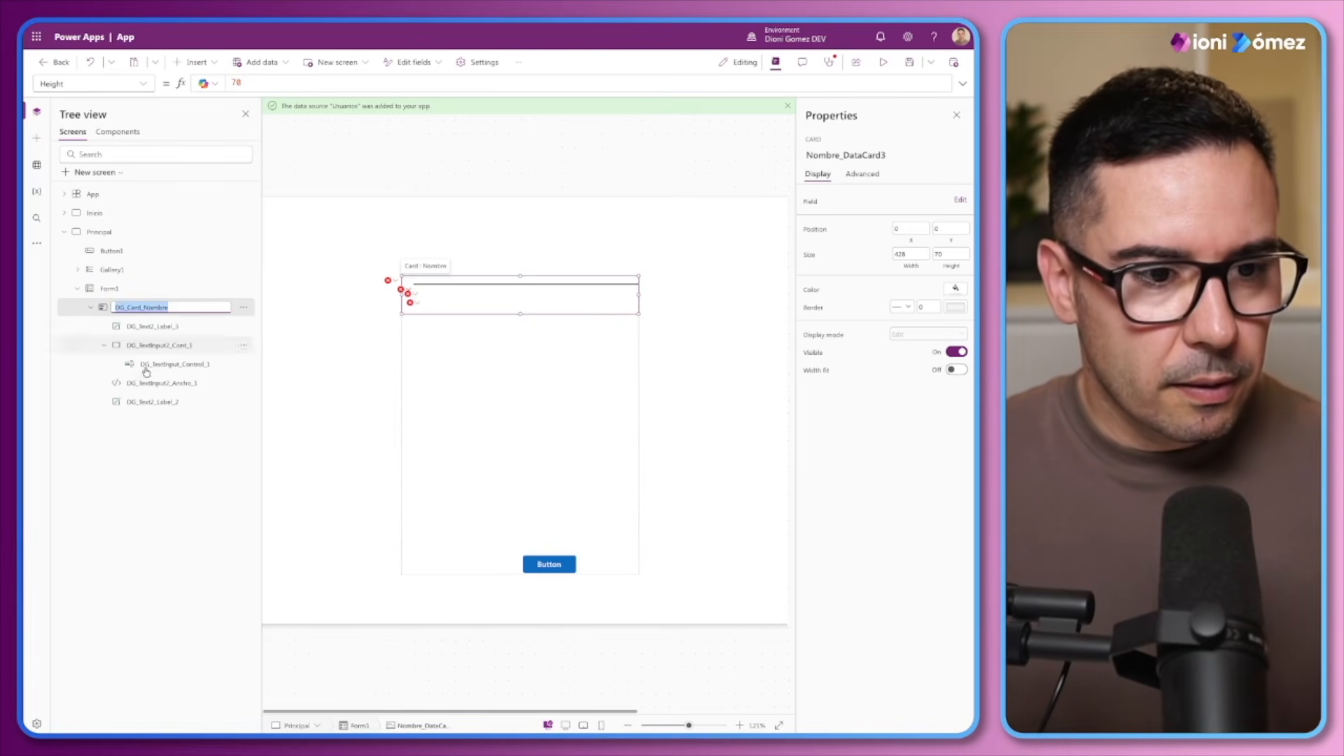
key("Return")
Rename the DG_Text2_Label_3 label as DG_Card_Nombre_Titulo and the DG_TextInput2_Cont_1 container as DG_Card_Nombre_Cont
double_click(155, 326)
key("ctrl+v")
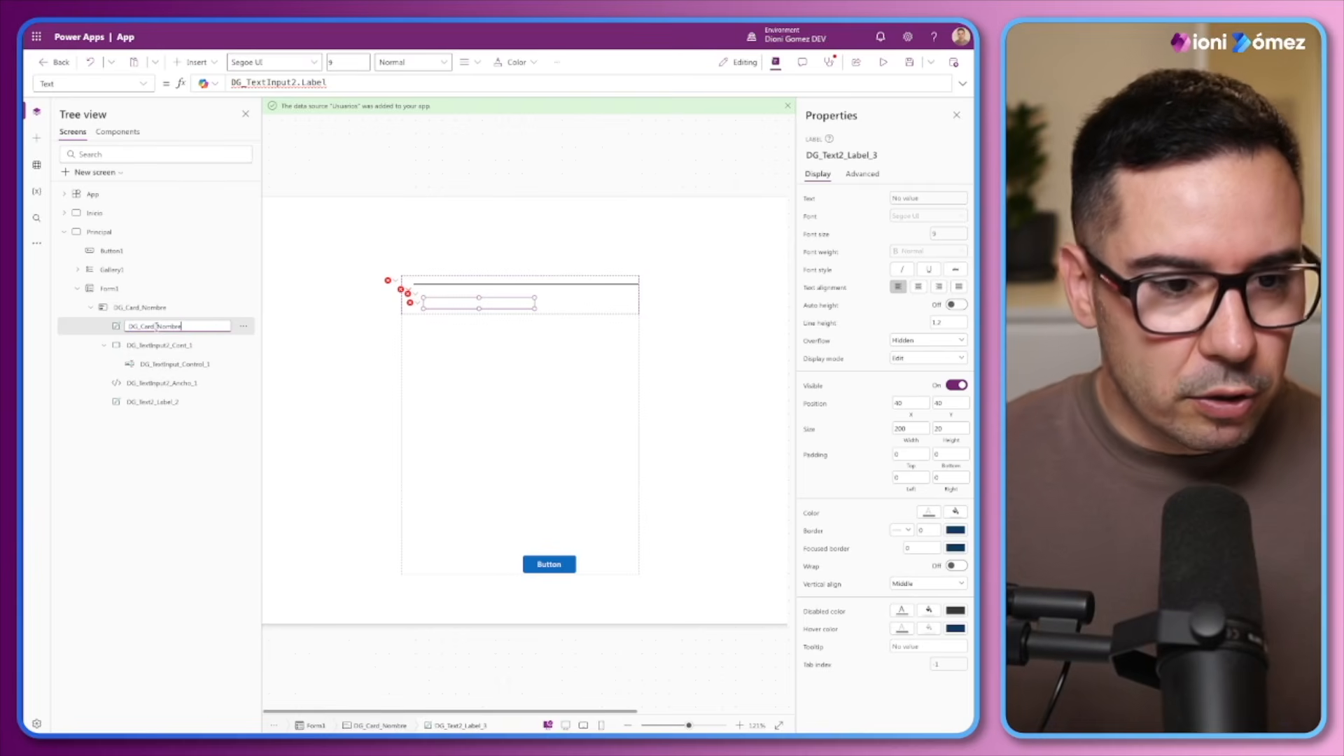
type("_Titulo")
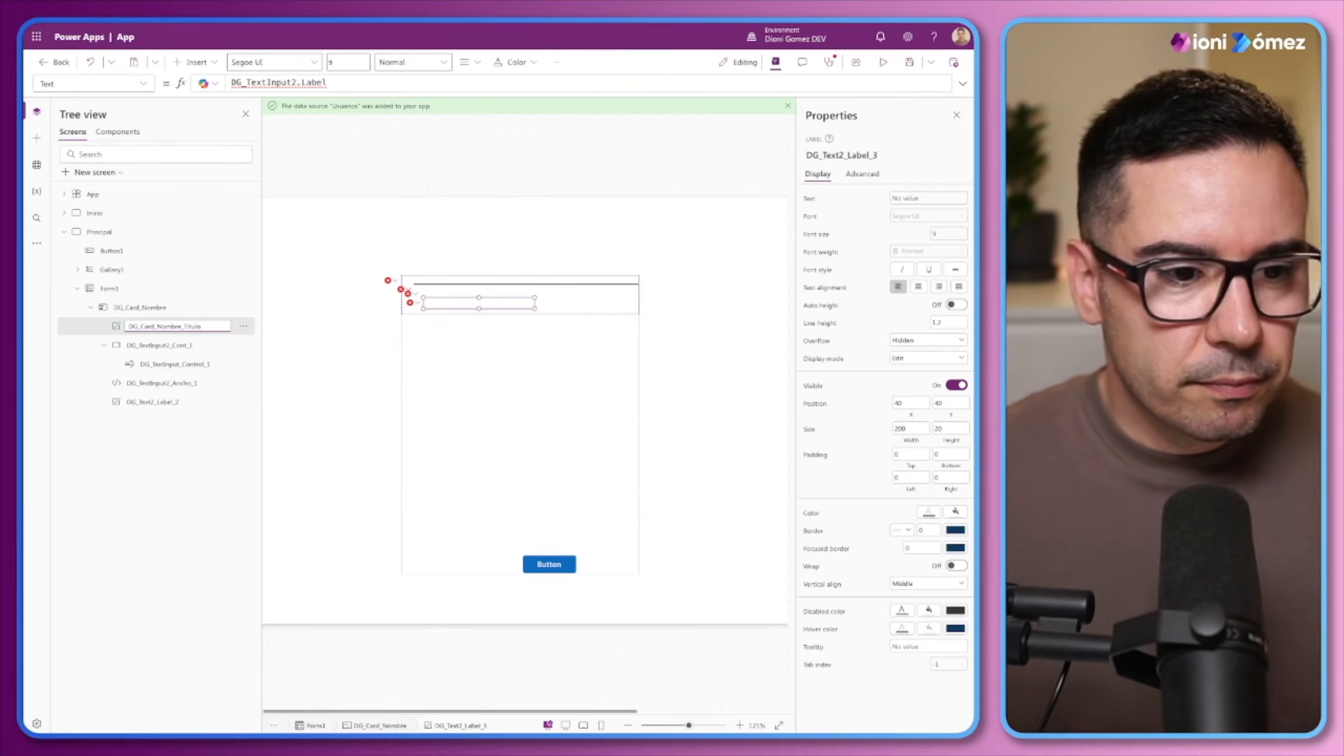
double_click(175, 345)
key("ctrl+v")
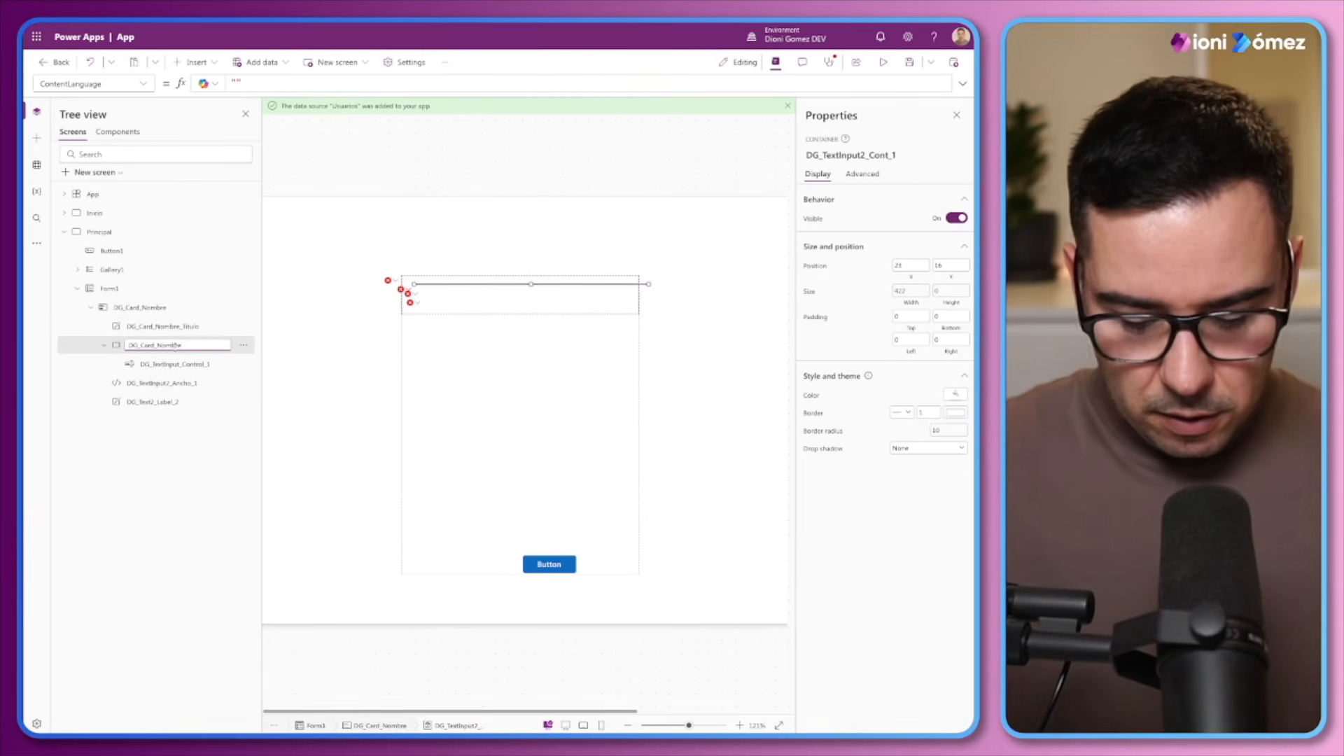
type("_Cont")
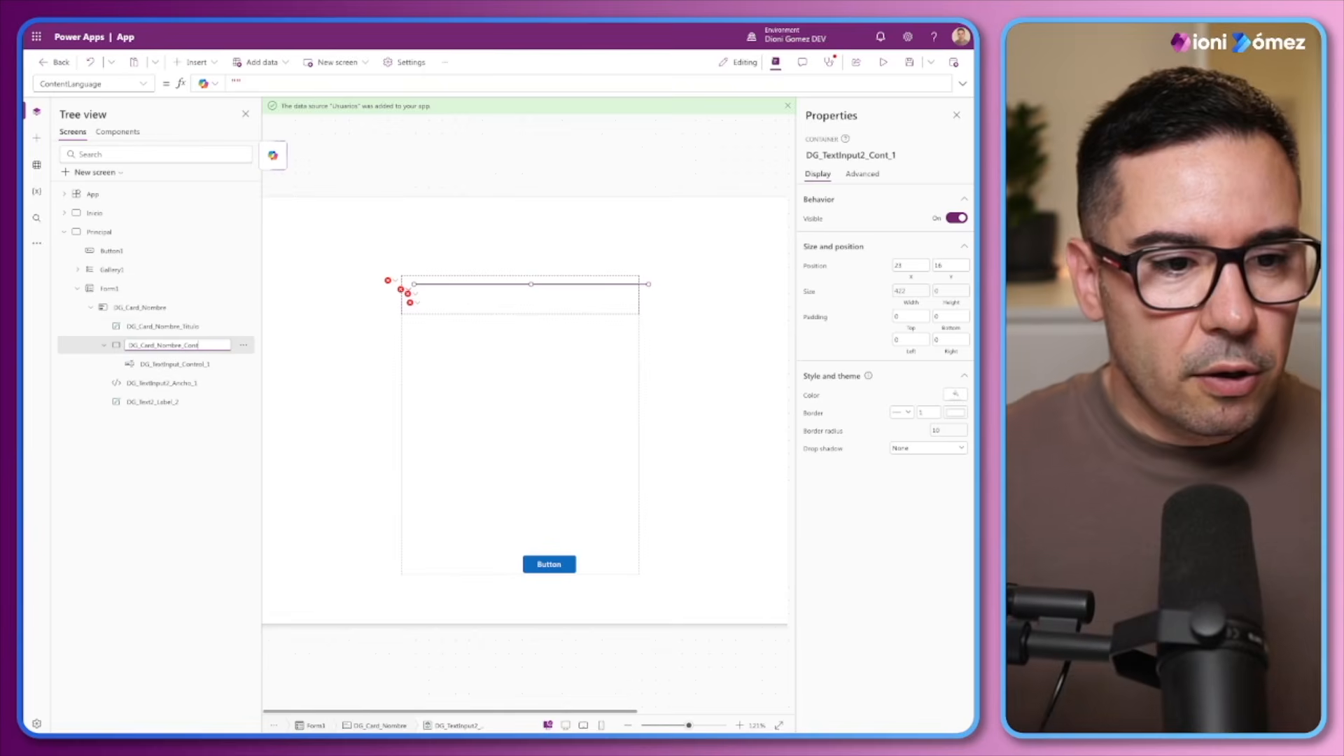
Rename the card's text input as DG_Card_Nombre_Control and its HTML text control as DG_Card_Nombre_Ancho
double_click(175, 364)
key("ctrl+v")
type("_Control")
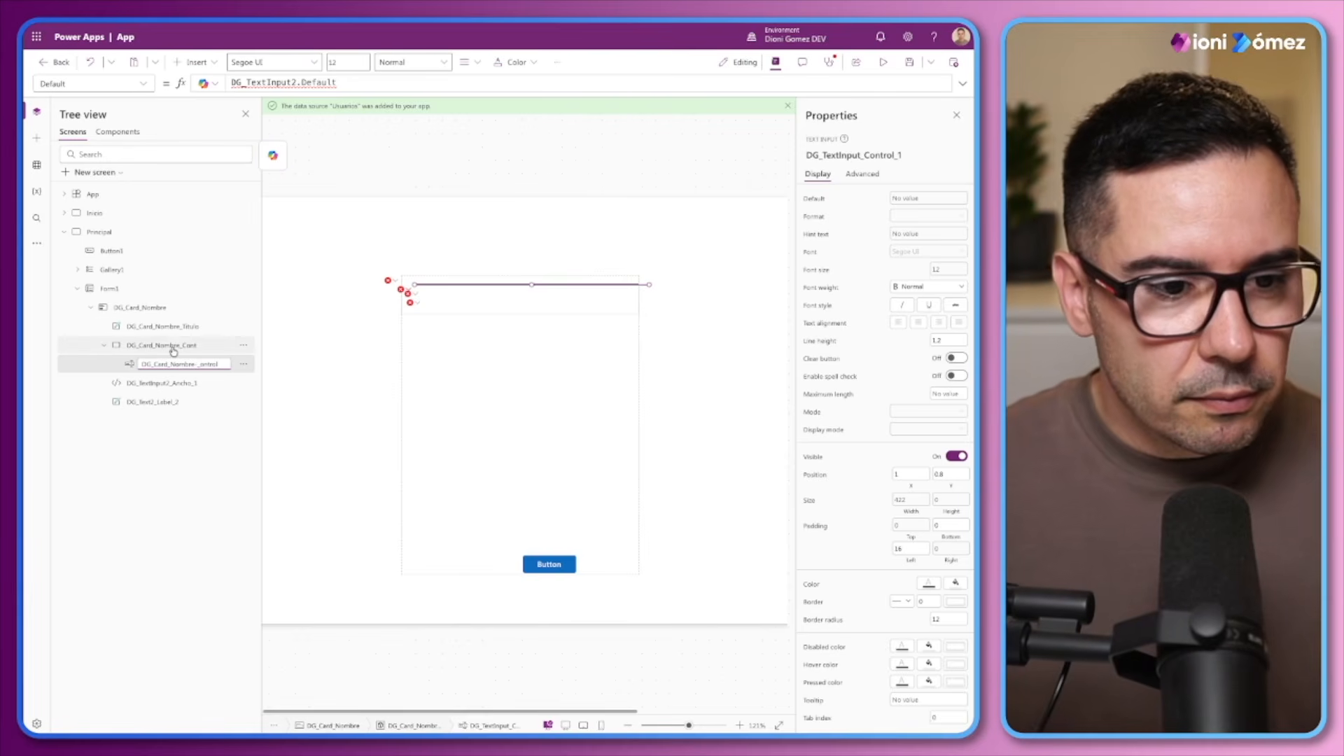
key("BackSpace")
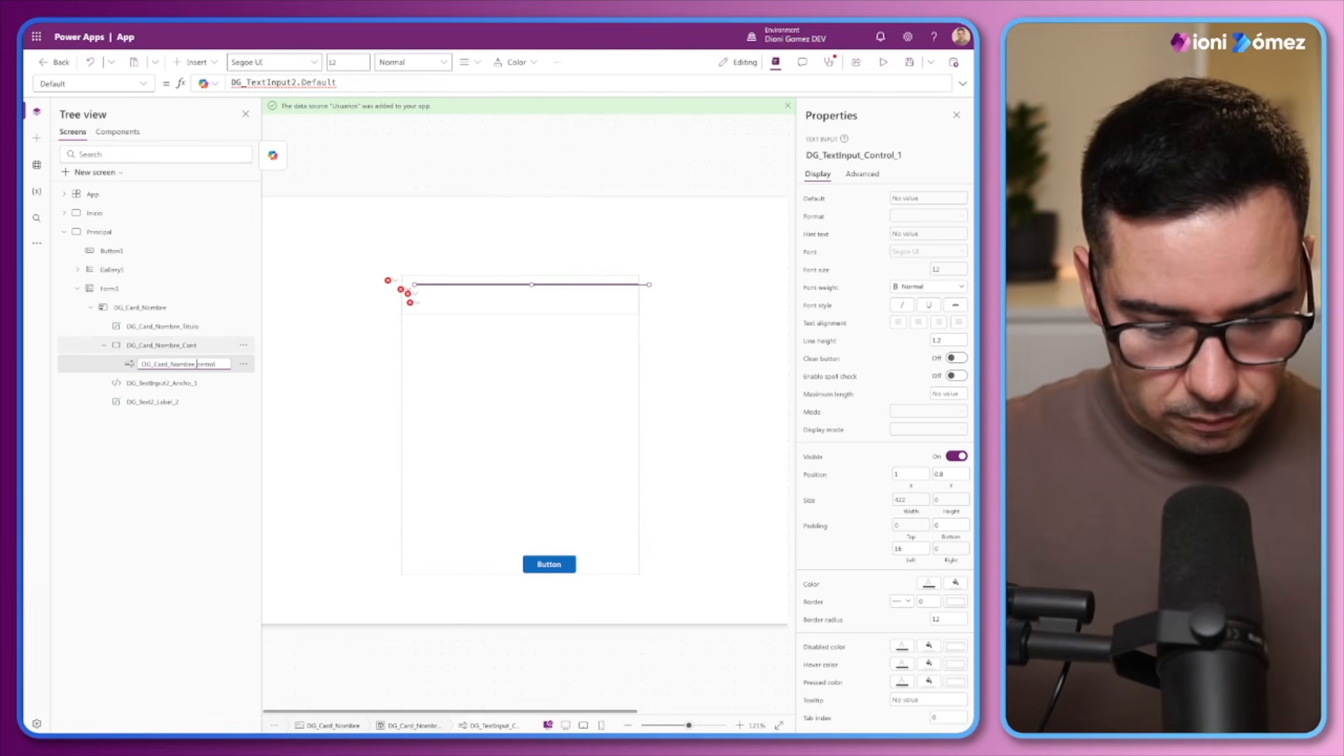
left_click(157, 383)
double_click(157, 383)
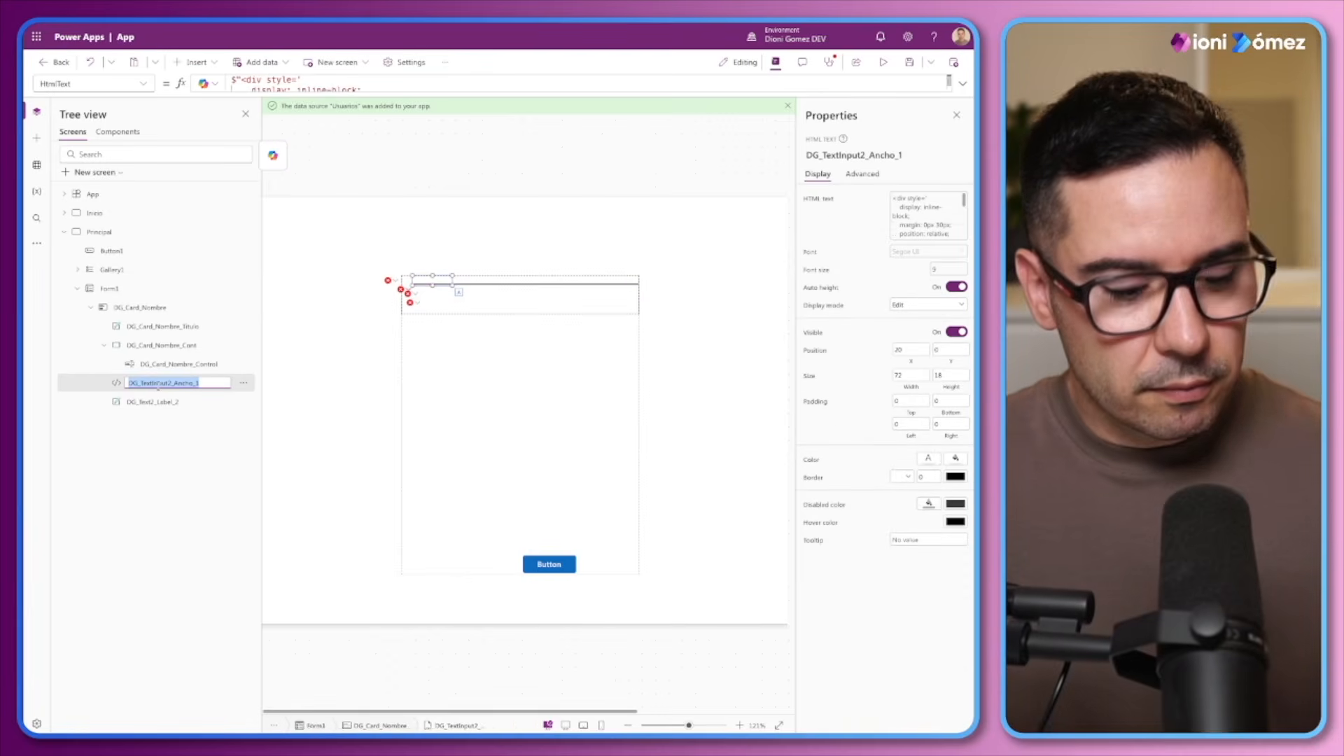
key("ctrl+v")
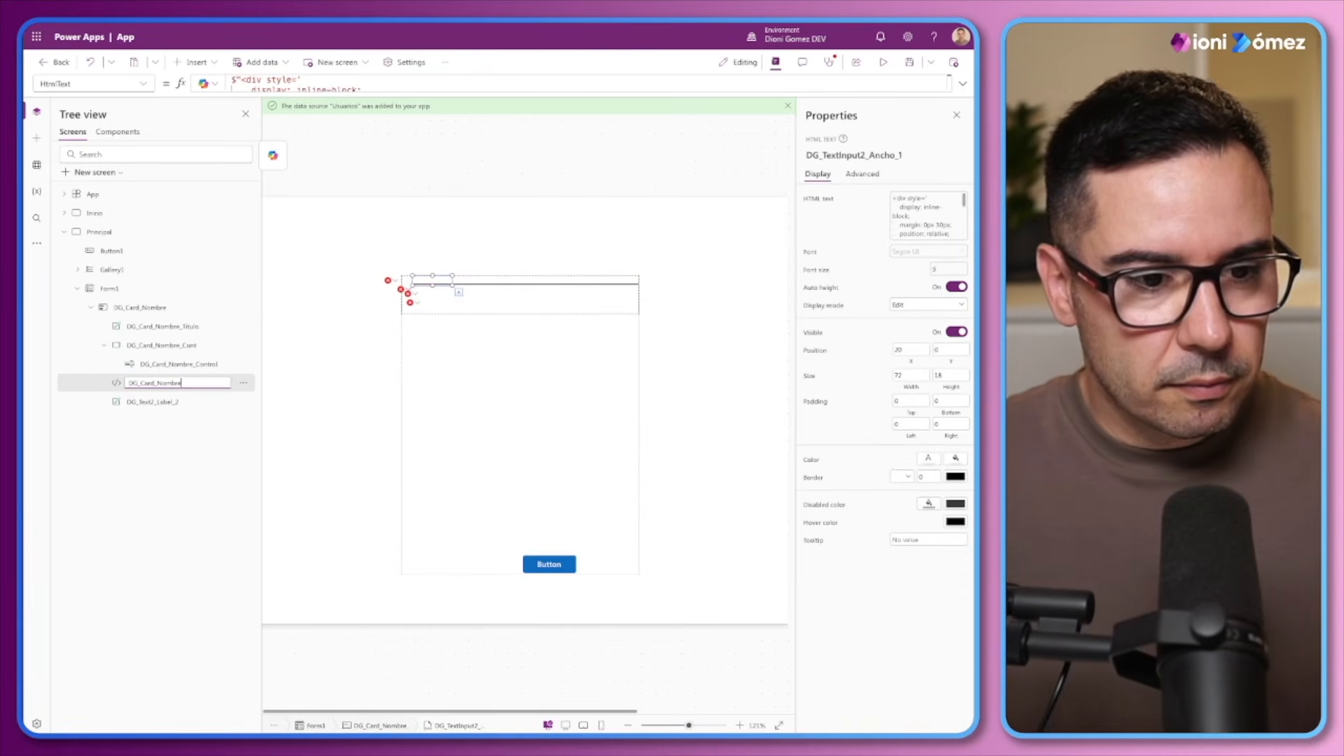
type("_Ancho")
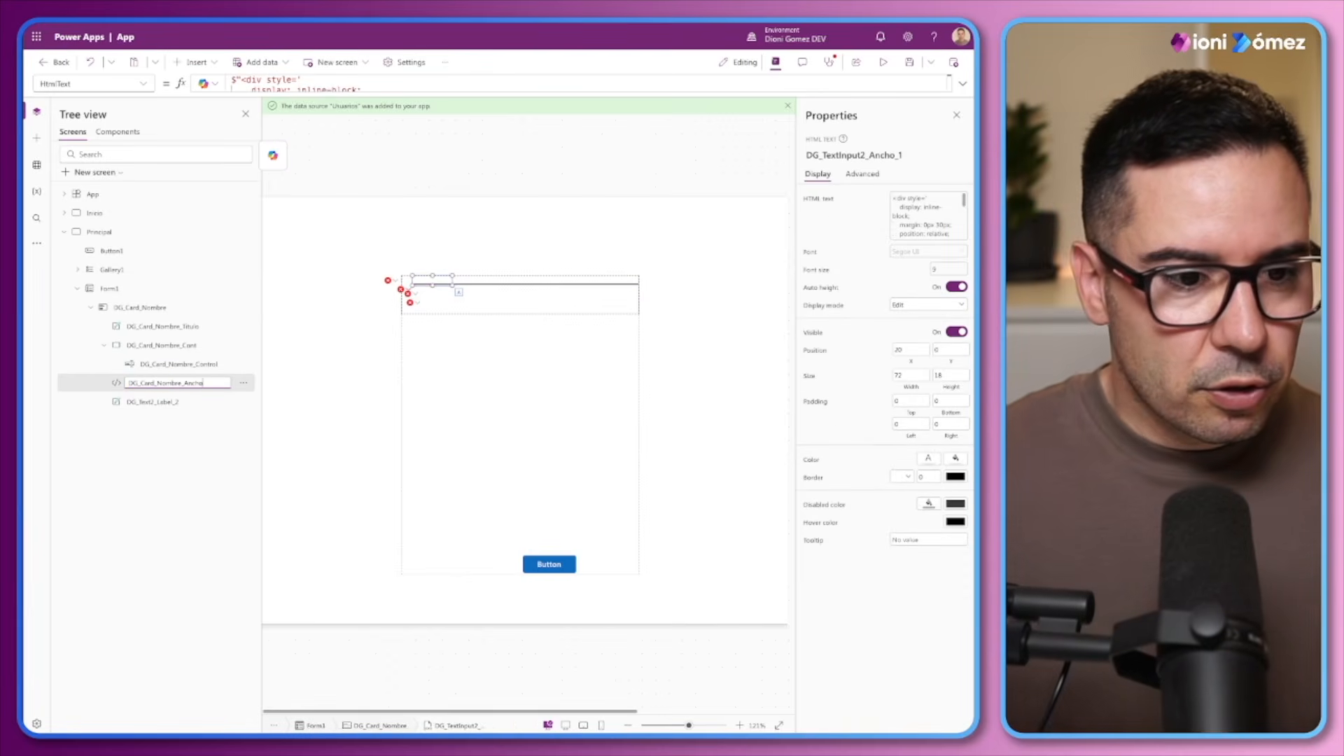
Rename the DG_Text2_Label_2 label as DG_Card_Nombre_Error
left_click(158, 401)
double_click(158, 401)
key("ctrl+v")
type("_")
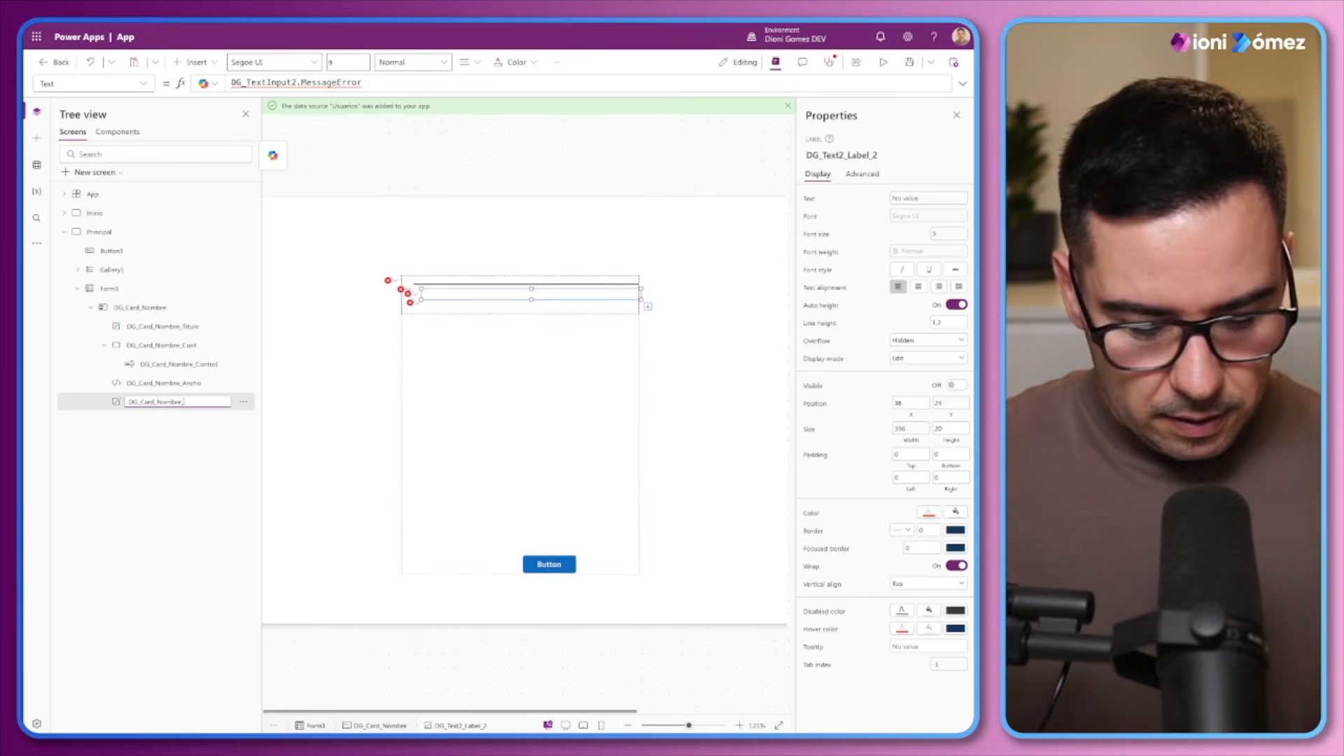
type("Error")
key("Return")
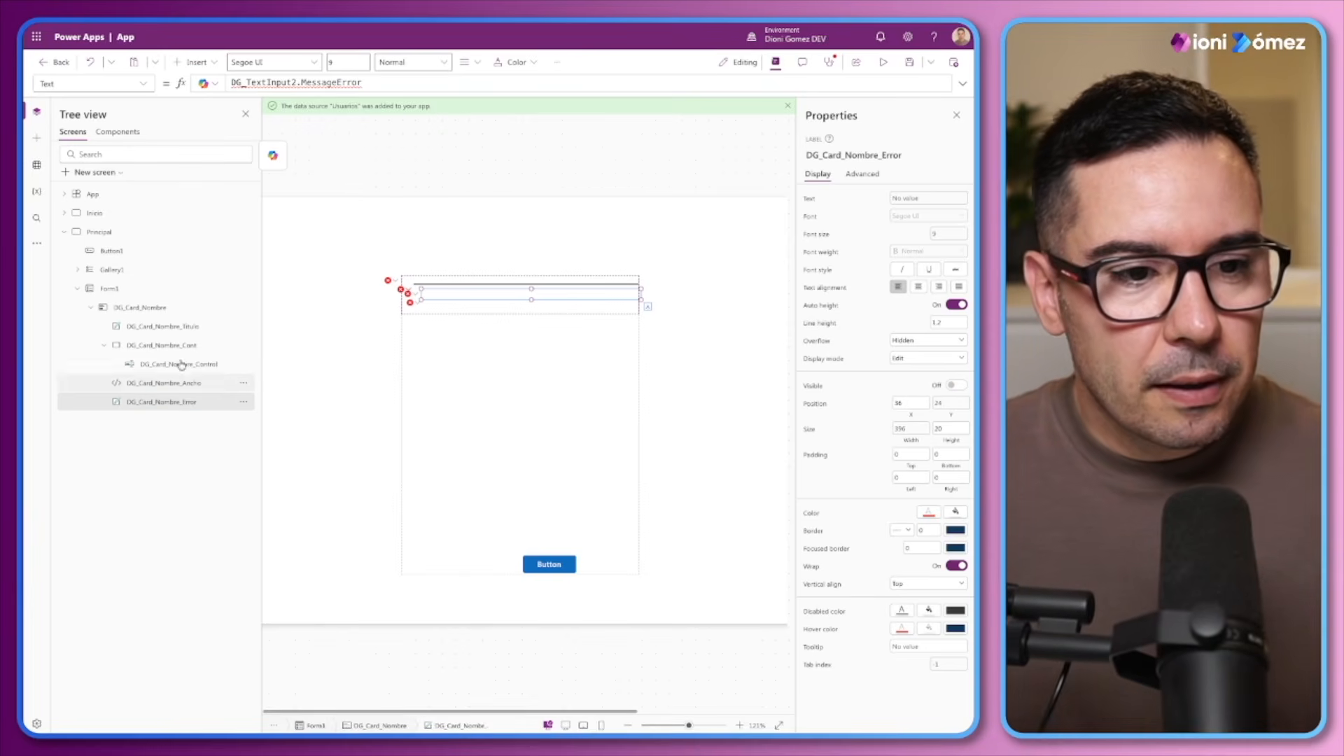
Duplicate the DG_Card_Nombre_Titulo label as DG_Card_Nombre_Rq and place the original above the copy in the control order
left_click(175, 329)
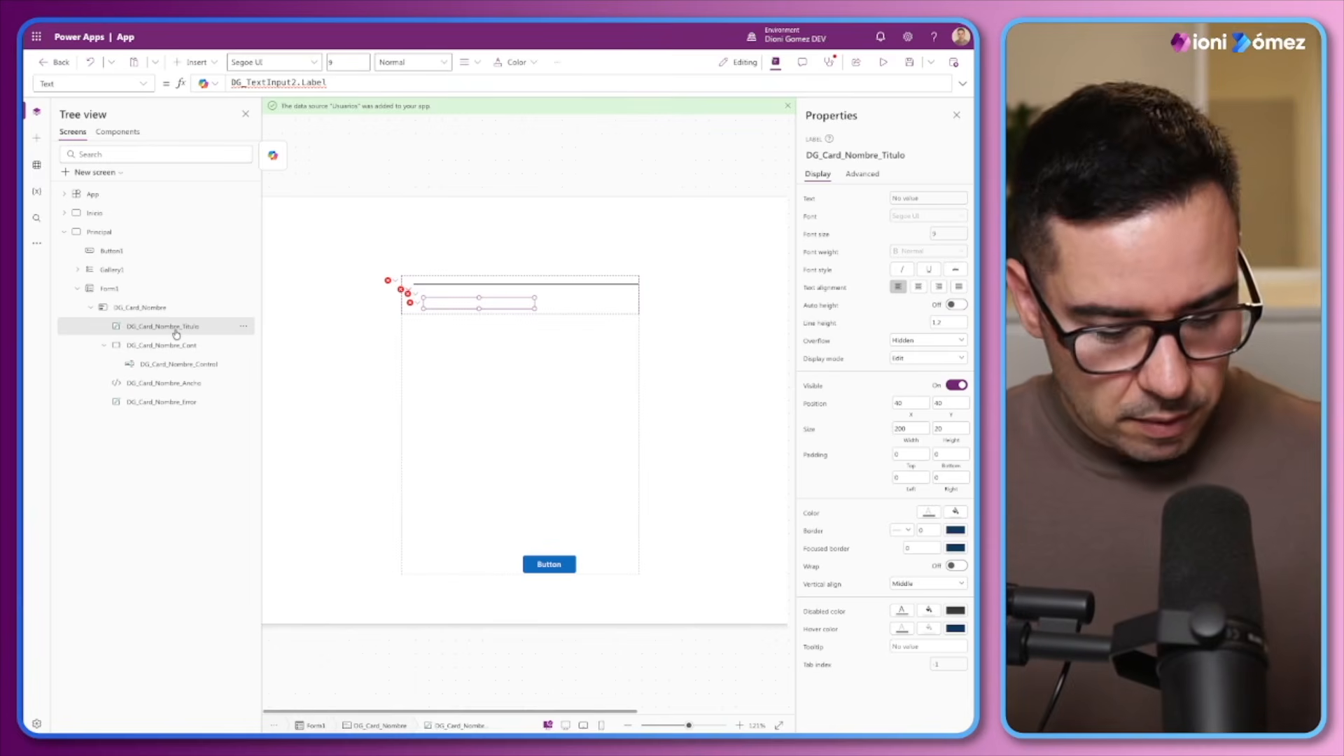
key("ctrl+c")
key("ctrl+v")
double_click(177, 326)
left_click(219, 325)
key("BackSpace")
key("BackSpace")
key("BackSpace")
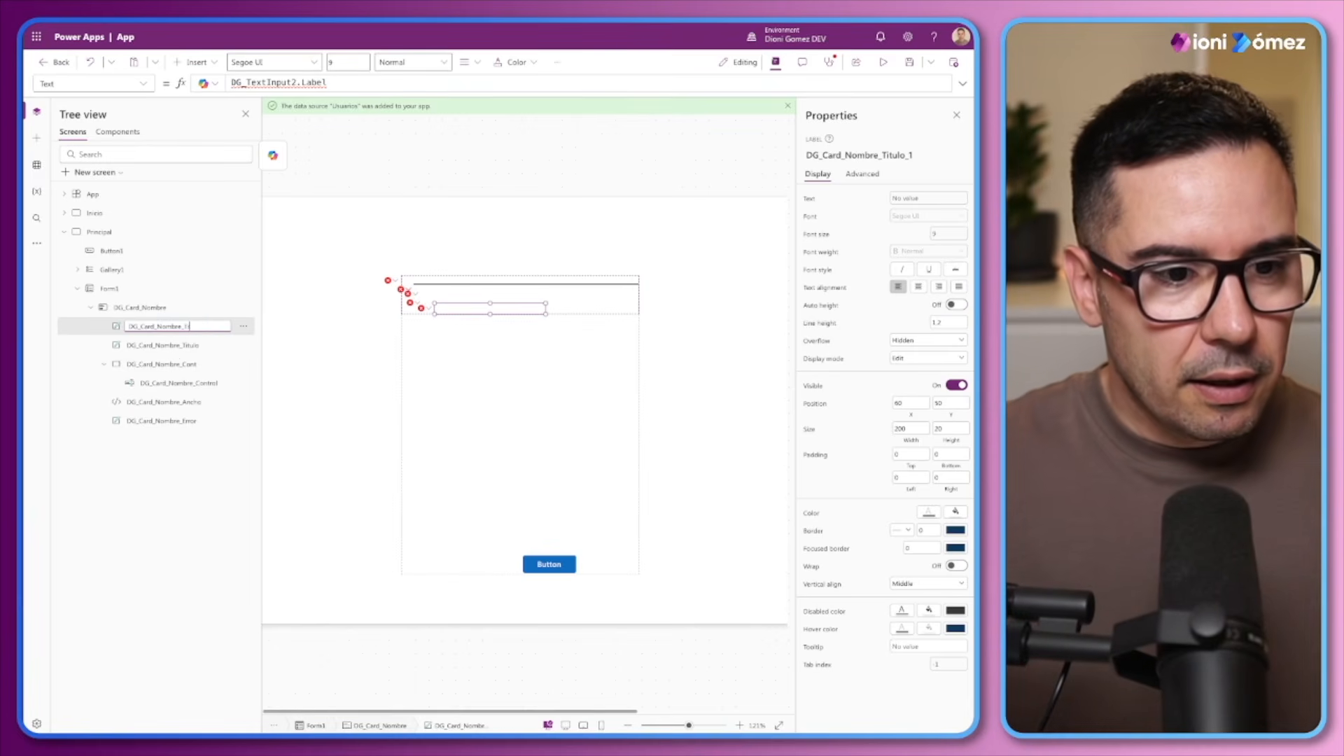
type("Rq")
key("Return")
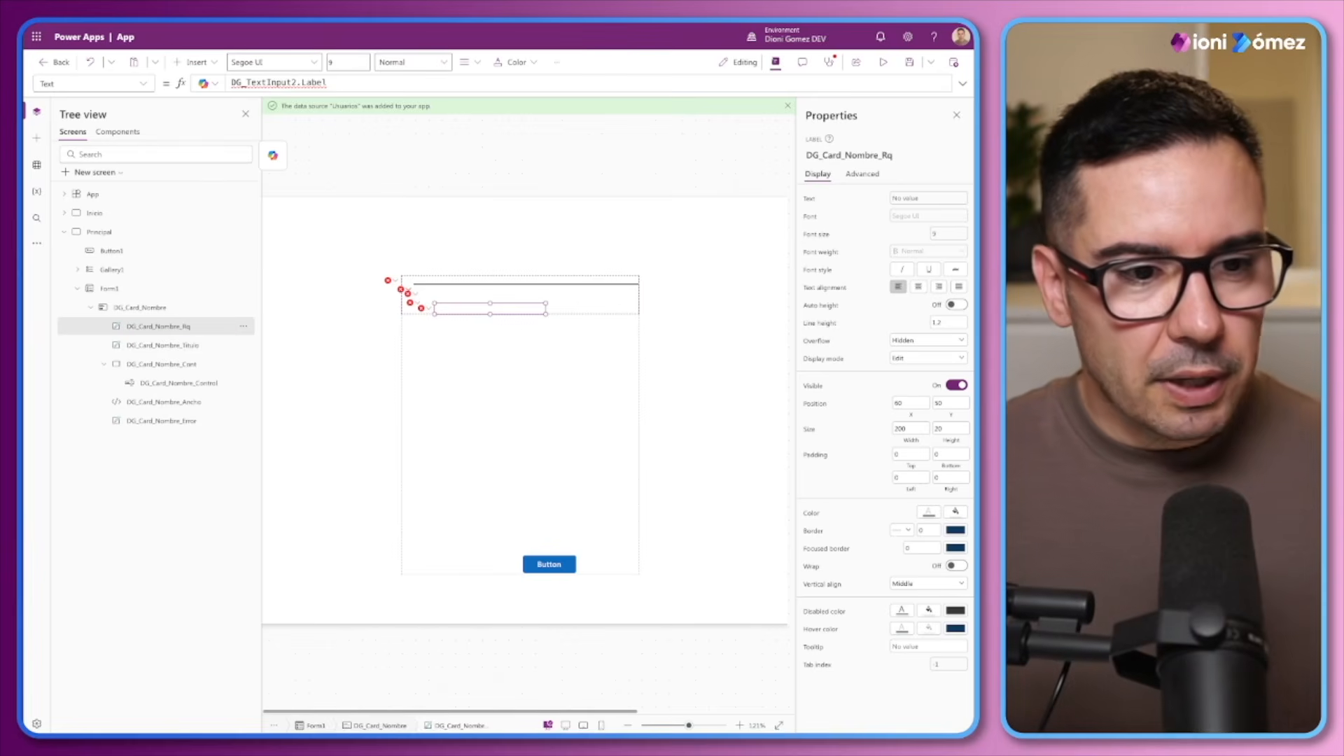
left_click_drag(157, 350, 161, 327)
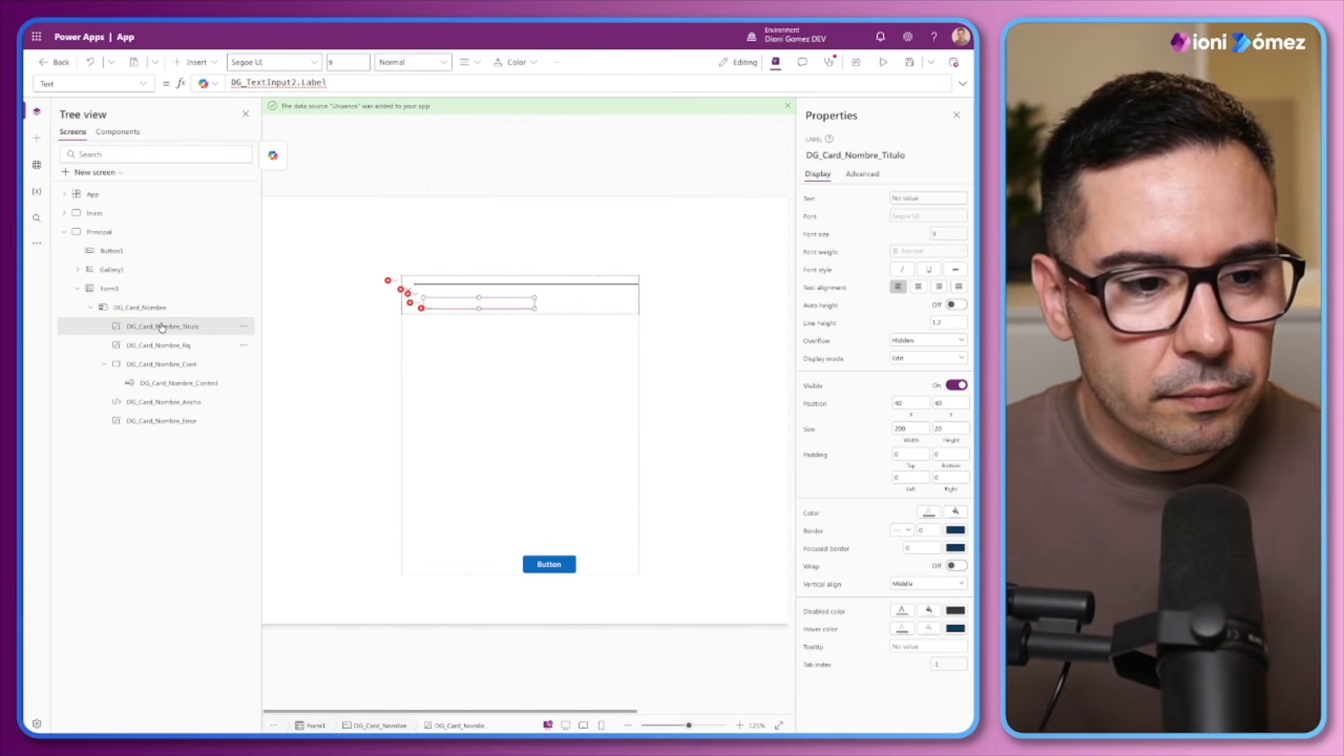
Set the DG_Card_Nombre_Cont container's X position to 16 and its width to Parent.Width-32
left_click(156, 365)
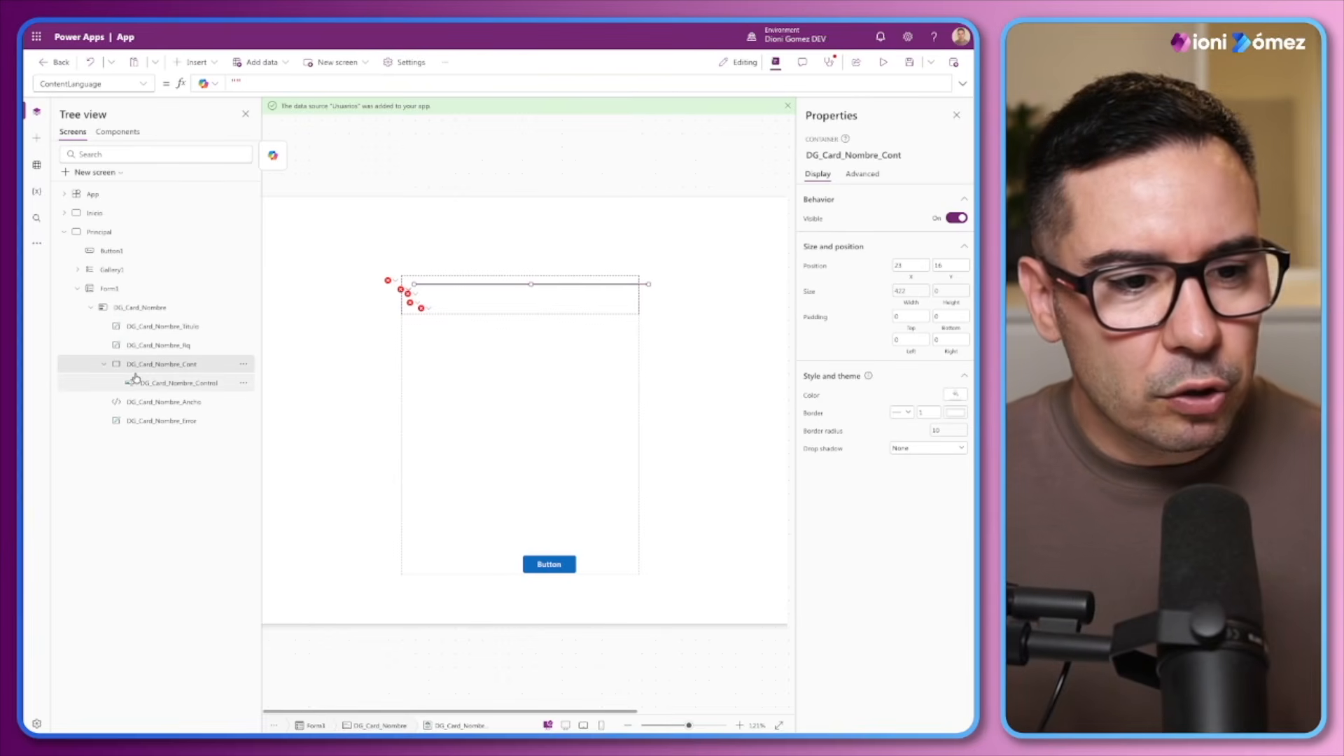
left_click(907, 265)
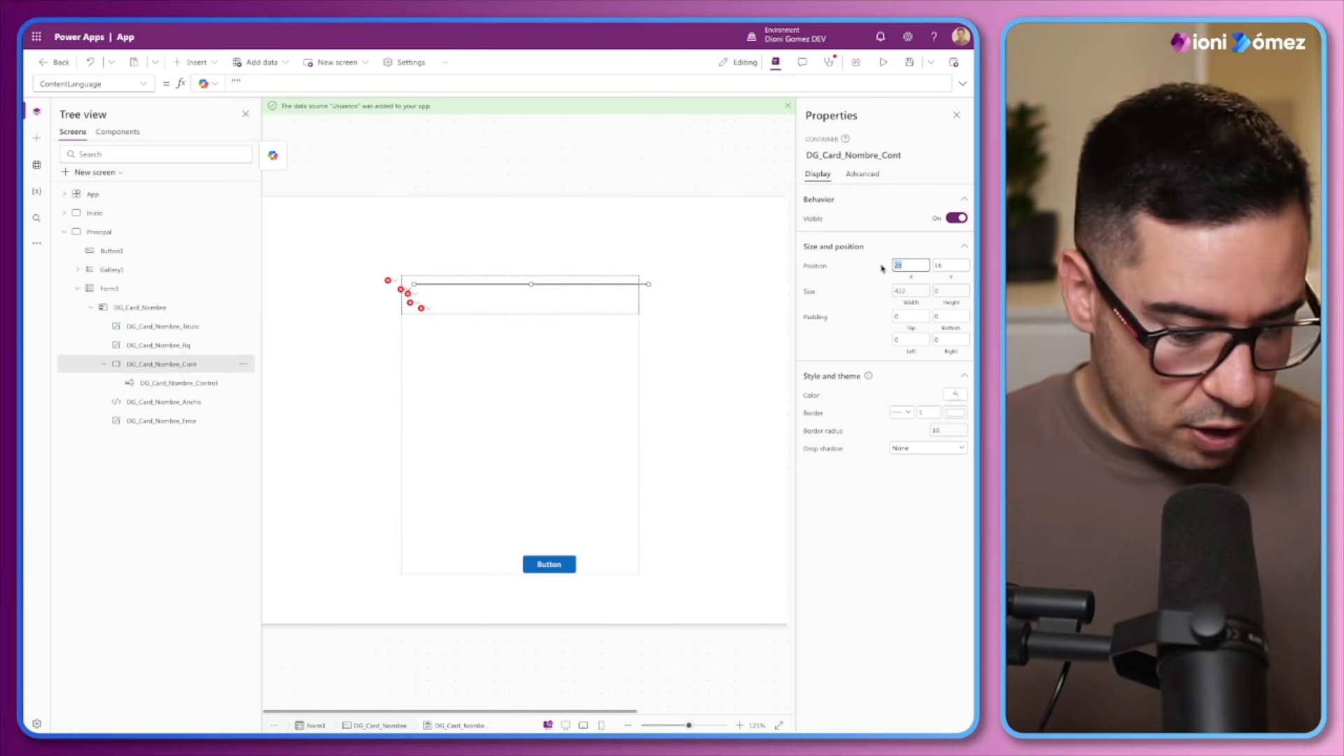
type("16")
left_click(866, 273)
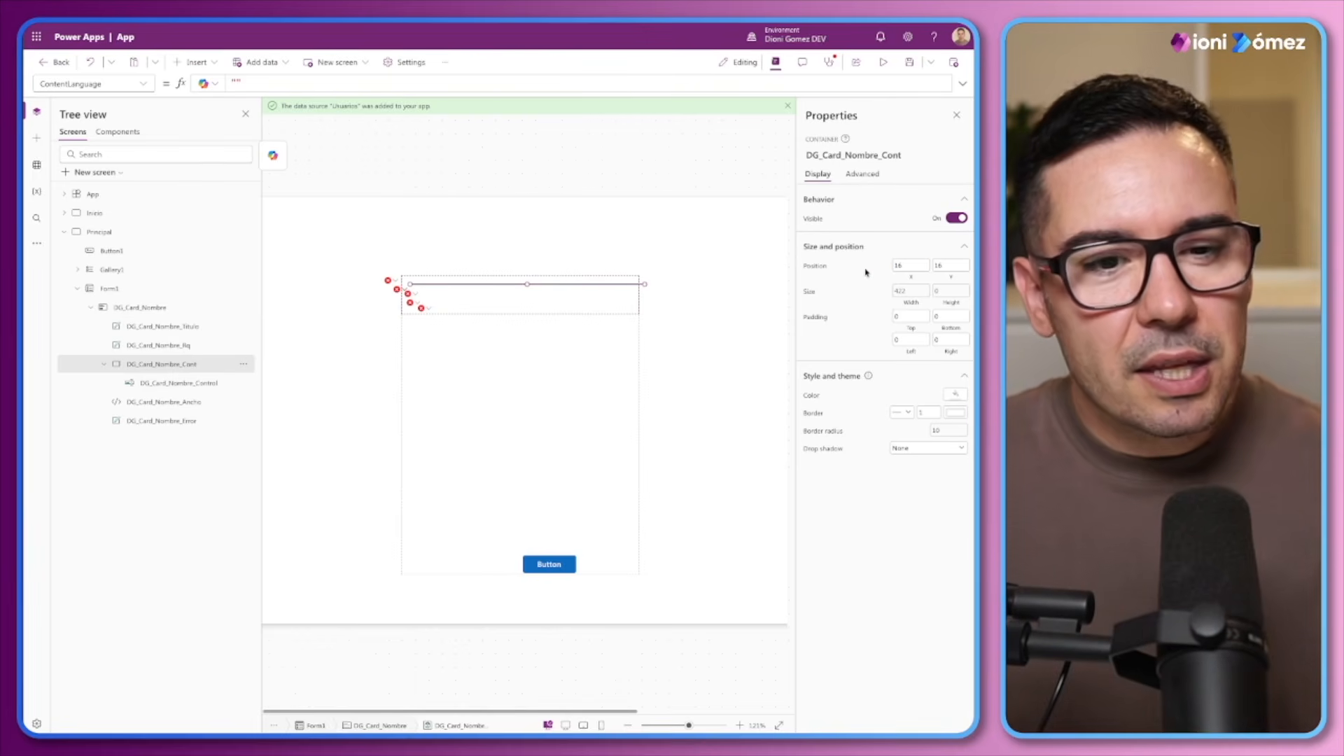
left_click(909, 291)
left_click(336, 90)
key("BackSpace")
type("32")
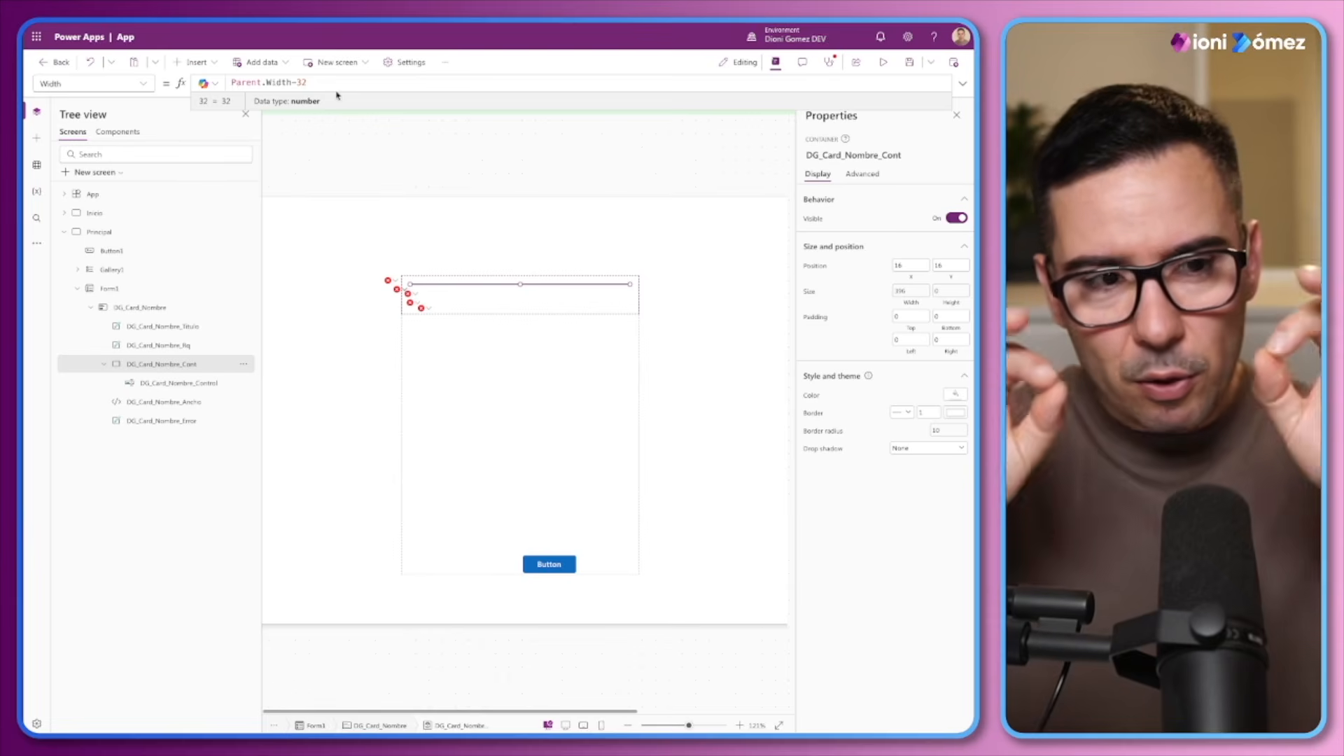
Replace the DG_Card_Nombre_Cont container's height formula with the fixed value 40
left_click(951, 291)
triple_click(432, 82)
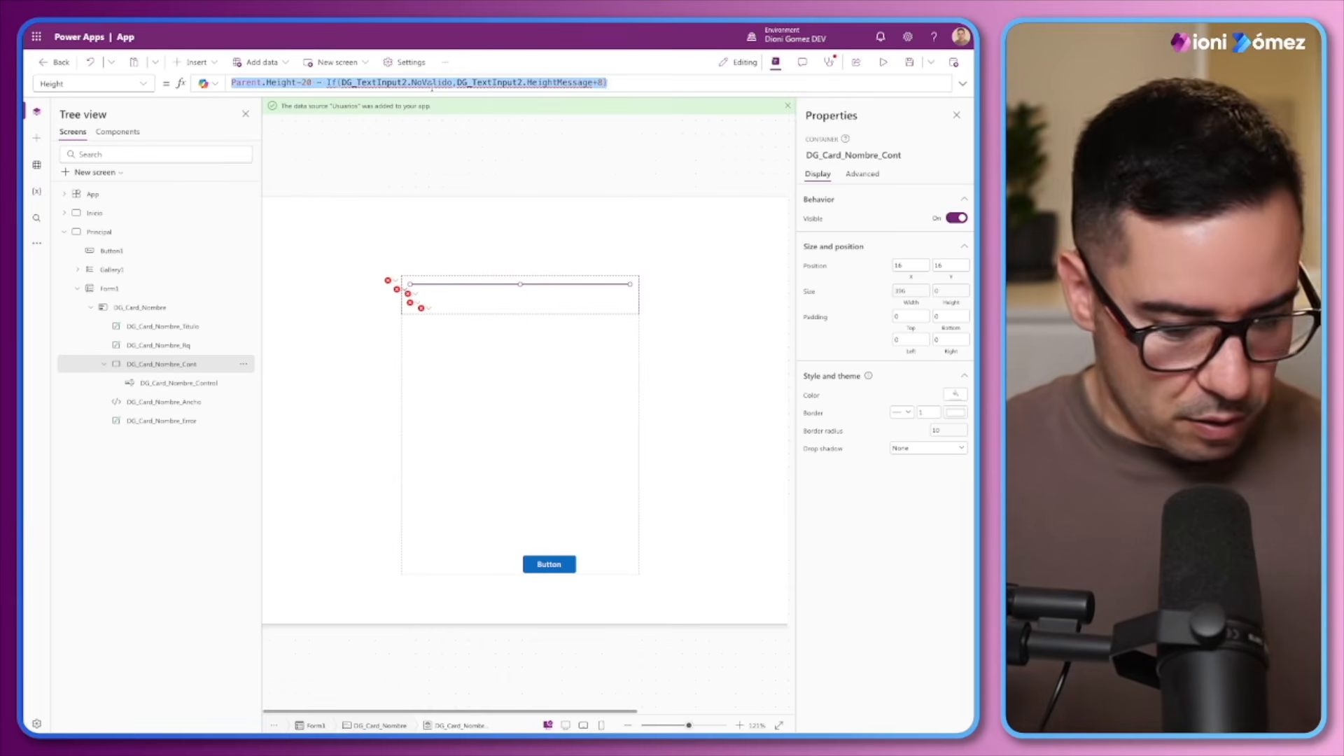
type("40")
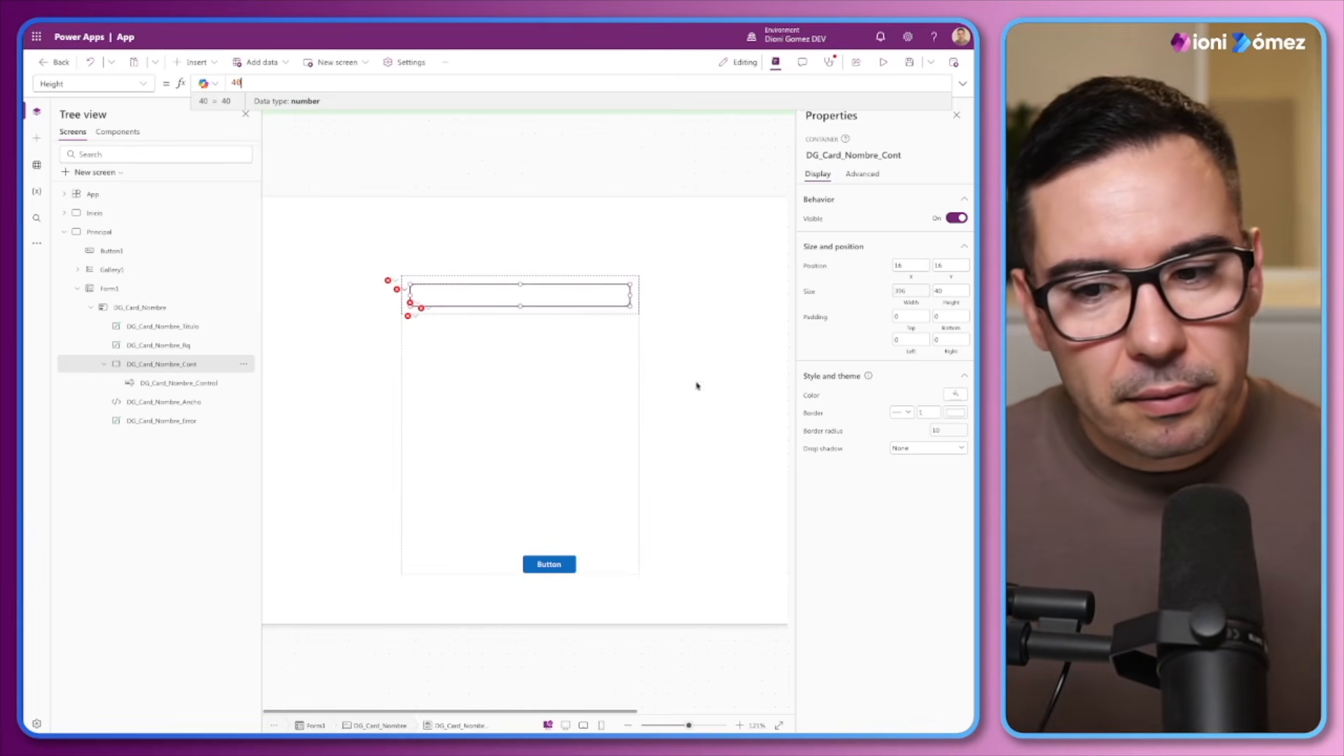
Change the condition in the DG_Card_Nombre_Cont container's border colour formula to Len(Parent.Error)<>0, keeping ModeApp.Fg.Critical and ModeApp.Border.Default as its two results
left_click(956, 413)
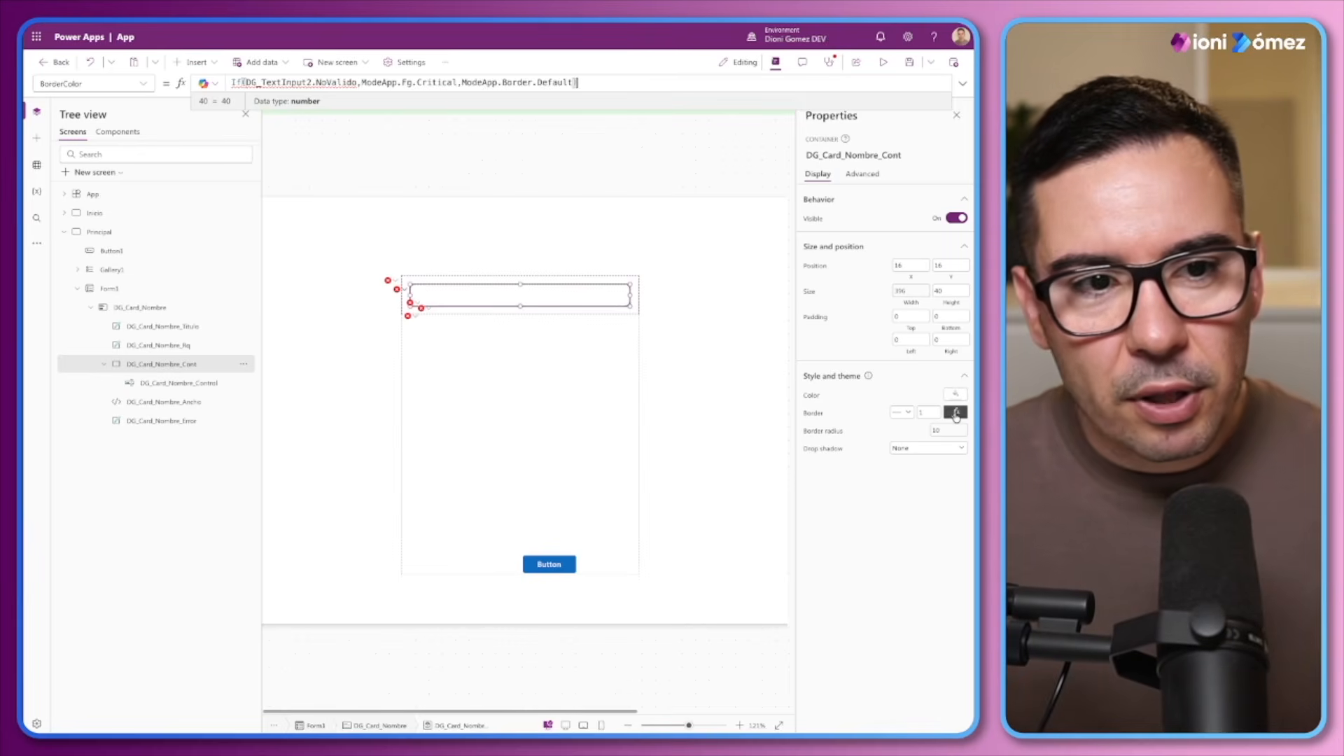
left_click_drag(356, 83, 248, 82)
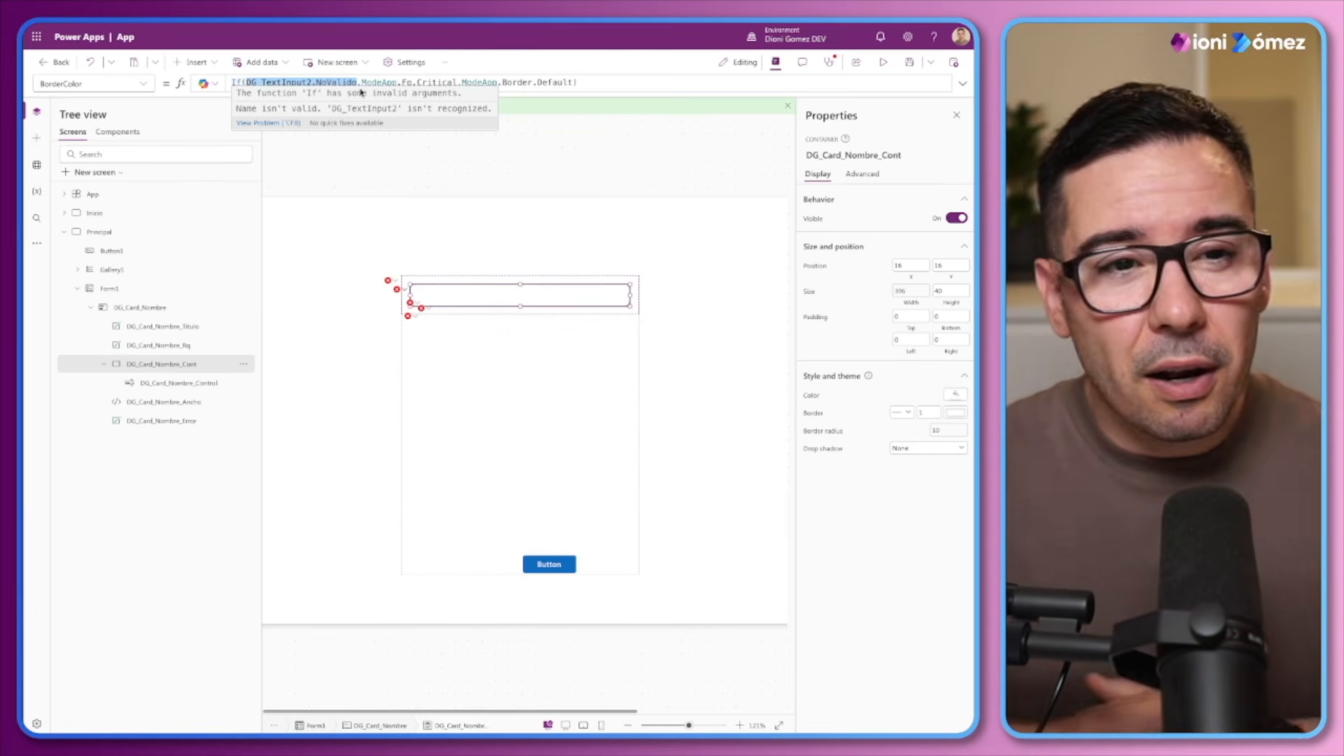
type("Len(")
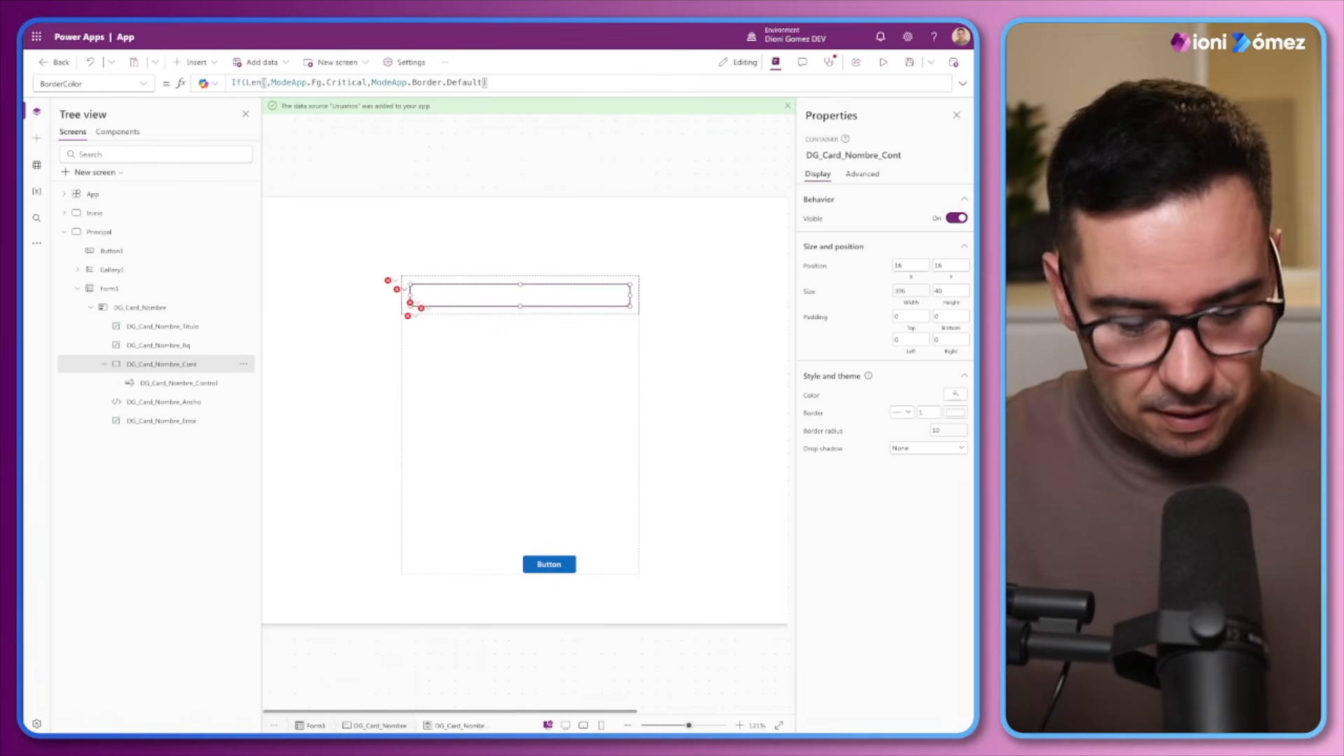
type("Pare")
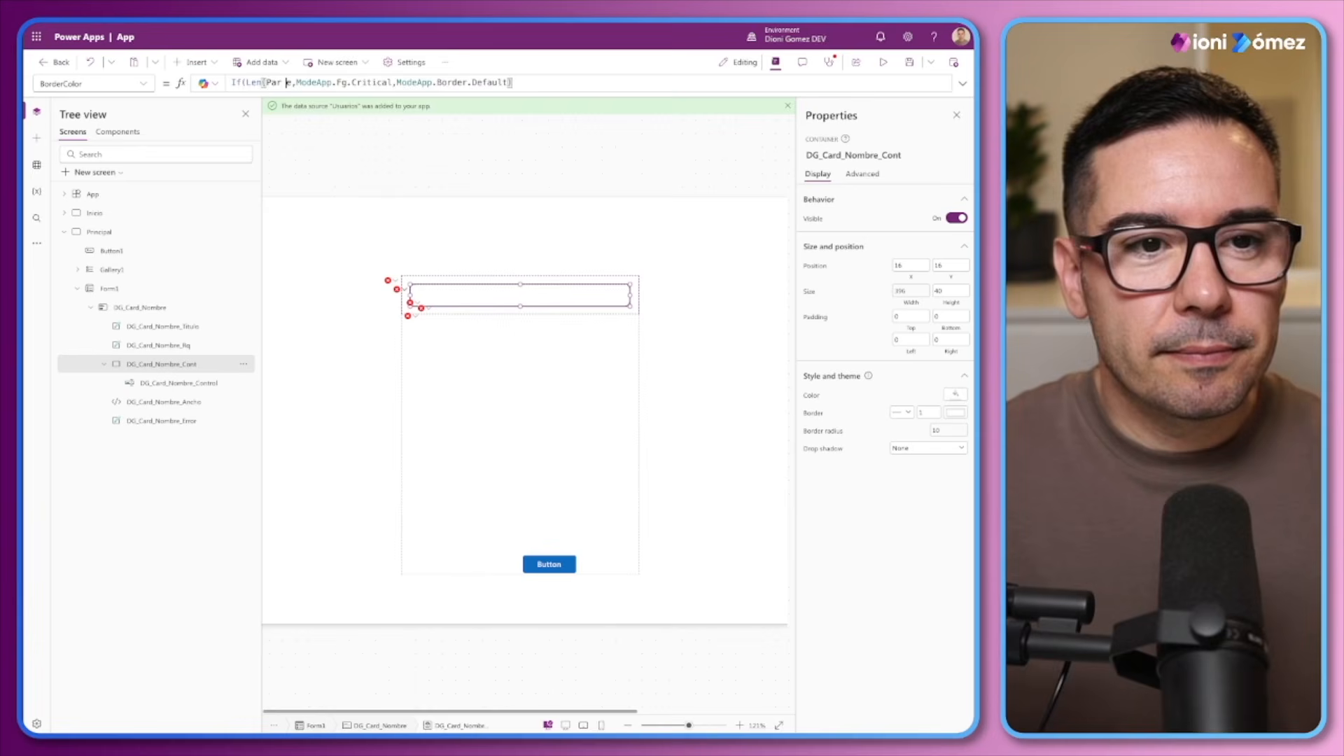
type("nt.Error ")
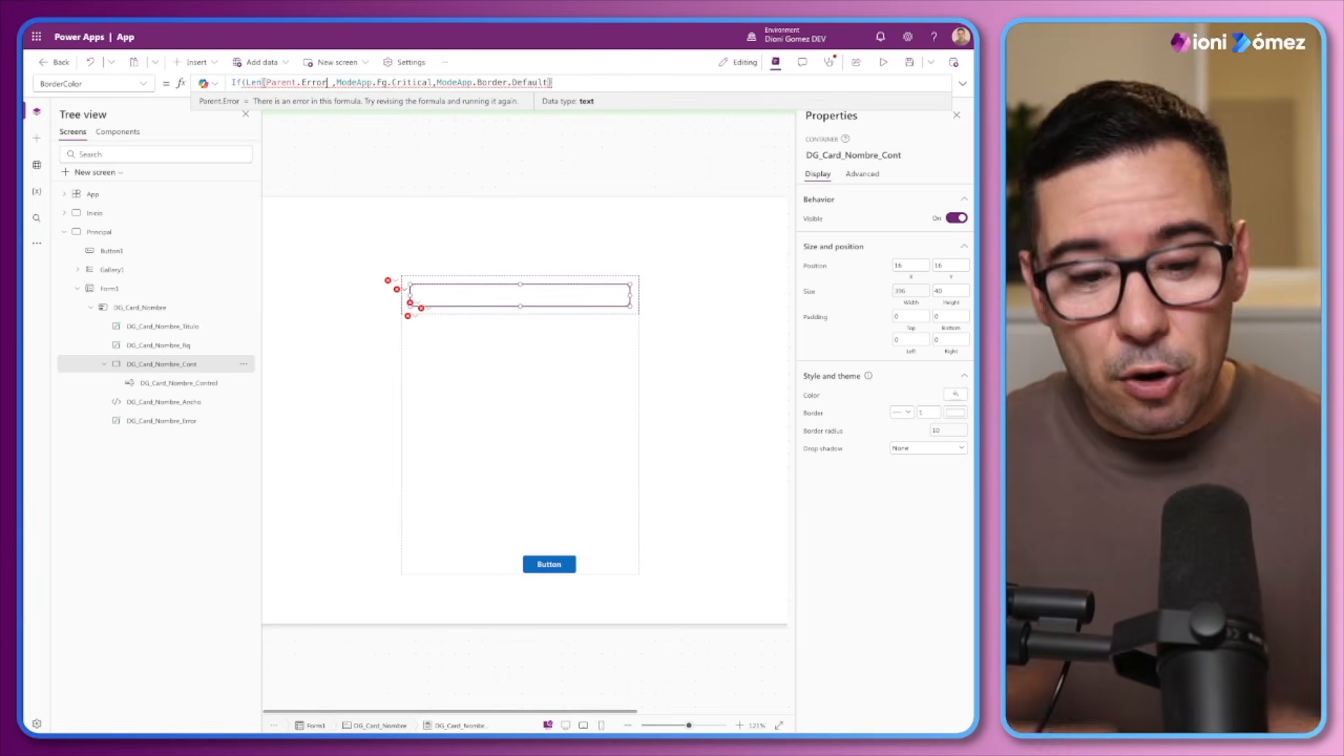
type(")")
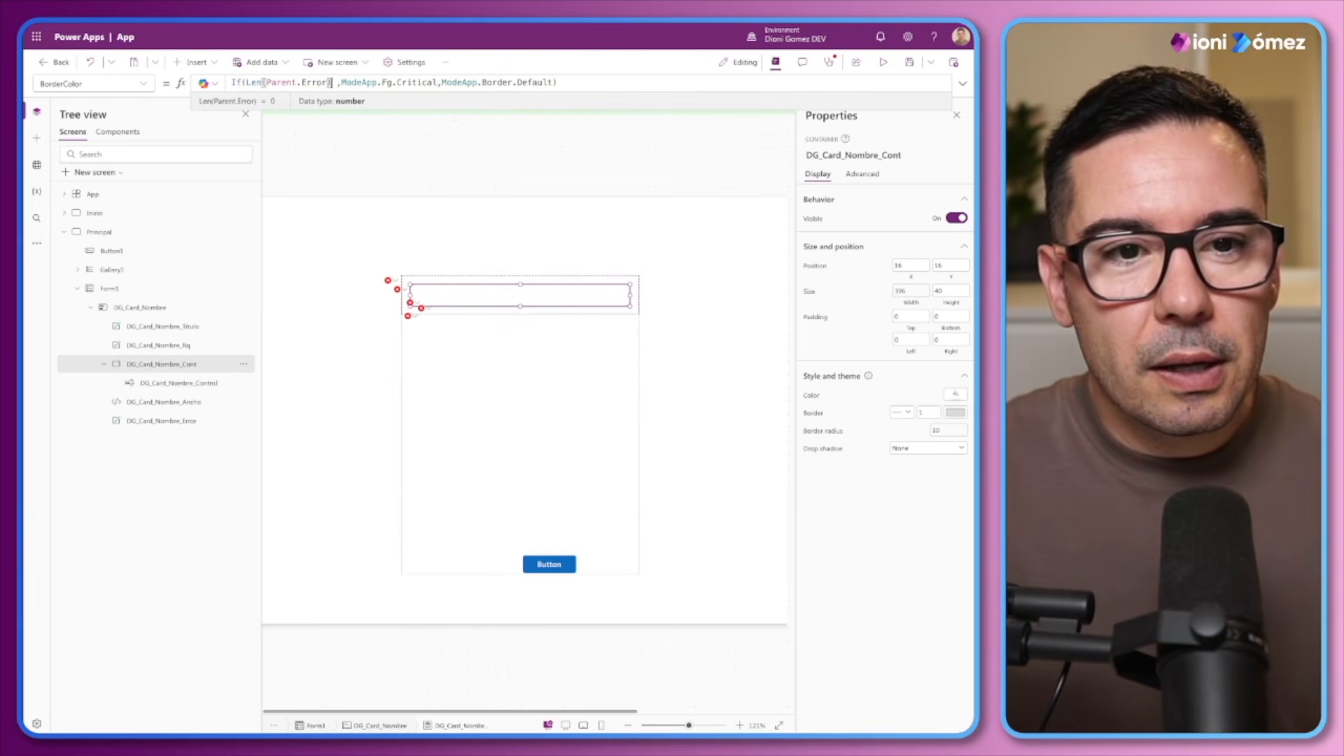
type("=")
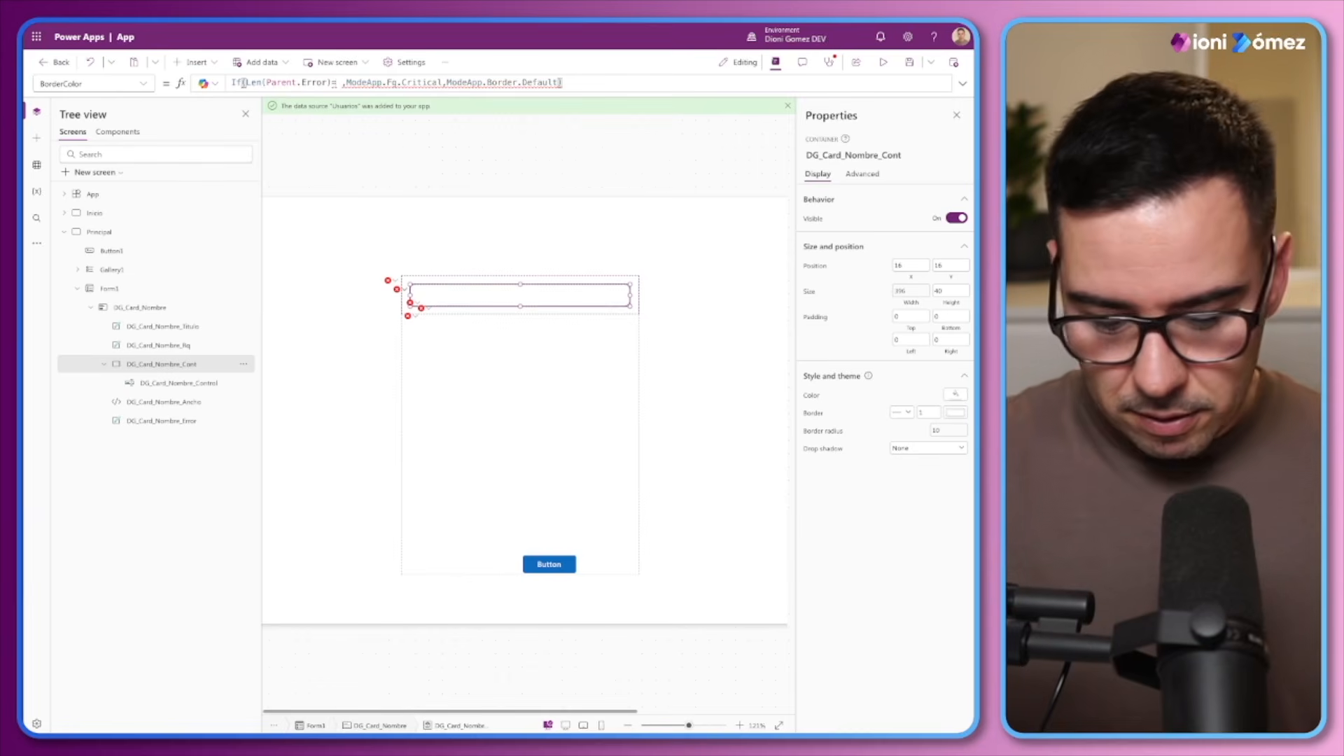
key("BackSpace")
type("<>0")
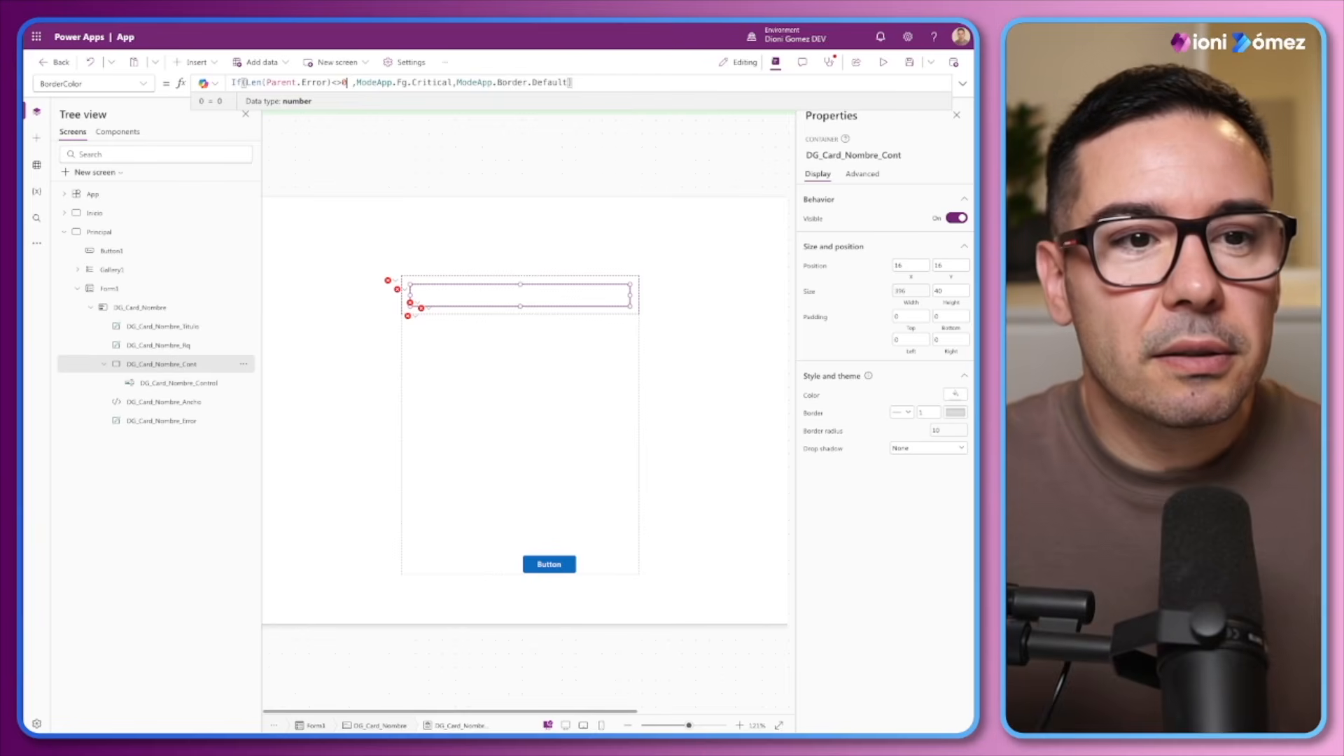
key("Delete")
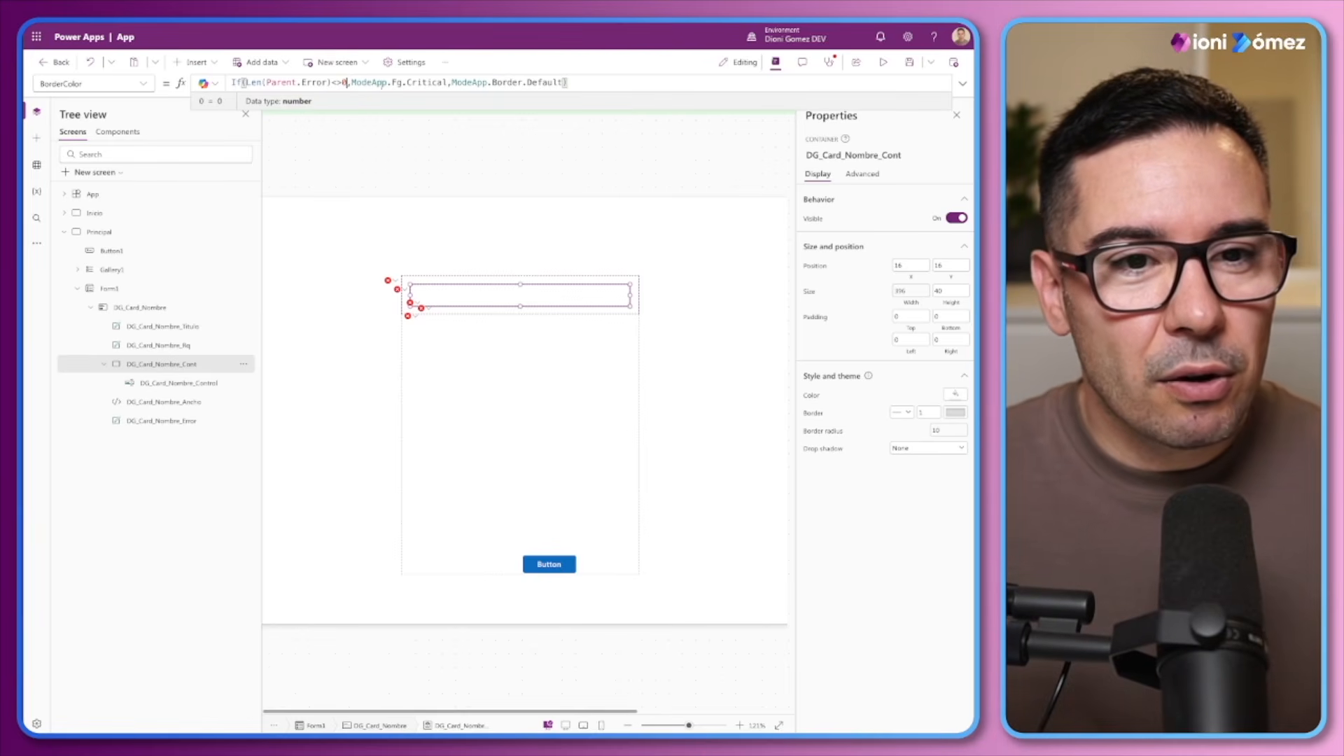
left_click_drag(447, 82, 352, 83)
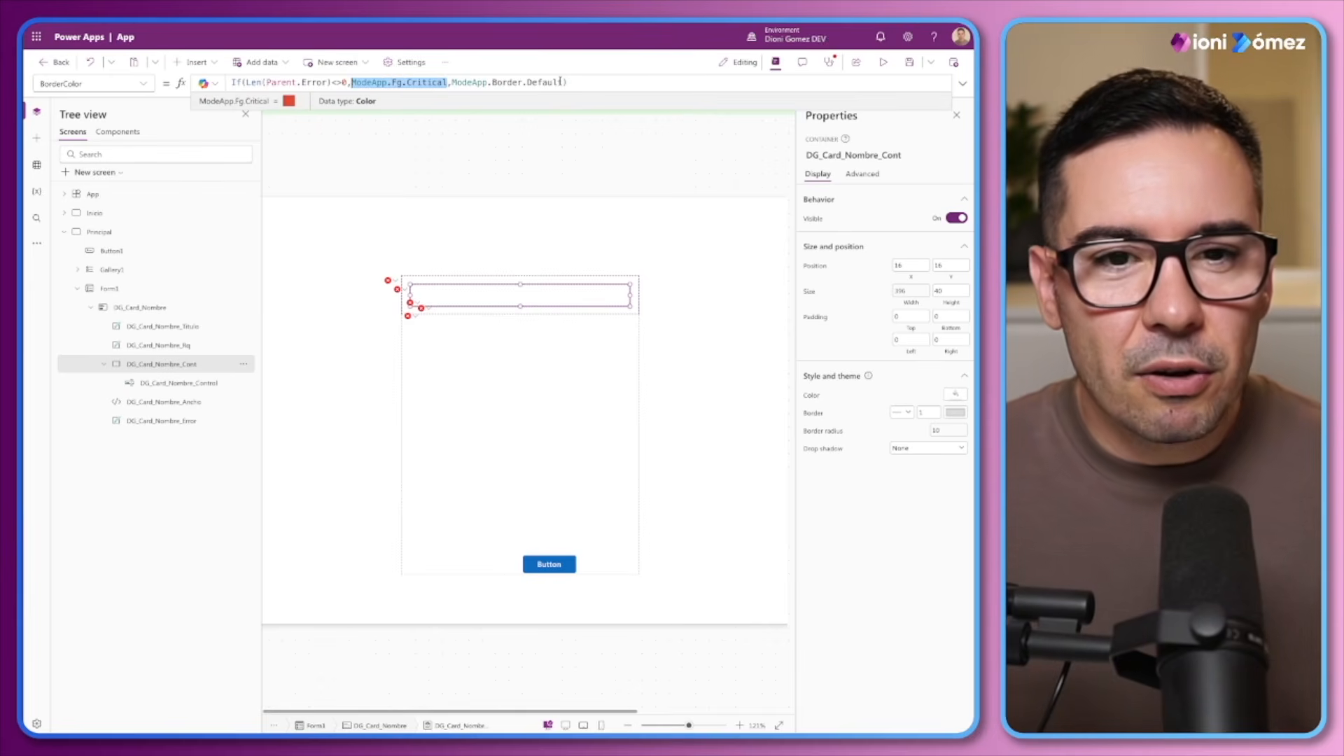
Insert a DG_TextInput2 component on the Principal screen and place it just above the form as a reference
left_click_drag(689, 726, 667, 728)
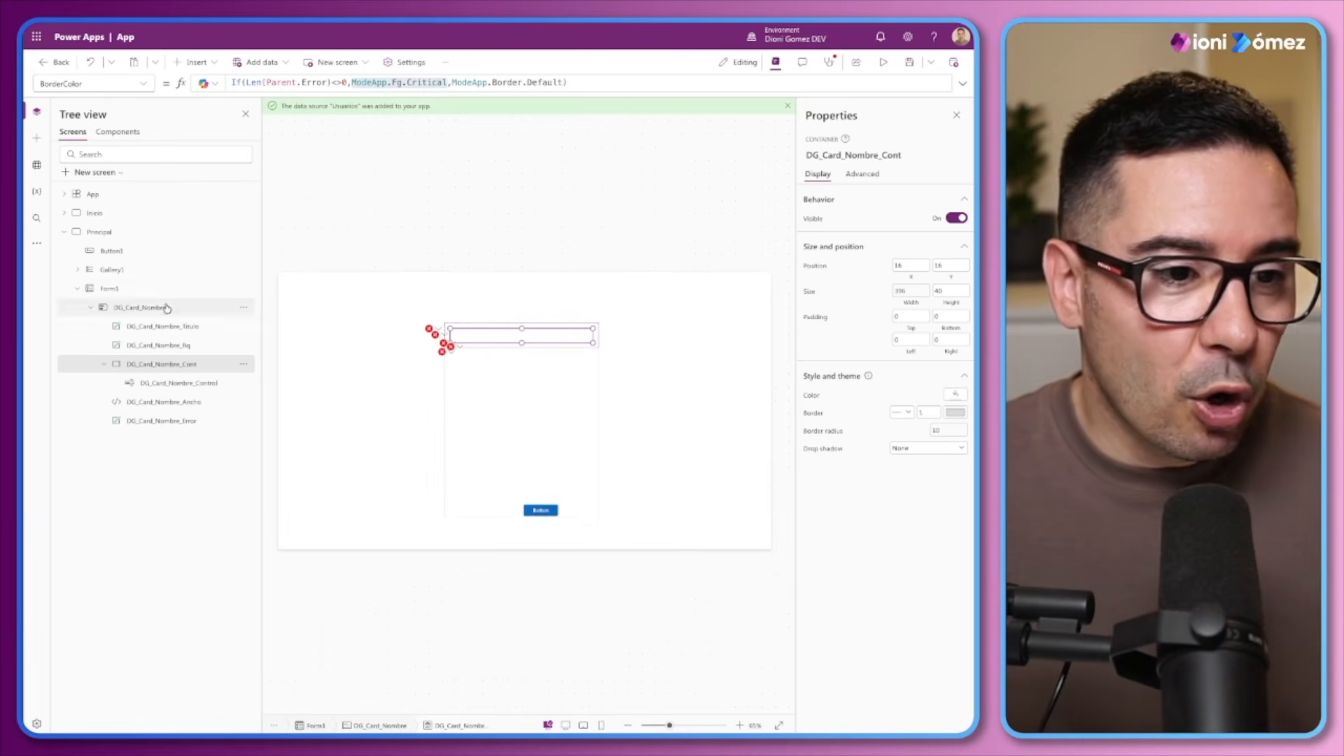
left_click(114, 231)
left_click(193, 63)
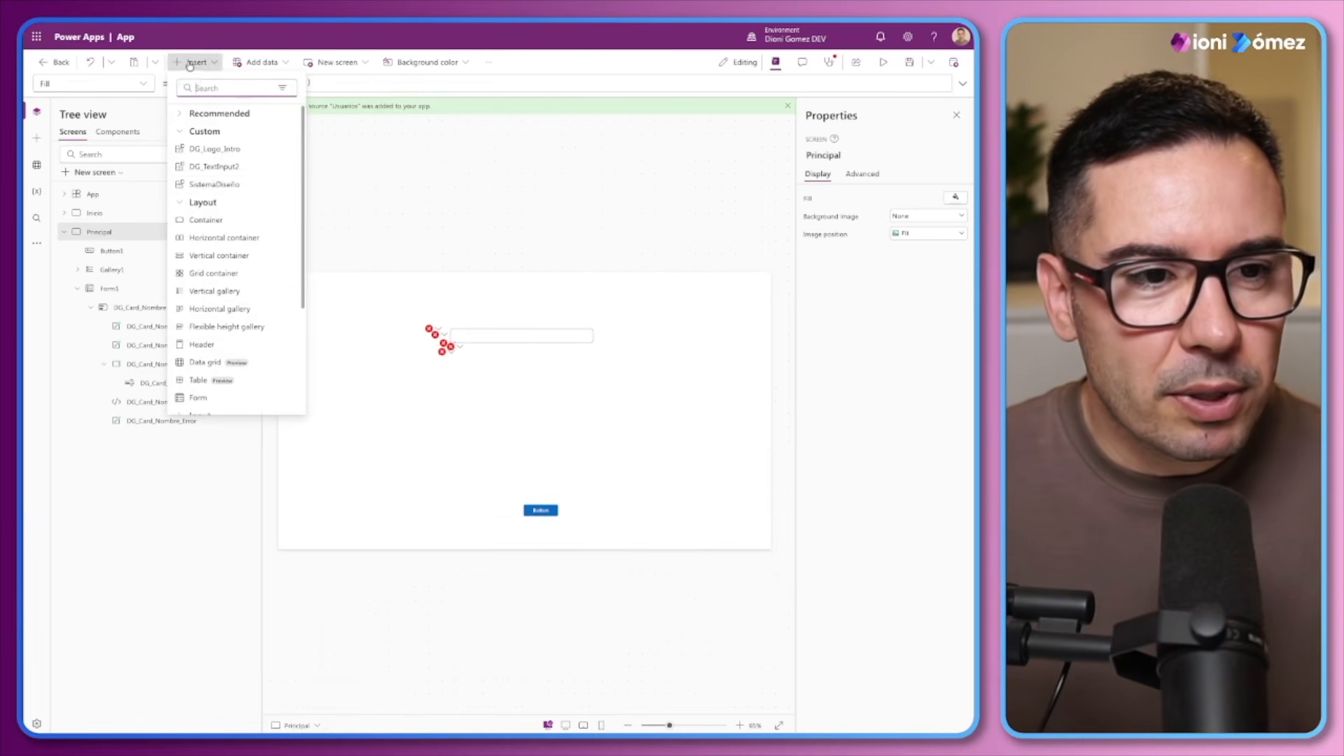
left_click(217, 166)
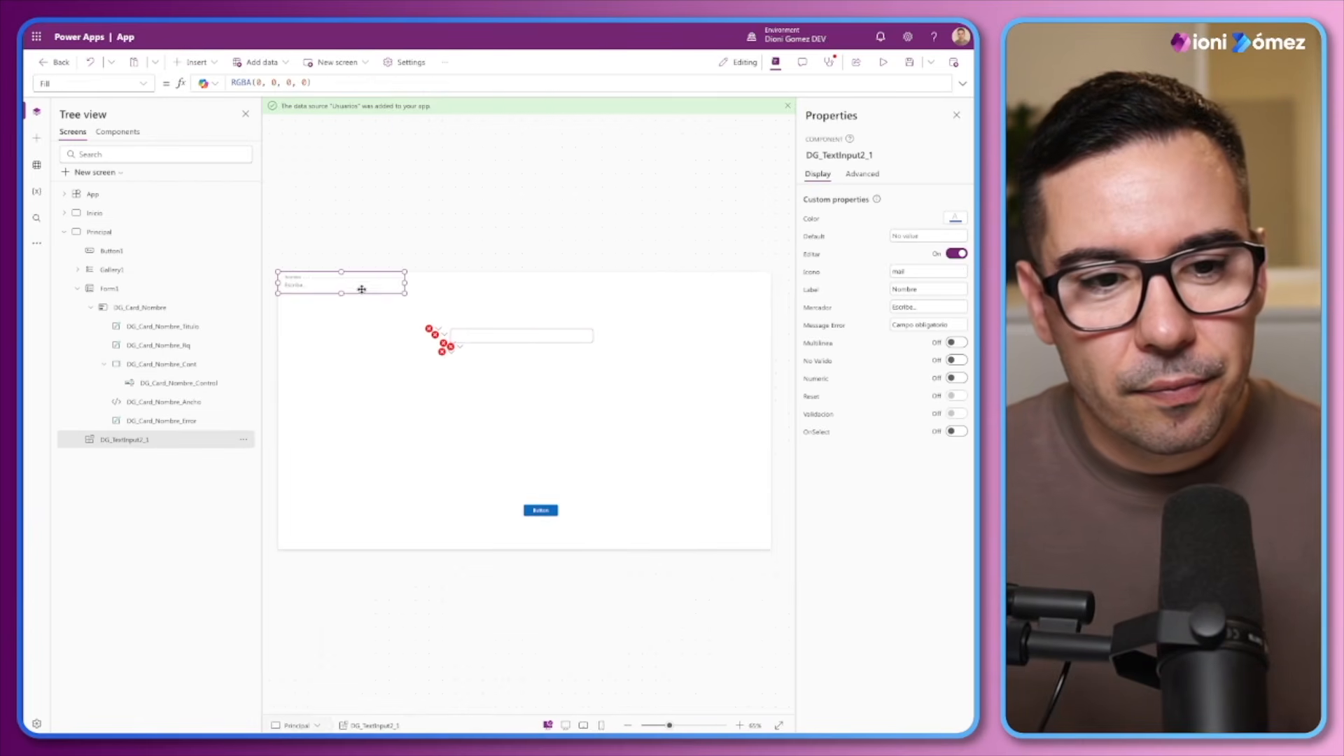
left_click_drag(368, 287, 533, 312)
Shift Form1 slightly to the right, to an X position of about 470, and set its width to 380
left_click(540, 423)
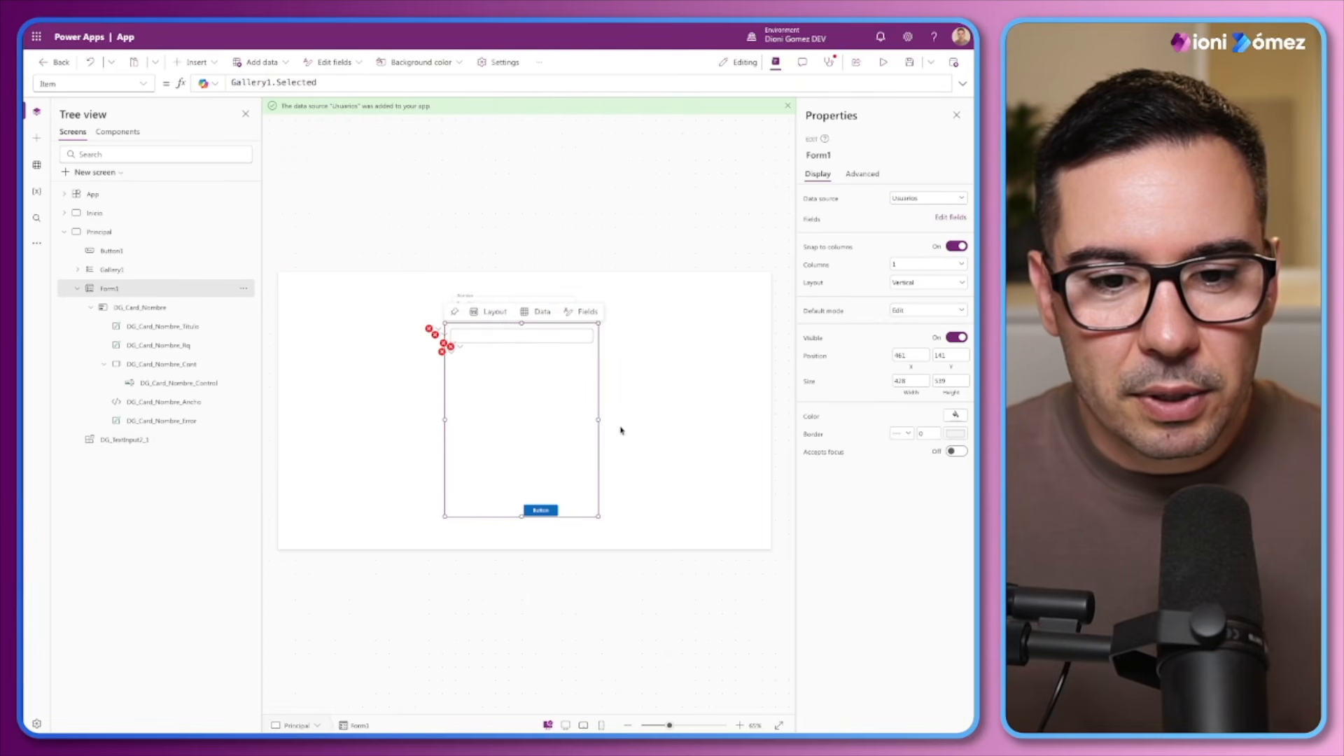
left_click_drag(597, 419, 603, 418)
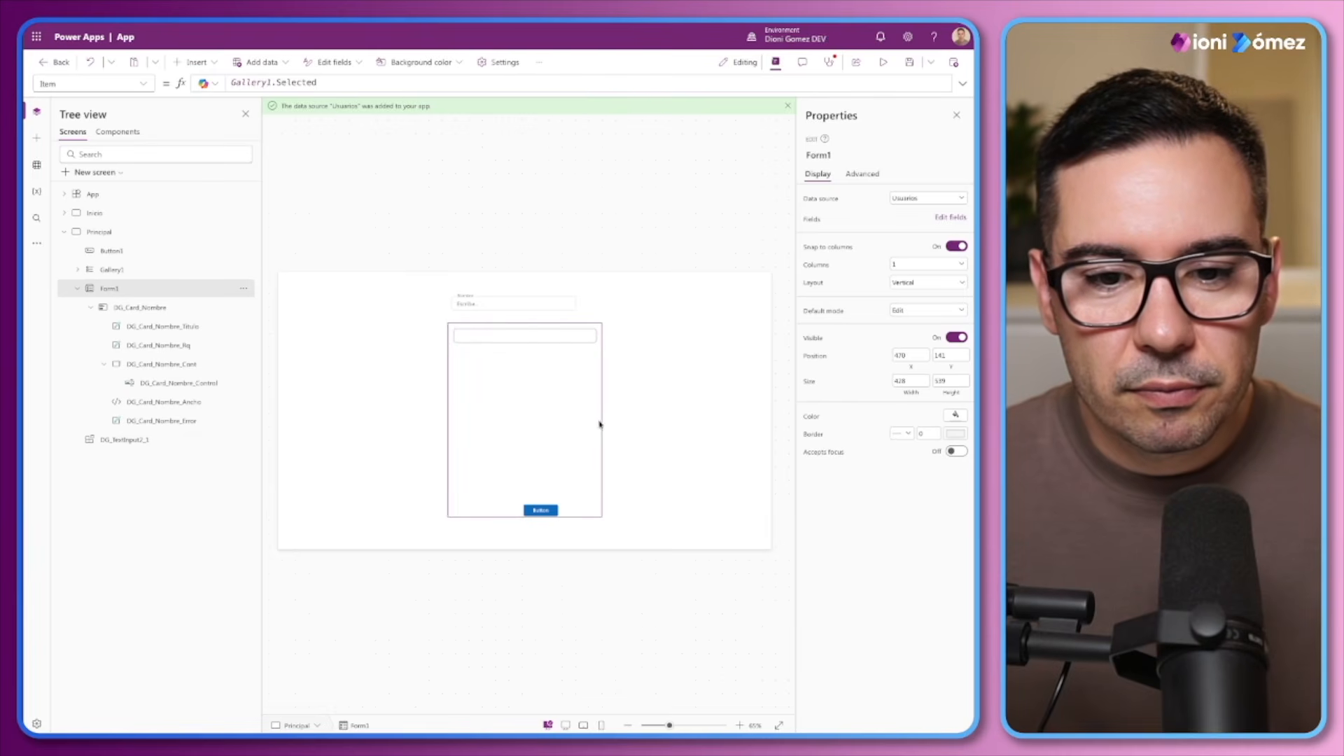
left_click(616, 485)
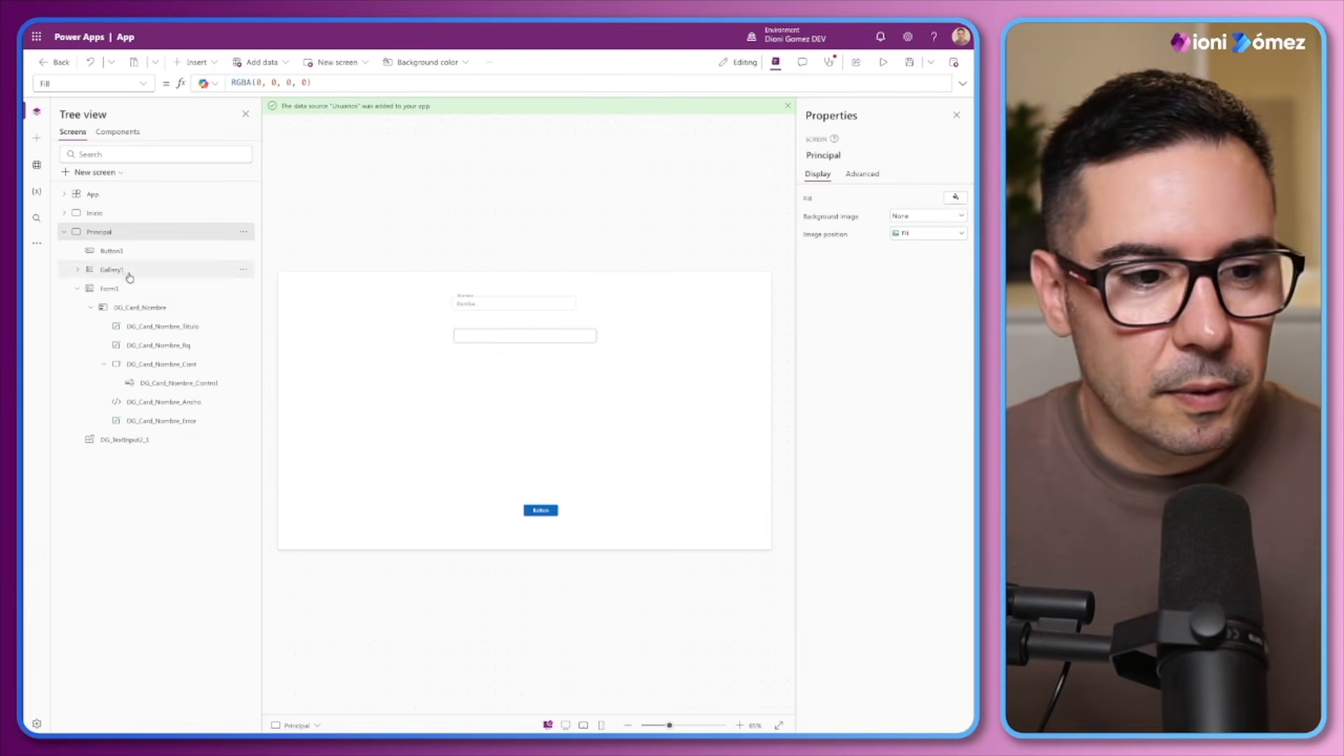
left_click(111, 288)
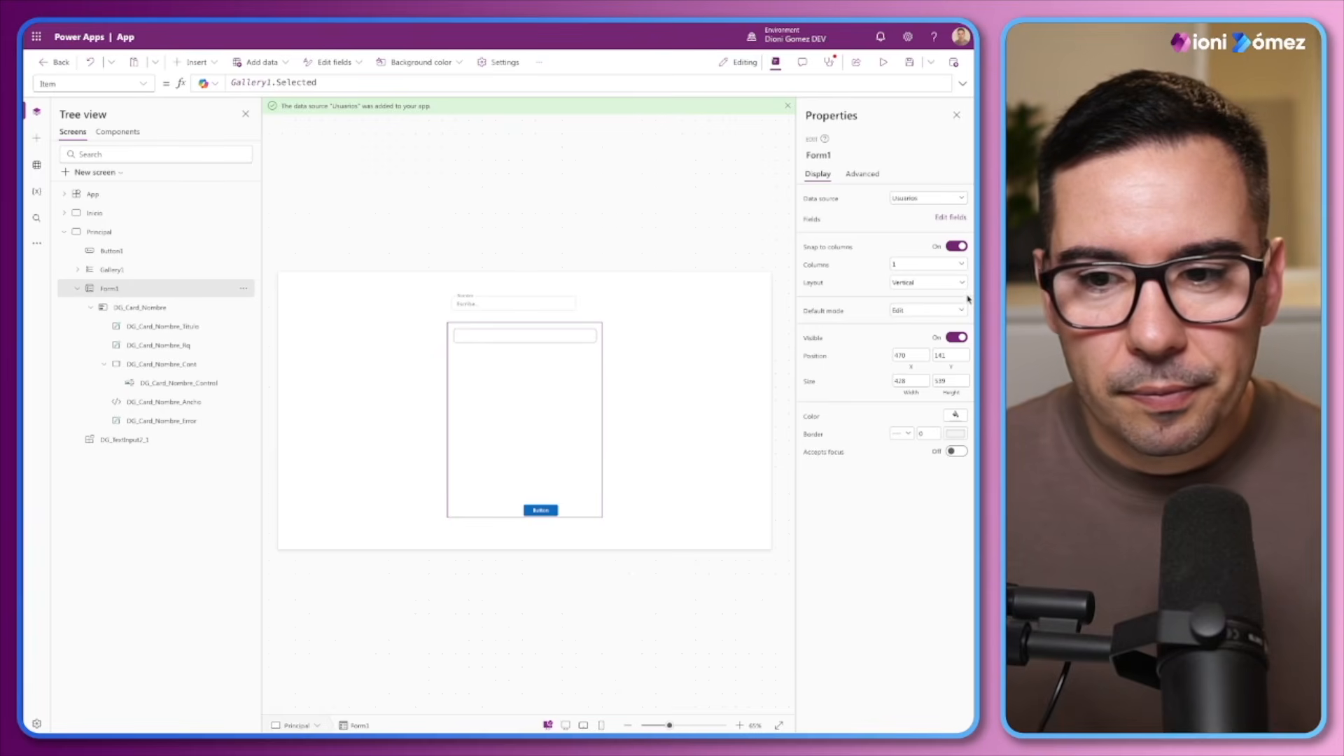
left_click(602, 379)
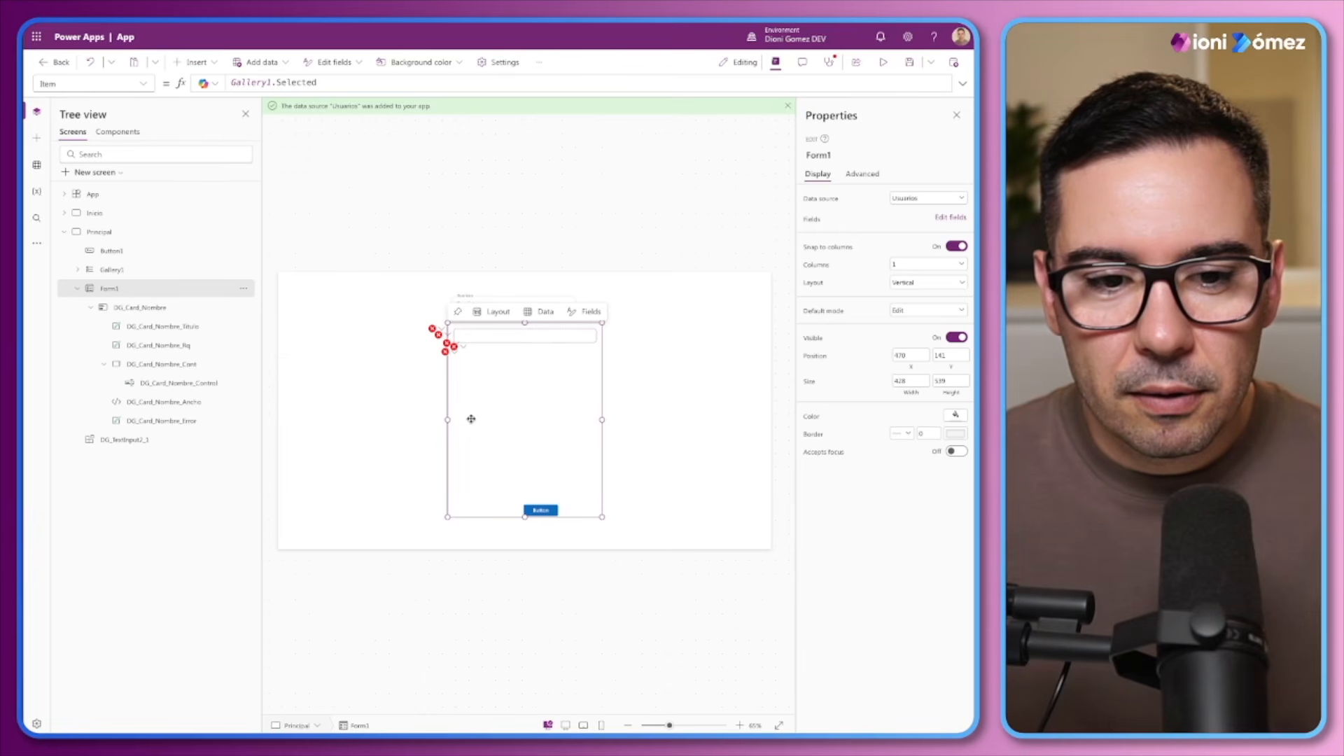
double_click(910, 381)
type("4")
type("80")
key("Return")
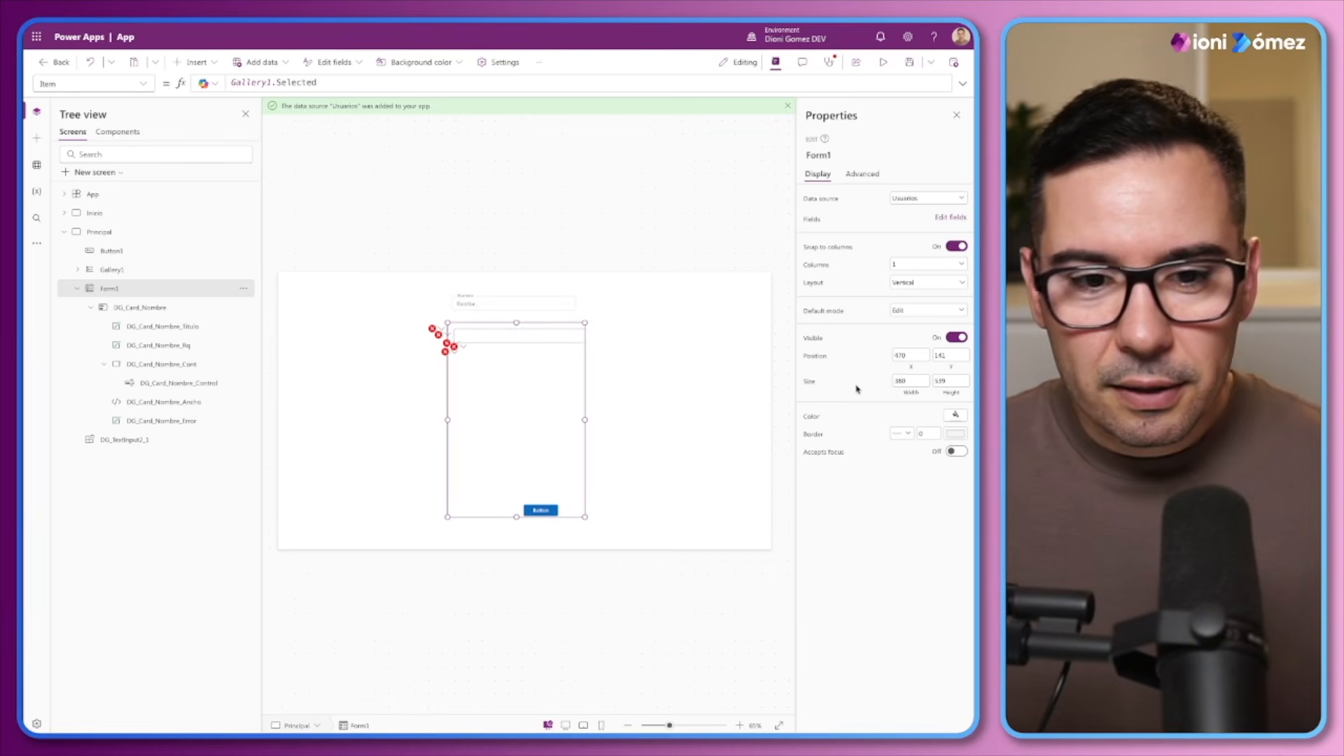
Set the DG_Card_Nombre card's width to Parent.Width
left_click(141, 308)
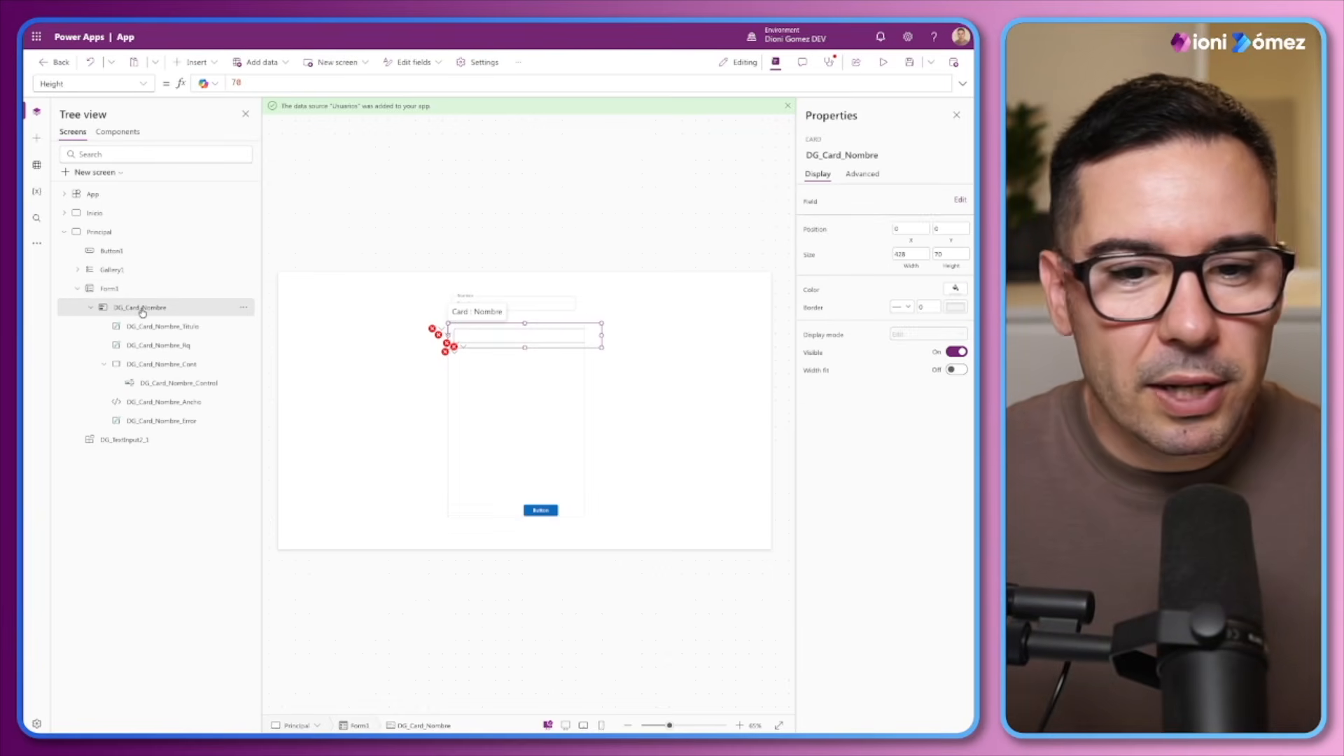
left_click(909, 270)
key("ctrl+a")
type("Pa")
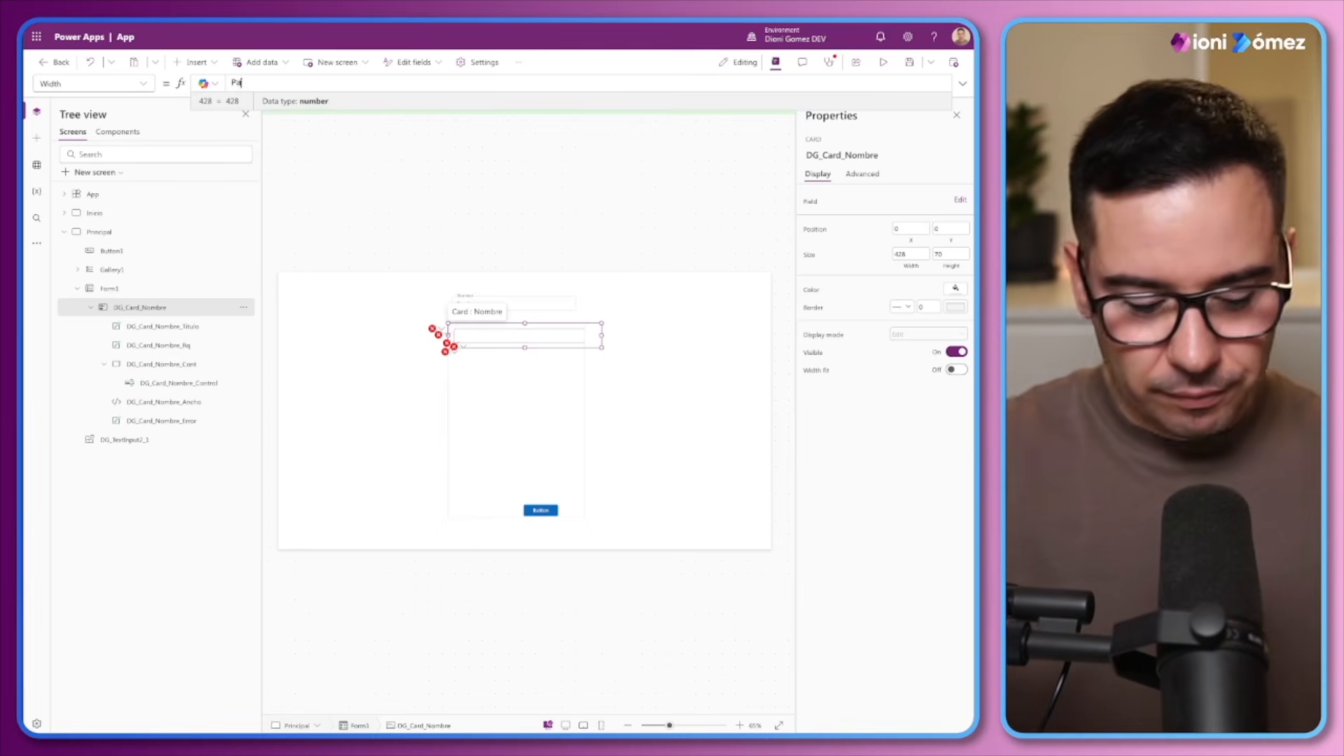
type("rent.Width")
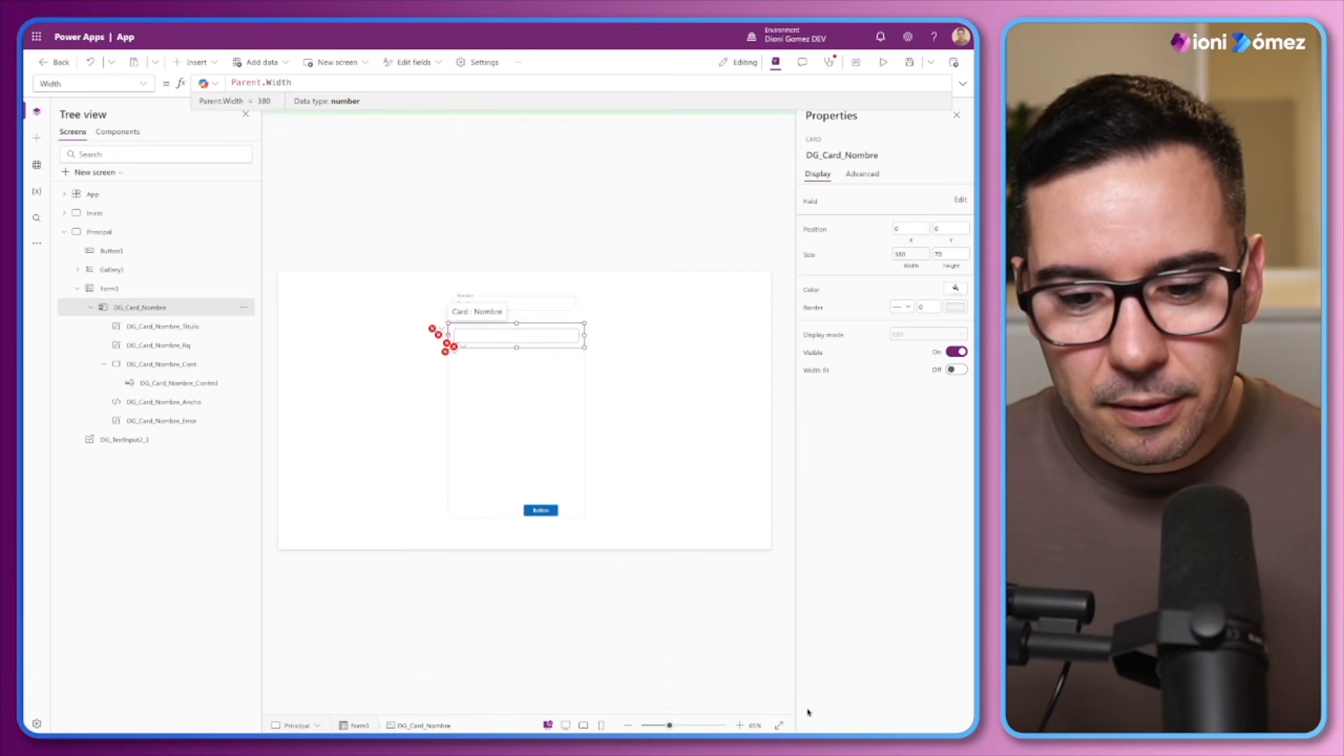
Check the border colour and border radius formulas of the DG_Card_Nombre_Cont container
left_click_drag(670, 726, 694, 727)
left_click(140, 365)
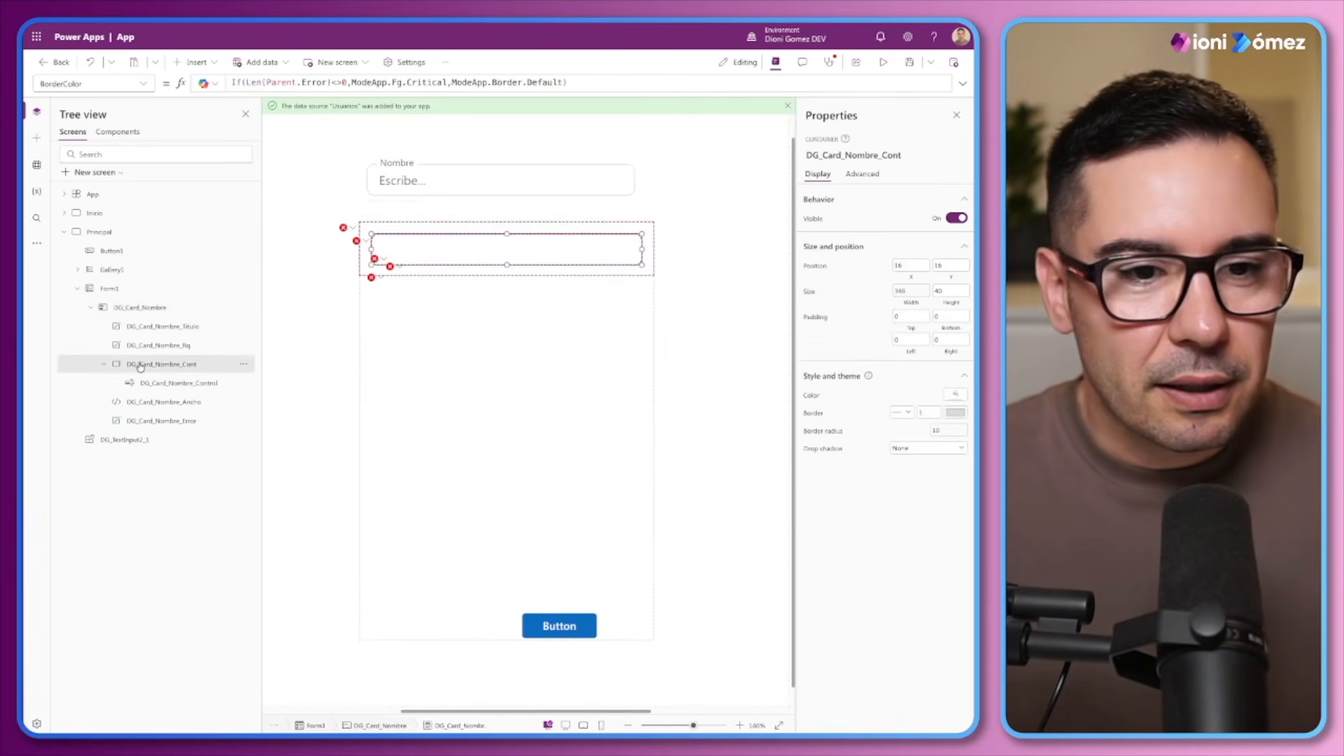
key("alt")
left_click(827, 431)
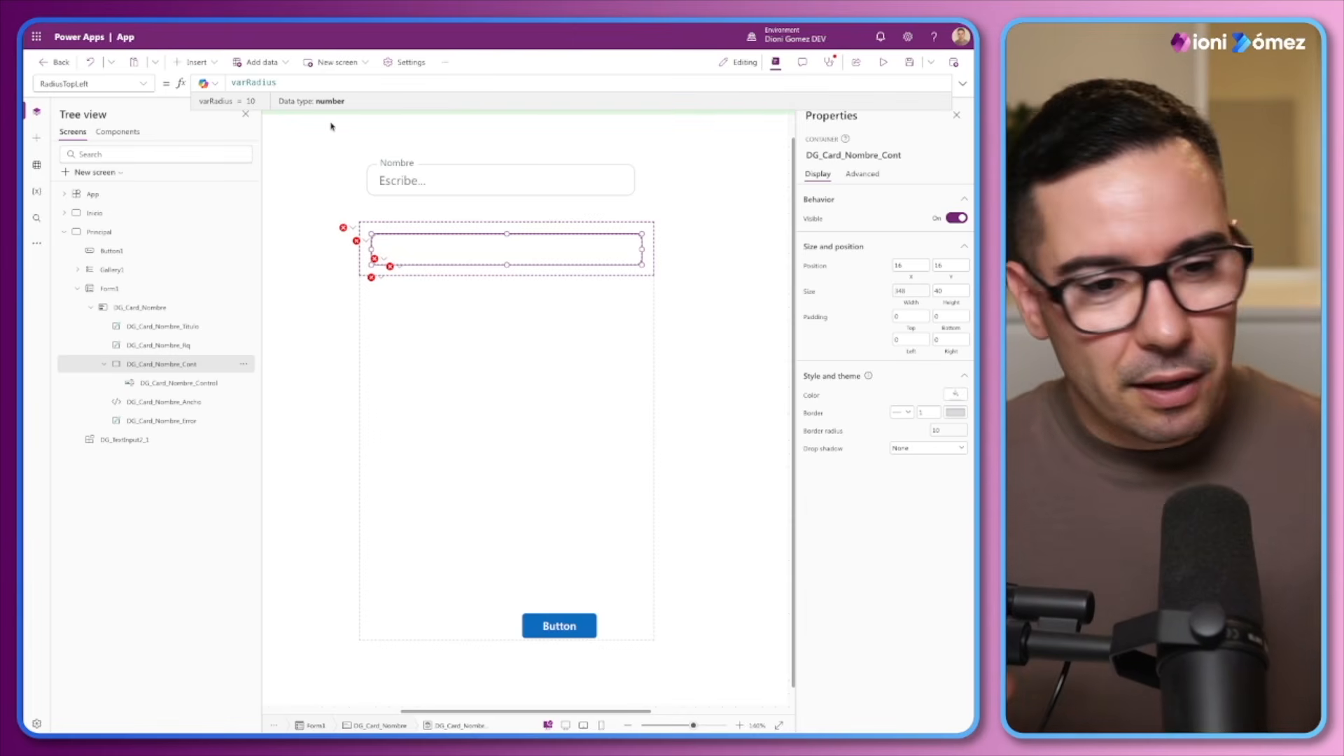
Position the DG_Card_Nombre_Titulo label at X 8 and Y 16
left_click(149, 330)
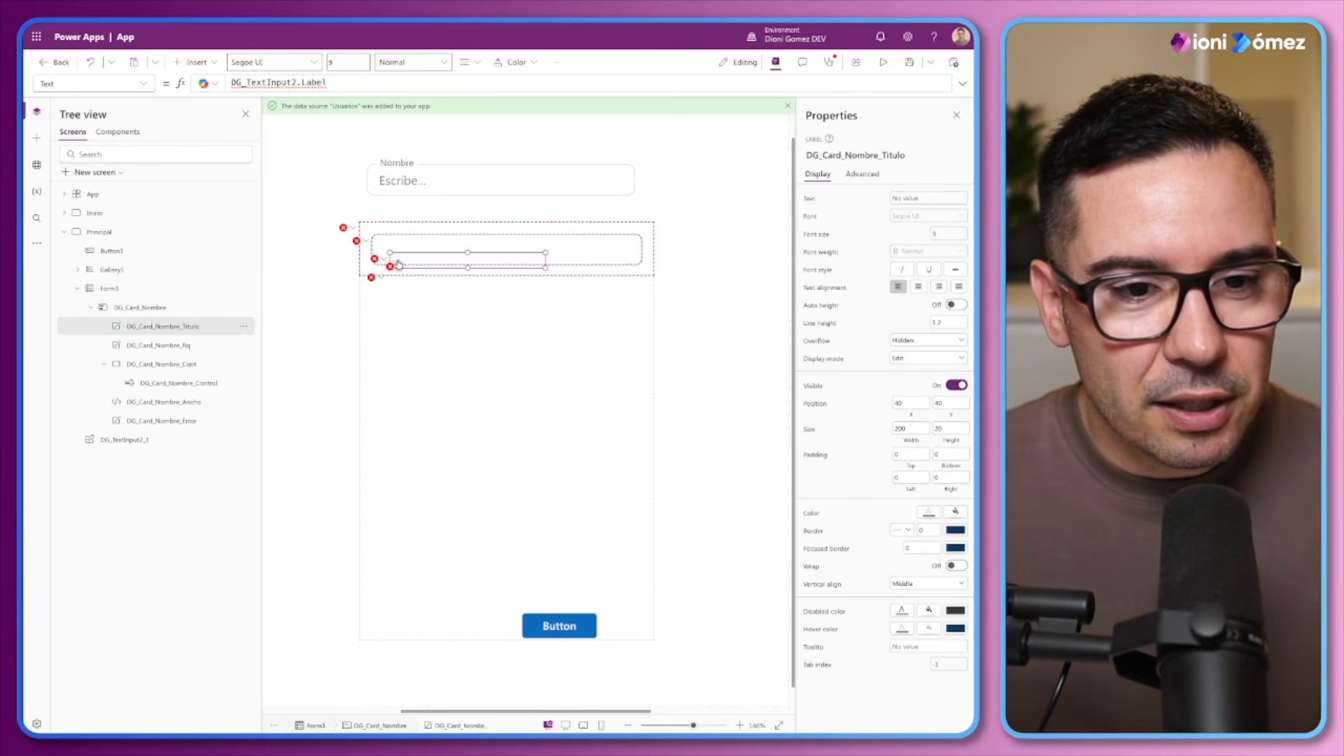
left_click(911, 404)
type("16")
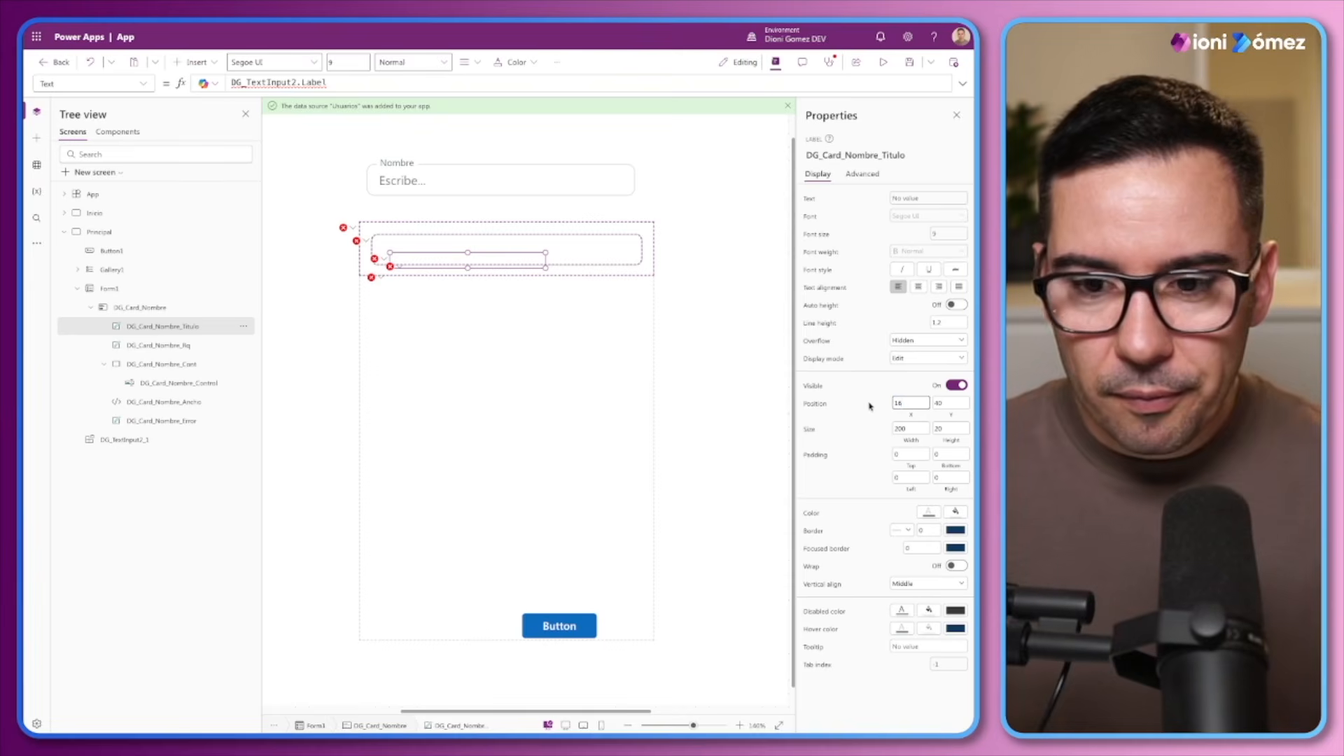
key("Return")
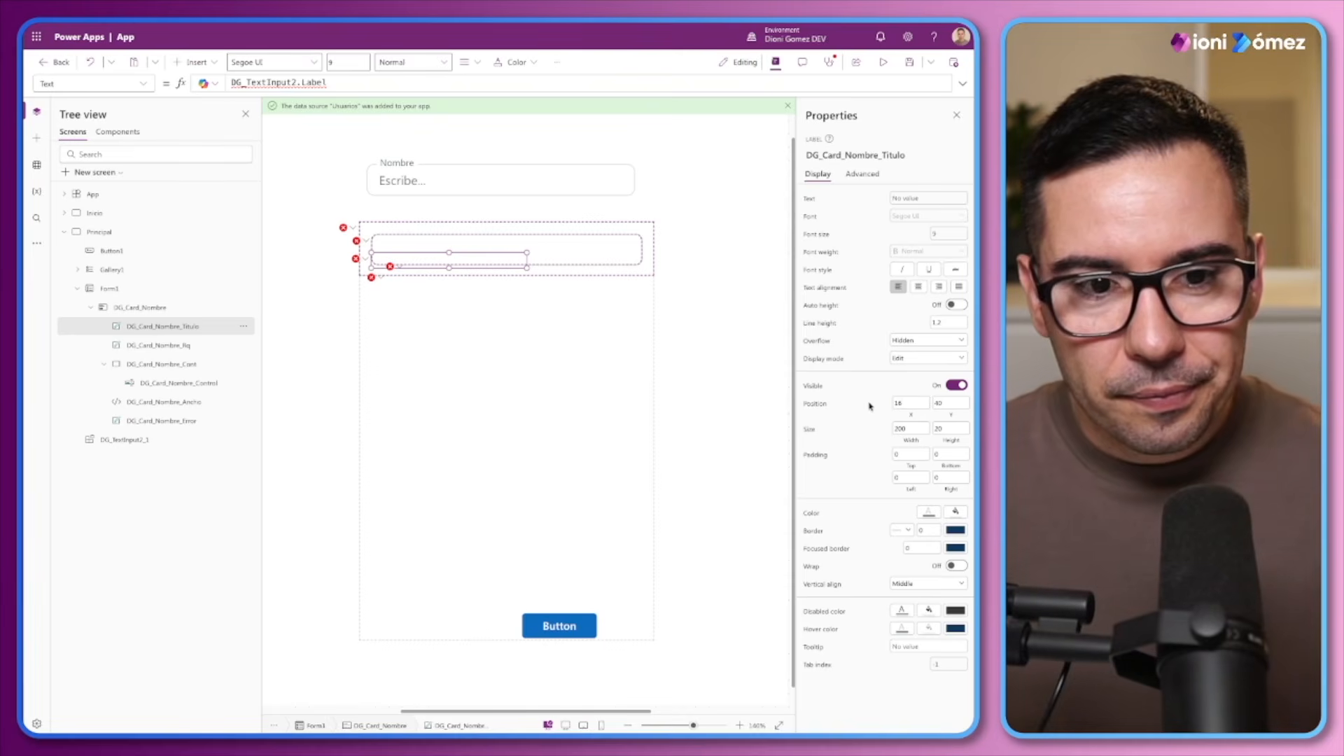
left_click(943, 412)
type("16")
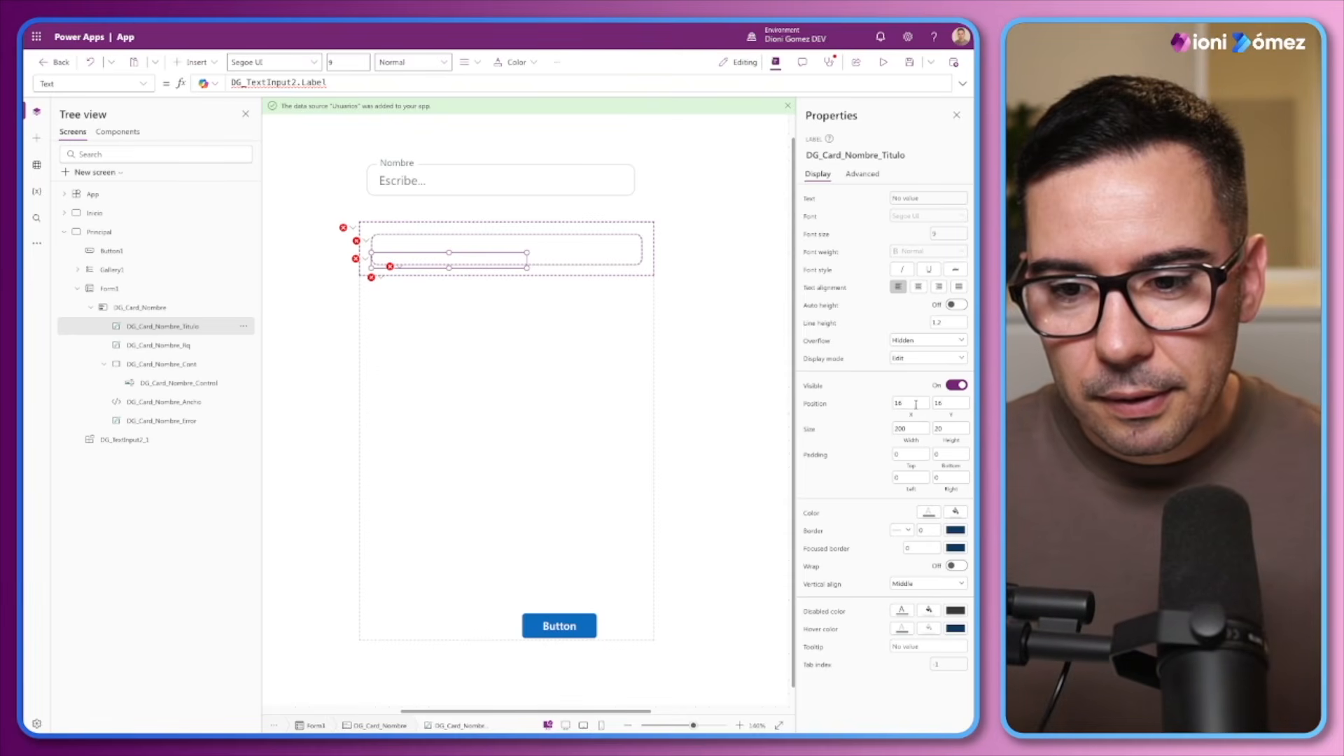
key("shift+Tab")
type("8")
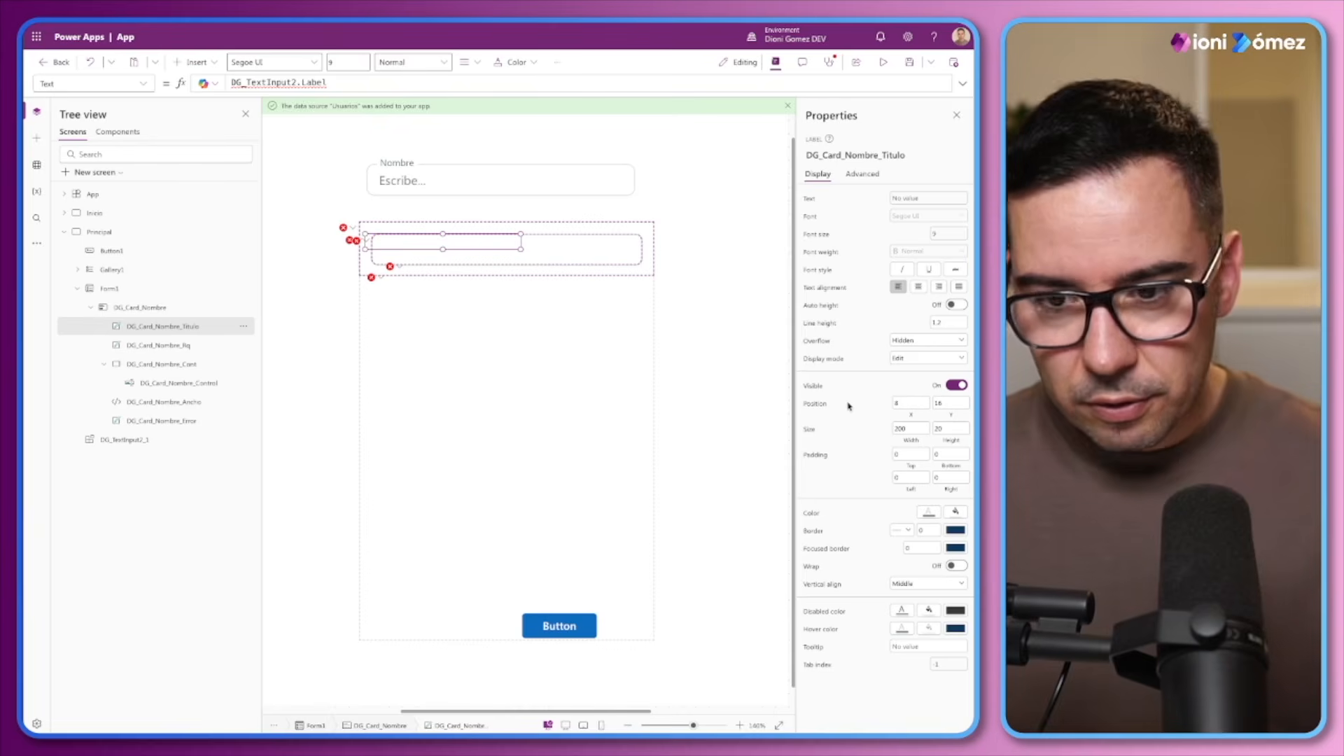
key("Return")
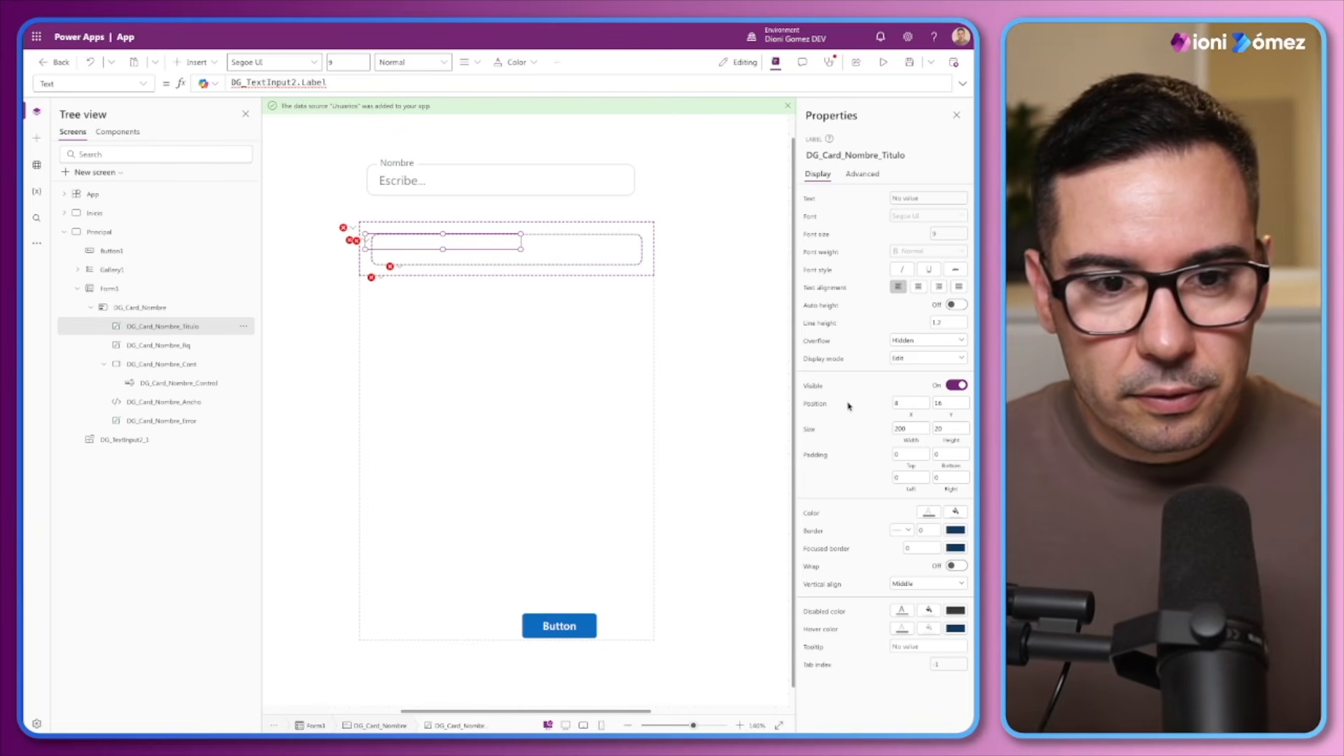
Reposition the DG_Card_Nombre_Titulo label at X 16 and Y 8
left_click(917, 418)
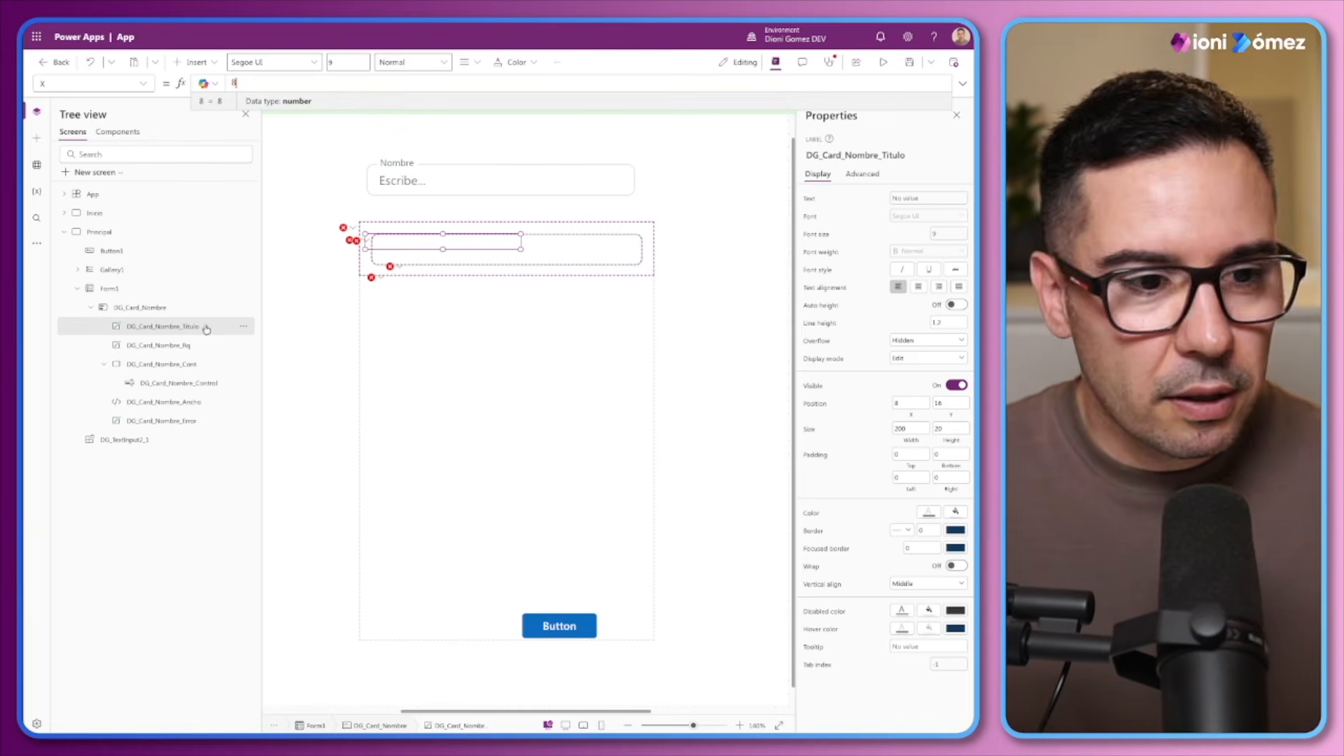
type("8")
left_click(852, 405)
left_click(894, 404)
type("16")
left_click(870, 401)
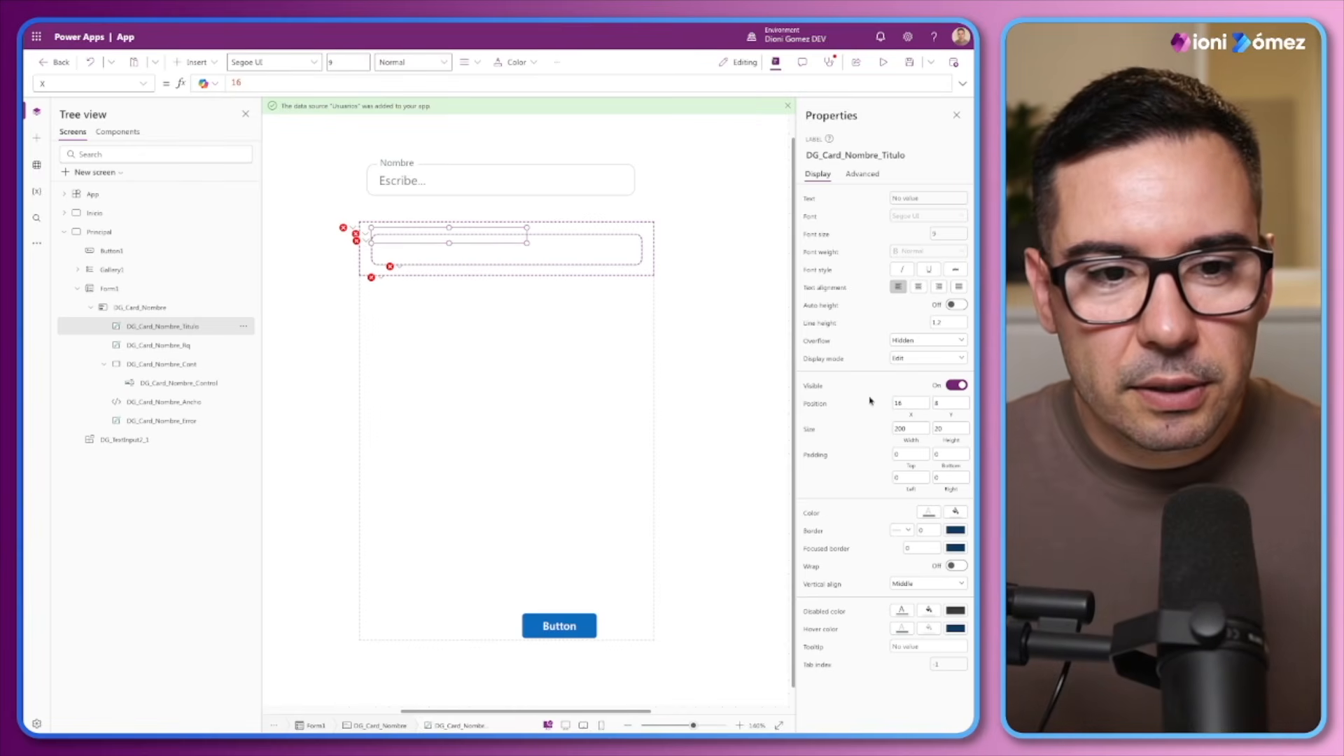
Replace the DG_Card_Nombre_Titulo label's text formula with Parent.DisplayName
left_click(809, 200)
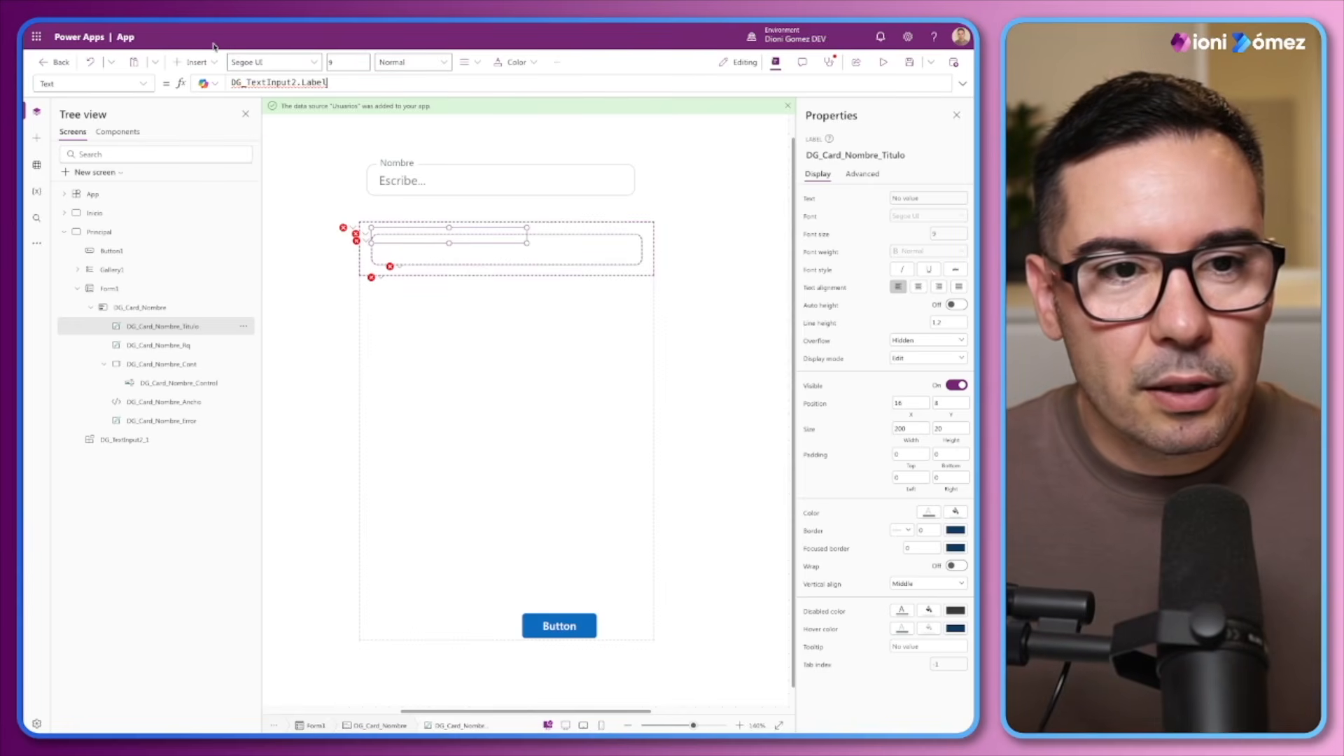
left_click_drag(329, 83, 231, 83)
type("Parent.D")
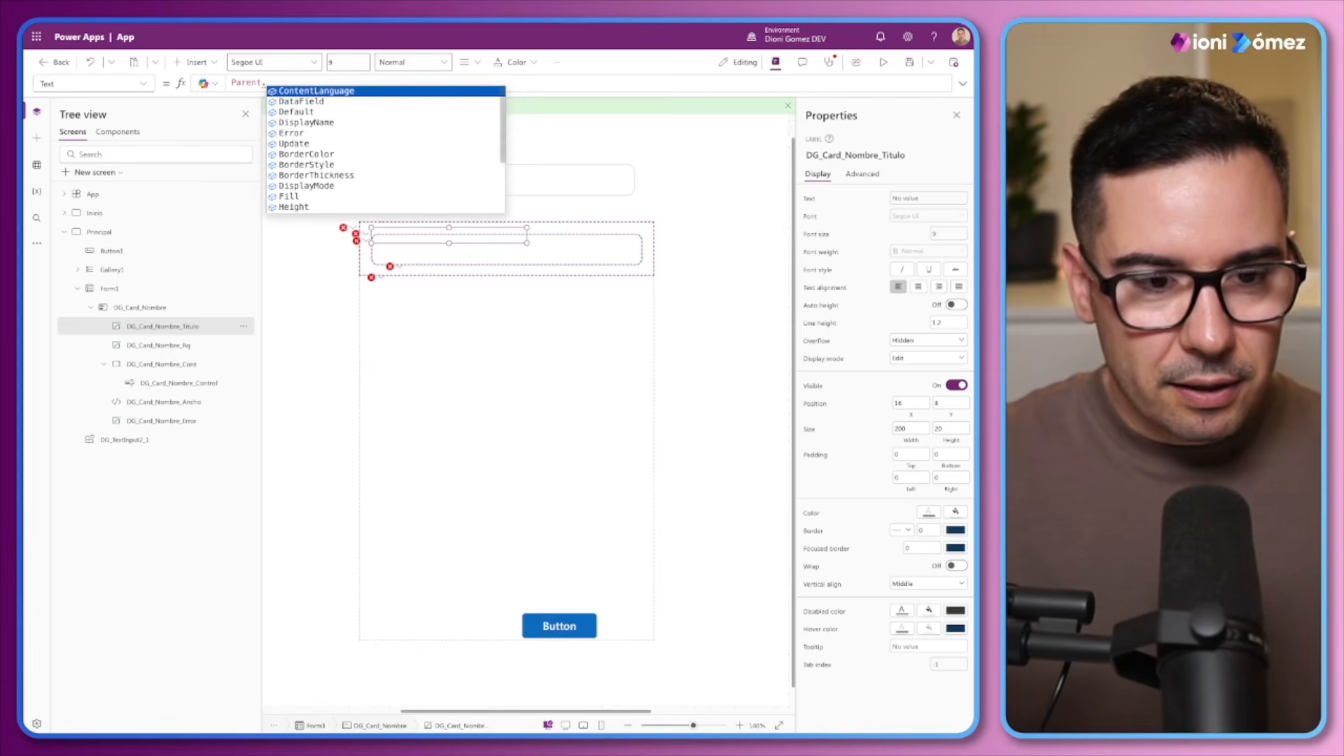
key("Down")
key("Down")
key("Down")
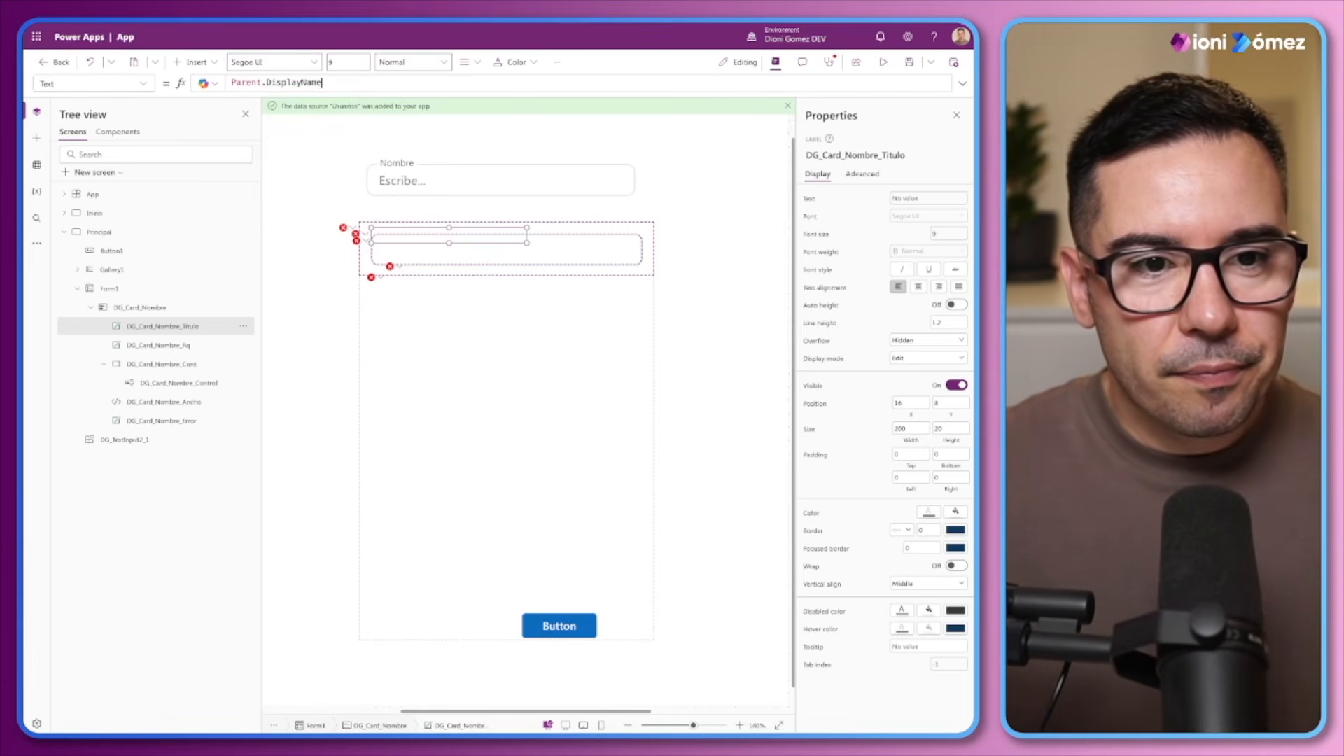
Commit the DG_Card_Nombre_Titulo label's text formula and set the label's X position to 32
key("Tab")
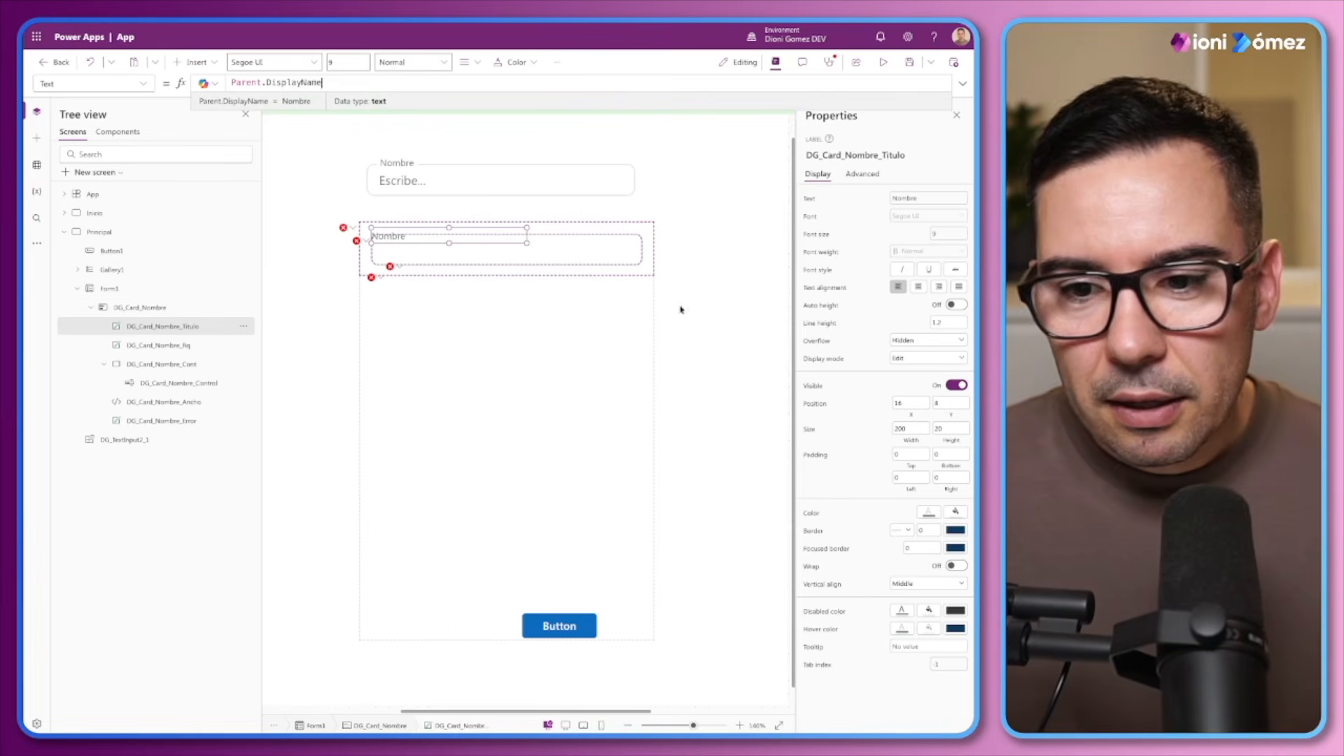
left_click(936, 403)
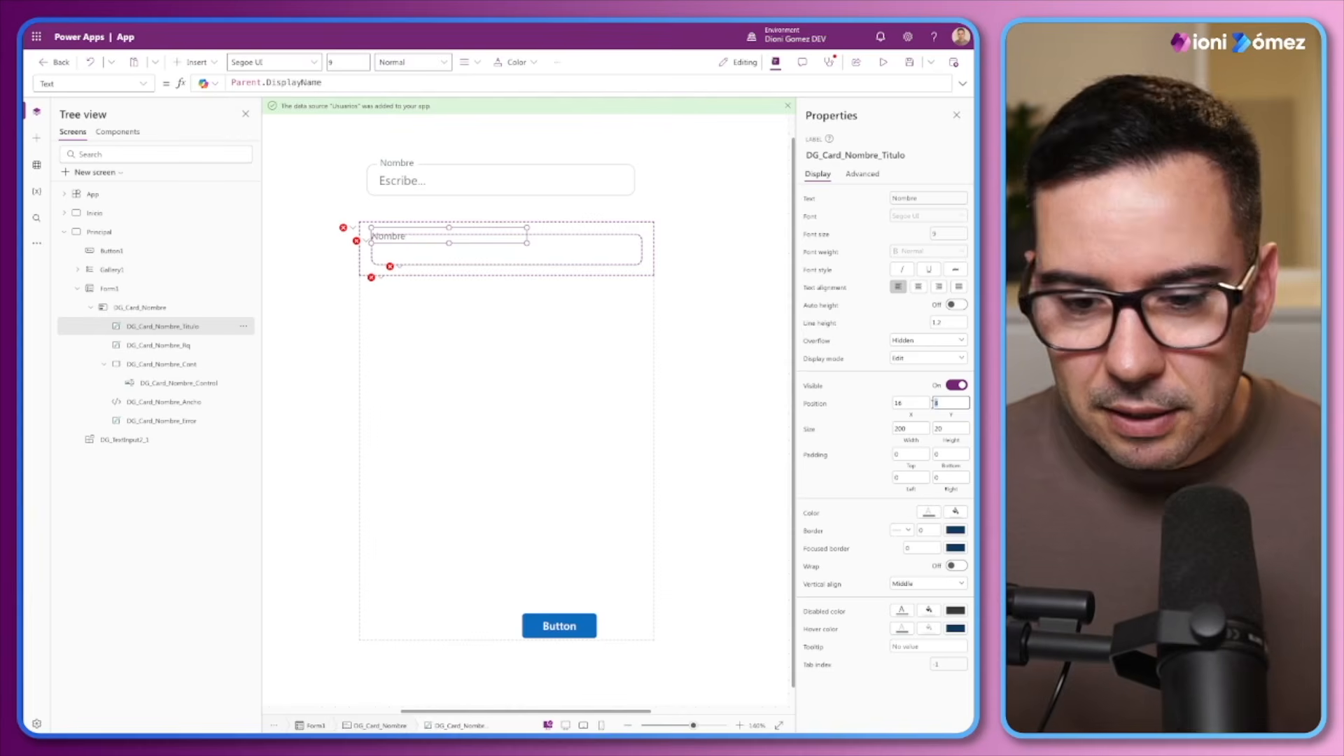
left_click(913, 404)
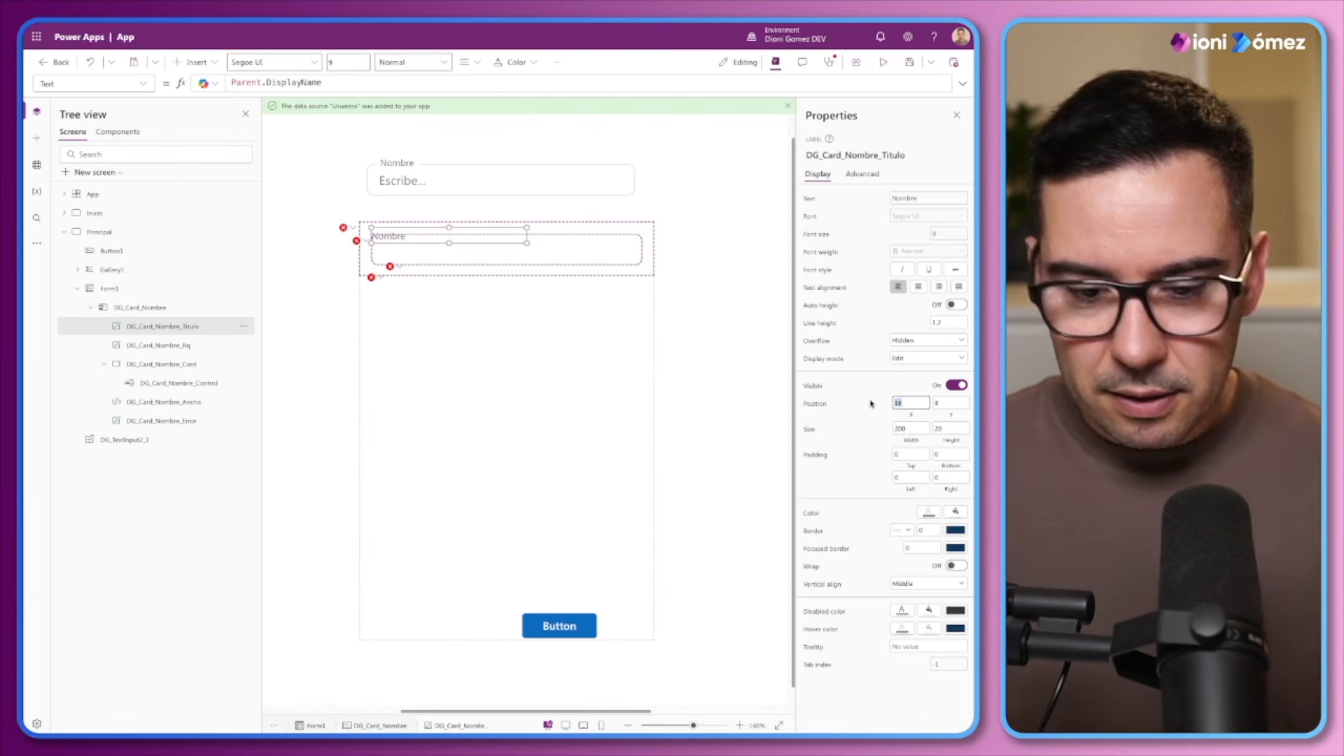
type("32")
key("Return")
key("alt")
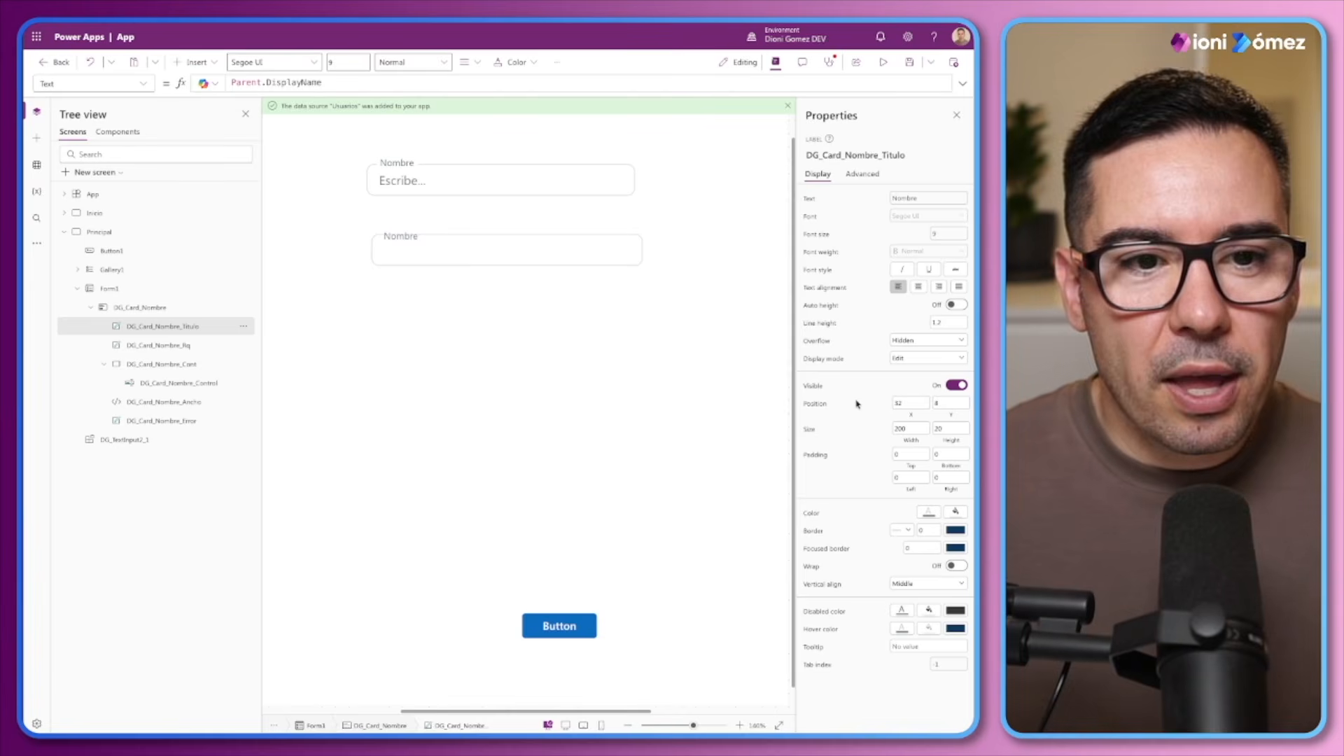
Examine the DG_TextInput2 component's container, label container and label settings as a reference for the card's title
left_click(476, 181)
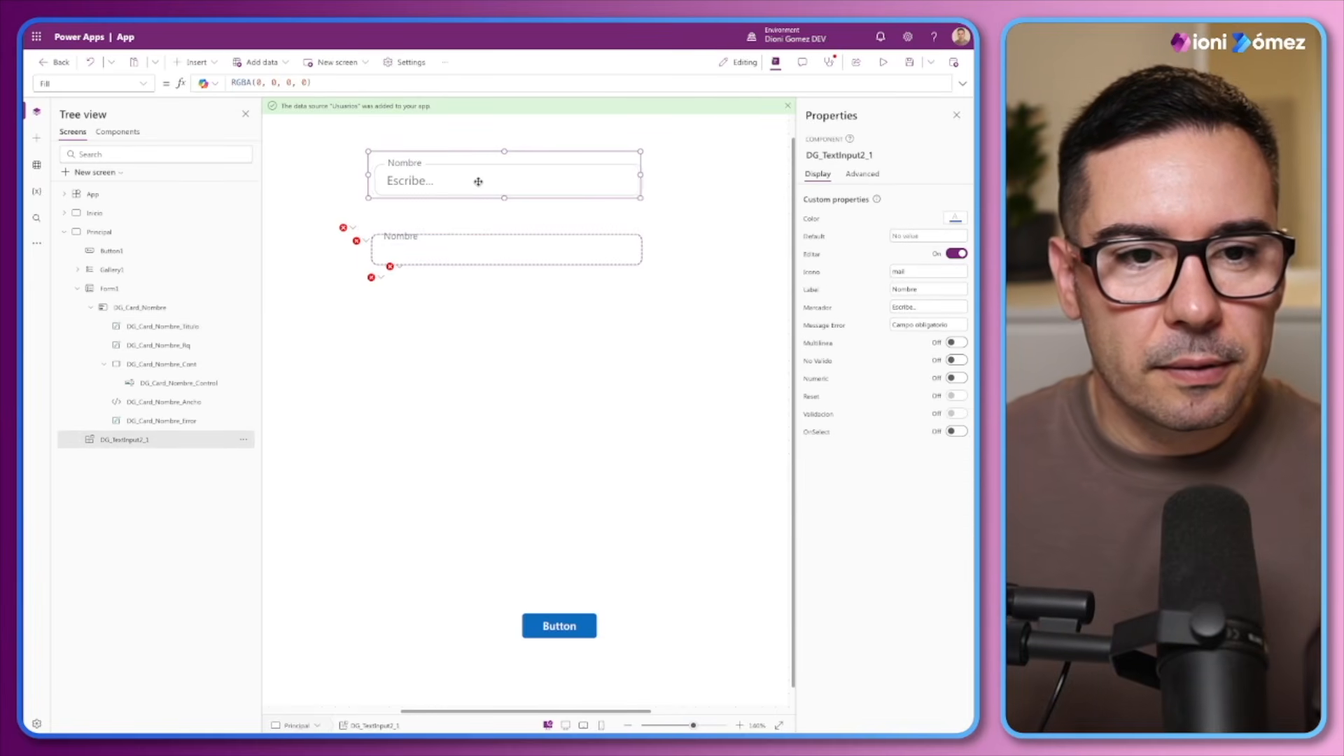
key("alt")
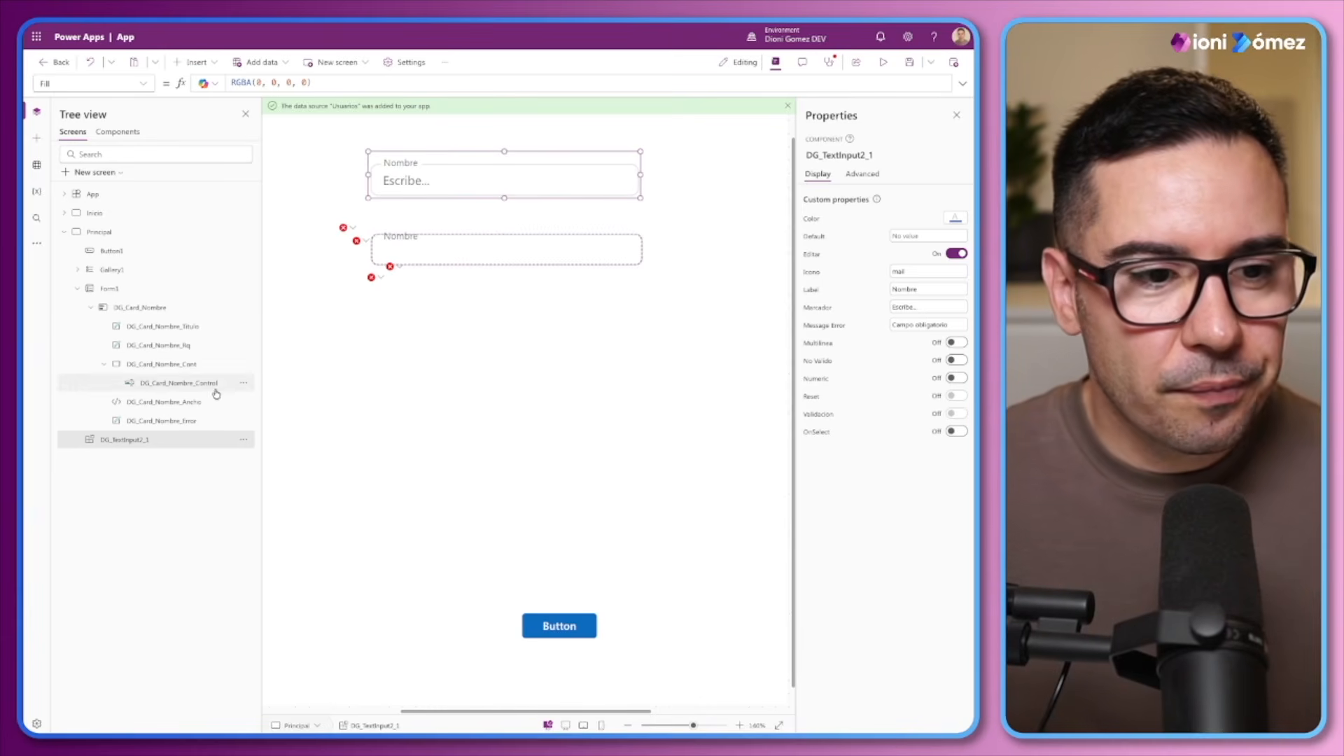
left_click(128, 133)
left_click(134, 291)
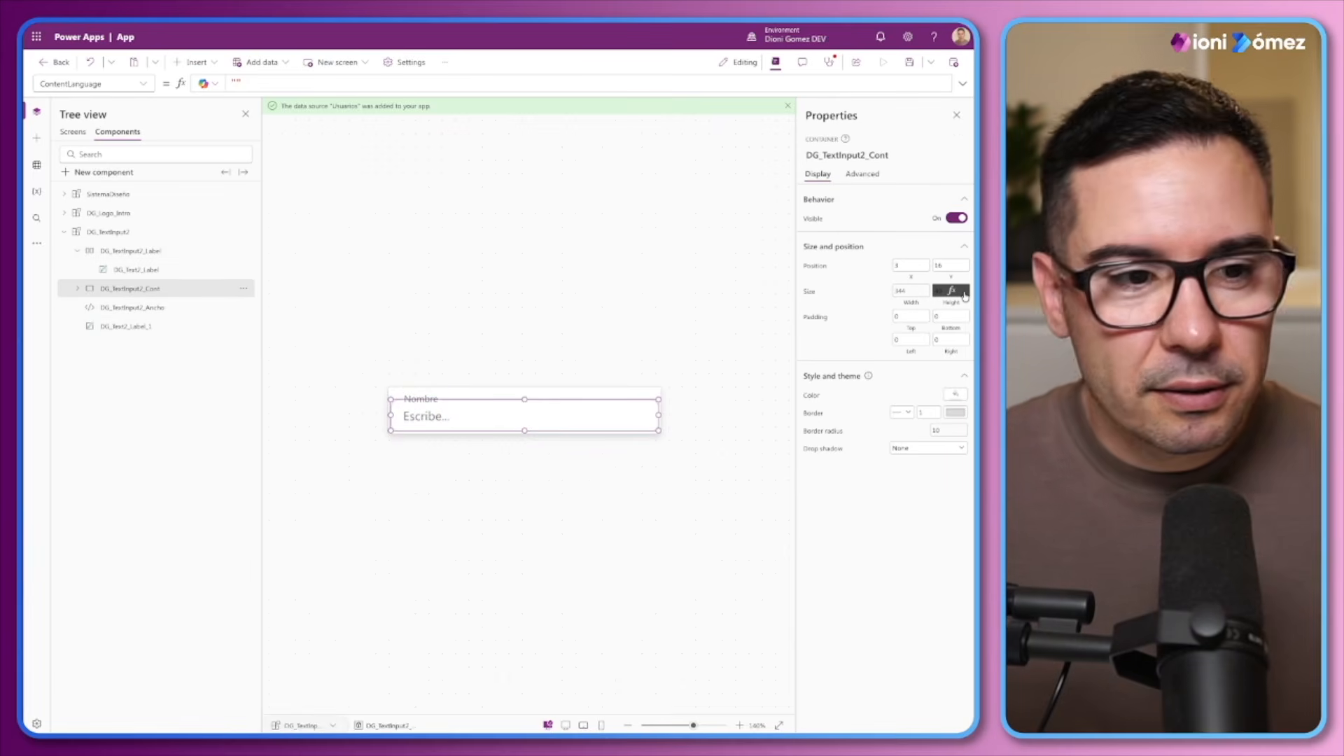
left_click(136, 270)
left_click(135, 253)
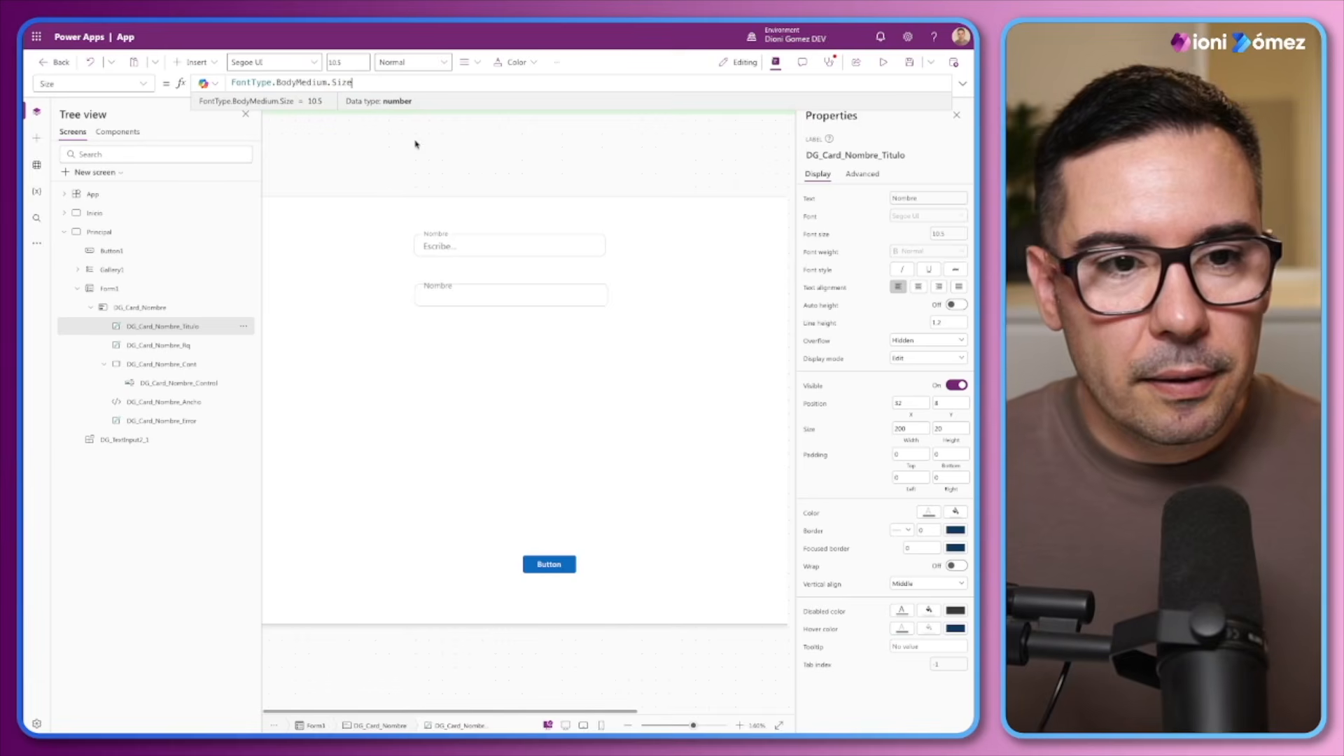
Set the DG_Card_Nombre_Titulo label's text colour formula to ModeApp.Fg.Default
left_click(928, 509)
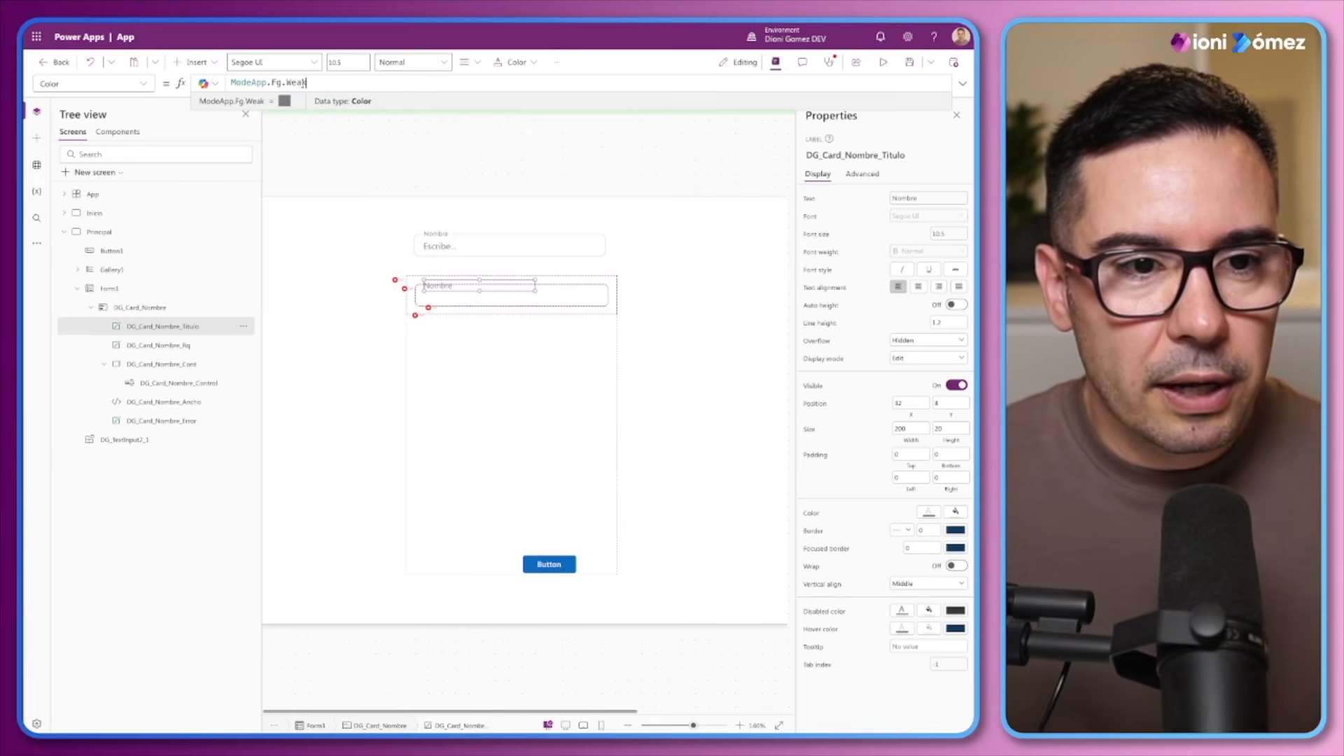
double_click(287, 82)
type("Default")
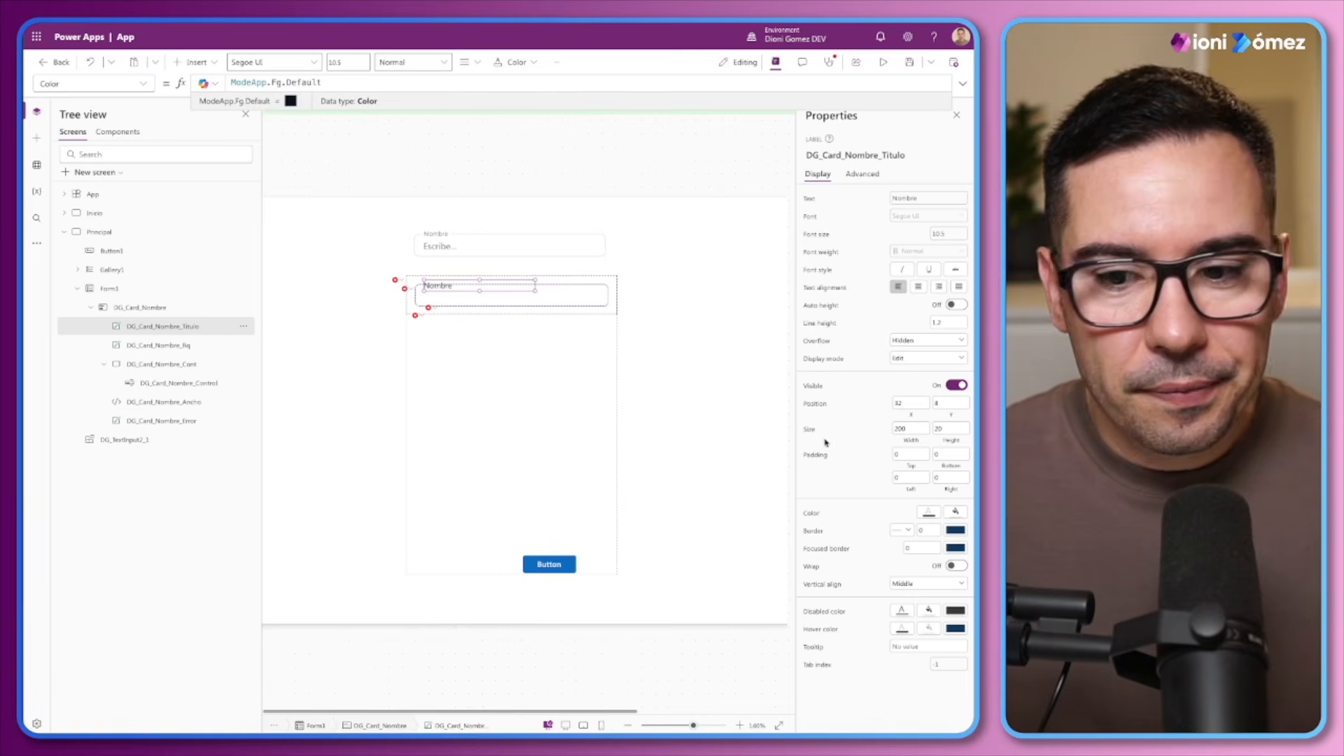
Replace the DG_Card_Nombre_Titulo label's Fill formula with ModeApp.Bg.Default
left_click(144, 83)
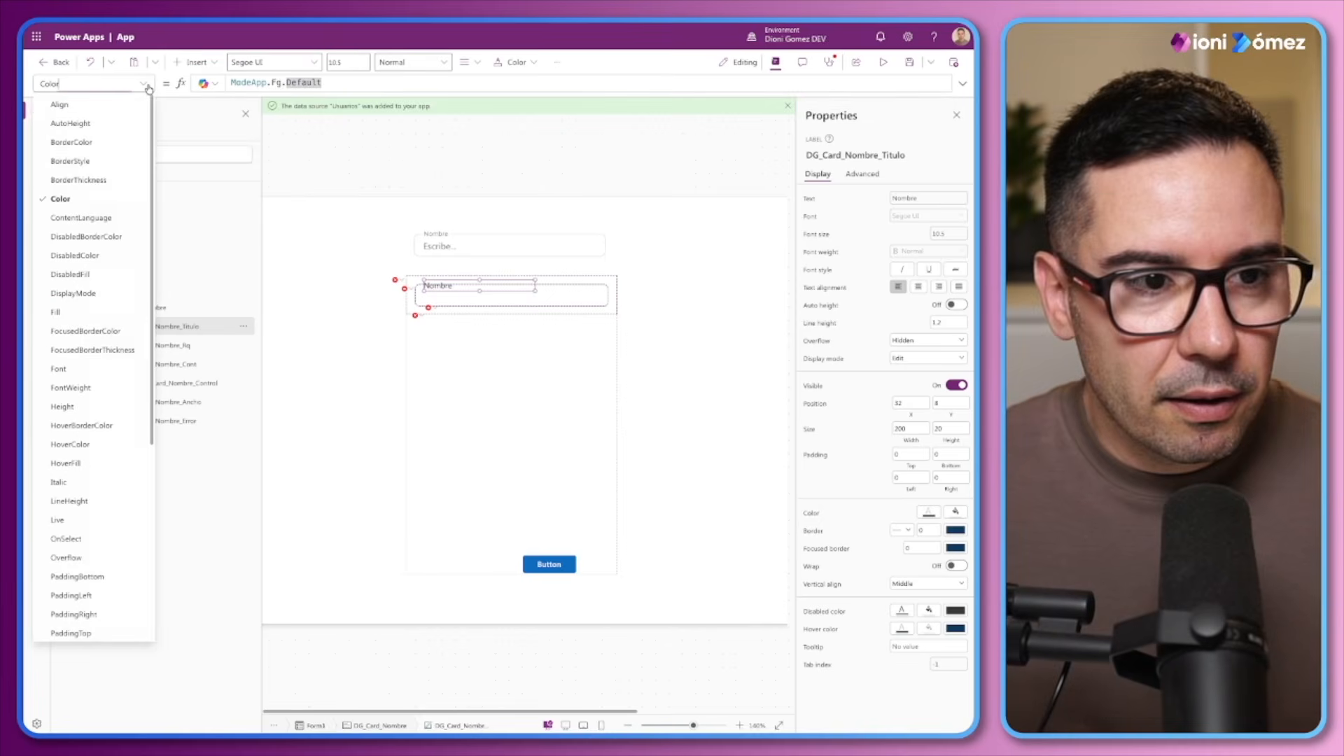
left_click(56, 311)
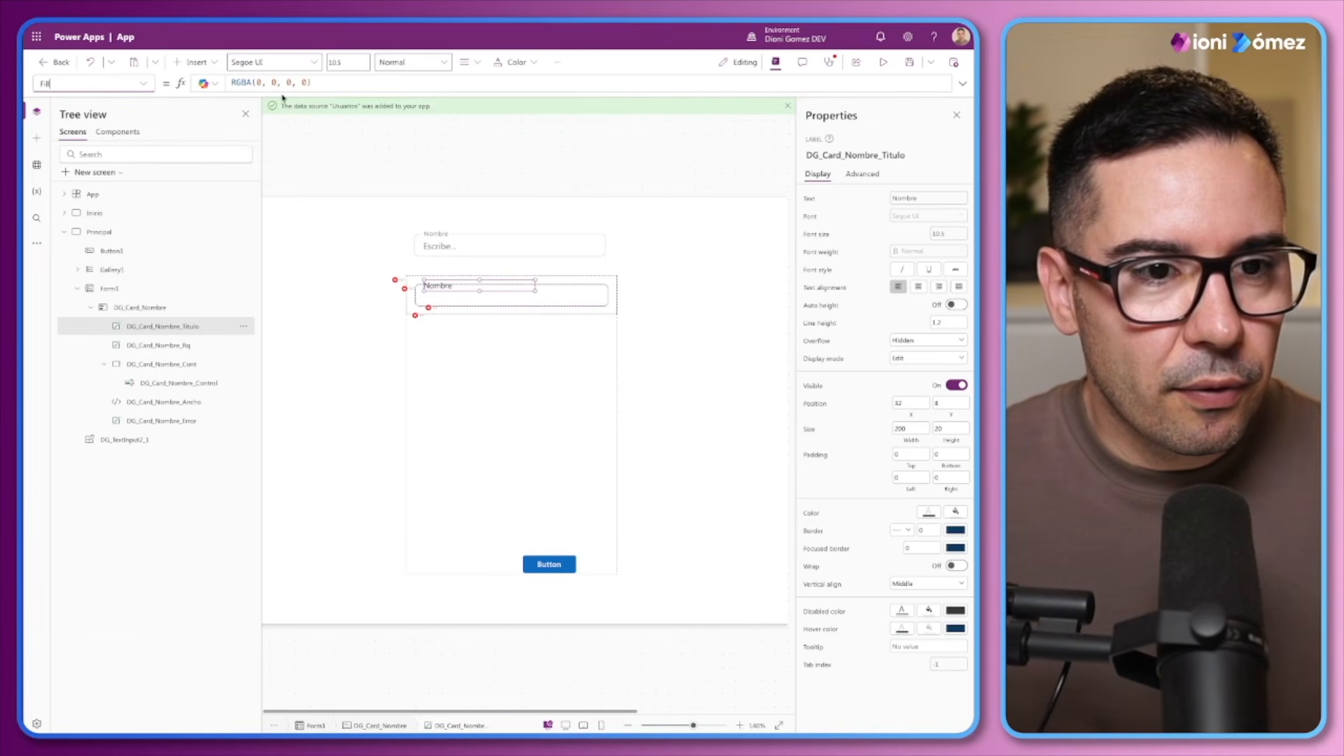
key("ctrl+a")
type("MOde")
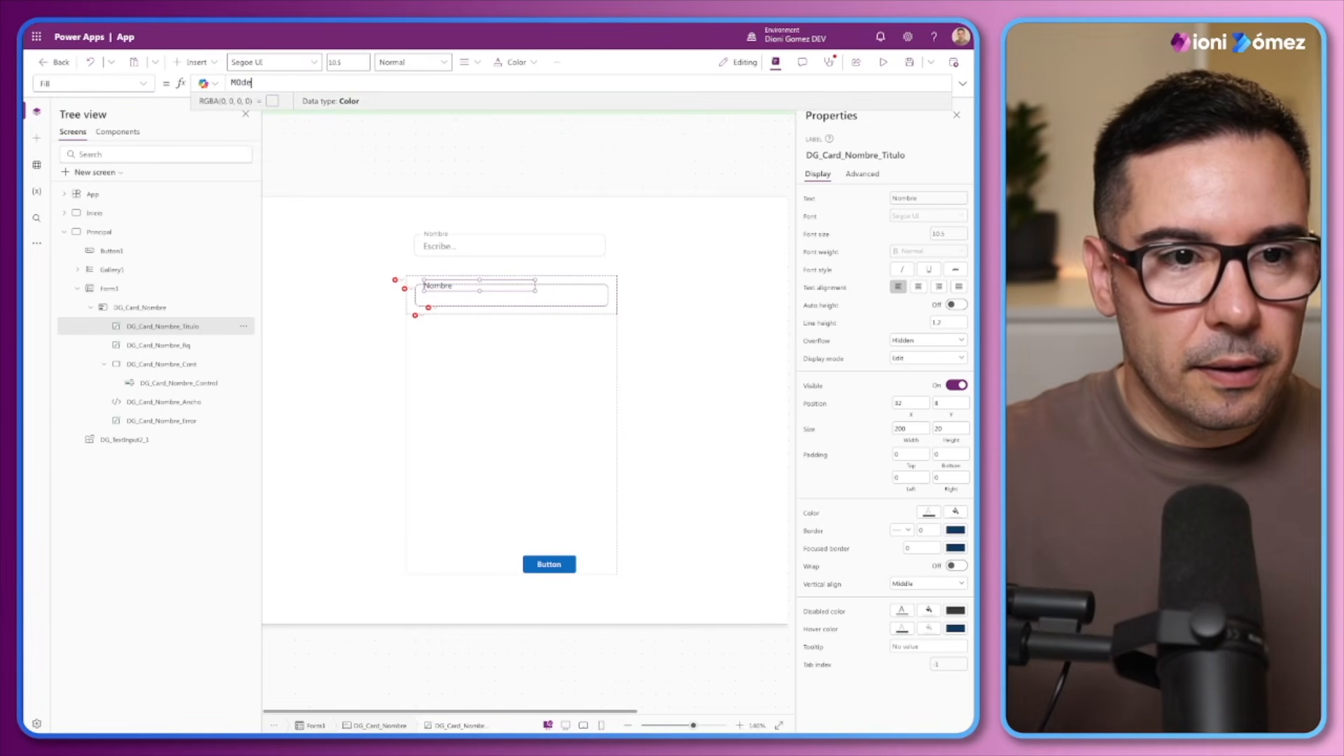
key("Tab")
type(".")
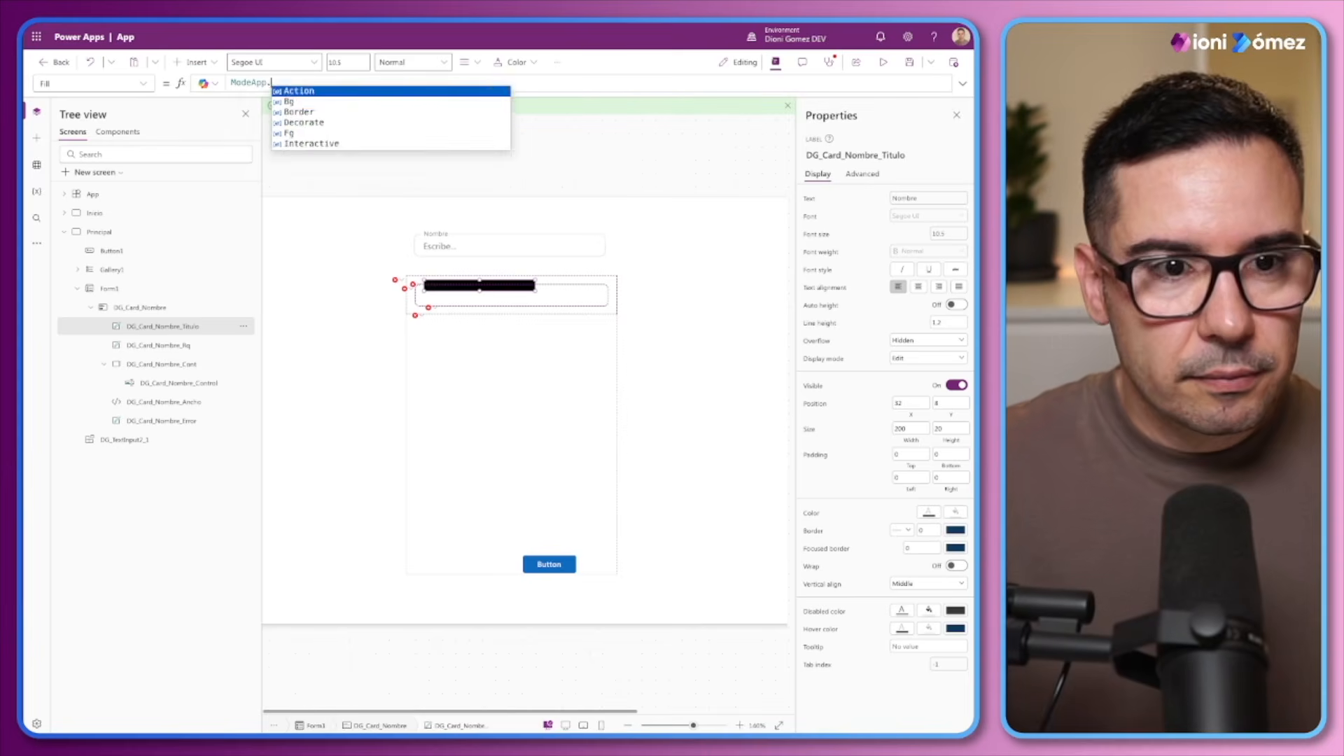
type("Bg.Default")
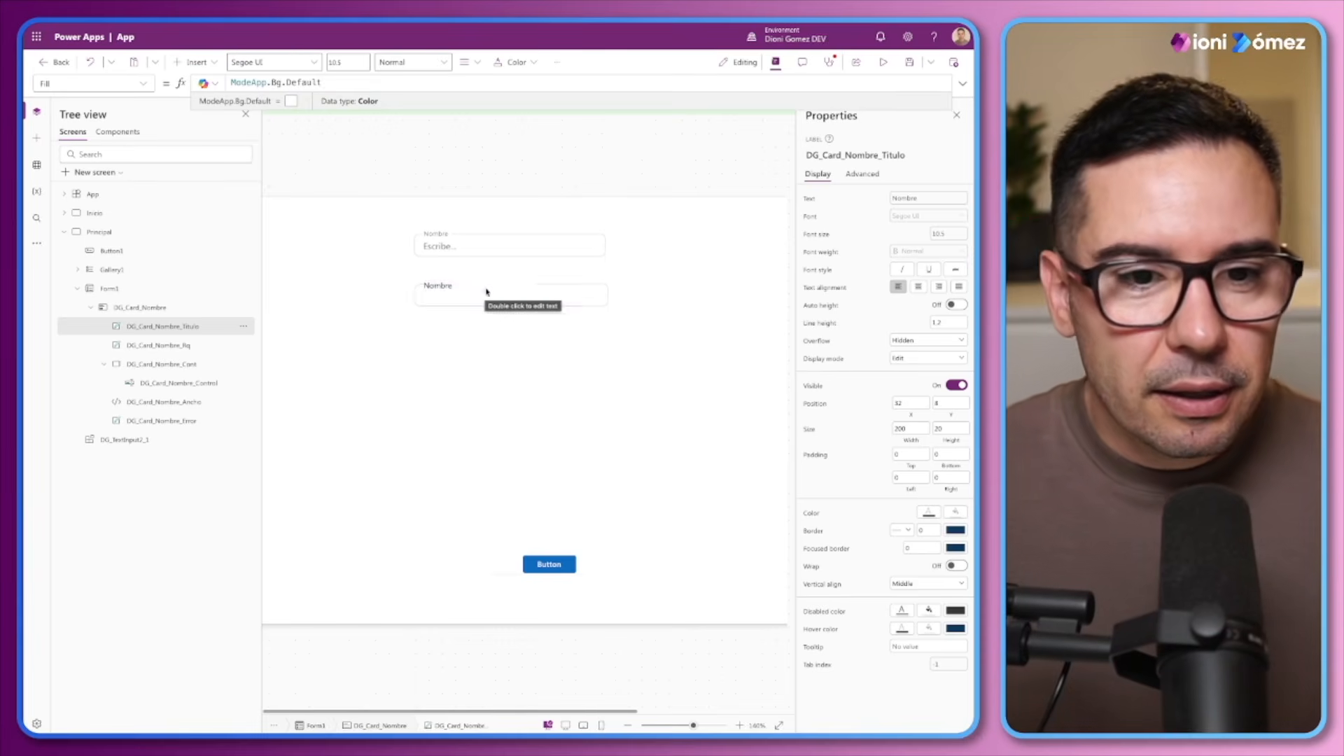
Set the DG_Card_Nombre_Titulo label's text colour formula back to ModeApp.Fg.Weak
left_click_drag(692, 725, 697, 725)
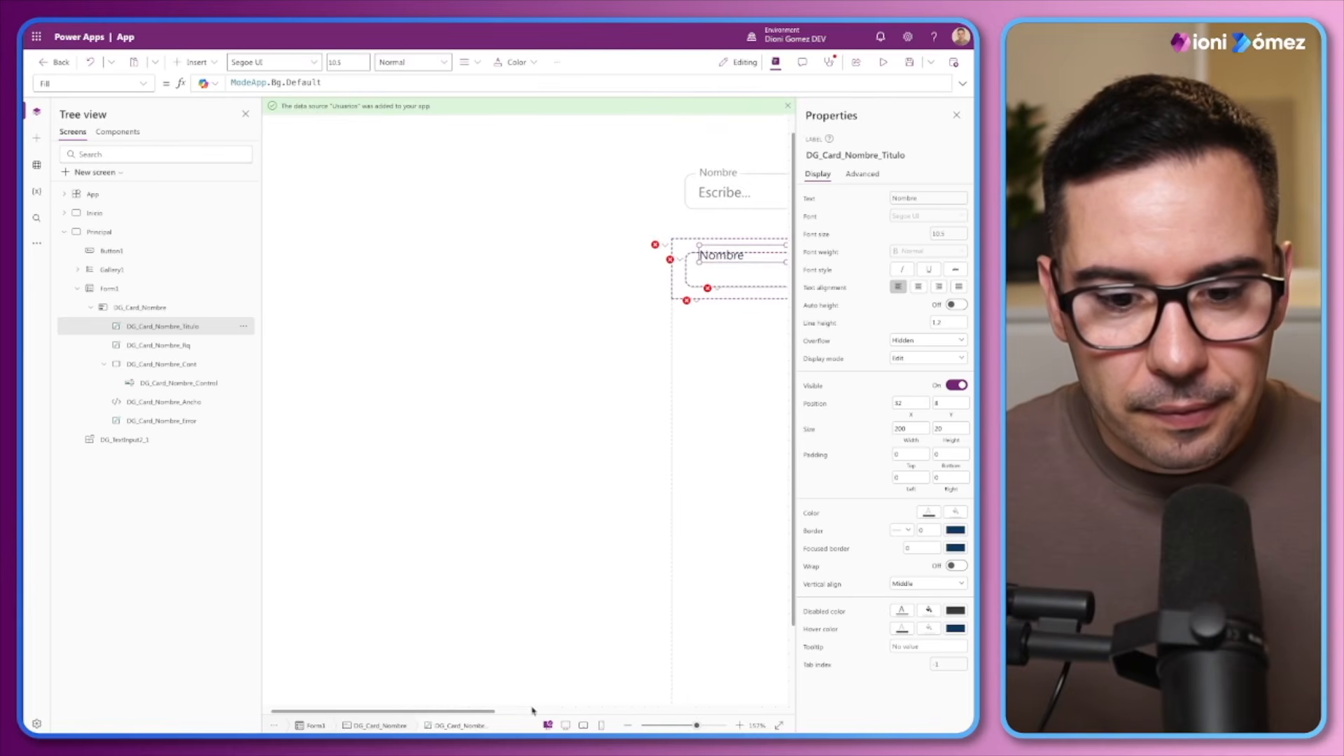
left_click_drag(479, 714, 592, 714)
left_click(928, 513)
left_click(322, 83)
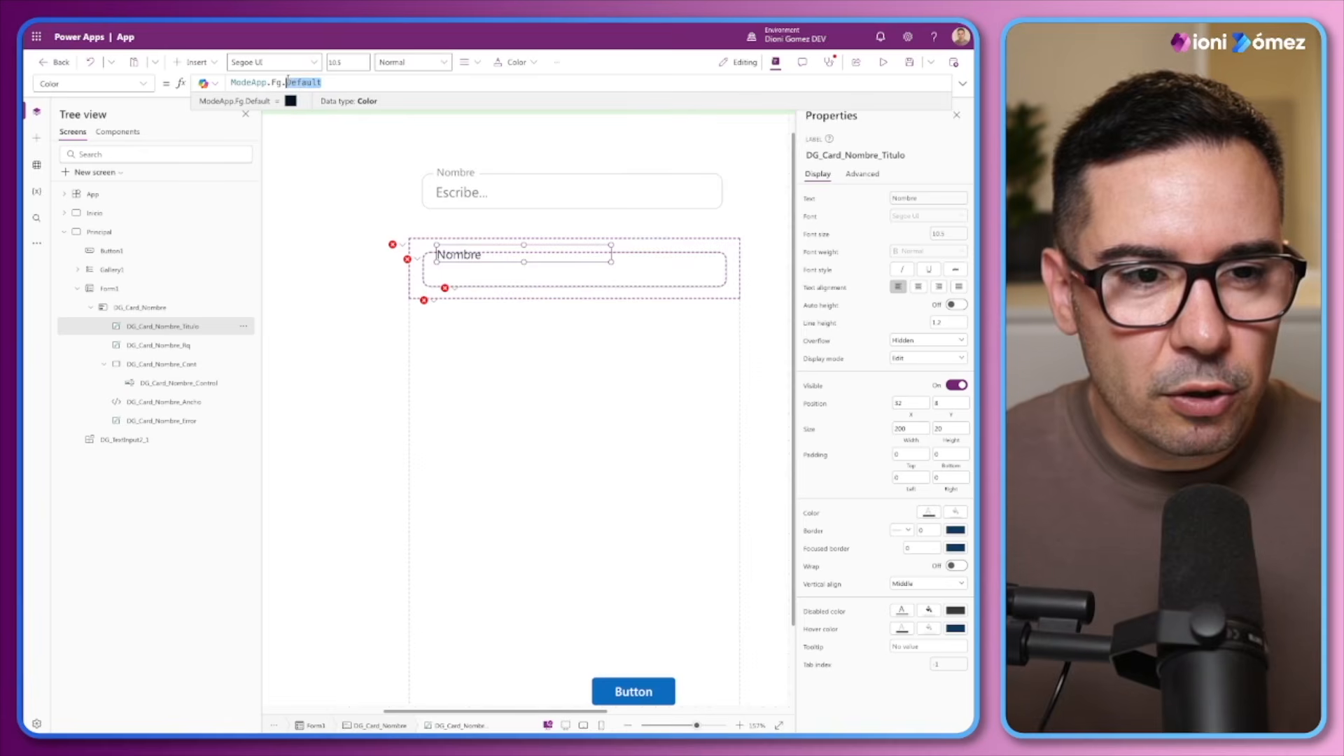
type("Weak")
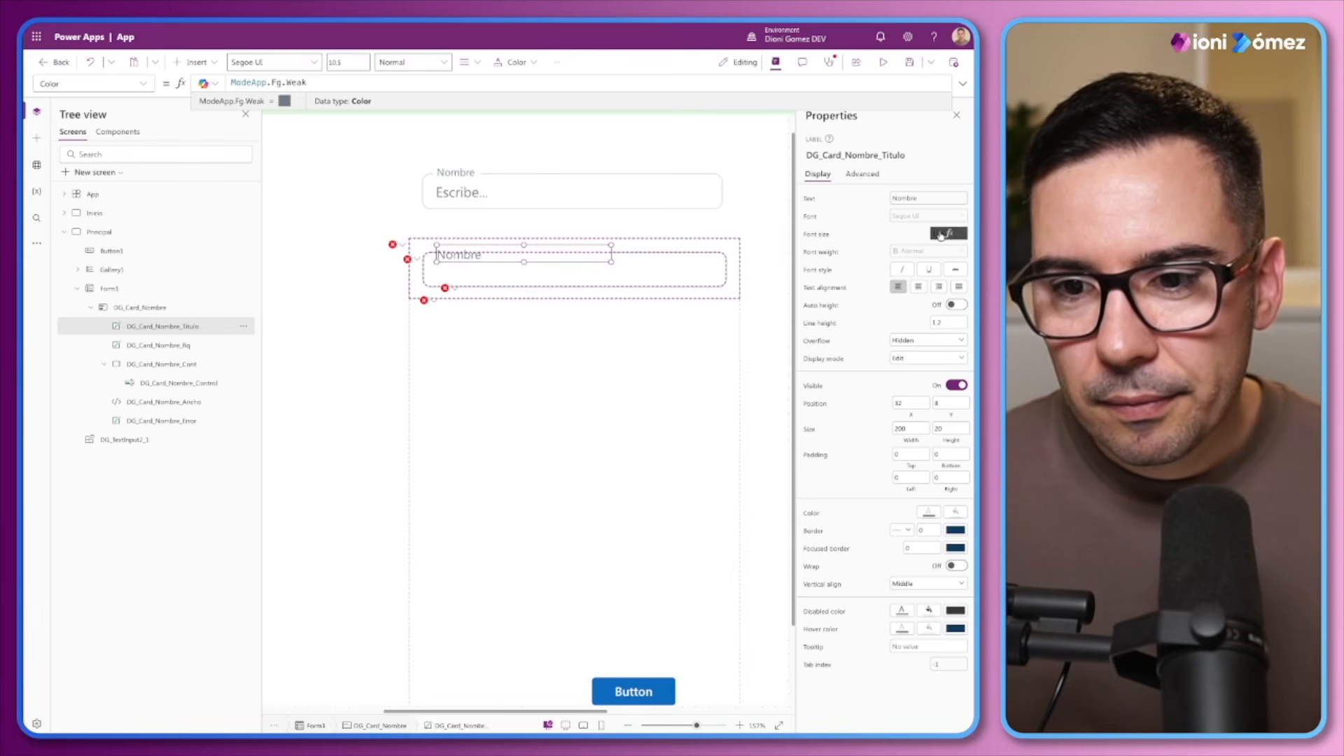
Set the DG_Card_Nombre_Titulo label's font size formula to FontType.BodySmall.Size and its Y position to 6
left_click(817, 235)
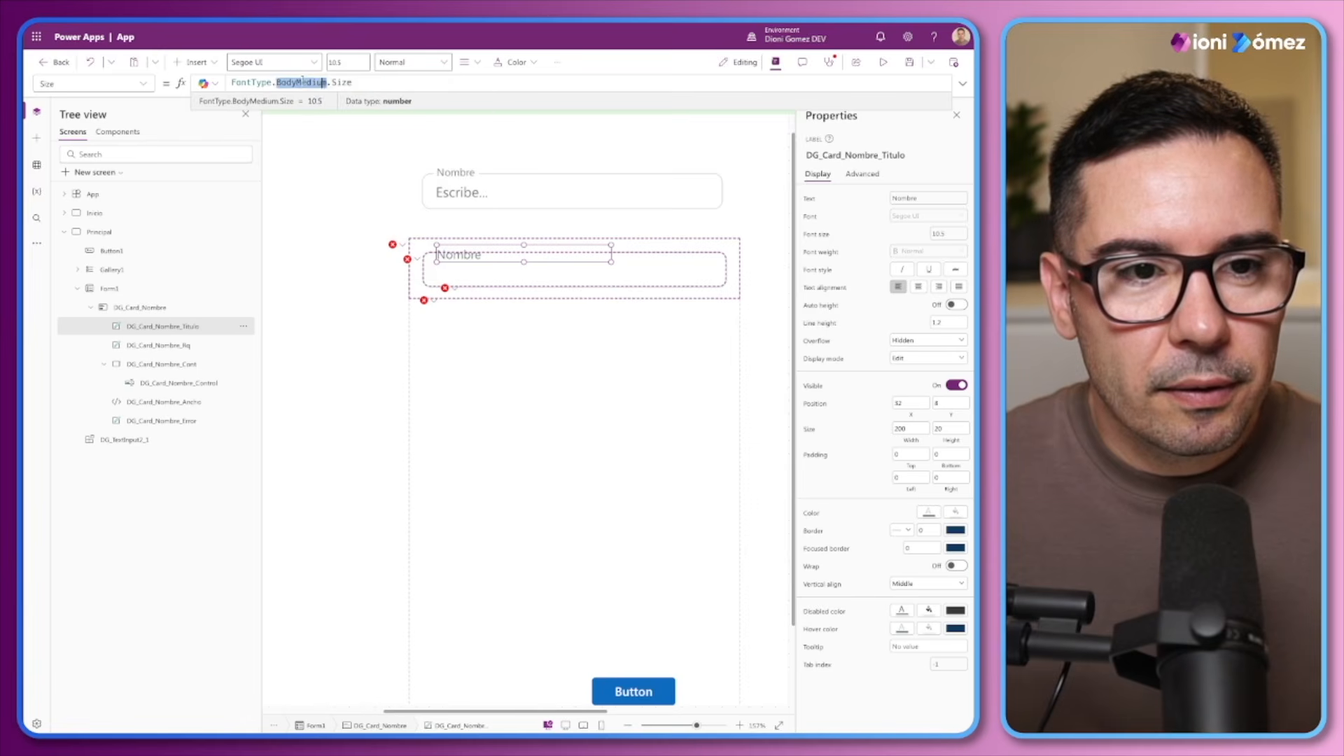
left_click_drag(326, 81, 294, 82)
type("Small")
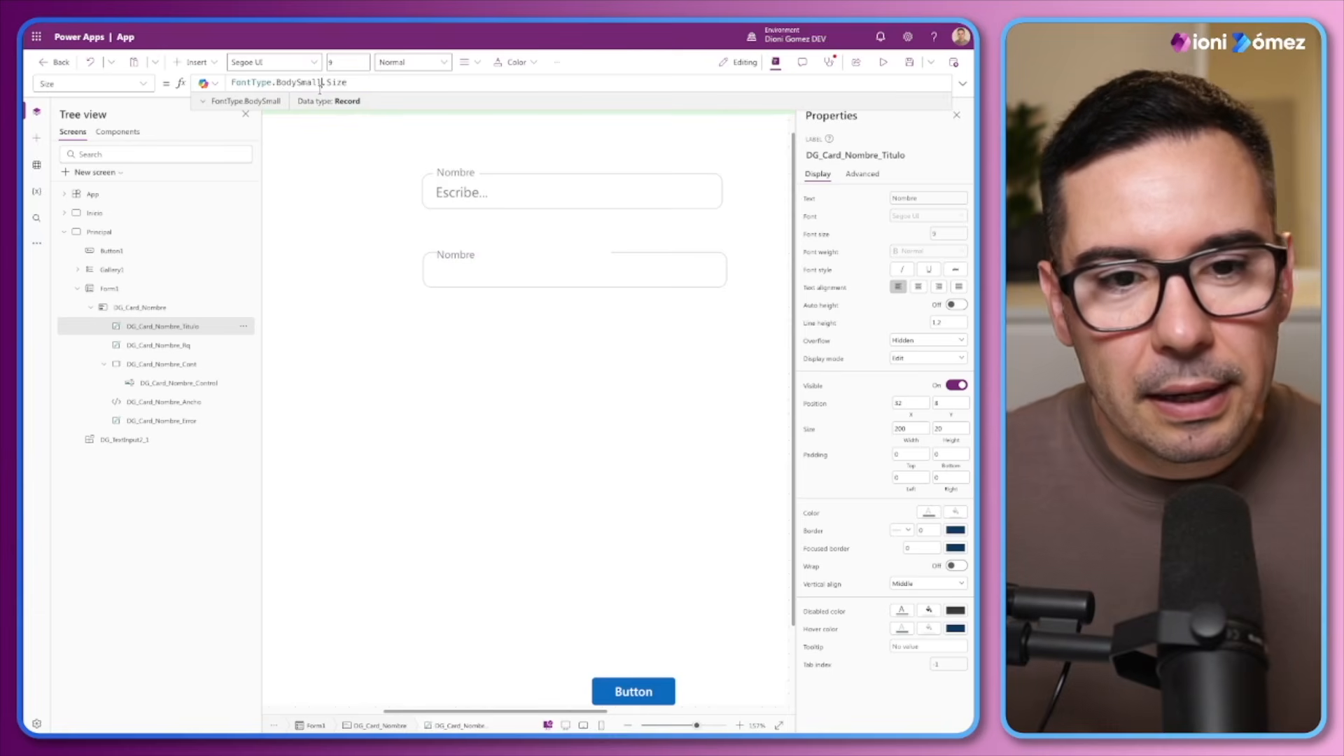
left_click(933, 402)
type("6")
left_click(865, 404)
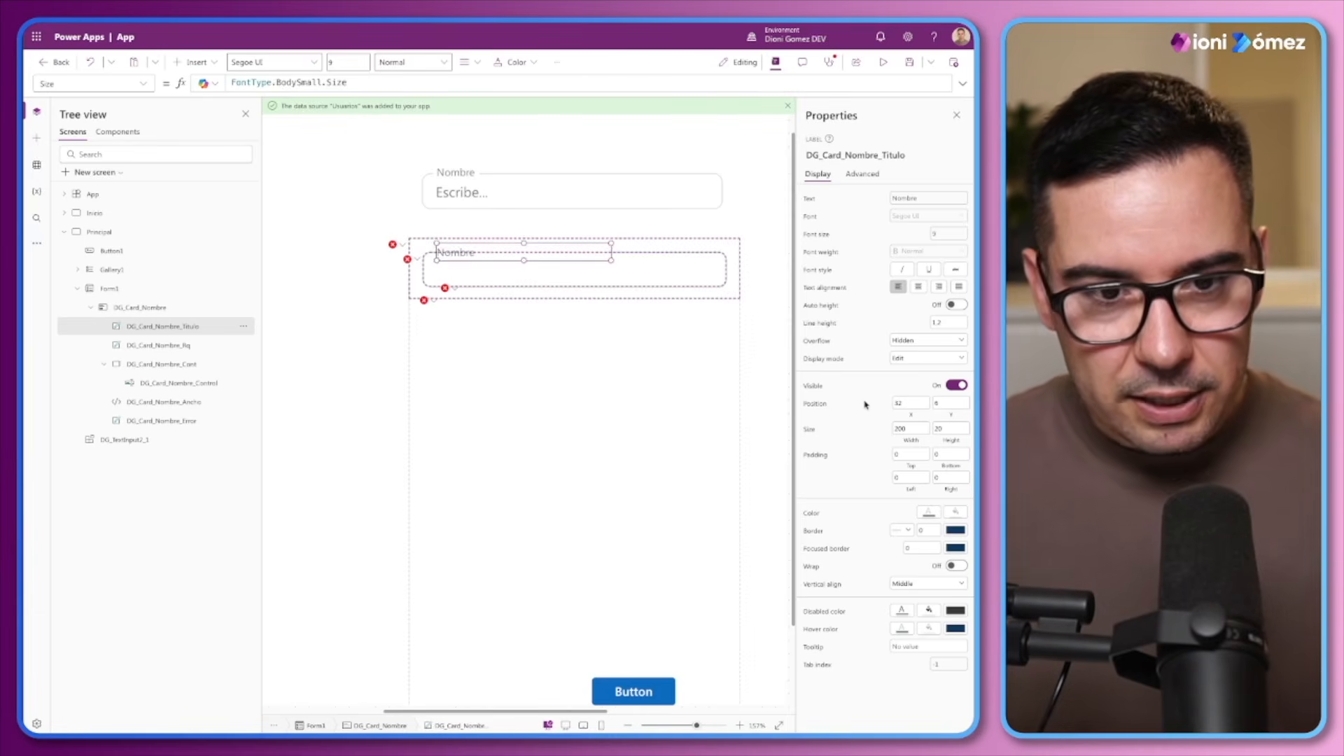
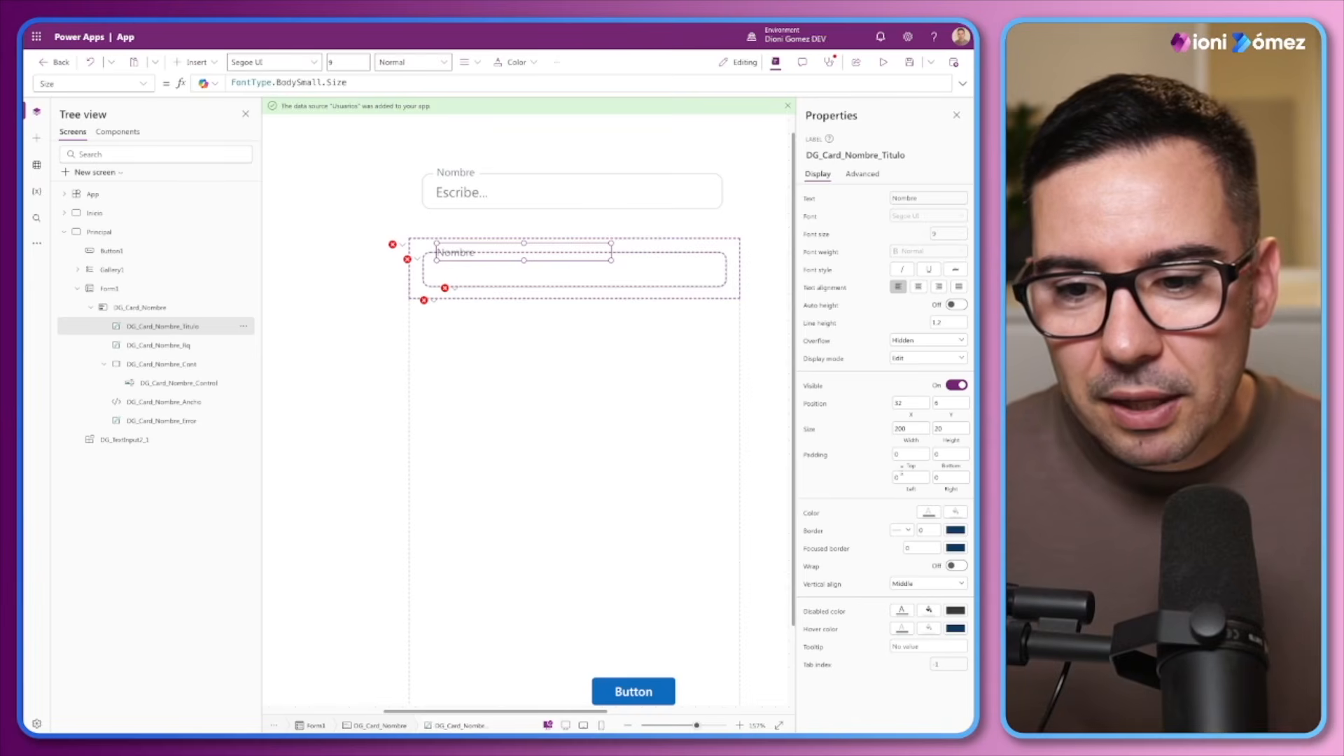
Set the left and right padding of the DG_Card_Nombre_Titulo label to 2
mouse_move(905, 477)
left_mouse_down()
mouse_move(872, 481)
mouse_move(926, 479)
mouse_move(879, 481)
left_mouse_up()
type("2")
key("Return")
type("2")
key("Return")
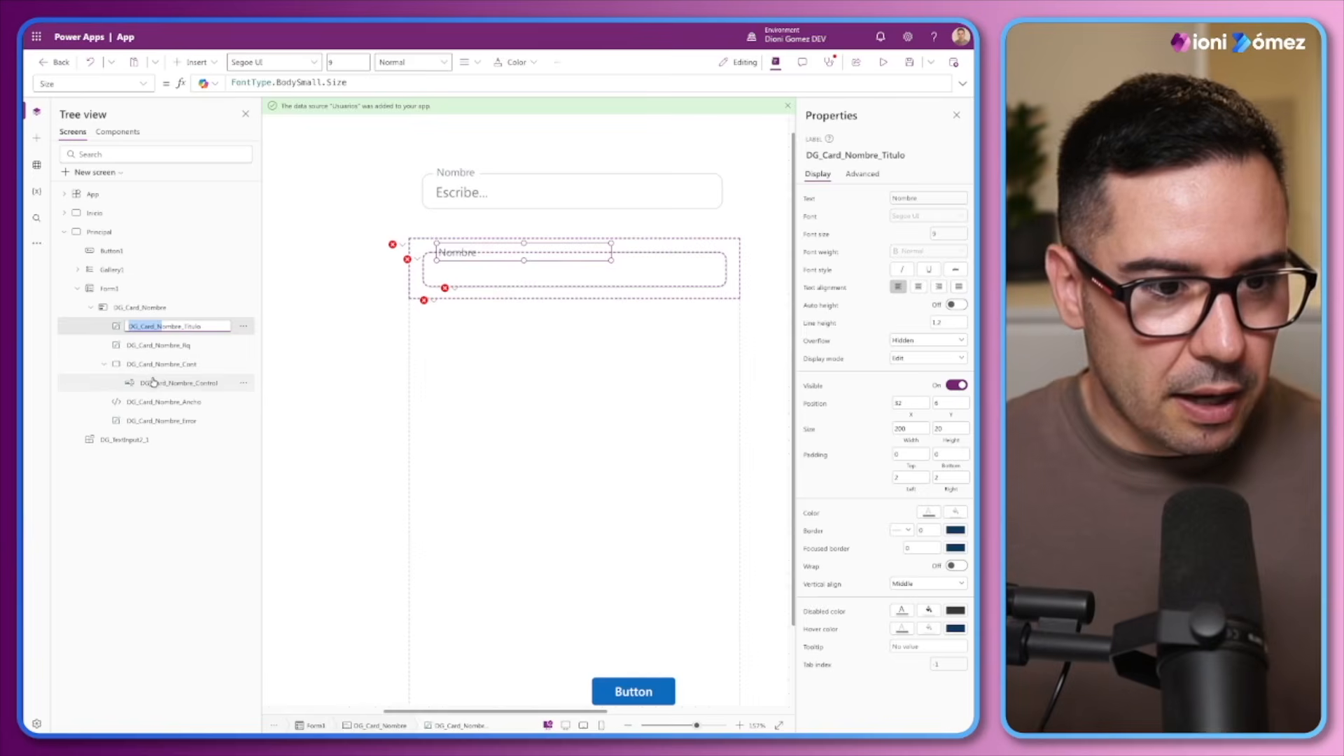
Check the HTML text and font size formulas of the DG_Card_Nombre_Ancho control
left_click(162, 401)
left_click_drag(342, 97, 322, 301)
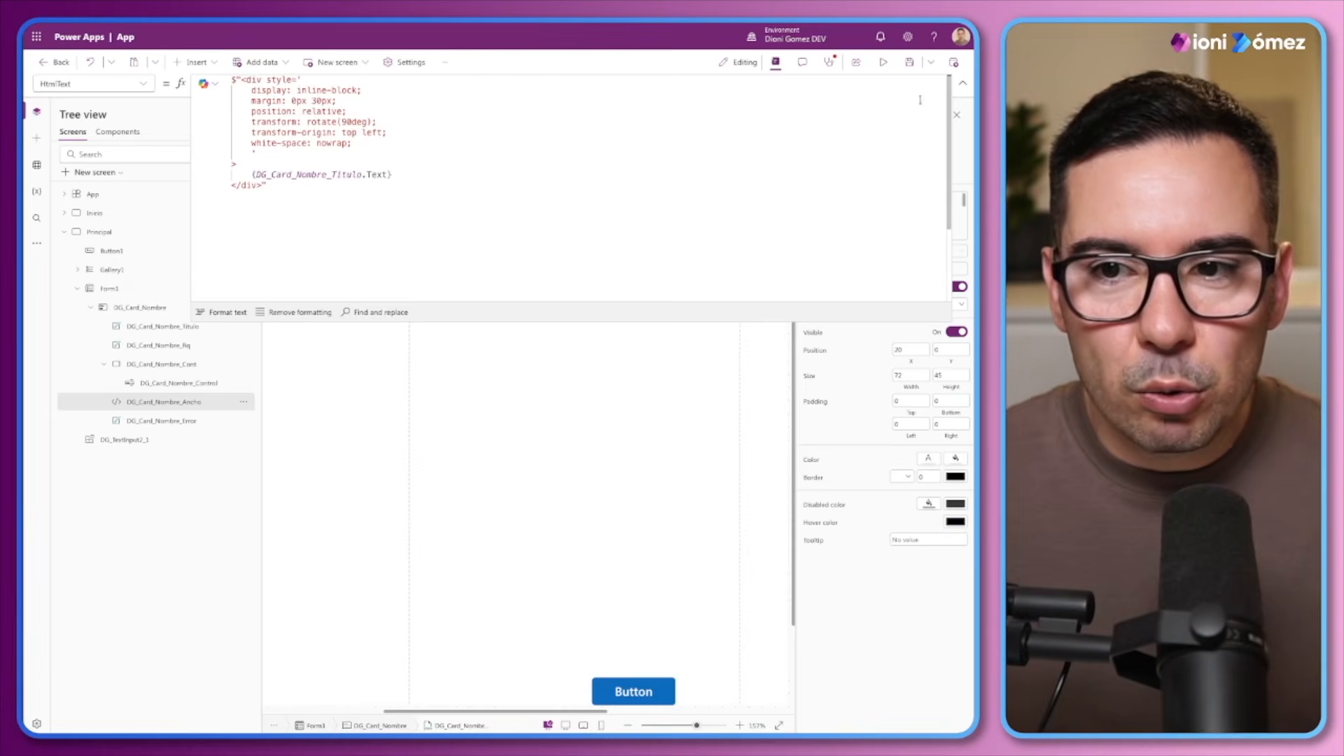
left_click(963, 83)
left_click(840, 270)
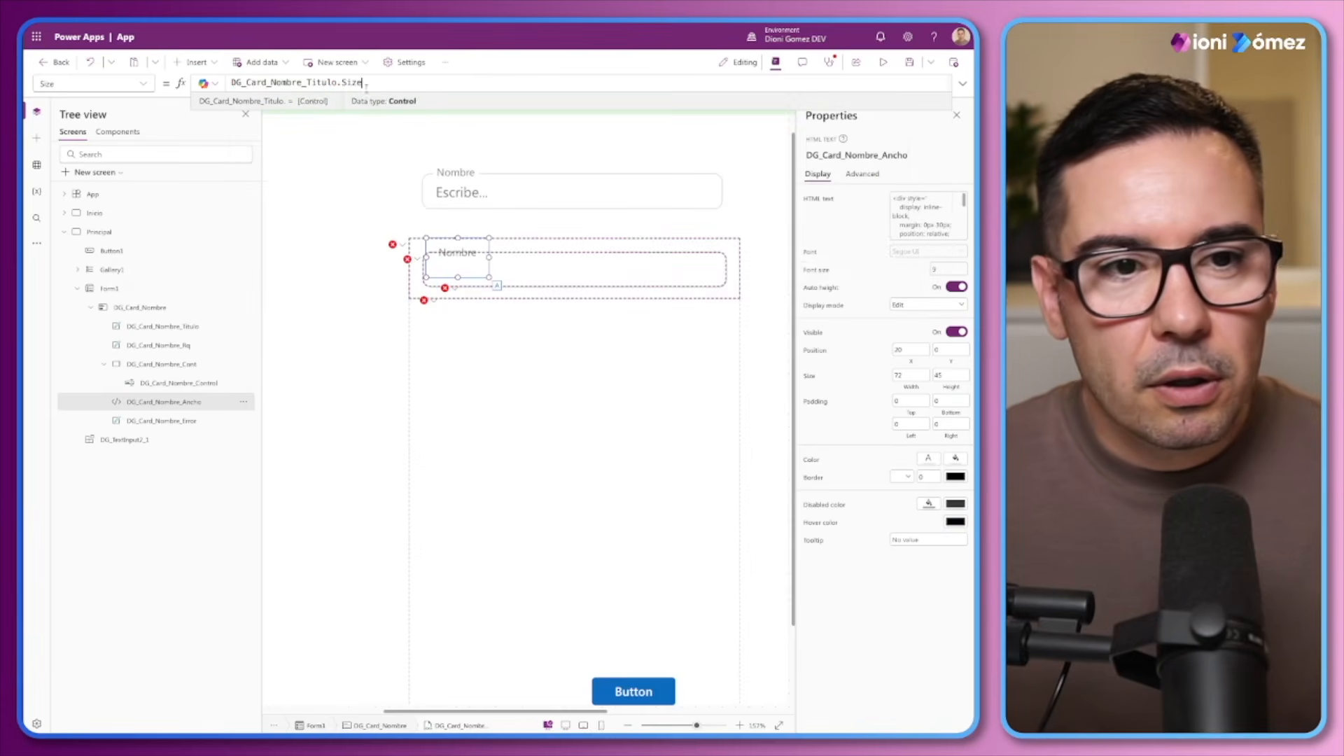
left_click(175, 327)
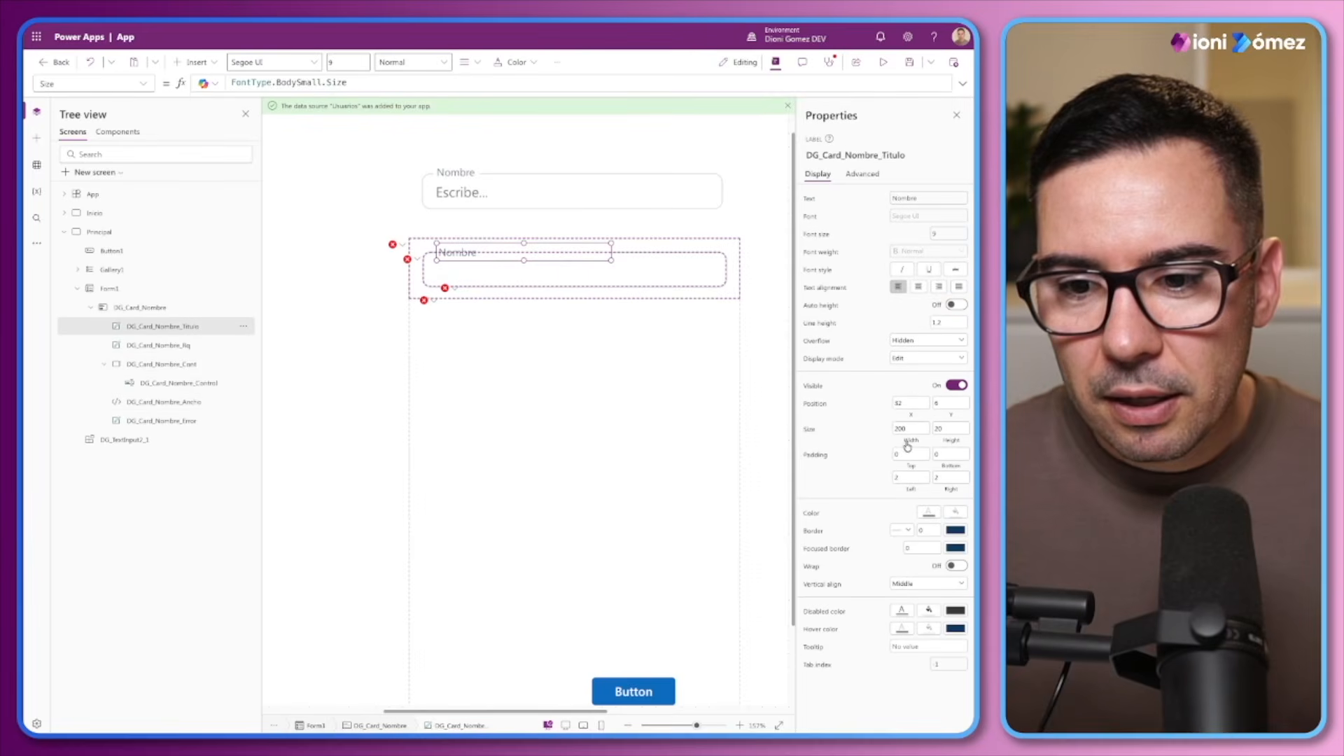
Replace the DG_Card_Nombre_Titulo label's Width formula with DG_Card_Nombre_Ancho.Height+4
double_click(155, 404)
key("ctrl+c")
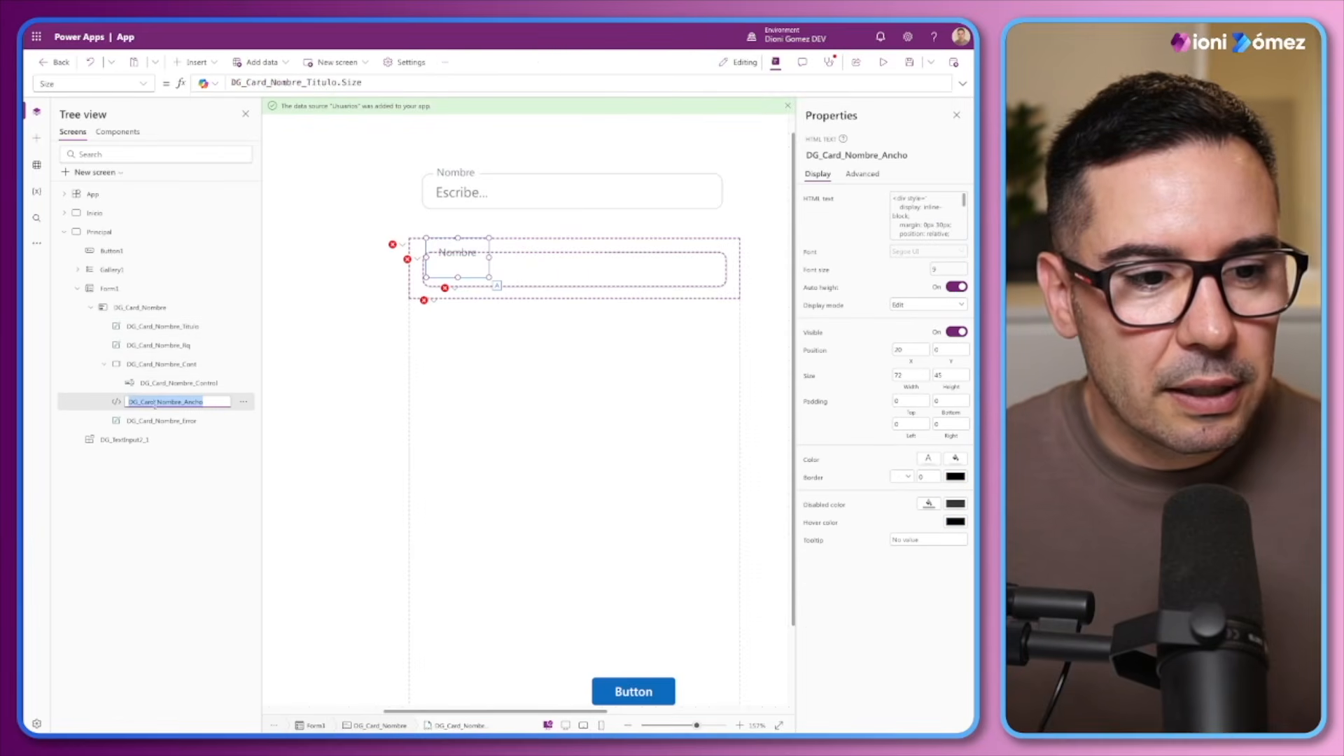
left_click(161, 326)
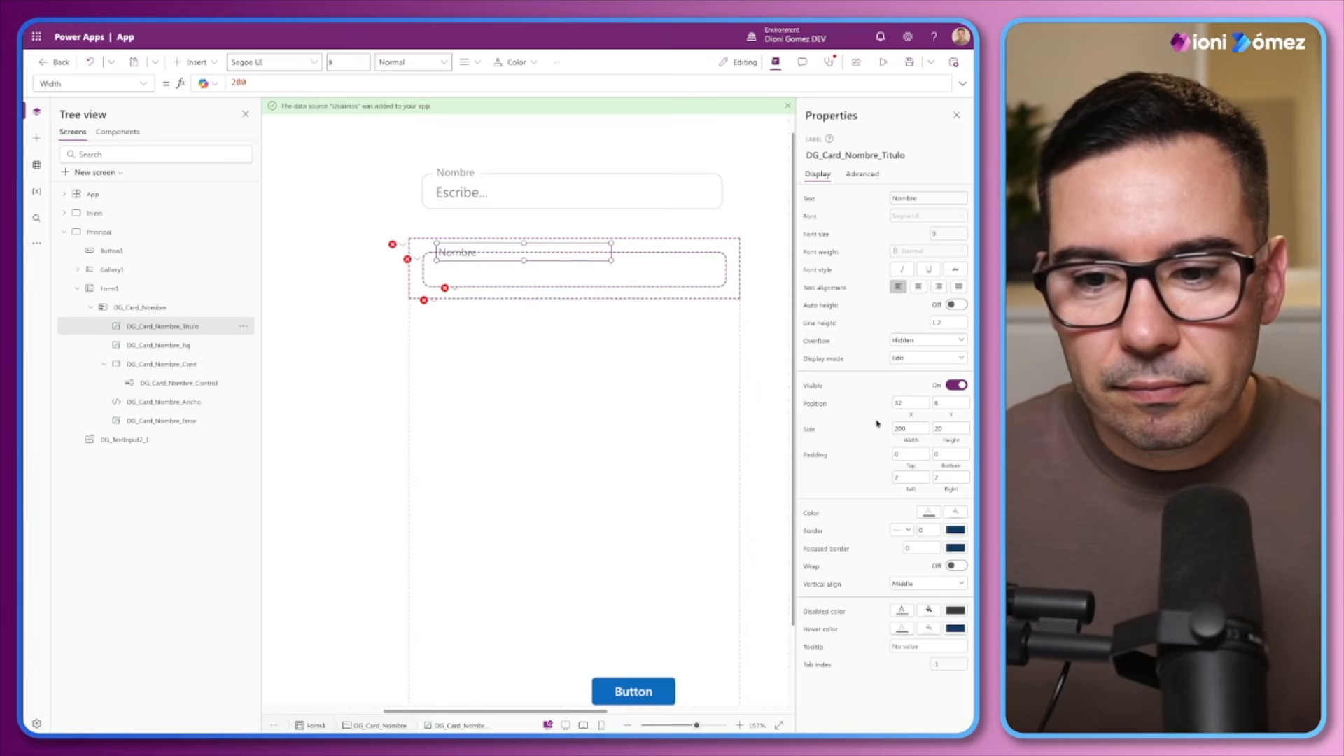
left_click(910, 441)
left_click_drag(254, 83, 203, 82)
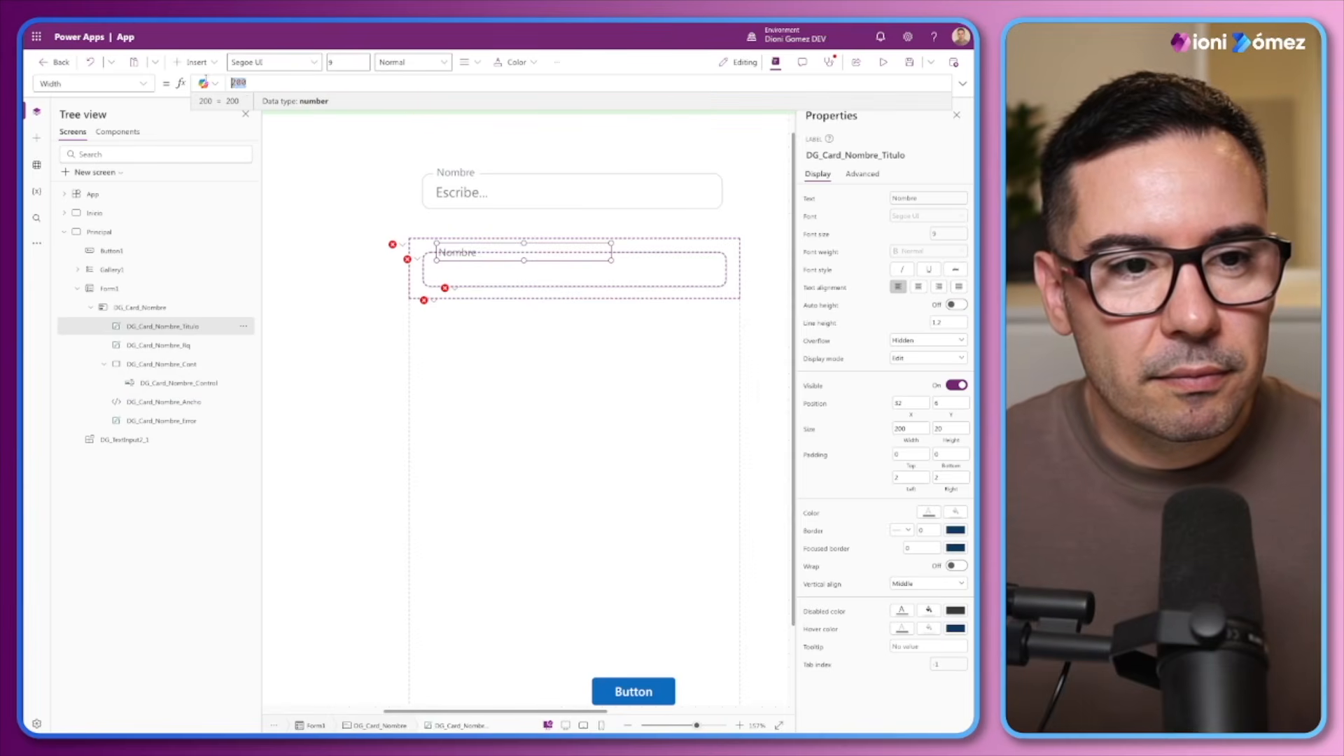
key("ctrl+v")
type(".Height")
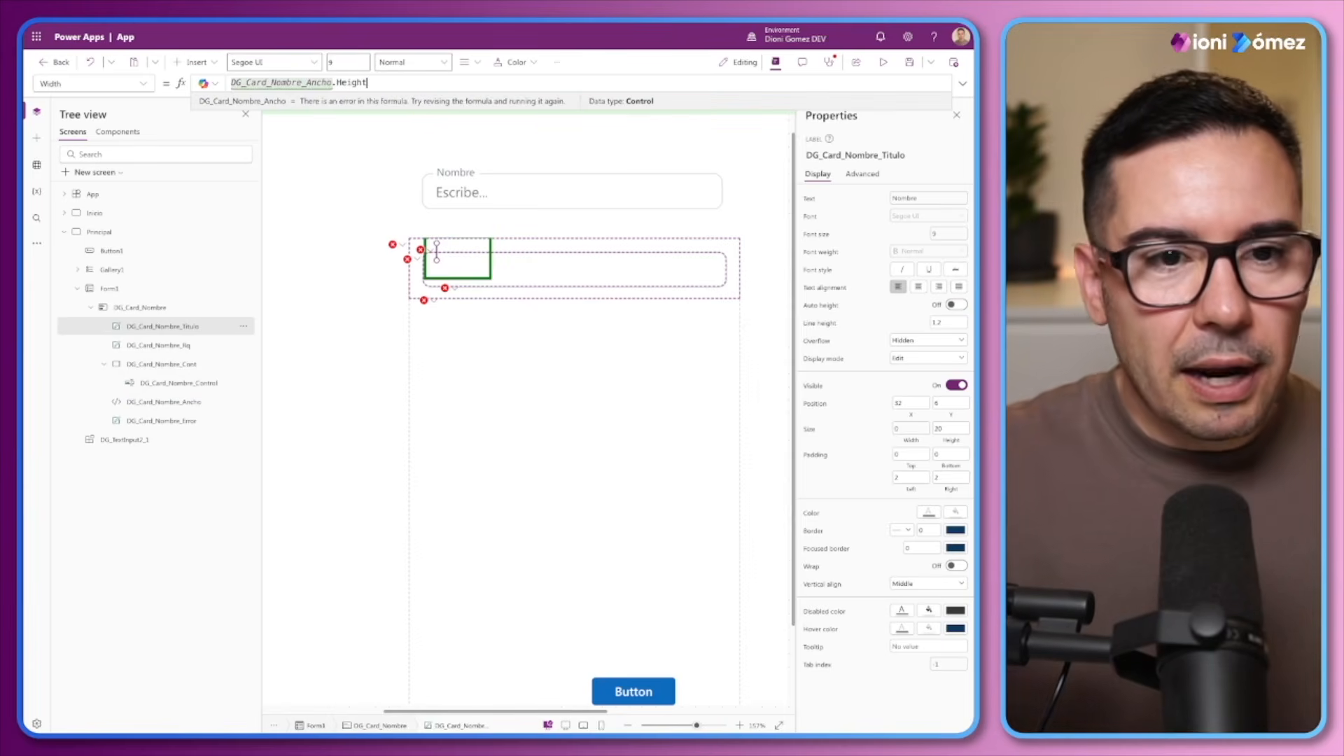
type("+4")
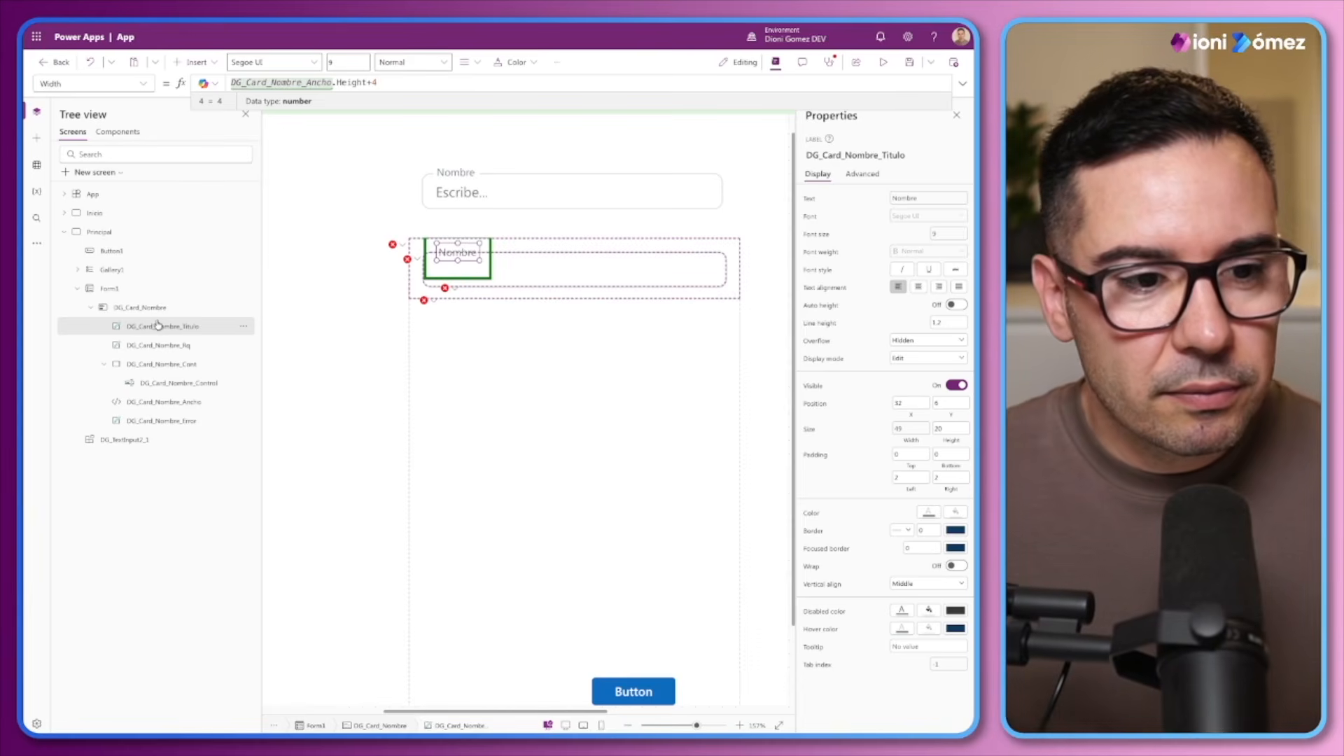
Append &" del empleado" to the DG_Card_Nombre_Titulo label's Text formula to test the automatic width
left_click(808, 199)
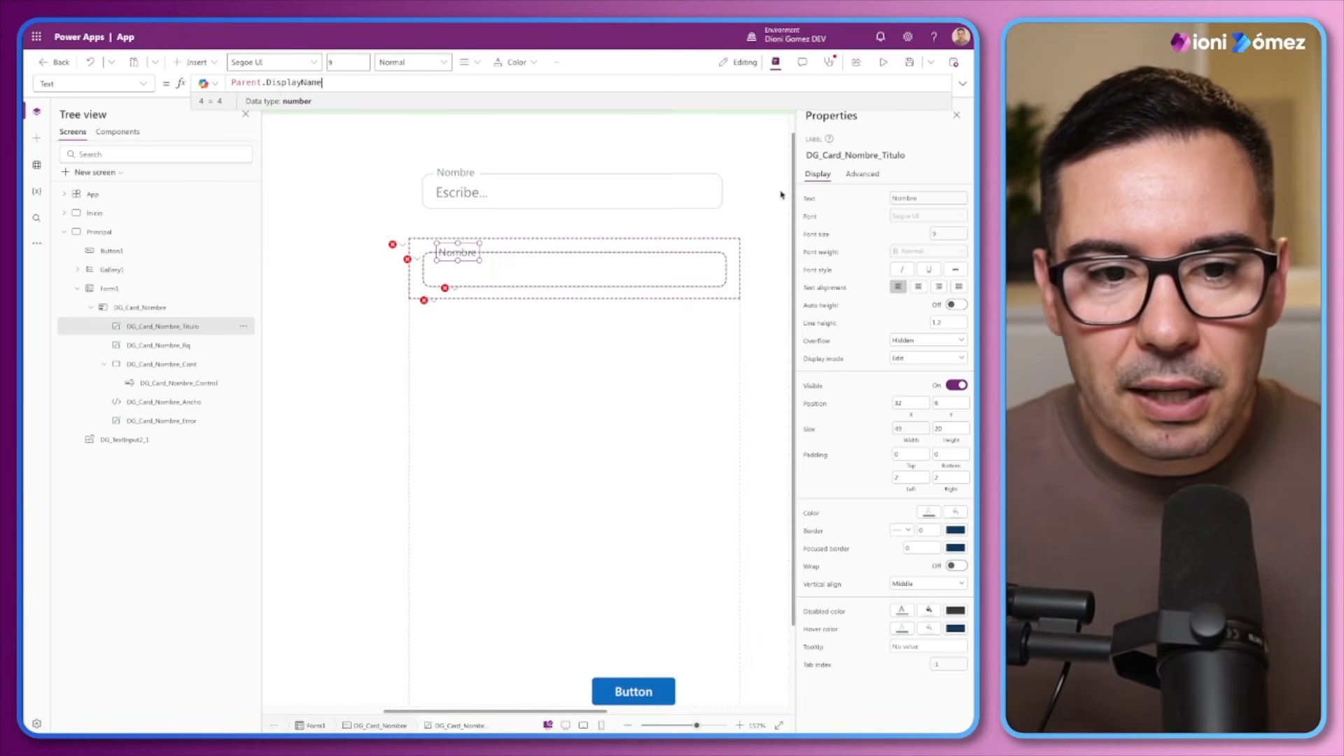
type("&\"")
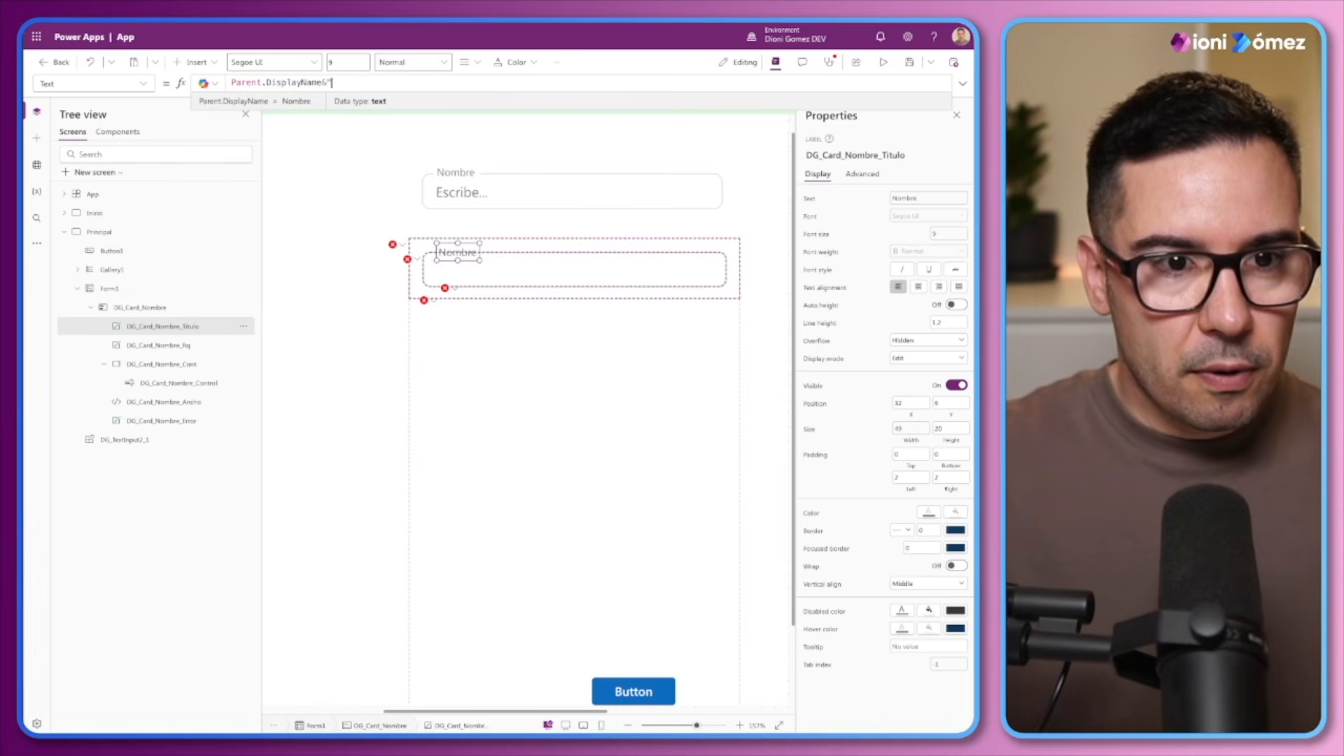
type(" del empleado")
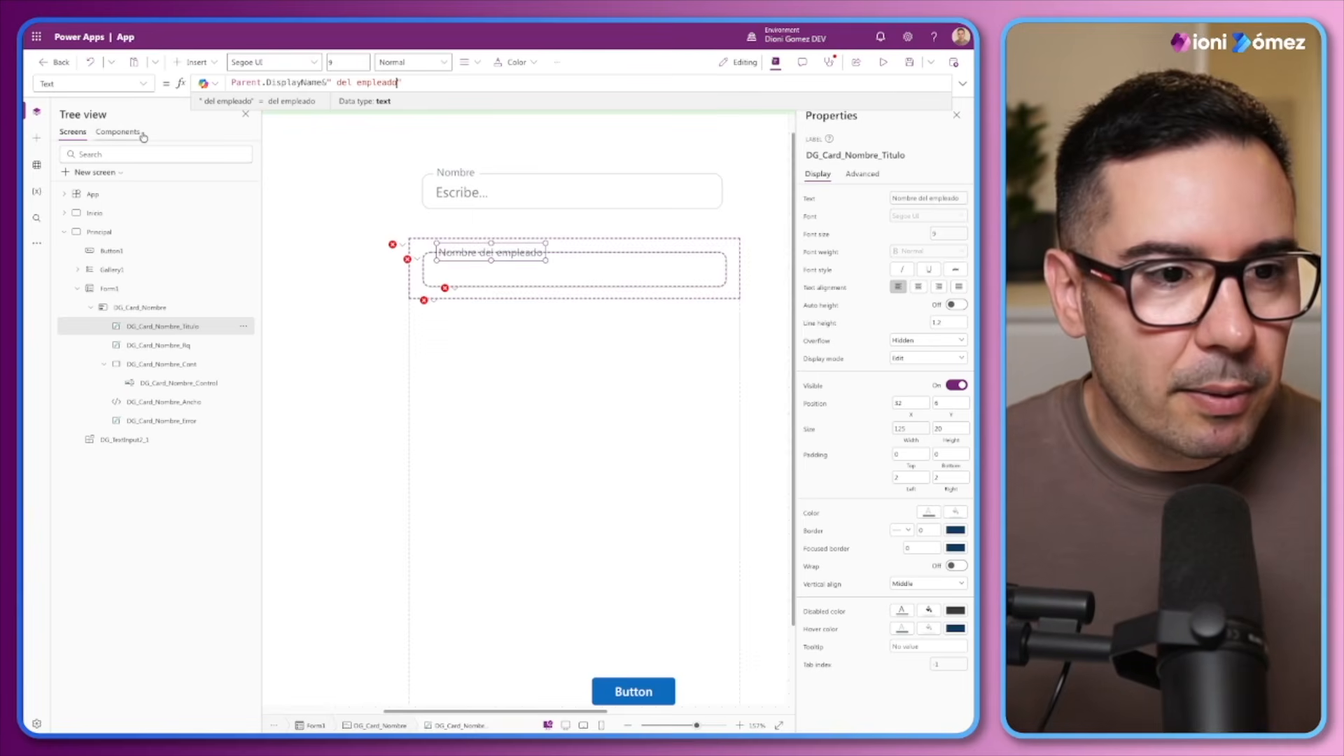
Compare the font size formula of DG_Text2_Label in the DG_TextInput2 component with that of the DG_Card_Nombre_Titulo label
left_click(118, 131)
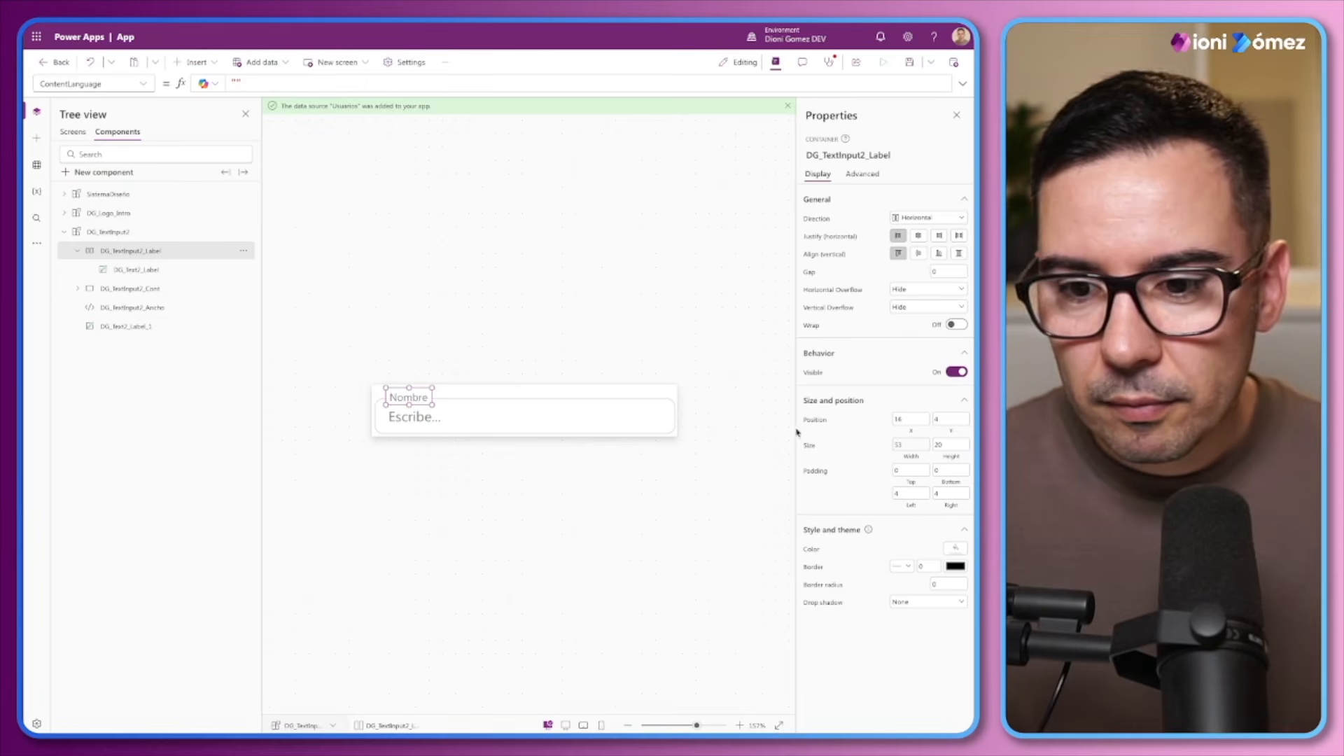
left_click(136, 270)
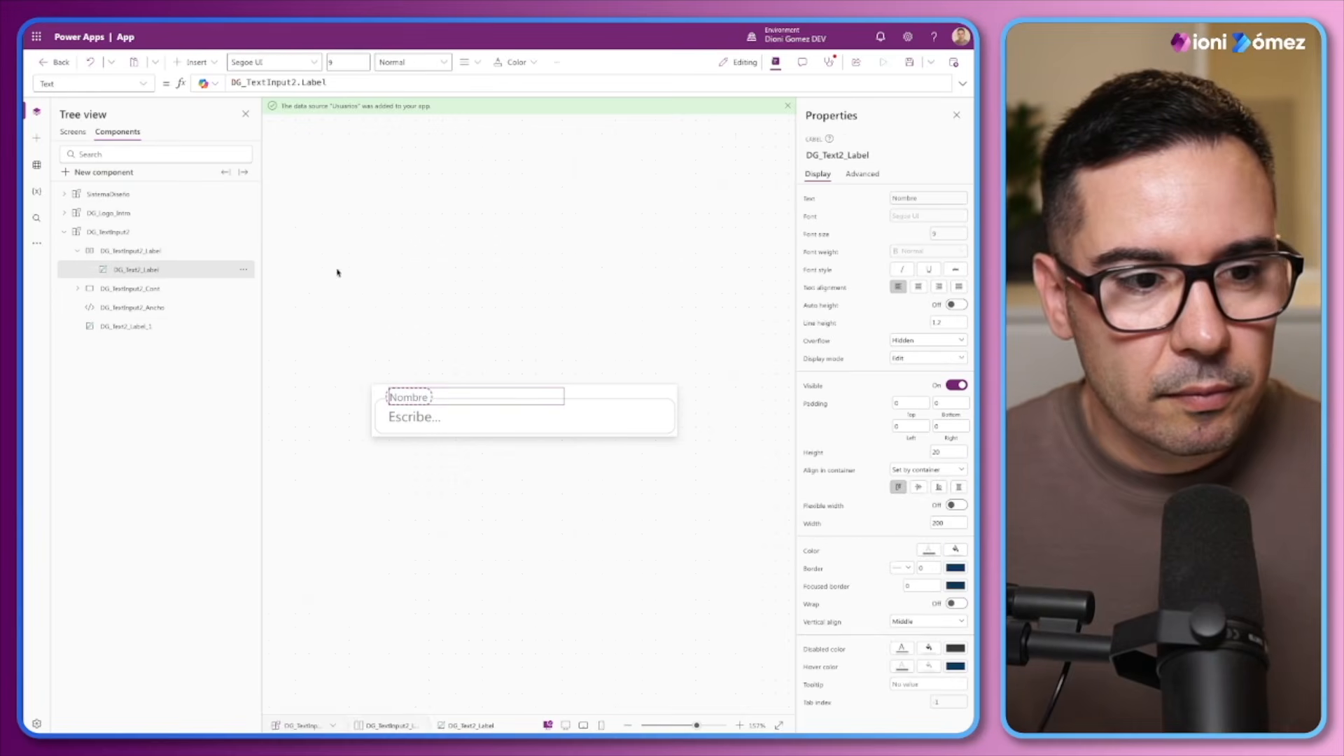
left_click(948, 234)
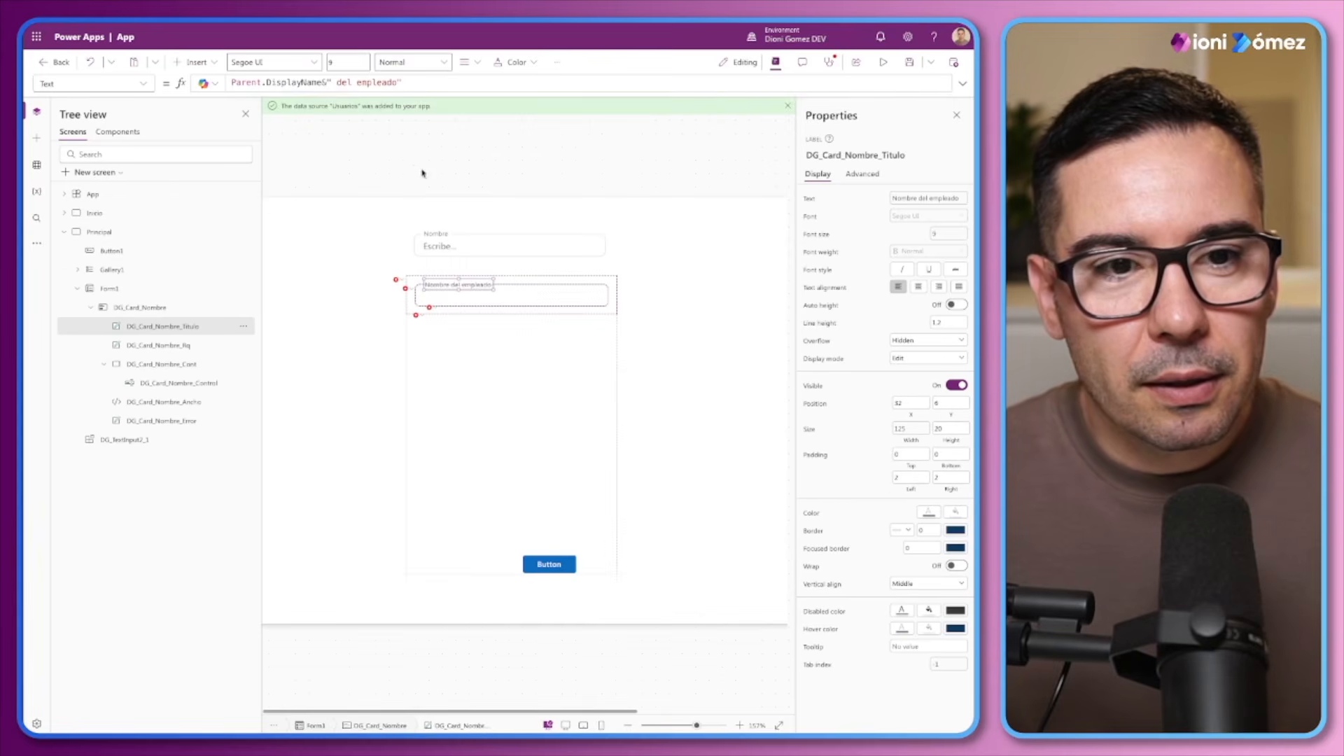
left_click(819, 238)
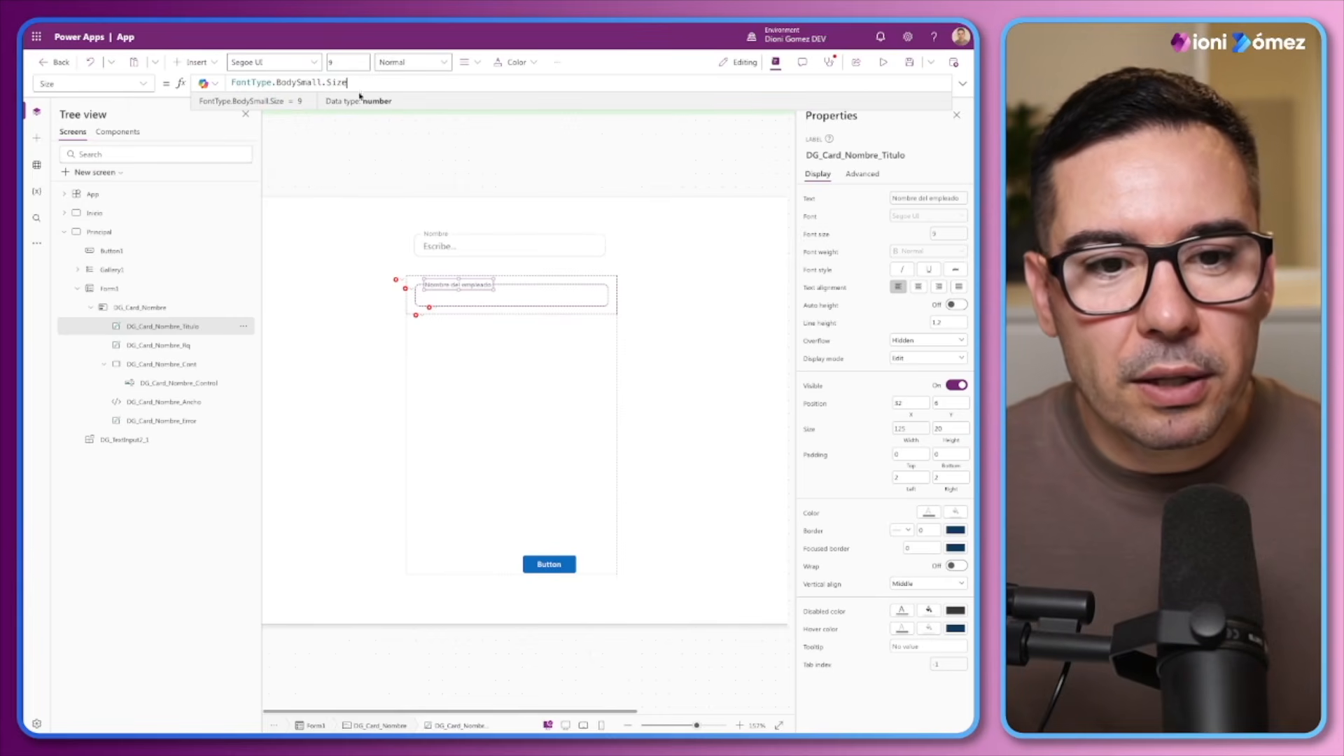
left_click(696, 726)
left_click_drag(697, 726, 688, 726)
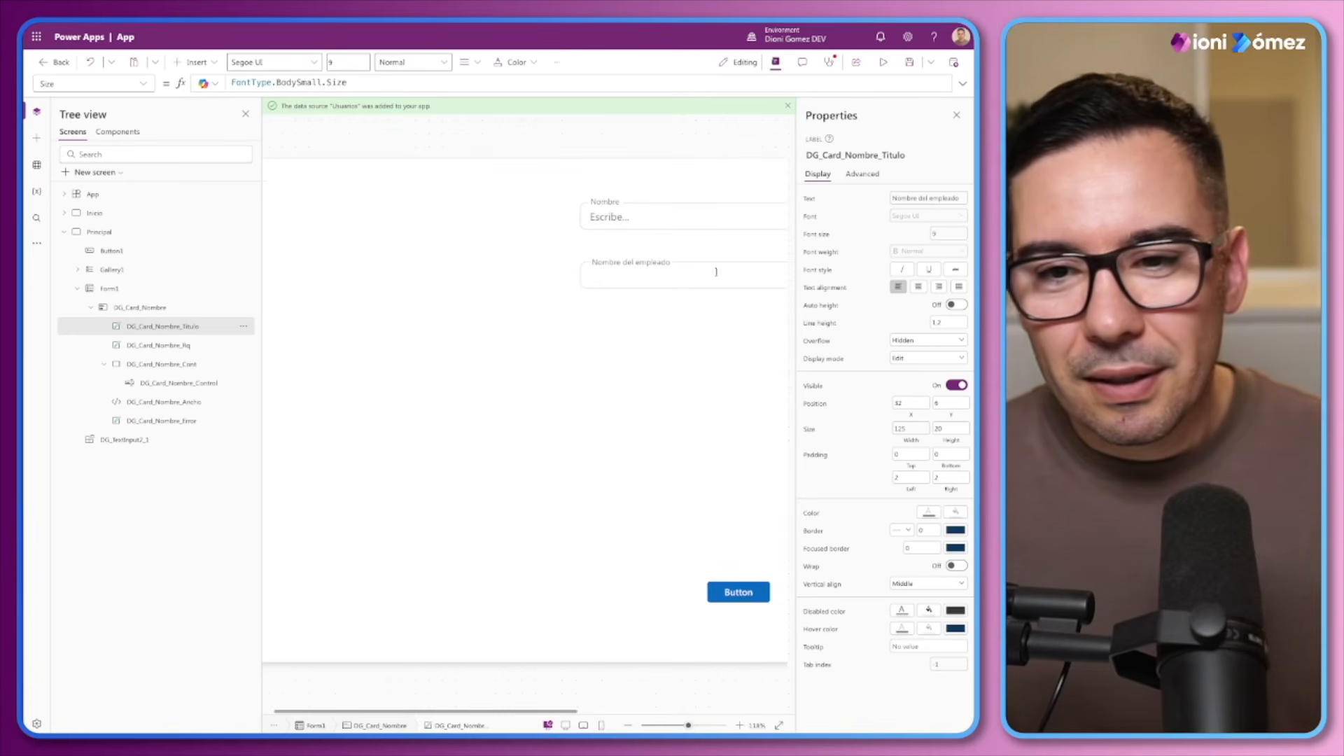
Remove the " del empleado" suffix from the DG_Card_Nombre_Titulo label's text, leaving the formula as Parent.DisplayName
left_click(817, 198)
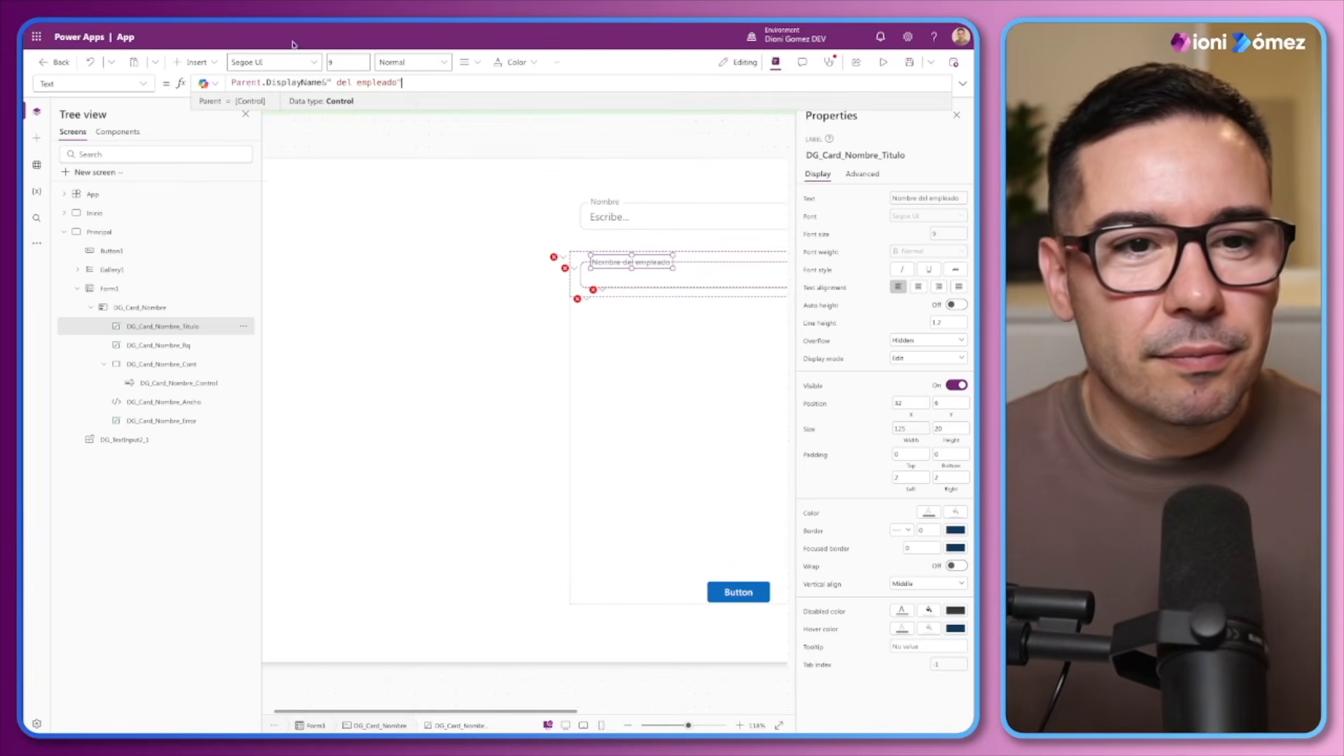
left_click_drag(402, 83, 317, 84)
key("BackSpace")
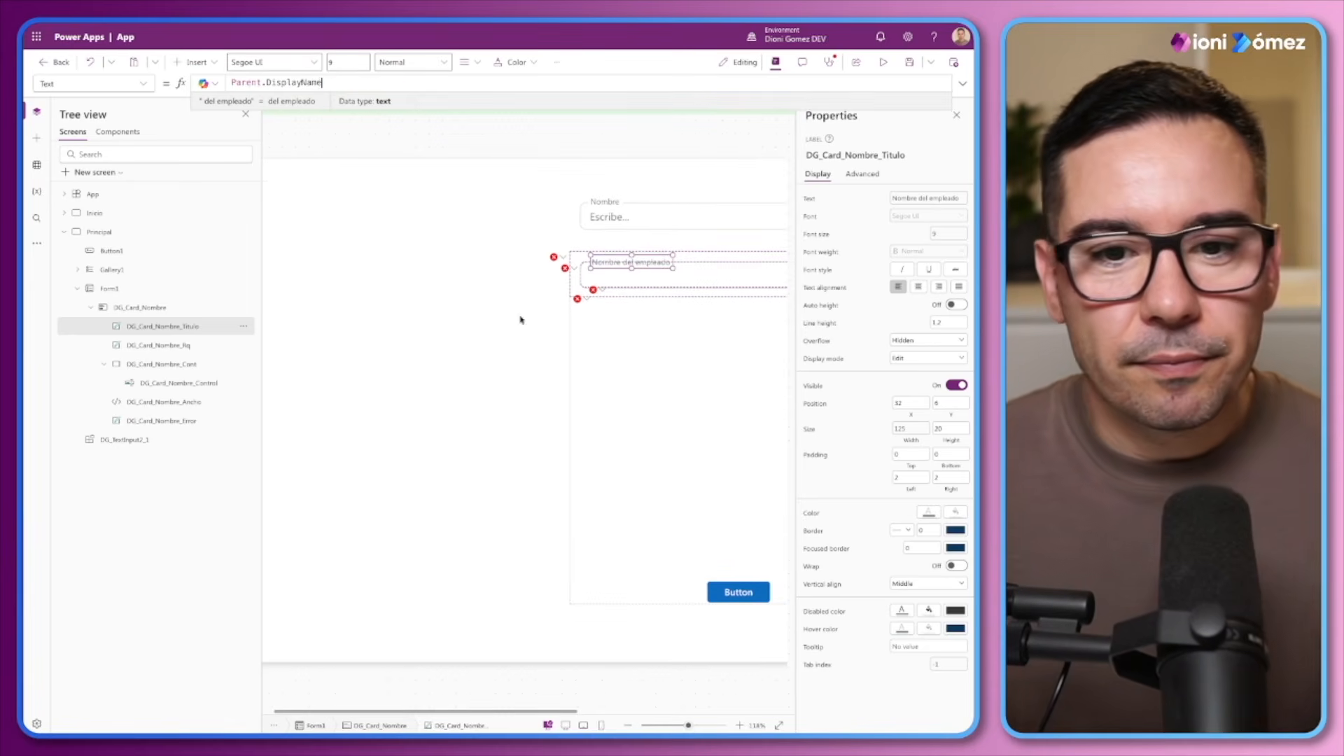
left_click(687, 726)
left_click_drag(575, 711, 657, 712)
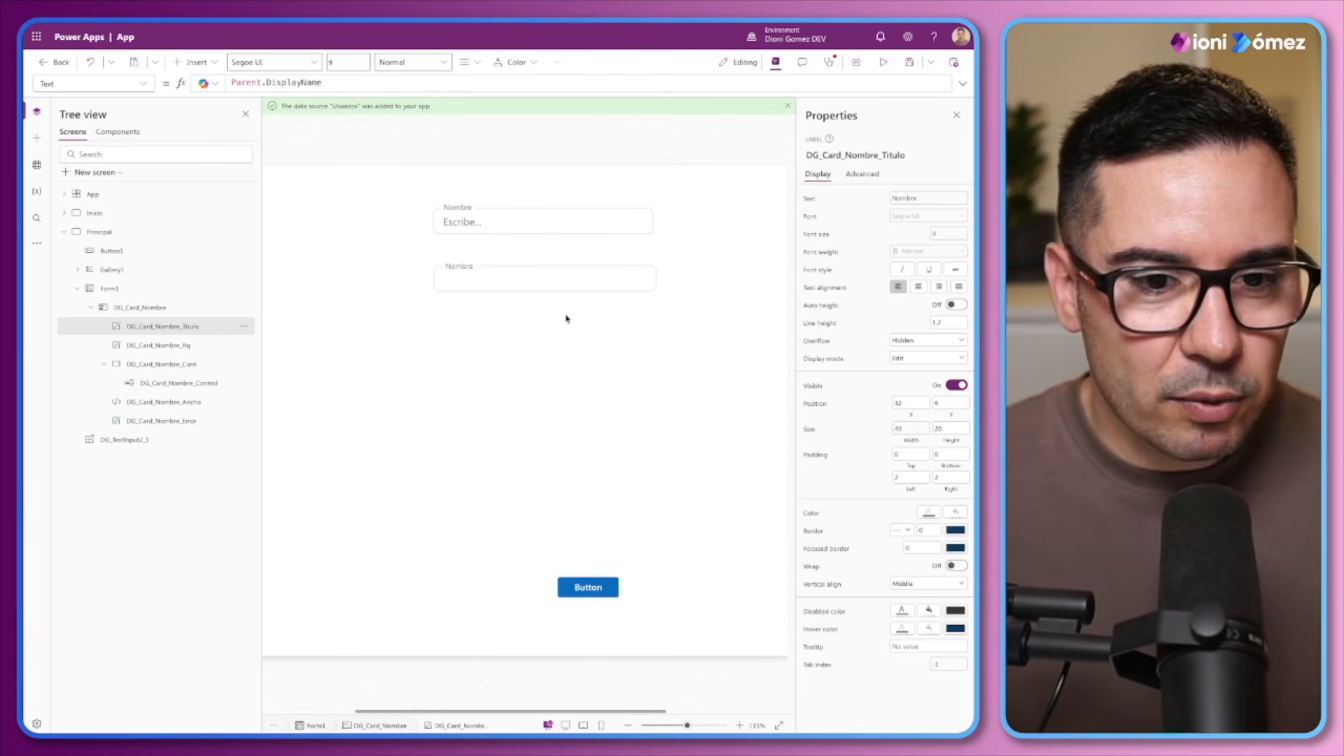
Replace the DG_Card_Nombre_Rq label's Text formula with "*"
left_click(159, 345)
left_click(911, 198)
triple_click(355, 82)
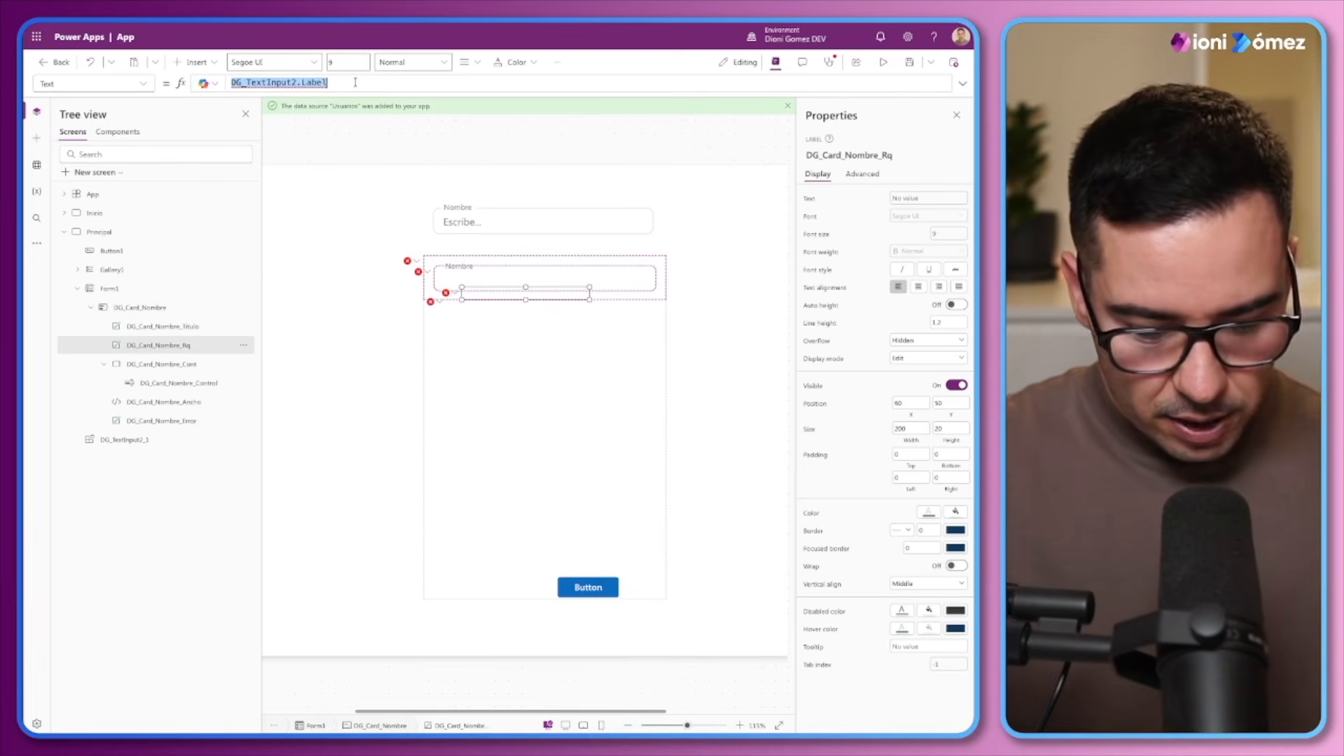
type("\"\"")
type("*")
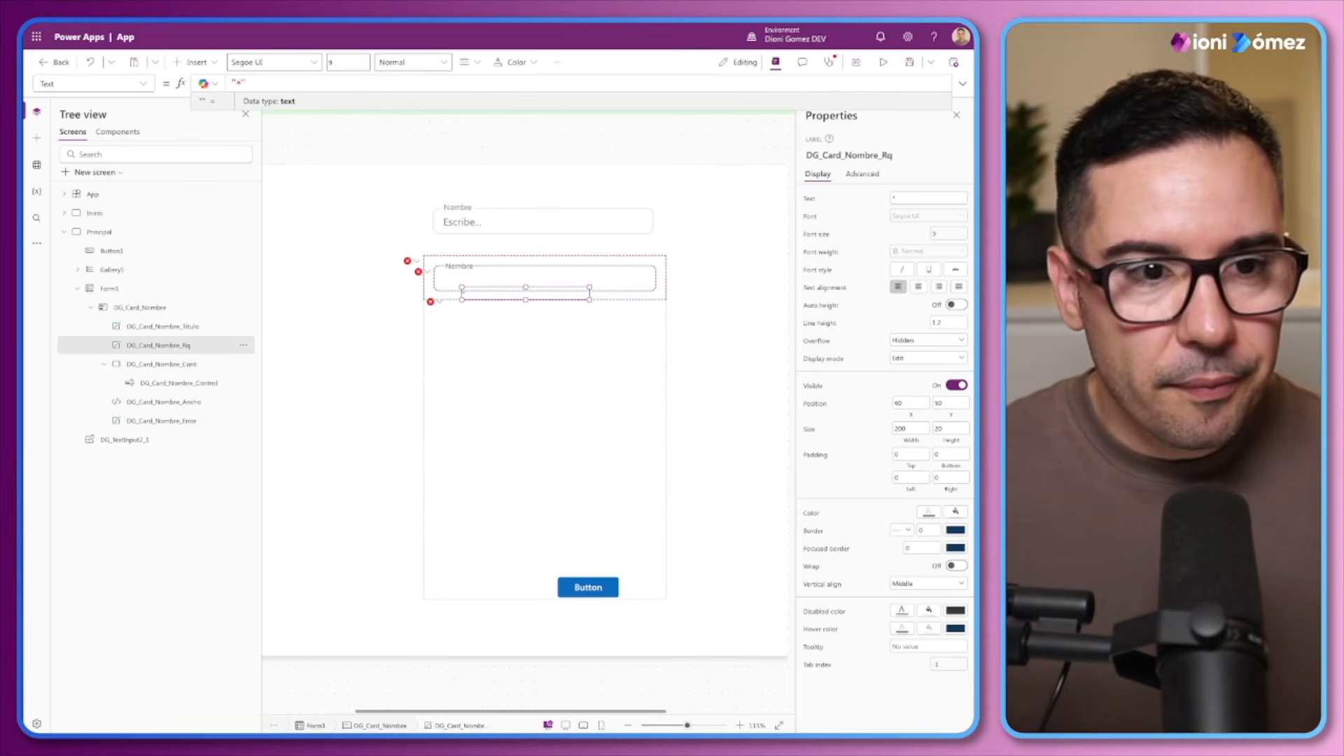
Set the DG_Card_Nombre_Rq label's text colour formula to ModeApp.Fg.Critical and move the label level with the card title, at about X 20
left_click(929, 513)
double_click(301, 82)
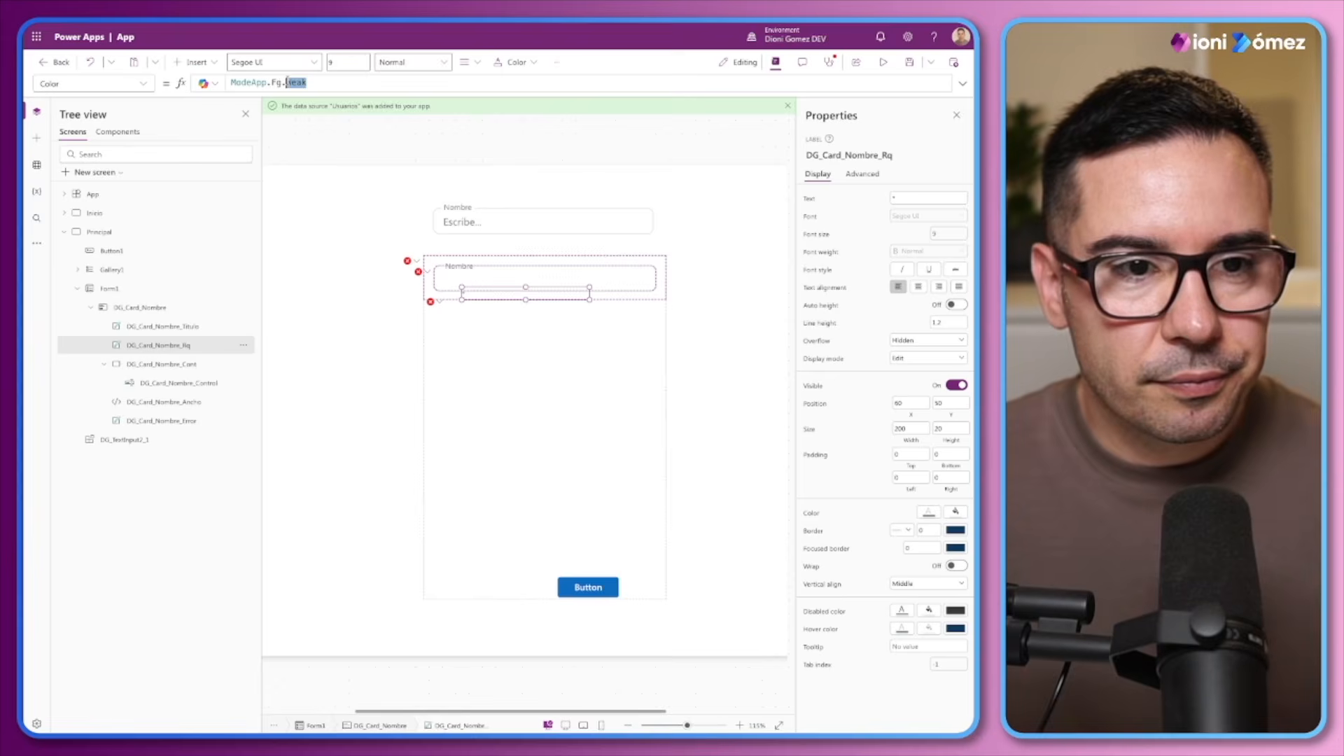
type("Critical")
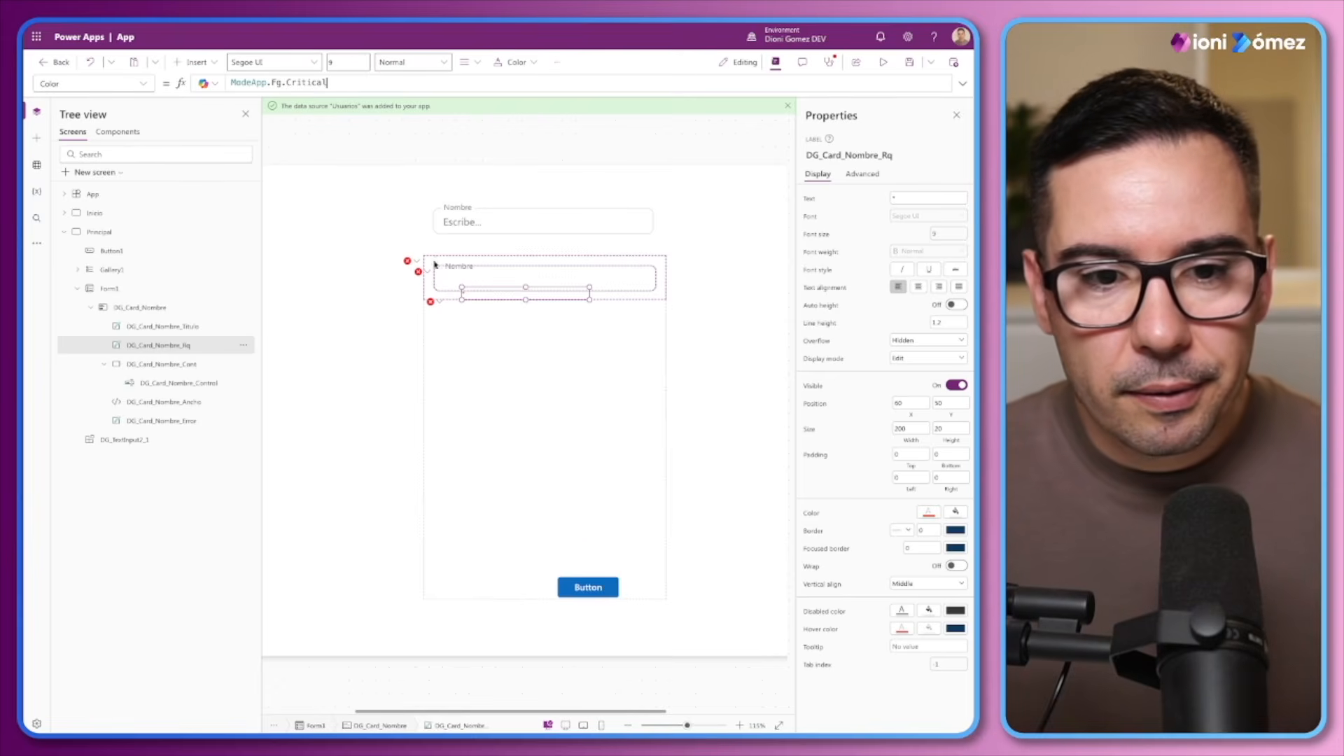
left_click_drag(480, 296, 456, 267)
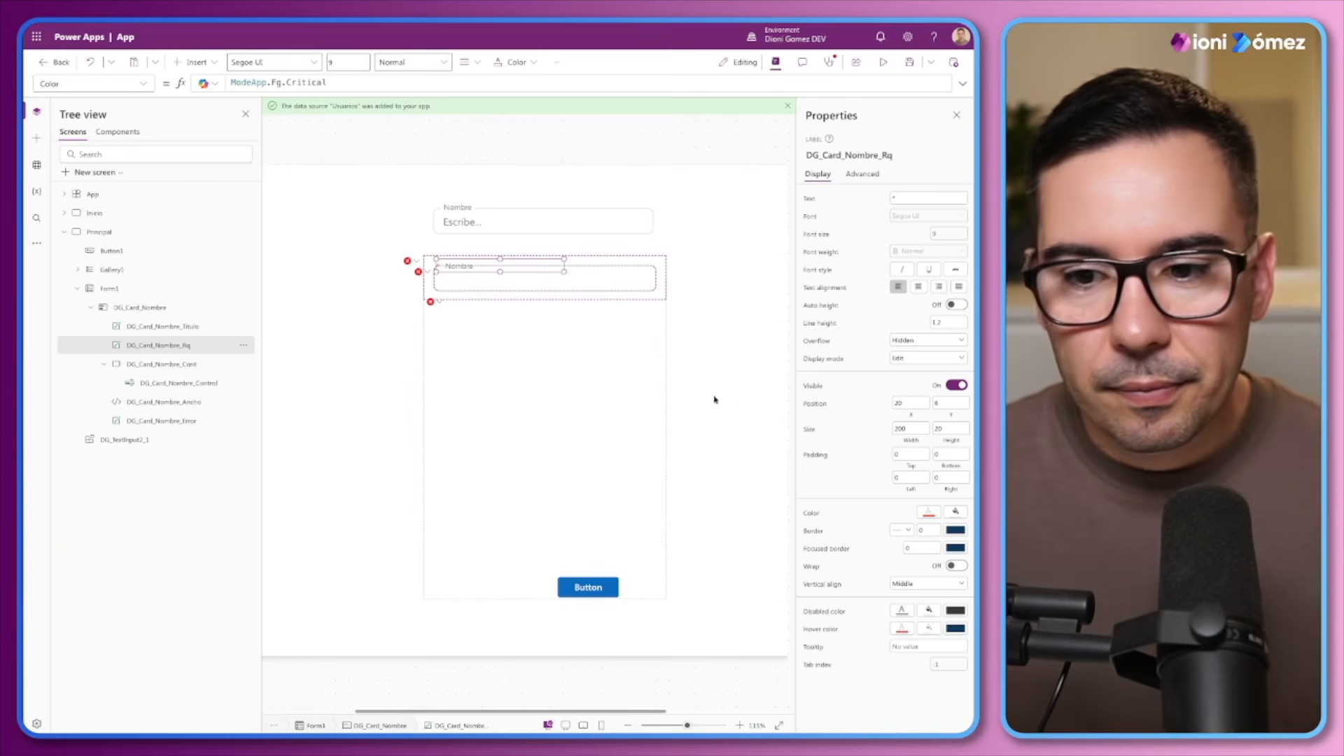
left_click(156, 326)
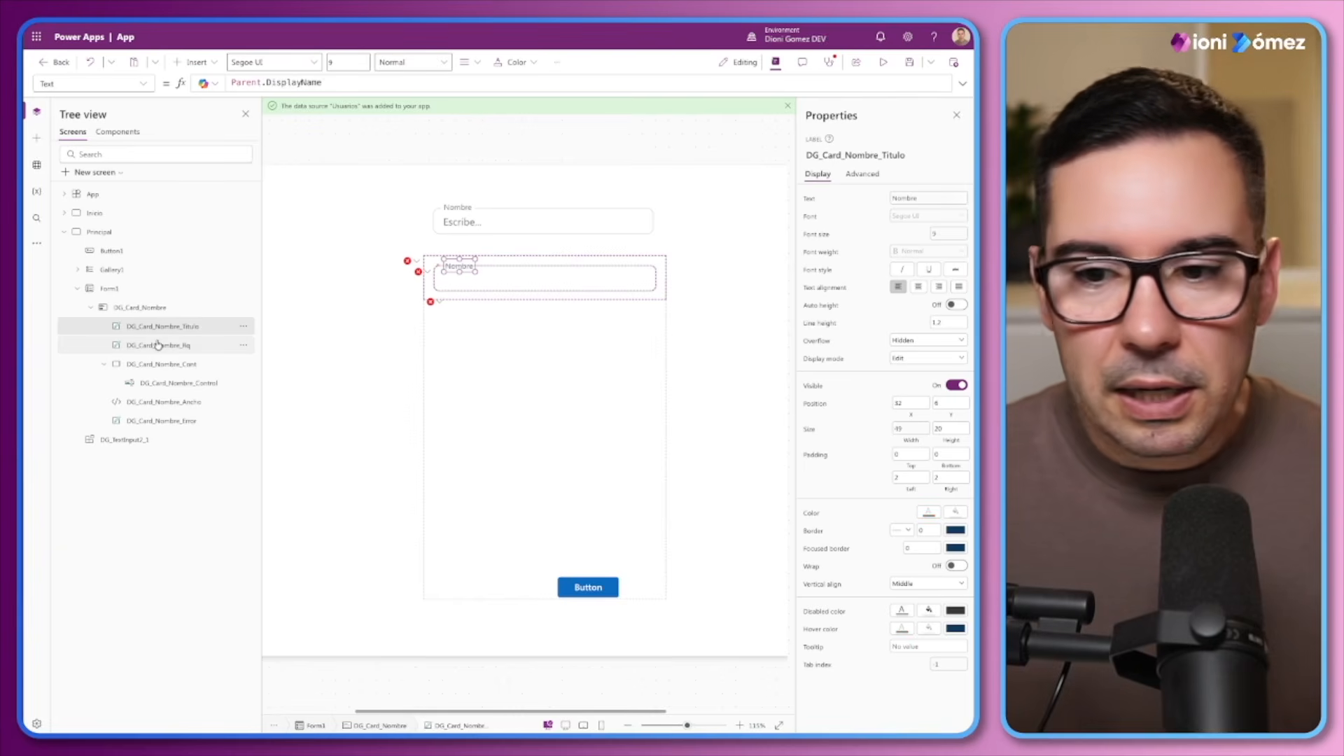
left_click(912, 400)
type("16")
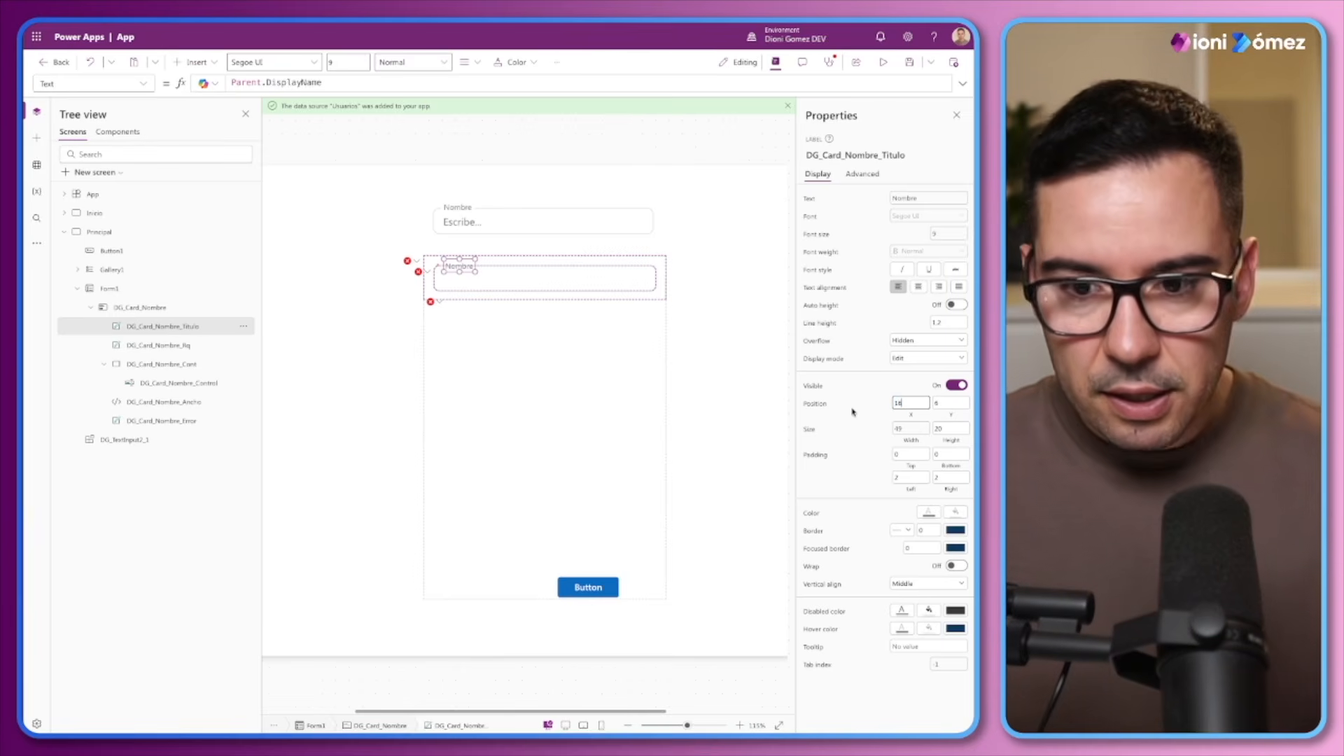
left_click(863, 412)
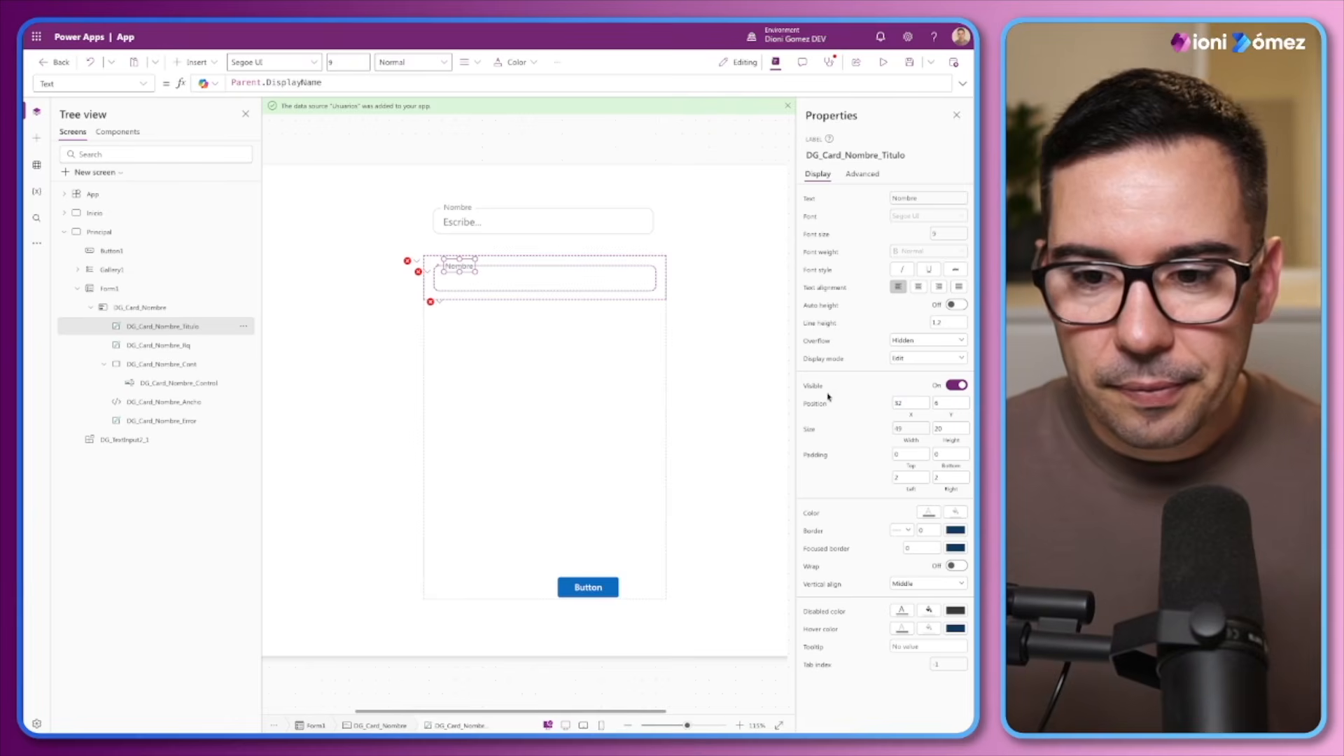
Set the DG_Card_Nombre_Rq label's X position to 22 and its left padding to 2
left_click(161, 345)
mouse_move(907, 404)
left_mouse_down()
mouse_move(868, 405)
mouse_move(885, 405)
left_mouse_up()
type("16")
left_click(866, 403)
type("22")
left_click(886, 405)
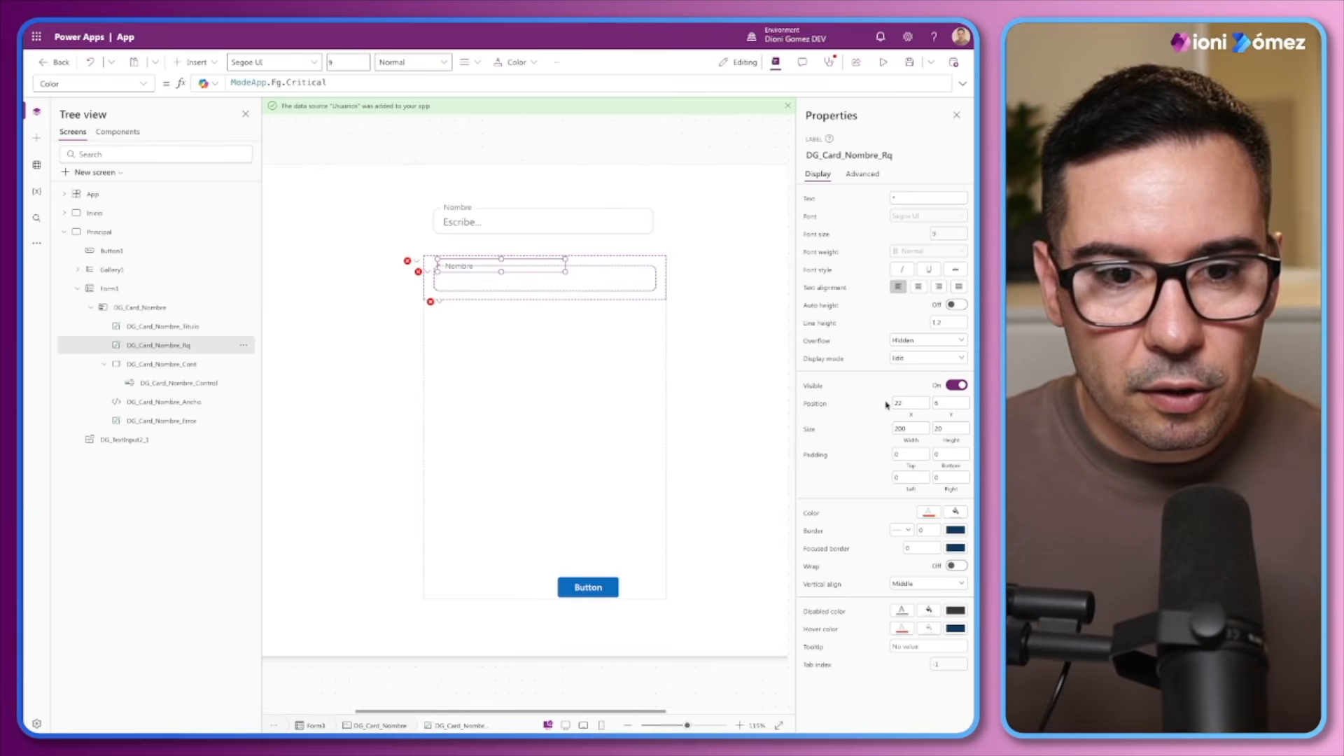
left_click(901, 477)
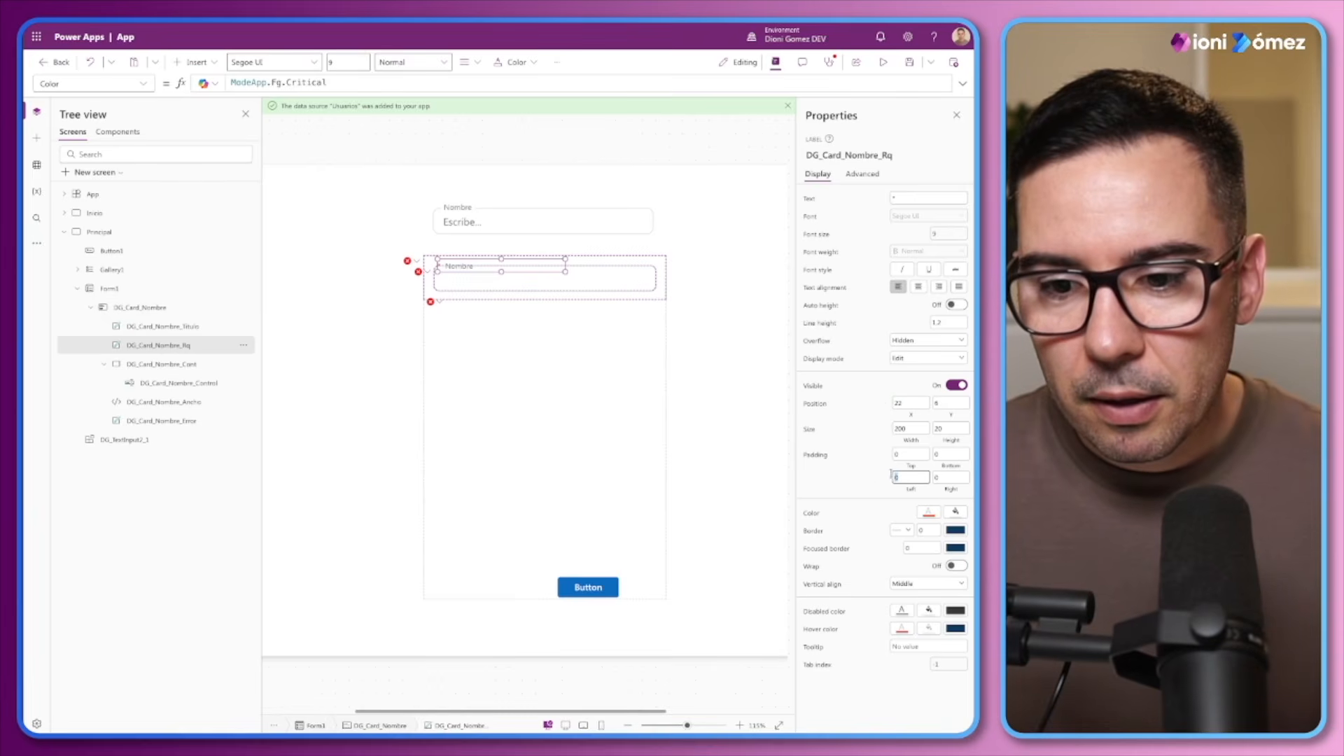
left_click(866, 479)
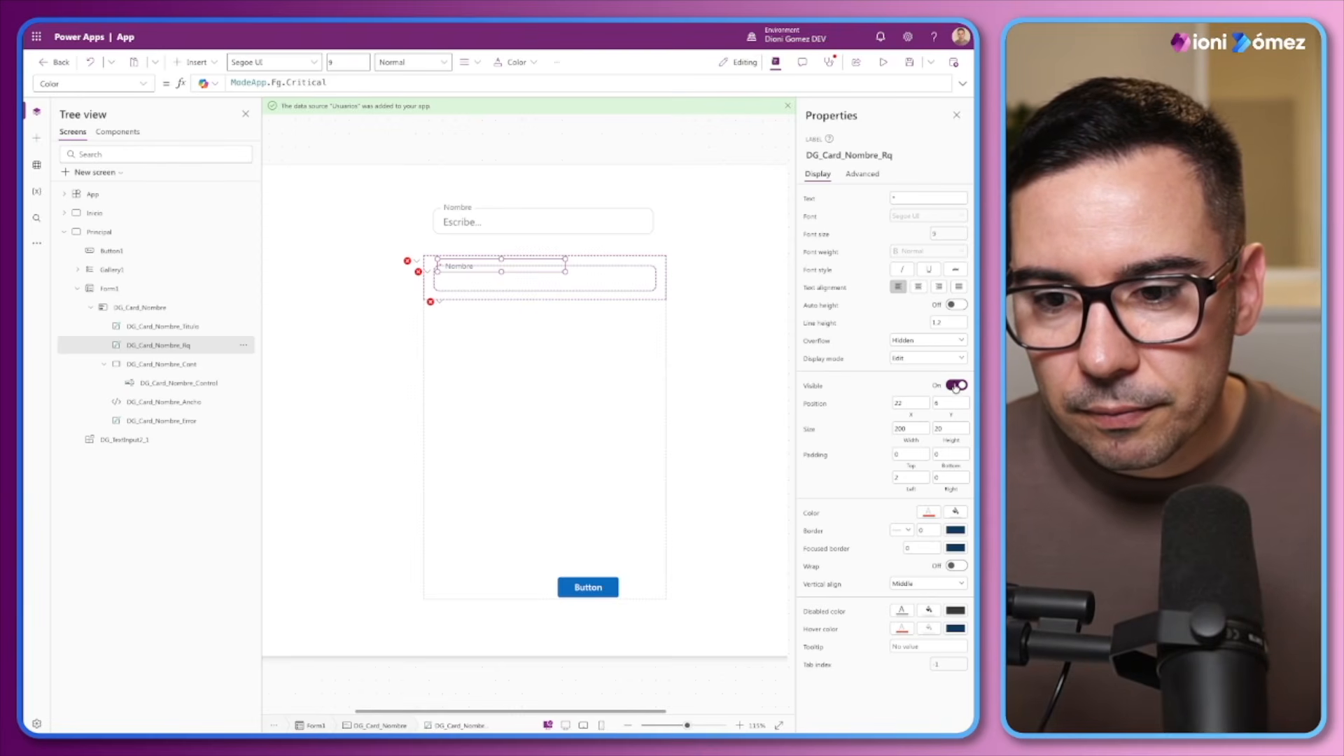
Set the width of the DG_Card_Nombre_Rq label to 8 and check the asterisk beside the card title
left_click_drag(930, 429, 874, 430)
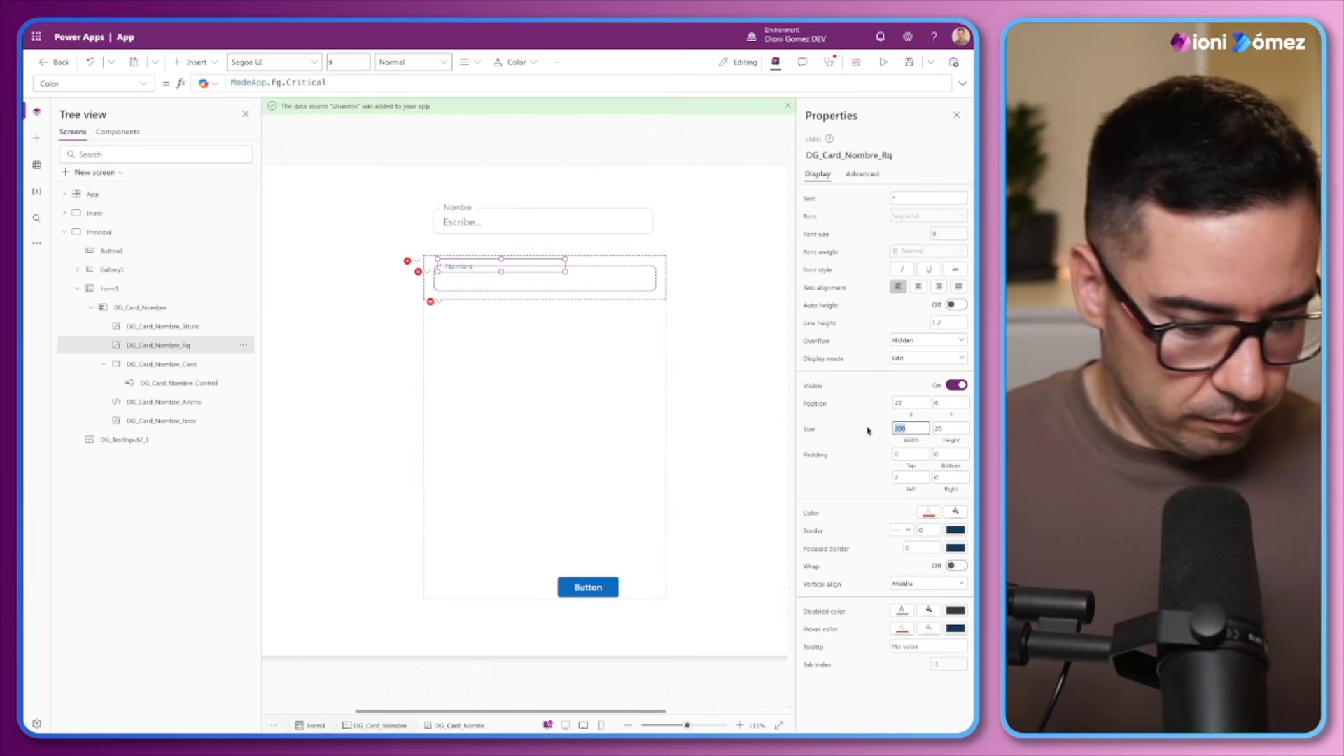
type("6")
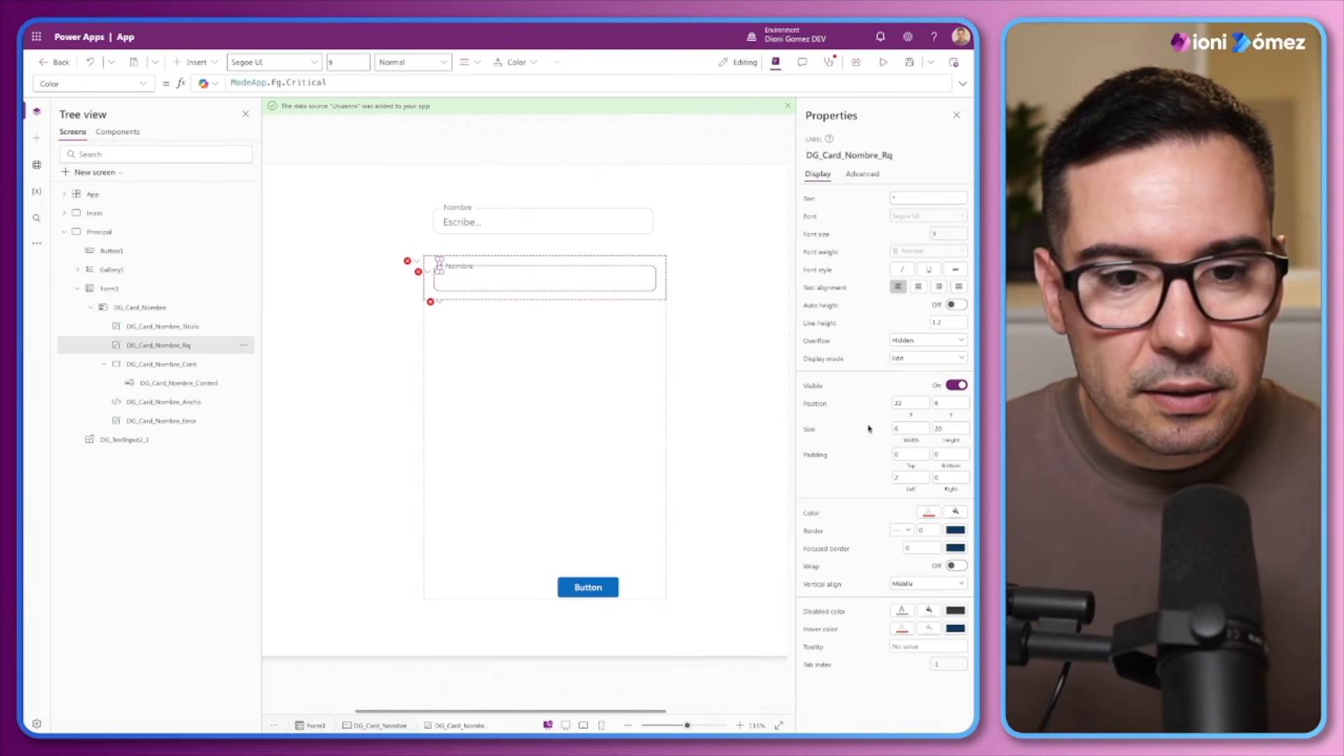
left_click(898, 427)
type("8")
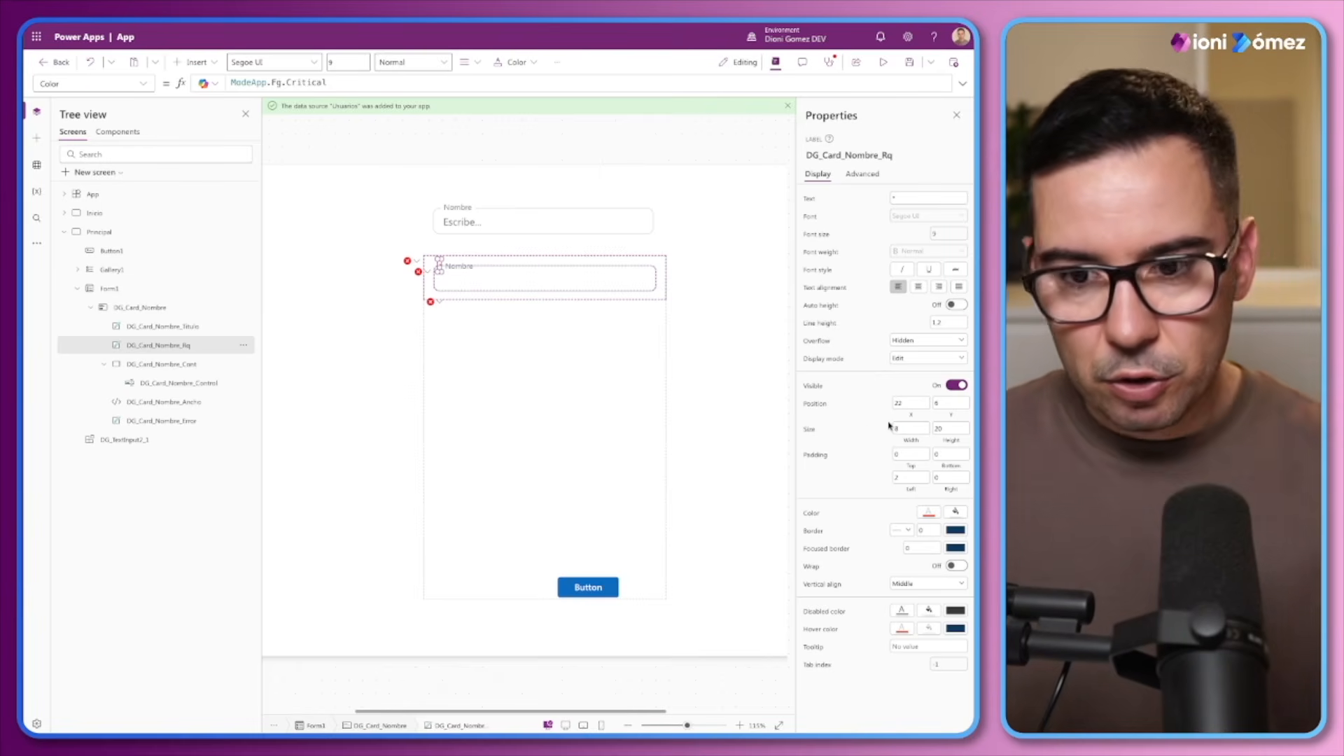
left_click_drag(687, 725, 698, 726)
left_click_drag(475, 714, 603, 714)
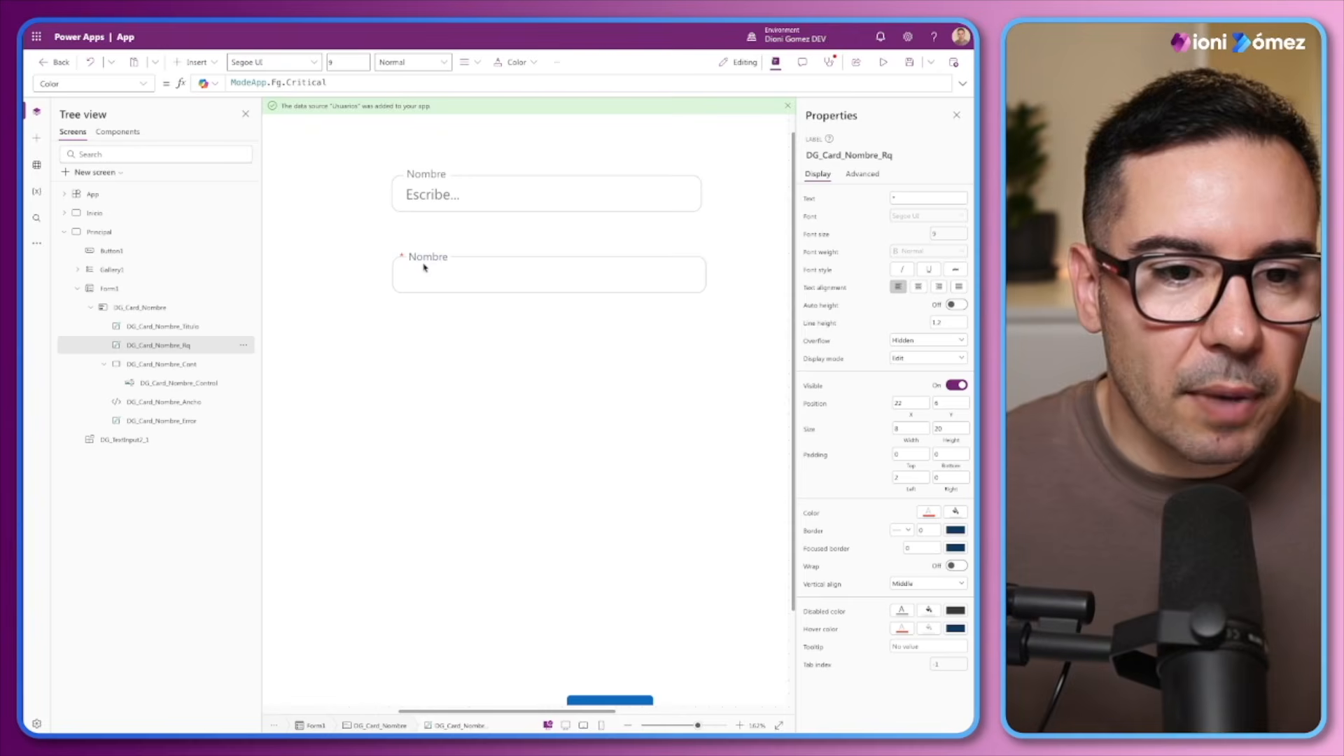
Set the Fill formula of the DG_Card_Nombre_Rq label to ModeApp.Bg.Default
left_click(401, 256)
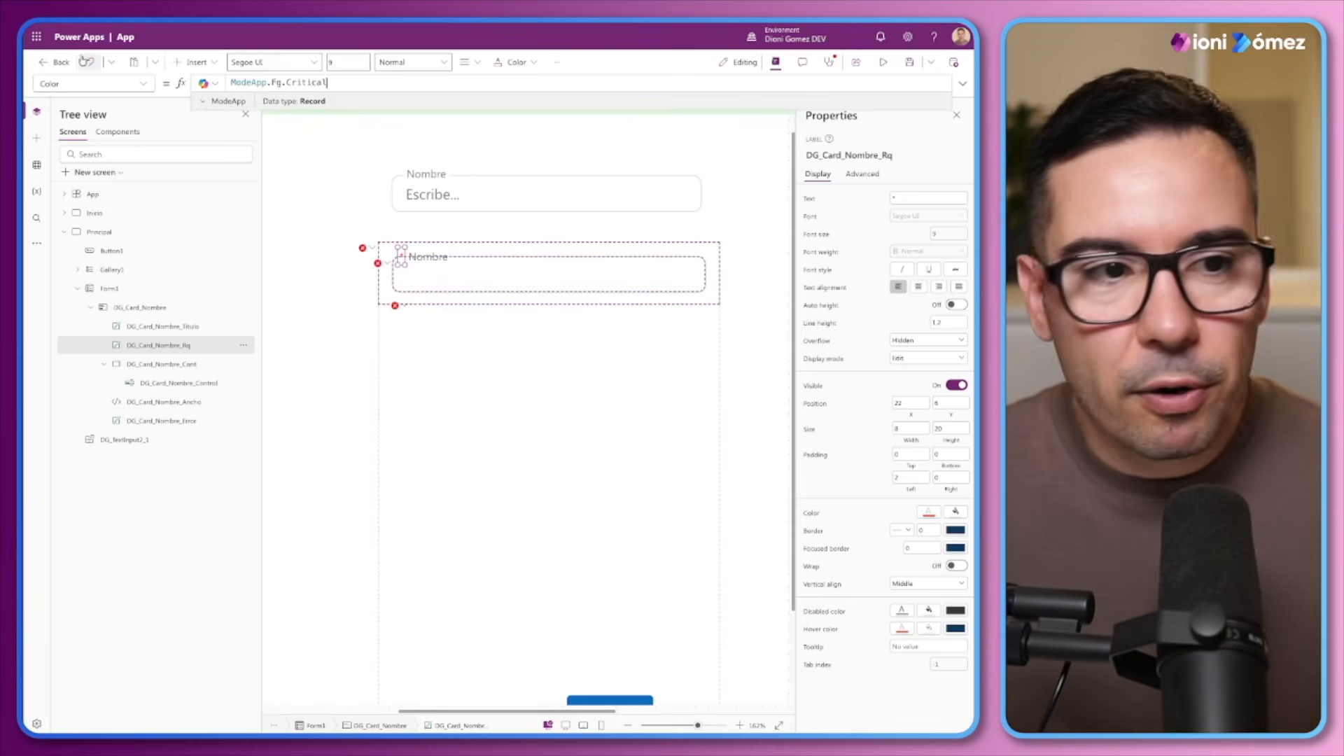
left_click(91, 83)
left_click(67, 315)
left_click(277, 84)
key("ctrl+a")
type("Modea")
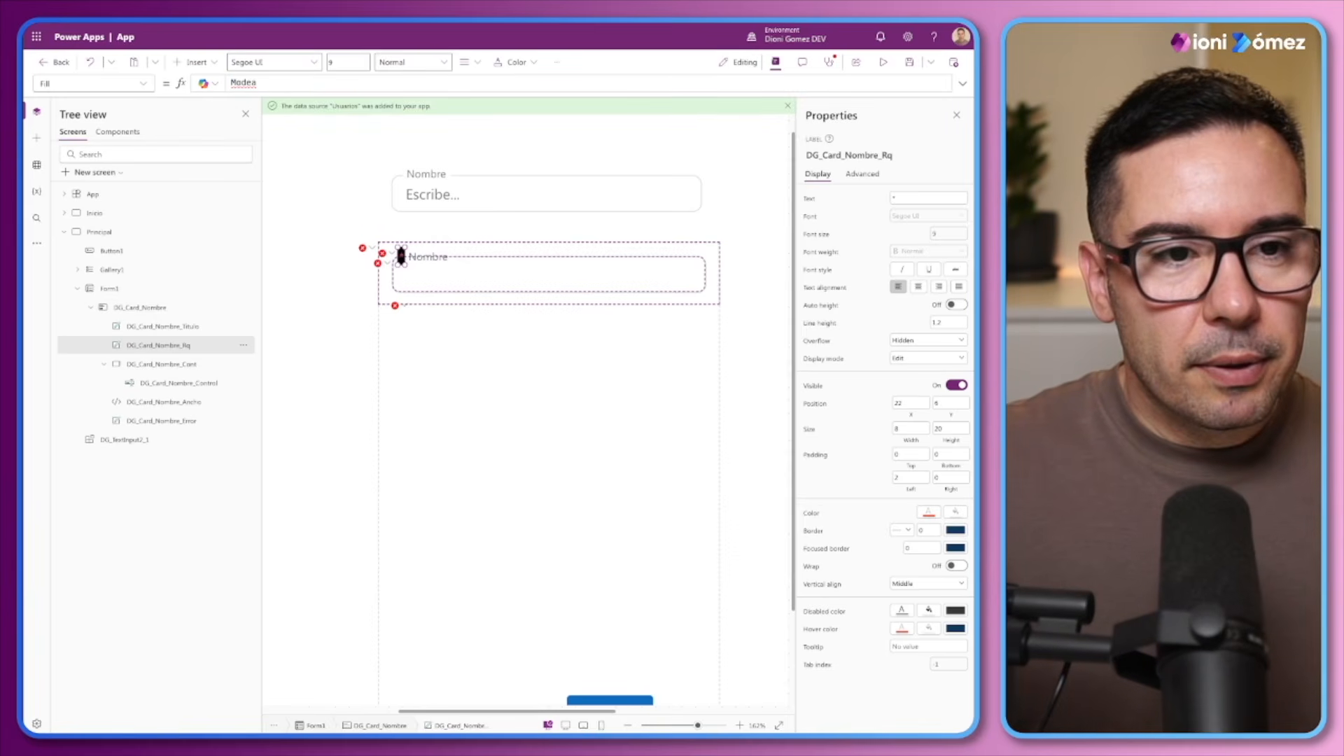
type("pp.")
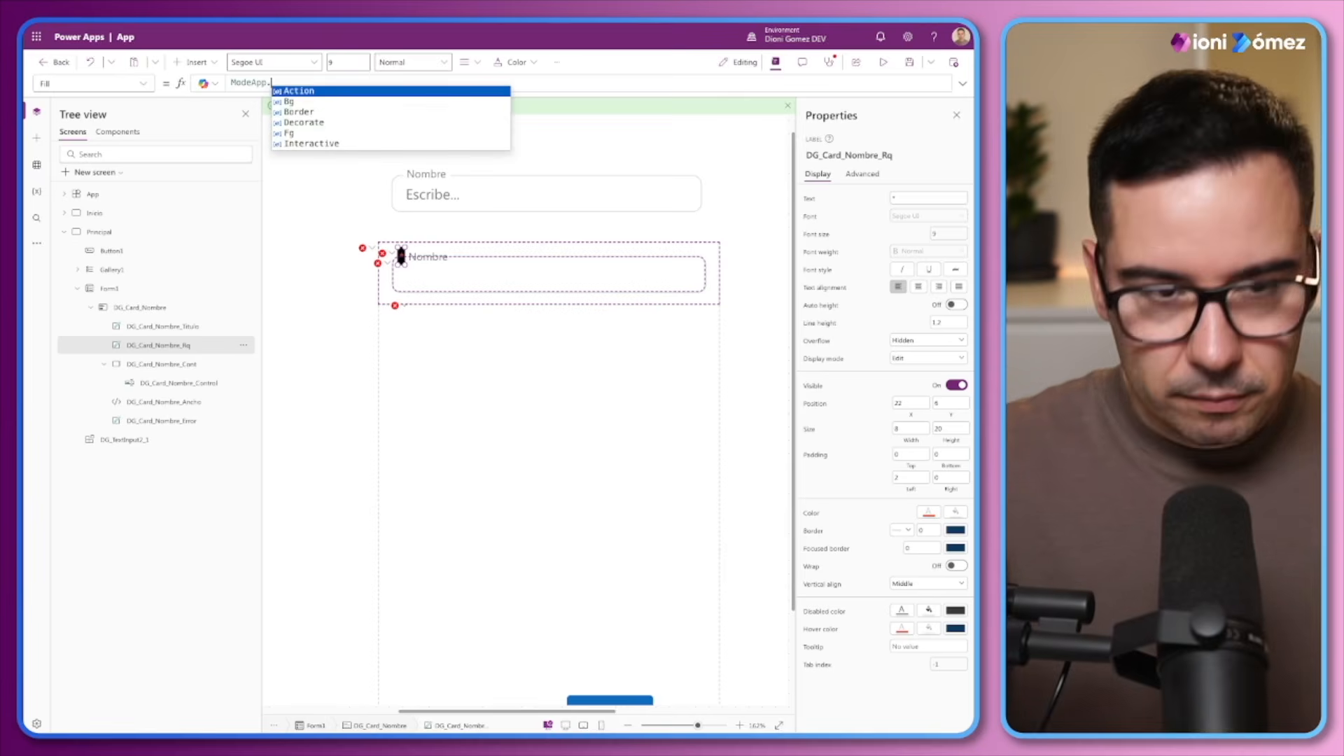
type("Bg.Default")
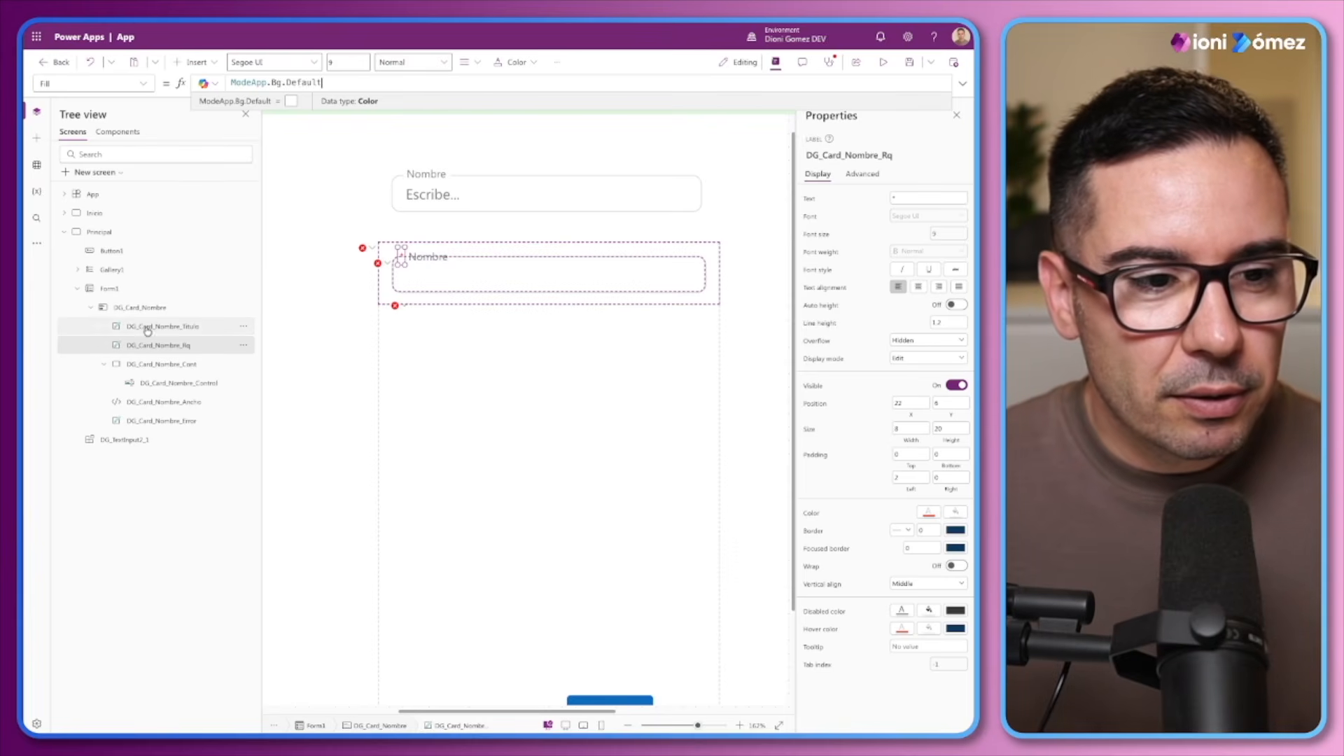
Set the DG_Card_Nombre_Rq label's X position to 24 and check the asterisk against the card border
left_click(903, 404)
key("BackSpace")
type("4")
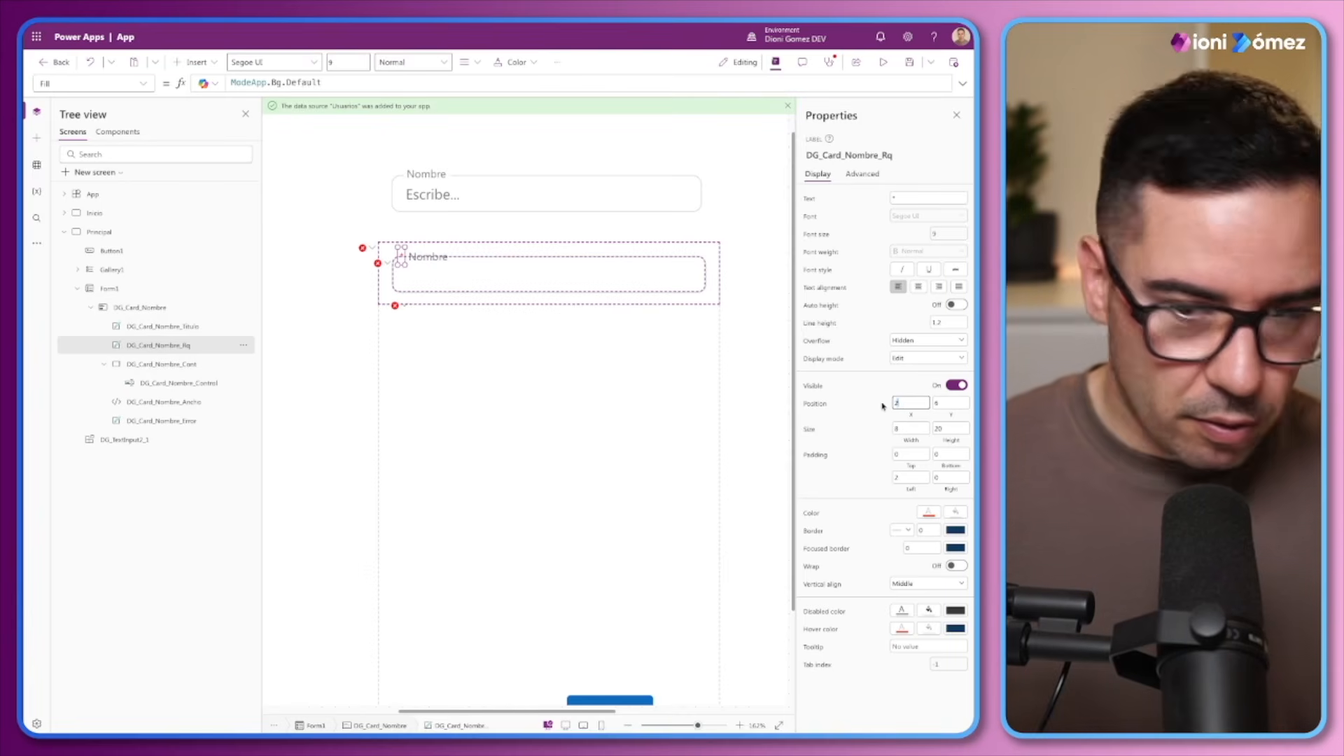
left_click(866, 403)
key("alt")
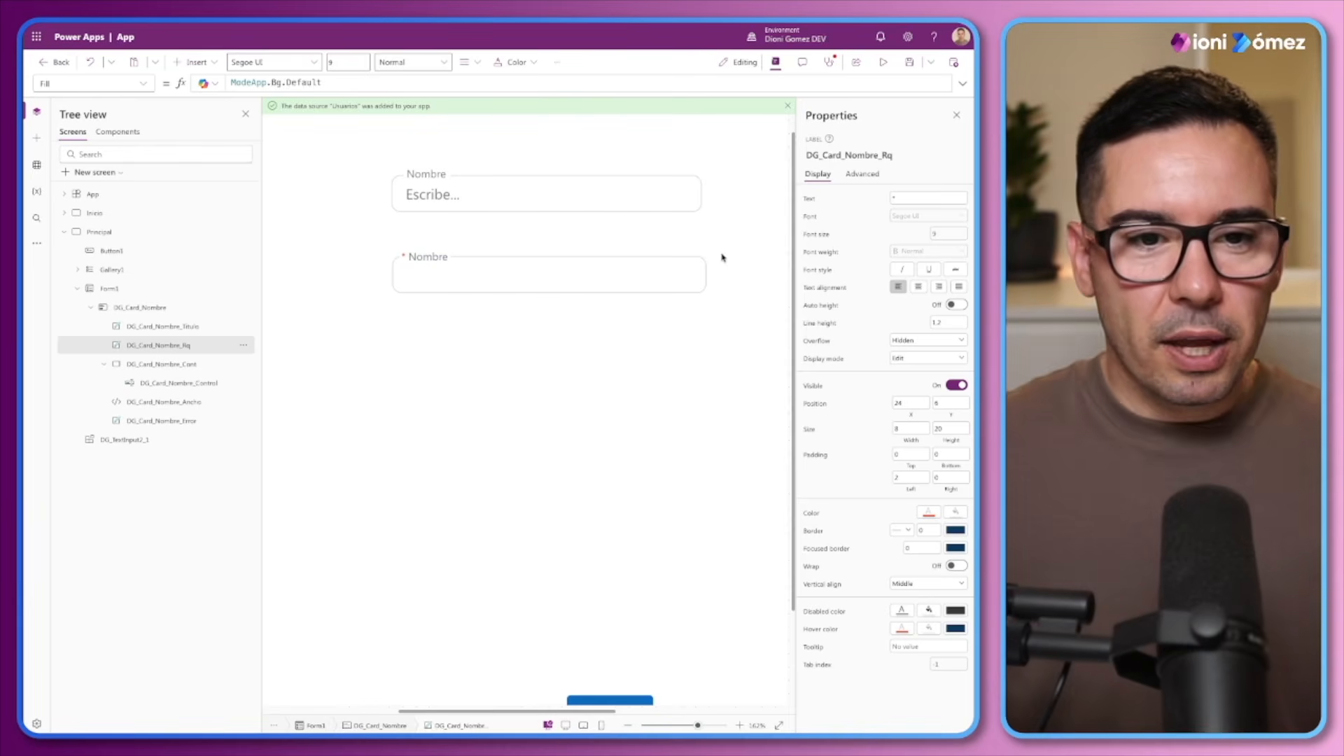
Check the Nombre card's other controls and set the DG_Card_Nombre_Error label's X position to 16
left_click(153, 332)
left_click(150, 351)
left_click(153, 365)
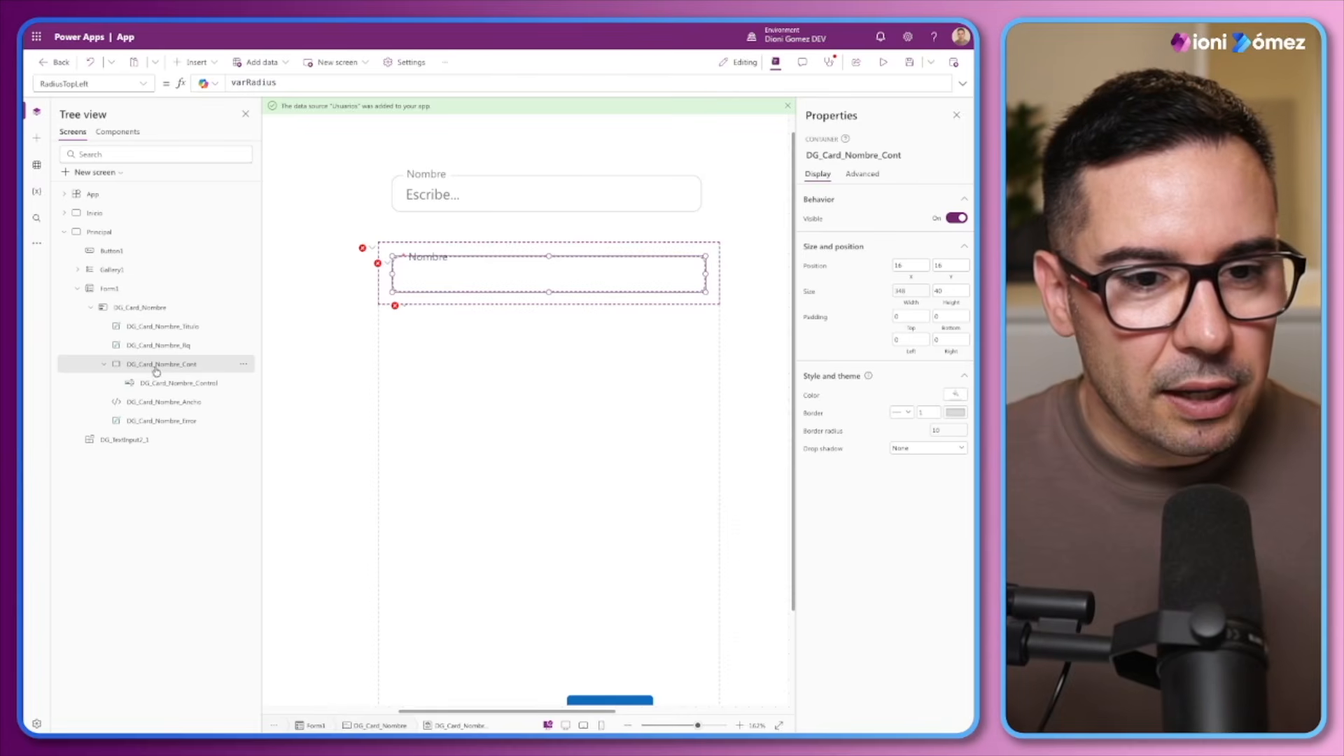
left_click(149, 404)
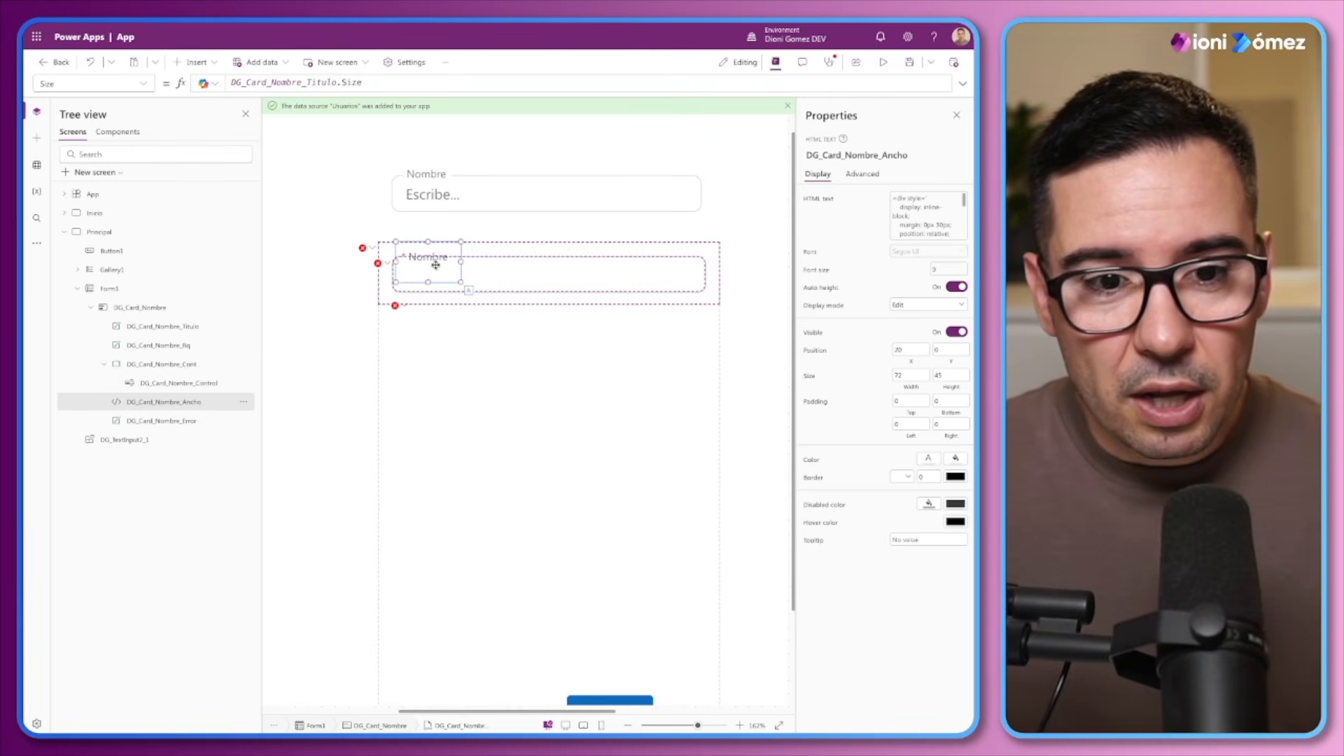
key("alt")
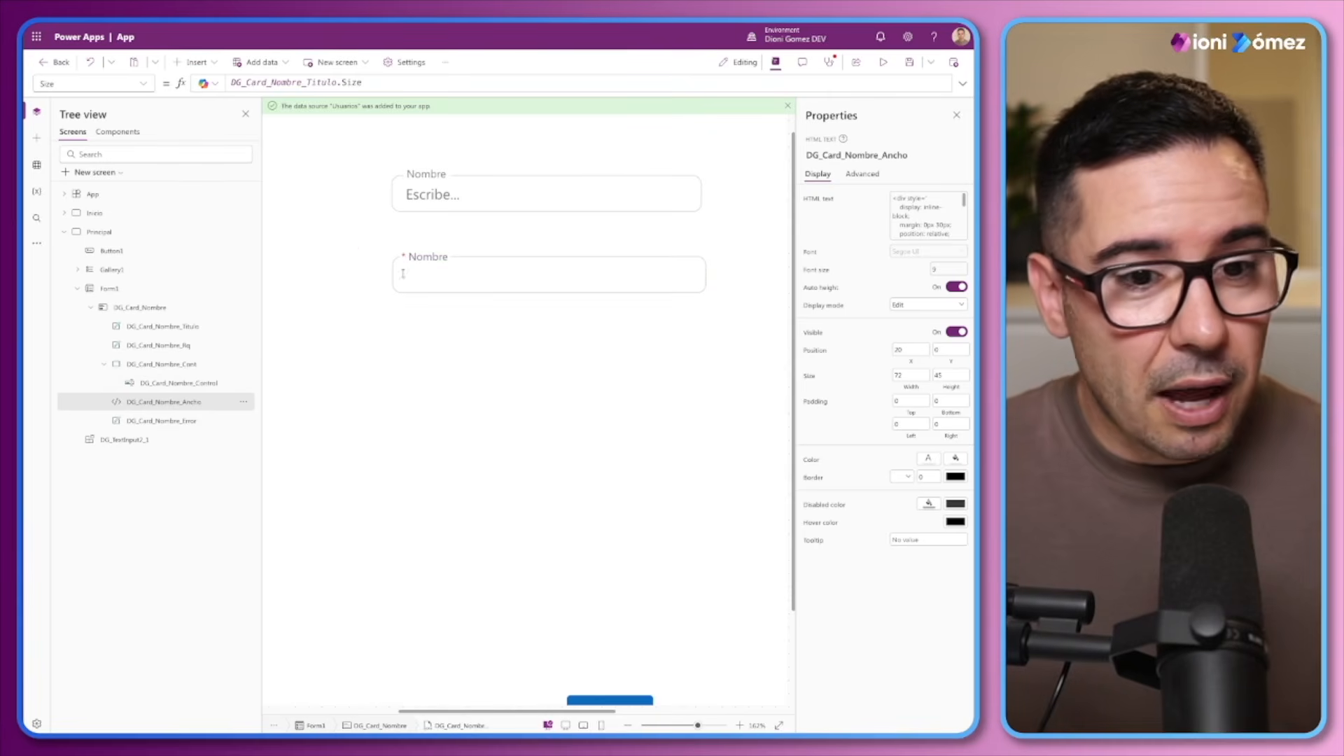
left_click(162, 421)
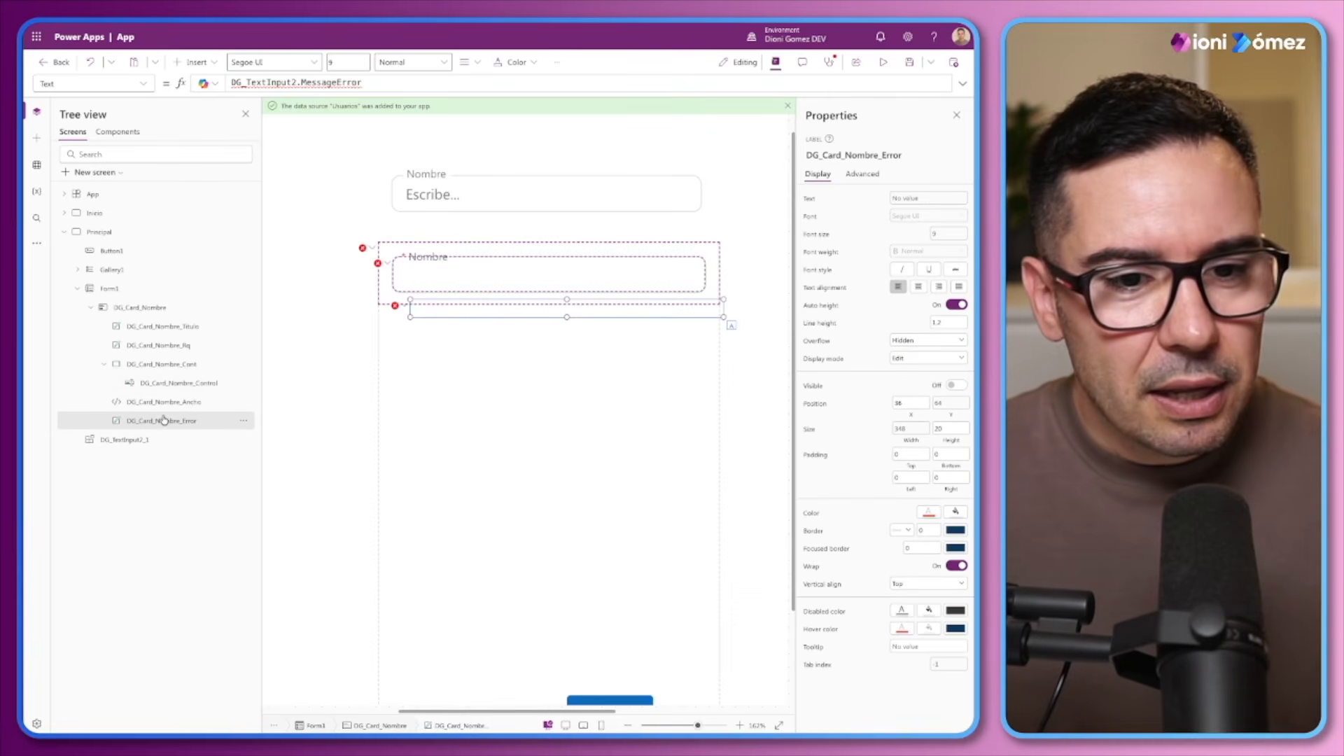
left_click(911, 428)
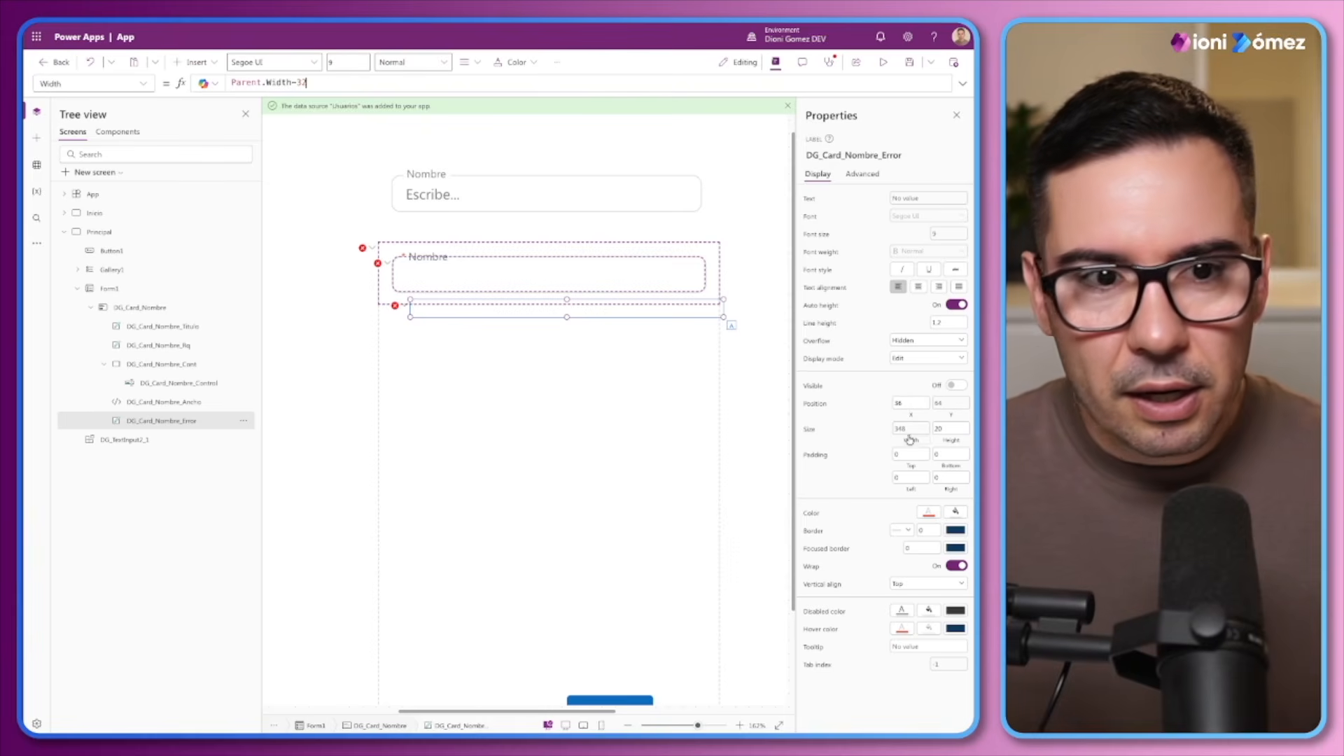
double_click(906, 404)
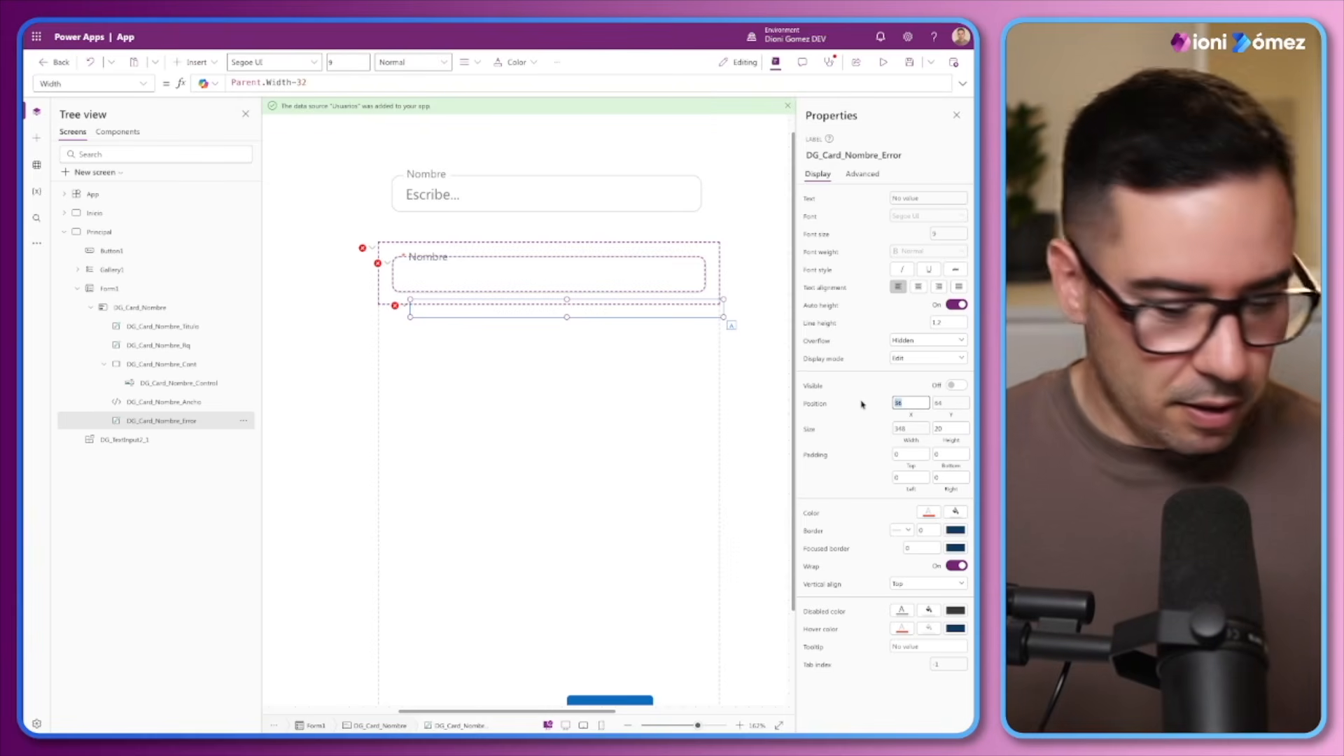
type("16")
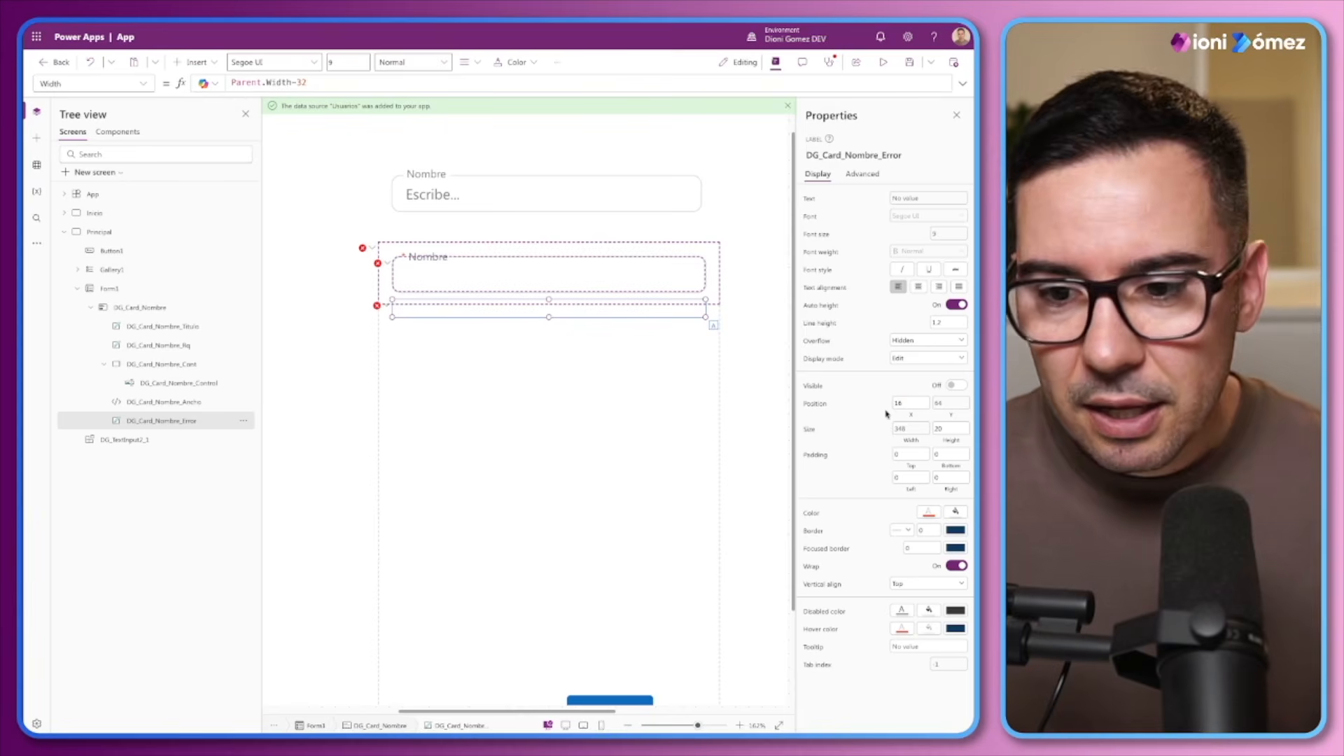
key("alt")
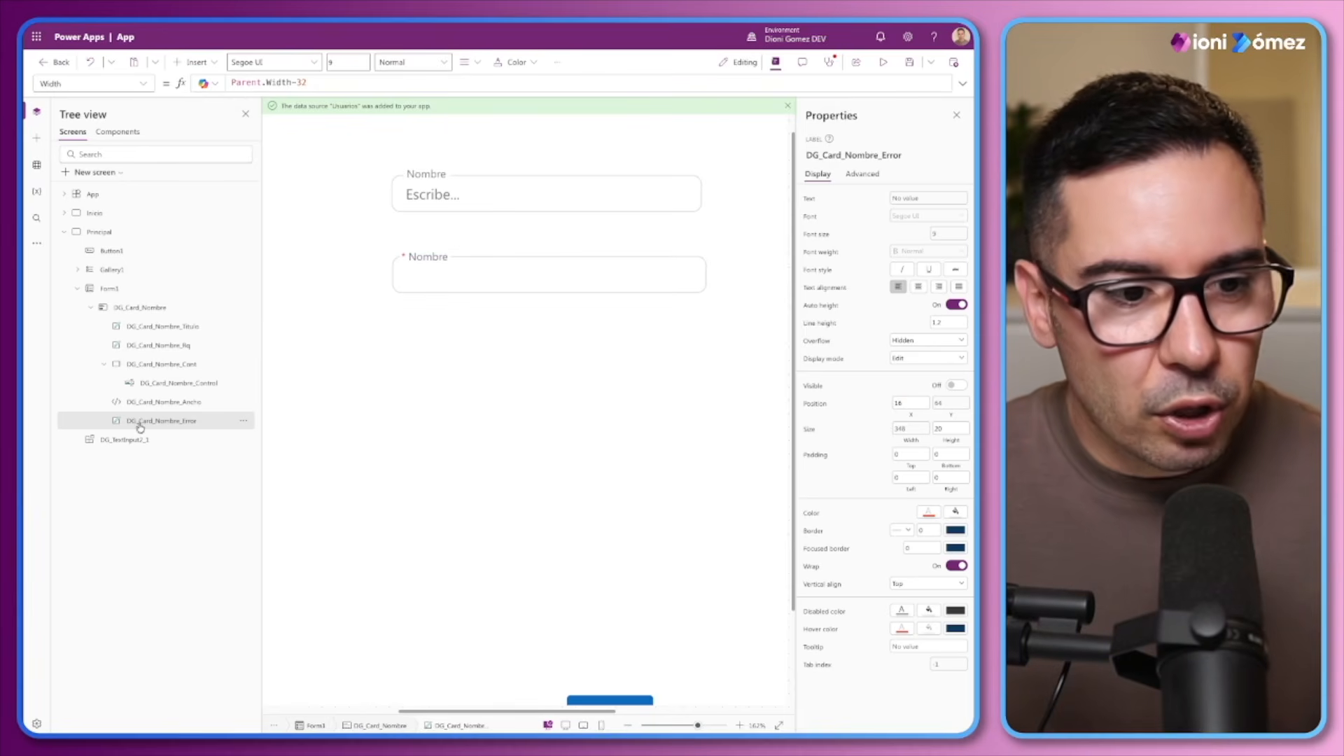
Try offsets of 16 and 20 in the DG_Card_Nombre_Error label's Y formula and restore the offset to 24
left_click(104, 365)
left_click(158, 366)
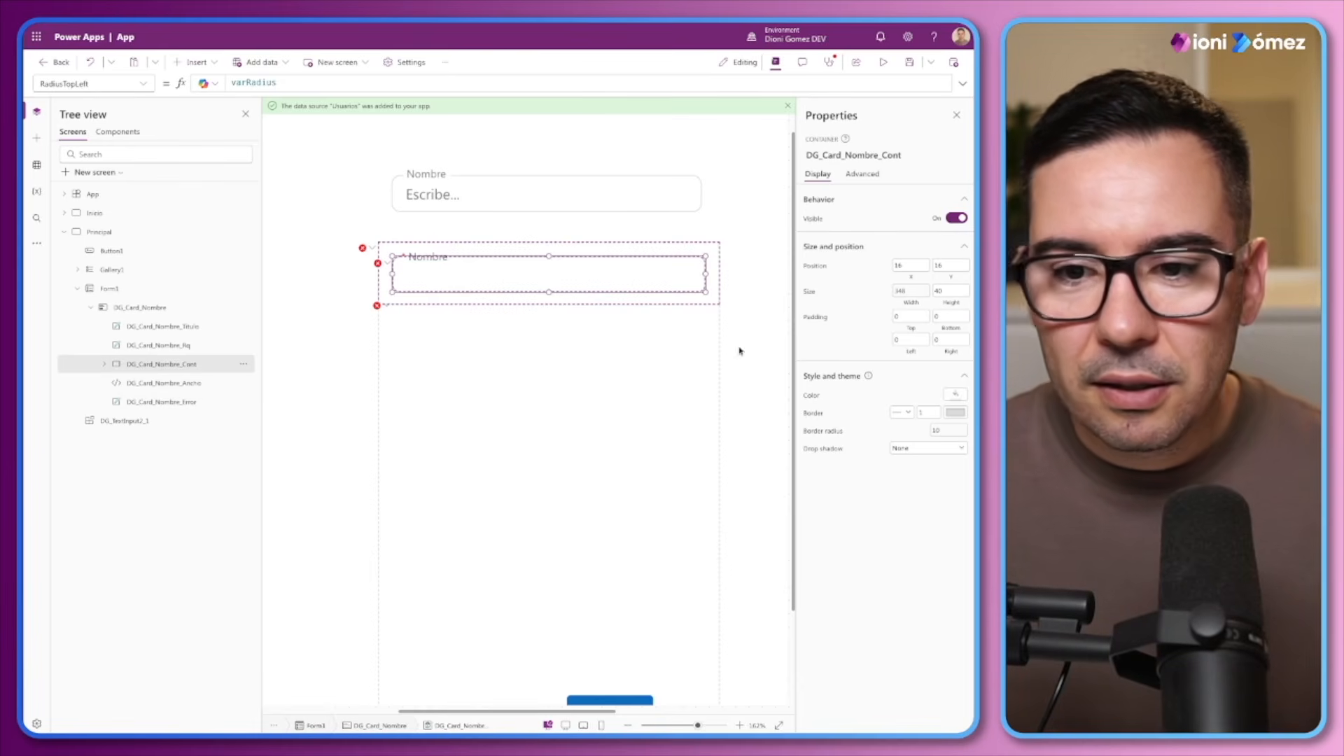
left_click(160, 383)
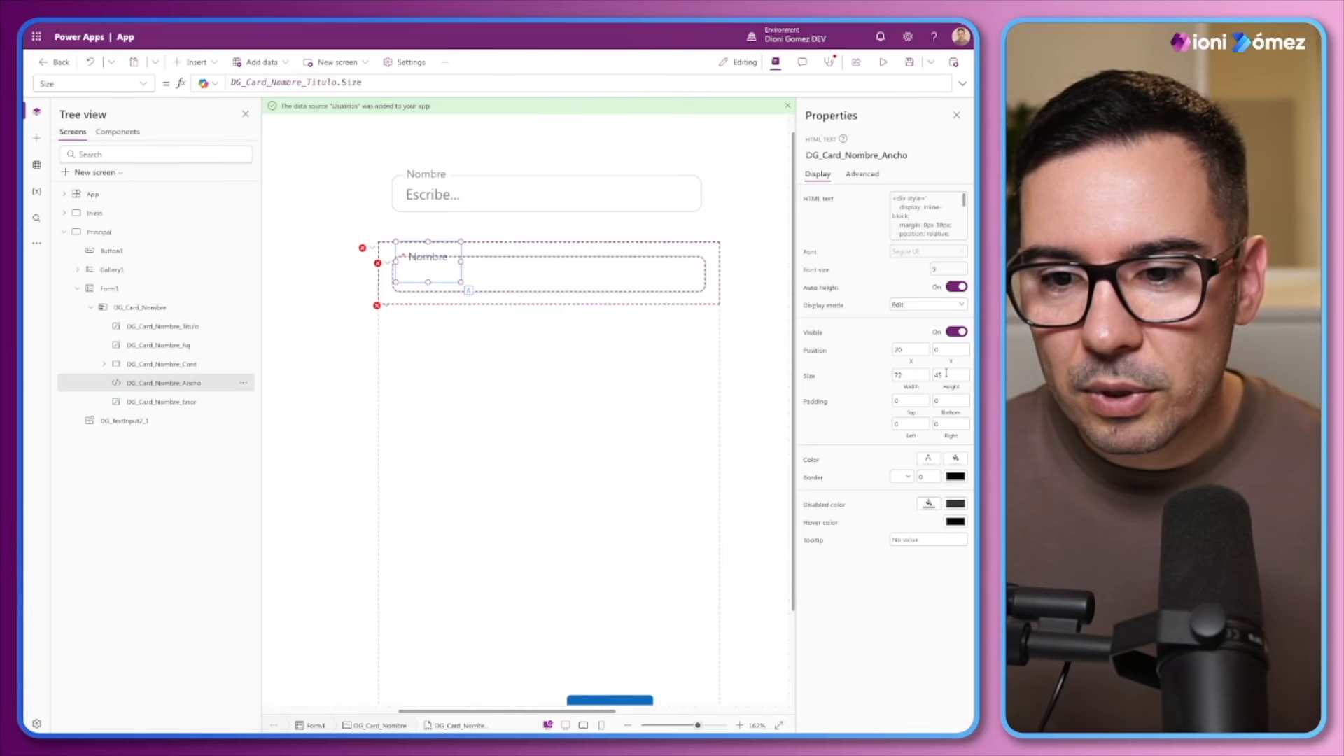
left_click(163, 401)
left_click(951, 415)
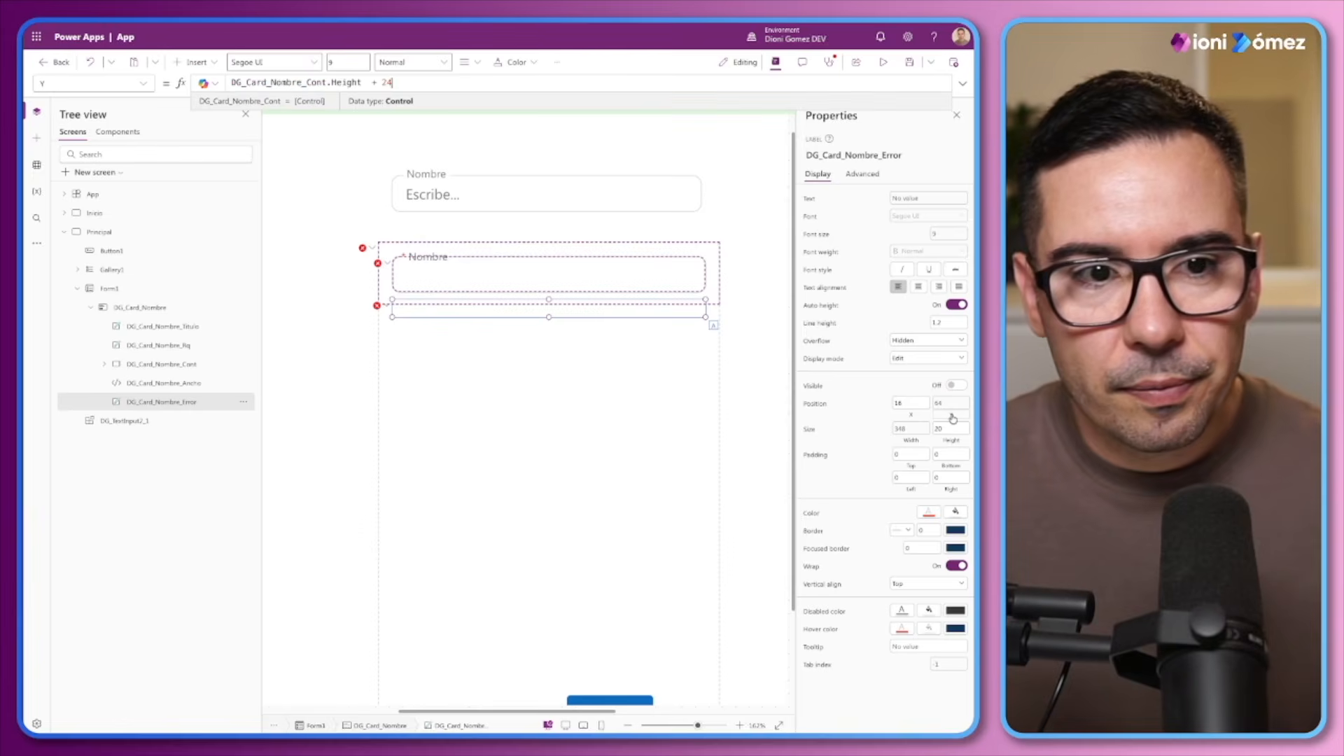
double_click(390, 83)
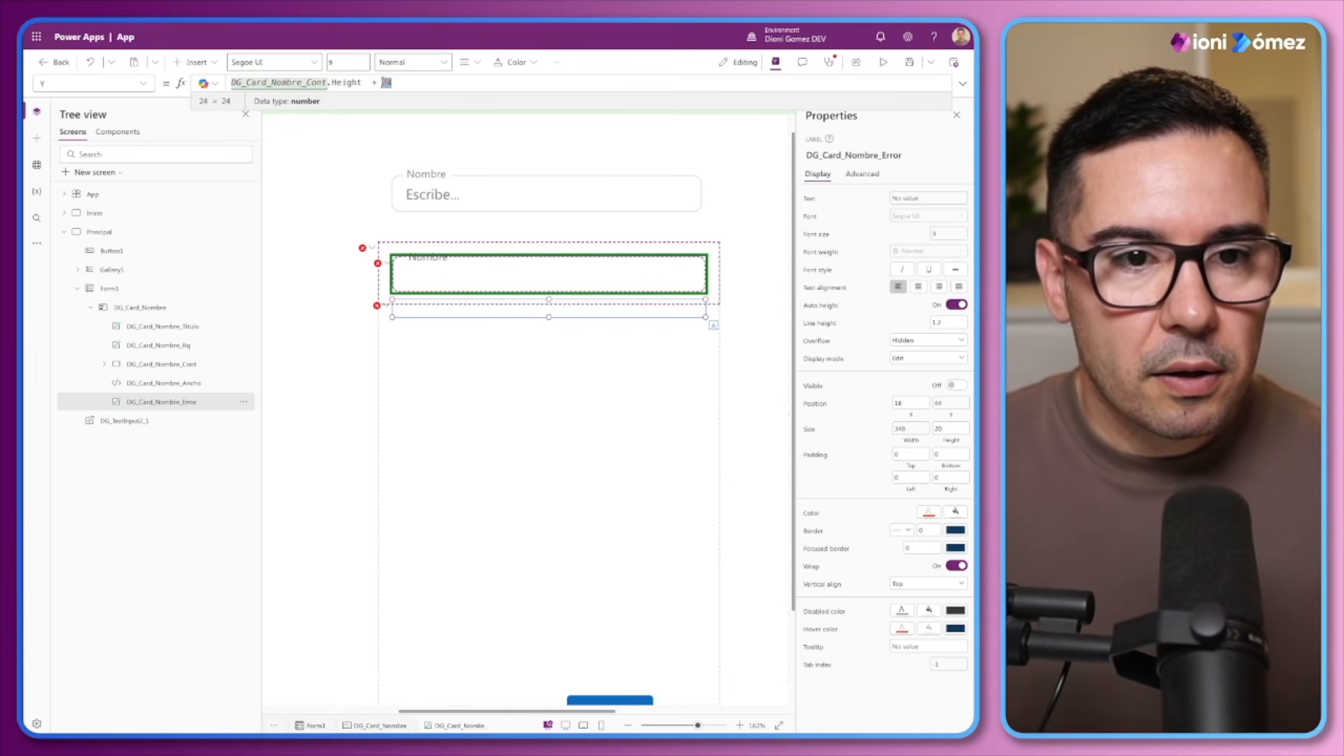
type("16")
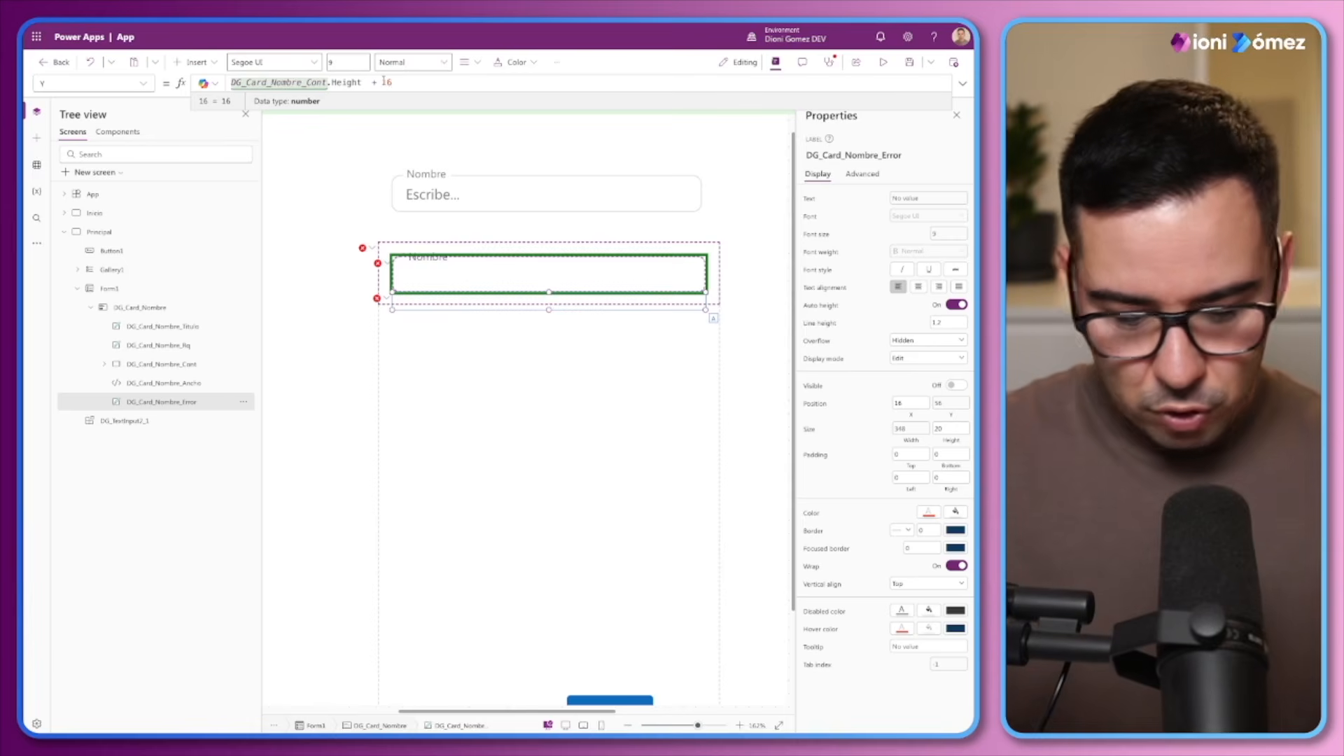
key("BackSpace")
key("BackSpace")
type("20")
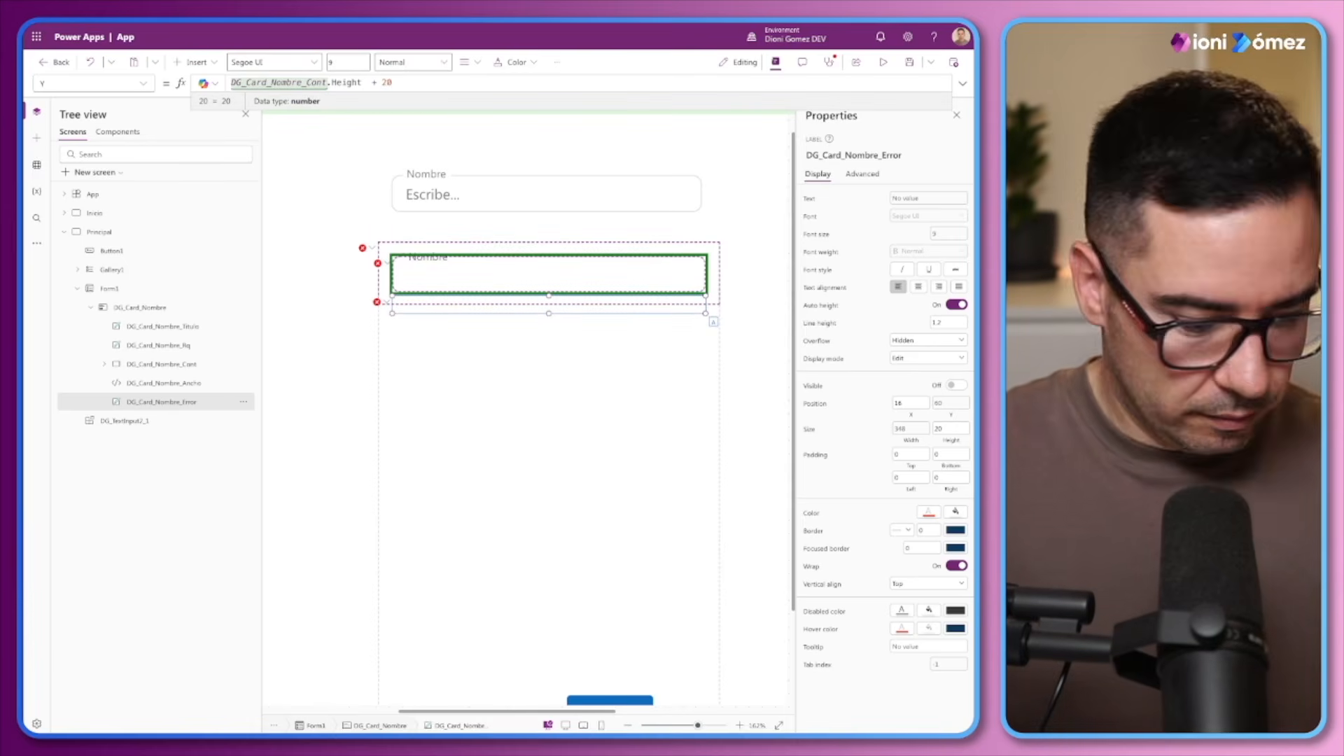
key("BackSpace")
type("4")
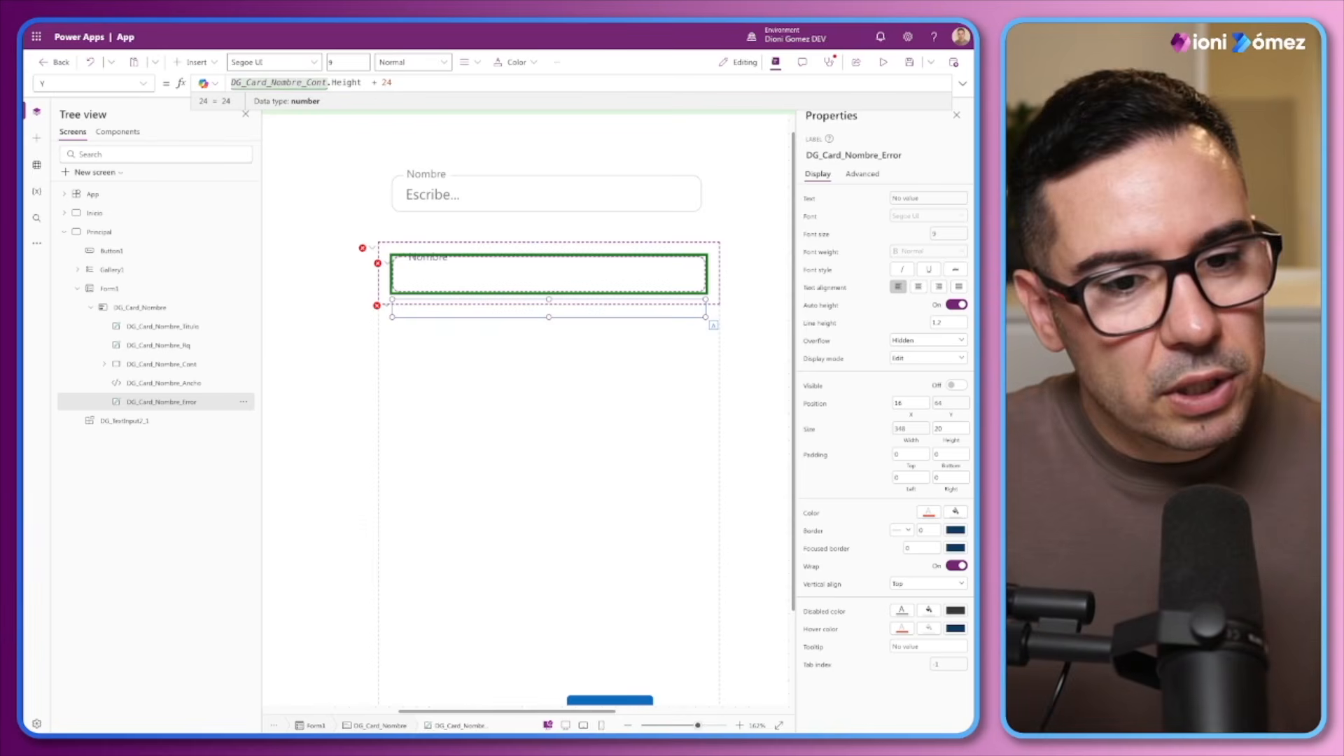
Replace the DG_Card_Nombre_Error label's Text formula with Parent.Error
left_click(384, 305)
left_click(394, 329)
left_click_drag(364, 83, 231, 83)
type("Pare")
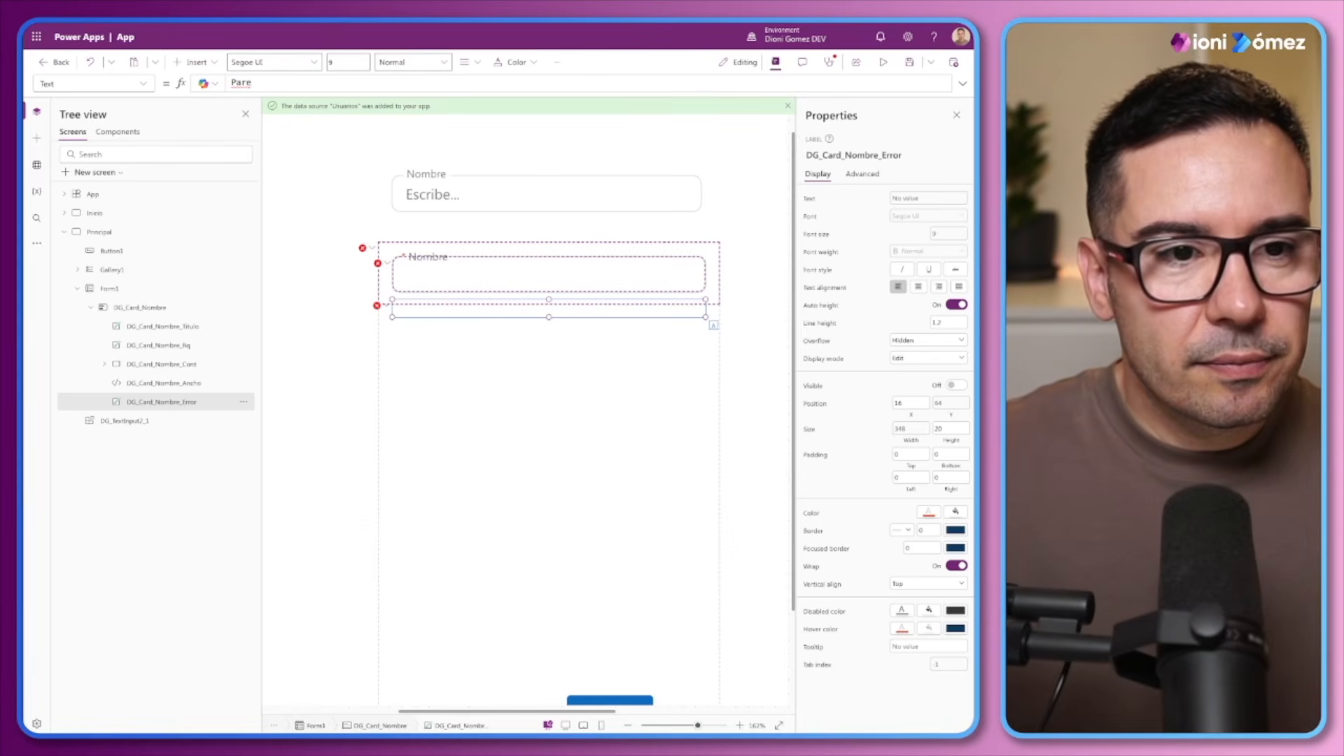
type("nt")
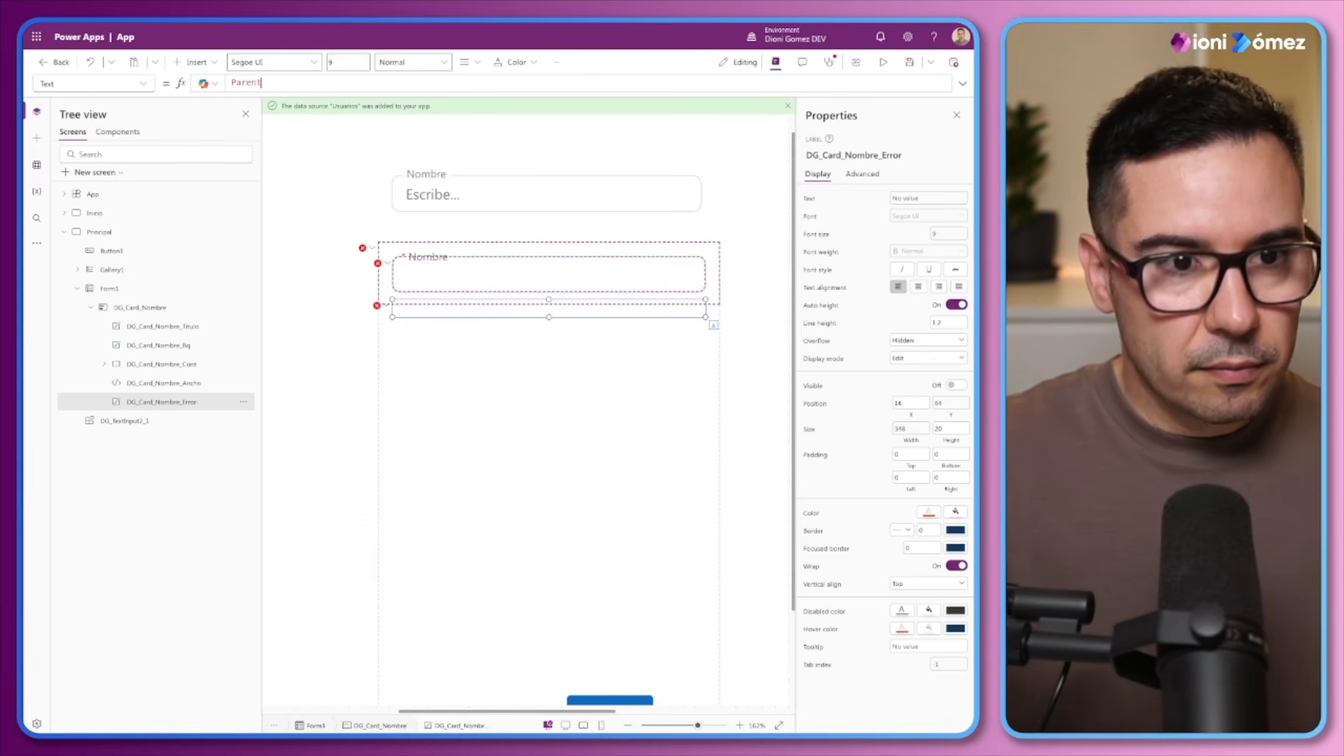
type(".Error")
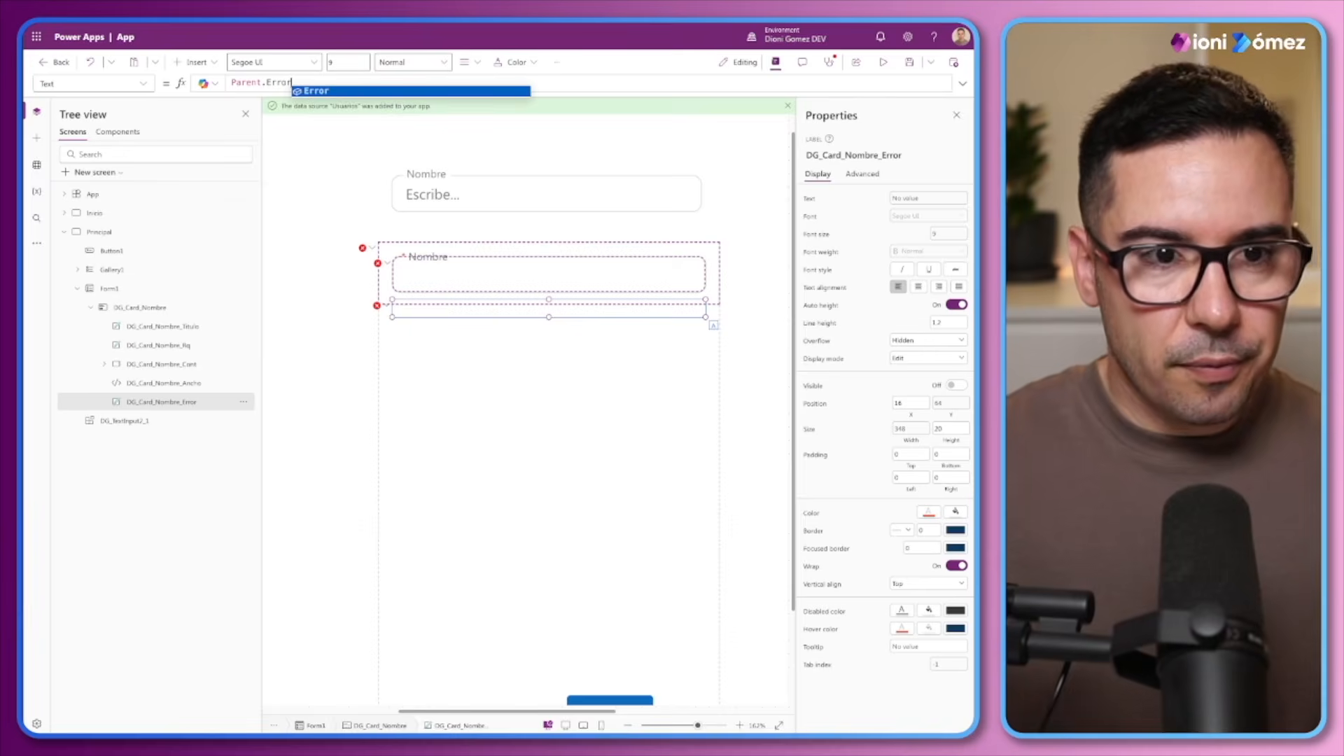
left_click(337, 92)
Replace the DG_Card_Nombre_Error label's Visible formula with !IsBlank(Parent.Error)
left_click(376, 306)
left_click(395, 324)
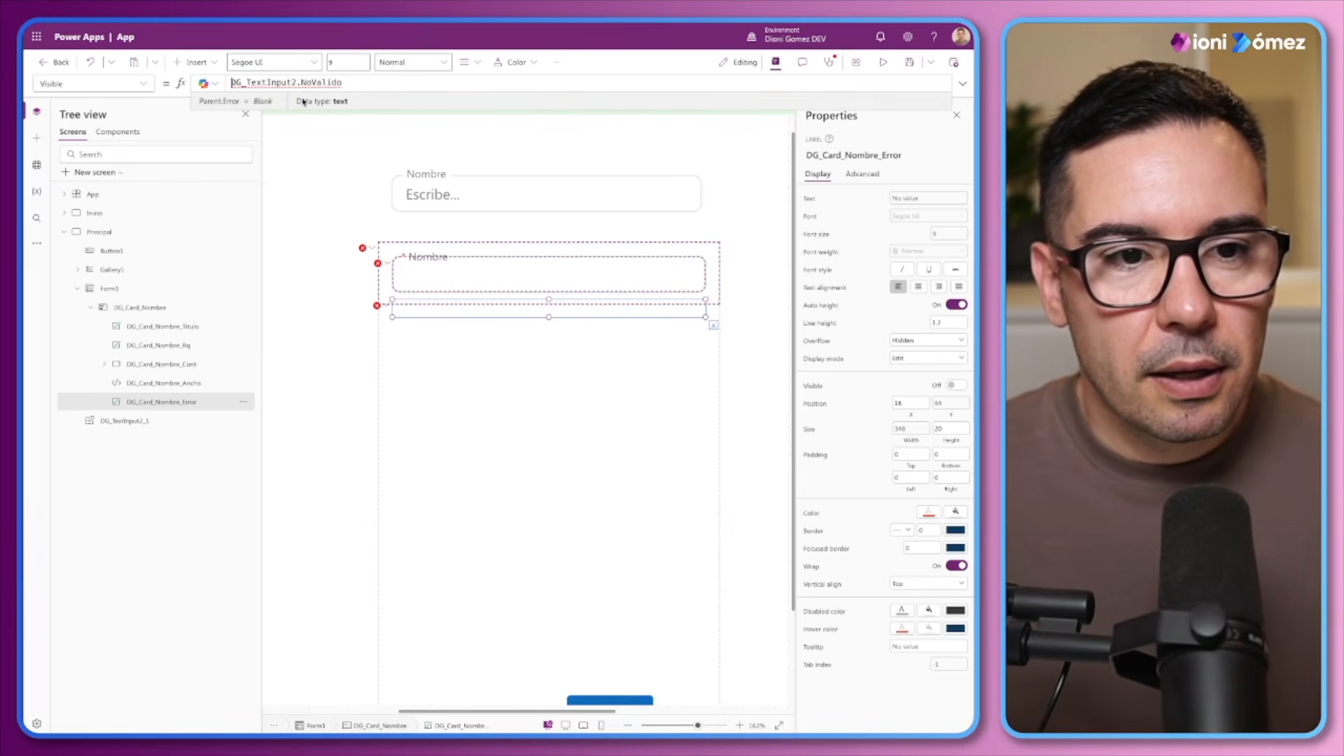
left_click_drag(357, 88, 230, 83)
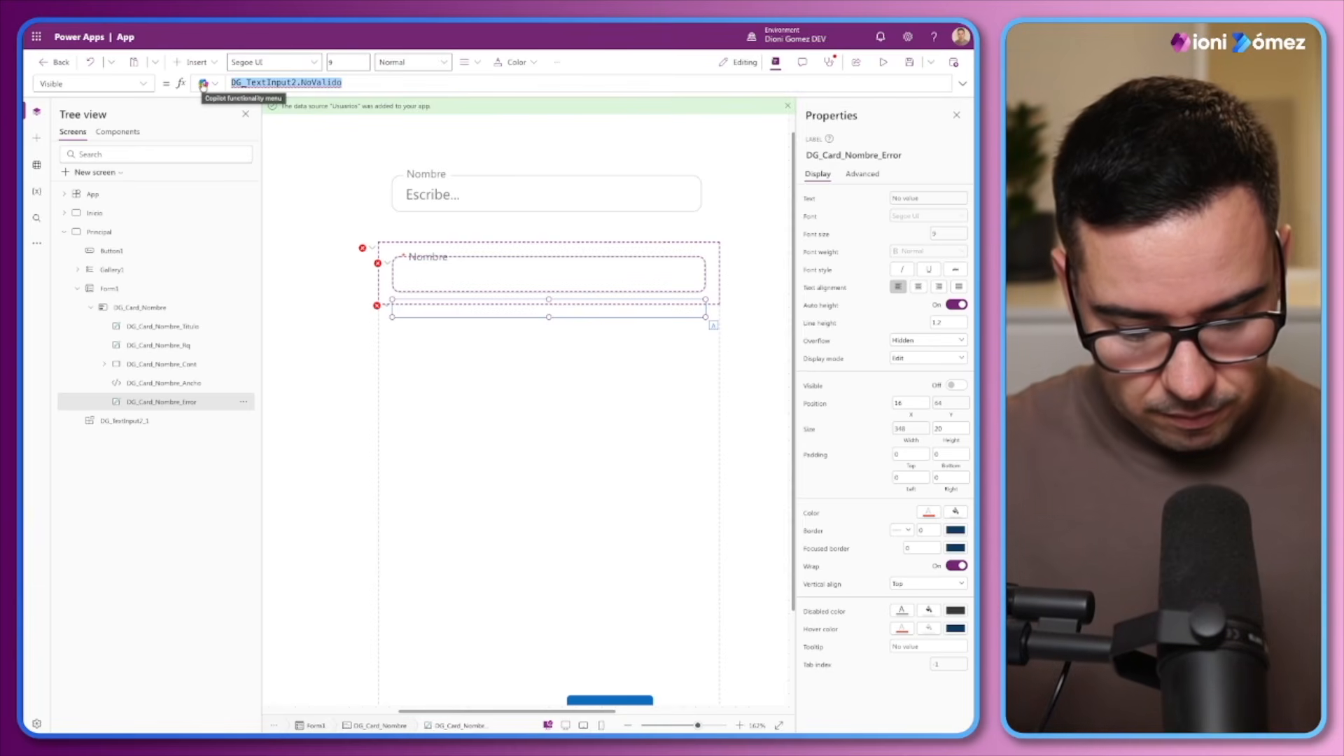
type("Is")
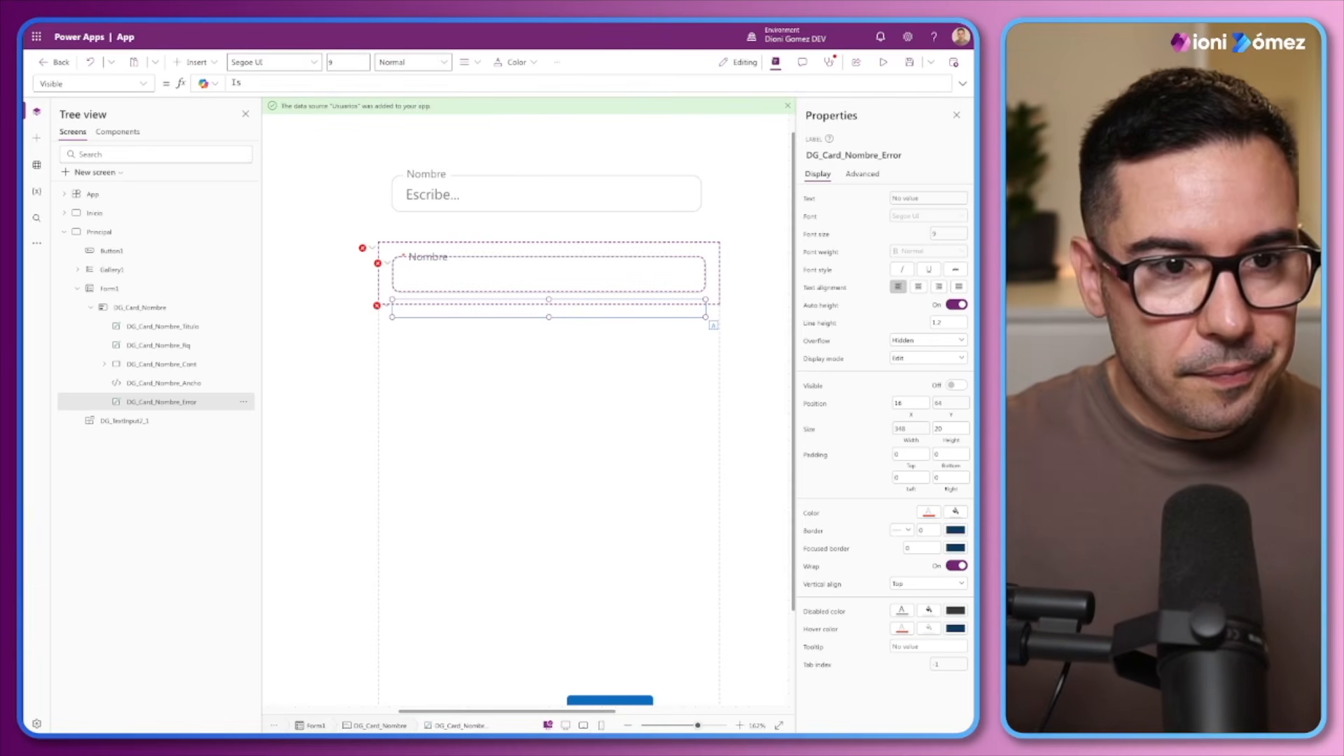
type("B")
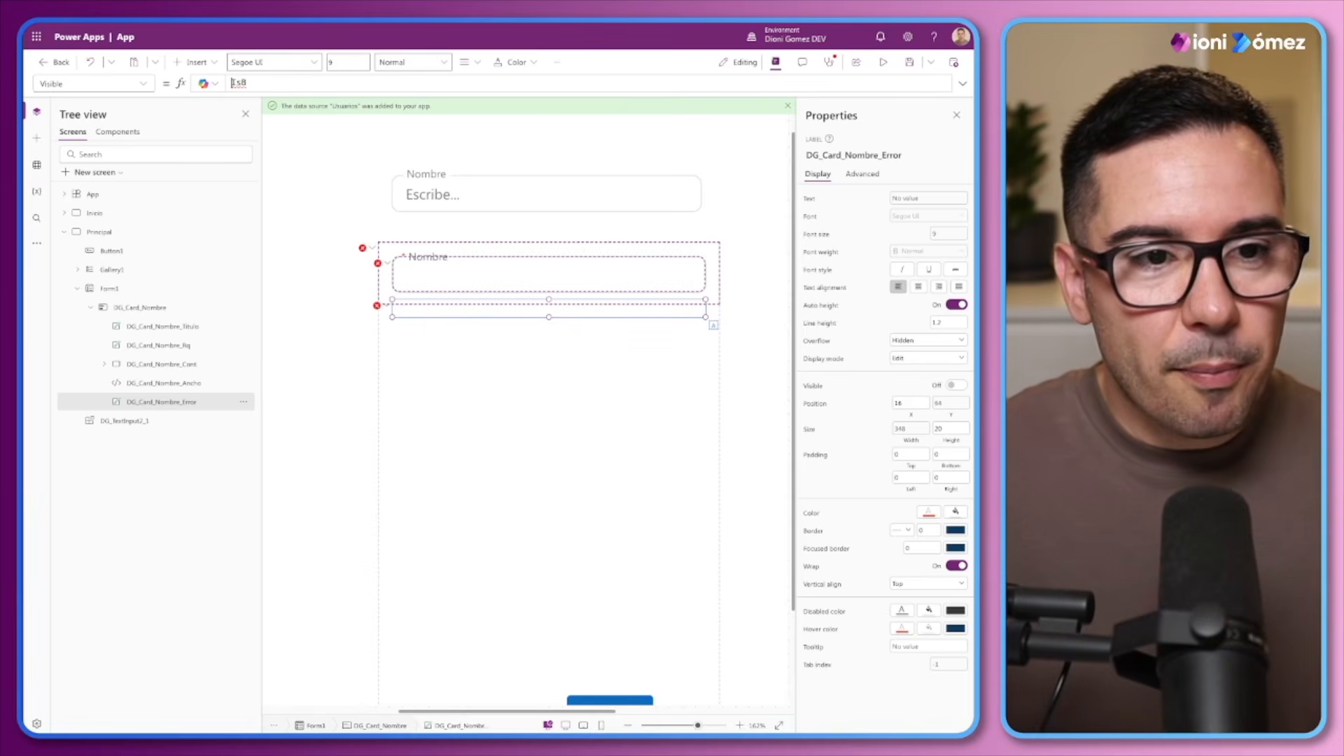
left_click(234, 82)
type("!")
key("End")
type("L")
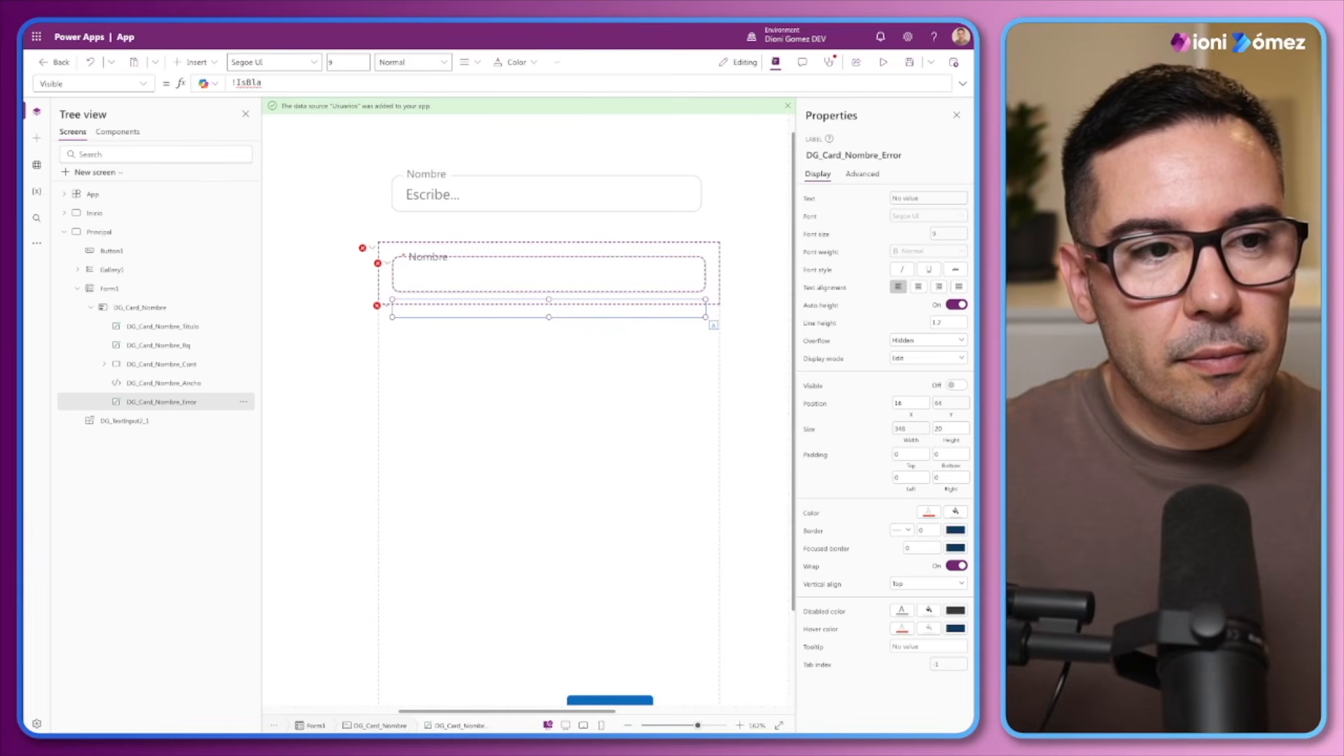
type("ank")
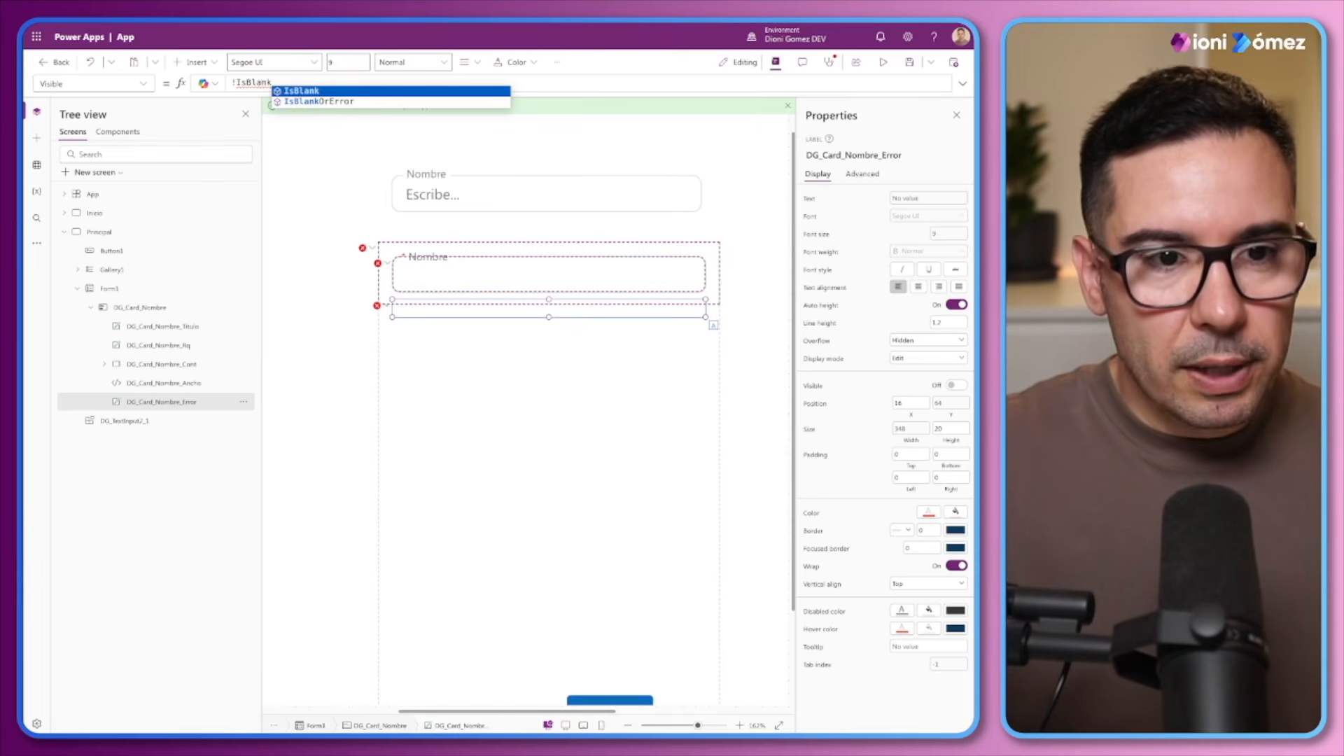
type("(Pare")
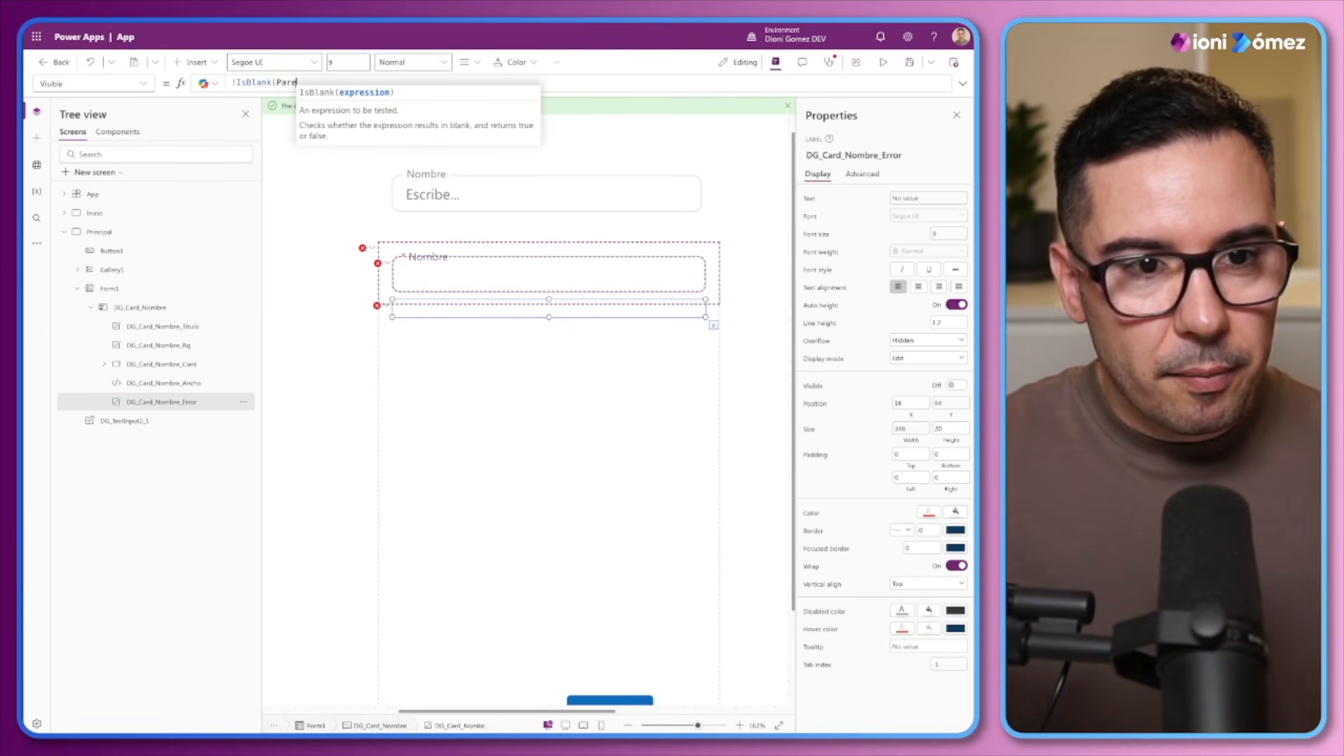
type("nt.Error")
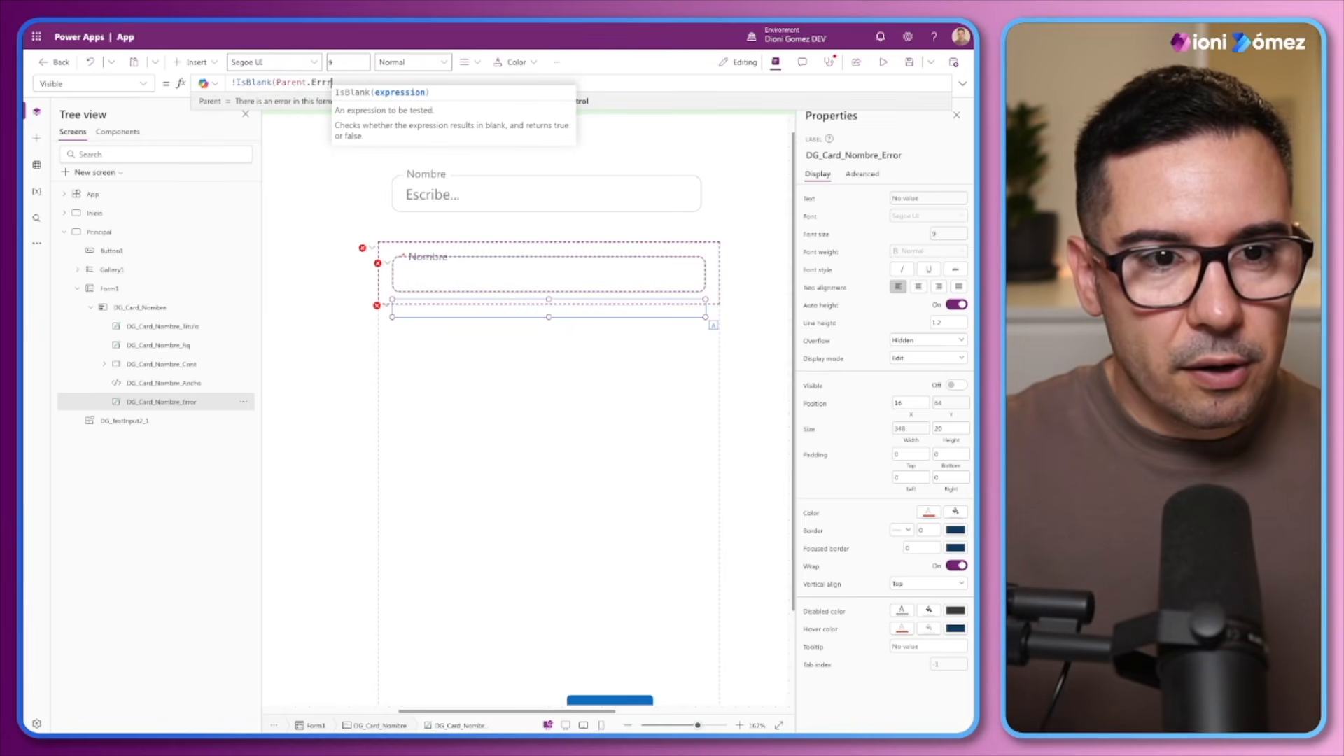
type(")")
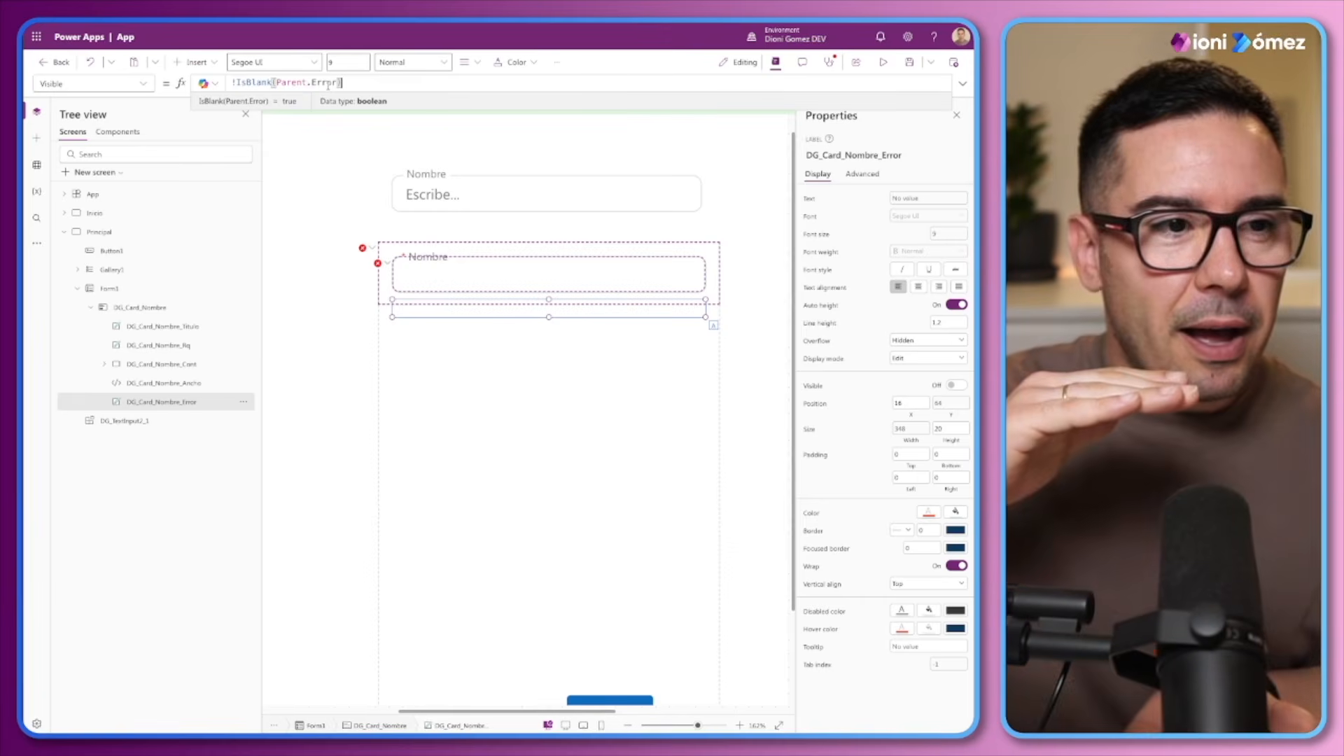
Replace the DG_Card_Nombre_Control text input's Mode formula with DG_Card_Nombre.DisplayMode
left_click(395, 273)
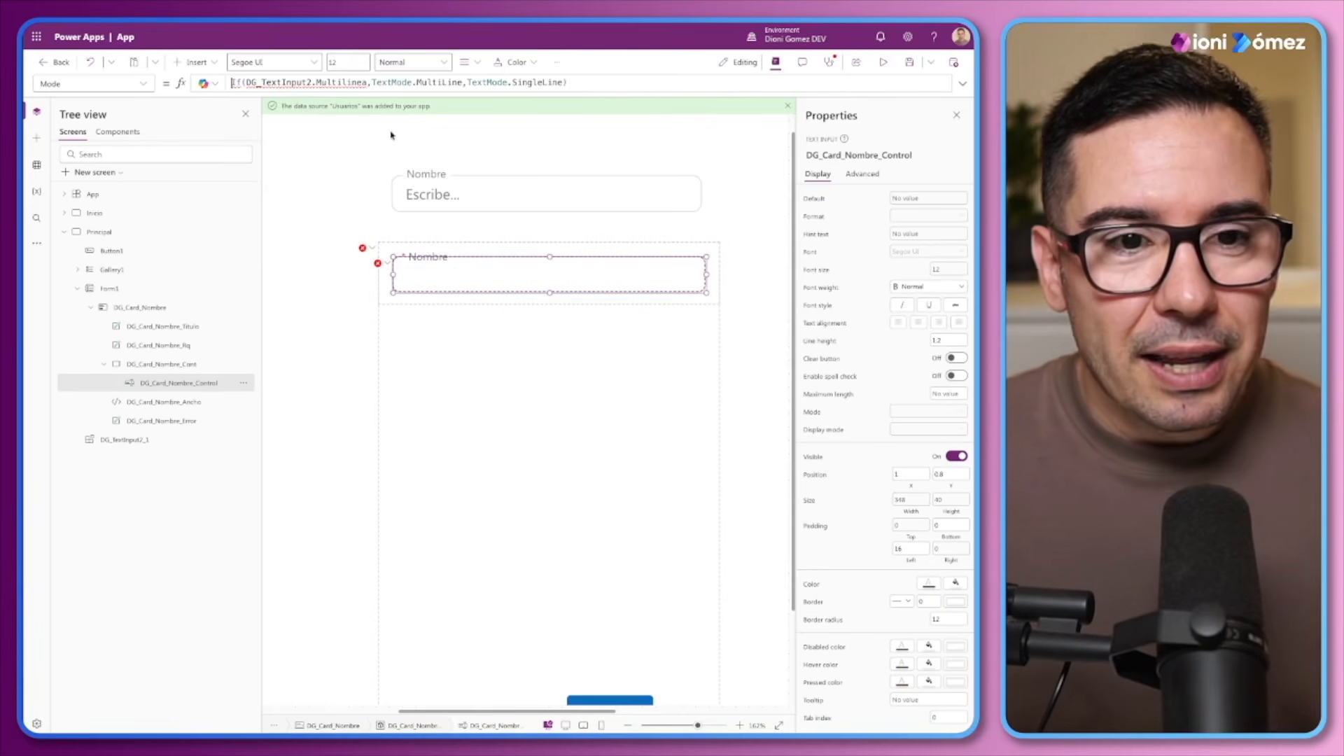
left_click_drag(420, 94, 421, 105)
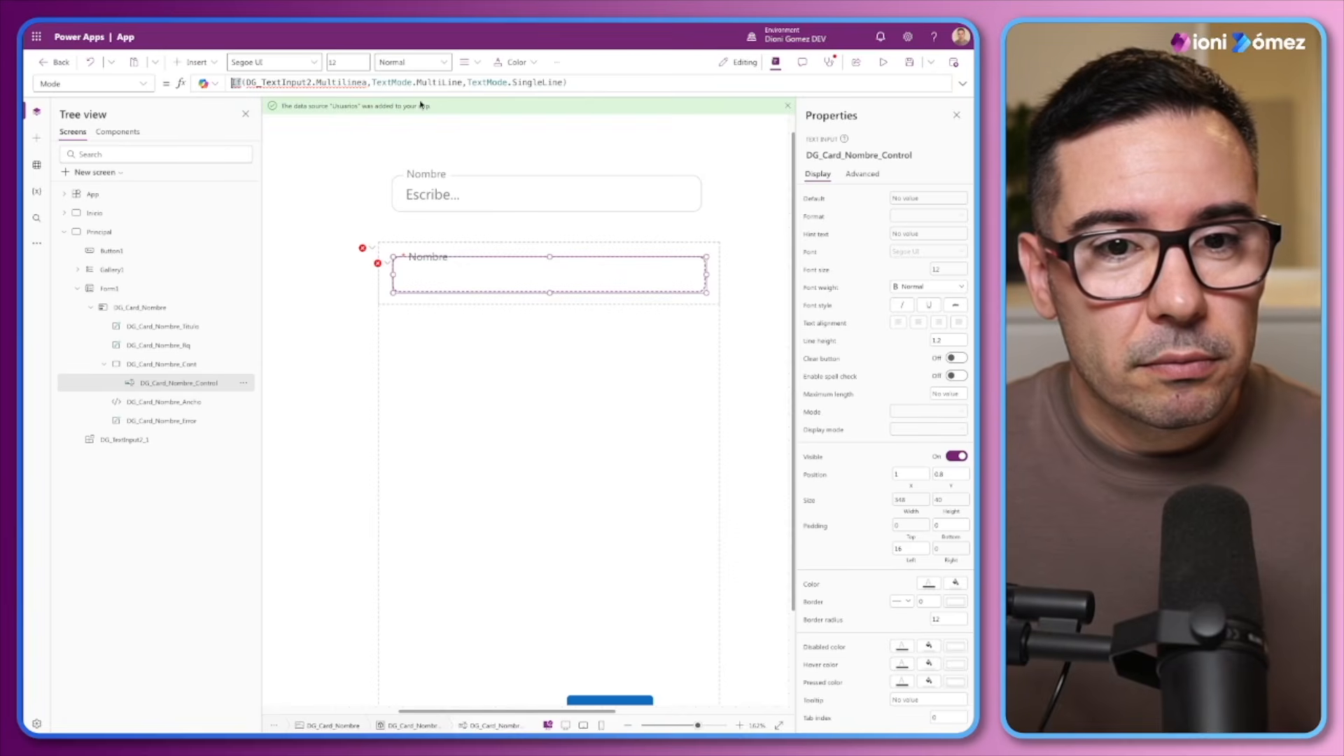
left_click_drag(606, 78, 219, 82)
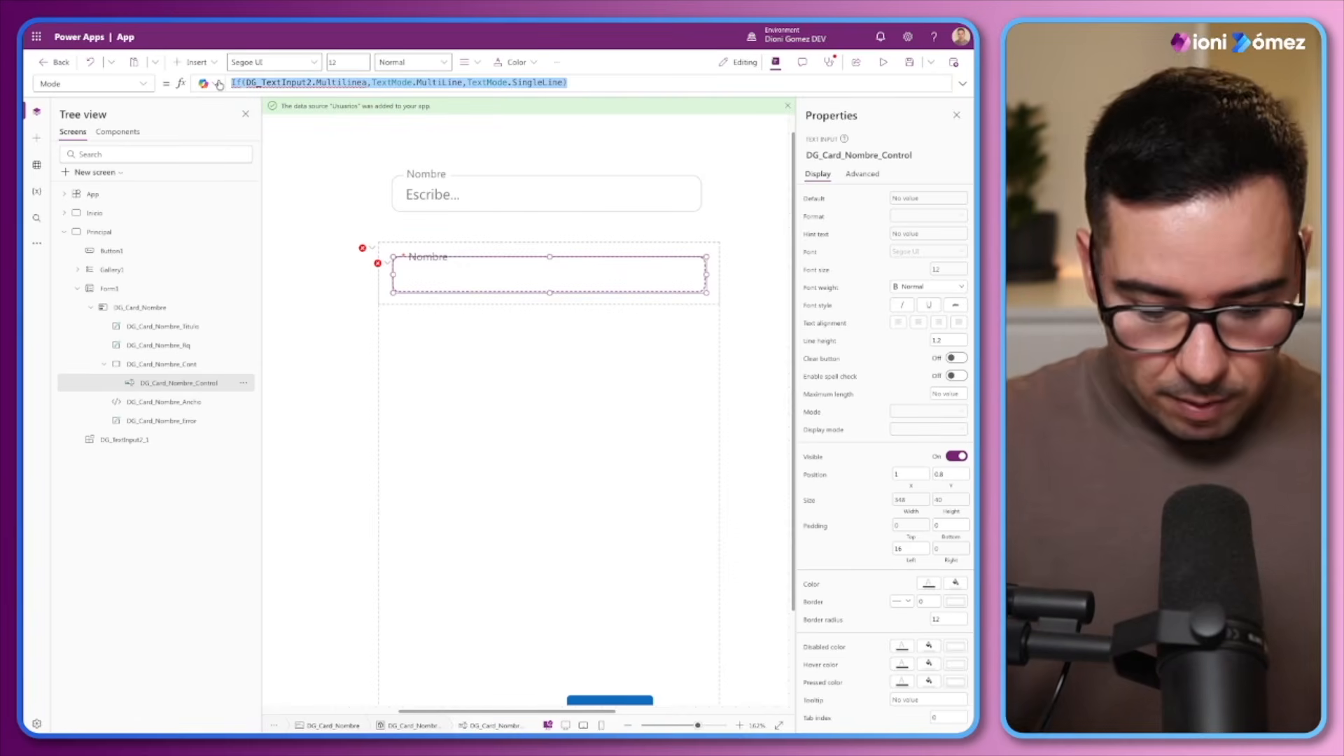
type("Pare")
key("BackSpace")
key("BackSpace")
key("BackSpace")
key("BackSpace")
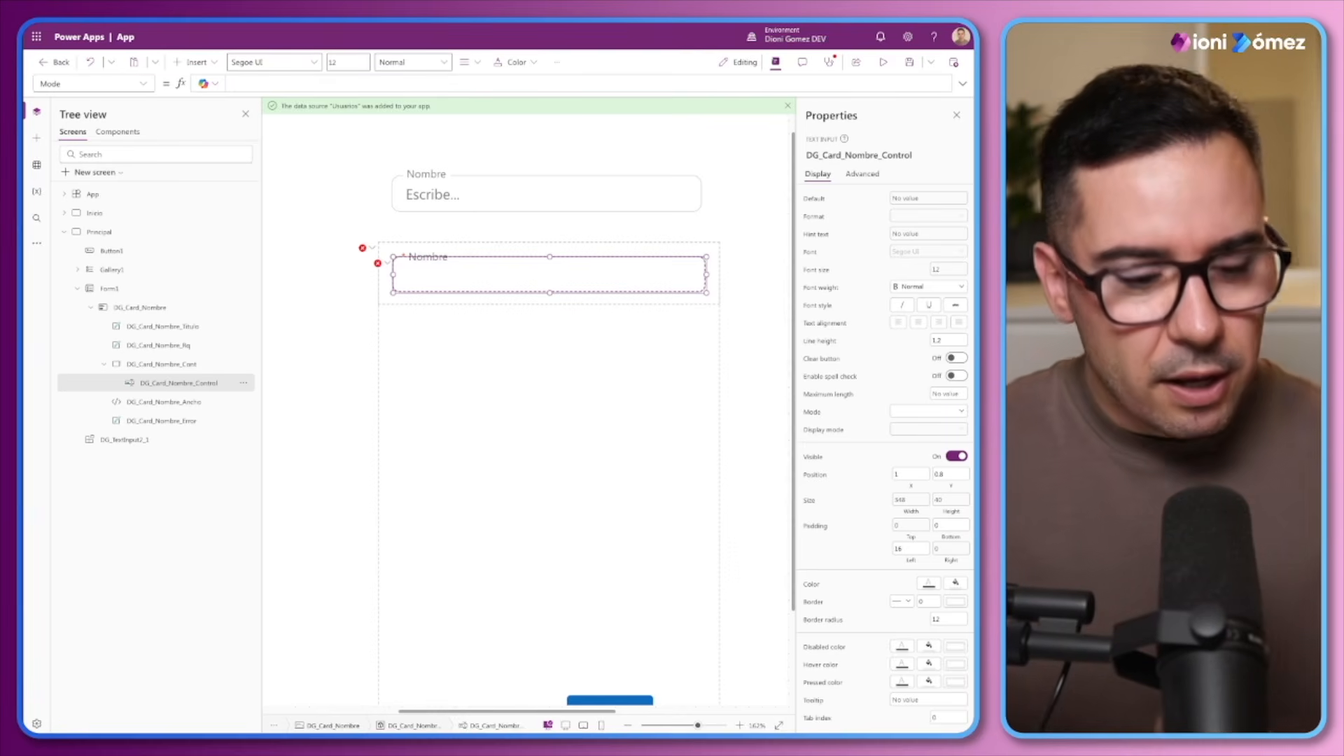
type("DG_")
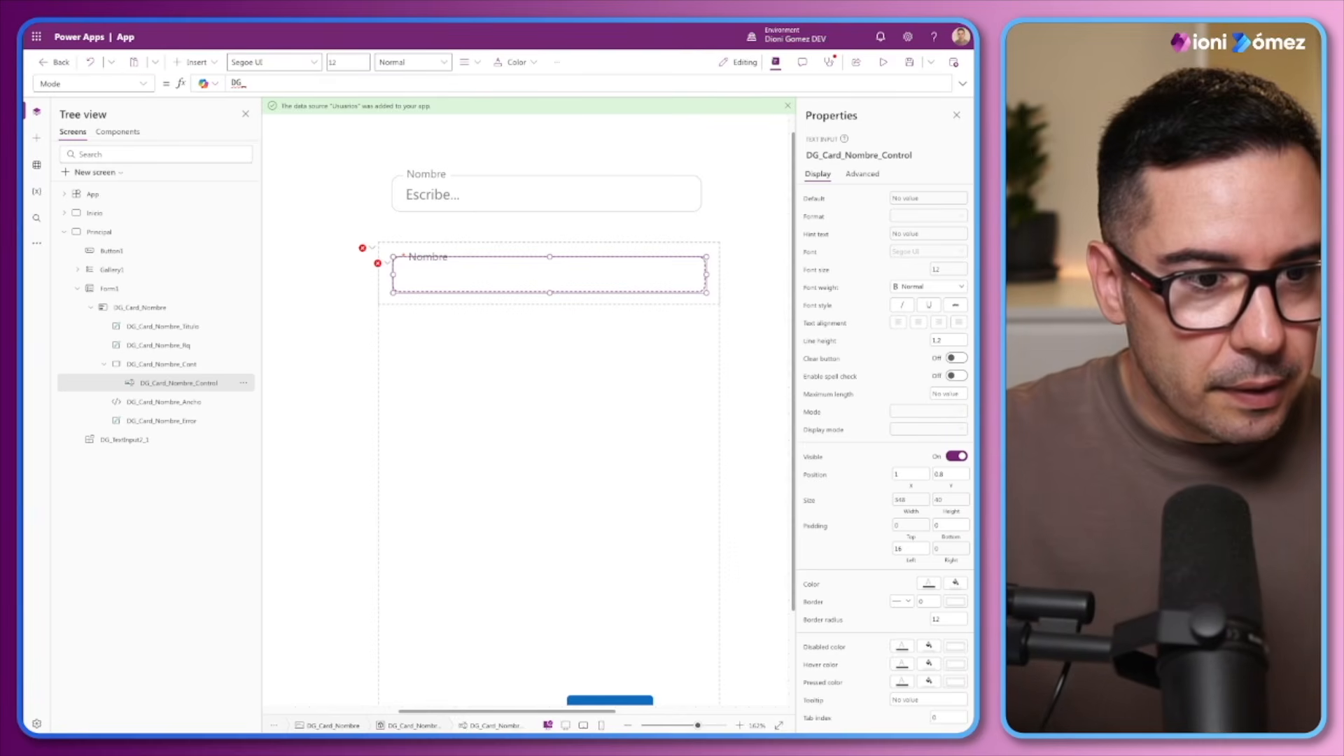
type("Card_nom")
key("BackSpace")
key("BackSpace")
key("BackSpace")
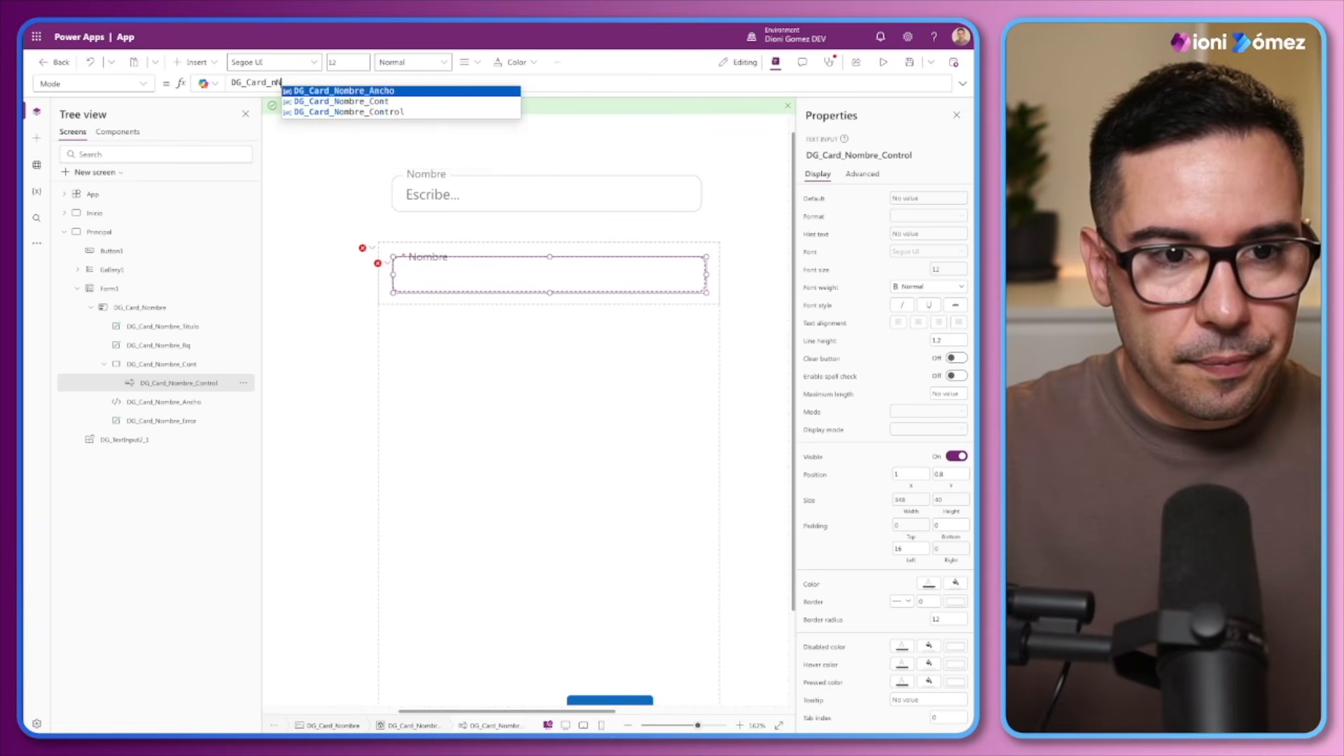
type("Nombre")
key("Tab")
type(".Mo")
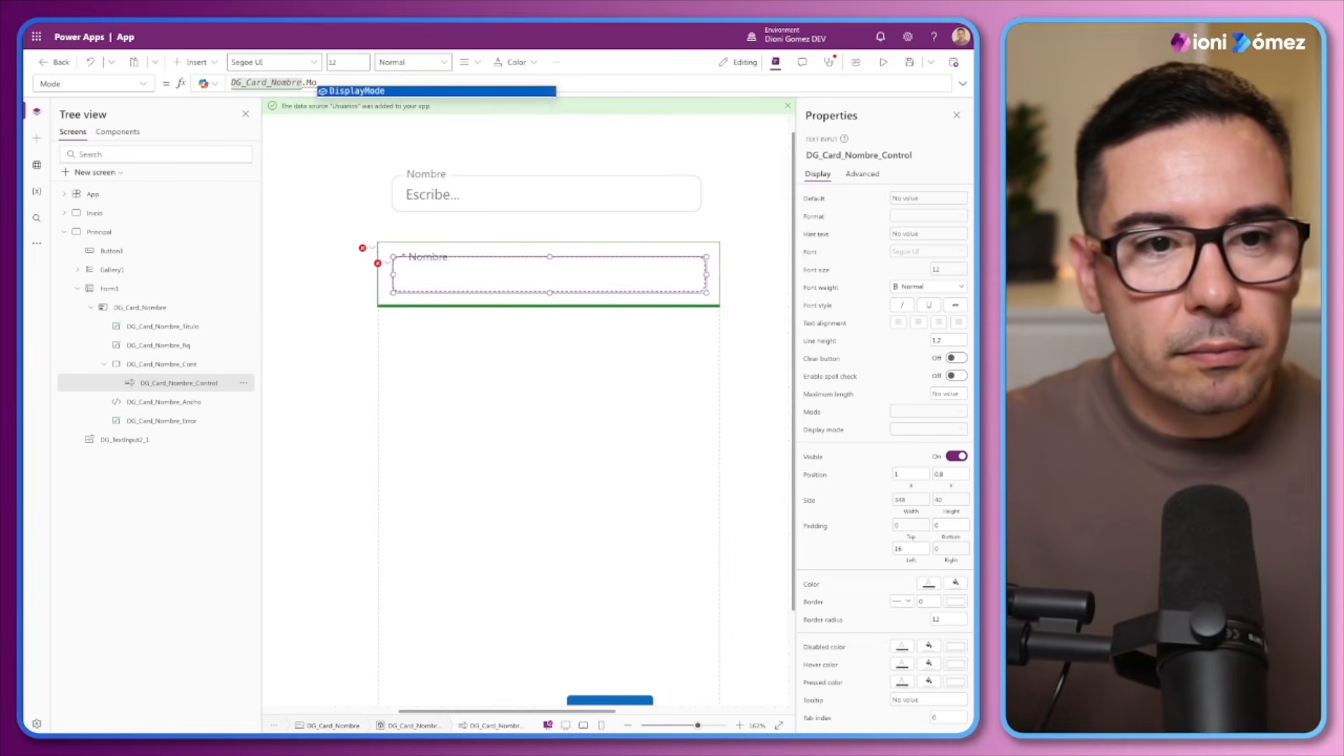
key("Tab")
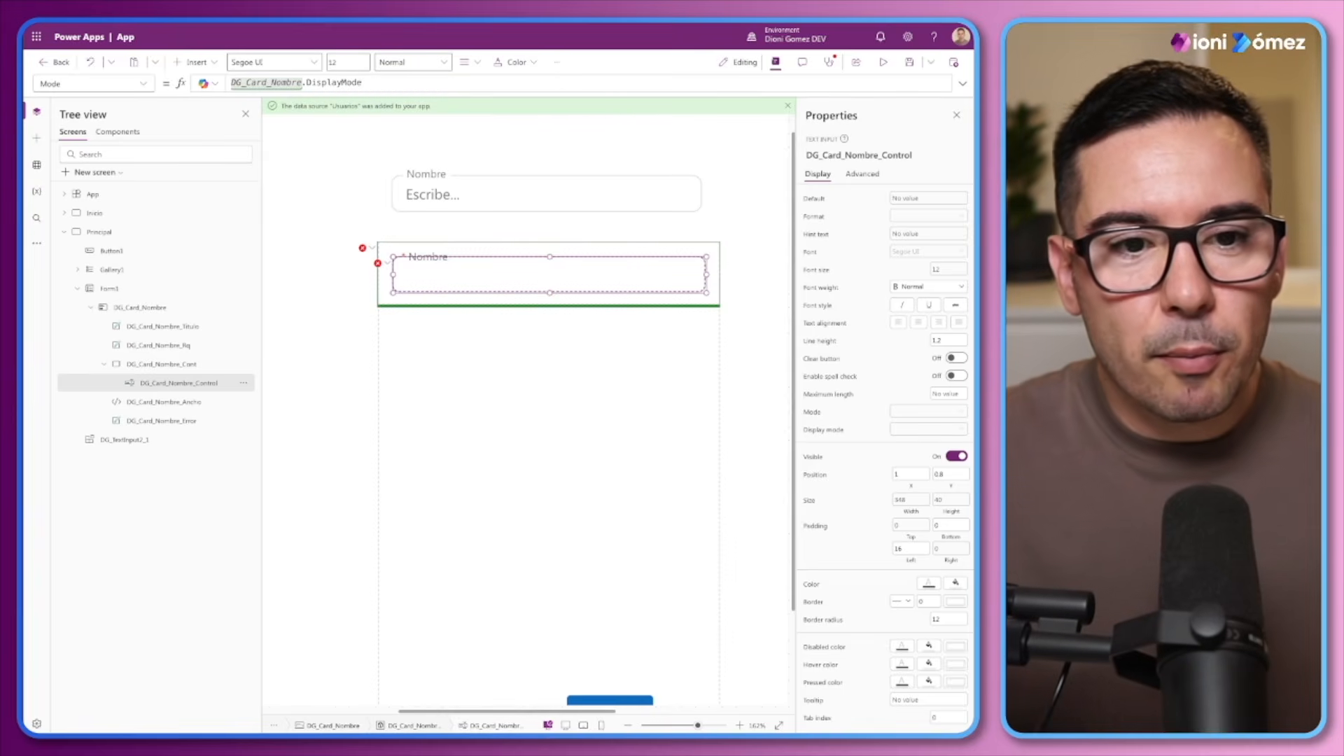
Clear the DG_Card_Nombre_Control's Format formula and set its format to Text
left_click(380, 265)
left_click(383, 278)
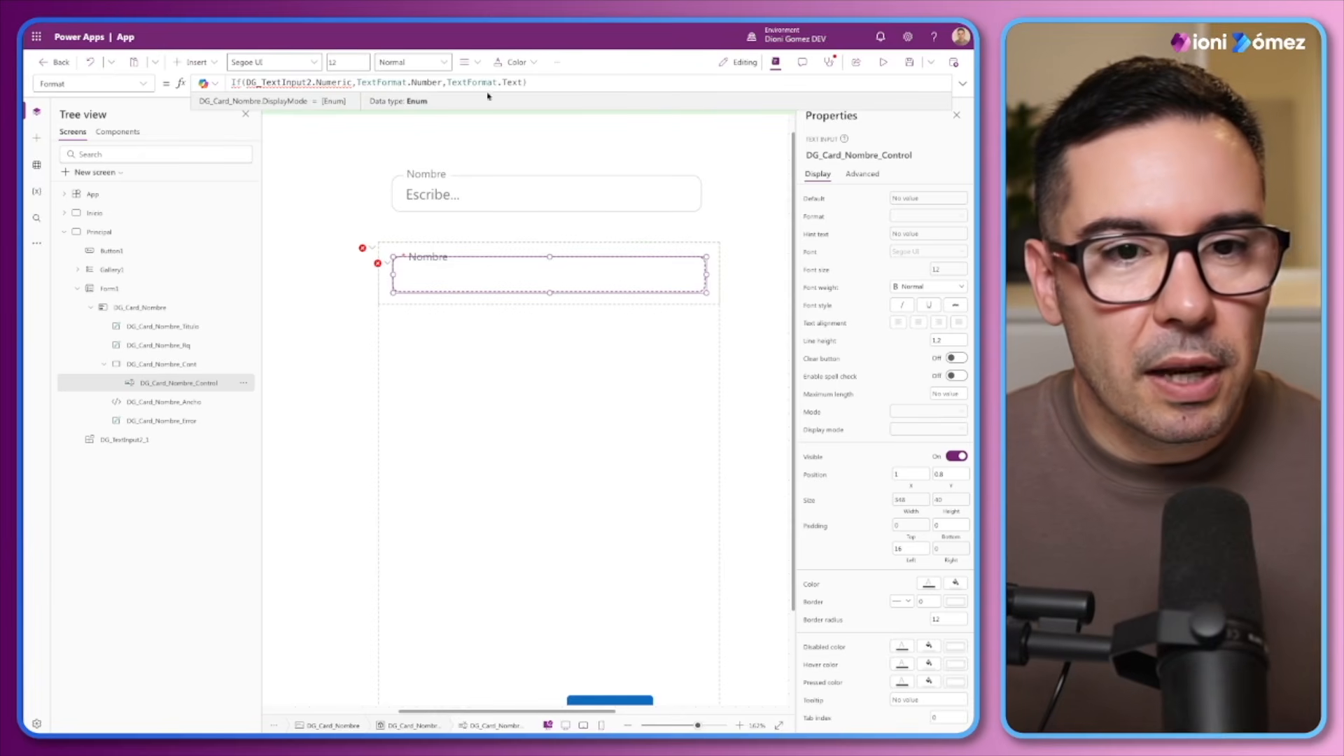
left_click_drag(550, 82, 225, 83)
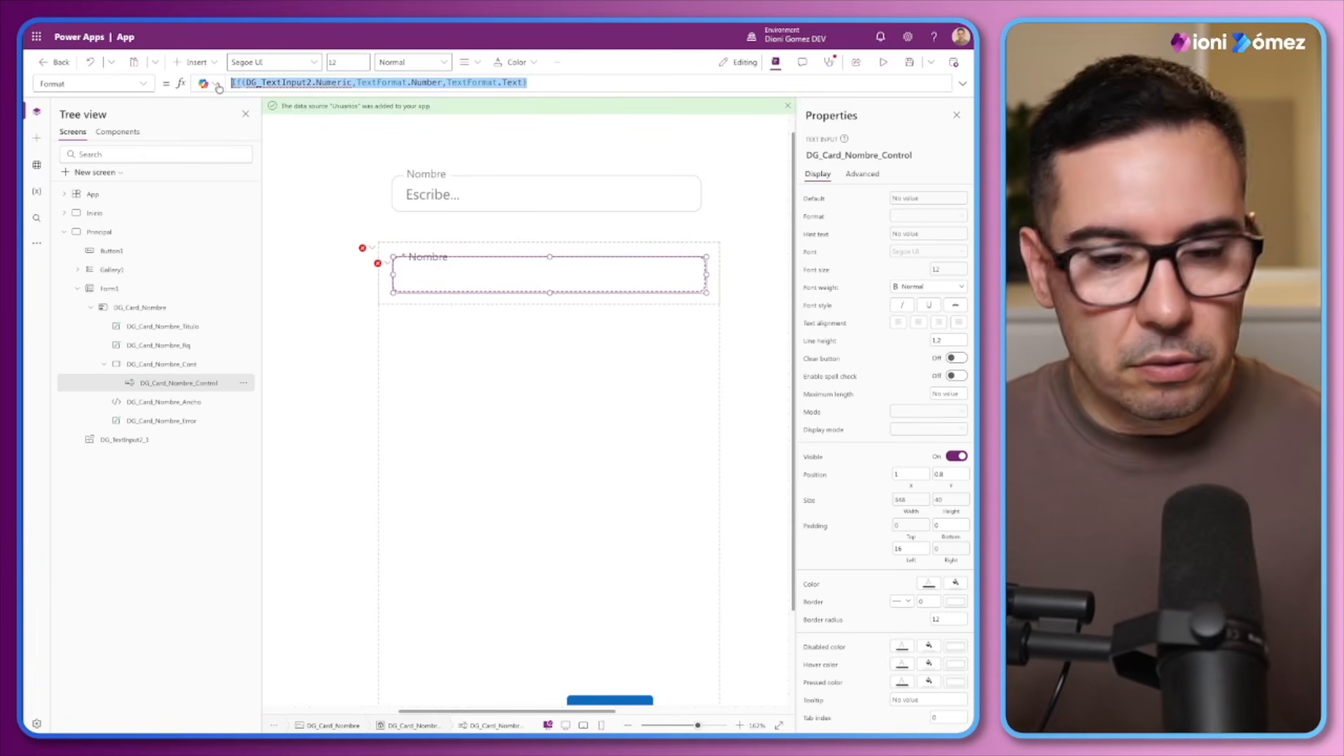
key("BackSpace")
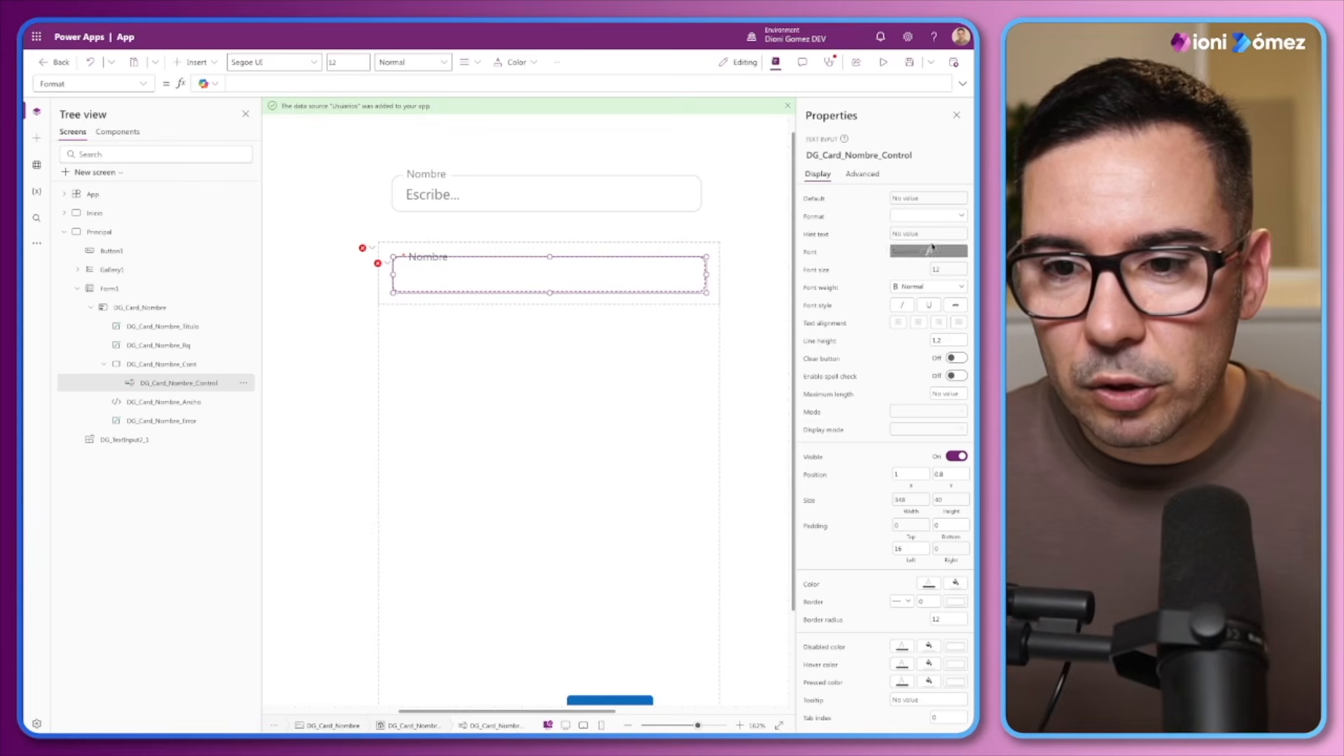
left_click(930, 215)
left_click(923, 243)
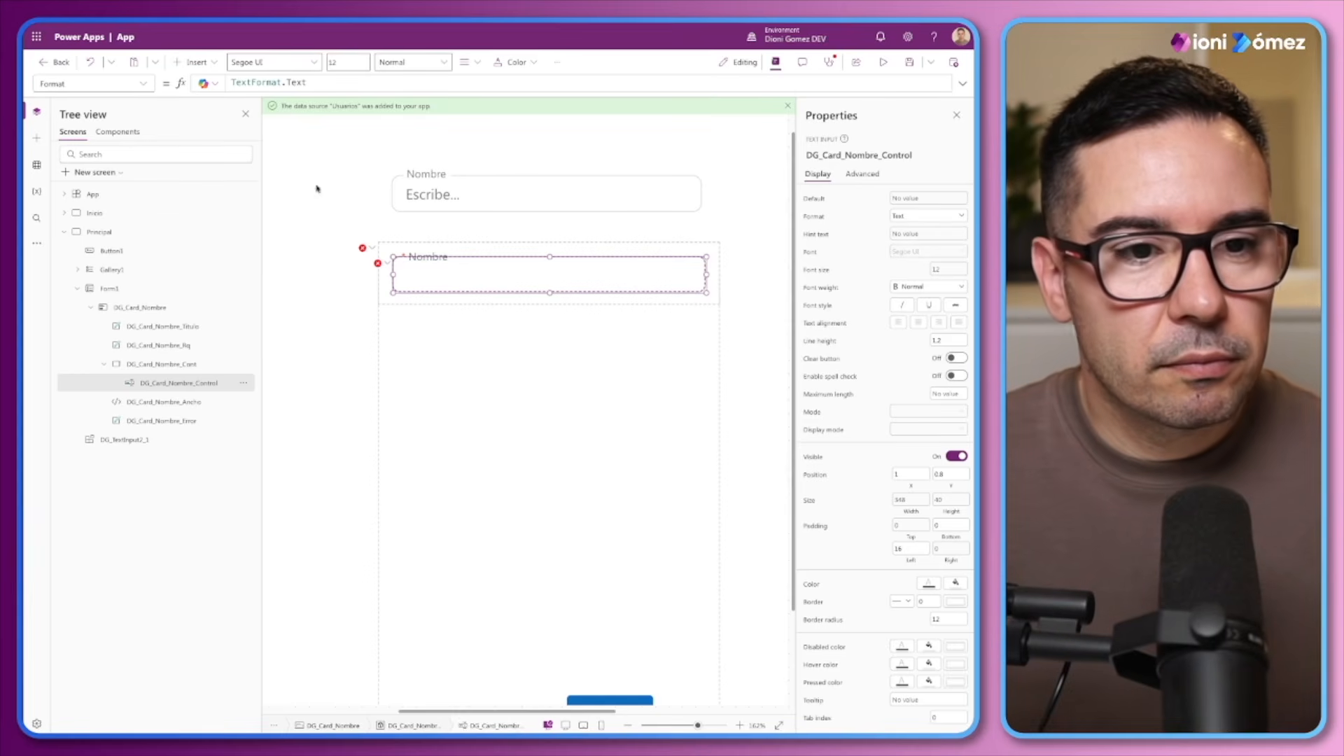
Clear the BorderColor and DisabledBorderColor formulas of DG_Card_Nombre_Control
left_click(378, 264)
left_click(413, 280)
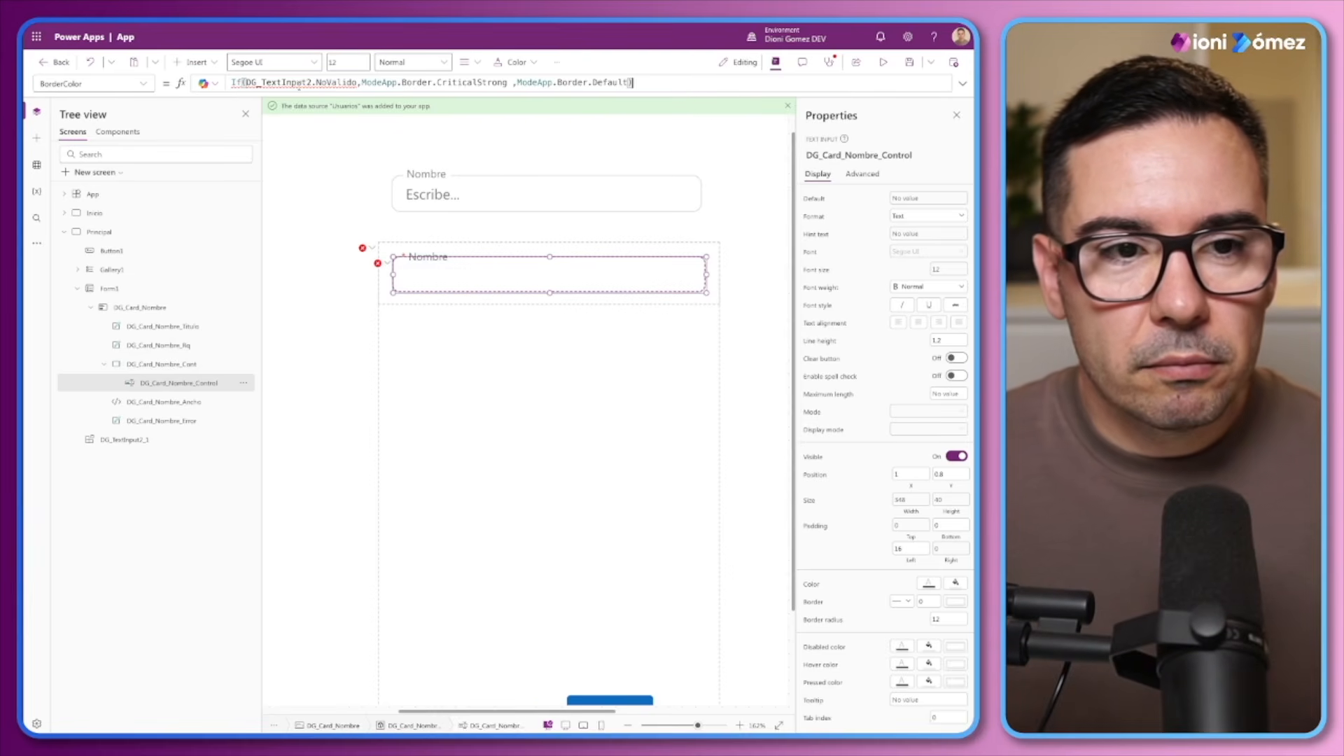
key("ctrl+a")
key("BackSpace")
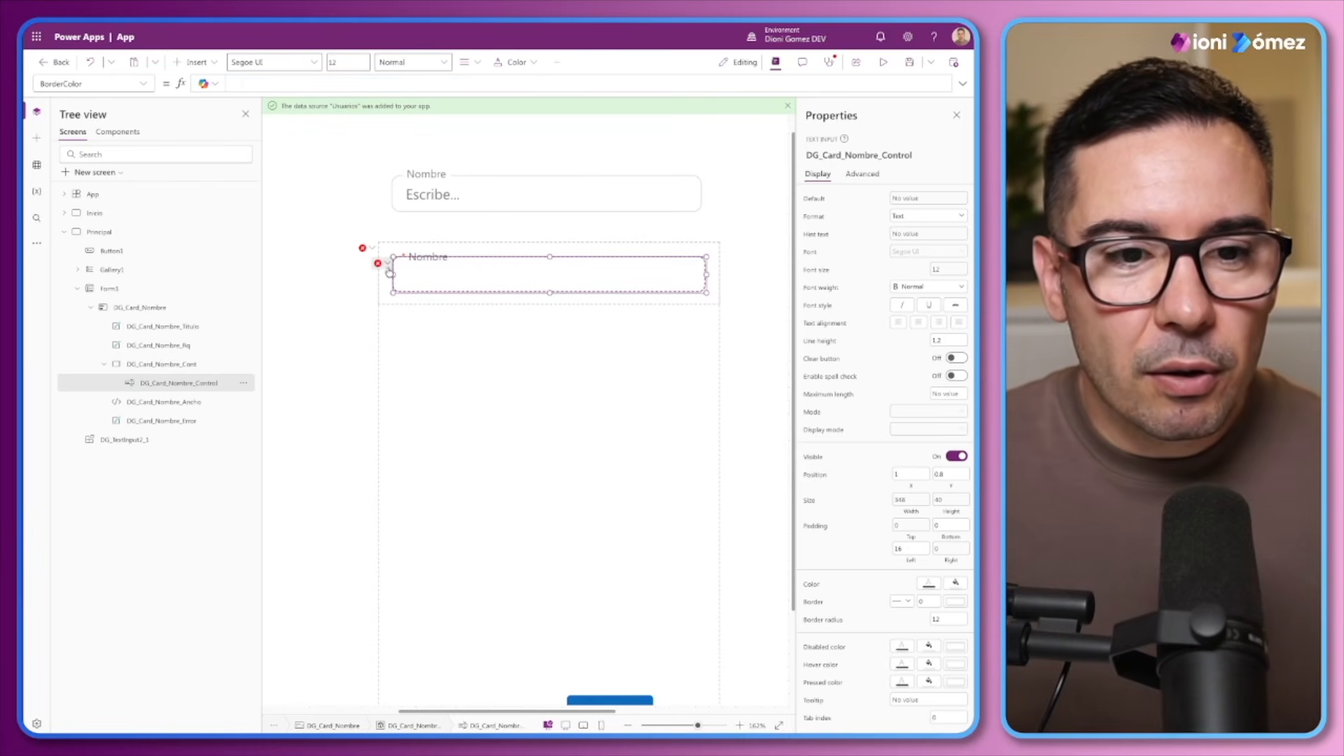
left_click(378, 264)
left_click(394, 281)
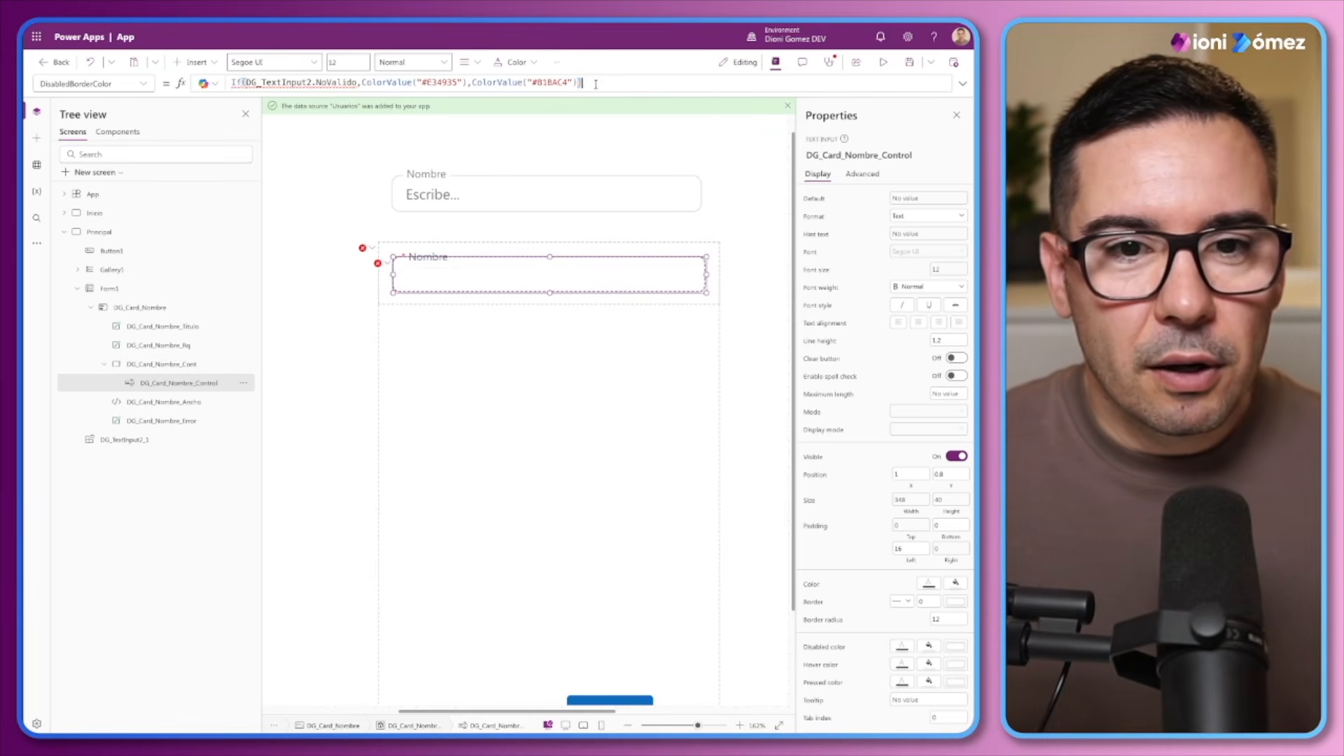
key("ctrl+a")
key("BackSpace")
left_click(378, 264)
left_click(382, 278)
key("ctrl+a")
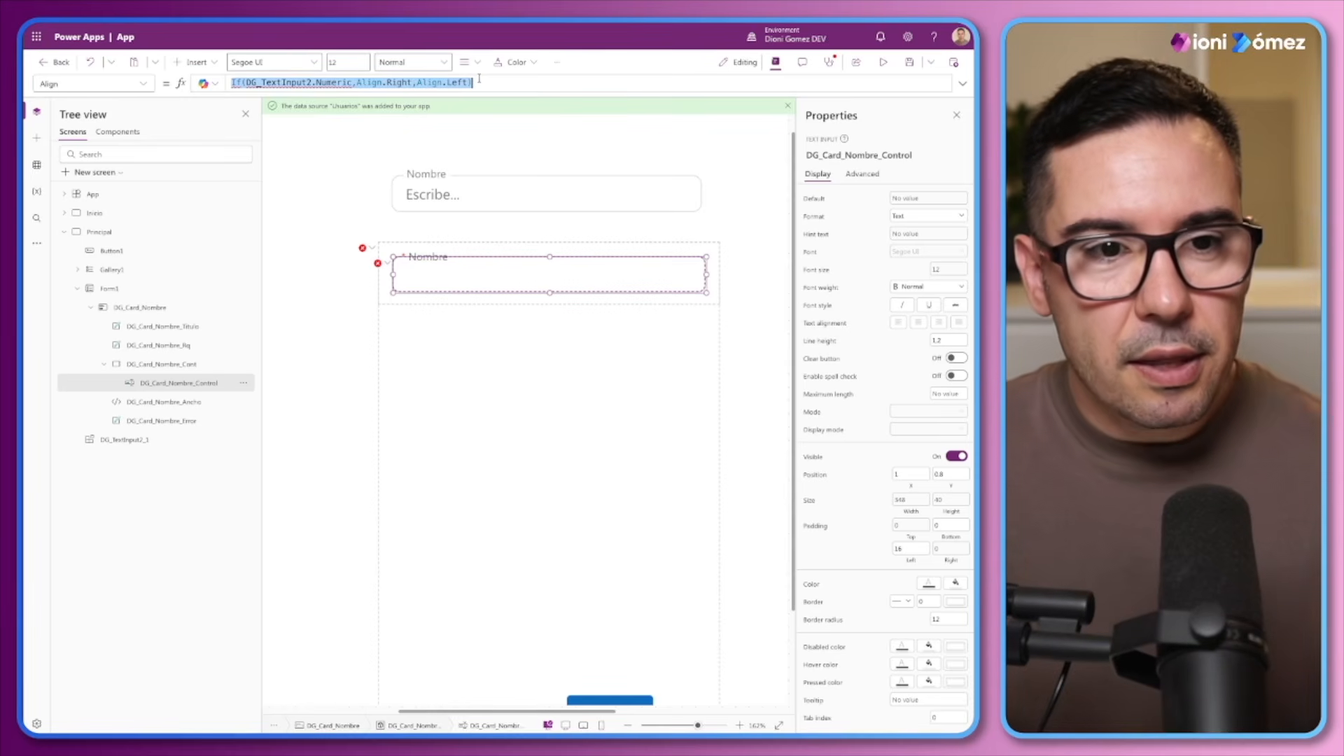
type("16")
left_click(378, 263)
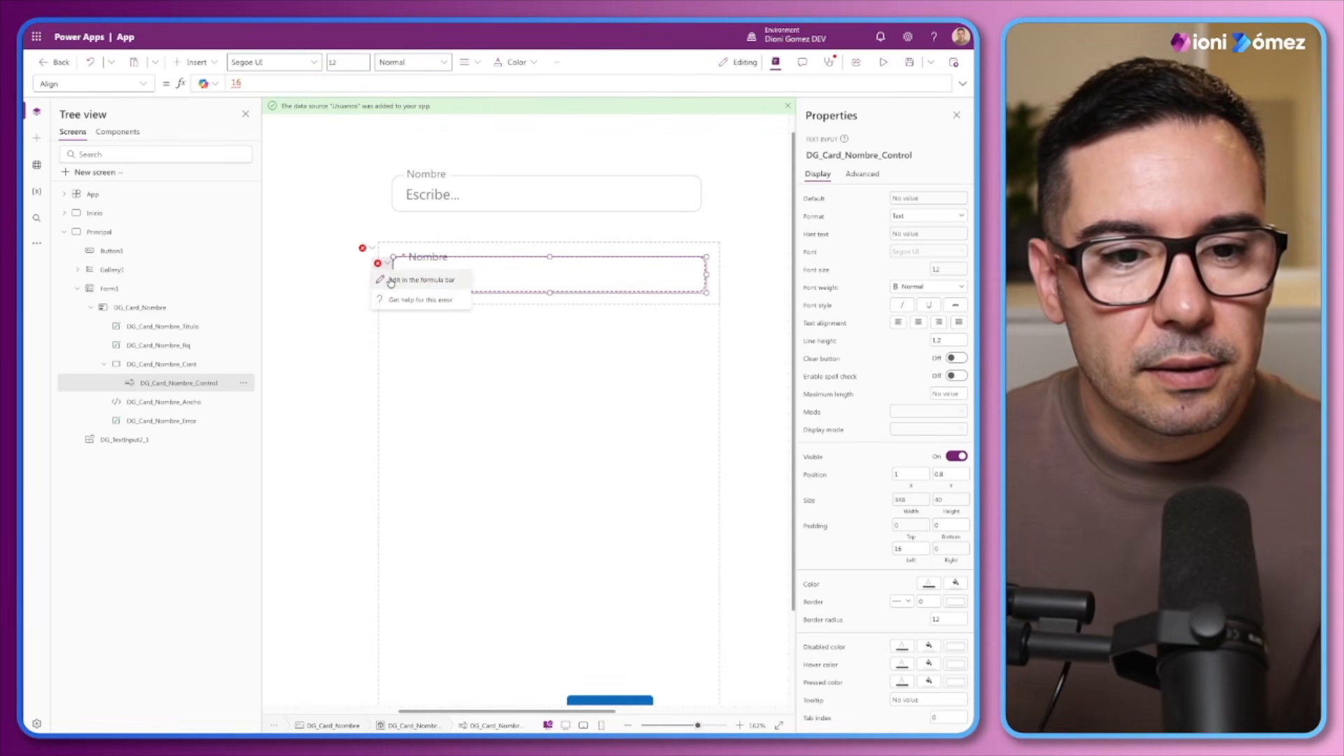
left_click(420, 280)
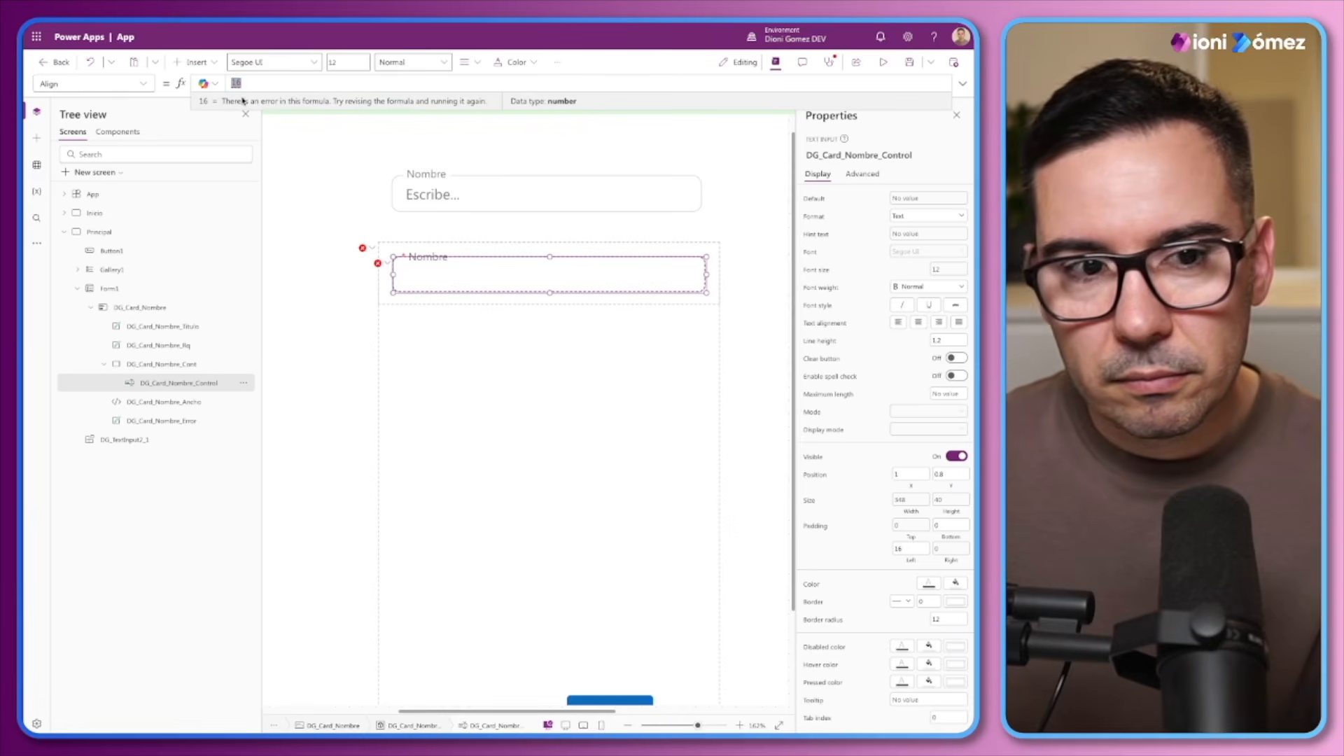
key("ctrl+z")
Reduce the DG_Card_Nombre_Control's Align formula to Align.Left by removing the Numeric condition and the right alignment
left_click(343, 83)
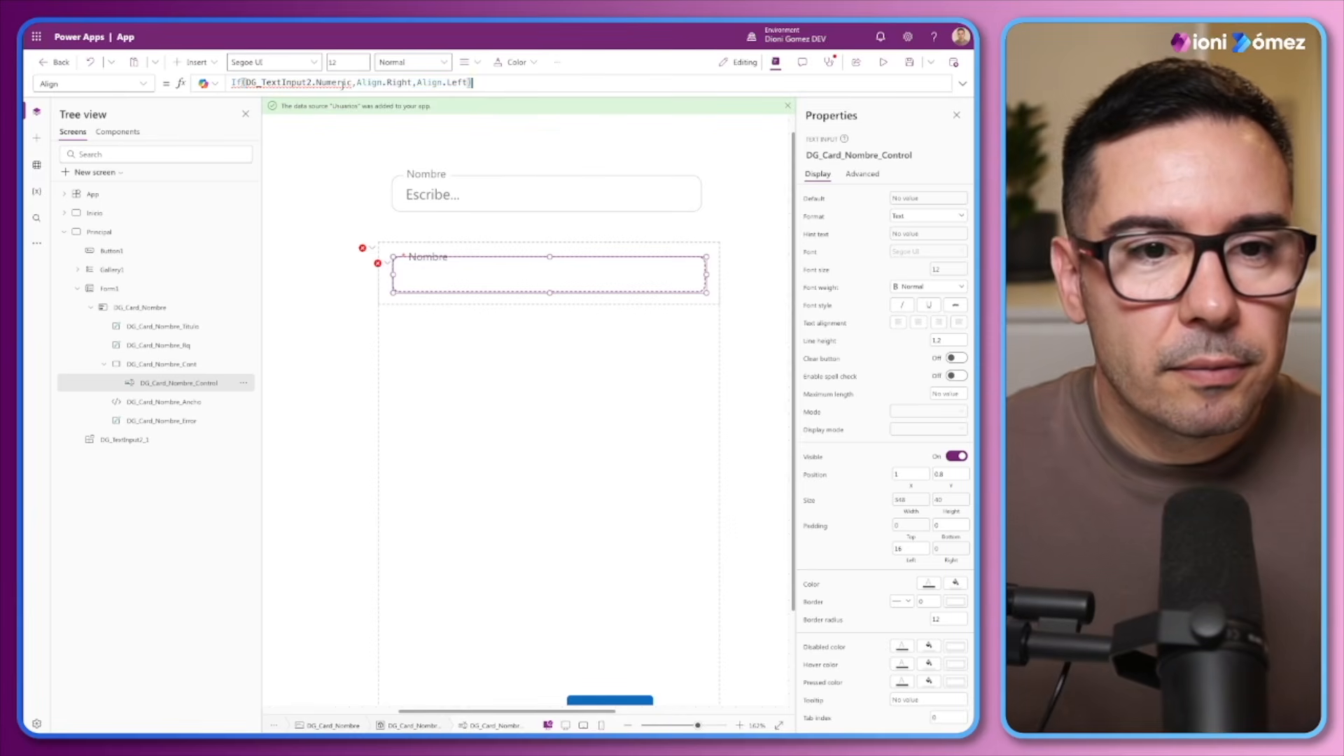
left_click_drag(355, 83, 227, 89)
key("BackSpace")
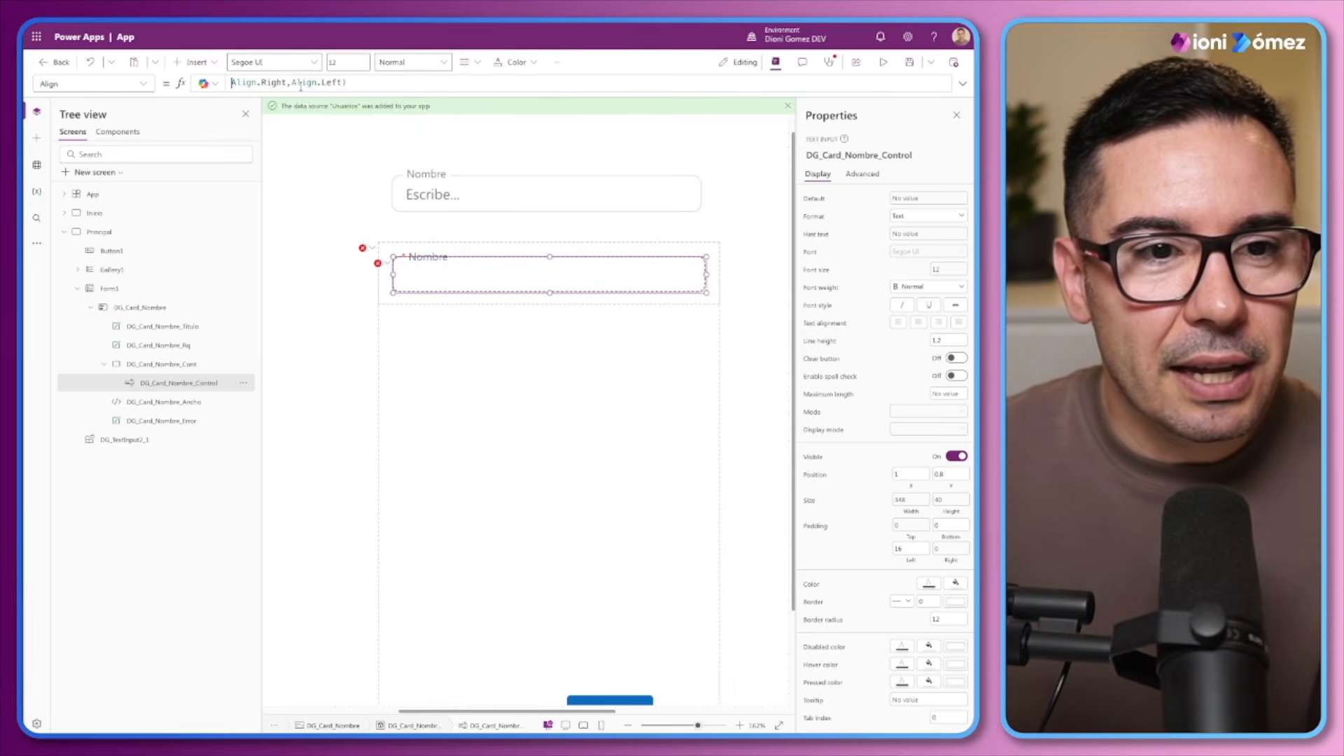
left_click(292, 81, "shift")
key("BackSpace")
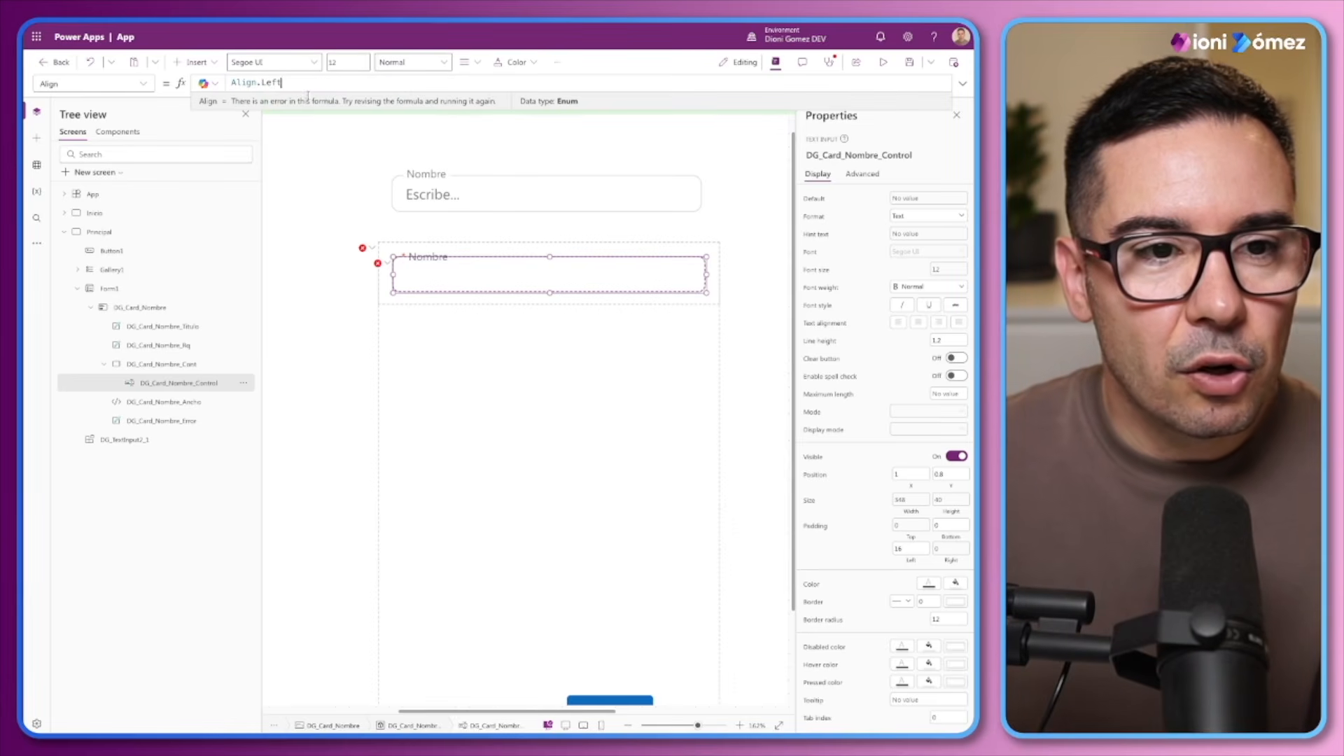
Replace the DG_Card_Nombre_Control's PaddingTop formula with 0 and its PaddingRight formula with 12
left_click(377, 263)
left_click(391, 279)
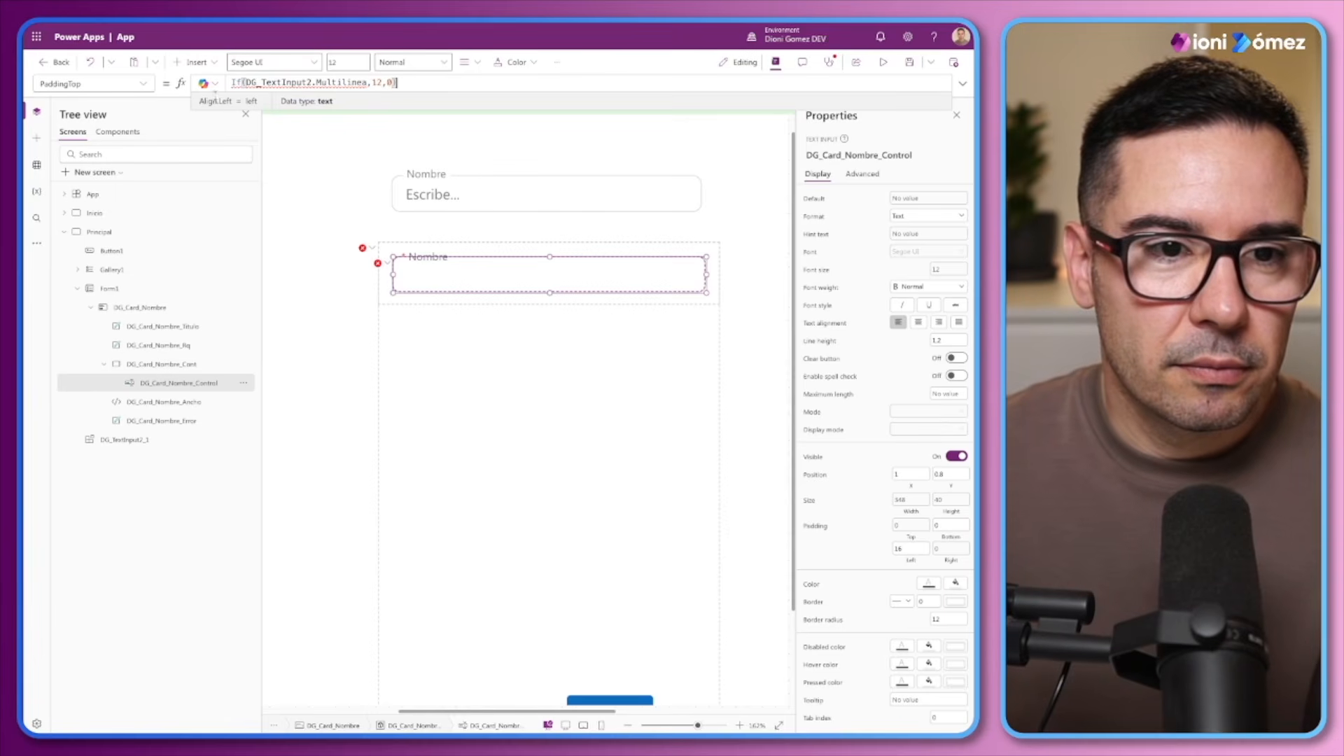
left_click_drag(404, 83, 200, 81)
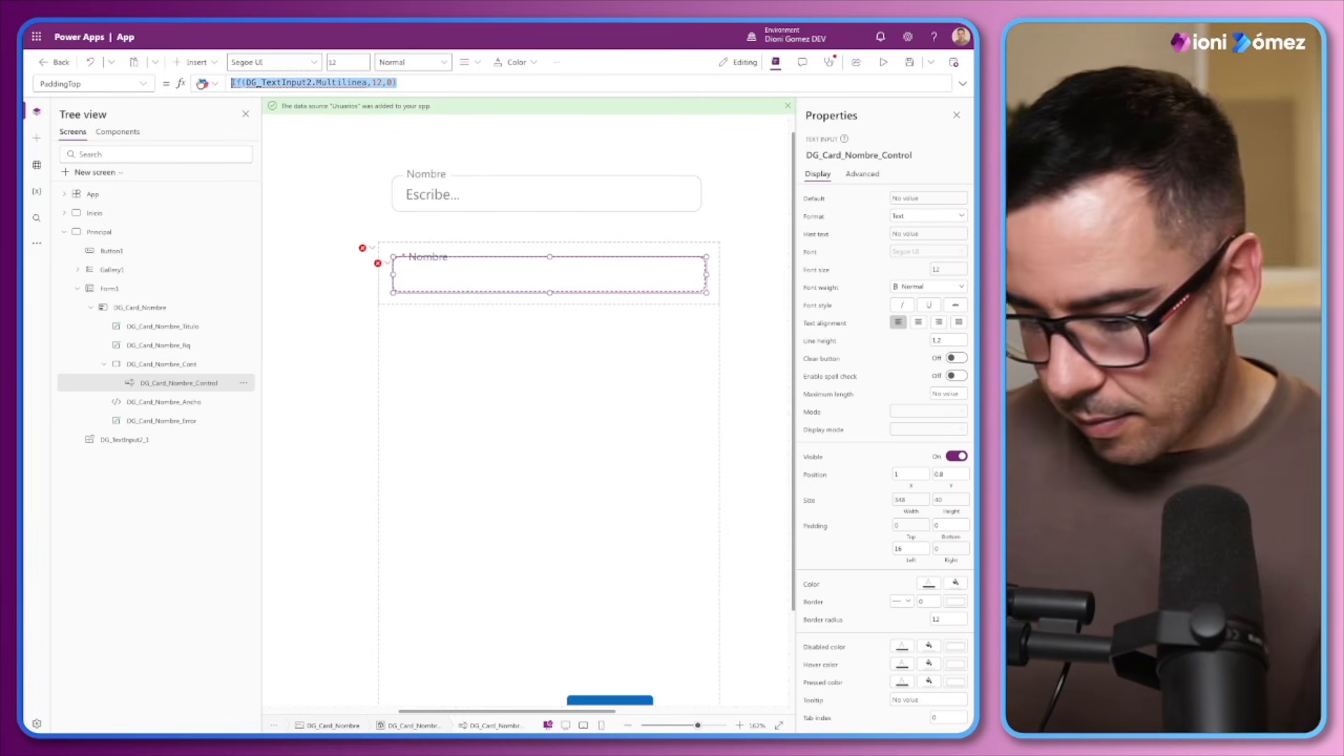
type("0")
left_click(377, 263)
left_click(390, 274)
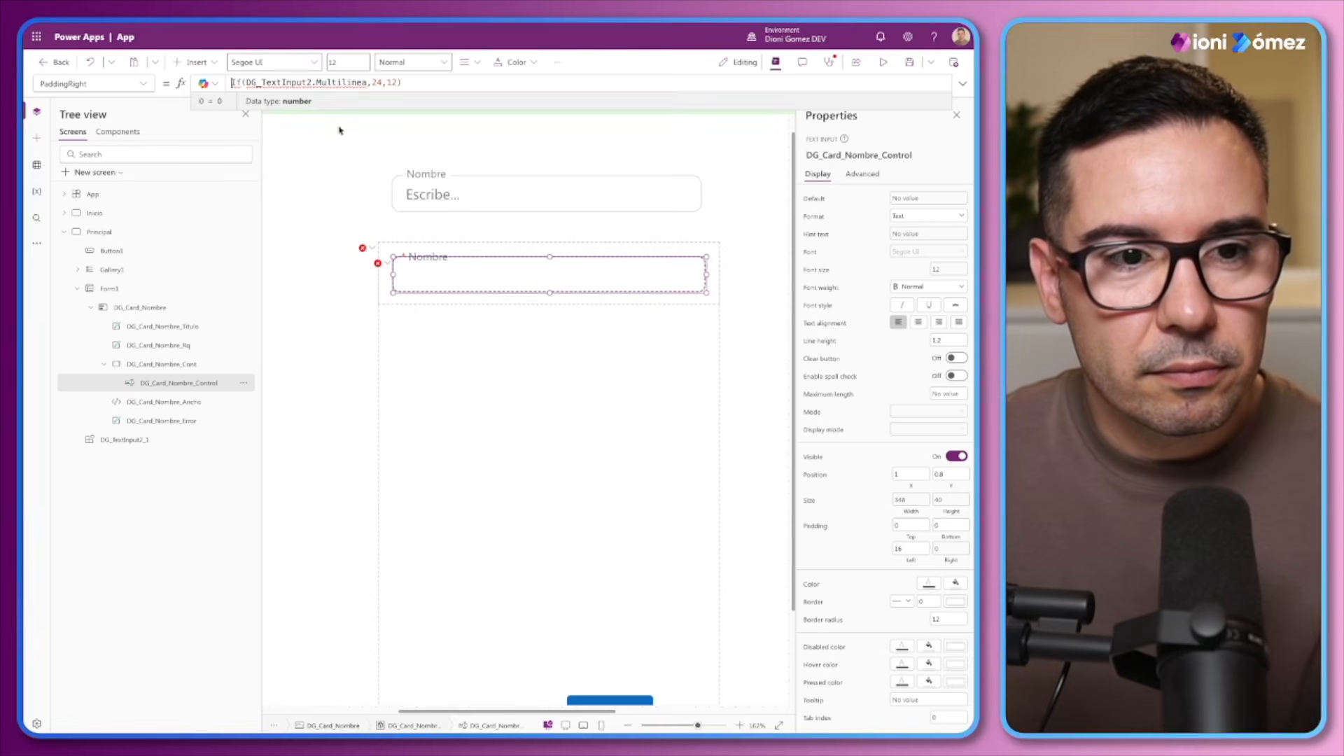
left_click_drag(398, 82, 226, 81)
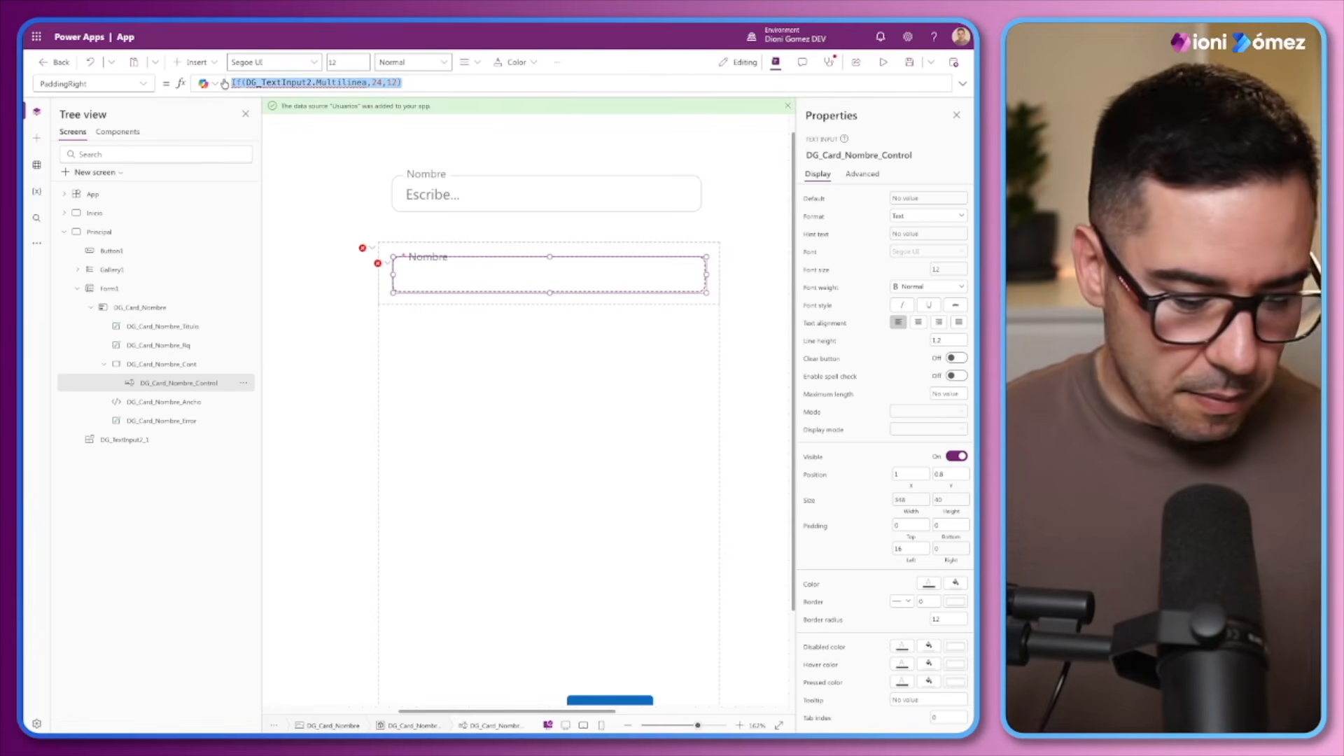
type("12")
Replace the DG_Card_Nombre_Control's DisplayMode formula with DG_Card_Nombre.DisplayMode
left_click(378, 264)
left_click(388, 278)
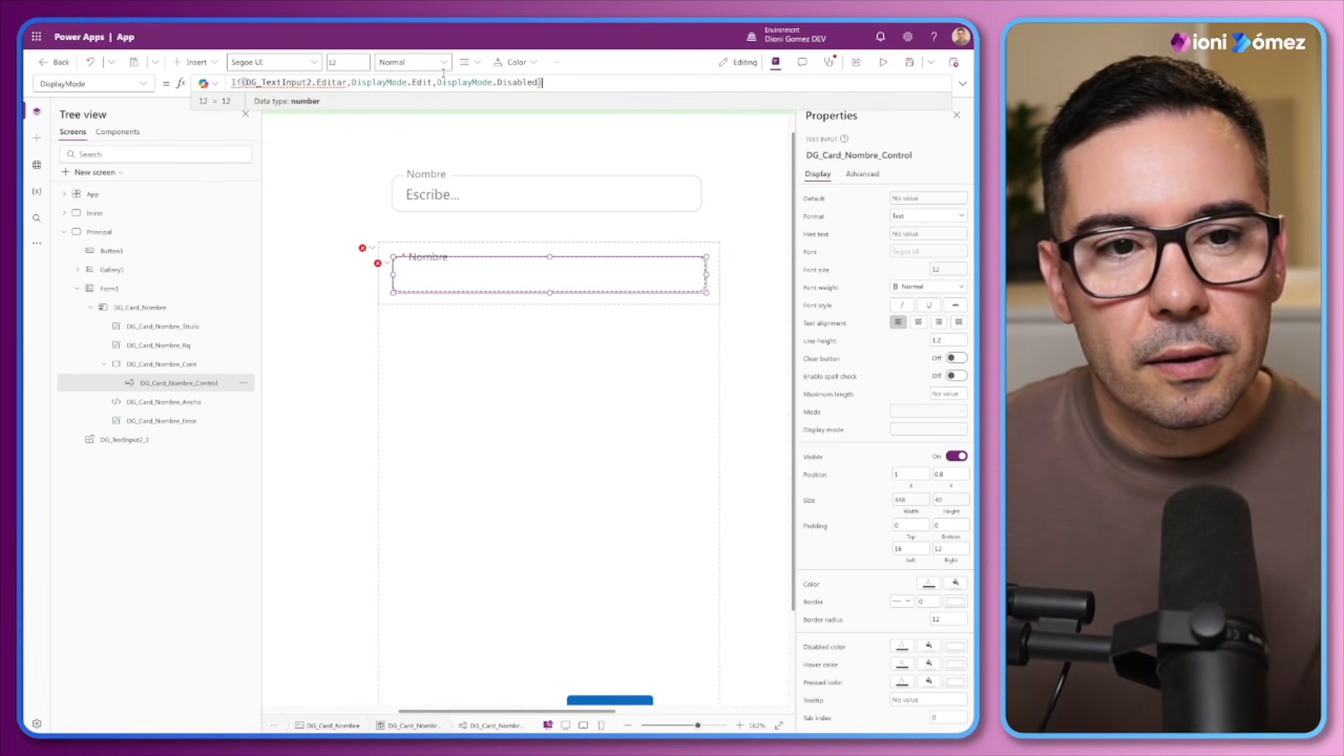
left_click_drag(544, 82, 233, 82)
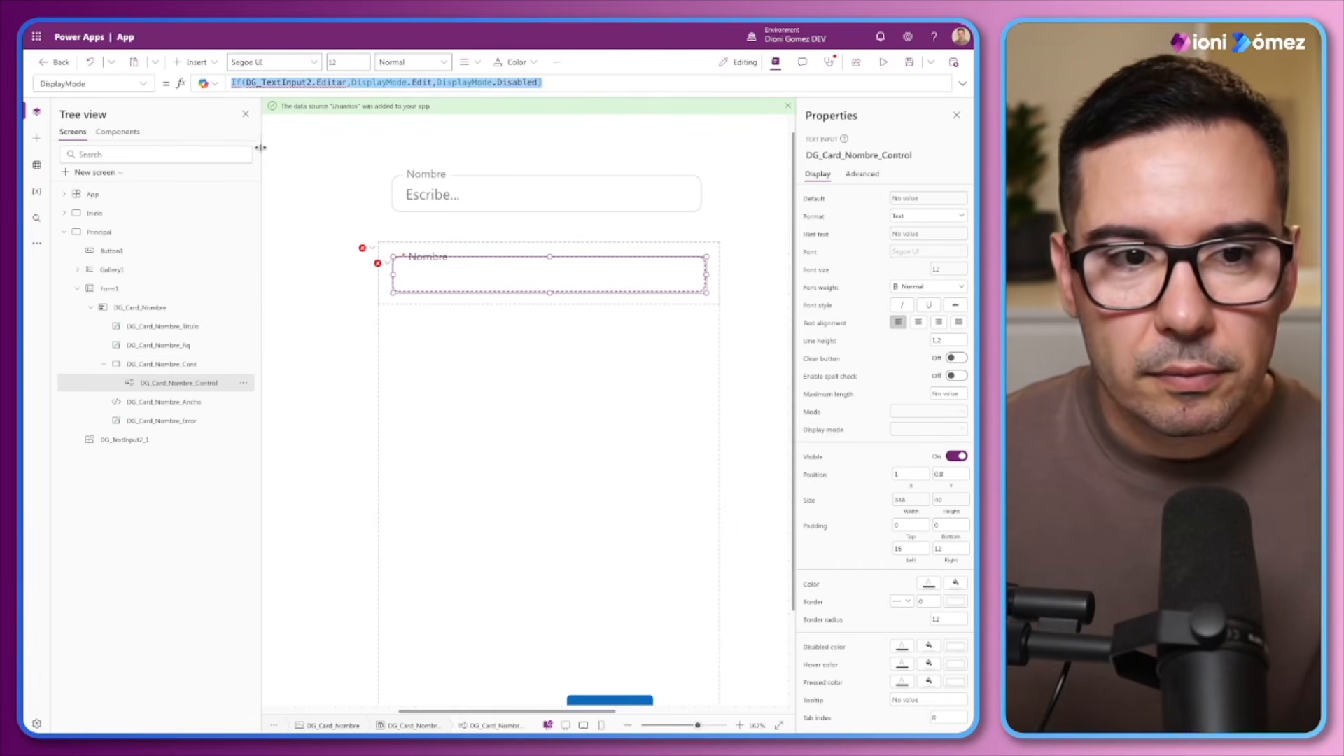
type("D")
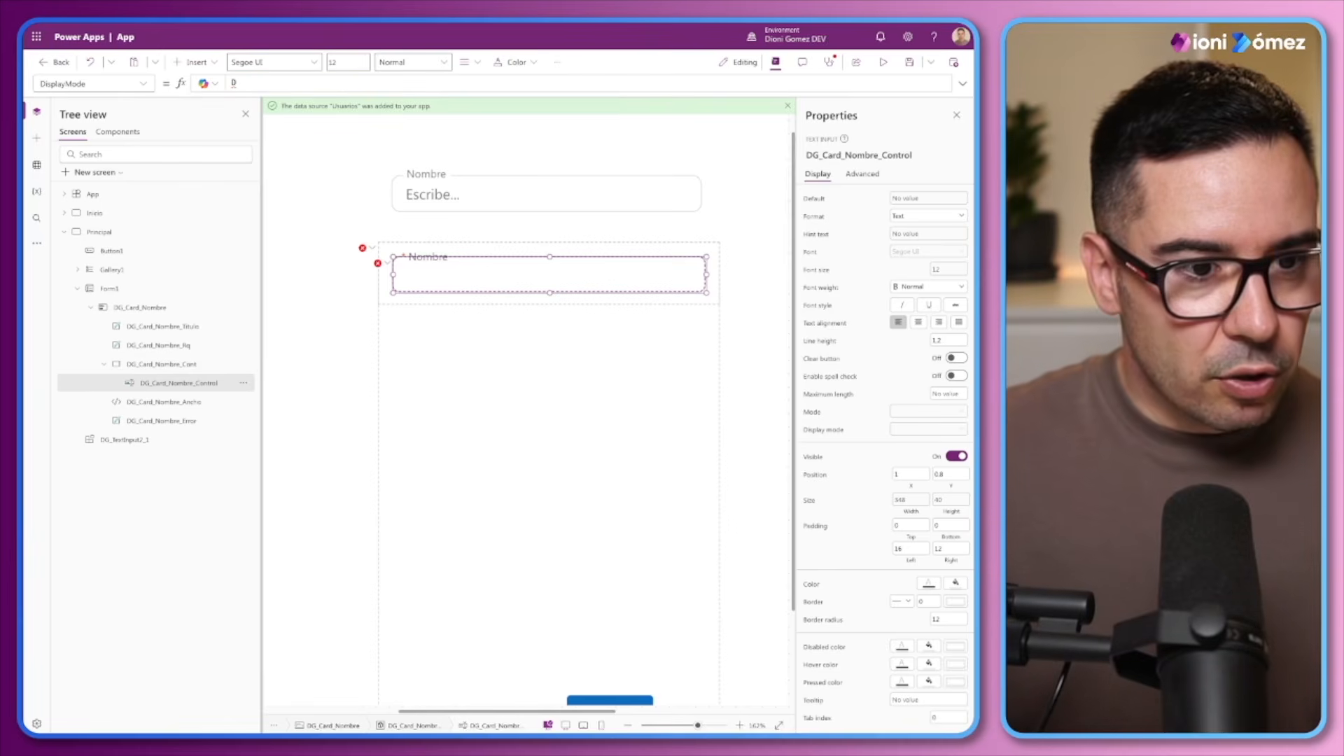
type("G_Card_Nombre")
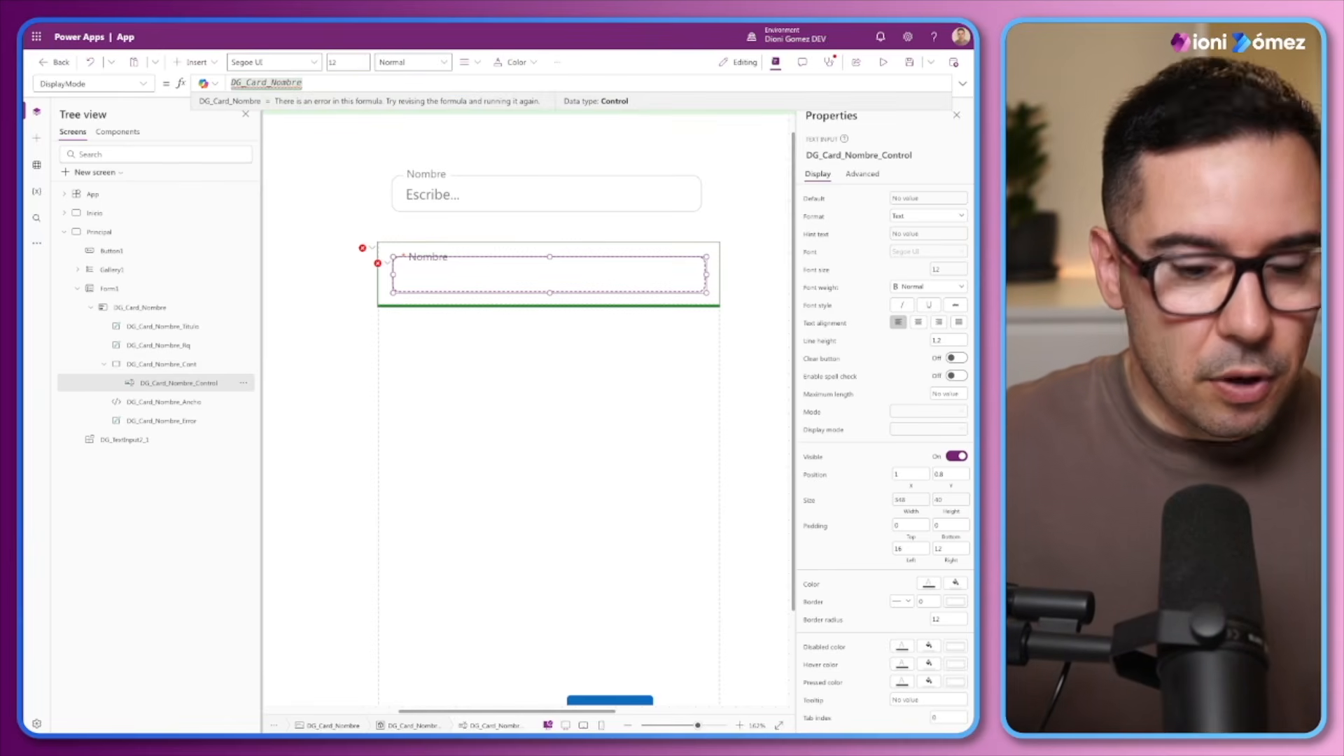
type(".")
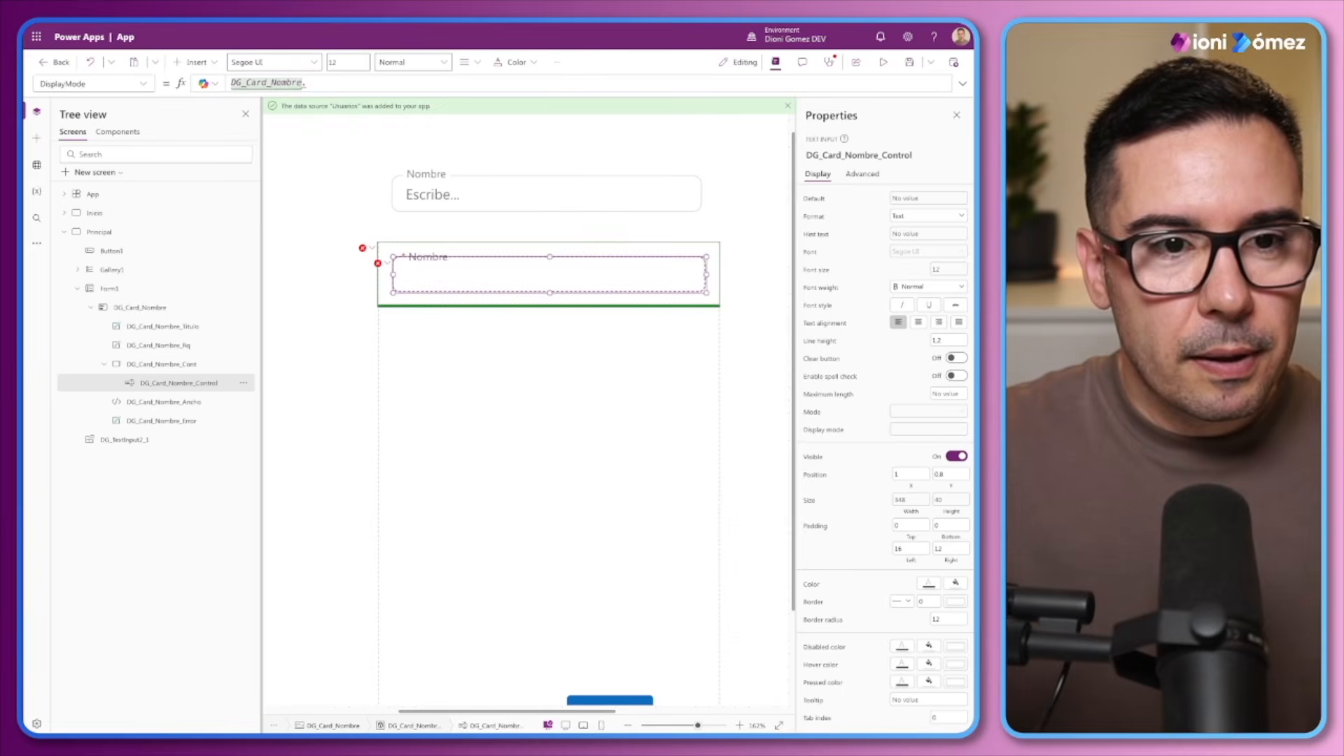
type("Di")
key("Tab")
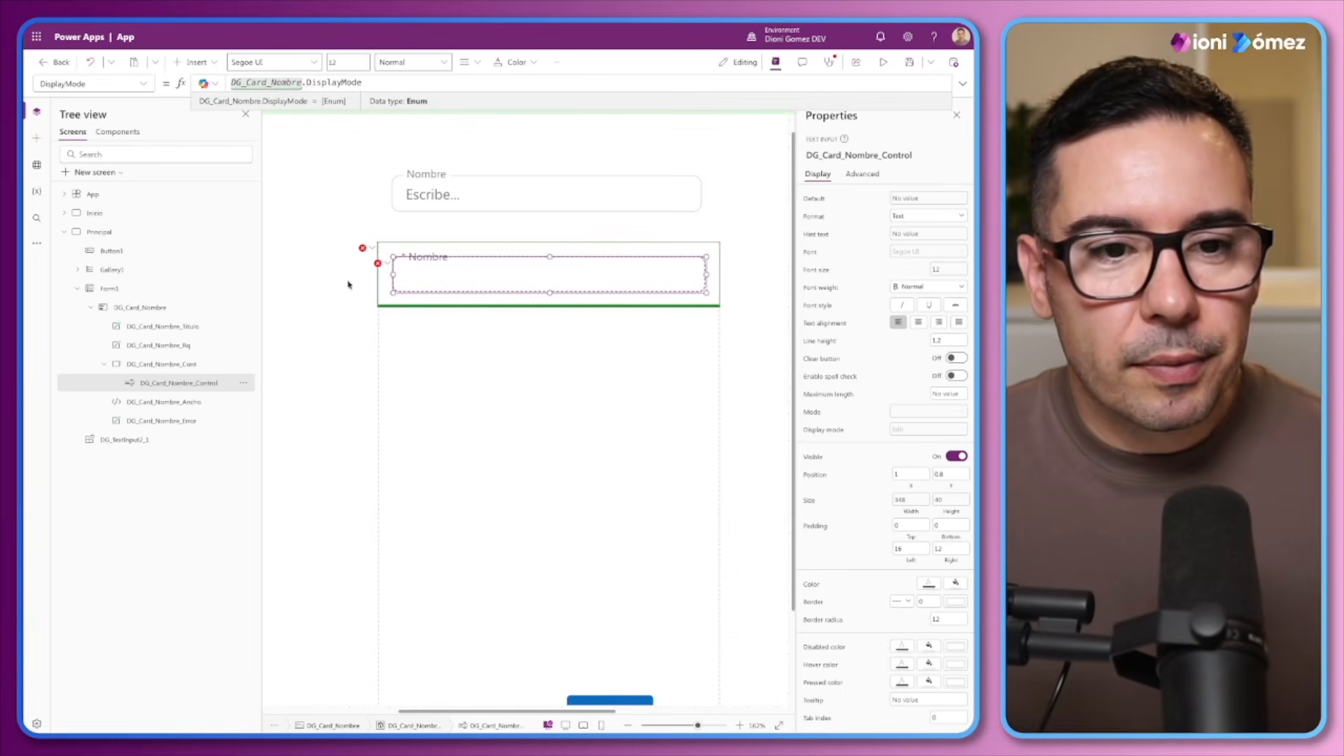
Replace the DG_Card_Nombre_Control's Default formula with DG_Card_Nombre.Default
left_click(378, 263)
left_click(413, 280)
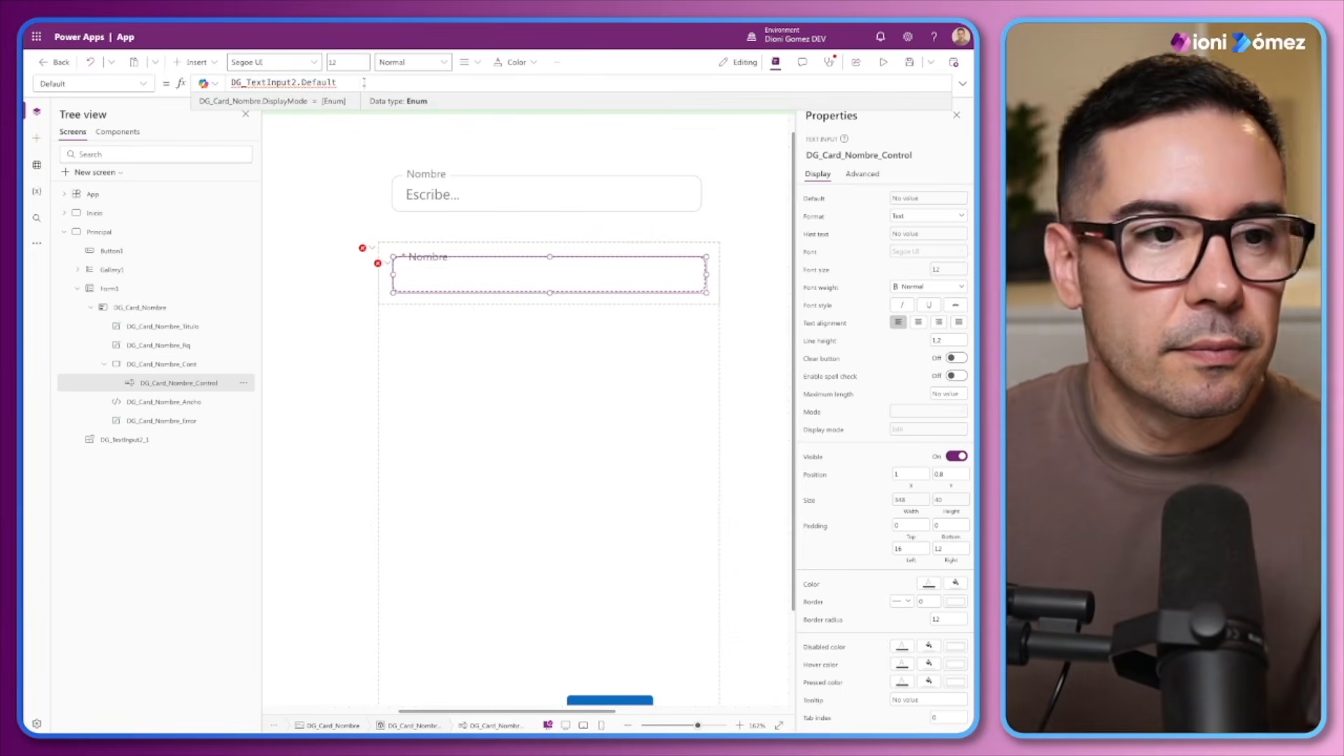
key("ctrl+a")
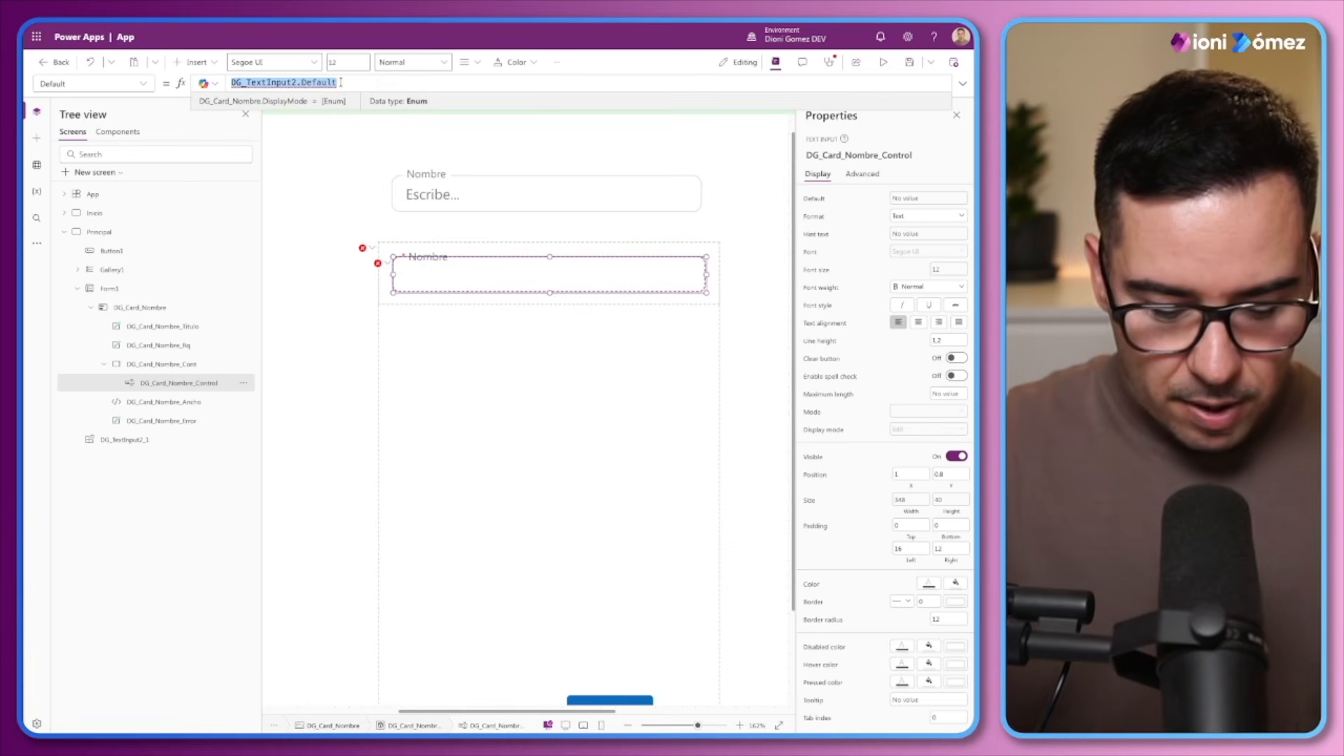
type("Pare")
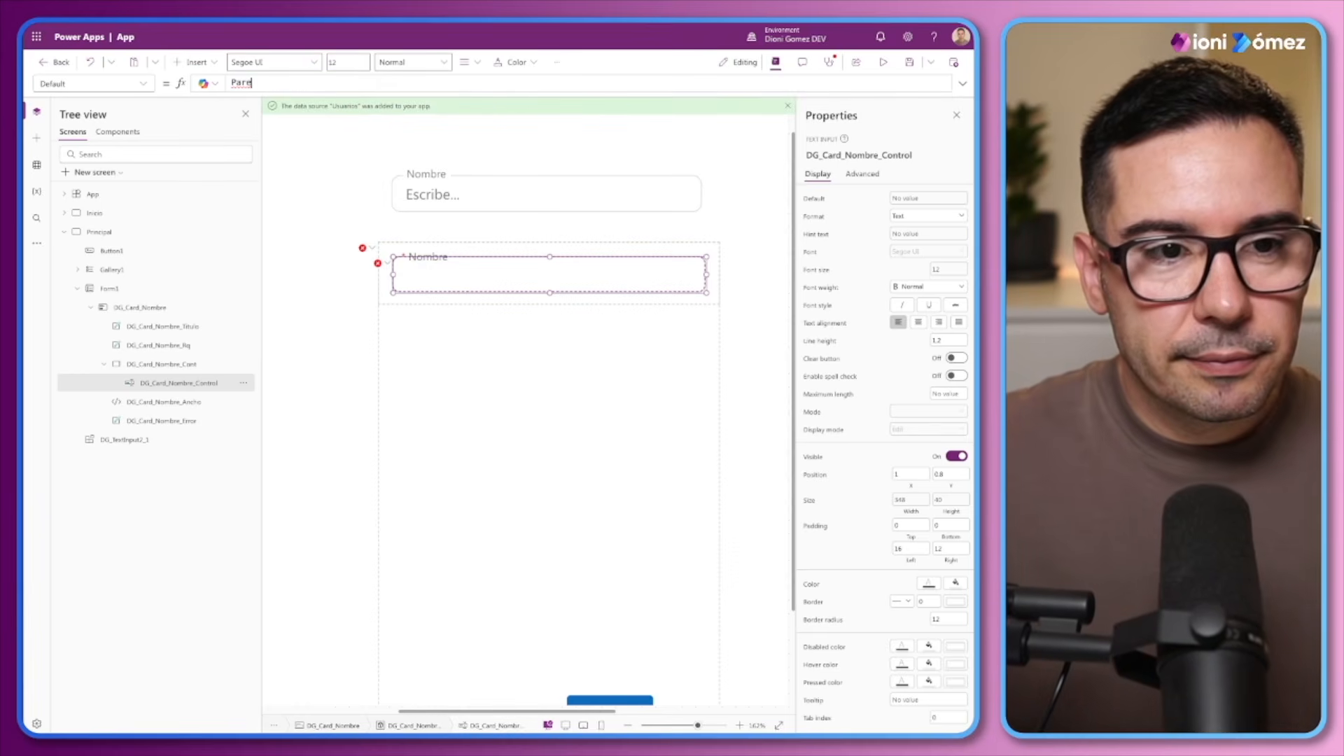
type("nt")
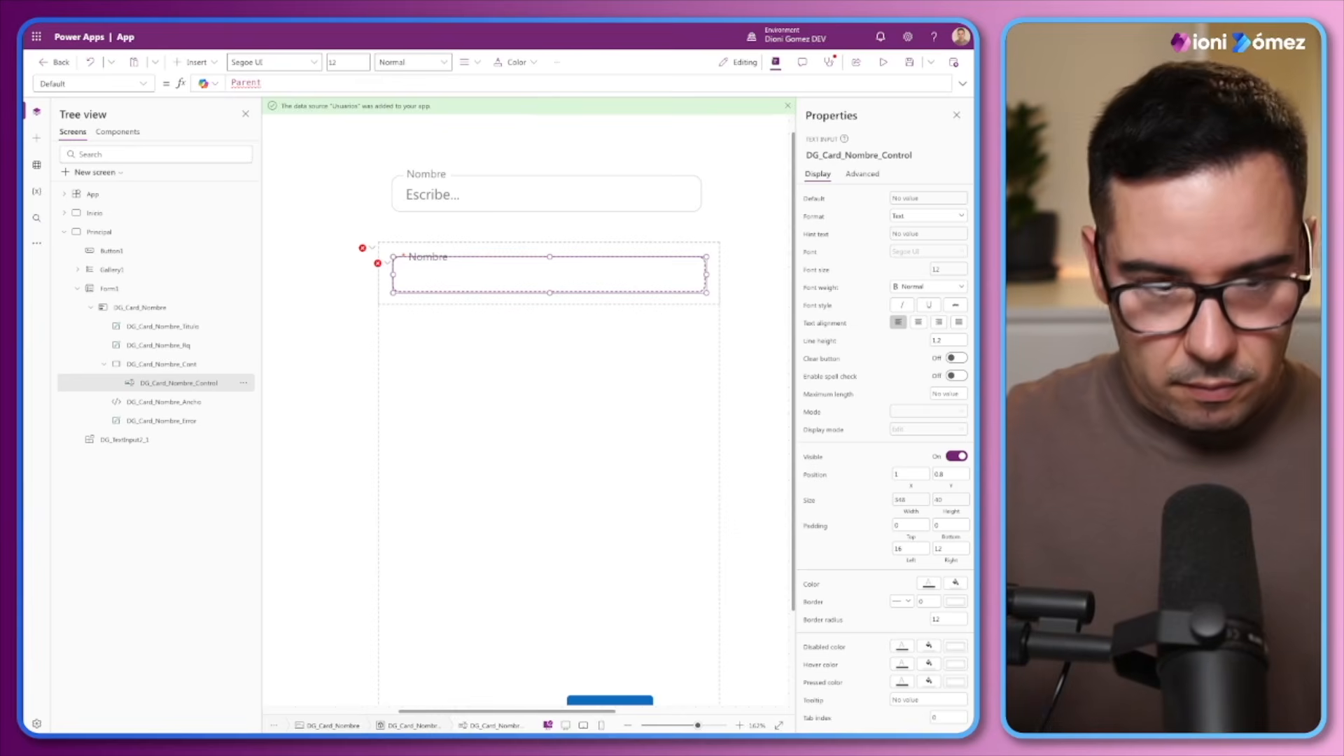
key("BackSpace")
key("BackSpace")
type("D")
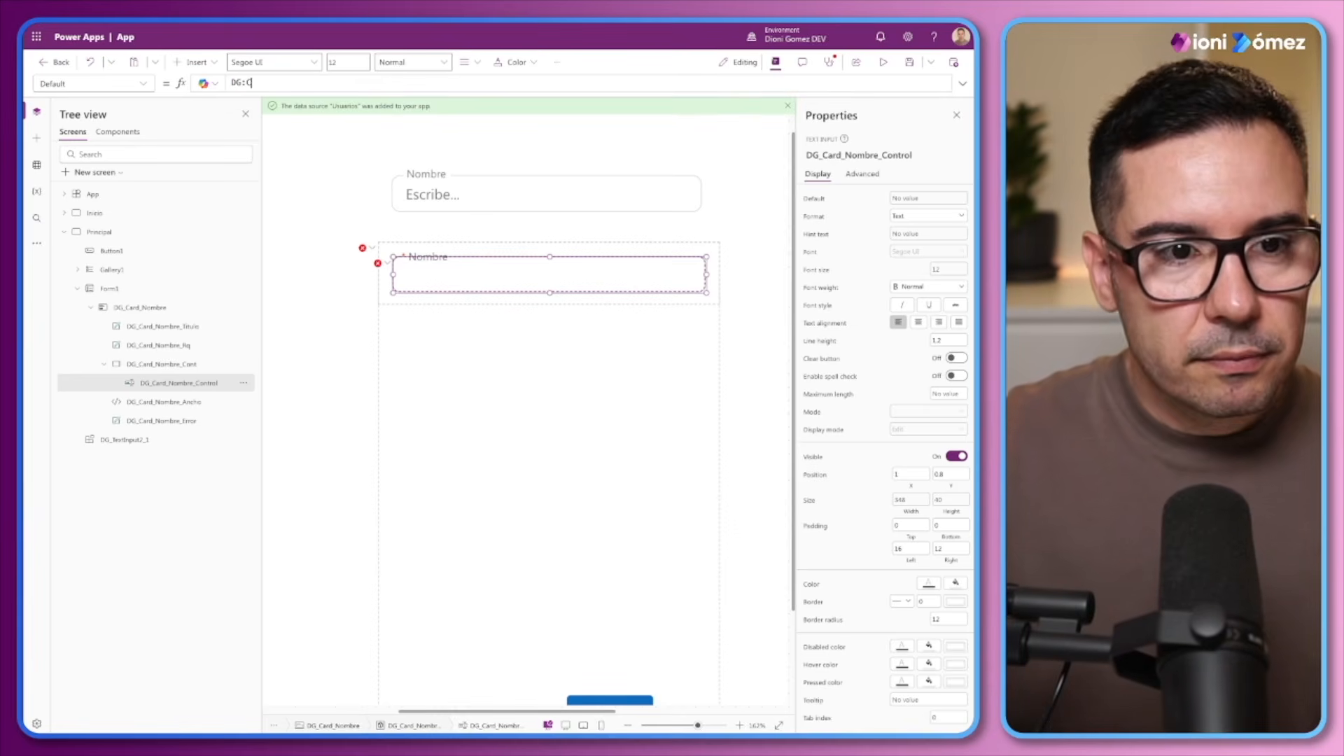
type("G_Card")
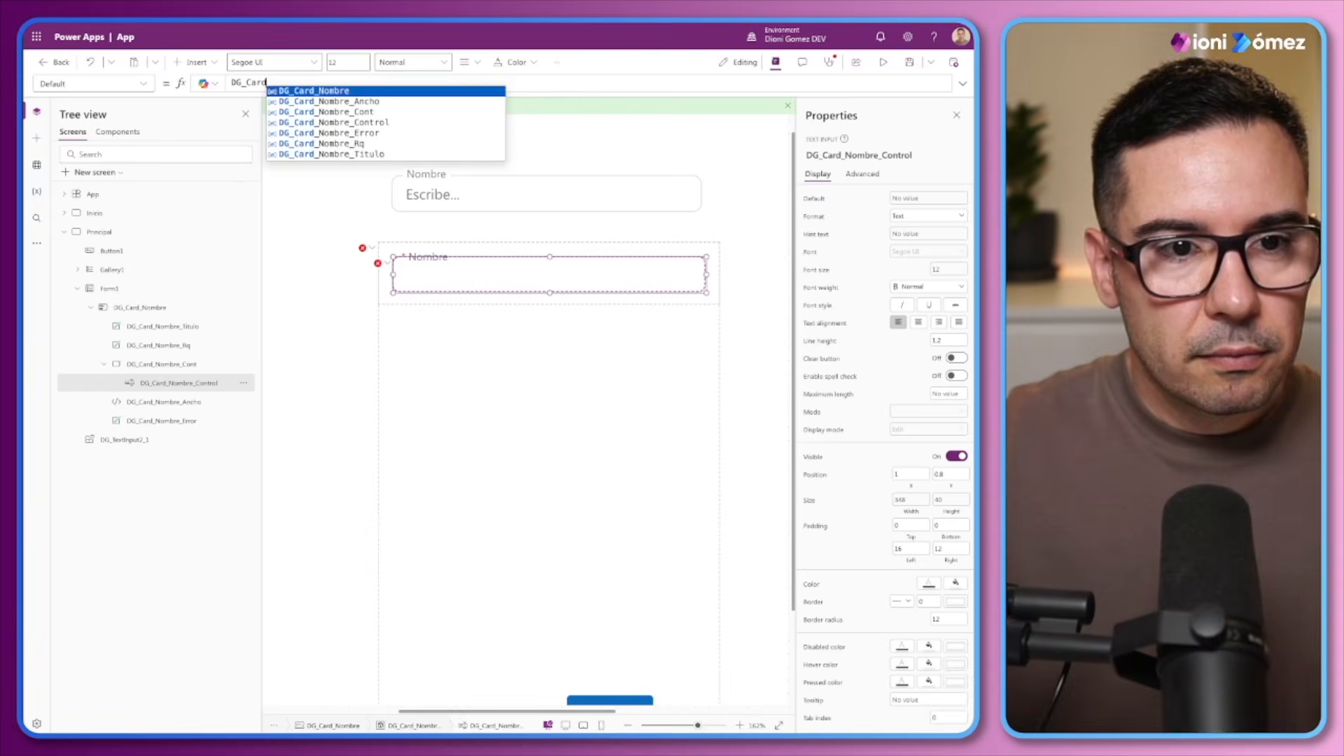
key("Tab")
type(".")
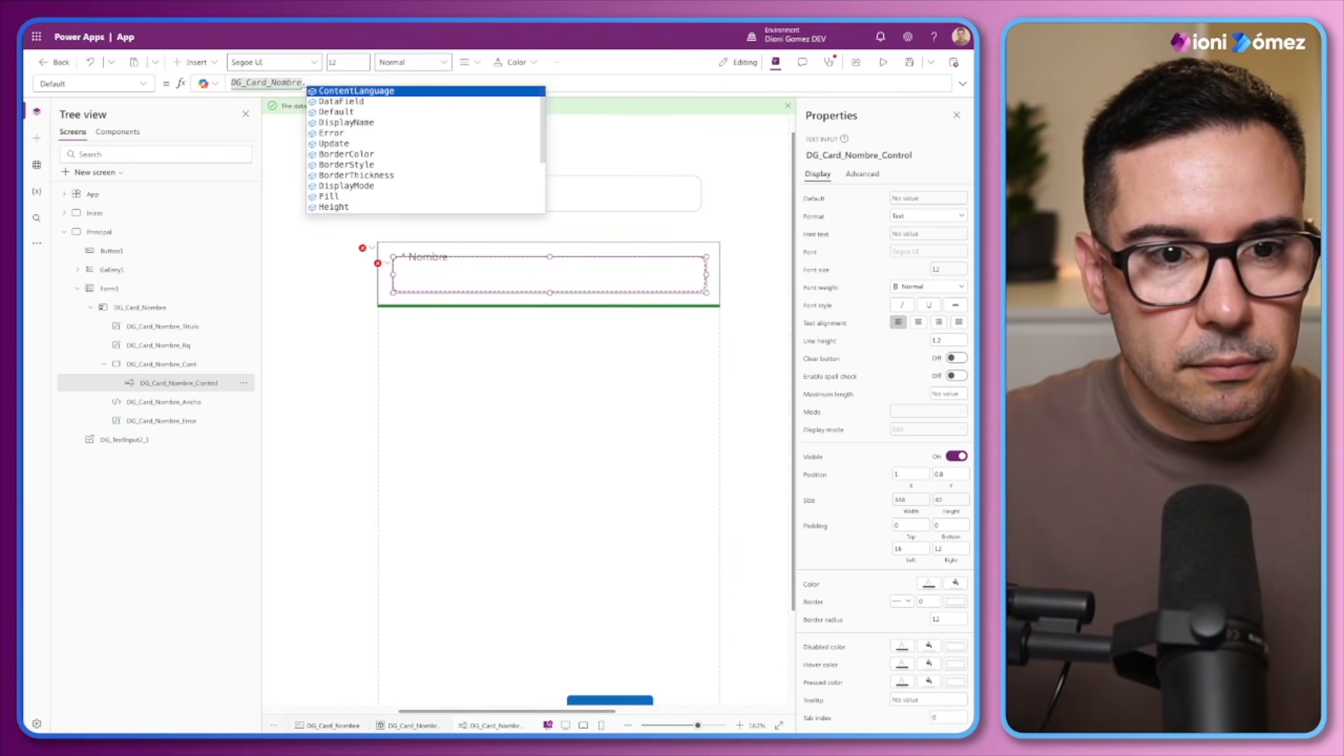
key("Down")
key("Down")
key("Tab")
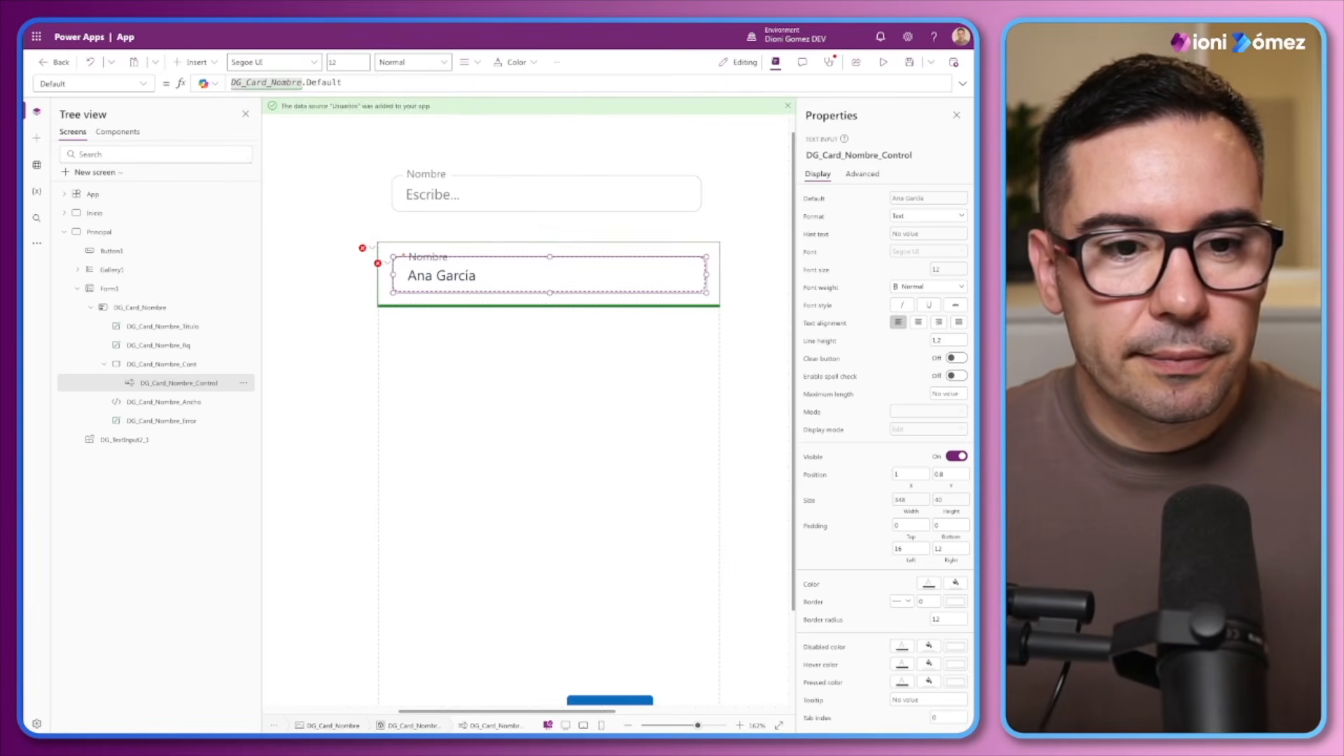
Clear the Reset formula of DG_Card_Nombre_Control
left_click(378, 263)
left_click(389, 279)
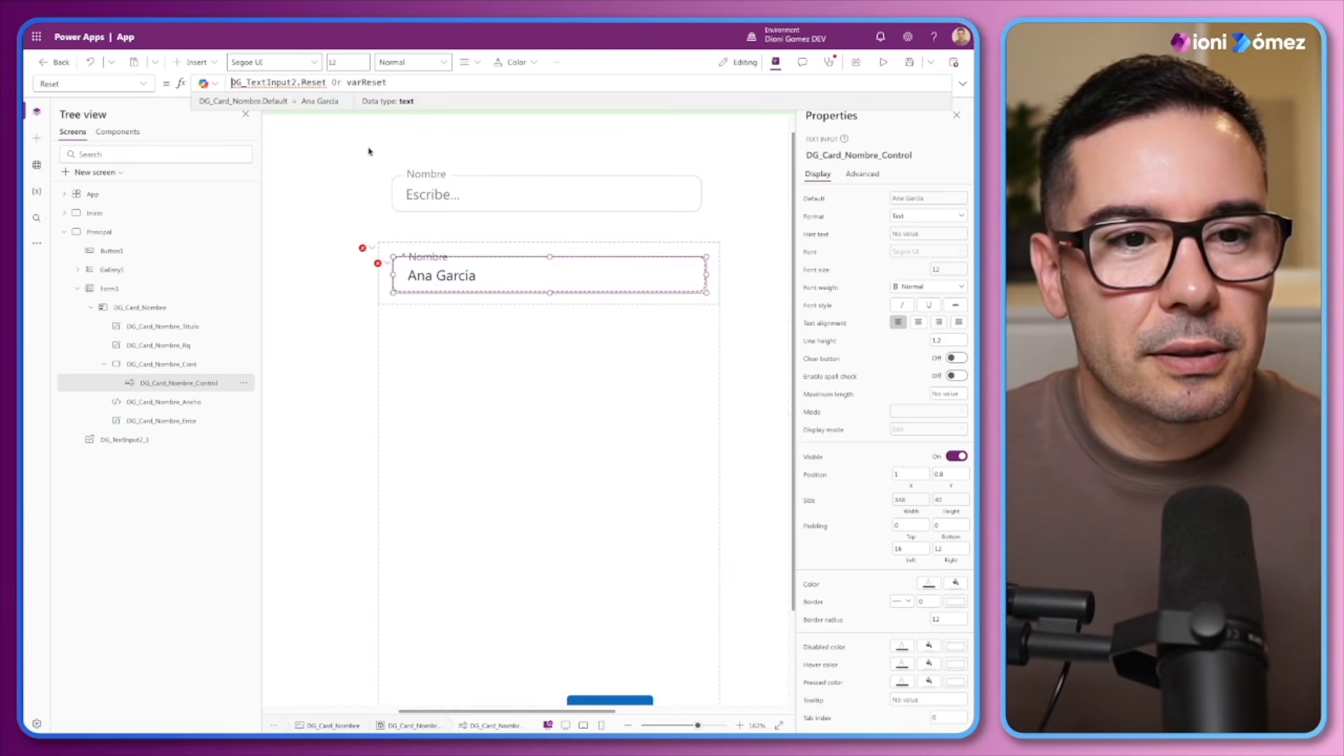
key("ctrl+a")
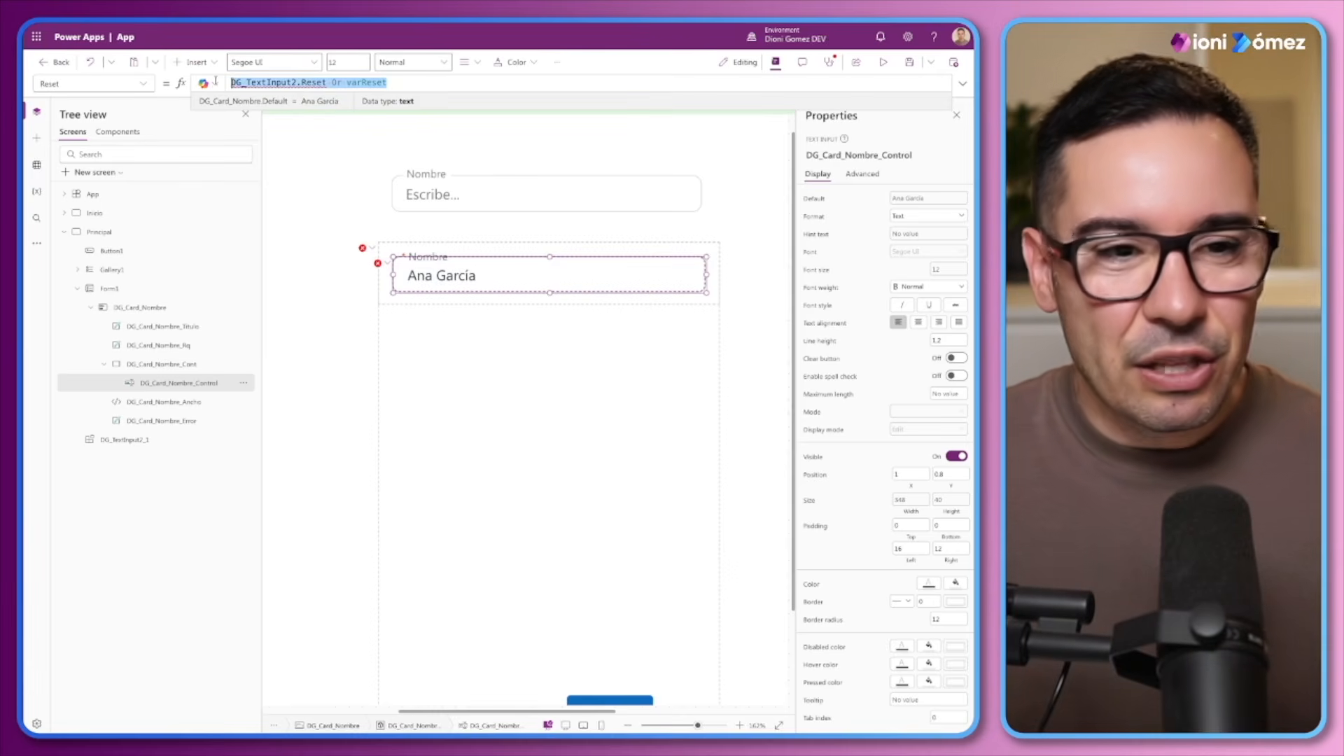
key("BackSpace")
Replace the DG_Card_Nombre_Control's HintText formula with the text "Escribe..."
left_click(378, 263)
left_click(390, 280)
key("ctrl+a")
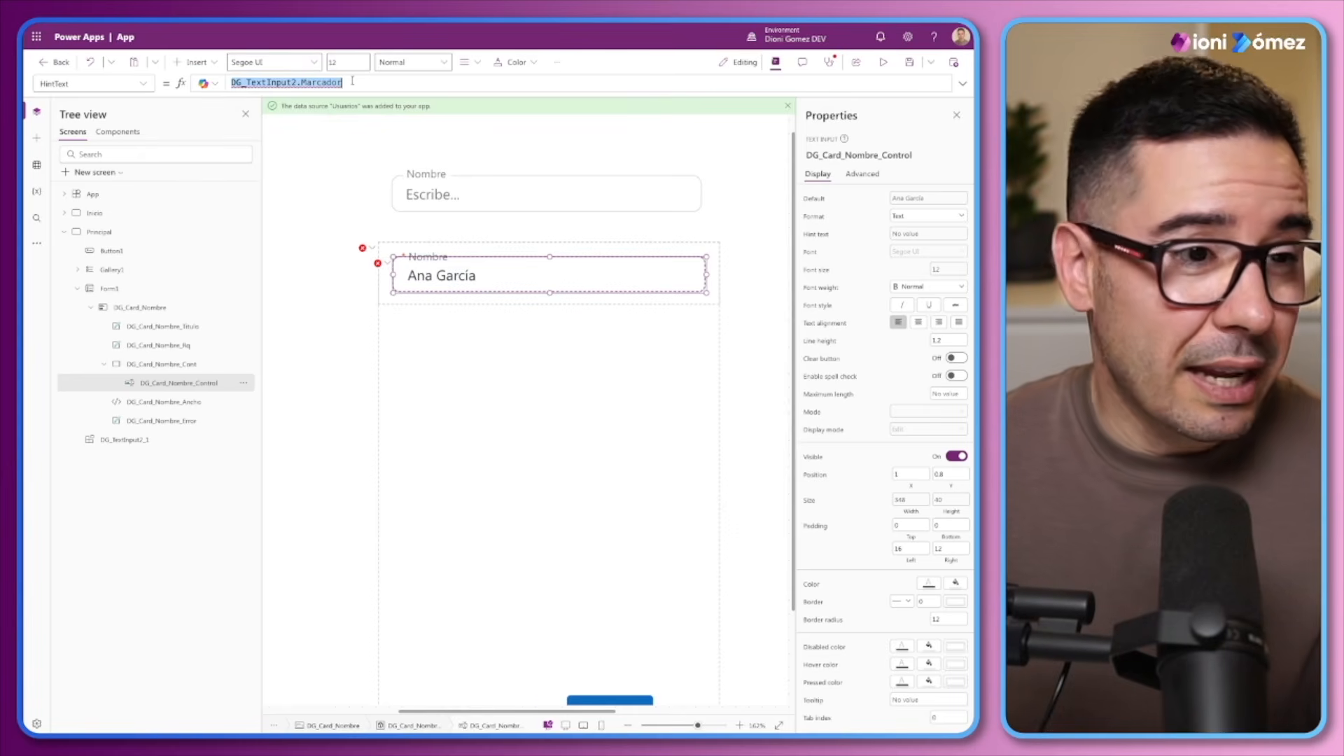
type("Escribe...")
key("Left")
key("Left")
key("Left")
type("\"")
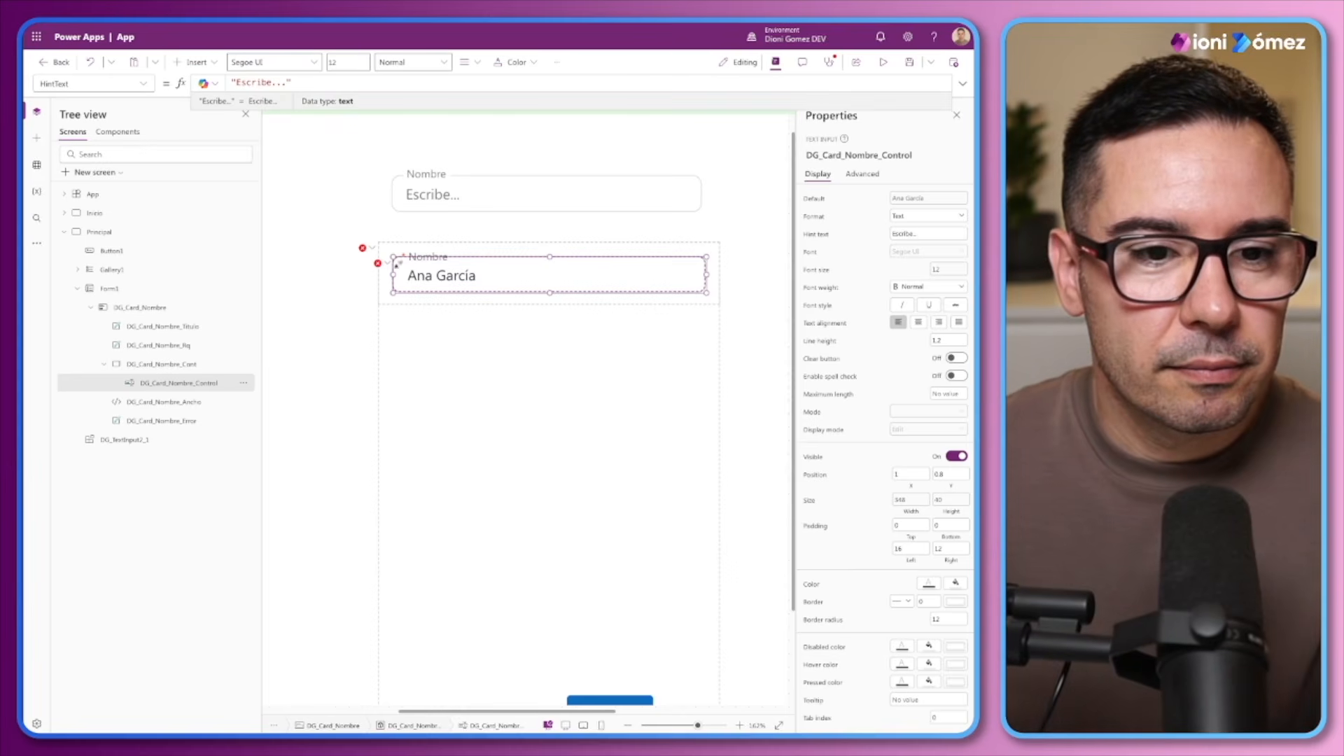
Clear the OnSelect formula of DG_Card_Nombre_Control
left_click(400, 266)
left_click(385, 264)
left_click(386, 279)
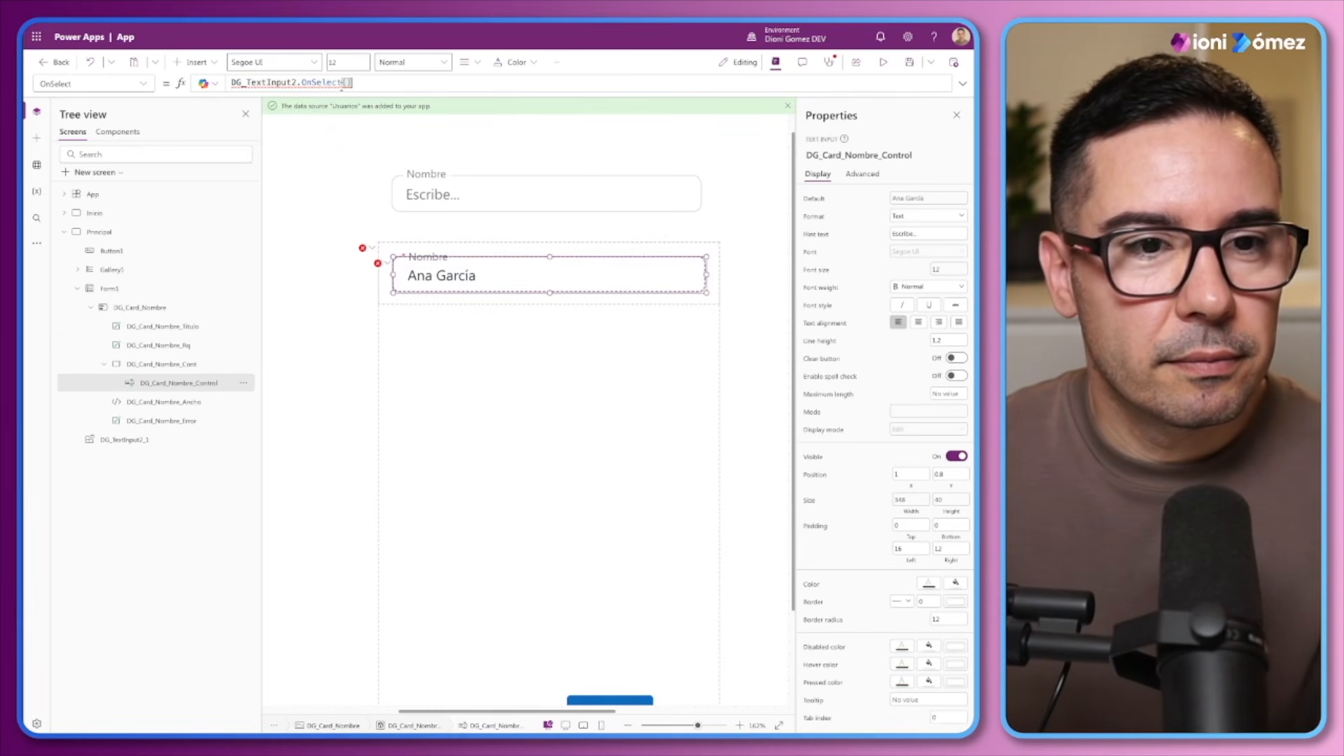
key("ctrl+a")
key("BackSpace")
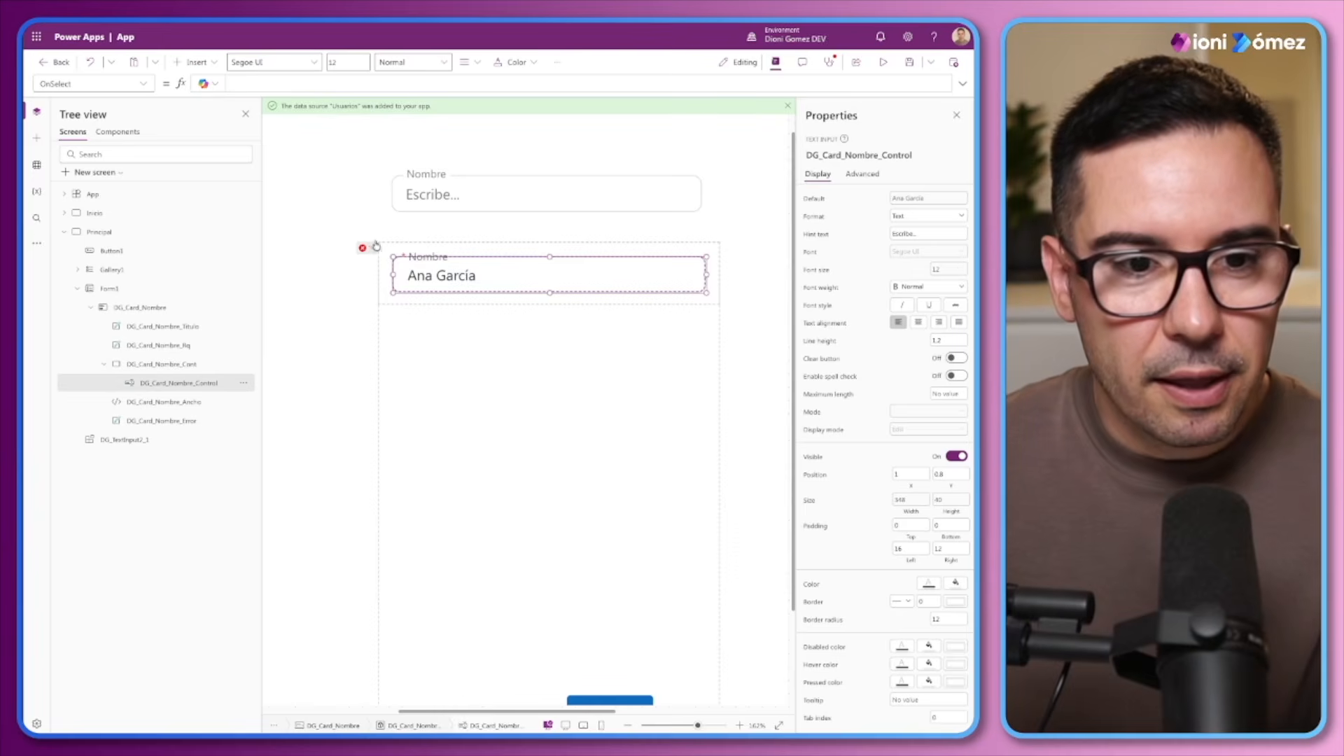
Replace the DG_Card_Nombre card's Update formula with DG_Card_Nombre_Control.Text
left_click(372, 248)
left_click(392, 262)
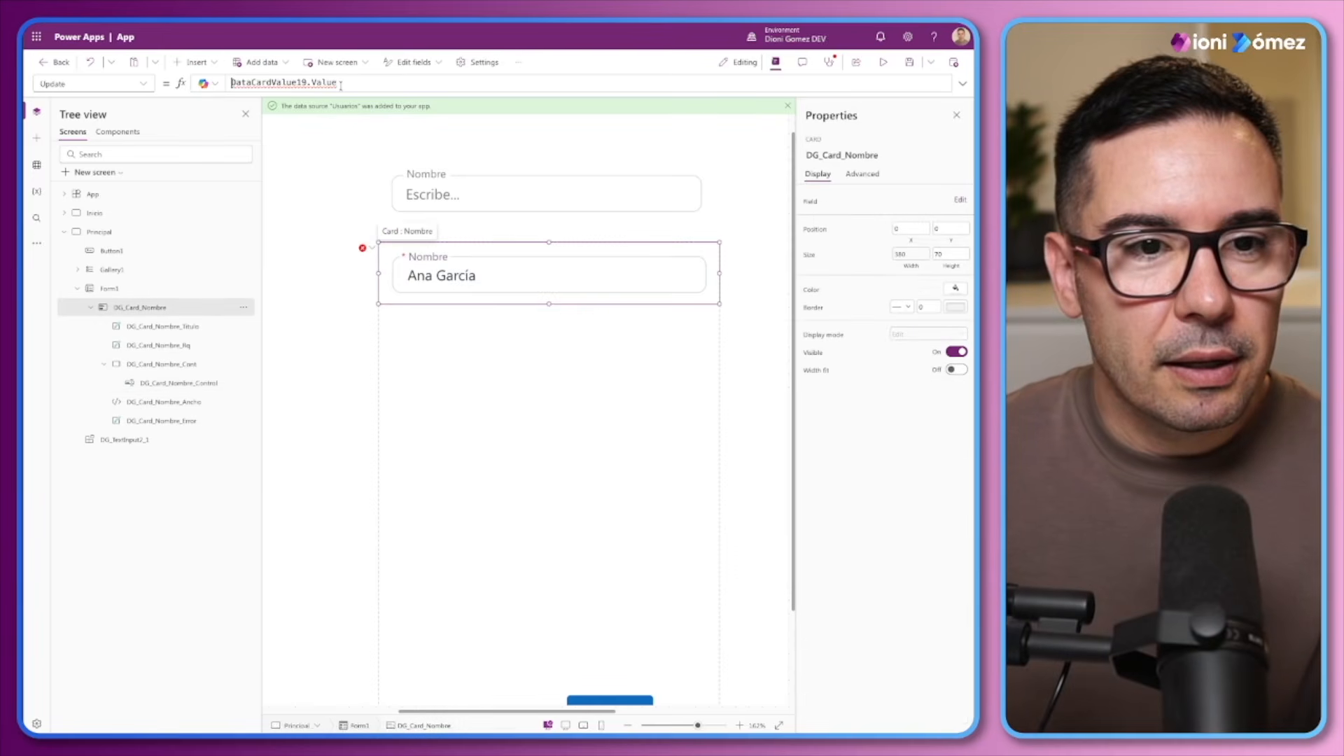
key("ctrl+a")
key("BackSpace")
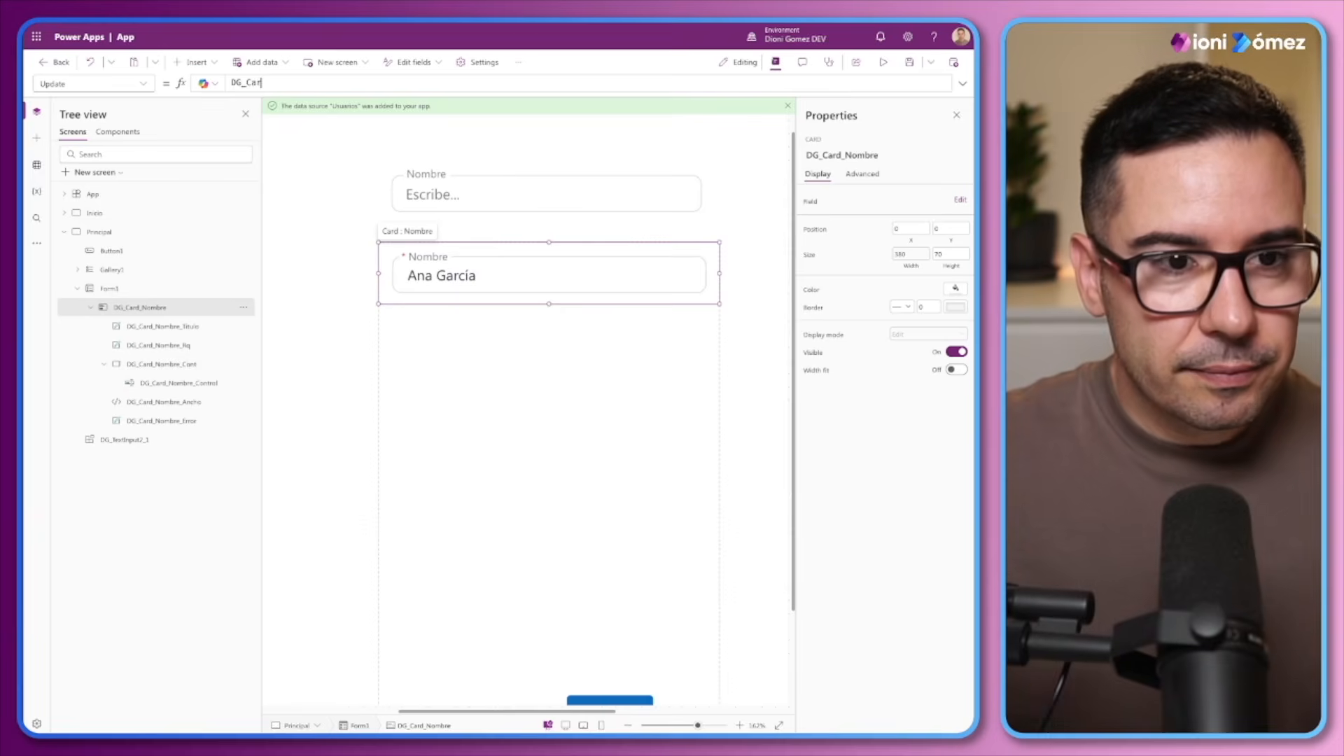
key("BackSpace")
type("d_Nom")
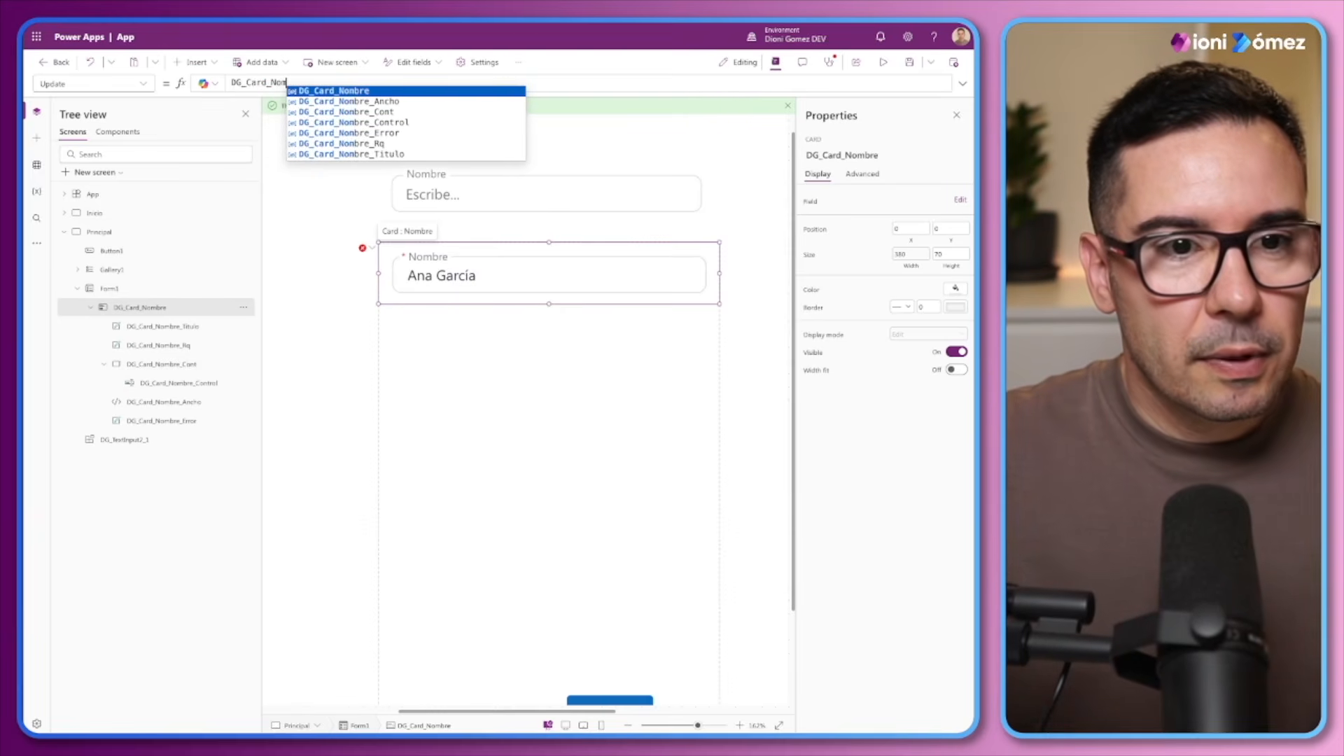
key("Down")
key("Down")
key("Down")
key("Return")
type(".")
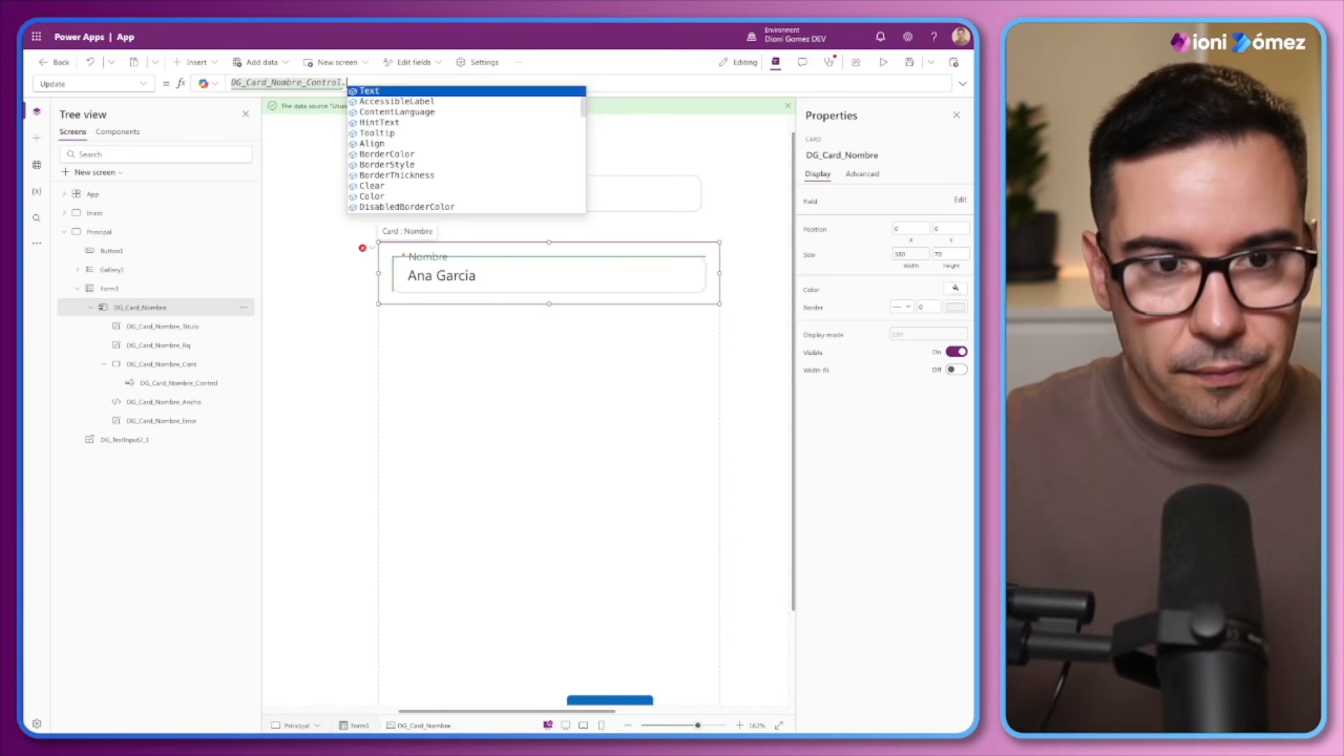
key("Return")
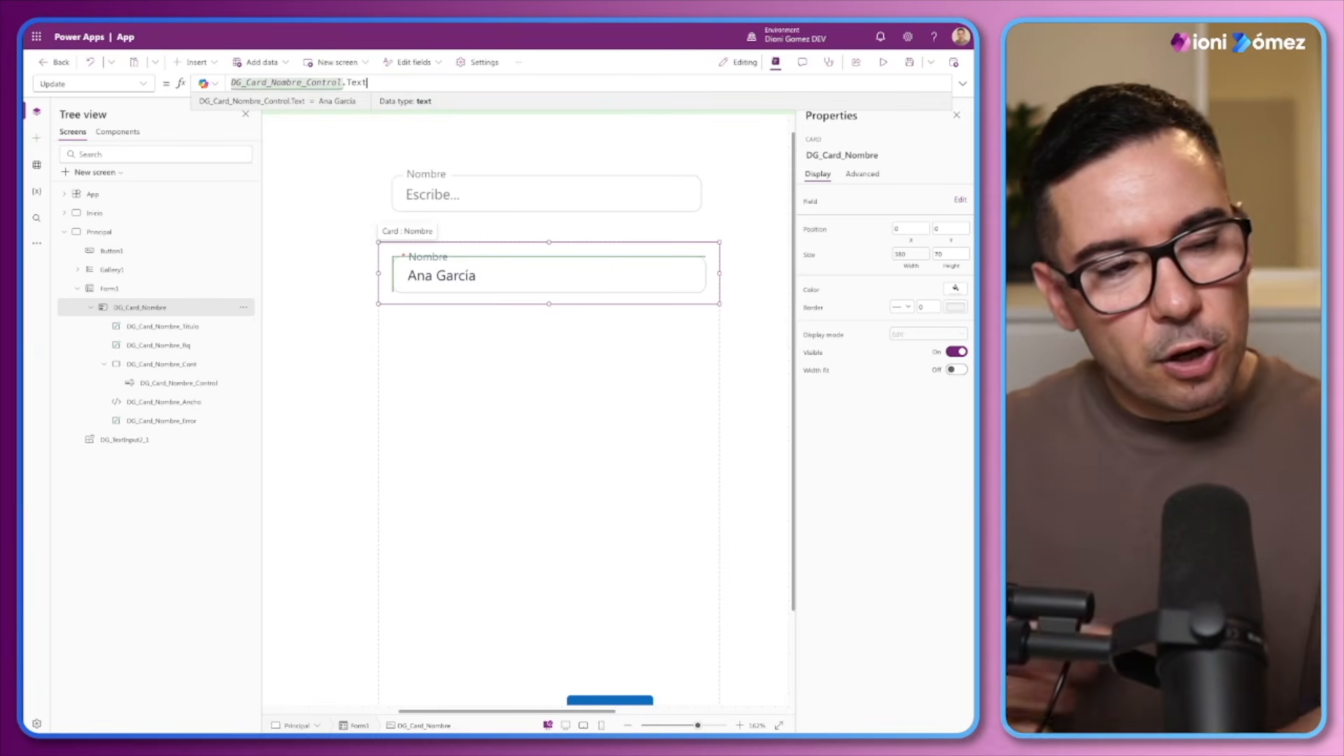
Make Gallery1 visible on the Principal screen
key("alt")
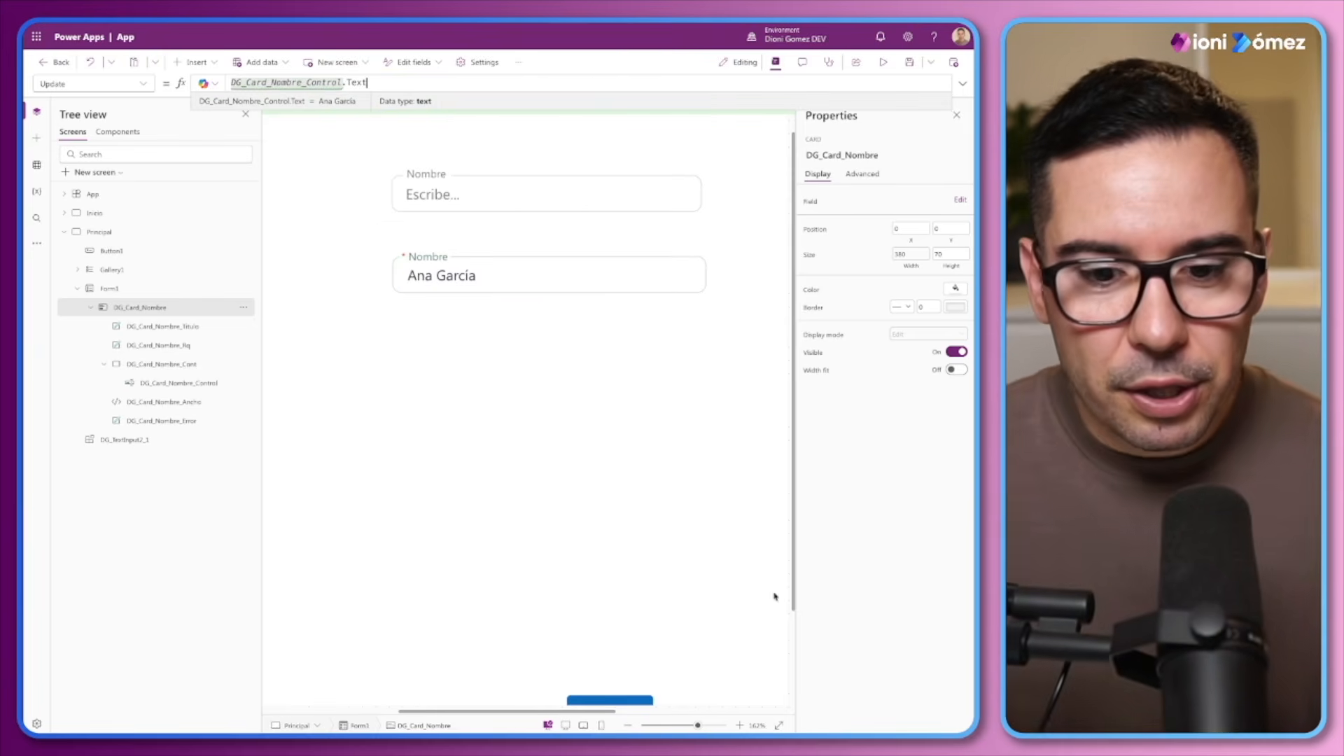
key("ctrl+0")
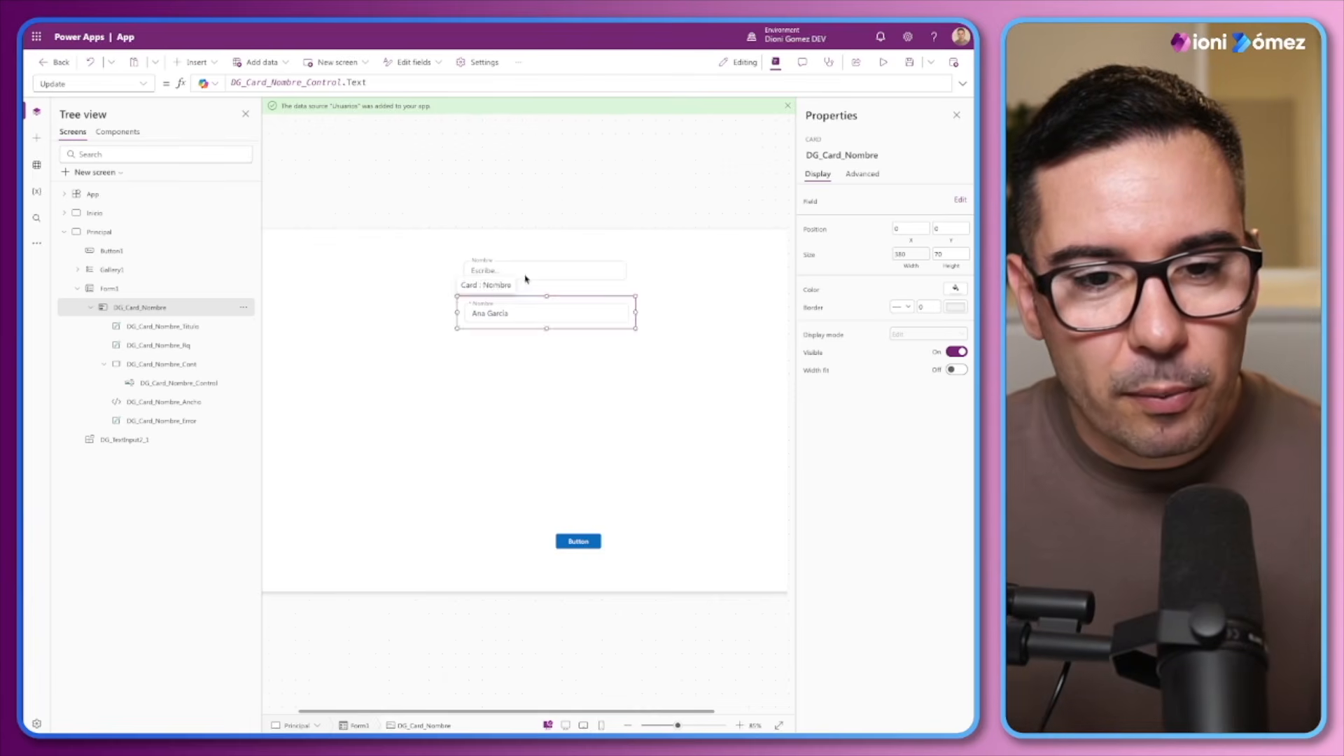
left_click(527, 275)
left_click_drag(677, 726, 669, 726)
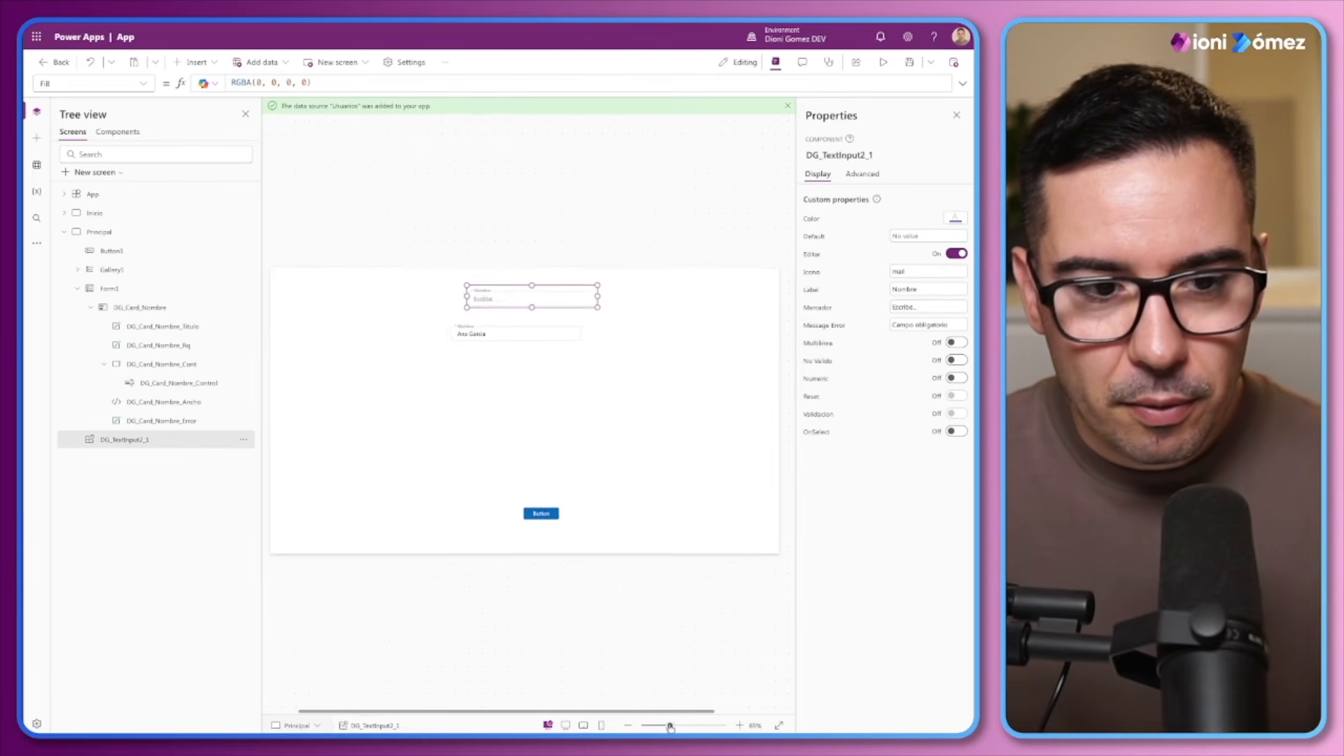
left_click(77, 288)
left_click(113, 271)
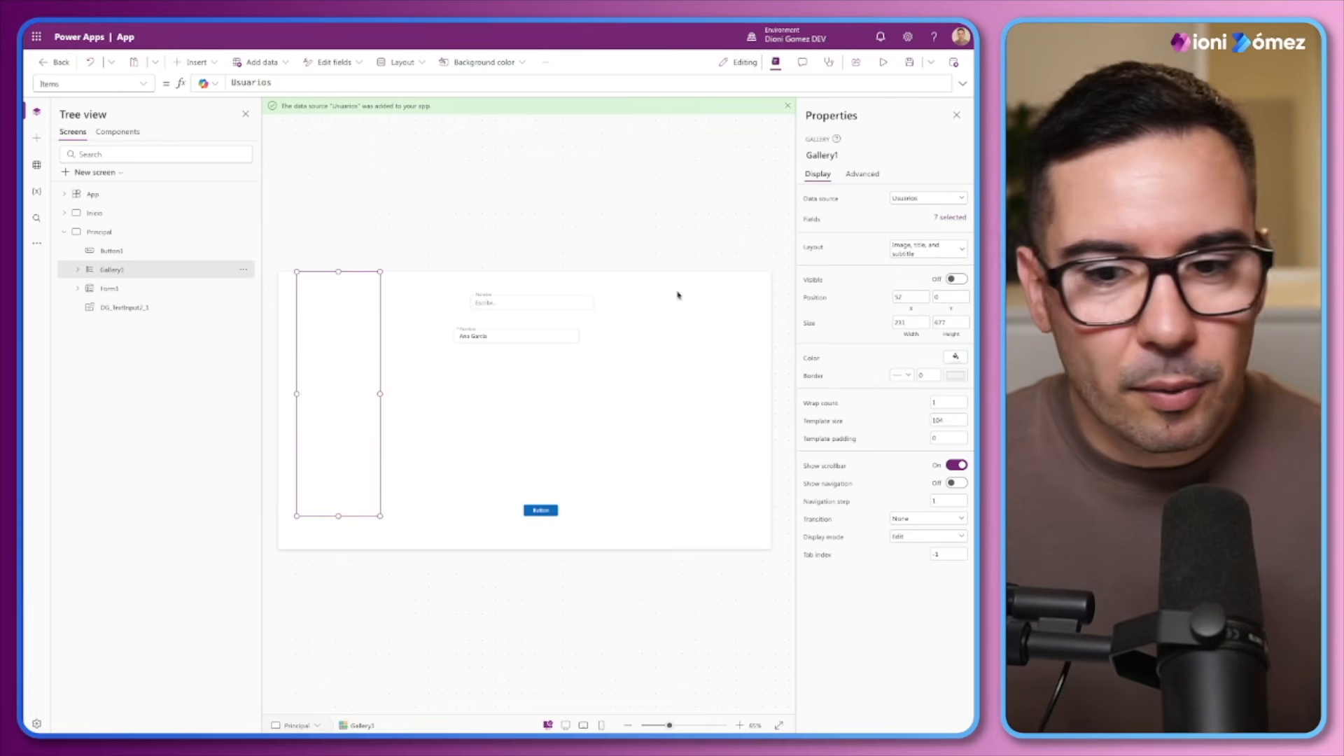
left_click(956, 279)
Select several users in Gallery1 to check that the form's Nombre card follows the selection
left_click(347, 365)
left_click(348, 402)
left_click(354, 447)
left_click(350, 479)
left_click(348, 392)
left_click(350, 365)
left_click(379, 348)
Widen Gallery1 to about 334 and select its users one after another to test the Nombre card
left_click_drag(381, 393, 416, 391)
left_click(395, 299)
left_click(374, 326)
left_click(370, 364)
left_click(361, 404)
left_click(363, 457)
left_click(363, 495)
left_click(363, 510)
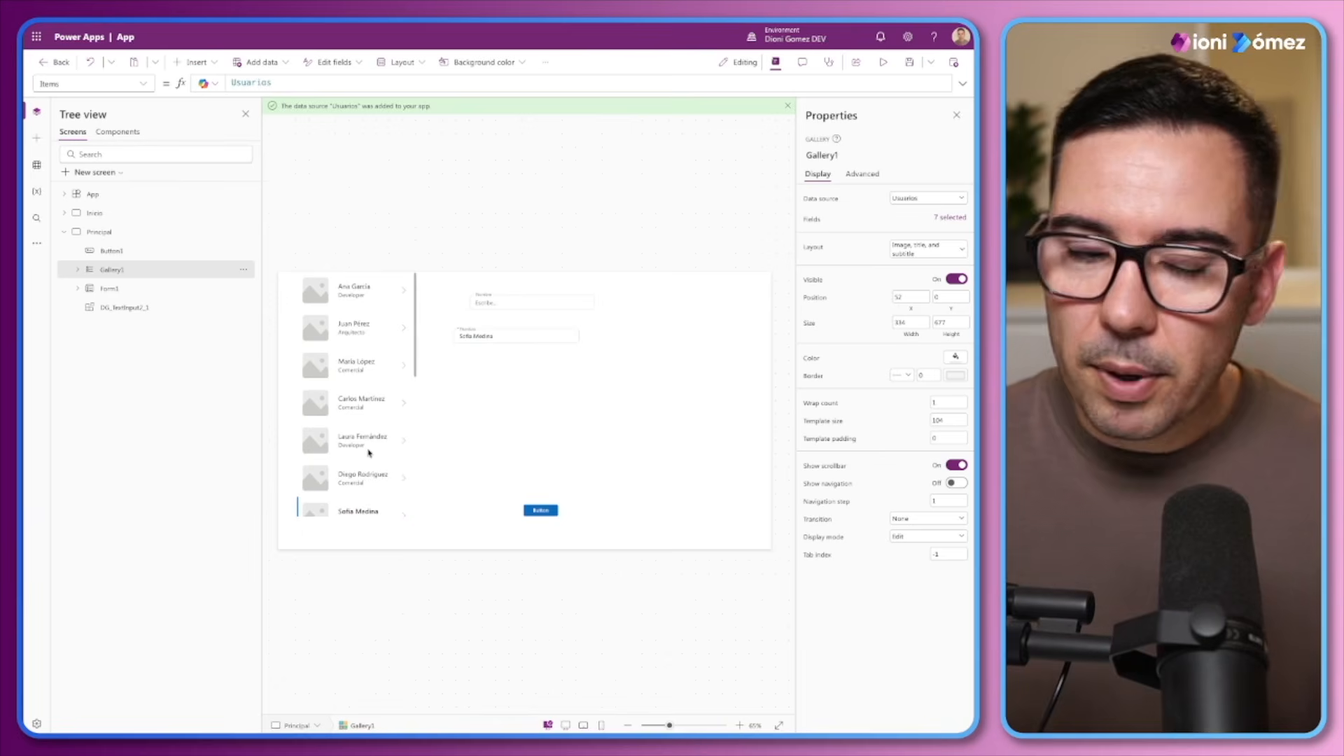
Review Form1's Item formula, Gallery1's data fields and the DG_TextInput2_1 component's properties
left_click(525, 377)
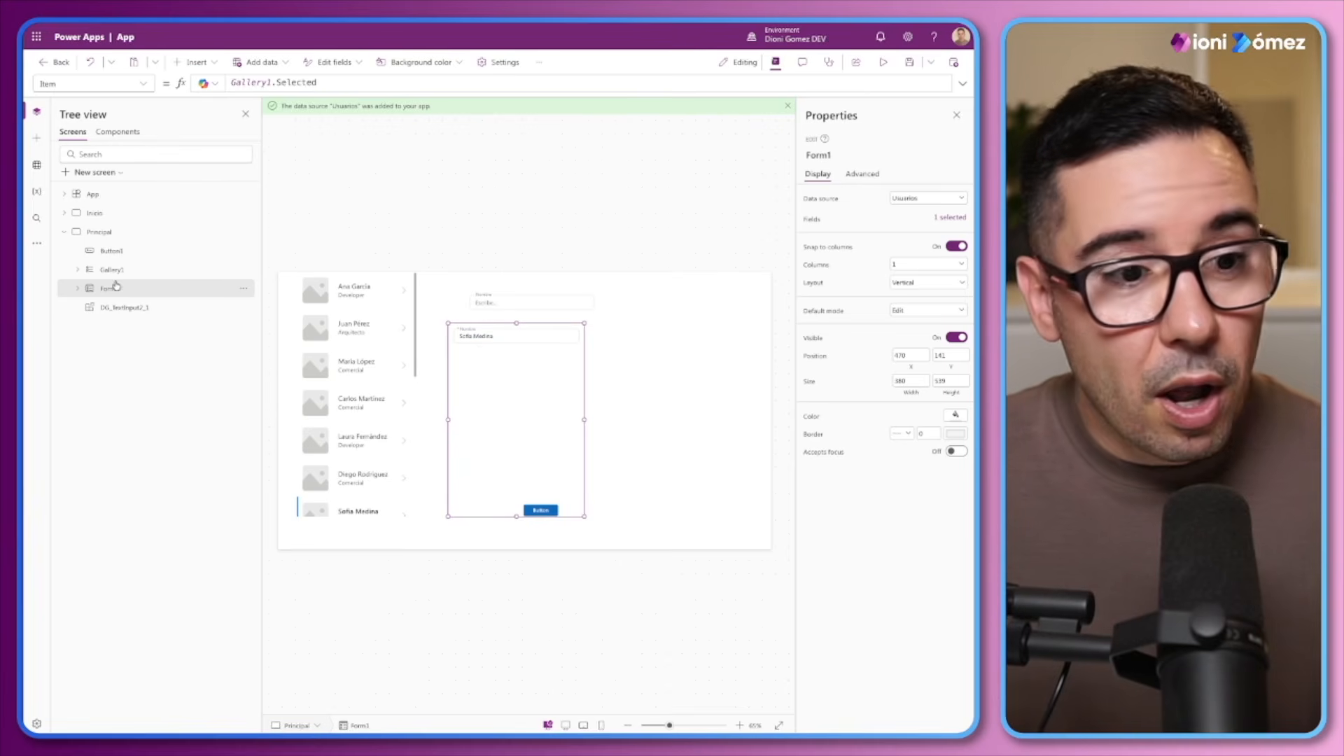
left_click(133, 270)
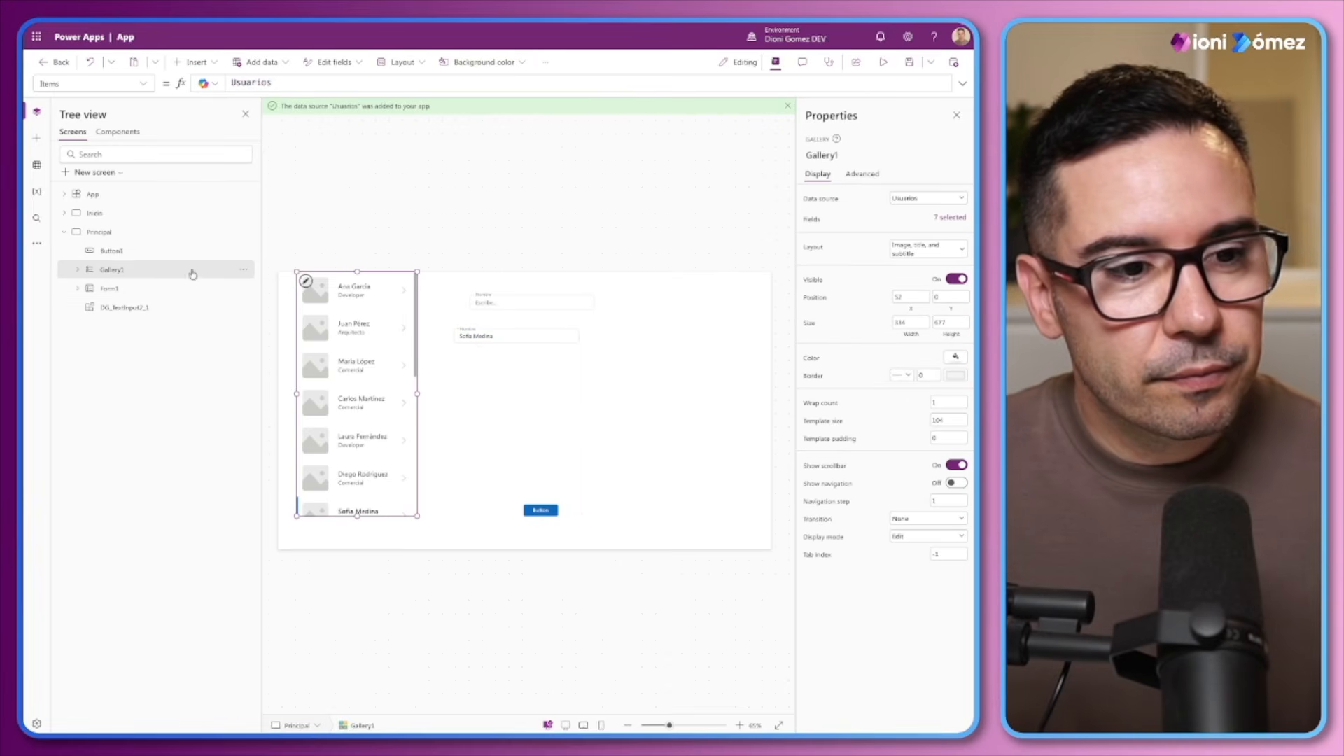
left_click(952, 218)
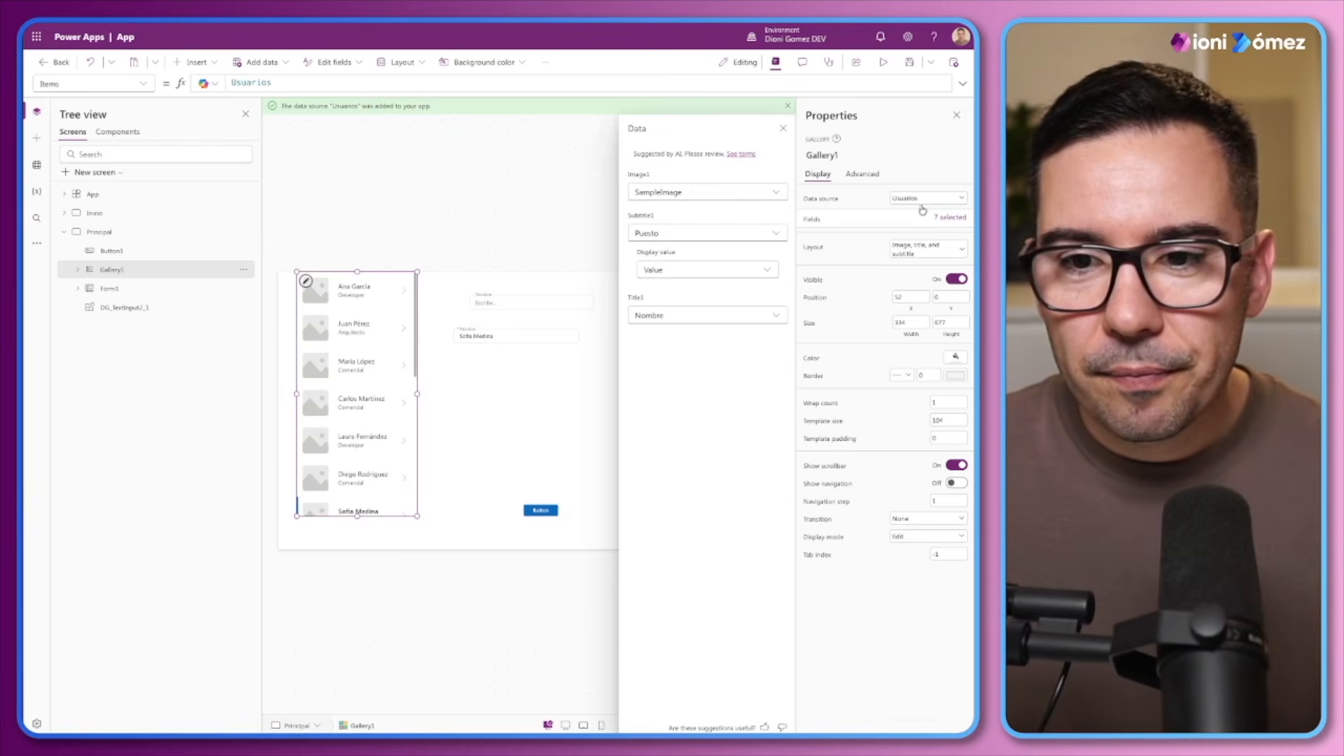
left_click(131, 306)
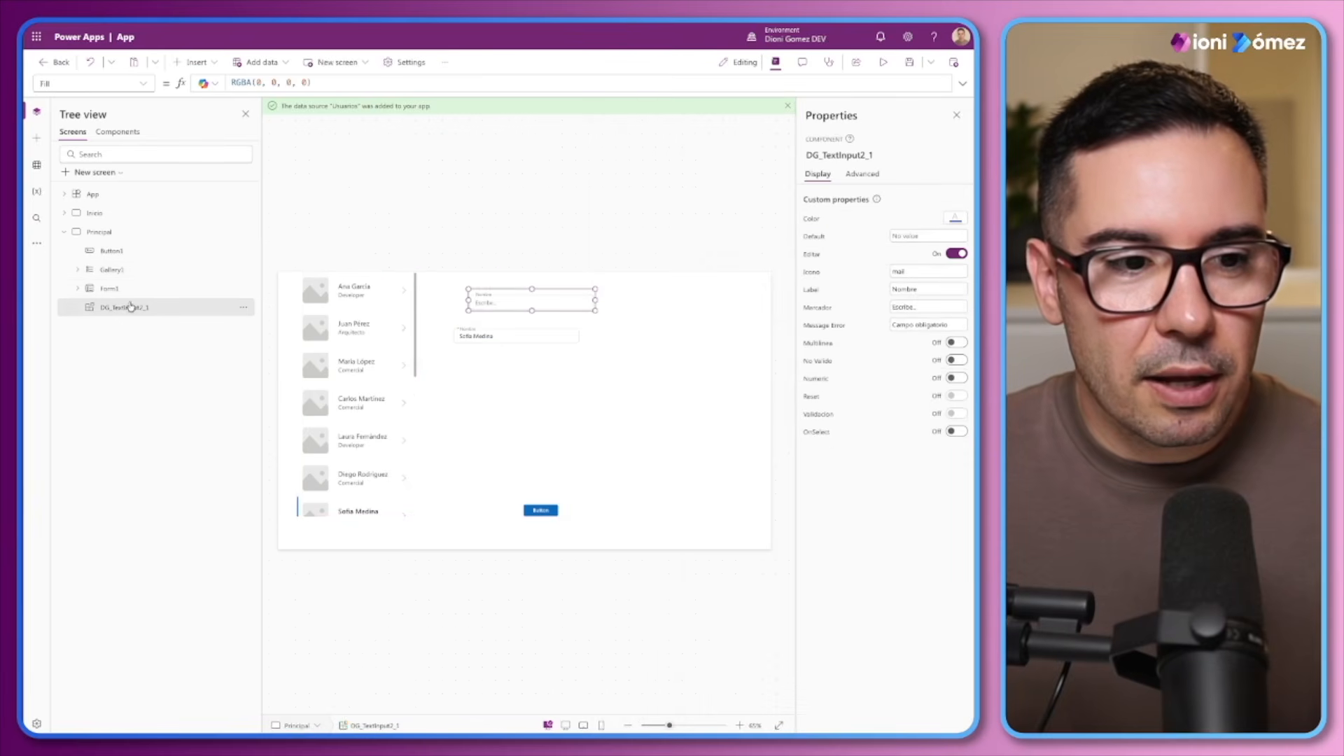
Add the FechaInclusion field to Form1
left_click(128, 290)
left_click(950, 218)
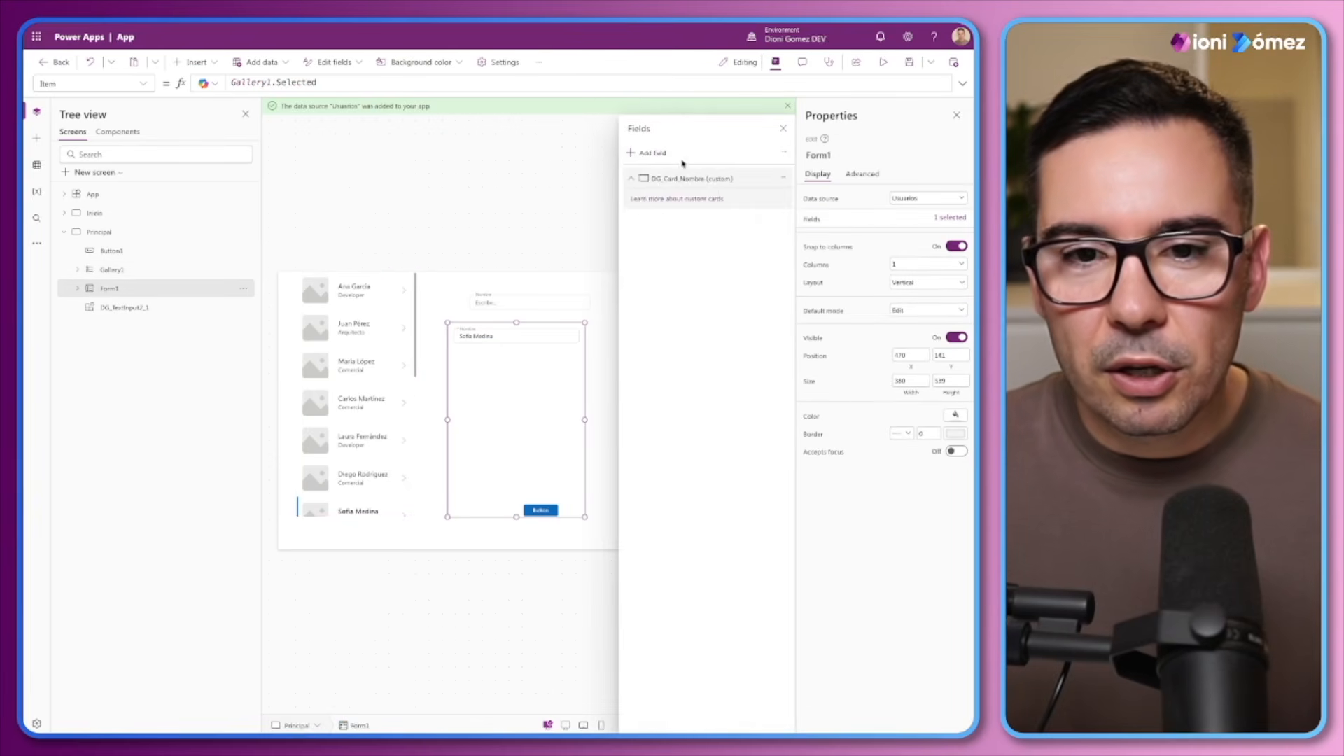
left_click(650, 154)
type("Fecha")
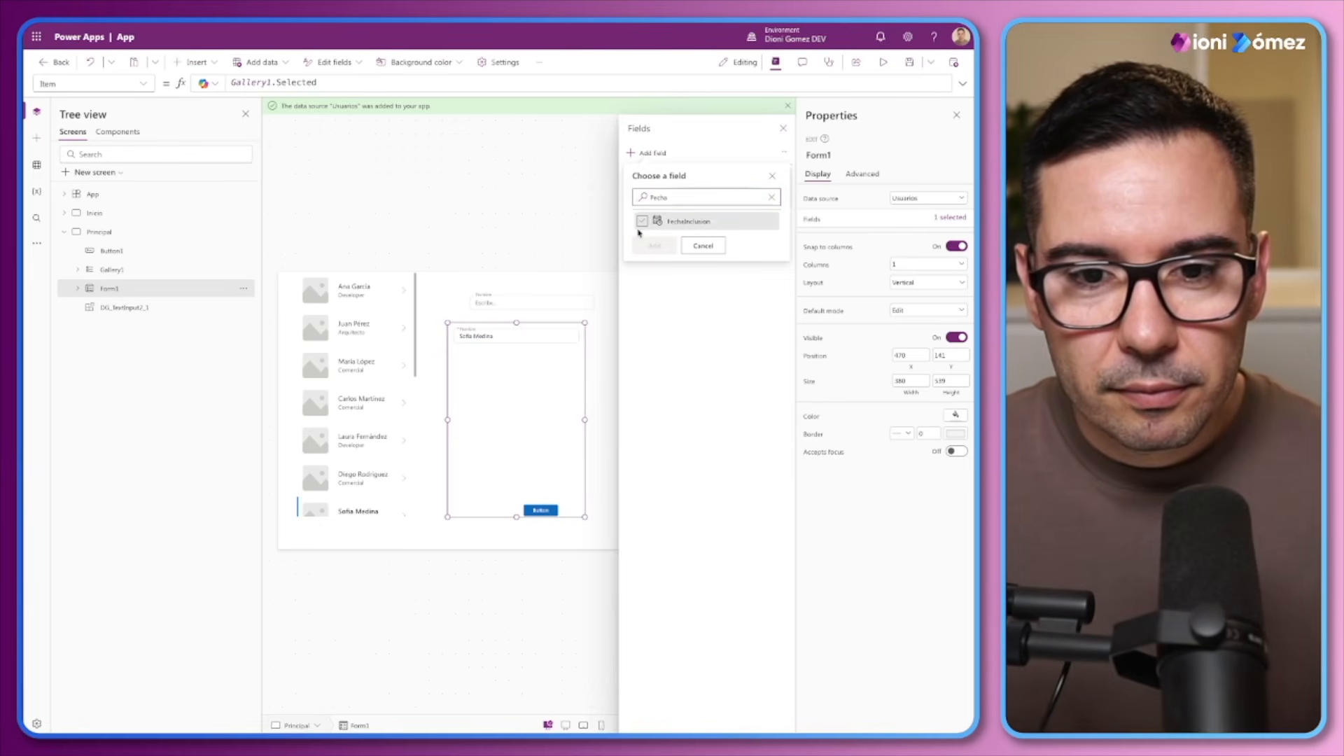
left_click(642, 221)
left_click(651, 246)
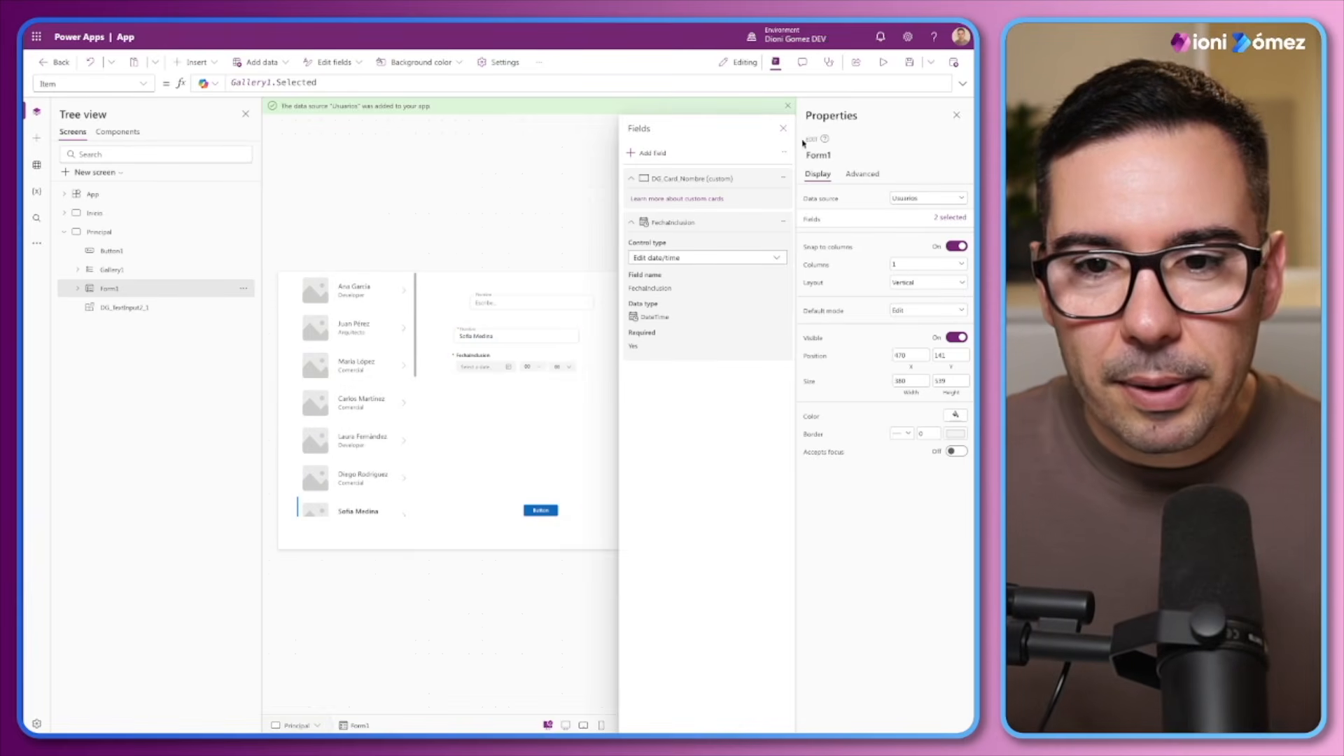
left_click(784, 128)
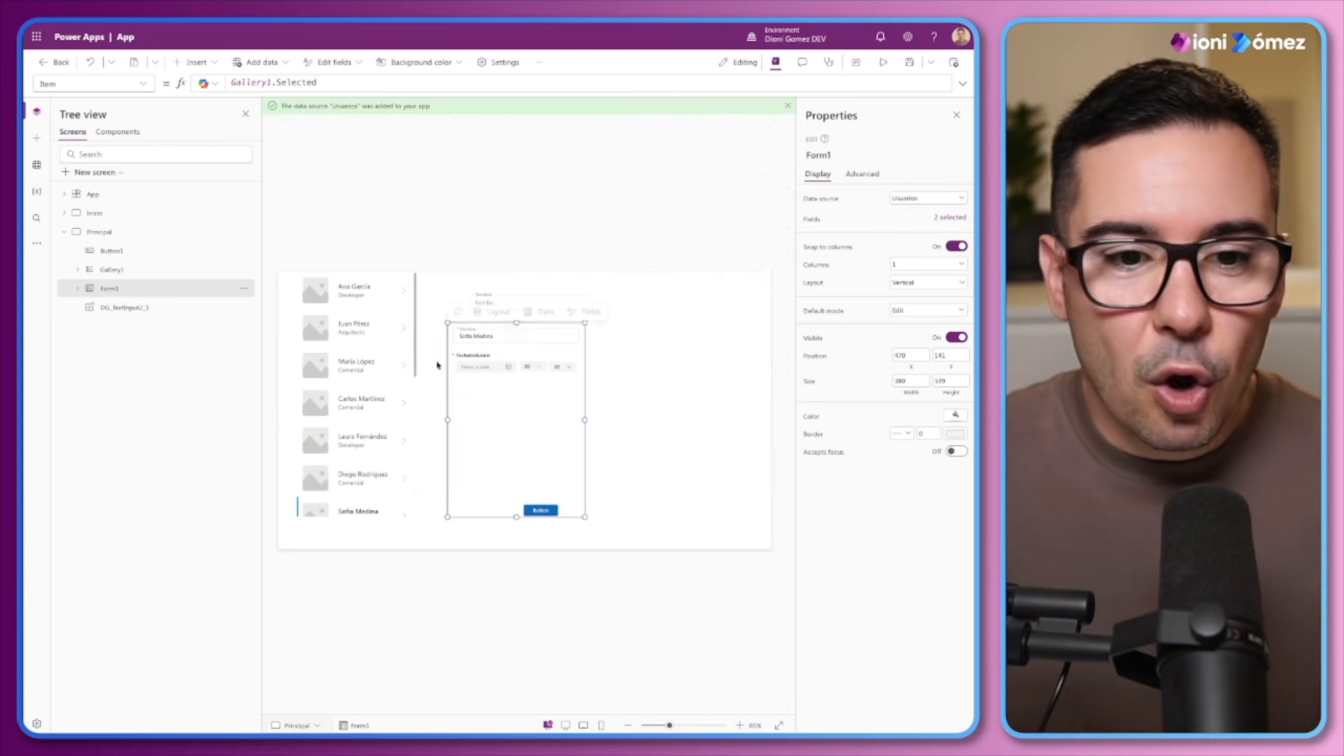
Search the DG_Card_Nombre card's advanced properties for "item" and for "re" to inspect its Required setting
left_click(78, 290)
left_click(137, 310)
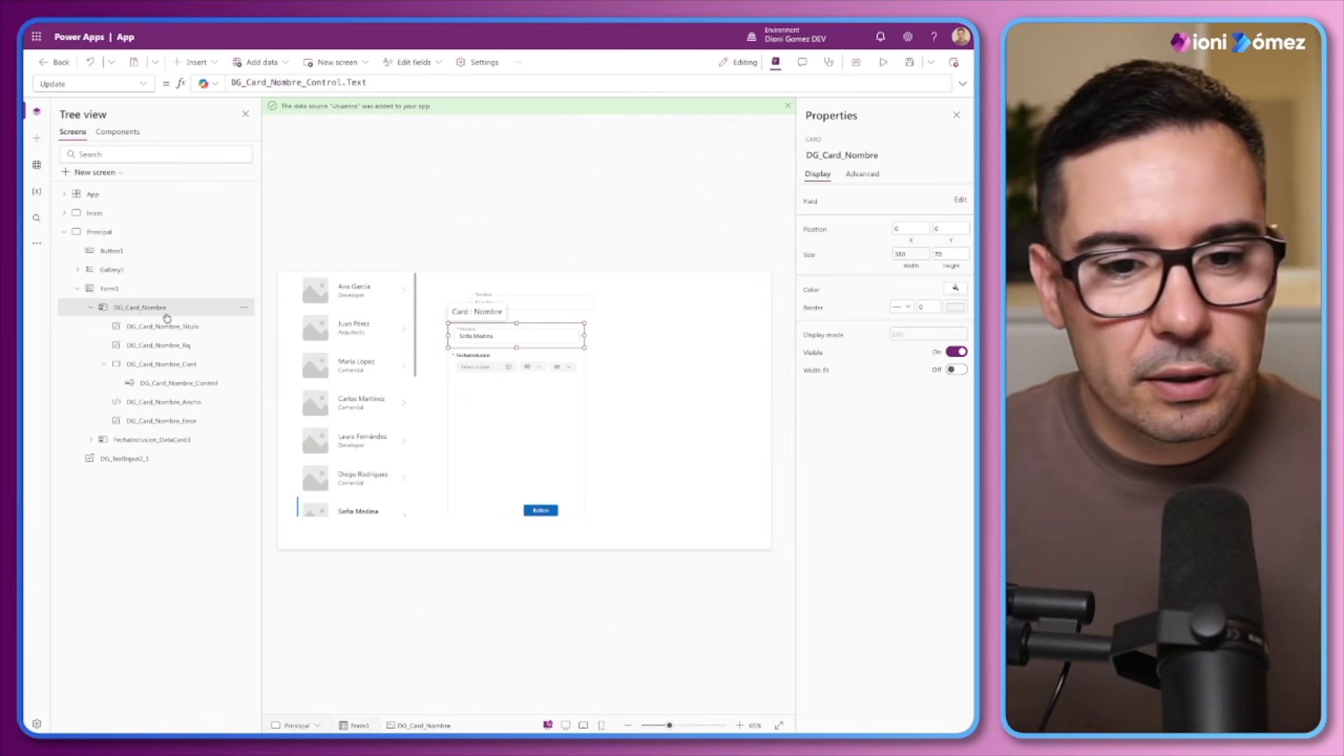
left_click(863, 174)
type("item")
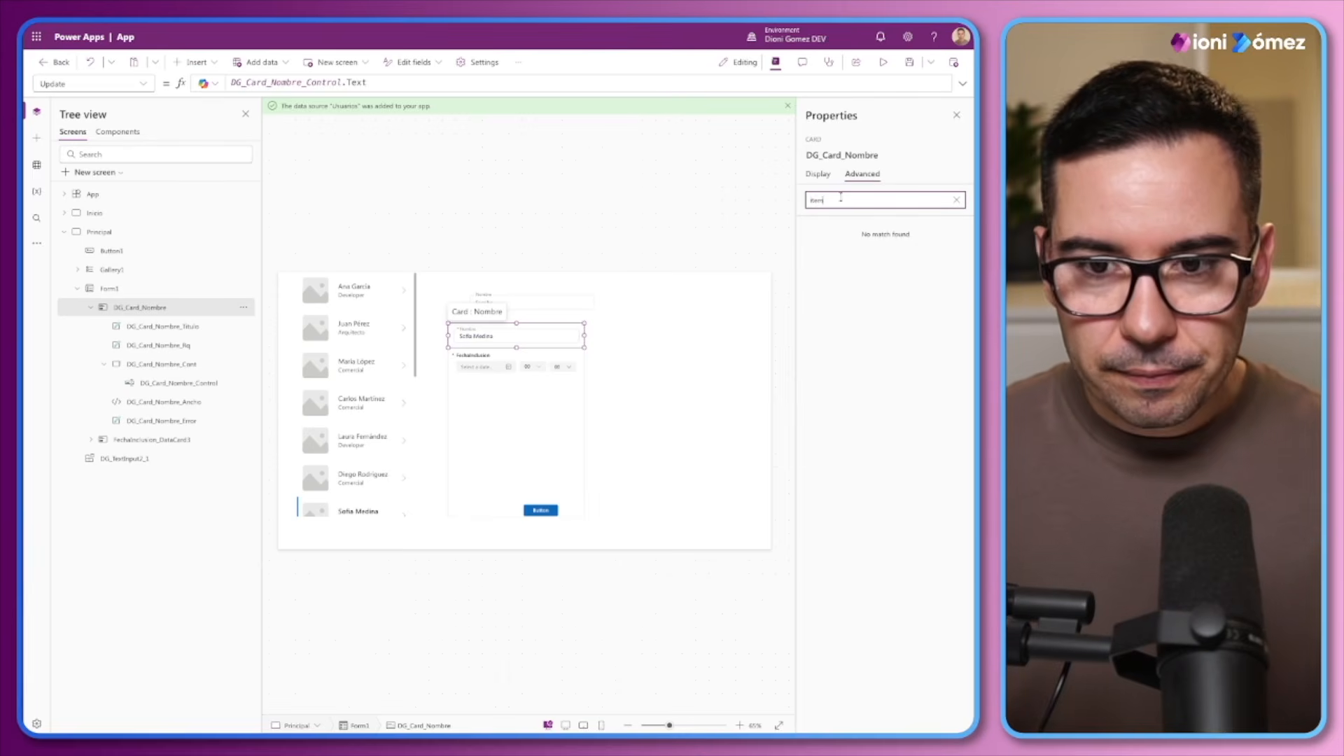
left_click_drag(852, 201, 765, 200)
type("re")
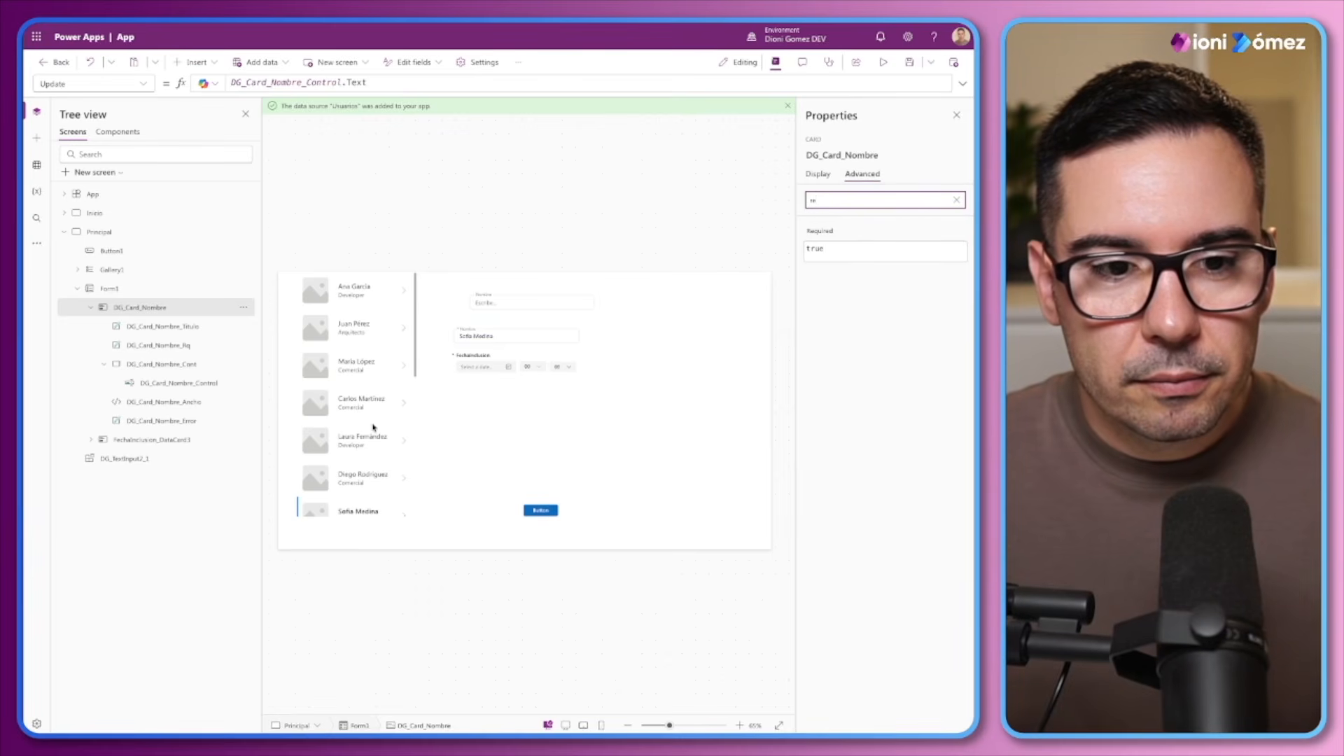
Test the required-field validation by submitting Form1 and clearing the Nombre field in preview, comparing its error style with the FechaInclusion card
left_click(542, 508, "alt")
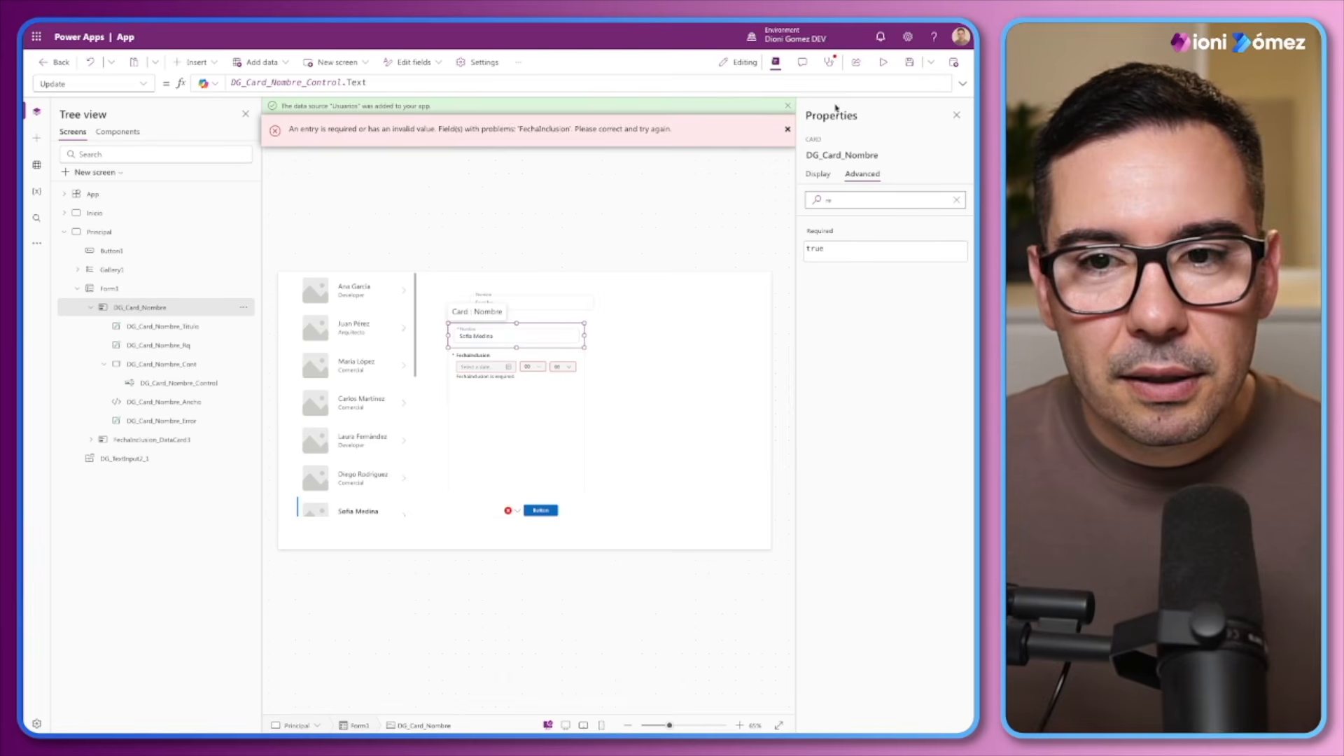
left_click(884, 63)
left_click_drag(388, 178, 287, 176)
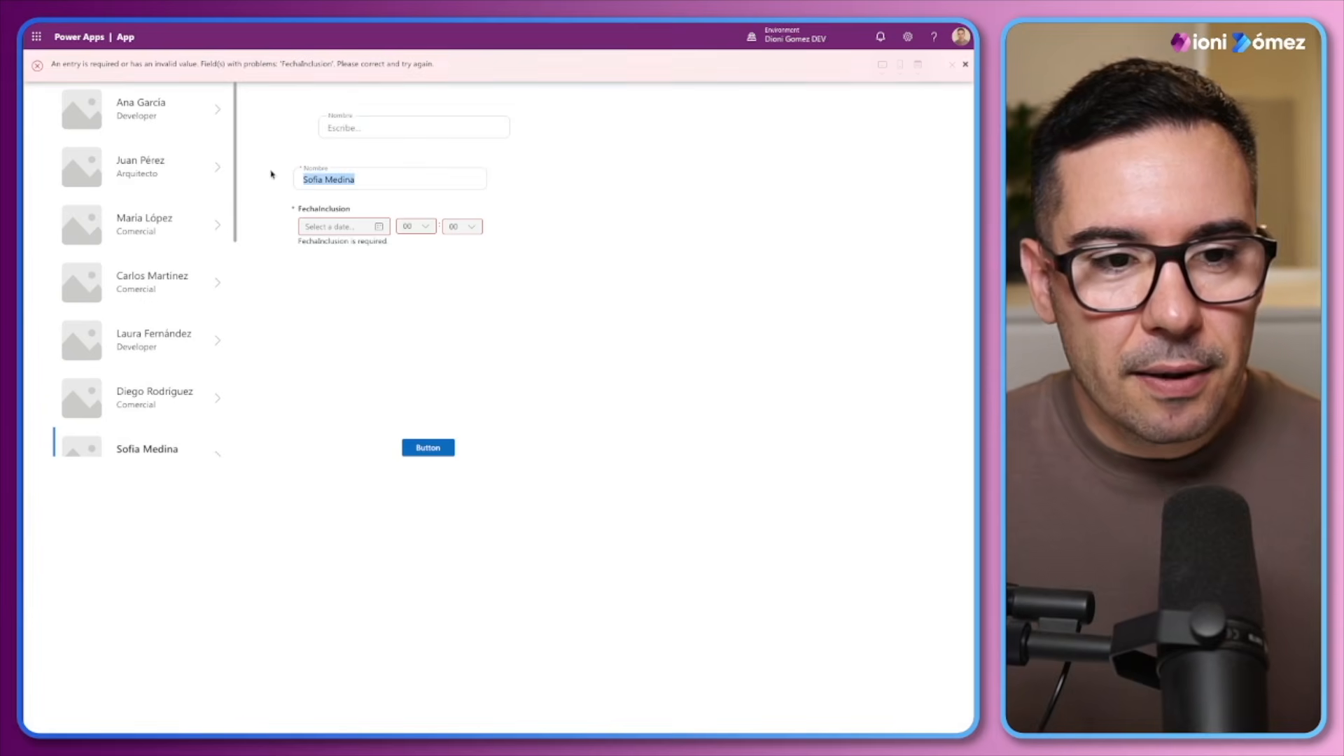
key("BackSpace")
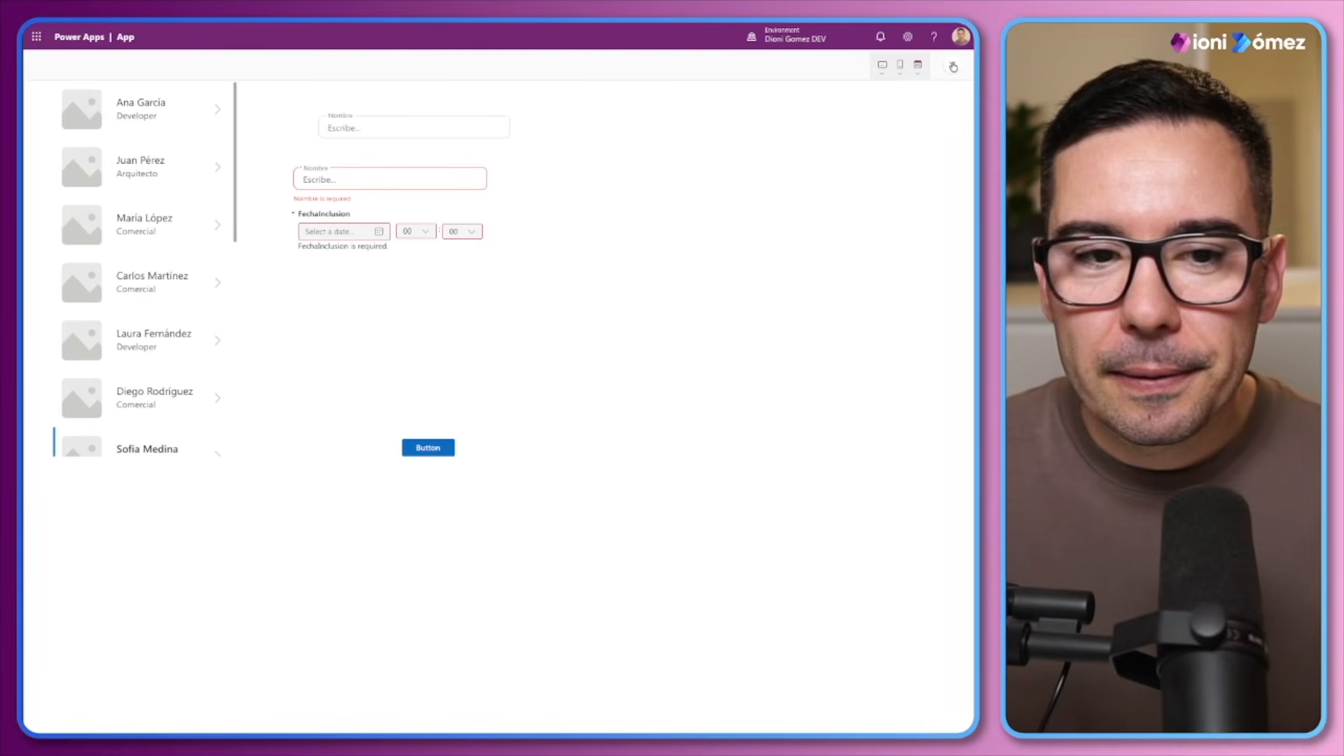
key("Escape")
left_click_drag(669, 726, 690, 728)
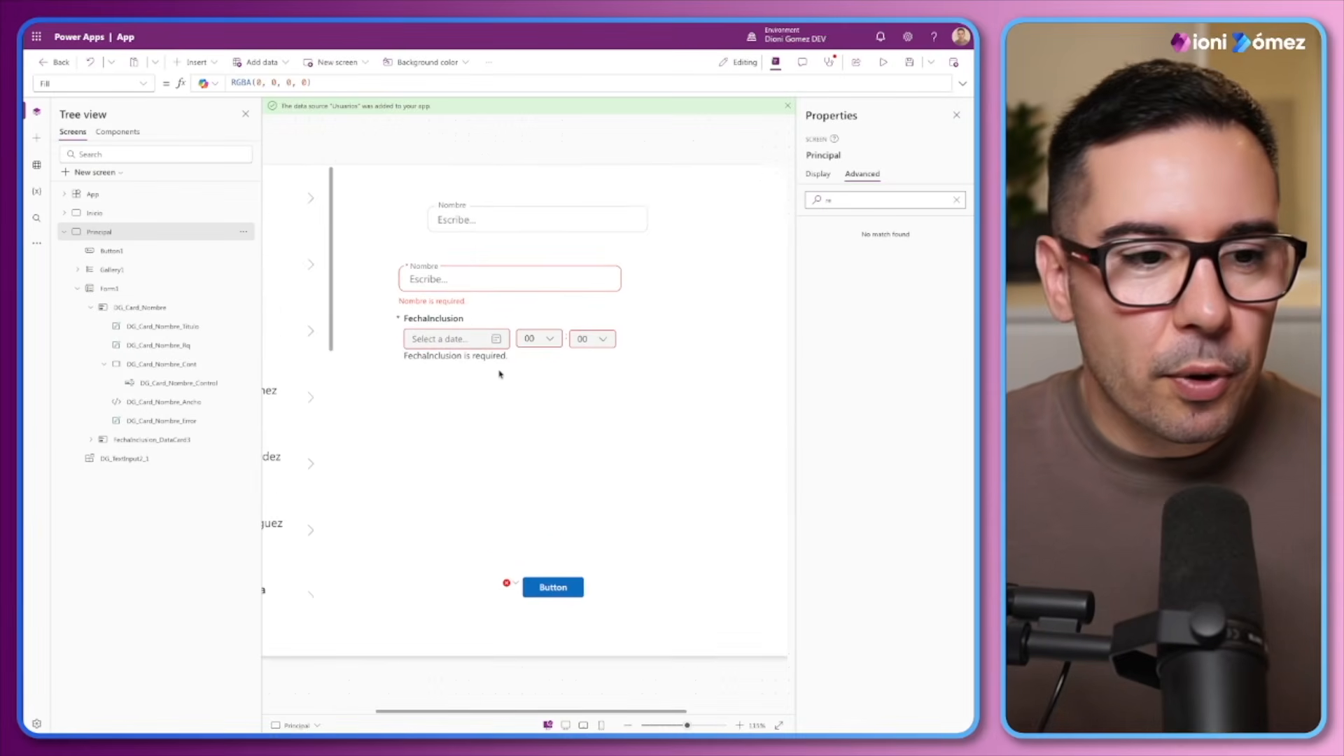
Delete the FechaInclusion data card from Form1 and the DG_TextInput2_1 component from the Principal screen
left_click(105, 364)
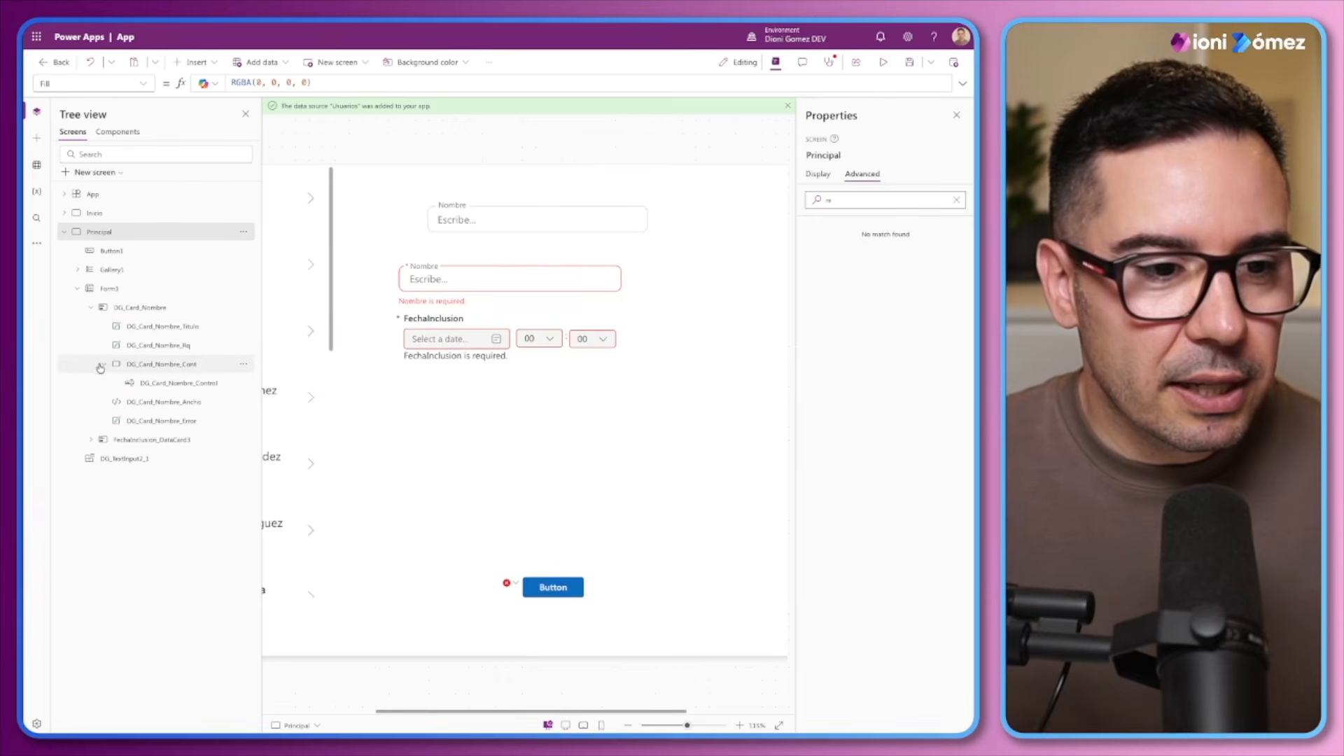
left_click(91, 307)
left_click(133, 329)
key("Delete")
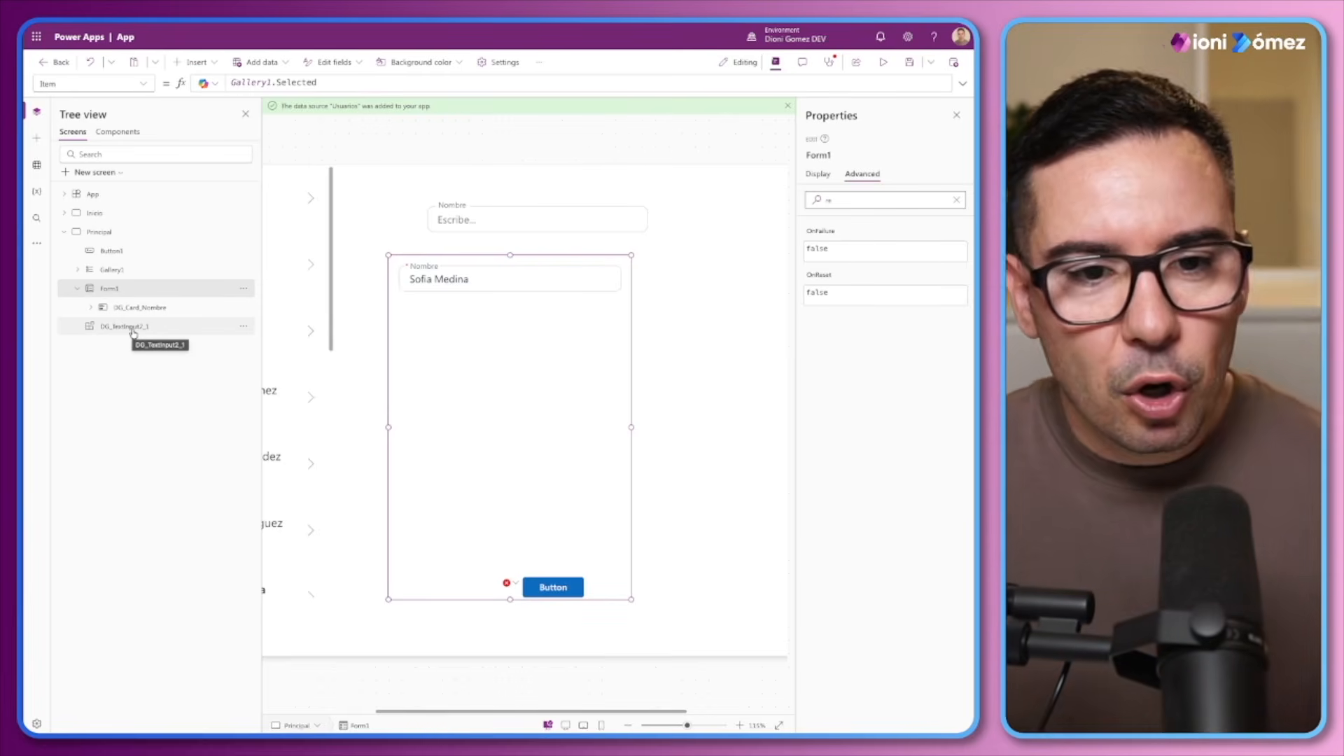
left_click(528, 212)
key("Delete")
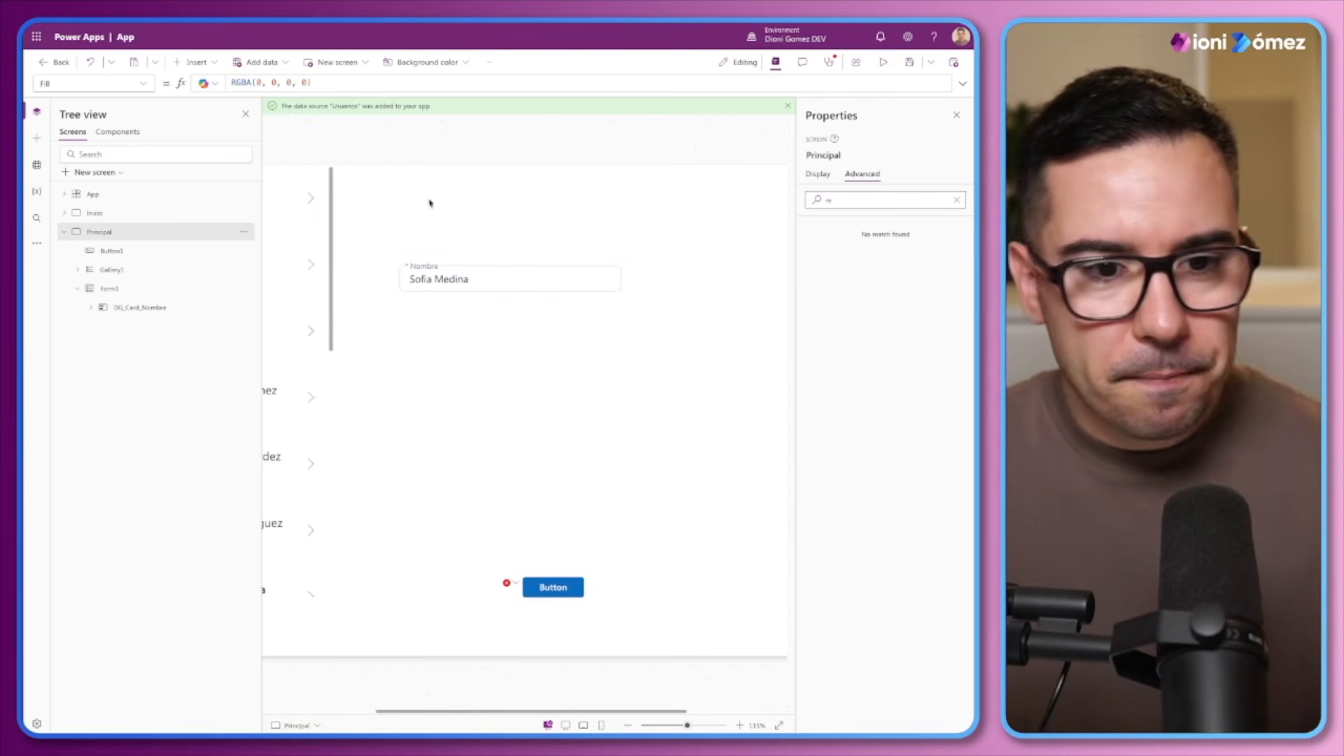
left_click(91, 309)
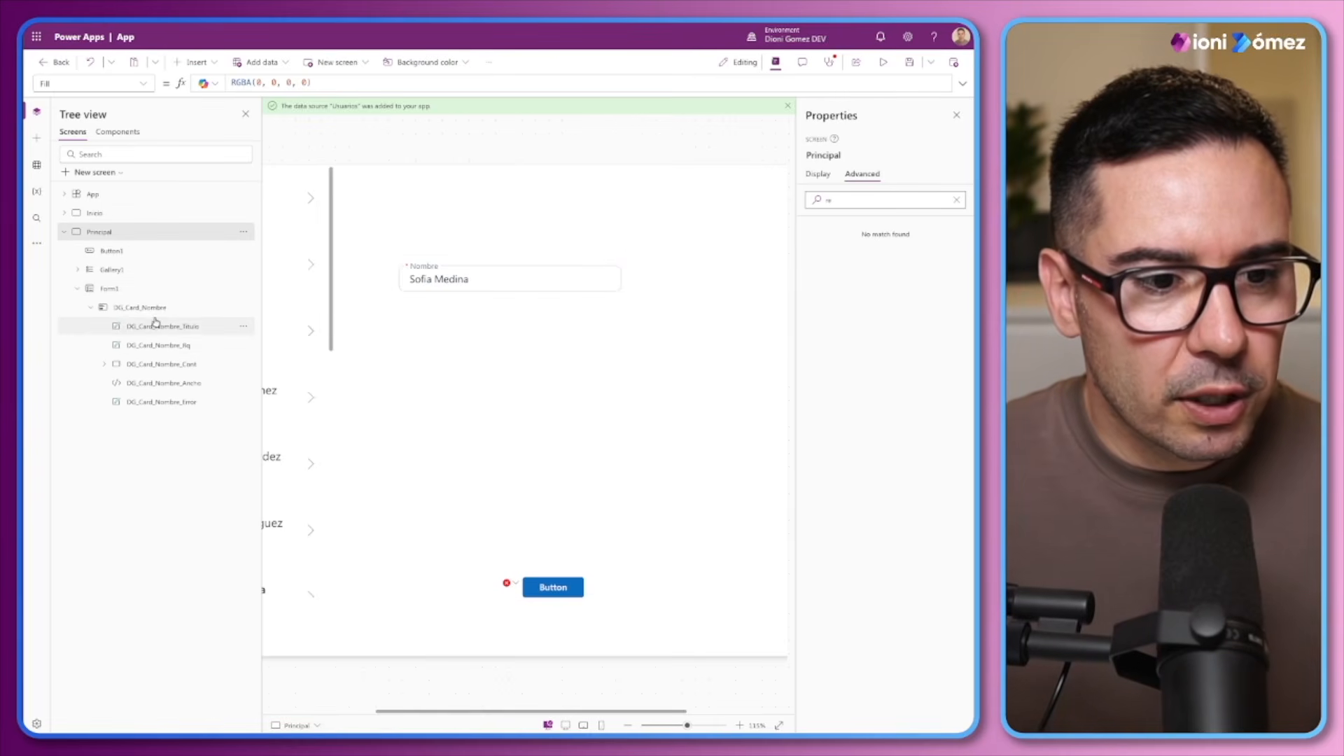
left_click(85, 306)
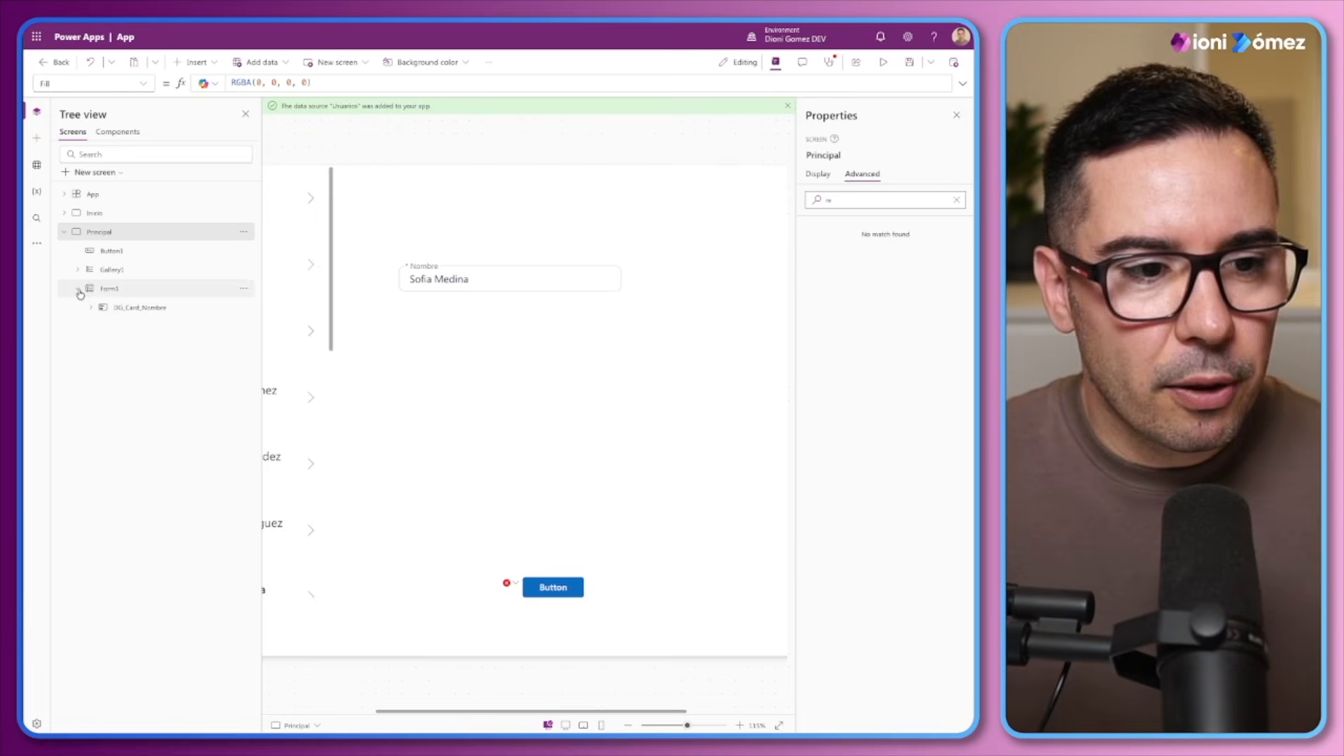
left_click(77, 289)
Insert a vertical container on the Principal screen
left_click_drag(687, 726, 667, 726)
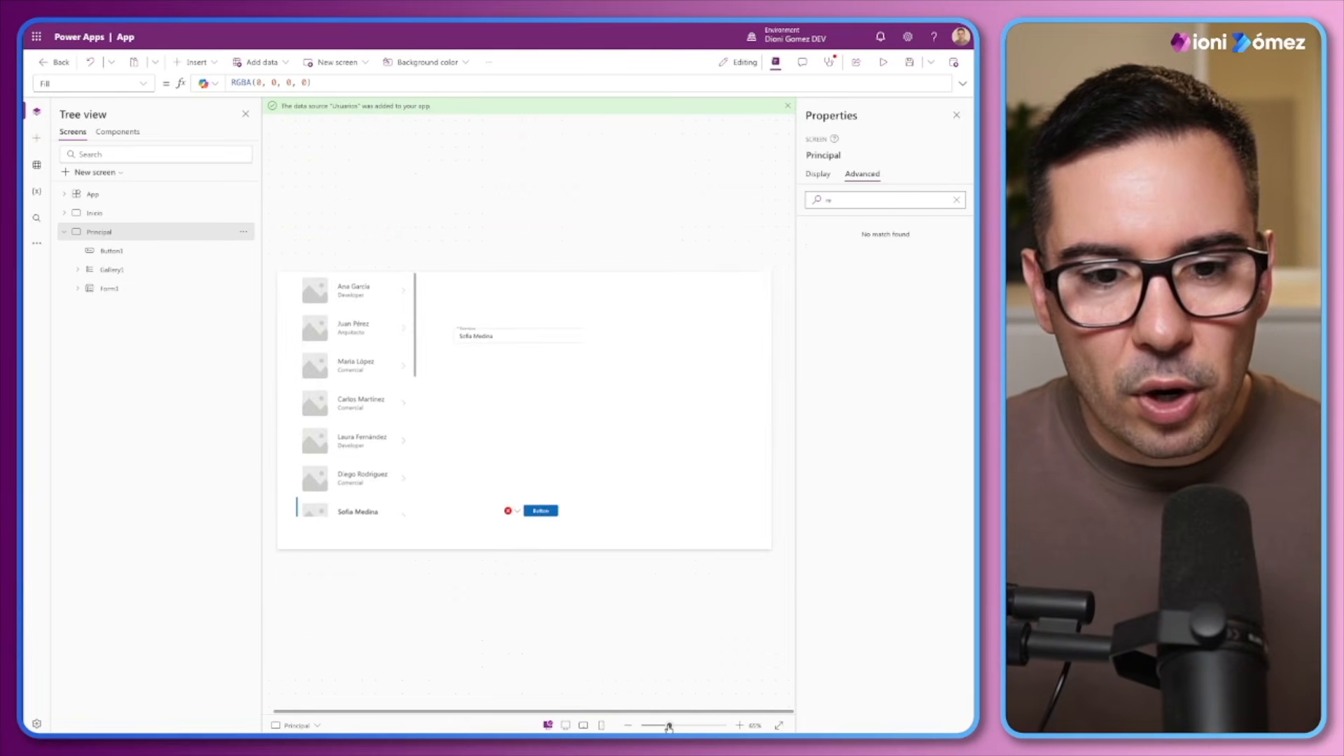
left_click(195, 62)
type("Coi")
key("BackSpace")
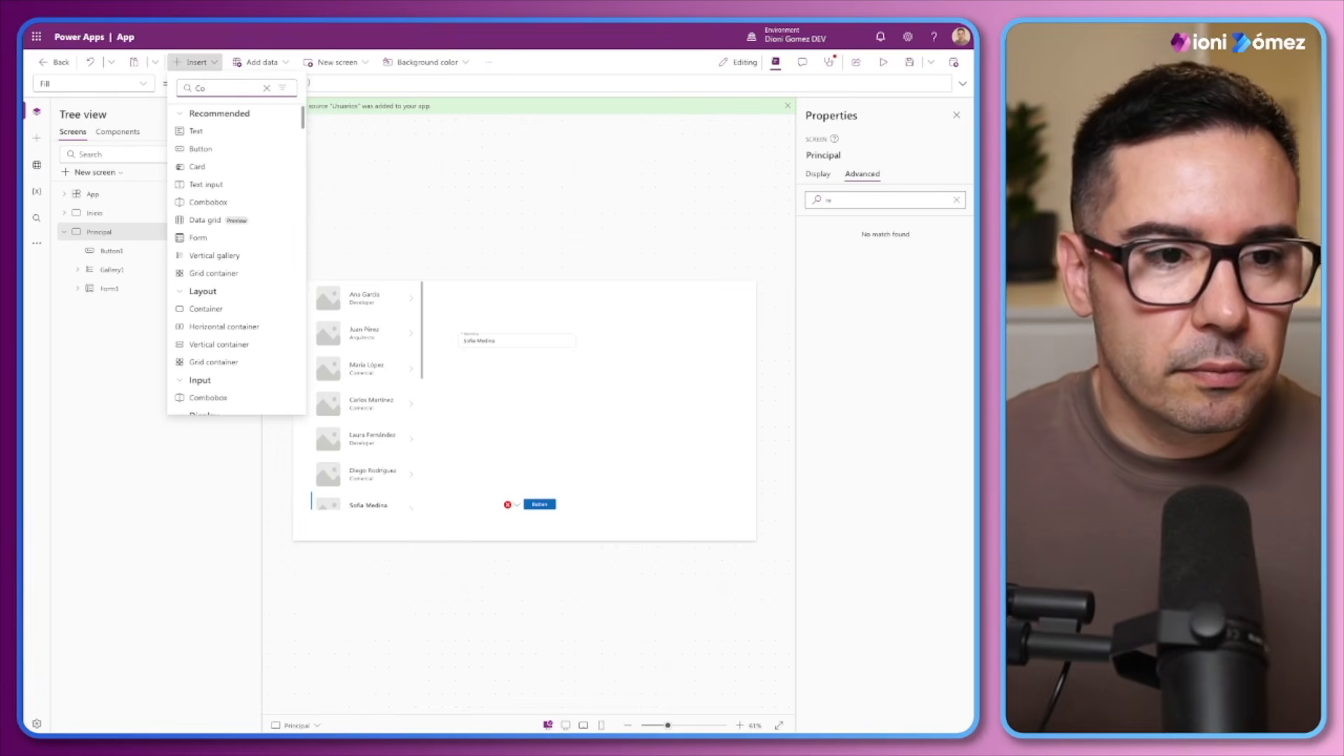
type("n")
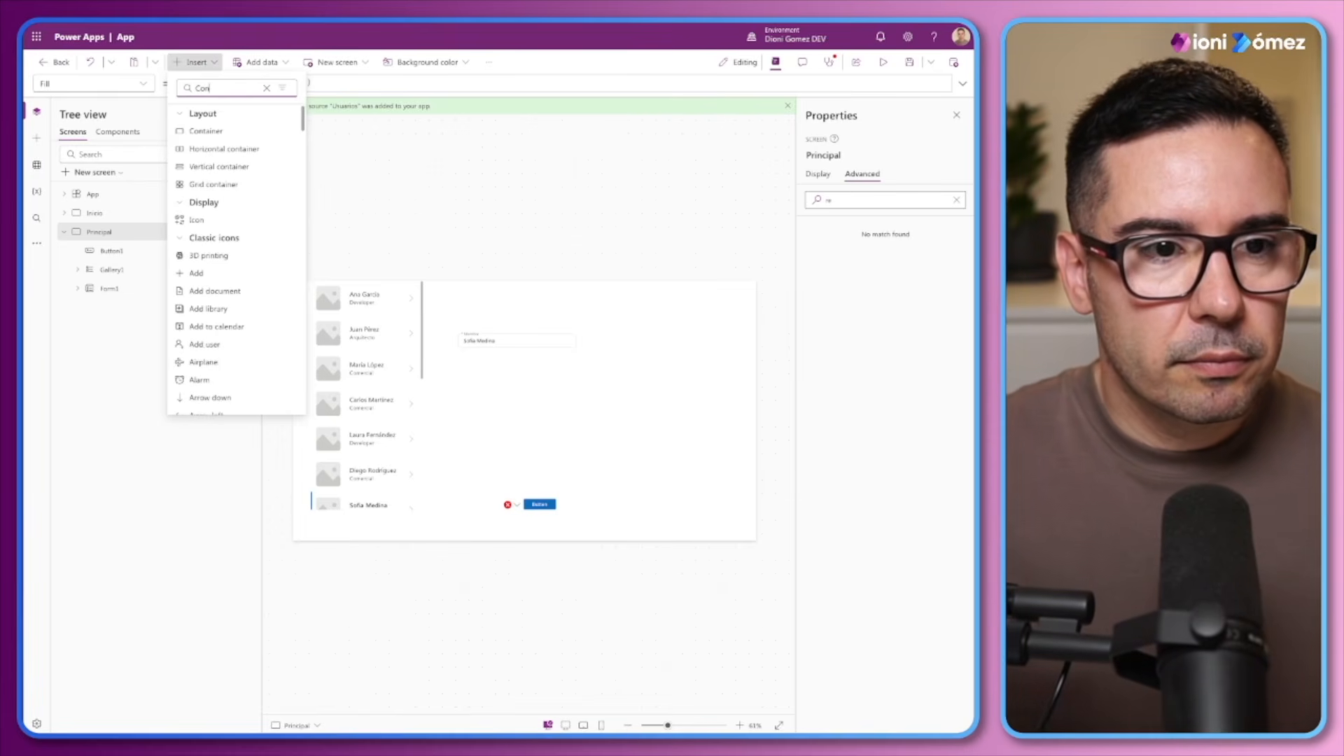
left_click(201, 168)
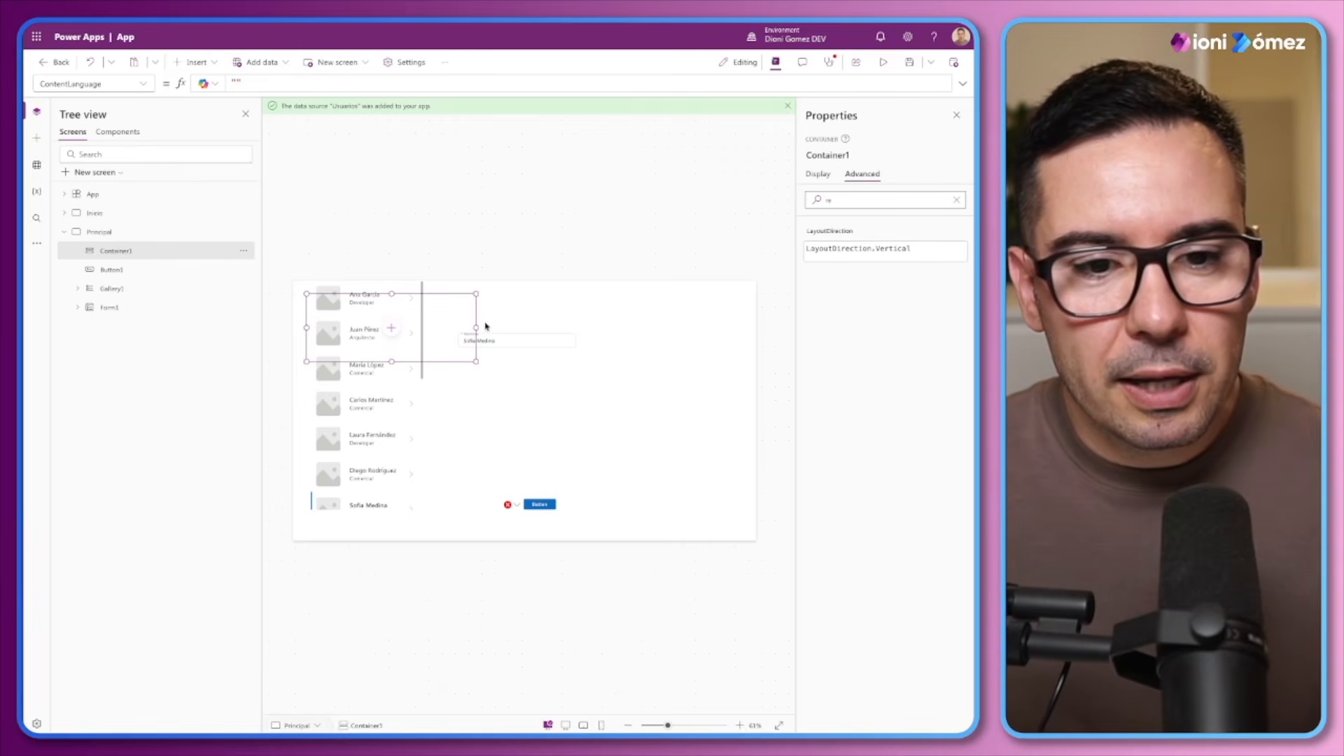
Set Container1's Fill to ModeApp.Bg.Default
left_click(818, 174)
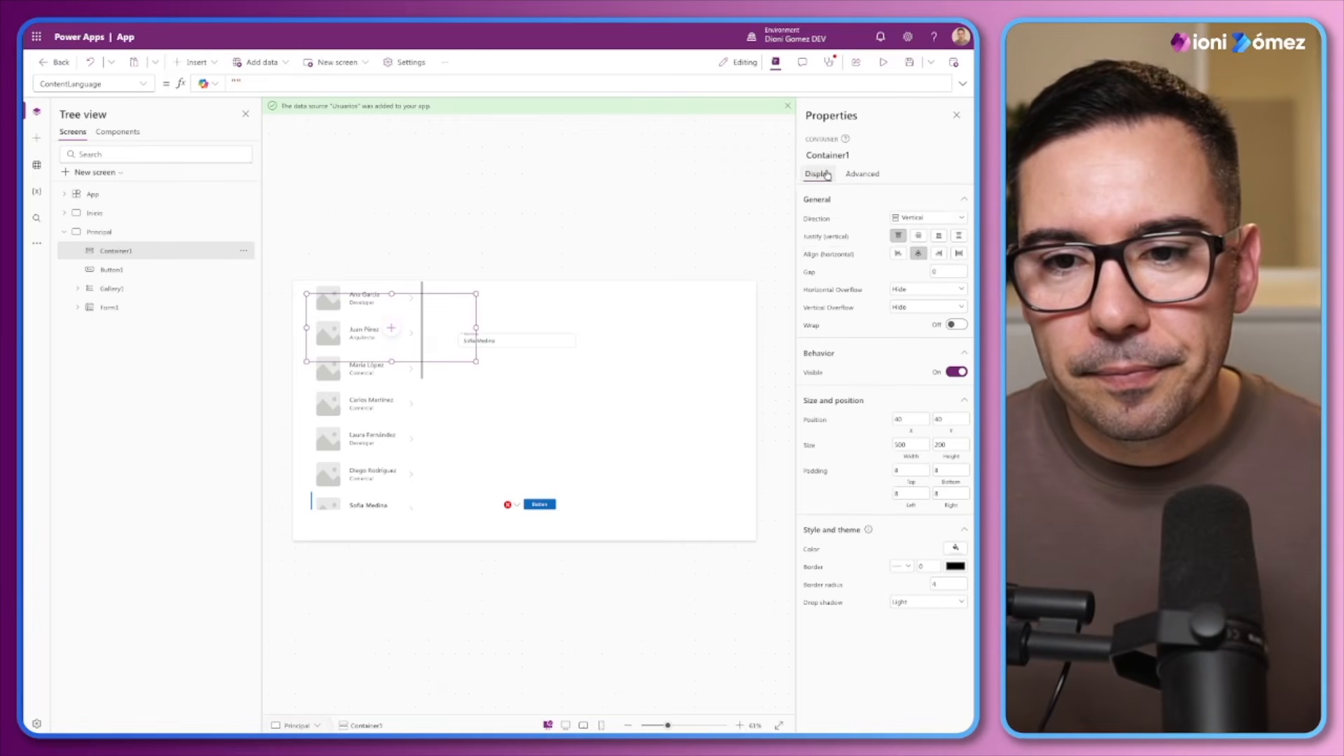
left_click(818, 557)
triple_click(304, 82)
type("Mode")
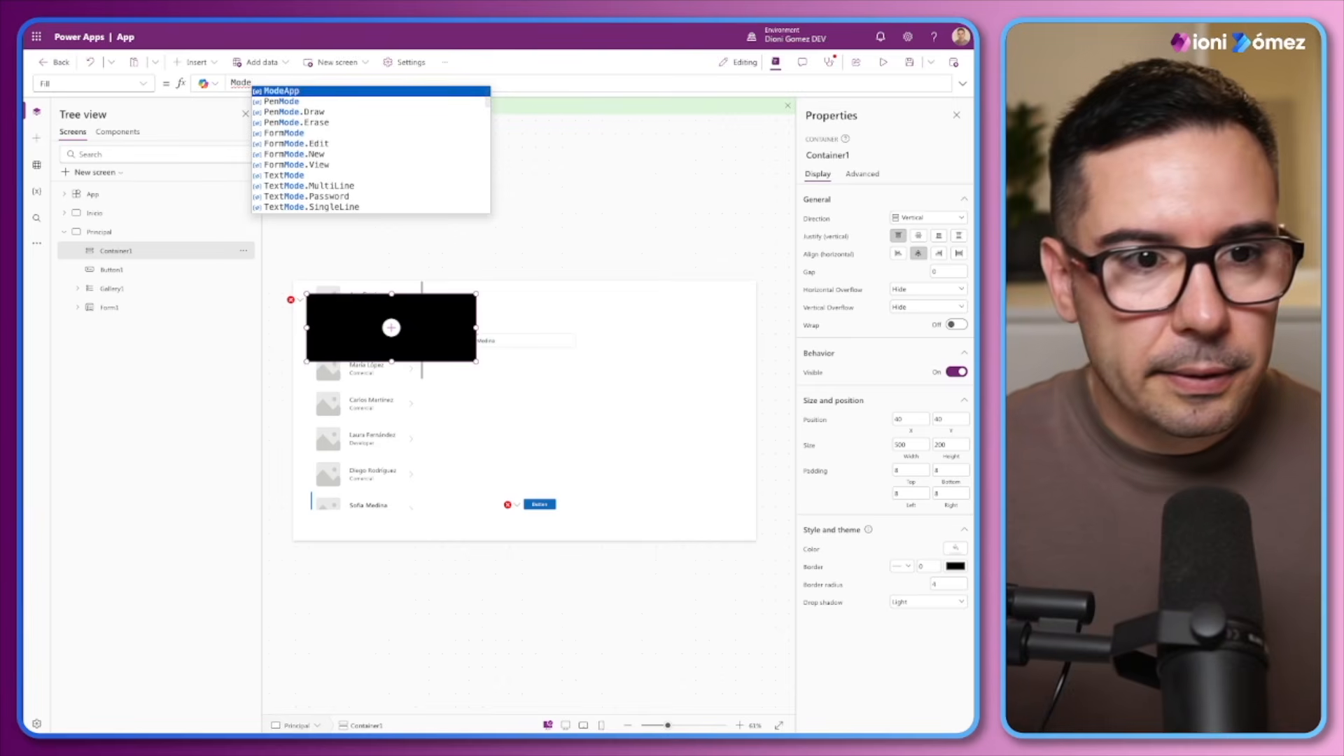
type("App.")
key("Down")
key("Down")
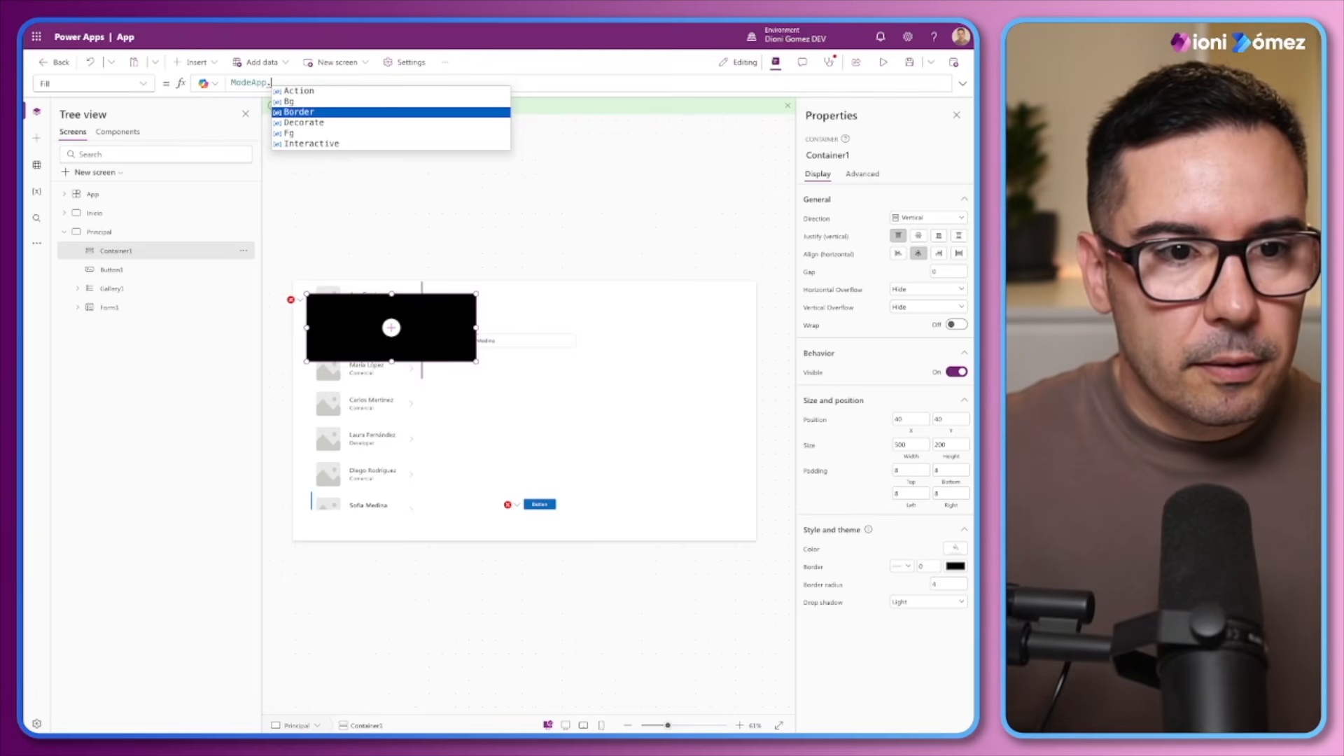
key("Up")
key("Tab")
type(".Default")
key("Tab")
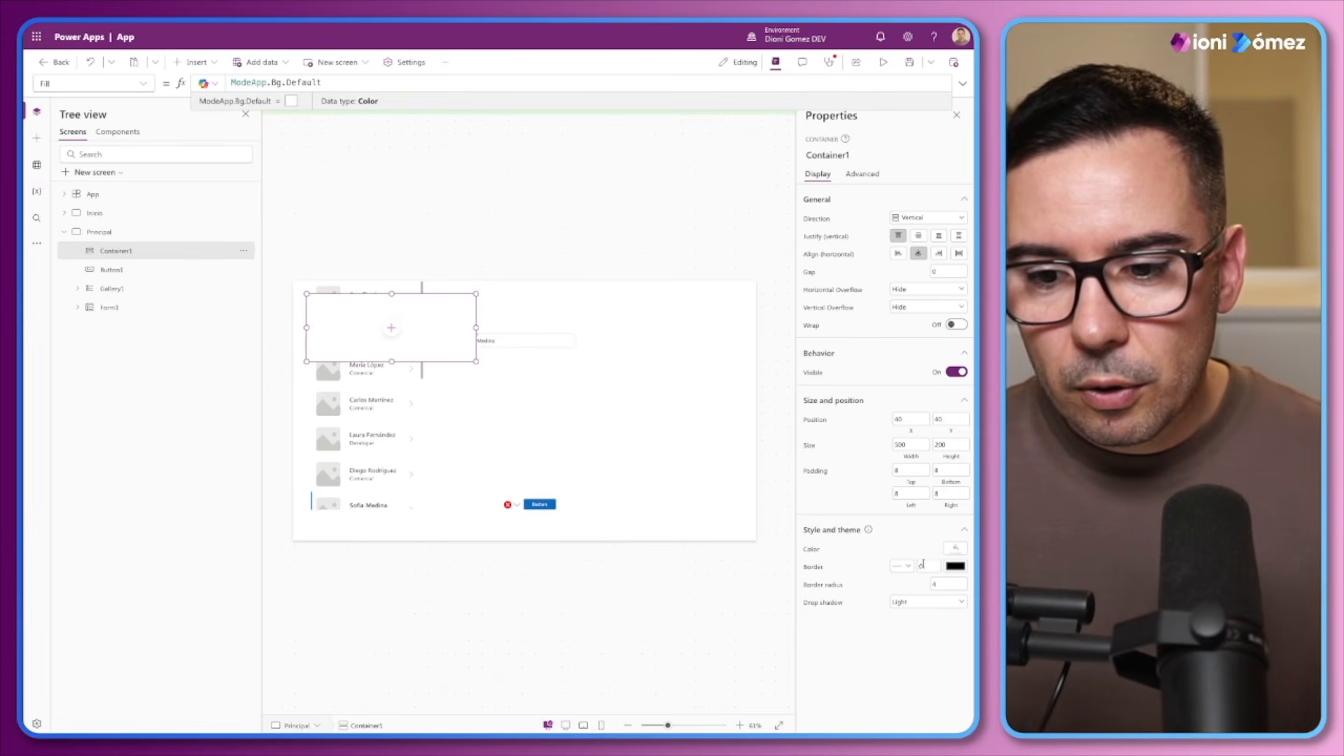
Set Container1's border thickness to 1 and its drop shadow to None
left_click_drag(924, 565, 883, 568)
type("1")
left_click(908, 604)
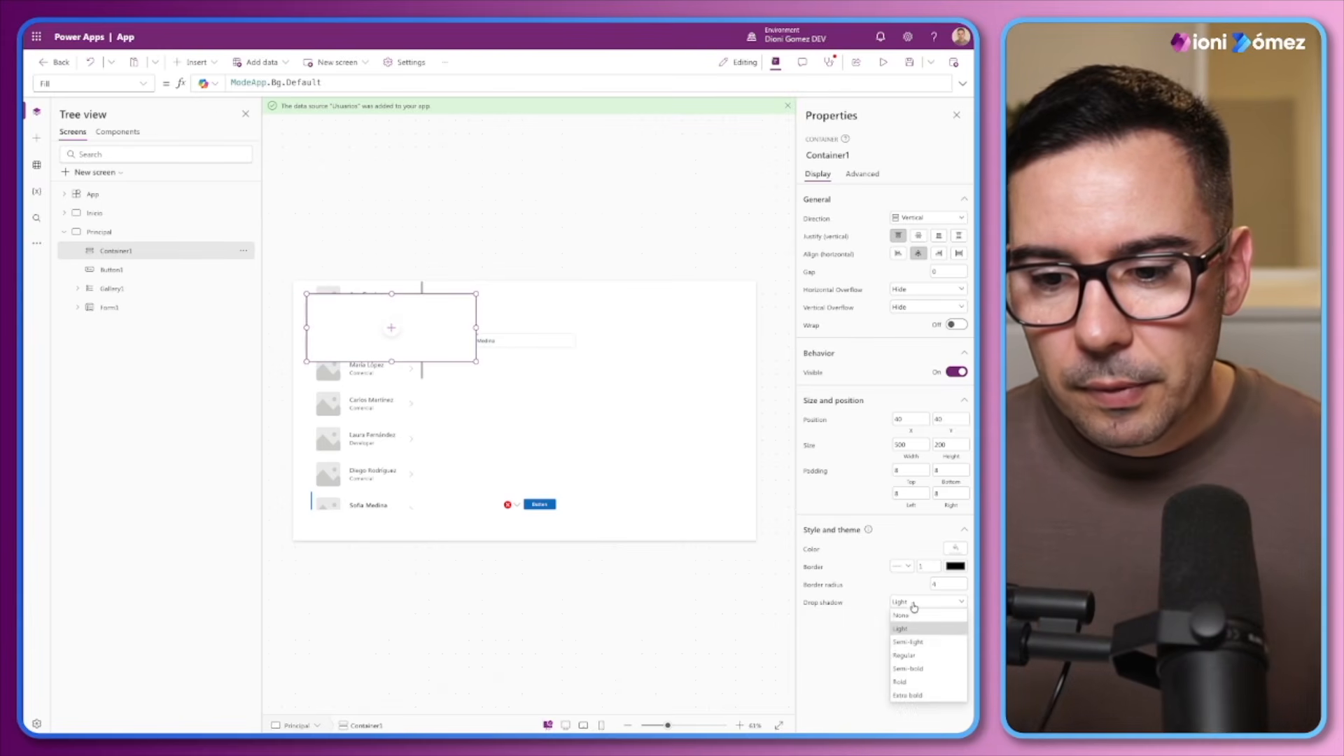
left_click(913, 618)
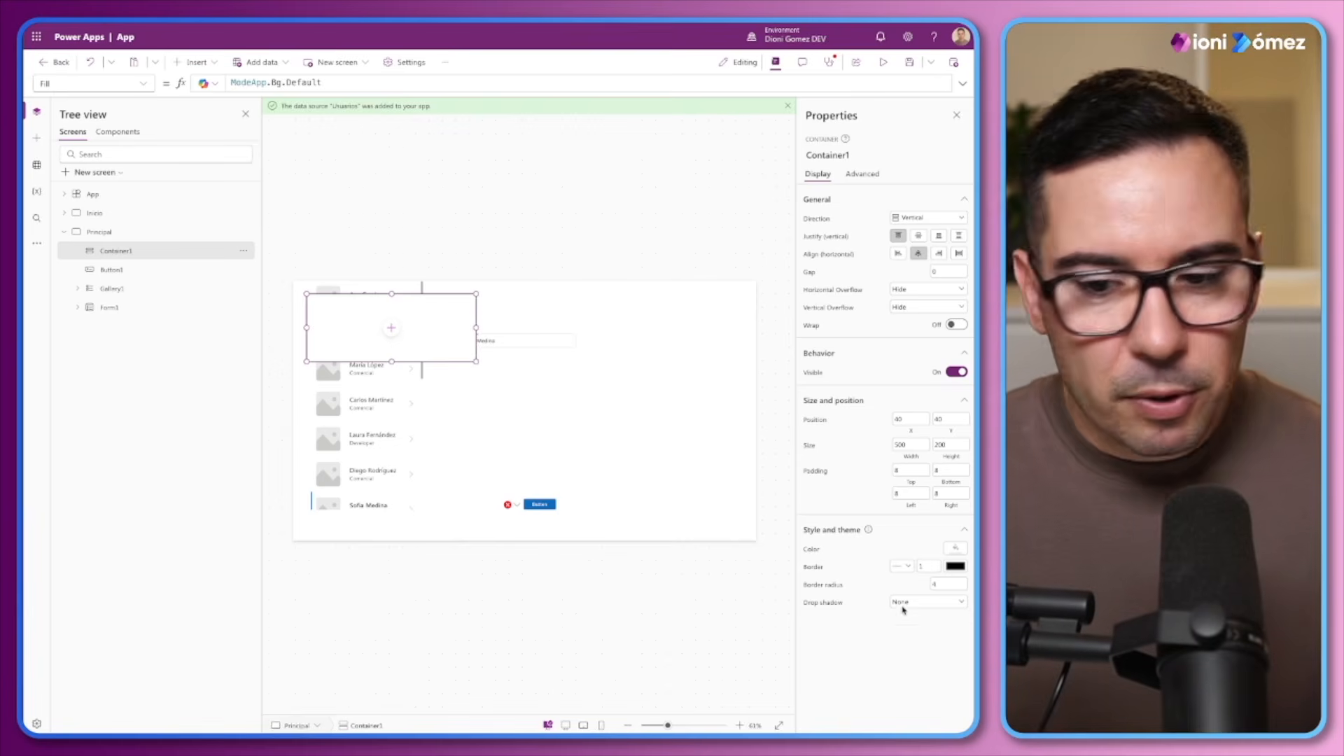
Set Container1's RadiusTopLeft and RadiusBottomRight to varRadius
left_click(842, 587)
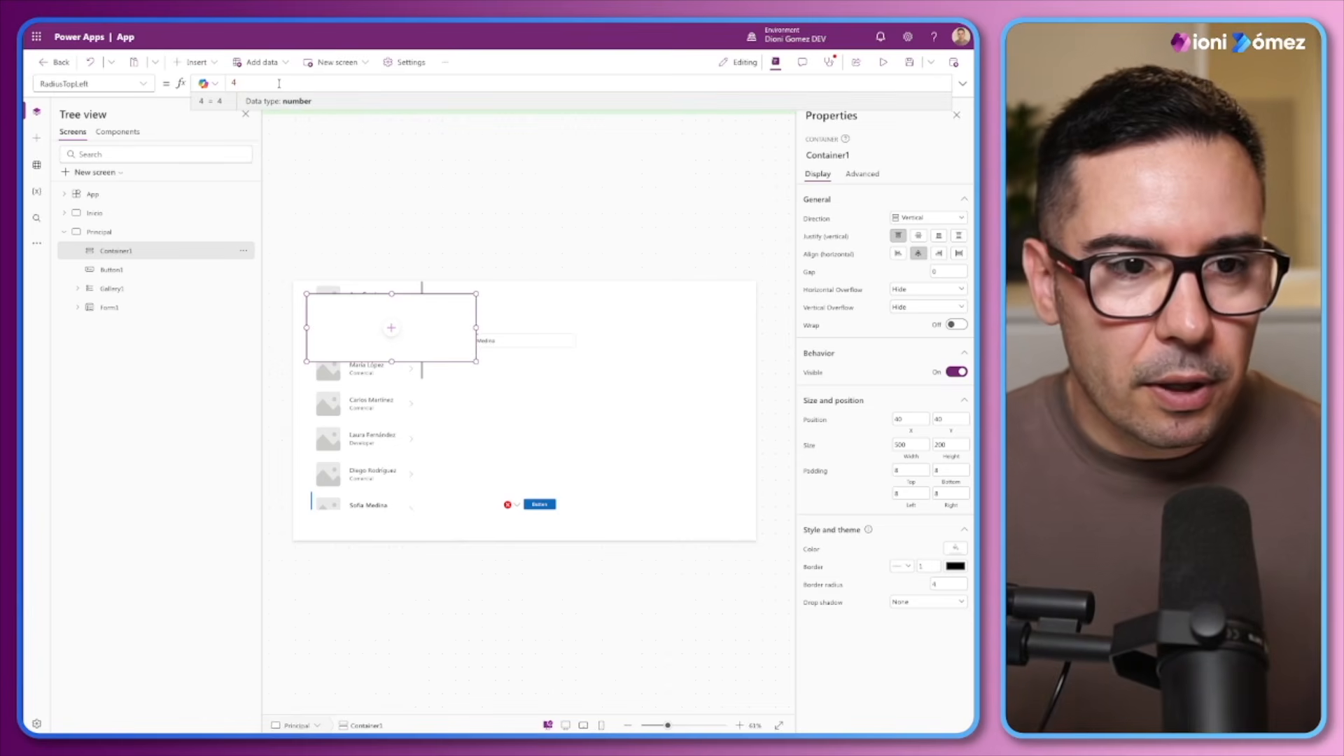
key("ctrl+a")
type("varRadius")
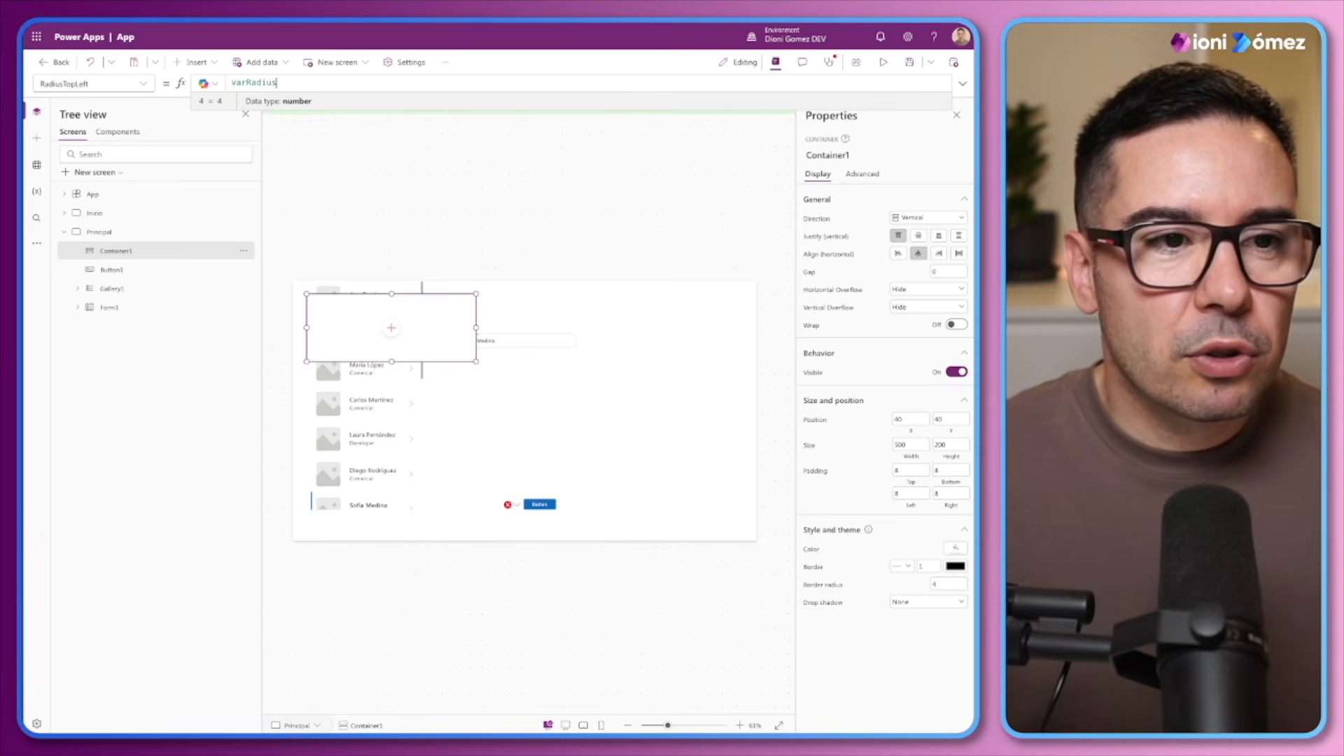
double_click(286, 82)
left_click(144, 84)
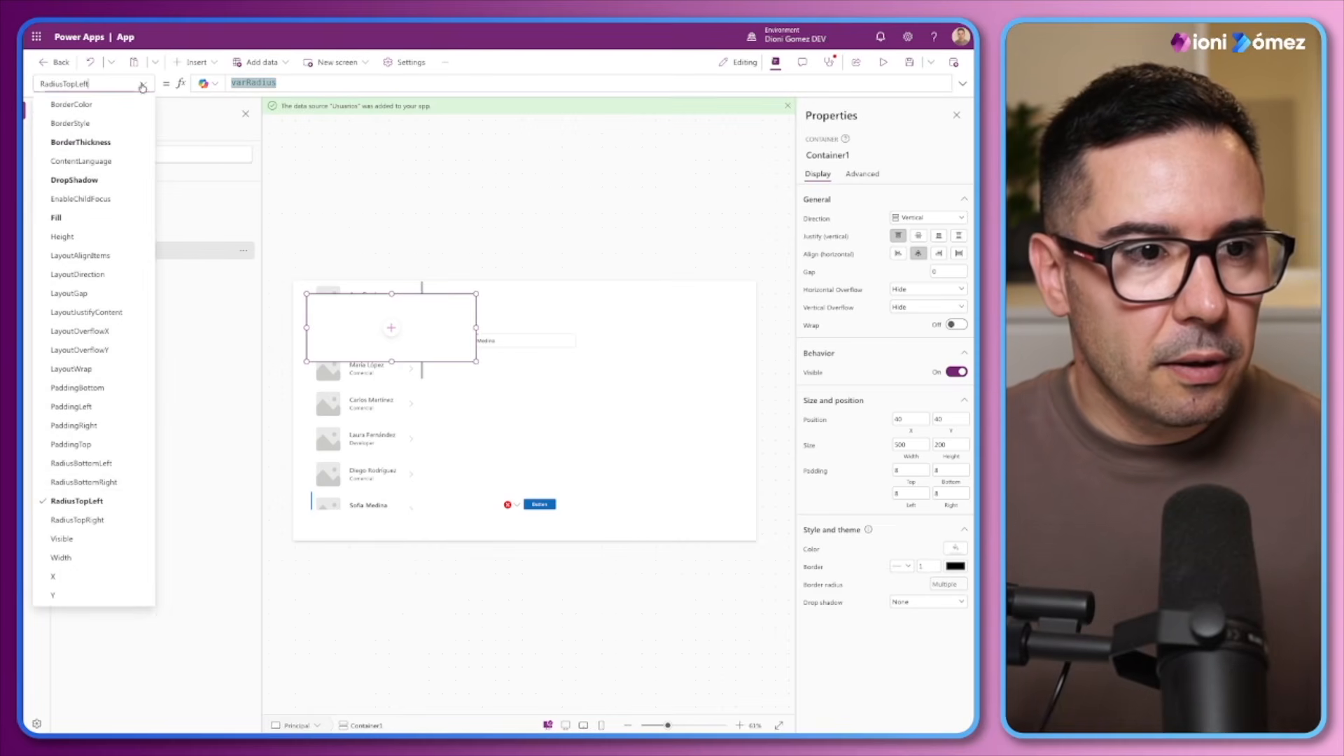
left_click(90, 482)
left_click(238, 82)
key("ctrl+a")
type("varRadius")
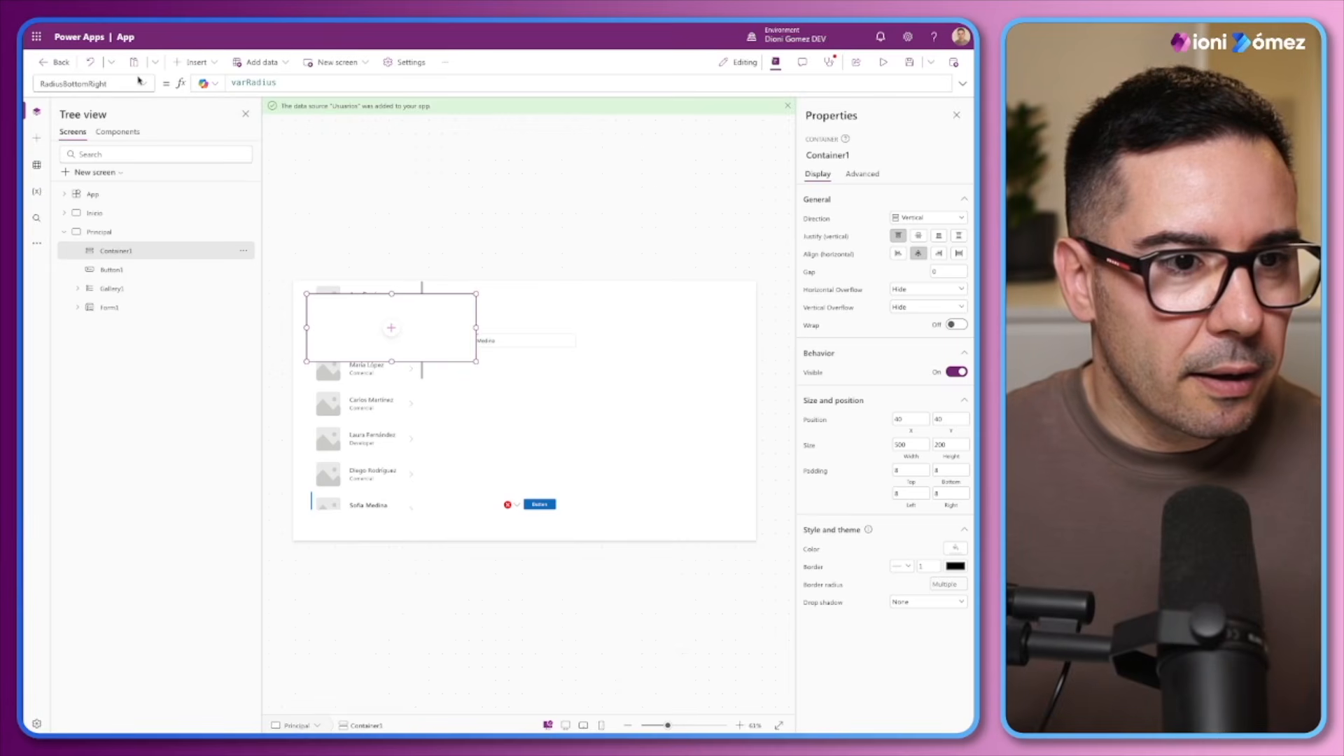
Set Container1's RadiusTopRight and RadiusBottomLeft to varRadius
left_click(144, 83)
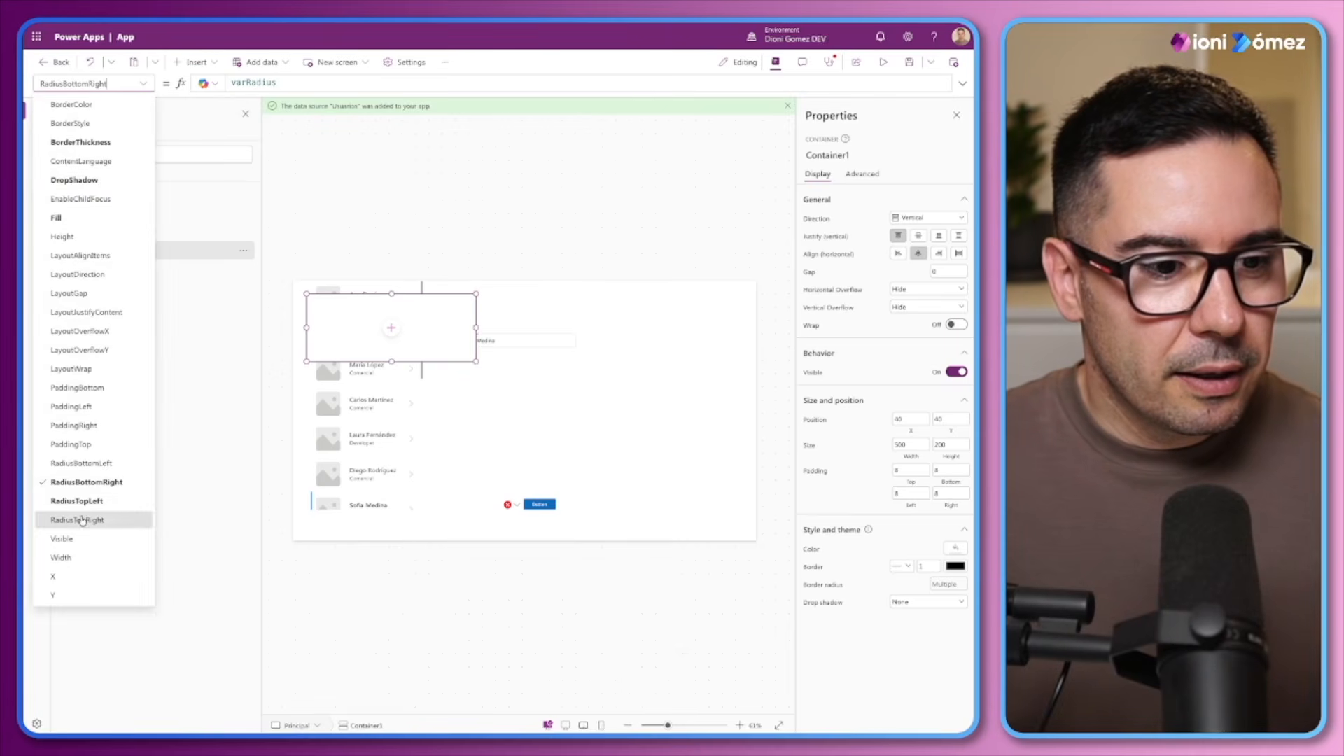
left_click(88, 516)
left_click(249, 83)
key("ctrl+a")
type("varRadius")
left_click(143, 83)
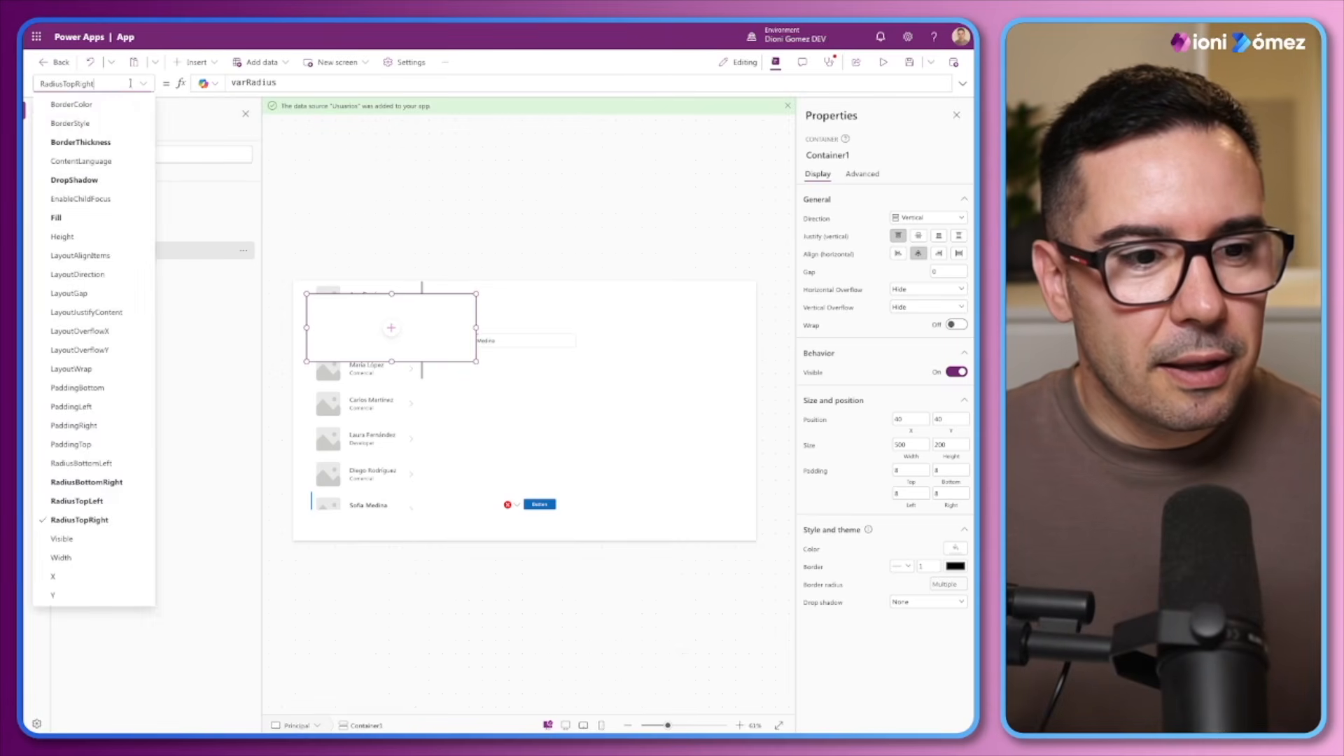
left_click(72, 463)
left_click(249, 84)
key("ctrl+a")
type("varRadius")
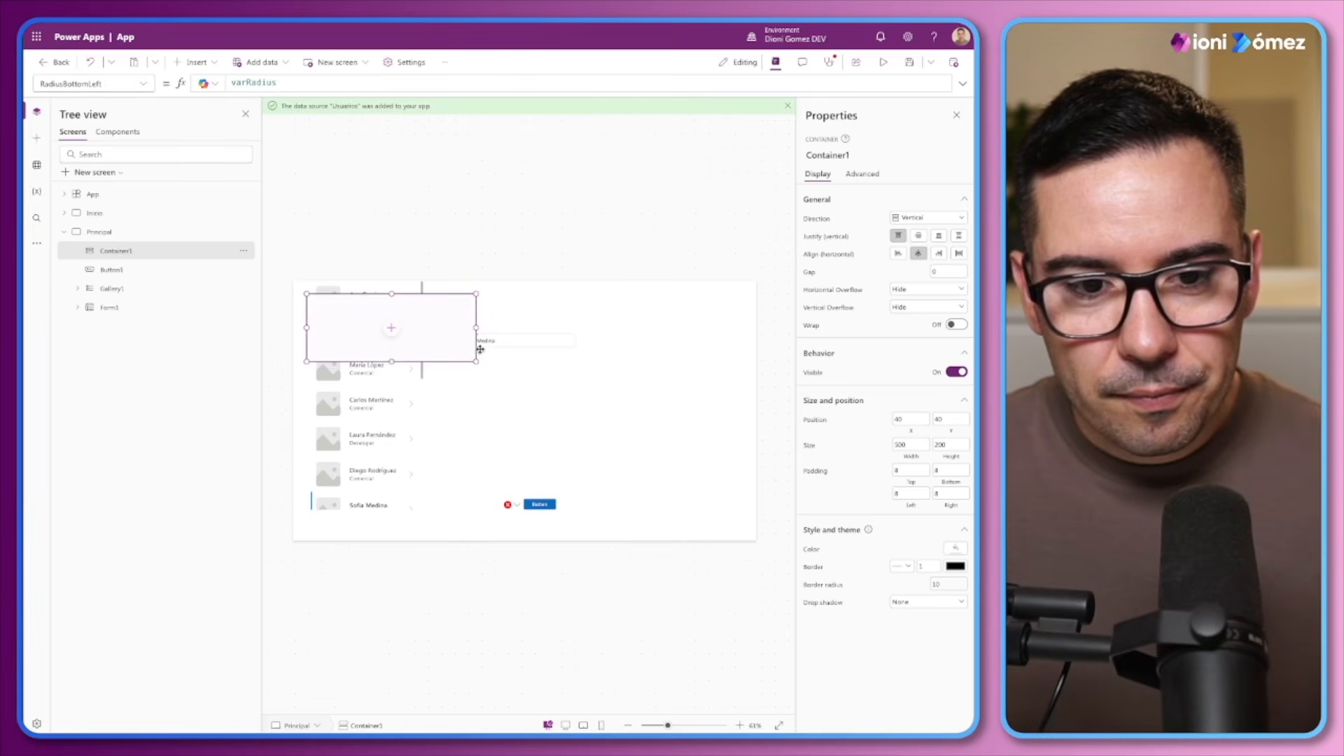
Move Container1 to the right of the form and enlarge it to about 500 by 531
left_click_drag(431, 361, 661, 499)
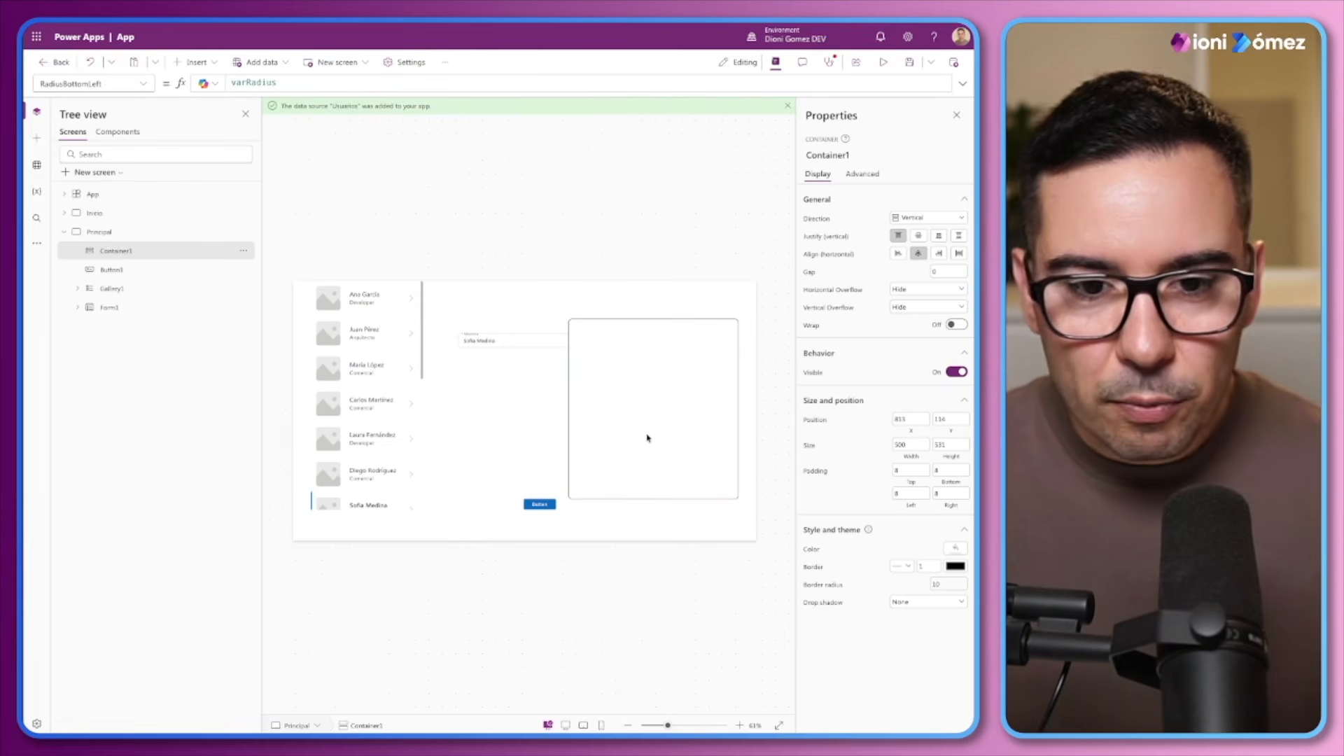
Set Container1's BorderColor to ModeApp.Border.Default and narrow the container to about 400 wide from its left edge
left_click(814, 567)
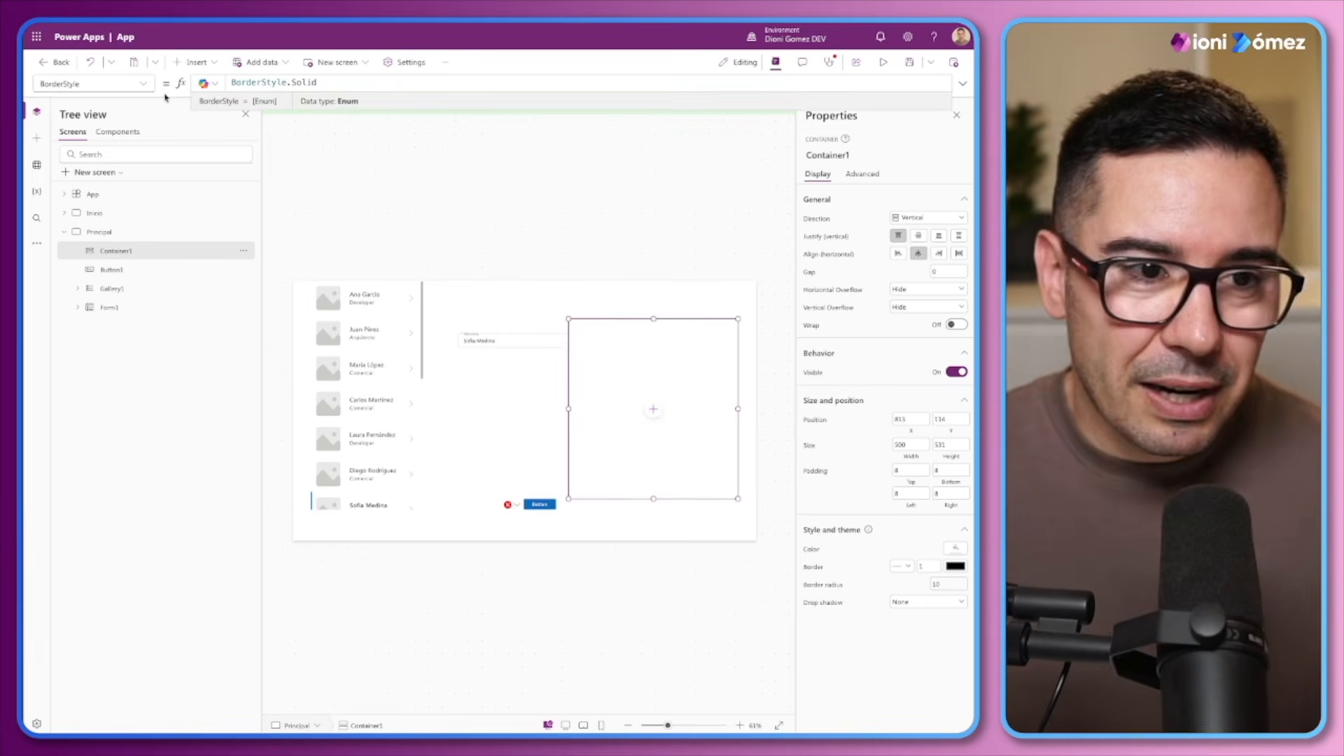
left_click(144, 83)
left_click(104, 112)
key("ctrl+a")
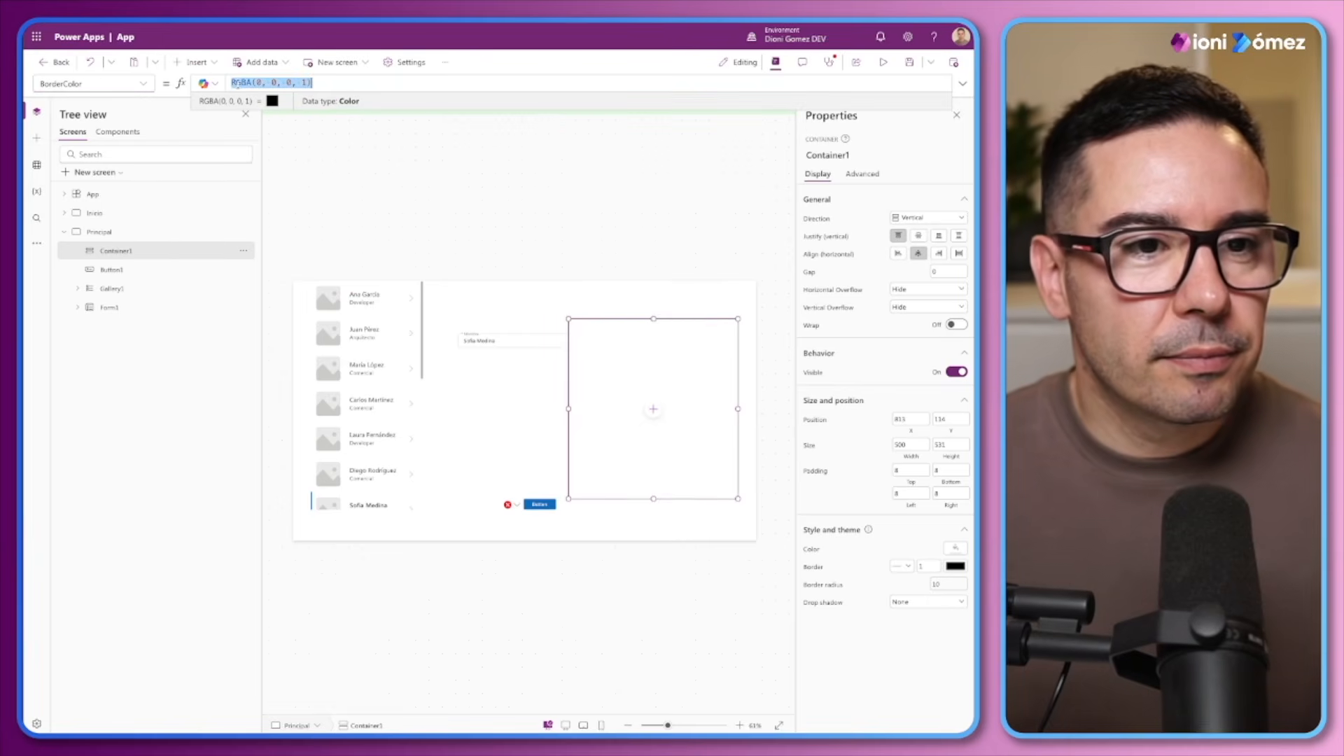
type("ModeApp.")
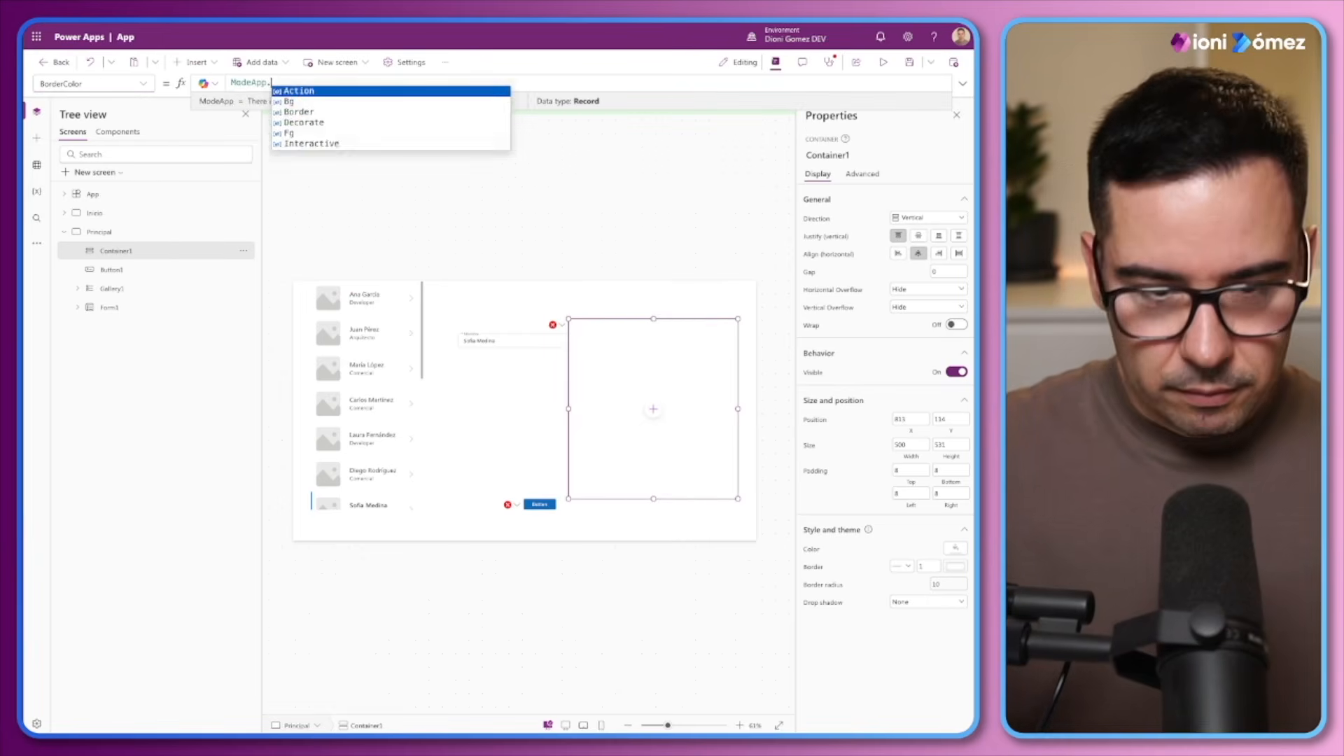
type("Border.Default")
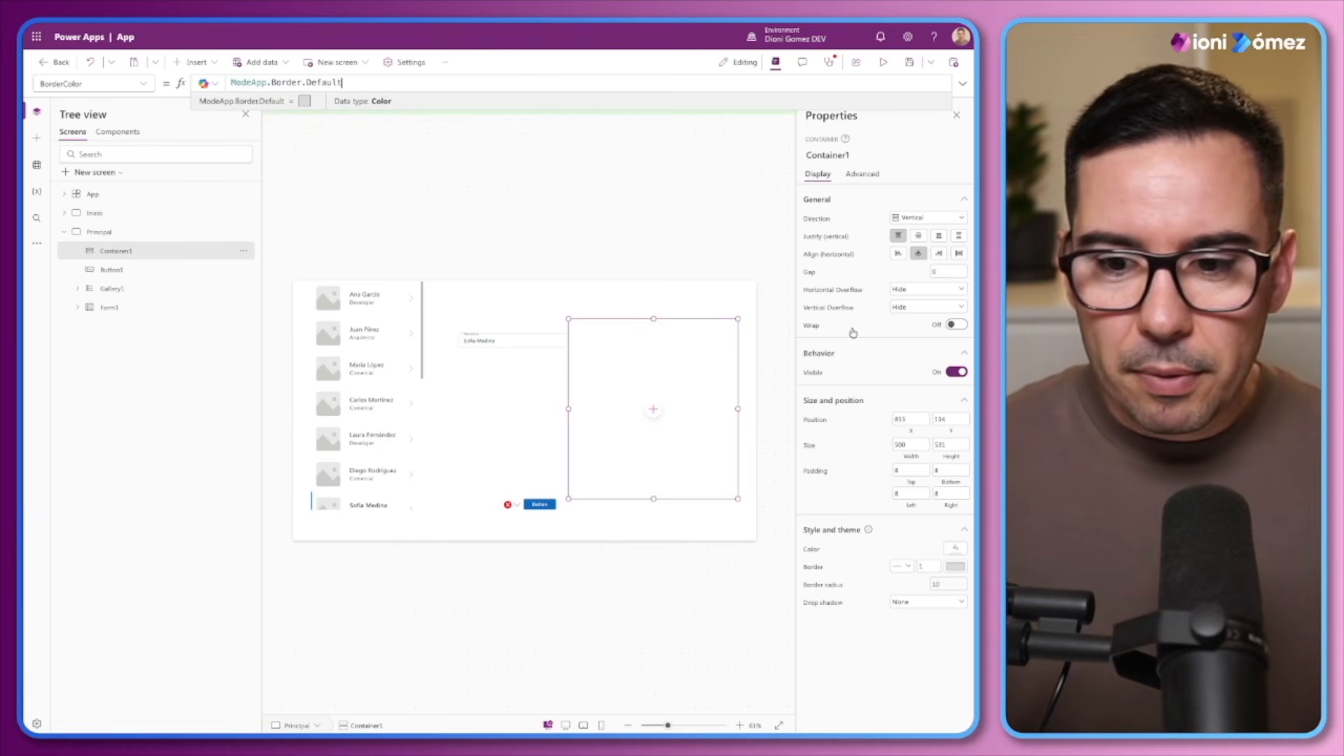
left_click_drag(571, 408, 600, 409)
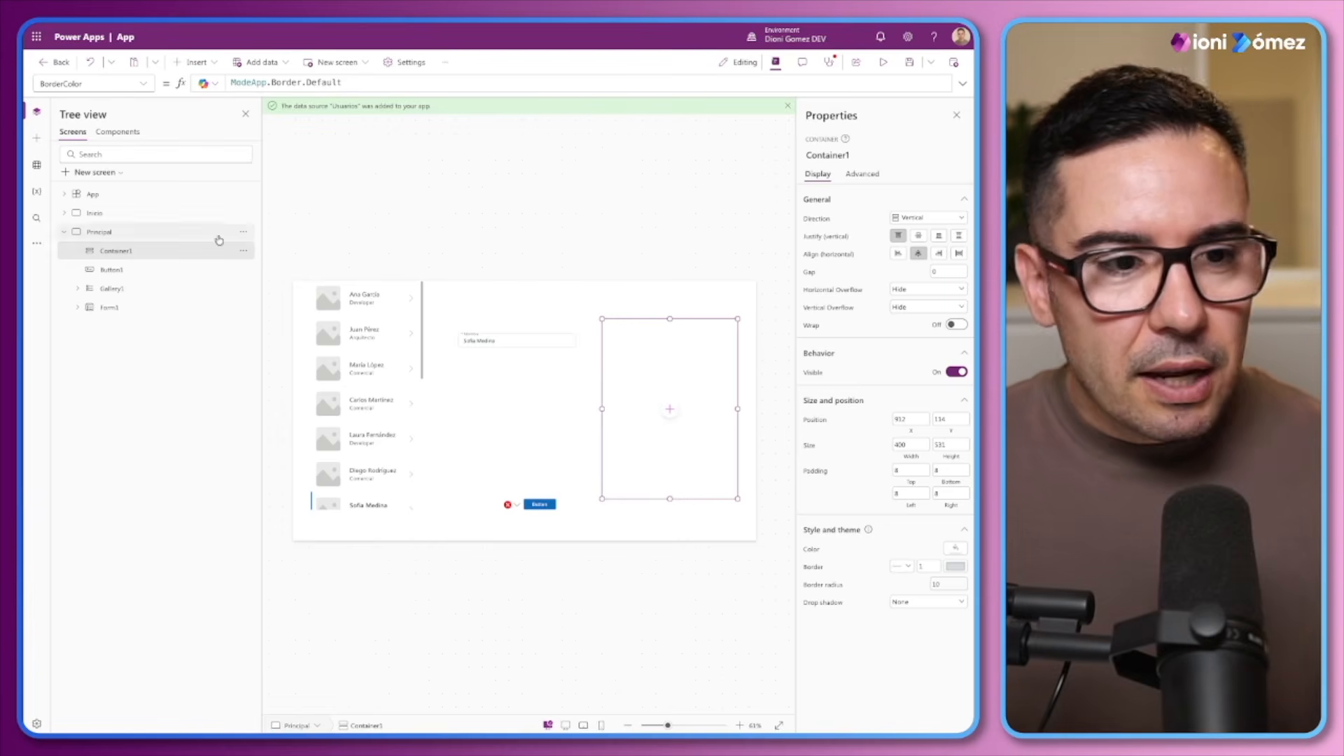
Rename Form1 on the Principal screen as Form_Usuarios
left_click(107, 311)
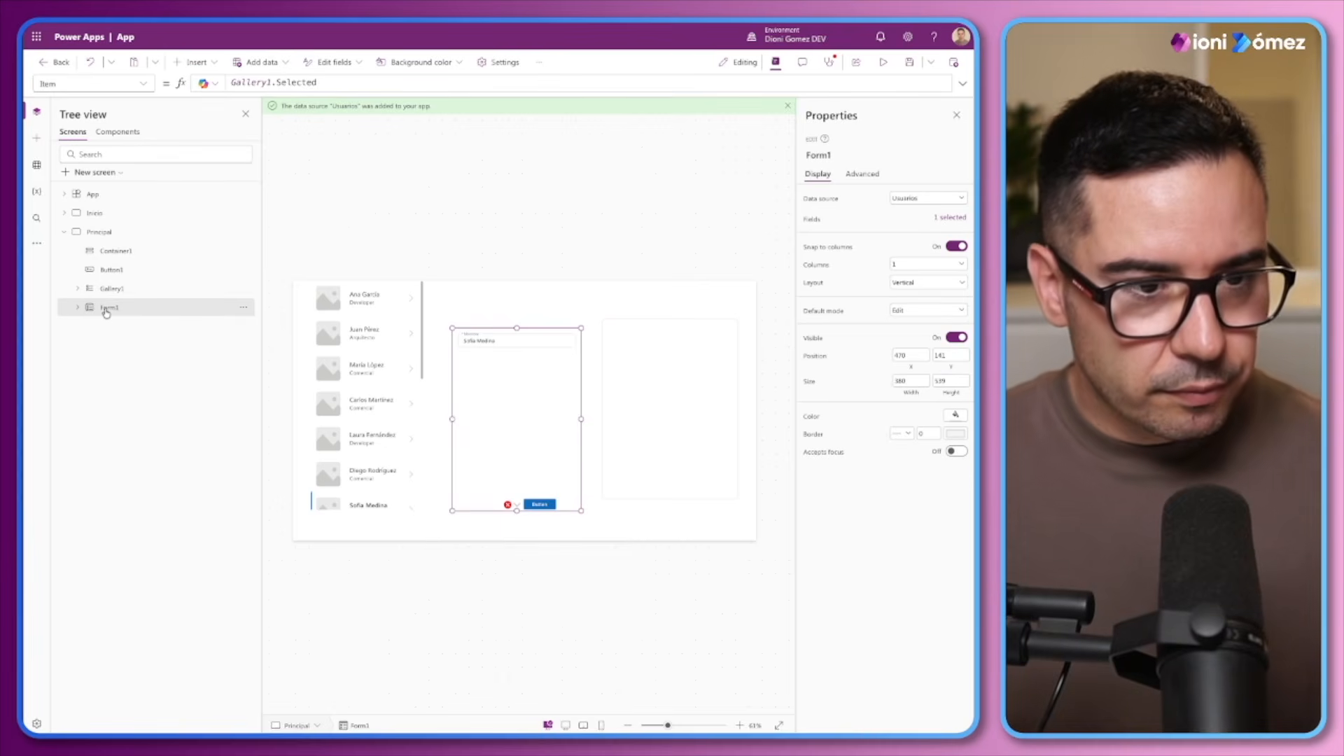
double_click(106, 310)
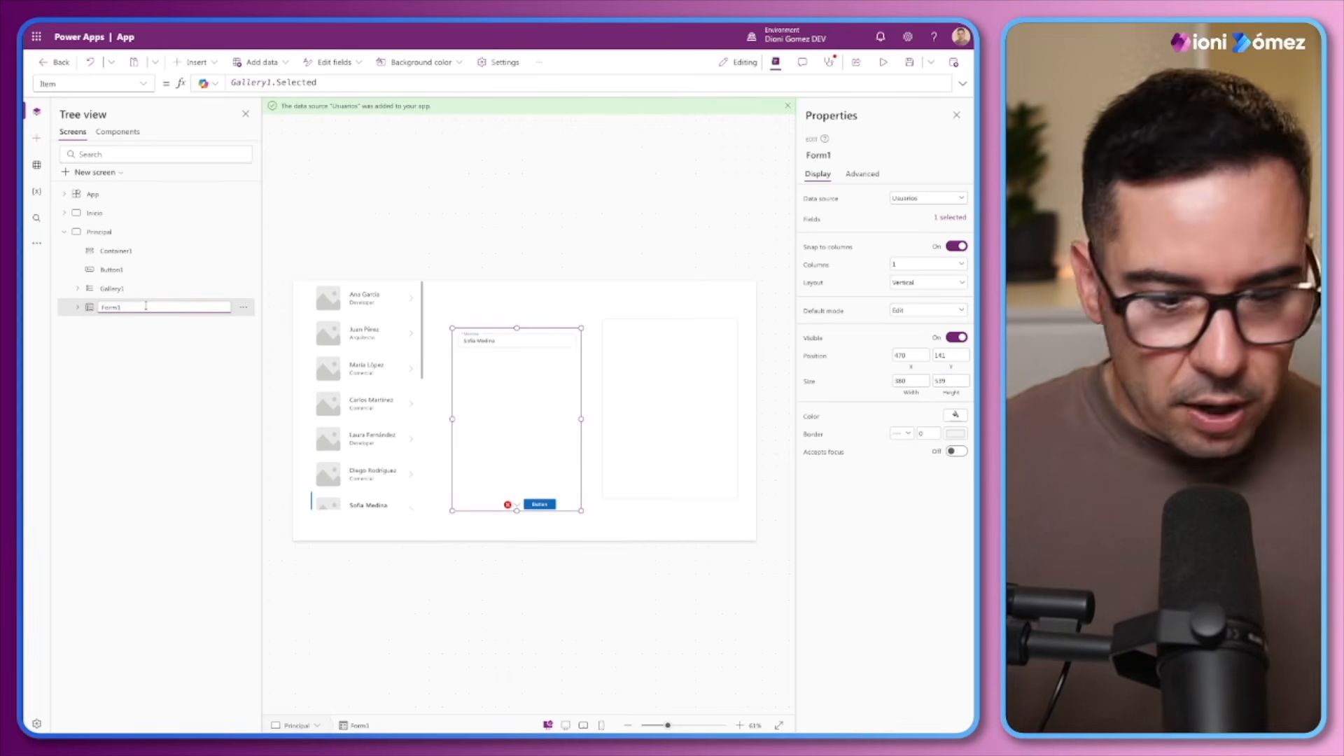
key("BackSpace")
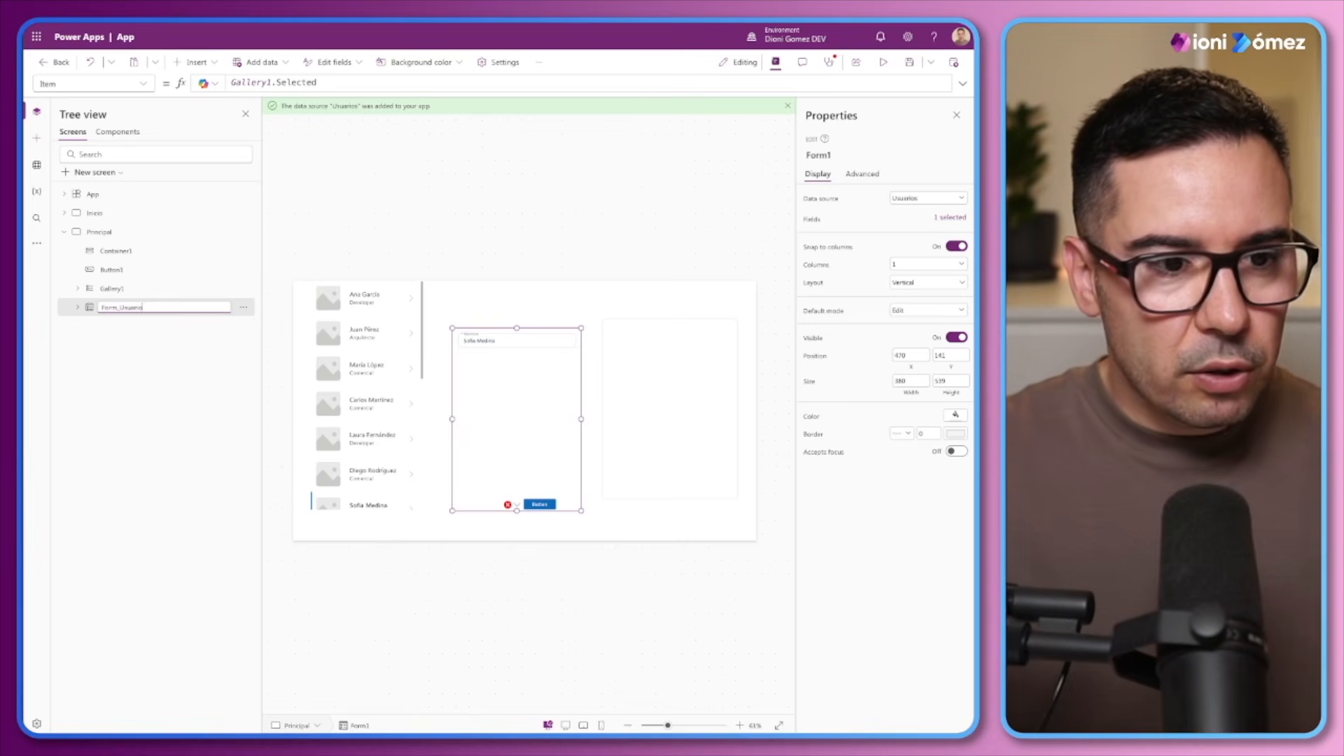
key("Return")
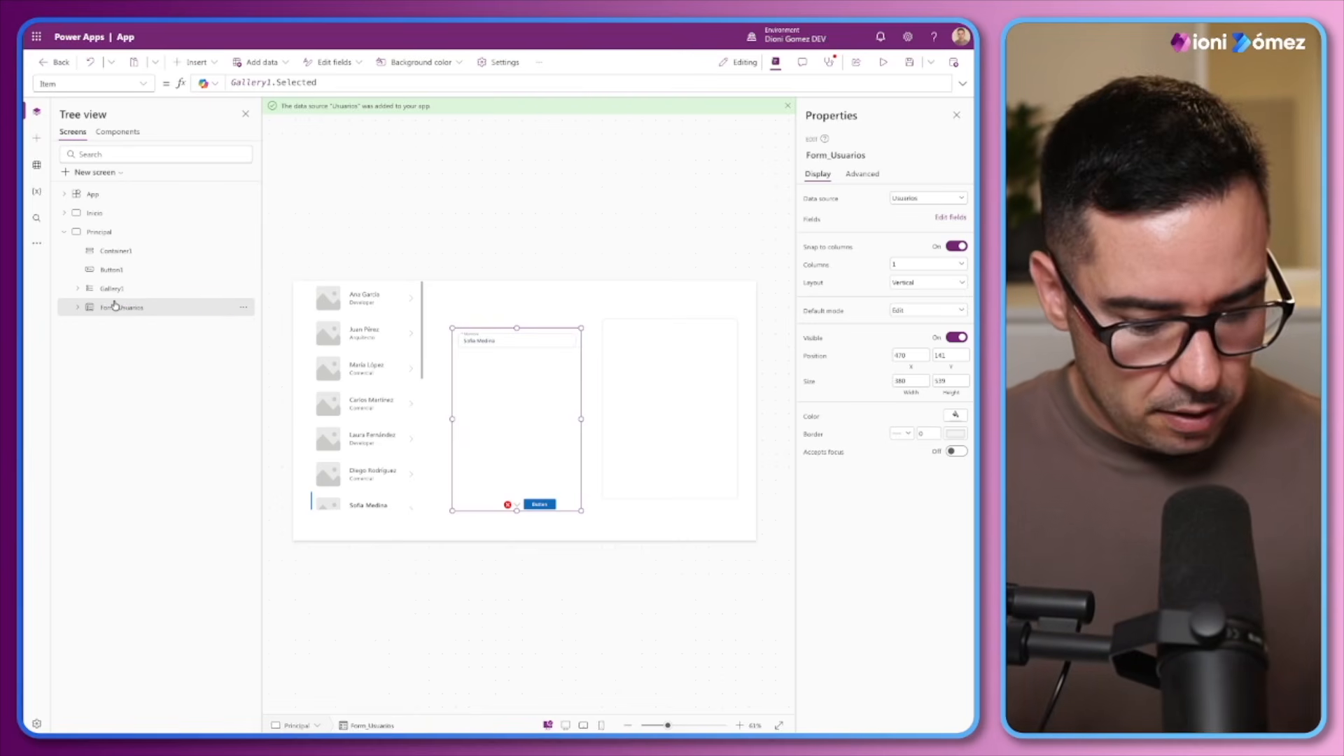
Cut Form_Usuarios from the Principal screen and paste it inside Container1
key("Delete")
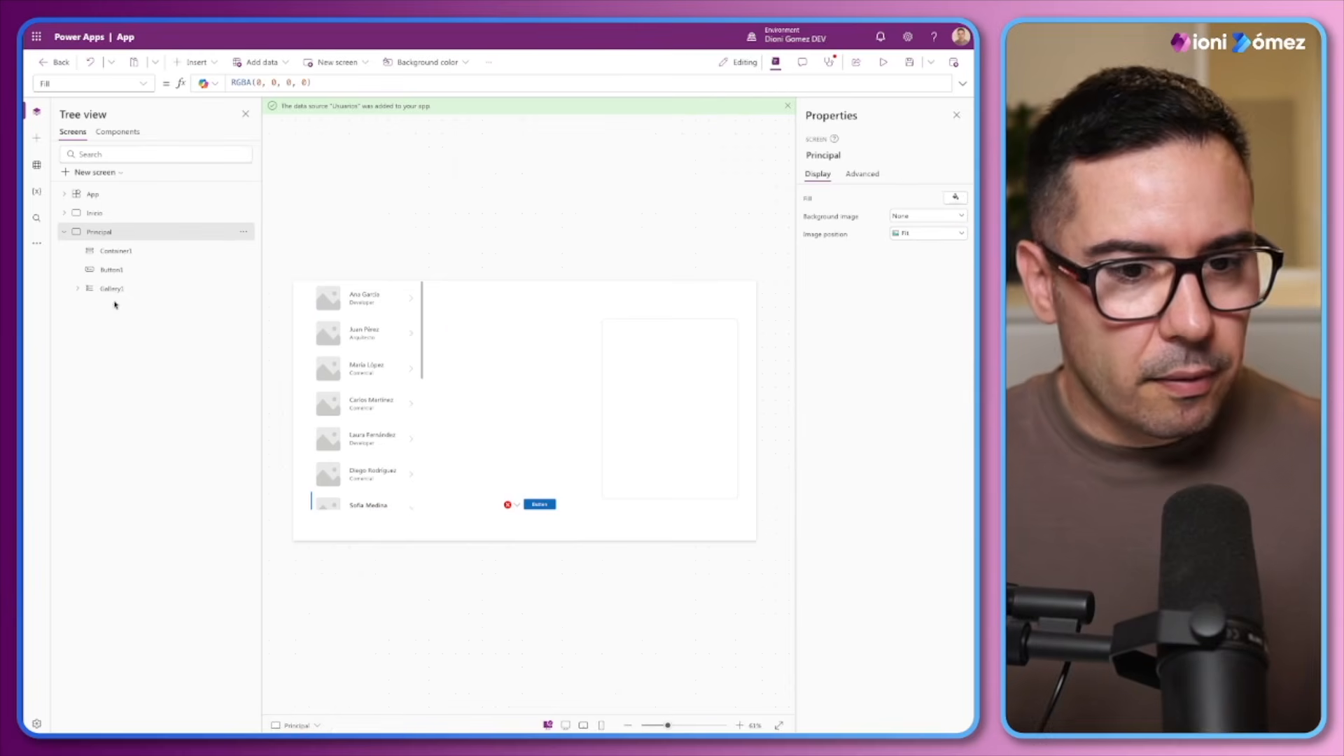
left_click(672, 336)
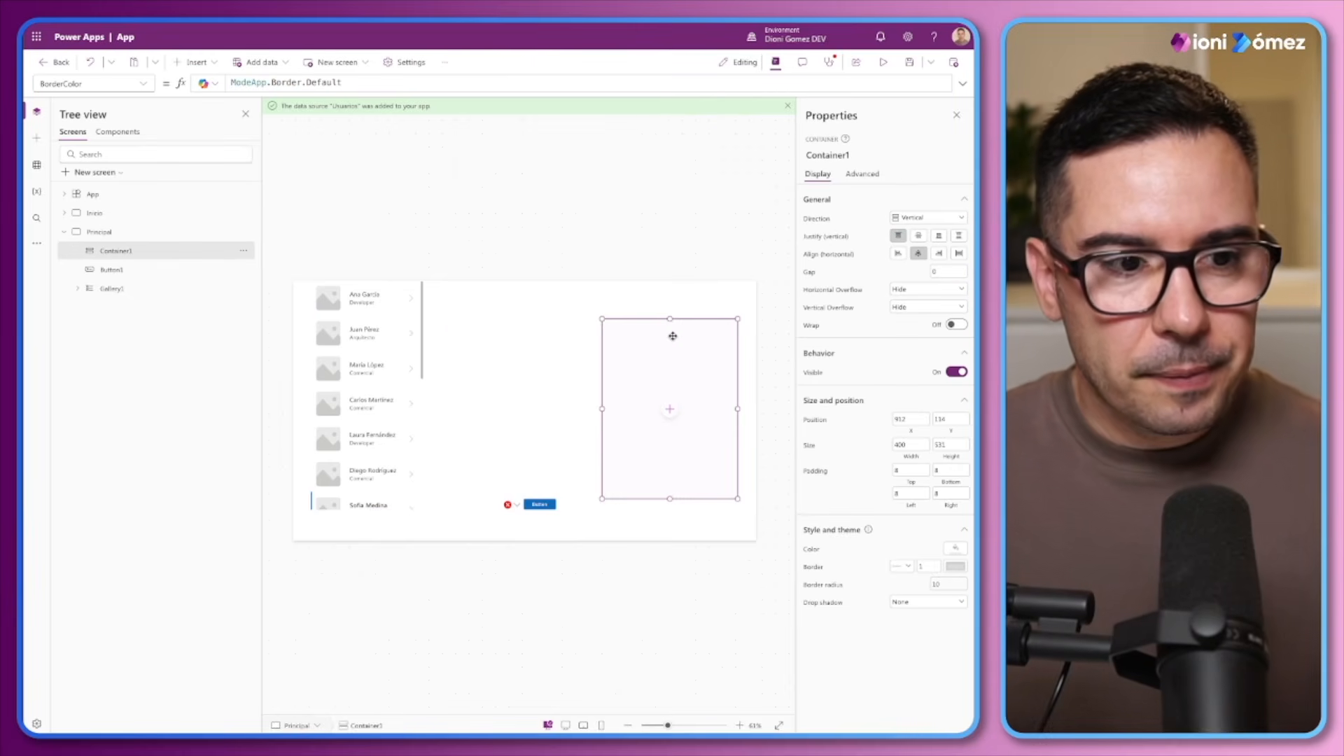
key("ctrl+v")
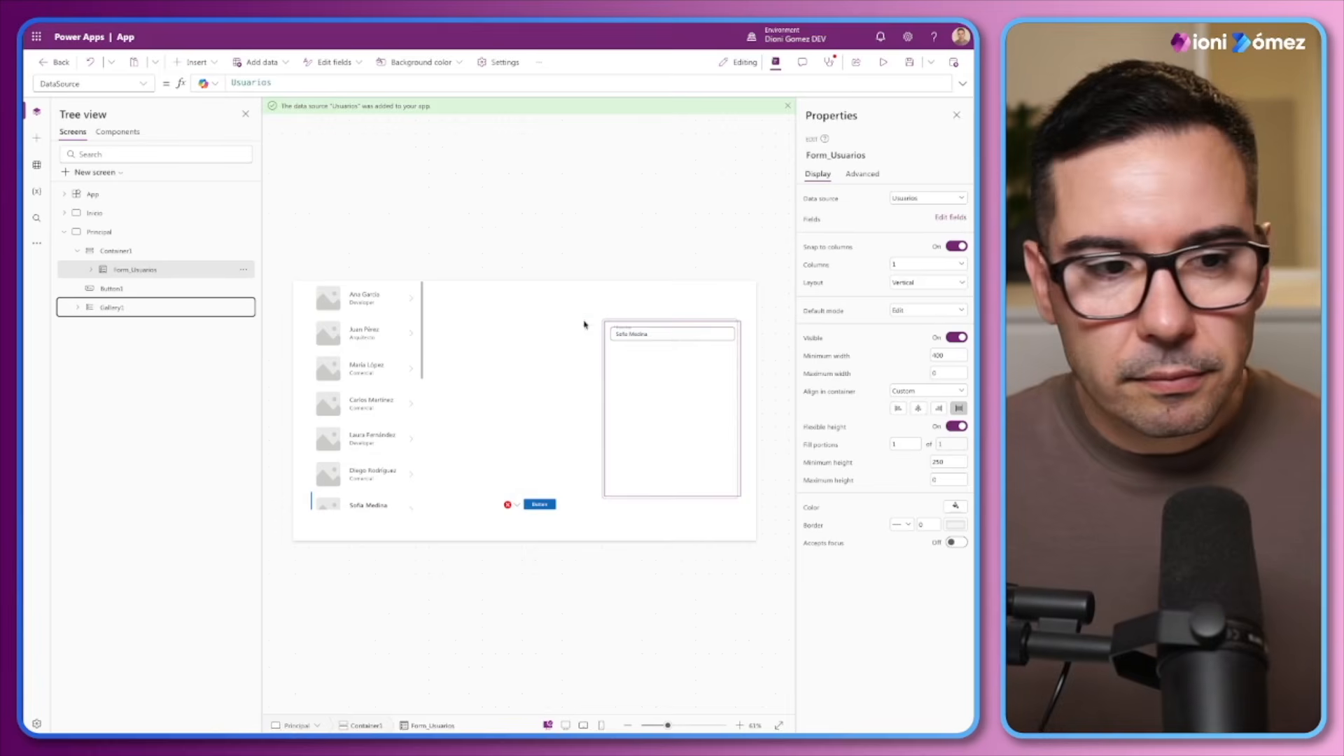
key("alt")
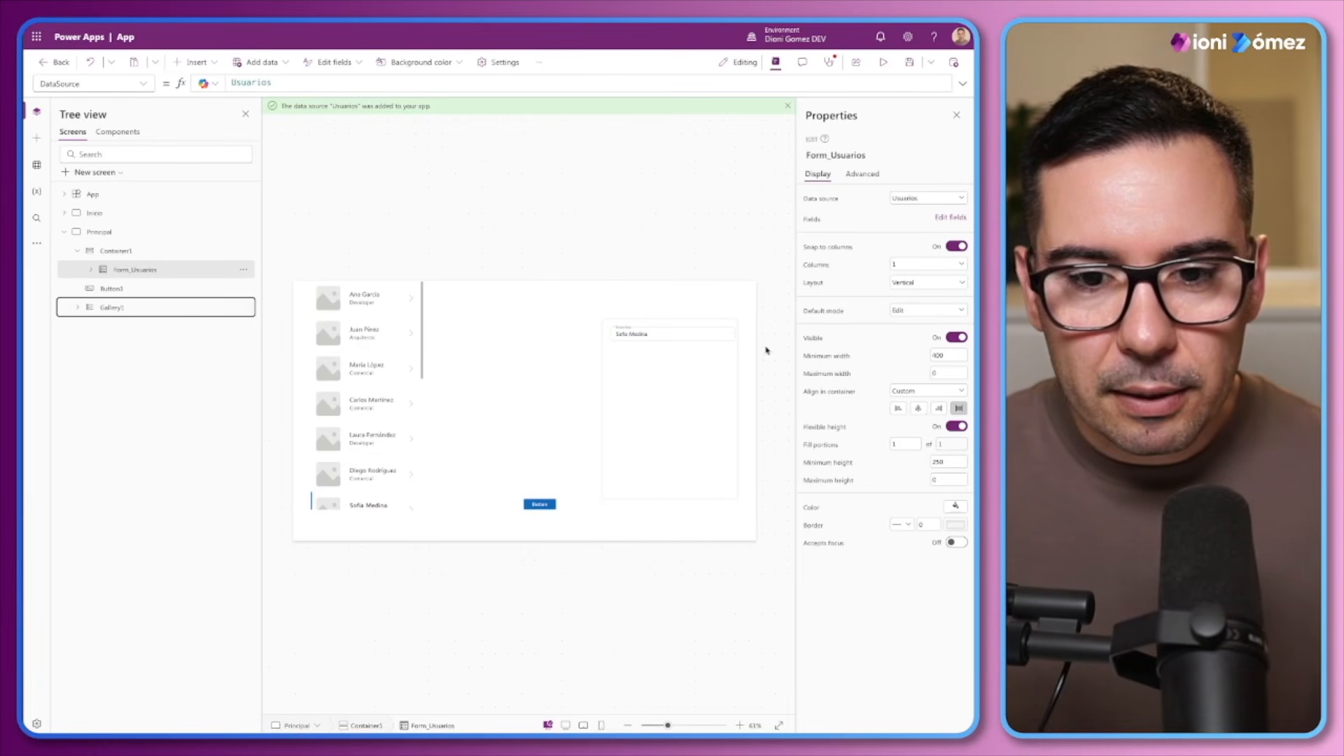
Set Container1's top, bottom, left and right padding to 0
left_click(108, 253)
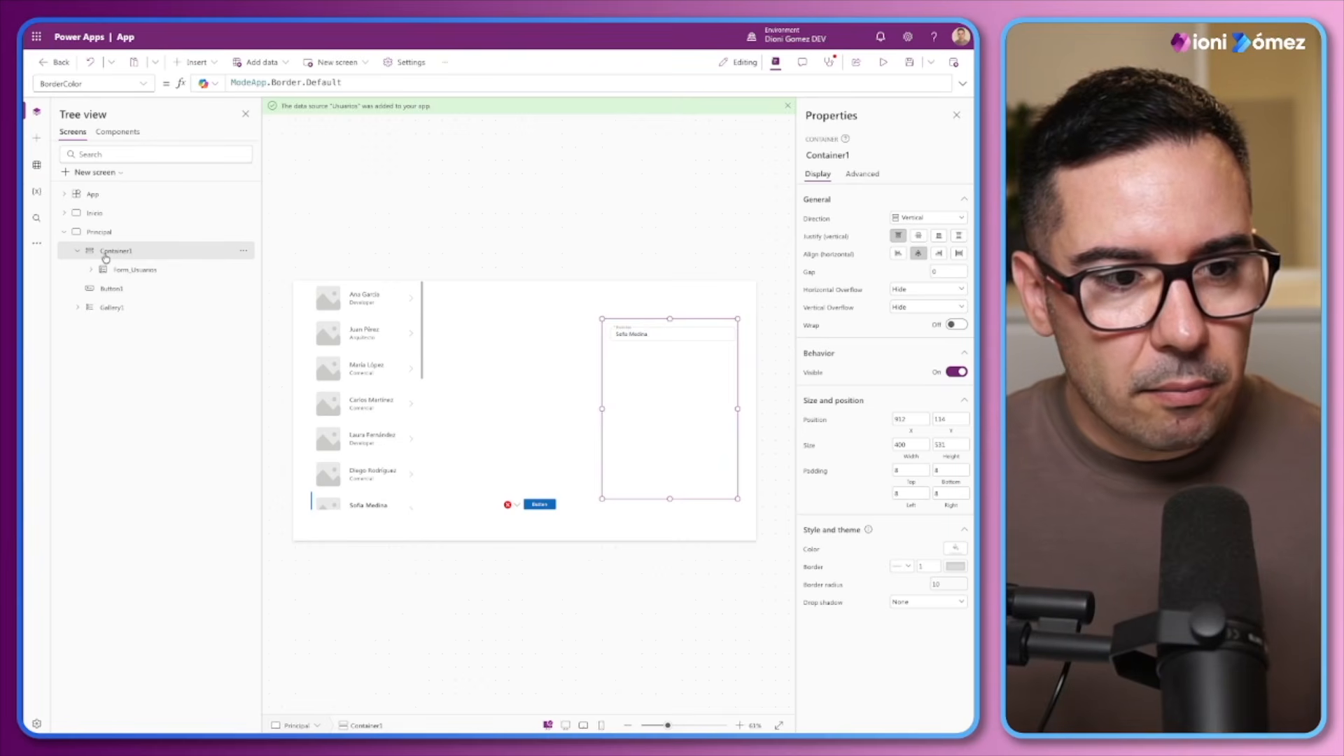
left_click(904, 471)
type("0")
left_click_drag(945, 471, 865, 491)
double_click(946, 494)
type("0")
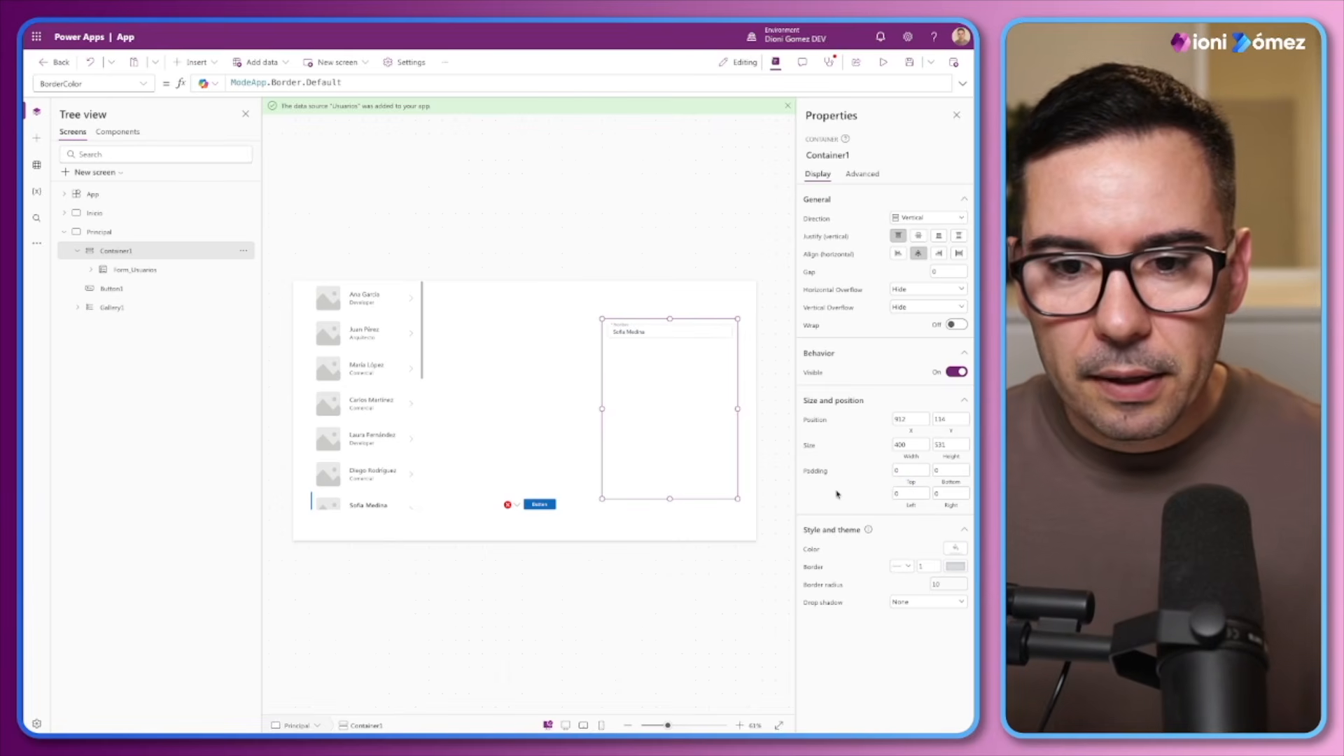
Delete Button1, the form's submit button, from the Principal screen
left_click(159, 276)
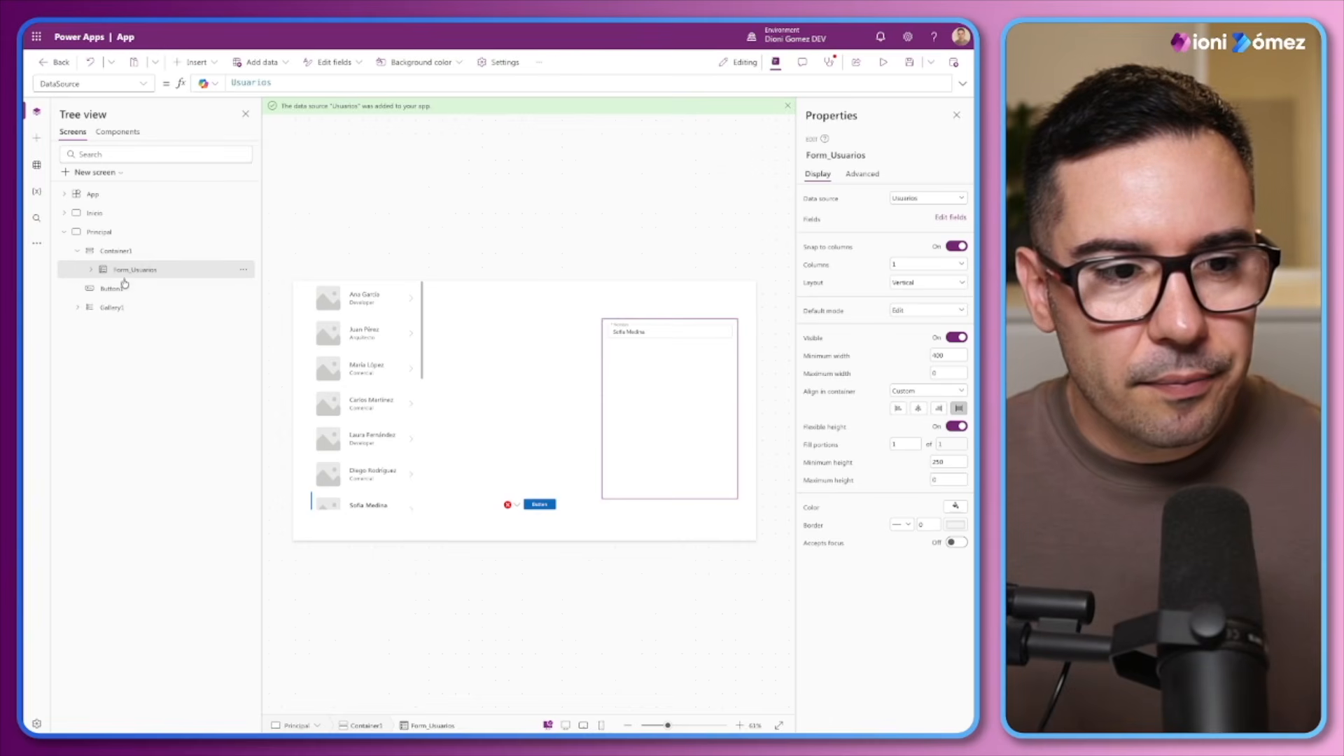
left_click(510, 505)
left_click(524, 520)
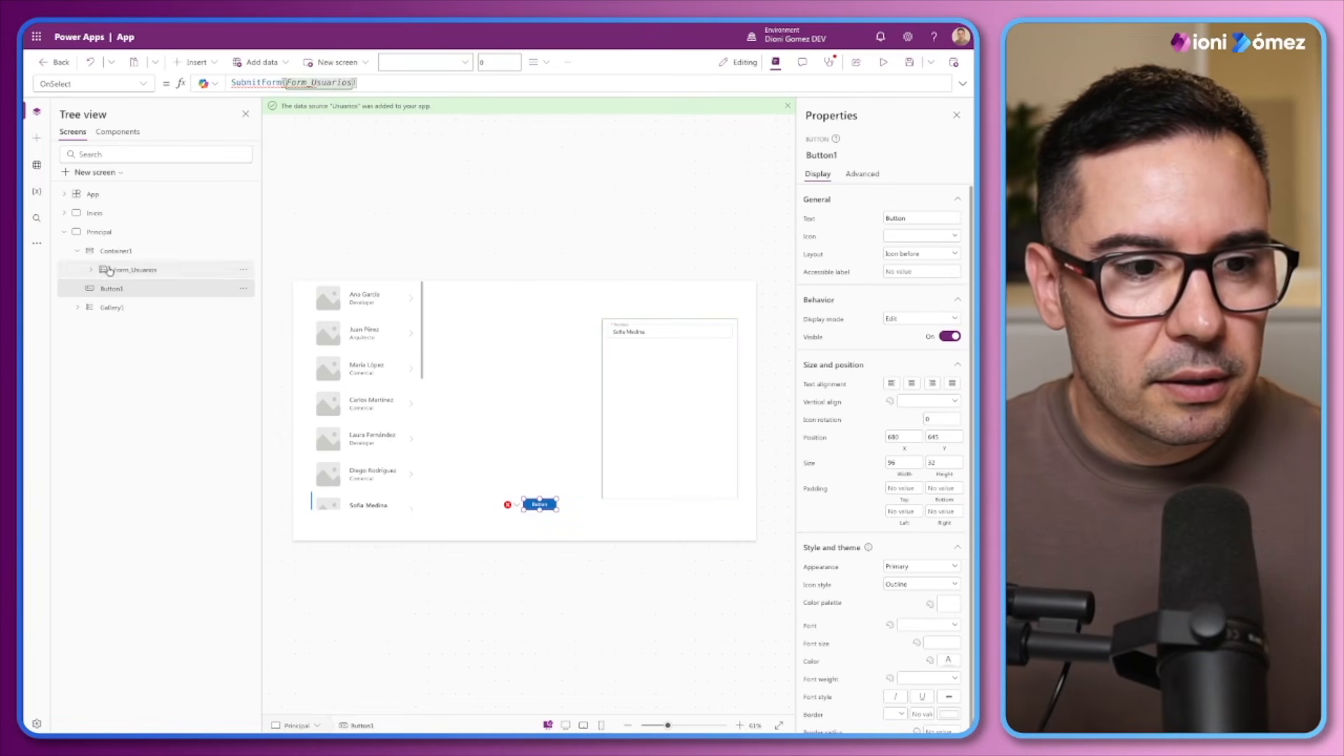
left_click_drag(548, 503, 510, 504)
key("Delete")
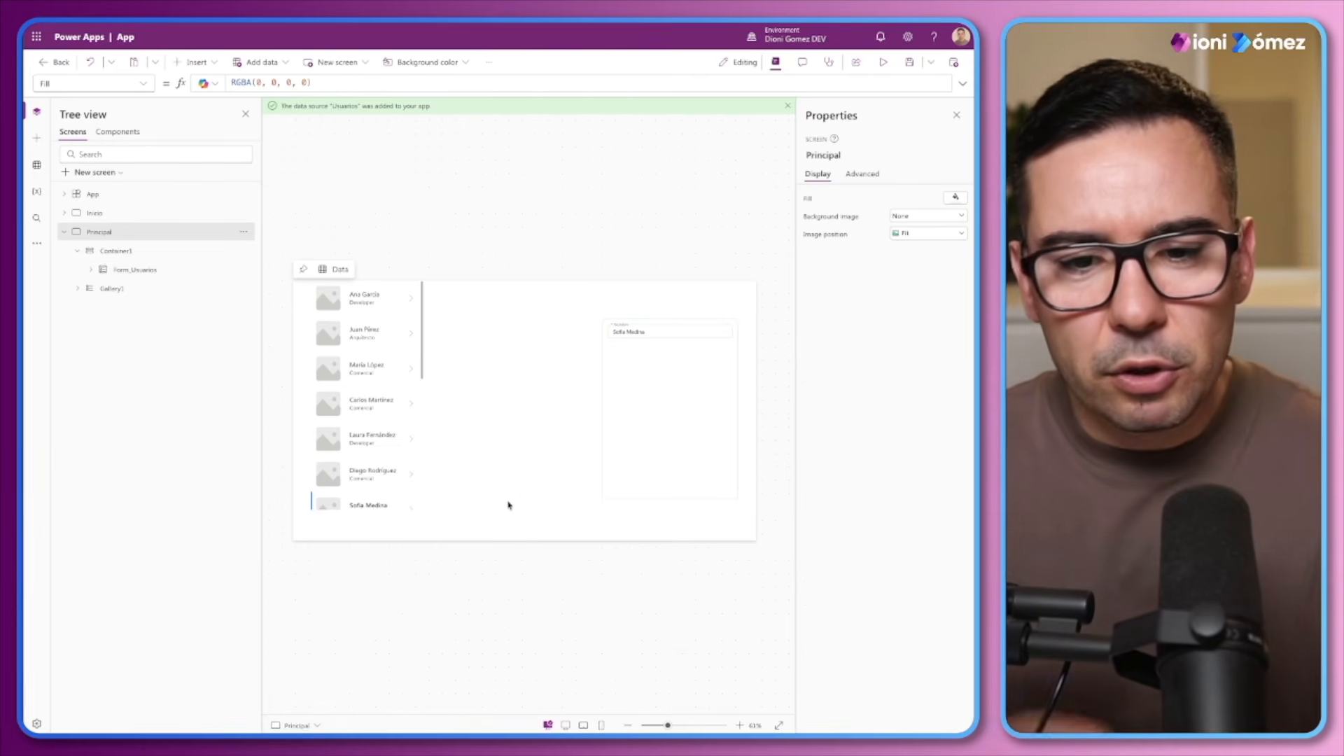
Check how the gallery and form container fit at the medium and large screen sizes, and return to the original canvas size
left_click(721, 361)
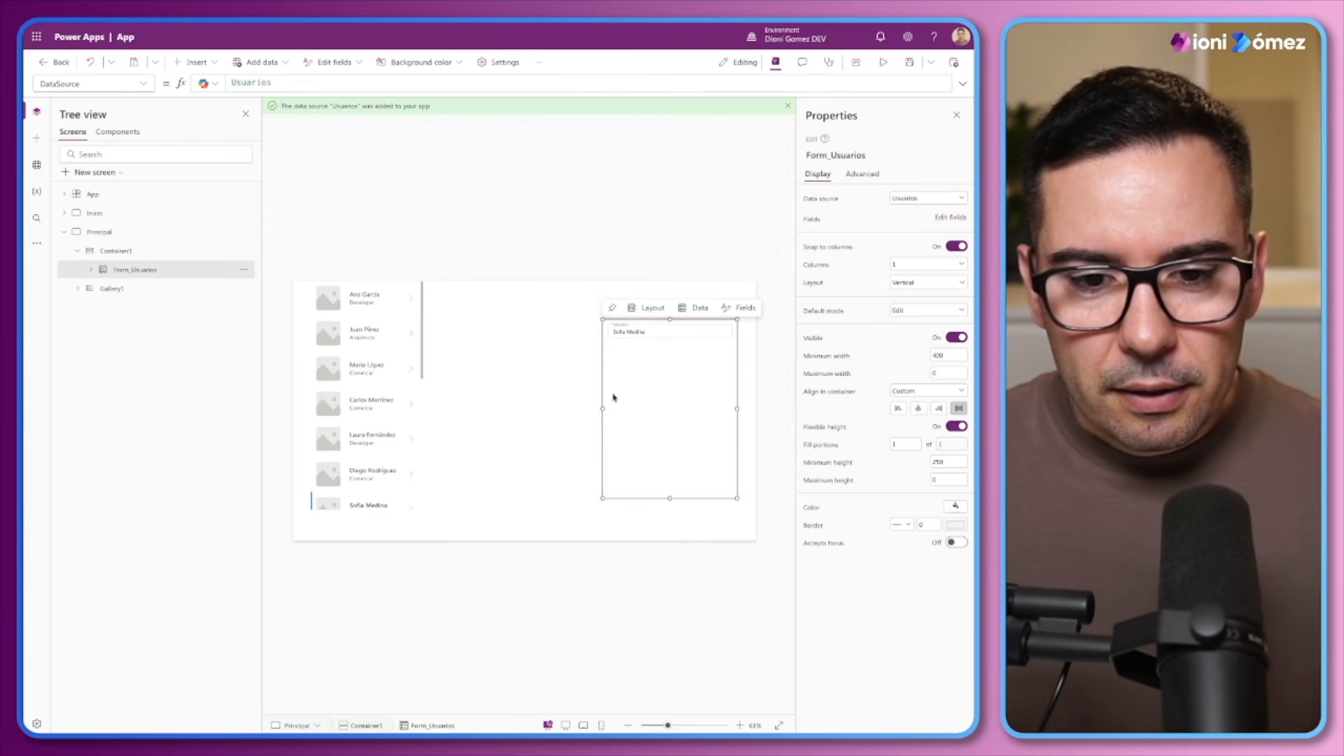
left_click(674, 724)
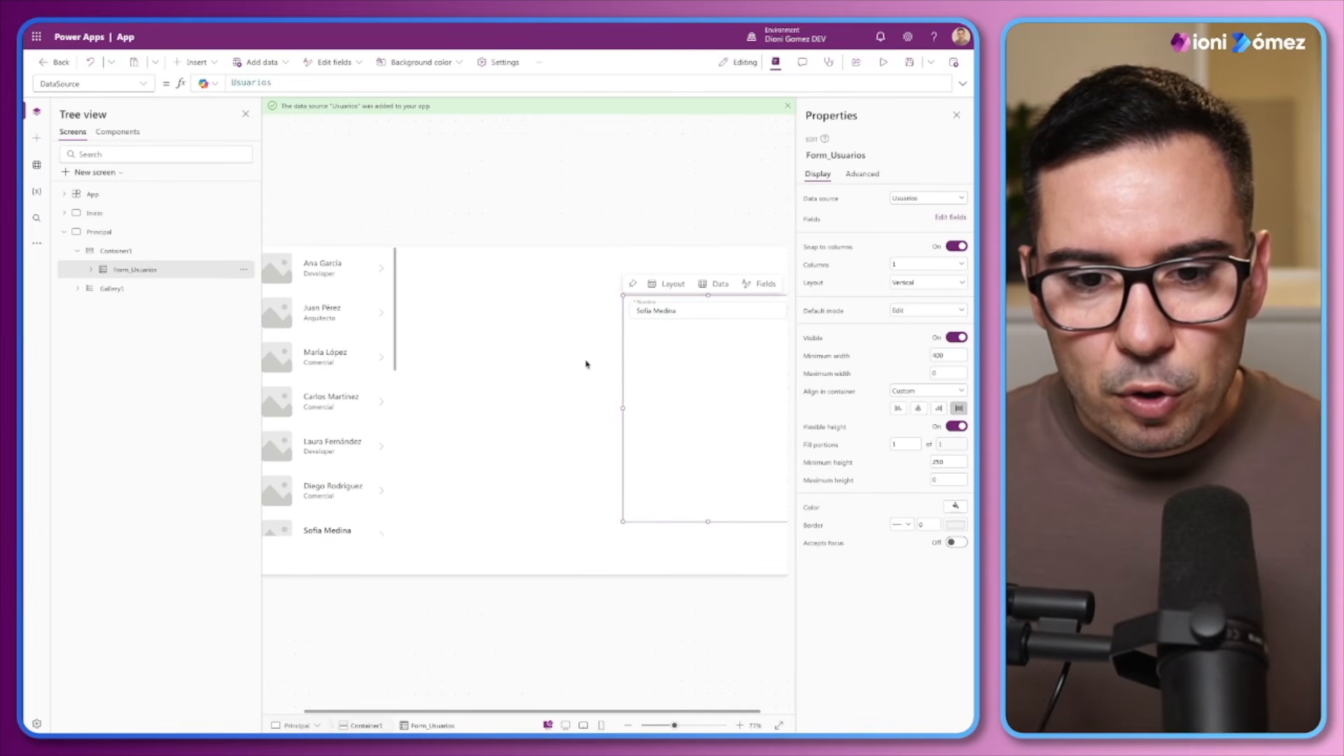
left_click(583, 726)
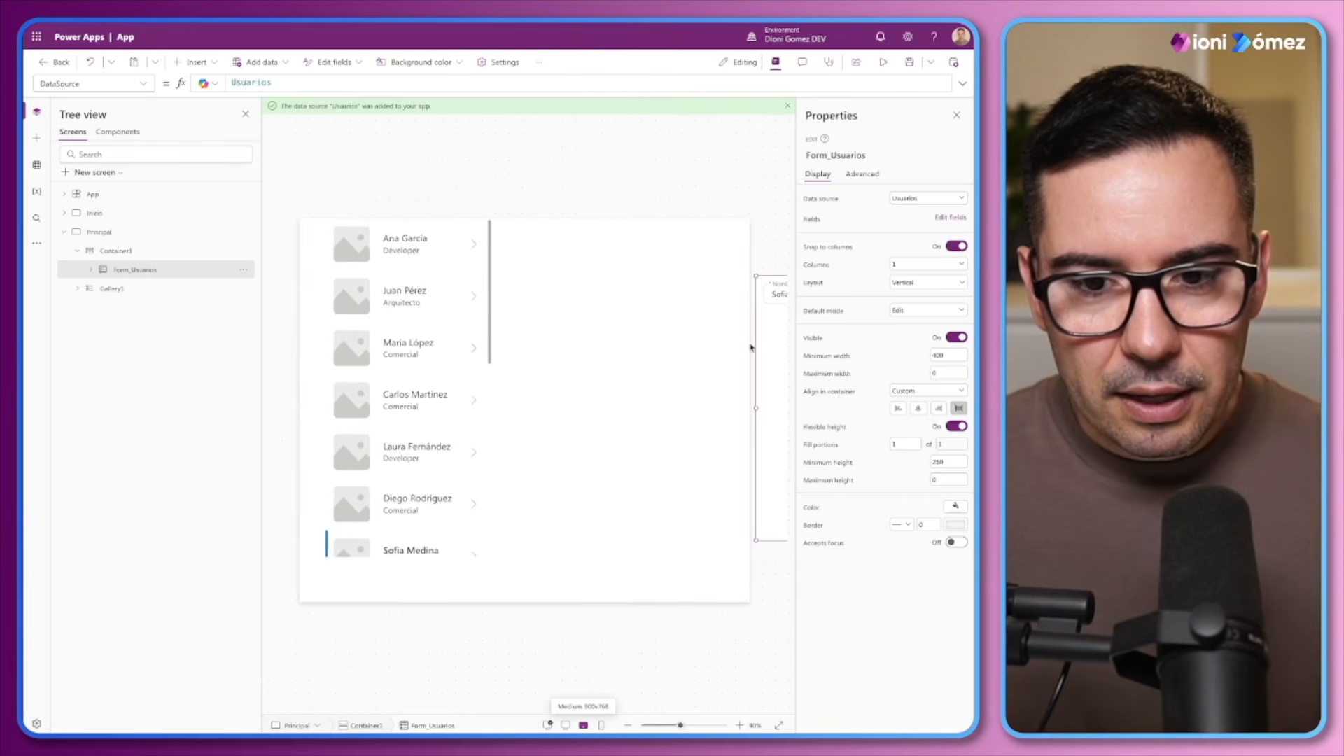
left_click(566, 726)
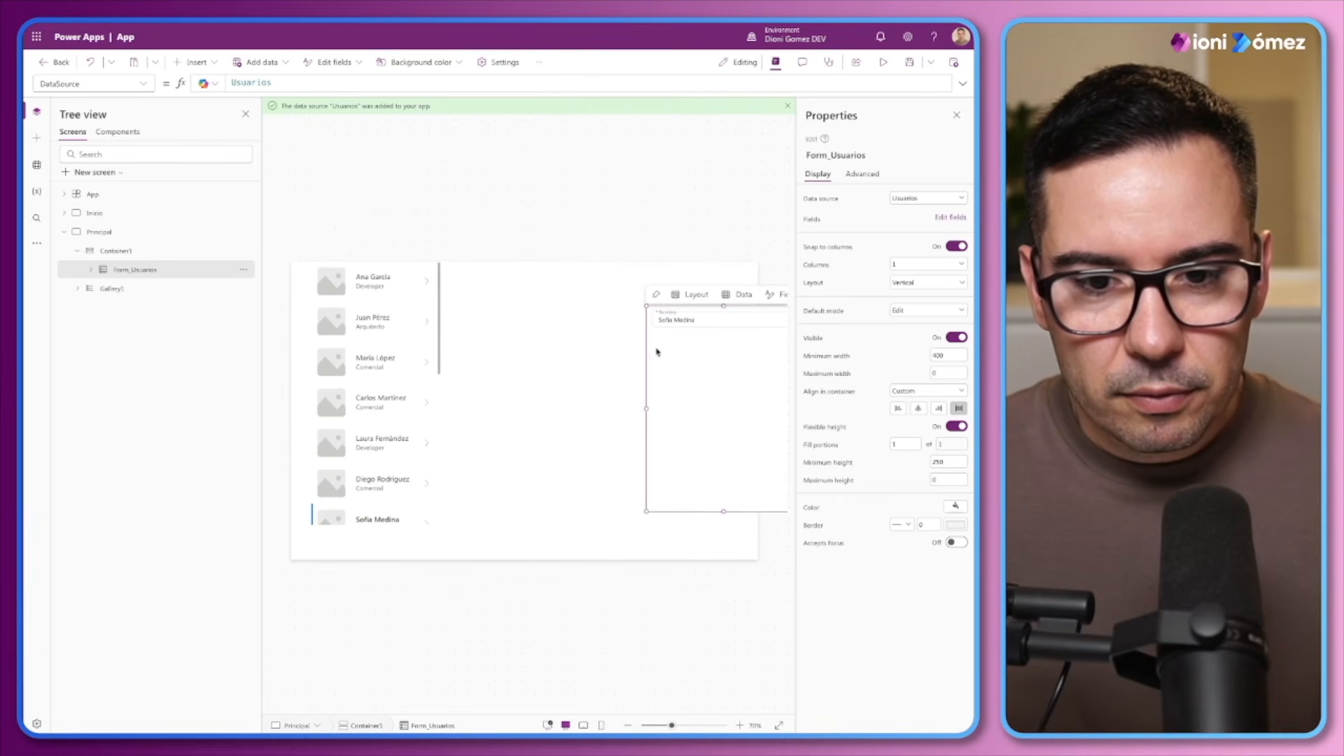
left_click(546, 381)
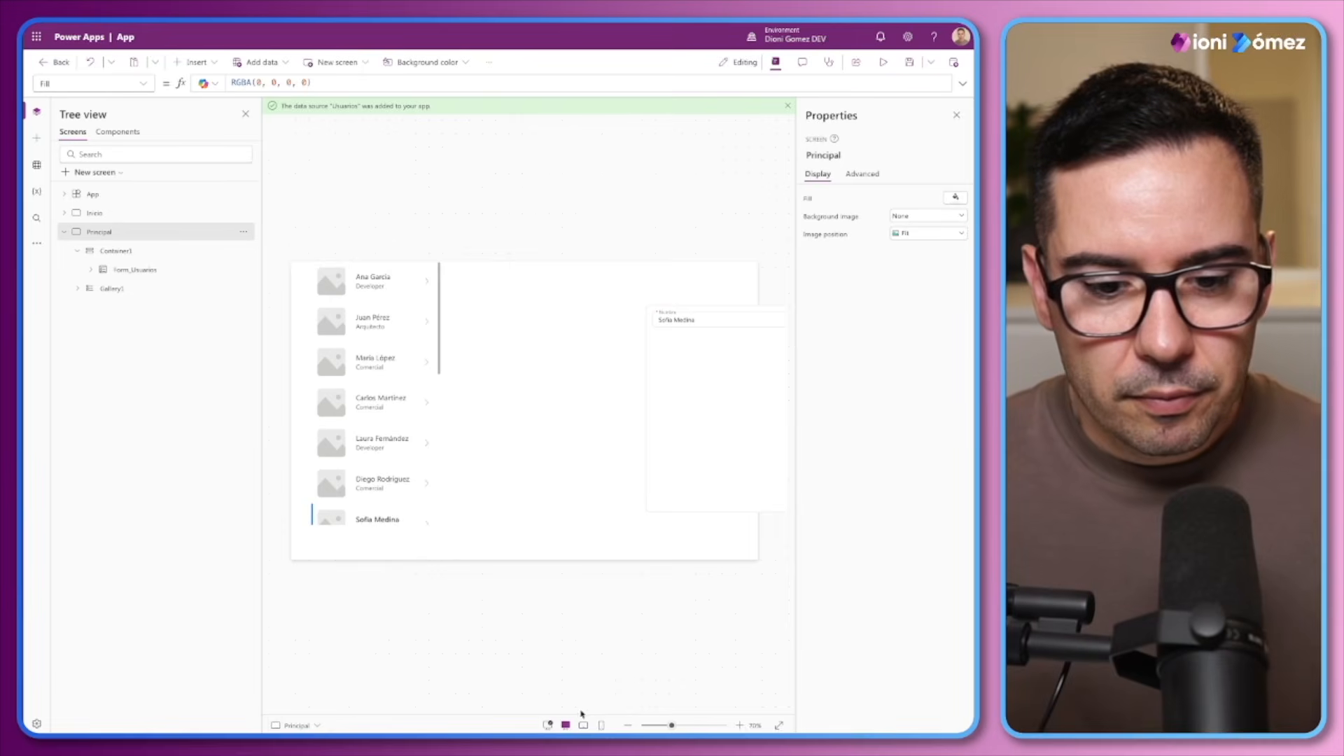
left_click(548, 726)
left_click(611, 378)
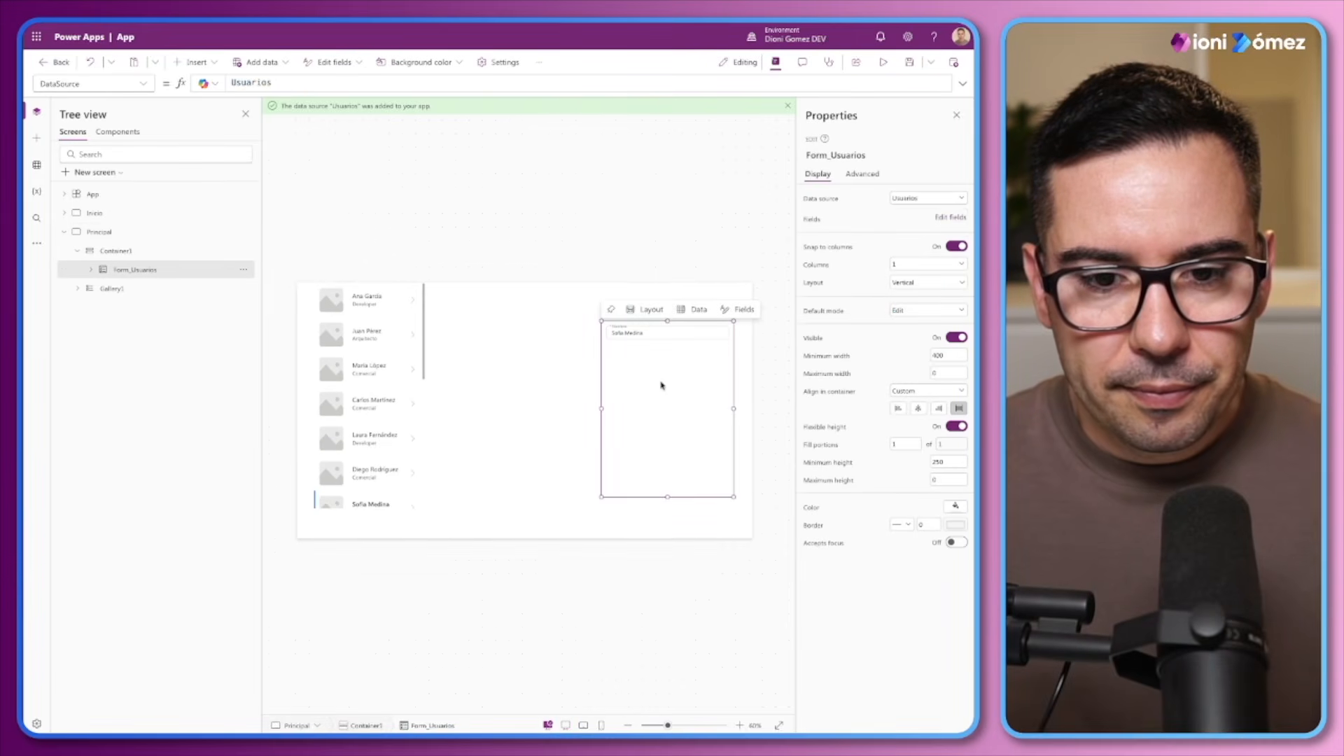
Move Container1 beside the gallery, to about X 438, and switch the canvas to the medium 900x768 screen size
left_click(124, 252)
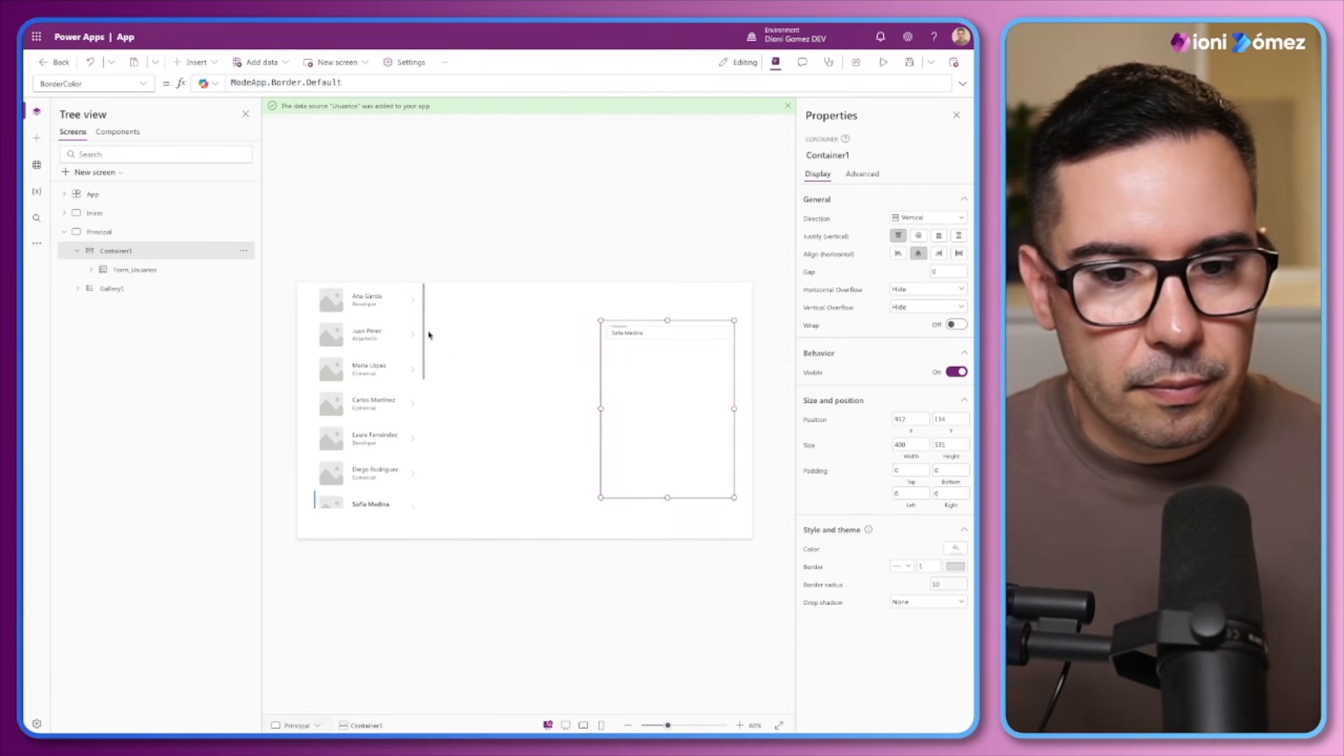
left_click_drag(598, 366, 441, 366)
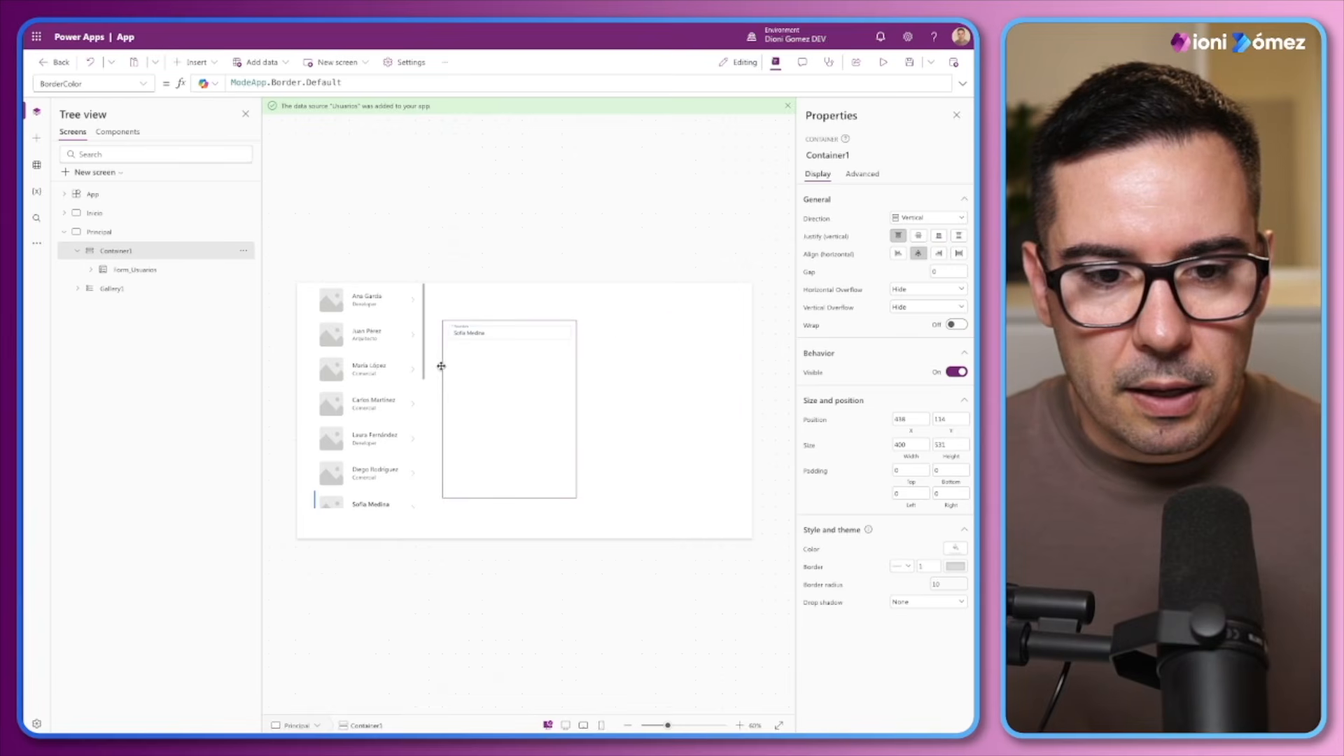
left_click(582, 725)
left_click(719, 160)
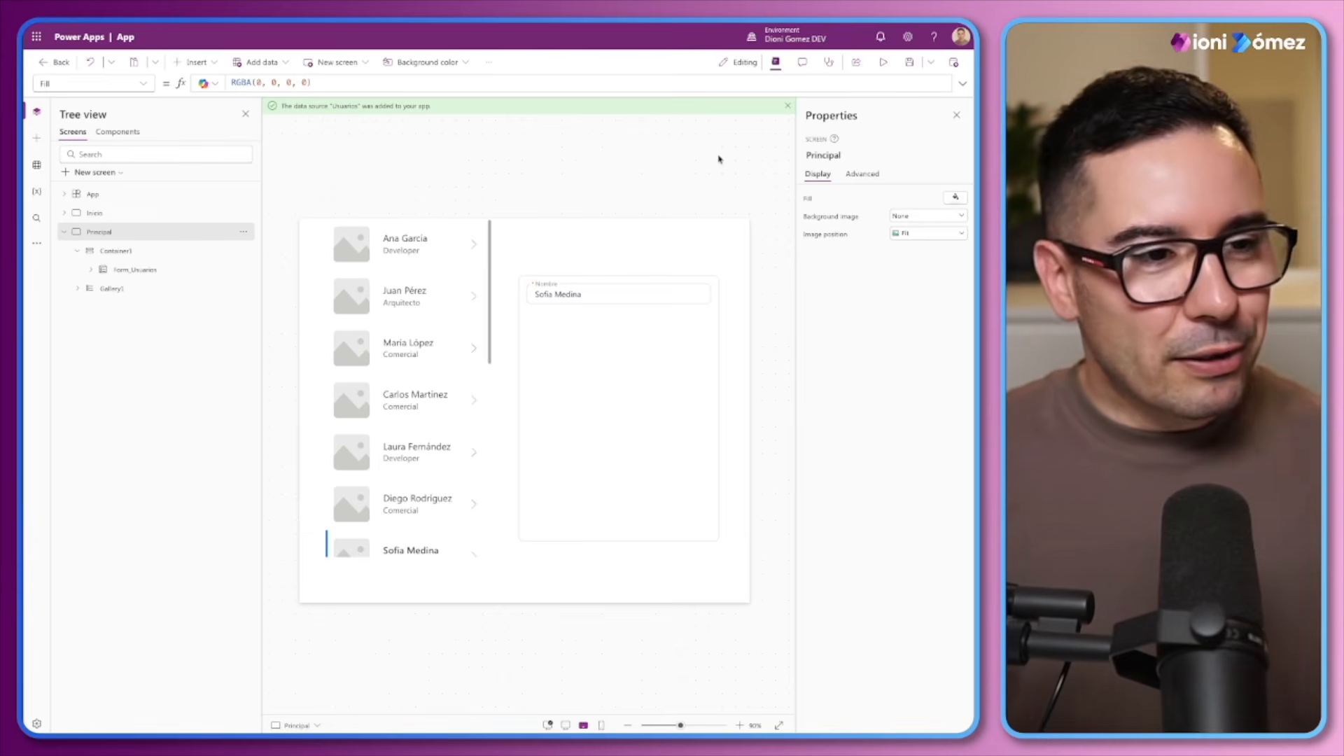
Insert a horizontal container inside Container1, alongside Form_Usuarios
left_click(634, 375)
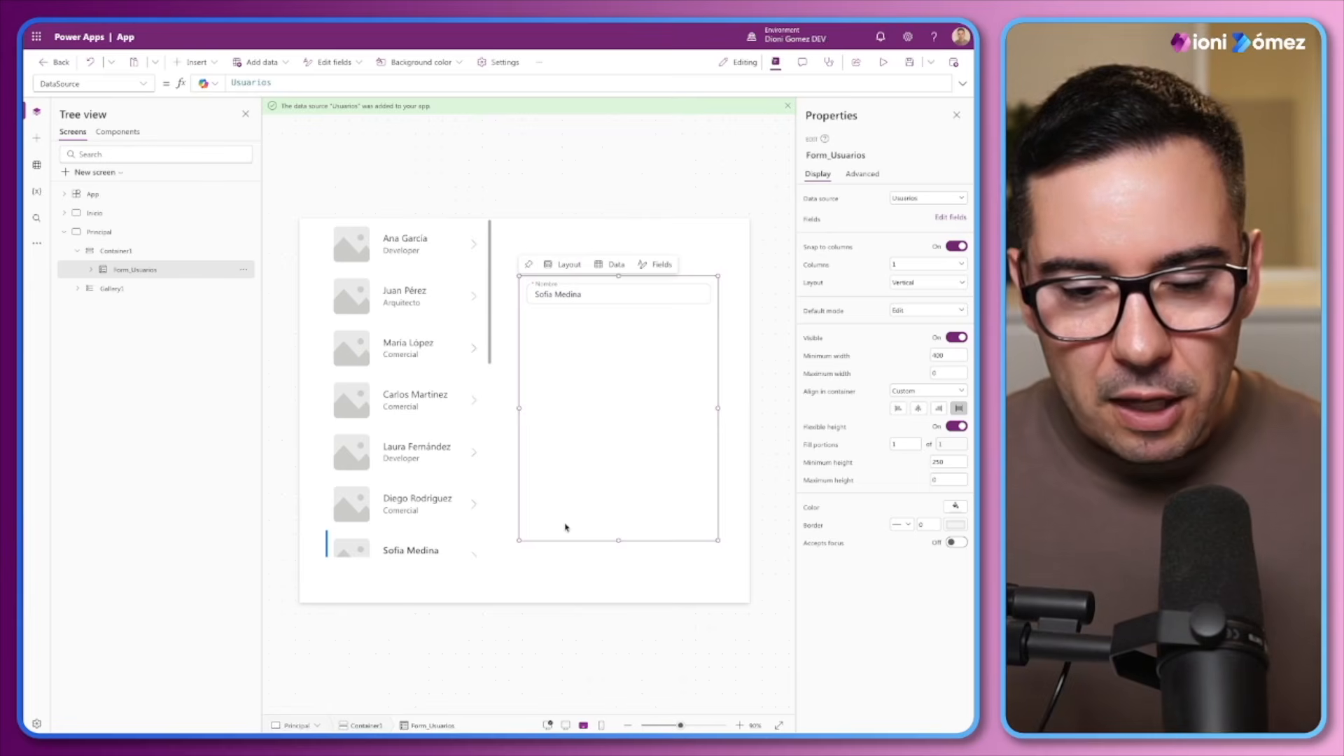
left_click(126, 251)
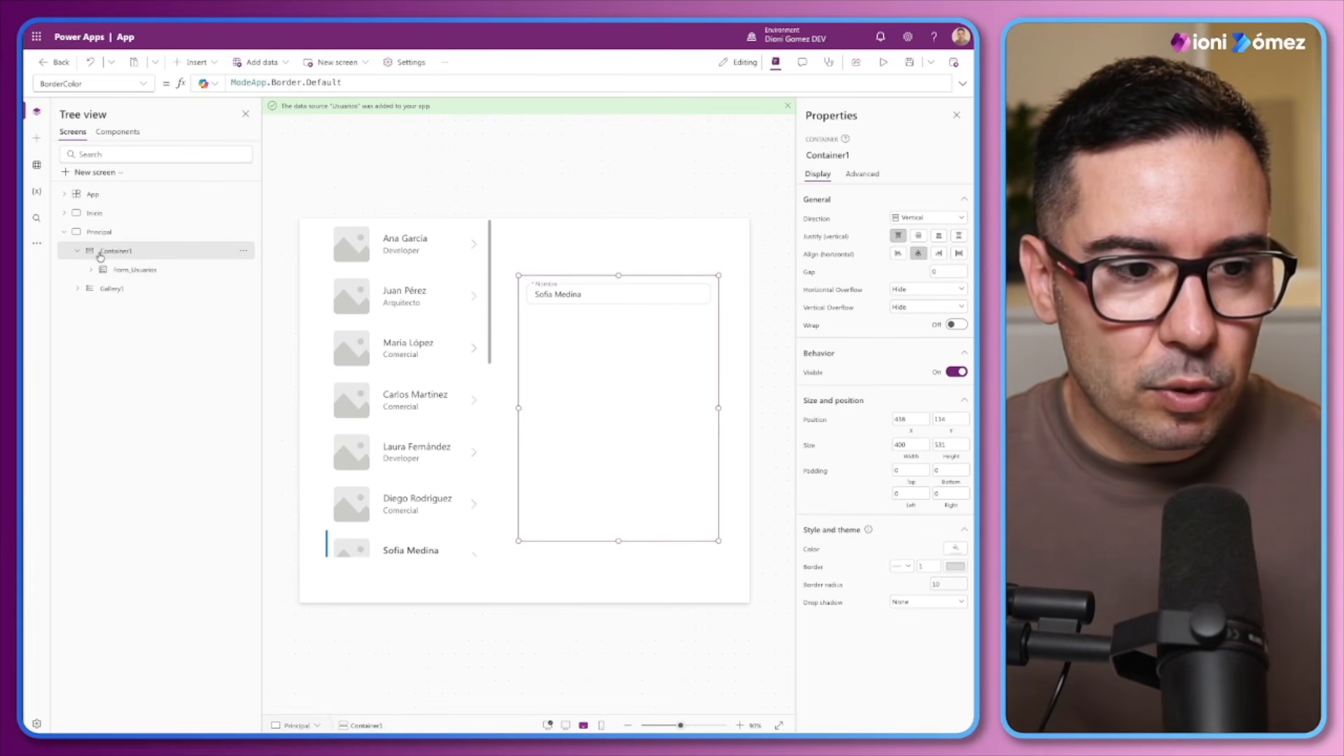
left_click(196, 62)
type("con")
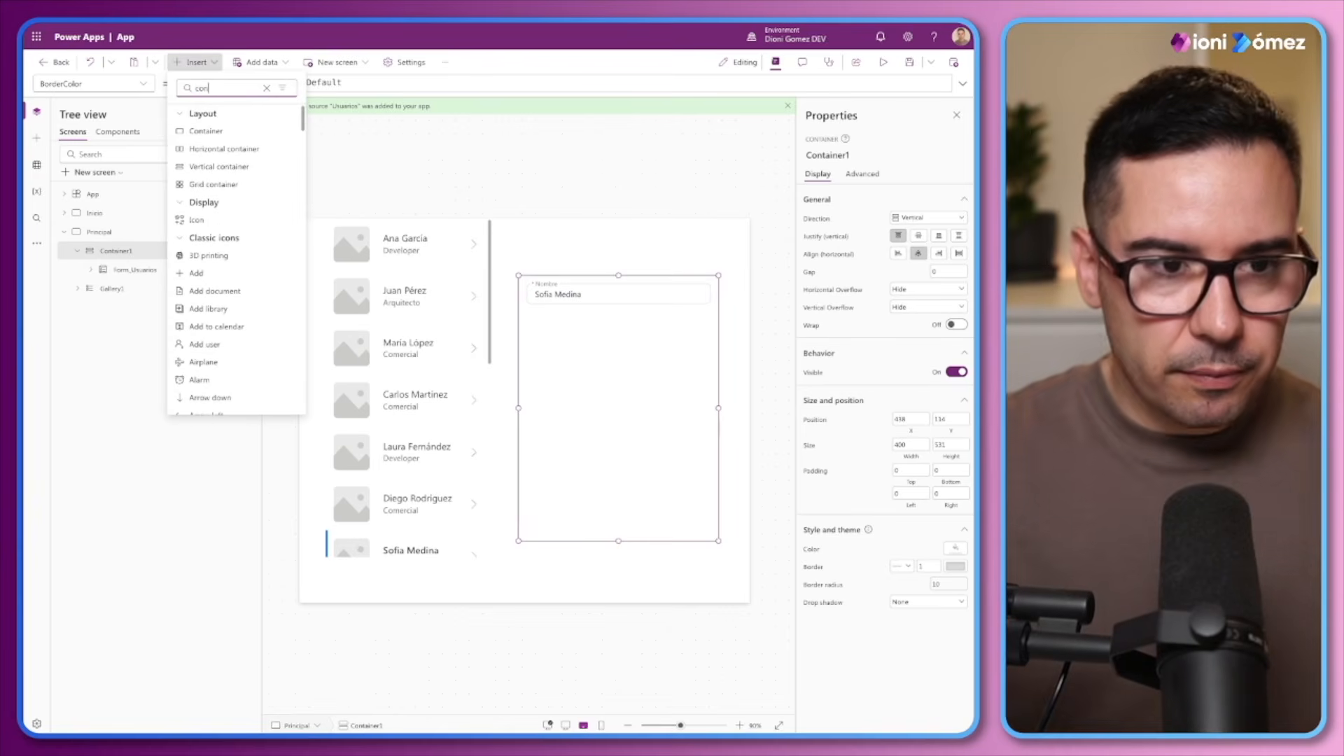
left_click(223, 149)
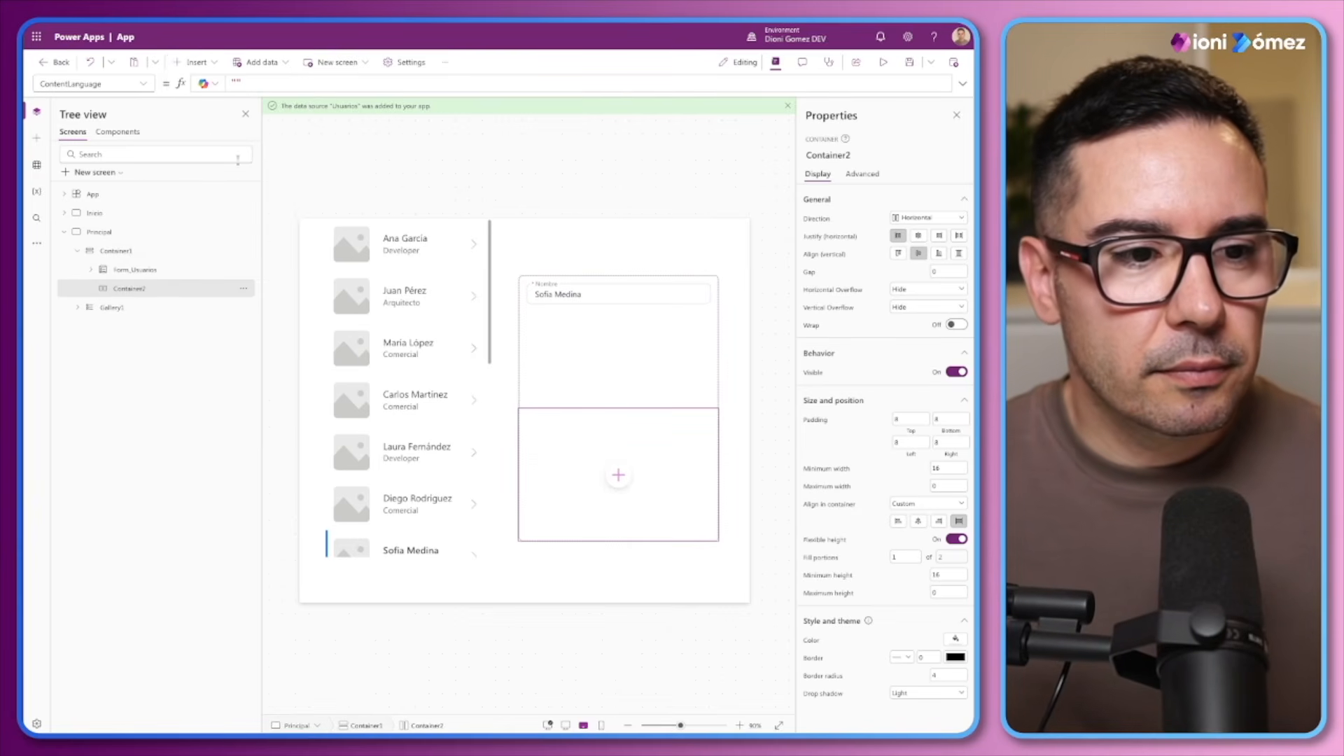
Rename the new horizontal container as Form_Heade and reorder it before Form_Usuarios within Container1
double_click(140, 290)
type("Hea")
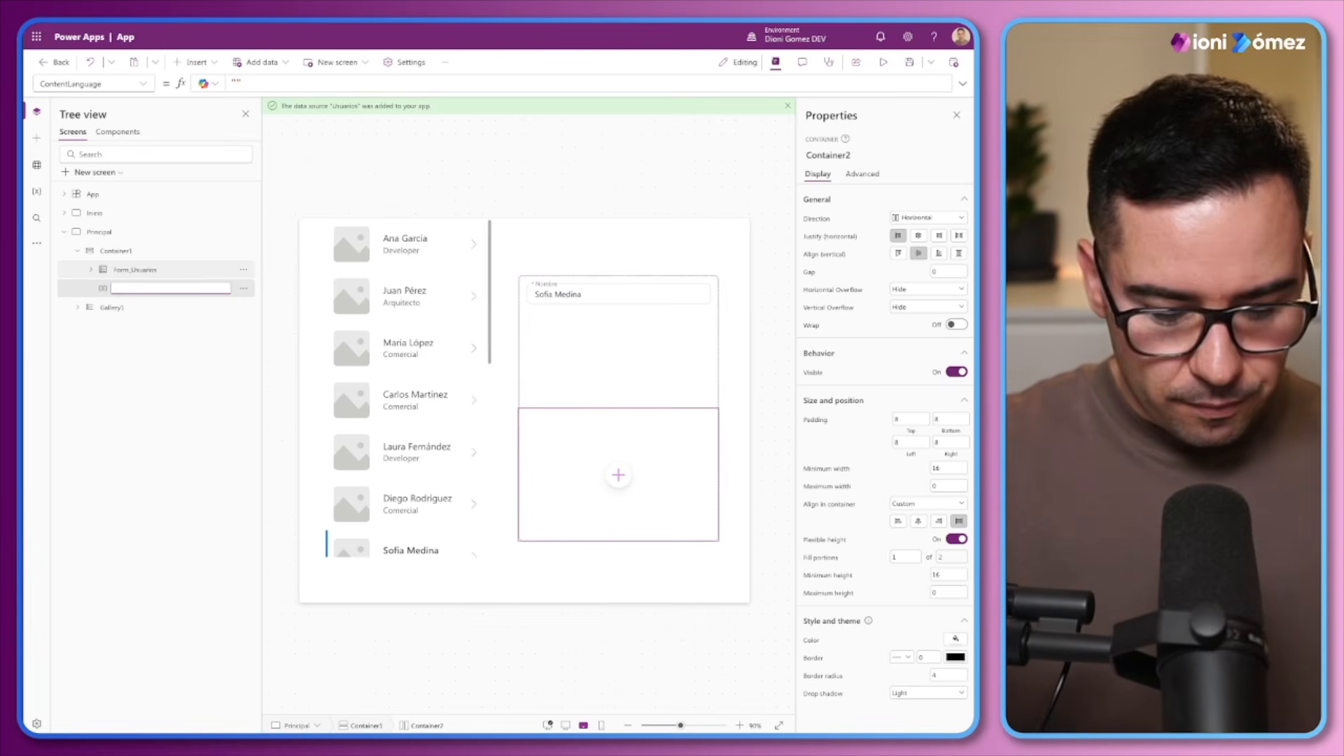
key("Return")
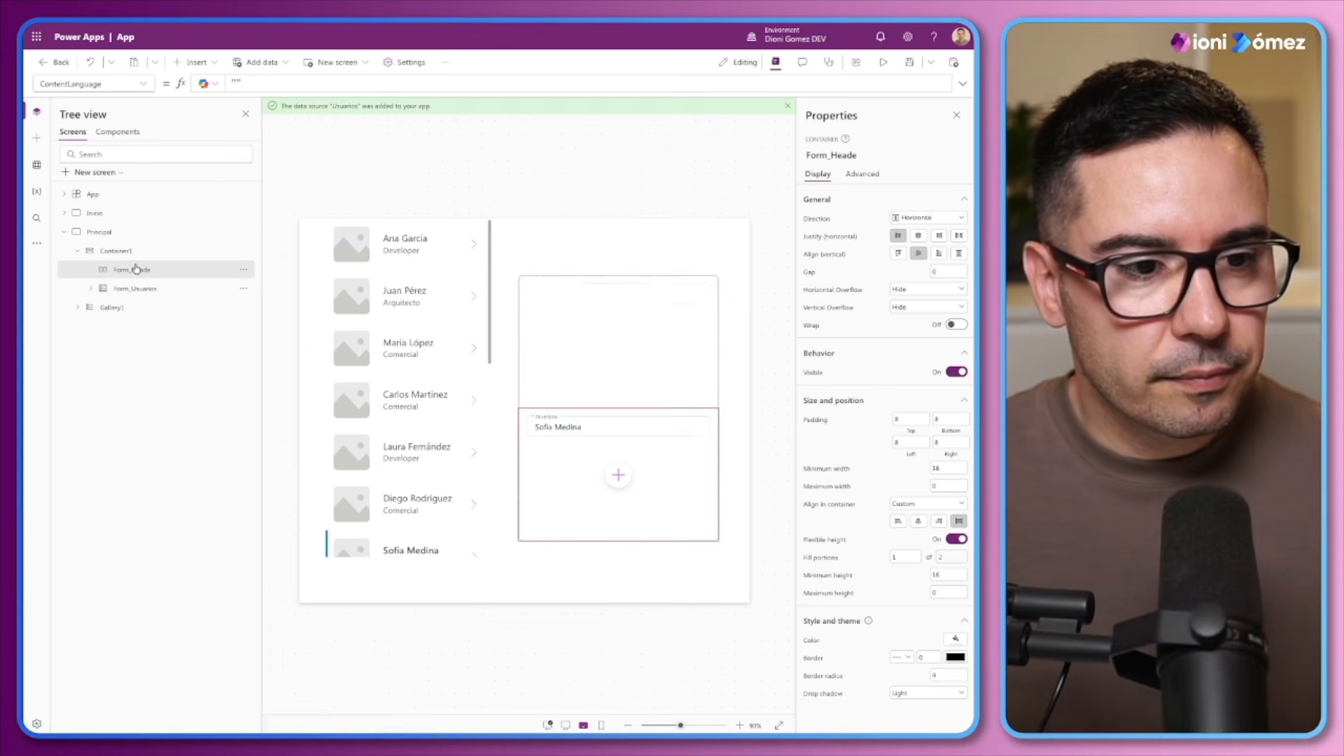
left_click_drag(136, 268, 135, 266)
Rename Container1 as Form_Cont
double_click(124, 252)
type("Form")
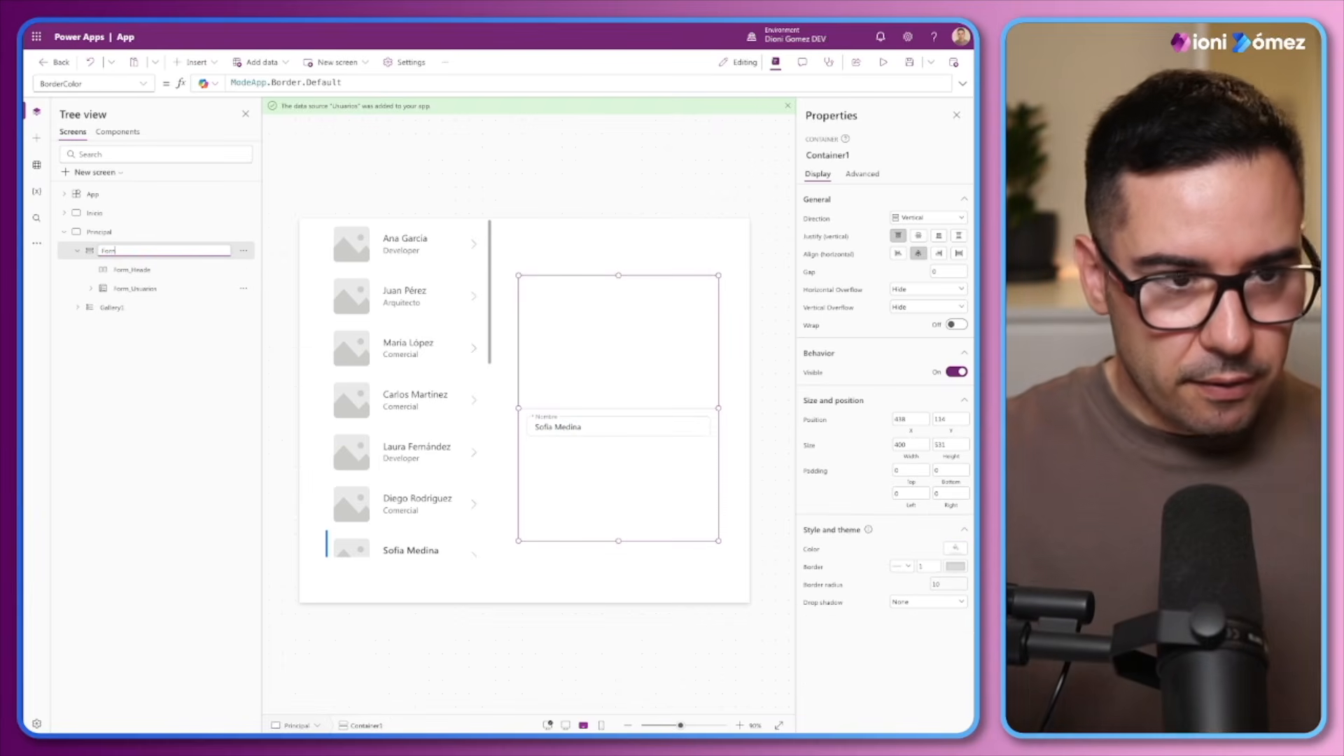
type("_Cont")
left_click(170, 273)
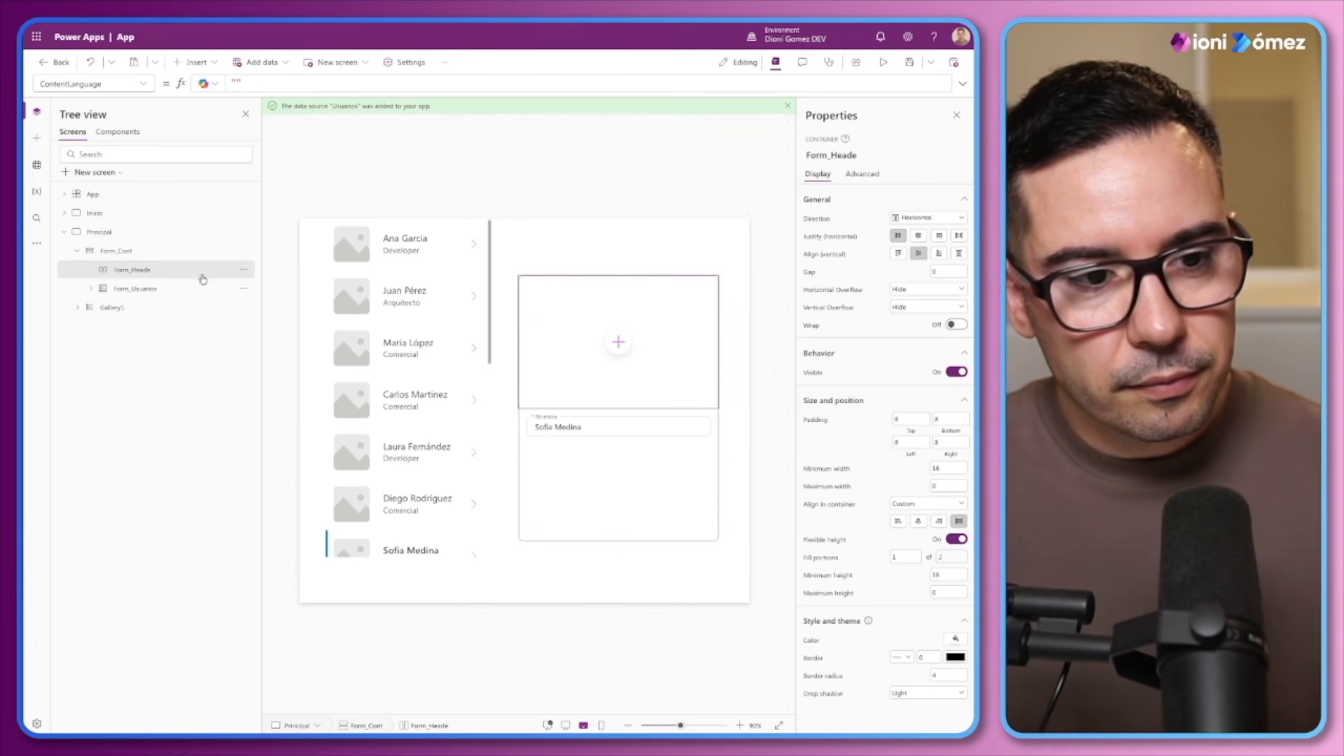
Correct the name of the horizontal container inside Form_Cont to Form_Header
double_click(140, 270)
left_click(162, 269)
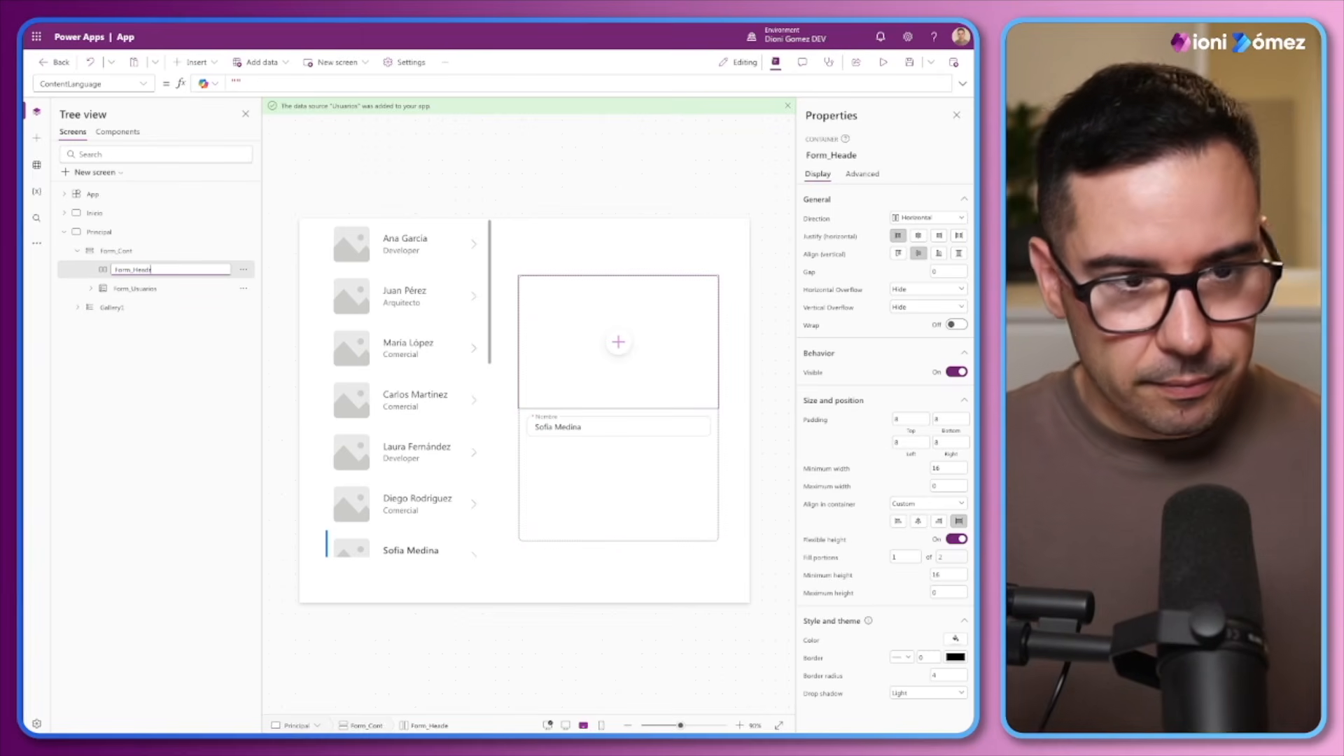
left_click(146, 384)
double_click(151, 273)
left_click(163, 266)
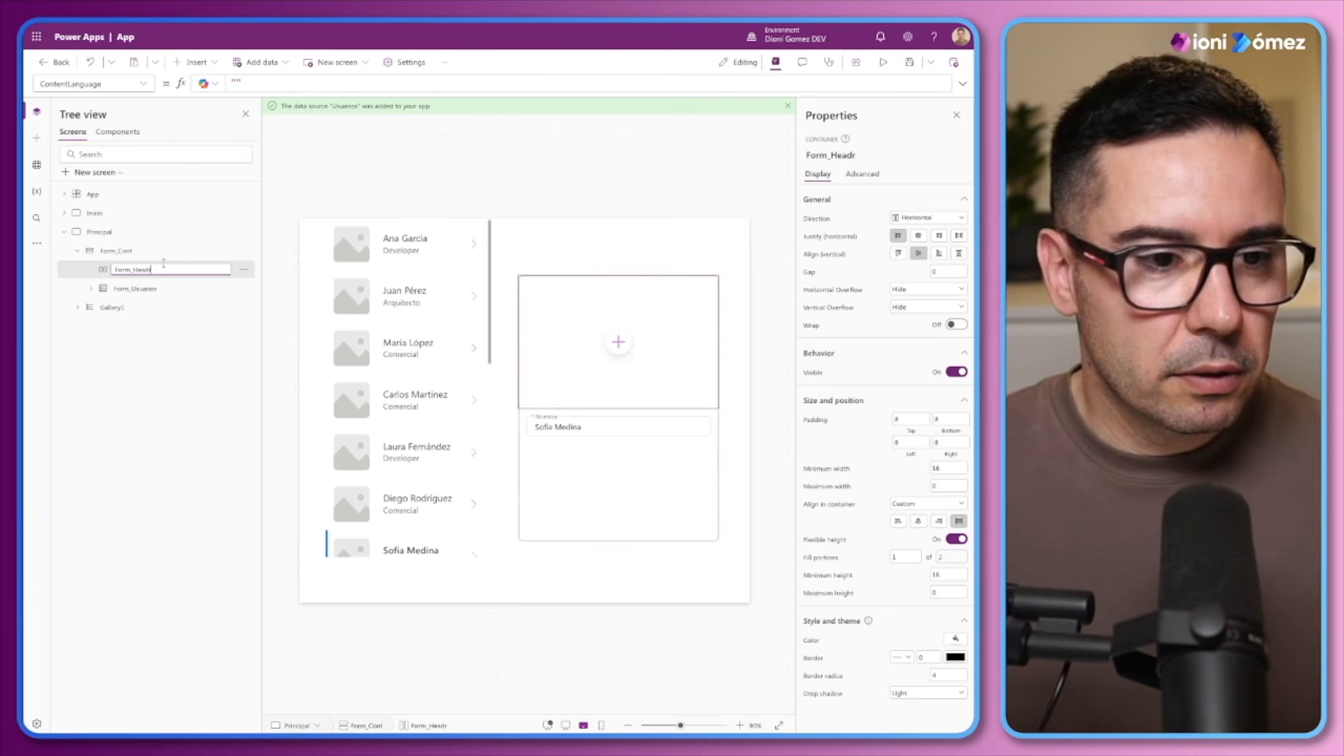
type("e")
key("Return")
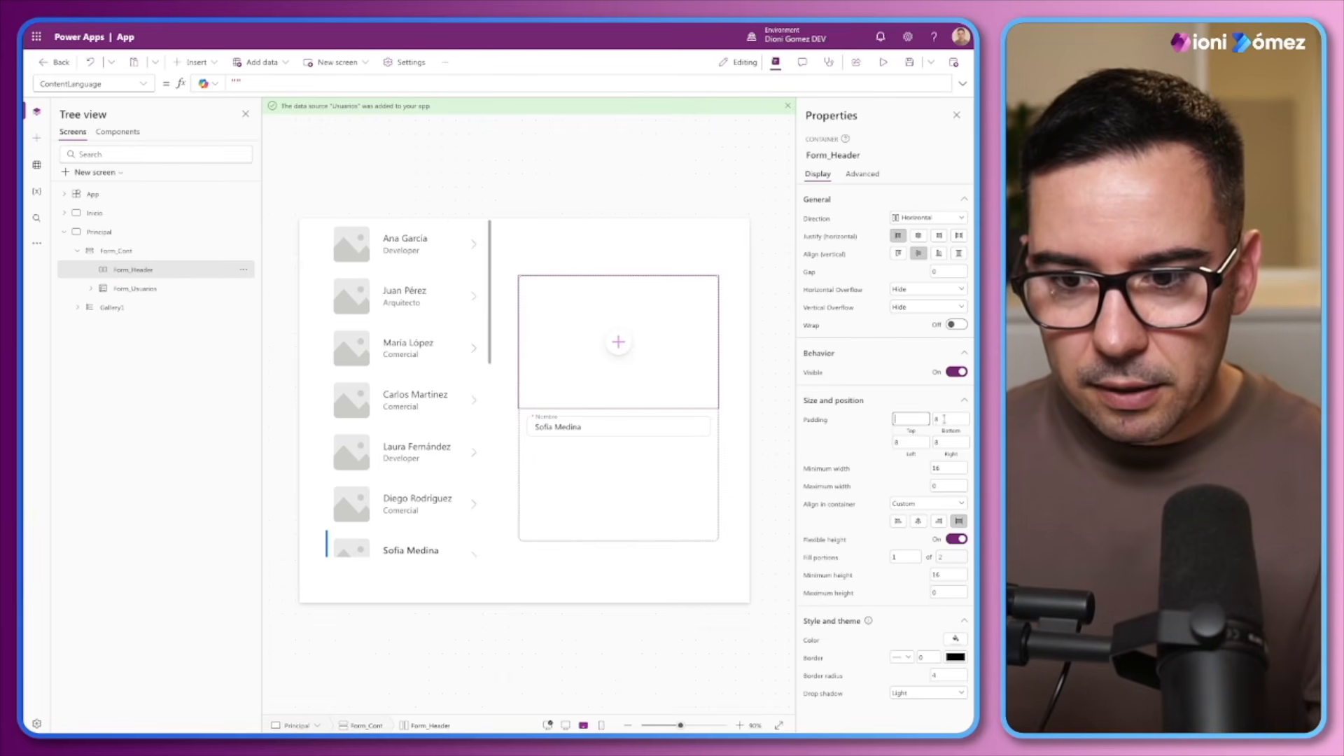
Set Form_Header's top, bottom, left and right padding to 0
type("0")
left_click(891, 442)
type("0")
left_click(963, 447)
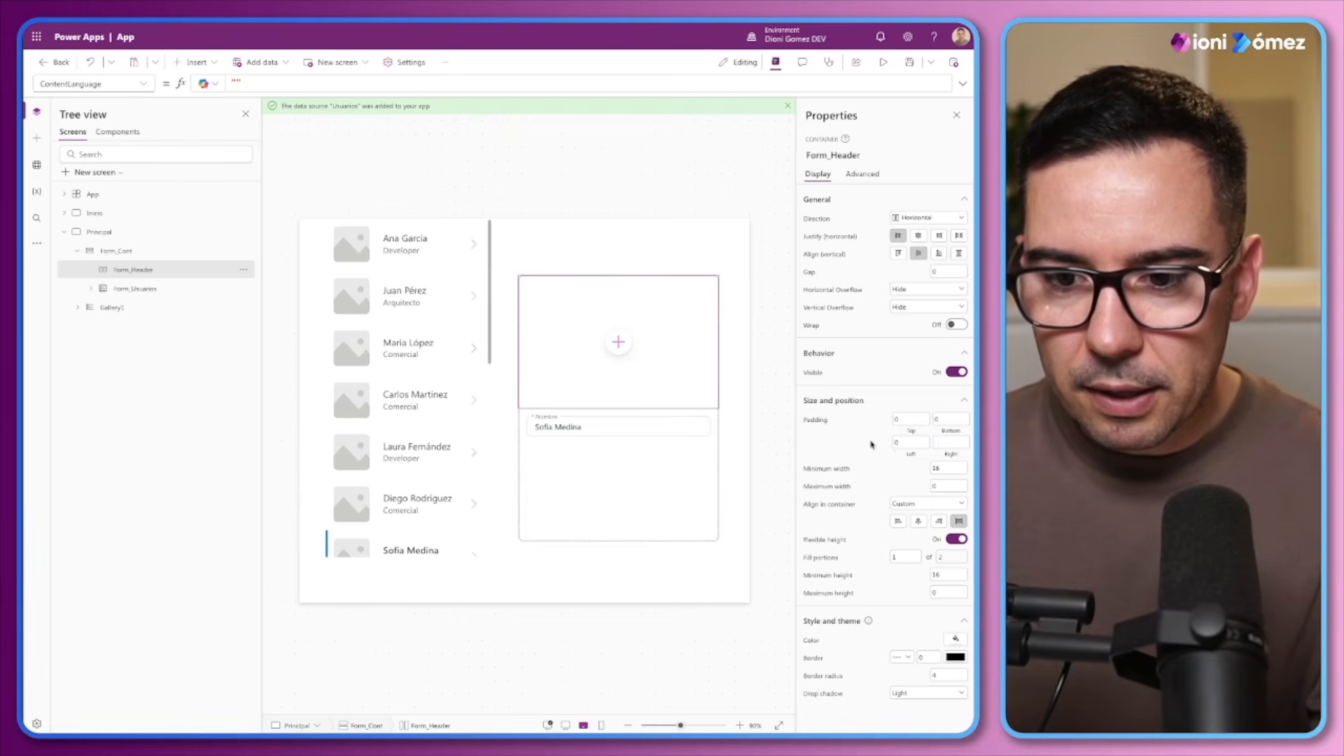
type("0")
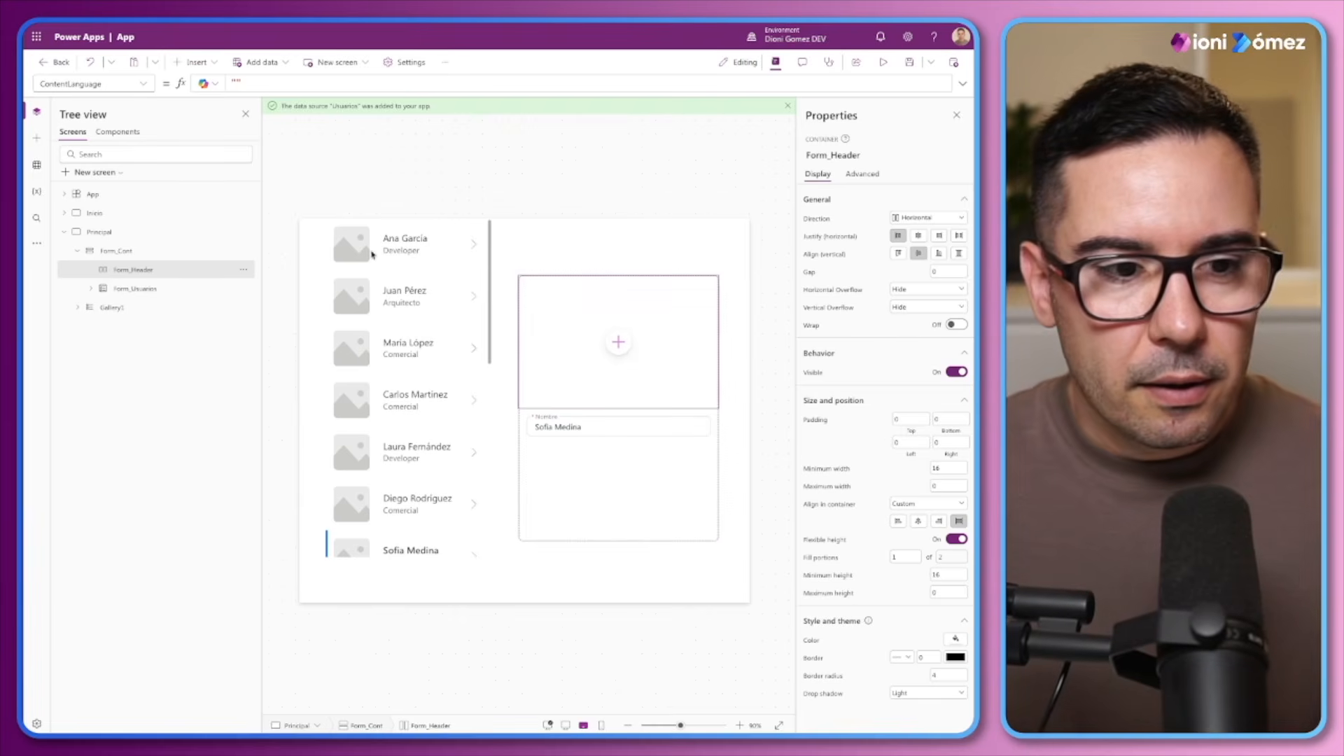
Paste a copy of Form_Header into Form_Cont and give the original Form_Header a fixed, non-flexible height of 54
left_click(119, 253)
key("ctrl+v")
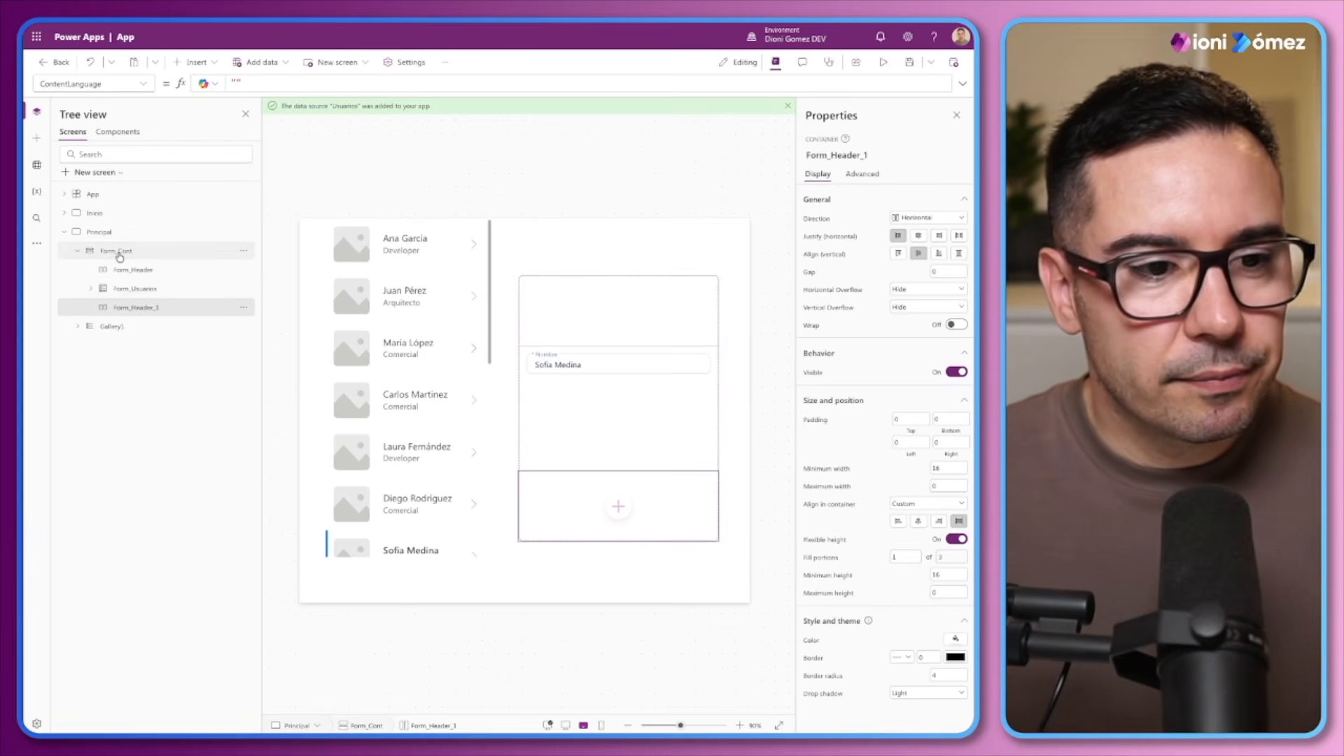
left_click(133, 271)
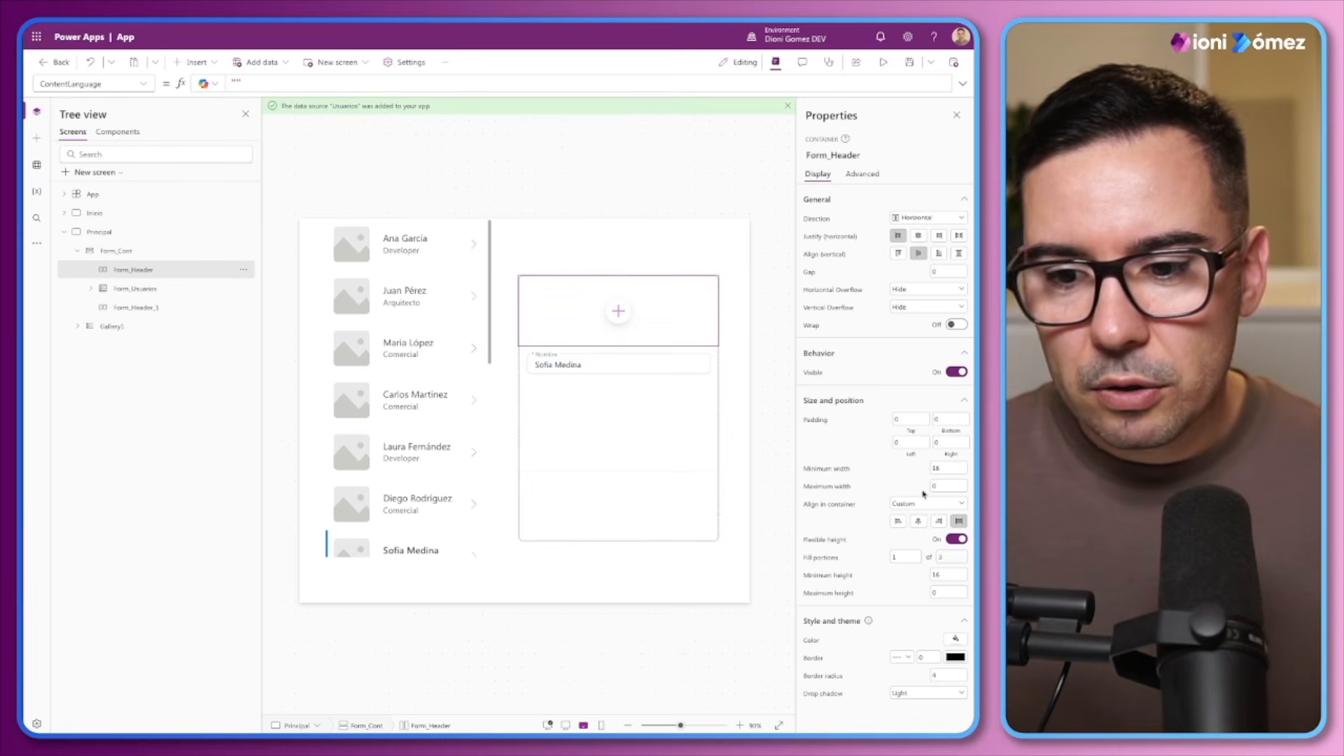
left_click(958, 539)
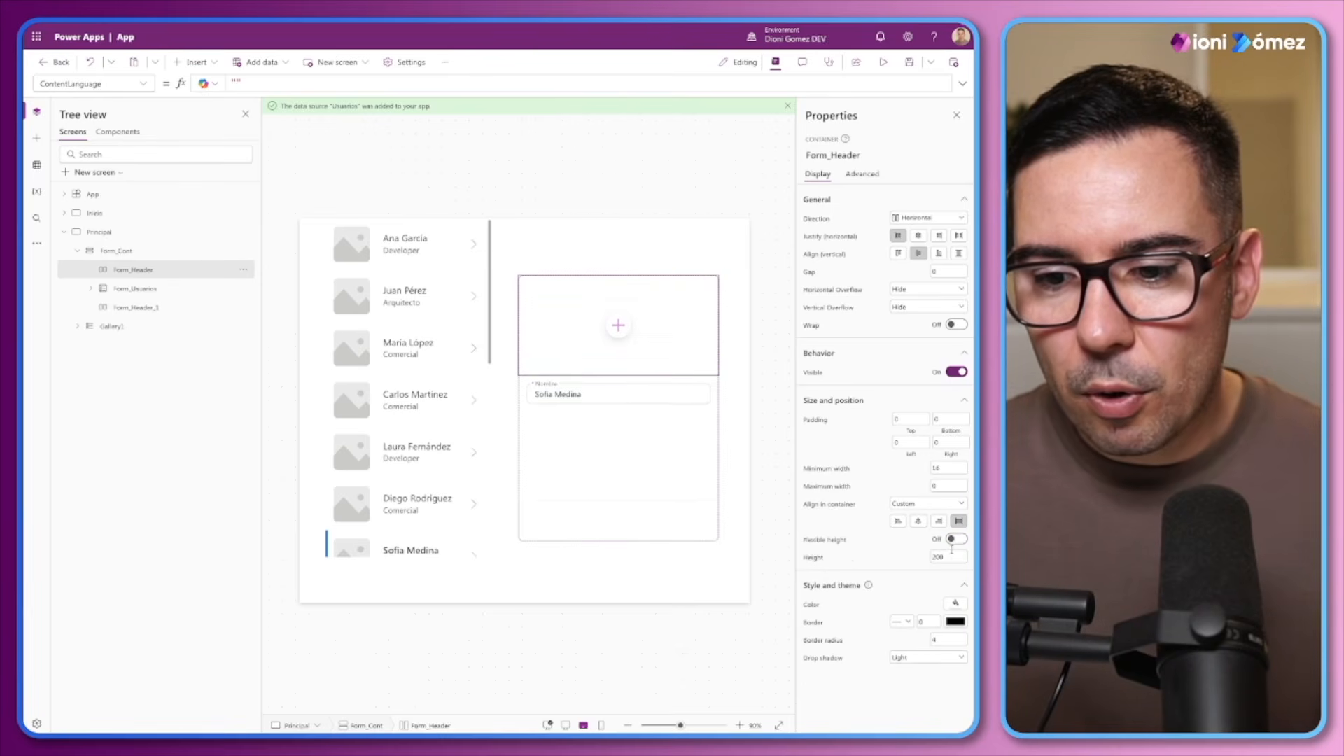
left_click(897, 552)
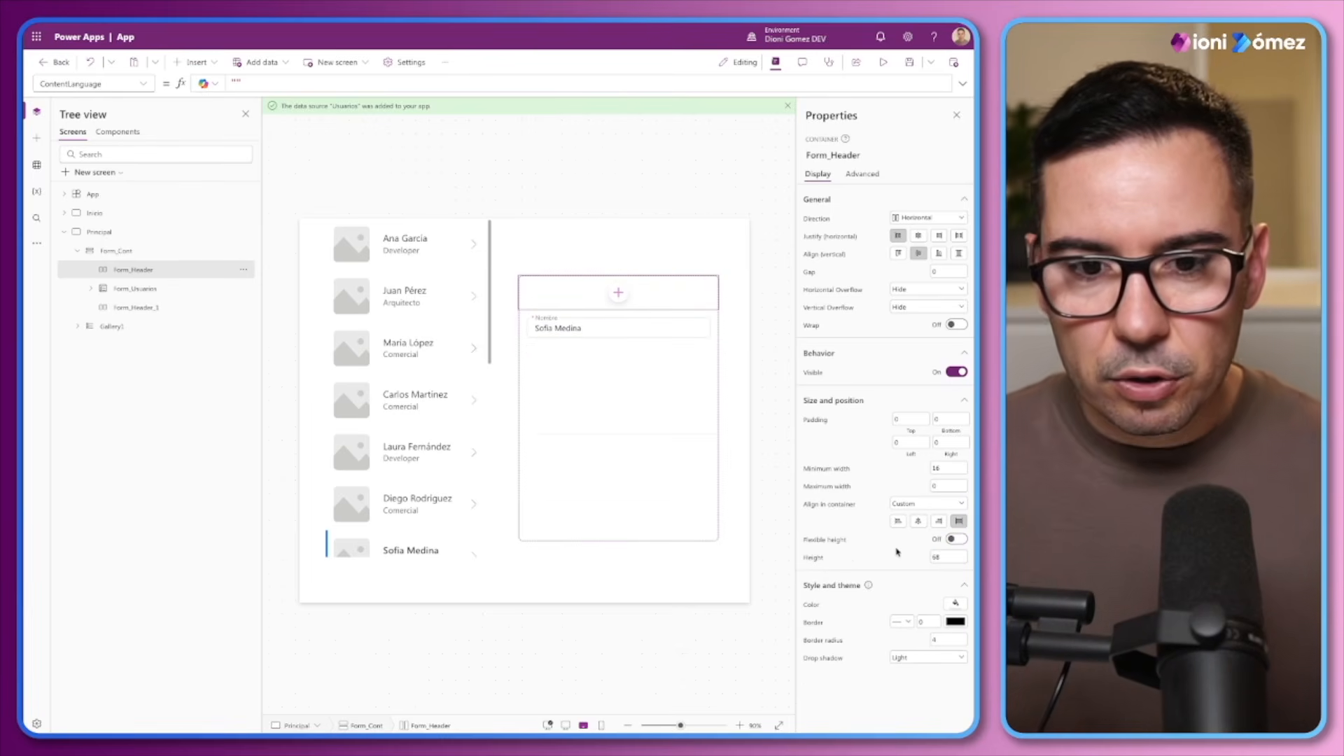
left_click(929, 556)
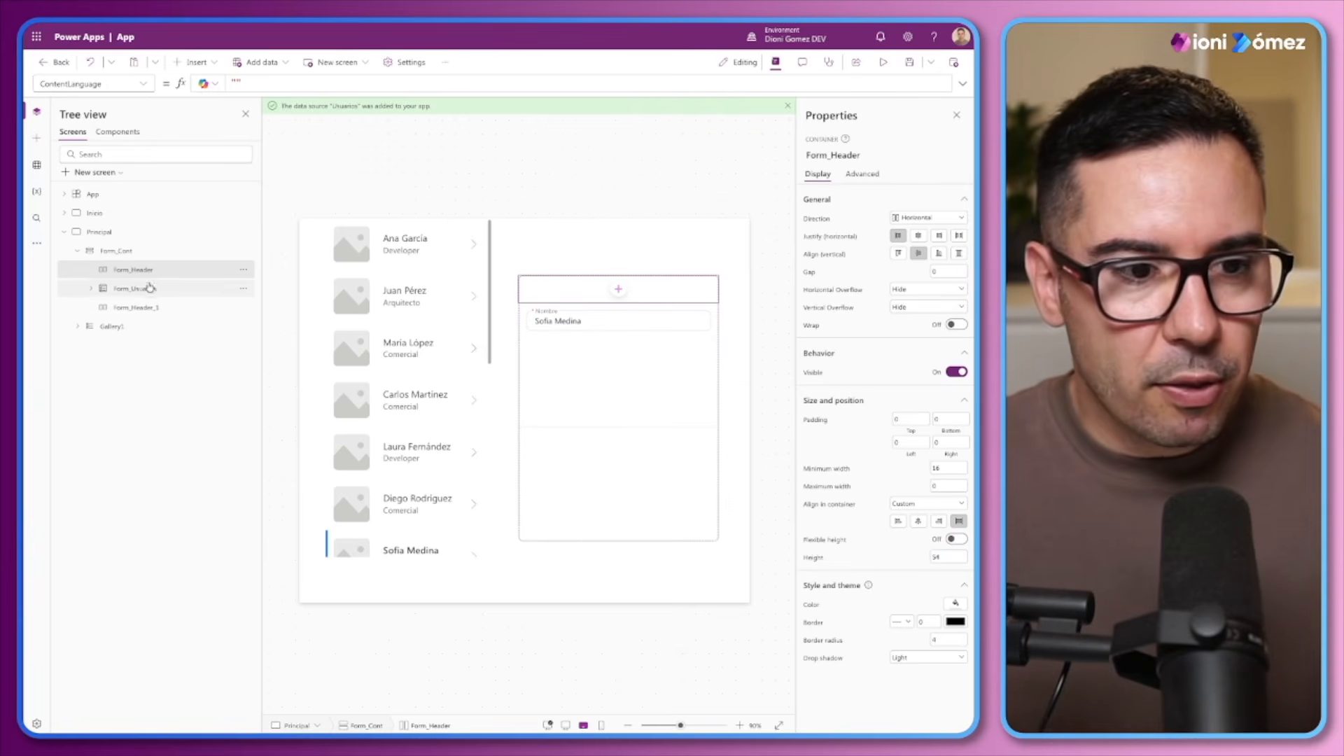
Turn off flexible height for Form_Header_1 and set its height to 54
left_click(153, 309)
left_click(956, 538)
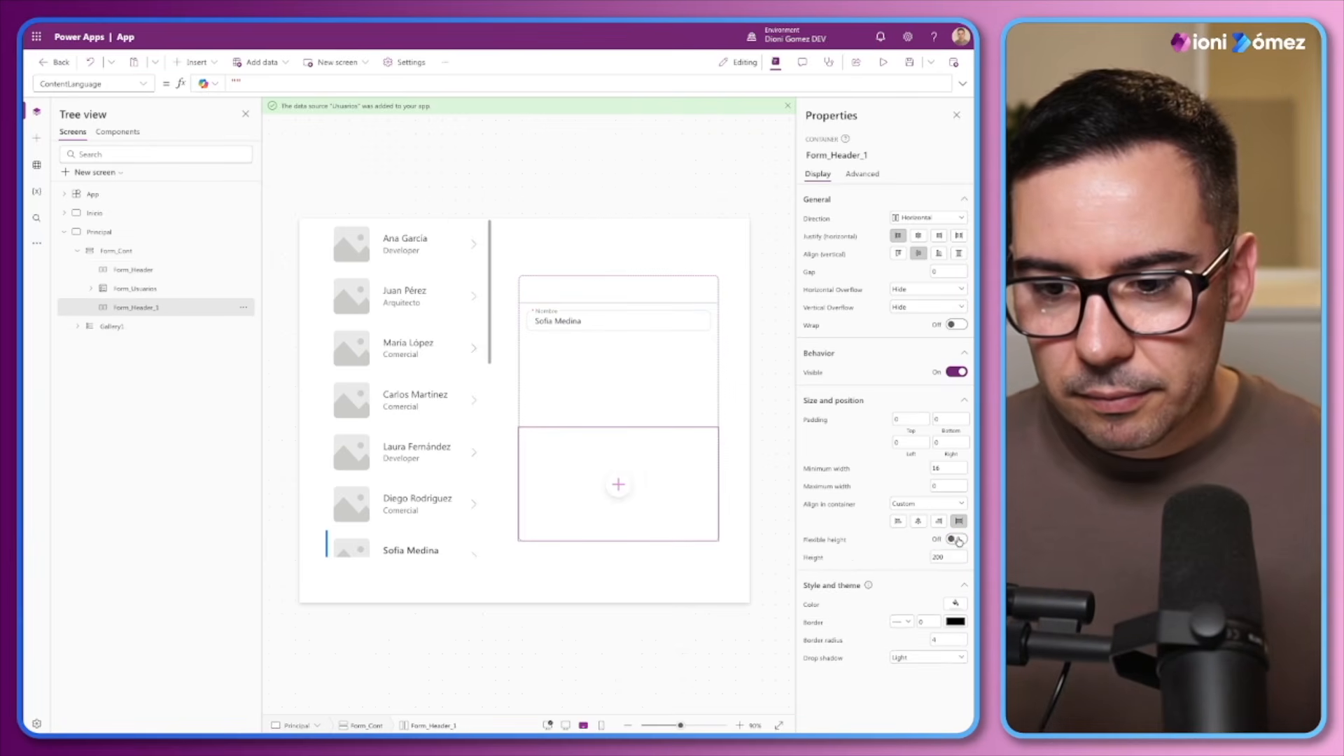
left_click(945, 556)
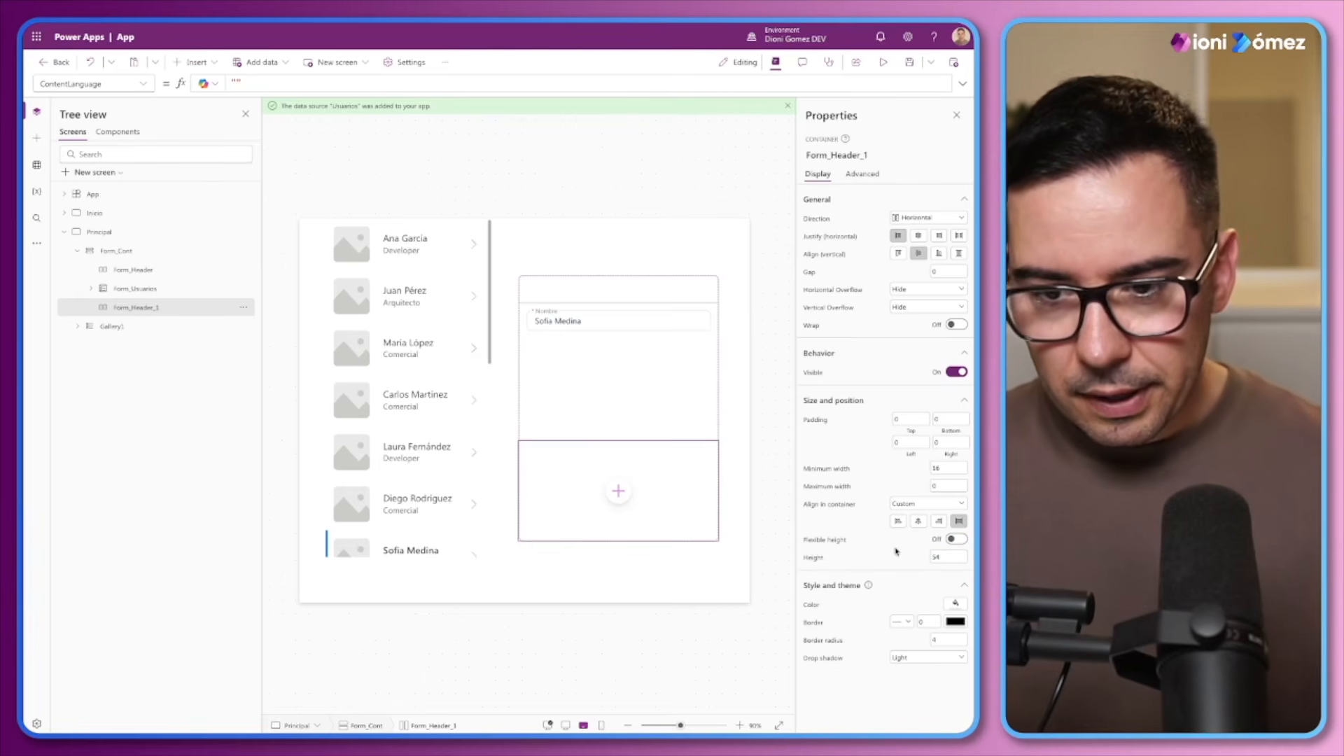
type("54")
key("Return")
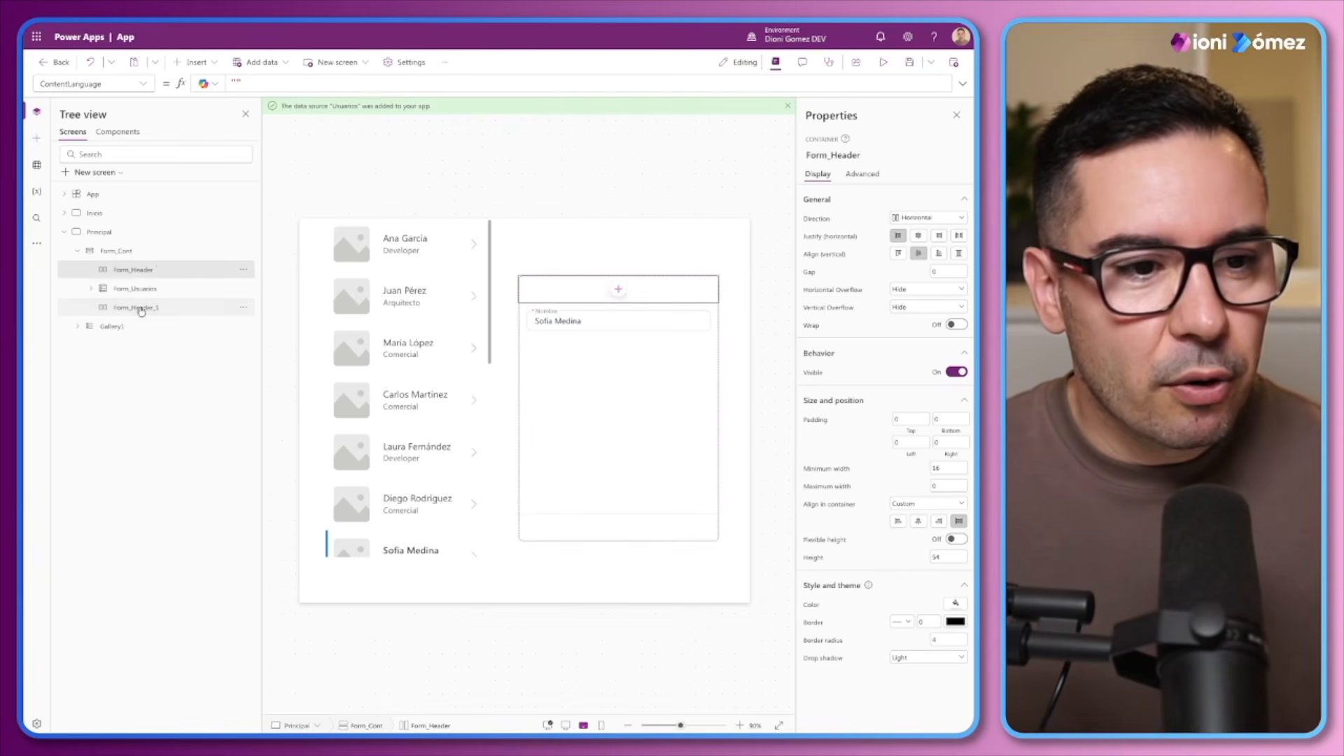
Remove the drop shadow from Form_Header and Form_Header_1 together and set their border radius to 0
left_click(143, 272, "ctrl")
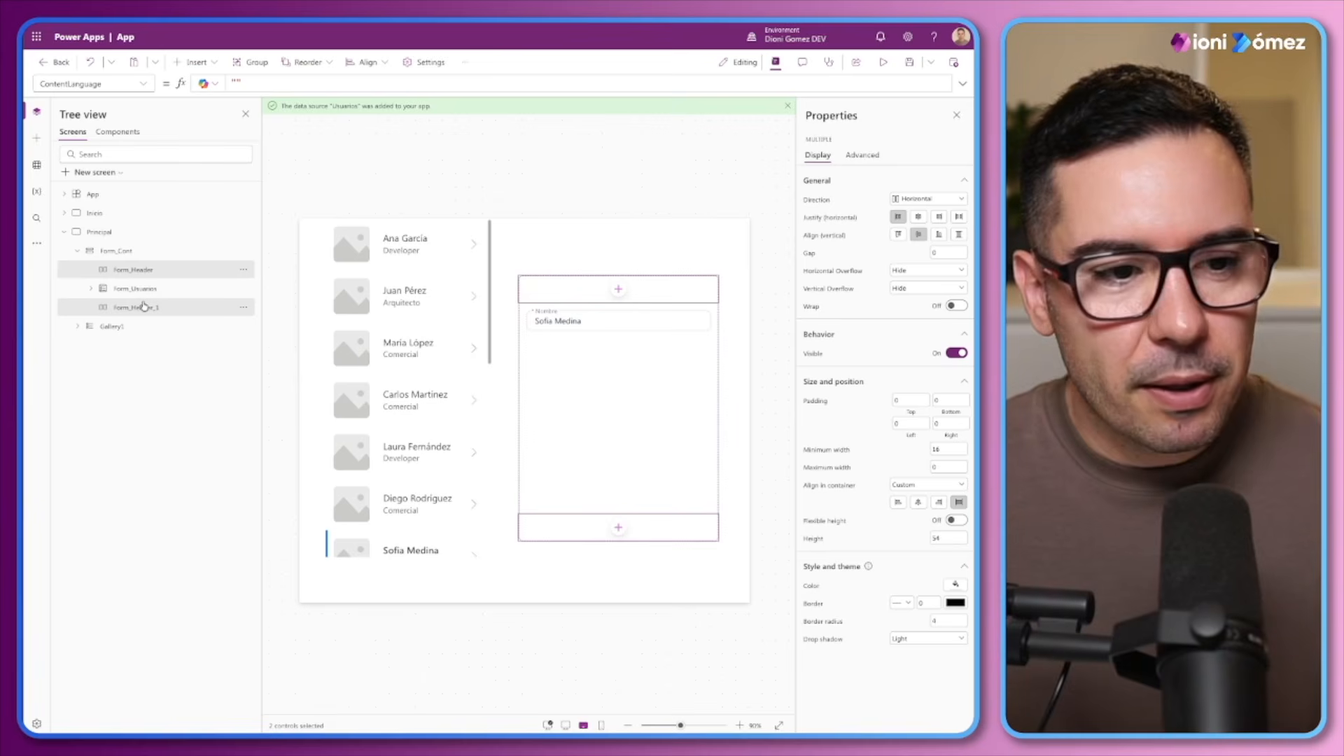
left_click(912, 638)
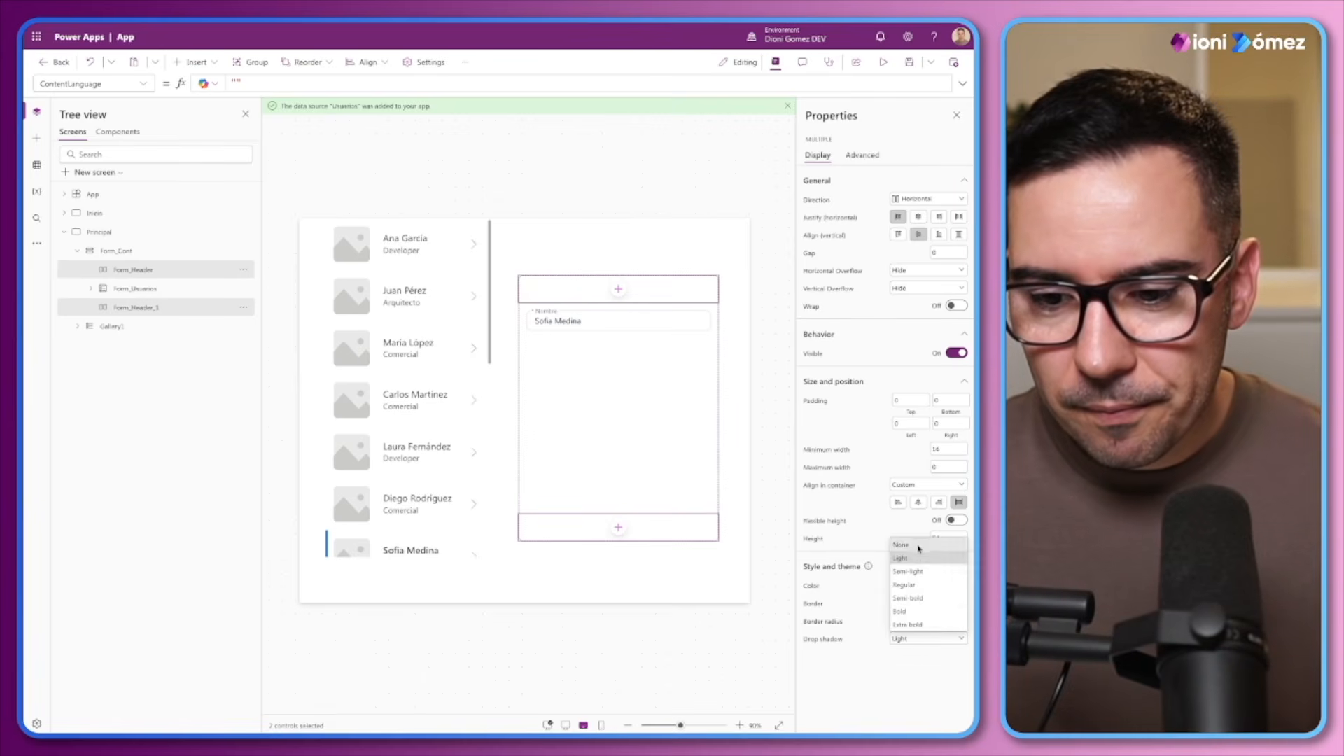
left_click(910, 548)
left_click(948, 619)
left_click(911, 618)
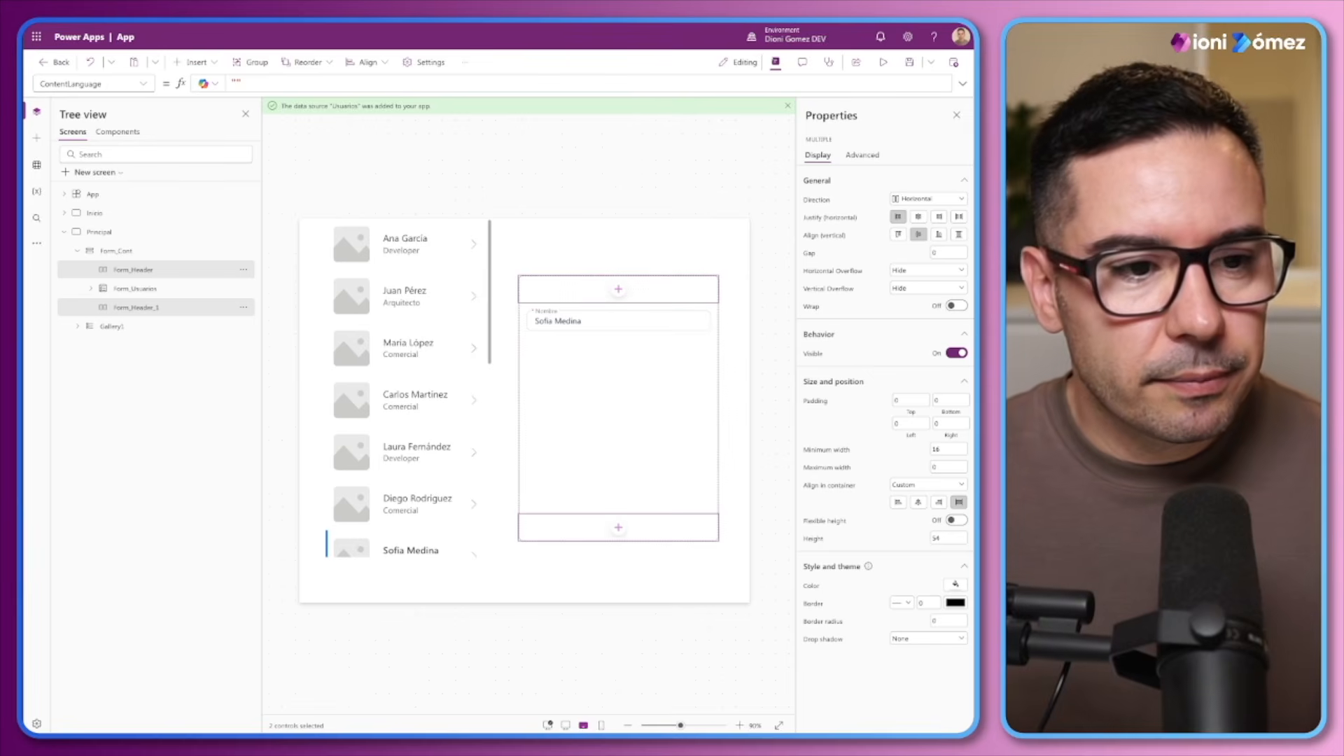
Copy the Nombre card's title label, DG_Card_Nombre_Titulo, into Form_Header
left_click(557, 318)
left_click(546, 310)
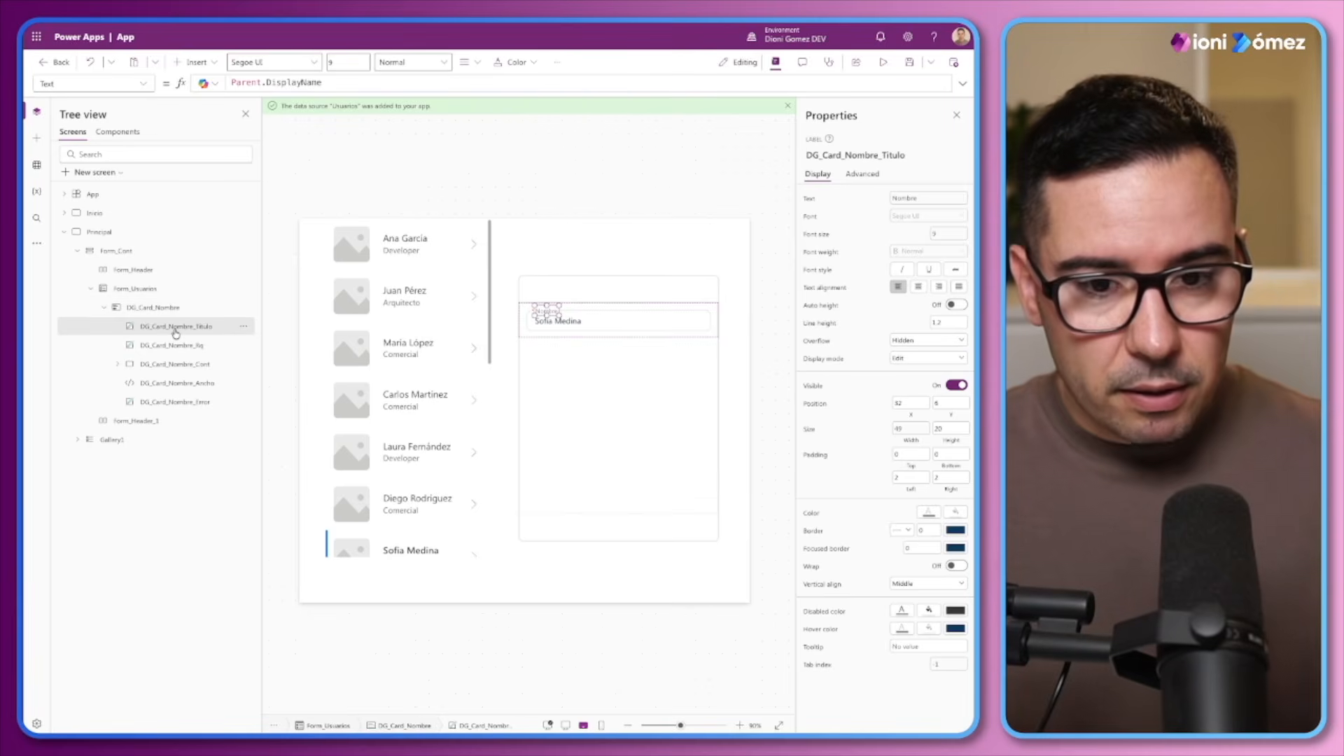
left_click(104, 308)
left_click(133, 270)
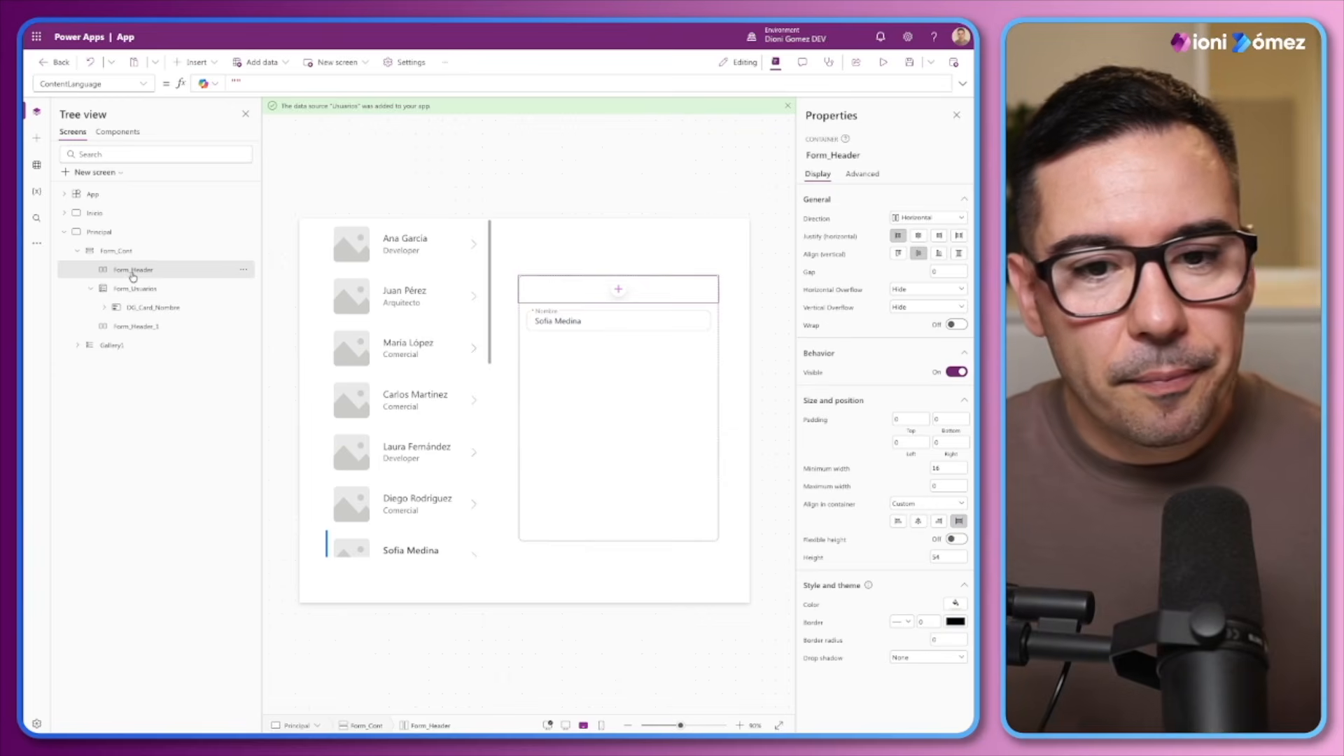
key("ctrl+v")
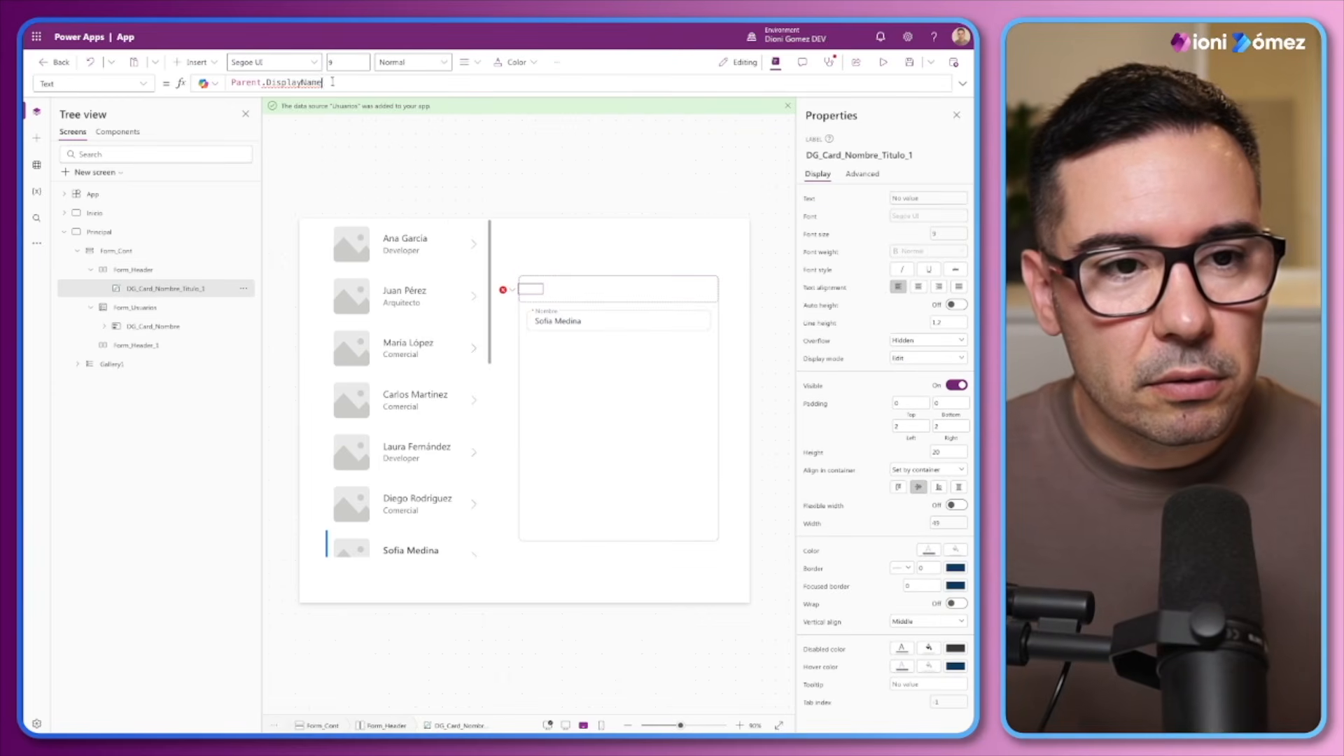
Replace the copied label's Text formula with "Vista"
left_click_drag(333, 82, 195, 78)
type("\"")
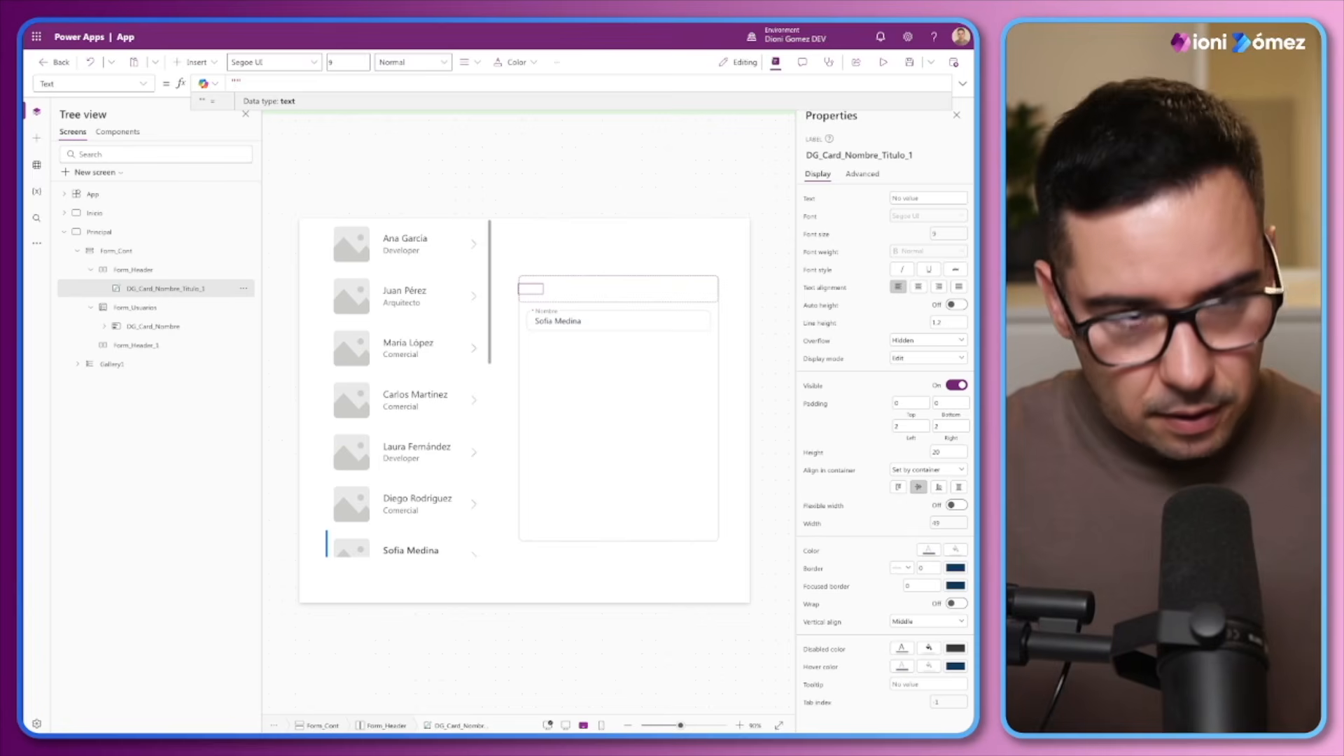
type("Vist")
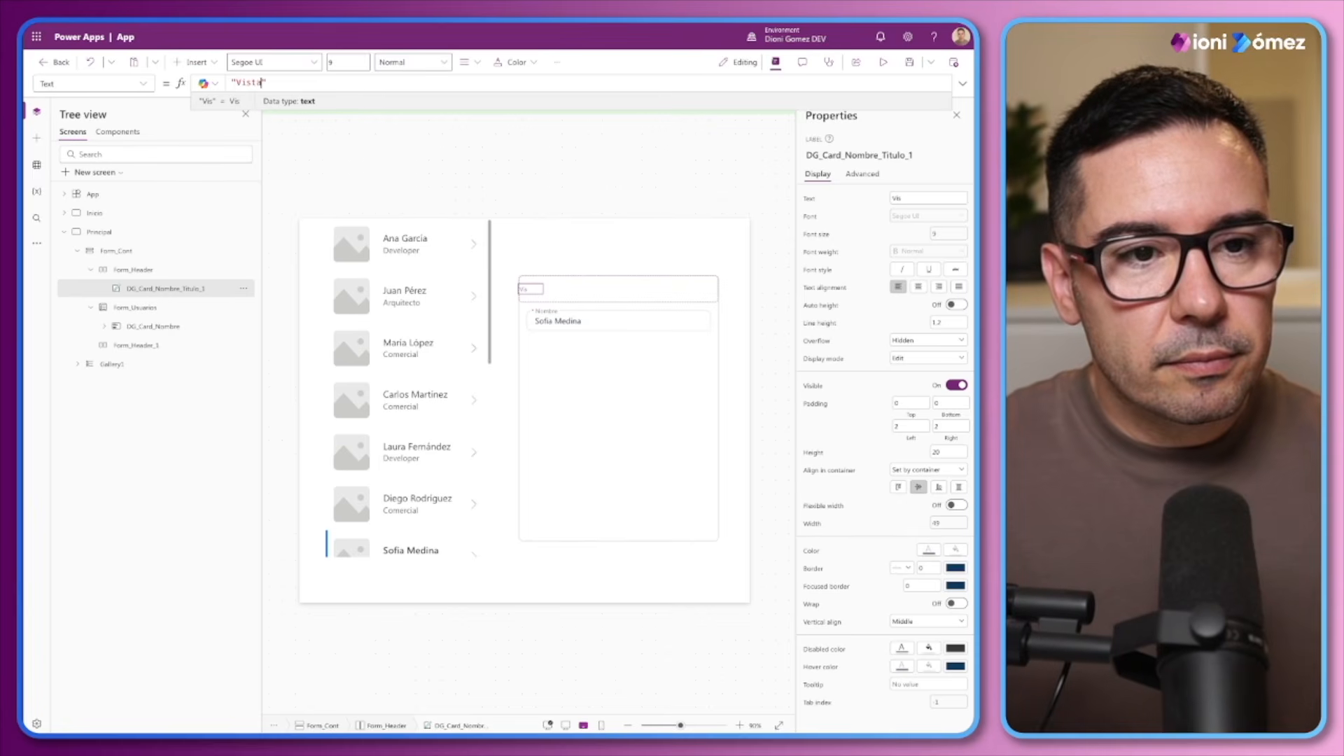
type("a")
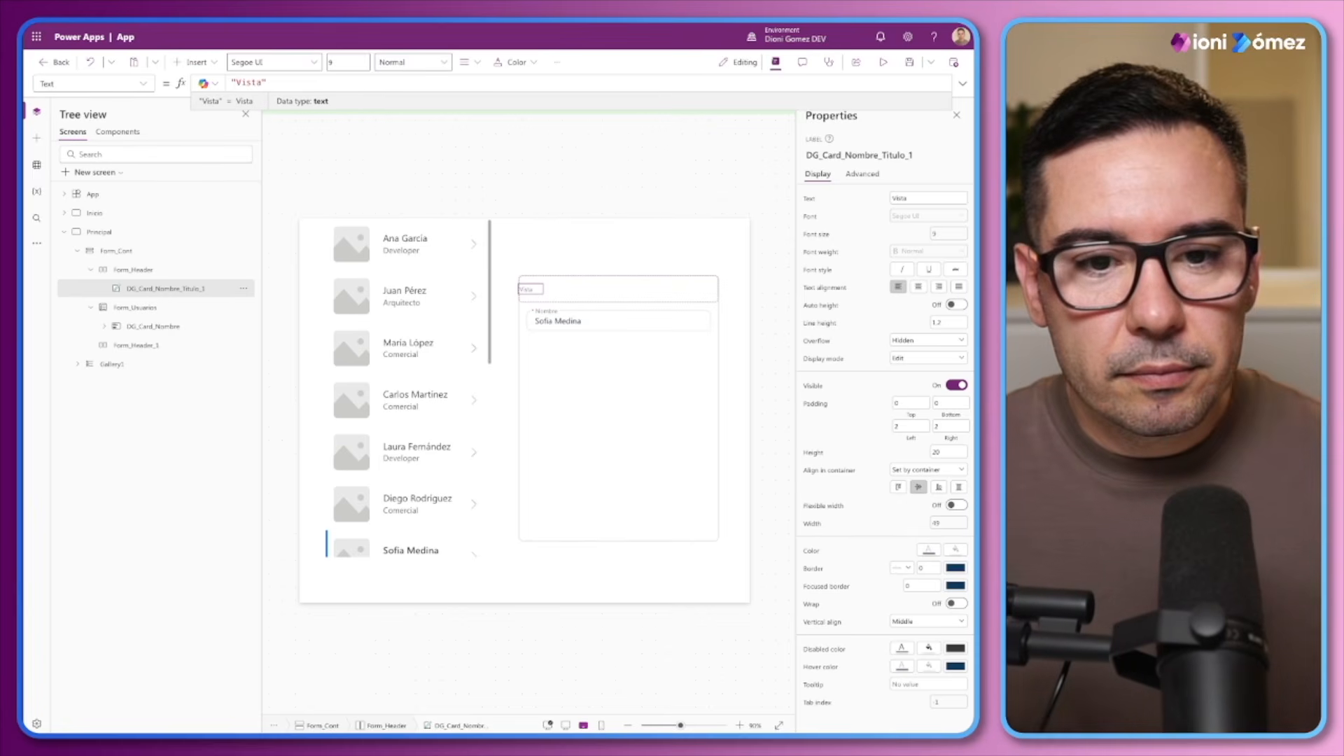
Insert a button into Form_Header beside the Vista label
left_click(109, 272)
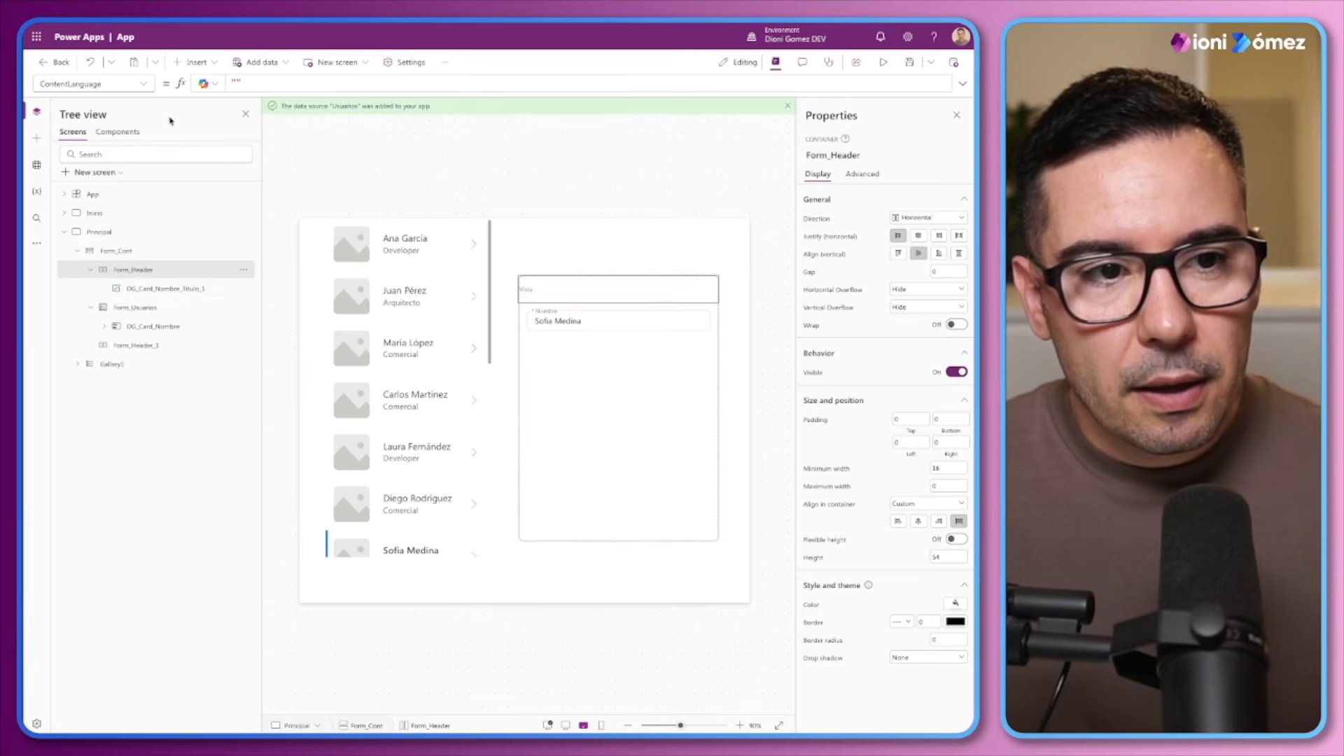
left_click(212, 68)
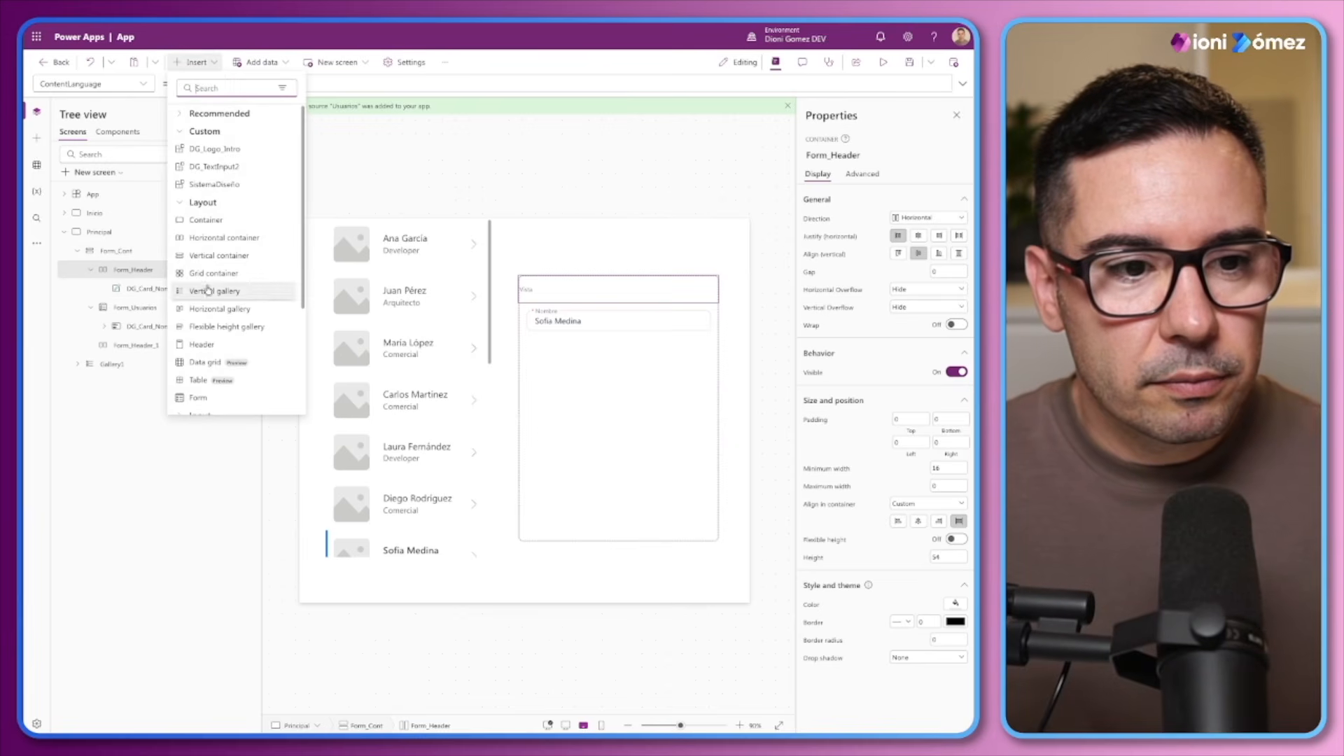
scroll(199, 369, "down", 2)
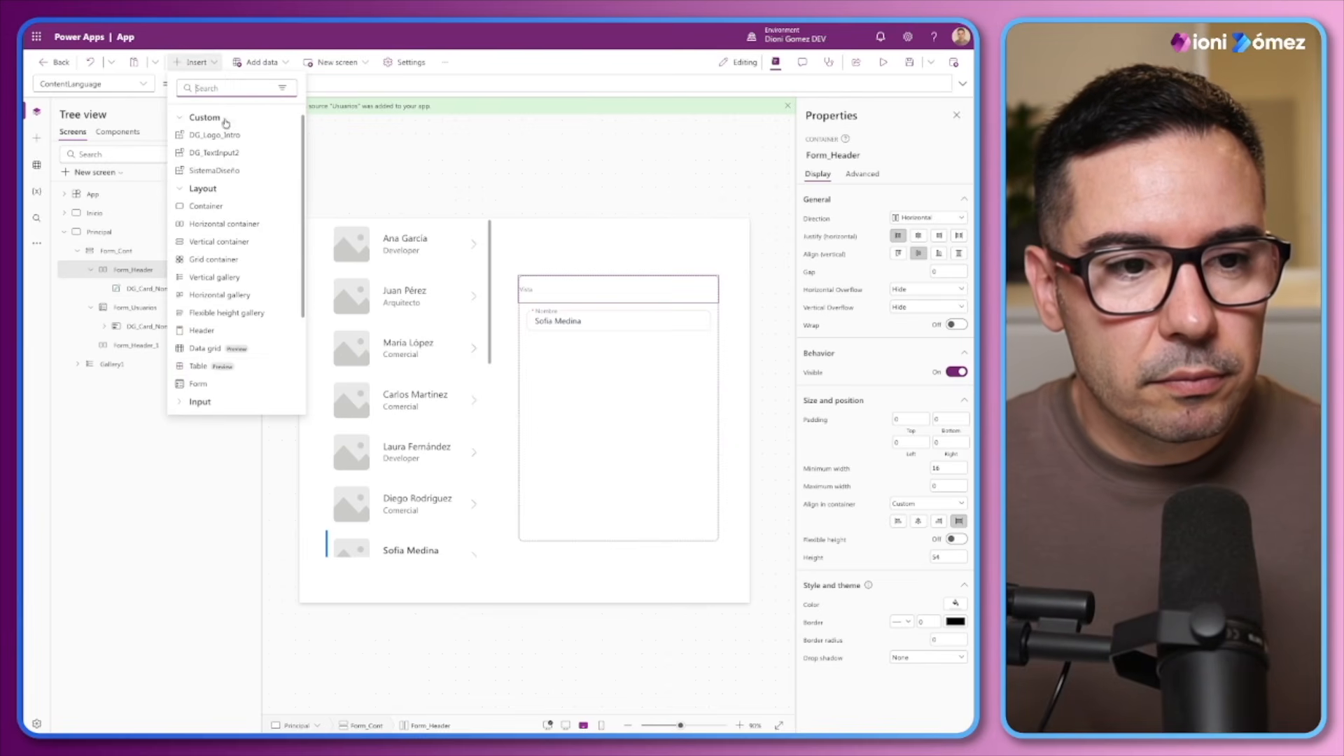
scroll(212, 174, "up", 2)
left_click(184, 133)
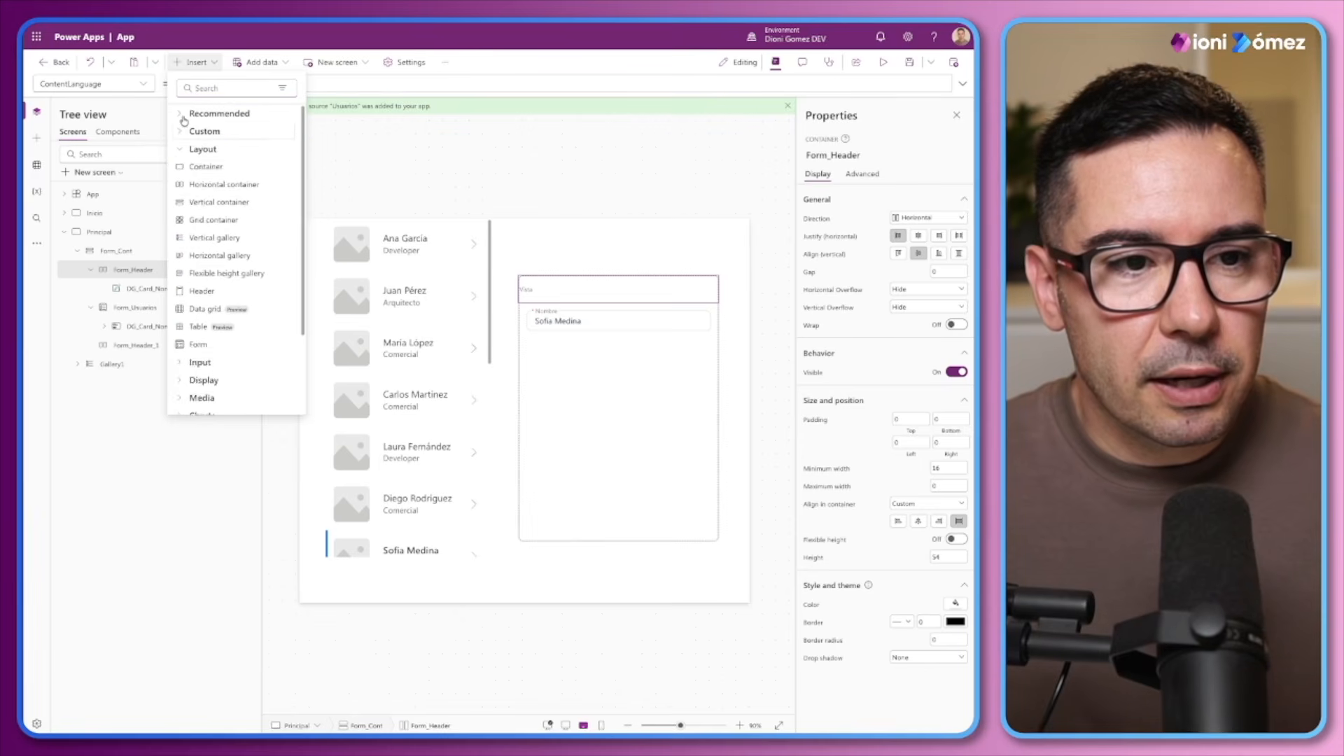
left_click(183, 117)
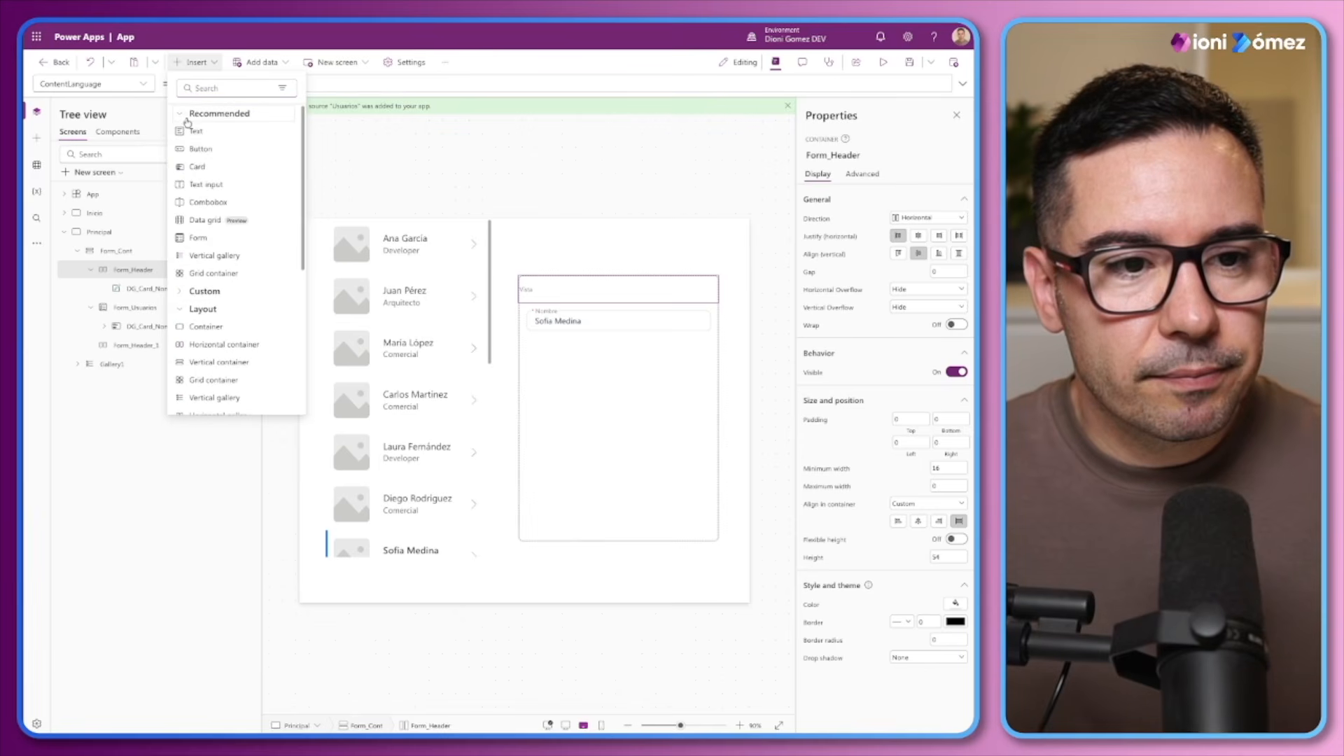
left_click(207, 148)
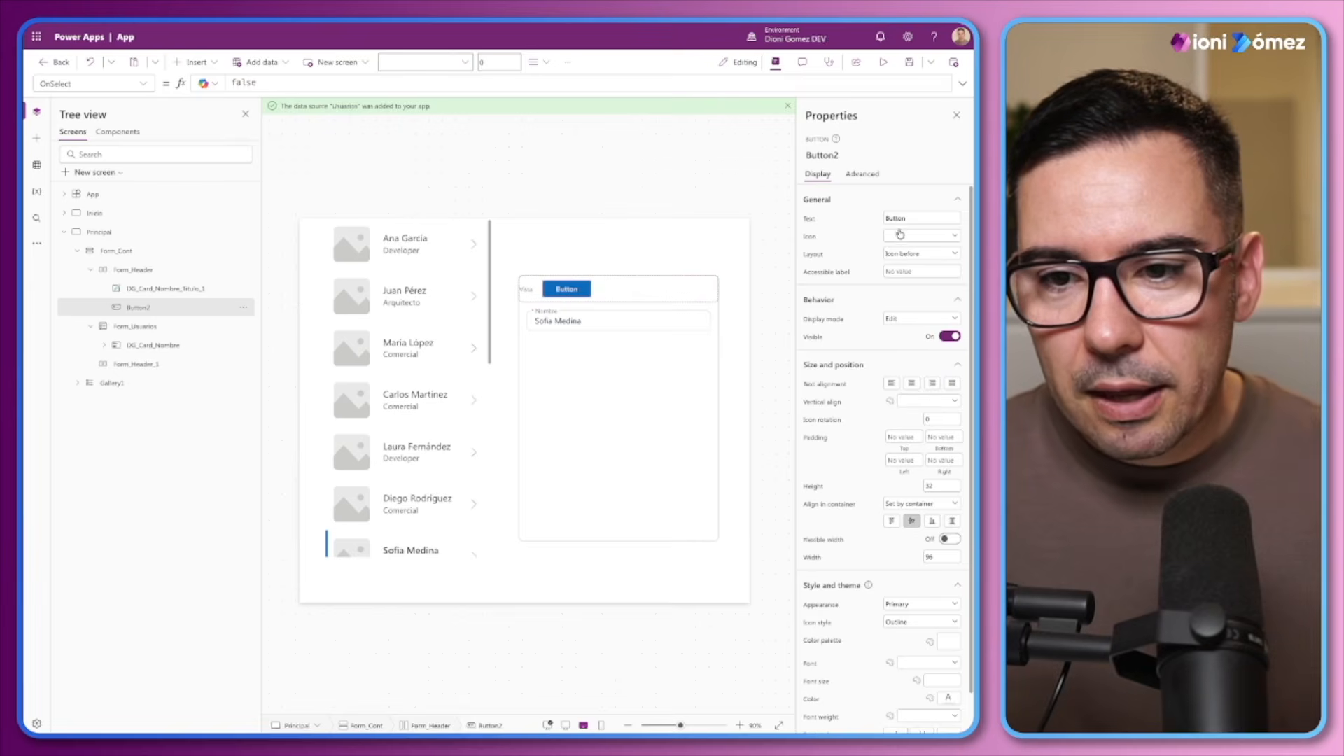
Give the new header button the Dismiss icon and an Icon only layout
left_click(900, 235)
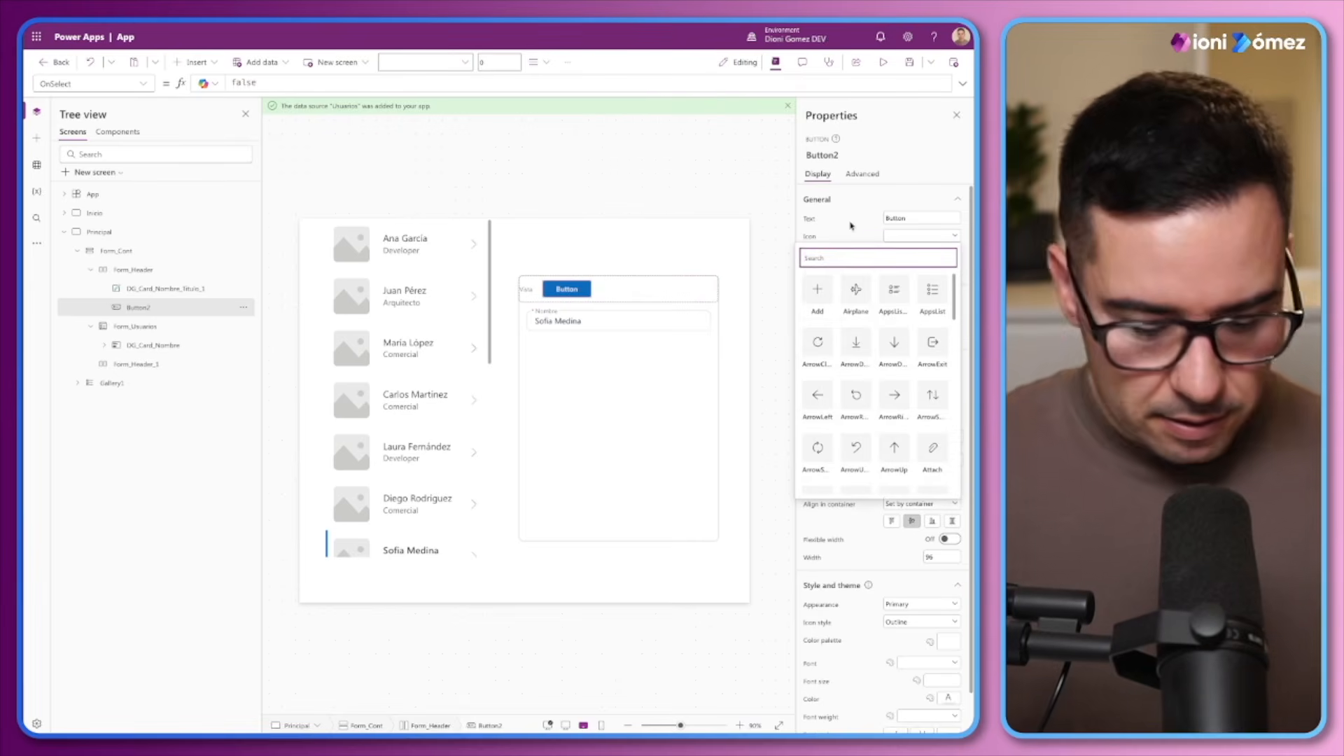
type("edit")
left_click(845, 285)
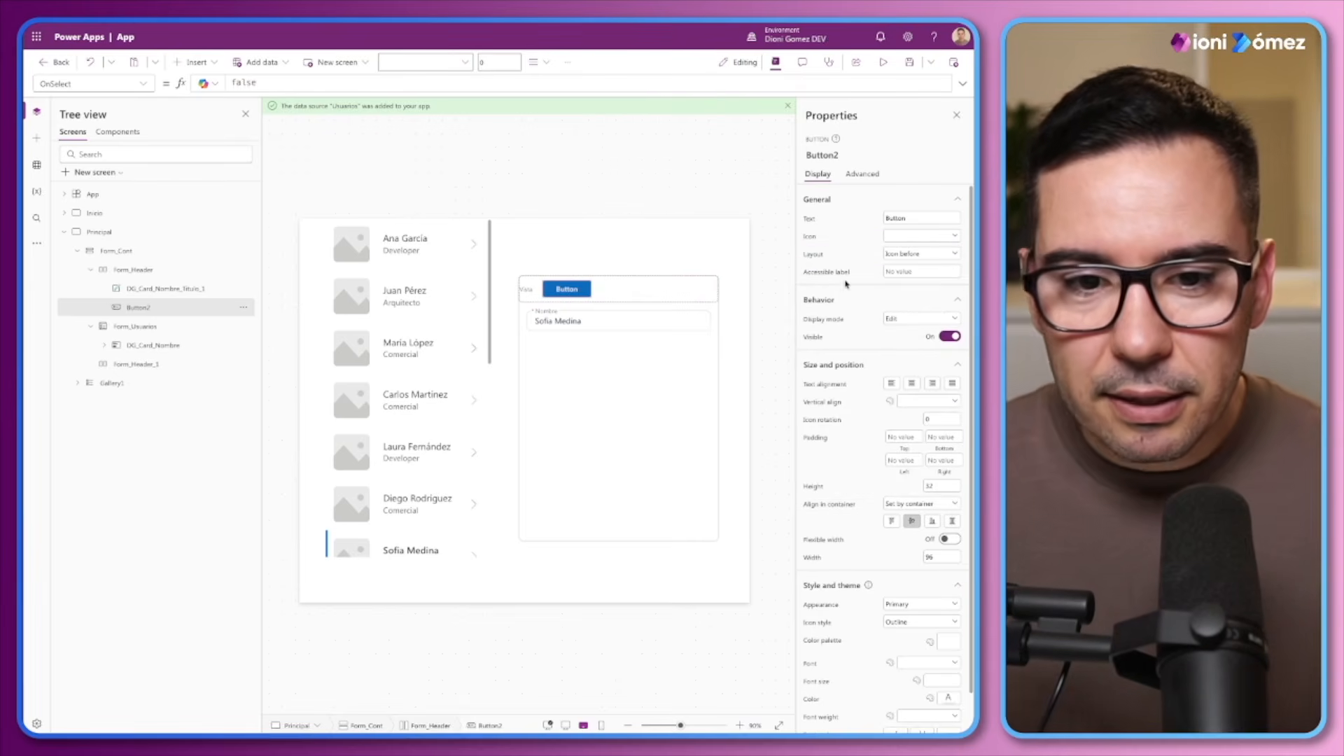
left_click(931, 257)
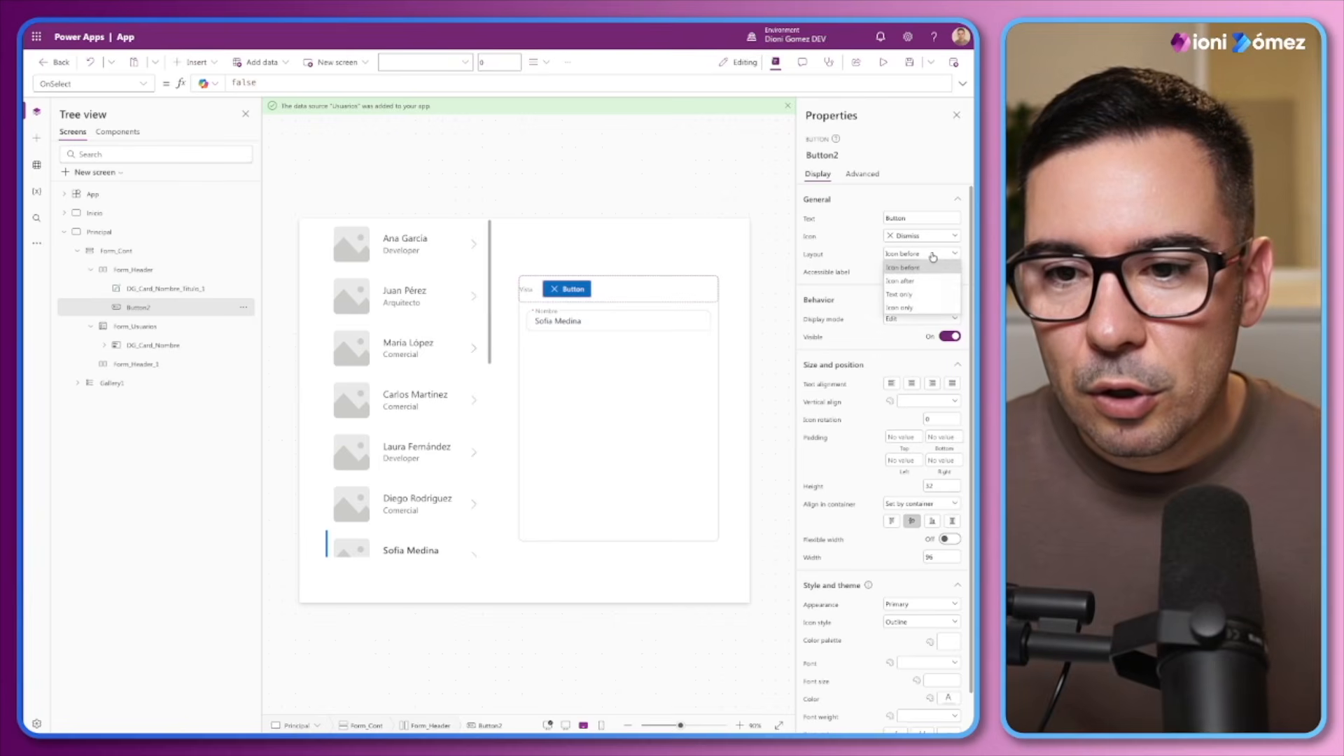
left_click(924, 308)
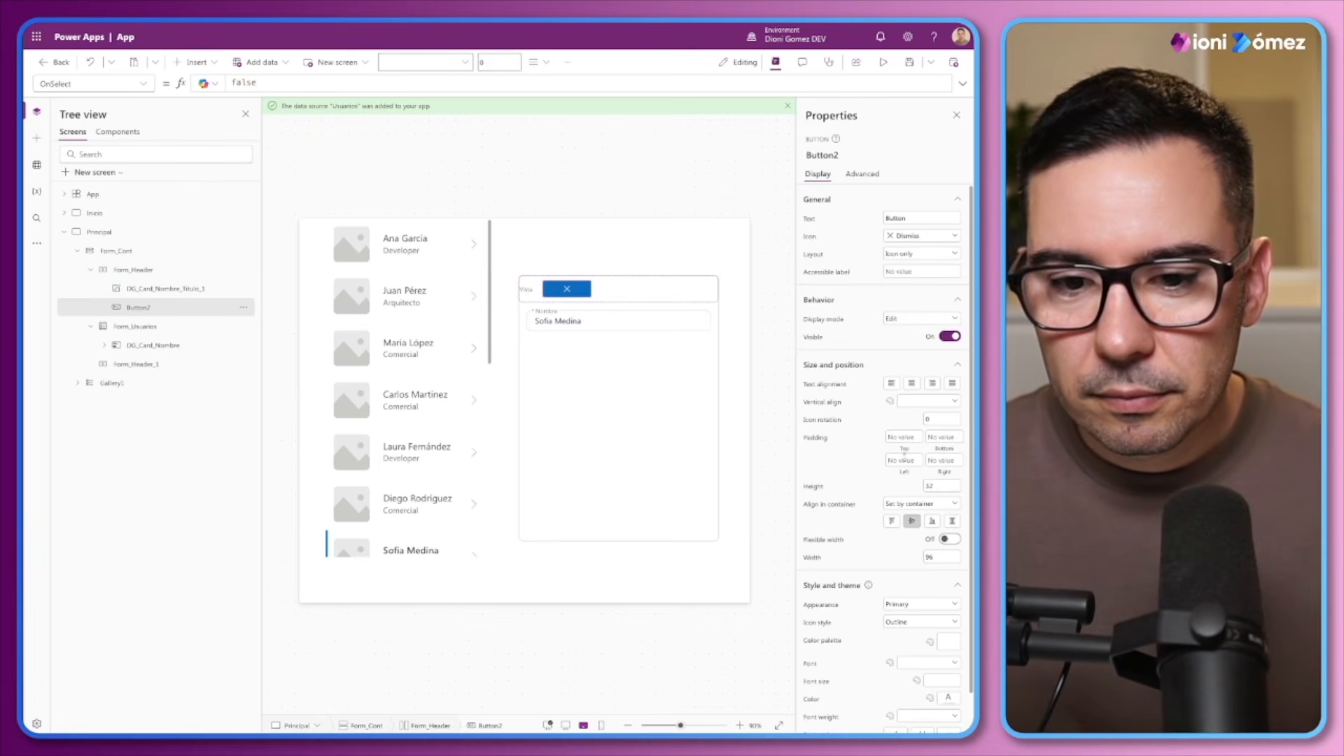
Set the header button's appearance to Transparent and its height and width to 24
left_click(917, 604)
left_click(919, 672)
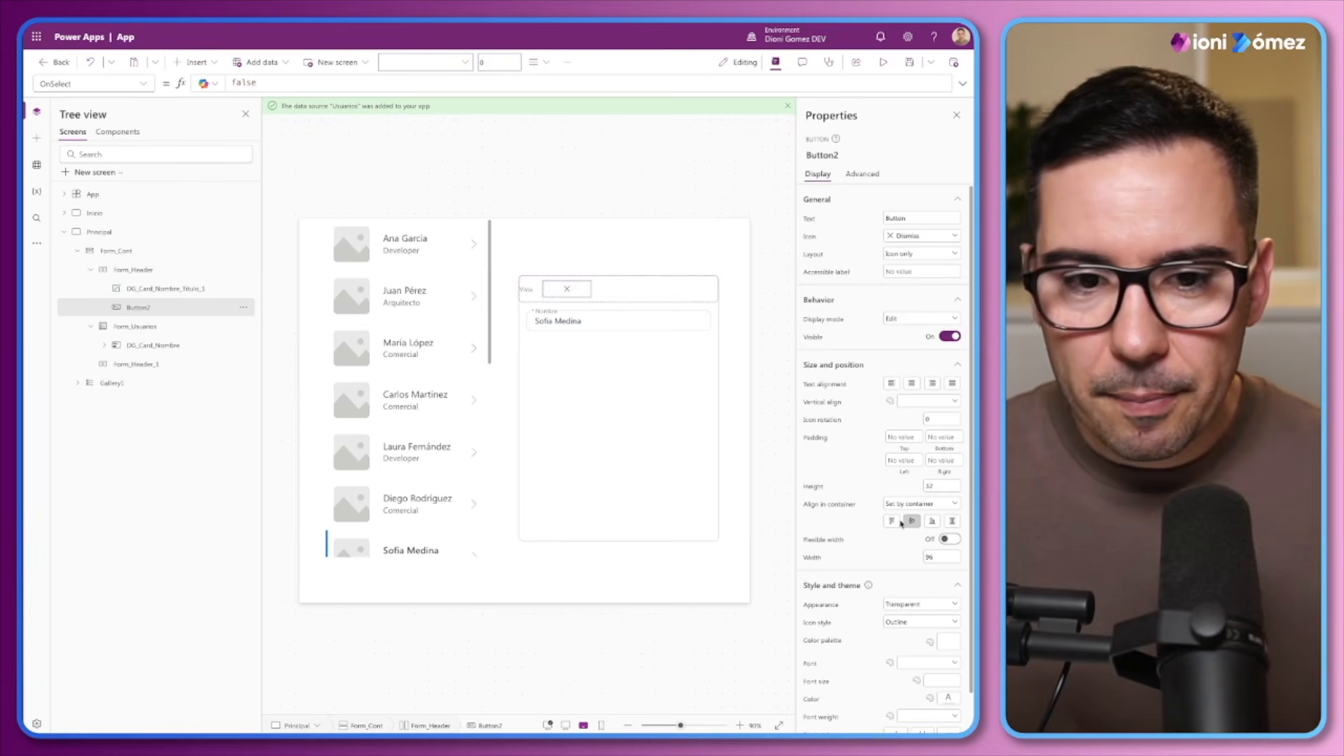
double_click(930, 485)
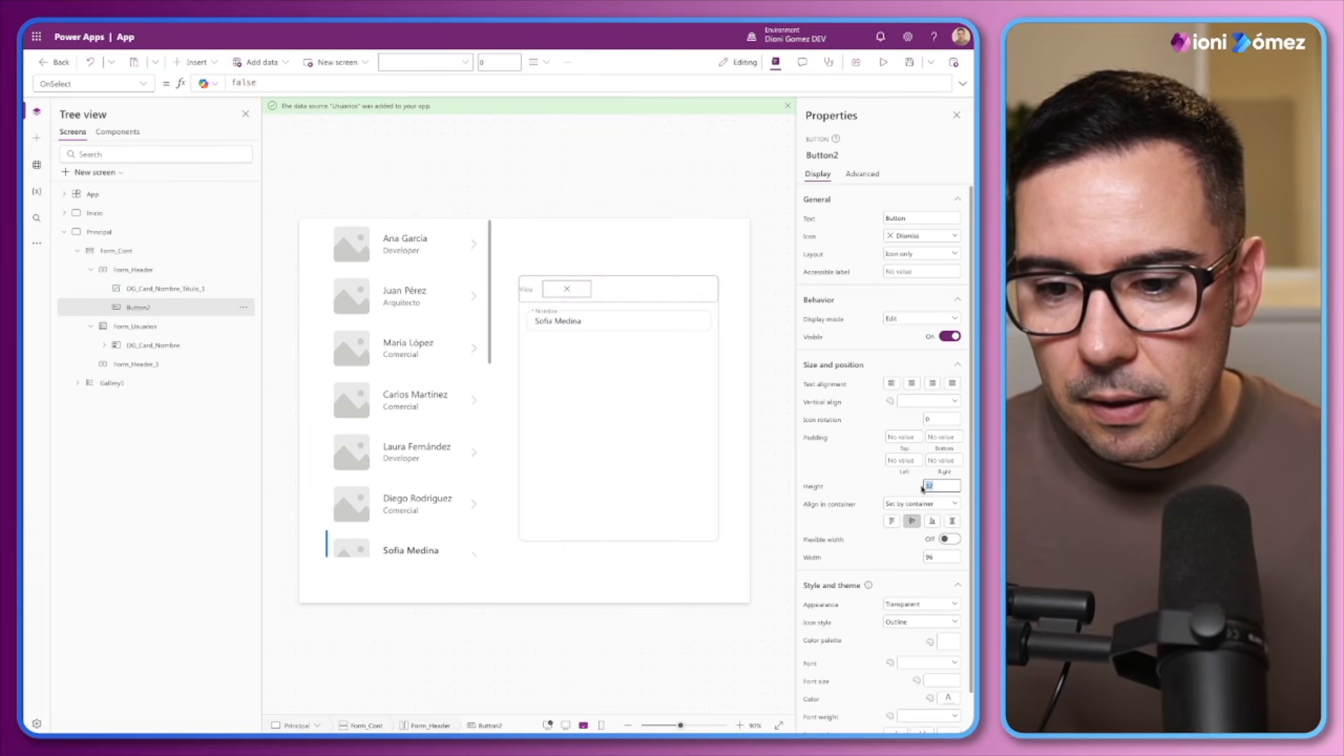
type("24")
double_click(936, 556)
type("24")
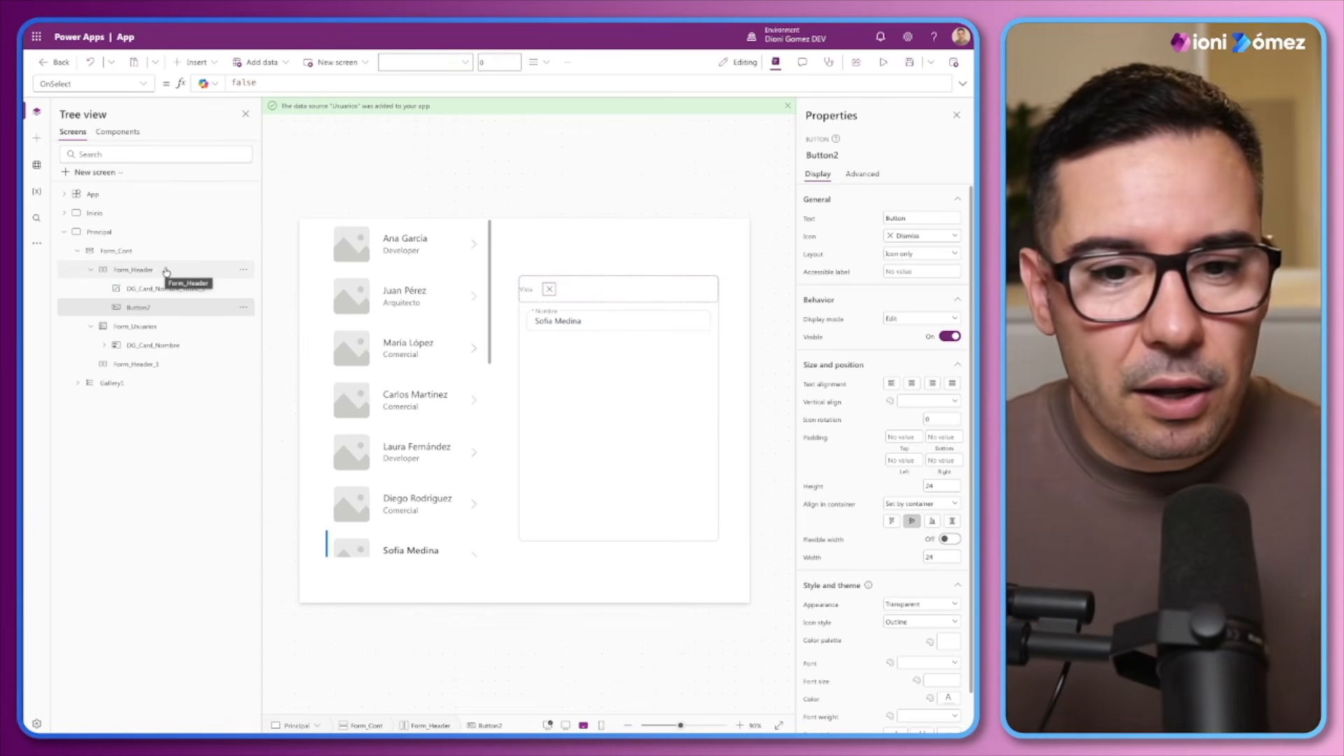
Set the header Dismiss button's OnSelect formula to ViewForm(Form_Usuarios)
left_click(736, 252)
left_click(551, 292)
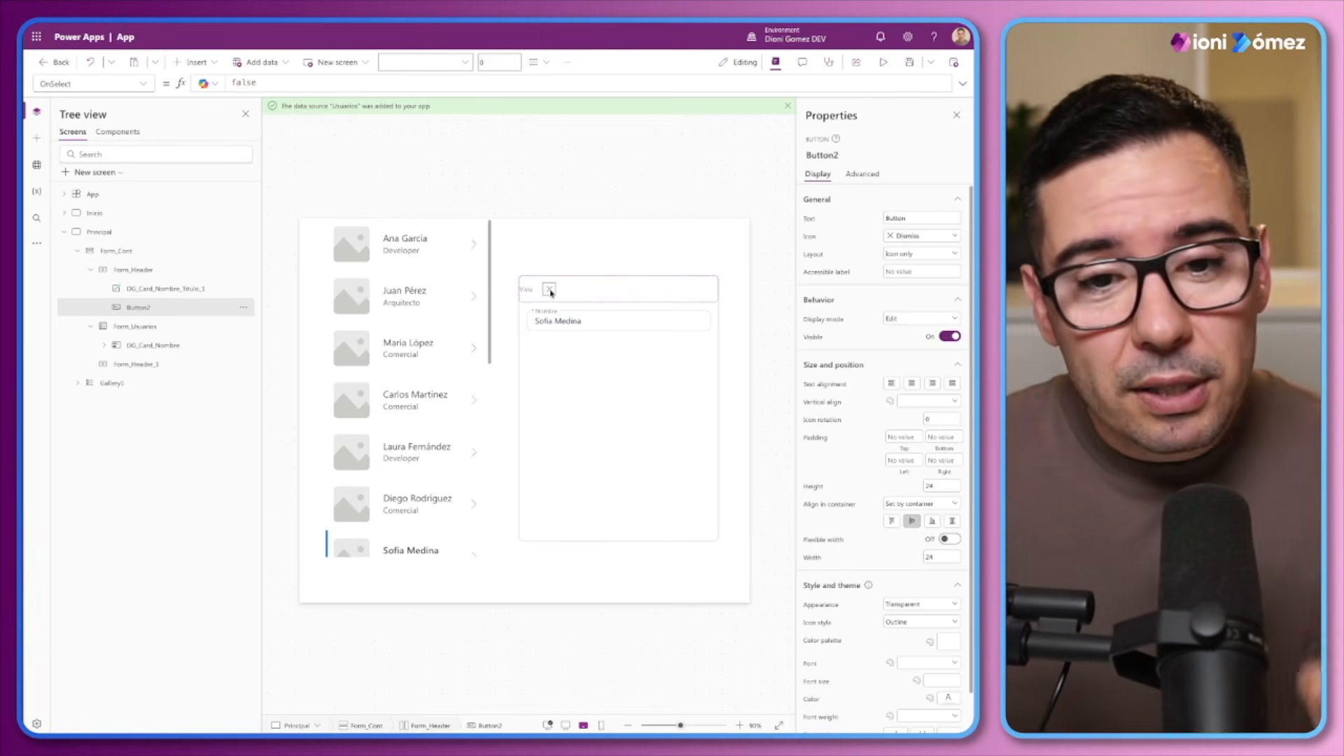
double_click(272, 79)
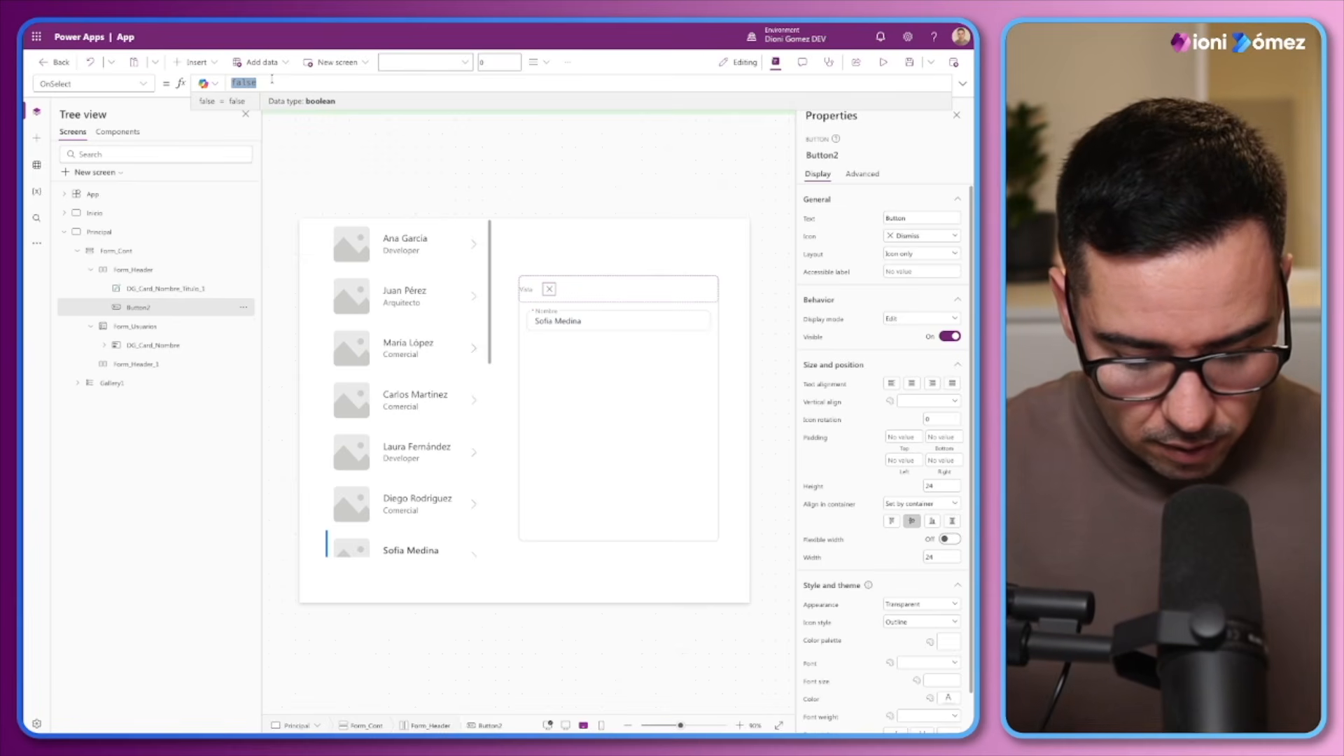
type("Vie")
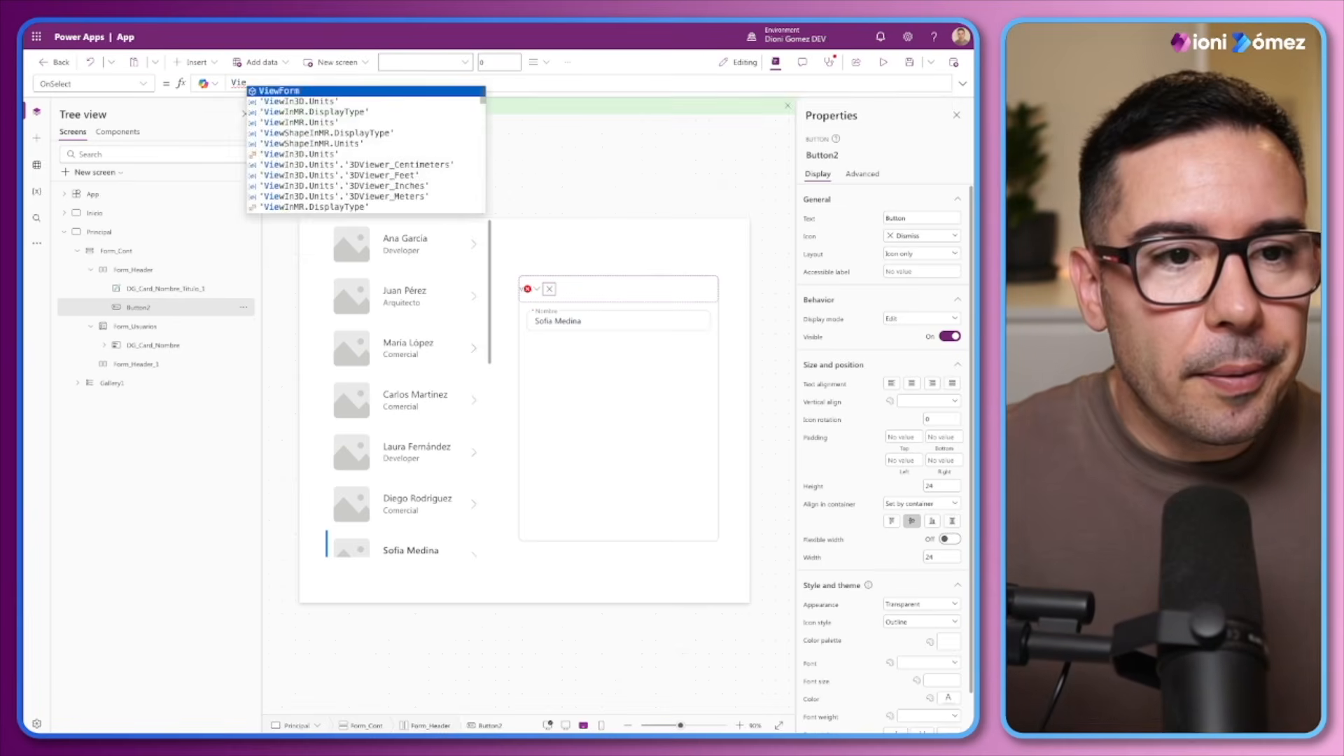
key("Tab")
type("Form")
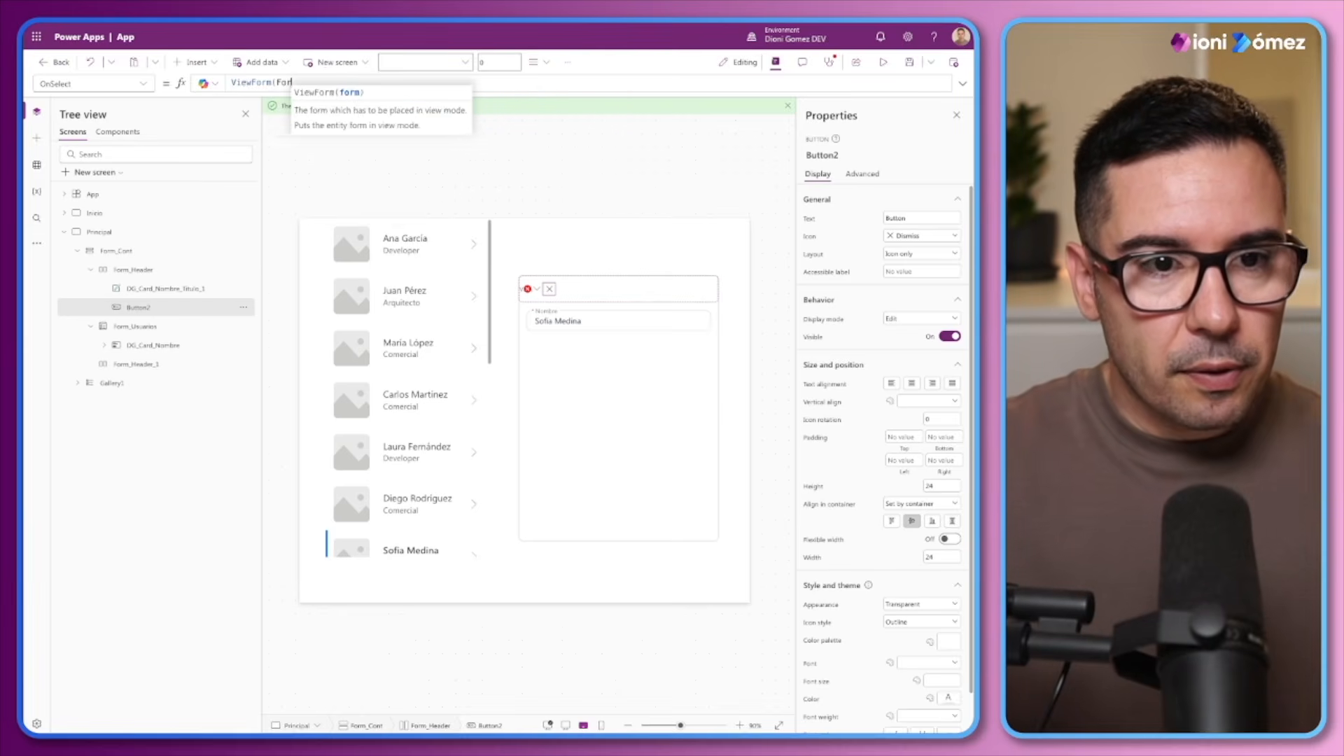
type("_")
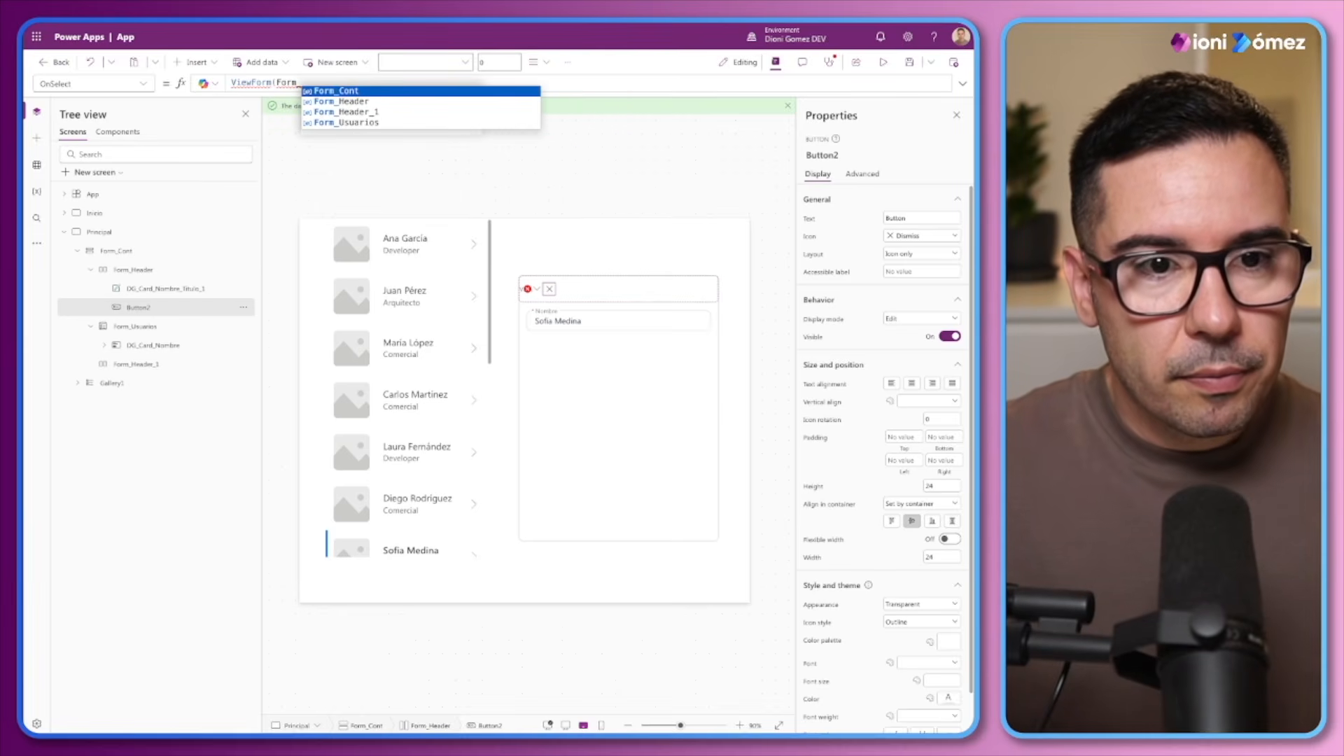
left_click(323, 124)
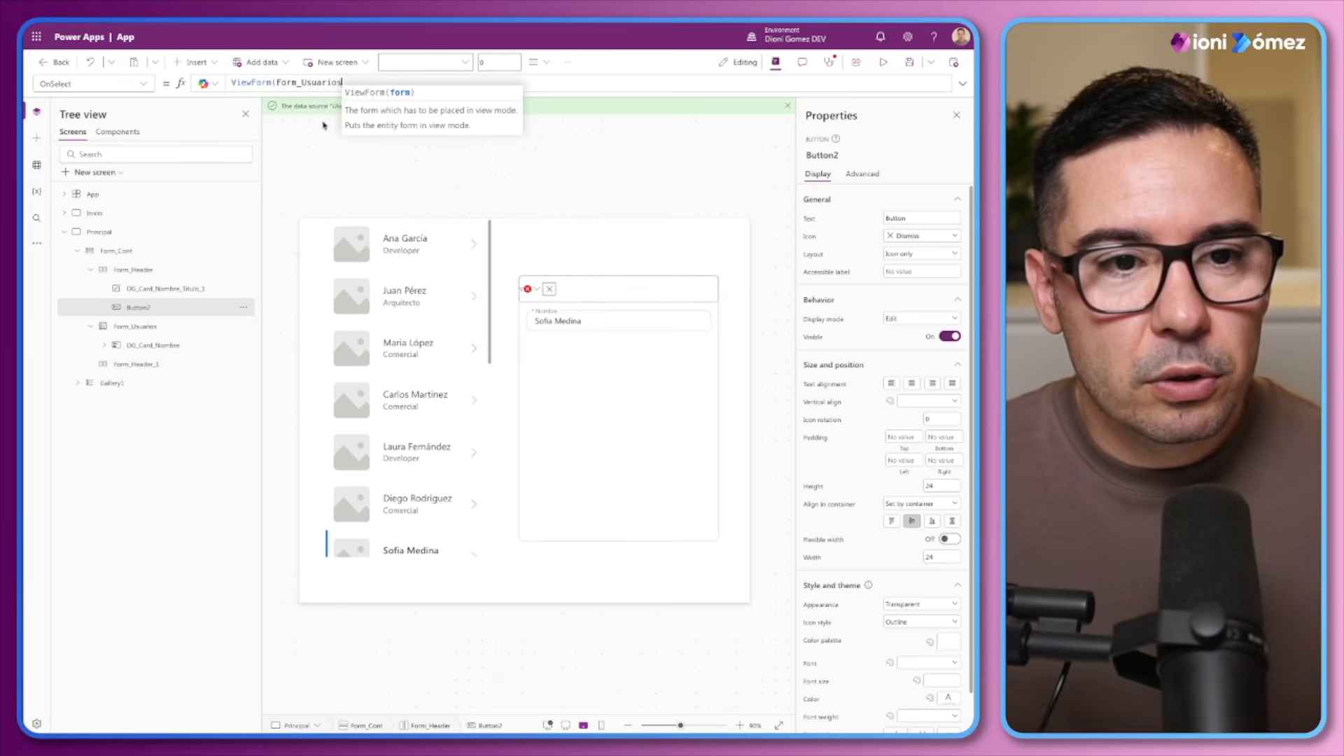
type(")")
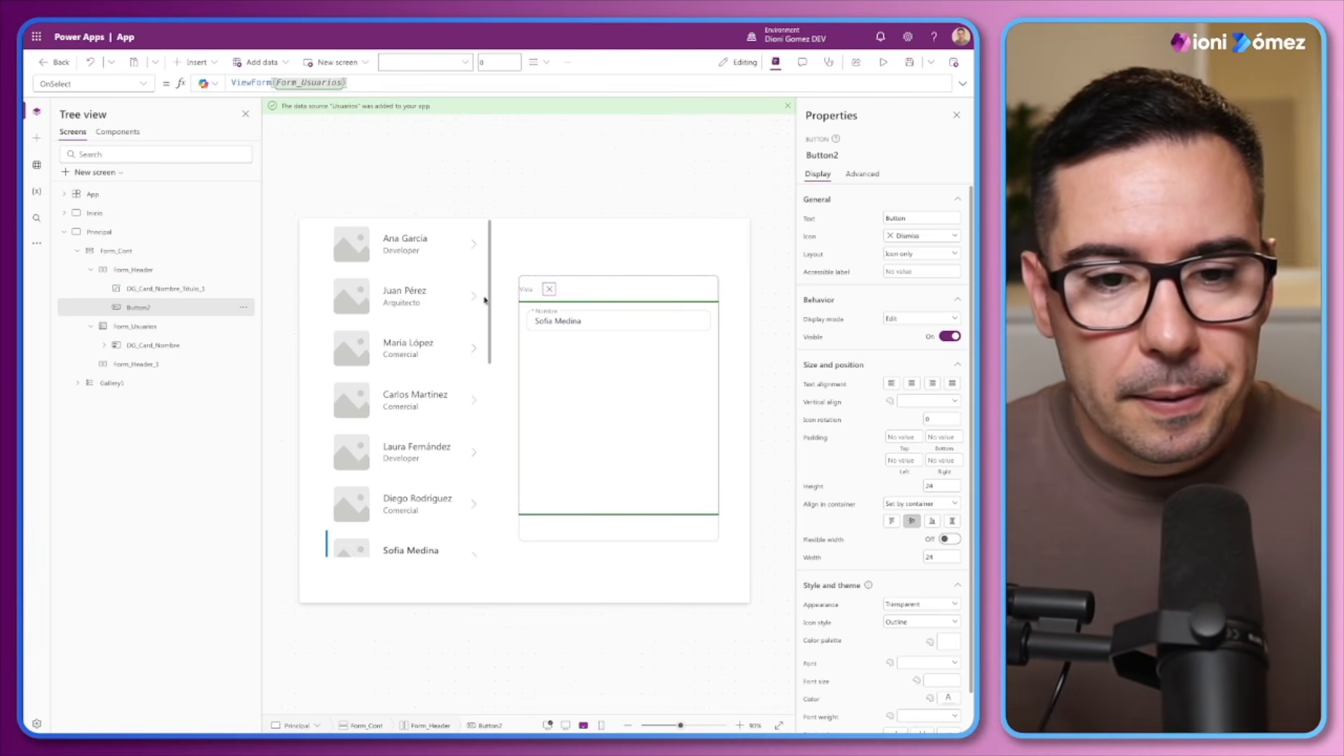
Copy the empty Form_Header_1 container and paste it inside Form_Header
left_click(126, 273)
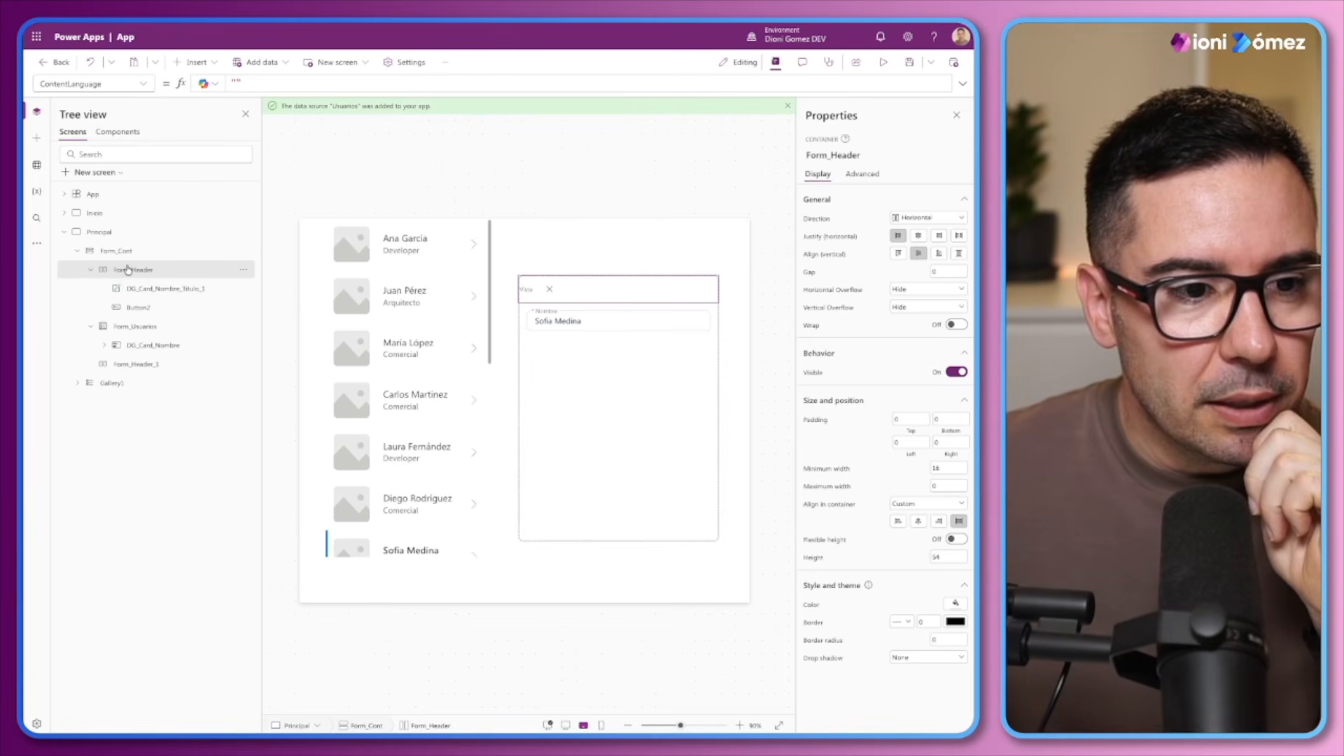
left_click(122, 365)
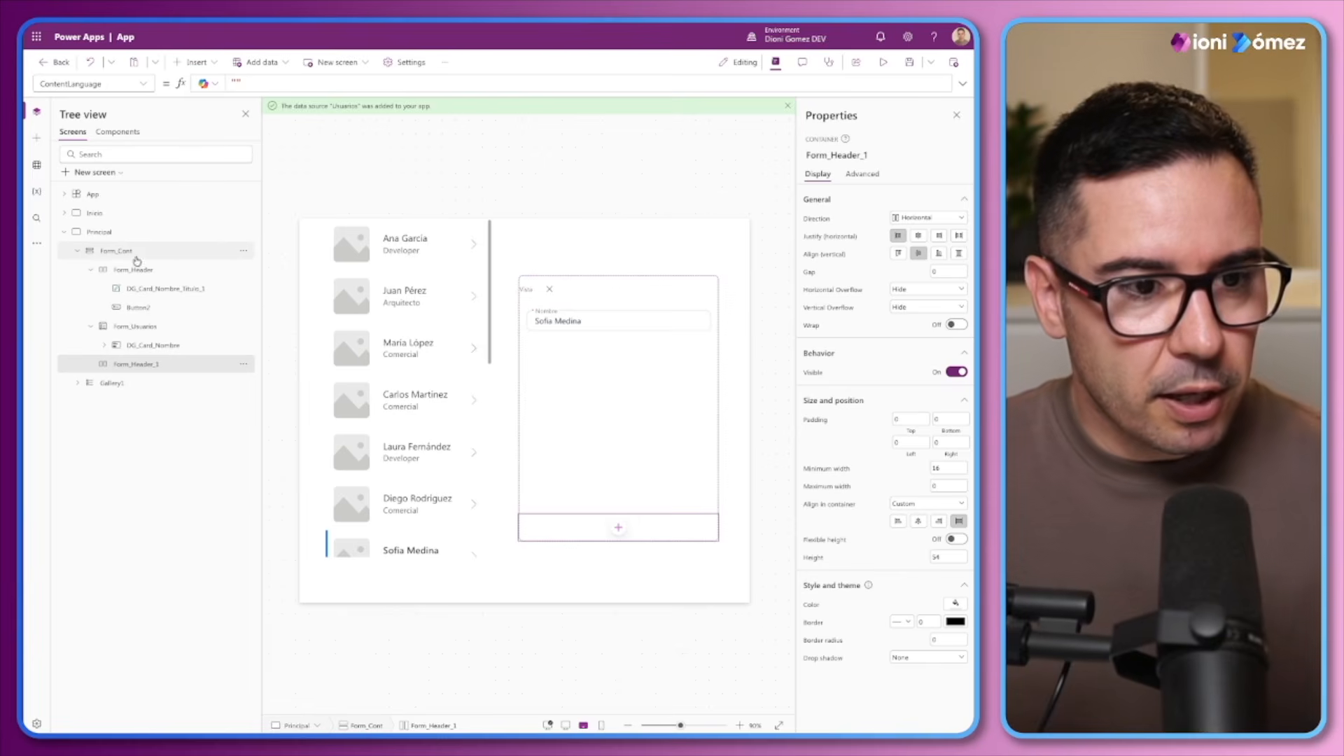
left_click(138, 269)
key("ctrl+v")
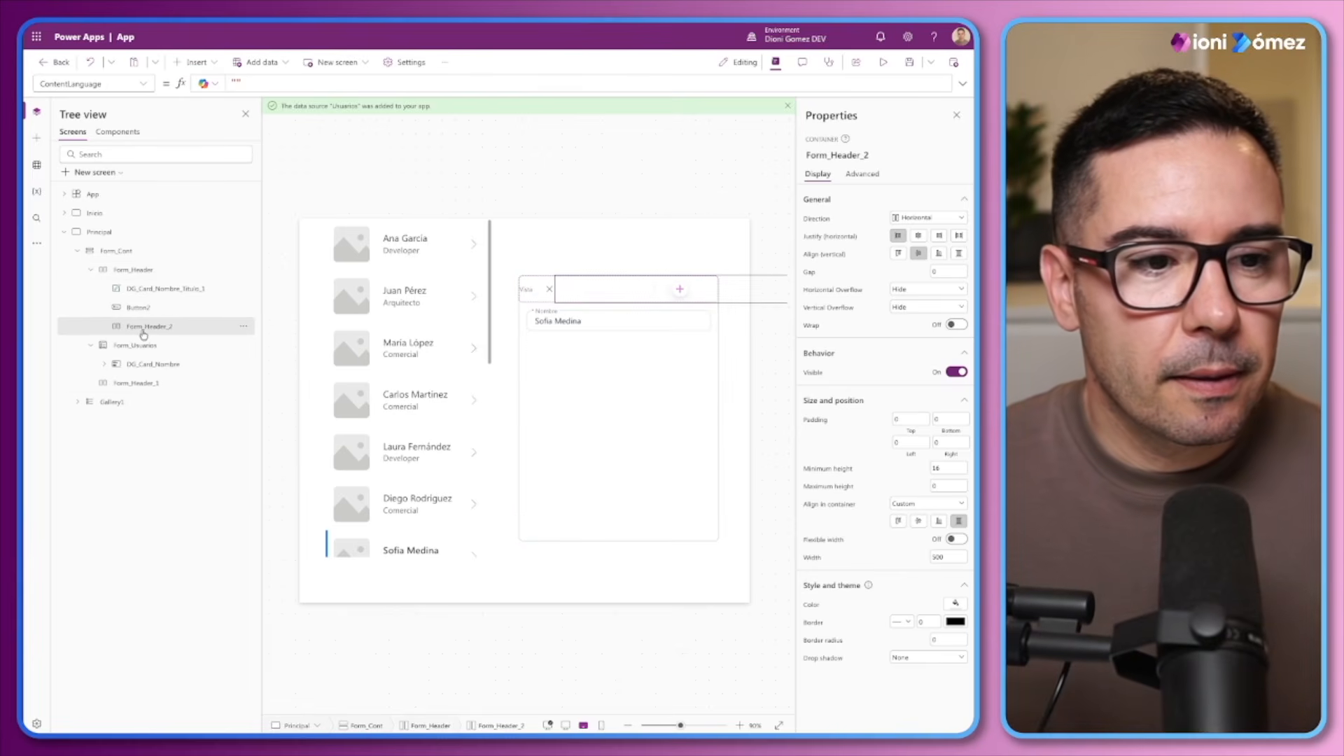
Place the pasted container first in Form_Header and rename it Form_Titulo_Sub
double_click(145, 289)
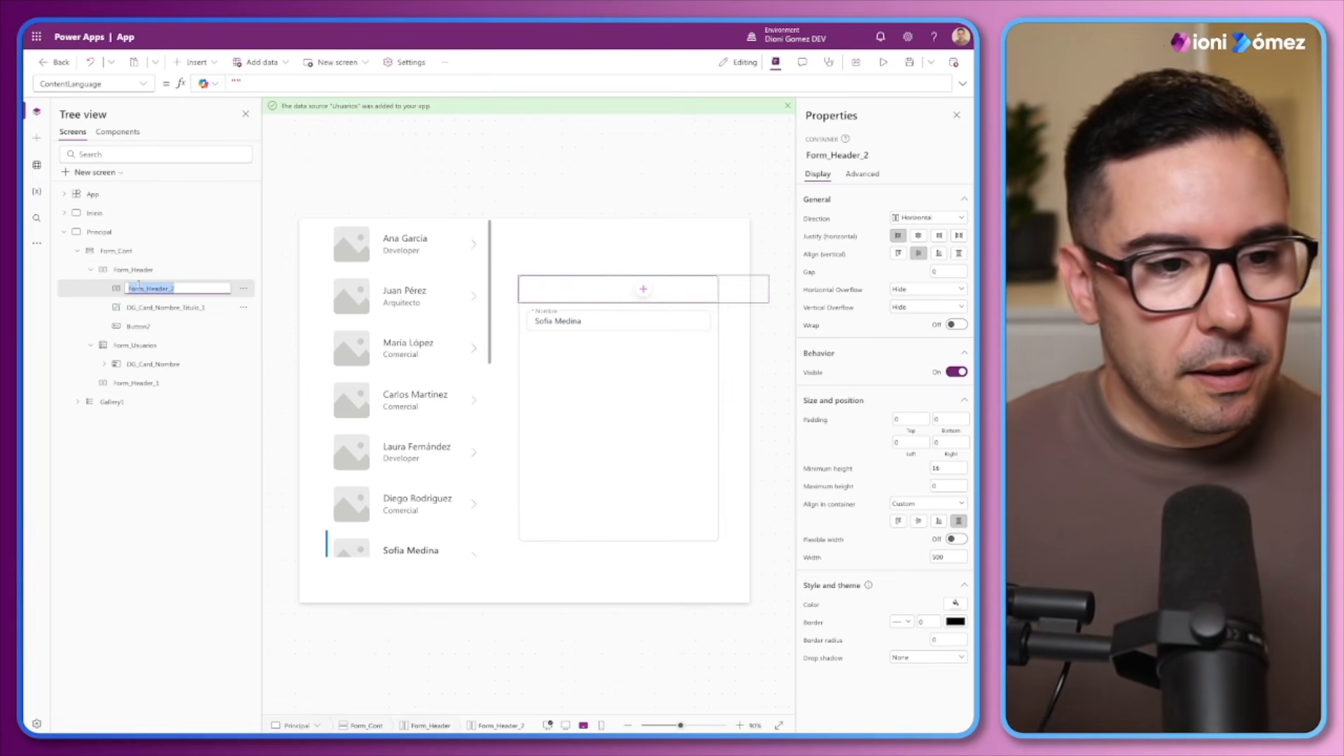
key("Right")
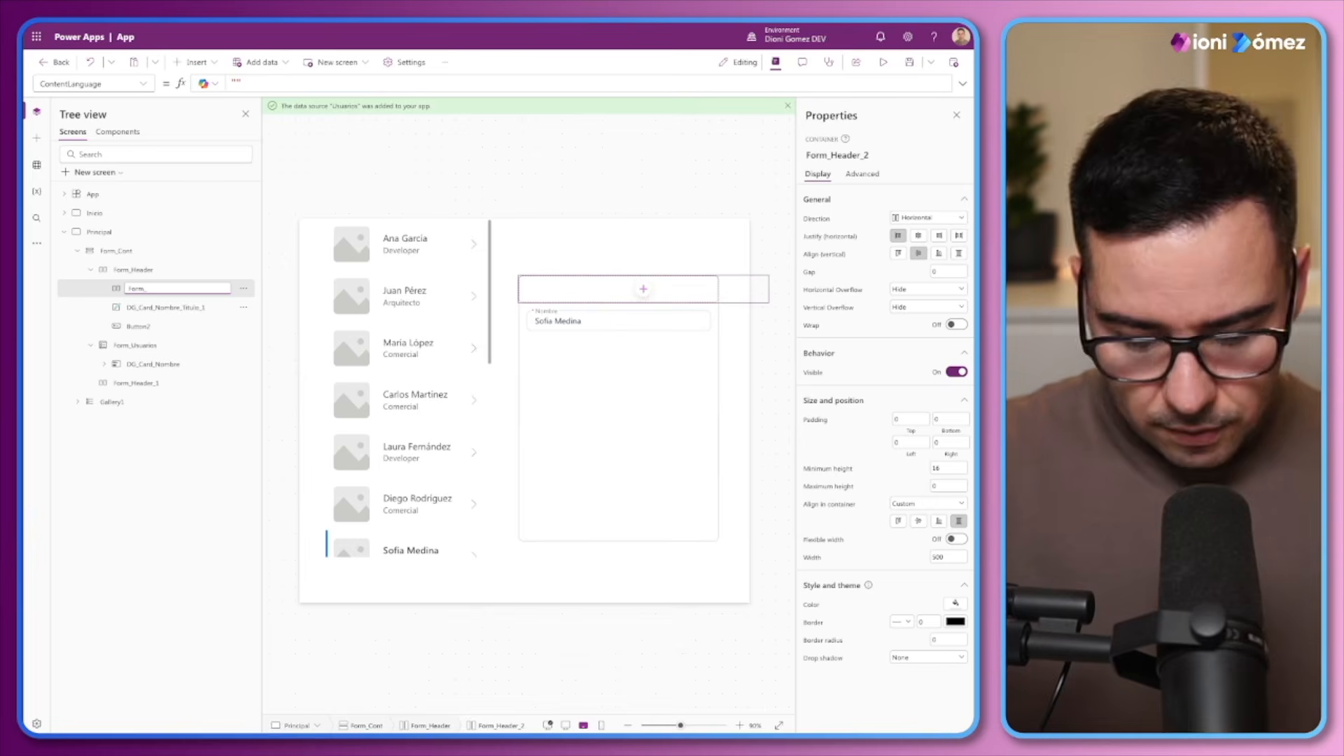
type("Titu")
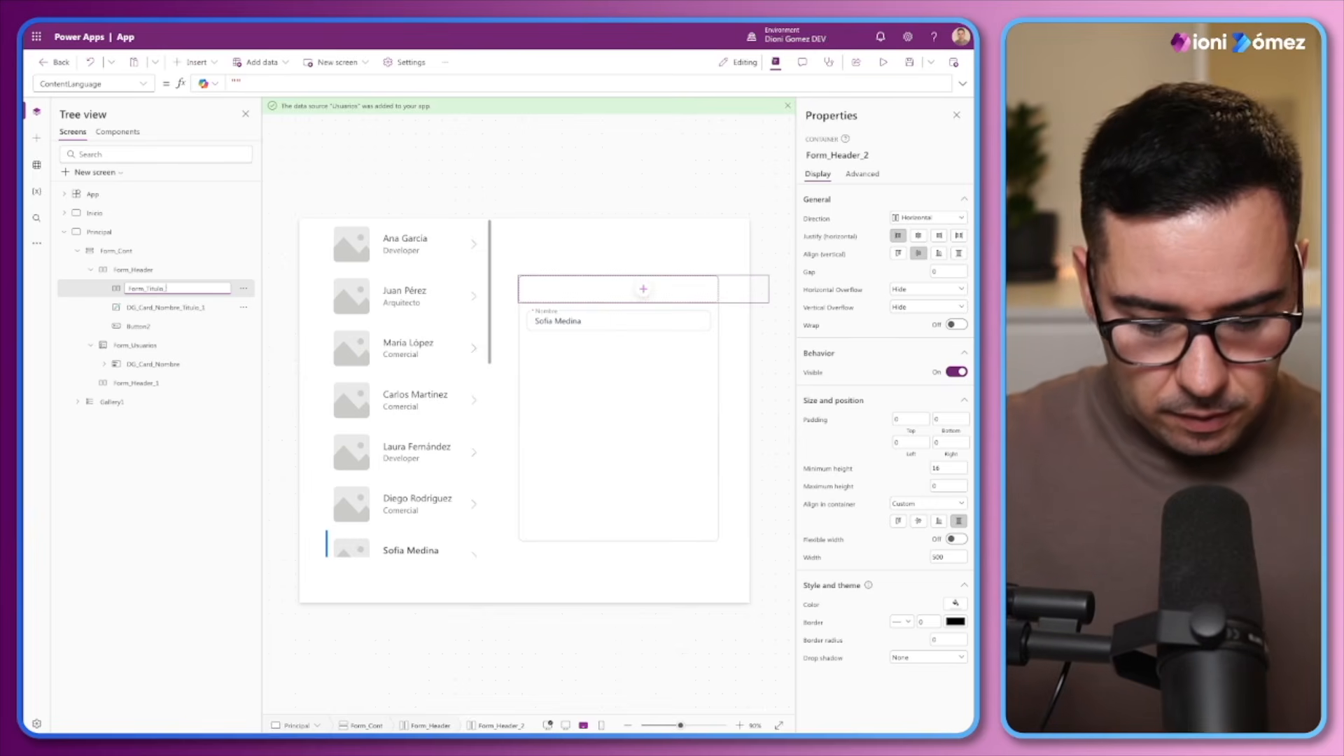
type("lo_Sub")
key("Return")
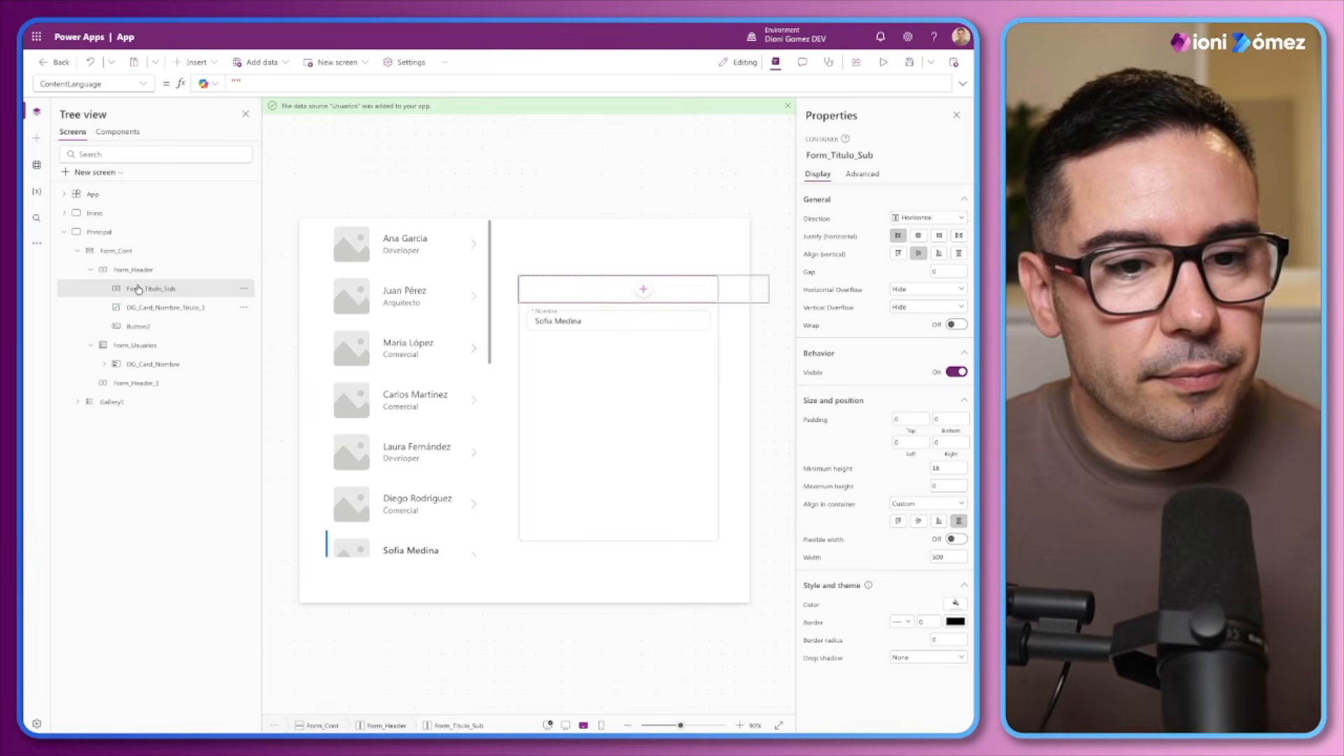
Move the Vista label from Form_Header into the Form_Titulo_Sub container
left_click(132, 310)
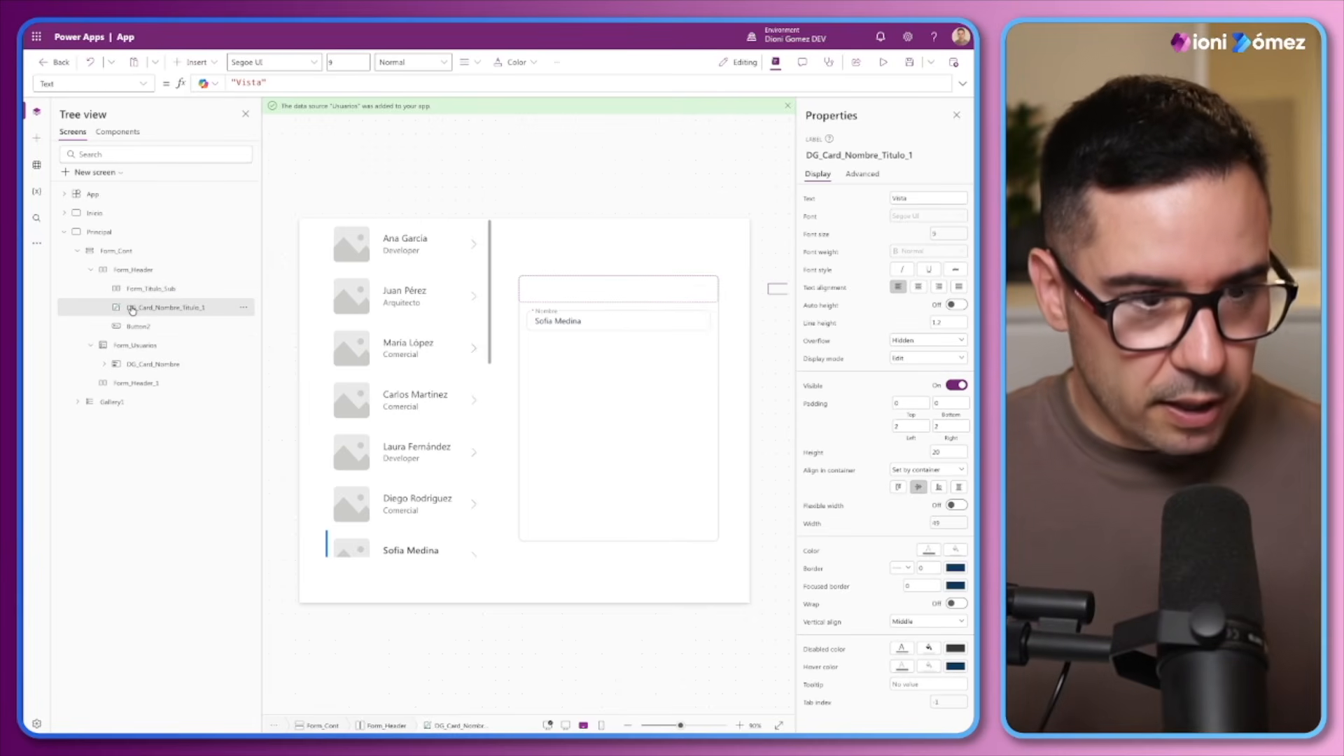
key("Delete")
left_click(139, 288)
key("ctrl+z")
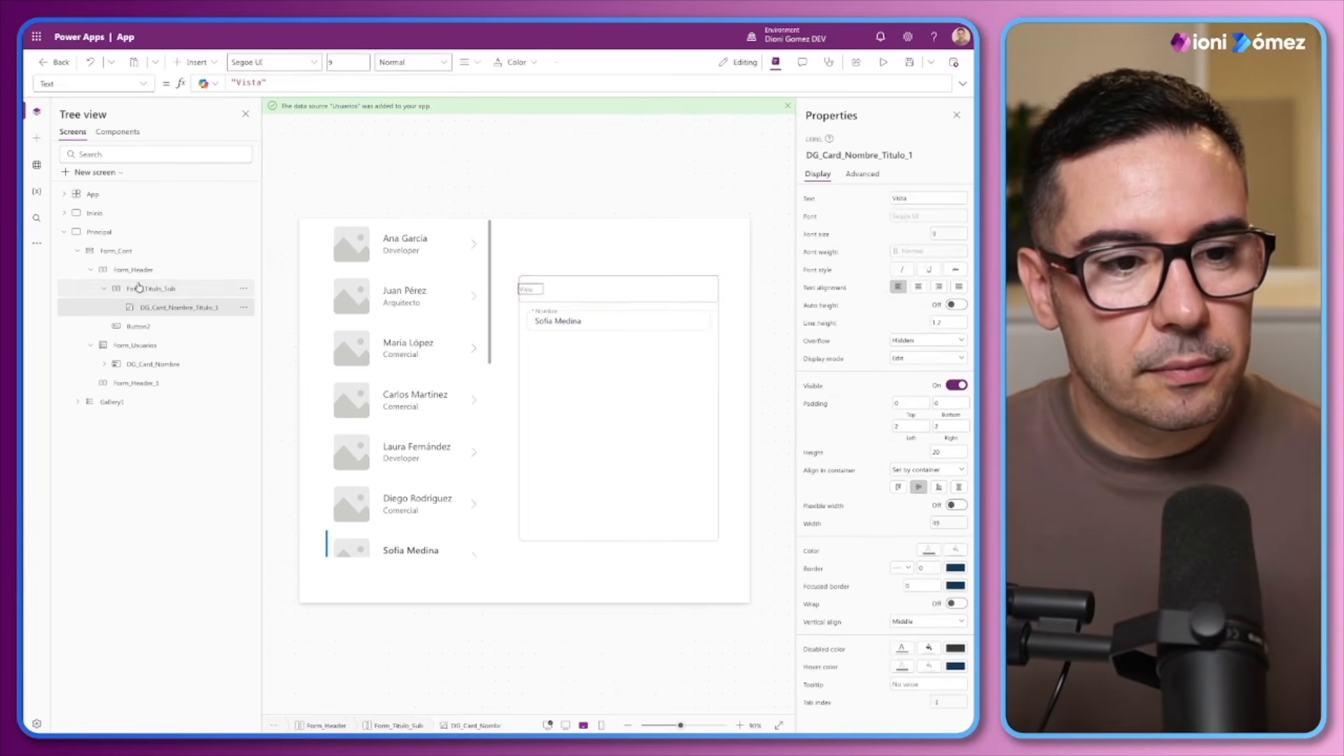
Set Form_Titulo_Sub to a vertical direction with its contents aligned horizontally to the start
left_click(138, 288)
left_click(917, 219)
left_click(921, 243)
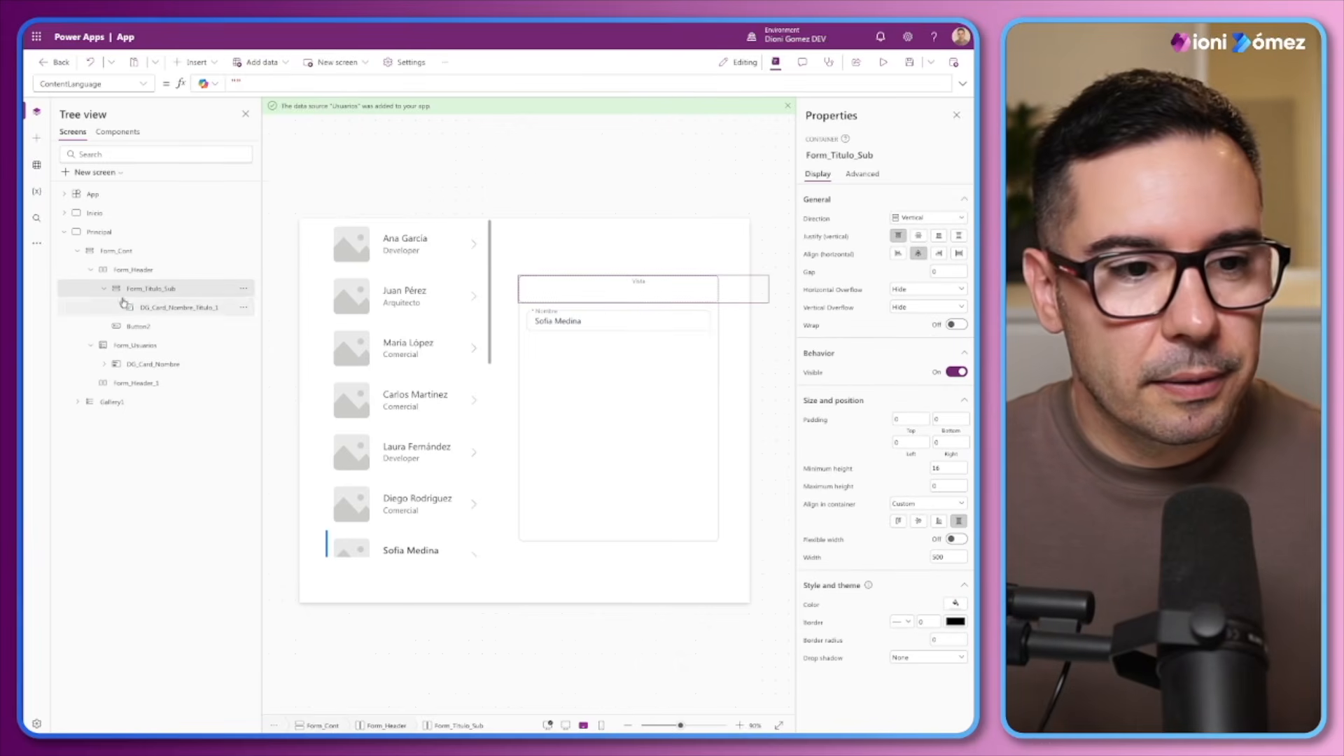
left_click(102, 289)
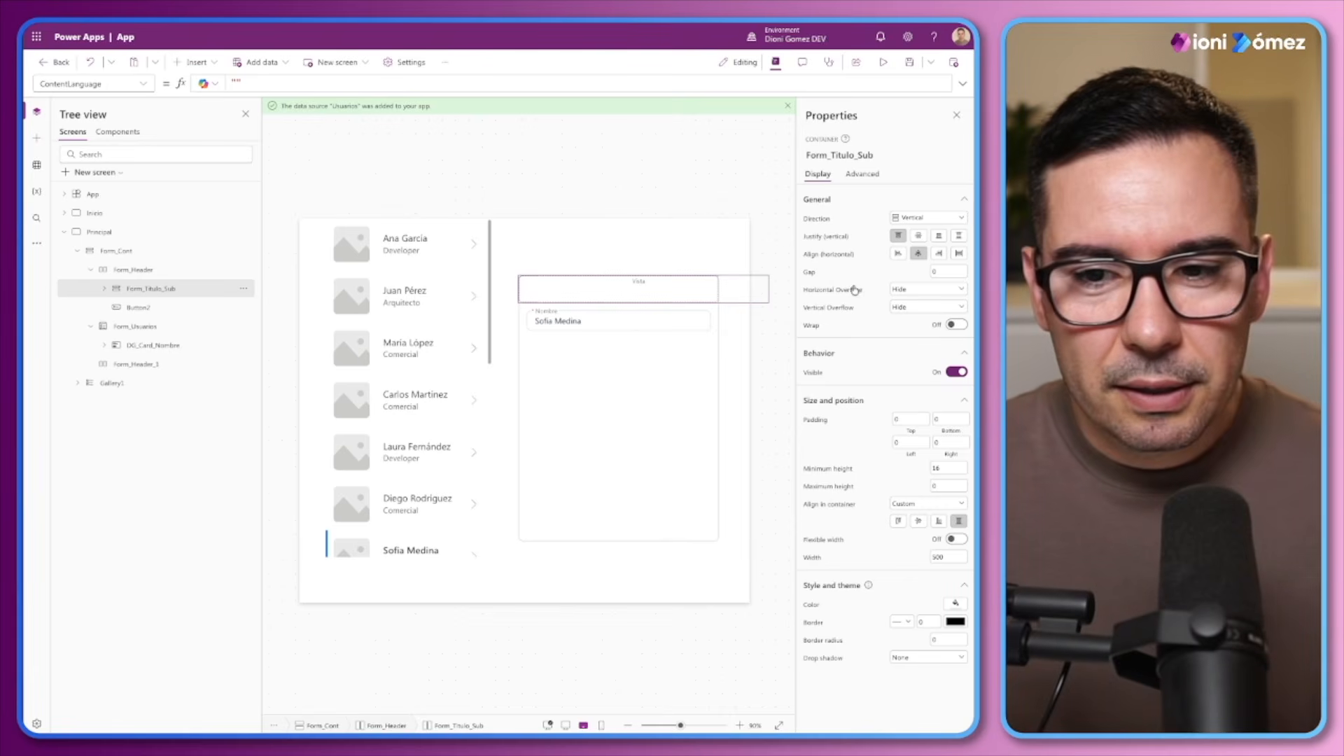
left_click(896, 254)
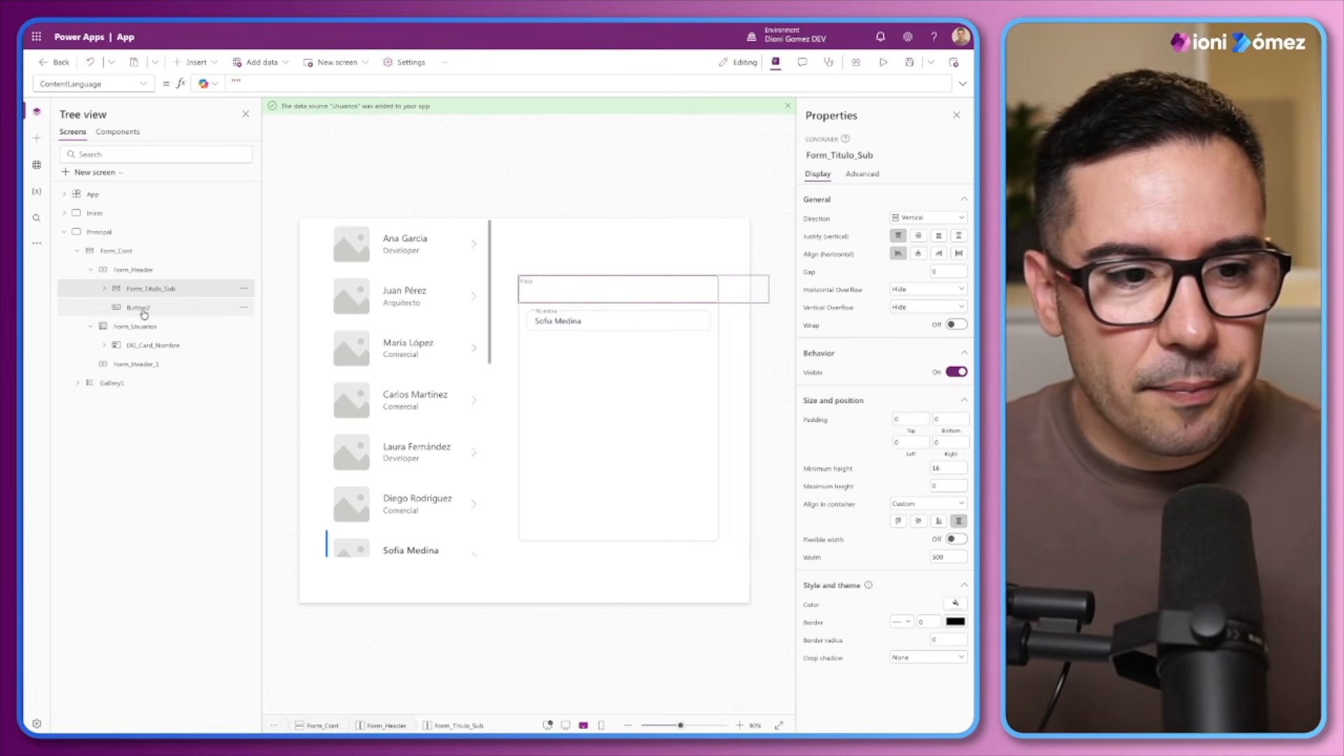
Duplicate the Vista label inside Form_Titulo_Sub so two labels are stacked
left_click(540, 287)
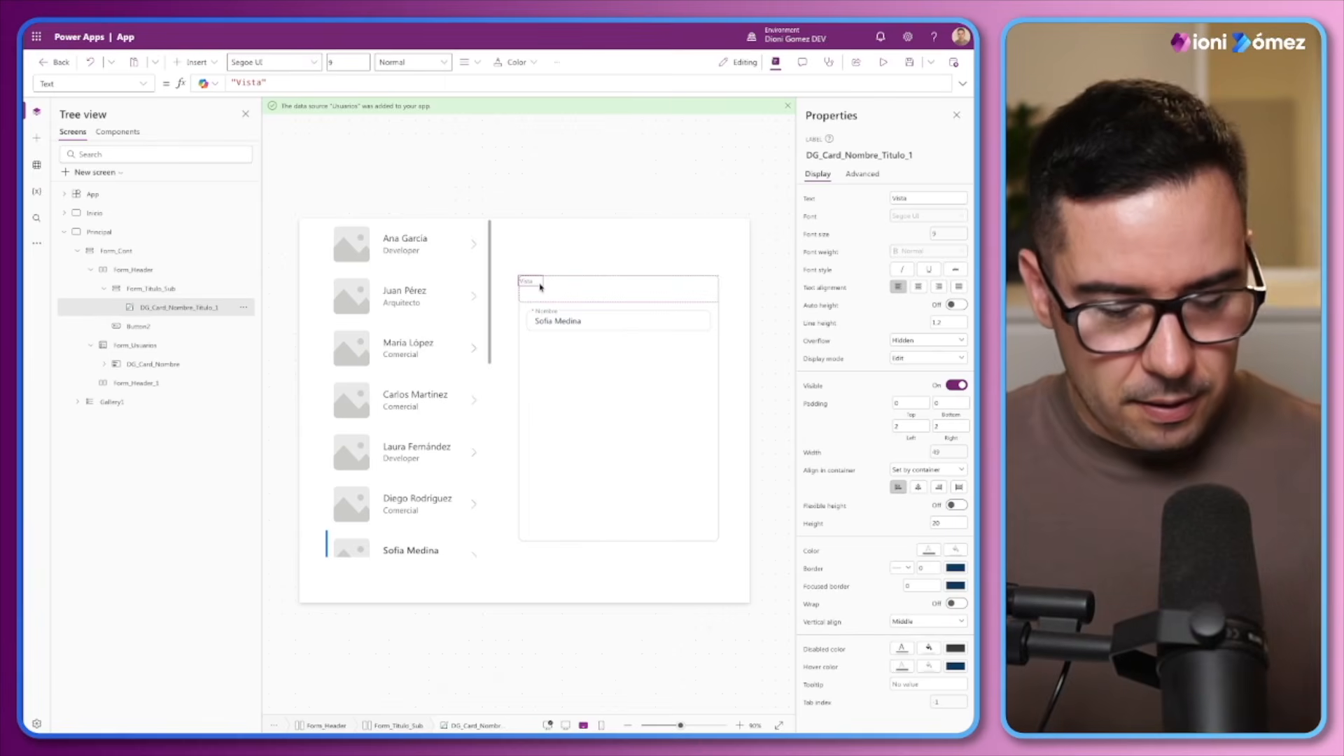
left_click(147, 290)
key("ctrl+v")
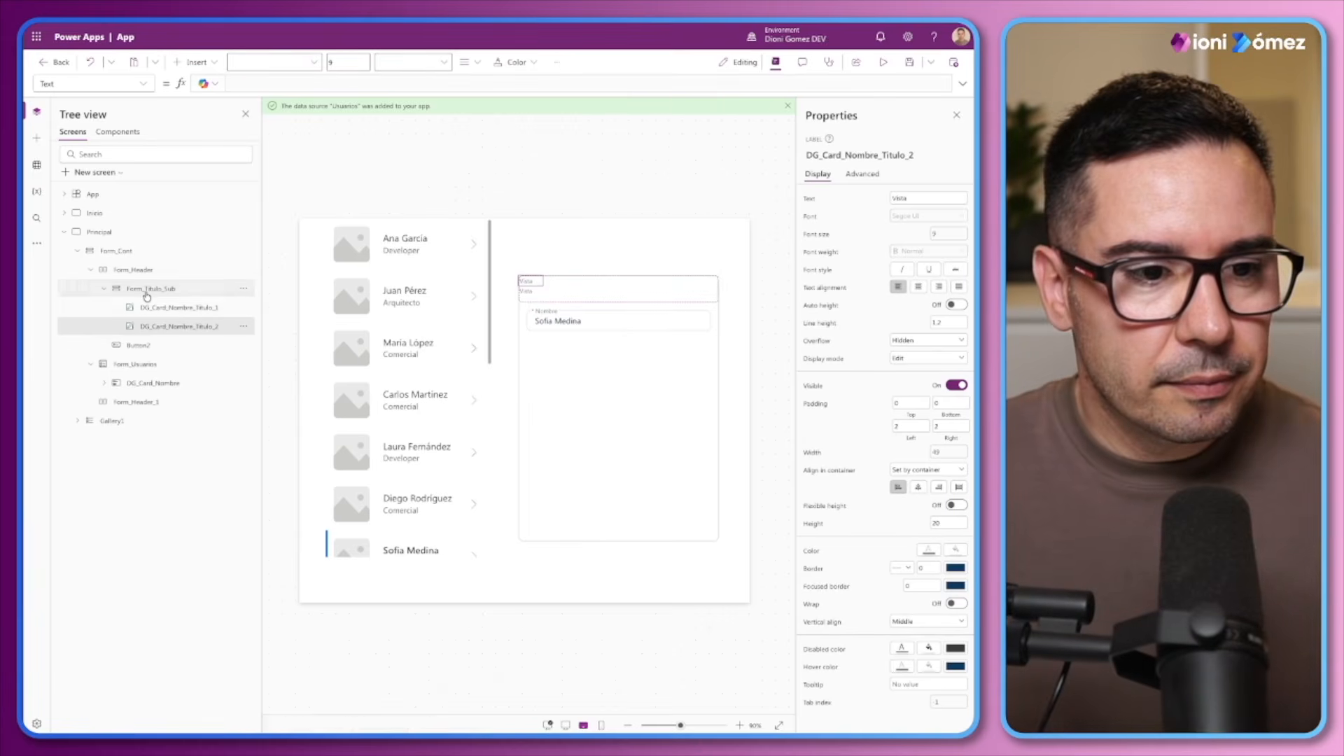
Set the upper label's Text to "VISTA" and the lower label's Text to "Usuarios"
left_click(150, 307)
left_click(259, 82)
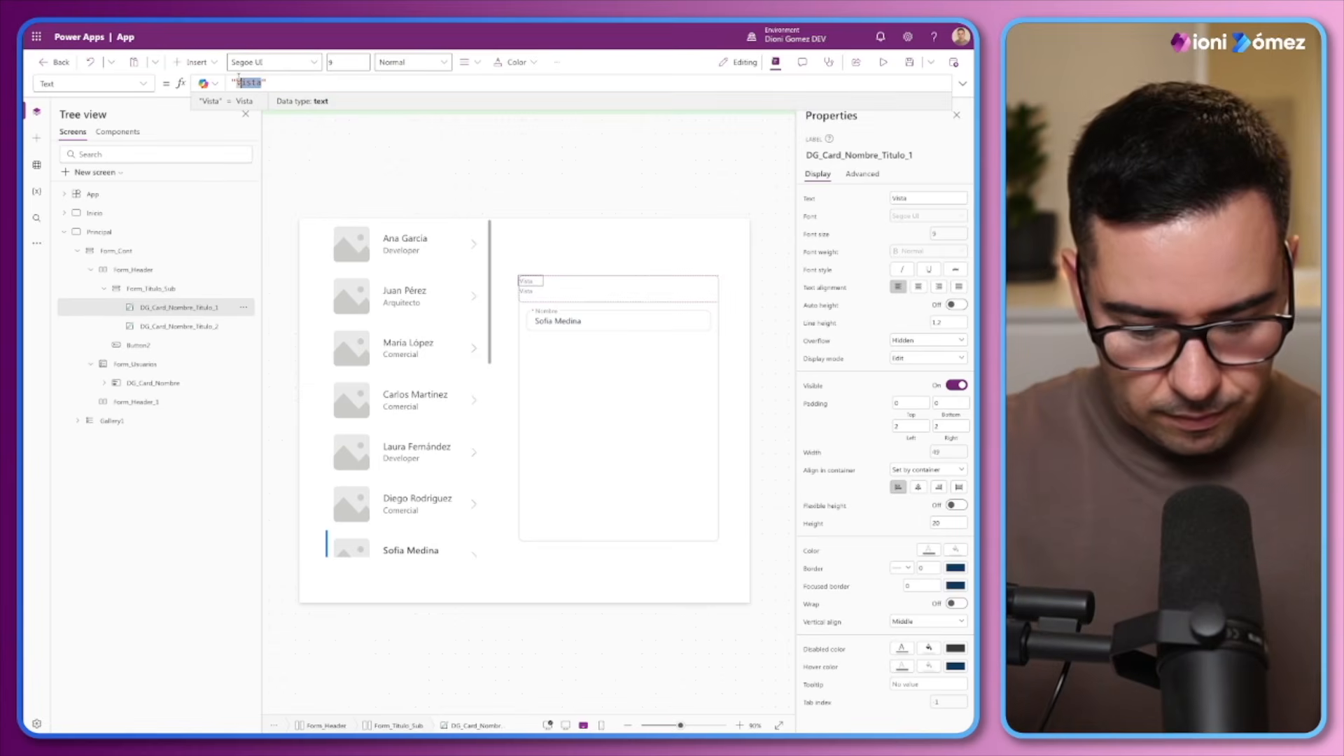
type("VISTA")
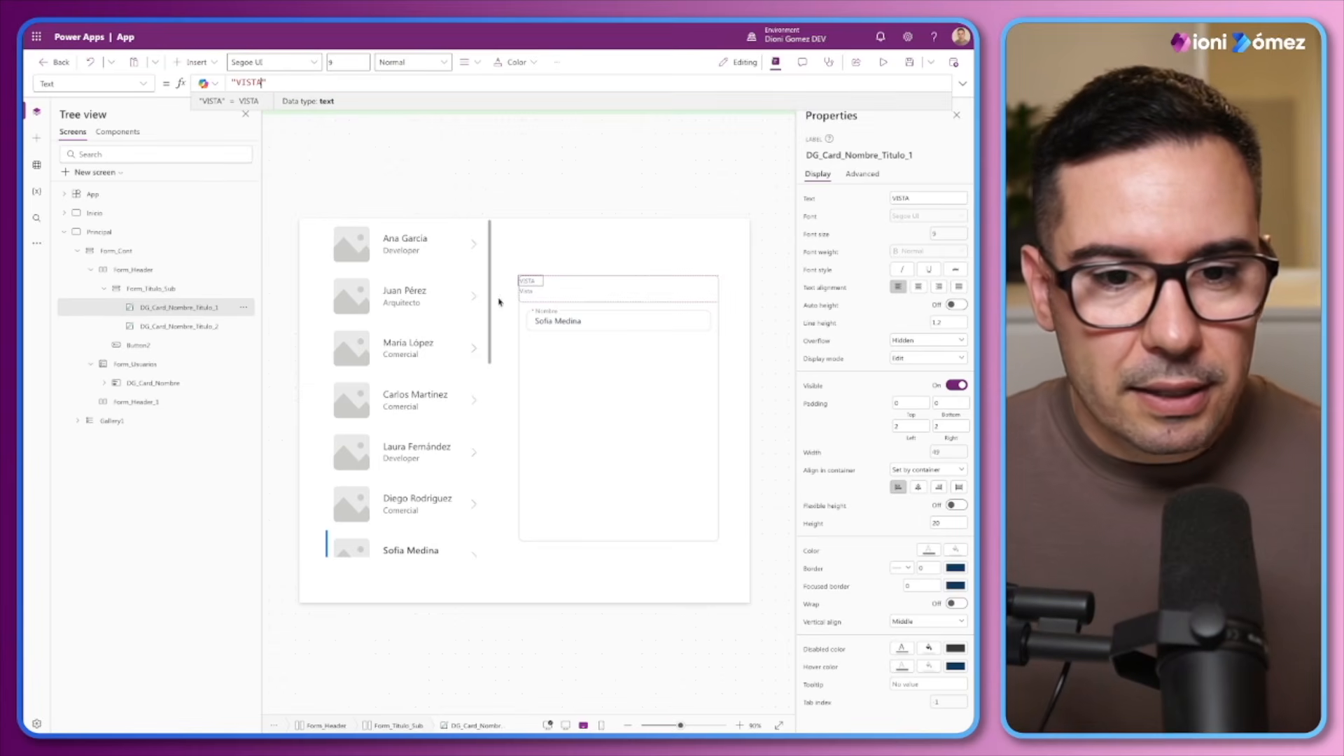
left_click(525, 293)
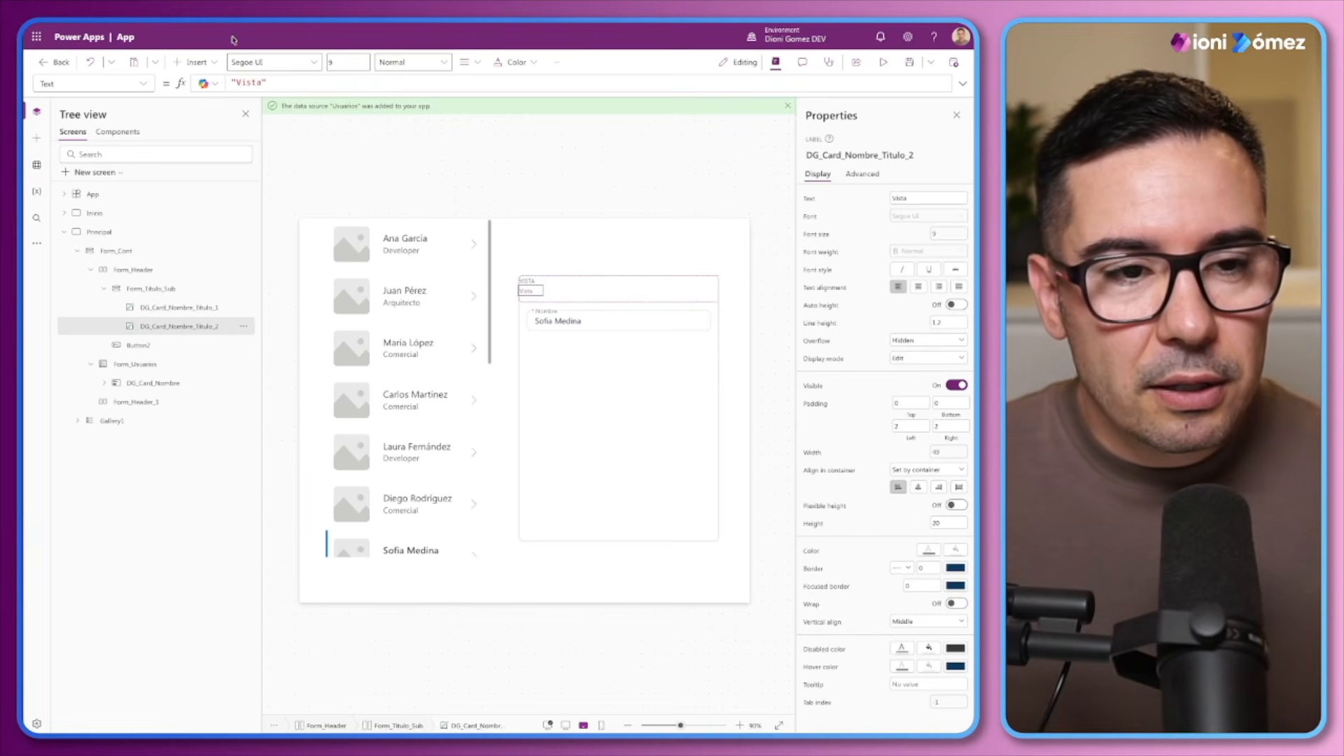
left_click_drag(262, 83, 236, 83)
type("U")
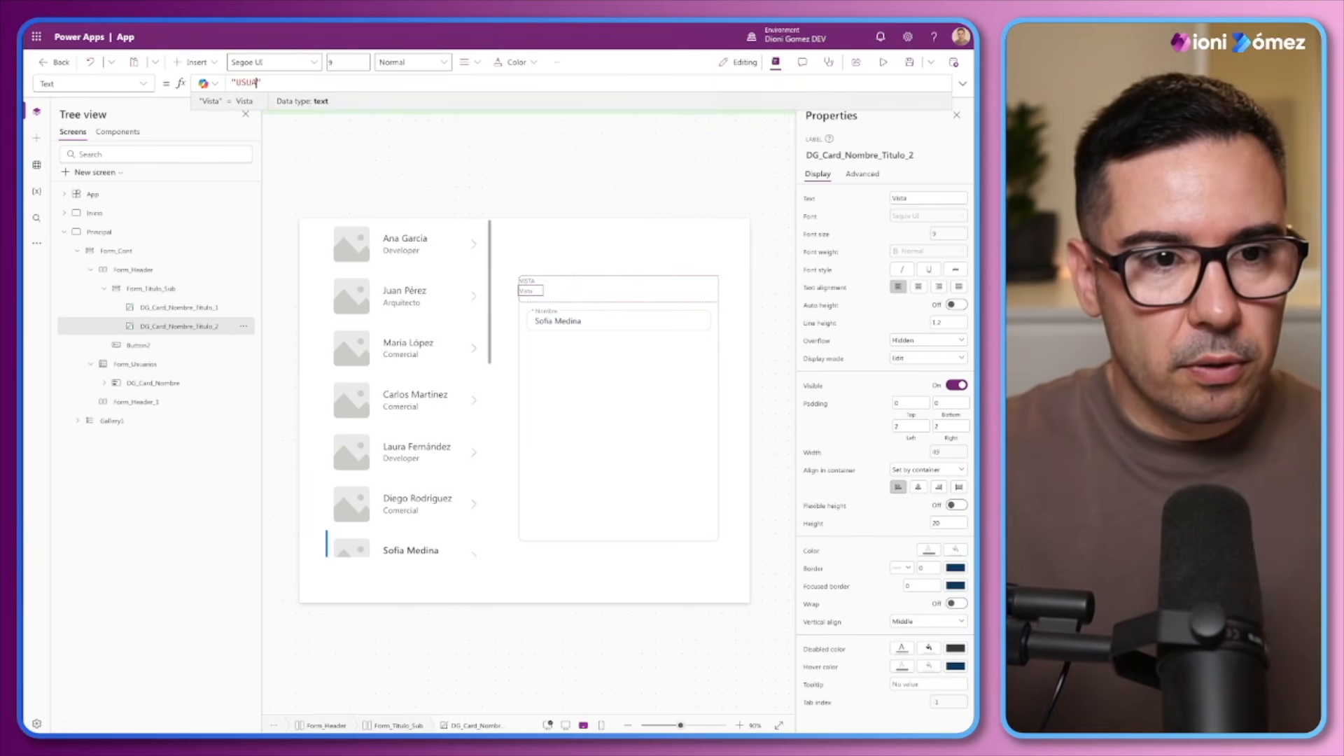
type("suarios")
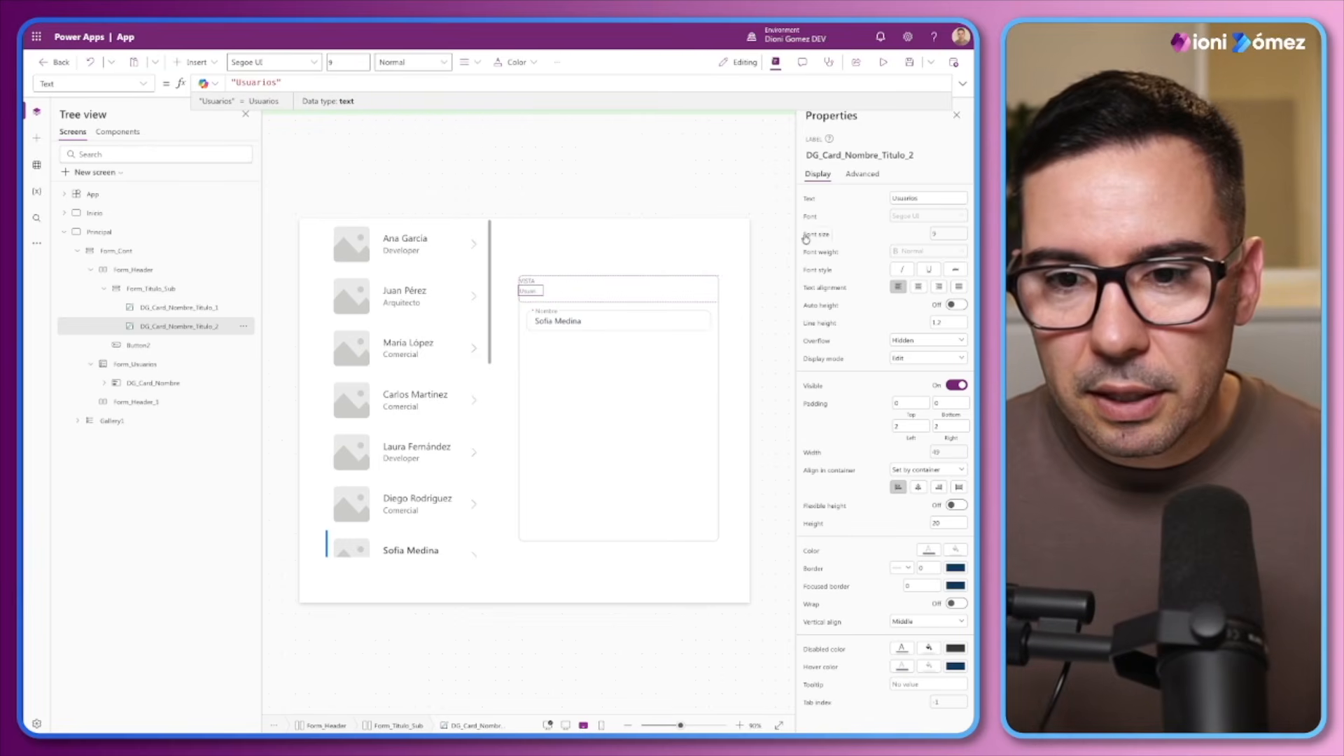
Set both labels in Form_Titulo_Sub to stretch across the container's width
left_click(806, 238)
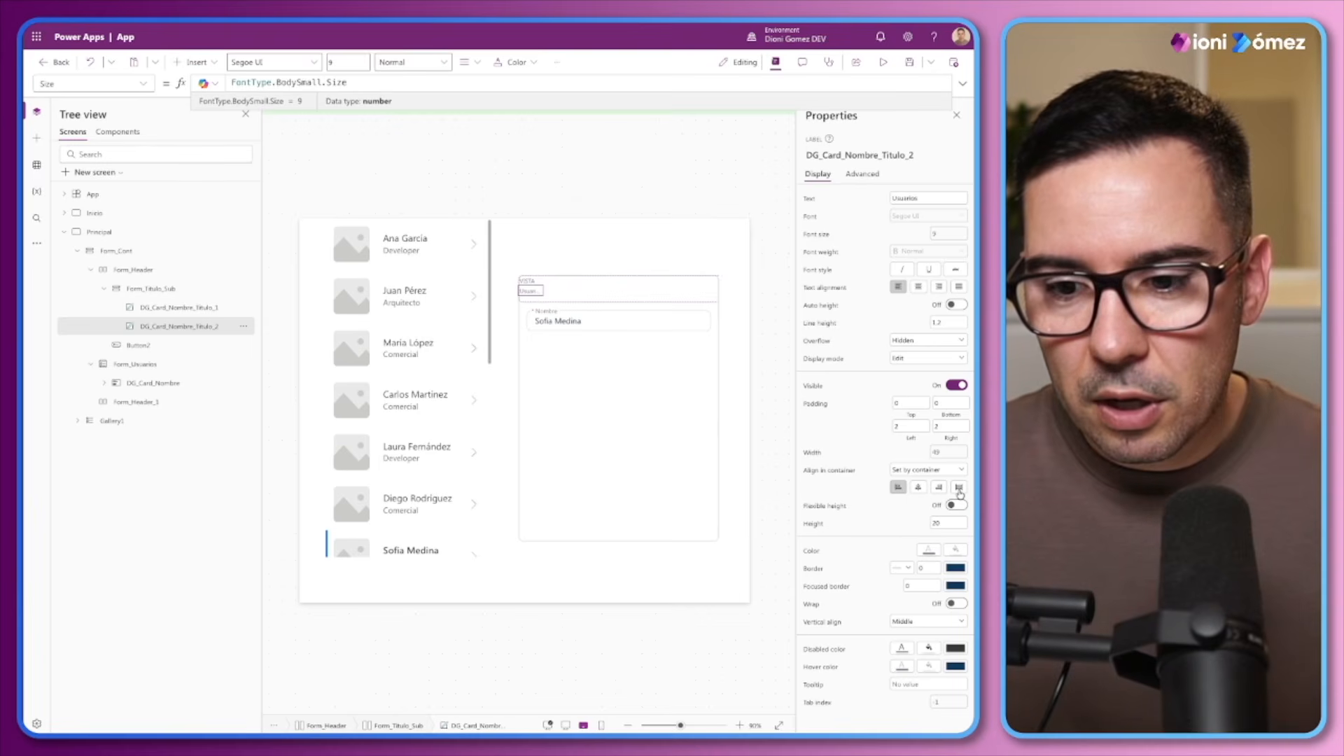
left_click(959, 489)
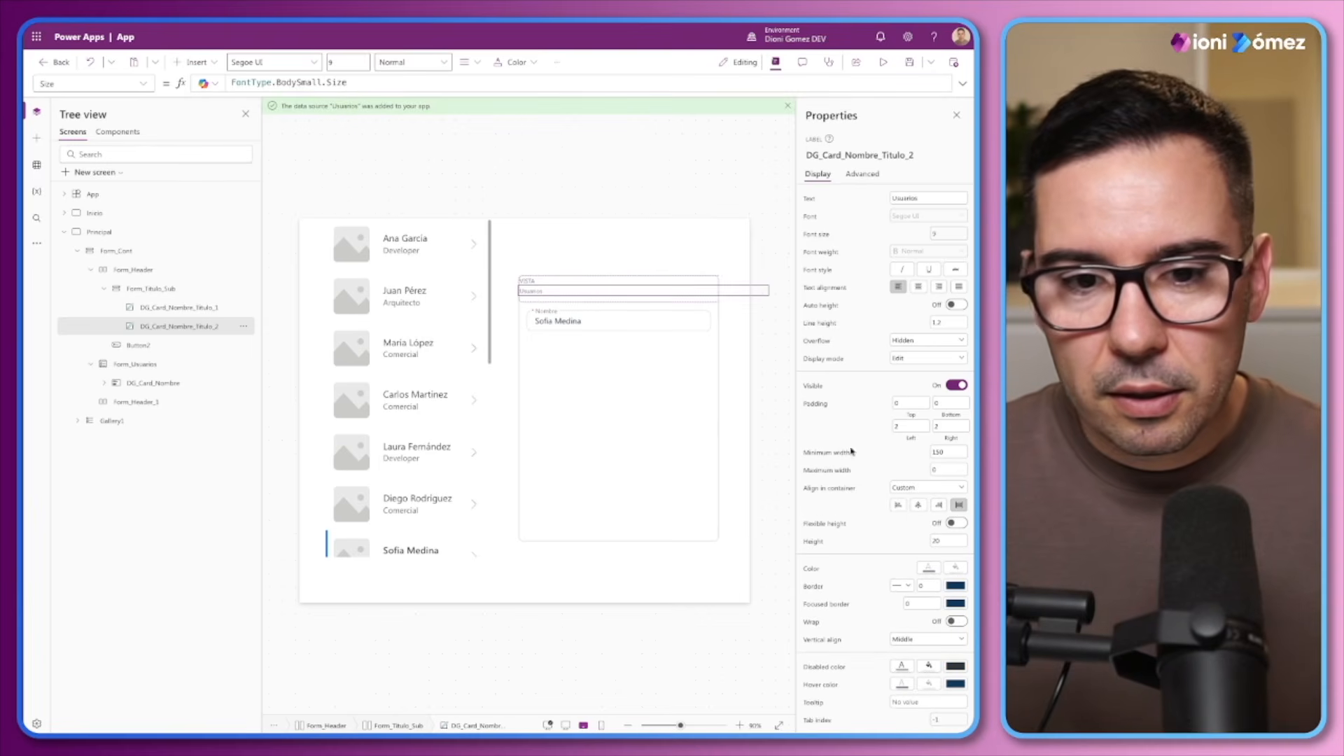
left_click(166, 311)
left_click(959, 489)
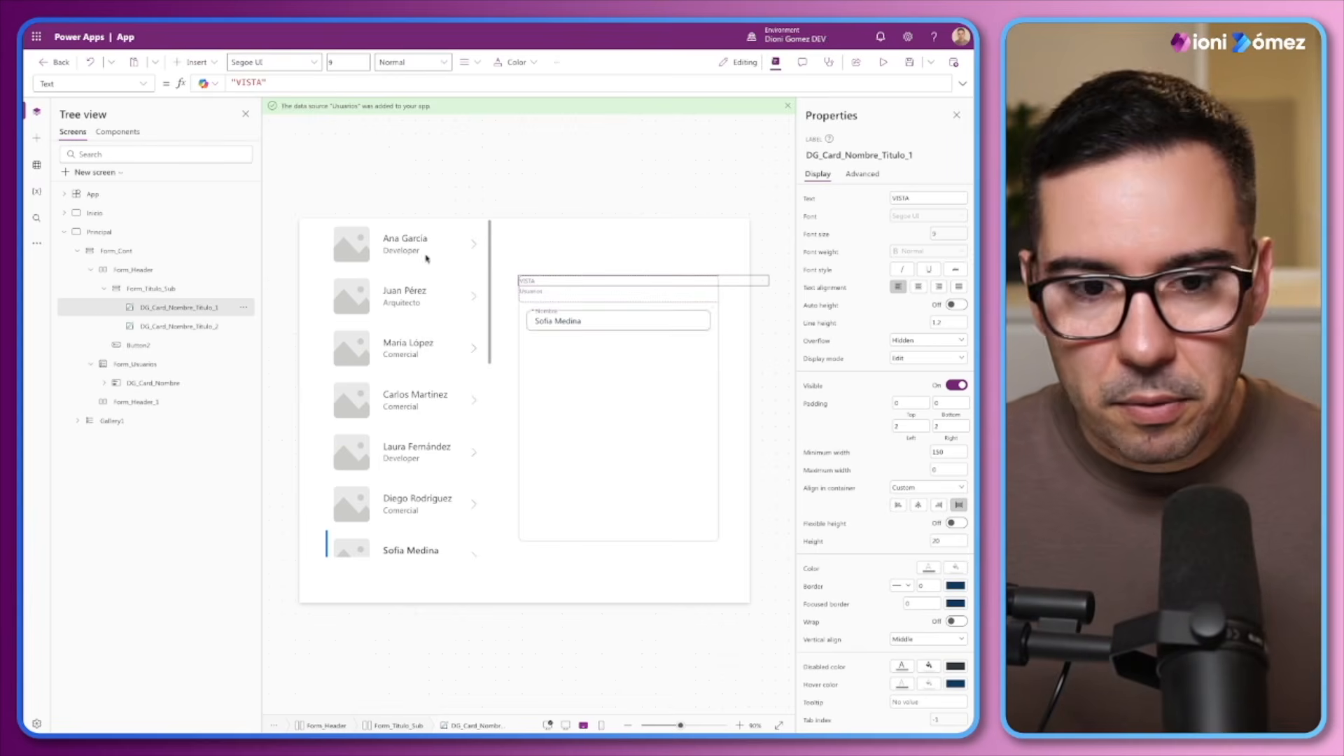
Turn on flexible width for Form_Titulo_Sub and justify its contents vertically to the center
left_click(153, 290)
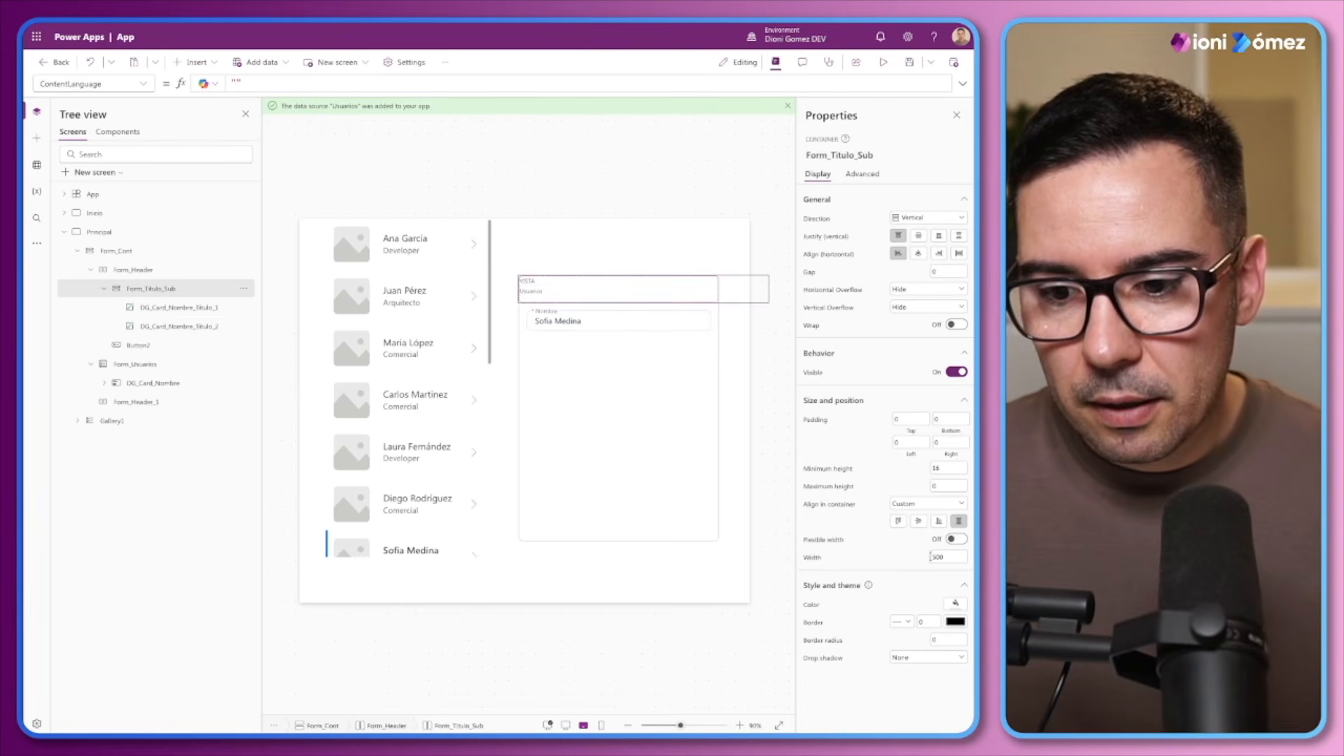
left_click(962, 541)
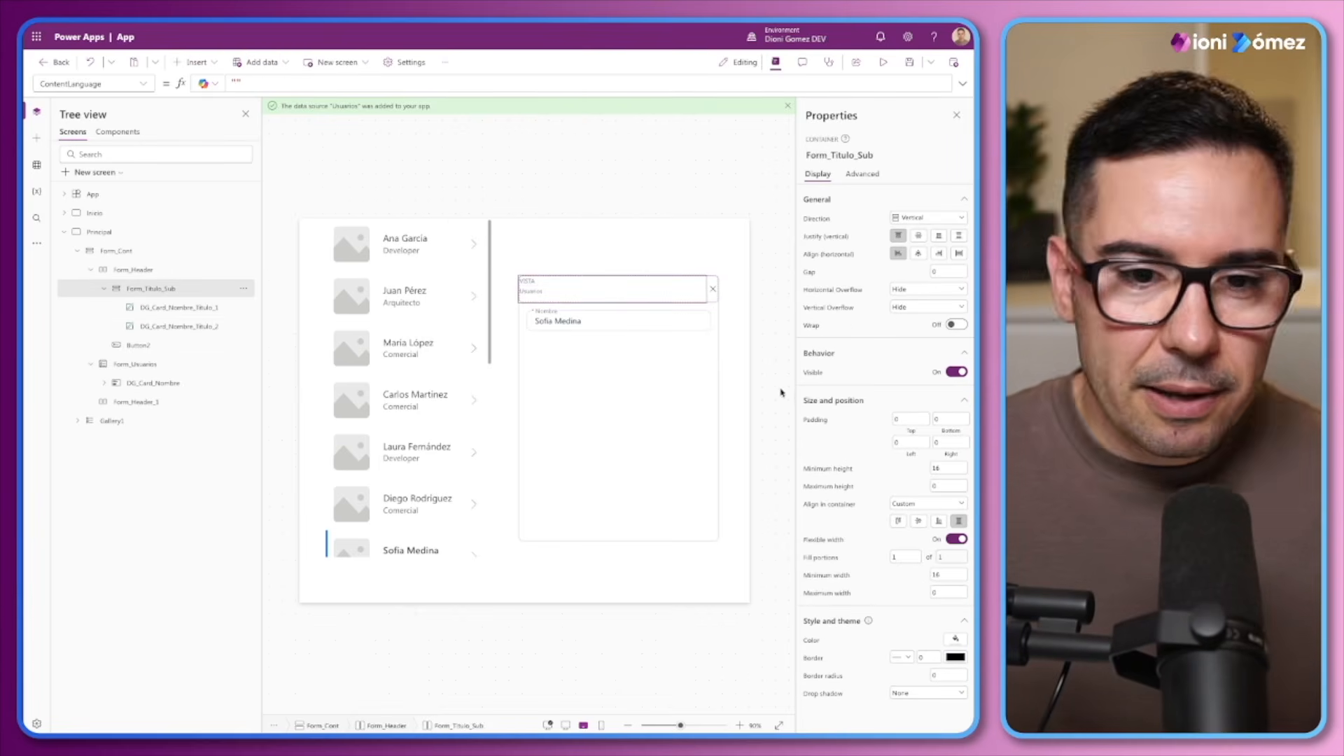
left_click(919, 235)
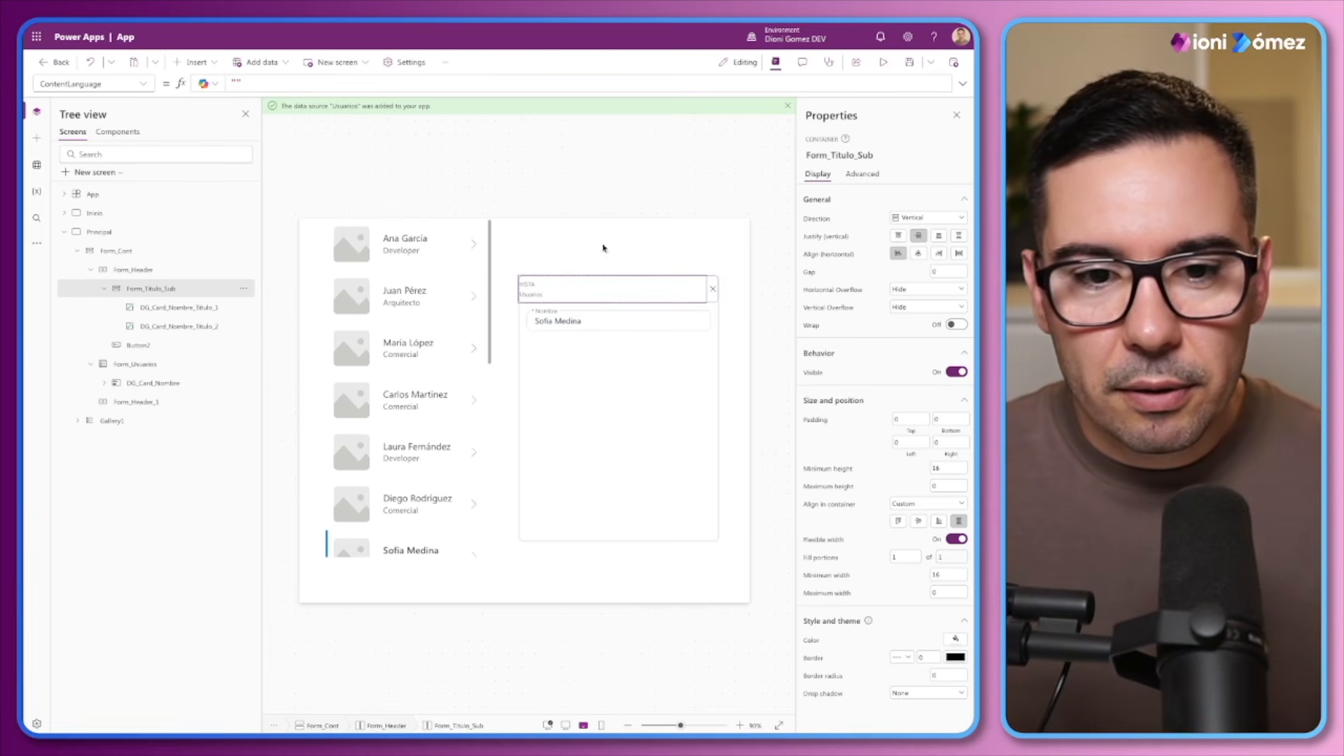
Set the Usuarios label's Color formula to ModeApp.Fg.Default
left_click(534, 295)
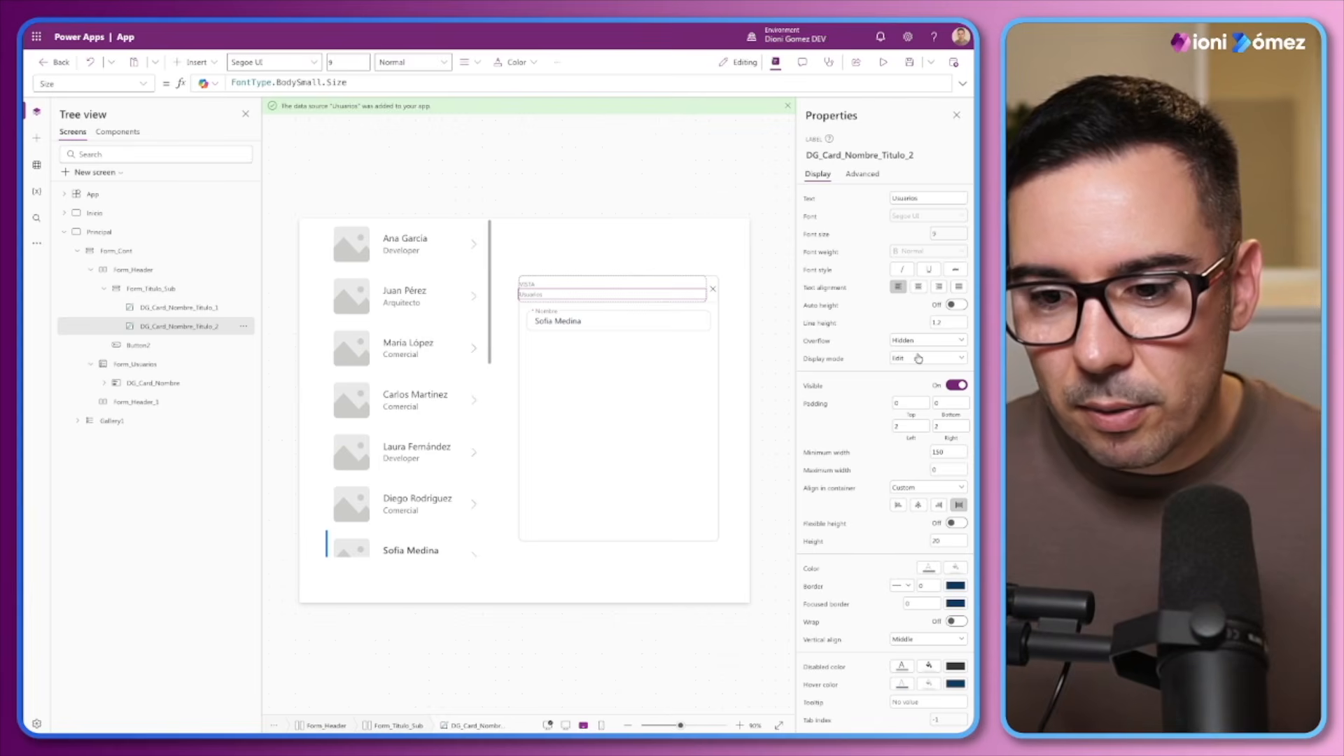
left_click(929, 567)
double_click(296, 83)
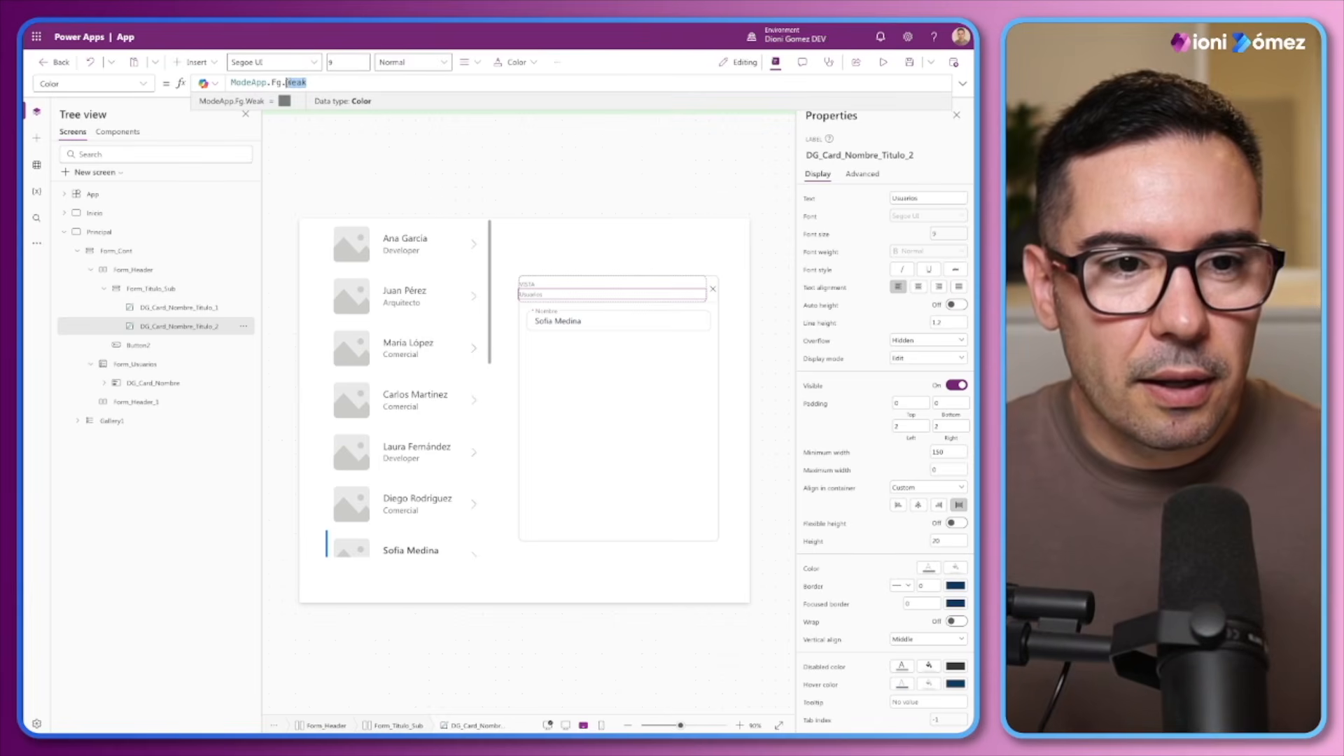
type("Default")
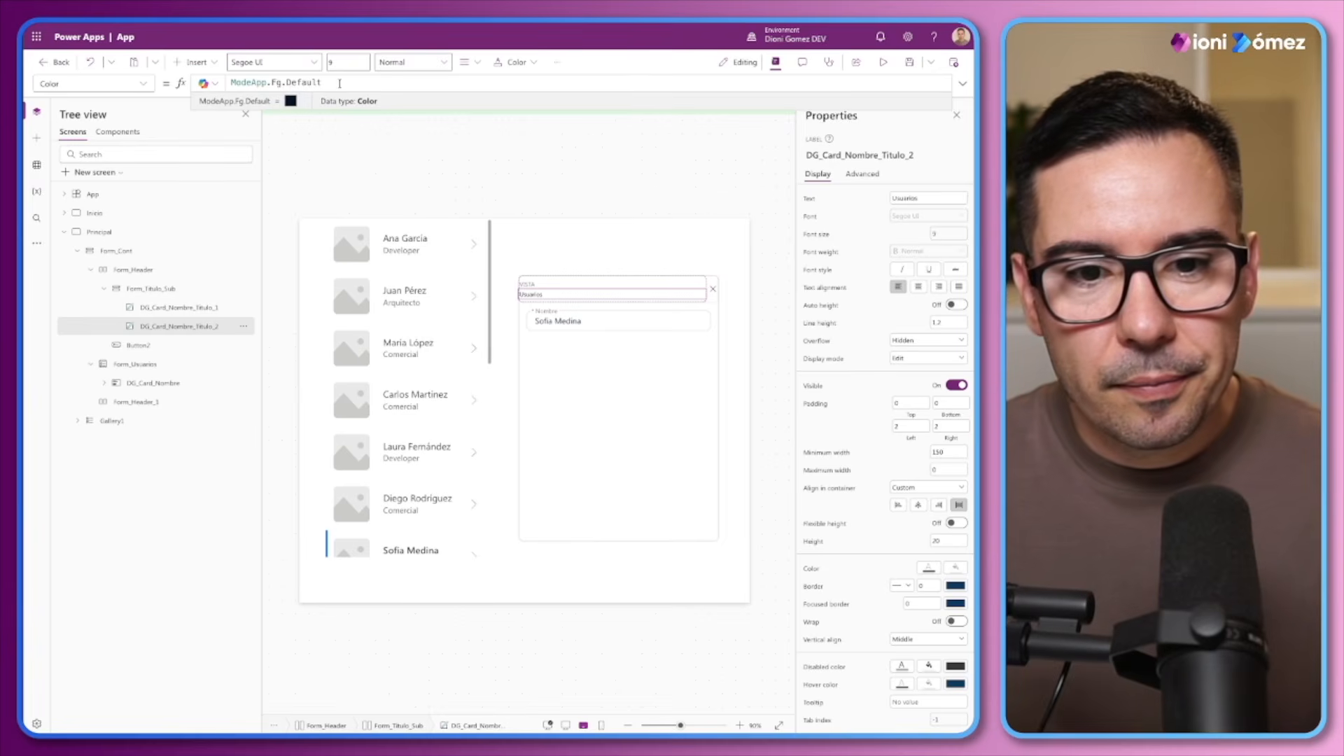
Set the Usuarios label's Size formula to FontType.TitleMedium.Size
left_click(947, 234)
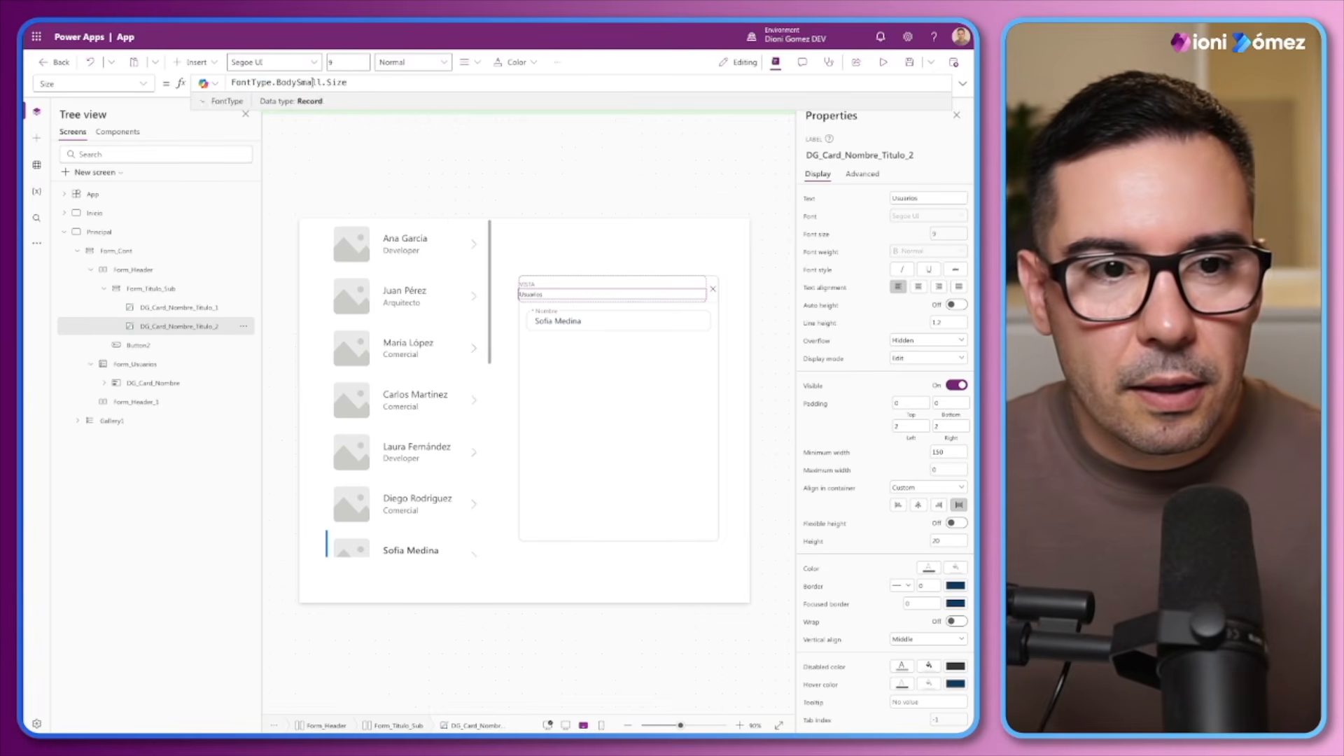
type("M")
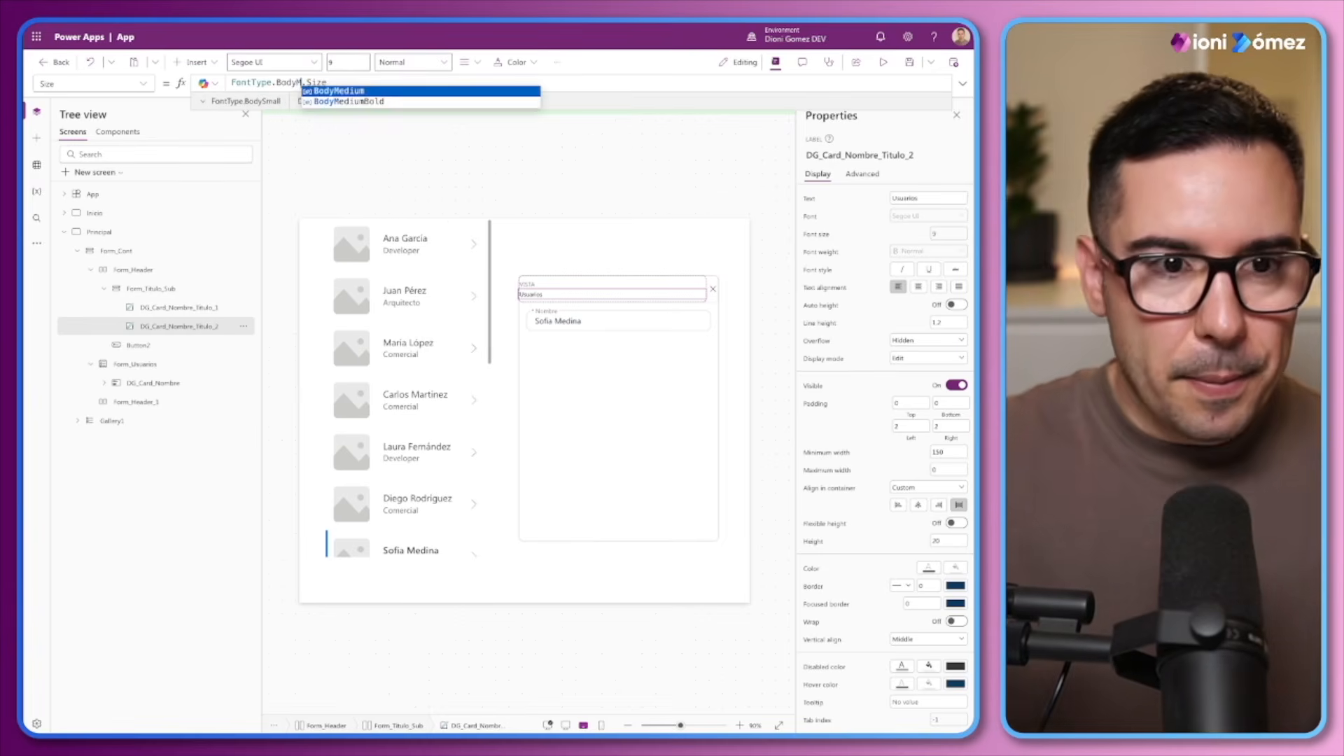
key("BackSpace")
key("BackSpace")
key("BackSpace")
key("BackSpace")
key("BackSpace")
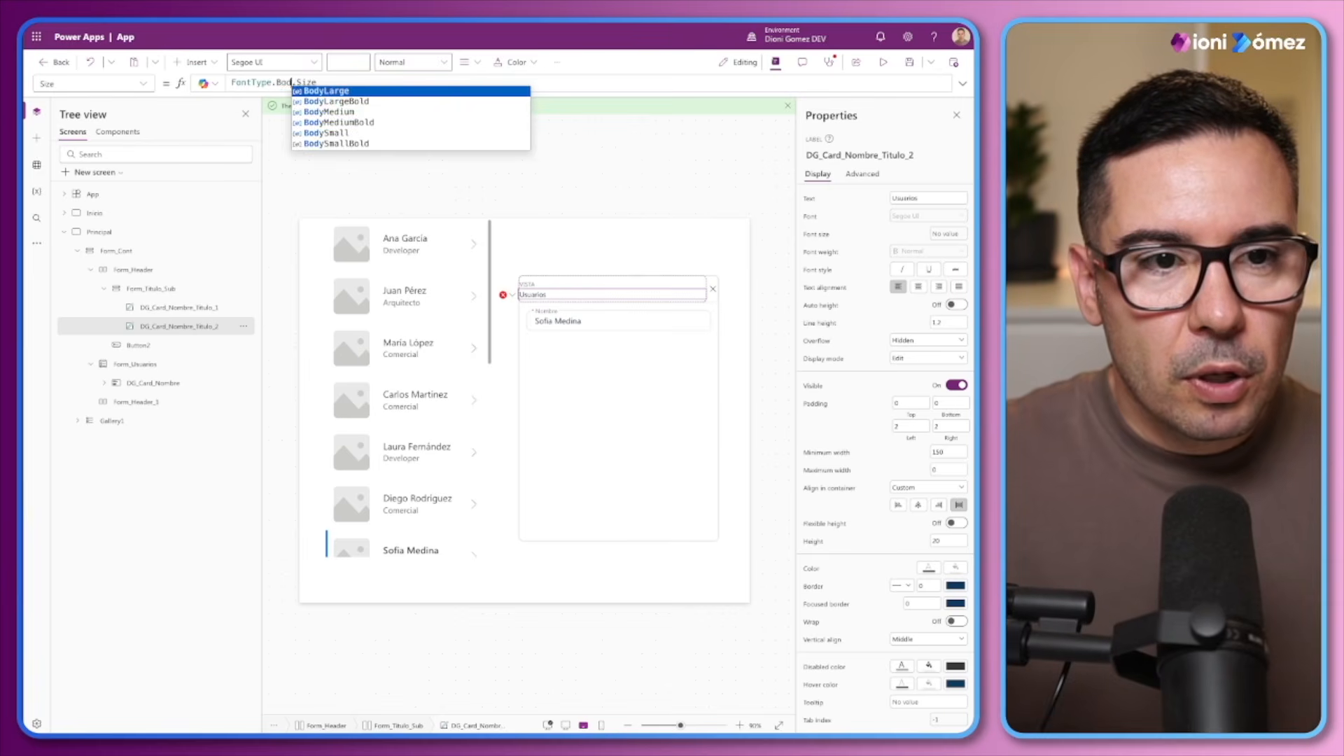
type("T")
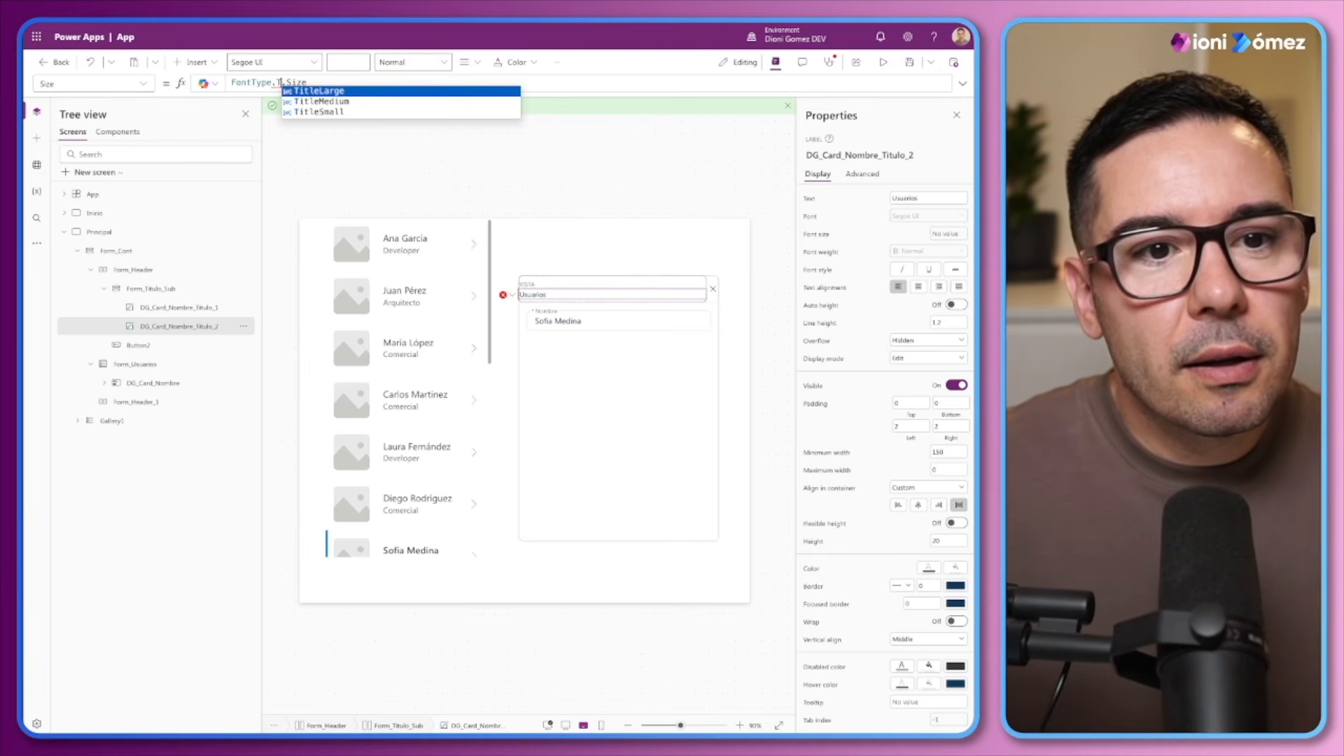
key("Down")
key("Tab")
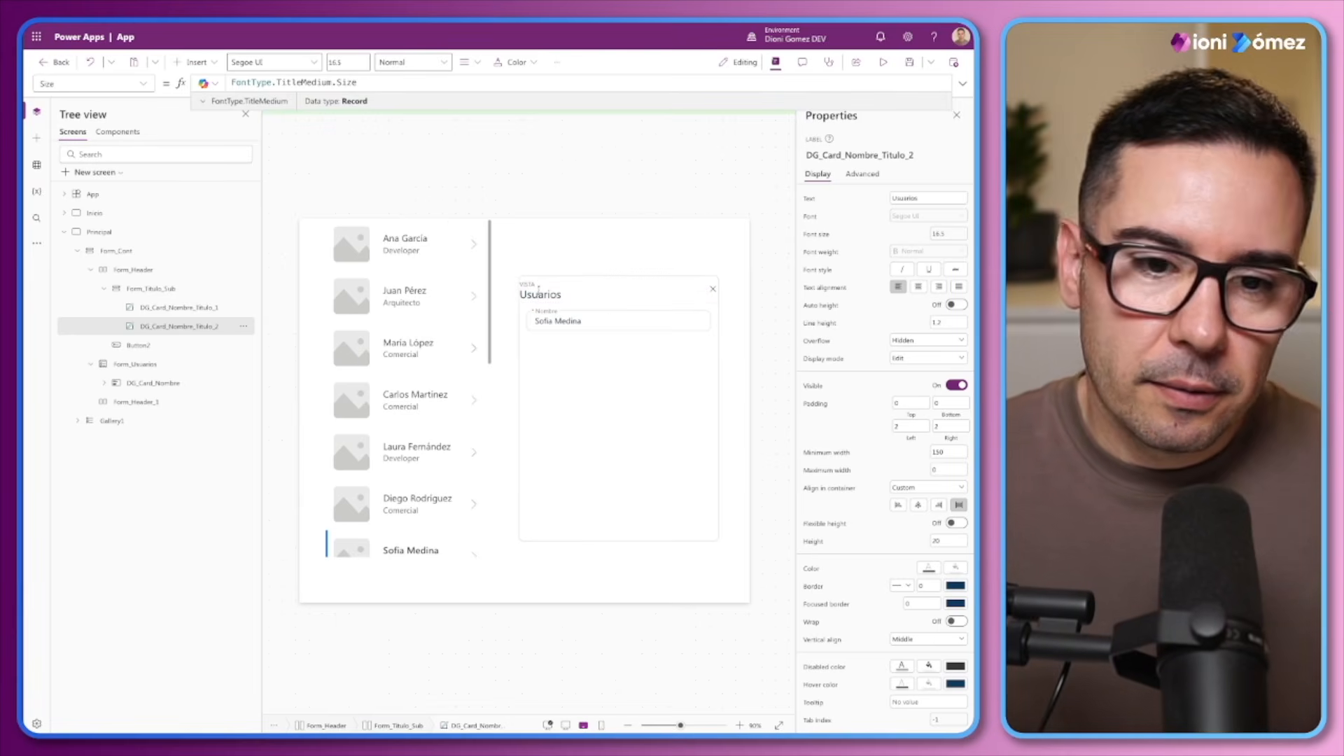
Change the Usuarios label's Size formula to FontType.TitleSmall.Size
left_click_drag(331, 82, 302, 82)
type("Small")
key("Tab")
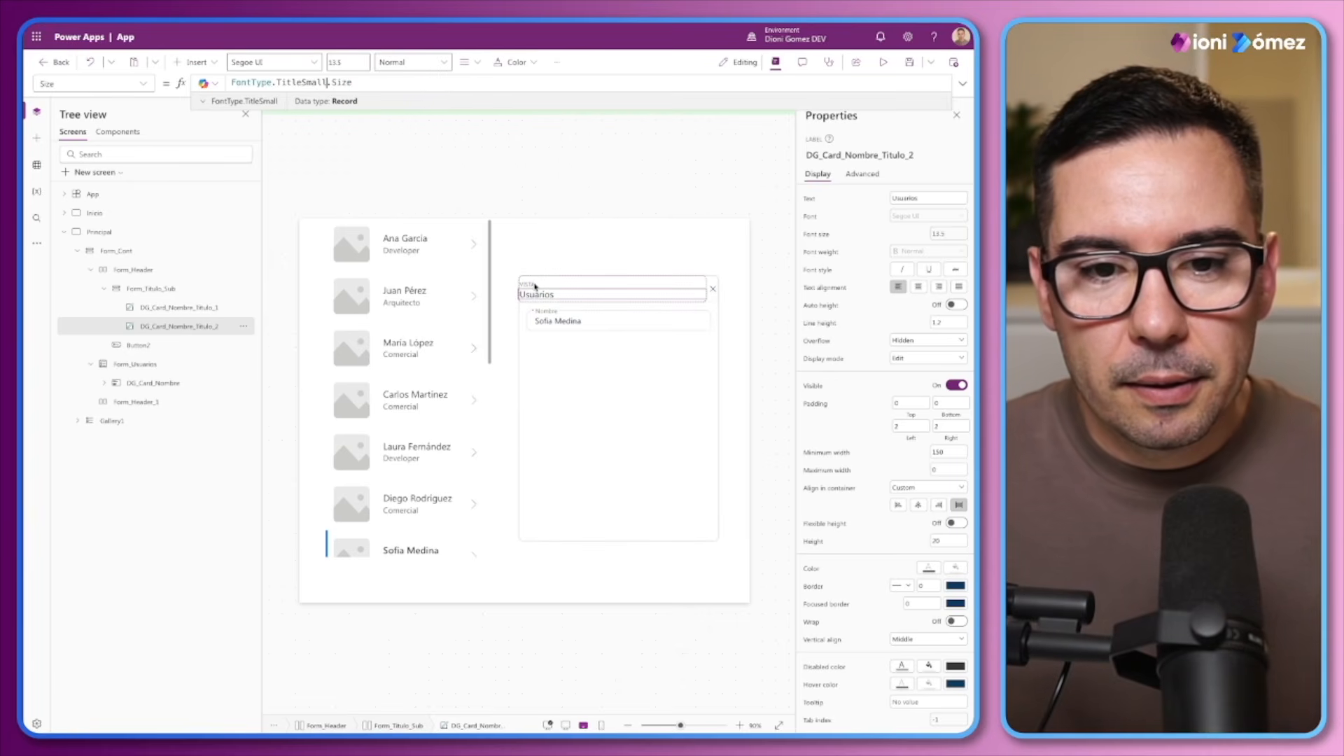
Clear the Usuarios label's FontWeight formula, try Bold as its font weight and settle on Semibold
left_click(931, 252)
triple_click(402, 85)
key("BackSpace")
left_click(927, 251)
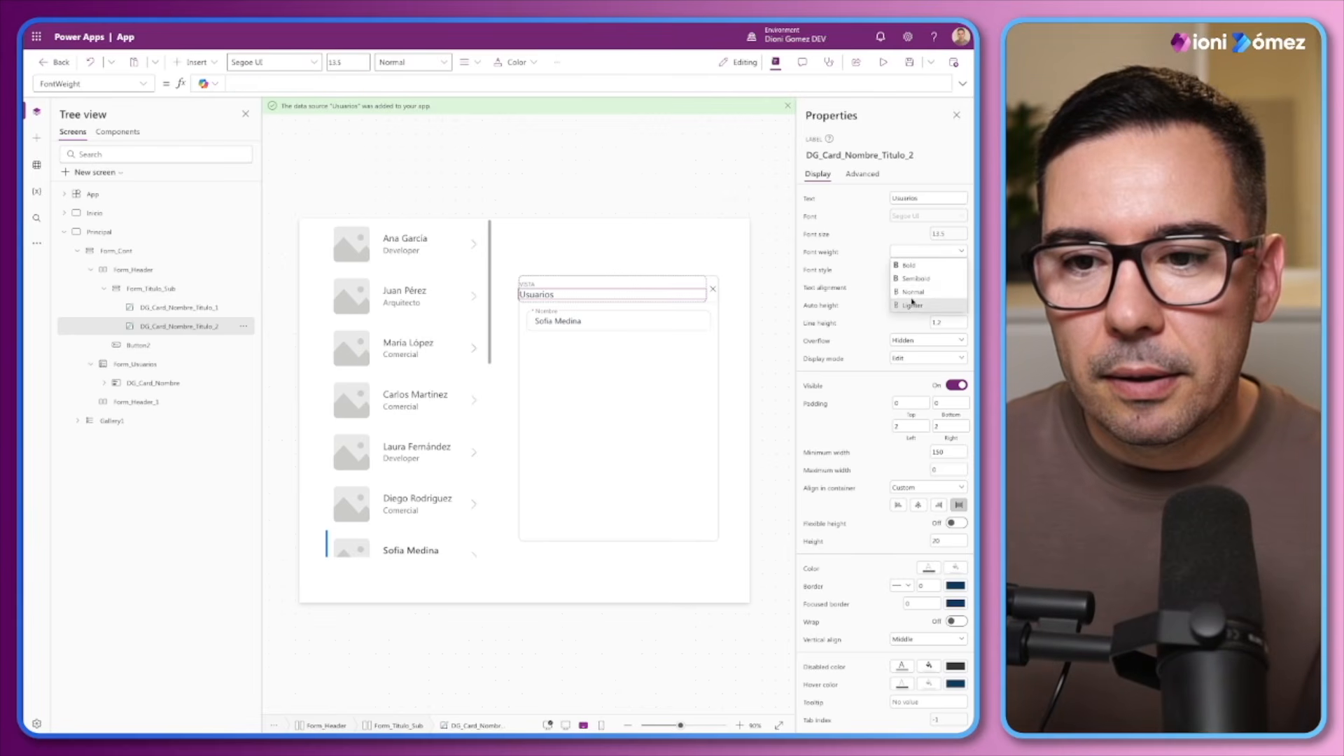
left_click(911, 265)
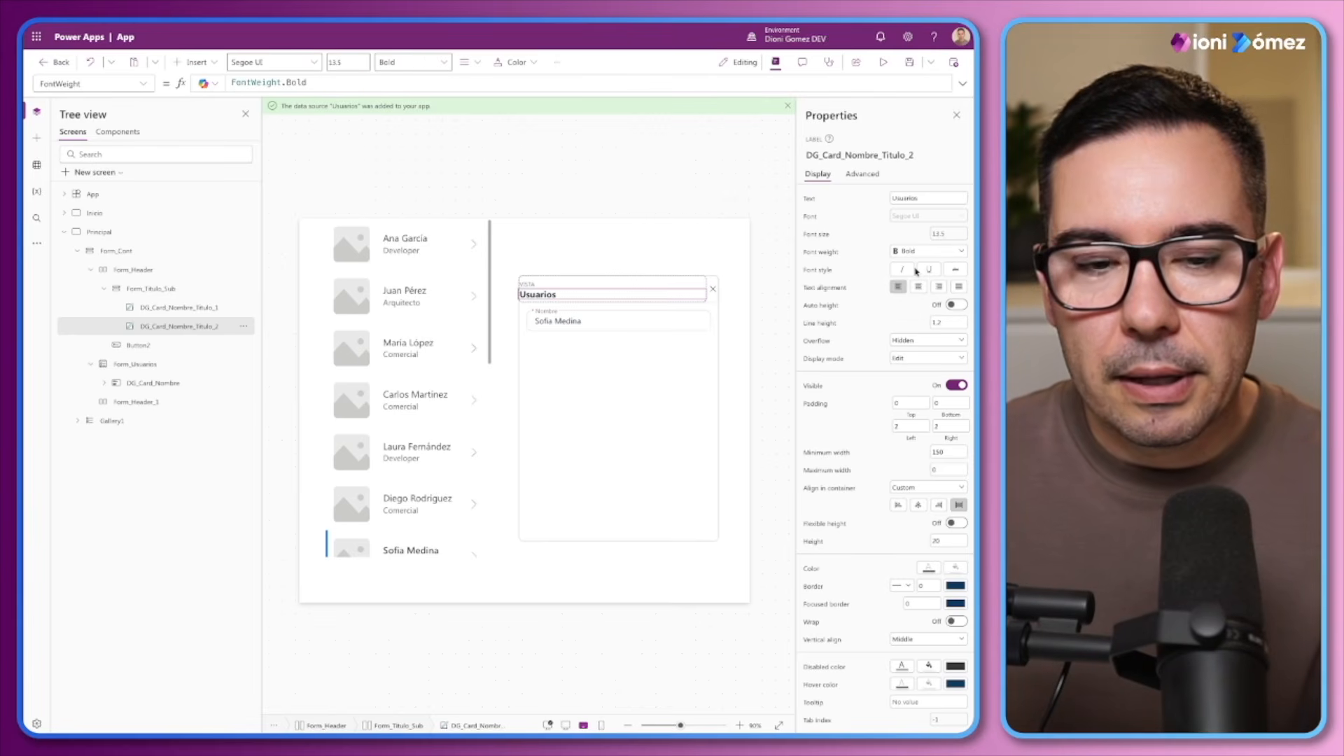
left_click(909, 257)
left_click(912, 278)
Clear the VISTA label's FontWeight formula and set its font weight to Semibold
left_click(529, 285)
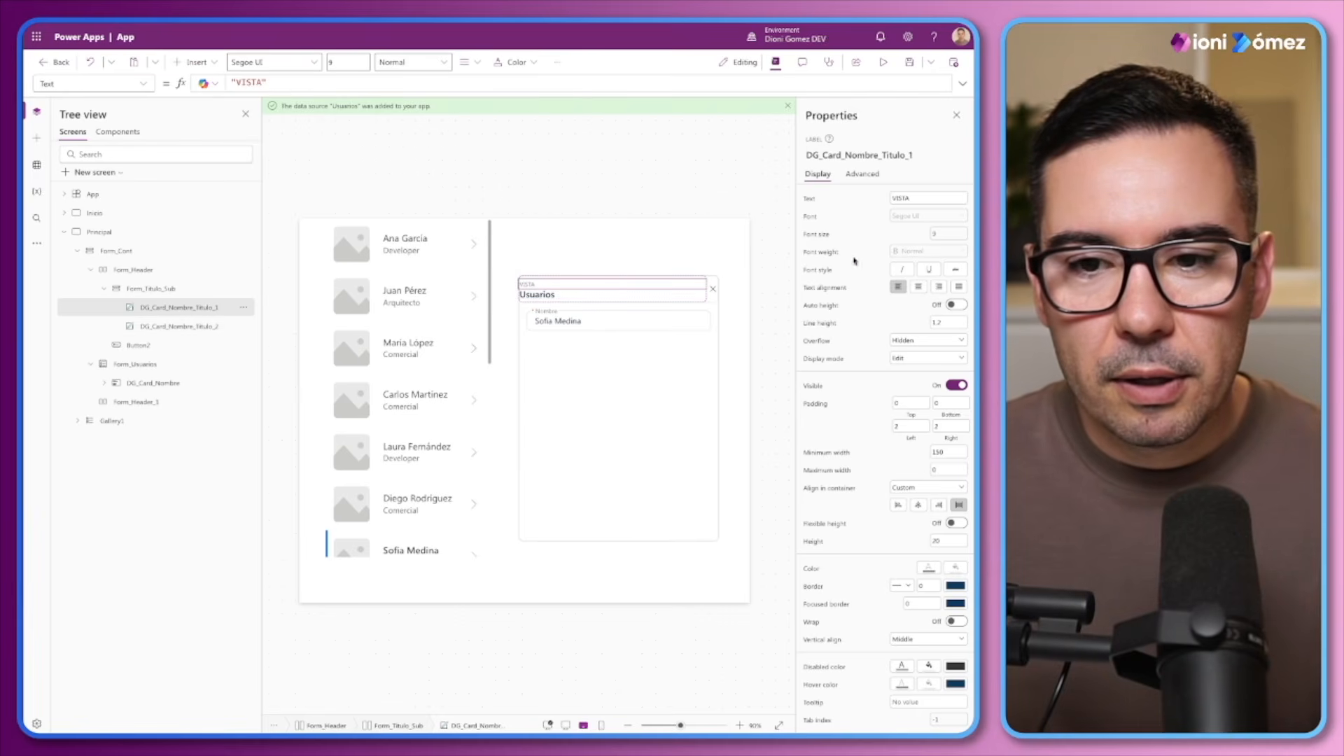
left_click(928, 251)
double_click(388, 86)
key("ctrl+a")
key("Delete")
left_click(928, 251)
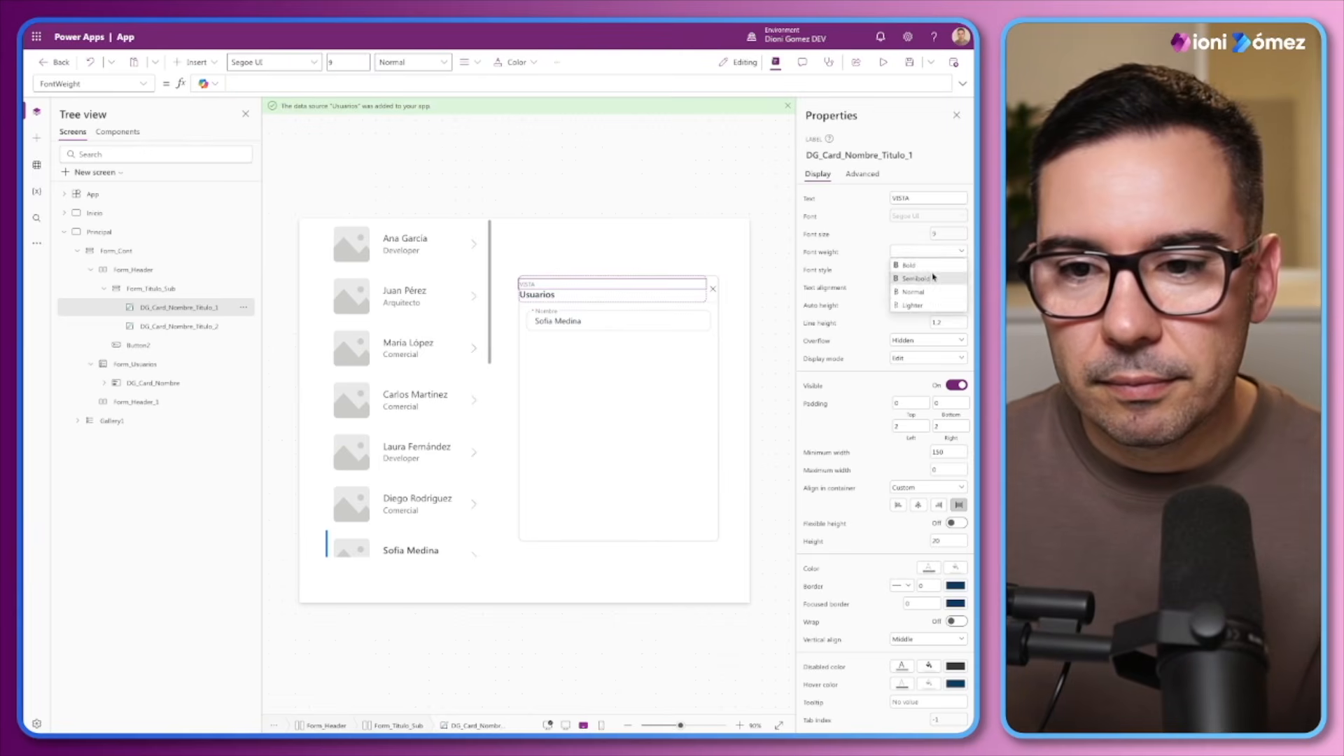
left_click(933, 277)
Set the VISTA label's Color formula to ModeApp.Action.Primary.Default
left_click(928, 568)
left_click(315, 83)
left_click_drag(309, 83, 261, 84)
double_click(294, 84)
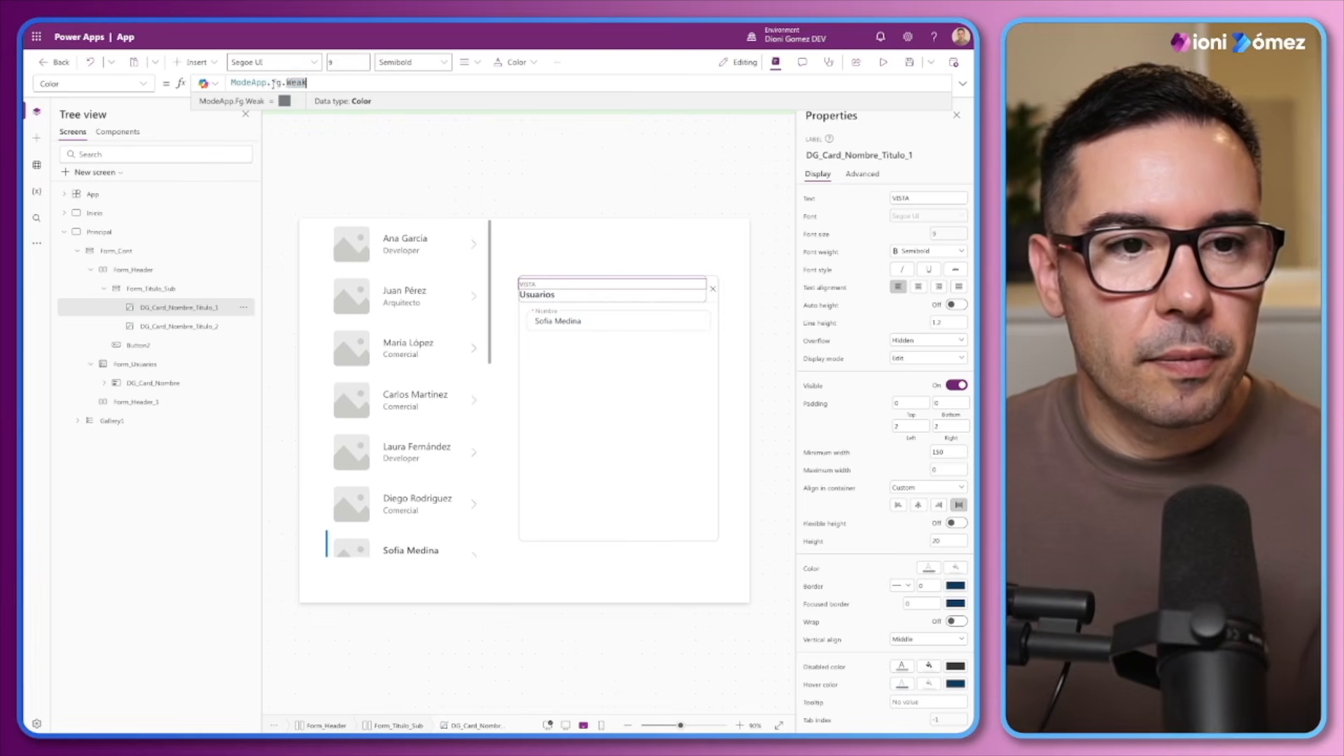
key("ctrl+shift+Left")
key("ctrl+shift+Left")
type("Action")
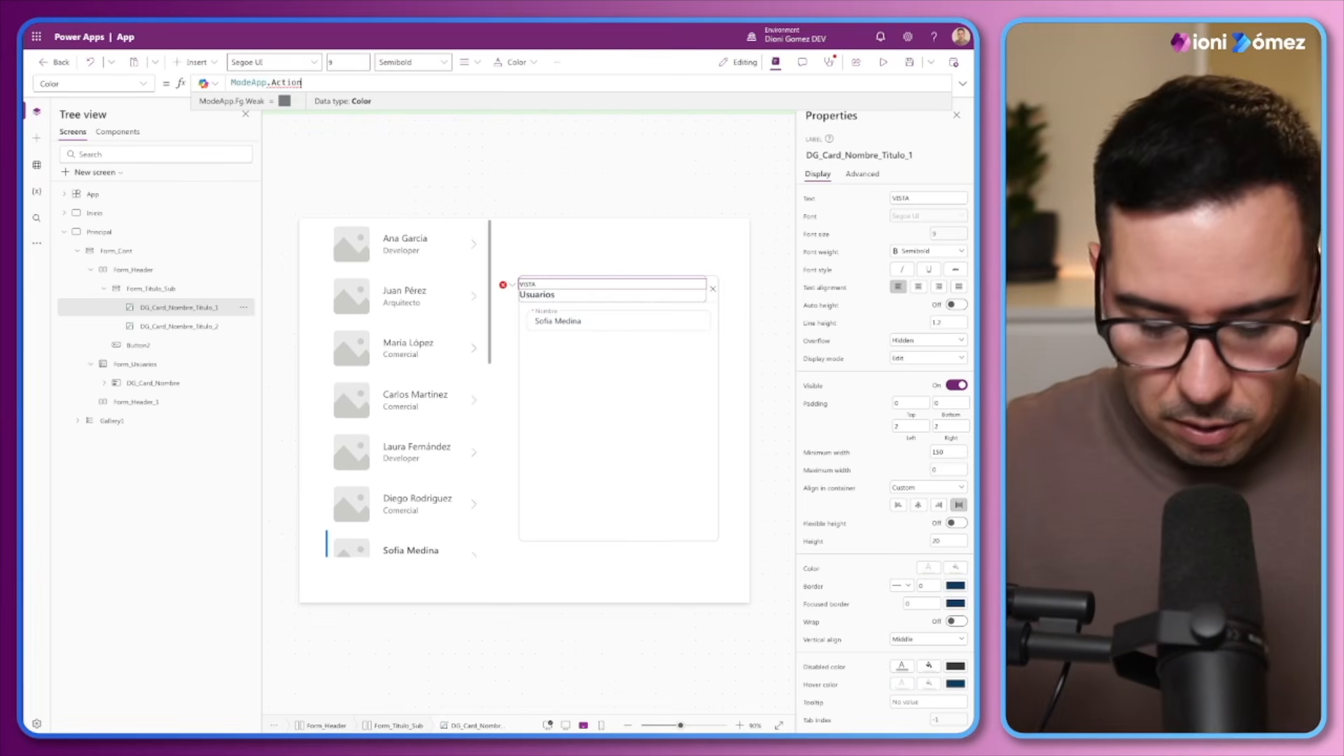
type(".Primary.")
key("Tab")
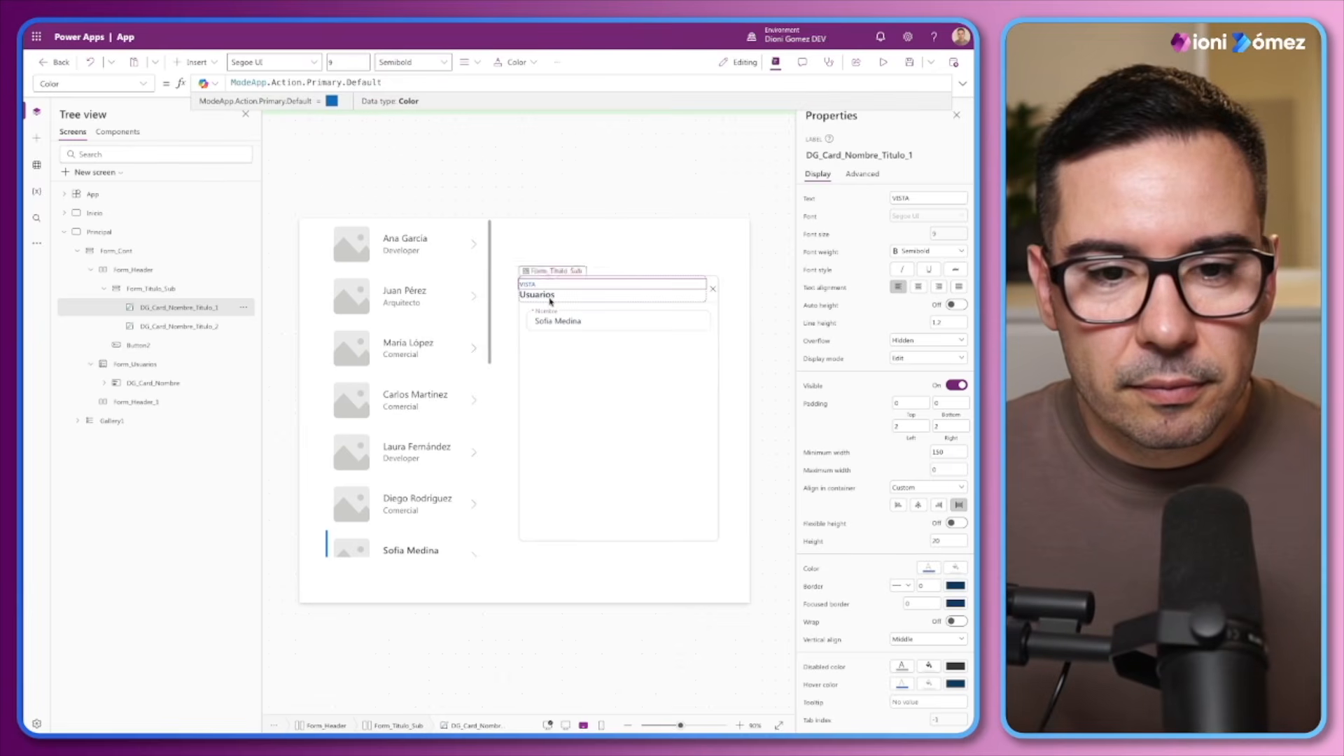
Set the Usuarios label's Color formula to ModeApp.Action.Primary.Default
left_click(550, 303)
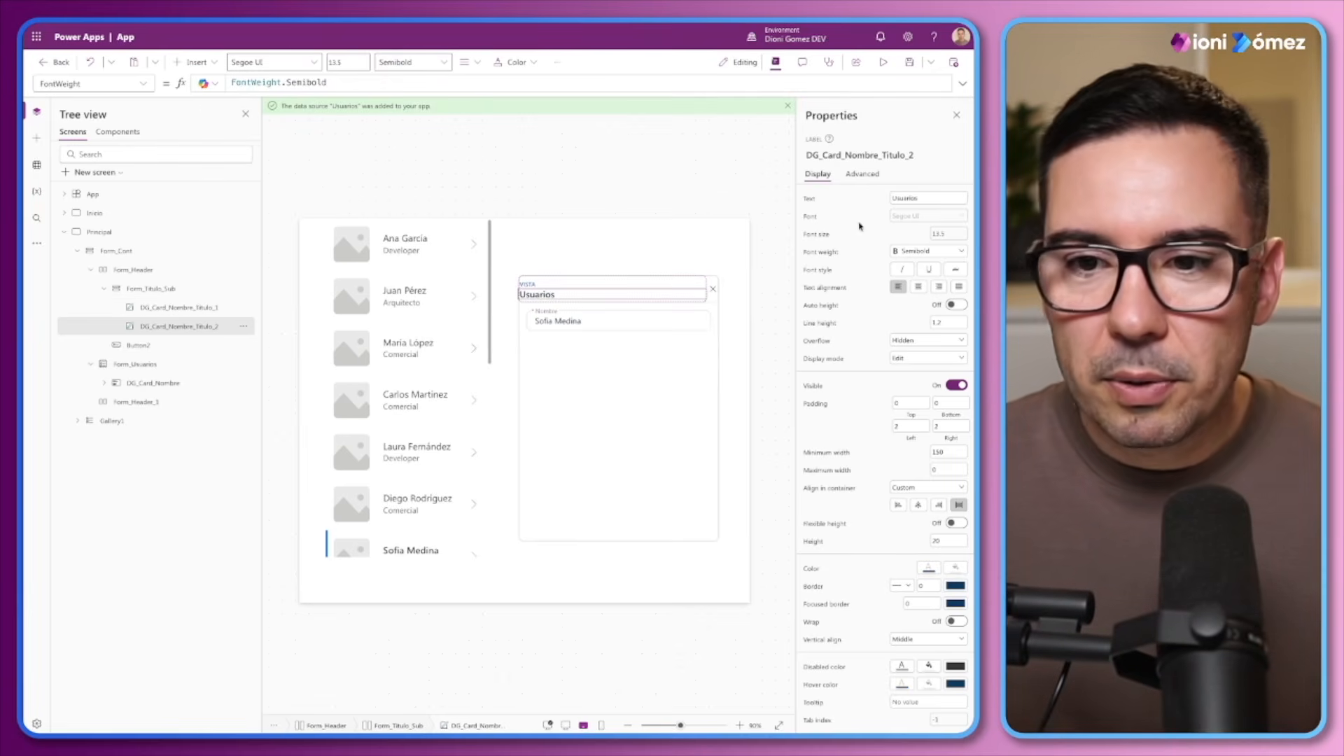
left_click(929, 567)
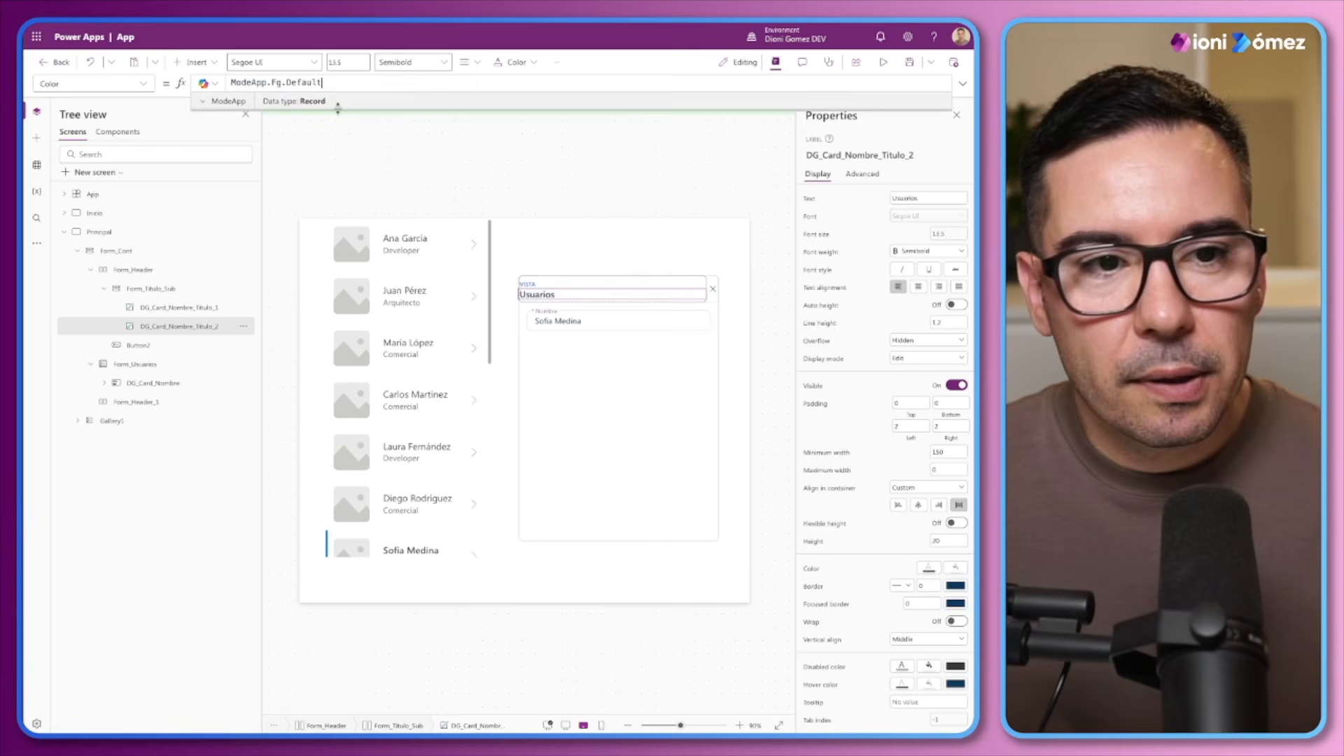
left_click_drag(266, 76, 322, 82)
type(".Action.Primary.")
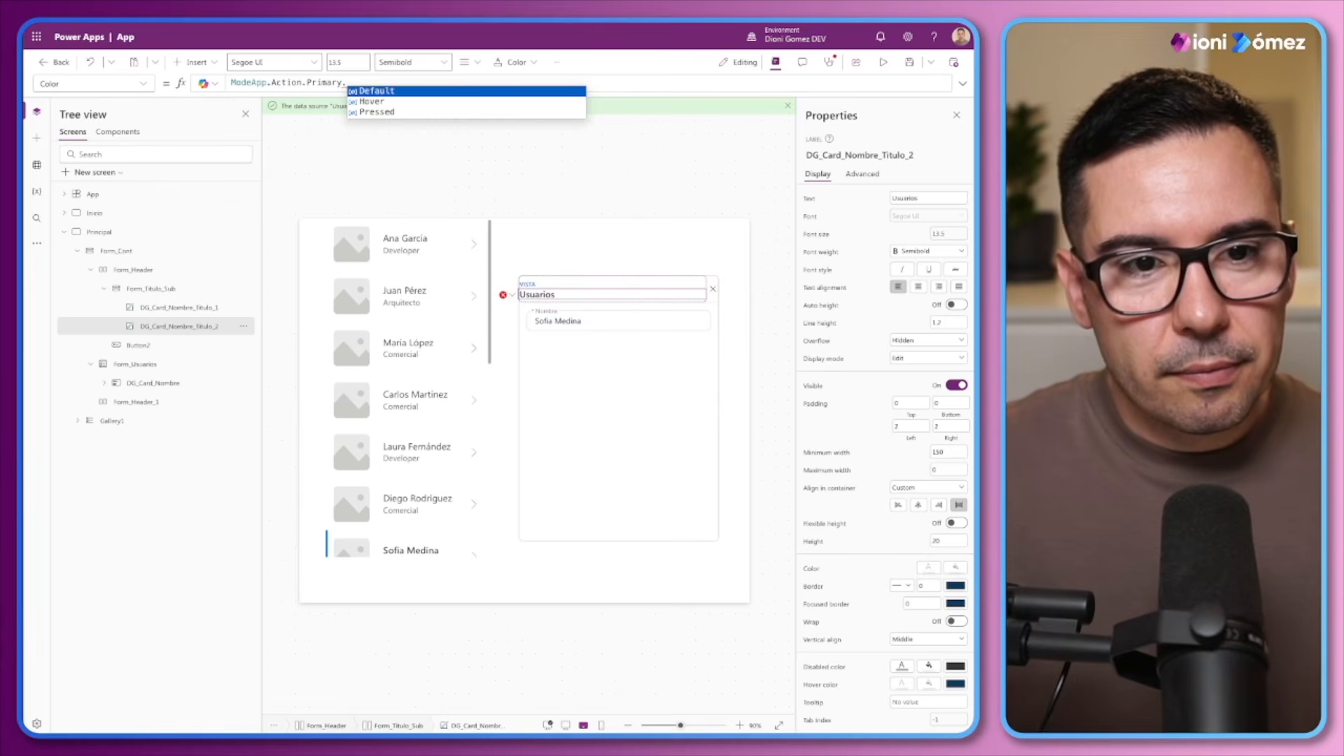
key("Tab")
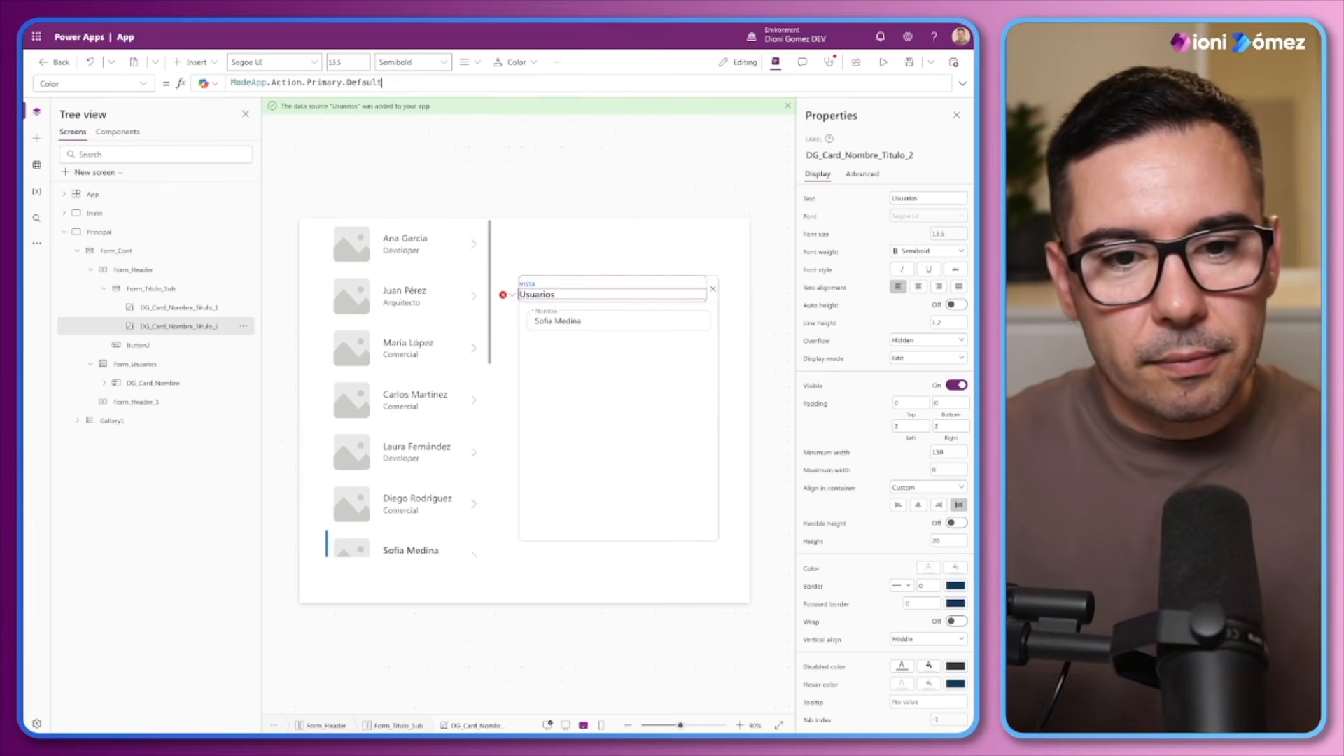
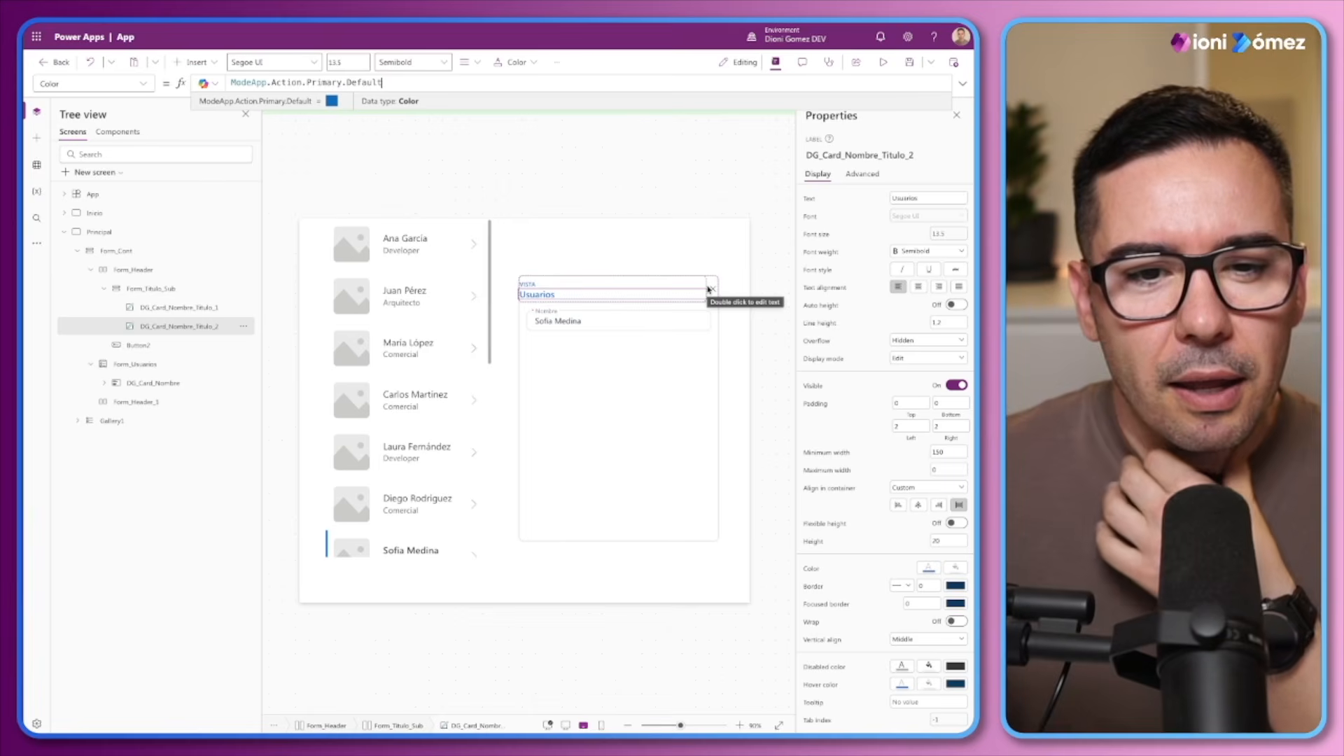
Set the Form_Header container's left padding to 12, adjust it to 16, and set its right padding to 16
left_click(133, 270)
left_click(903, 443)
type("12")
left_click(866, 441)
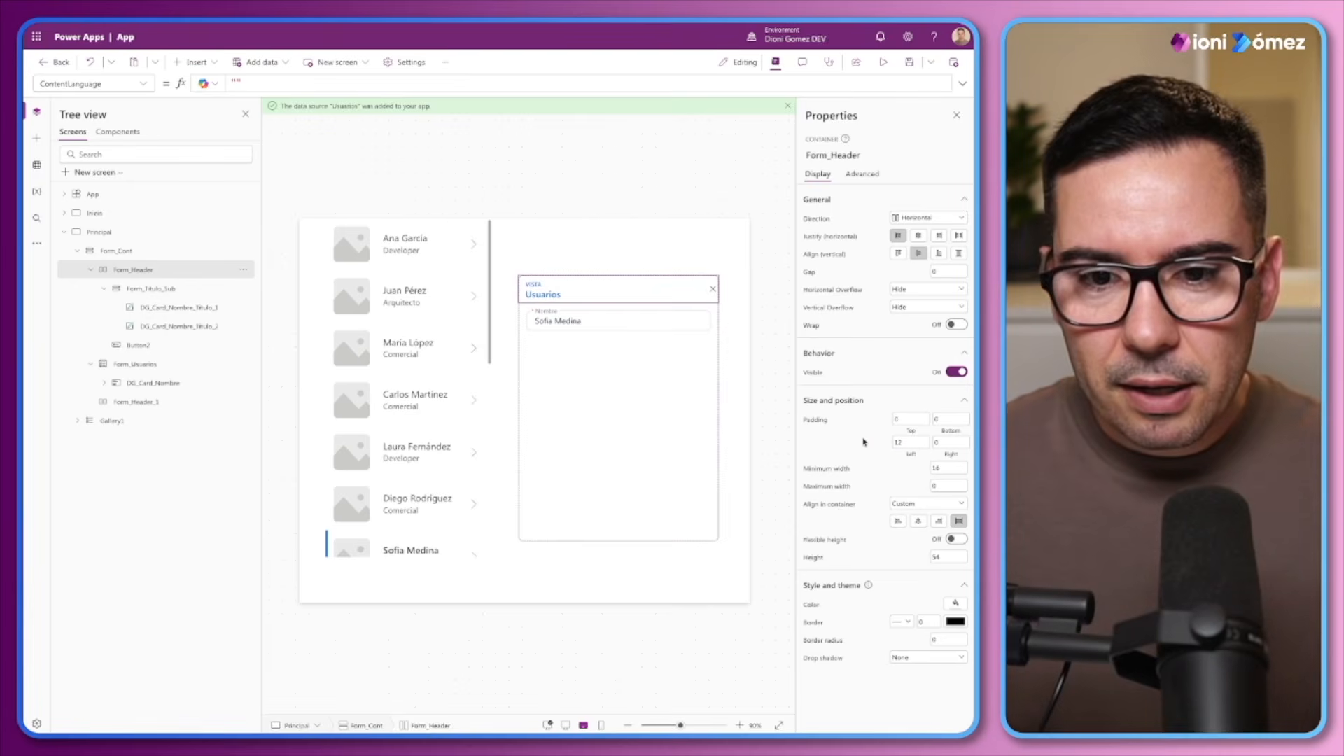
left_click(887, 440)
type("16")
left_click(883, 440)
left_click(929, 443)
type("16")
left_click(887, 442)
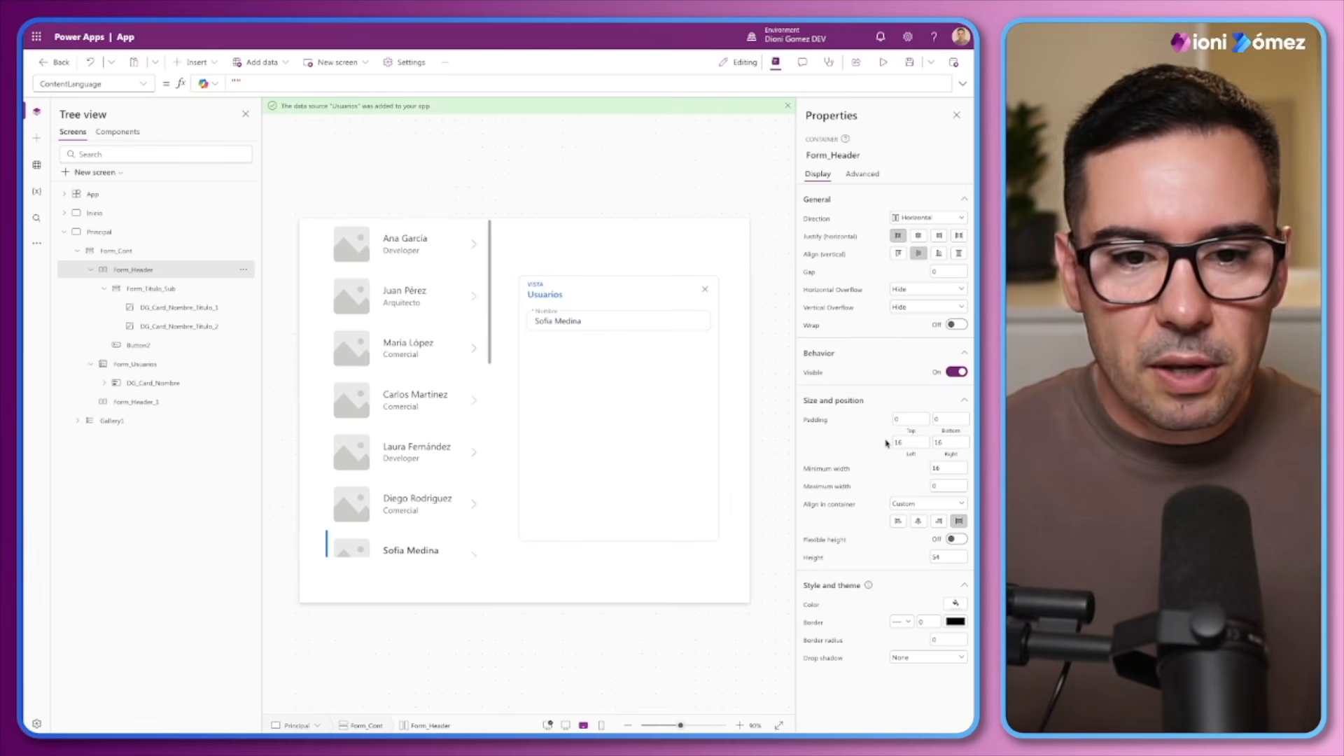
Insert a plain container into Form_Header and place it before Form_Titulo_Sub
left_click(102, 289)
left_click(139, 292)
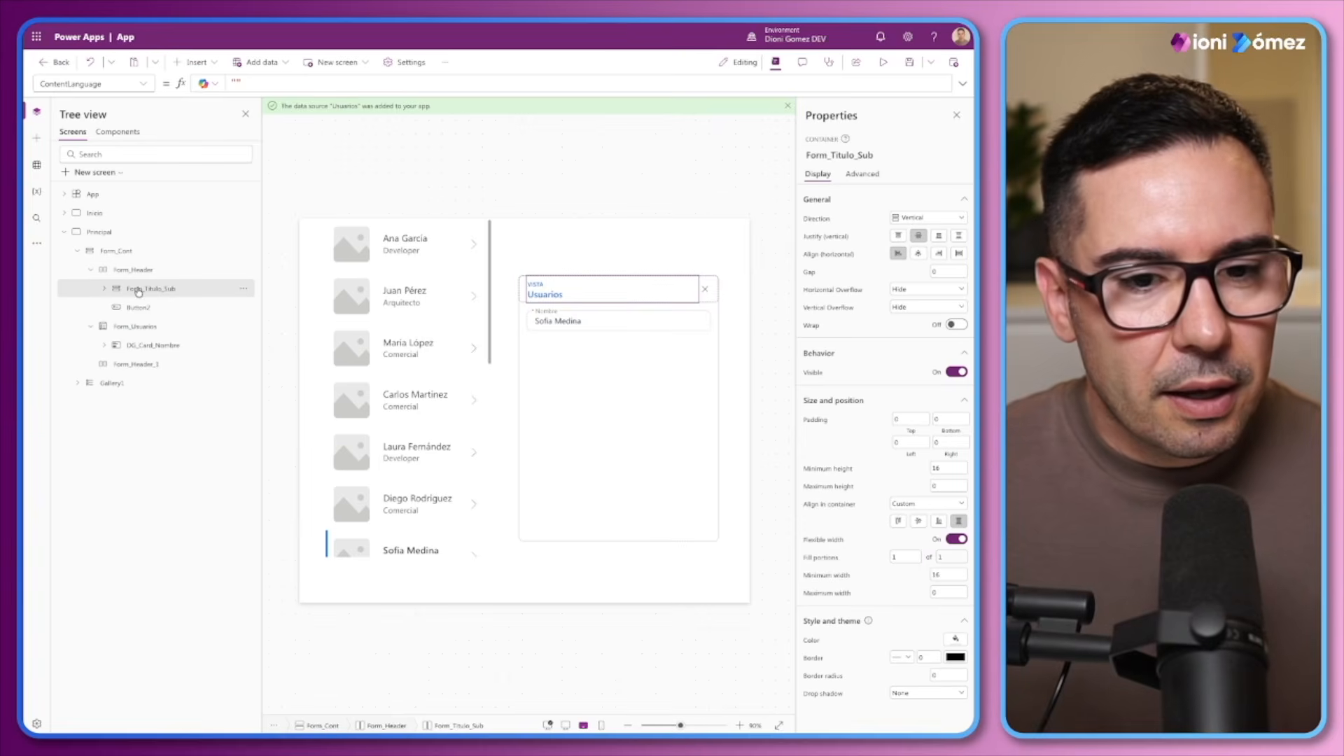
left_click(133, 269)
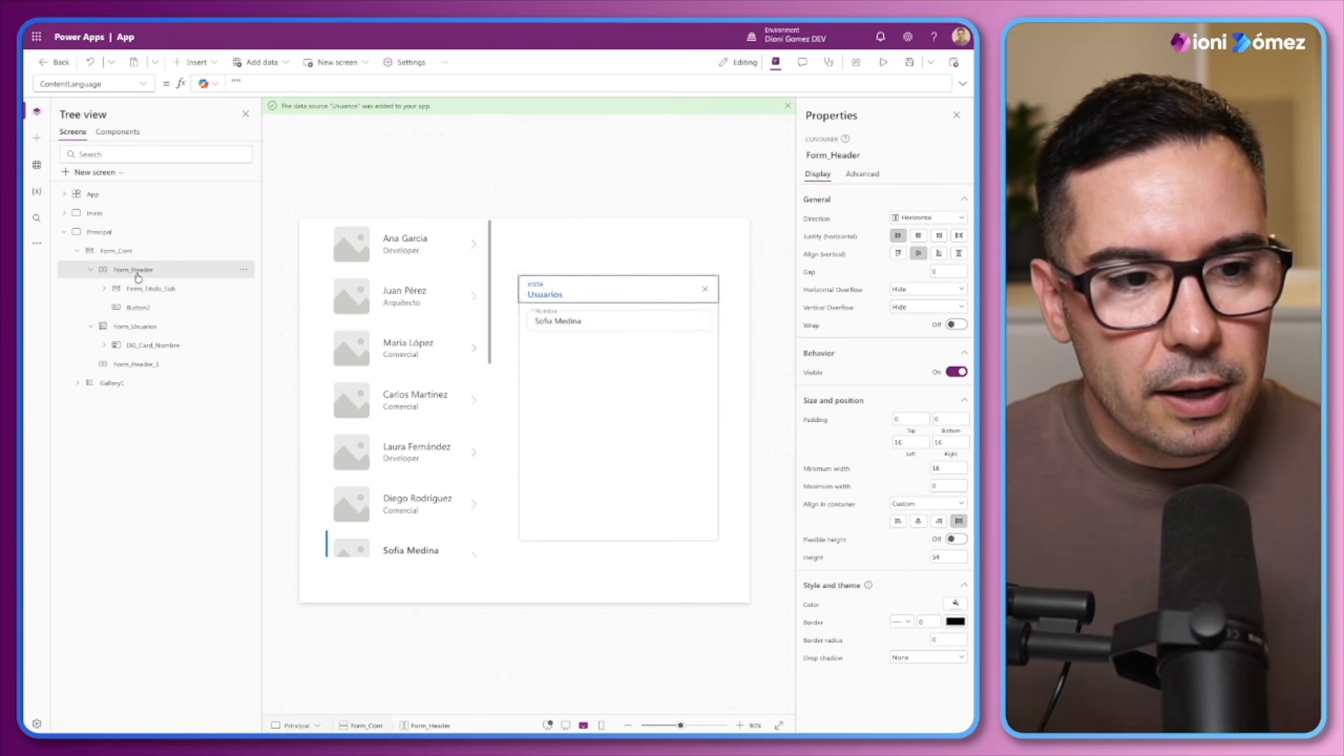
left_click(192, 61)
type("con")
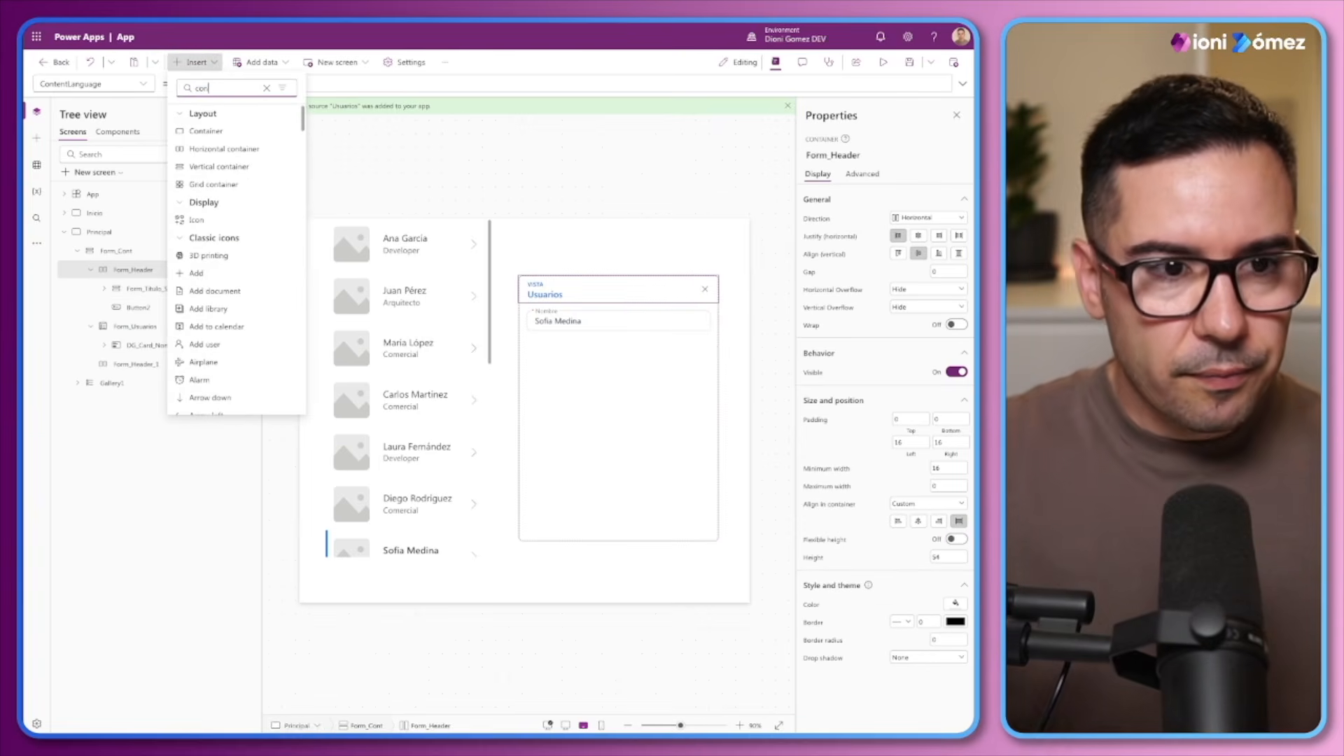
left_click(205, 131)
left_click_drag(144, 327, 147, 288)
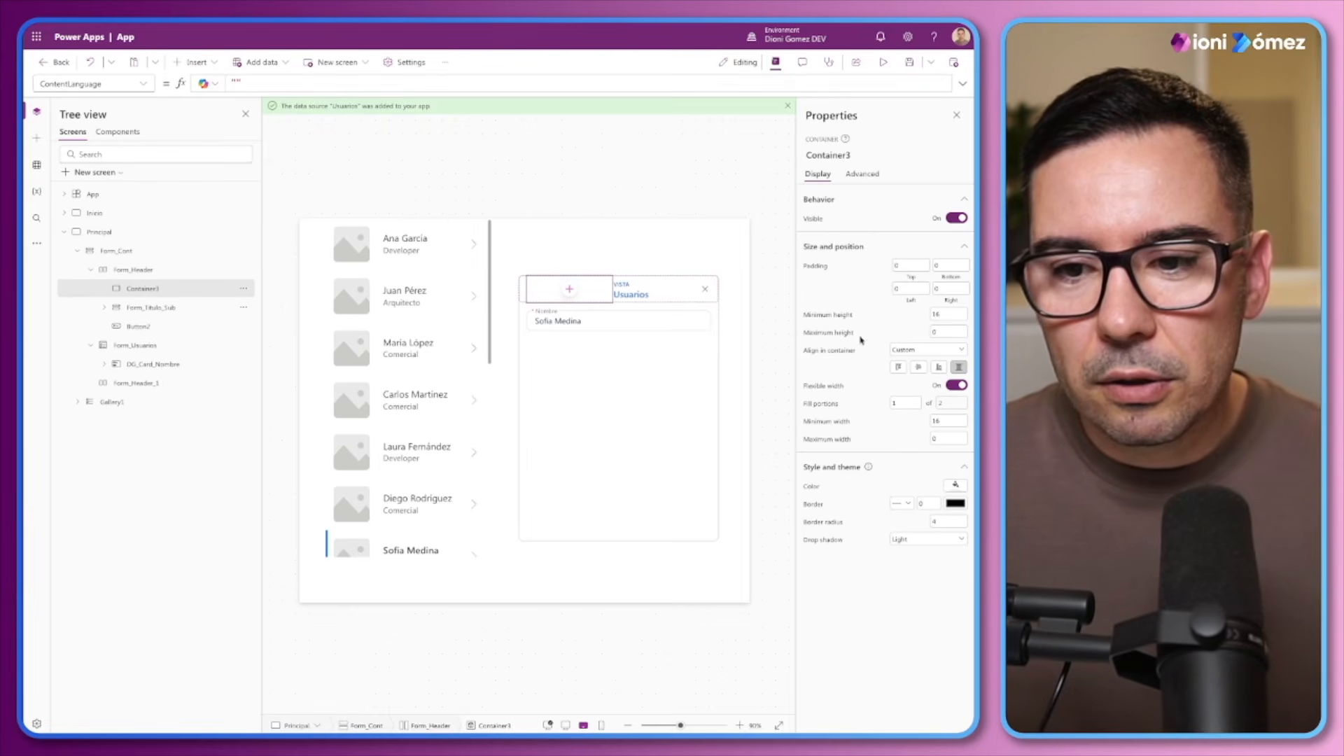
Turn off flexible width for the new header container, try a width of 40 and settle on 48
left_click(954, 385)
left_click(948, 403)
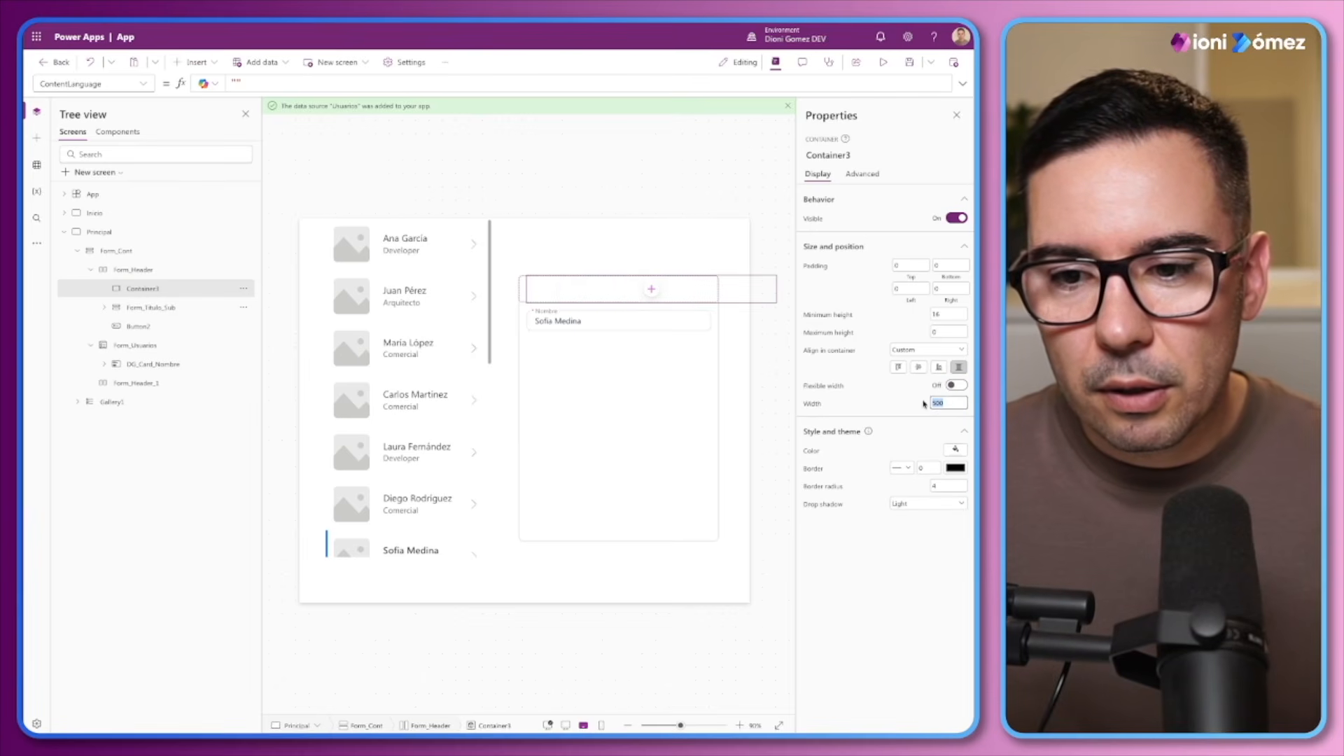
type("40")
left_click(889, 406)
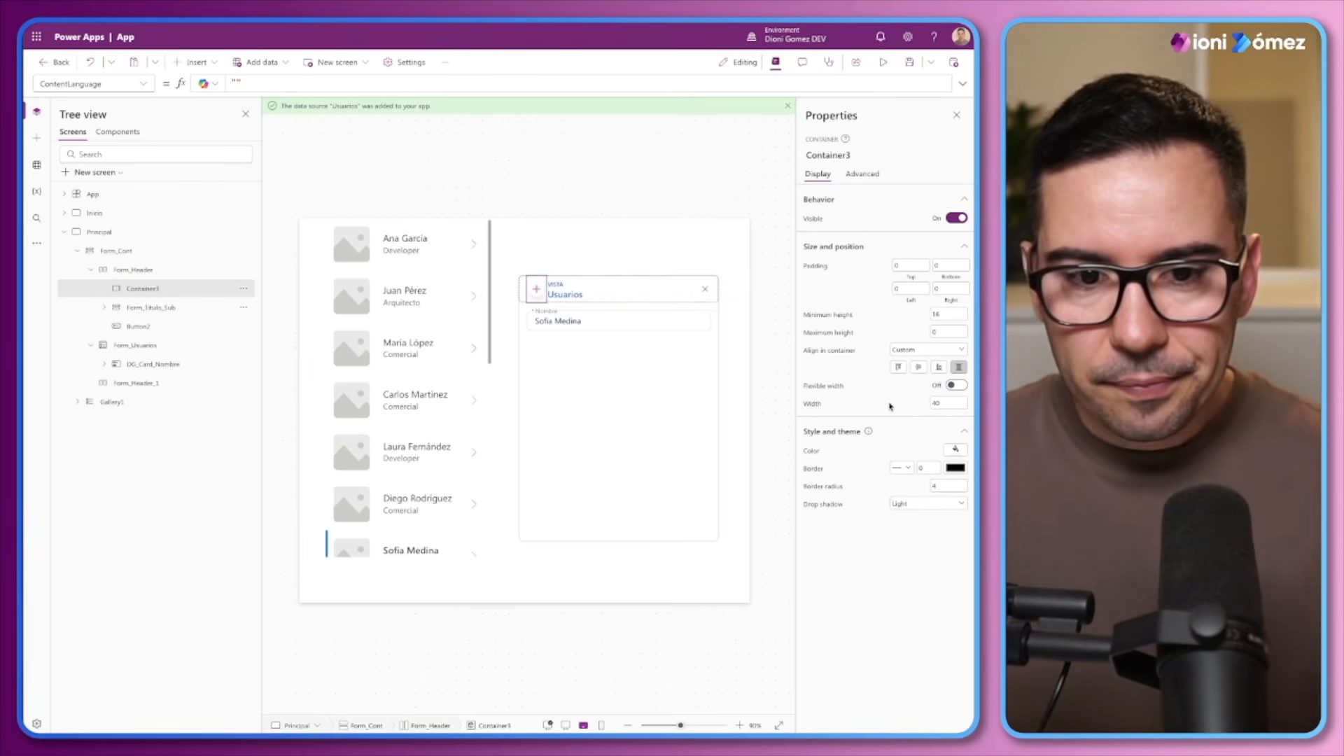
left_click(935, 402)
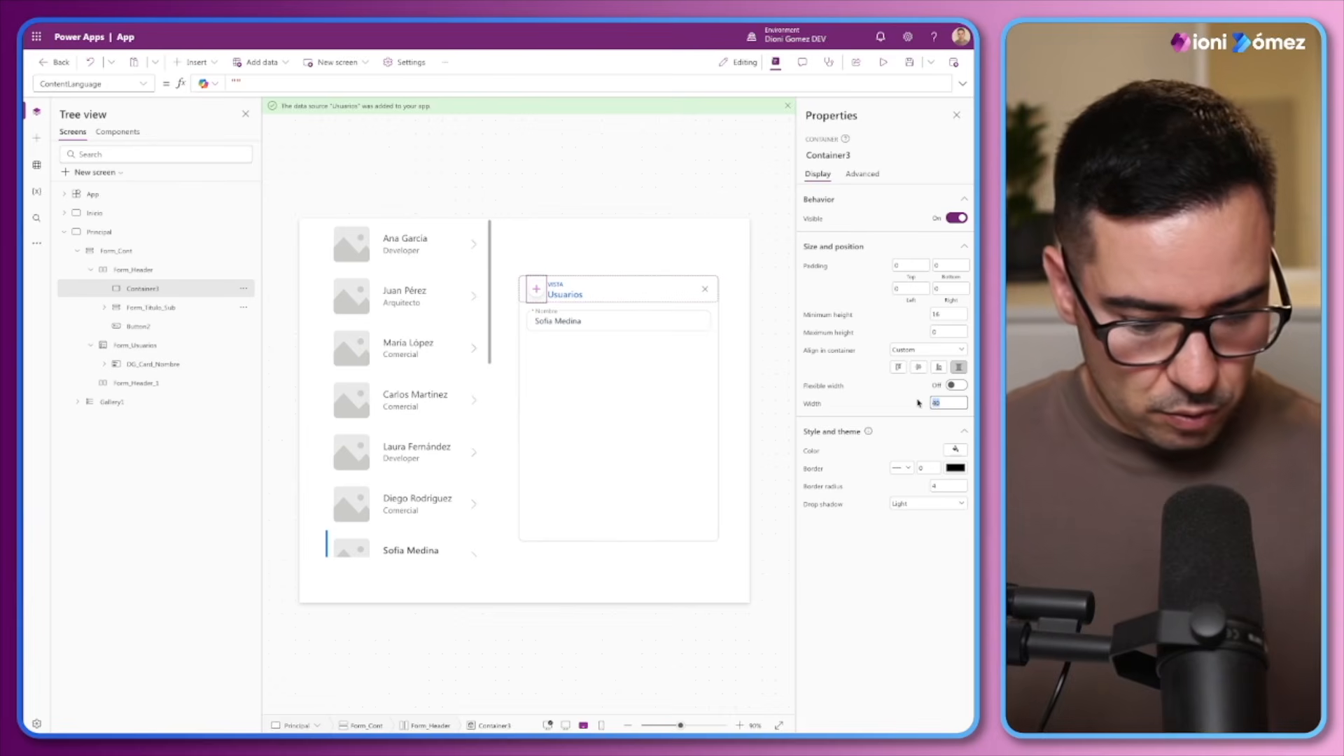
type("48")
left_click(914, 403)
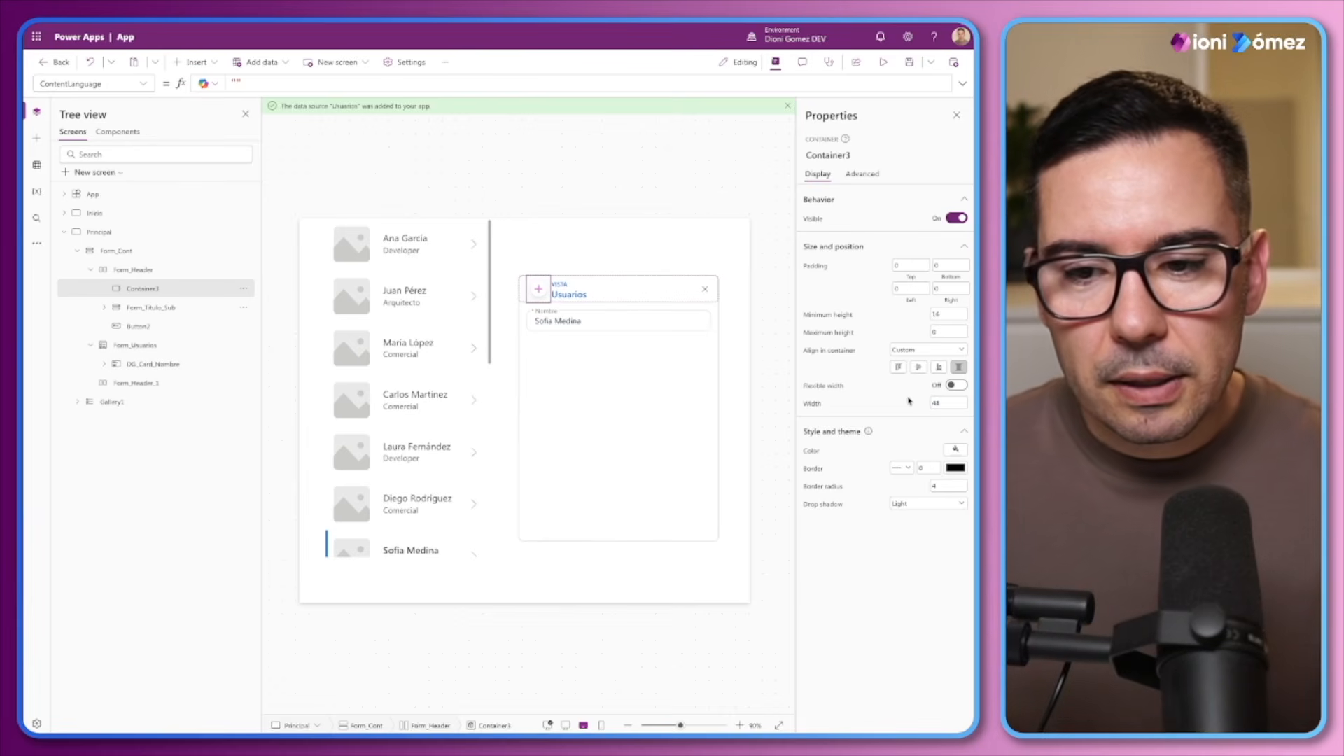
Set the new header container's Fill to ModeApp.Action.Primary.Default, reusing the VISTA label's Color formula
left_click(821, 453)
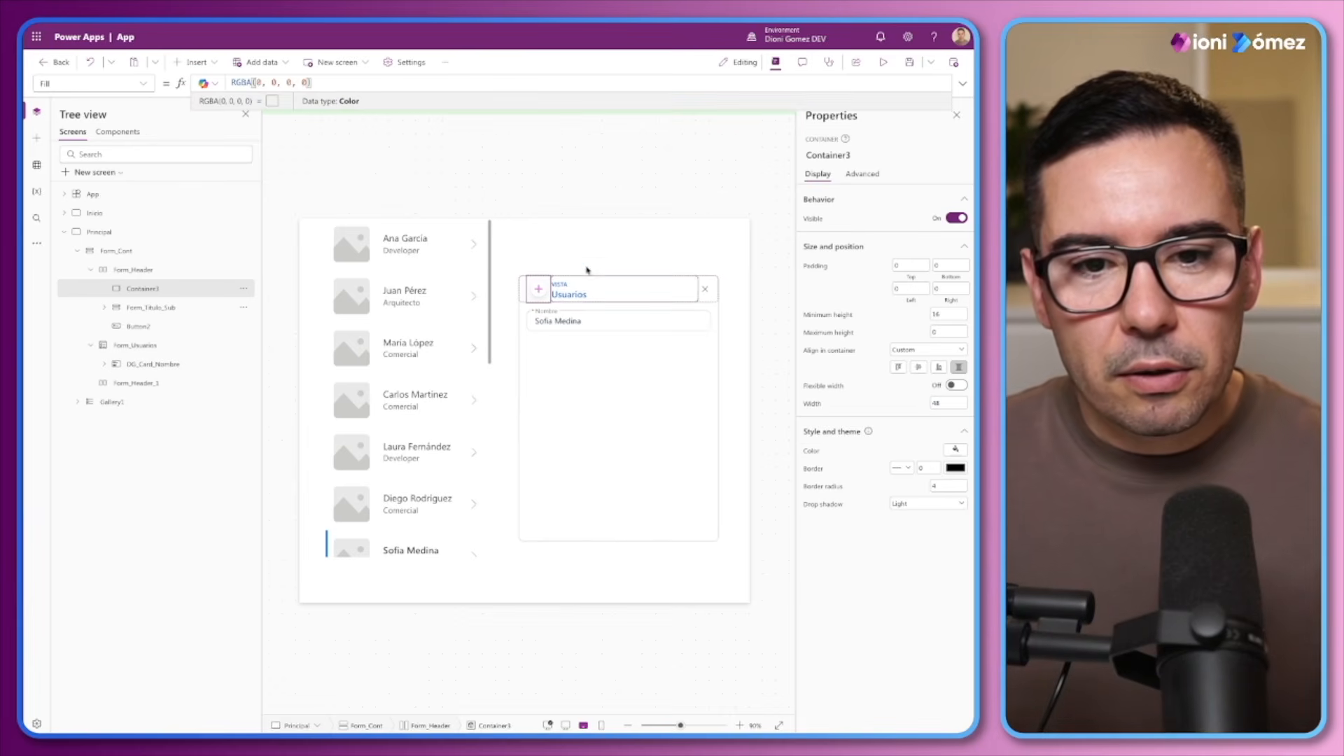
left_click(572, 290)
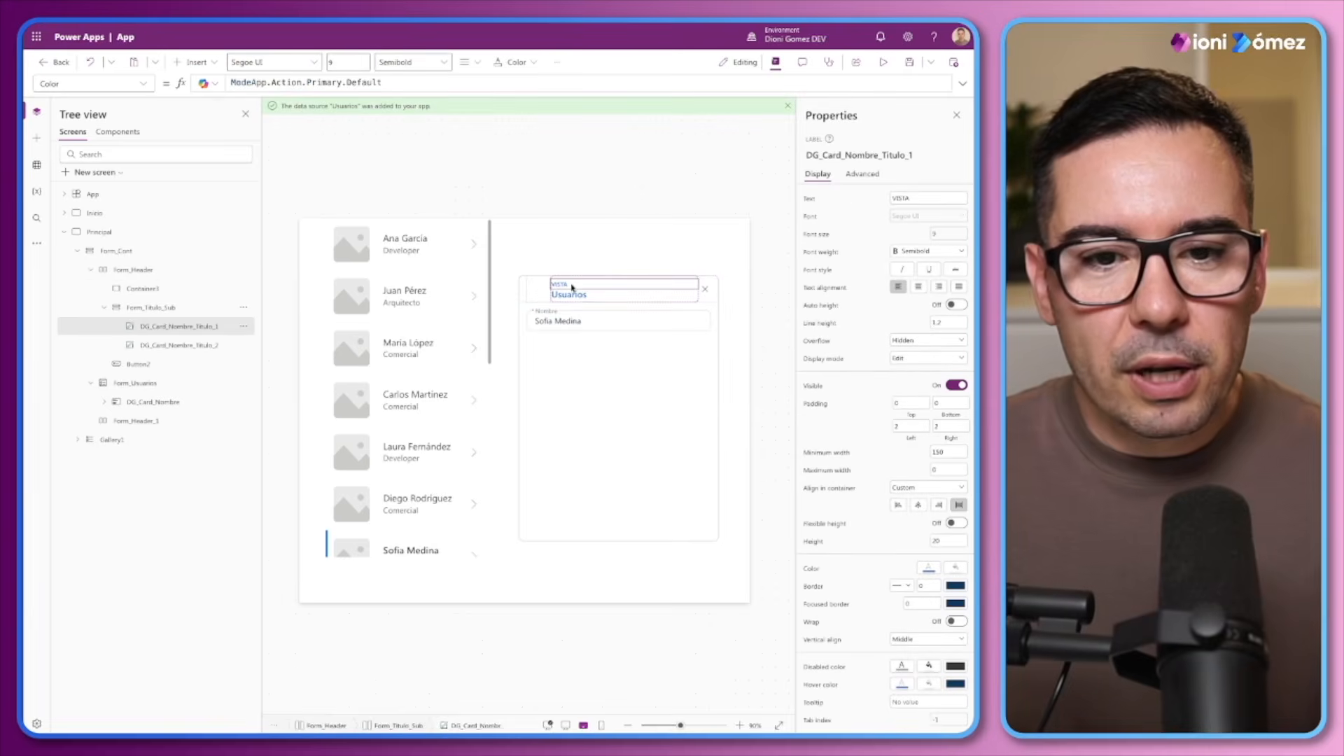
triple_click(384, 83)
key("ctrl+c")
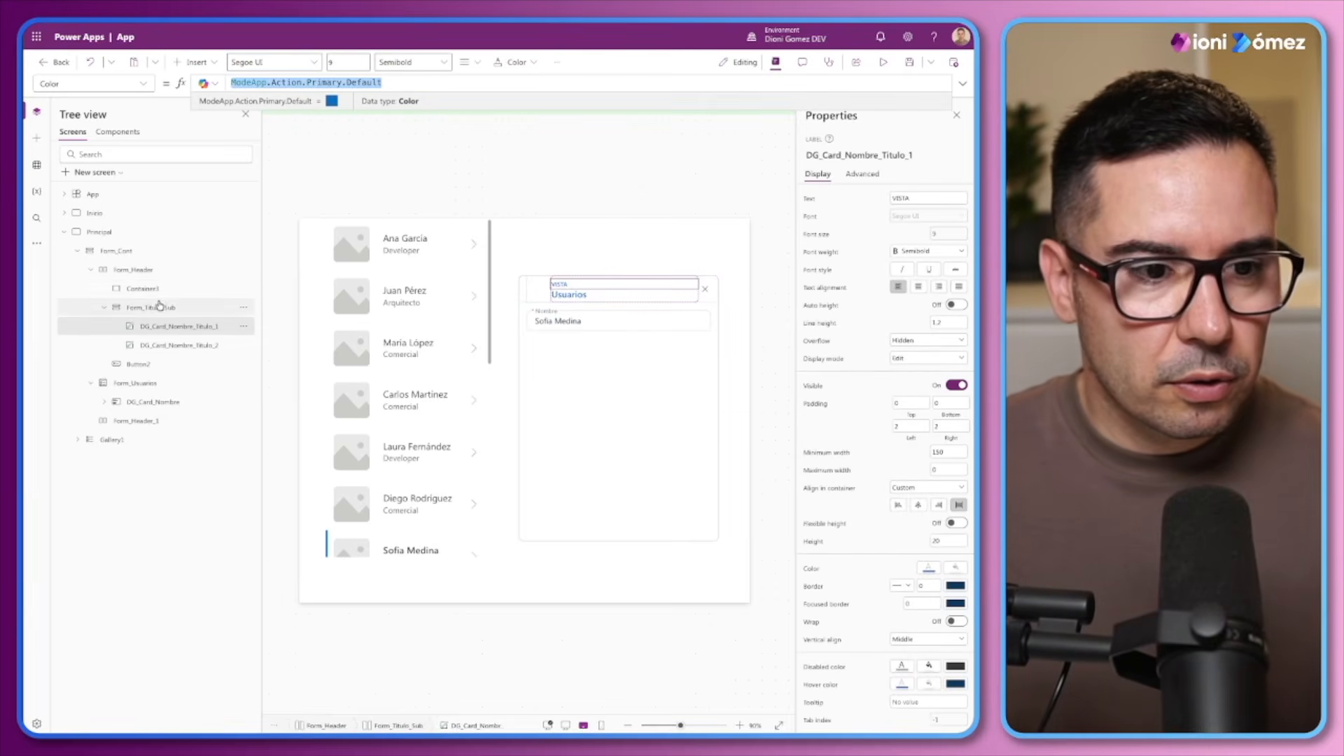
left_click(160, 306)
key("Up")
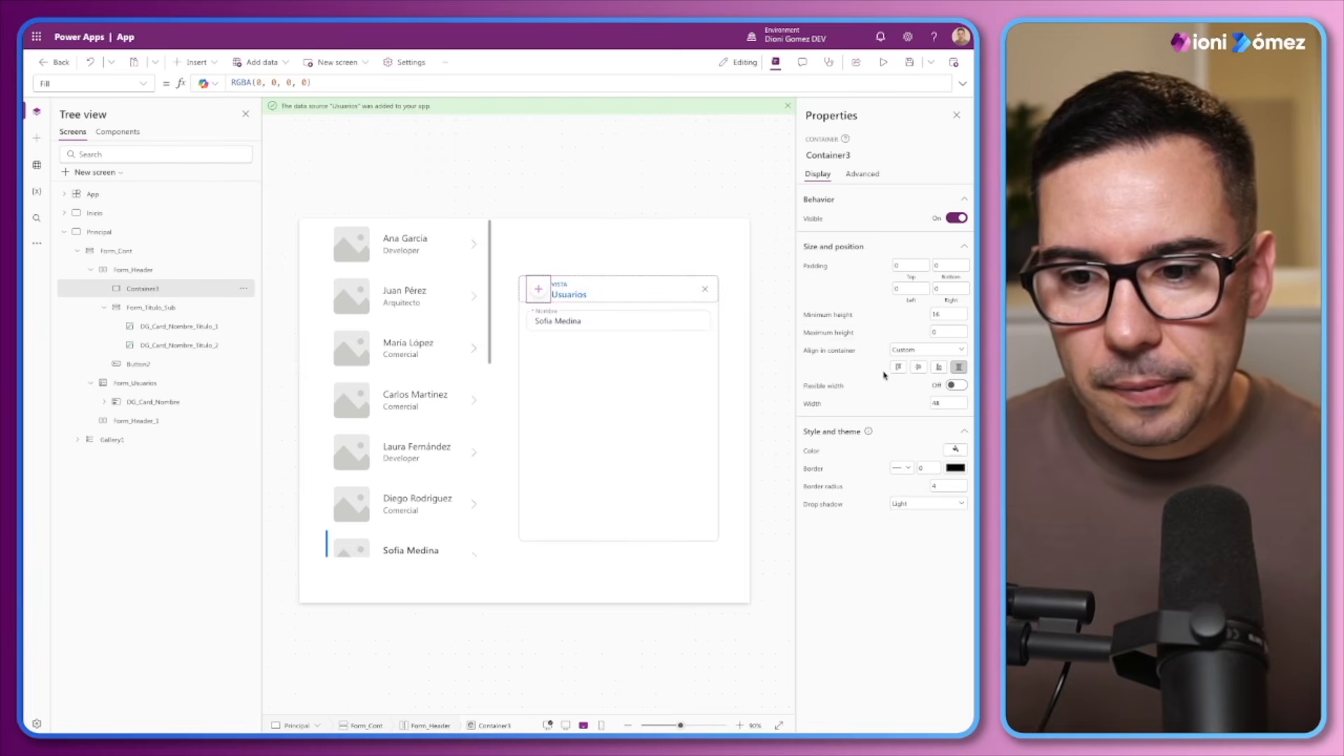
left_click(814, 453)
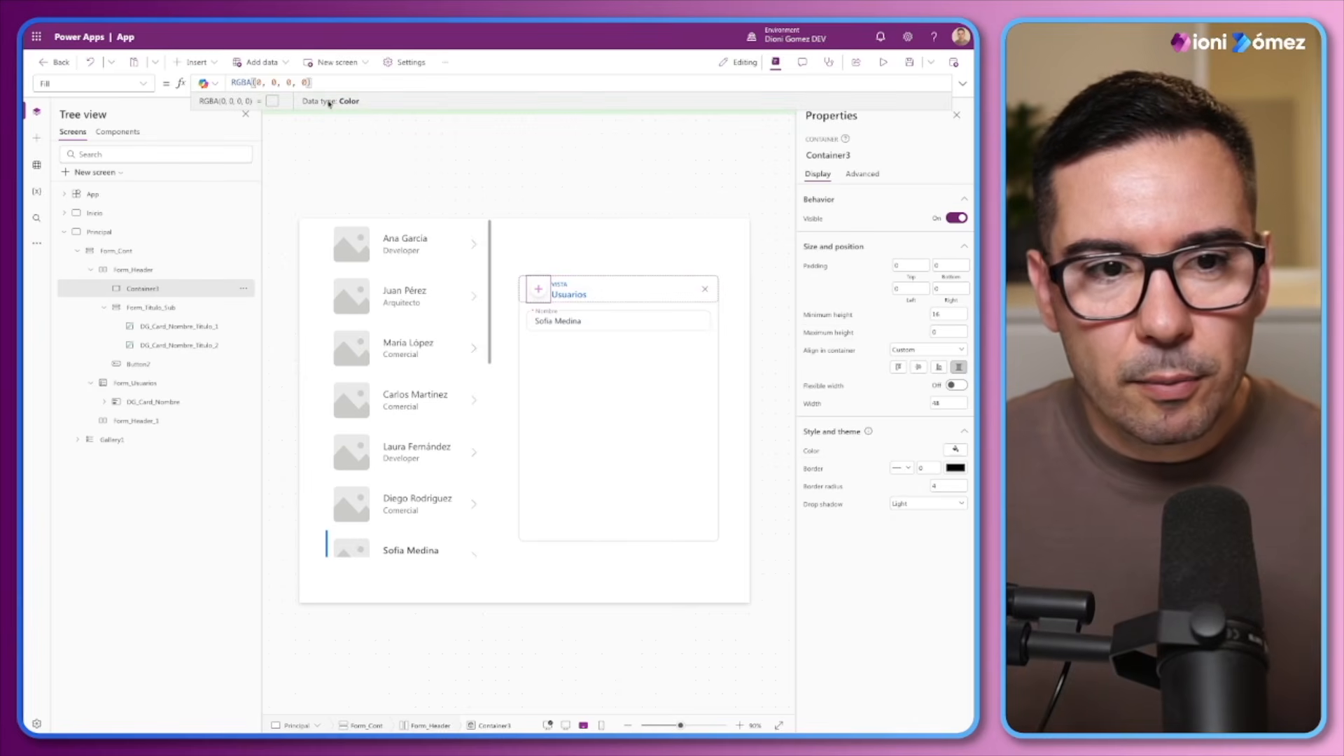
key("ctrl+a")
key("ctrl+v")
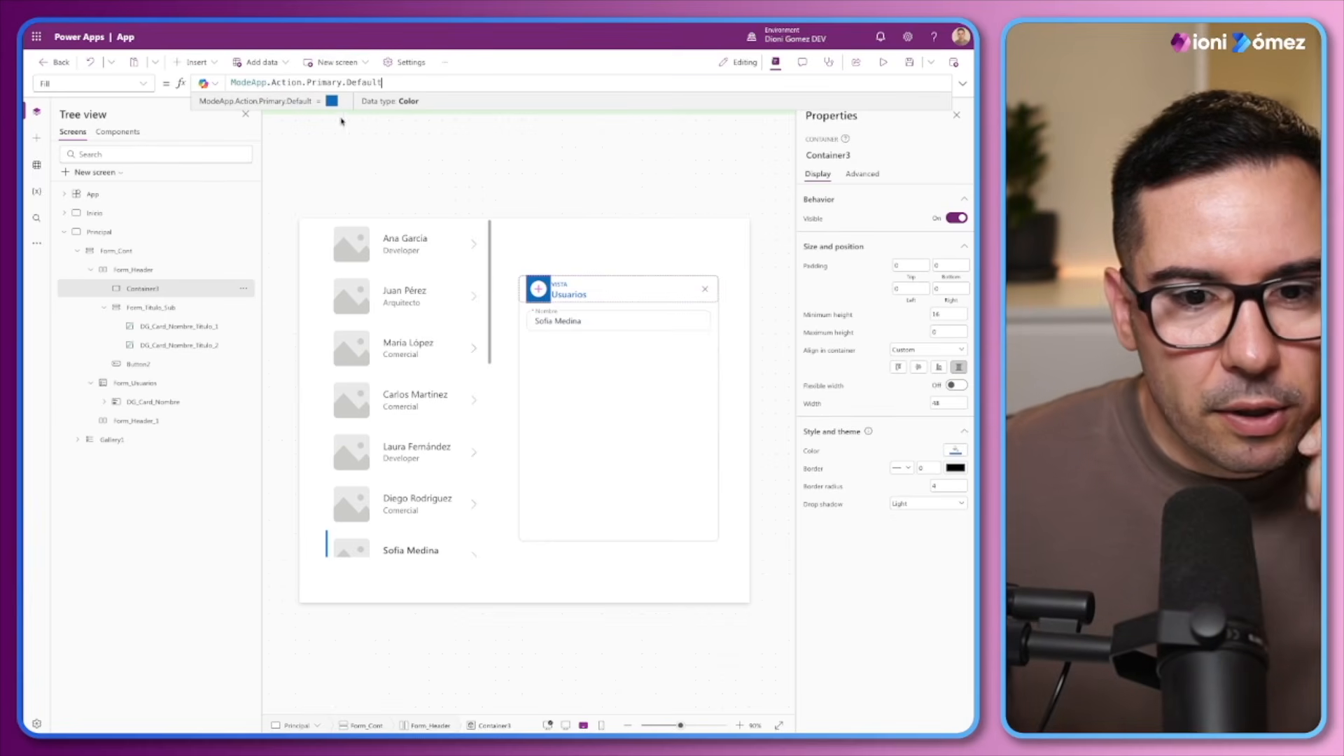
Set the new header container's border radius to 0 and its drop shadow to None
left_click(144, 85)
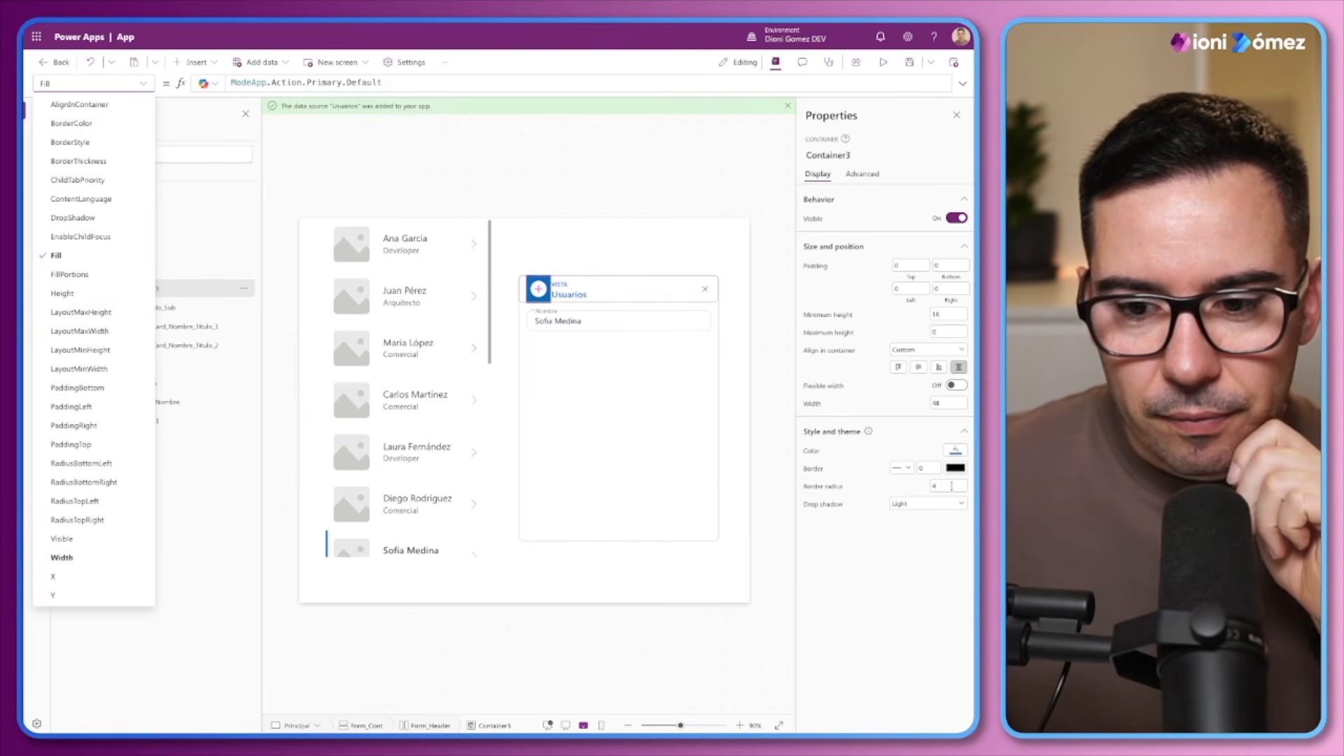
left_click(902, 488)
type("0")
left_click(910, 504)
left_click(903, 515)
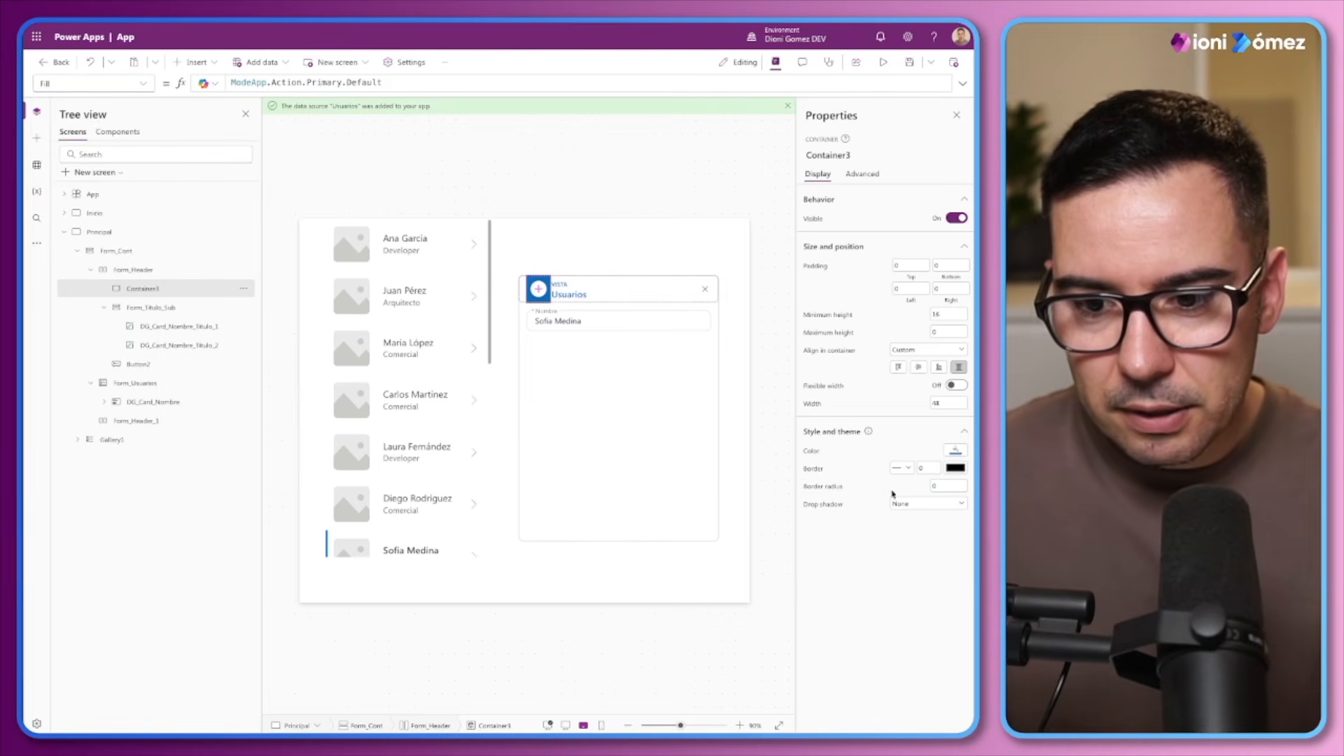
Set the new header container's RadiusBottomLeft formula to varRadius
left_click(816, 491)
left_click(233, 84)
left_click(146, 85)
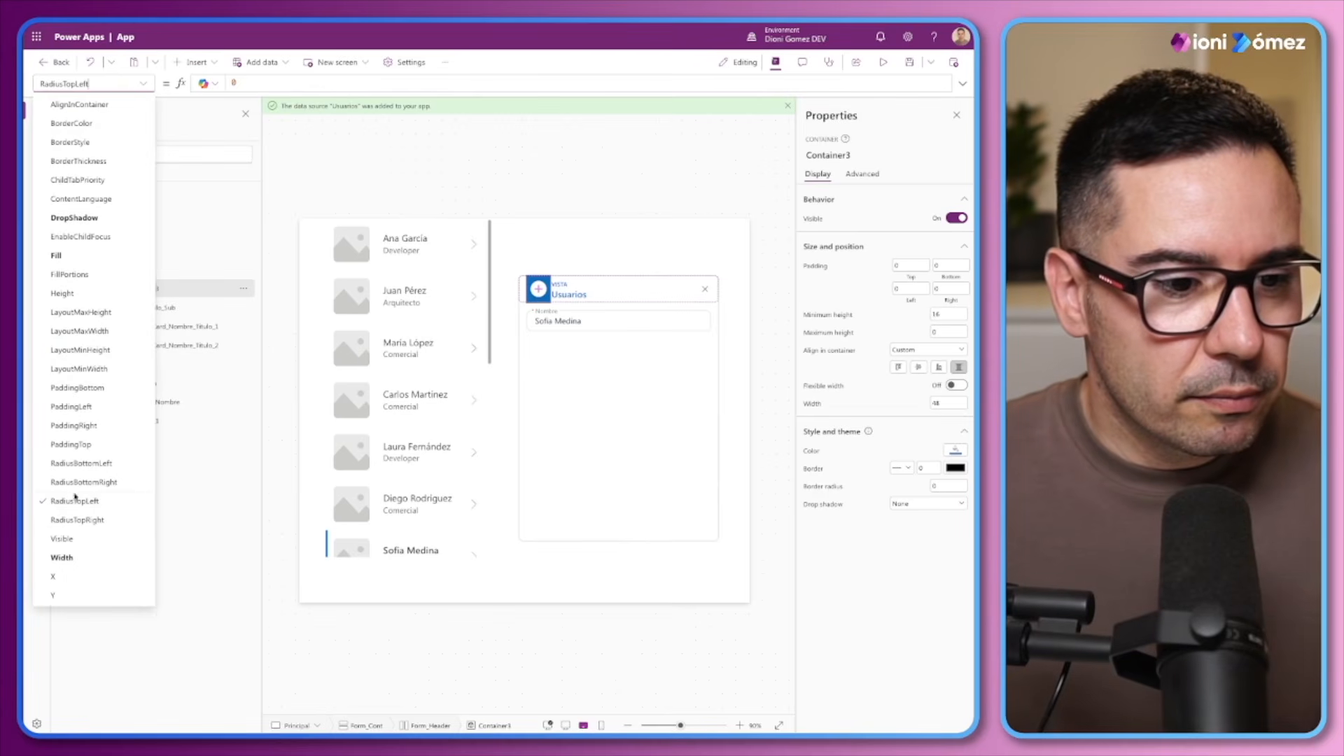
left_click(81, 463)
left_click(262, 64)
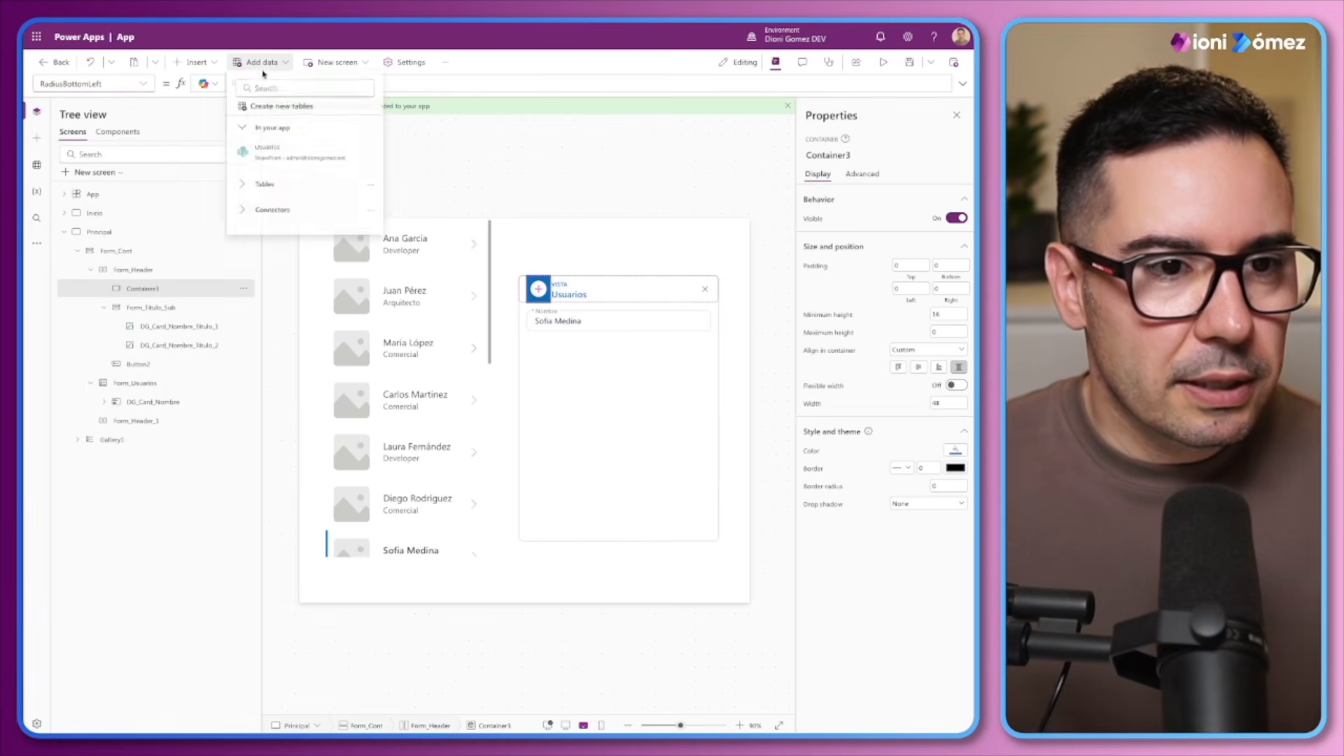
left_click(404, 84)
type("varRadius")
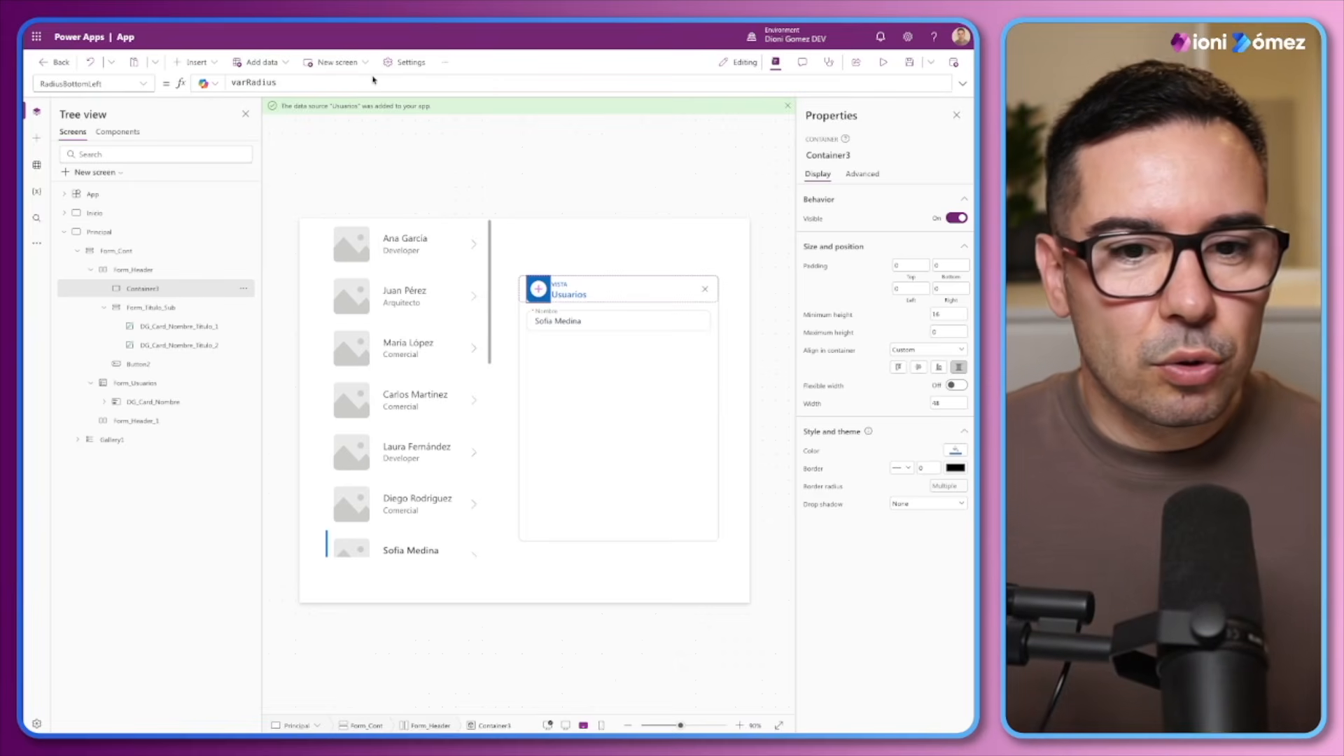
left_click(302, 81)
key("ctrl+a")
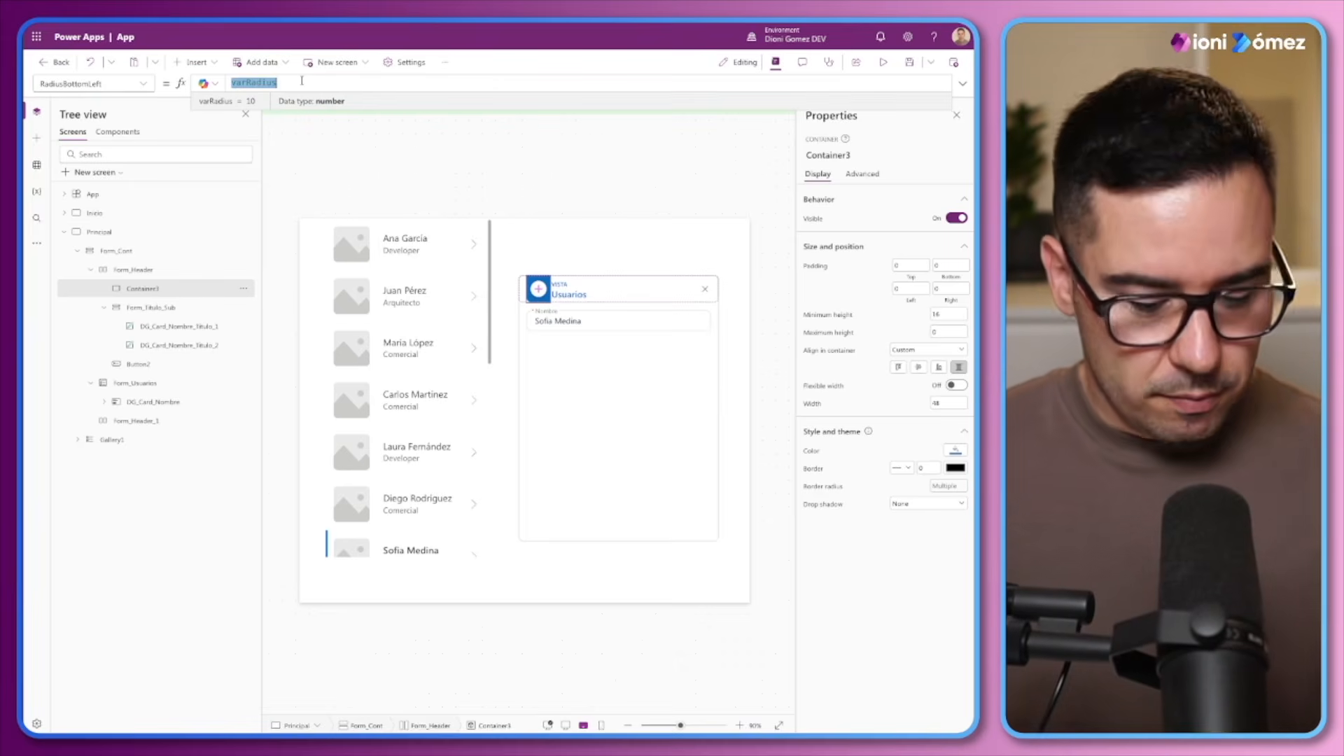
Set the new header container's RadiusBottomRight formula to varRadius
left_click(147, 86)
left_click(94, 480)
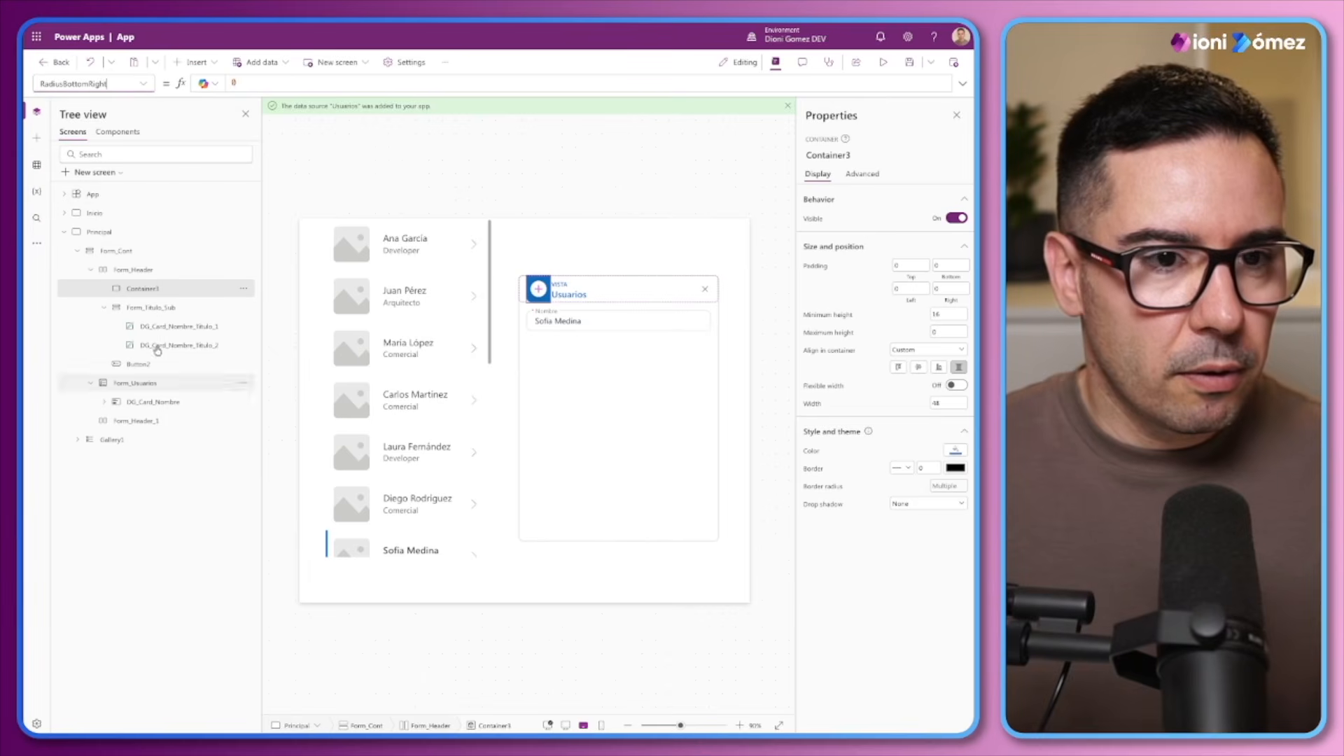
type("varRadius")
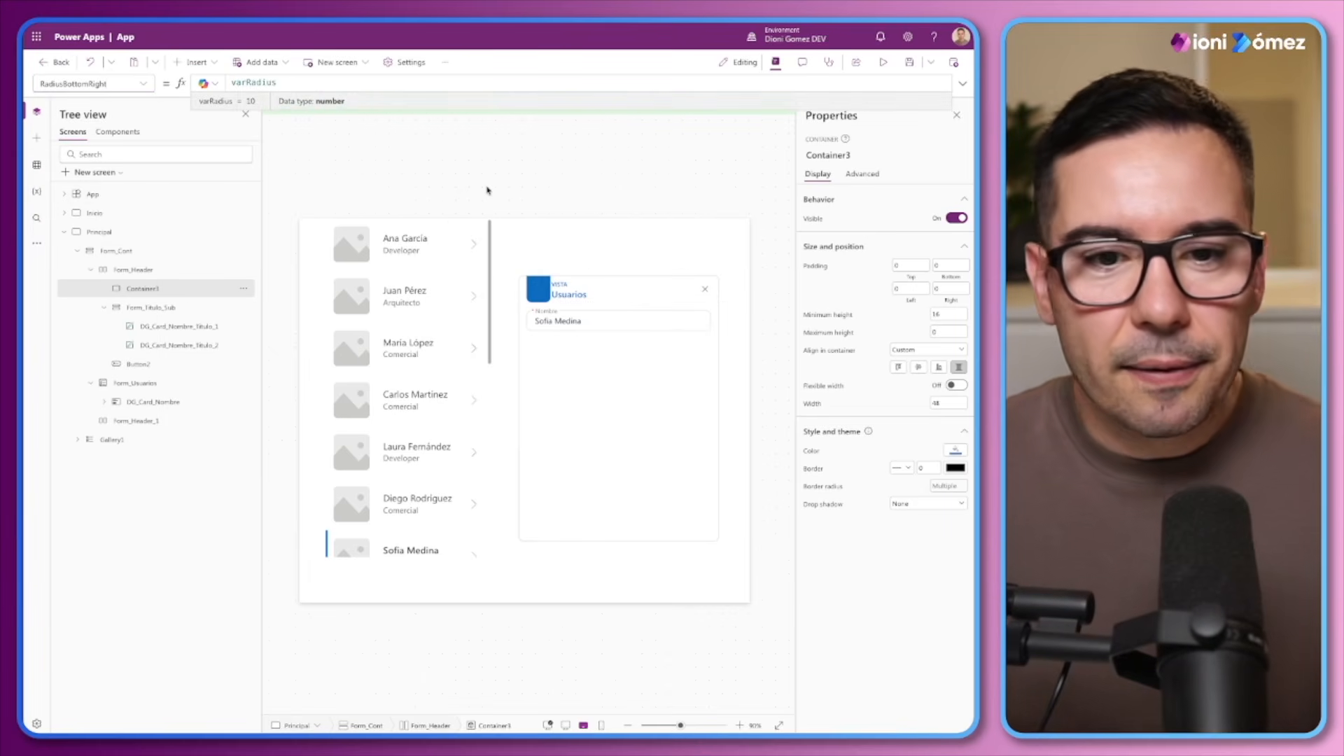
Set the gap between the items of Form_Header to 12
left_click(140, 269)
left_click(940, 271)
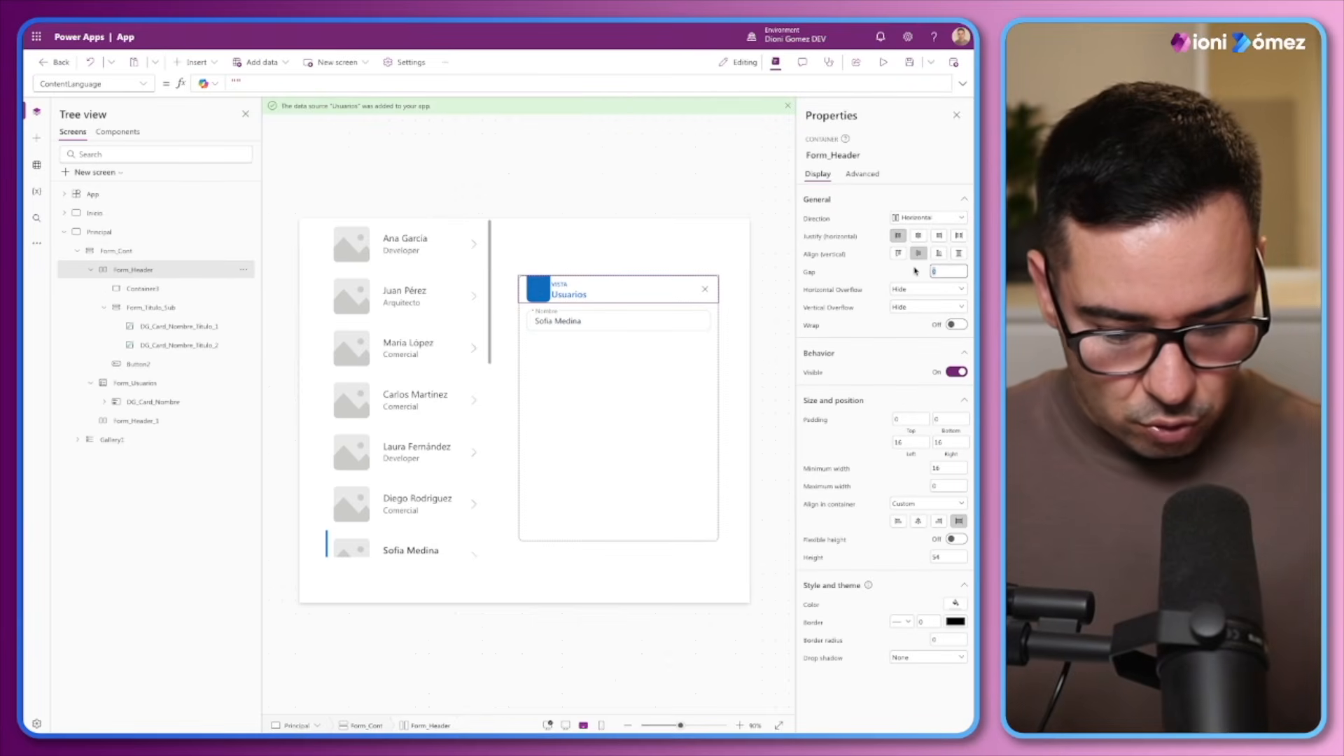
type("12")
key("Return")
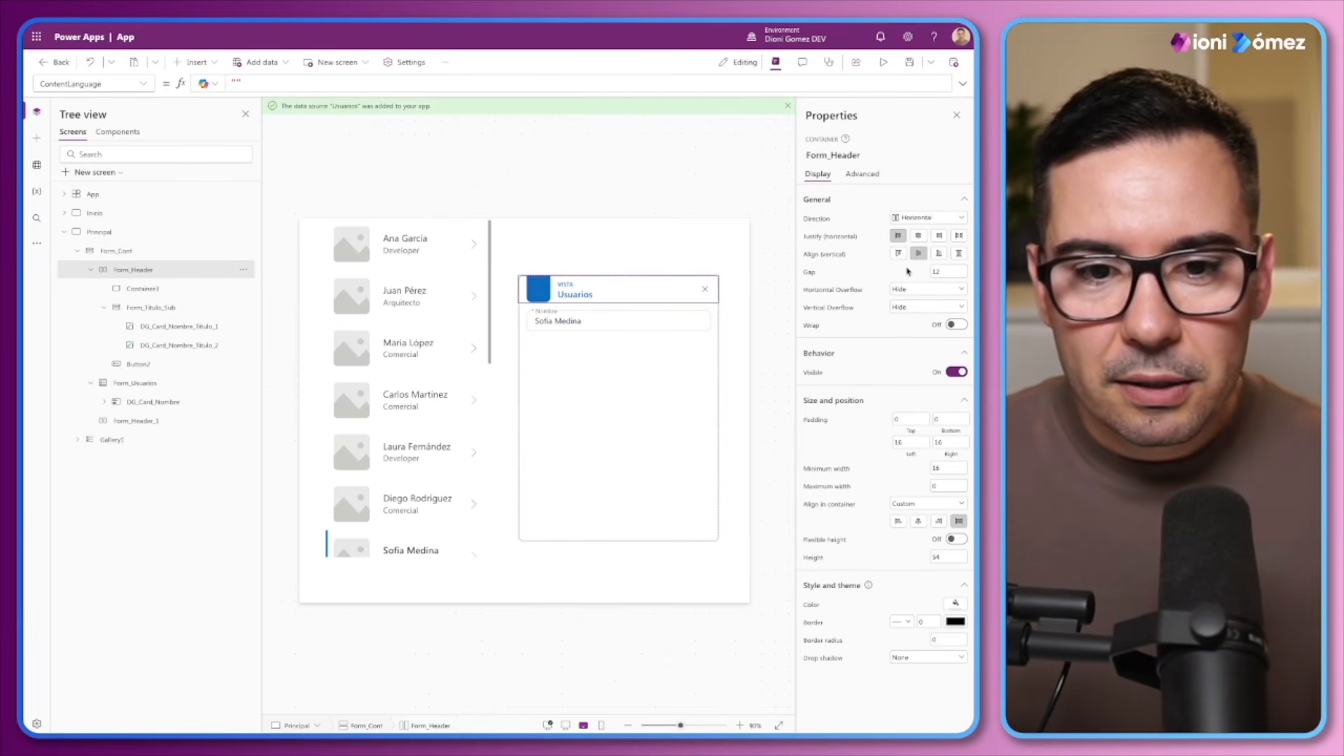
Copy the header's Dismiss button into the blue header container
left_click(544, 290)
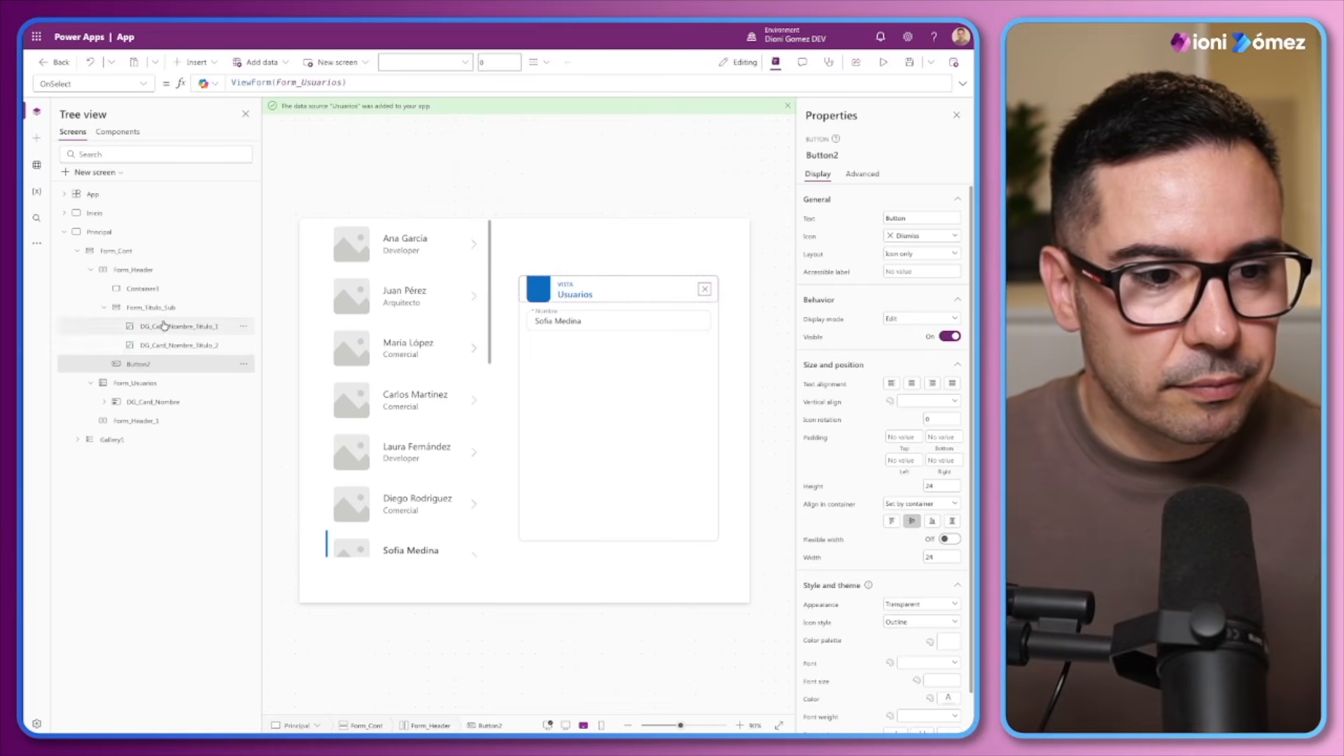
left_click(143, 289)
key("ctrl+v")
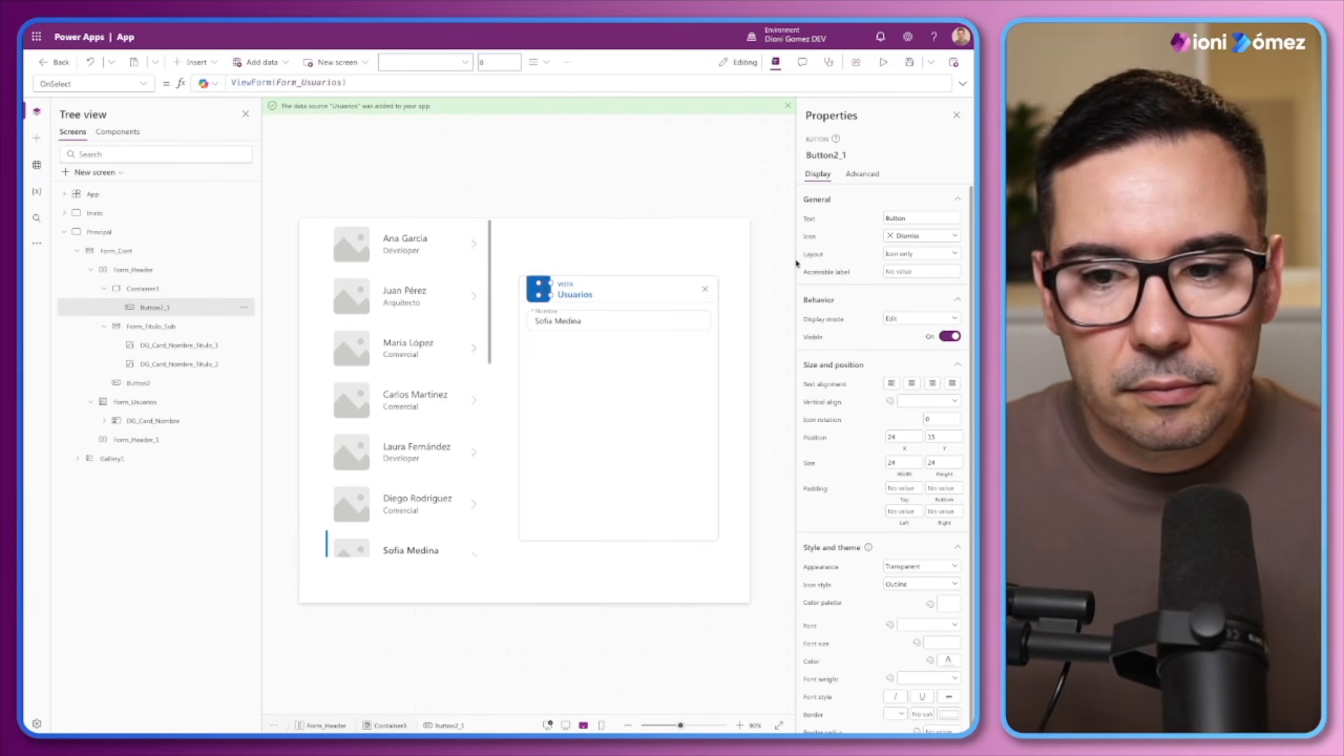
Set the copied button's Width formula to Parent.Width and its Height formula to Parent.Height
left_click(904, 464)
key("ctrl+a")
type("Pare")
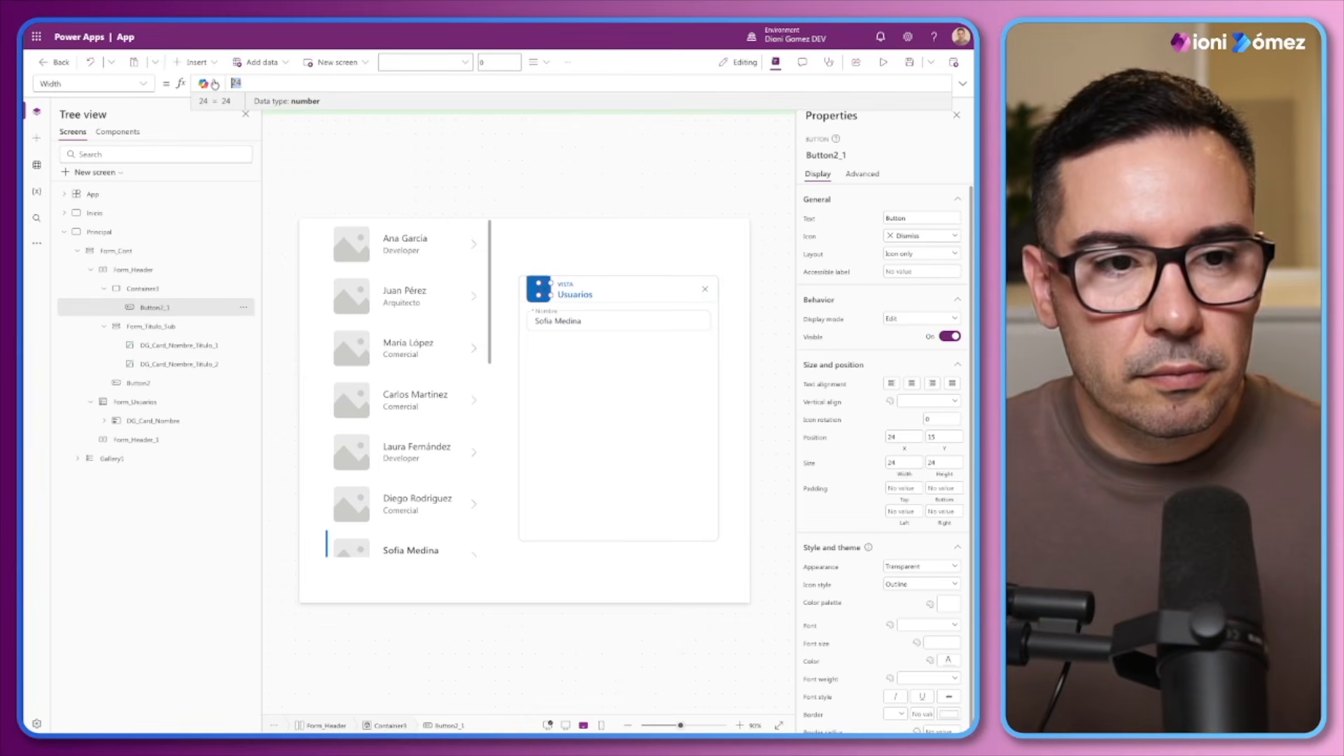
type("nt.Width")
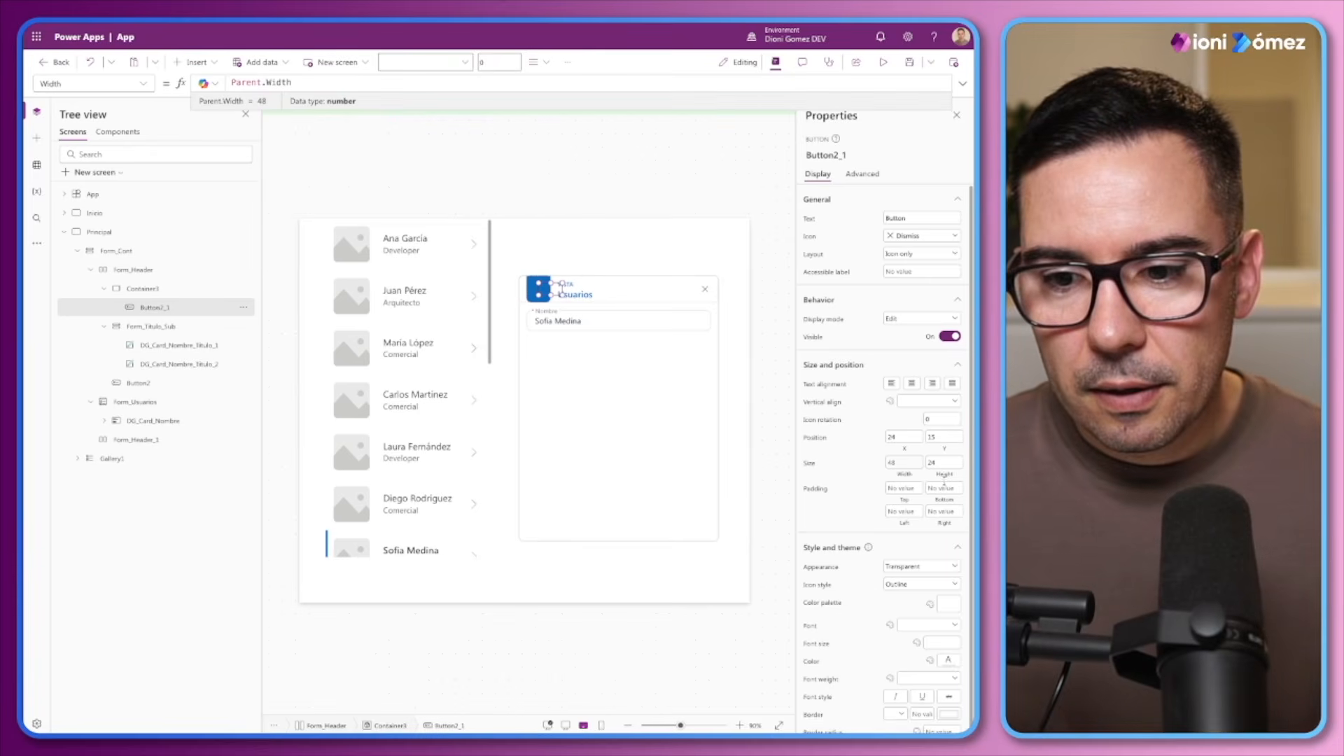
left_click(944, 463)
key("ctrl+a")
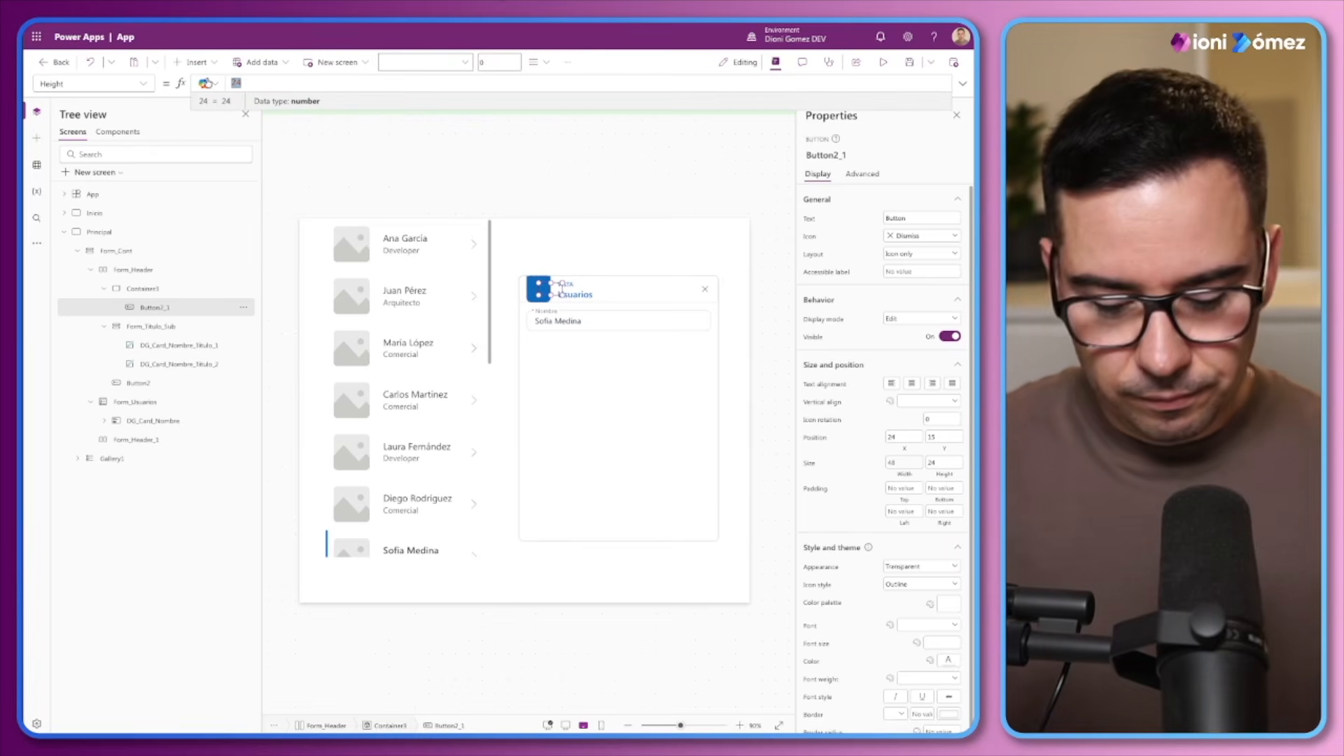
type("Parent.Height")
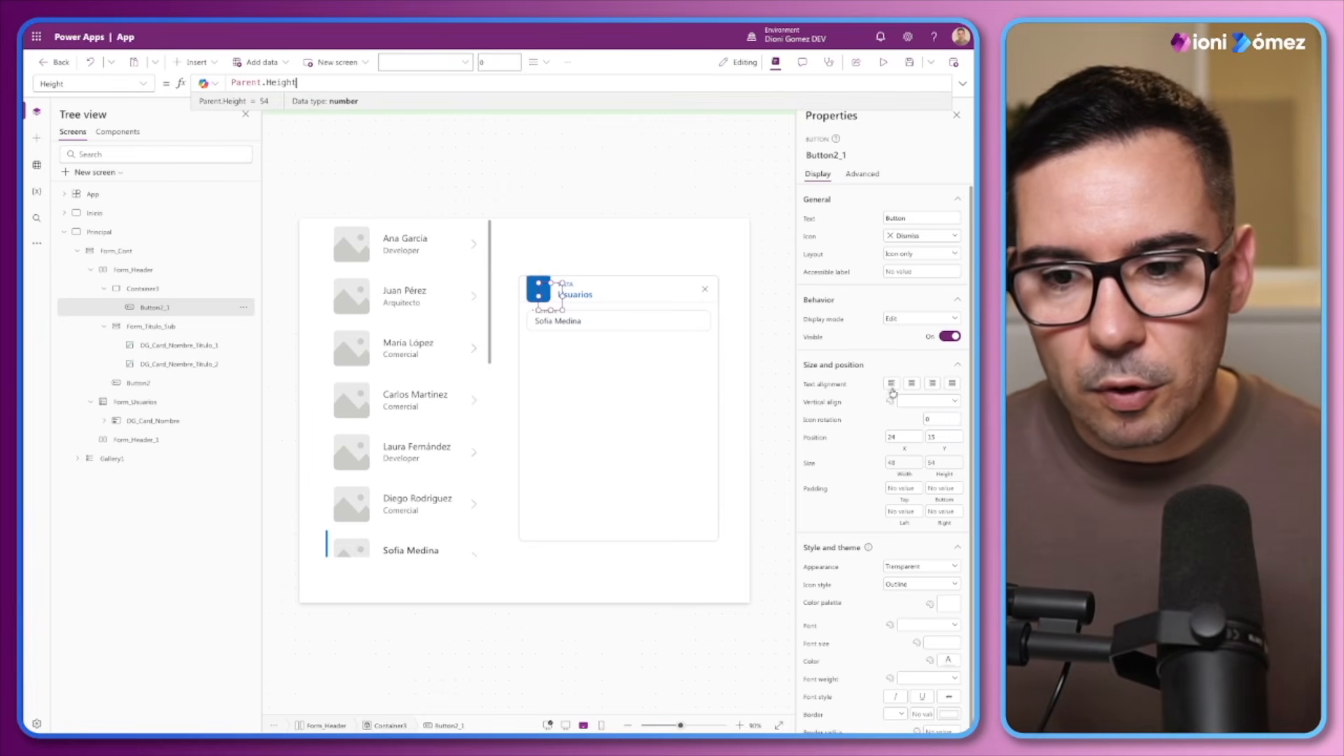
Set the copied button's X and Y positions to 0 within the blue container
left_click(902, 437)
type("0")
key("Tab")
type("0")
key("Tab")
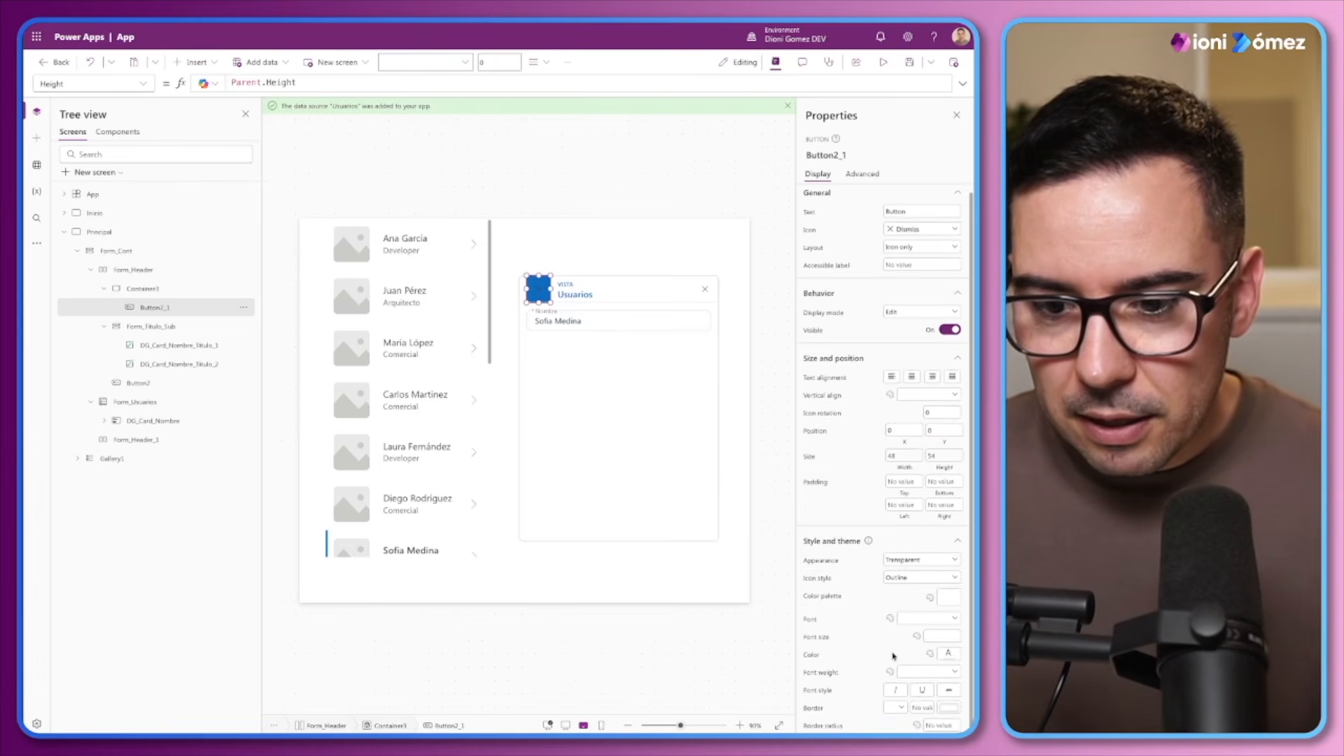
Set the Color formula of the button in the blue header container to ModeApp.Fg.Inversed
left_click(828, 606)
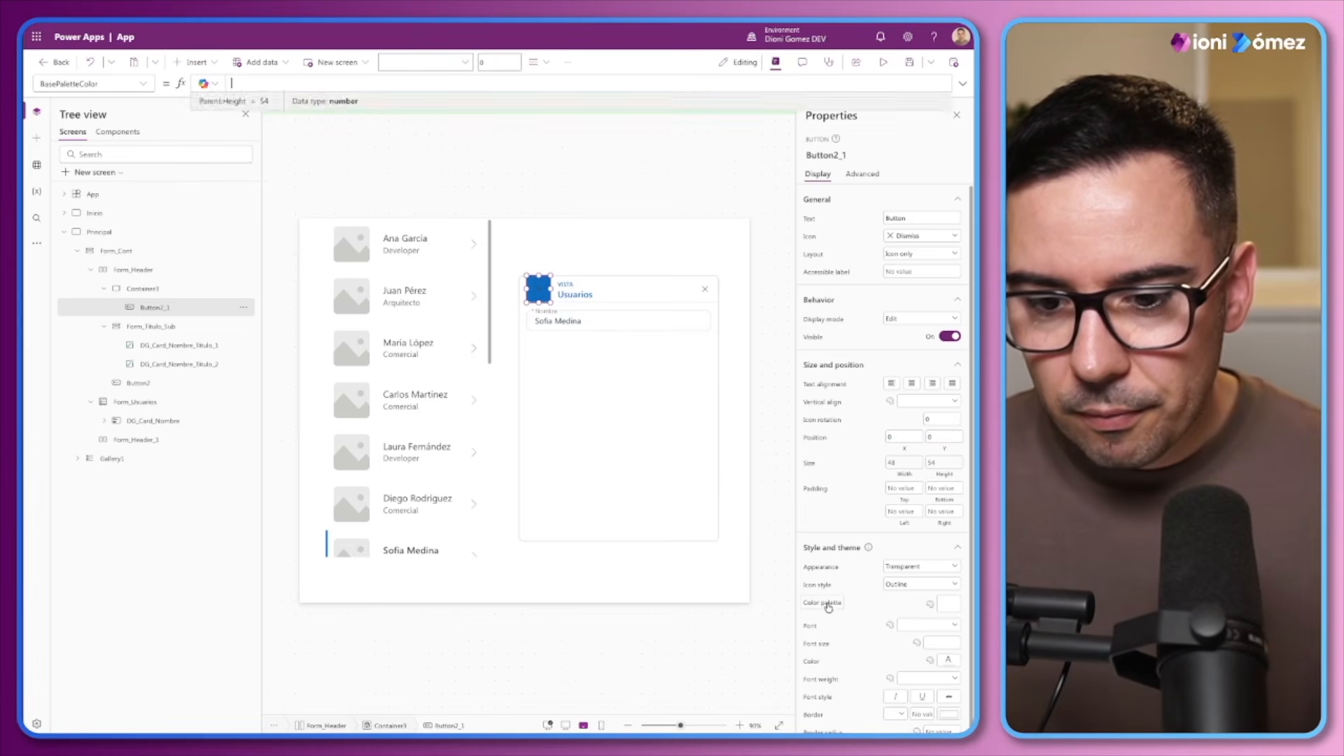
left_click(256, 84)
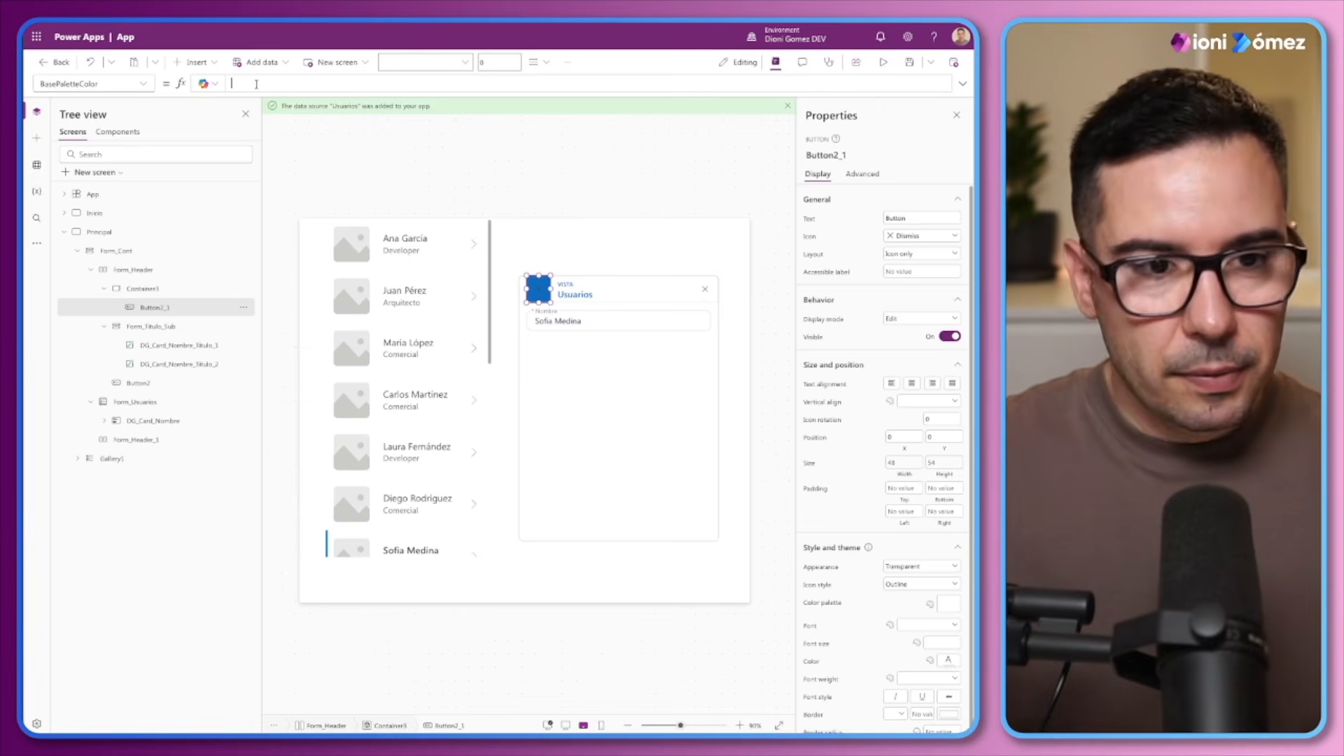
left_click(812, 662)
type("ModeApp")
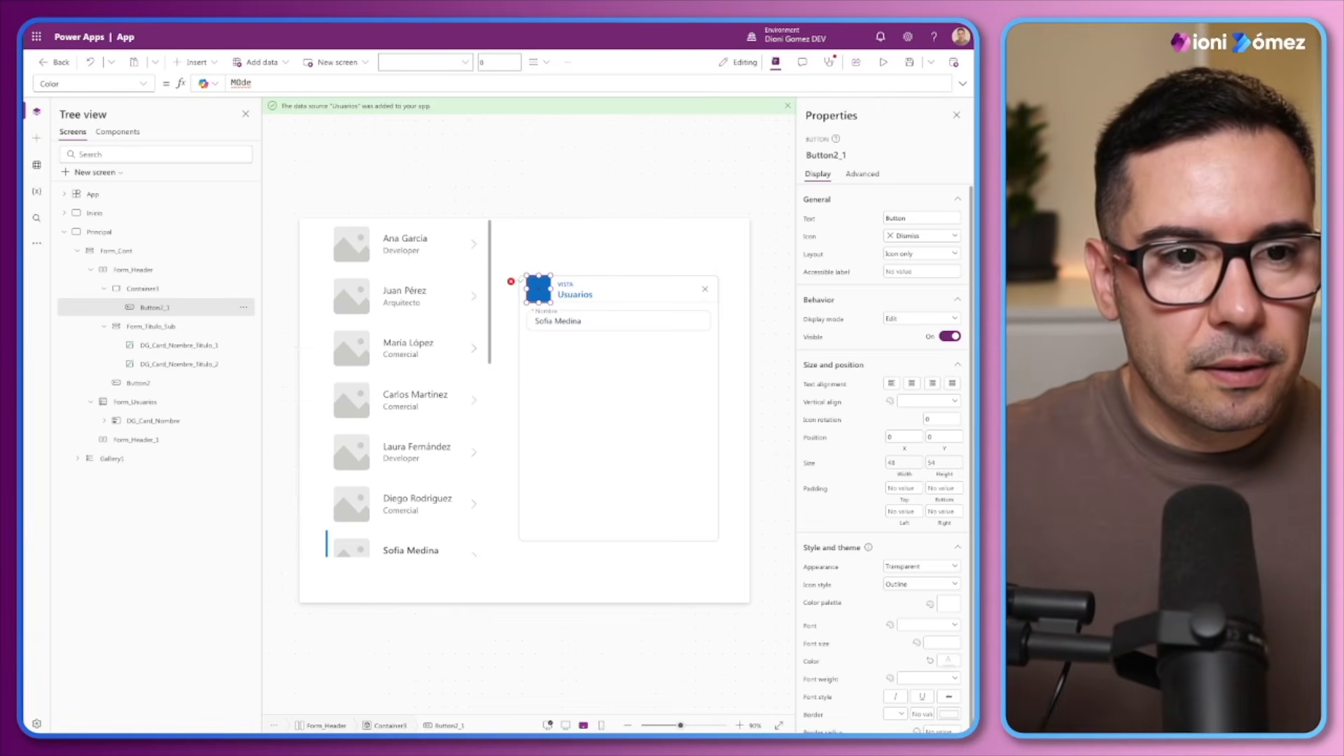
type(".")
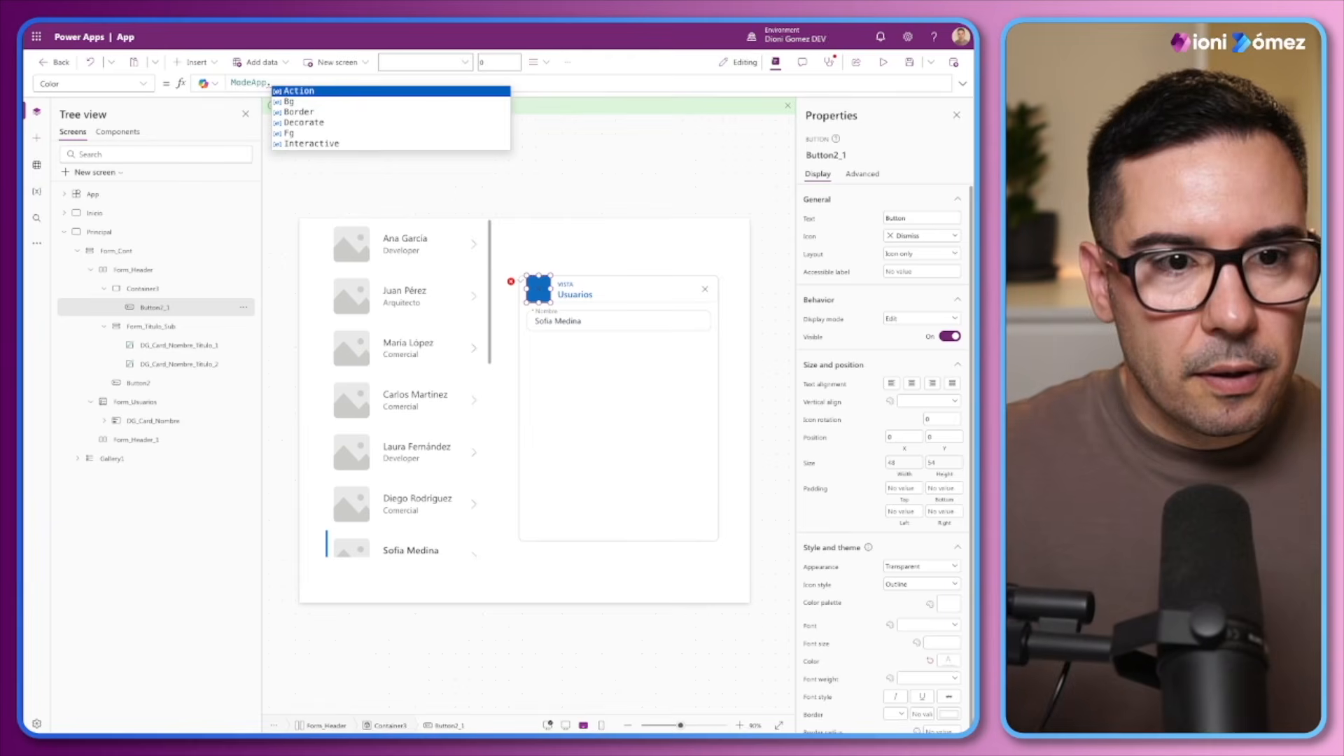
key("Down")
key("Down")
key("Down")
key("Down")
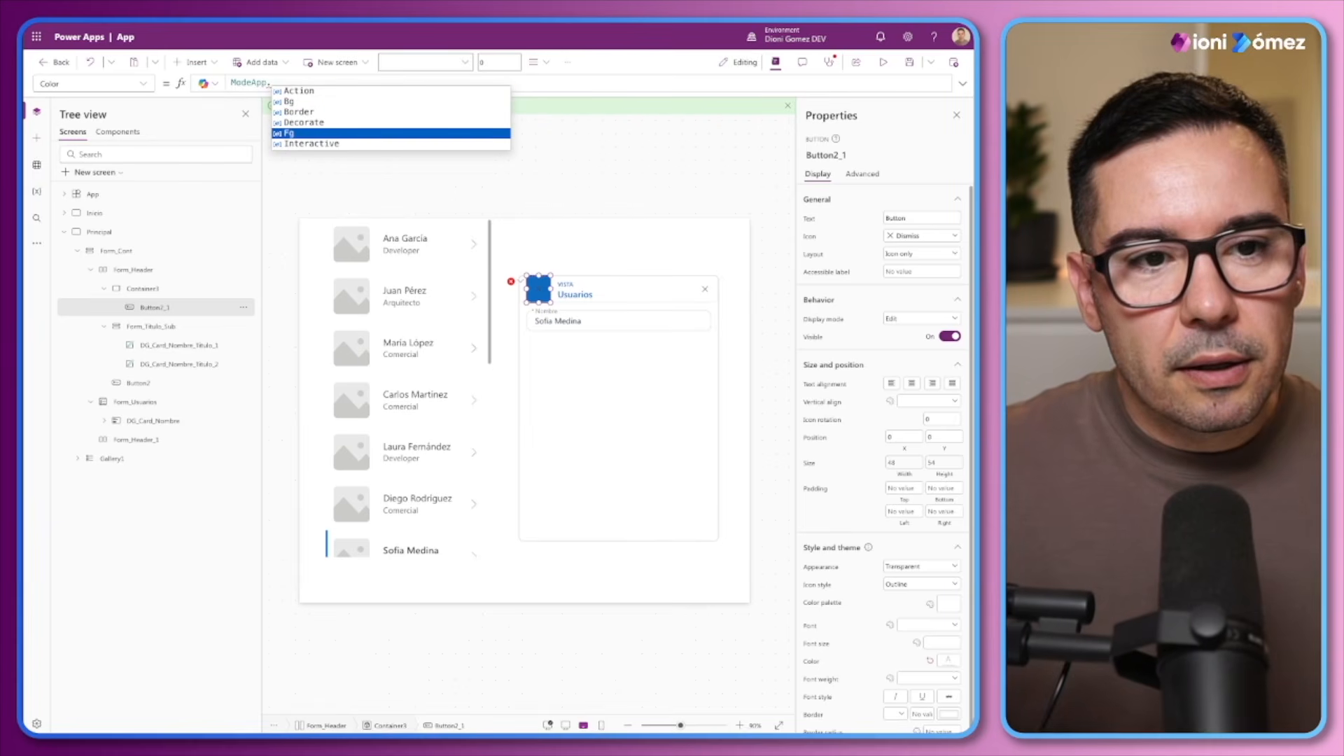
key("Tab")
type(".")
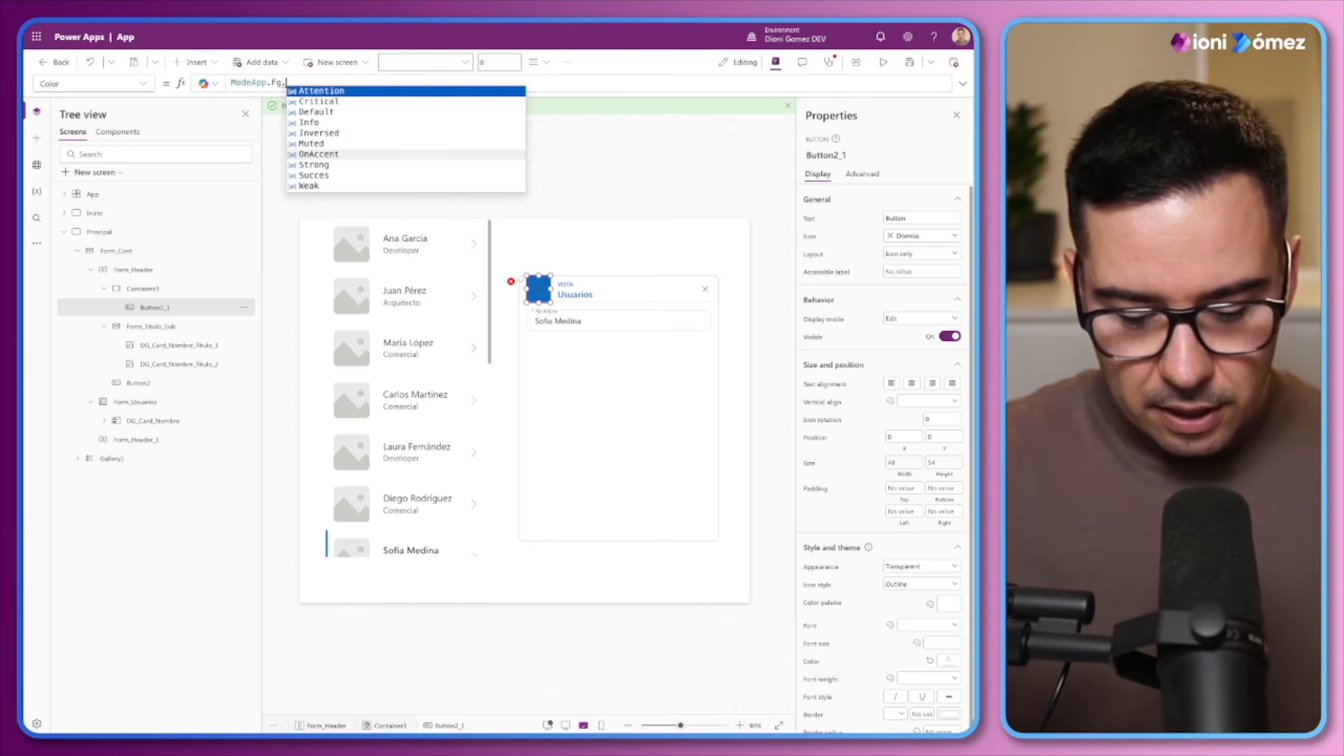
type("In")
key("Down")
key("Tab")
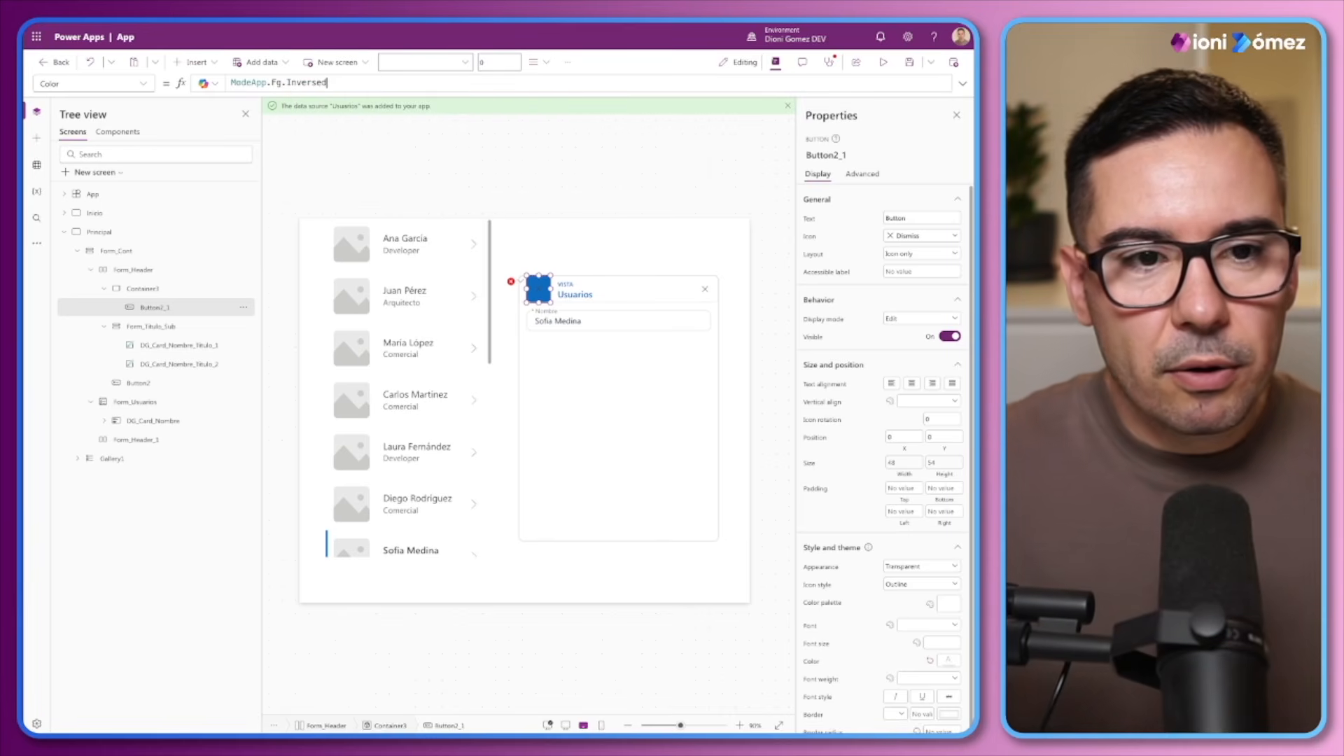
Change the icon of the button in the blue header container to Eye
left_click(919, 237)
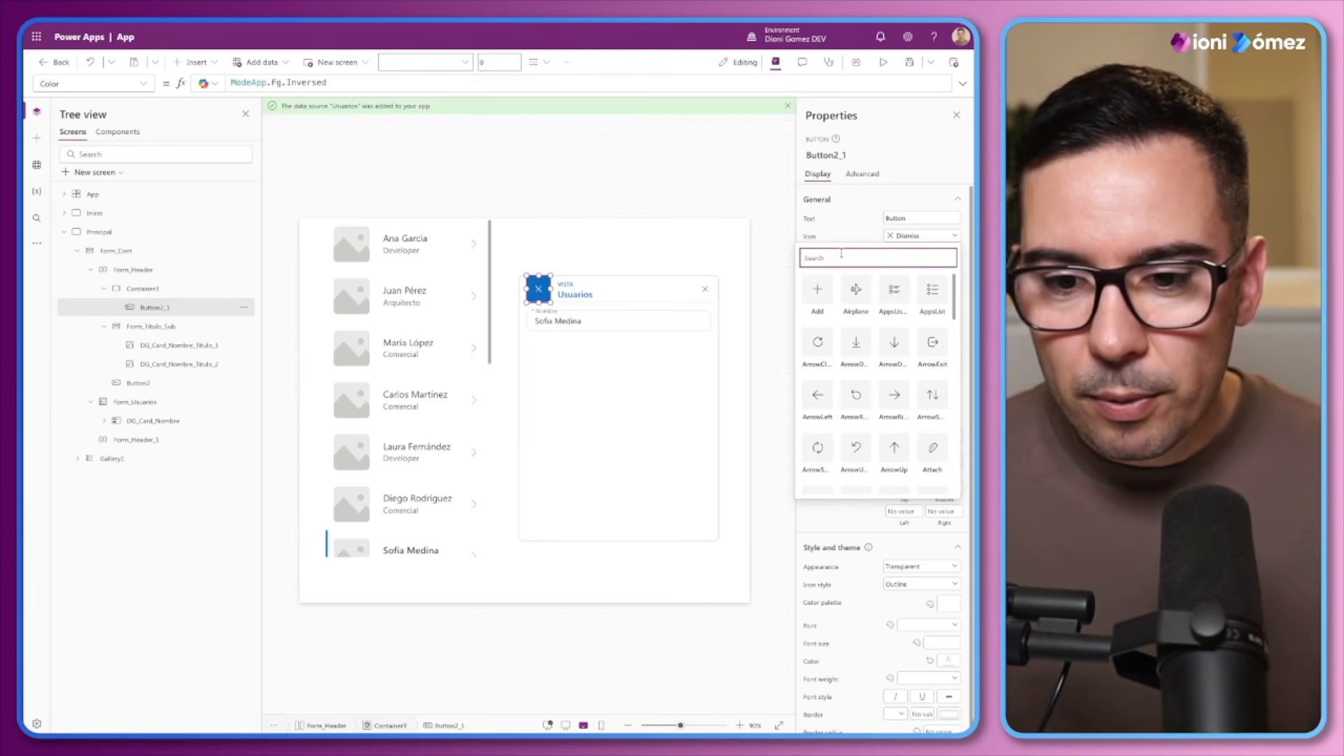
type("ey")
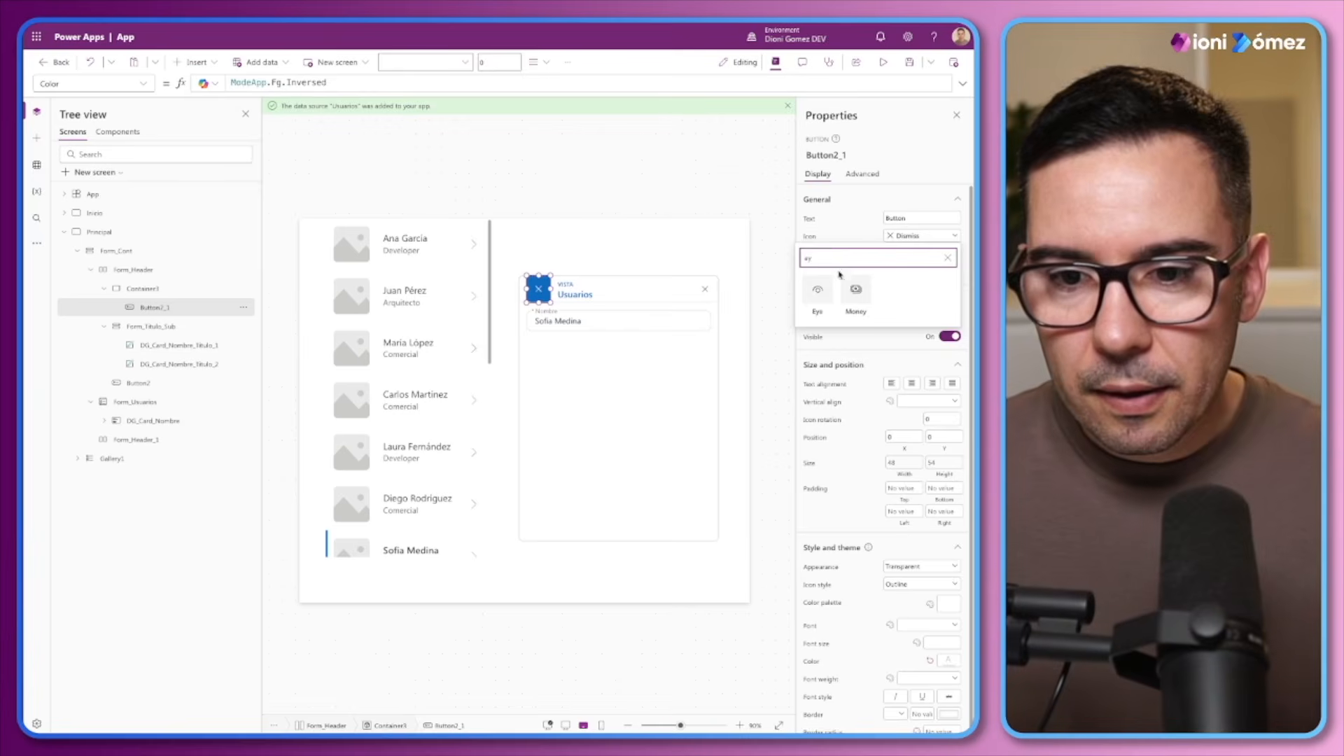
left_click(821, 292)
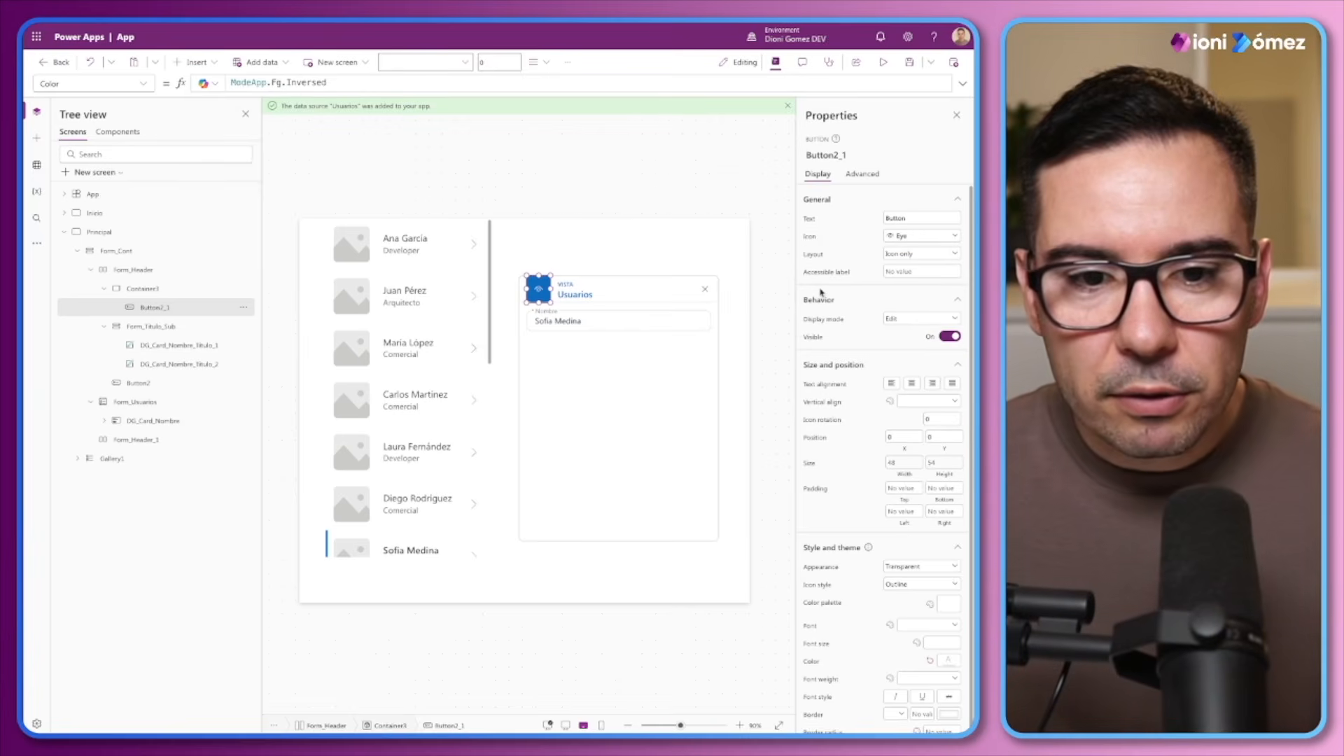
Set the eye button's font size to 24 and check the enlarged icon on the canvas
scroll(871, 461, "down", 1)
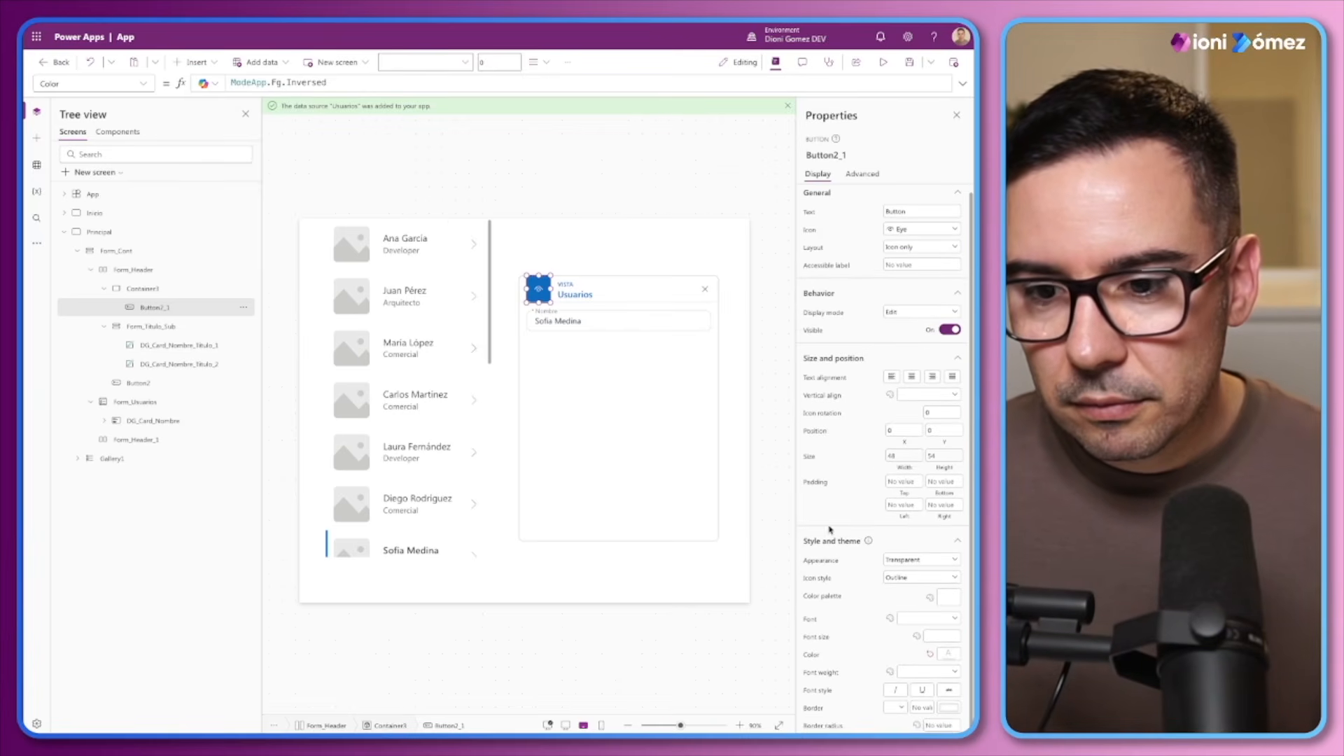
key("alt")
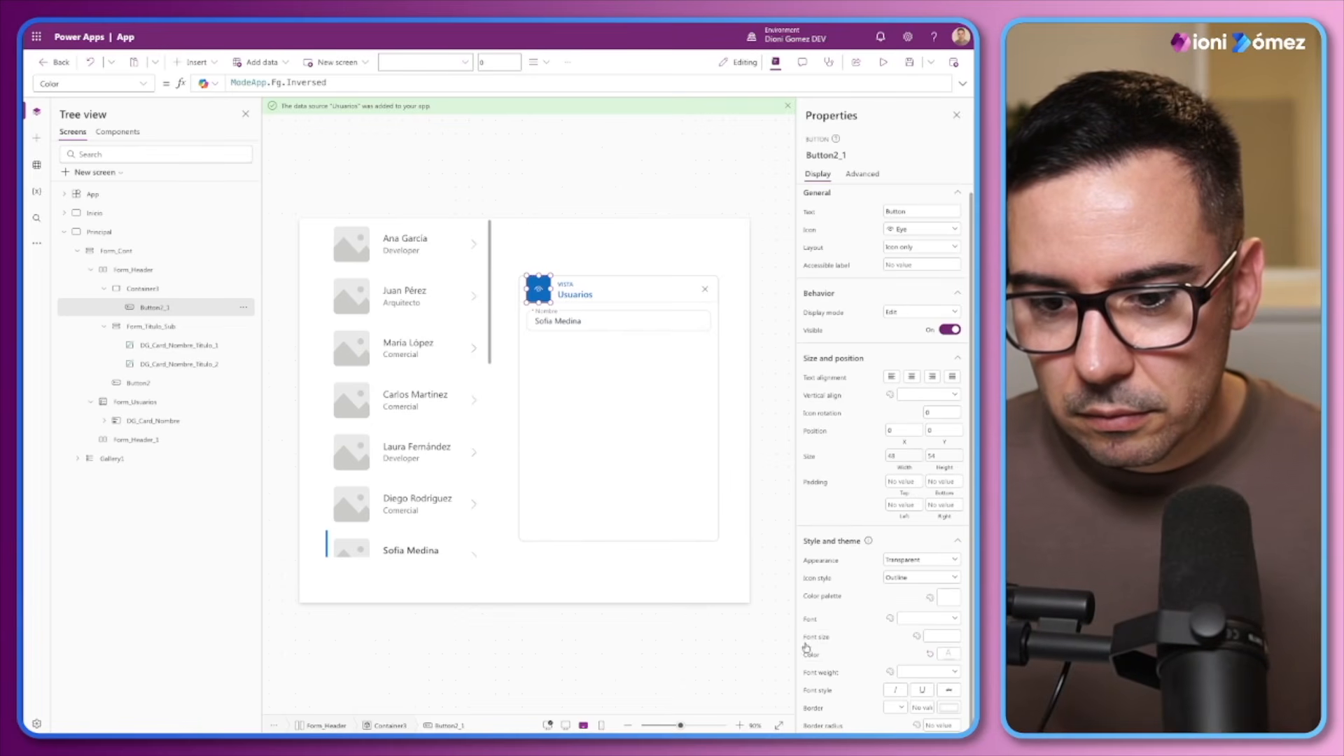
left_click(942, 635)
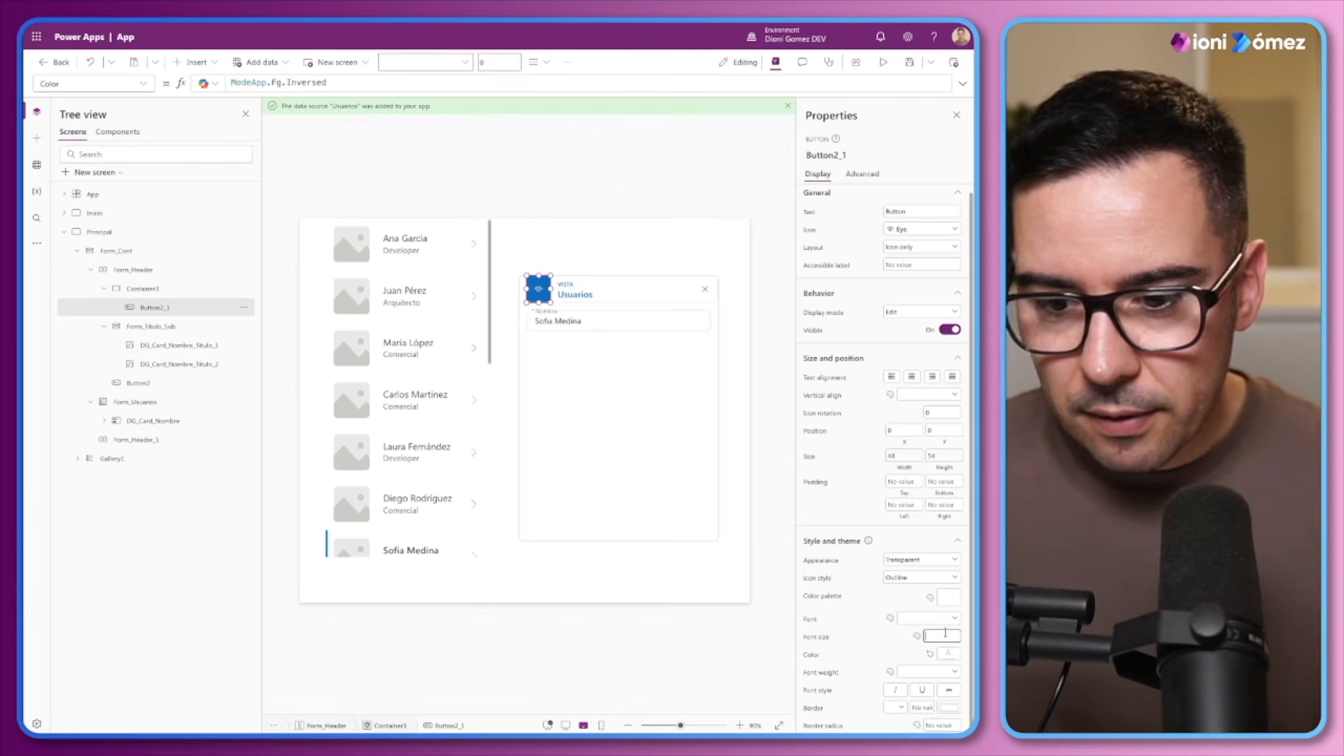
type("20")
left_click(879, 652)
left_click(928, 636)
key("BackSpace")
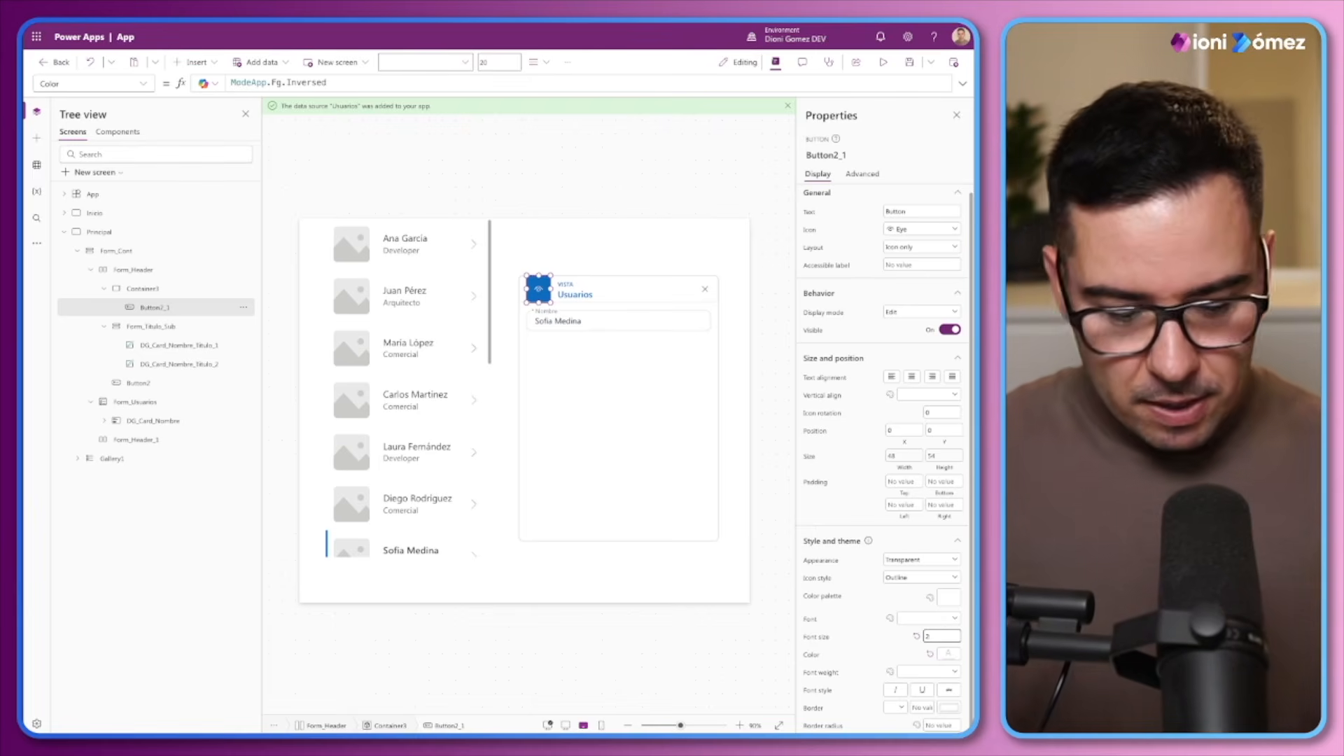
left_click(885, 629)
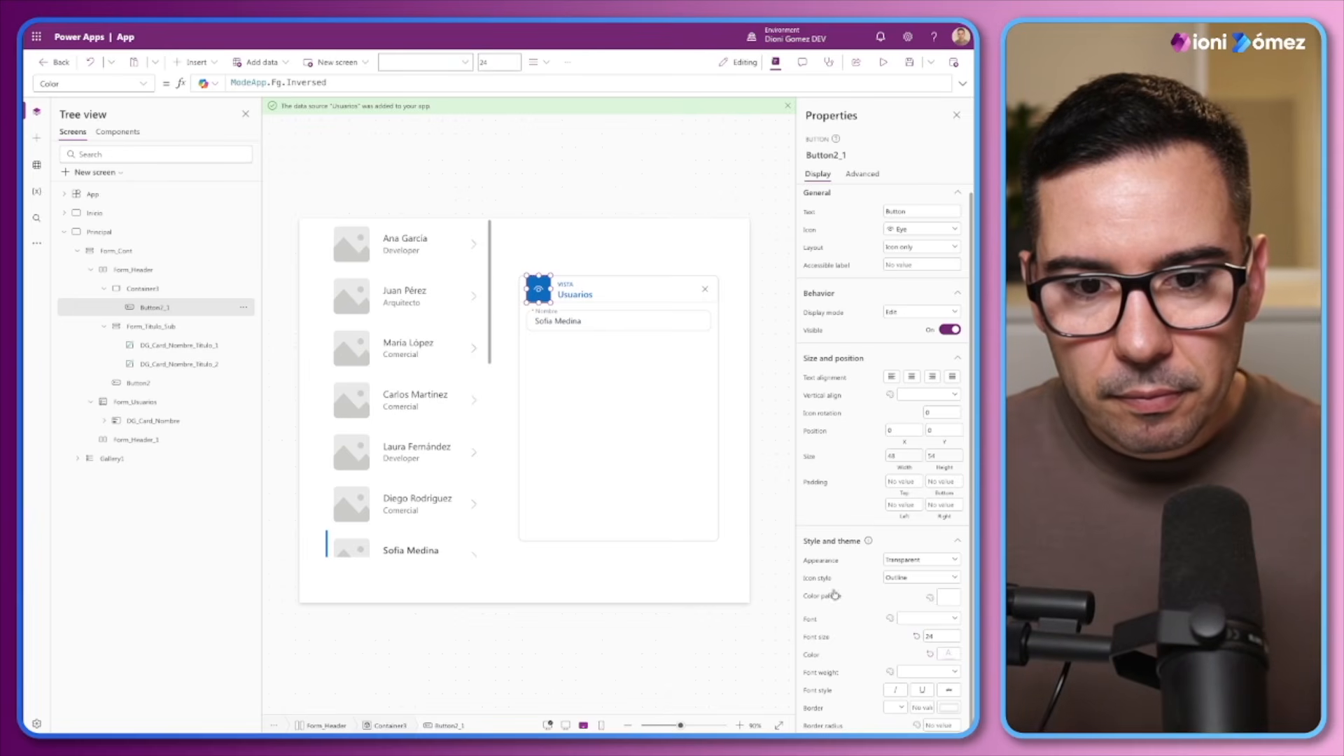
left_click_drag(685, 728, 691, 726)
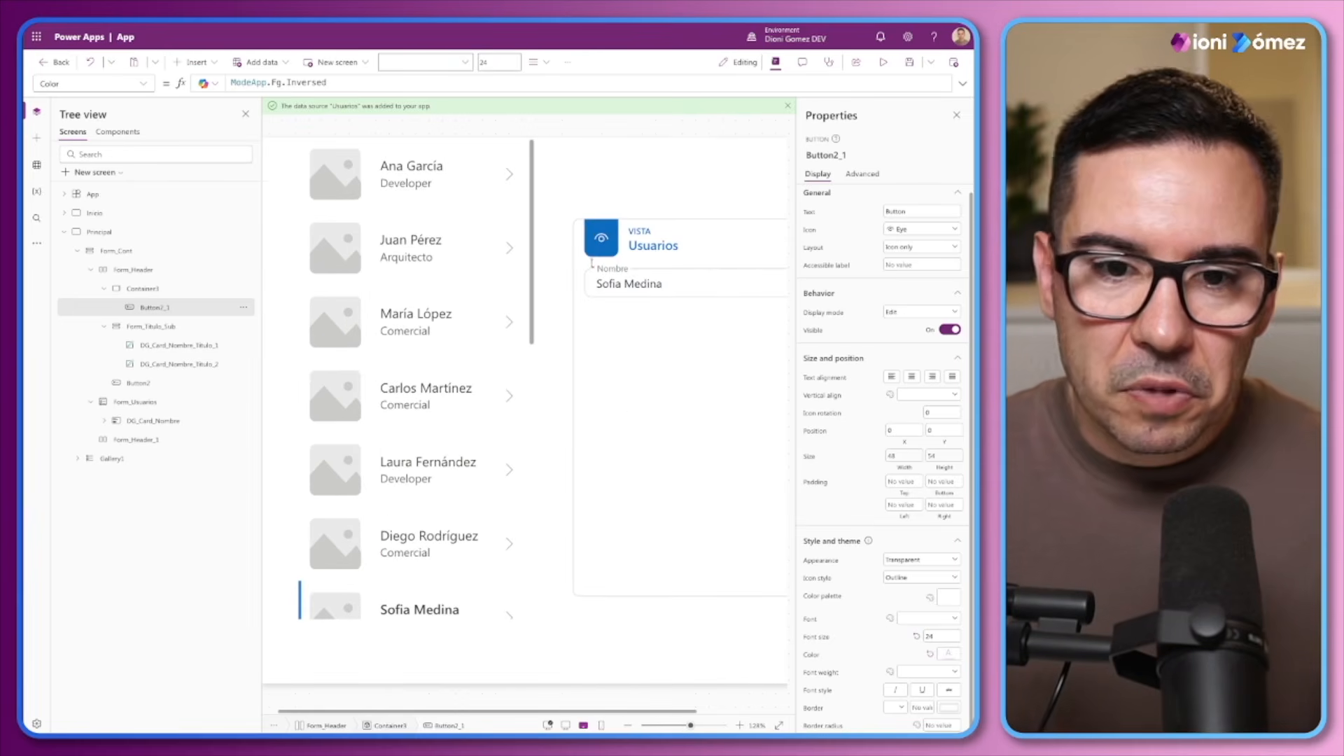
left_click(591, 255)
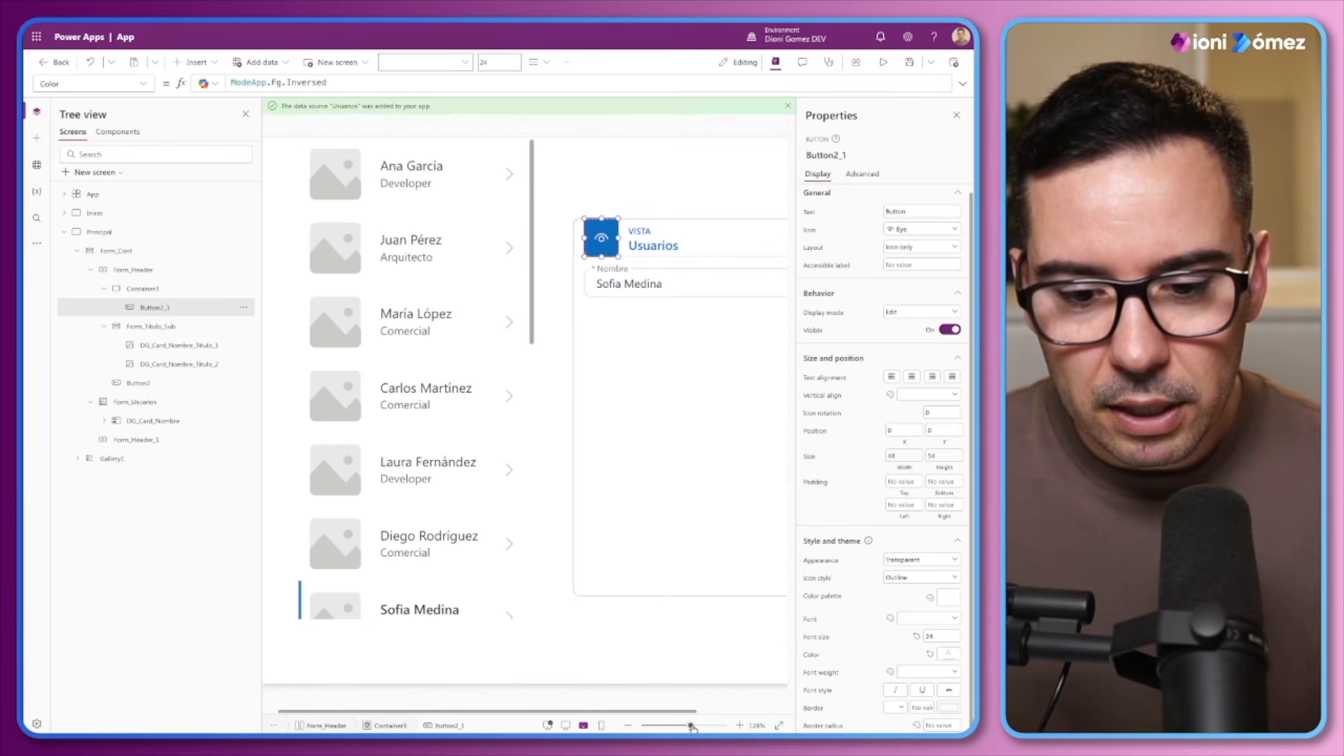
left_click_drag(692, 728, 687, 726)
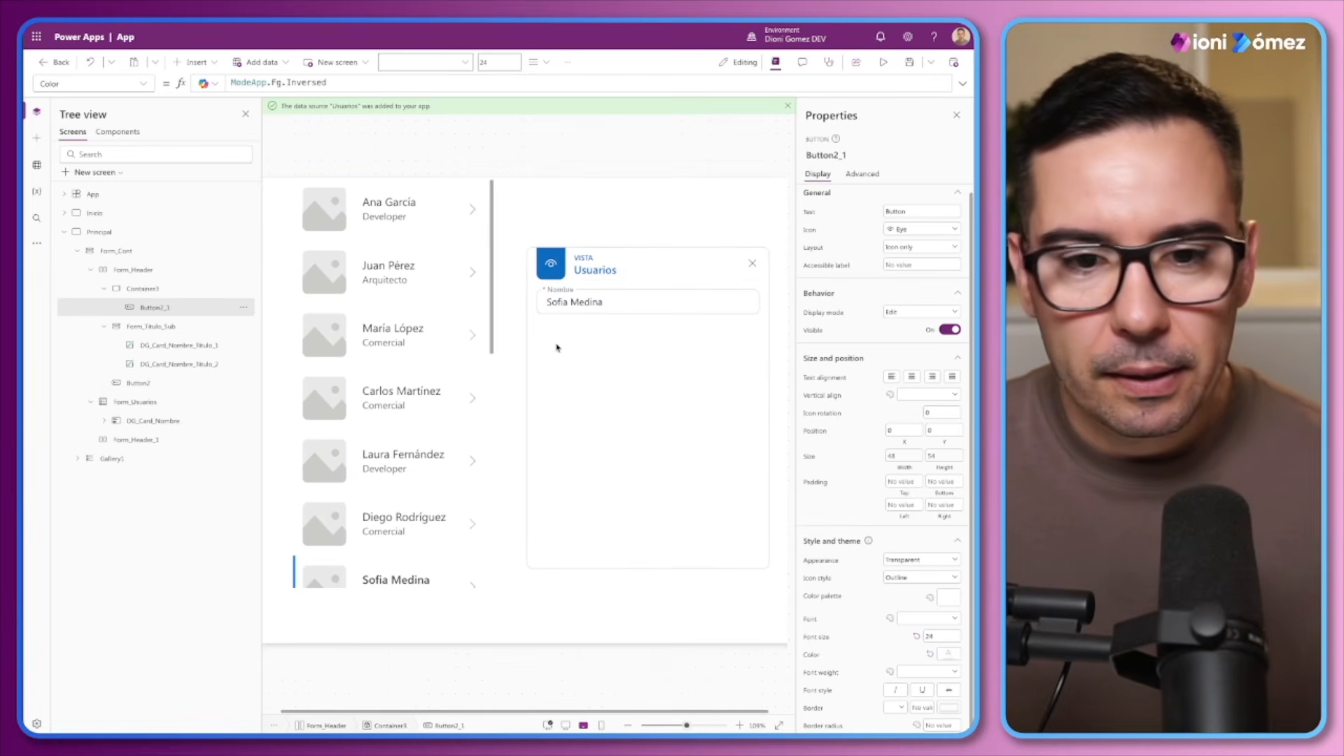
Copy the name of the Form_Usuarios form
left_click(109, 422)
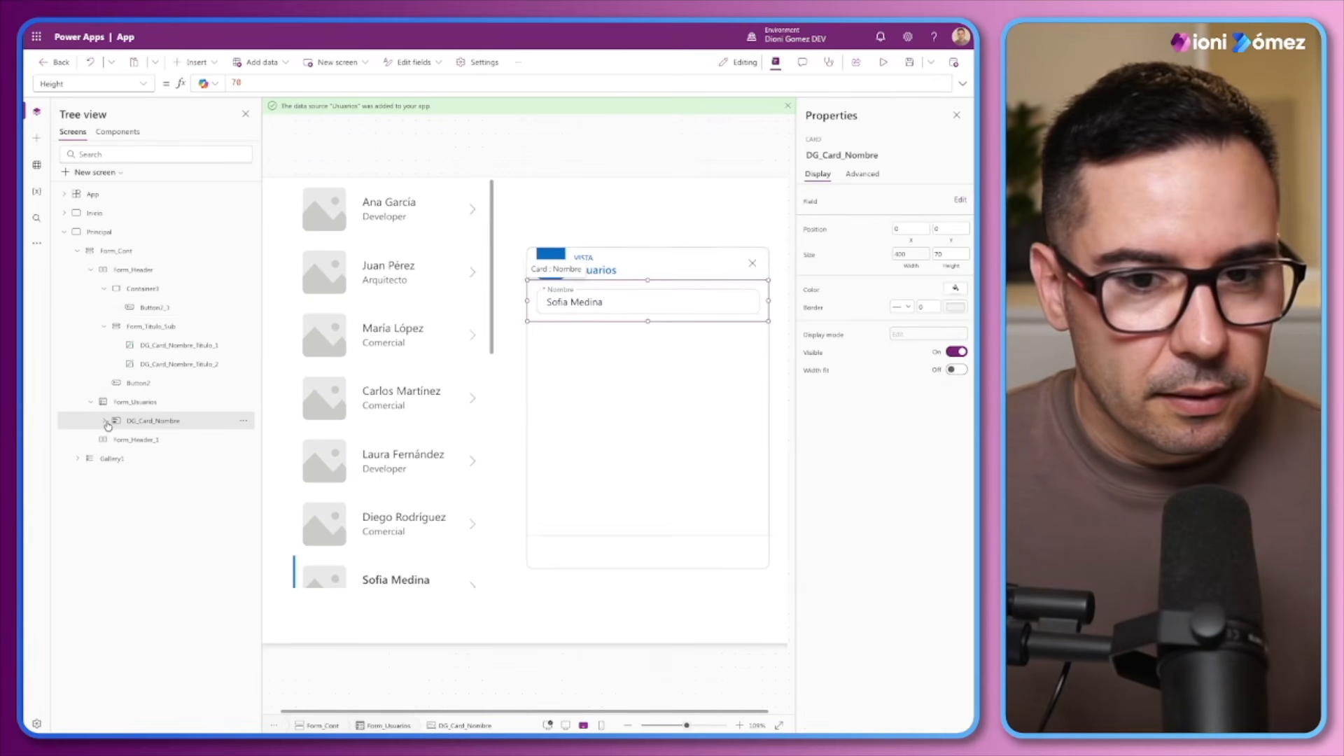
left_click(106, 422)
left_click(153, 308)
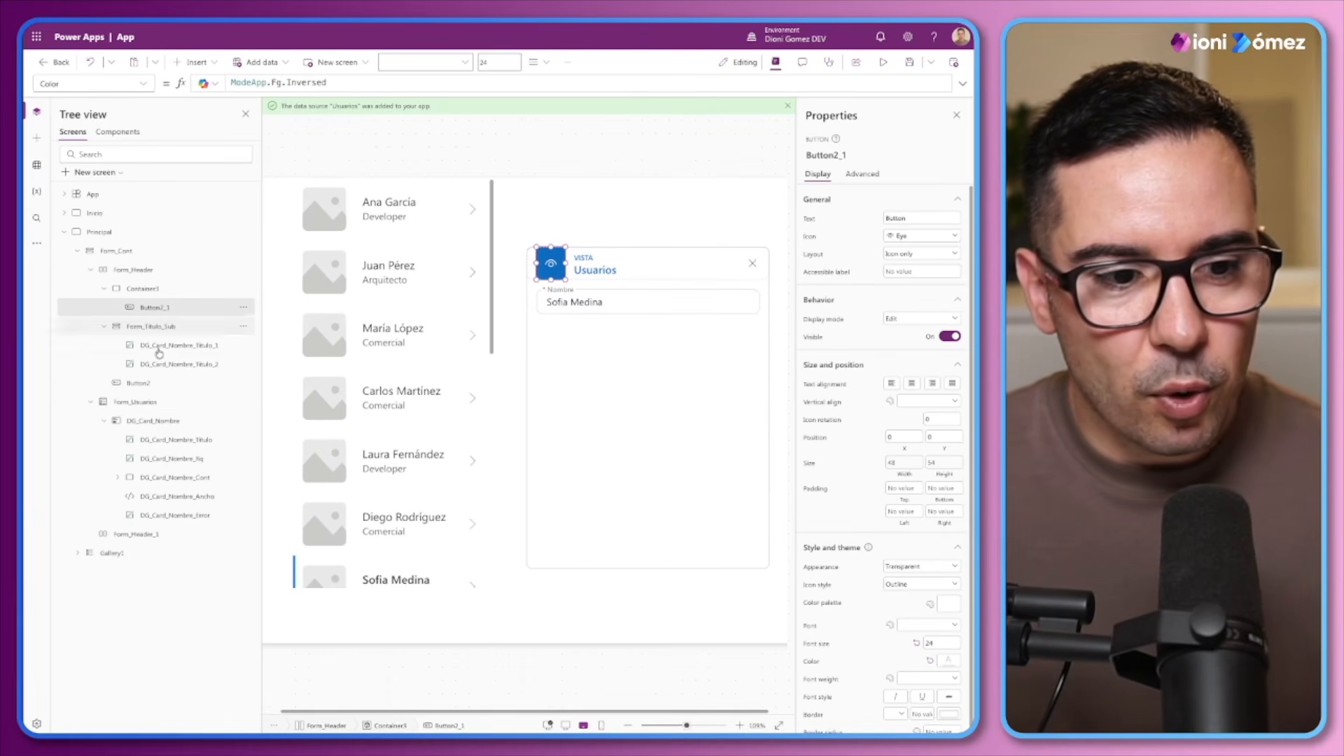
double_click(133, 405)
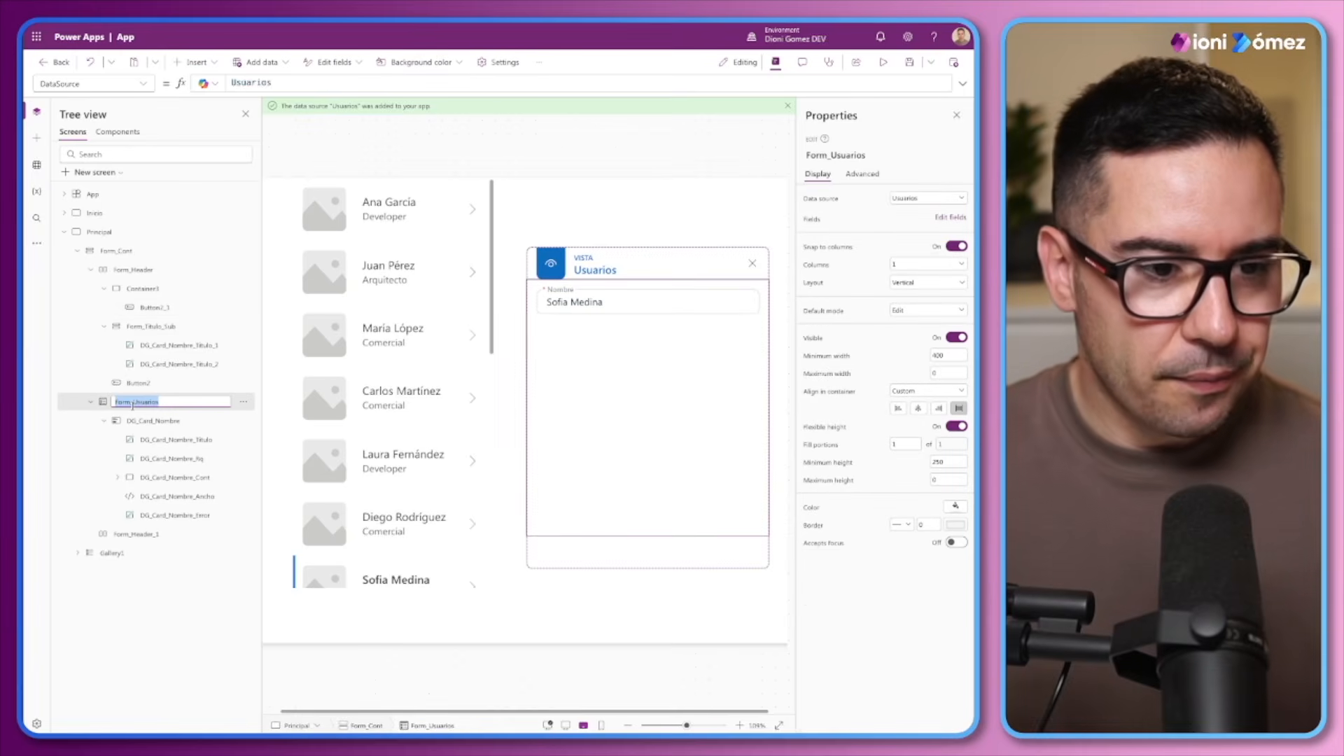
Set the eye button's Icon formula to If(Form_Usuarios.Mode = FormMode.Edit,"Edit")
left_click(153, 307)
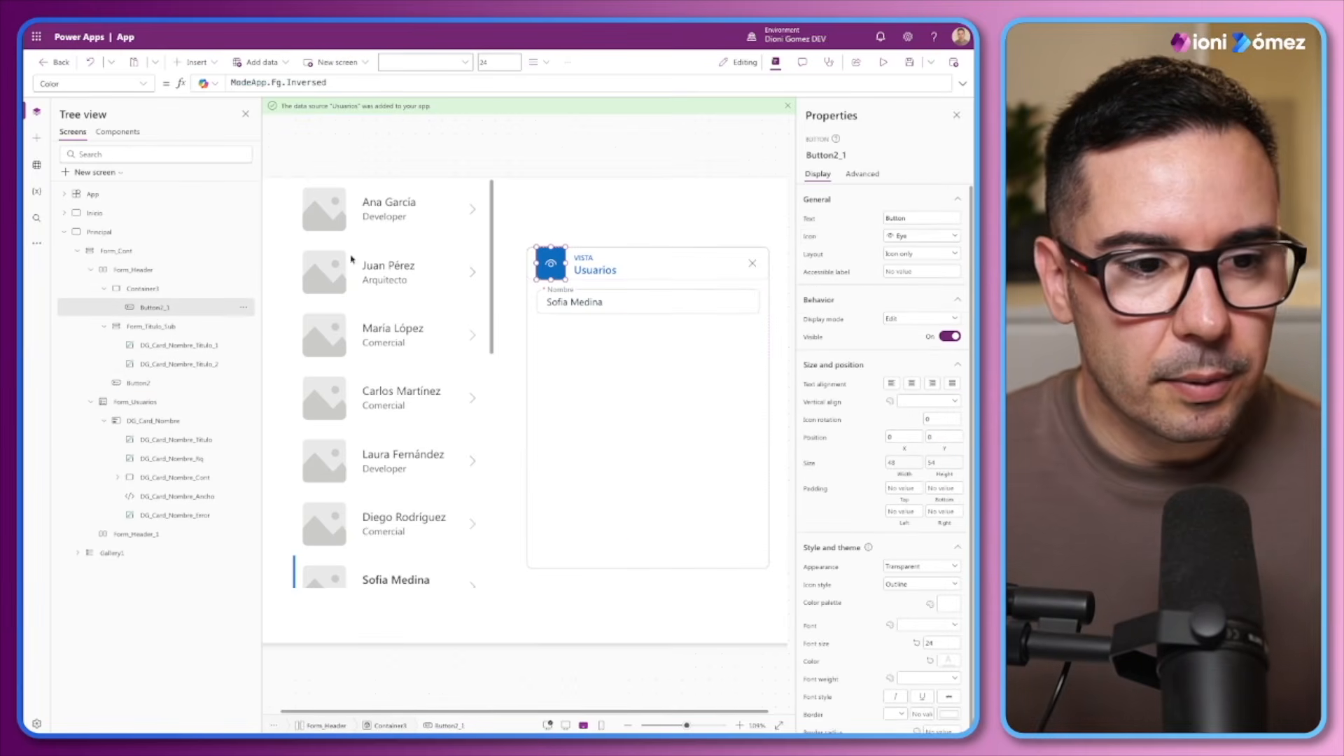
left_click(812, 237)
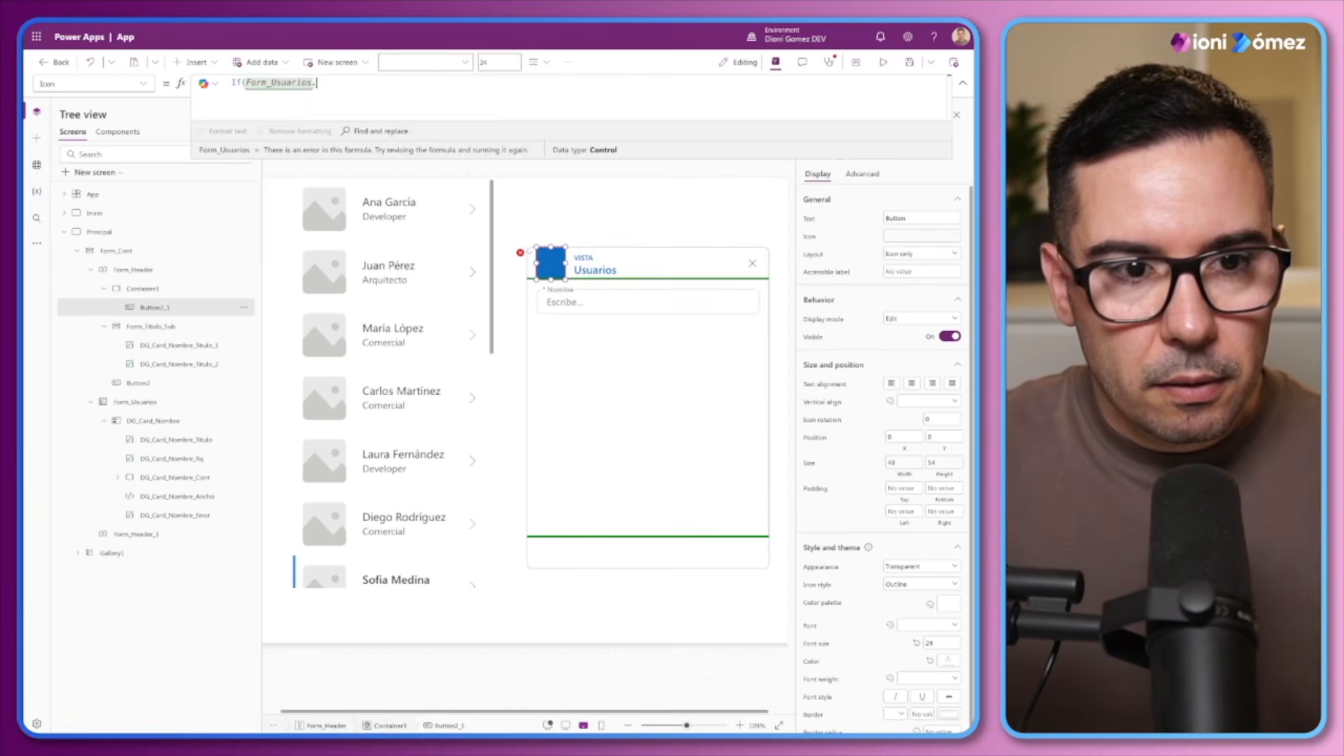
type(".Mo")
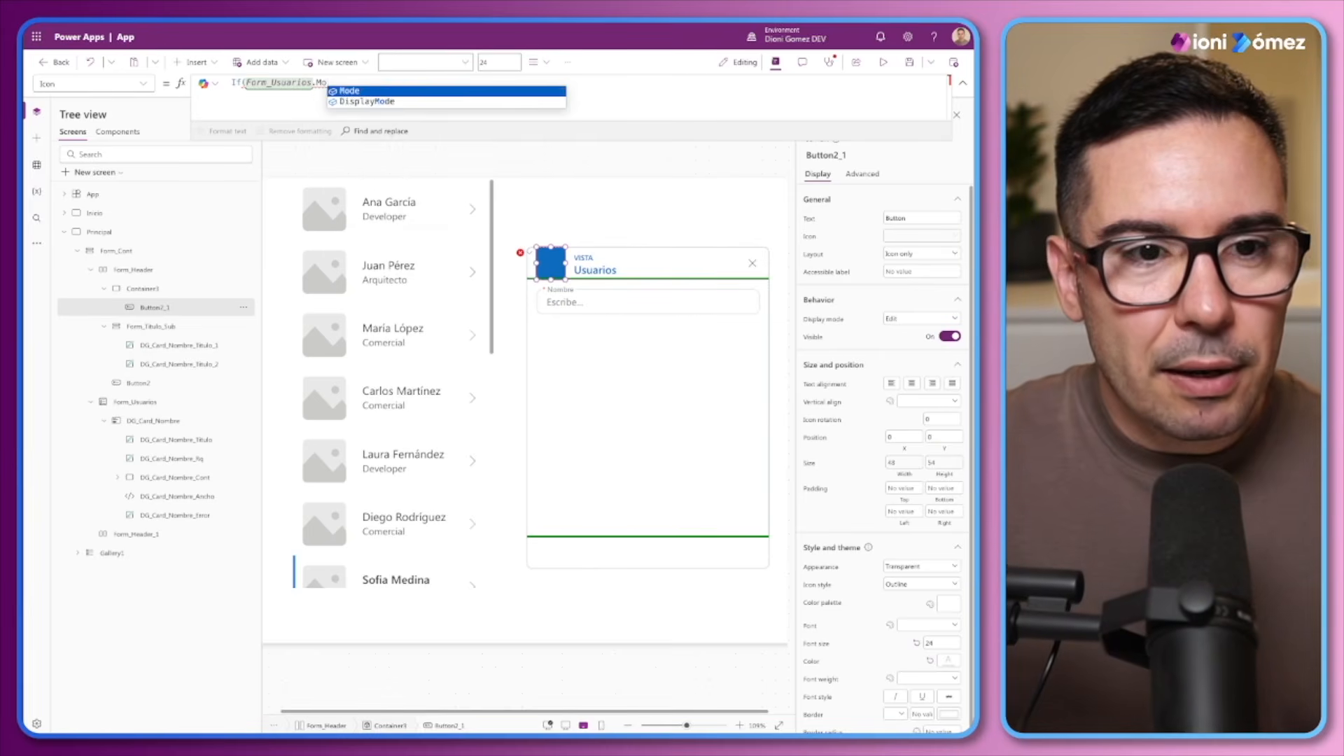
key("Tab")
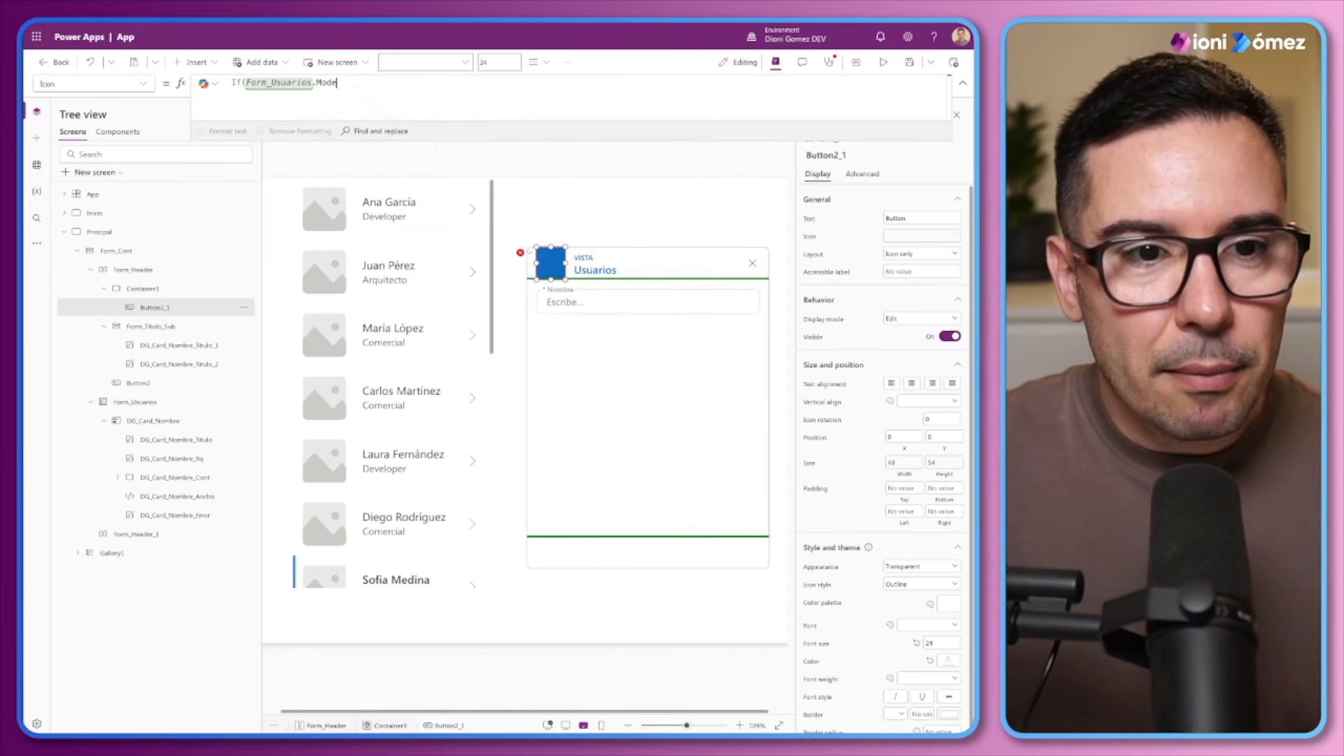
type("= Form")
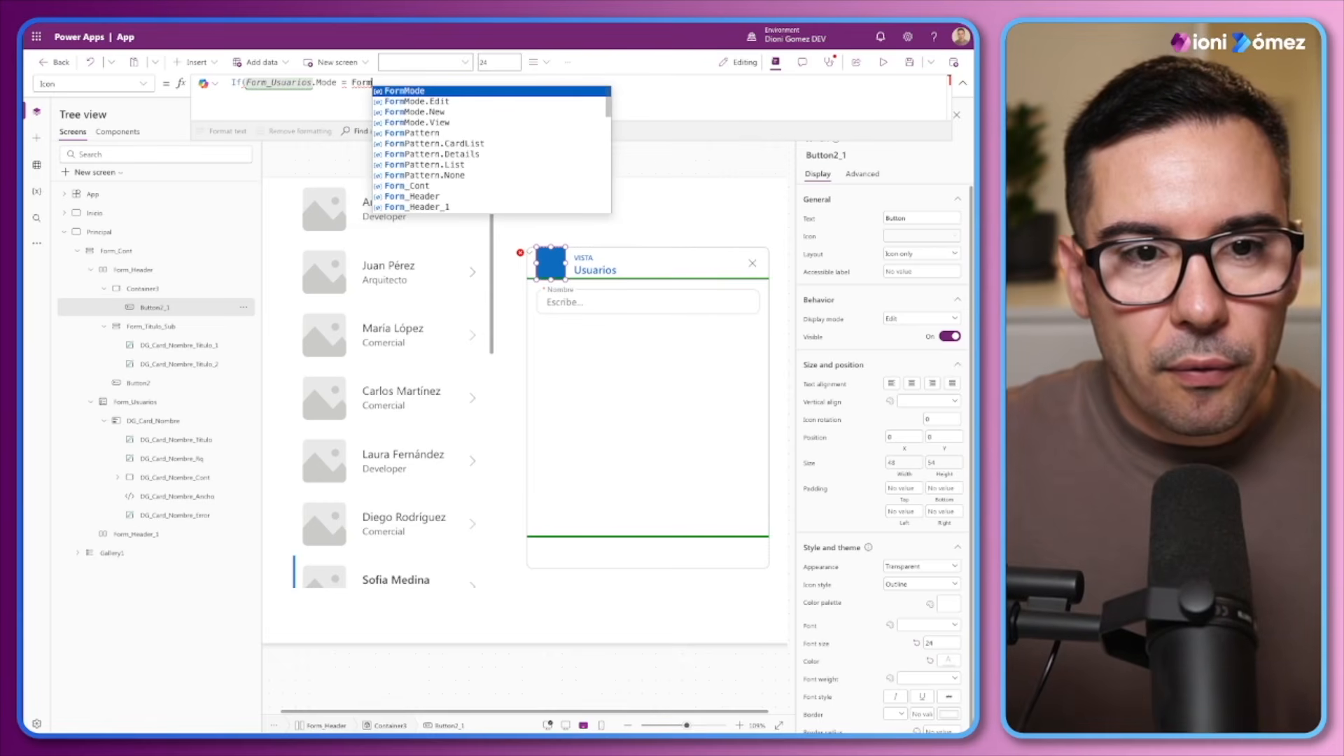
key("Tab")
type(".")
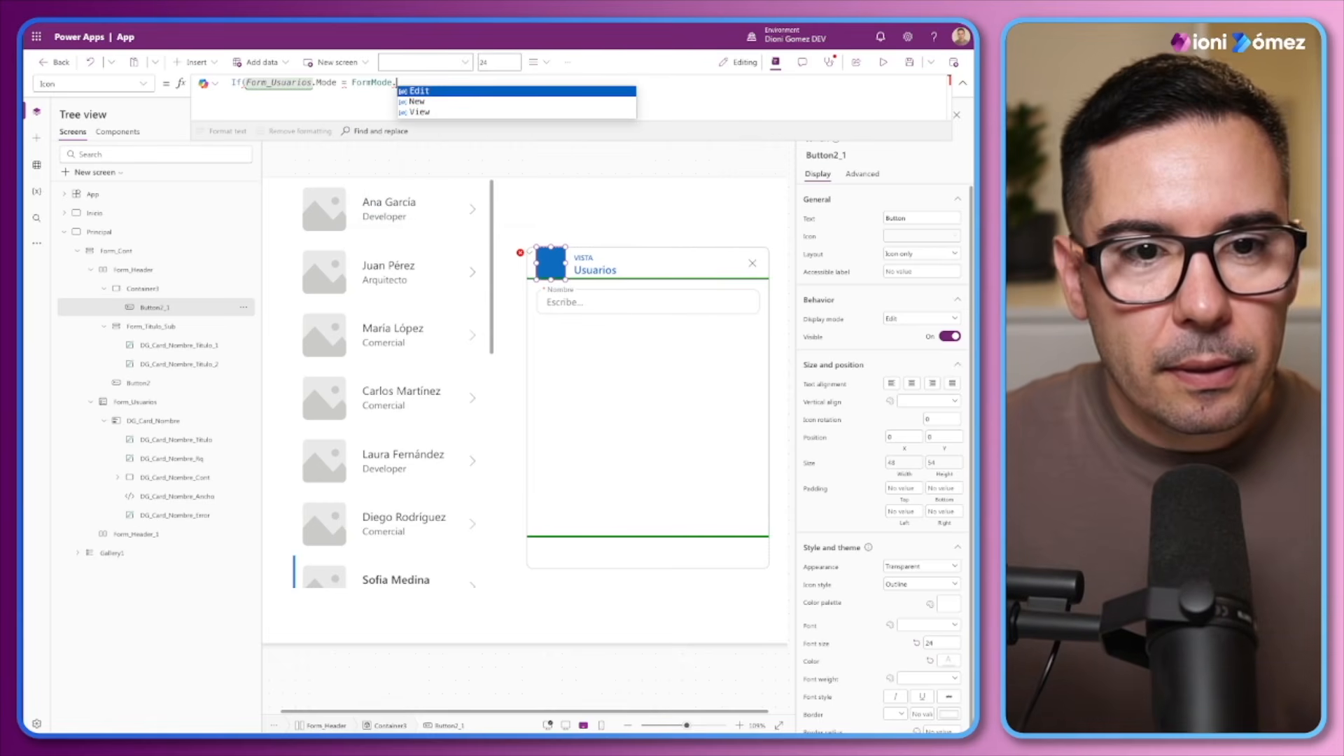
key("Tab")
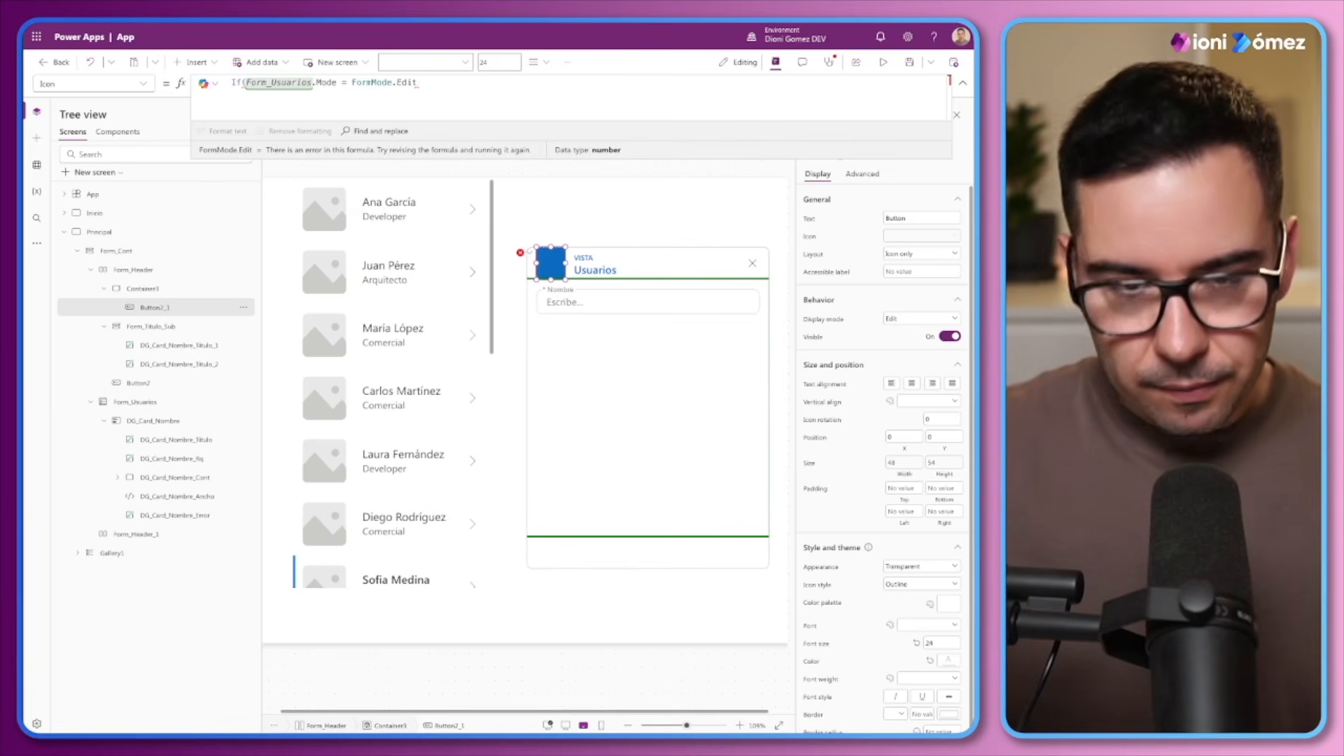
type(",\"Edit\"")
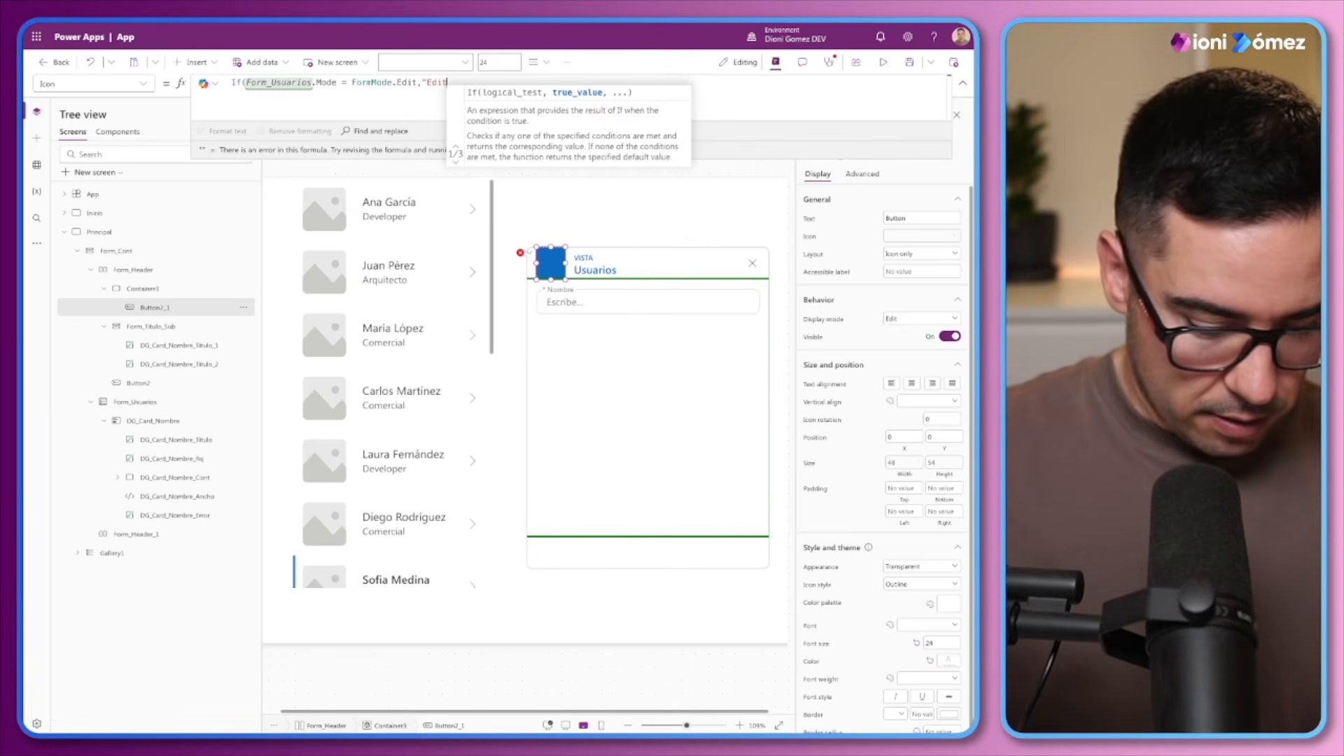
type(",")
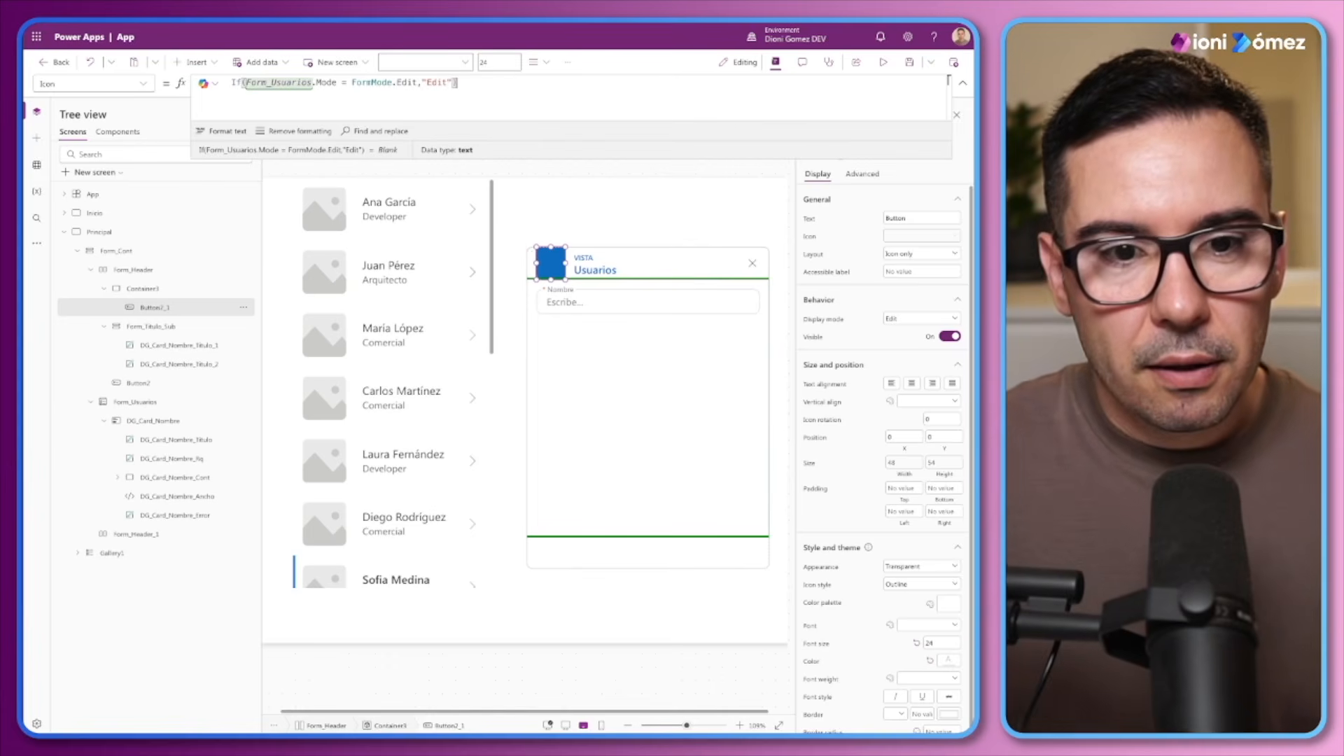
type(",If(")
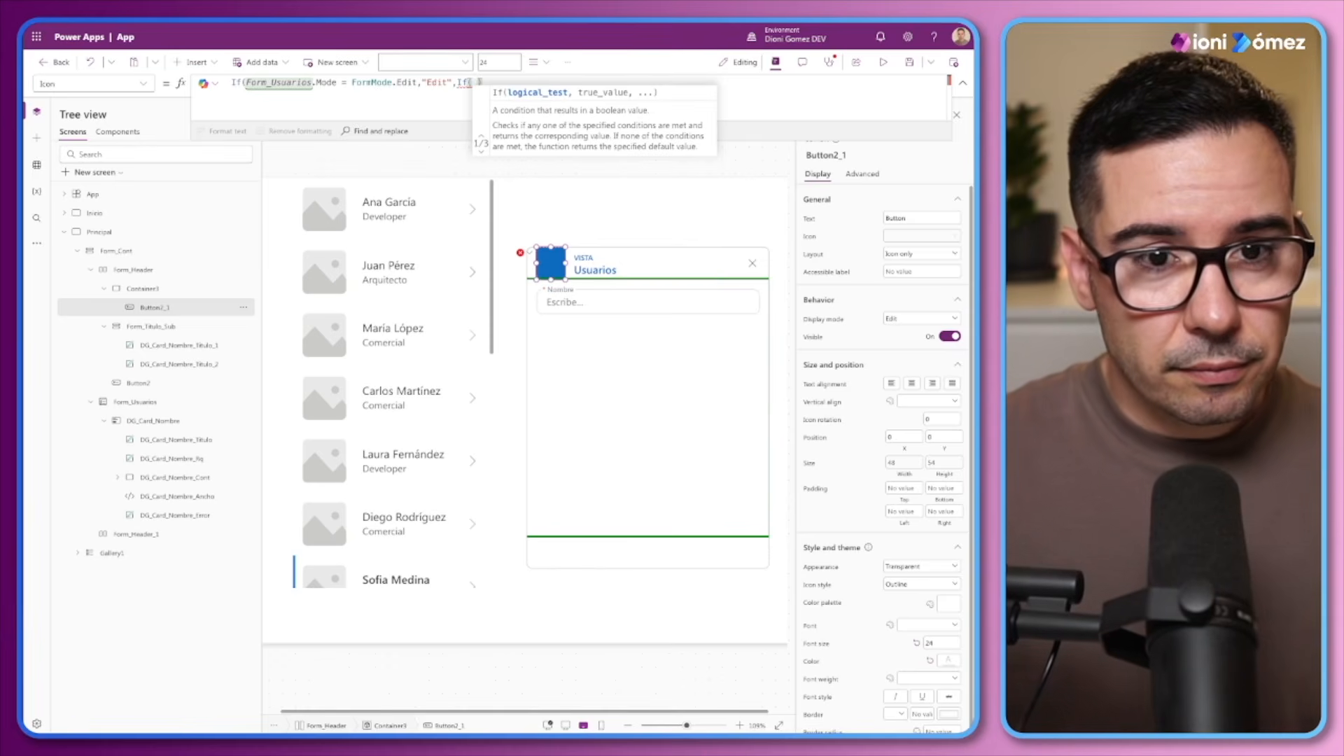
Extend the header button's Icon formula with a nested If testing Form_Usuarios.Mode = FormMode.New
left_click_drag(418, 83, 245, 83)
key("ctrl+c")
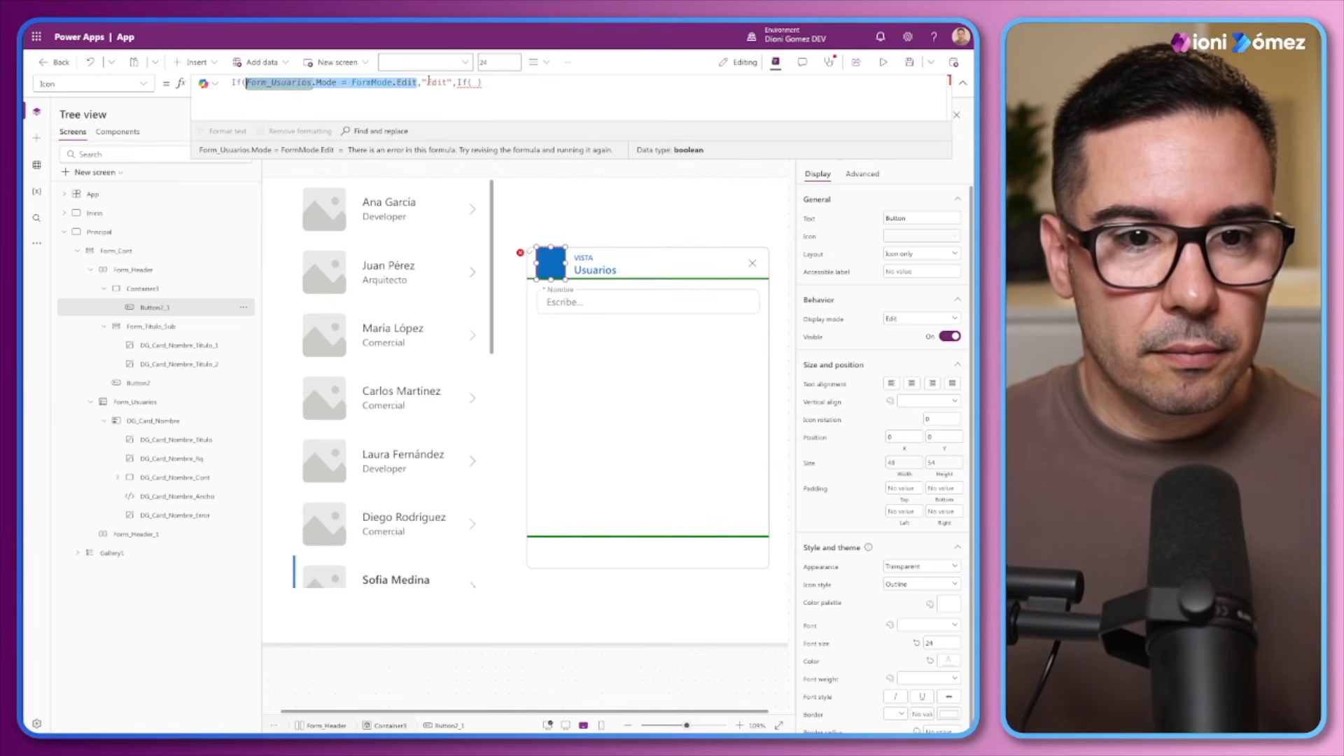
left_click(471, 82)
key("ctrl+v")
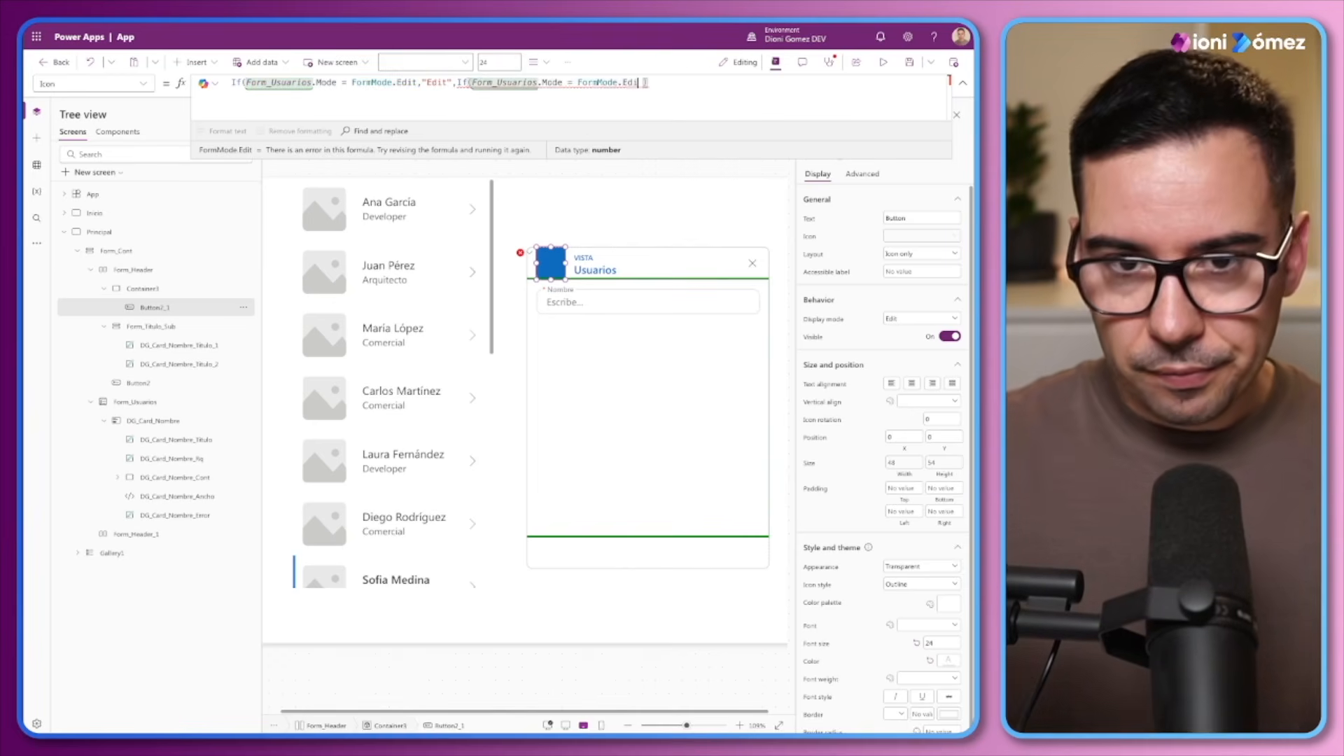
key("BackSpace")
key("BackSpace")
key("BackSpace")
key("BackSpace")
type("New")
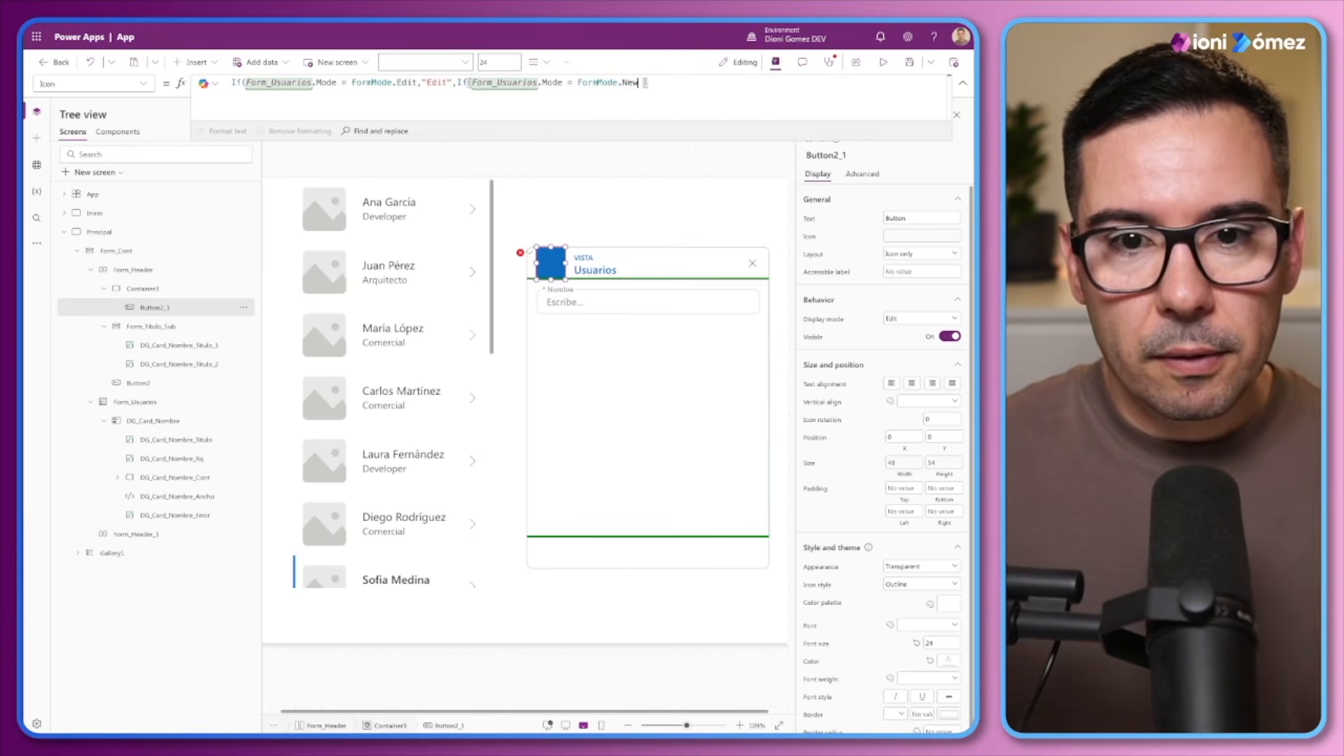
type(",\"\"")
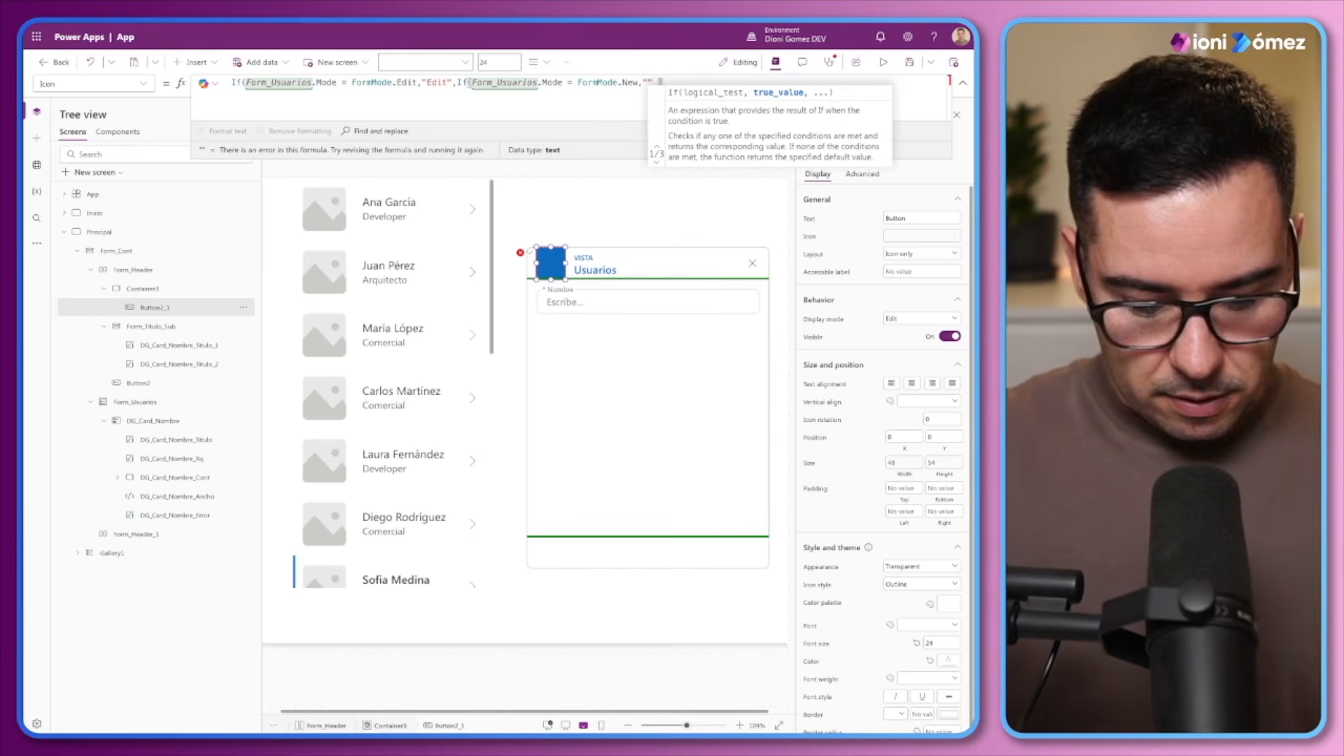
type("Plus")
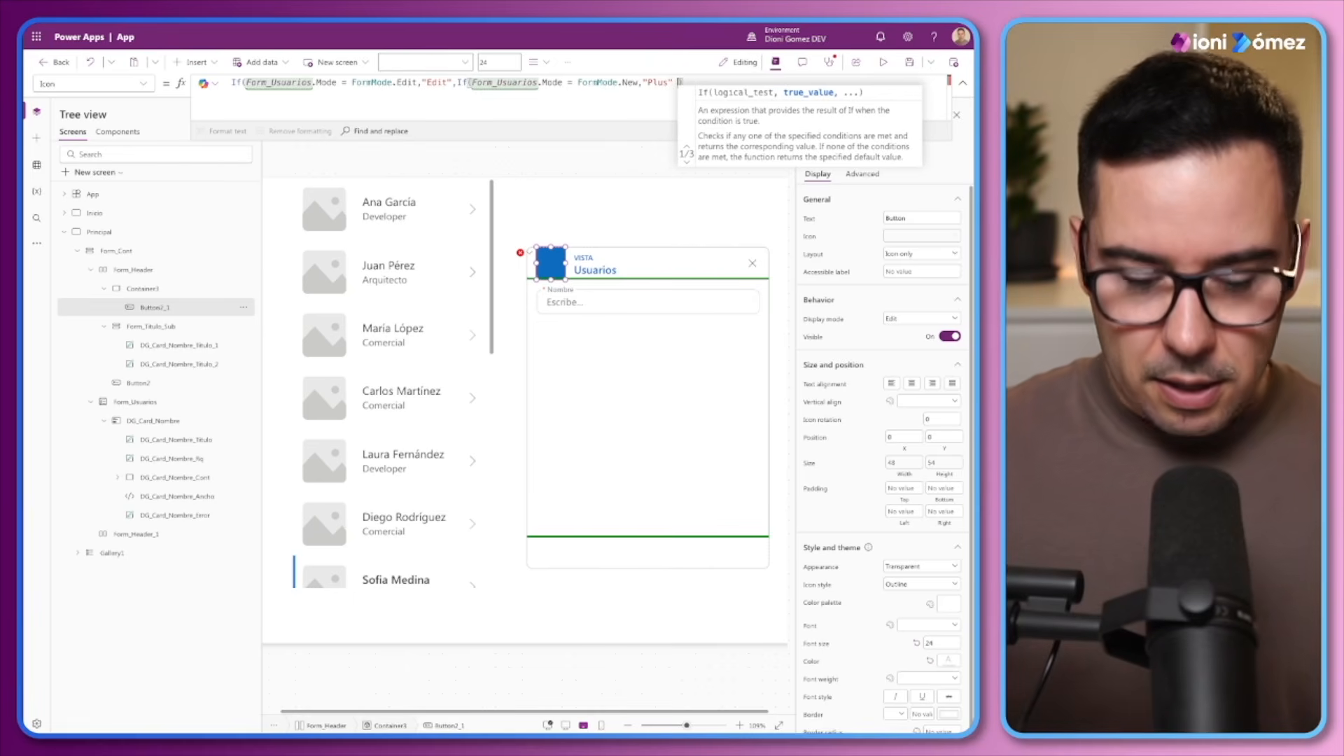
type(",\"\"")
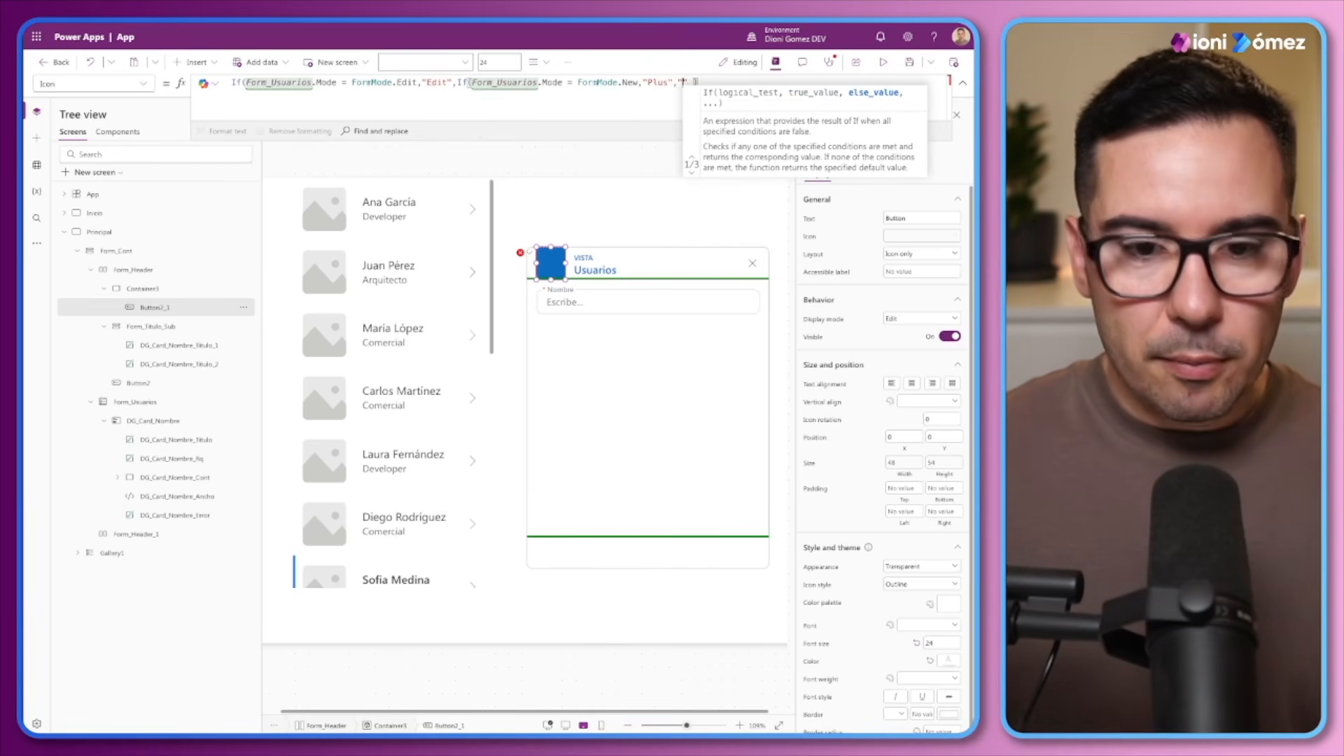
type("Eye")
Complete the nested If so it returns "Plus" in New mode and "Eye" otherwise
key("Right")
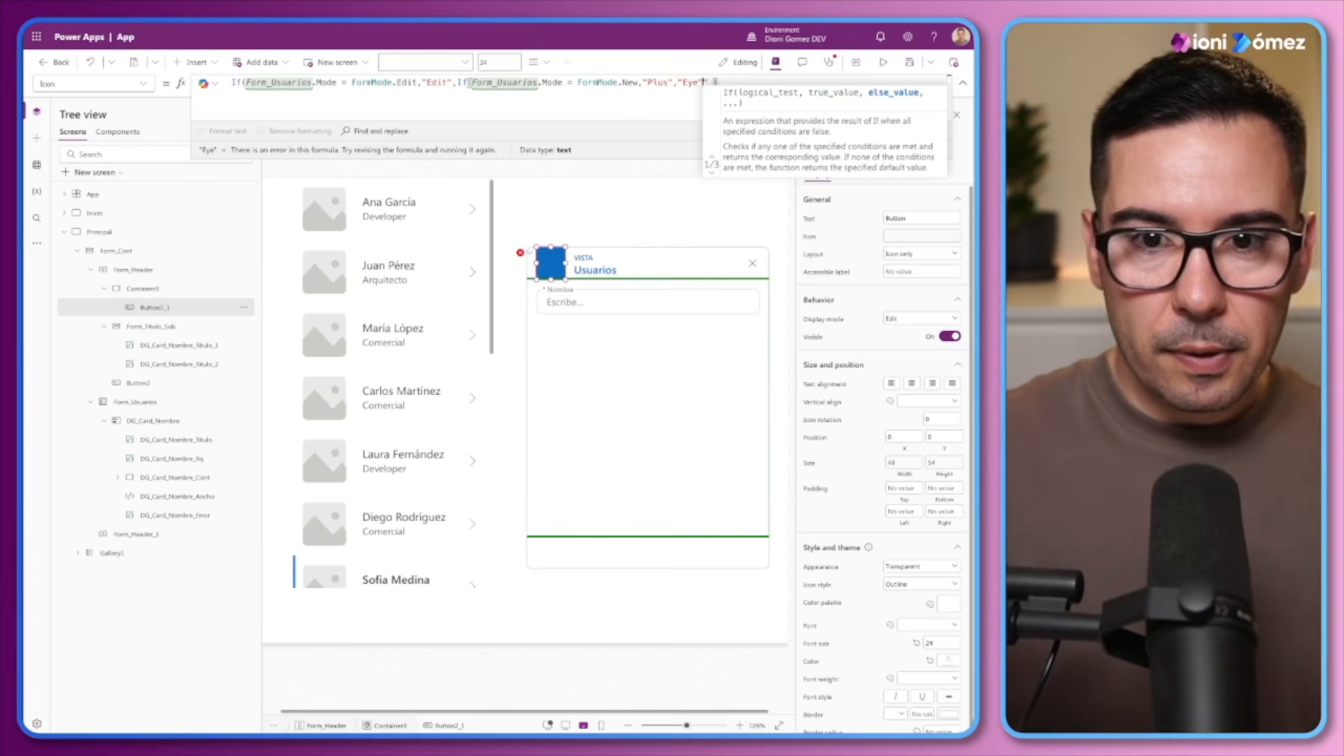
type(")")
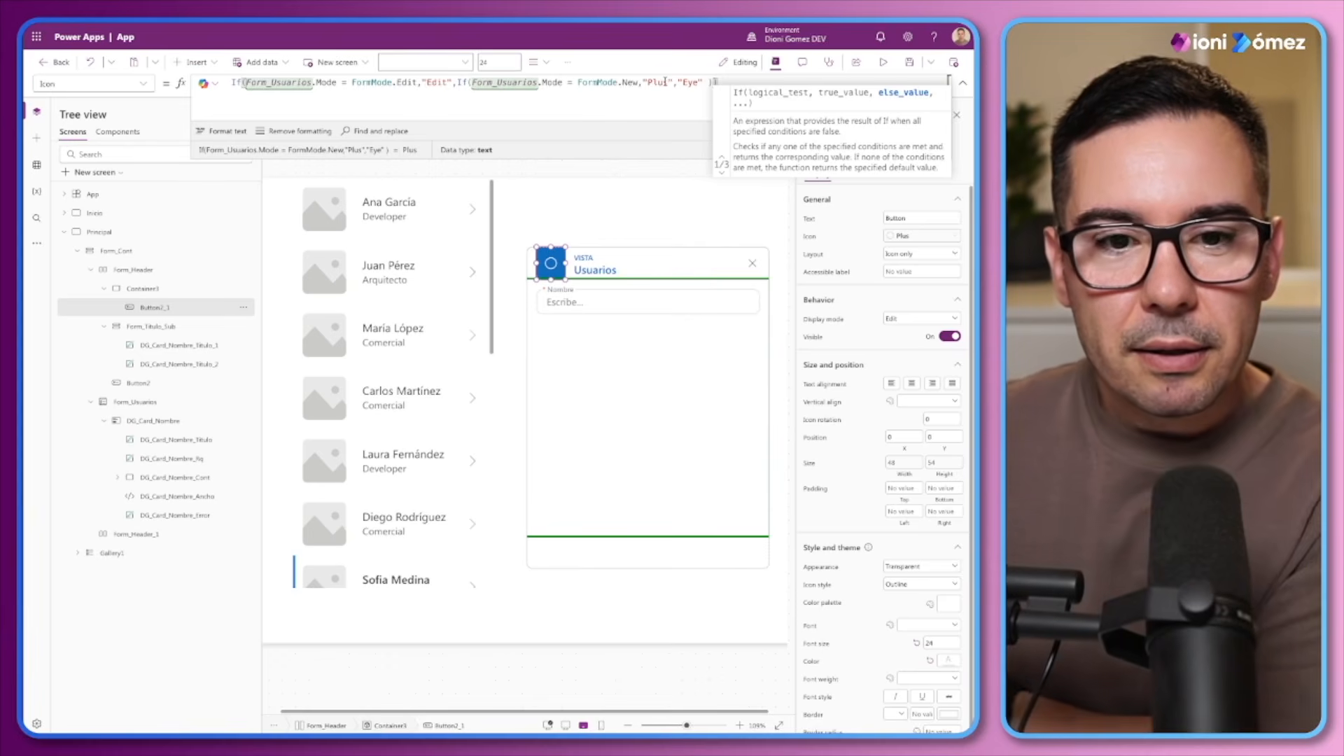
Insert a standalone icon on the Principal screen to check the name of the plus symbol
left_click_drag(667, 82, 649, 81)
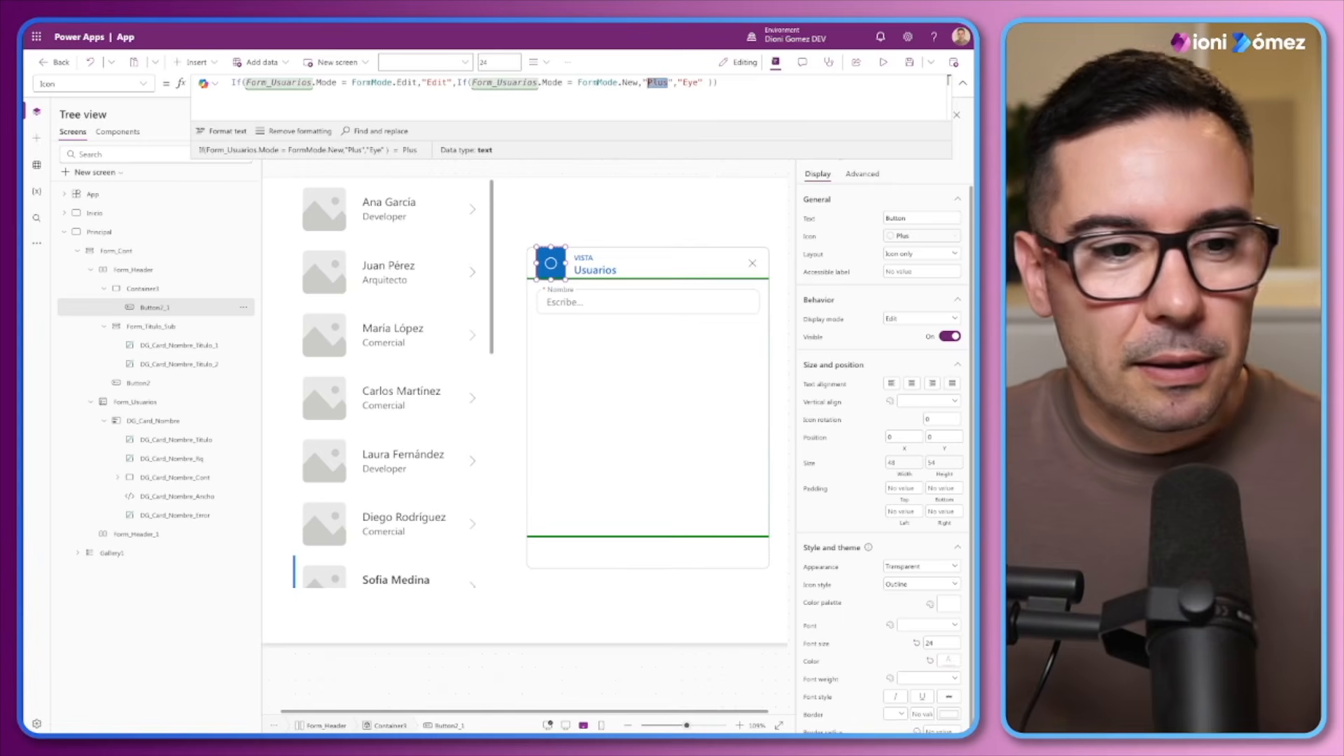
left_click(99, 232)
left_click(198, 61)
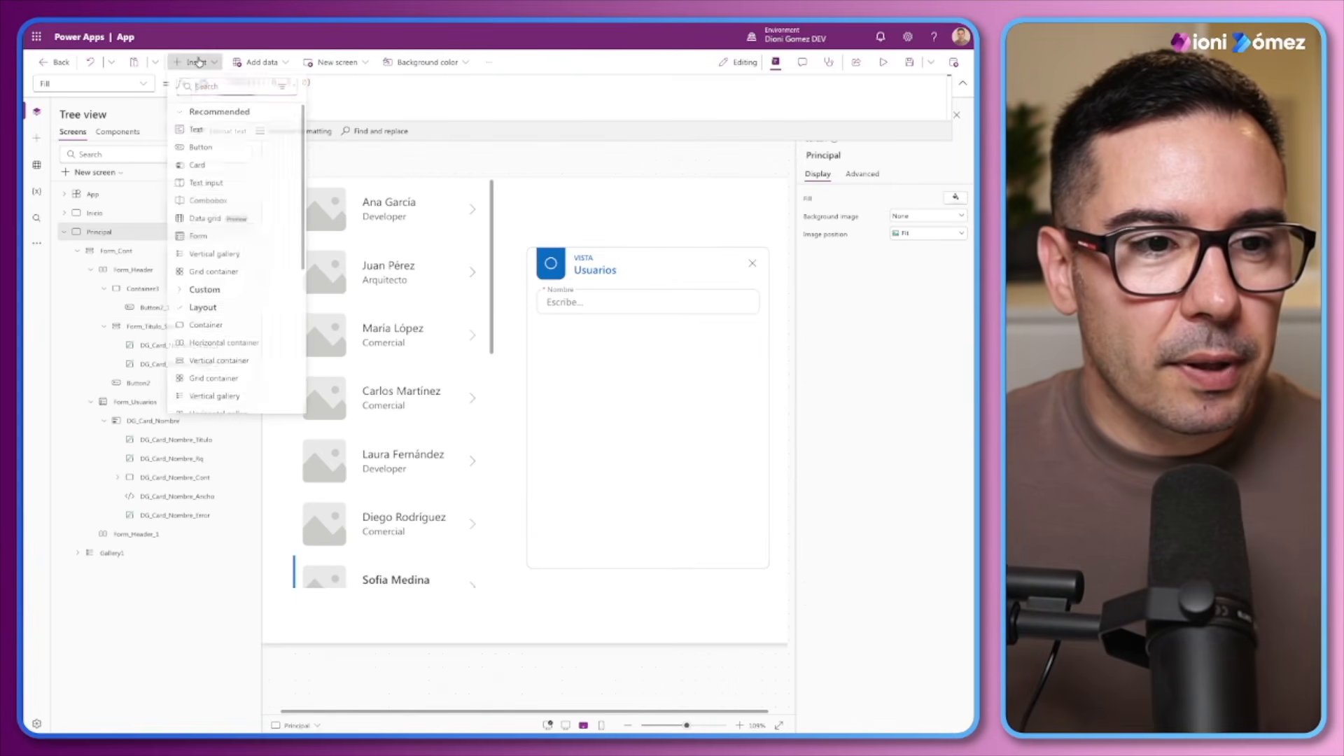
type("ic")
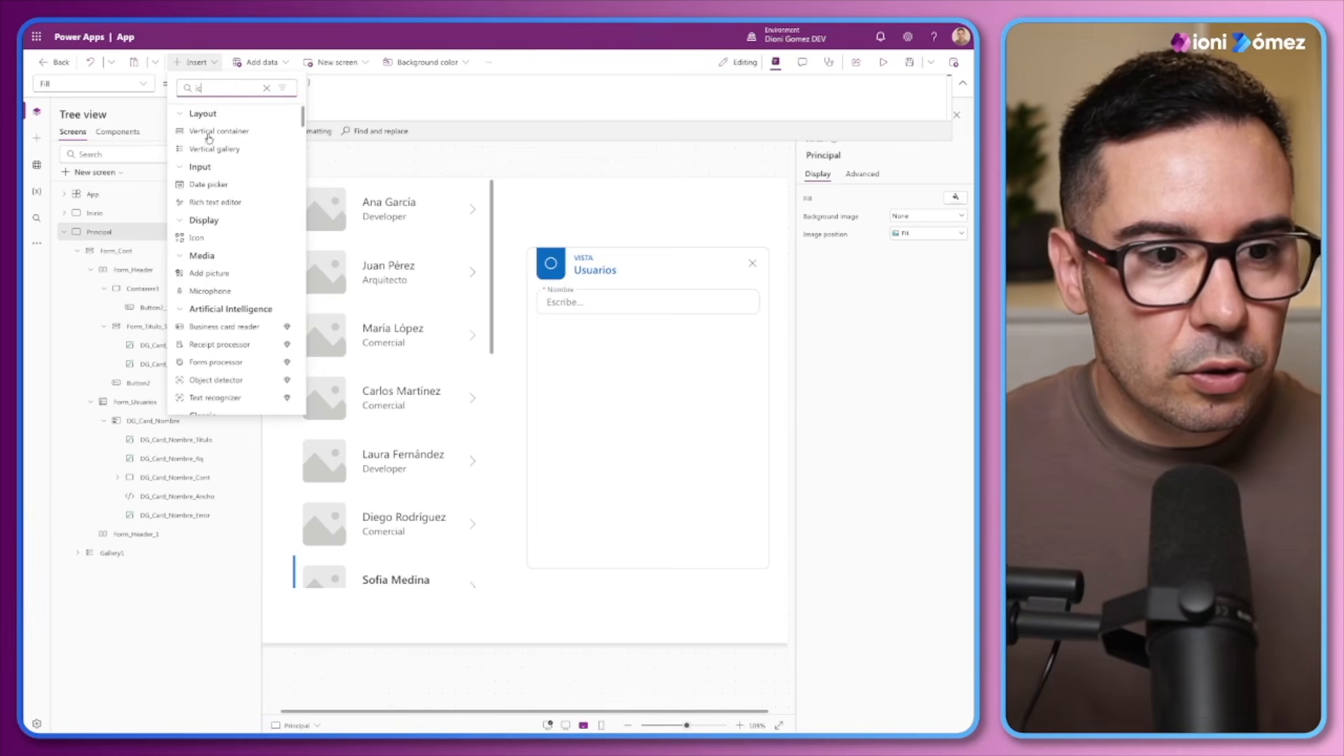
left_click(190, 238)
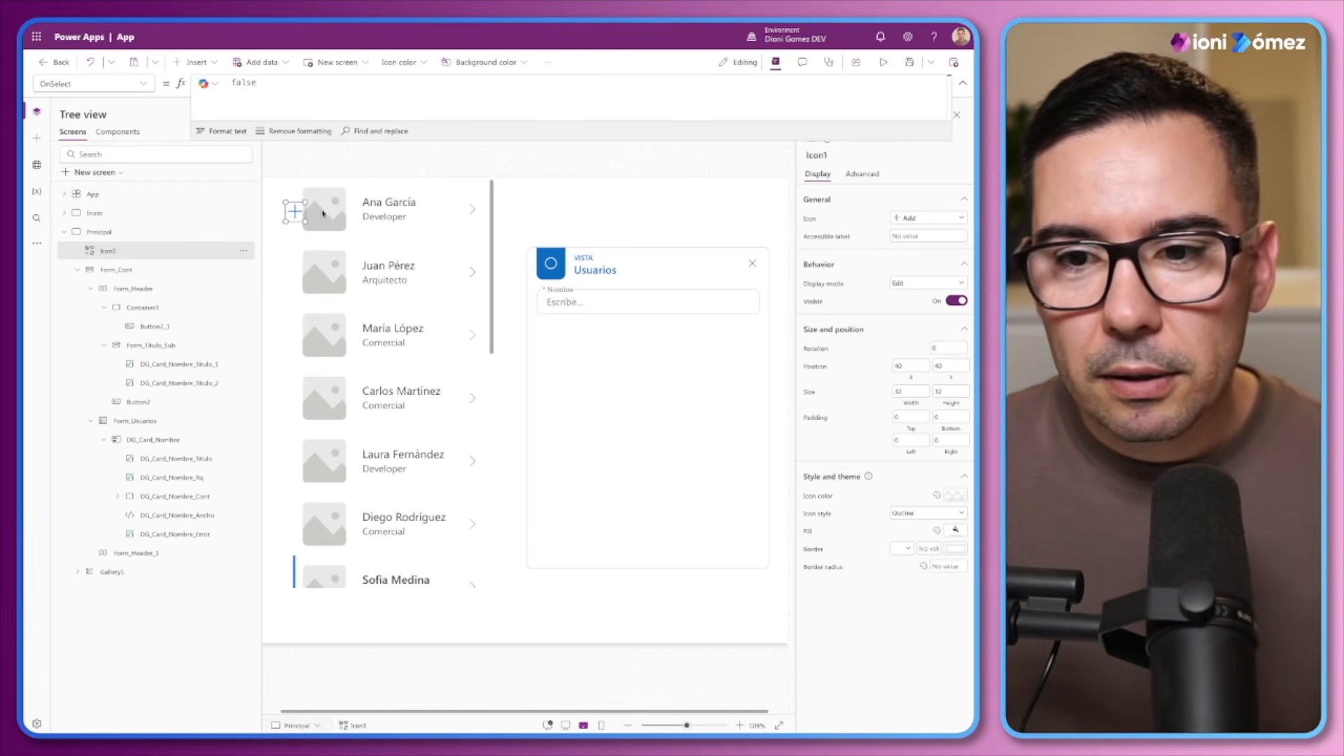
Replace "Plus" with "Add" in the header button's Icon formula and delete the standalone icon beside the gallery
left_click(551, 264)
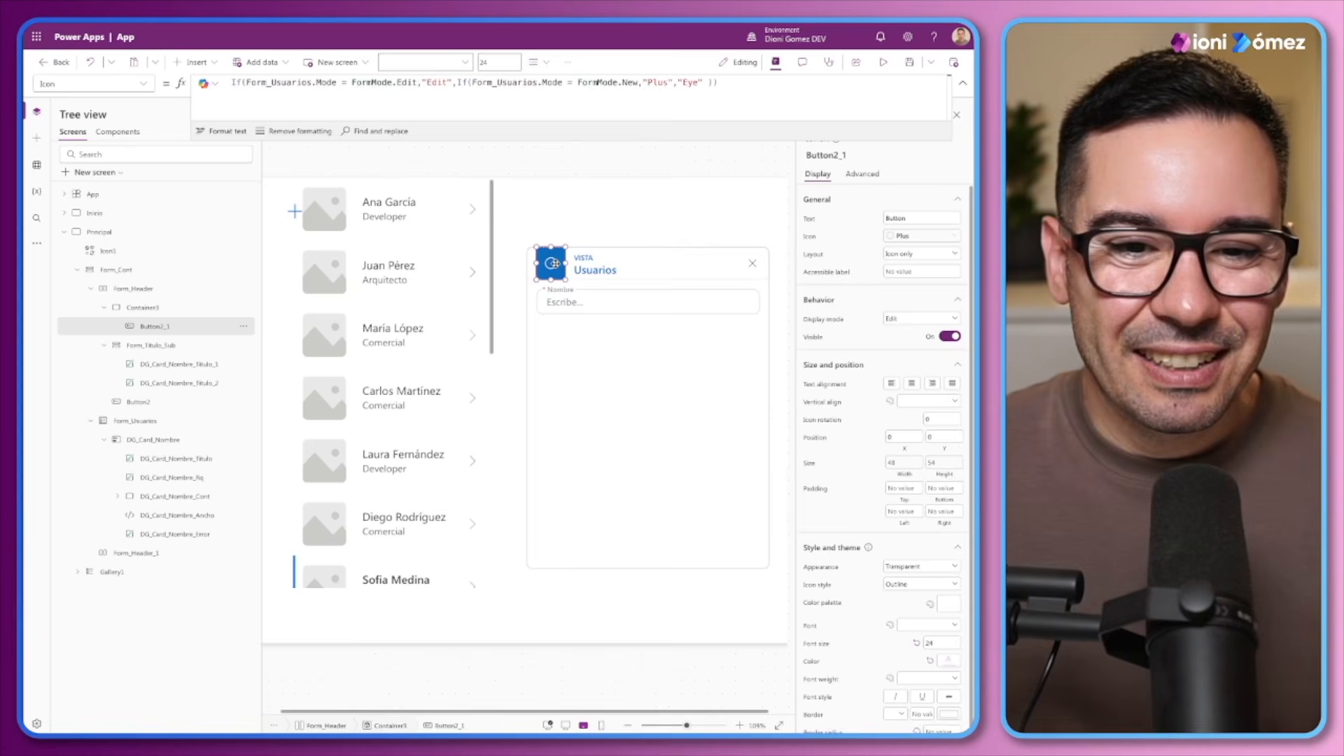
left_click_drag(647, 83, 668, 83)
type("Add")
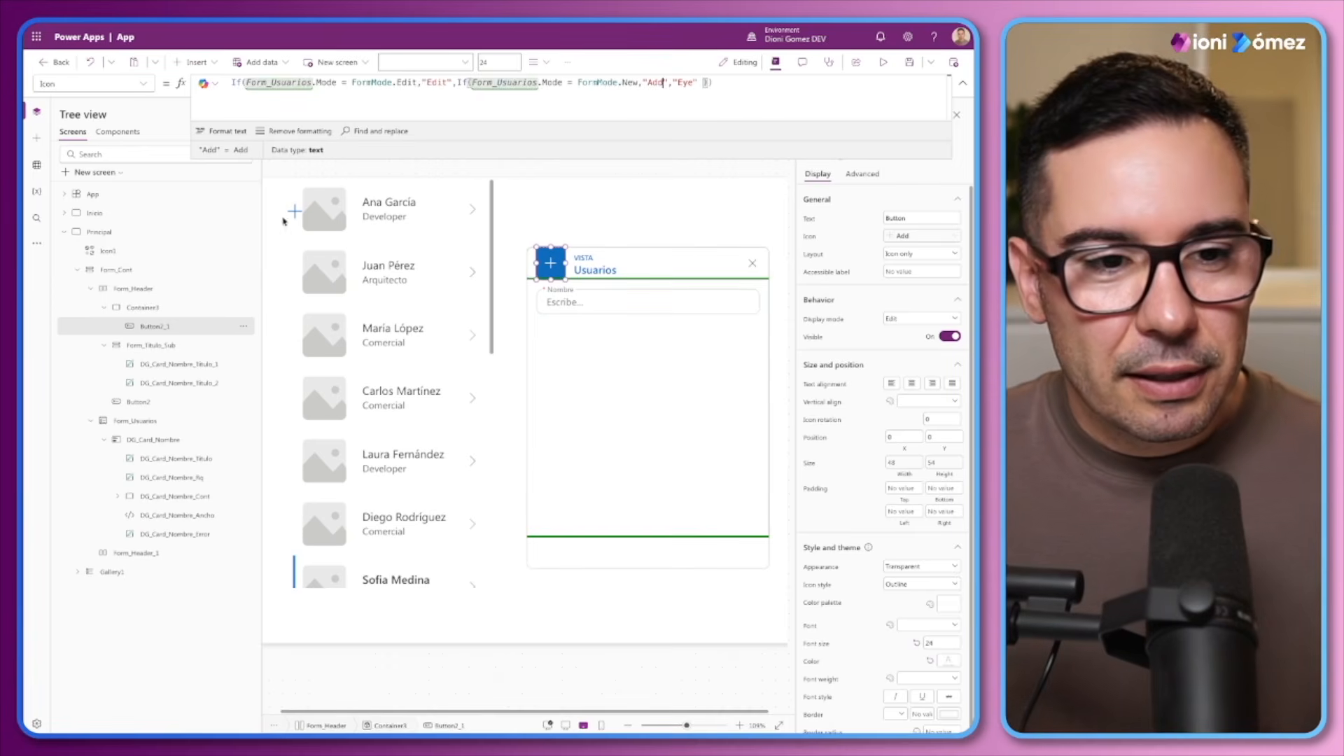
left_click(291, 212)
key("Delete")
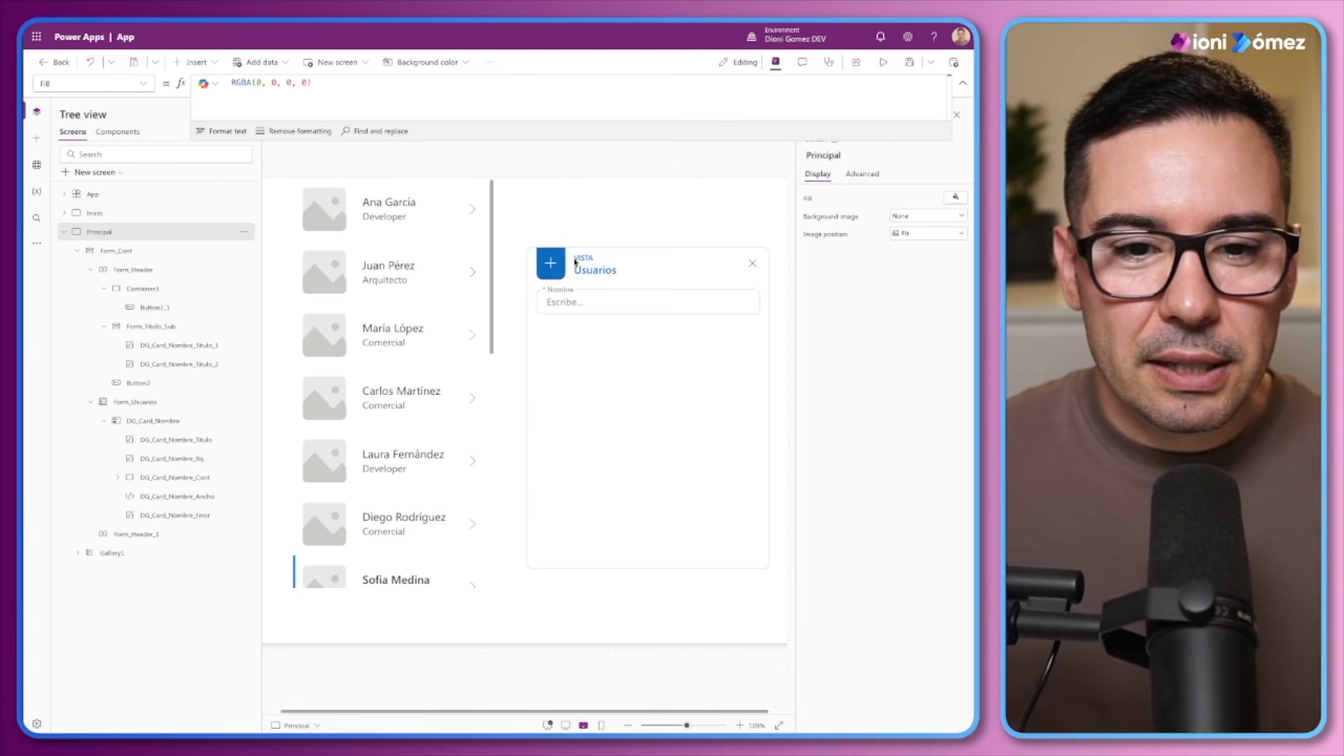
Copy the header button's whole Icon formula into the Text property of the VISTA label above Usuarios
left_click(580, 259)
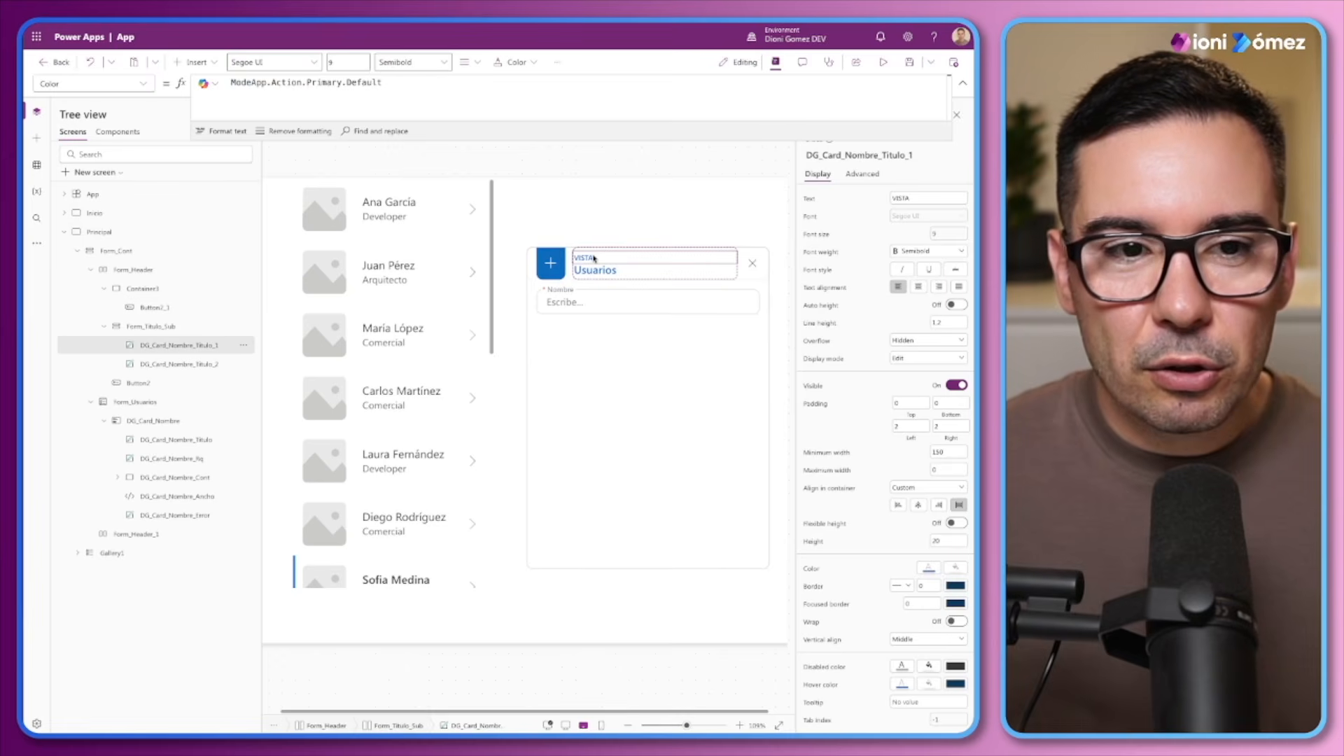
left_click(550, 263)
left_click(730, 85)
key("ctrl+a")
key("ctrl+c")
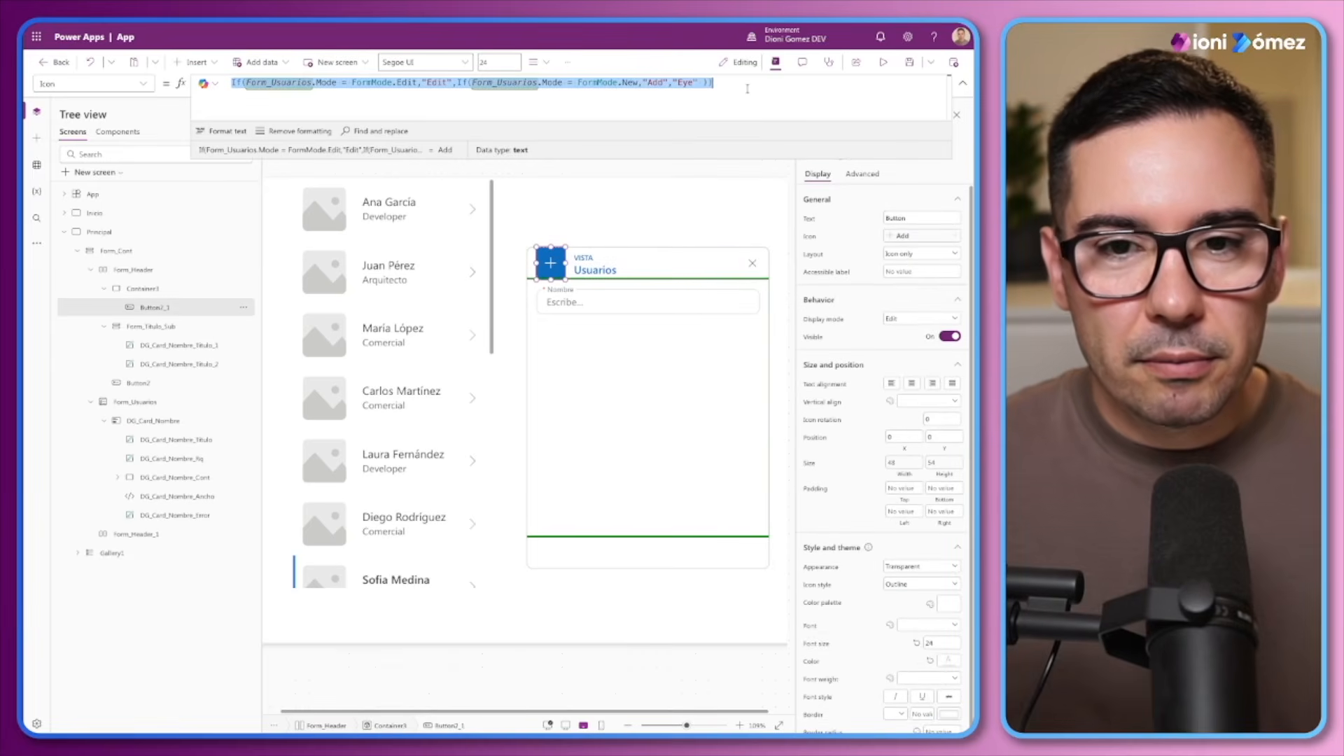
double_click(595, 259)
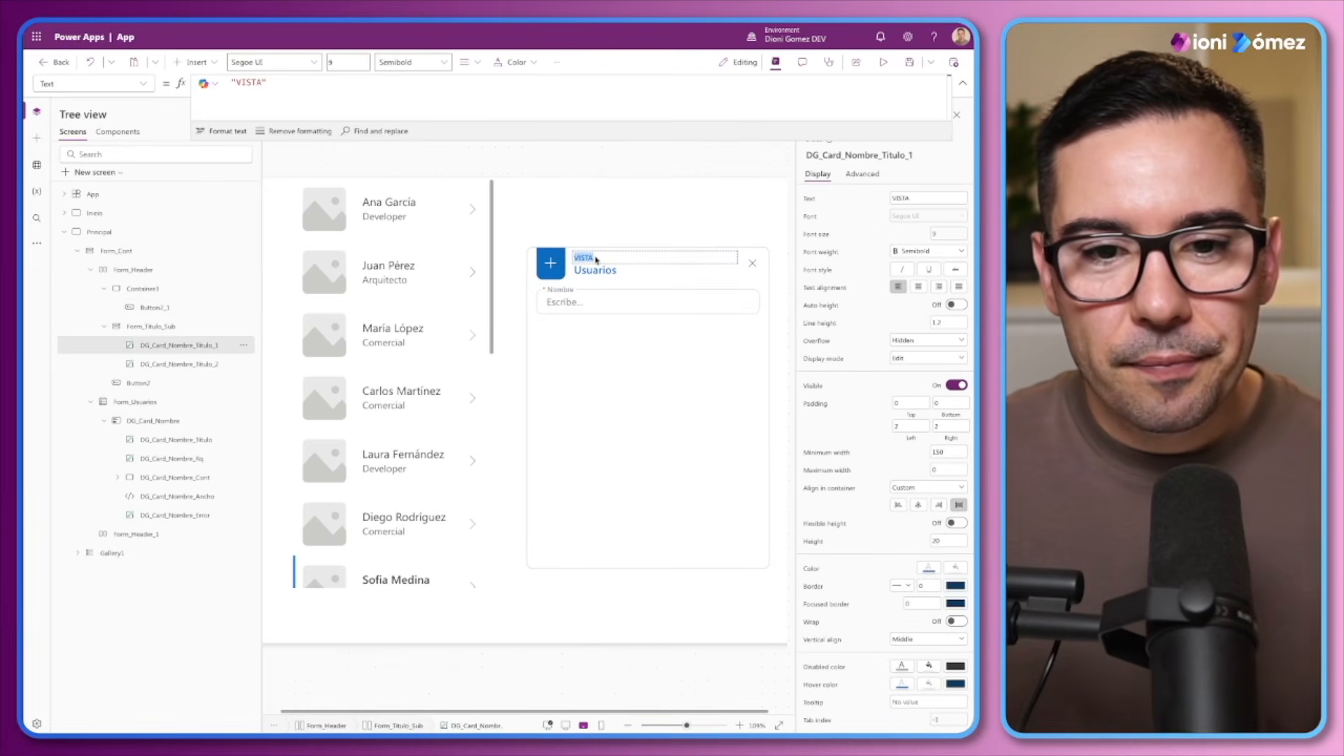
left_click_drag(268, 83, 228, 85)
key("ctrl+v")
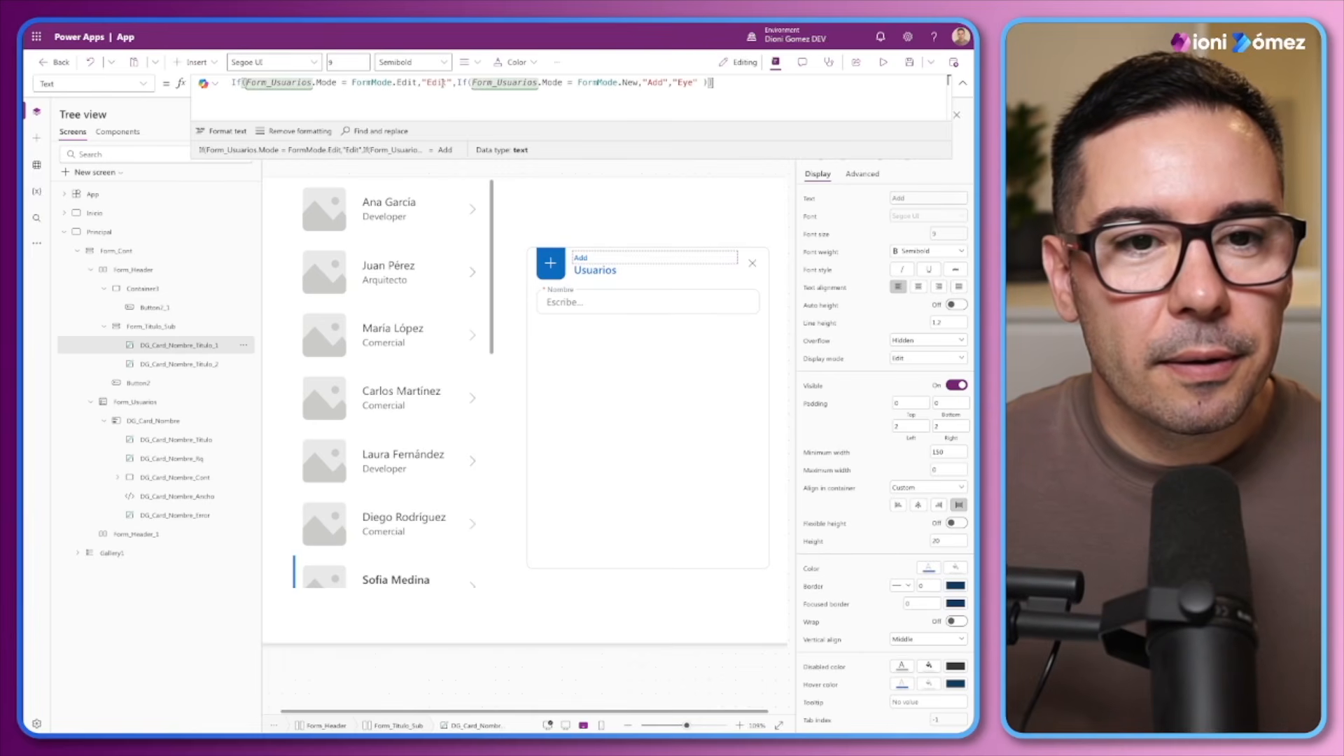
Change the label formula's results to "EDICIÓN", "NUEVO" and "VISTA", and test the header's close button
double_click(445, 83)
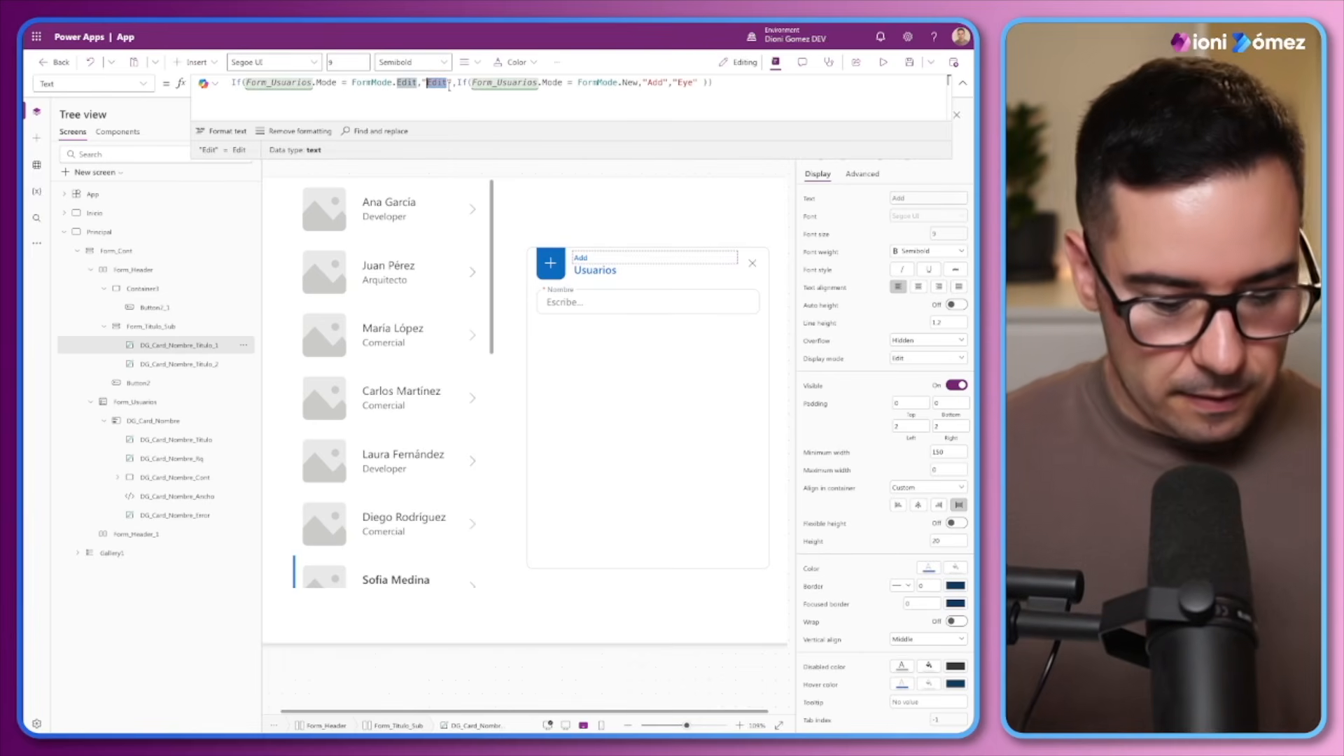
type("EDIT")
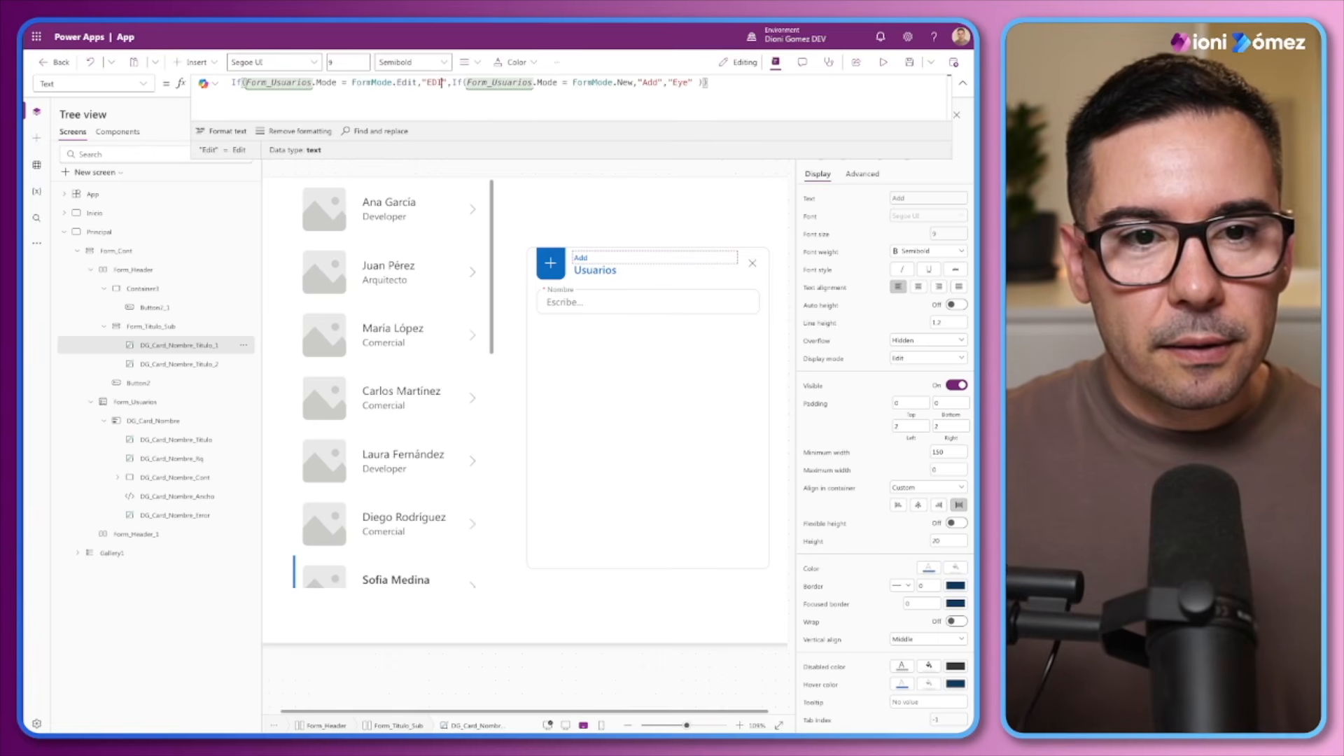
type("IC")
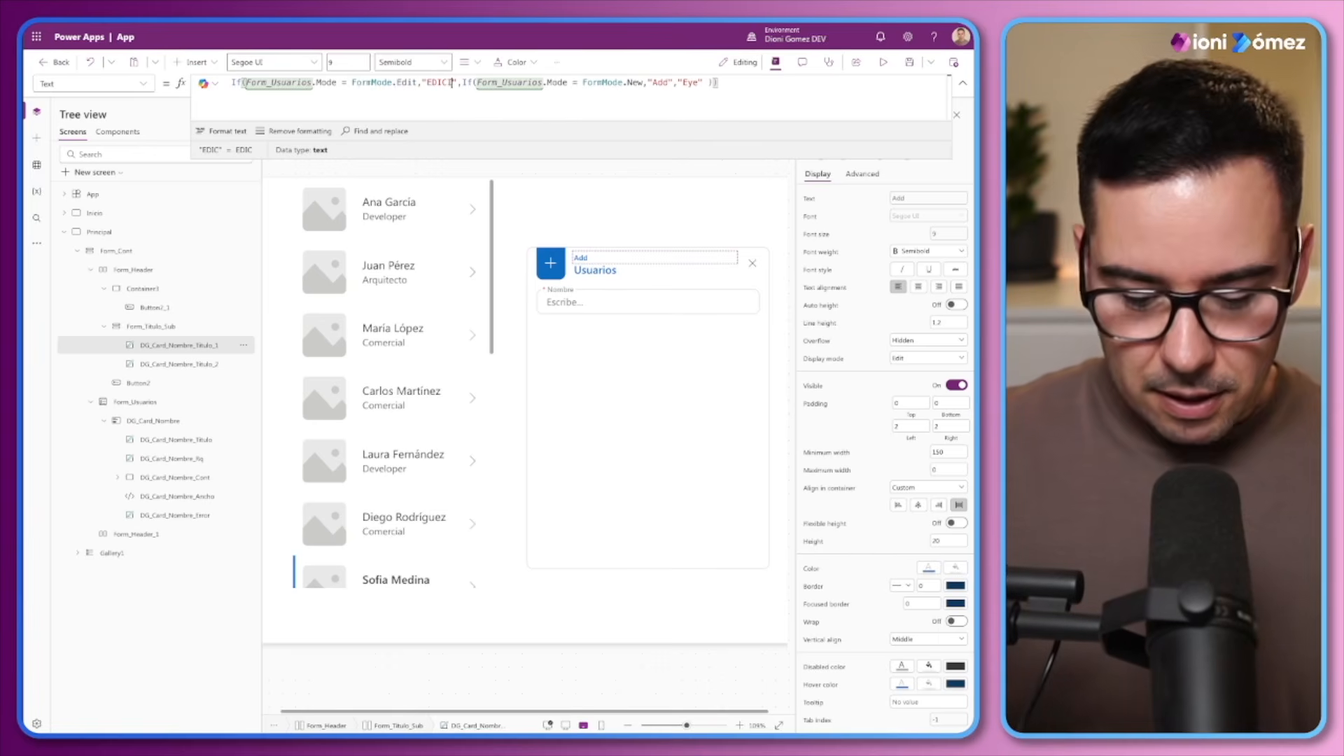
type("´")
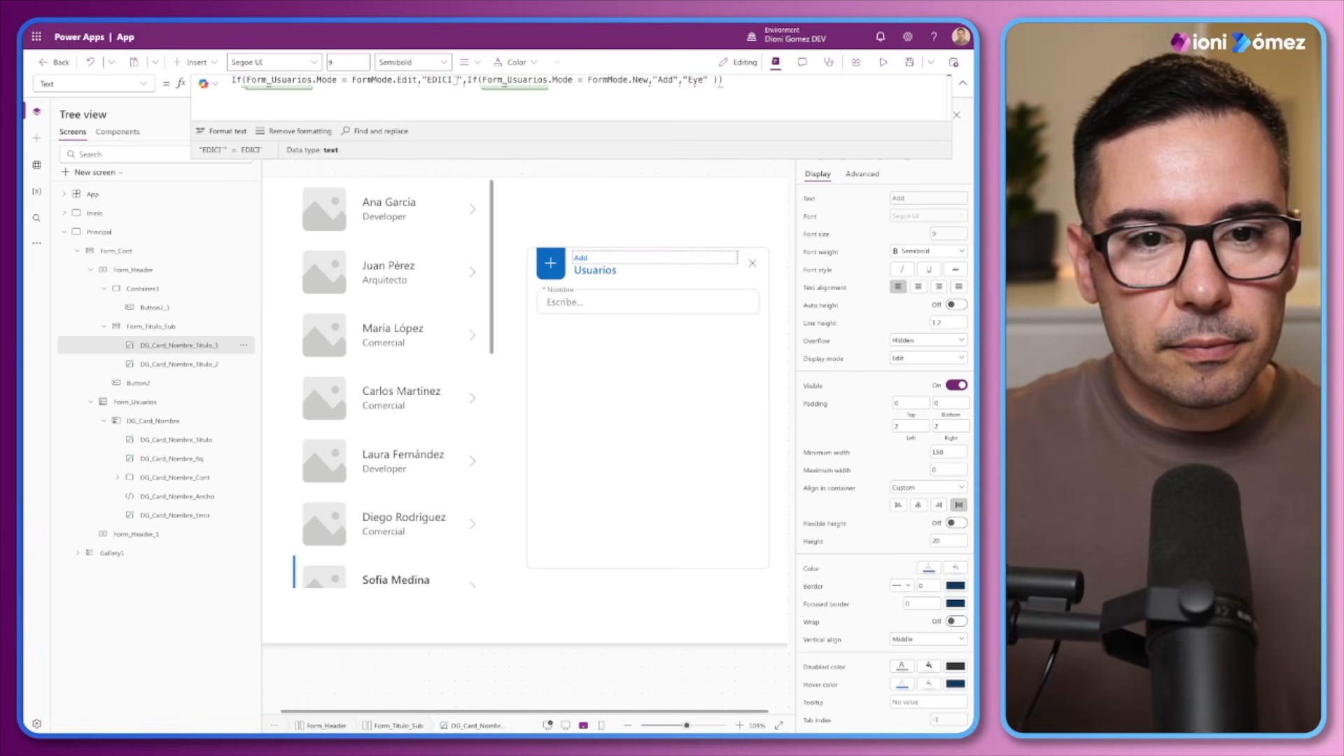
type("ÓN")
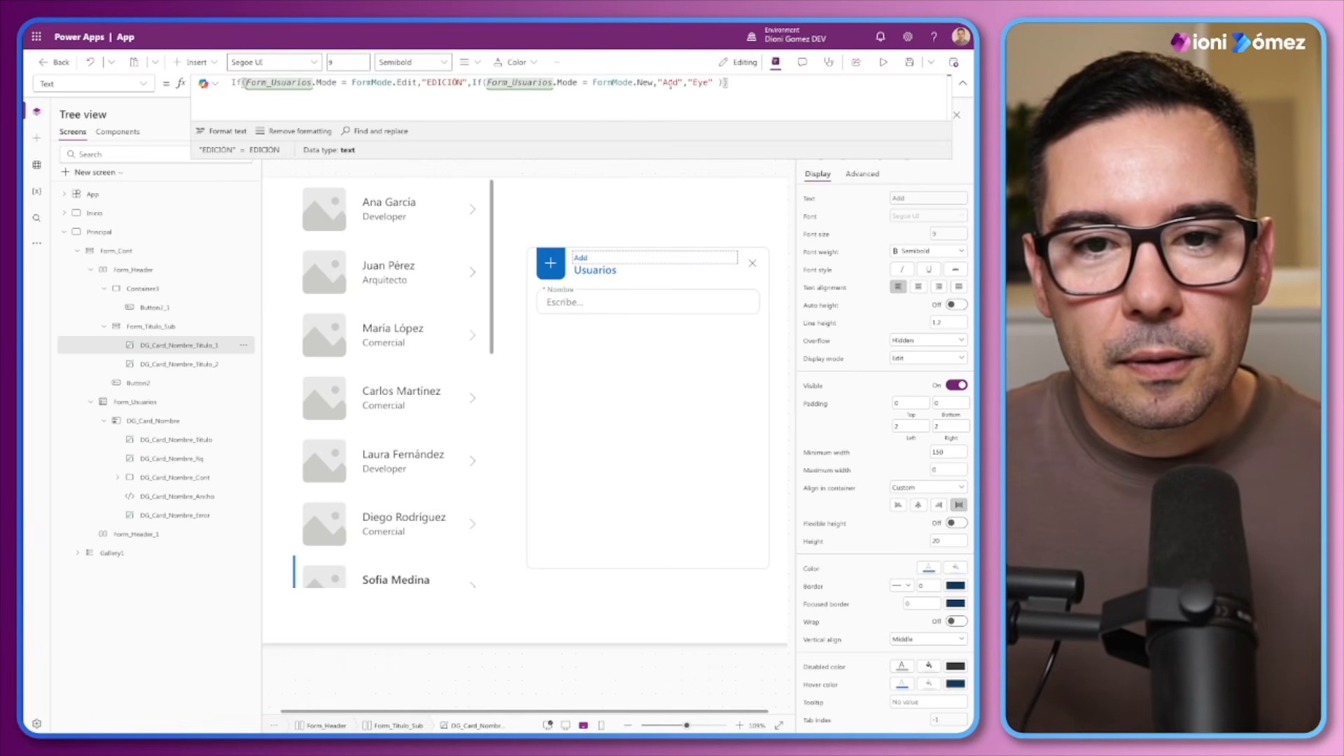
left_click_drag(677, 82, 668, 82)
type("NUEVO\",\"")
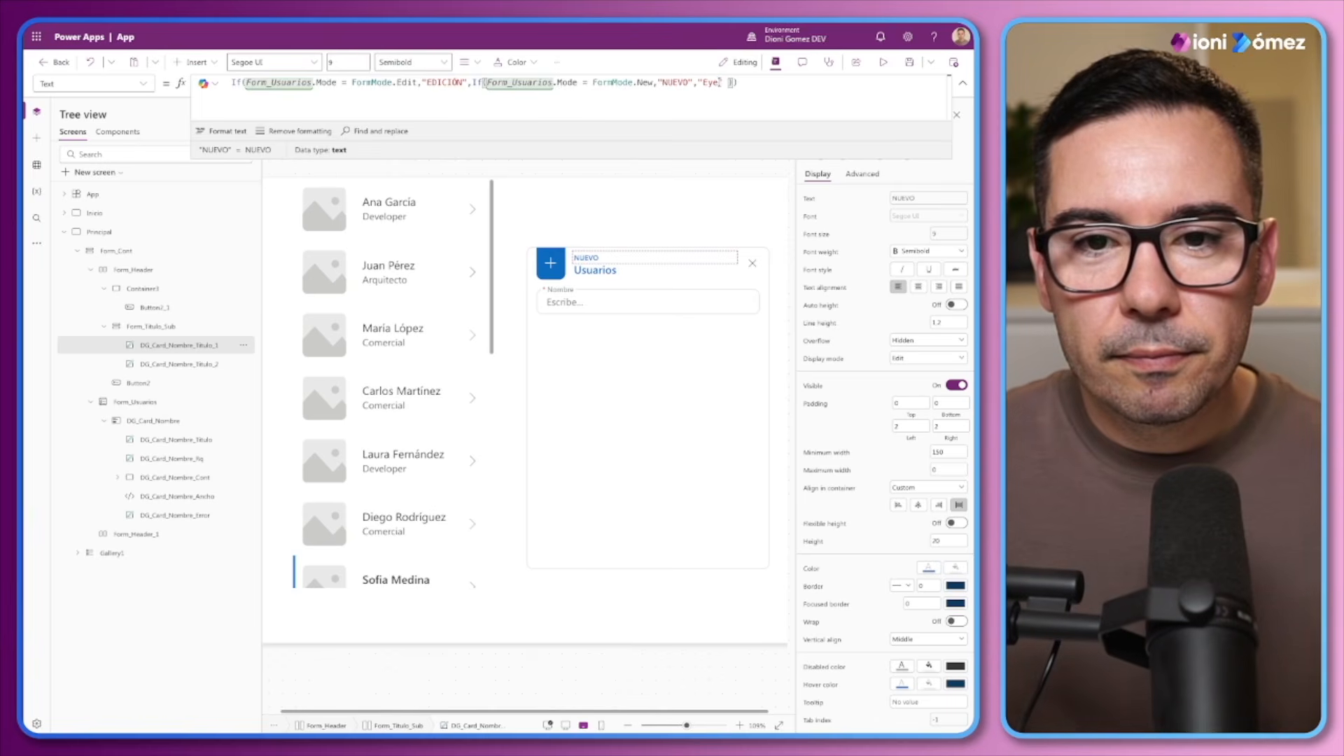
type("VISTA")
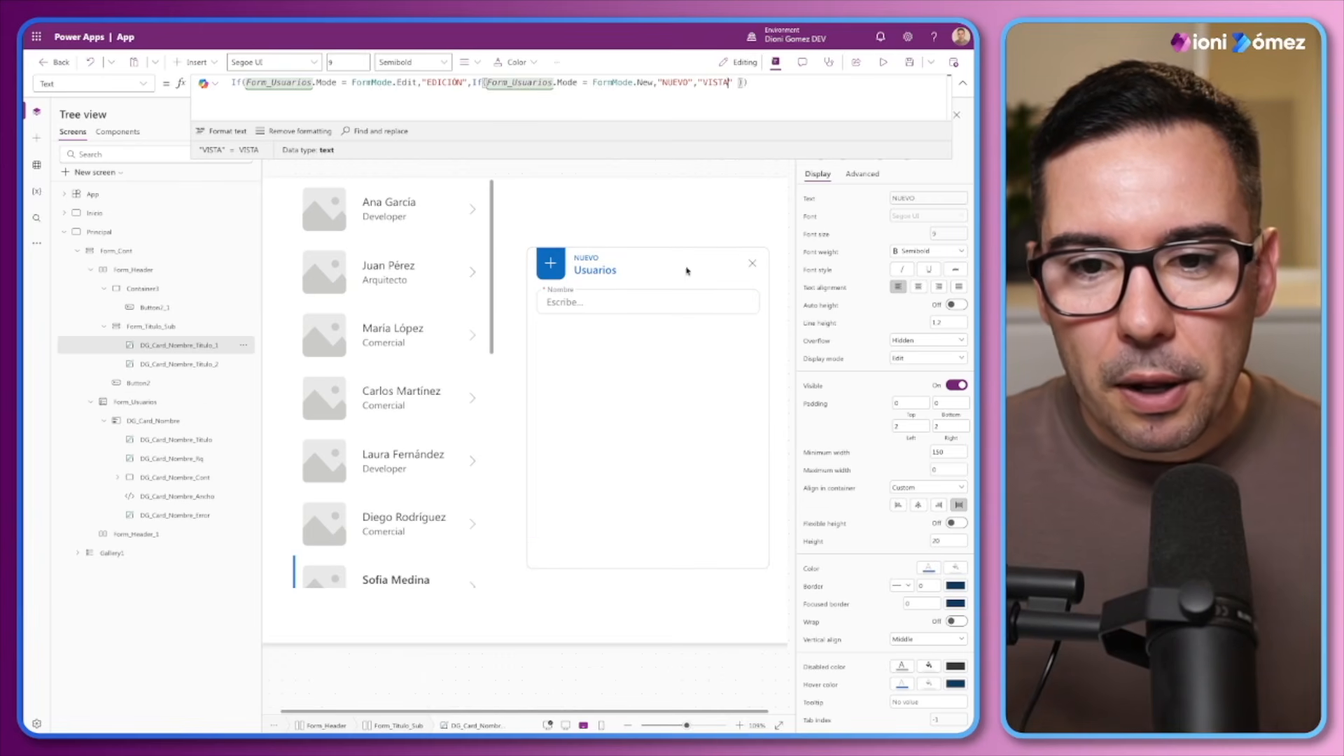
left_click(749, 270, "alt")
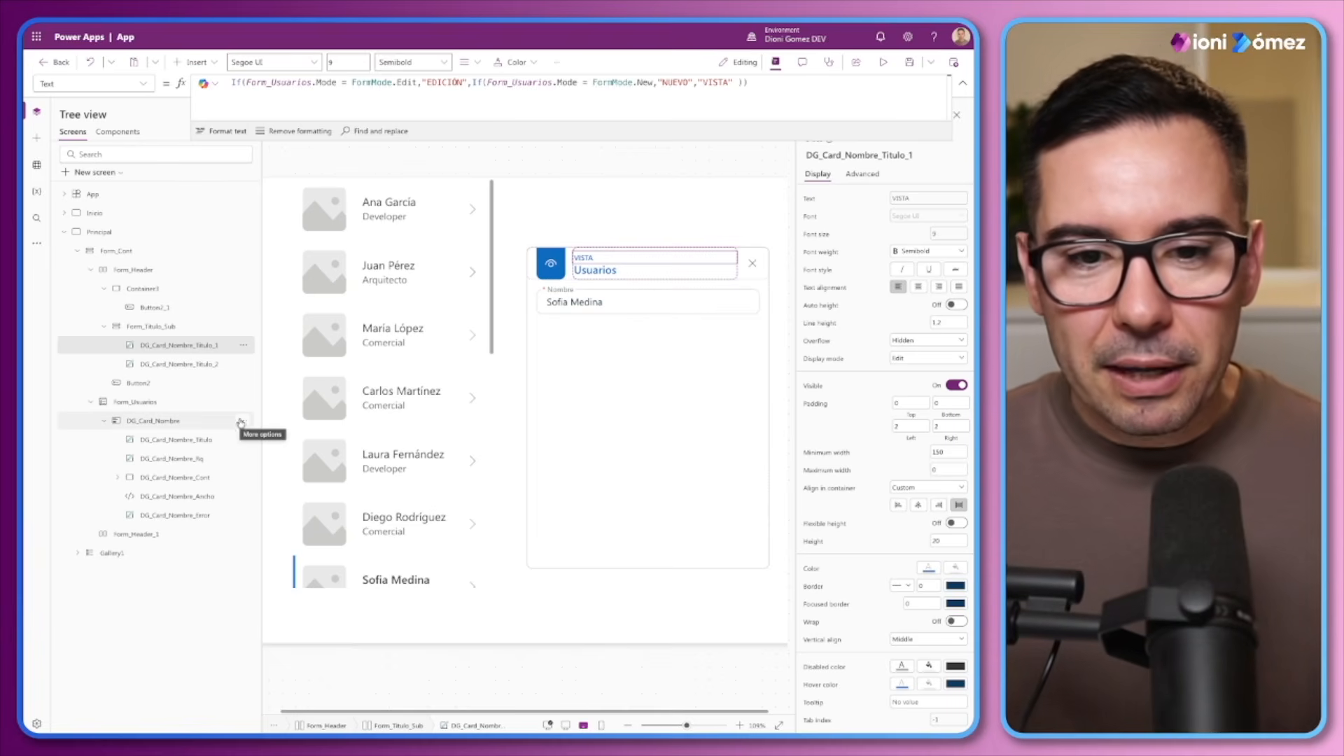
Insert a button in the Form_Header_1 container at the bottom of the form card
mouse_move(673, 523)
left_click(595, 551)
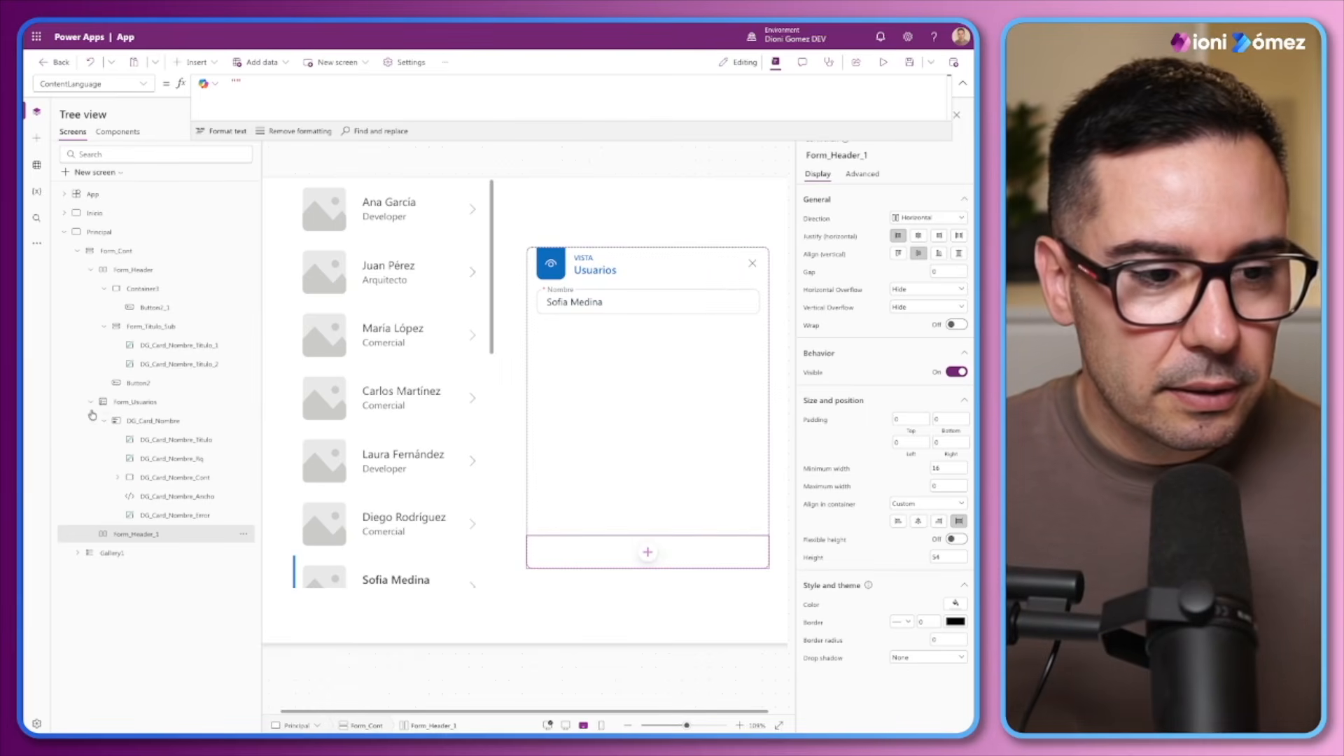
left_click(206, 65)
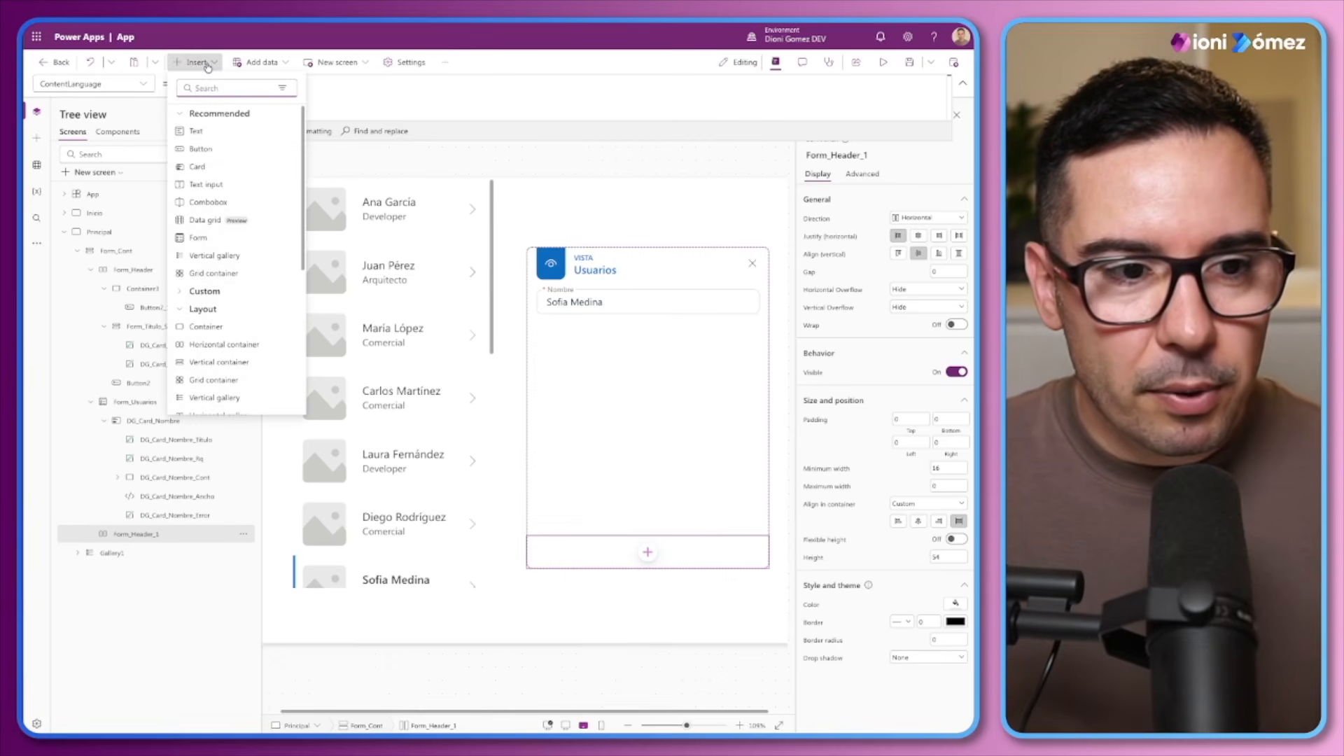
left_click(207, 149)
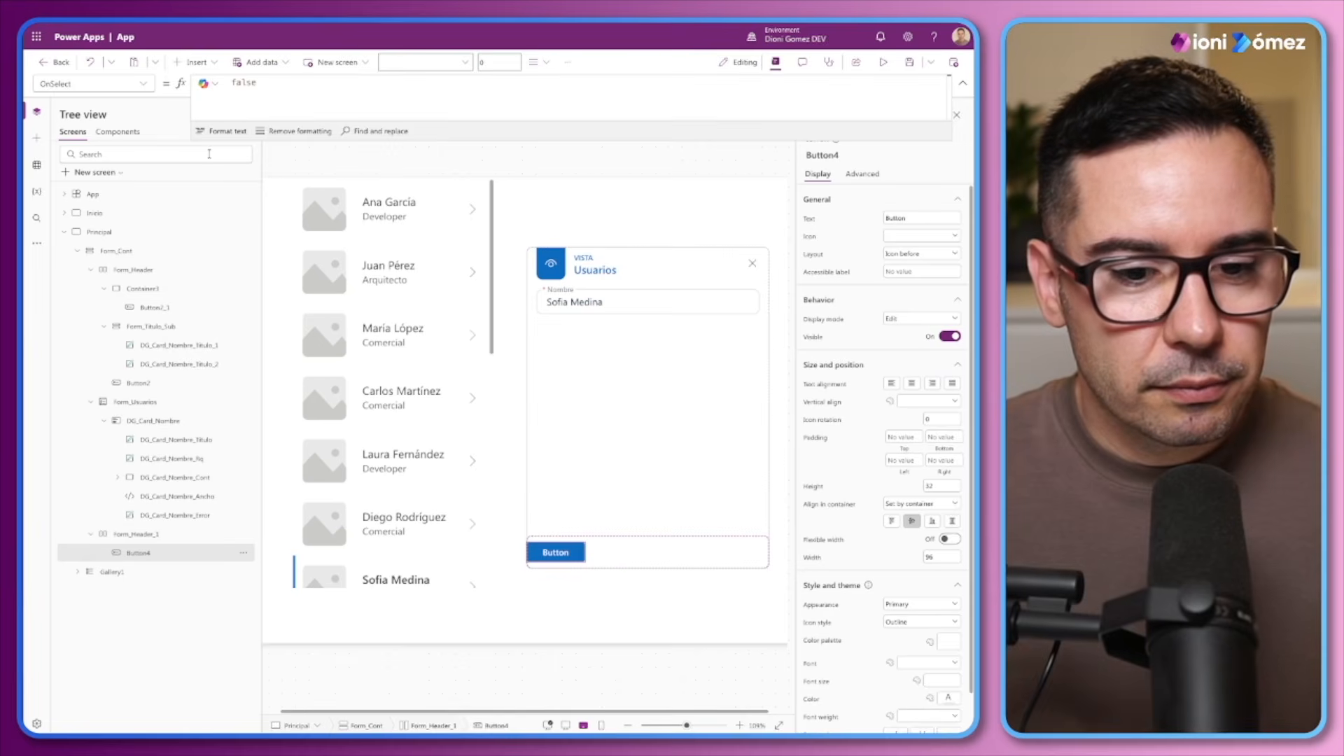
Set the top-left corner radius of the footer button to varRadius
scroll(867, 589, "down", 1)
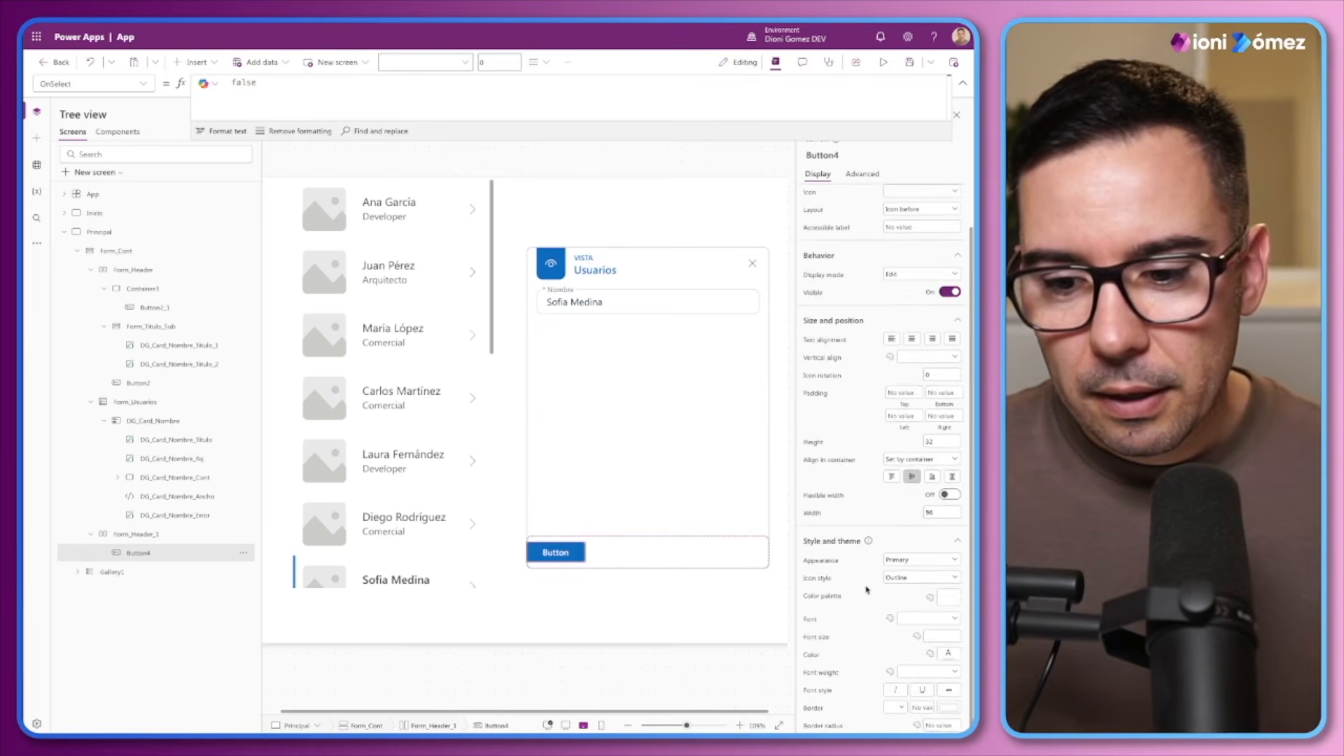
left_click(827, 724)
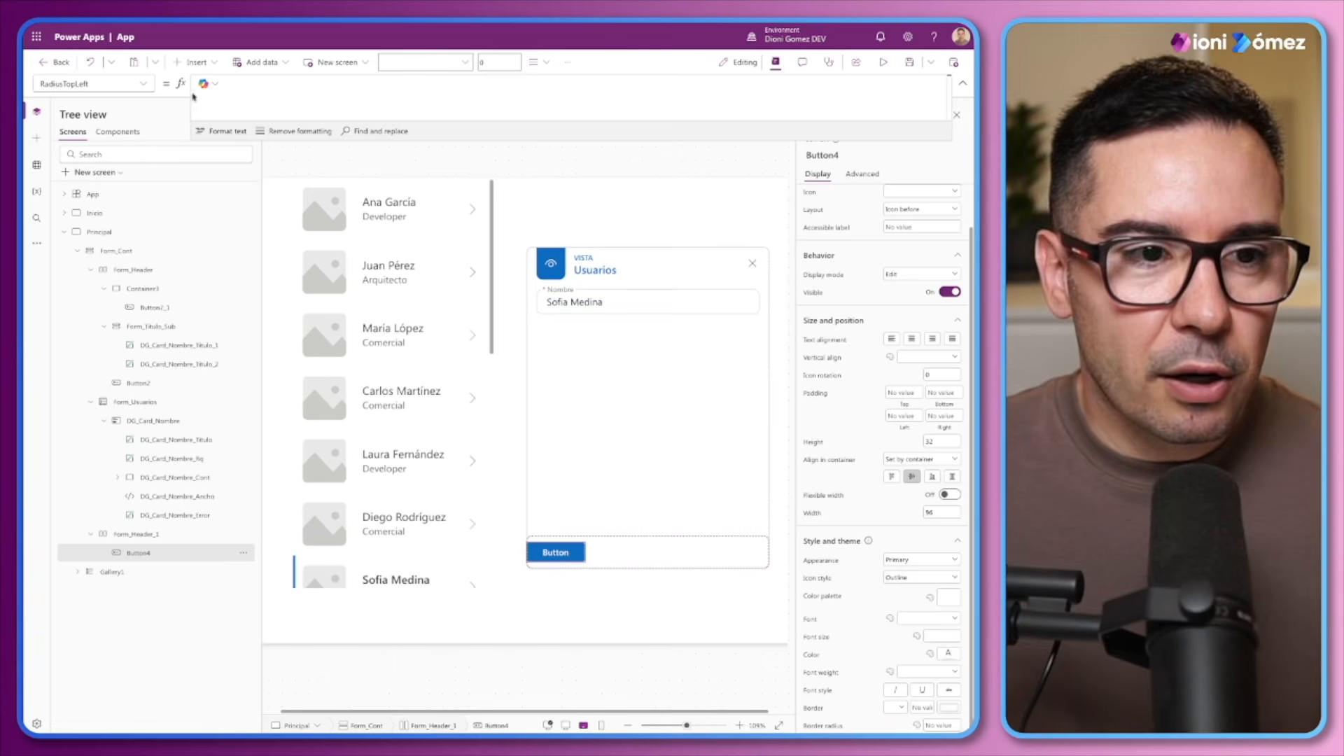
left_click(274, 89)
type("varRadius")
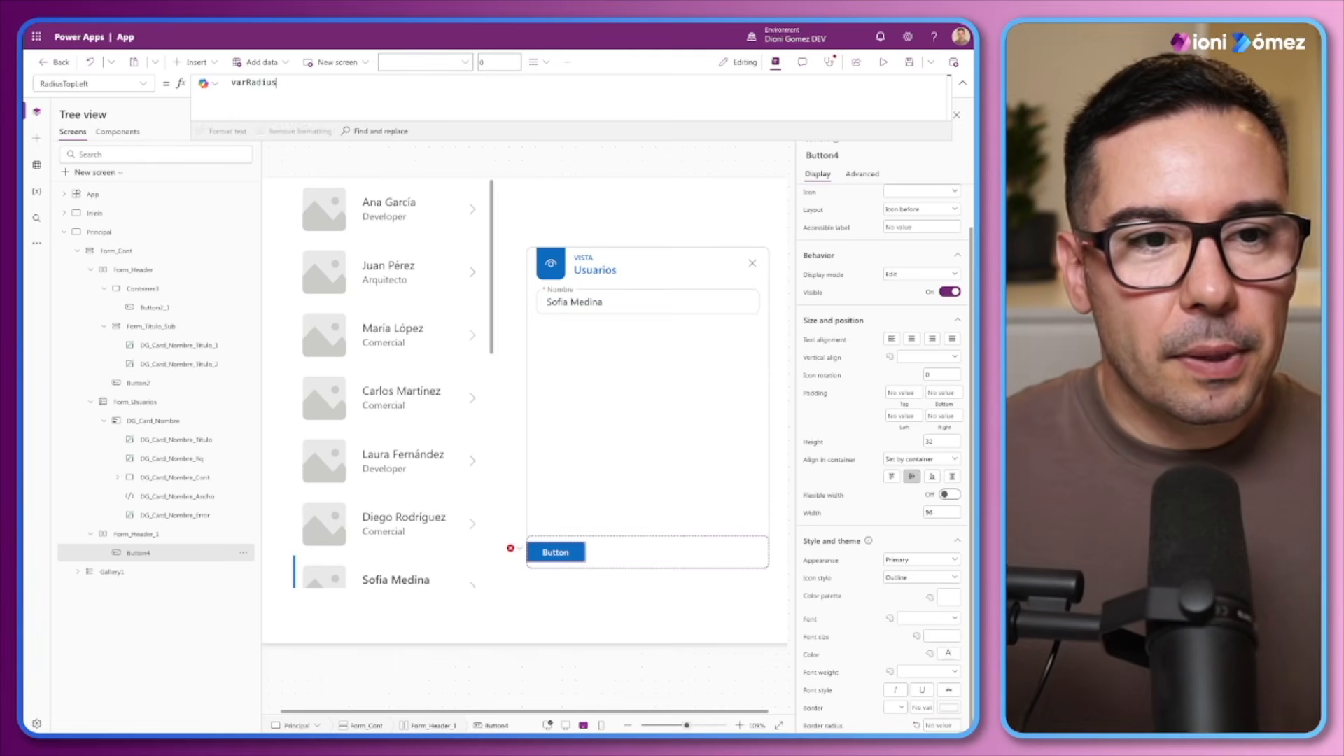
double_click(276, 85)
key("ctrl+c")
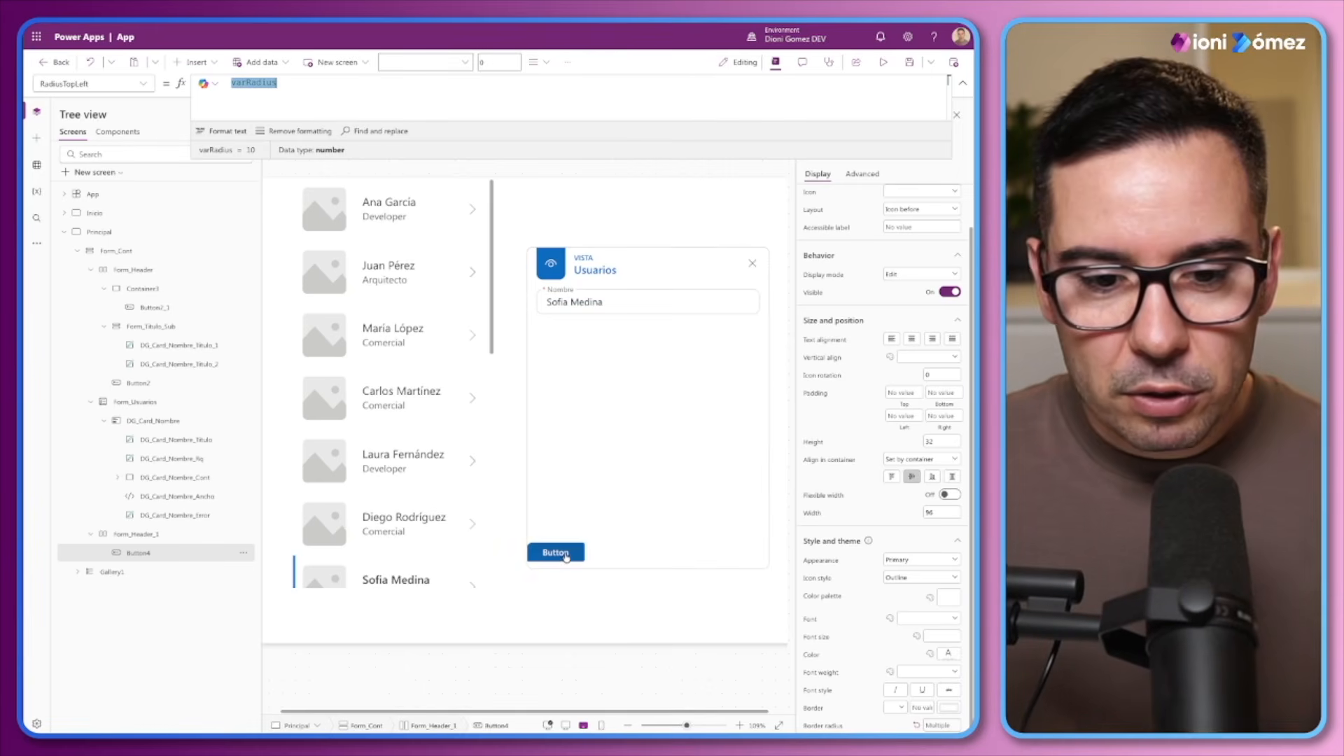
Apply varRadius to the footer button's RadiusBottomLeft, RadiusBottomRight and RadiusTopRight properties
left_click(143, 84)
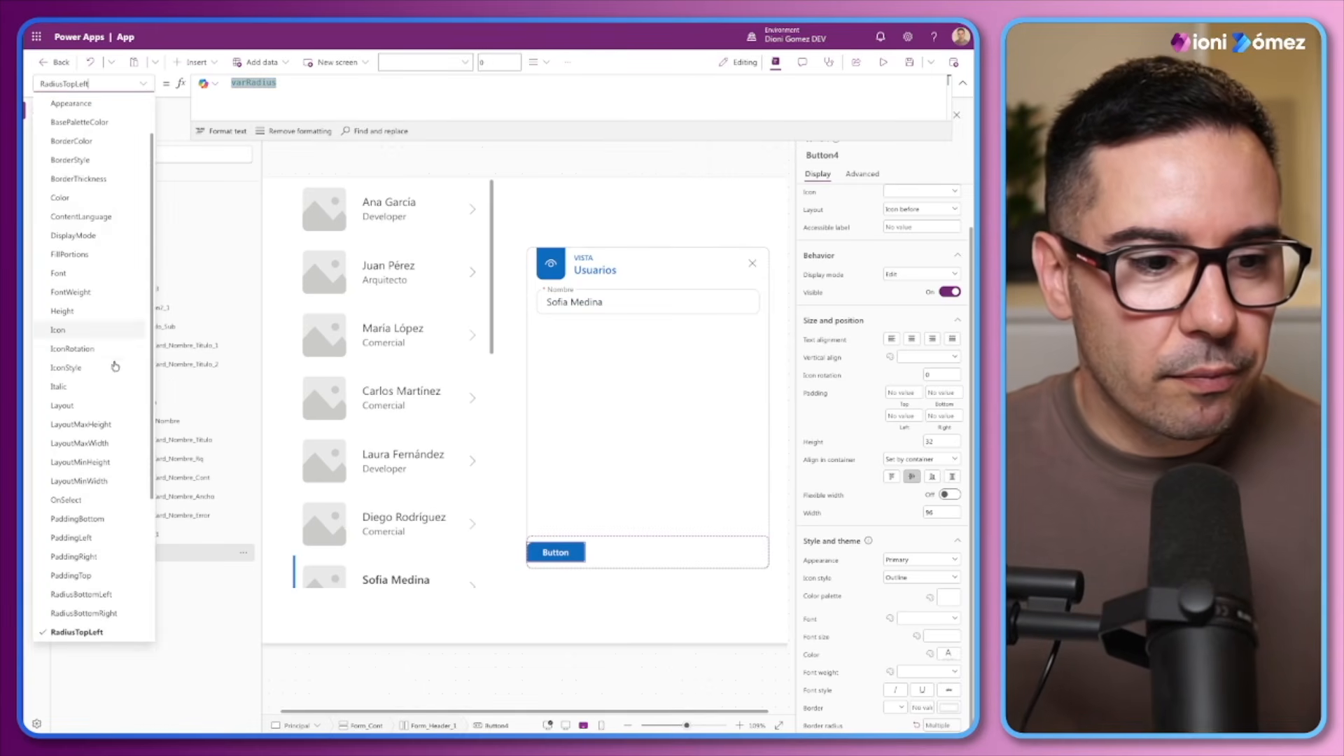
left_click(97, 594)
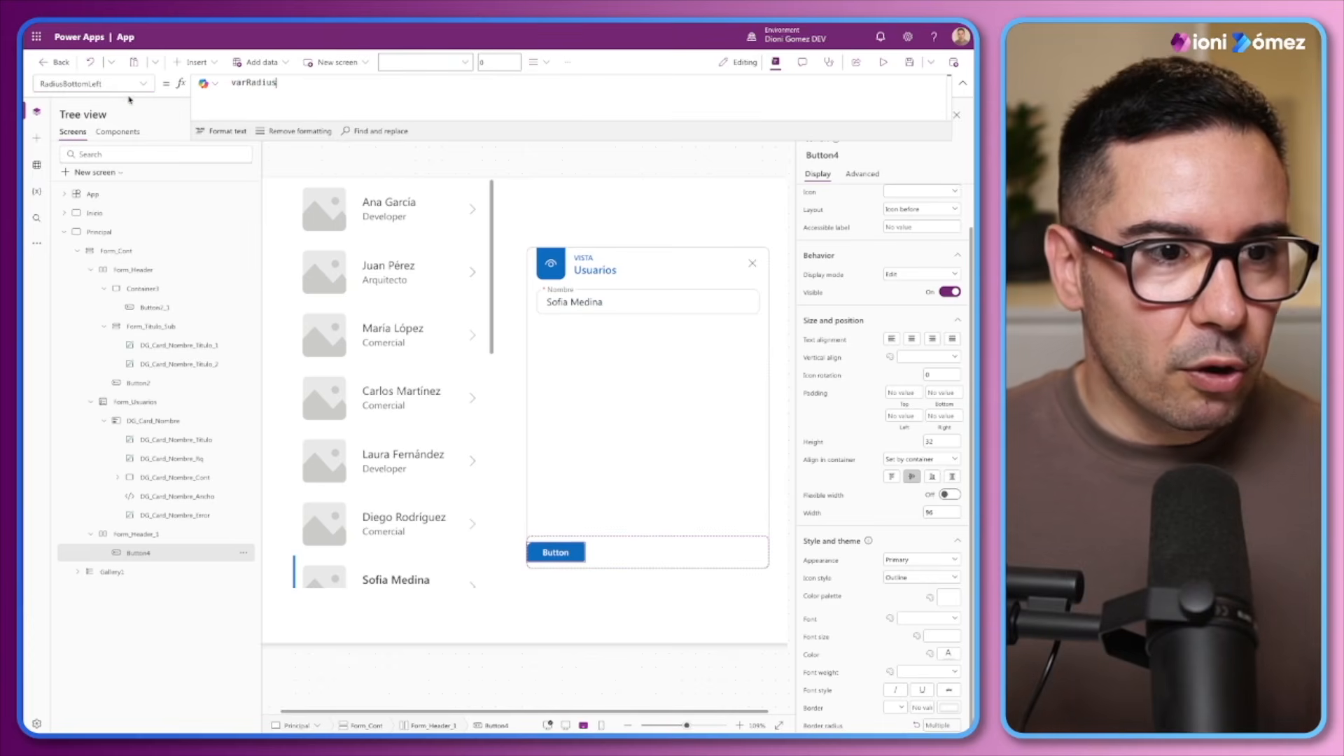
left_click(133, 84)
scroll(103, 608, "down", 1)
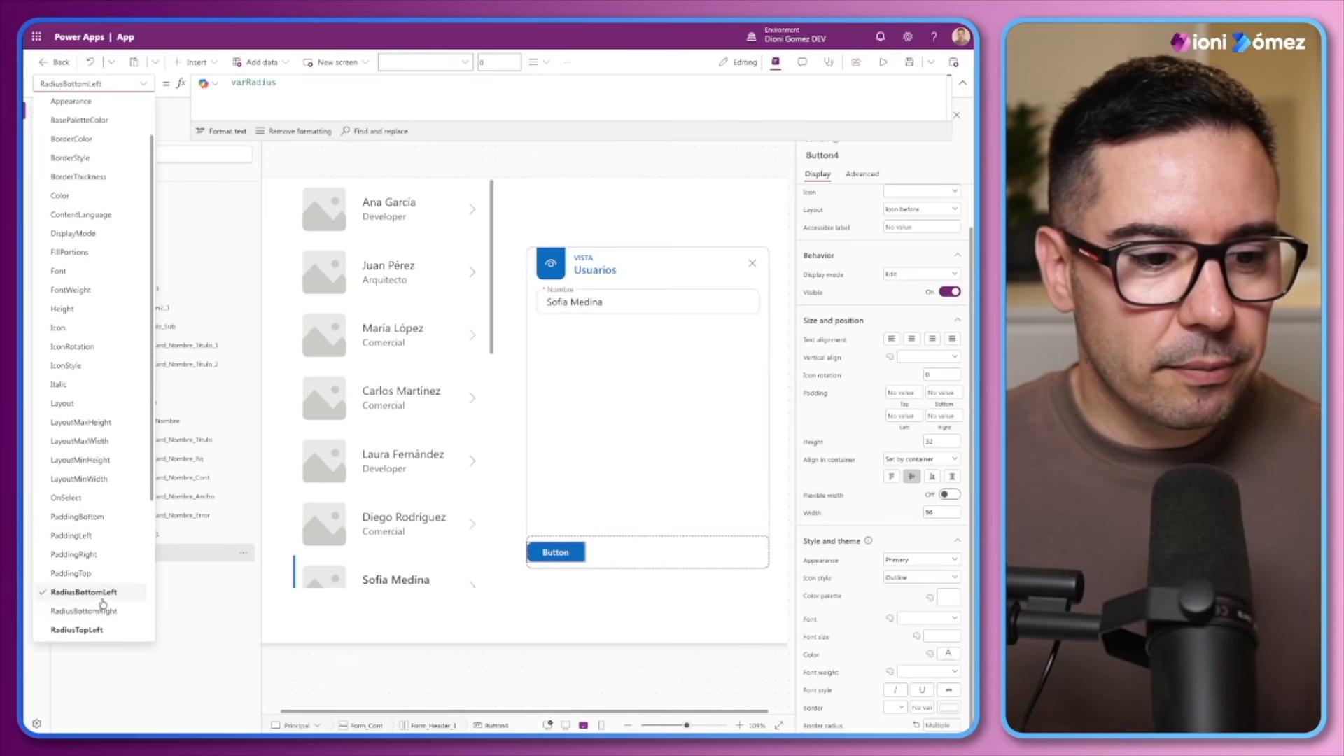
left_click(103, 609)
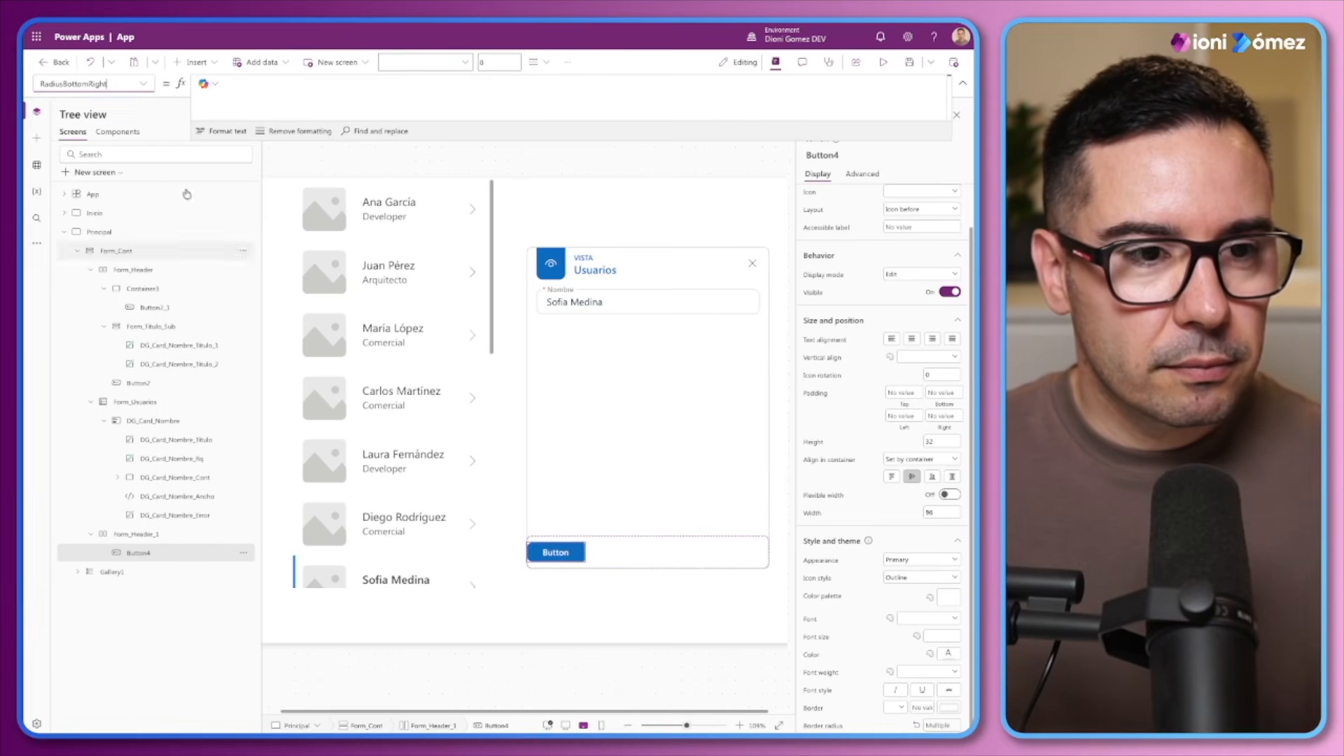
left_click(133, 85)
scroll(105, 602, "down", 1)
left_click(105, 617)
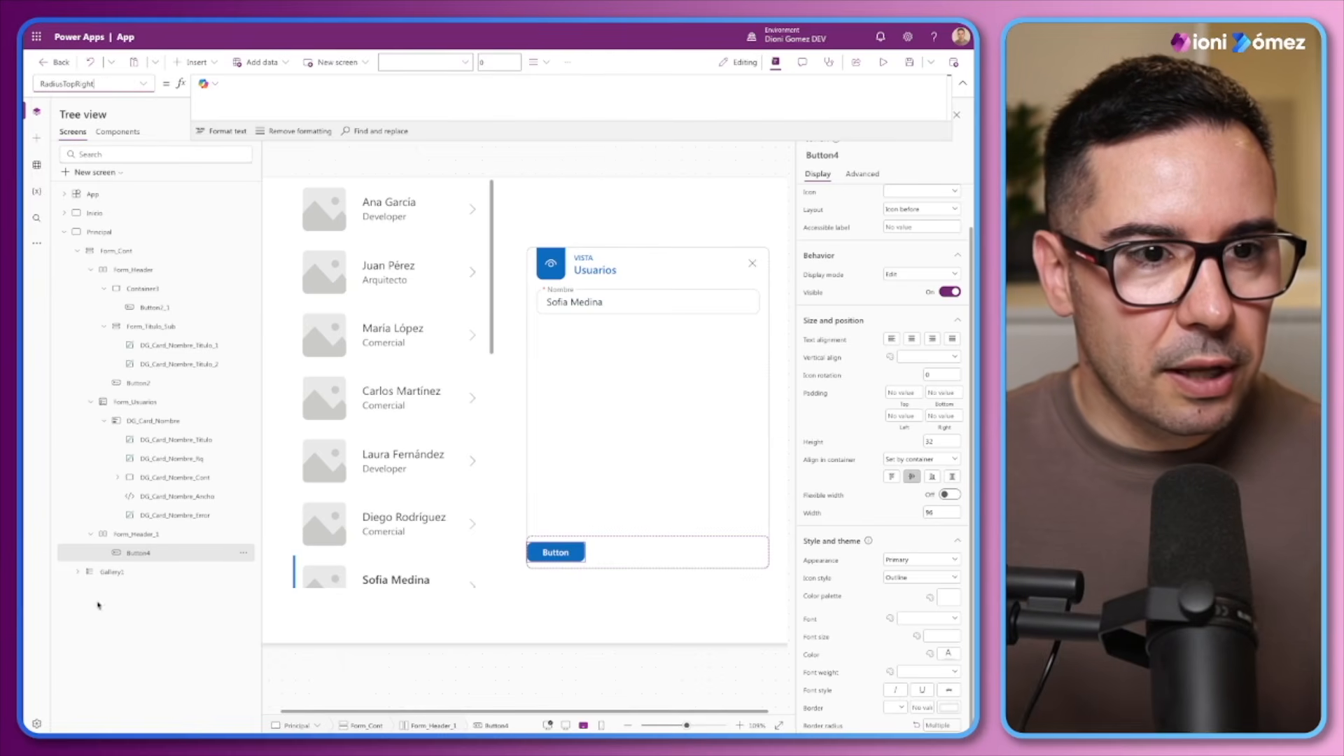
left_click(272, 88)
key("ctrl+v")
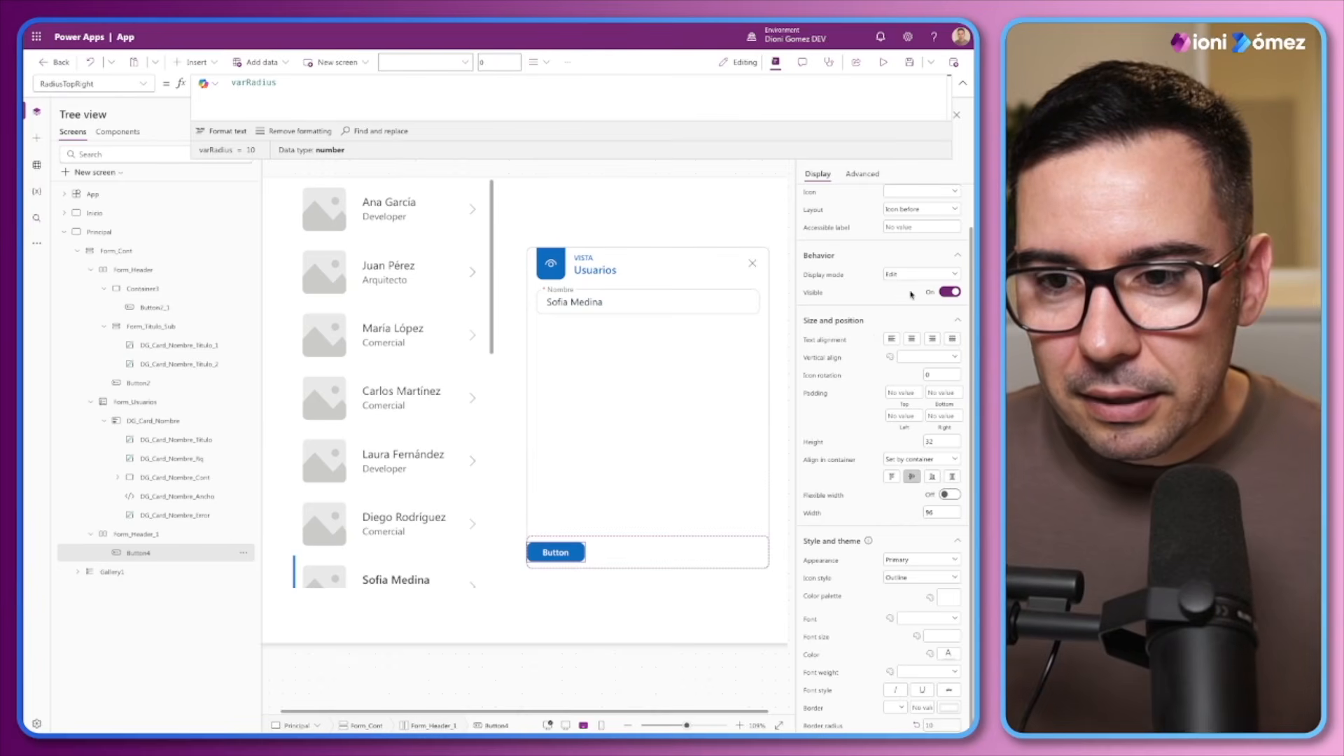
Set the footer button's text to "Guardar"
scroll(912, 296, "up", 1)
double_click(903, 218)
type("Guardar")
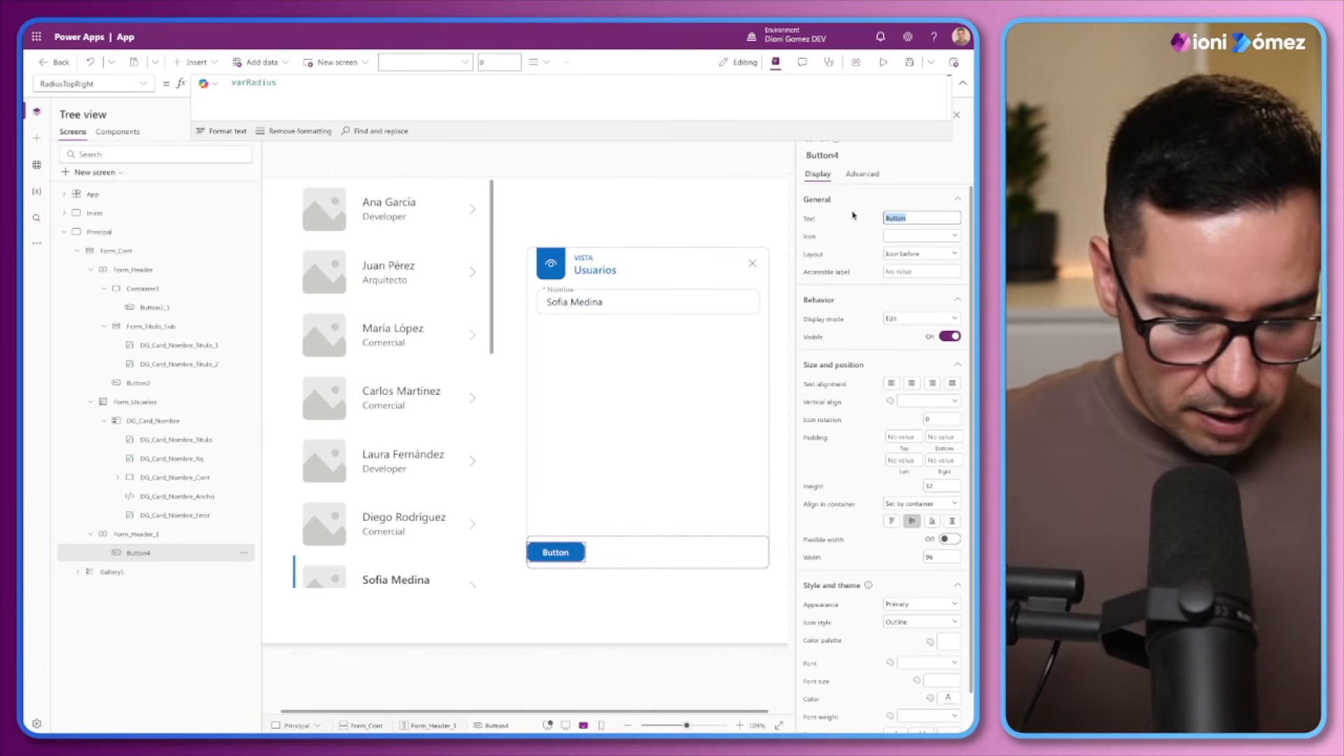
left_click(853, 215)
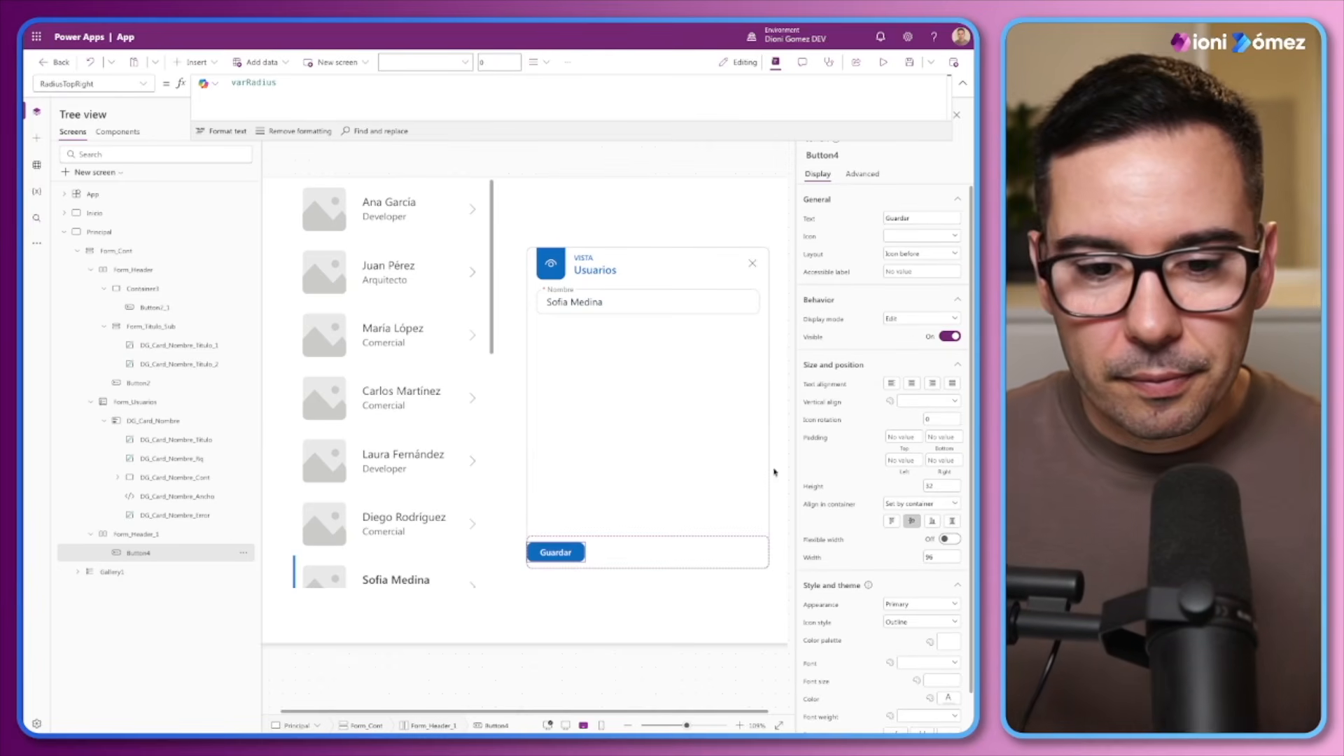
Duplicate the Guardar button within the footer container and change the copy's text to "Cancelar"
scroll(925, 651, "down", 1)
left_click(149, 553)
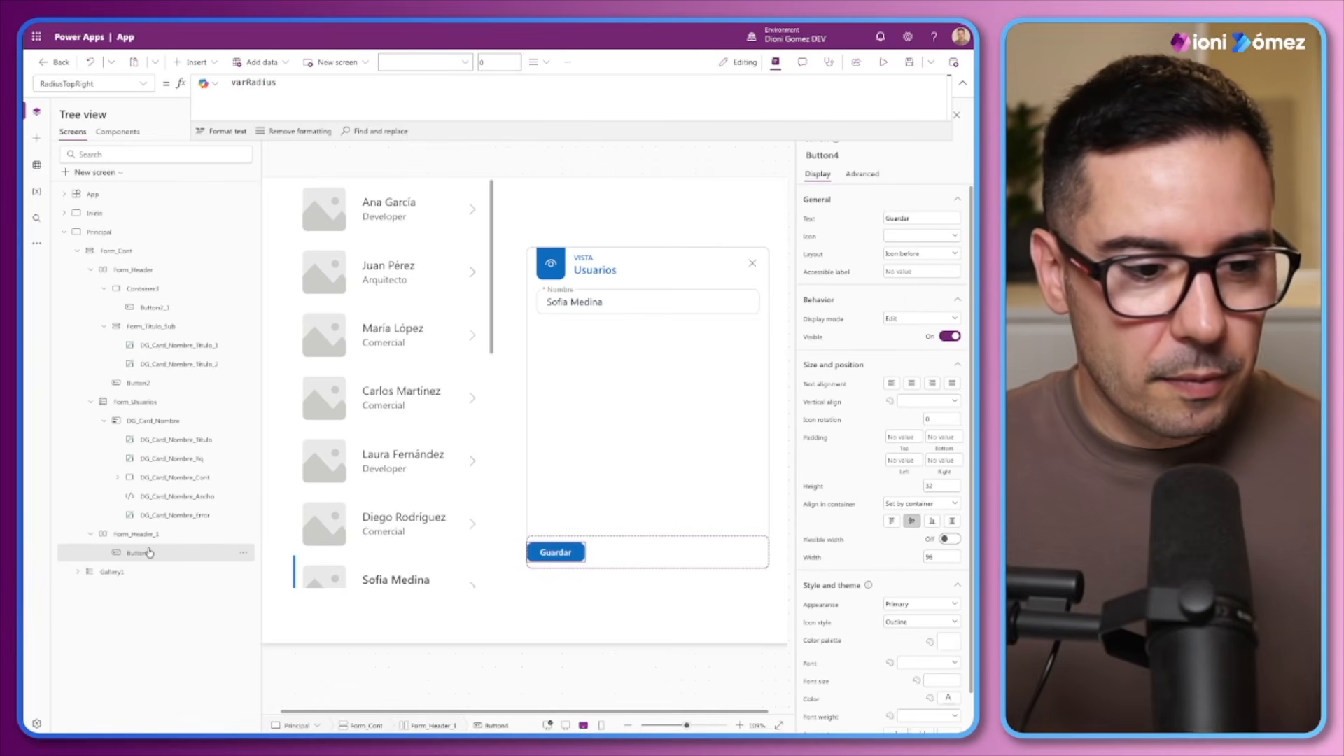
key("ctrl+c")
key("ctrl+v")
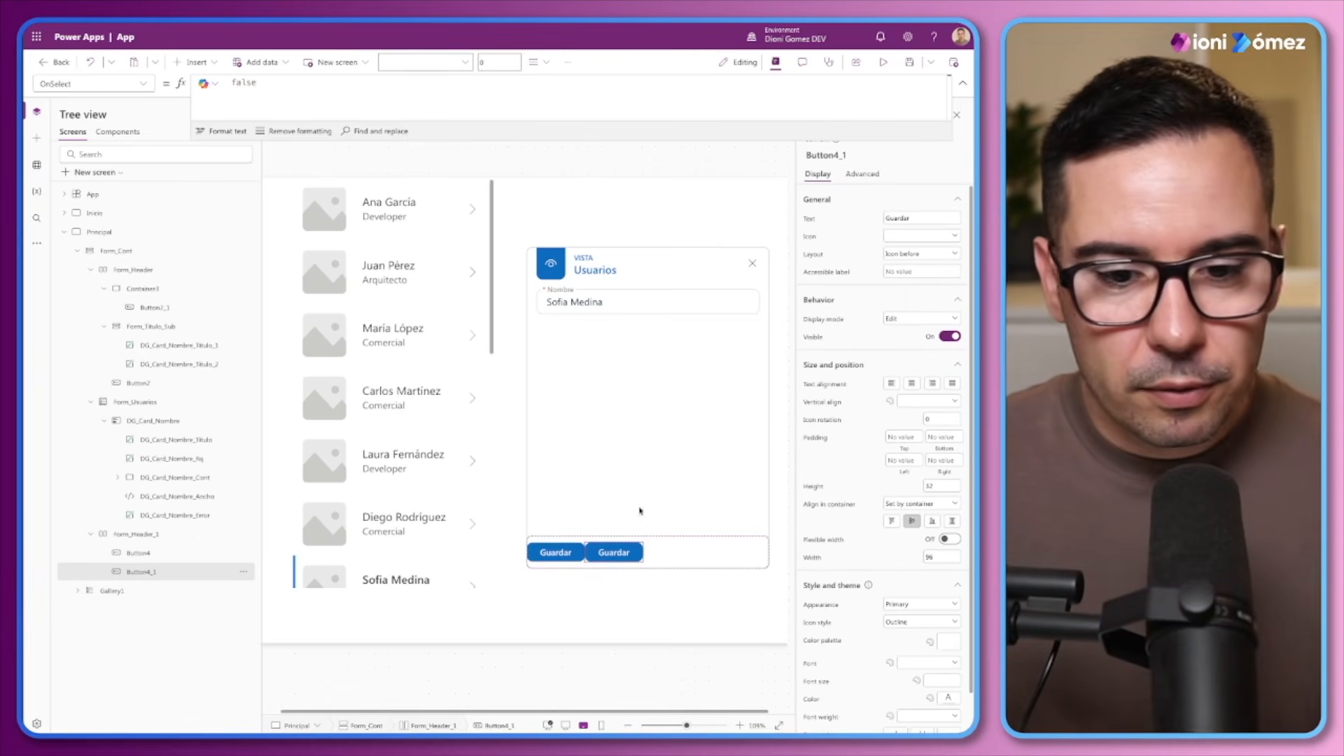
left_click_drag(913, 217, 845, 223)
type("Can")
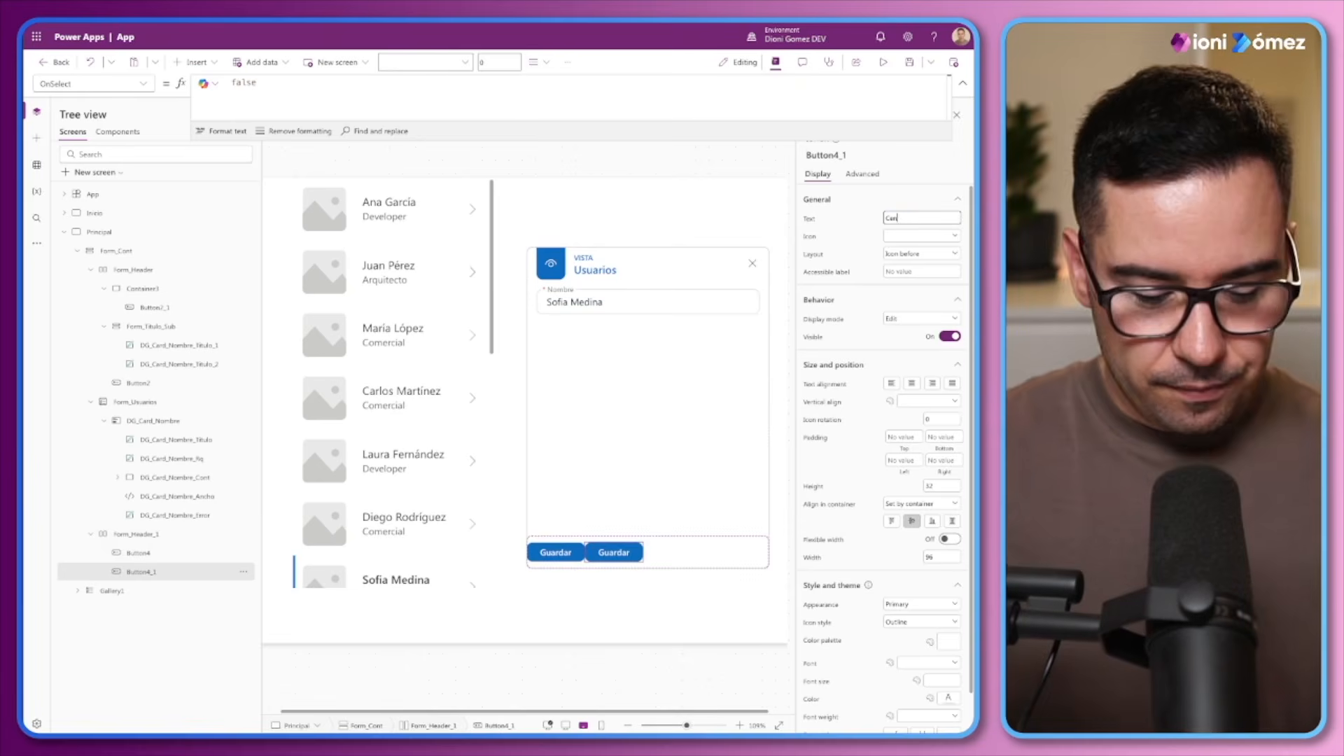
key("BackSpace")
key("BackSpace")
type("ar")
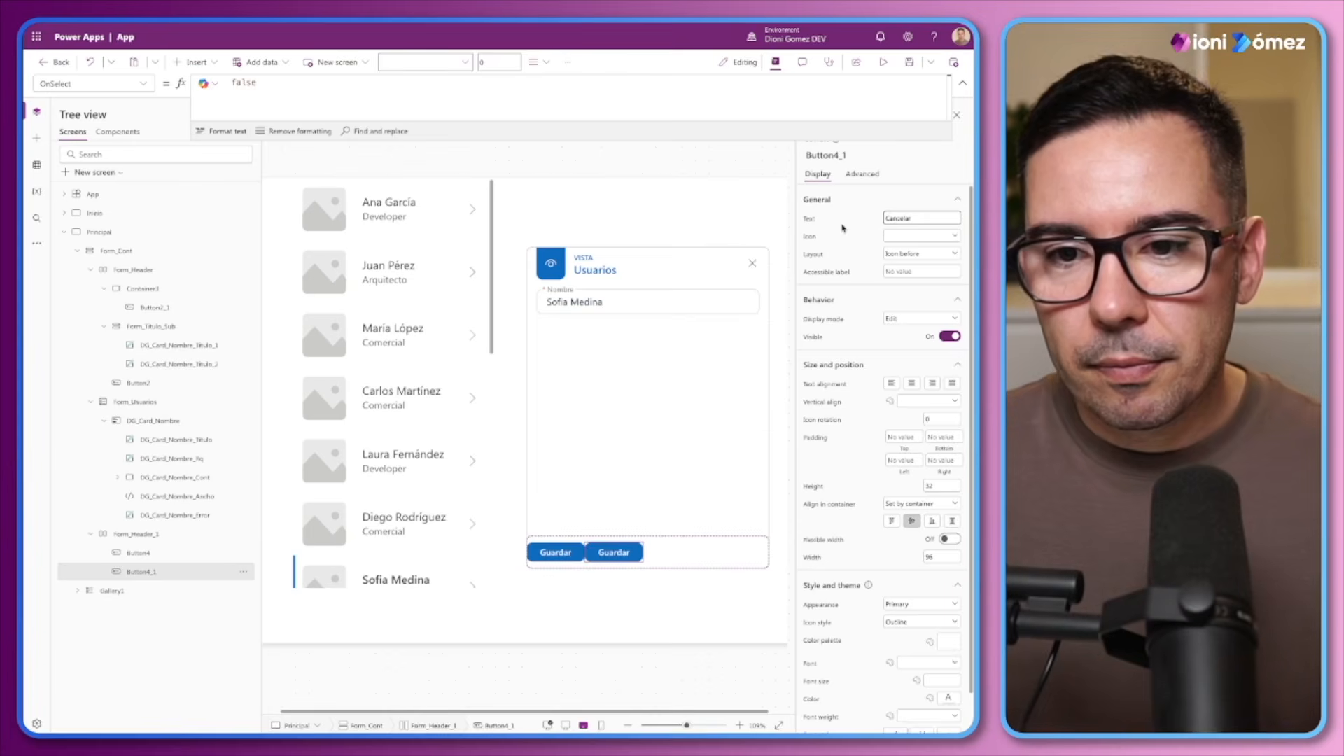
left_click(843, 227)
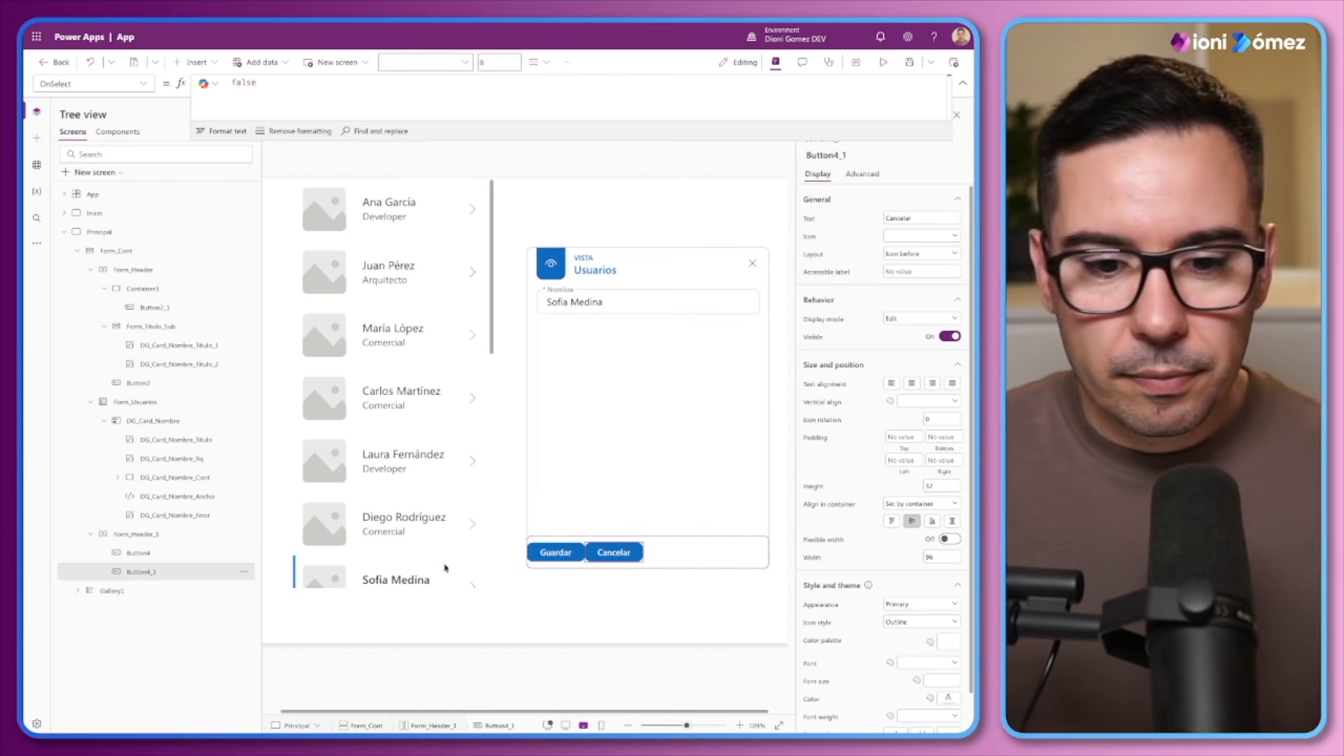
Place the Cancelar button before Guardar in the footer and set its appearance to Secondary
left_click_drag(161, 567, 151, 554)
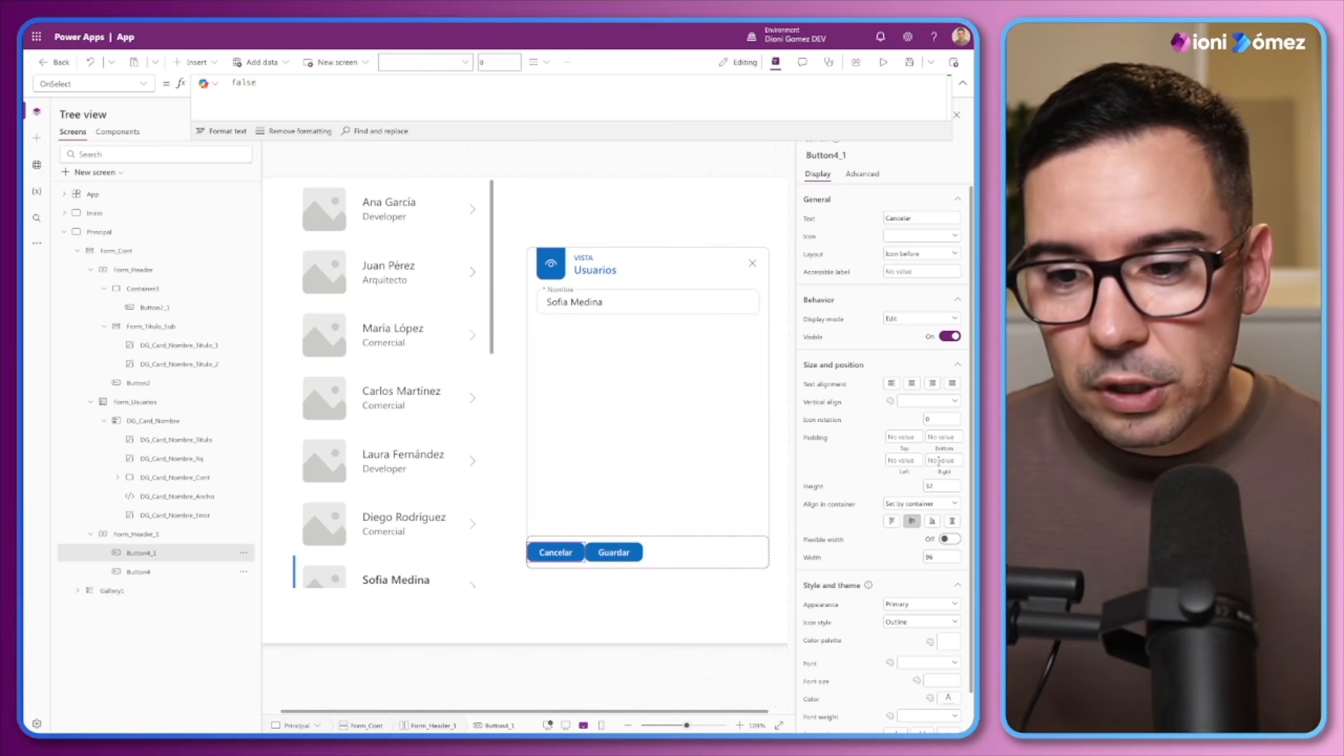
left_click(932, 605)
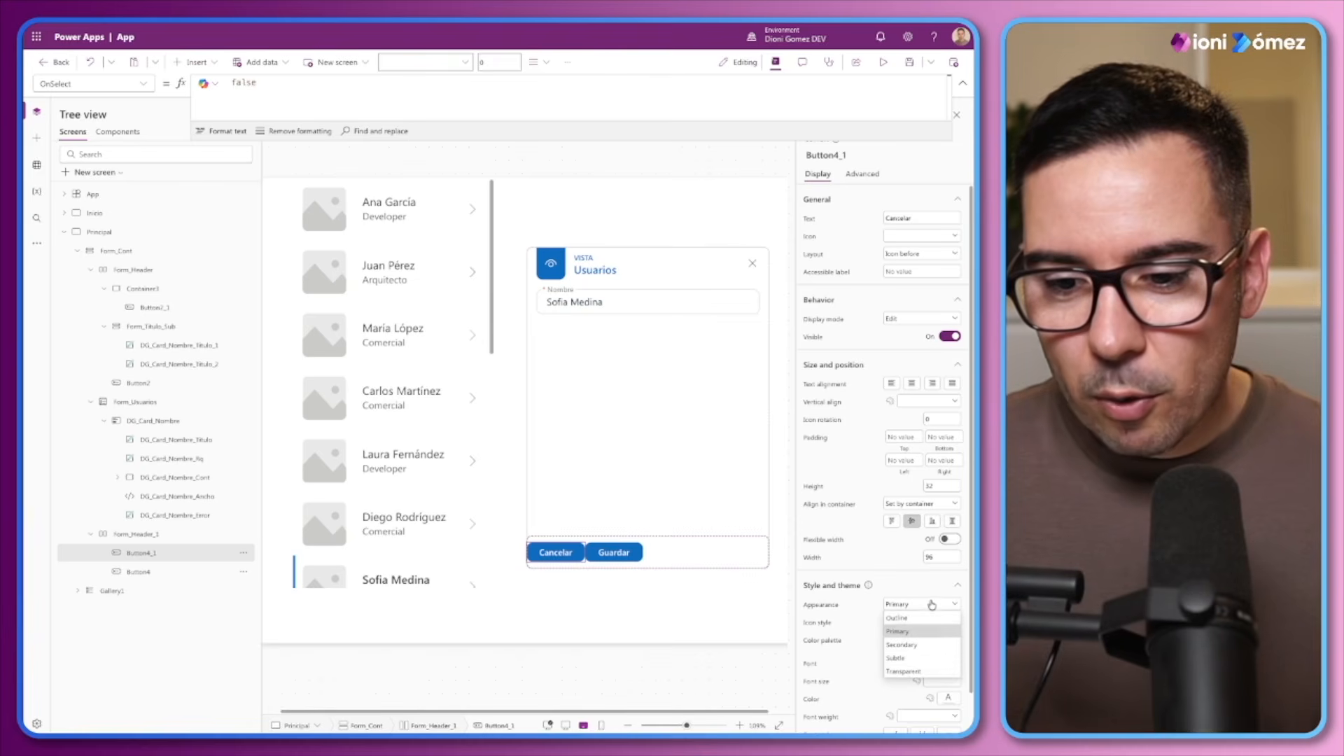
left_click(914, 647)
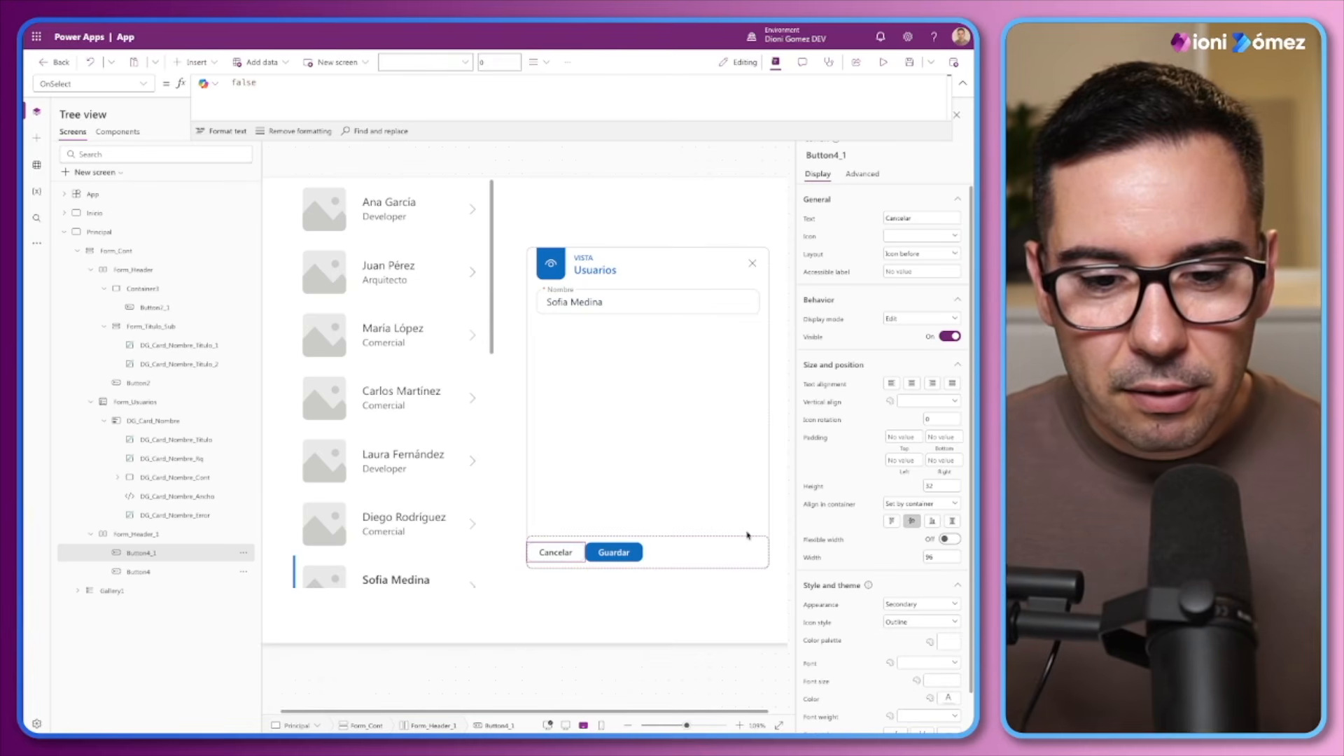
Set the gap of the Form_Header_1 footer container to 16
left_click(178, 532)
left_click(942, 273)
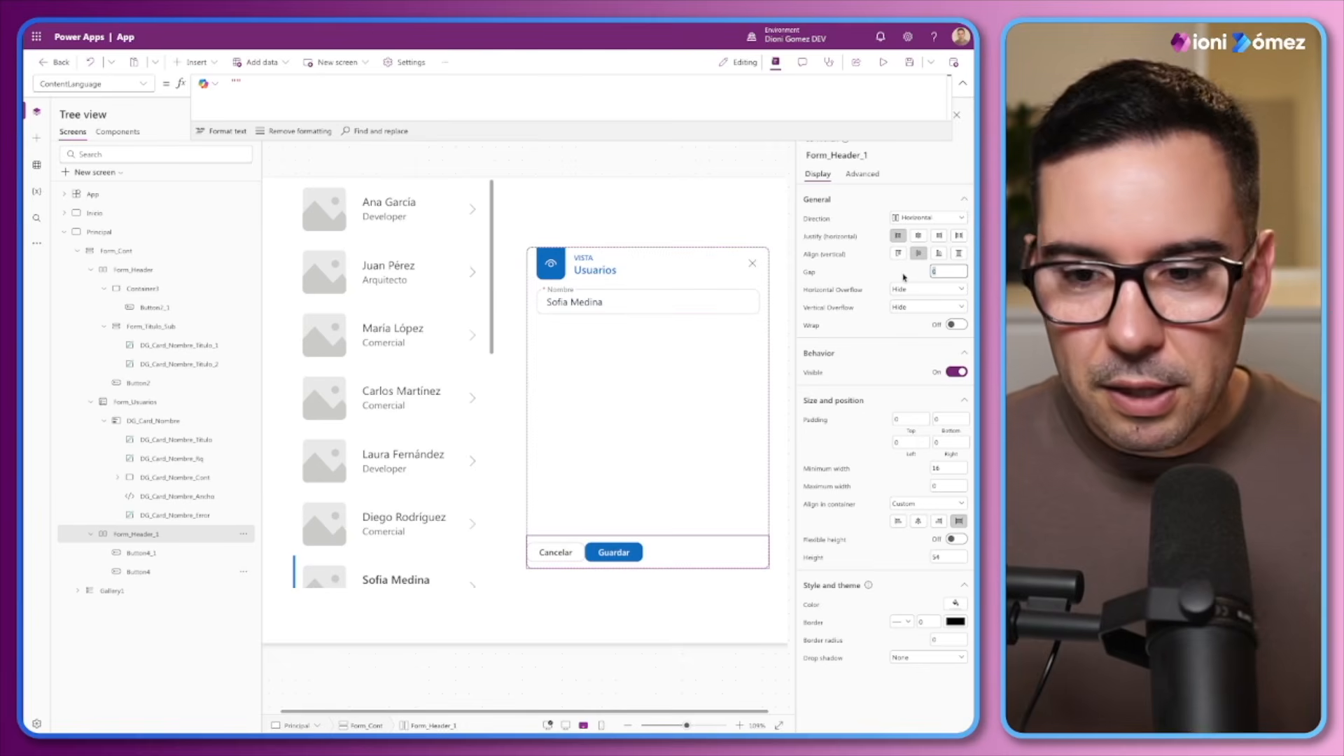
type("16")
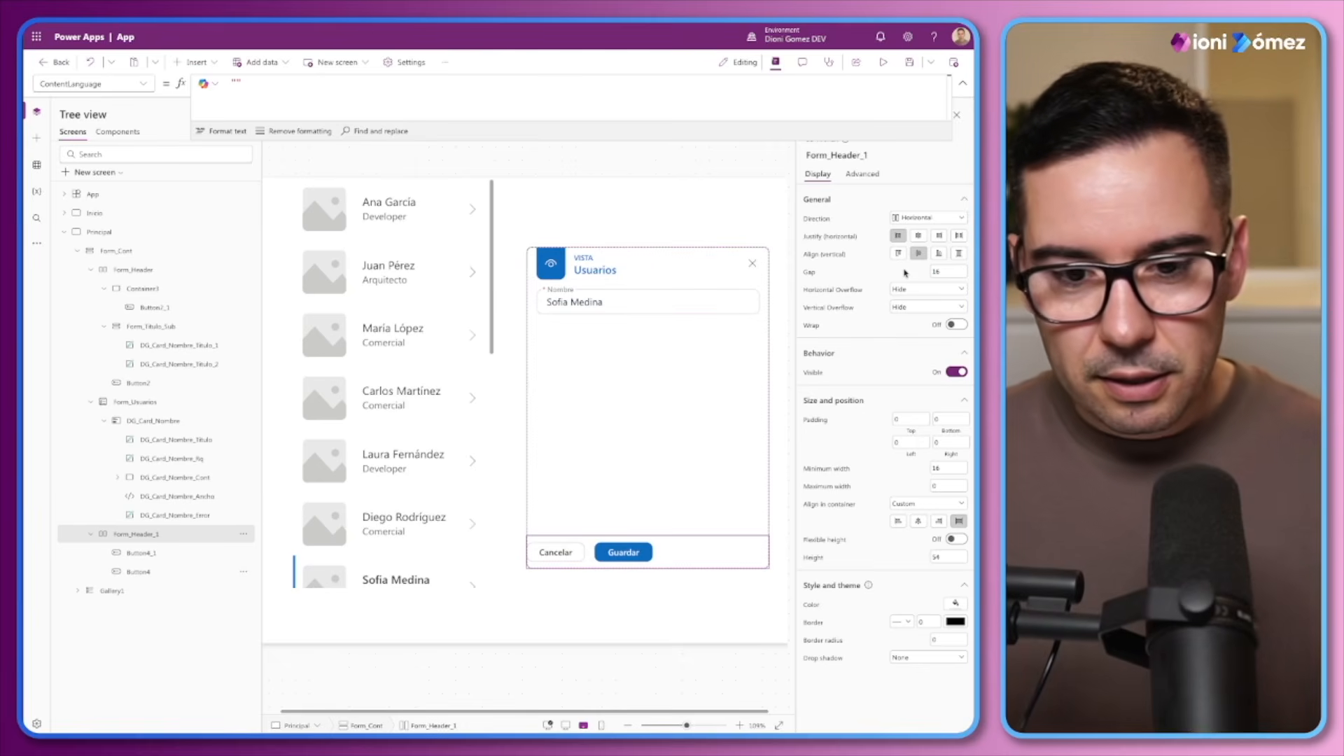
Set the Cancelar button's width to 78 and the Guardar button's width to 80
left_click(154, 554)
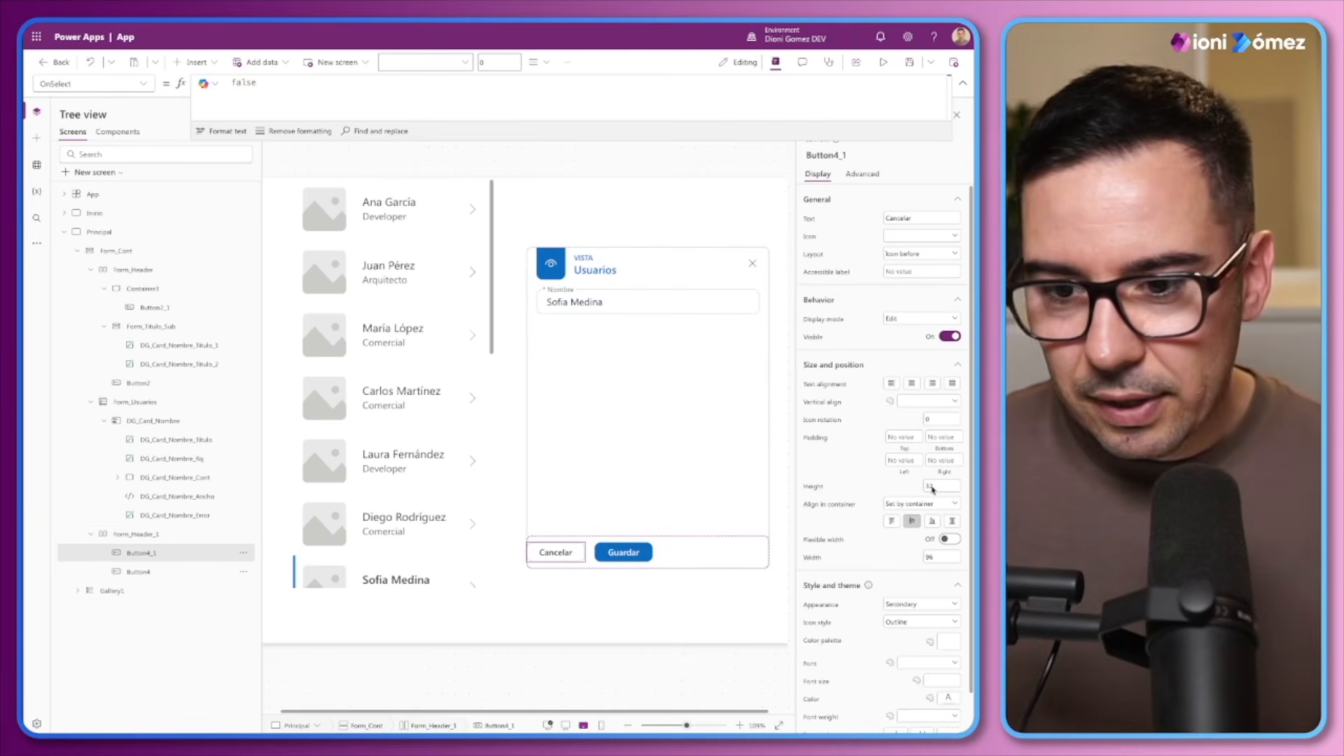
left_click(934, 555)
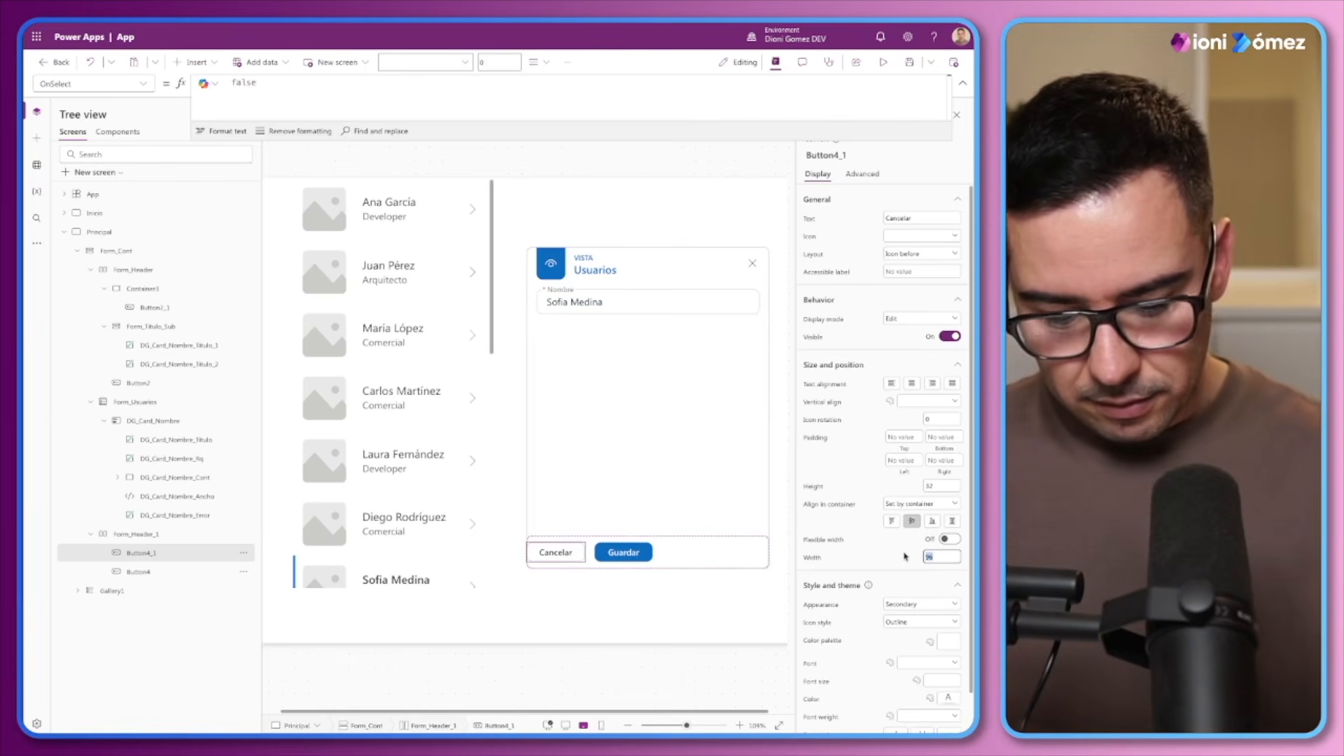
type("78")
left_click(608, 553)
left_click(934, 556)
type("80")
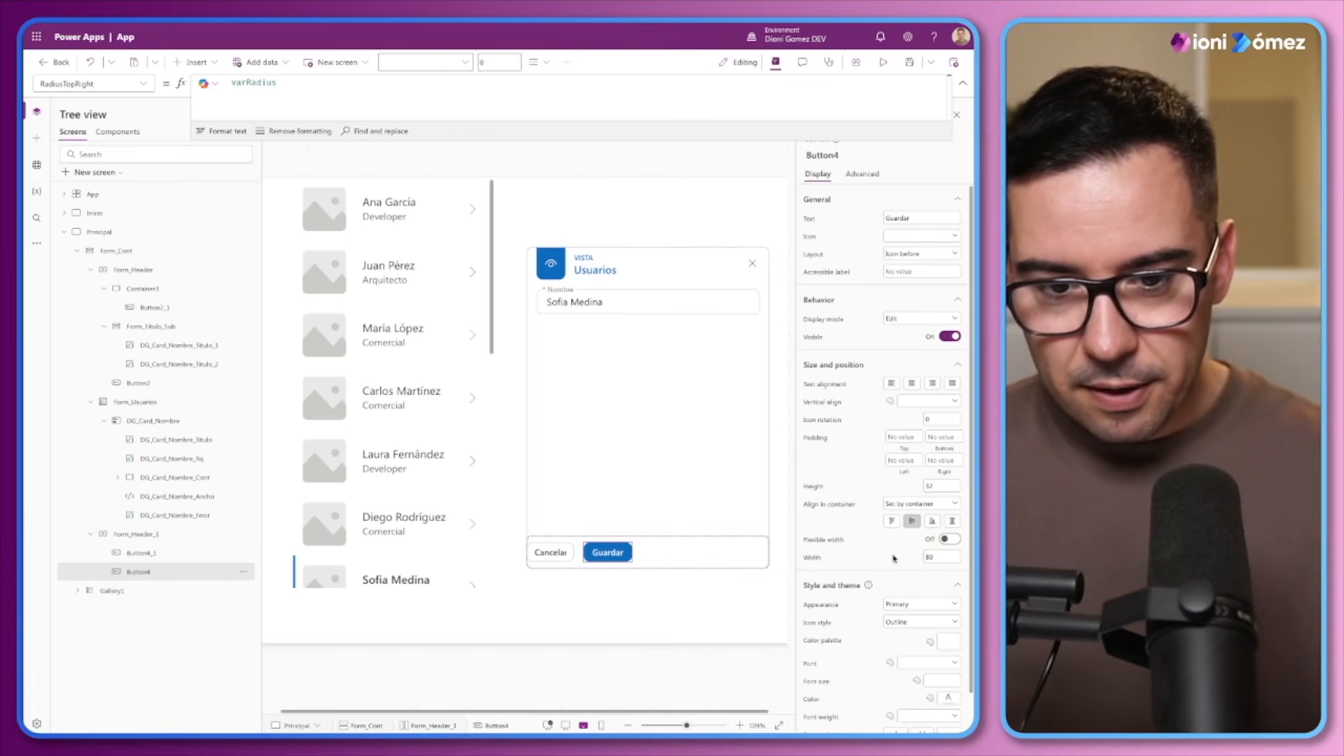
Justify the Form_Header_1 container's contents to the end horizontally and set its right padding to 16
left_click(672, 553)
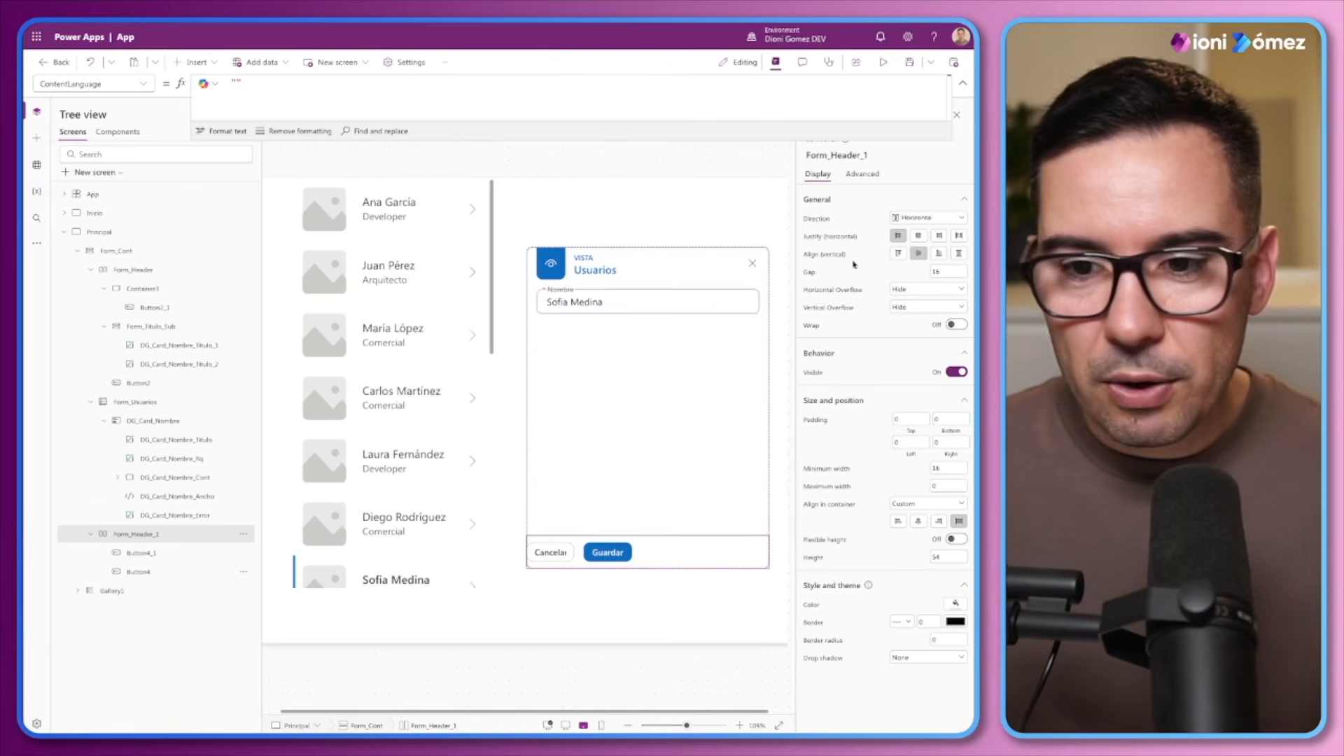
left_click(937, 235)
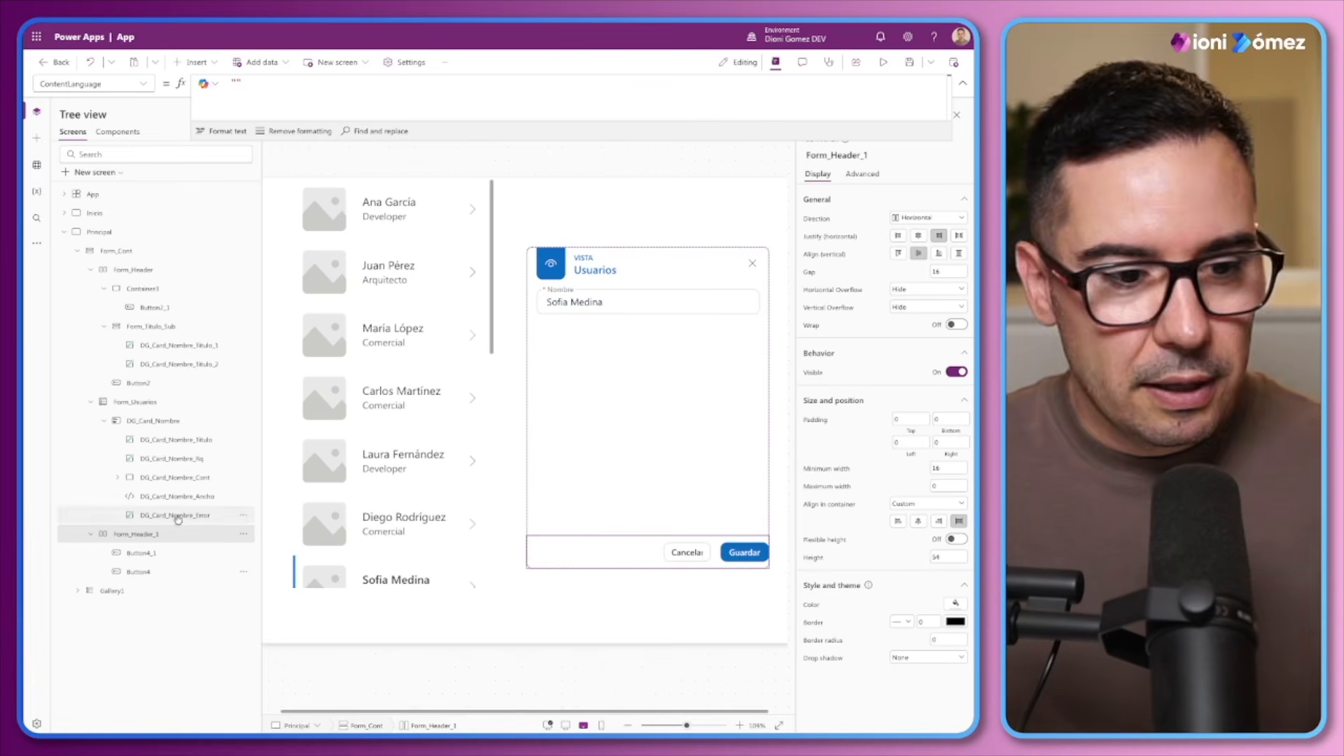
left_click(948, 443)
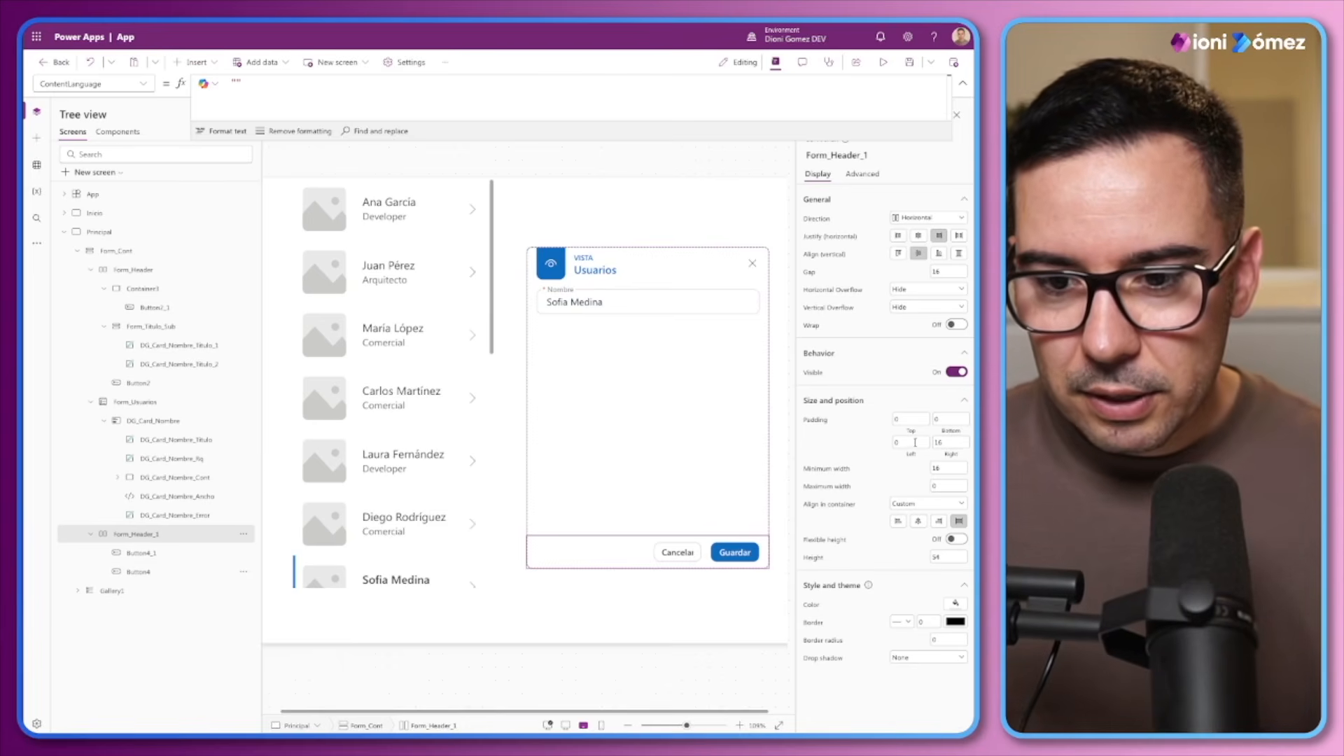
Duplicate the Cancelar button in the footer and change the copy's text to "Eliminar"
left_click(670, 555)
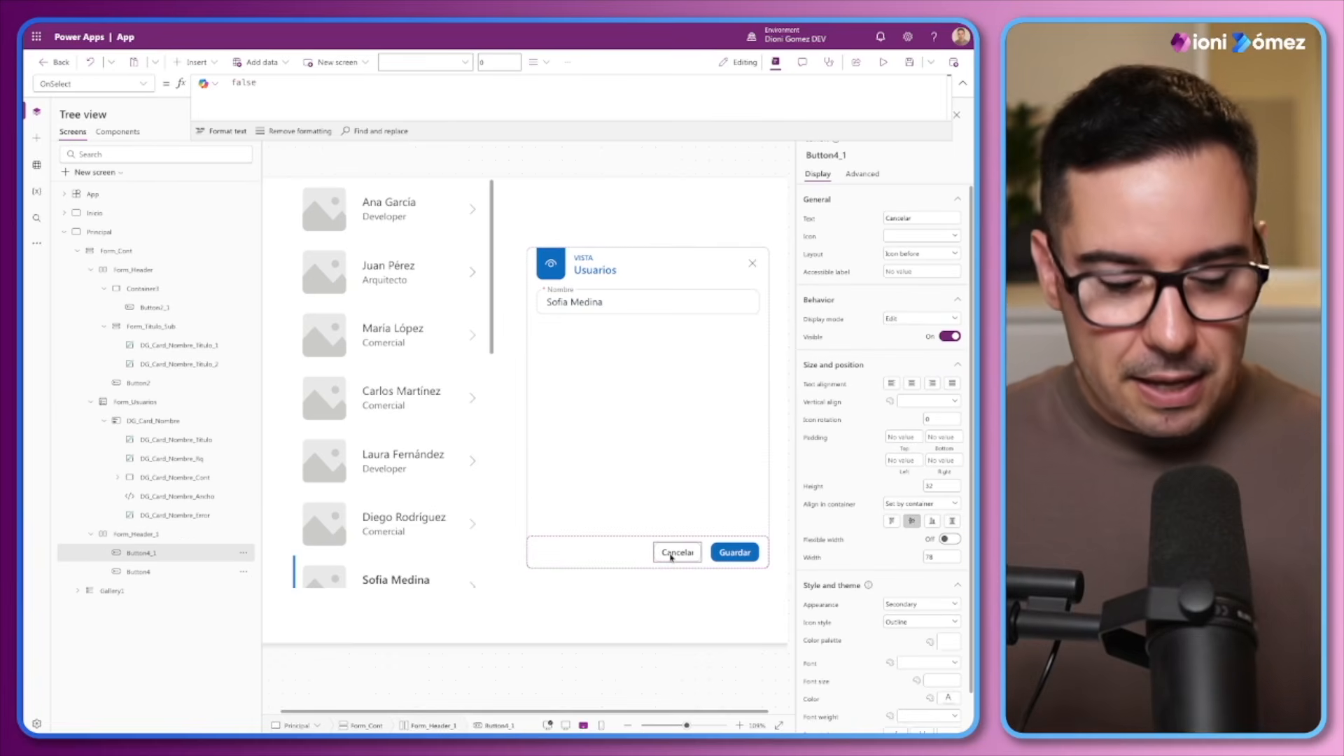
key("ctrl+v")
left_click_drag(915, 219, 860, 216)
type("Eliminar")
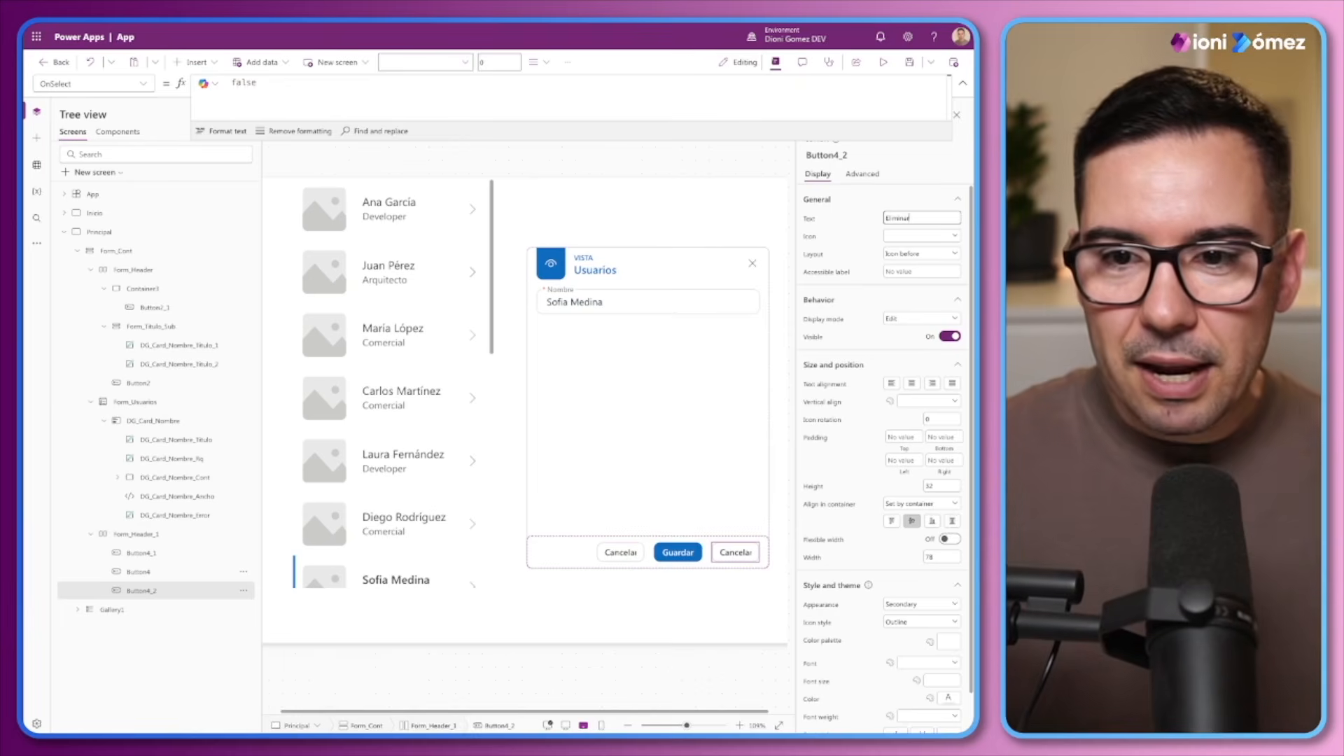
left_click(862, 228)
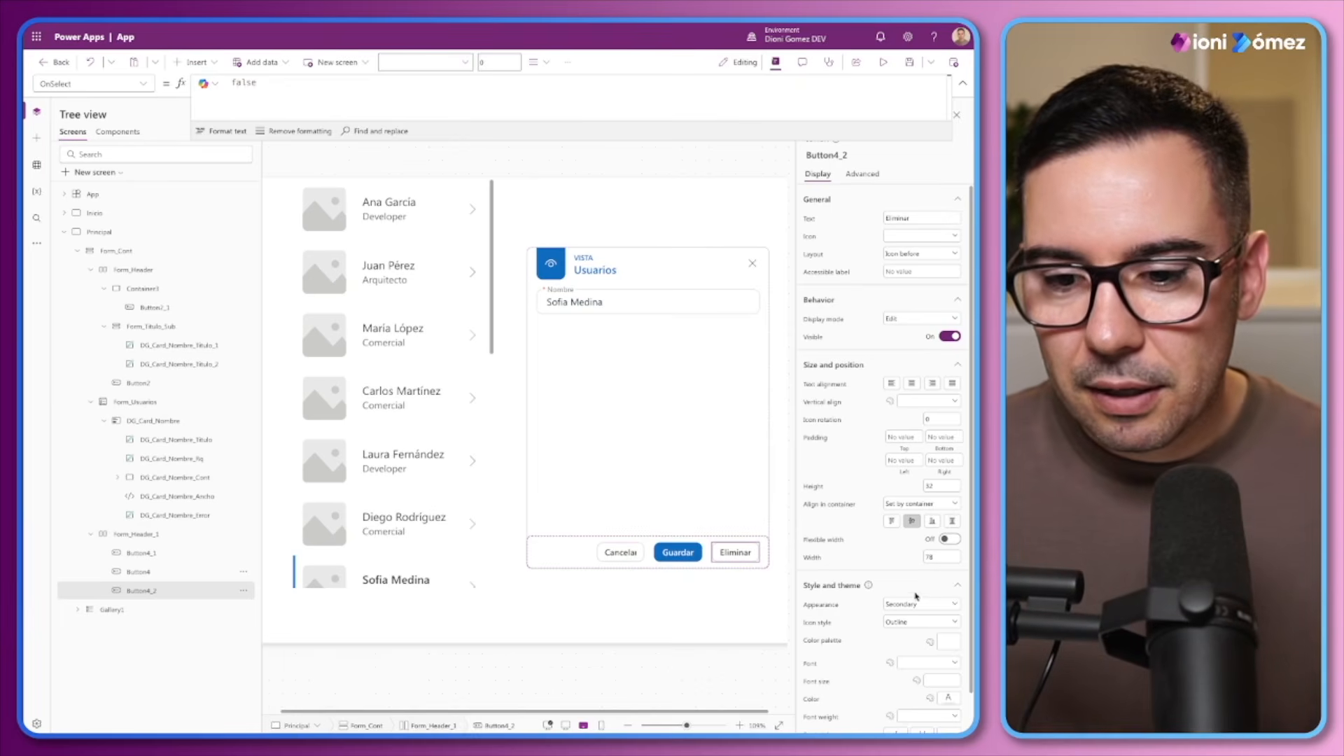
Reorder the Eliminar button to come before Cancelar and set its appearance to Transparent
right_click(751, 560)
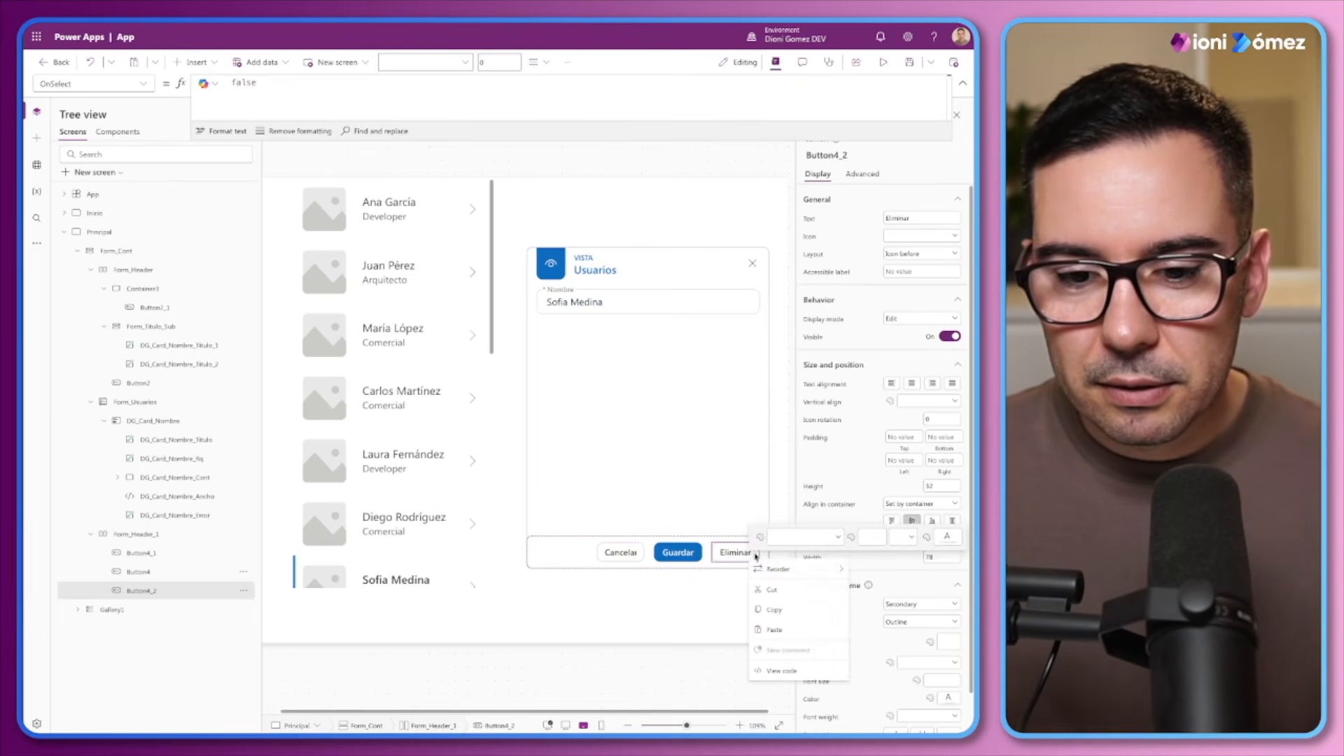
mouse_move(778, 569)
left_click(873, 570)
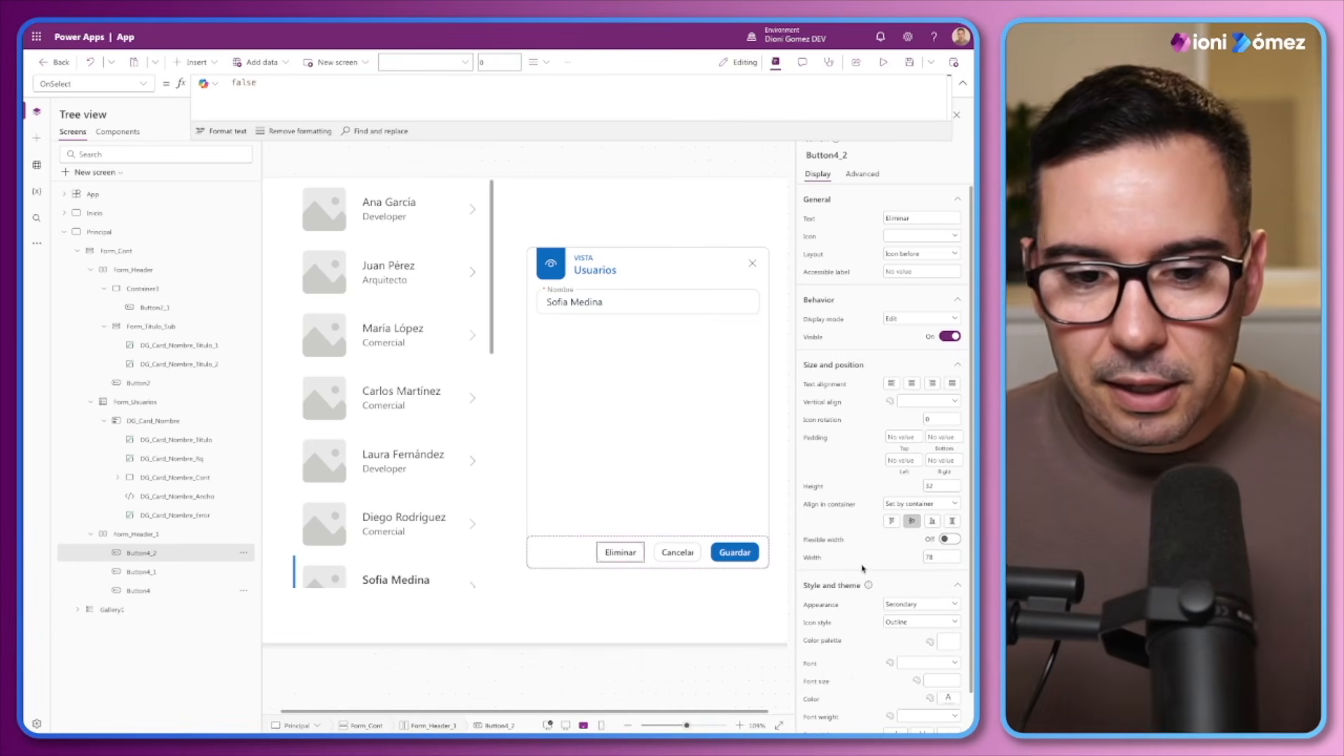
left_click(918, 603)
left_click(913, 678)
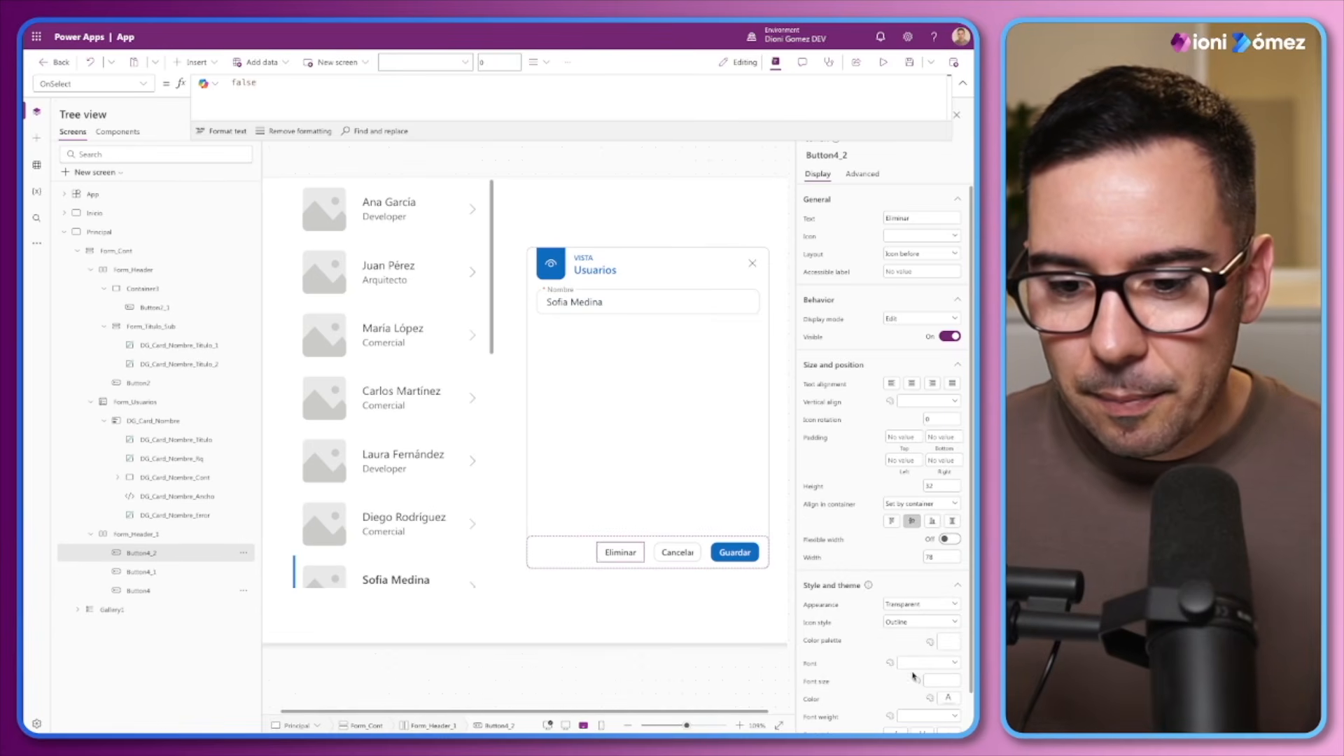
Set the Eliminar button's font color to ModeApp.Fg.Critical
scroll(836, 671, "down", 1)
left_click(813, 687)
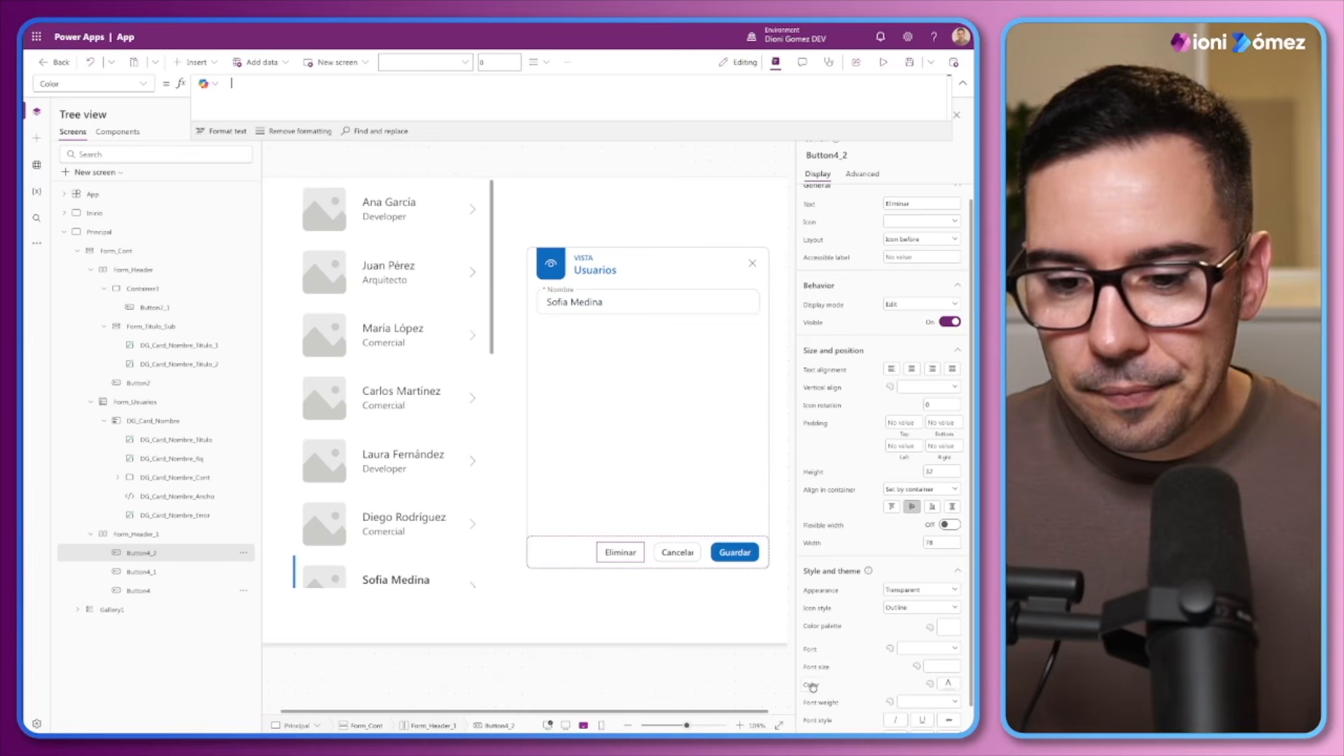
type("Mode")
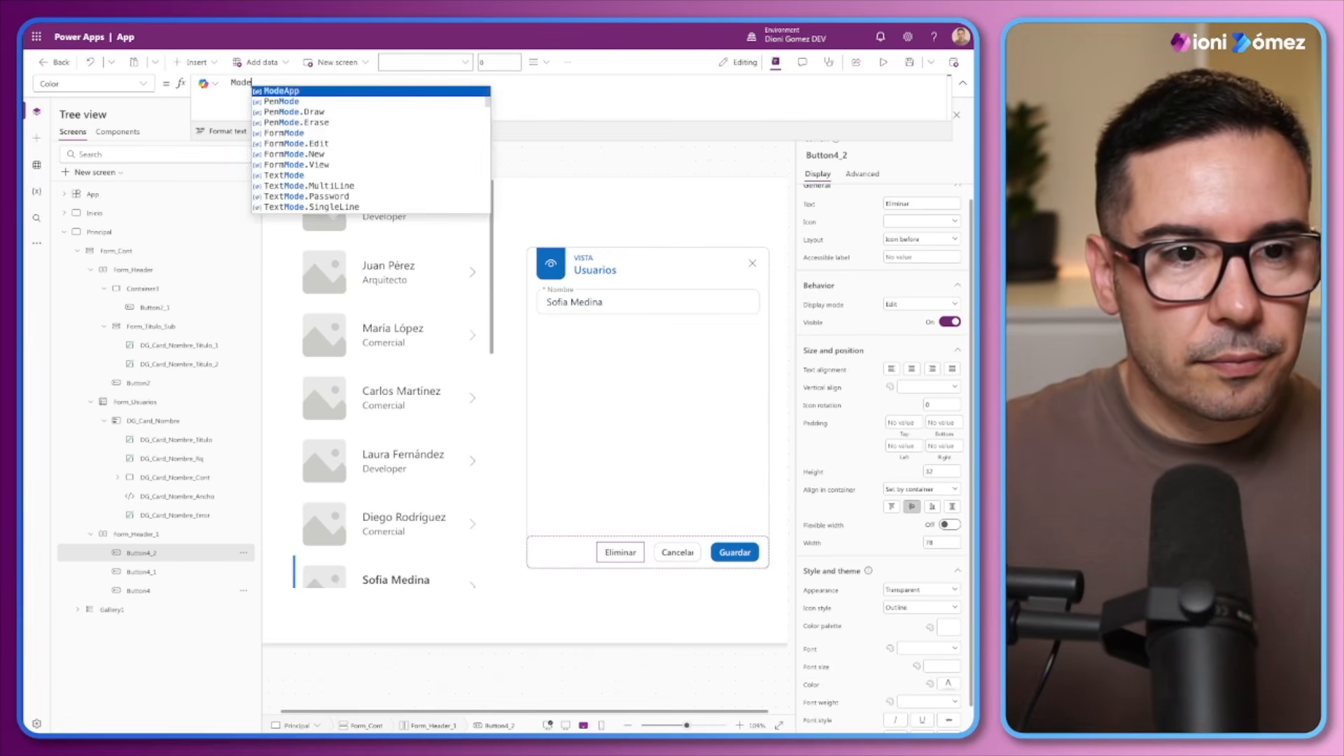
type("App.")
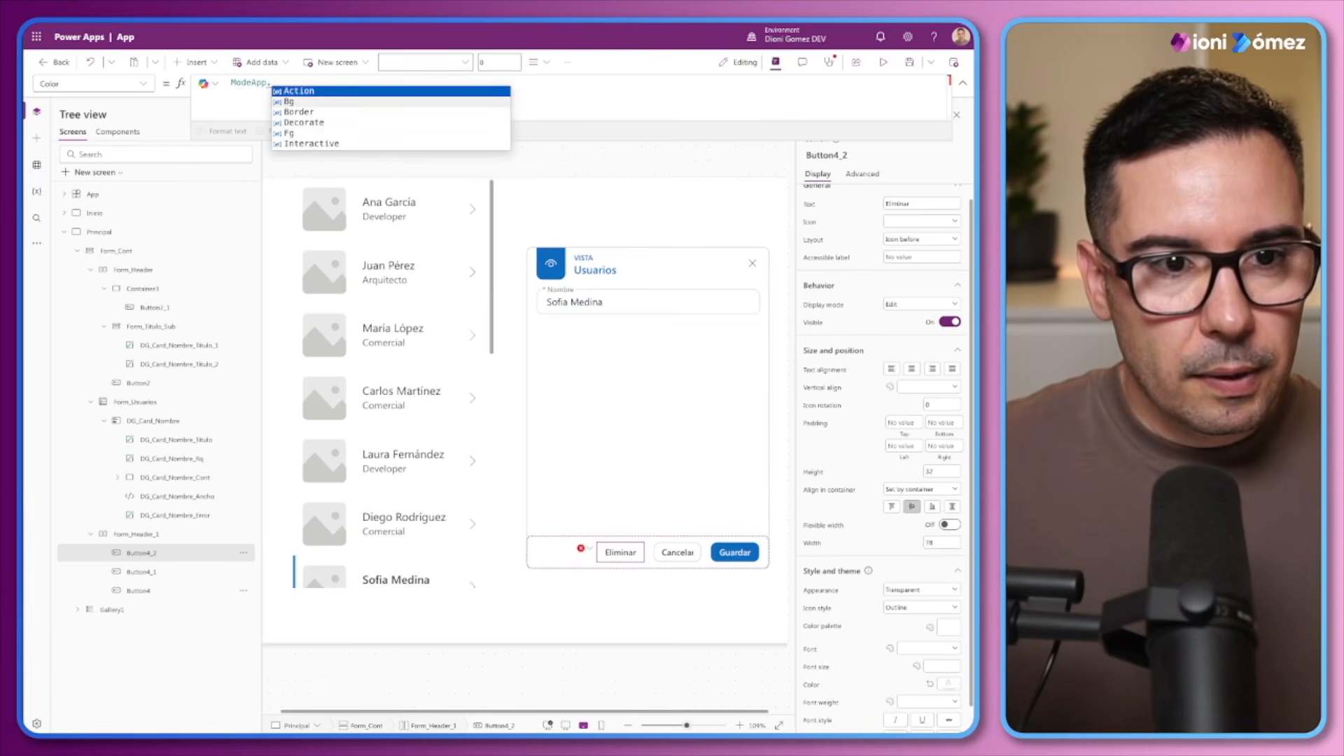
type("Fo.Critical")
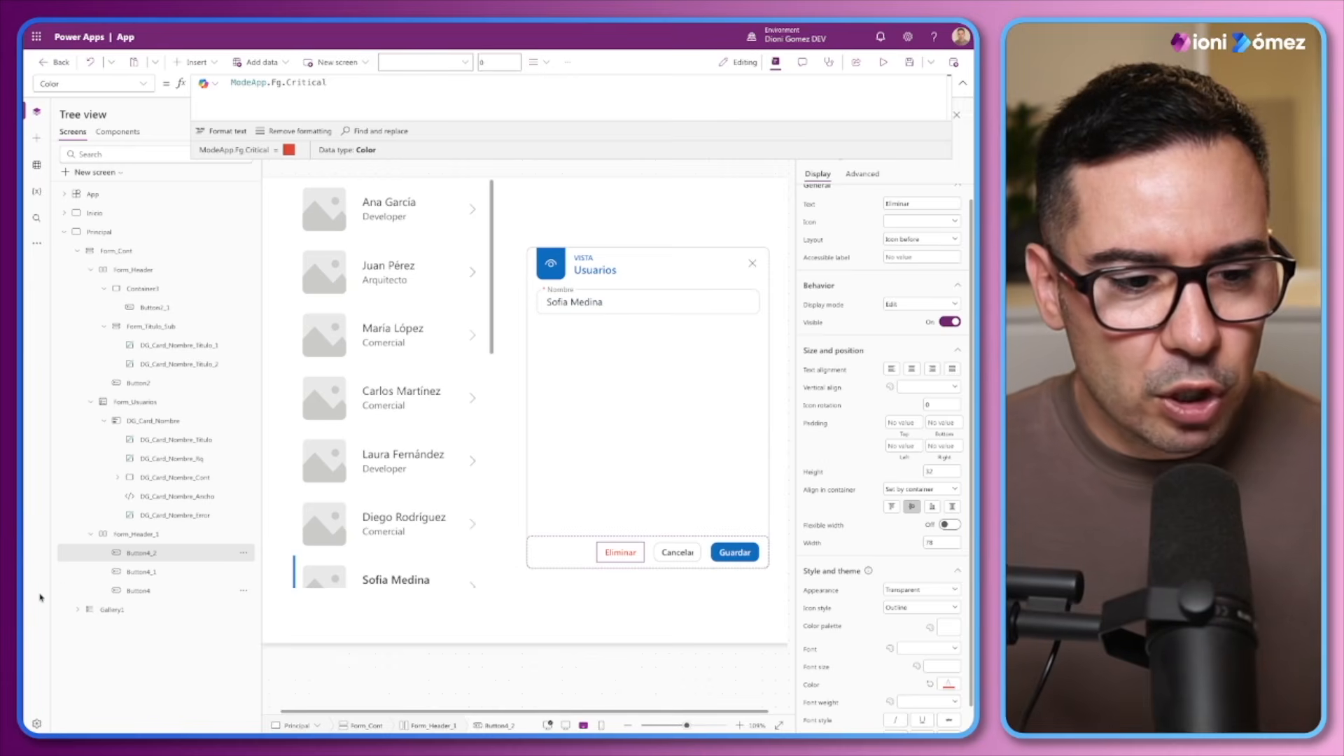
Set the Cancelar button's color palette to ModeApp.Action.Primary.Default, adapting the color formula copied from the Eliminar button
double_click(340, 84)
key("ctrl+a")
key("ctrl+c")
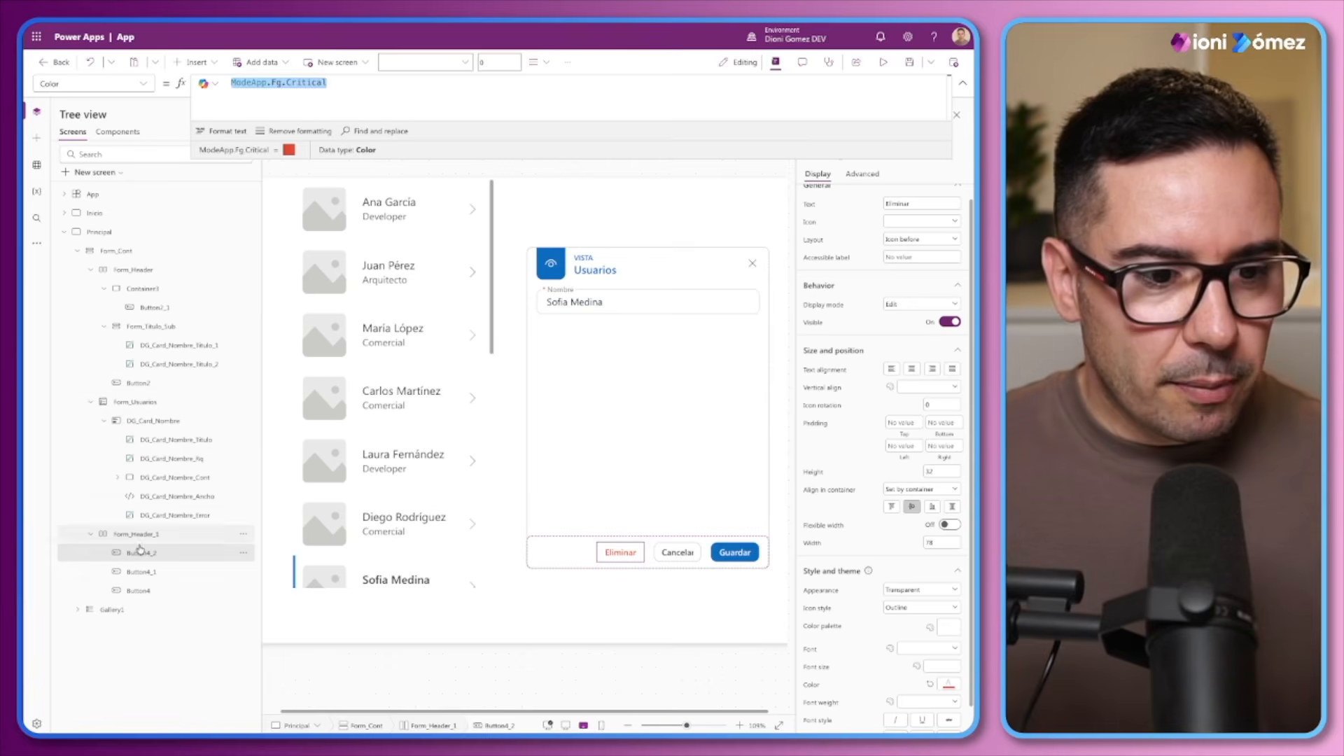
left_click(138, 571)
left_click(816, 626)
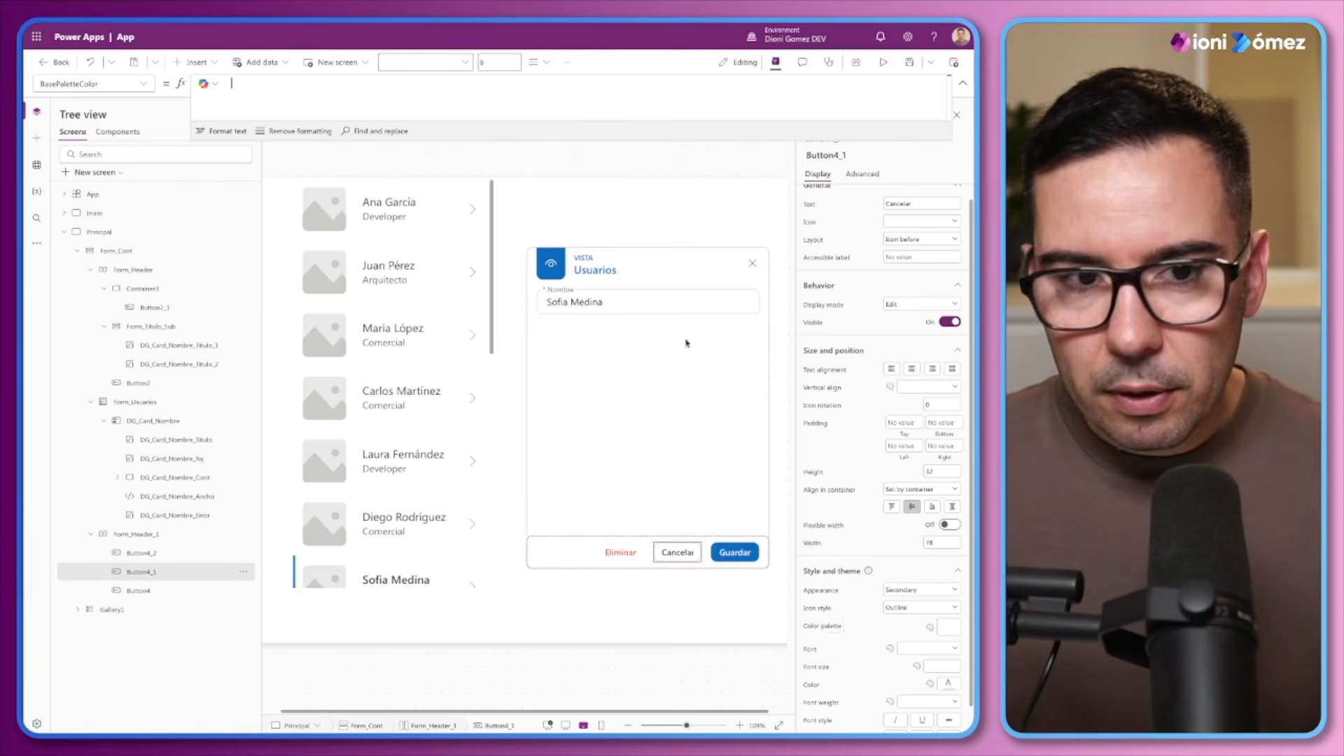
key("ctrl+v")
left_click_drag(327, 83, 267, 83)
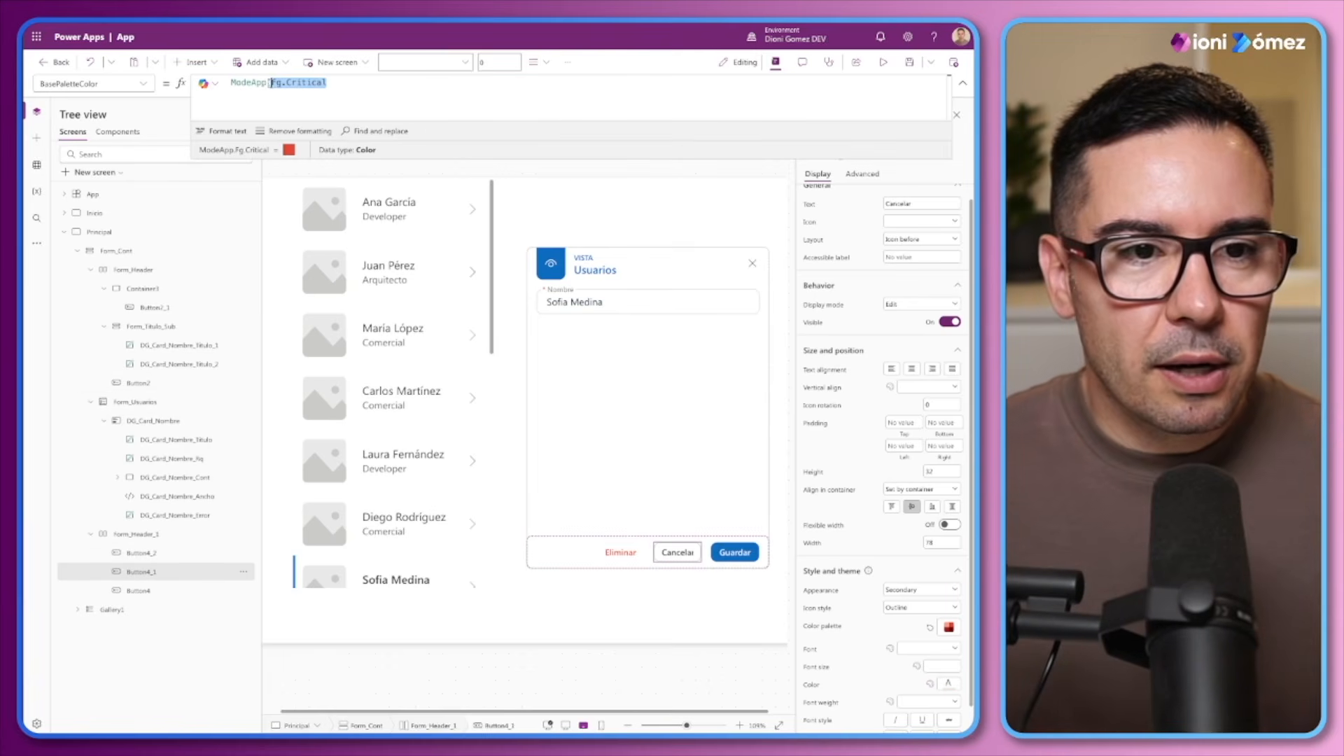
type(".Action.")
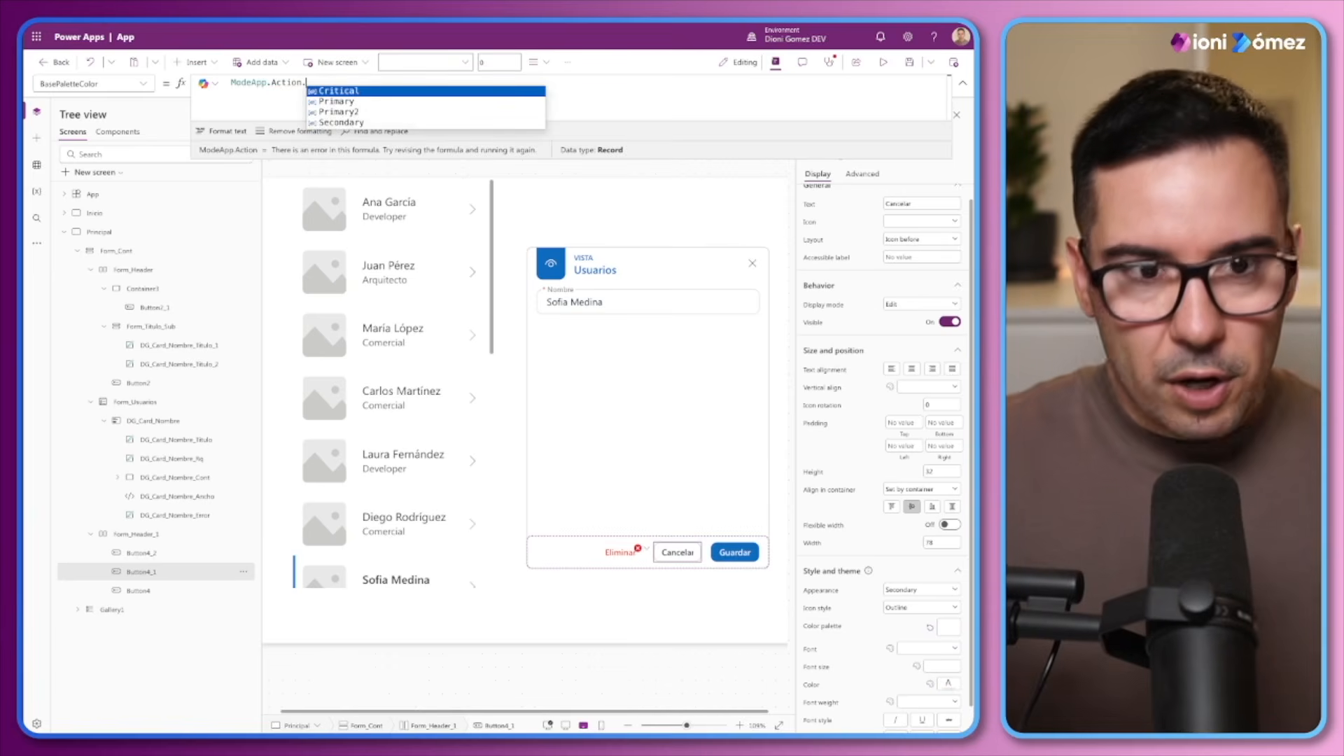
type("Primary.Default")
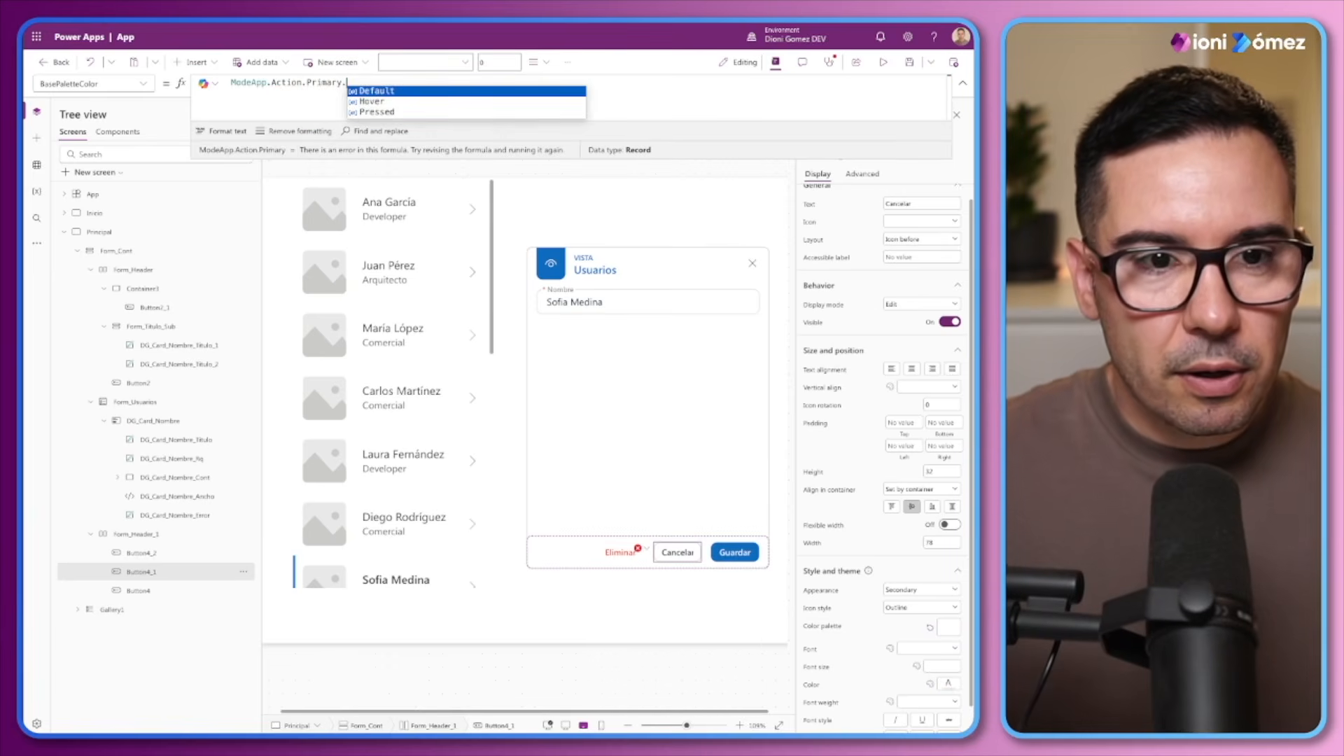
Copy the ModeApp.Action.Primary.Default palette formula from Cancelar to the Guardar button's color palette
triple_click(318, 79)
key("ctrl+c")
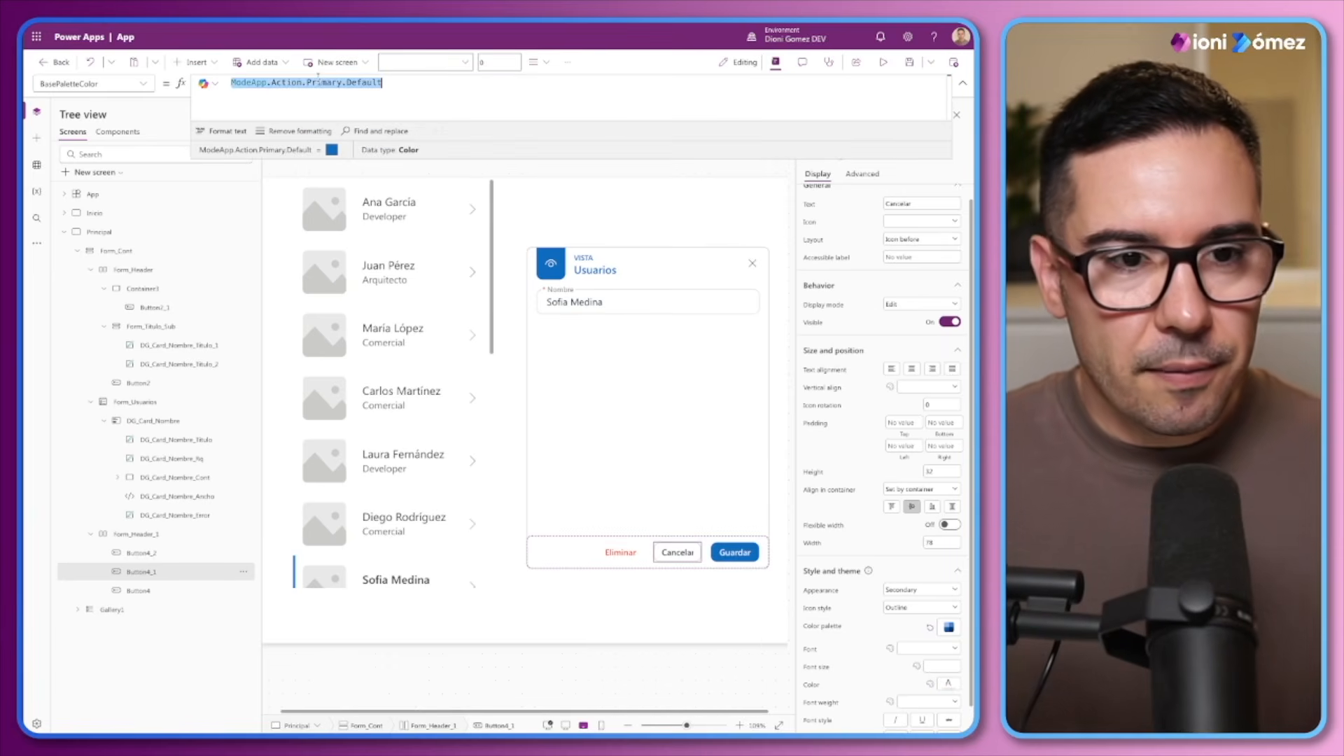
left_click(165, 590)
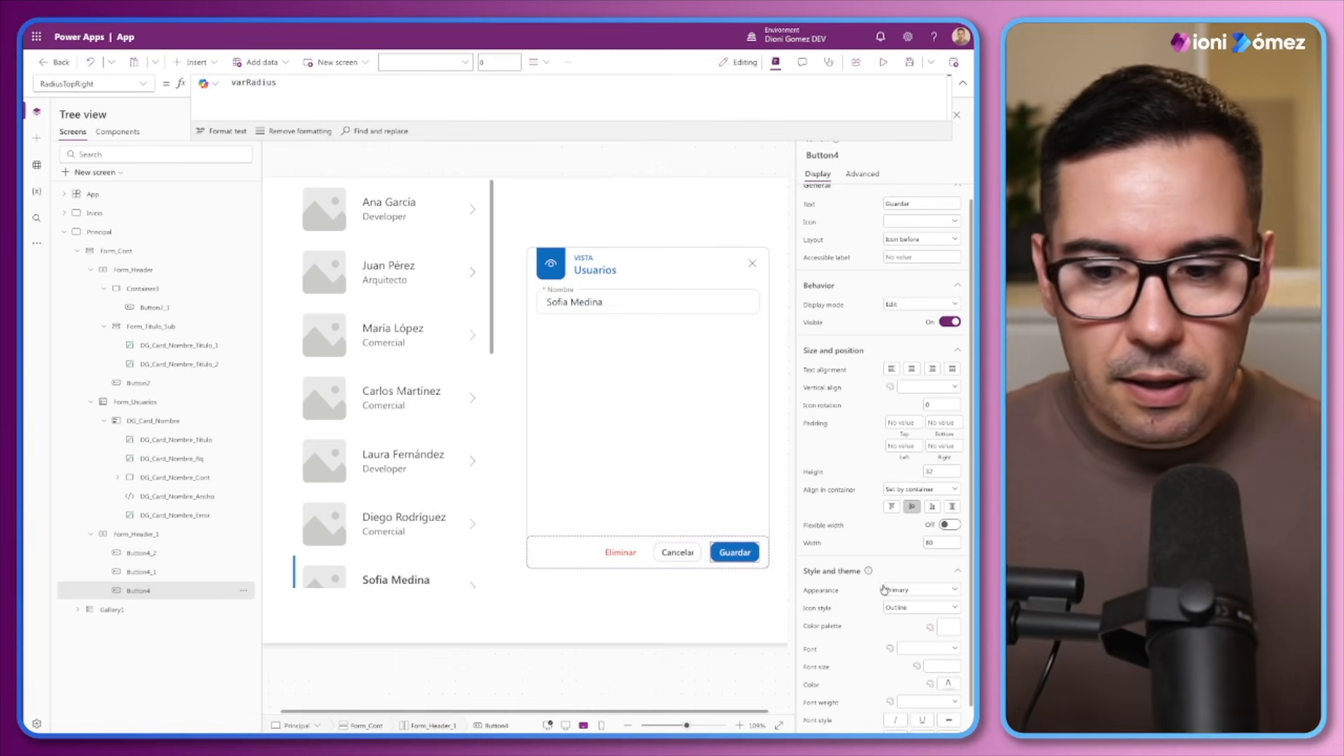
left_click(818, 630)
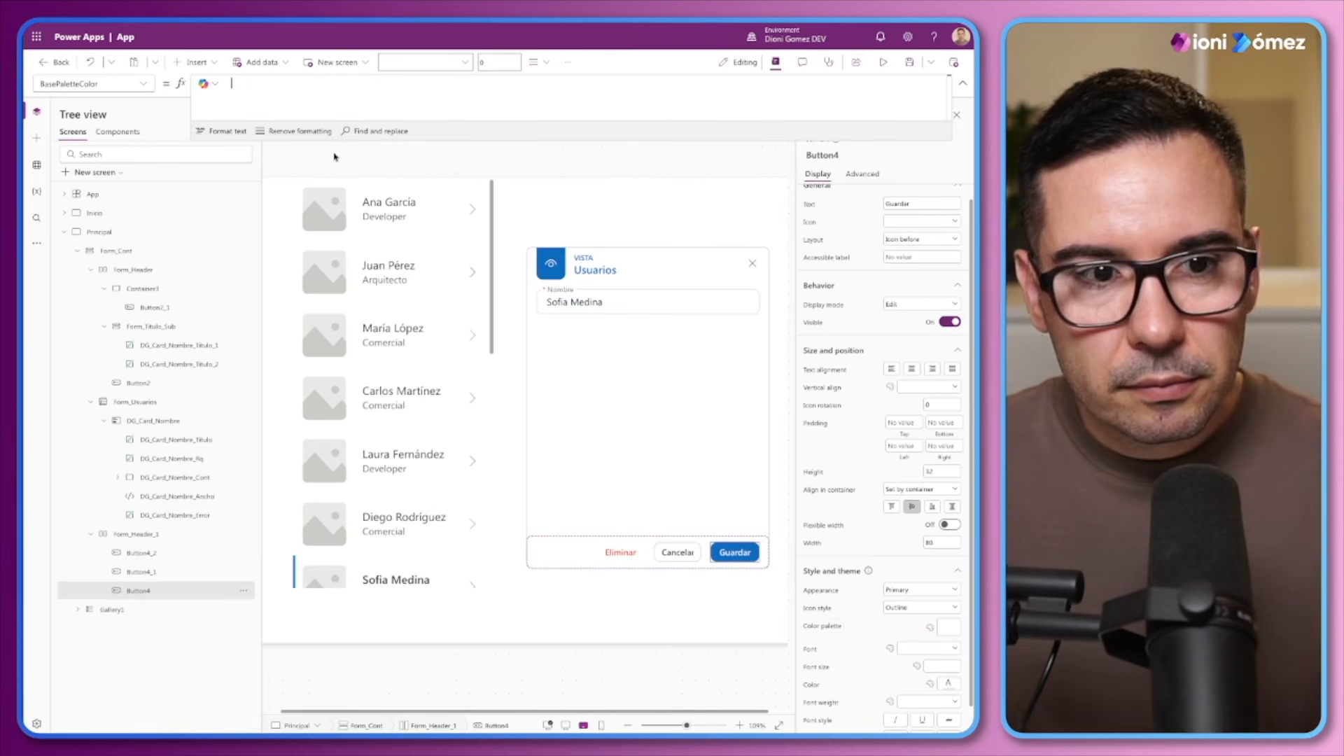
key("ctrl+v")
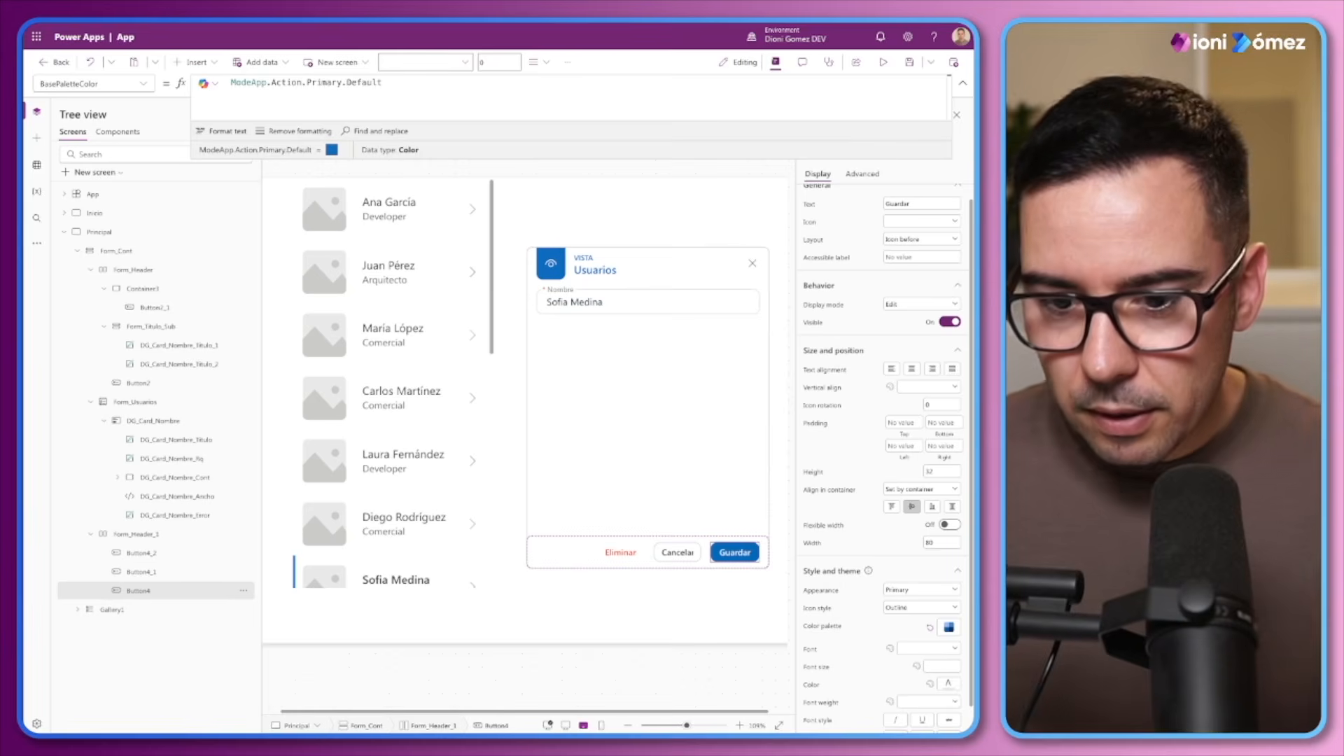
Set the Guardar button's font to FontType.BodyMedium.Font
left_click(820, 647)
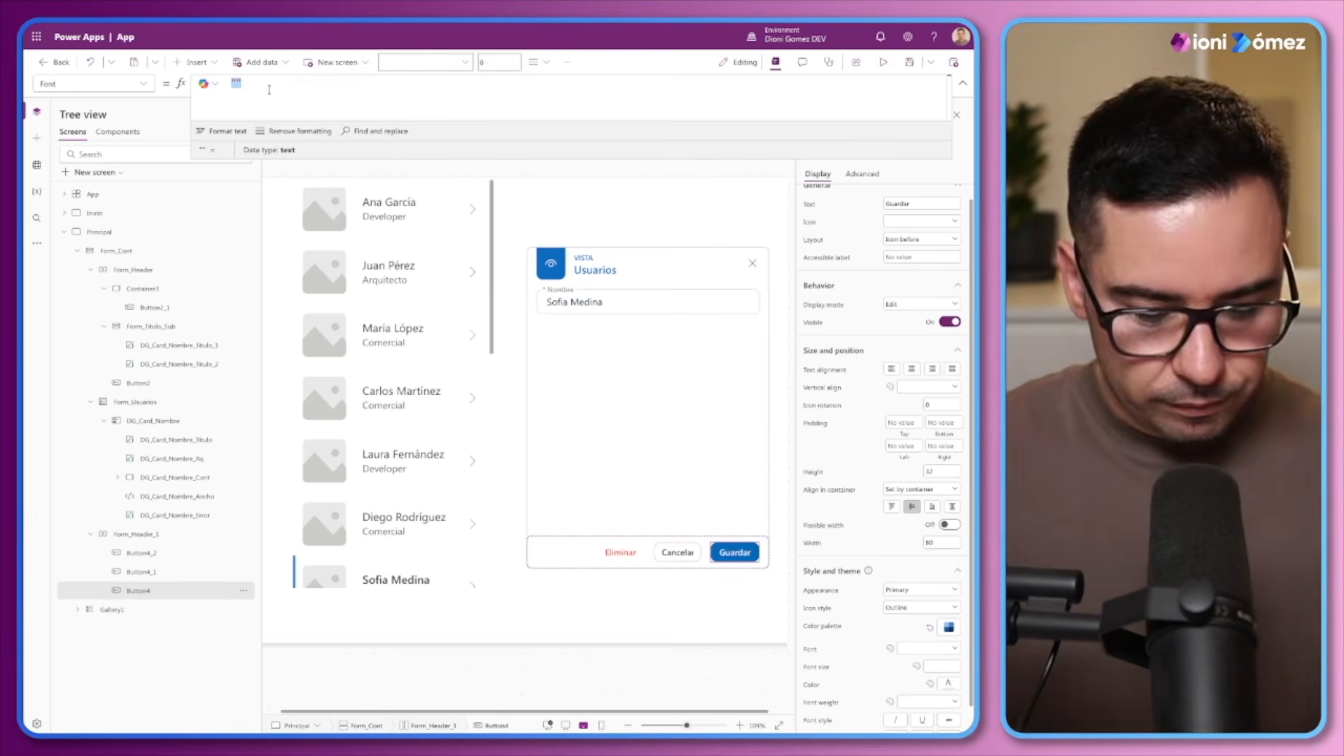
key("BackSpace")
type("FontT")
key("Tab")
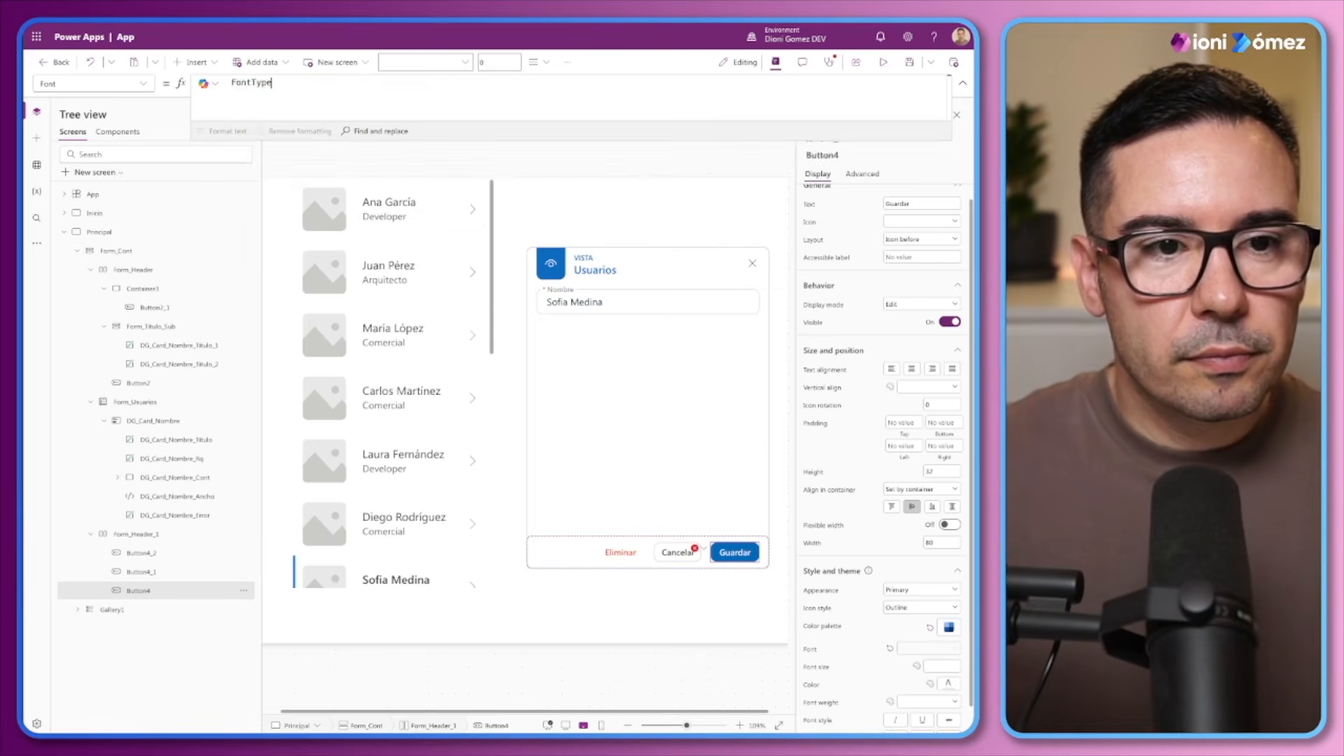
type(".")
key("Down")
key("Down")
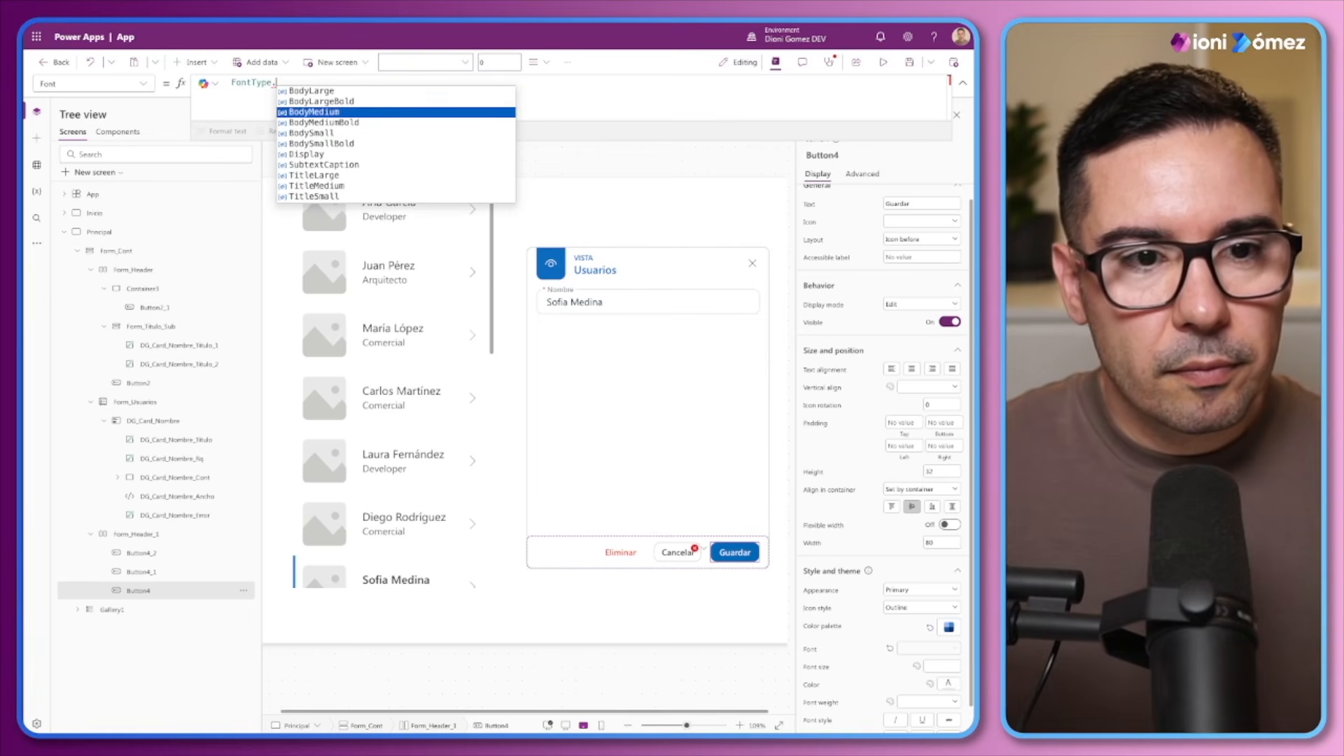
key("Tab")
type(".")
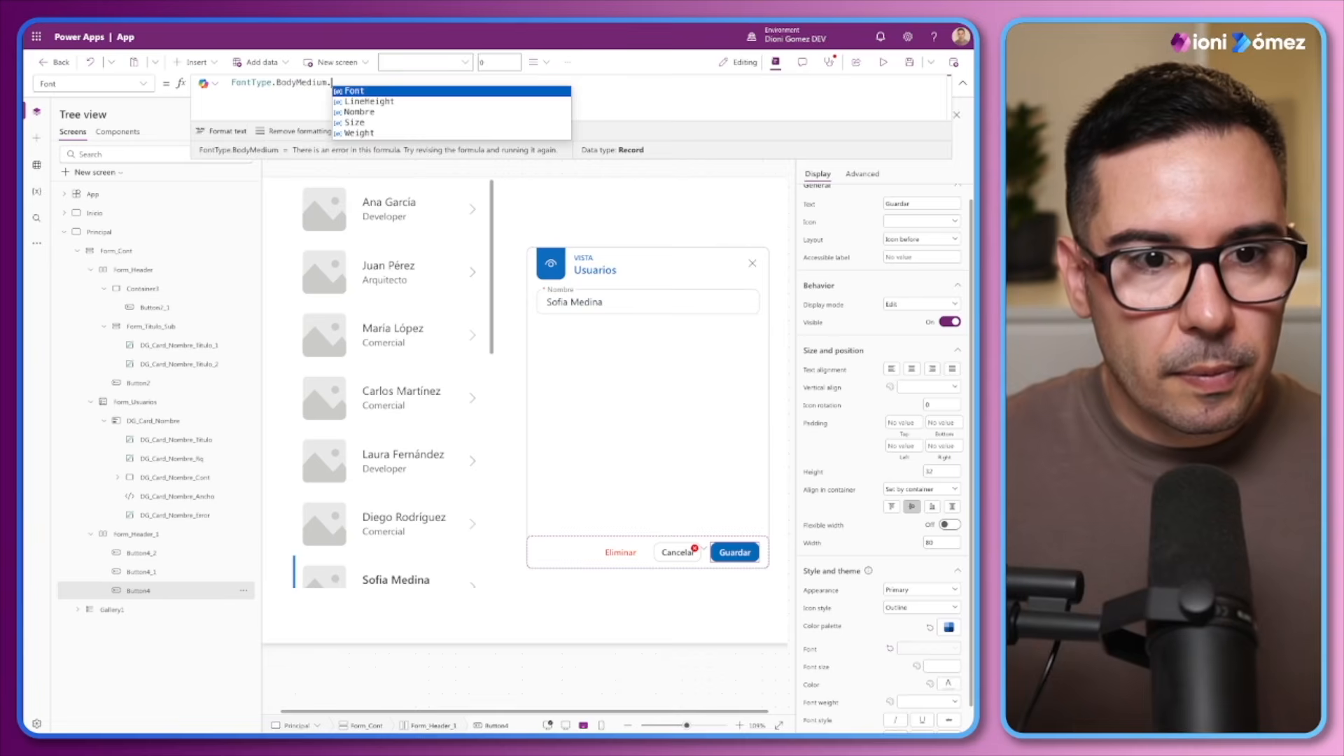
key("Tab")
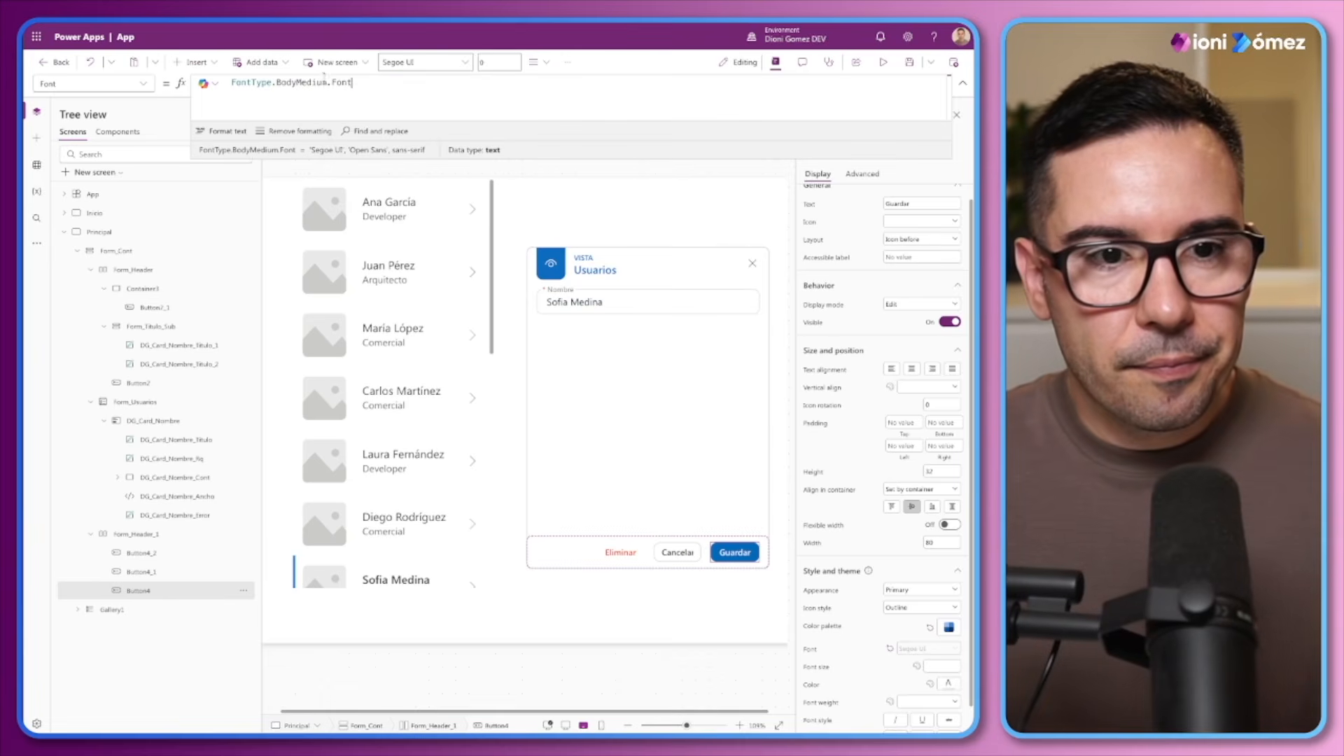
Apply Guardar's FontType.BodyMedium.Font formula to the font of the Cancelar and Eliminar buttons together
triple_click(323, 81)
key("ctrl+c")
left_click(675, 553)
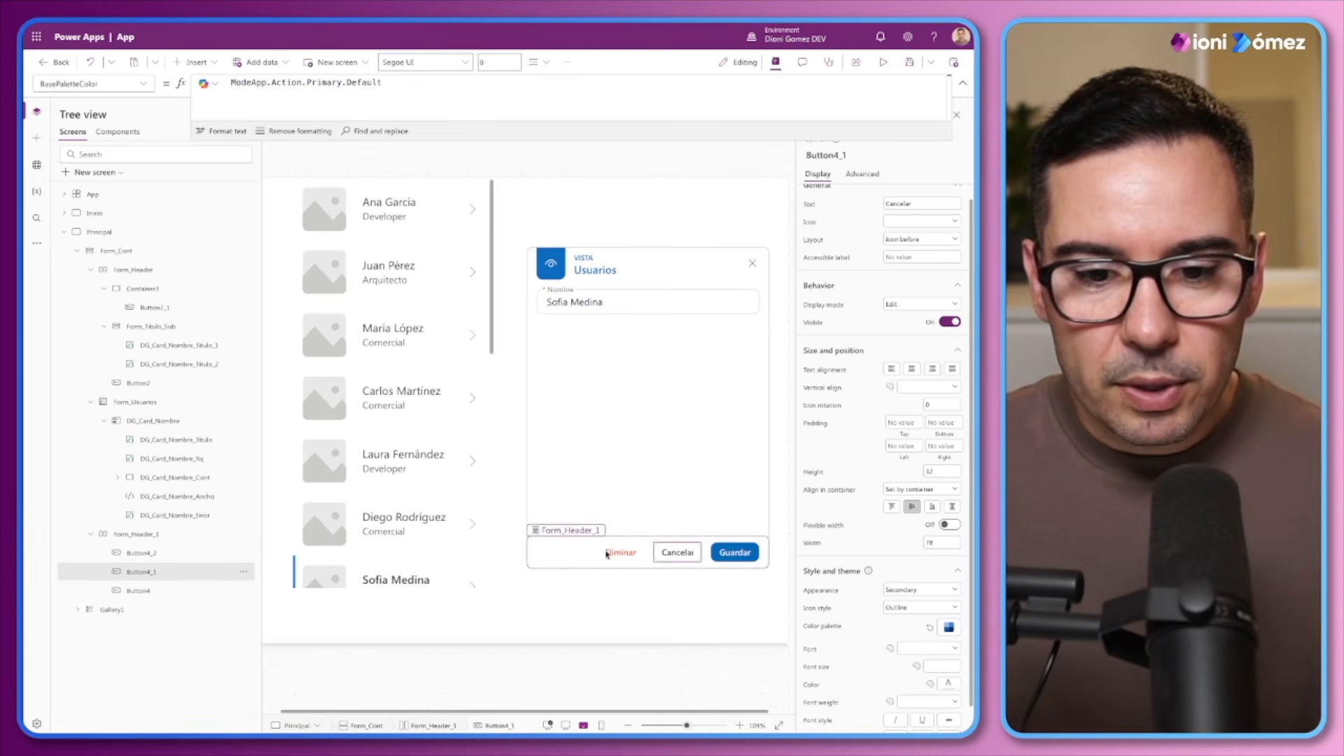
left_click(620, 553, "shift")
left_click(810, 630)
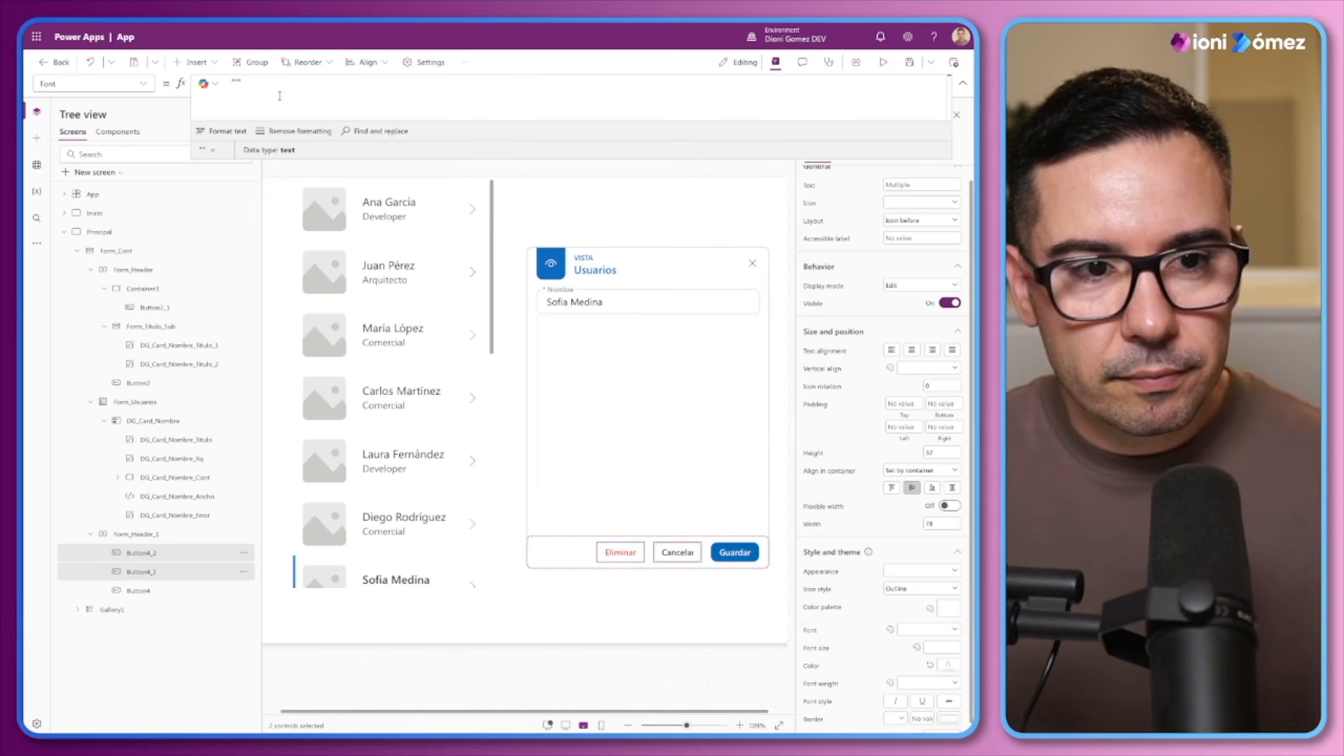
left_click(216, 81)
key("ctrl+v")
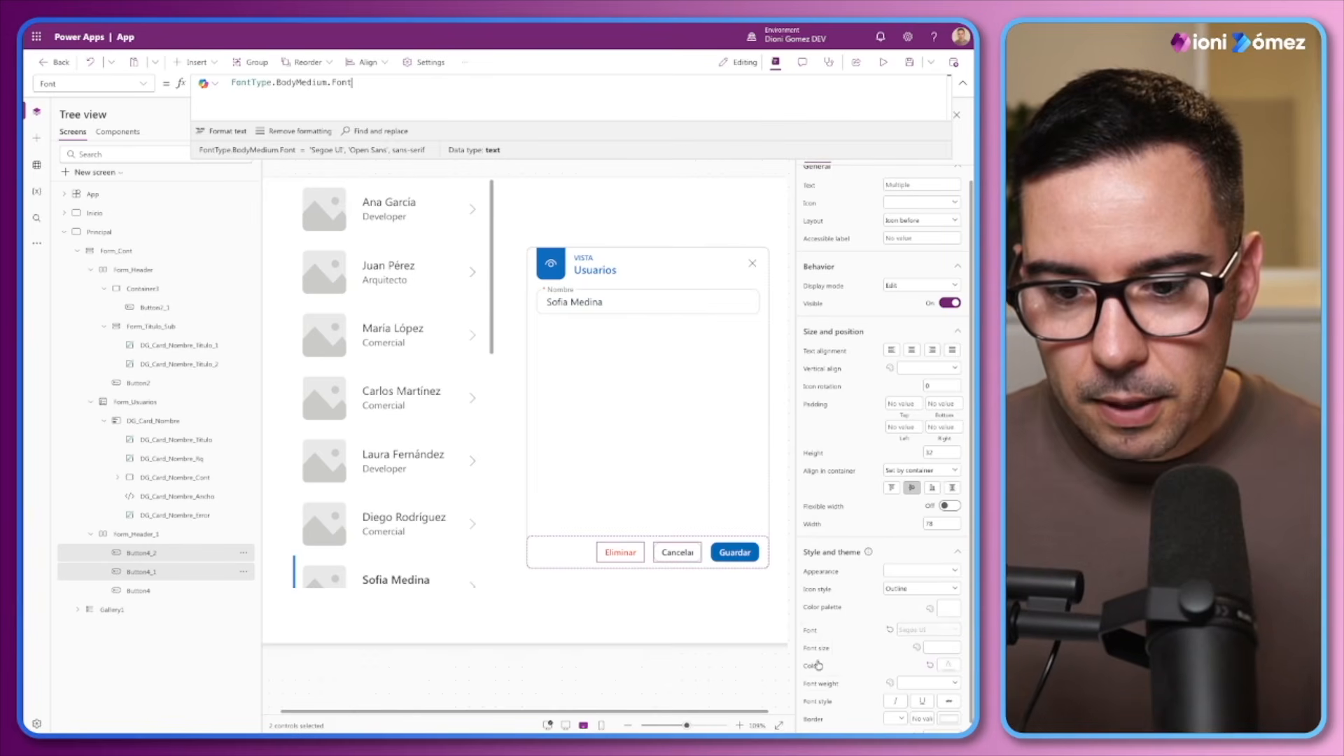
Set the font size of all three footer buttons to FontTypeControlesModernos.BodyMedium.Size
left_click(735, 552, "shift")
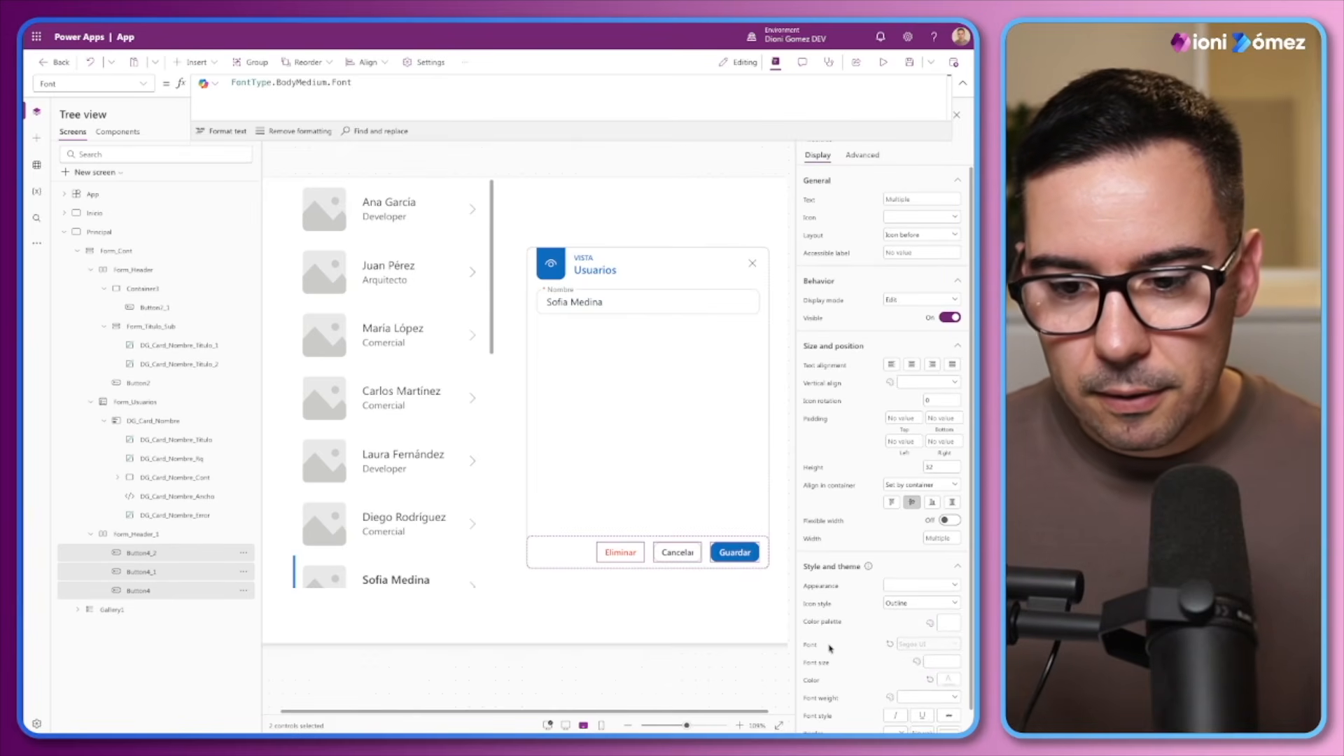
left_click(827, 665)
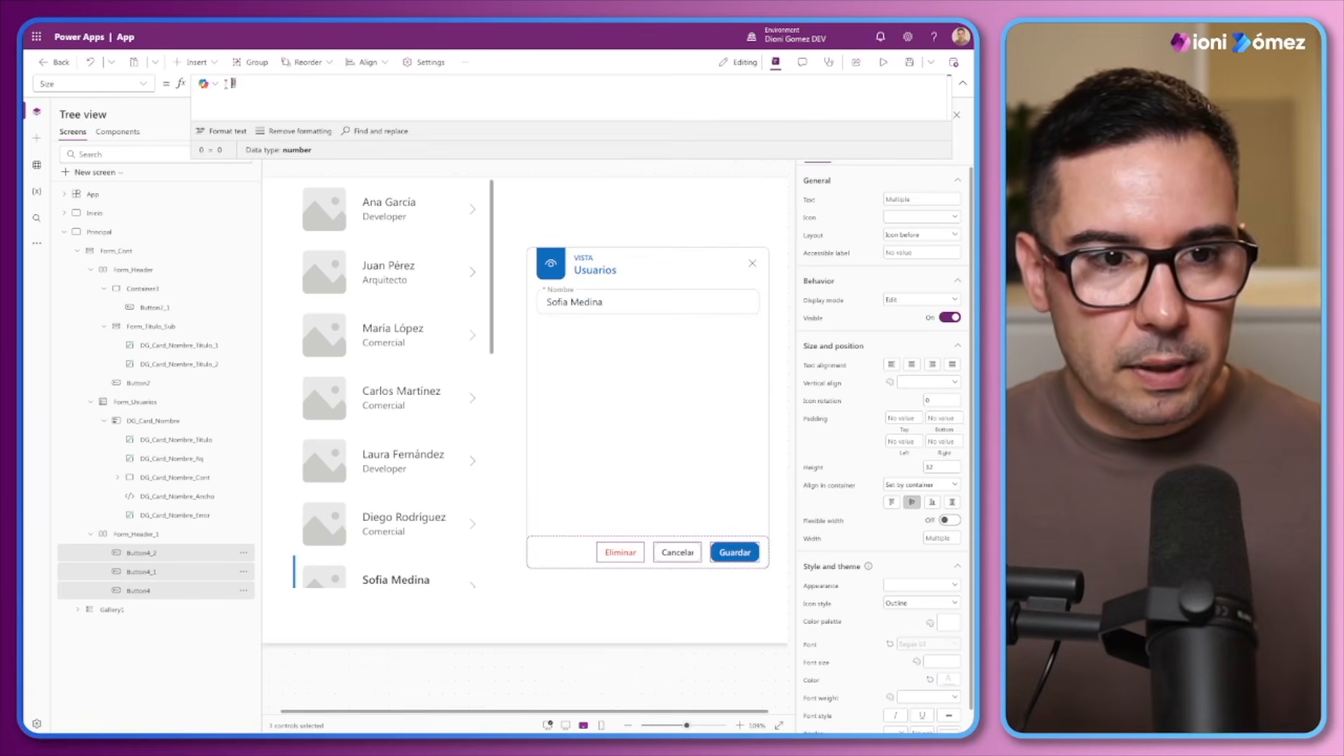
key("ctrl+v")
left_click_drag(330, 83, 352, 84)
type("S")
left_click(351, 91)
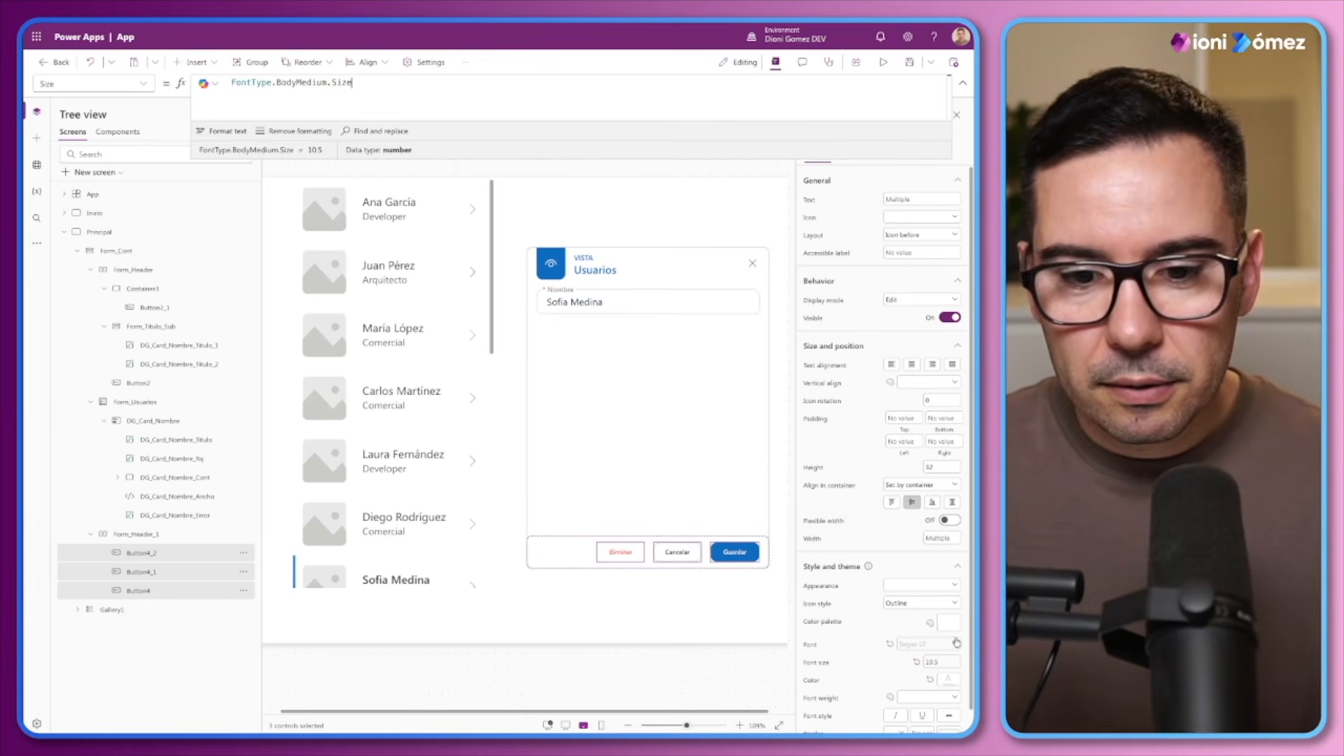
left_click(272, 83)
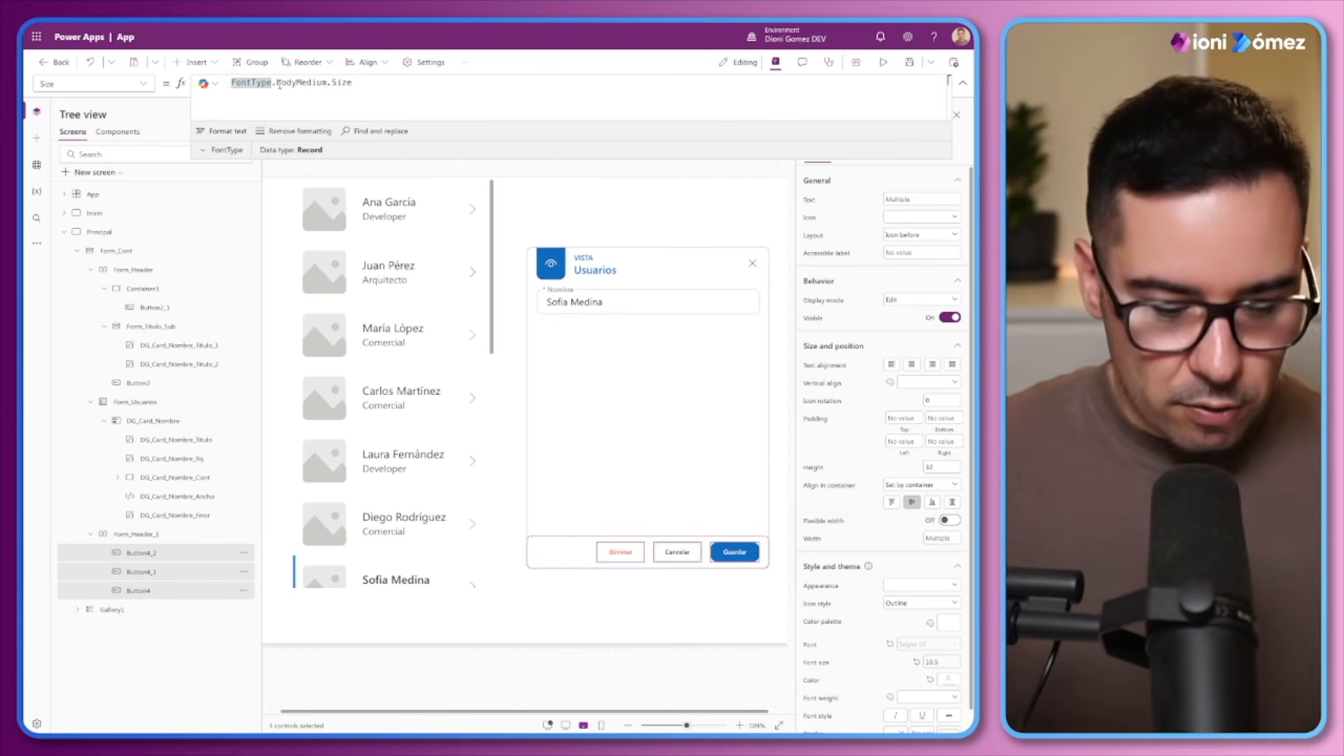
type("ControlesModernos")
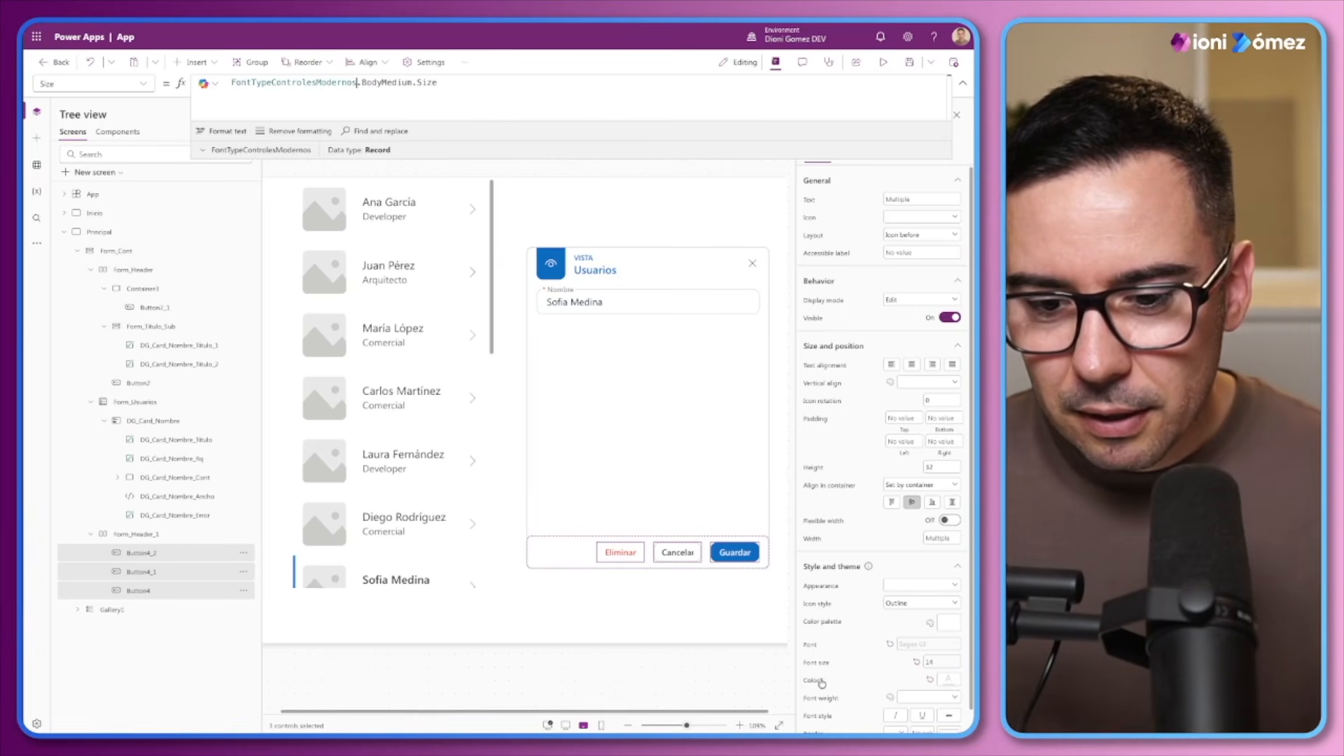
scroll(839, 702, "down", 1)
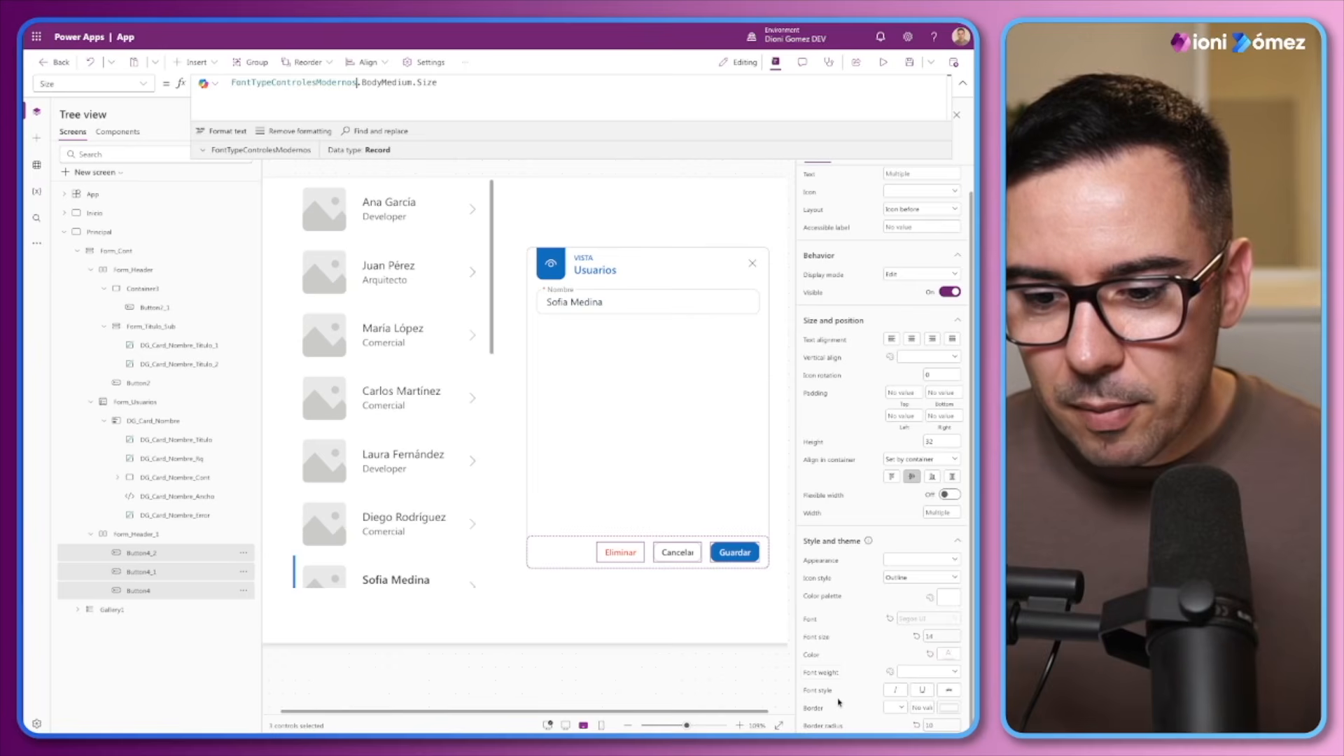
scroll(836, 586, "up", 1)
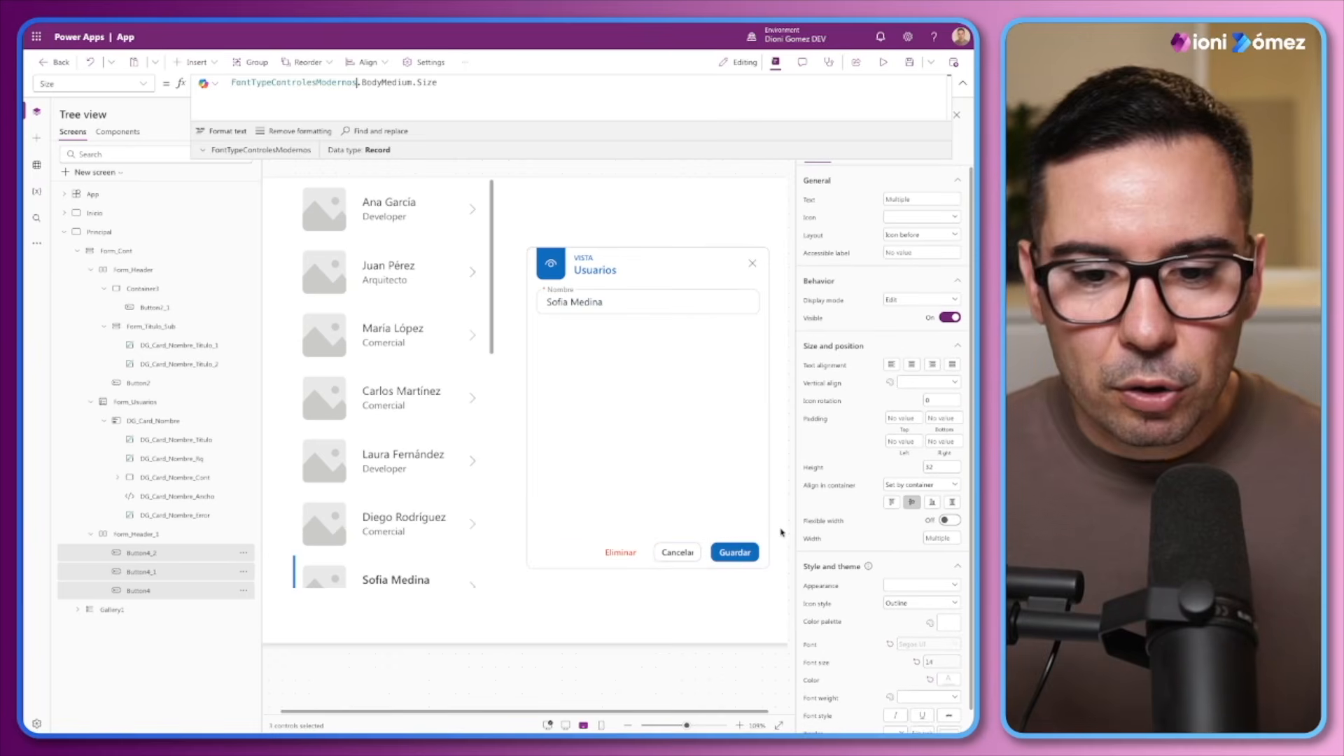
left_click(657, 611)
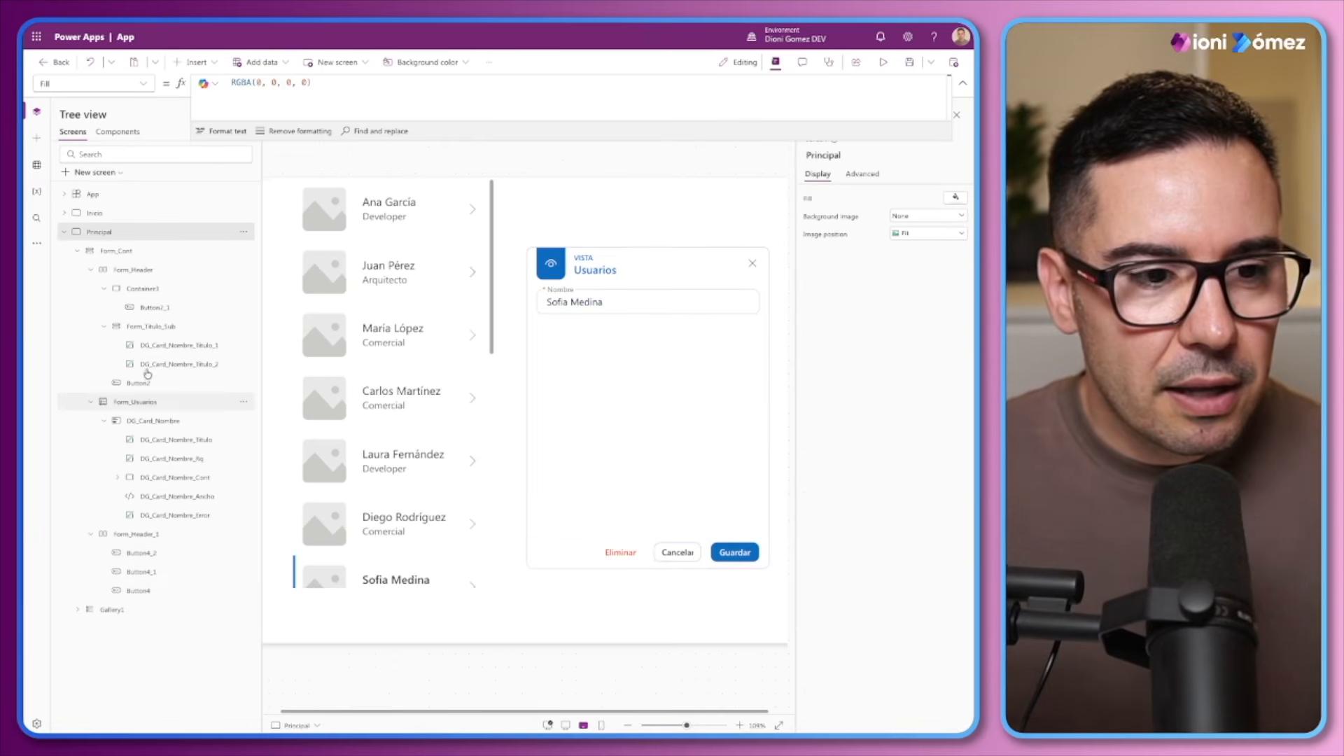
Insert a rectangle into the Form_Header_1 container and place it between the Eliminar and Cancelar buttons
left_click(136, 533)
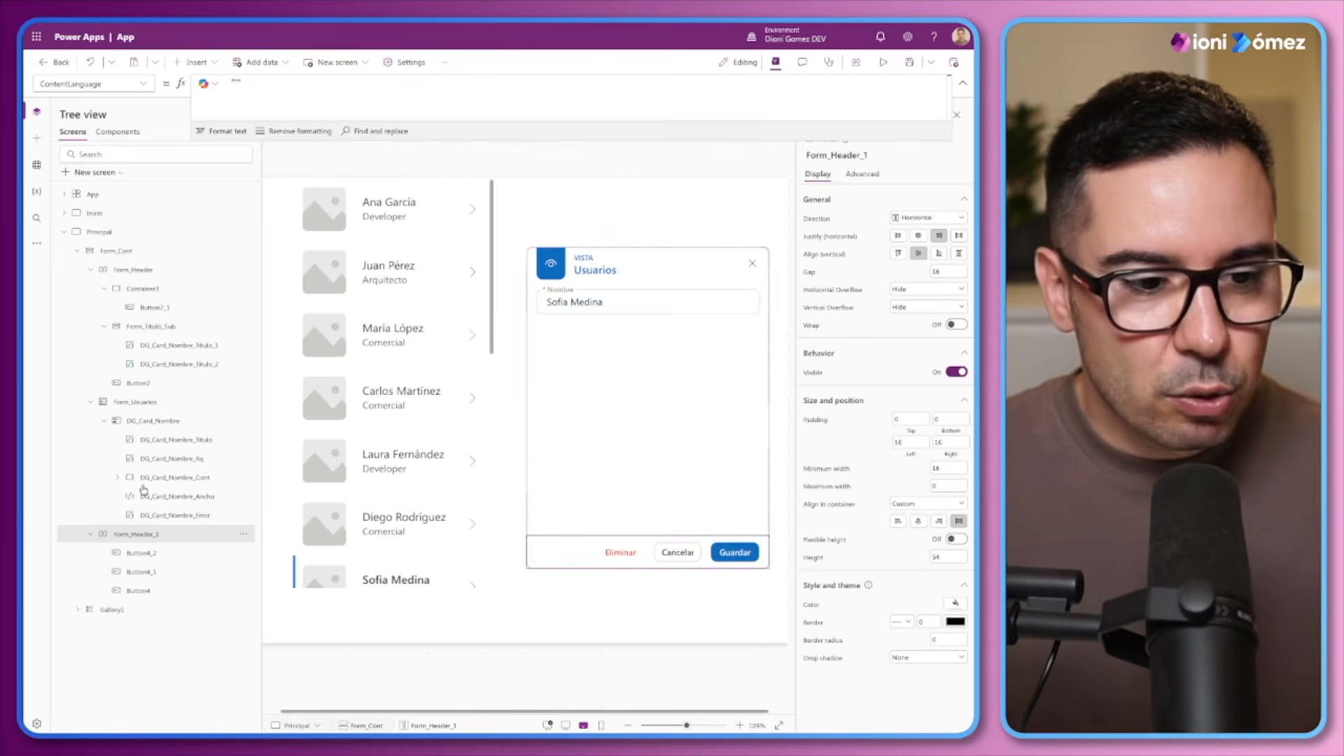
left_click(196, 62)
left_click(228, 310)
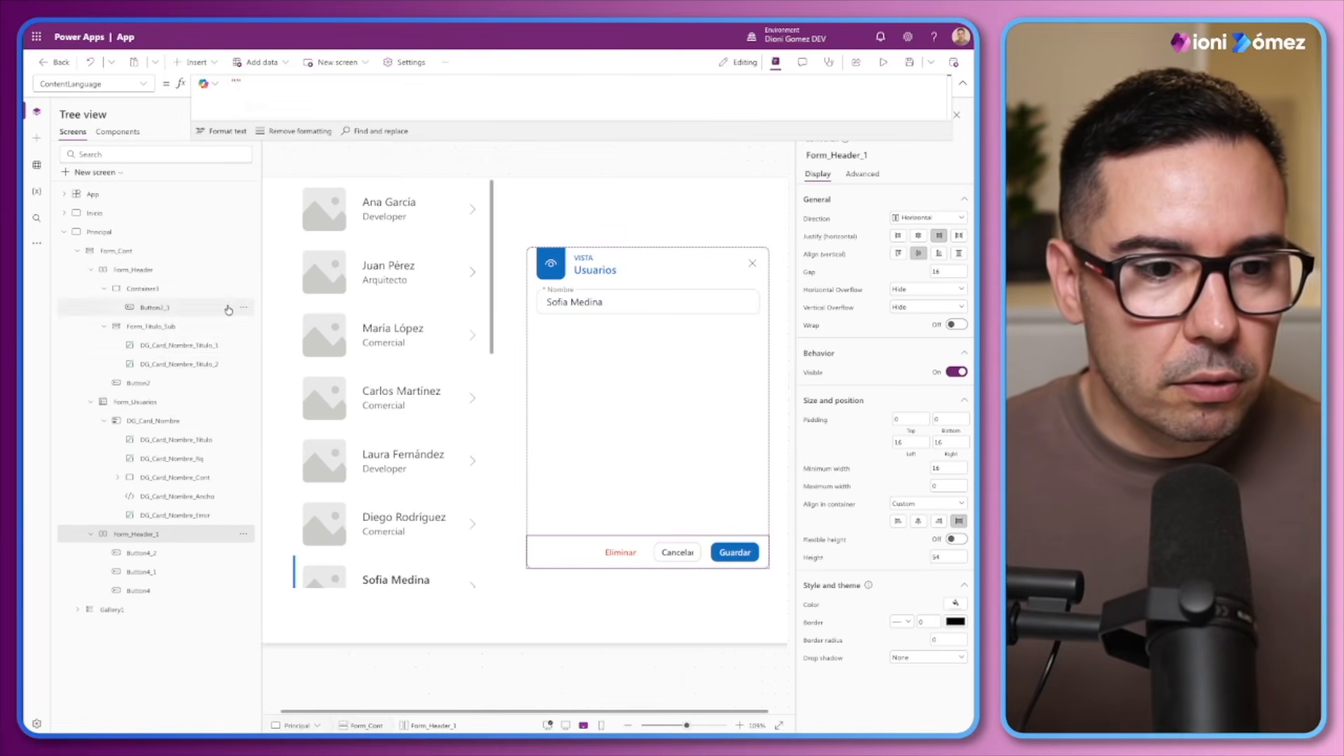
left_click_drag(706, 545, 567, 553)
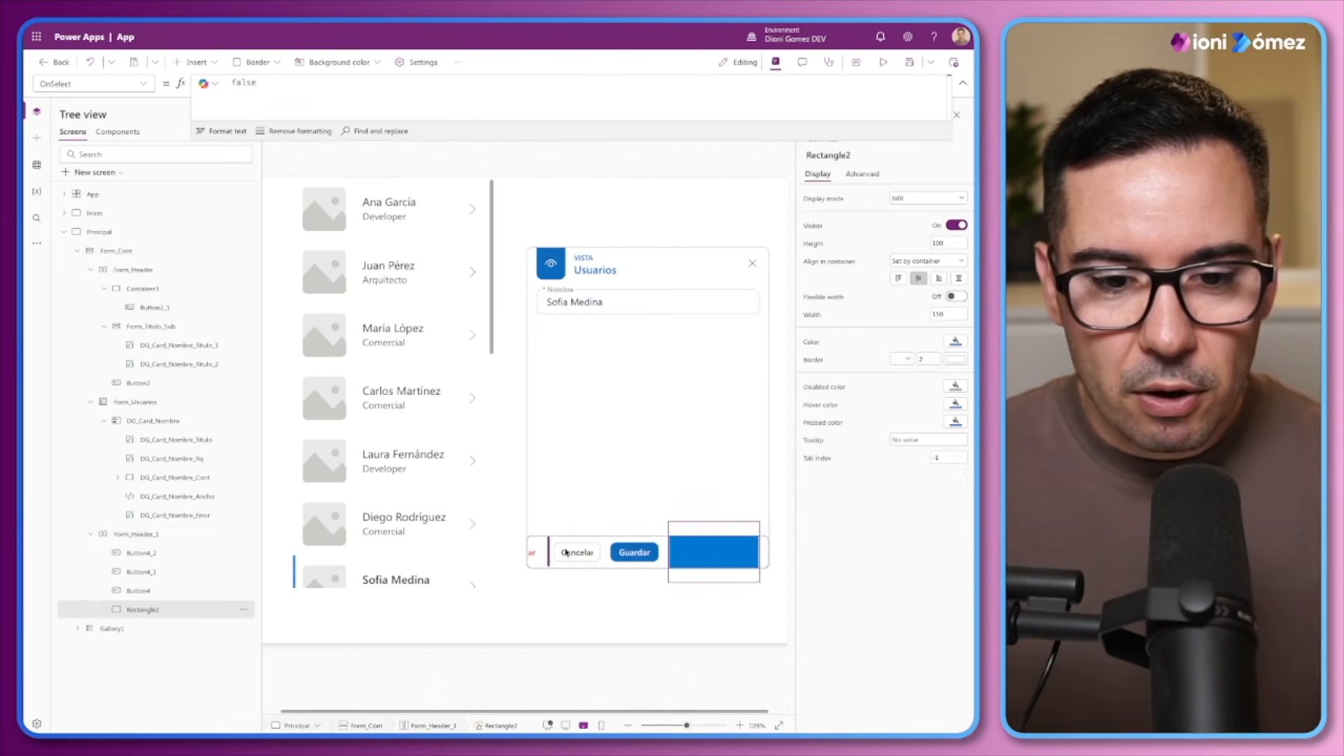
Give the footer's spacer rectangle a flexible width and stretched alignment, and make its fill, hover and pressed colors transparent
left_click(961, 297)
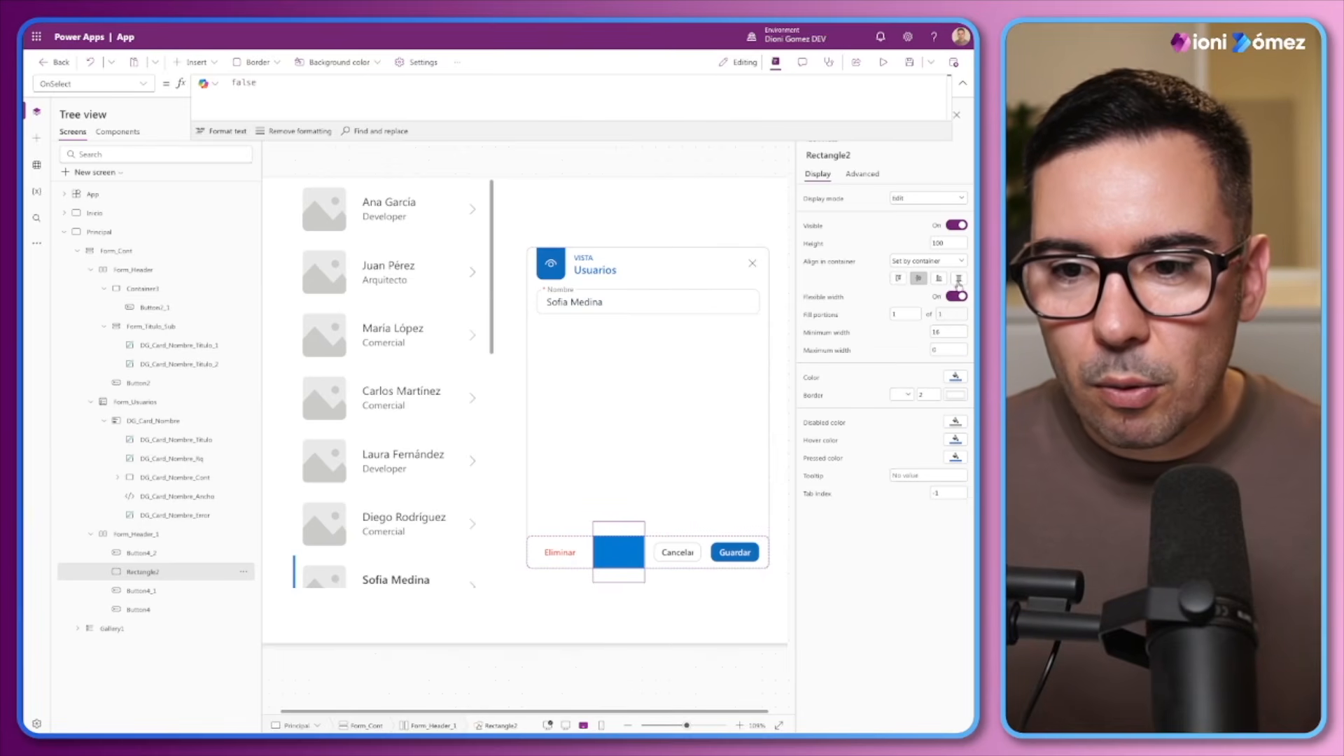
left_click(958, 278)
left_click(956, 393)
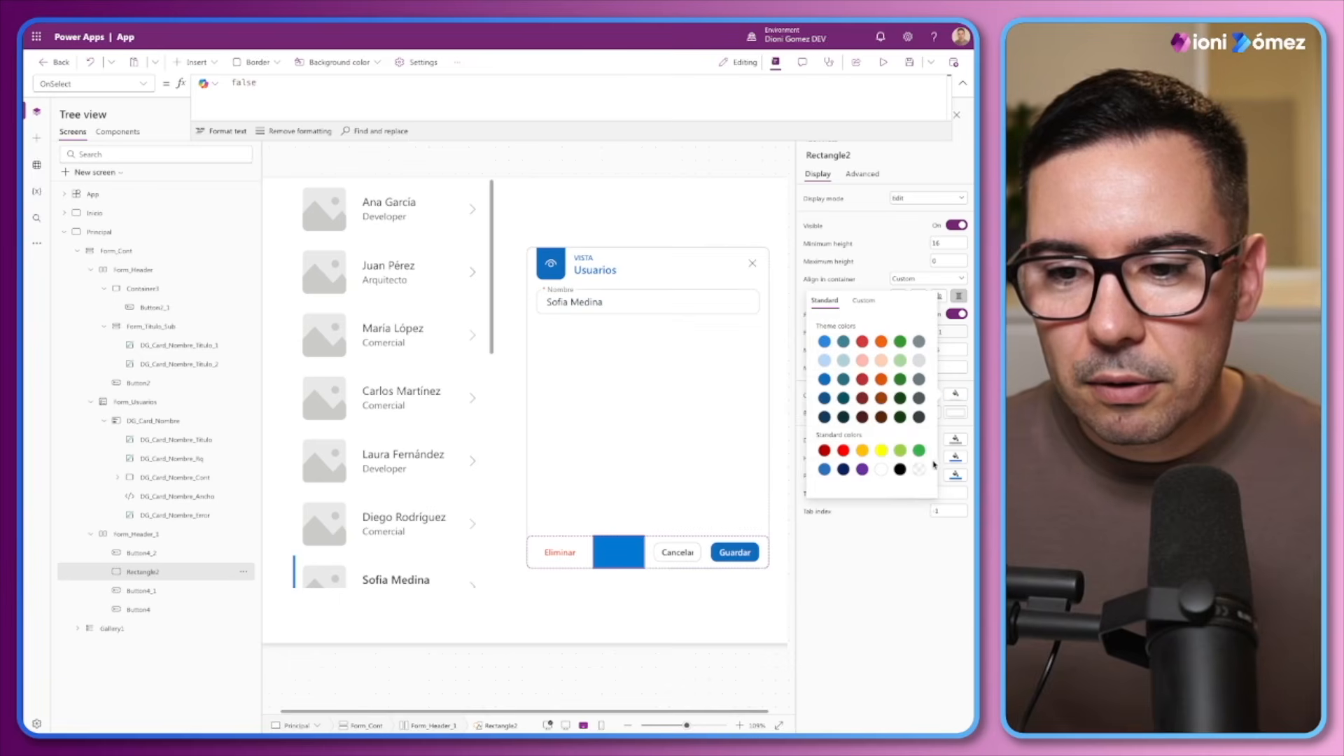
left_click(920, 468)
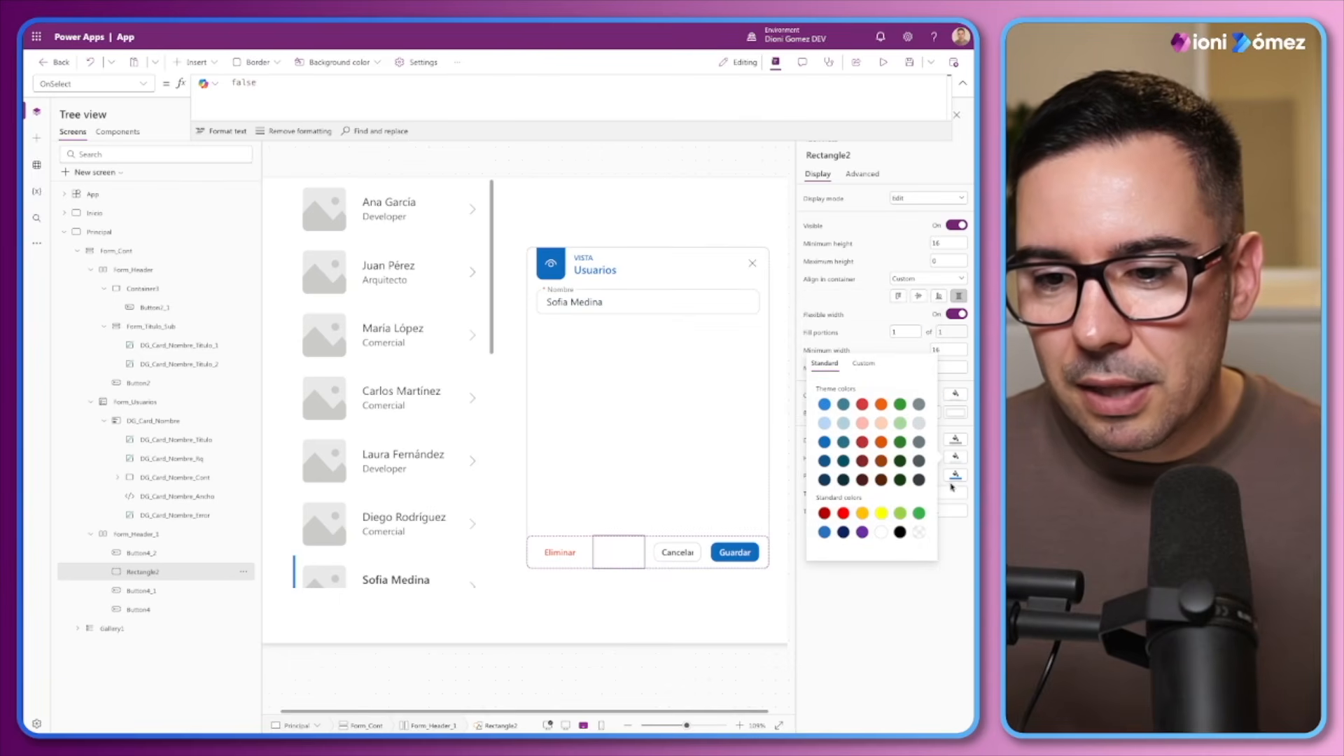
left_click(955, 476)
left_click(919, 551)
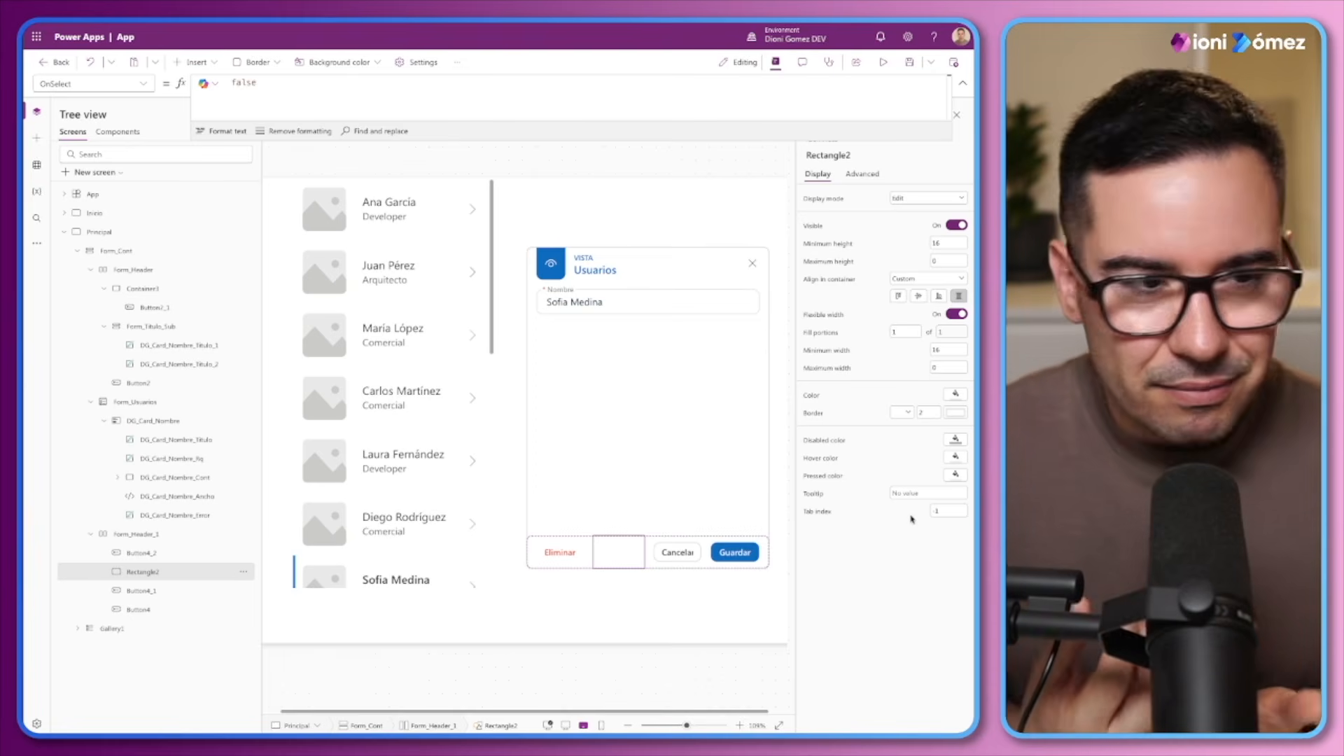
key("alt")
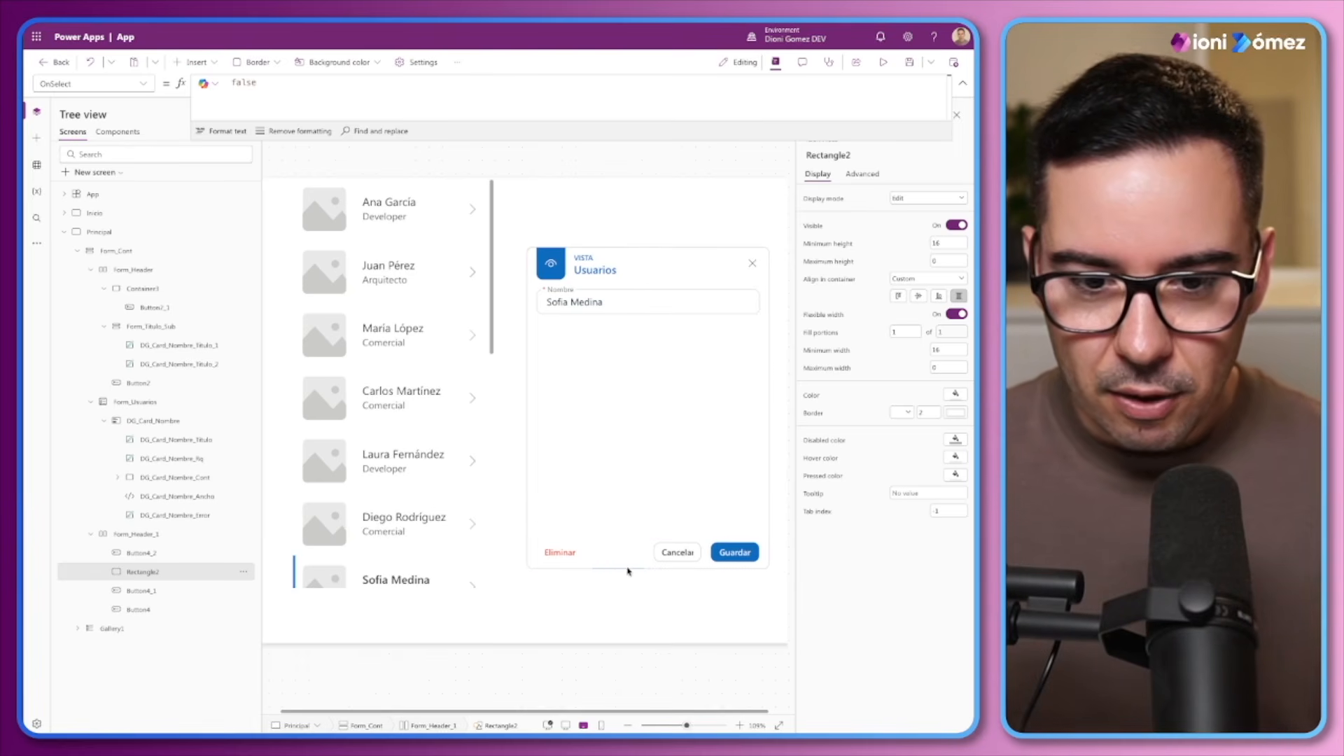
Narrow the user gallery to about 258 wide and widen Form_Cont to about 480 by extending it toward the gallery
left_click(562, 551)
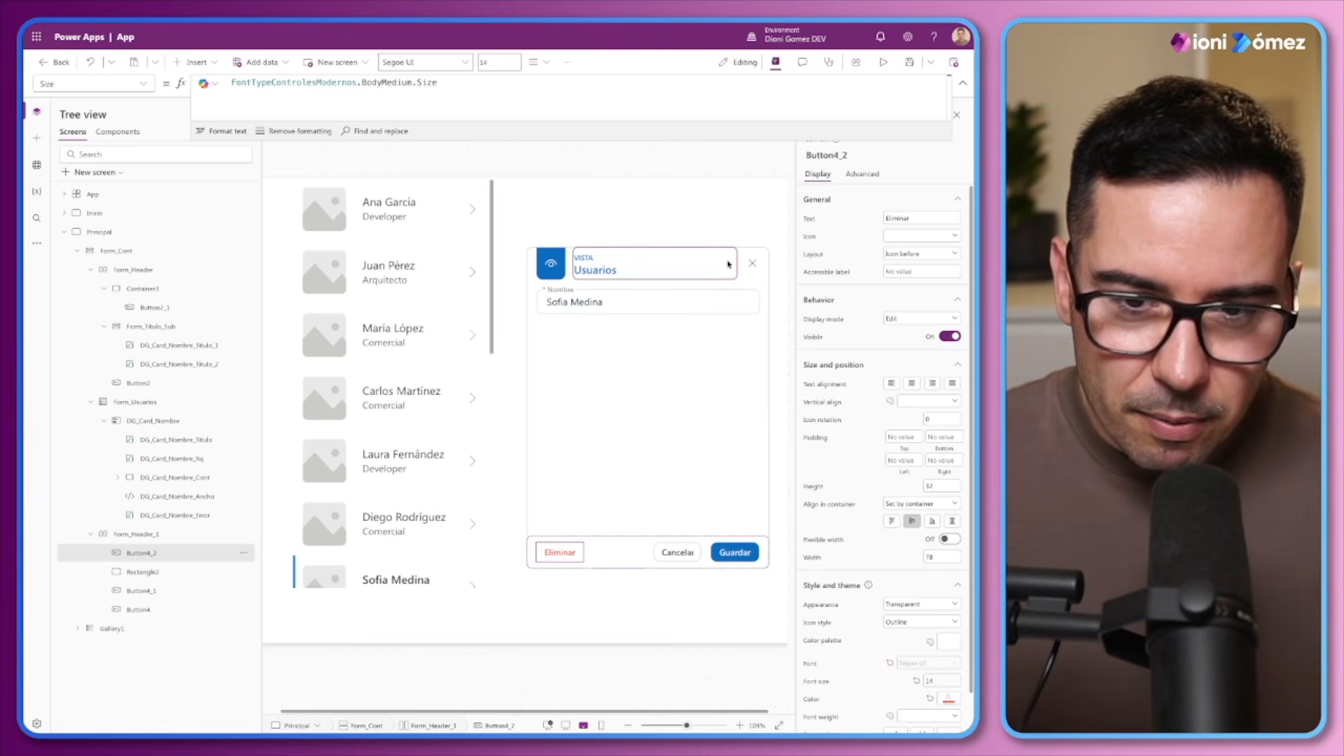
left_click(695, 266)
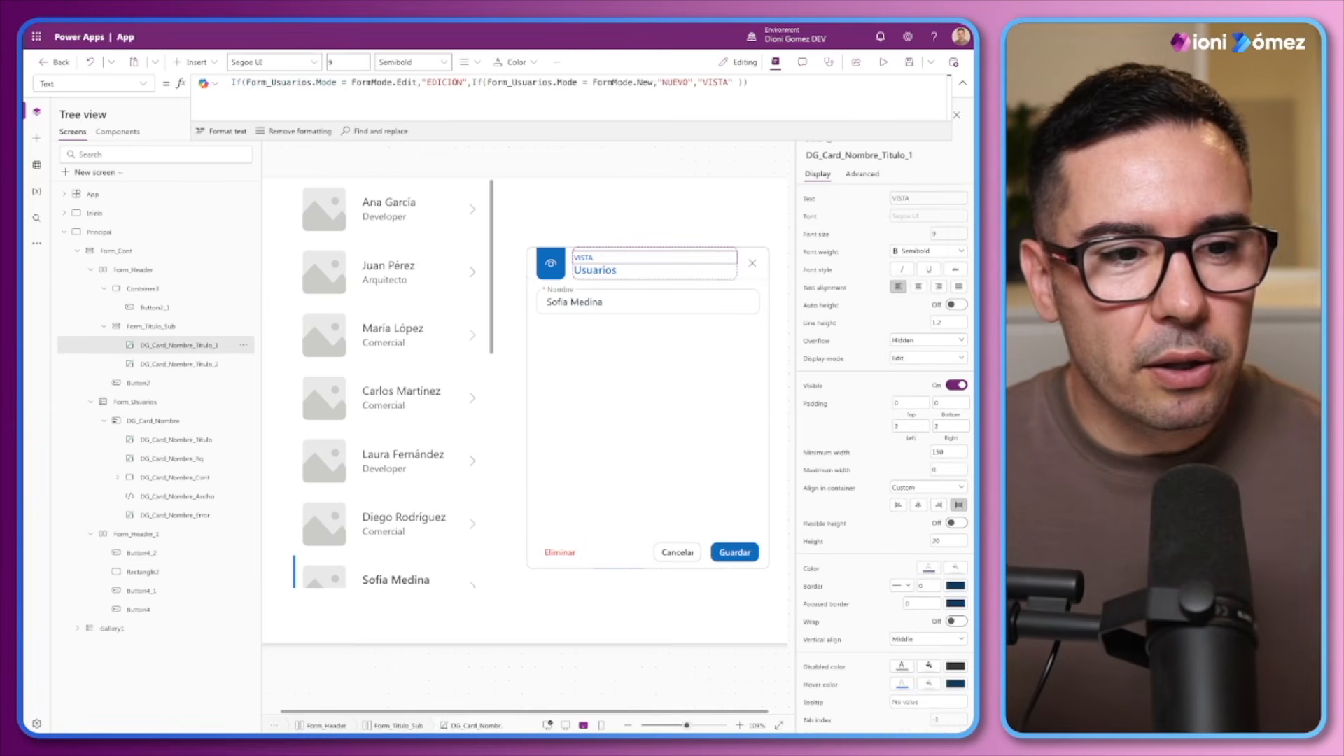
left_click(115, 252)
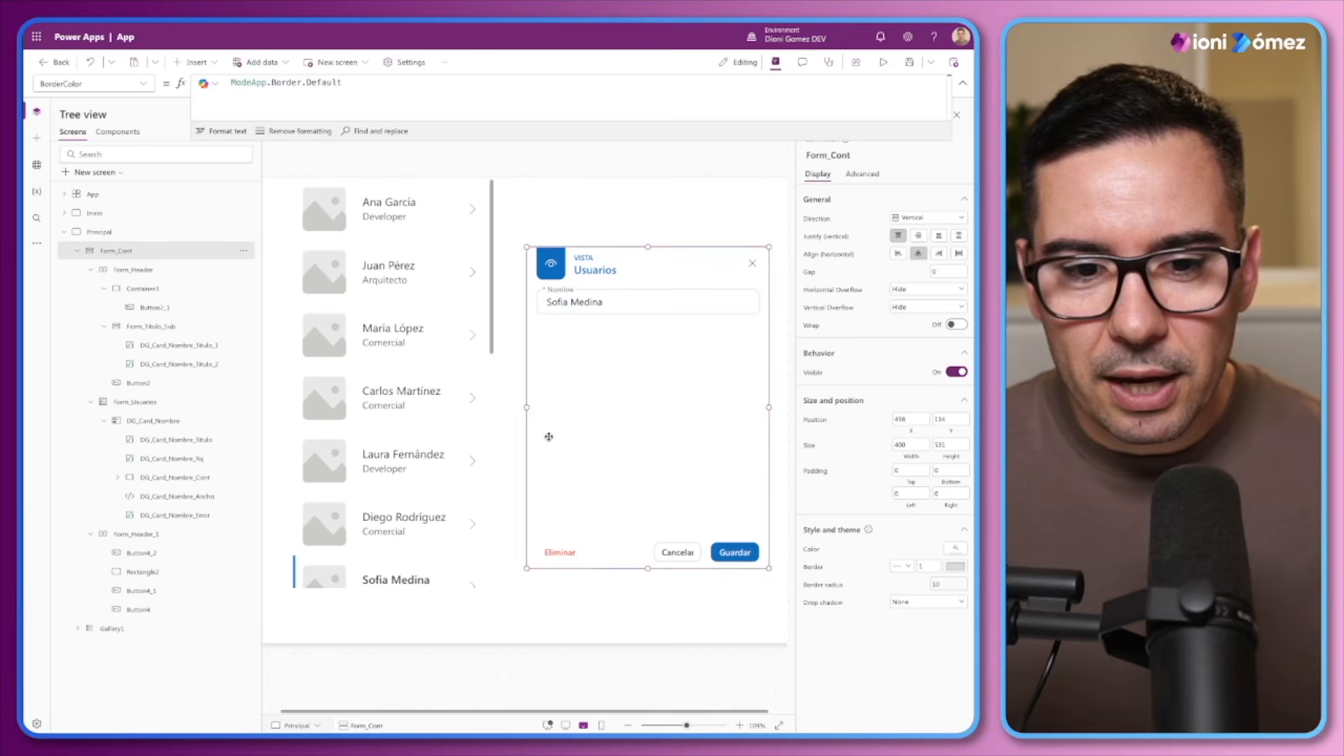
left_click(466, 382)
left_click_drag(490, 381, 417, 378)
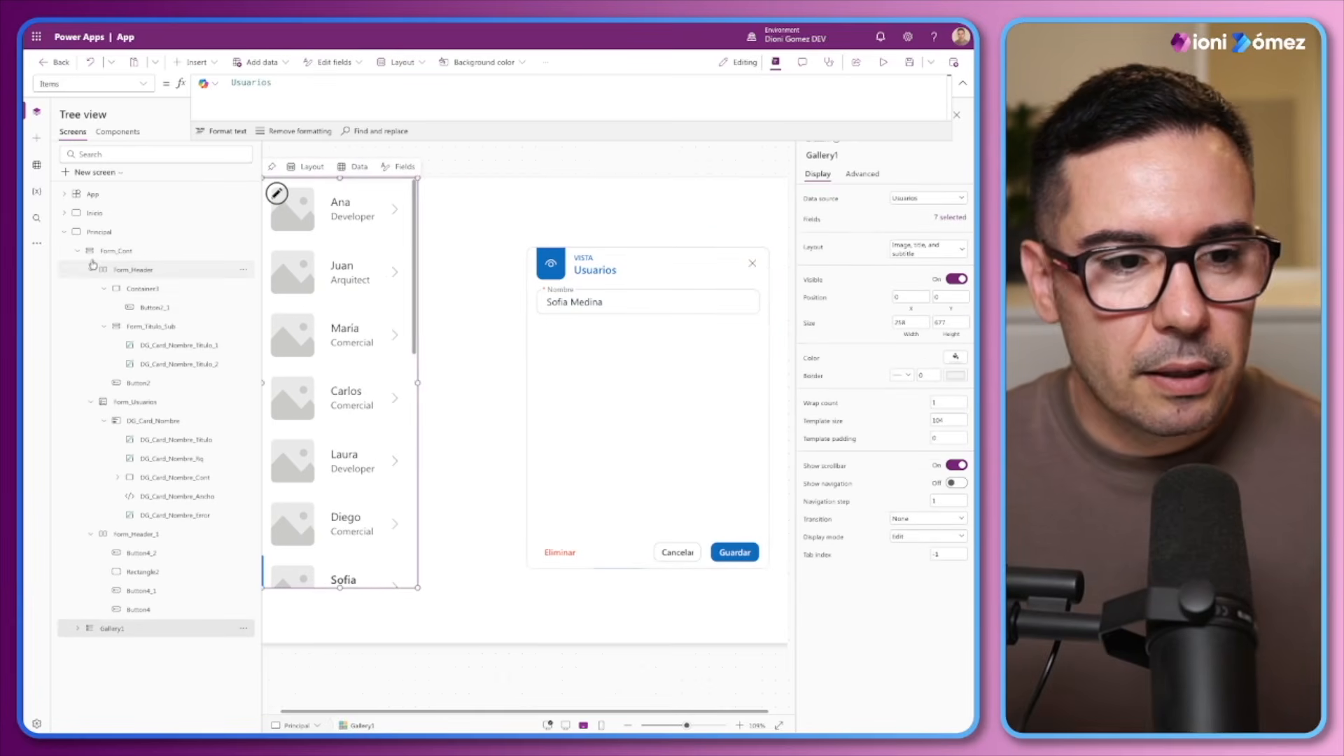
left_click(428, 380)
left_click_drag(526, 406, 477, 407)
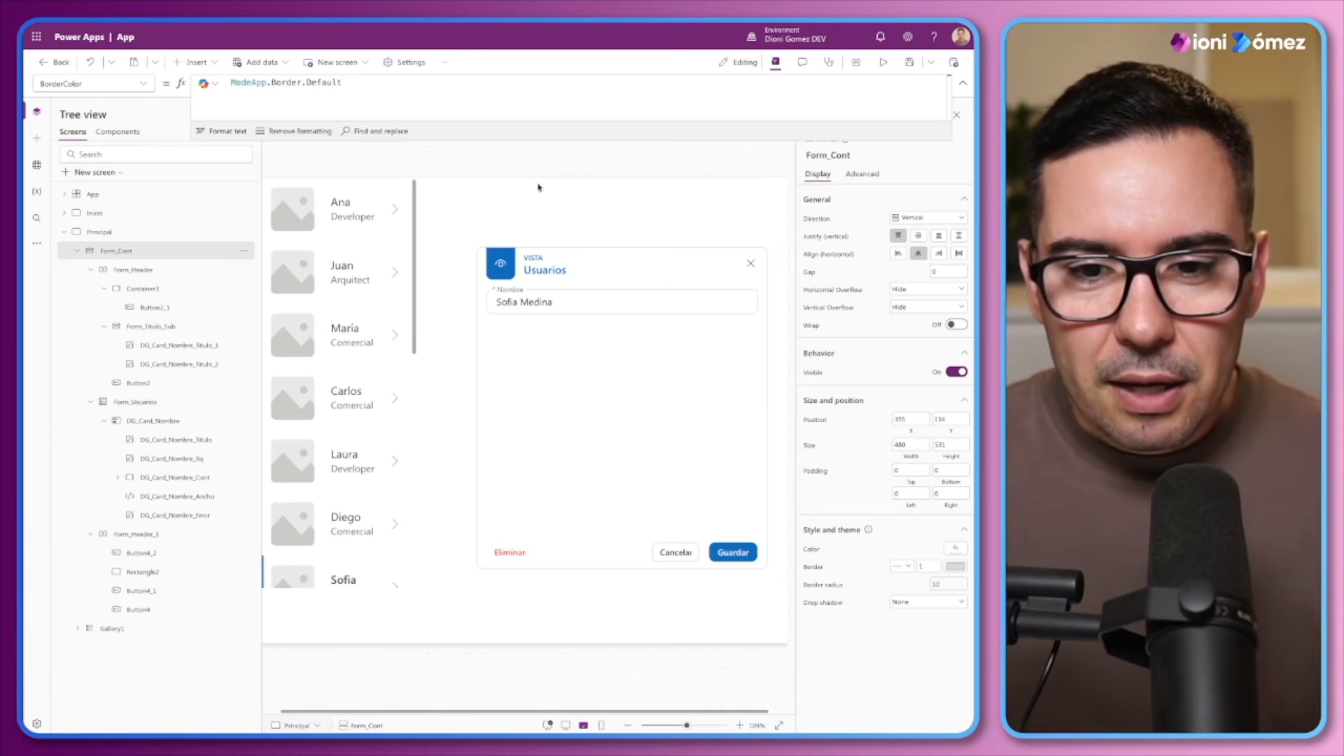
Rename the footer container Form_Header_1 as Form_Header_Action
double_click(140, 536)
left_click(189, 534)
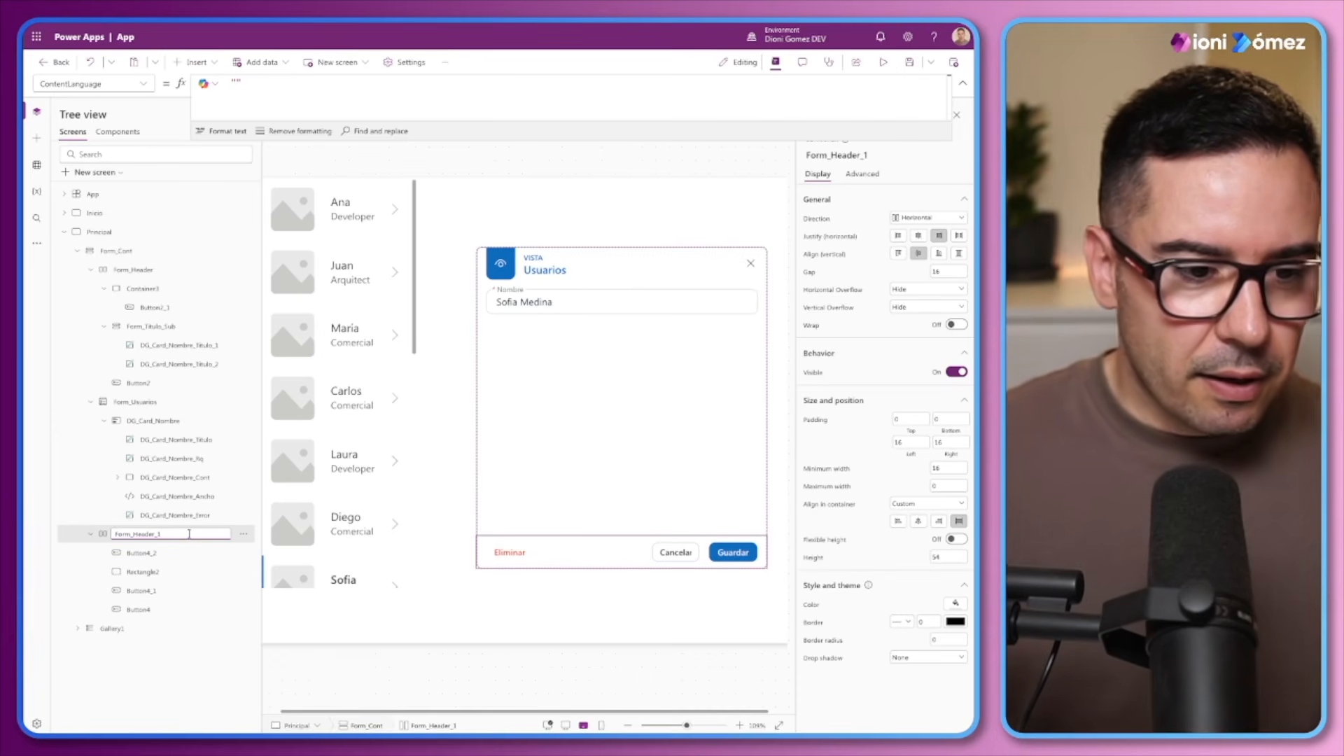
key("BackSpace")
type("Action")
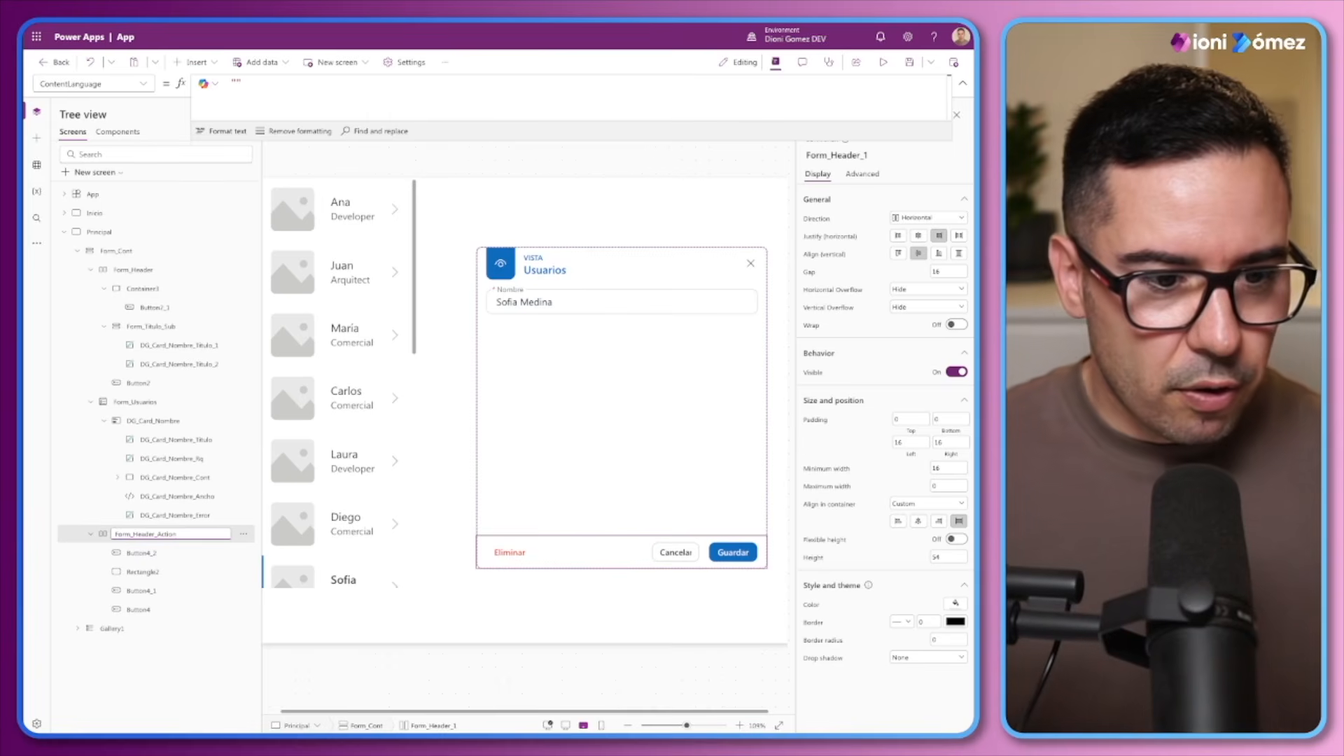
left_click(186, 519)
Rename the Eliminar button as Form_Header_Action_Eliminar and the spacer rectangle as Form_Header_Action_Sp
double_click(142, 537)
key("ctrl+c")
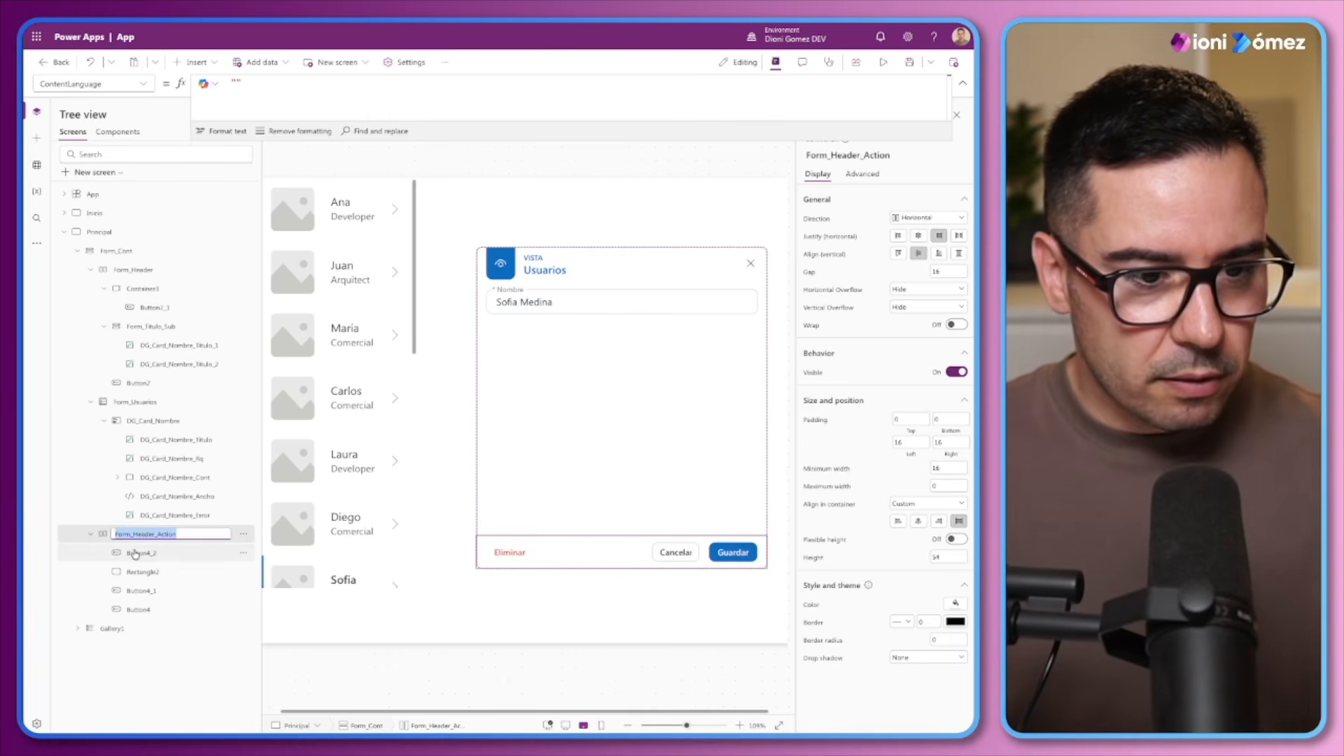
double_click(138, 552)
key("ctrl+v")
type("_")
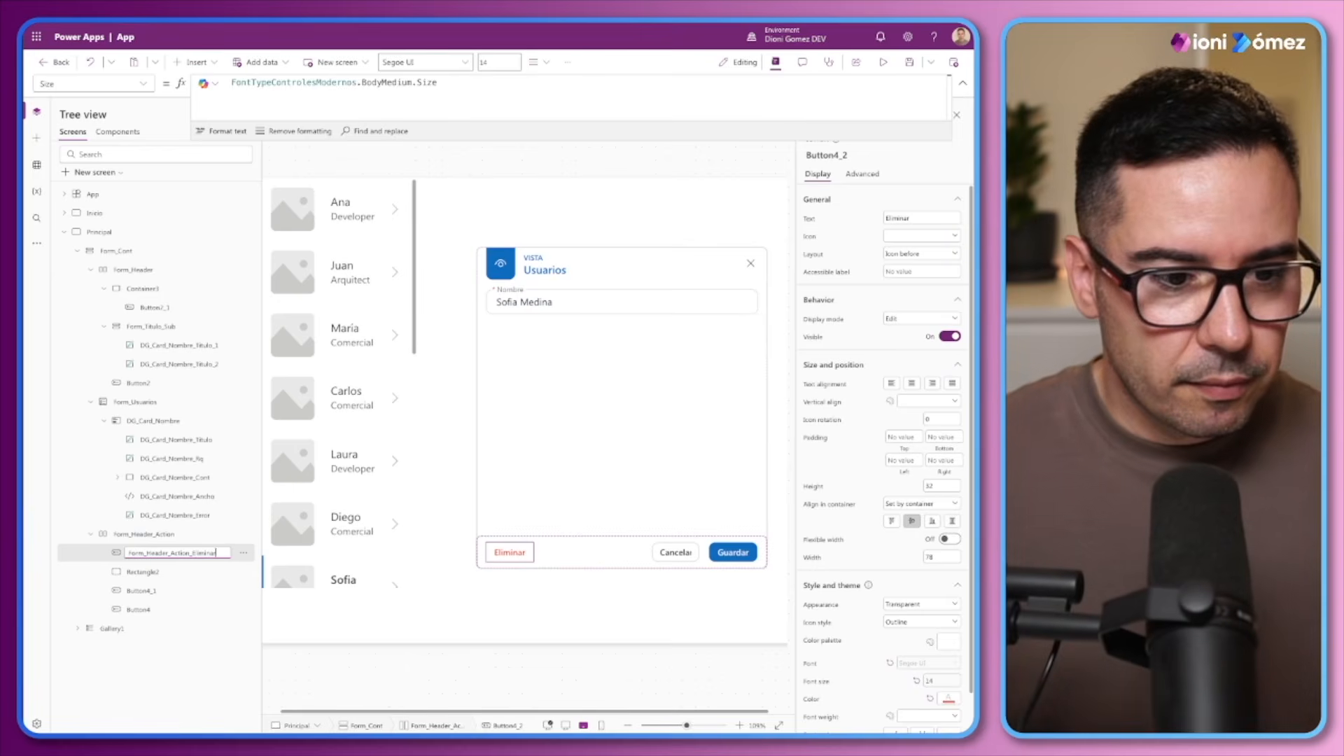
double_click(138, 572)
key("ctrl+v")
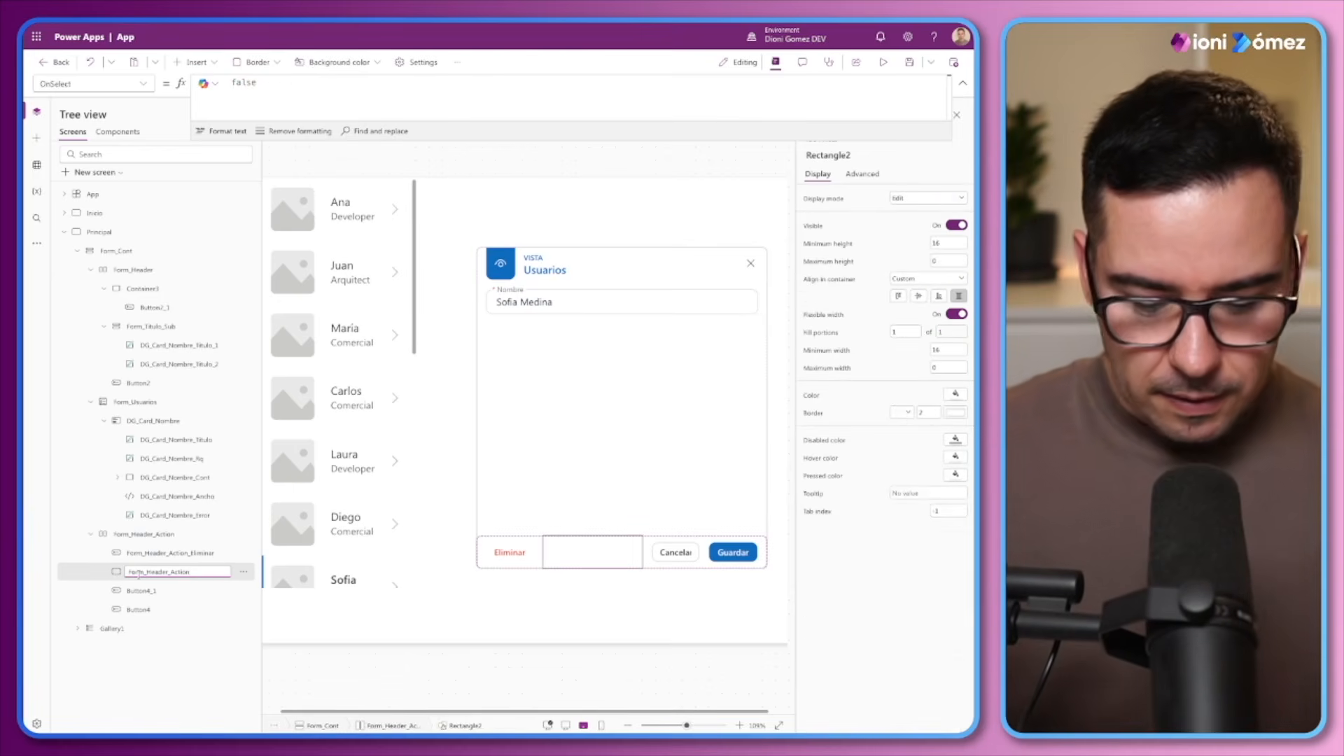
type("_Sp")
key("Return")
Rename the Cancelar button as Form_Header_Action_Cancelar and the Guardar button as Form_Header_Action_Guardar
double_click(144, 590)
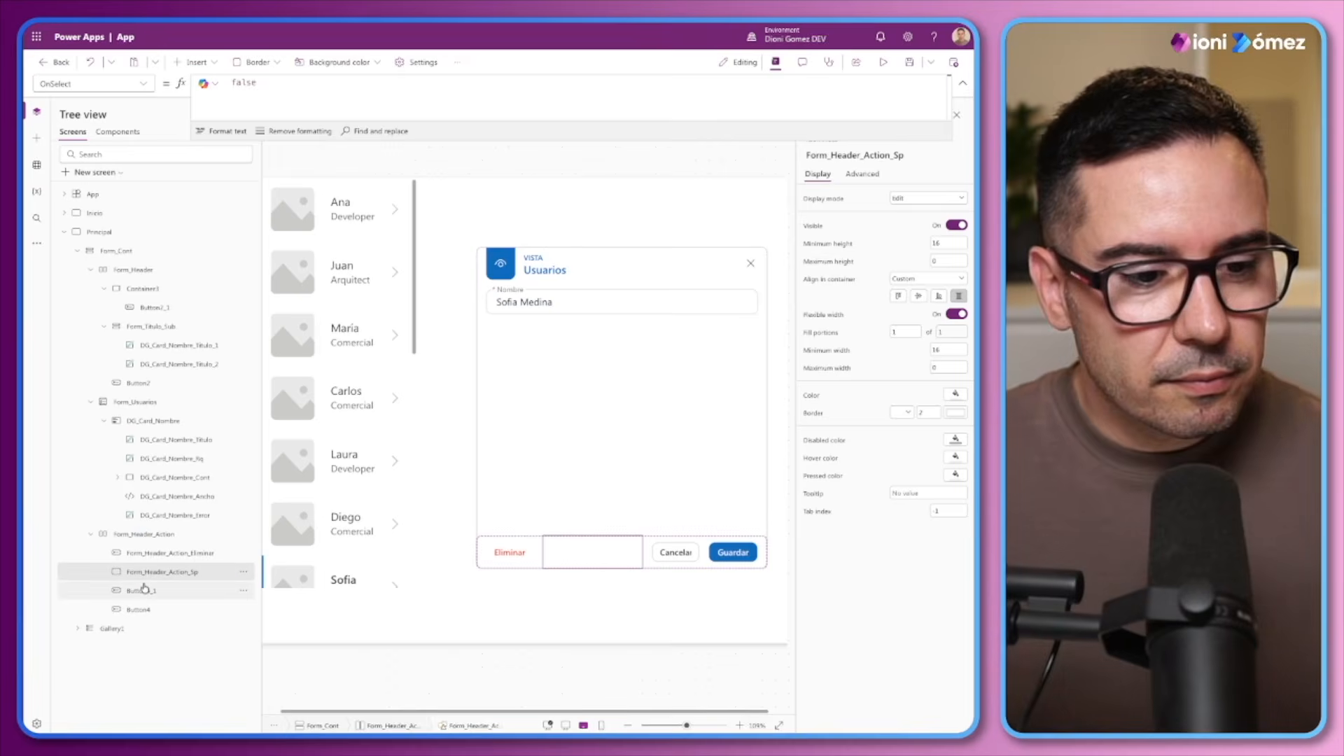
key("ctrl+v")
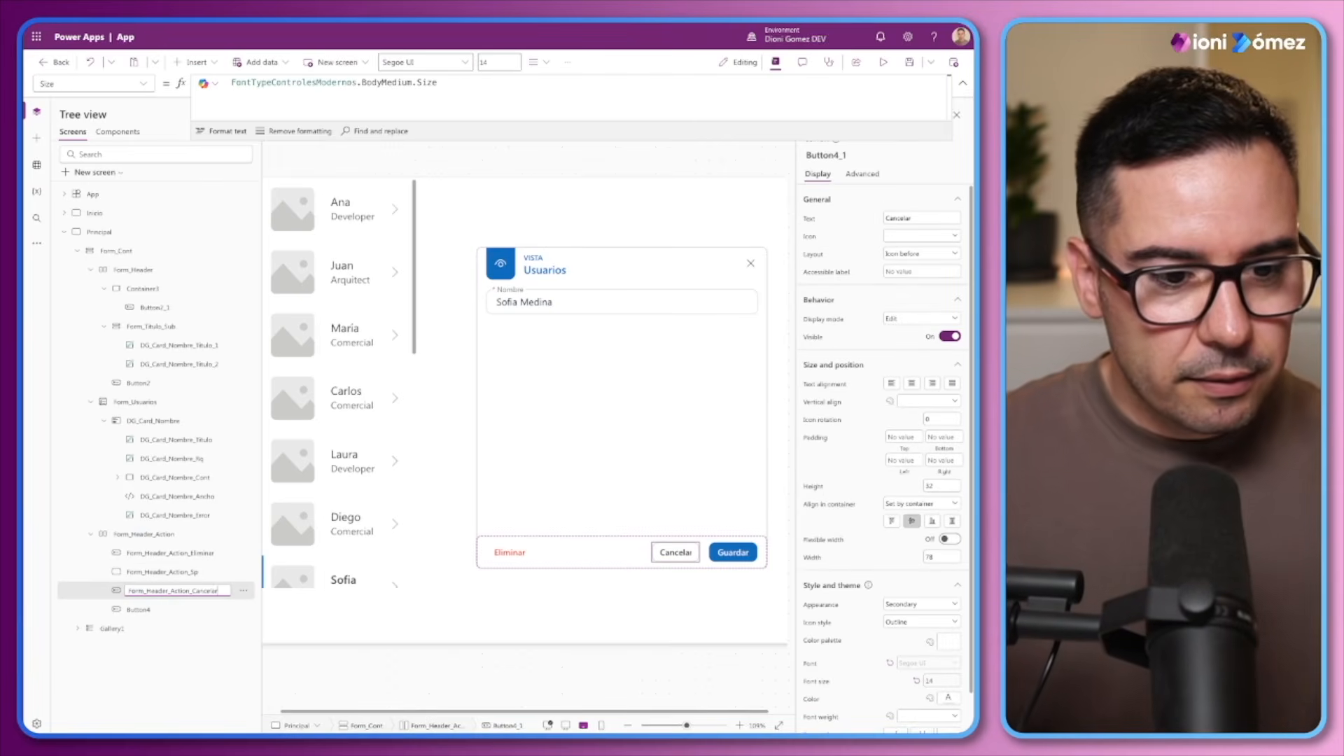
left_click(168, 611)
double_click(152, 609)
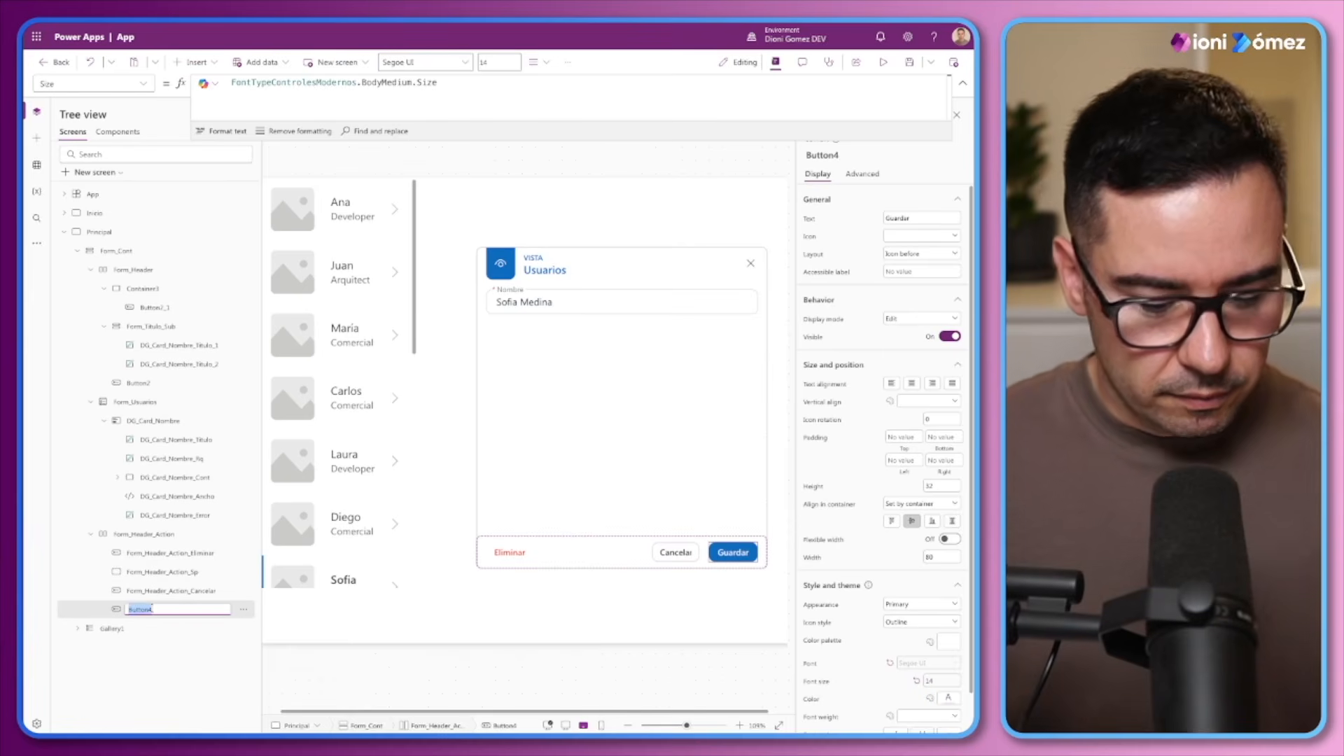
key("ctrl+v")
type("_")
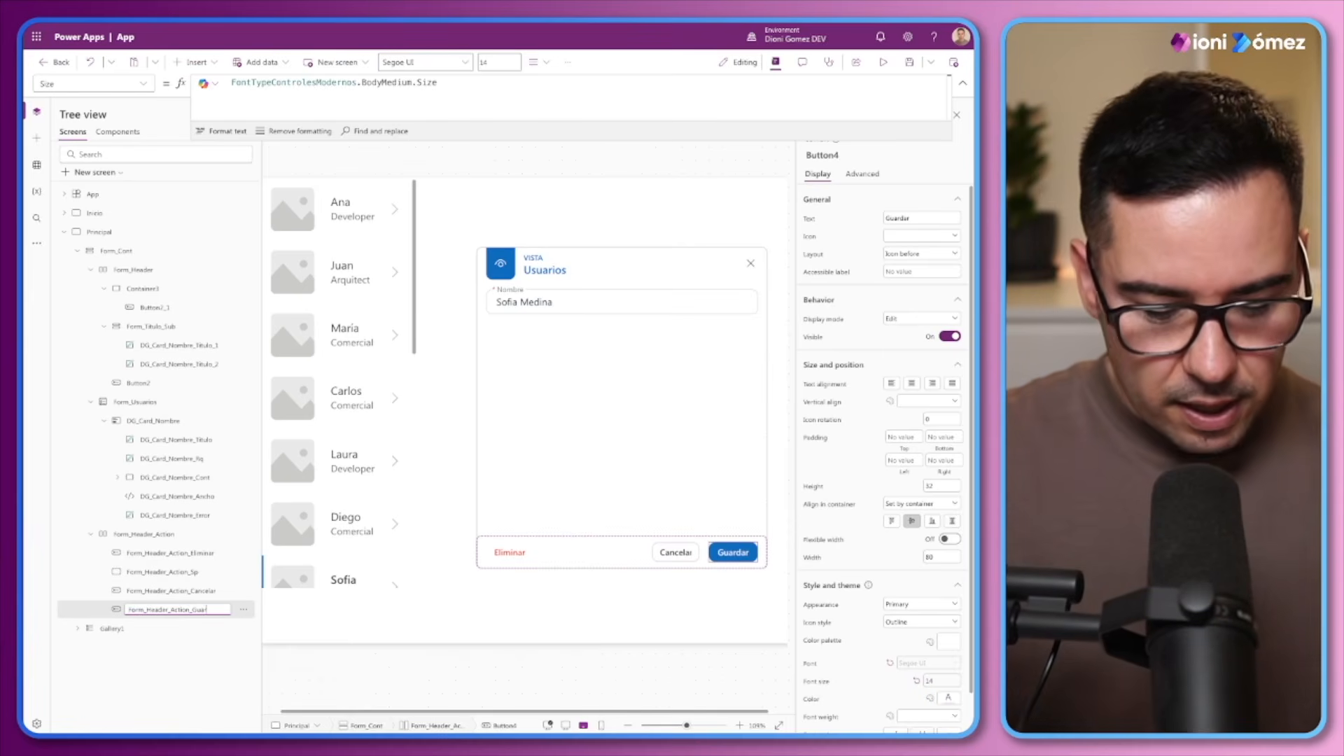
key("Return")
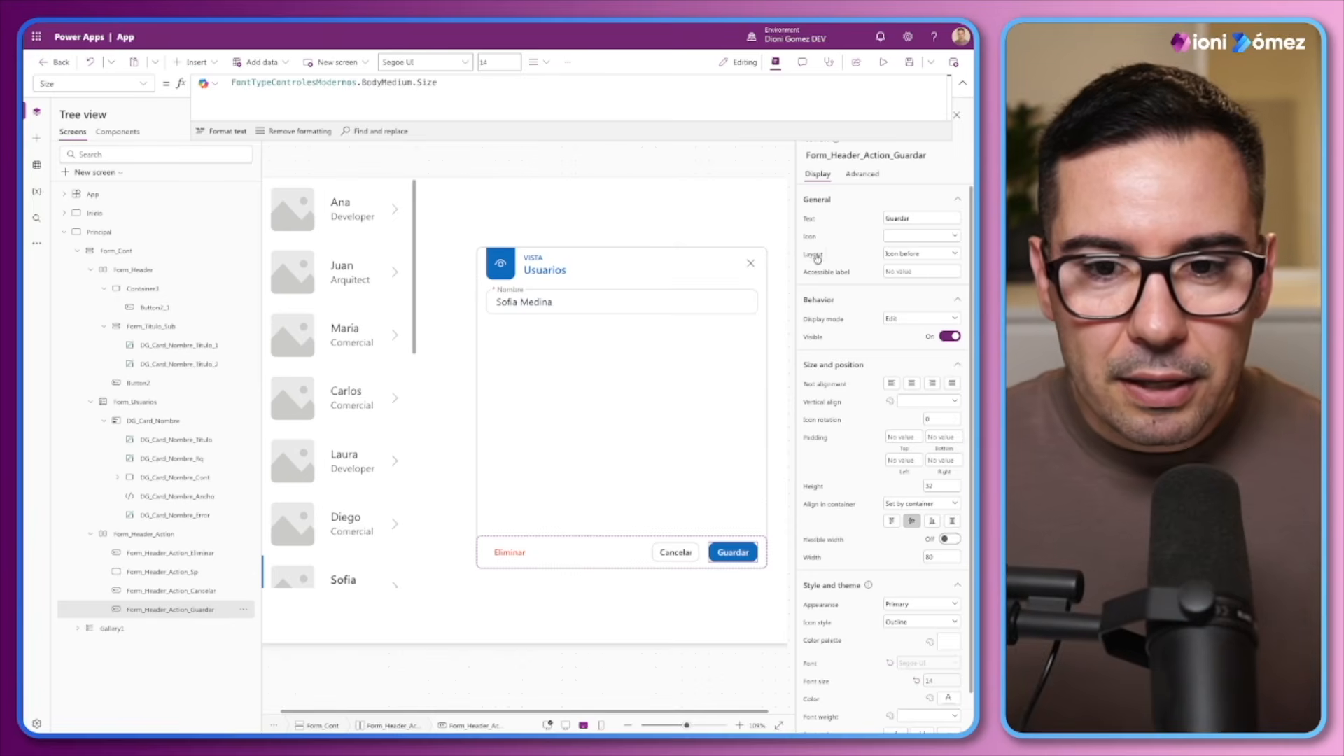
Copy the close button's ViewForm(Form_Usuarios) formula into the OnSelect of the Cancelar button
left_click(757, 264)
left_click(388, 98)
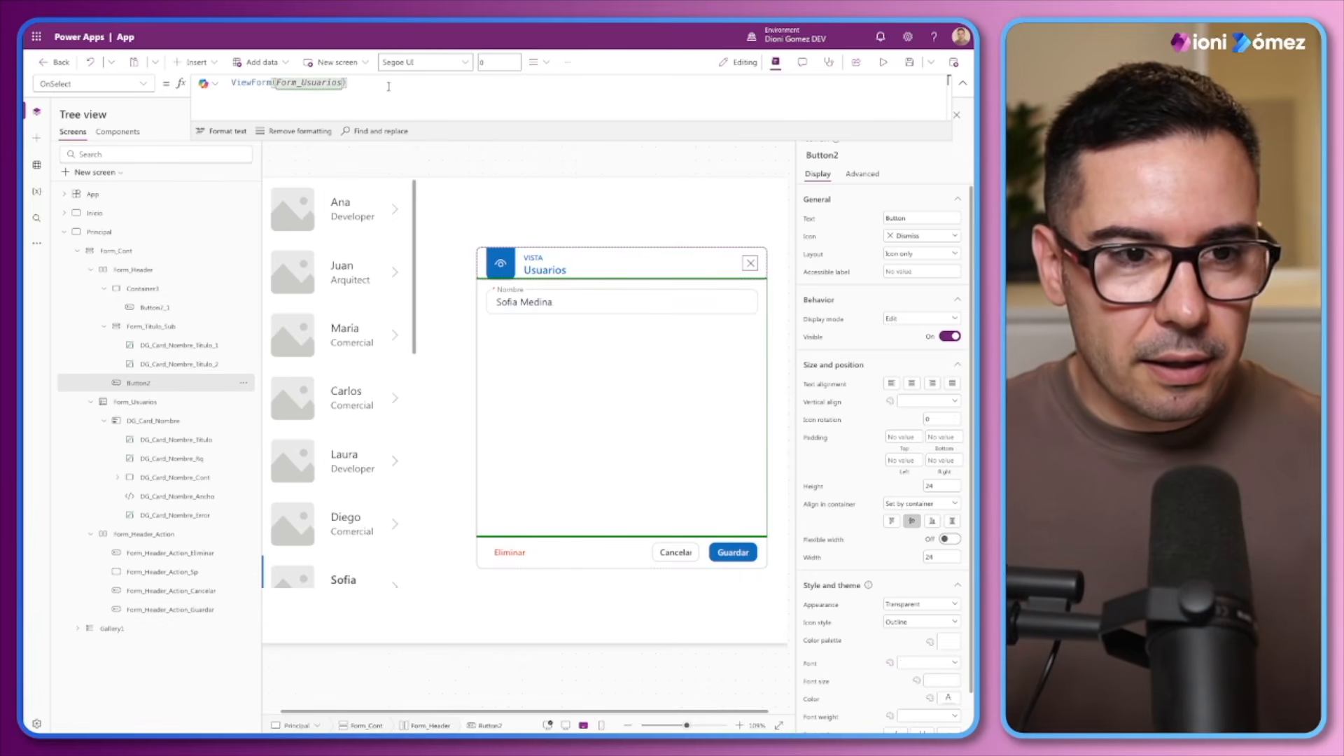
key("ctrl+a")
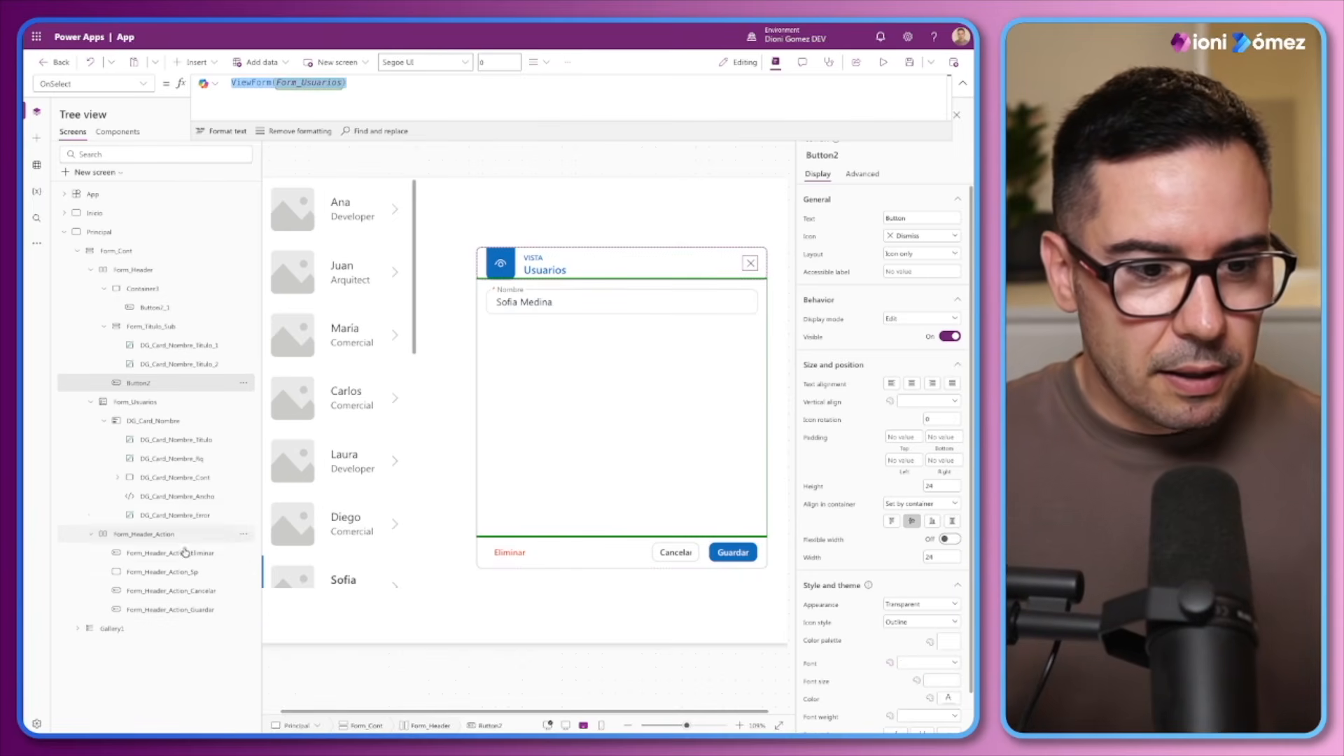
left_click(184, 591)
left_click(860, 175)
left_click(956, 201)
left_click(835, 261)
left_click(308, 98)
key("ctrl+a")
key("ctrl+v")
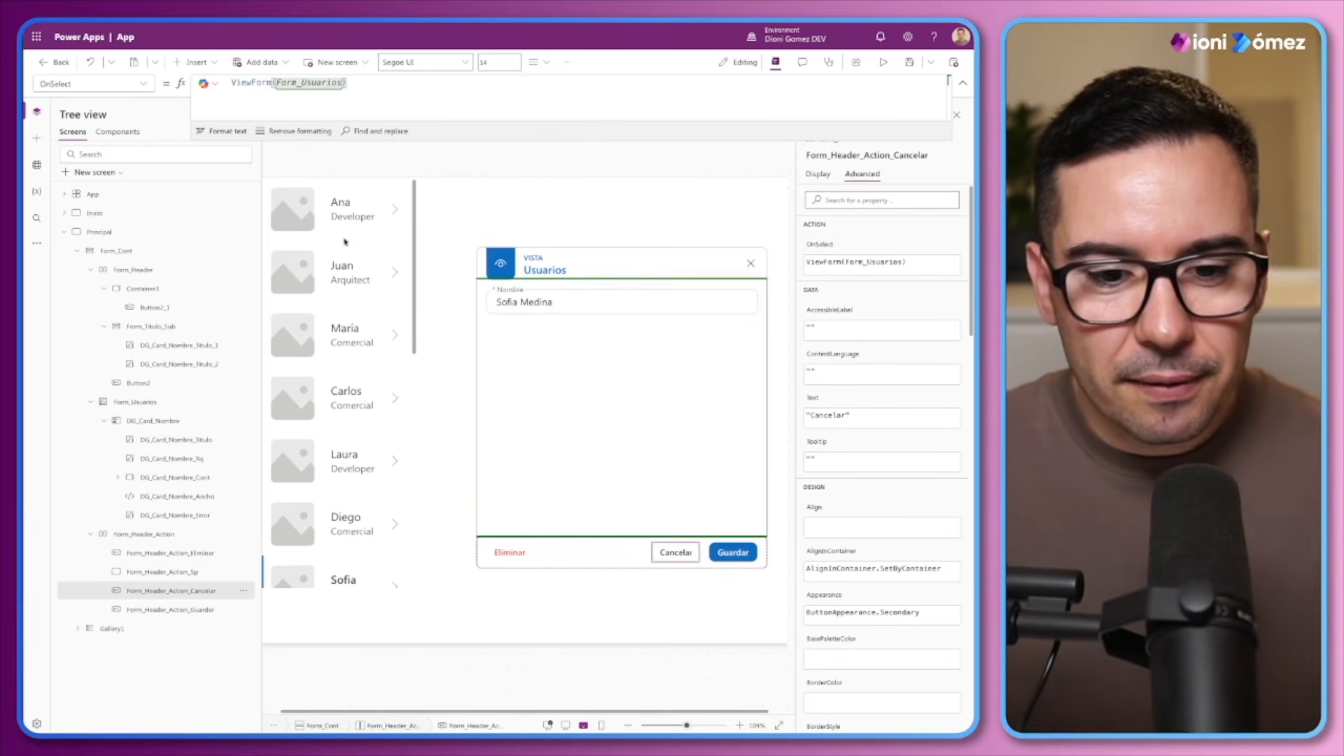
Copy the Eliminar button from the footer into the form header, beside the close button
left_click(501, 553)
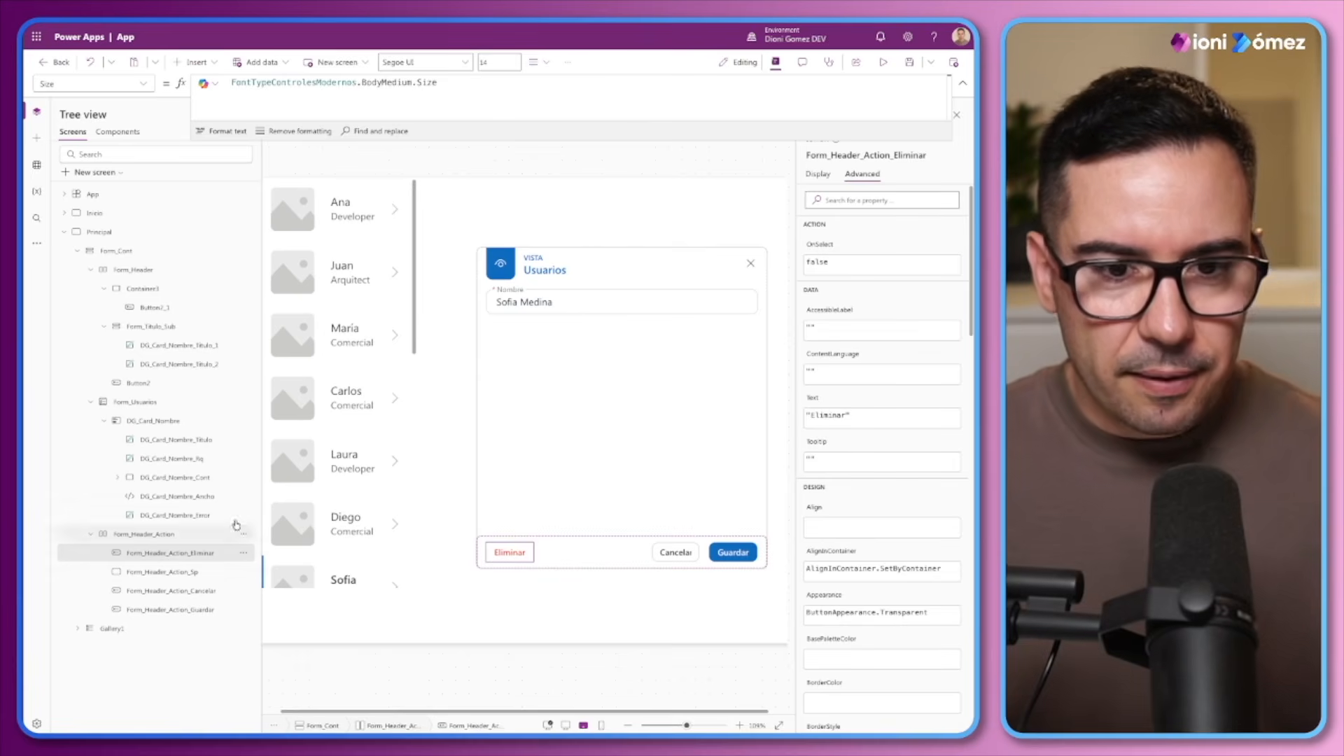
left_click(582, 271)
left_click(749, 272)
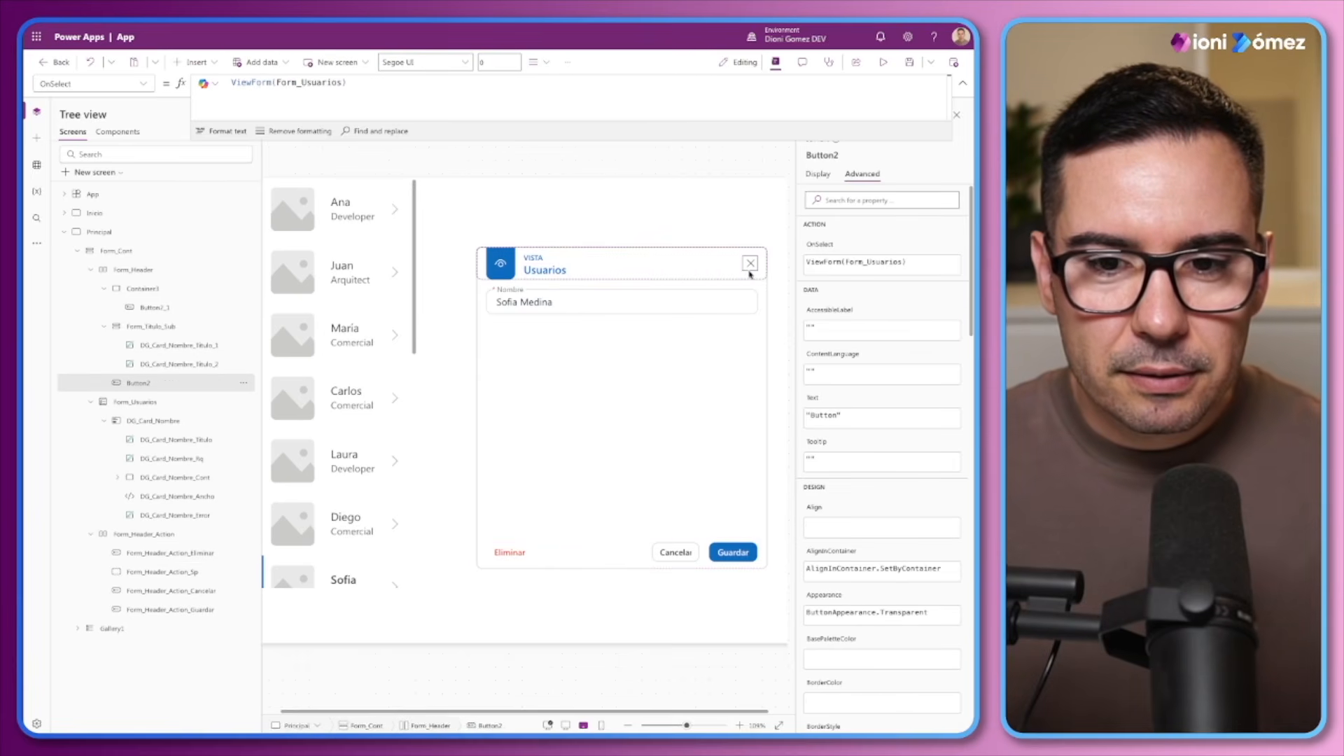
key("ctrl+v")
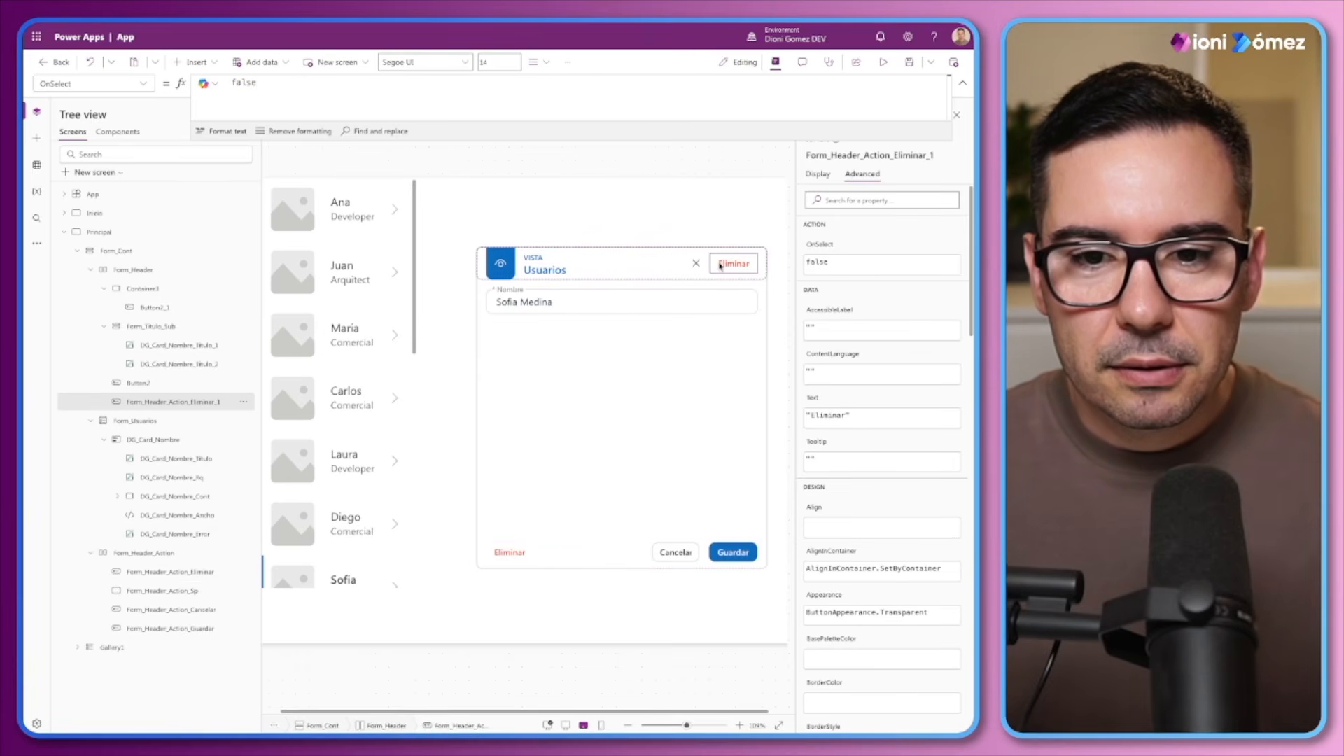
Set the text of the header's copied Eliminar button to Edit and its width to 50
left_click(818, 175)
left_click(906, 221)
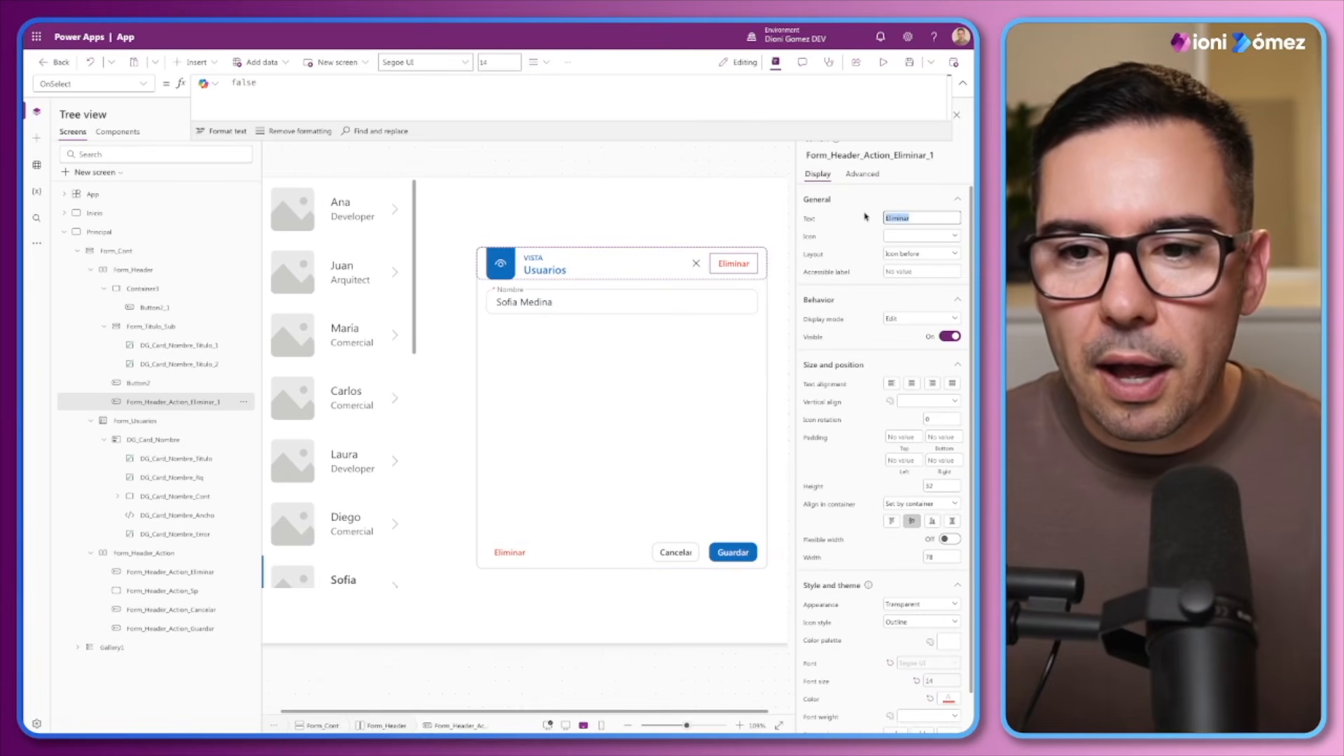
type("Edit")
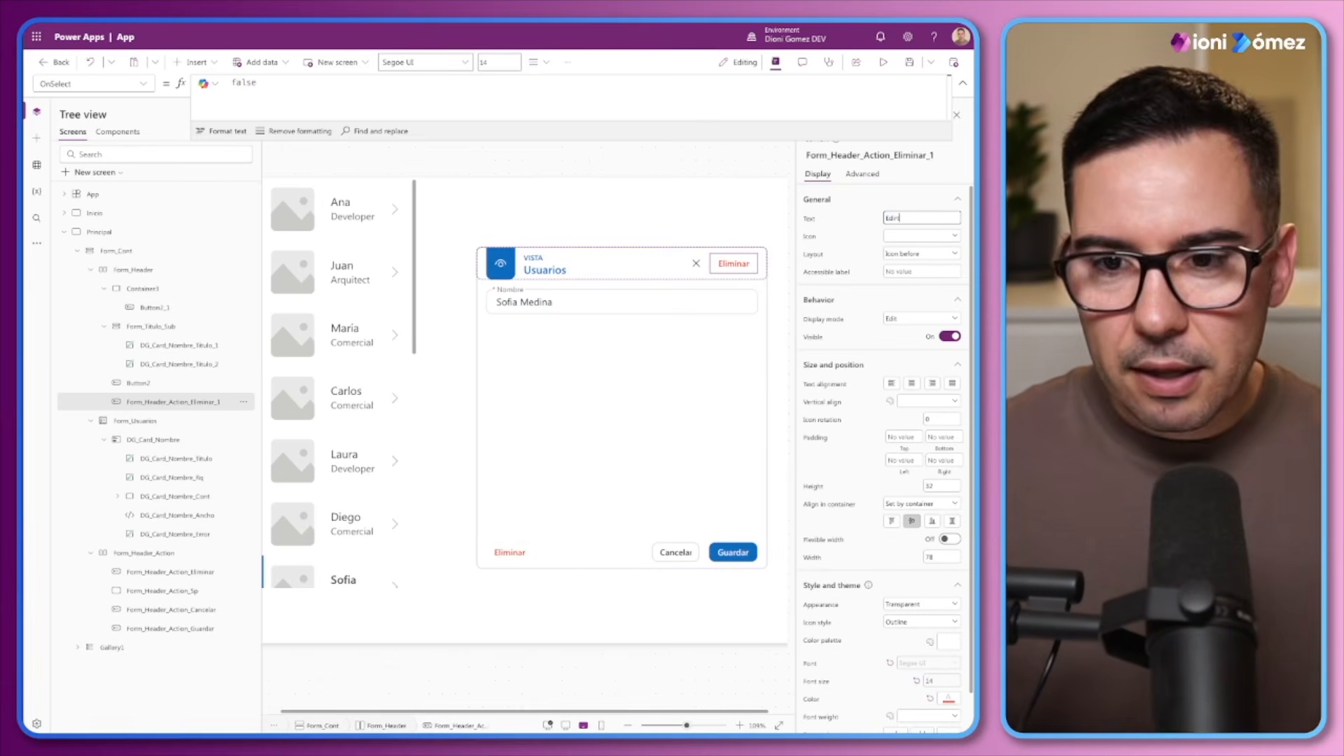
key("BackSpace")
left_click(864, 218)
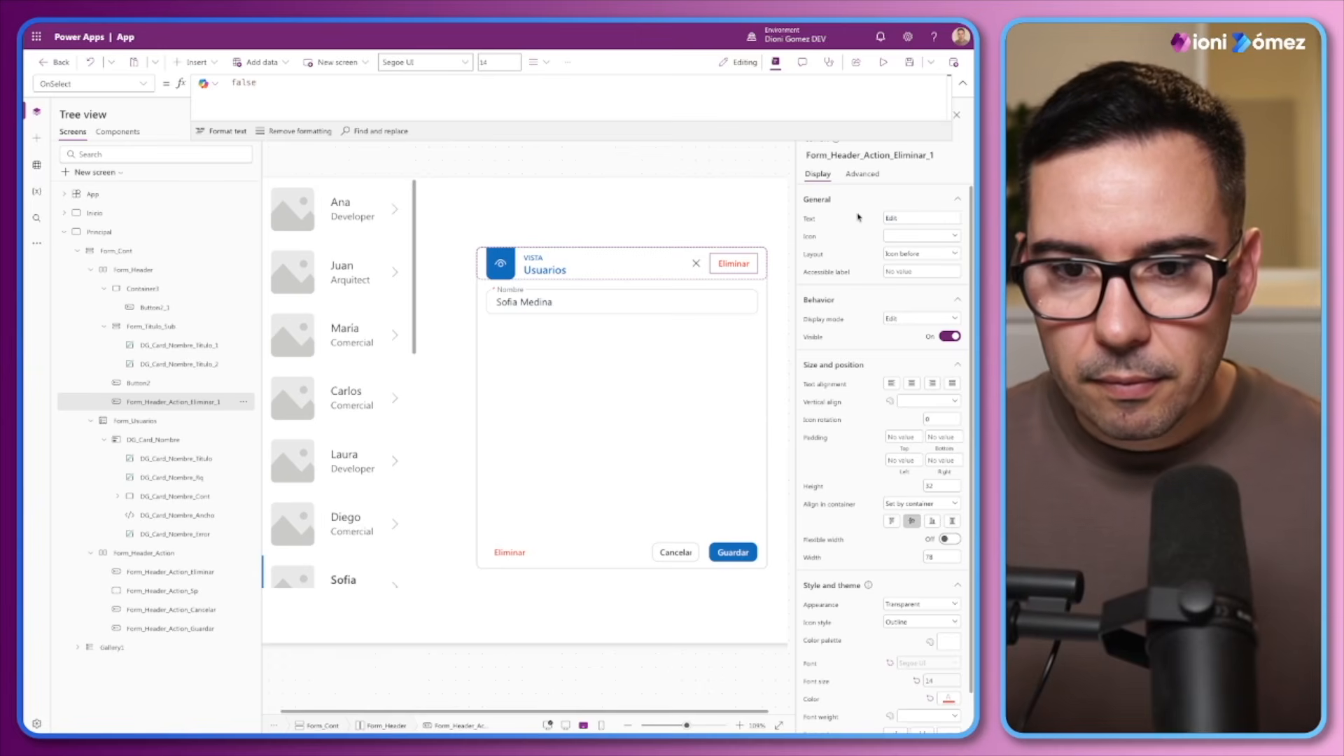
left_click(924, 556)
type("50")
left_click(907, 556)
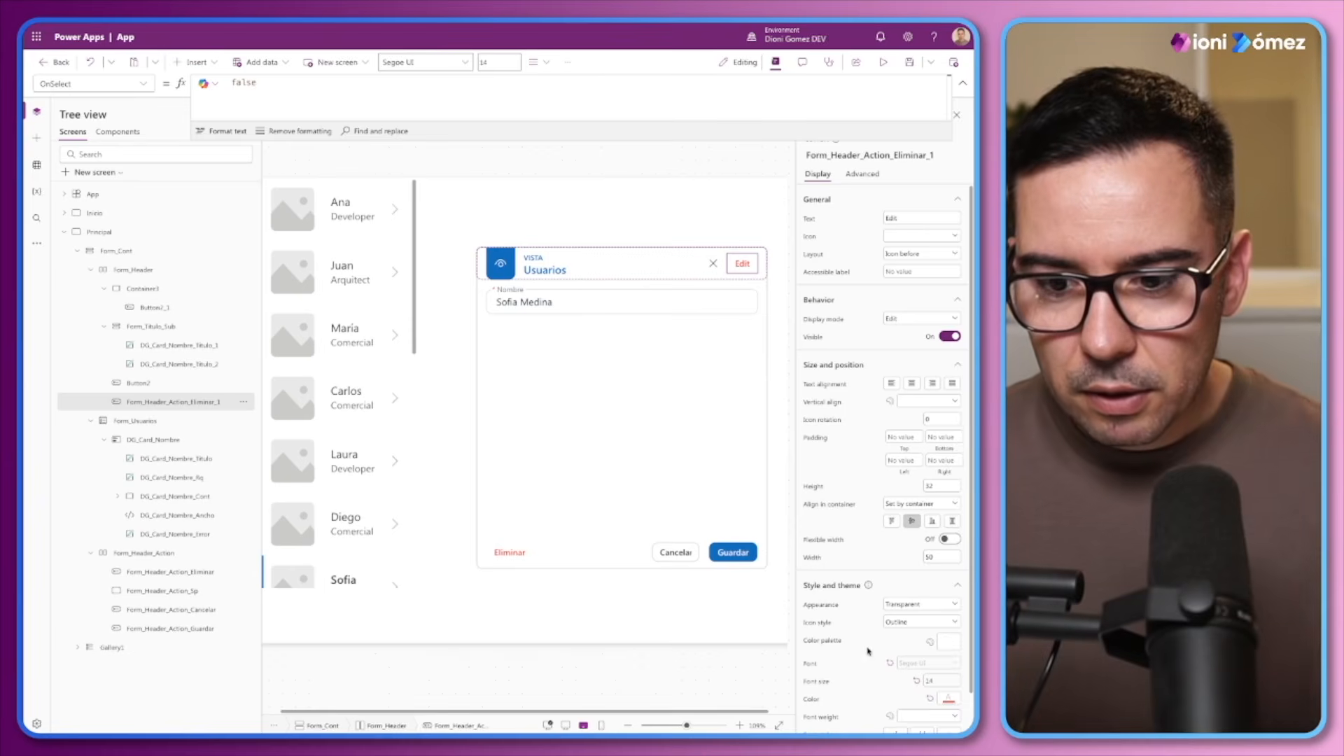
Set the header Edit button's color to ModeApp.Interactive.Default
scroll(869, 651, "down", 2)
left_click(814, 671)
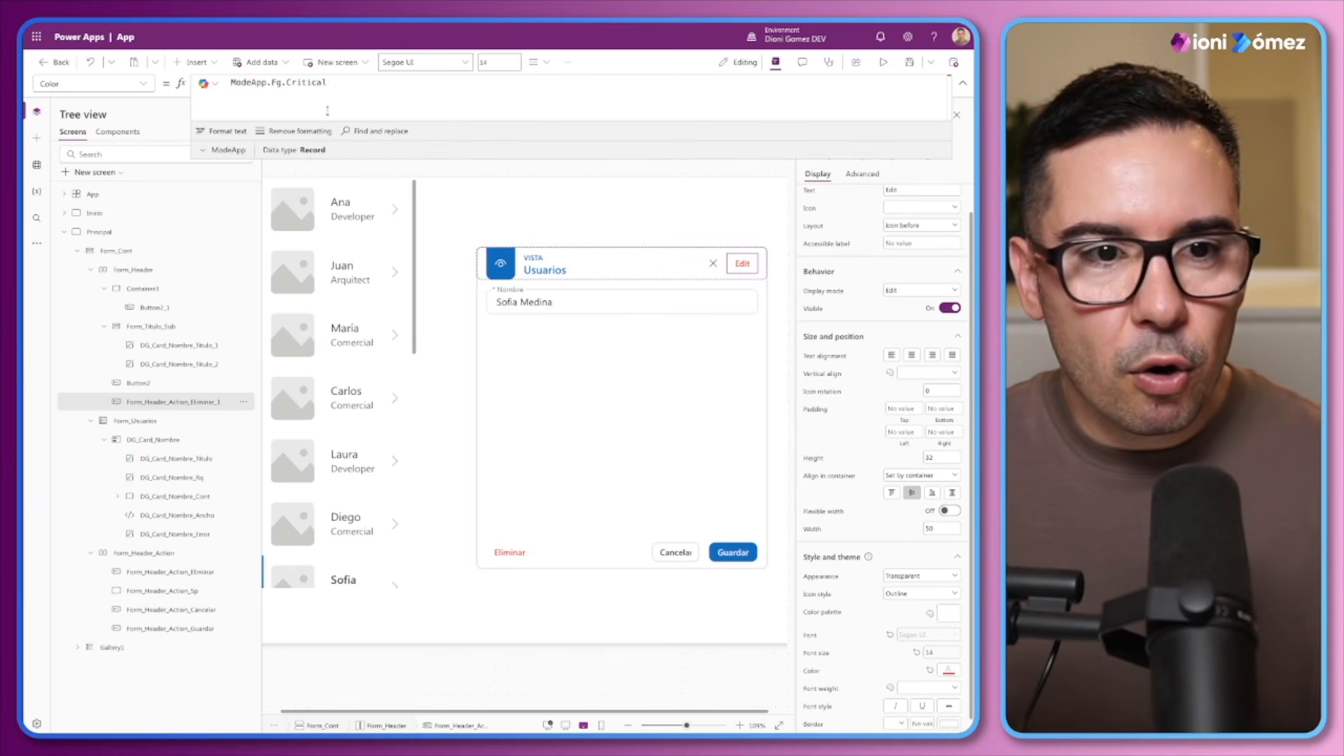
left_click_drag(326, 83, 269, 82)
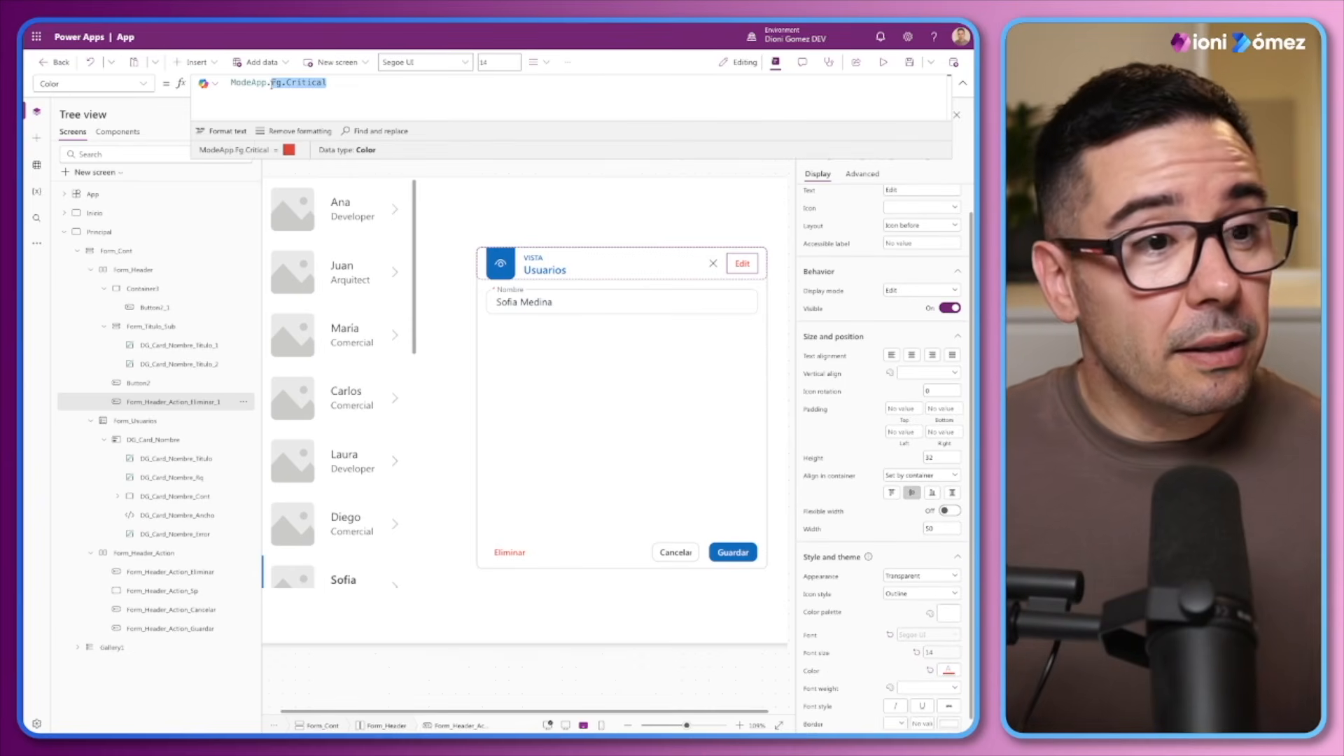
type("Interactive.")
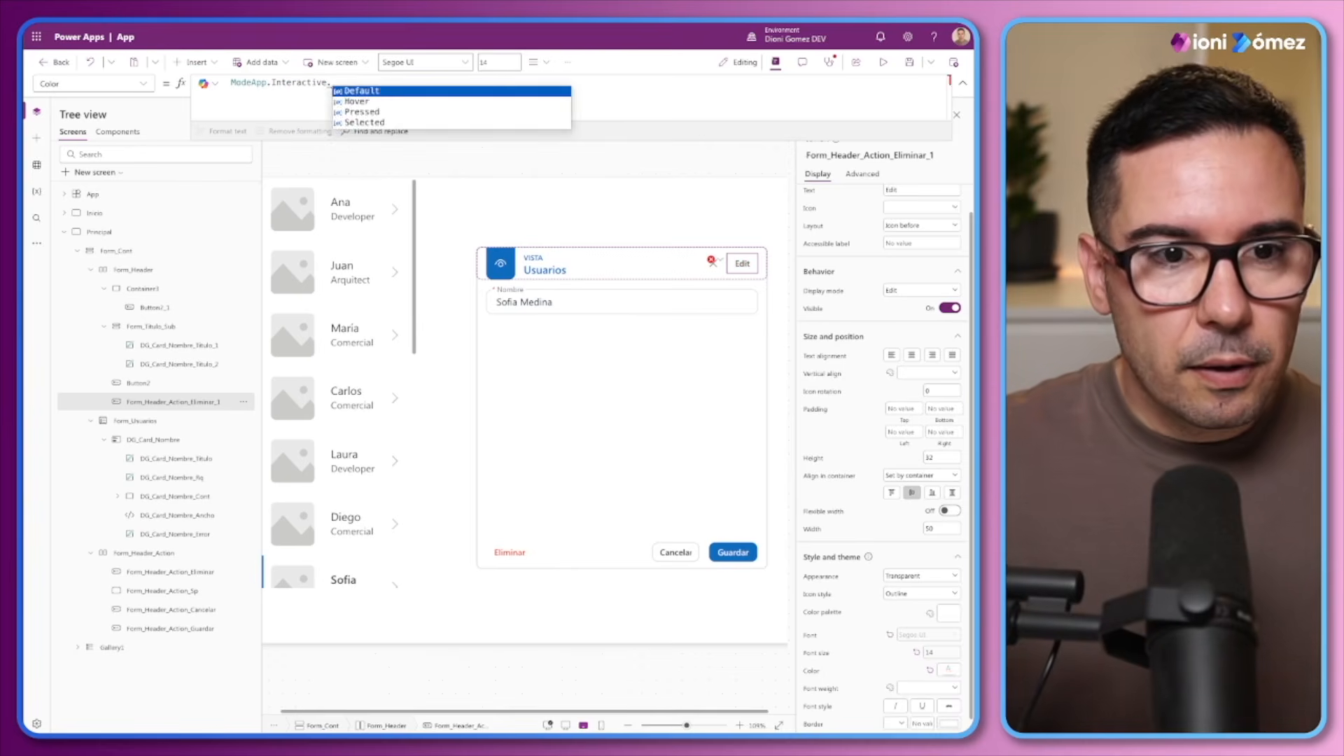
key("Tab")
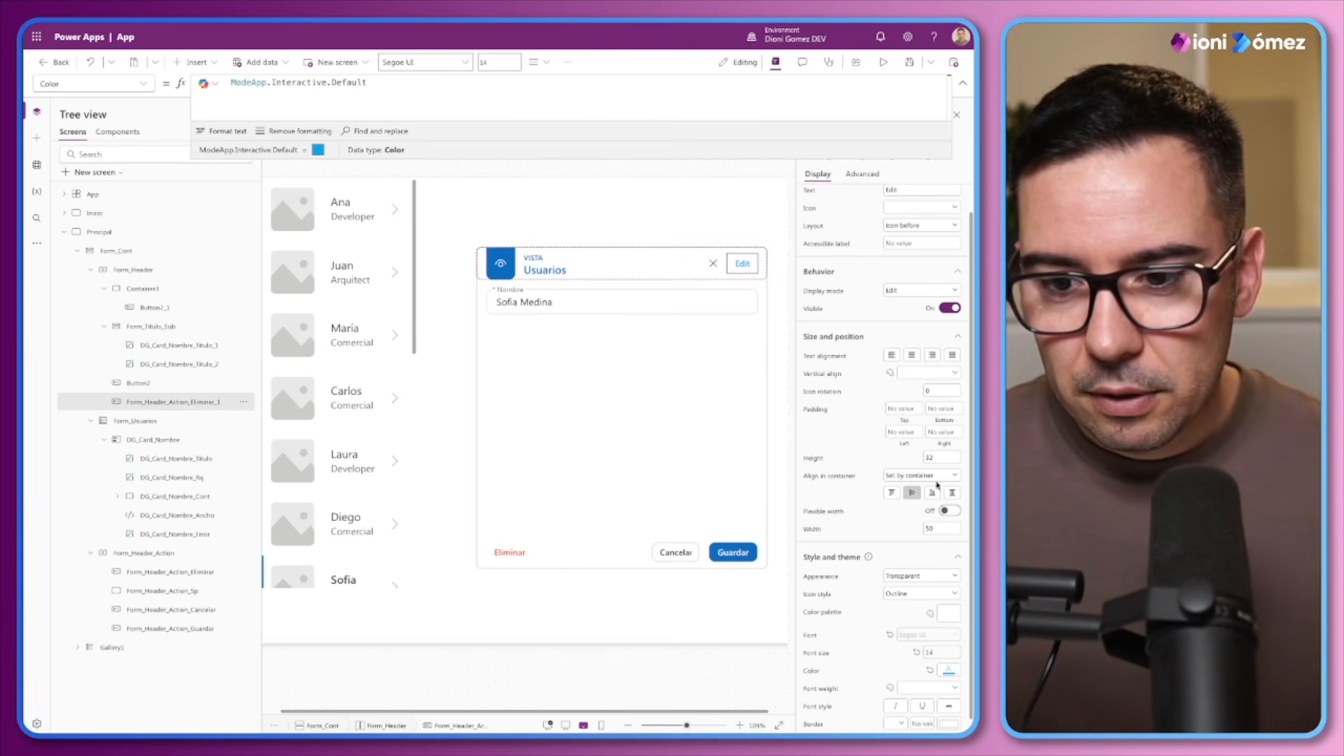
Set the header Edit button's width to 44 and its left and right padding to 0
left_click(924, 529)
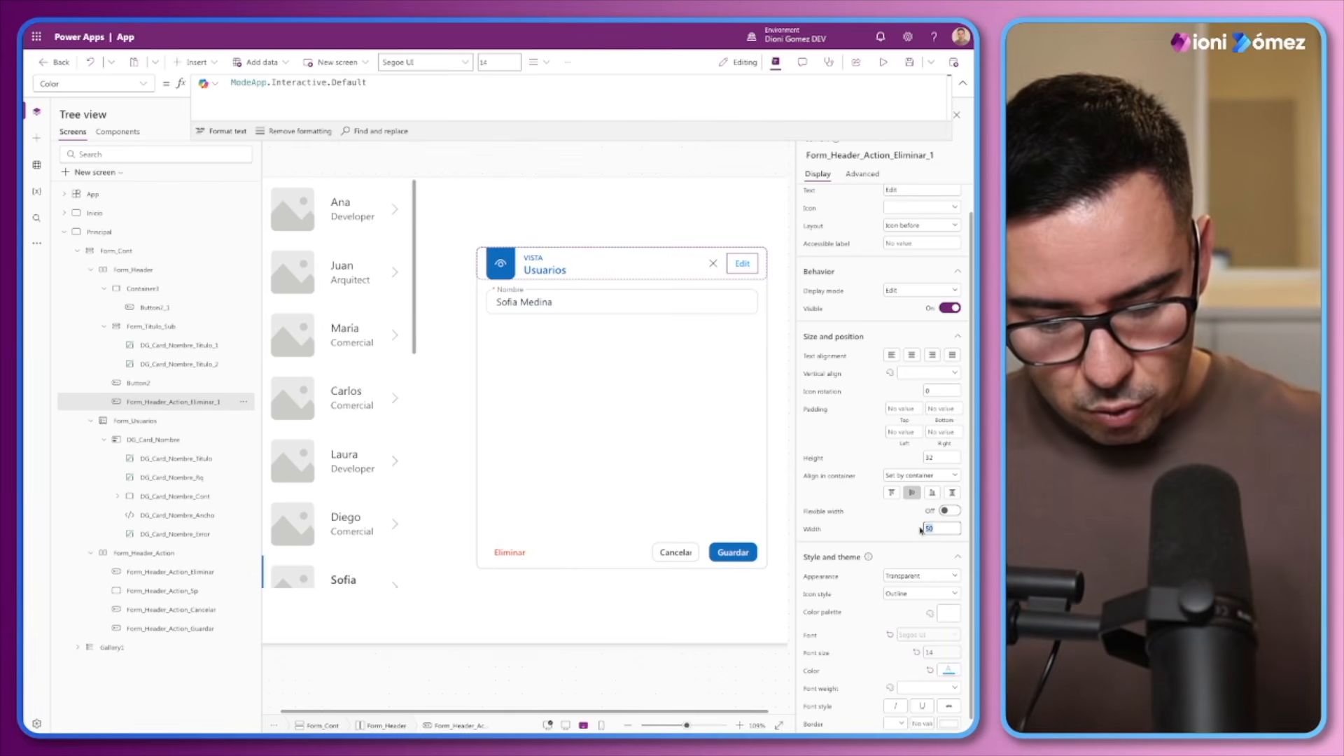
key("Return")
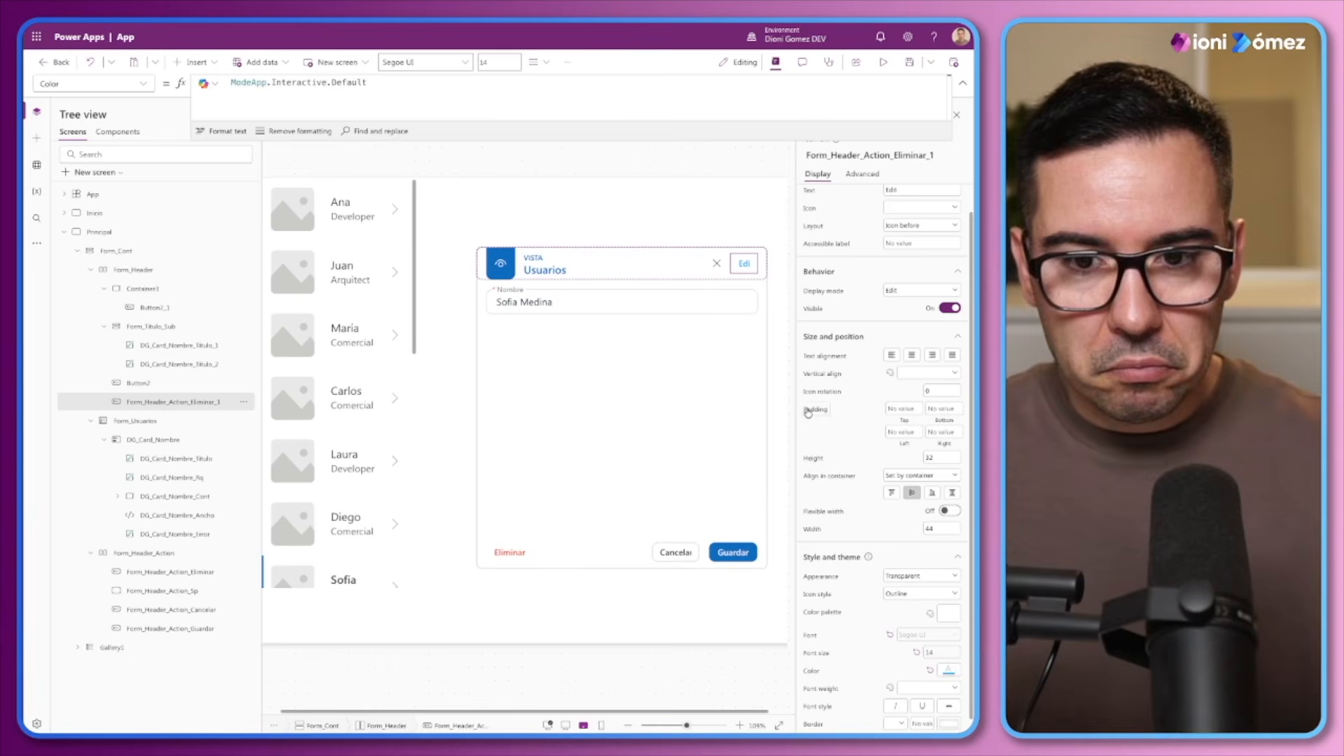
left_click(917, 434)
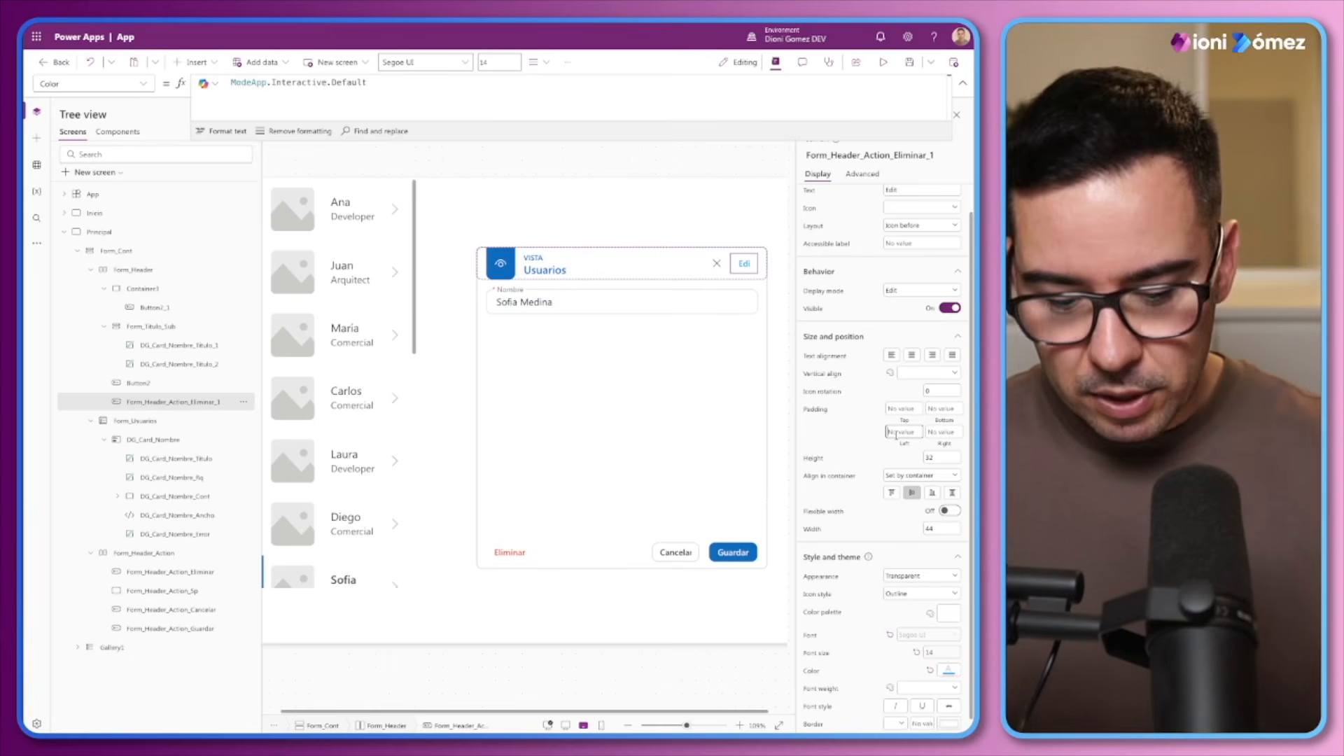
type("0")
key("Tab")
type("0")
left_click(862, 440)
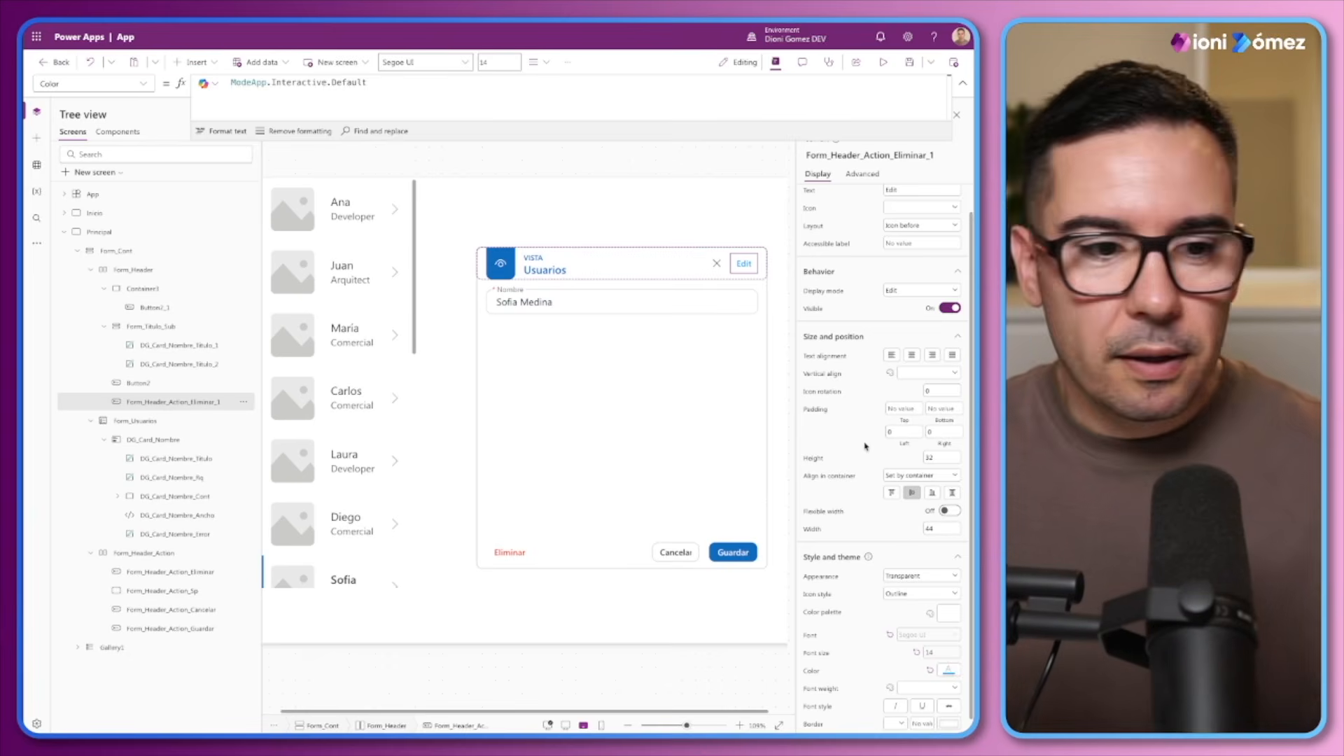
Move the Edit button ahead of the header's close button and place a duplicate before it with the text New
left_click_drag(140, 402, 138, 382)
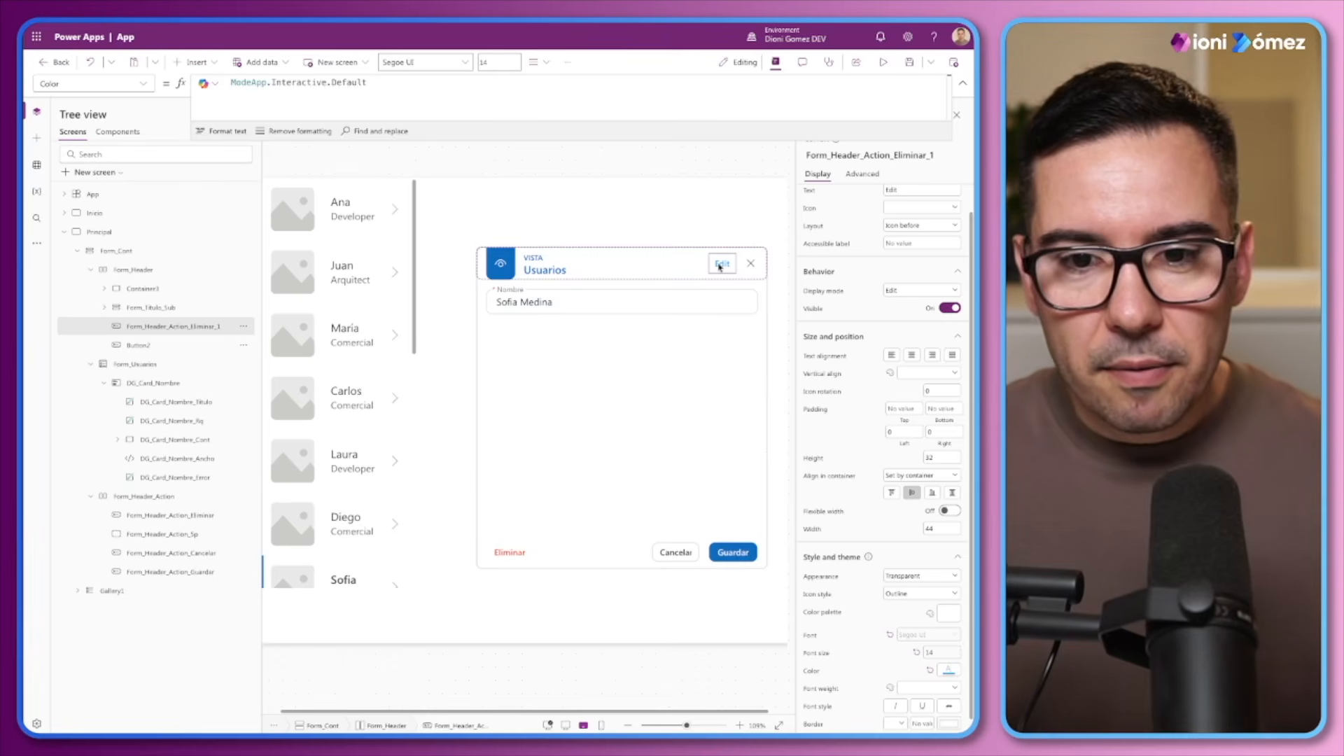
key("ctrl+v")
left_click_drag(748, 265, 680, 266)
double_click(897, 198)
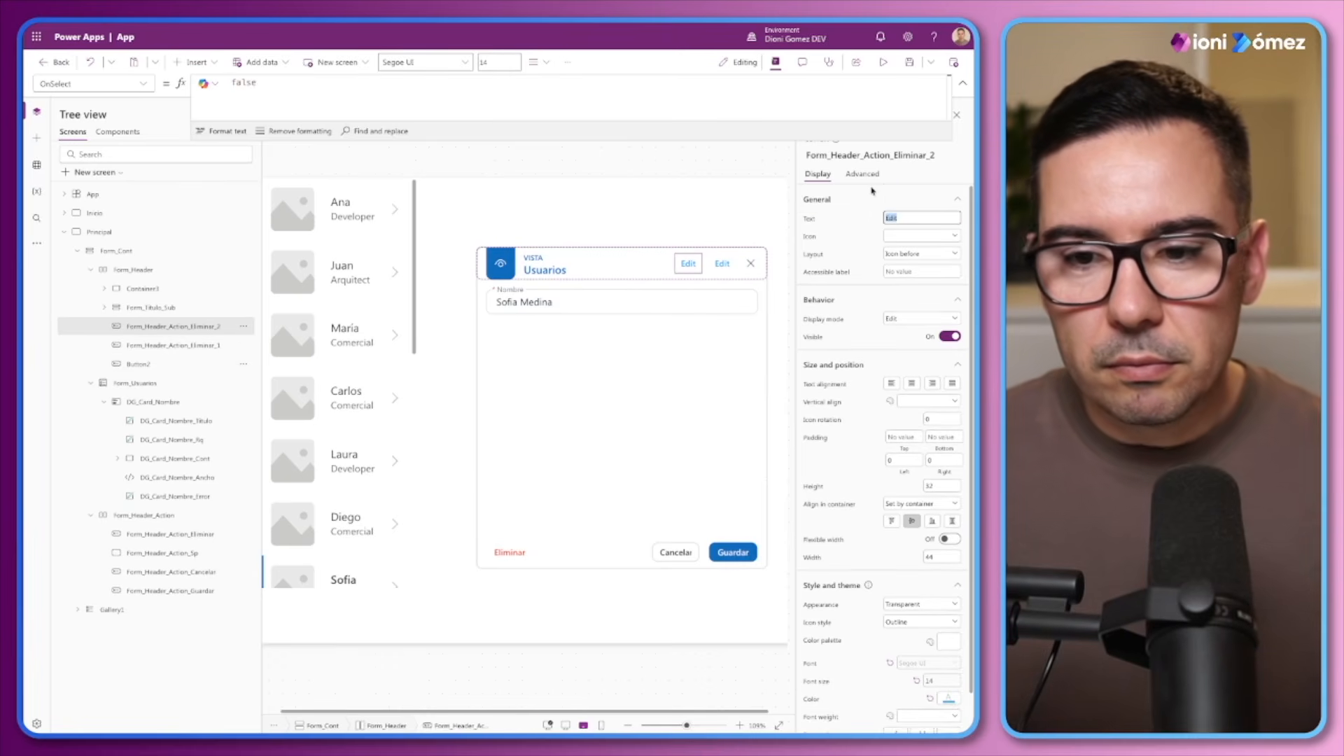
type("New")
left_click(873, 194)
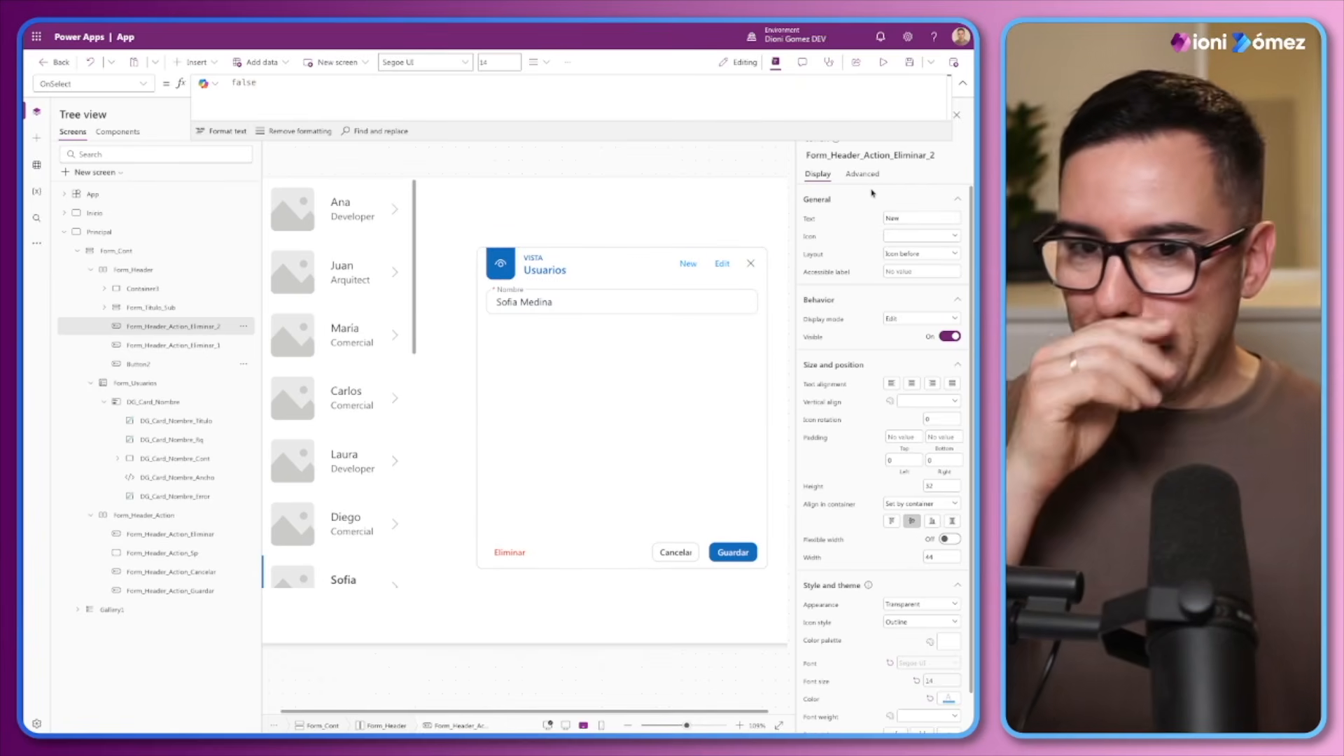
Set the OnSelect formula of the header's New button to NewForm(Form_Usuarios)
left_click(703, 266)
left_click(718, 267)
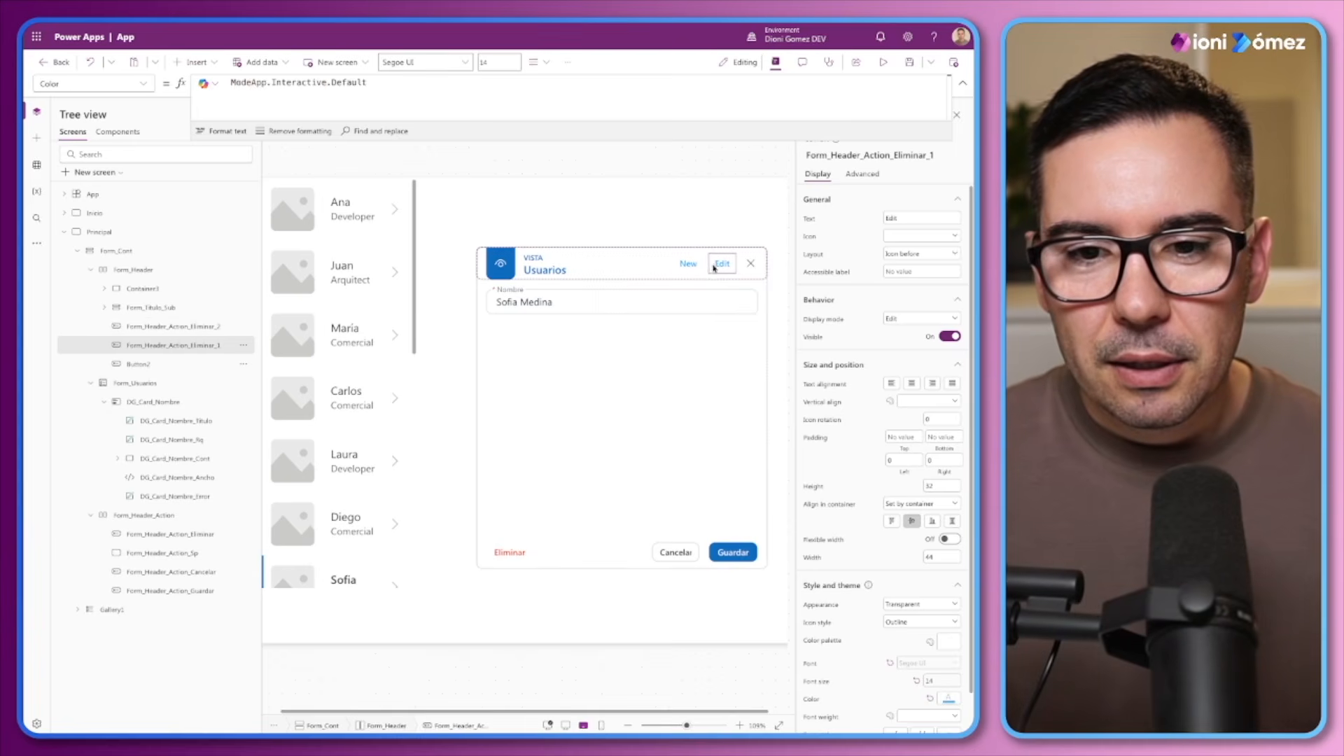
left_click(679, 266)
left_click(715, 267)
left_click(689, 265)
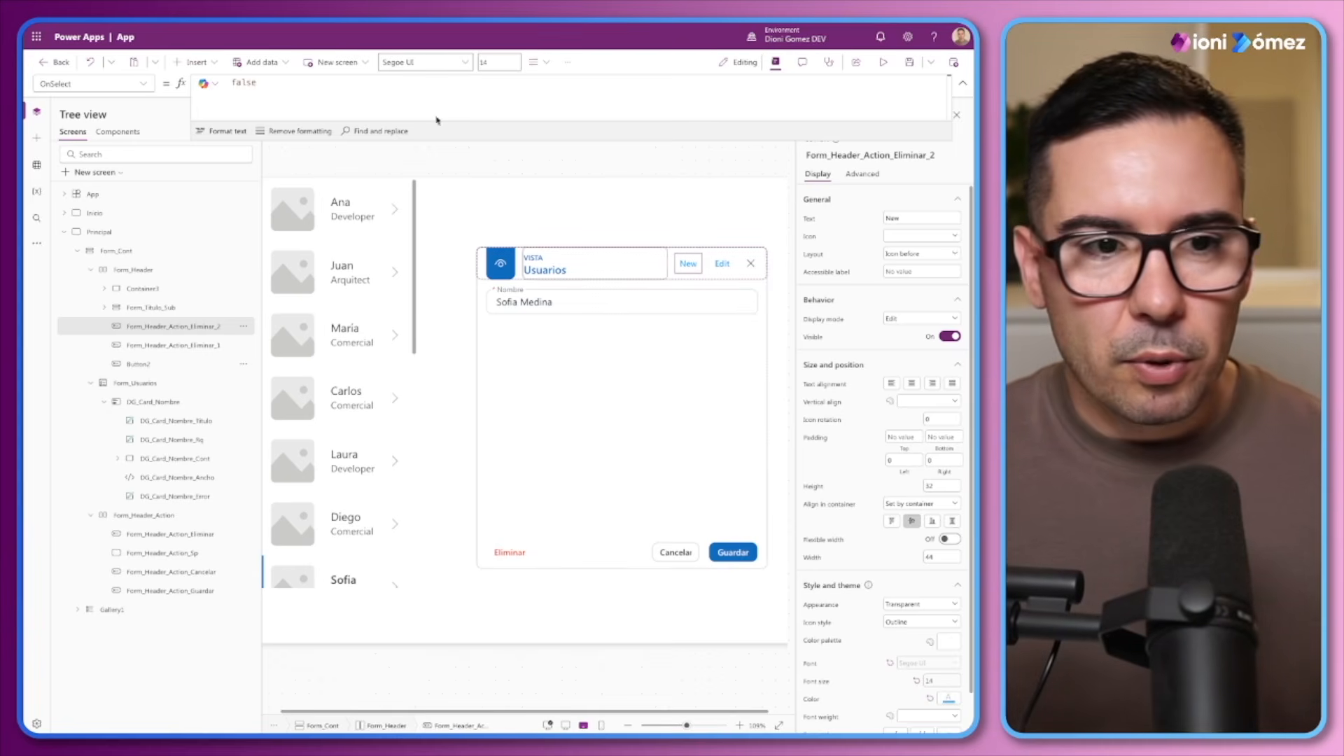
double_click(311, 91)
type("New")
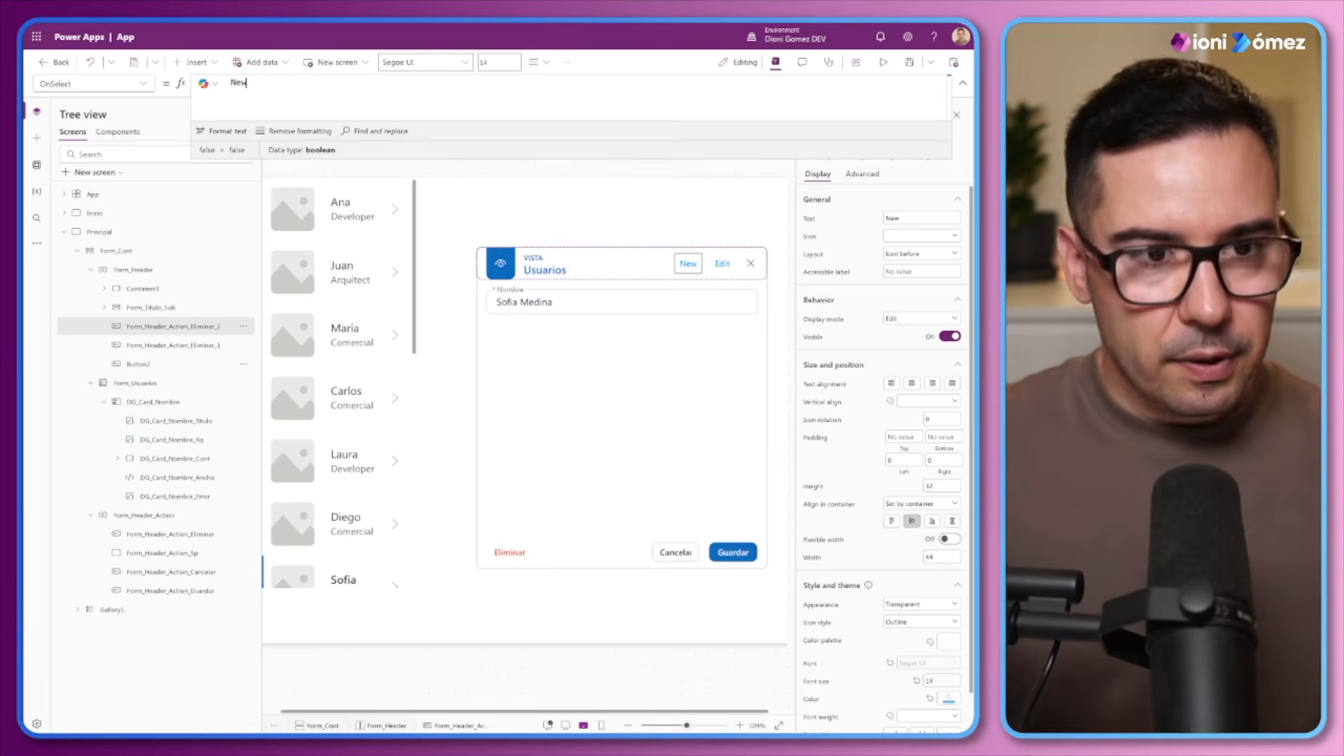
type("Form(Form_")
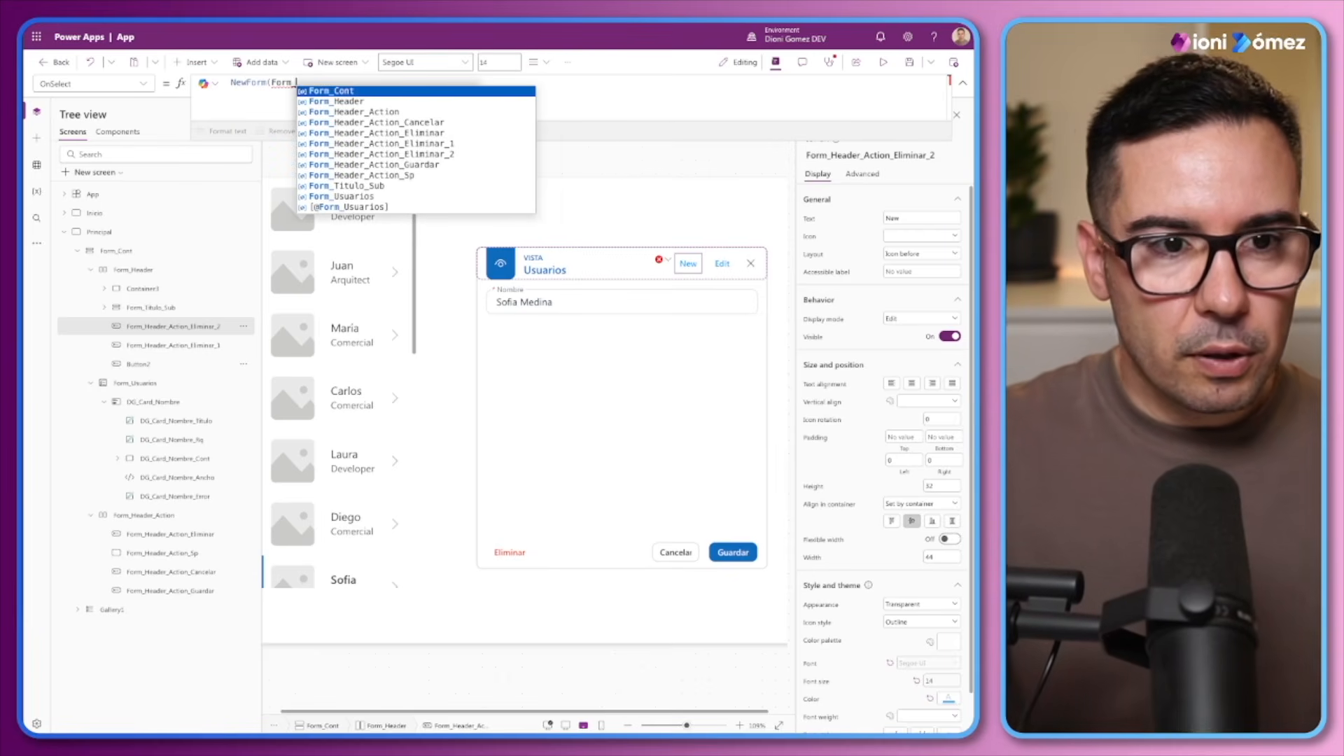
type("Usuarios)")
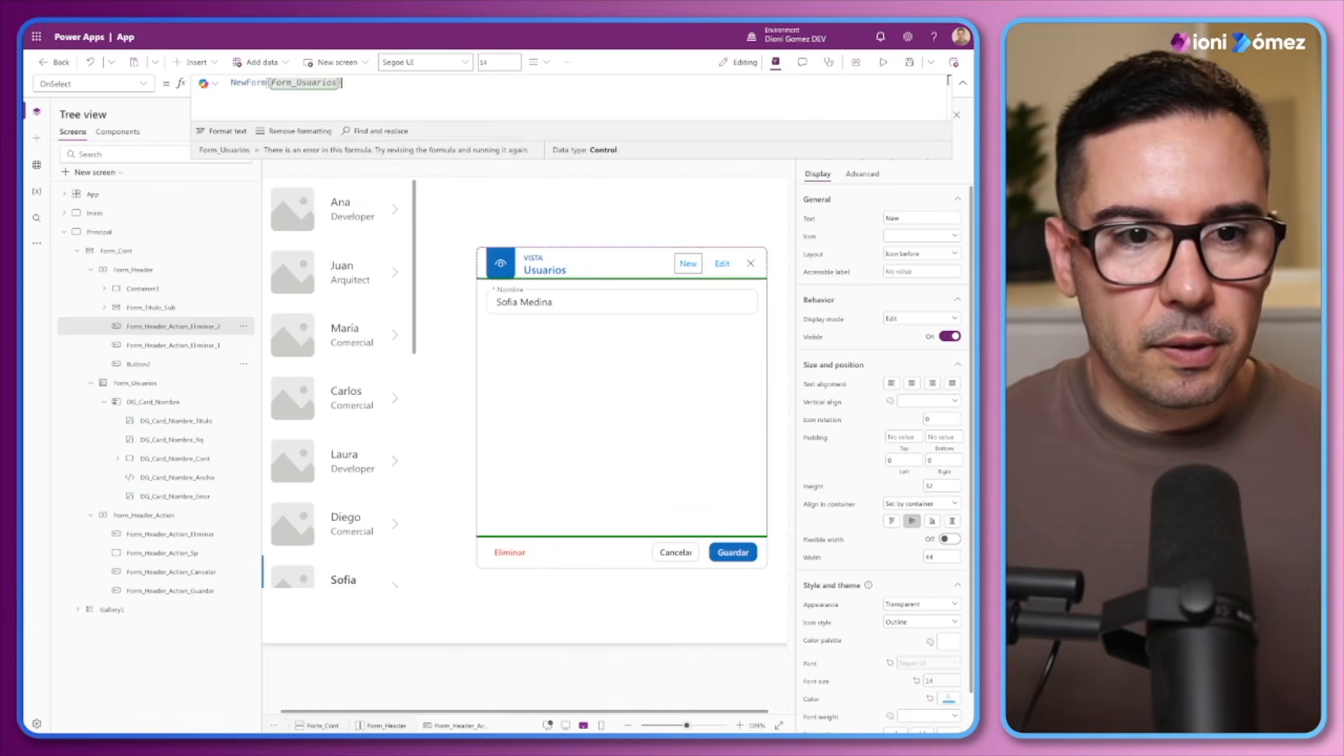
Reuse the New button's formula in the Edit button's OnSelect, changing it to EditForm(Form_Usuarios)
triple_click(316, 86)
key("ctrl+c")
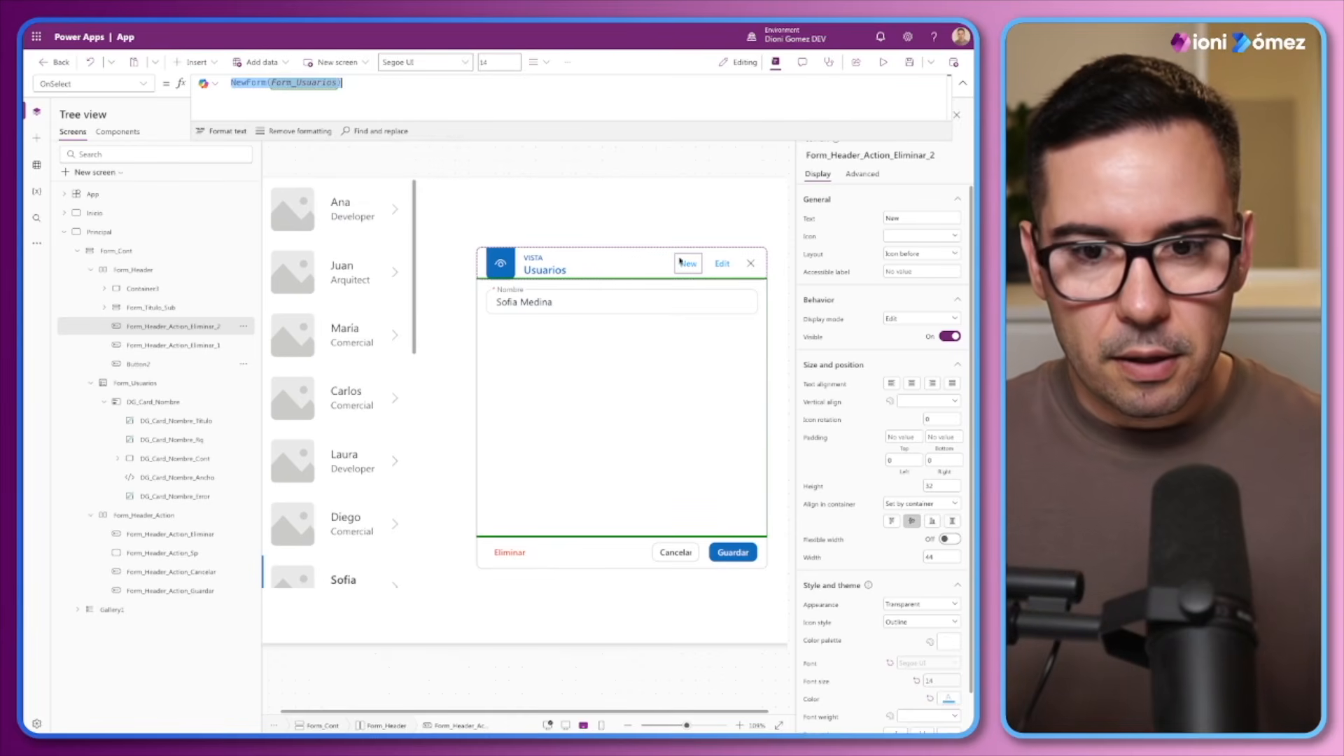
left_click(722, 263)
left_click(862, 173)
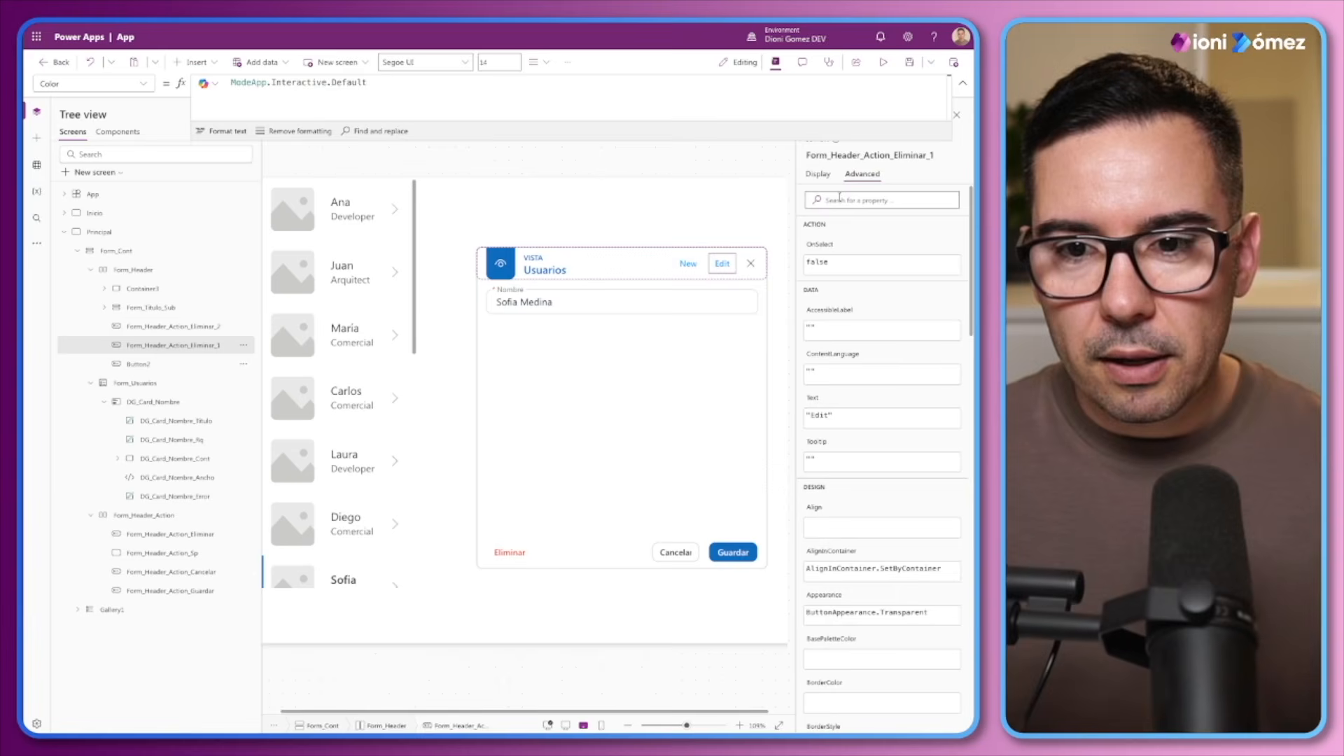
left_click(828, 243)
double_click(242, 83)
key("ctrl+v")
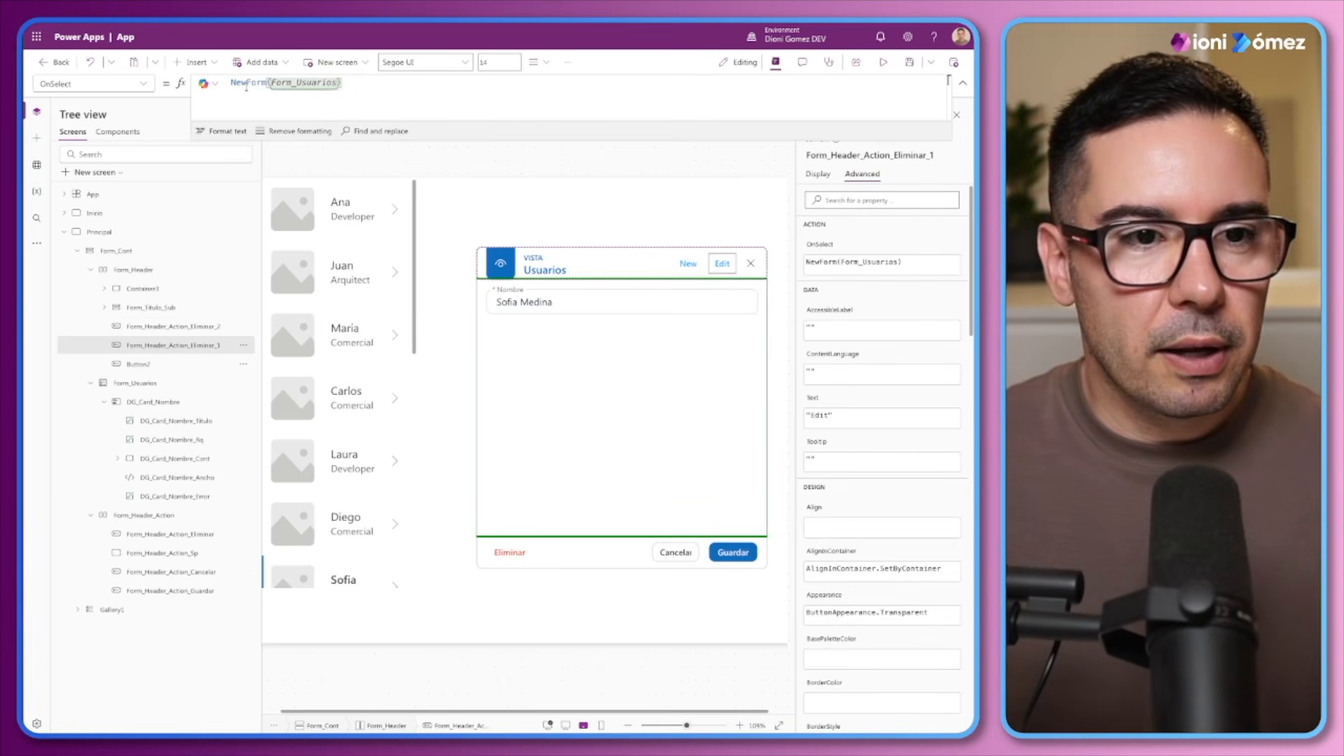
left_click_drag(246, 82, 231, 82)
type("Edit")
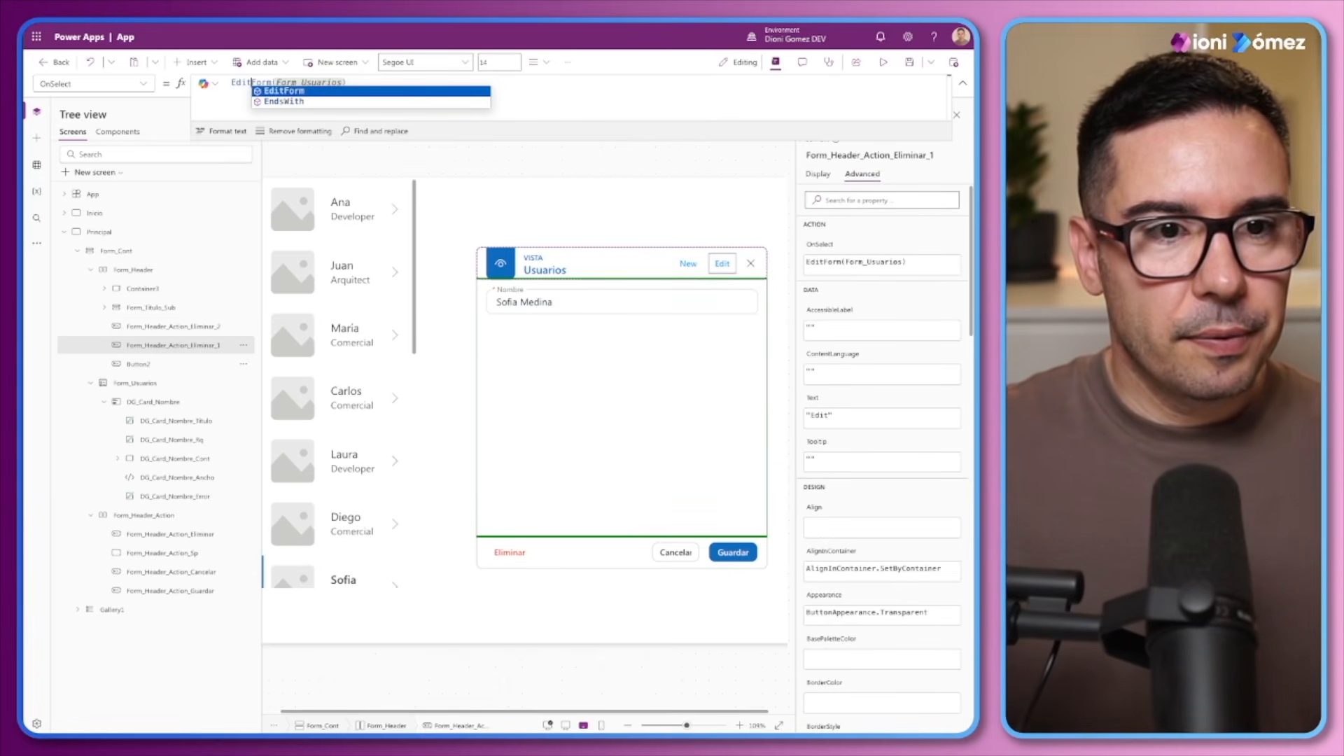
key("Tab")
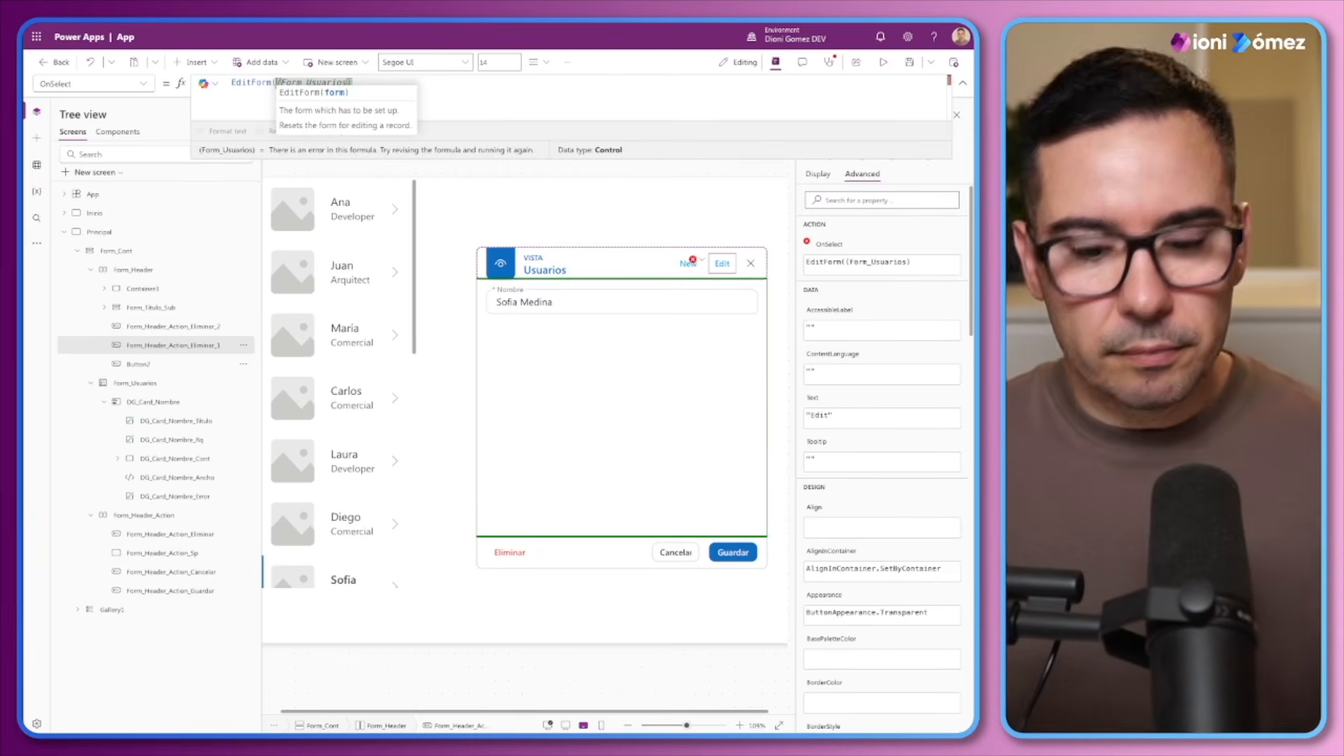
Test the header's Edit, New and close buttons by switching the form between its modes
left_click(720, 271, "alt")
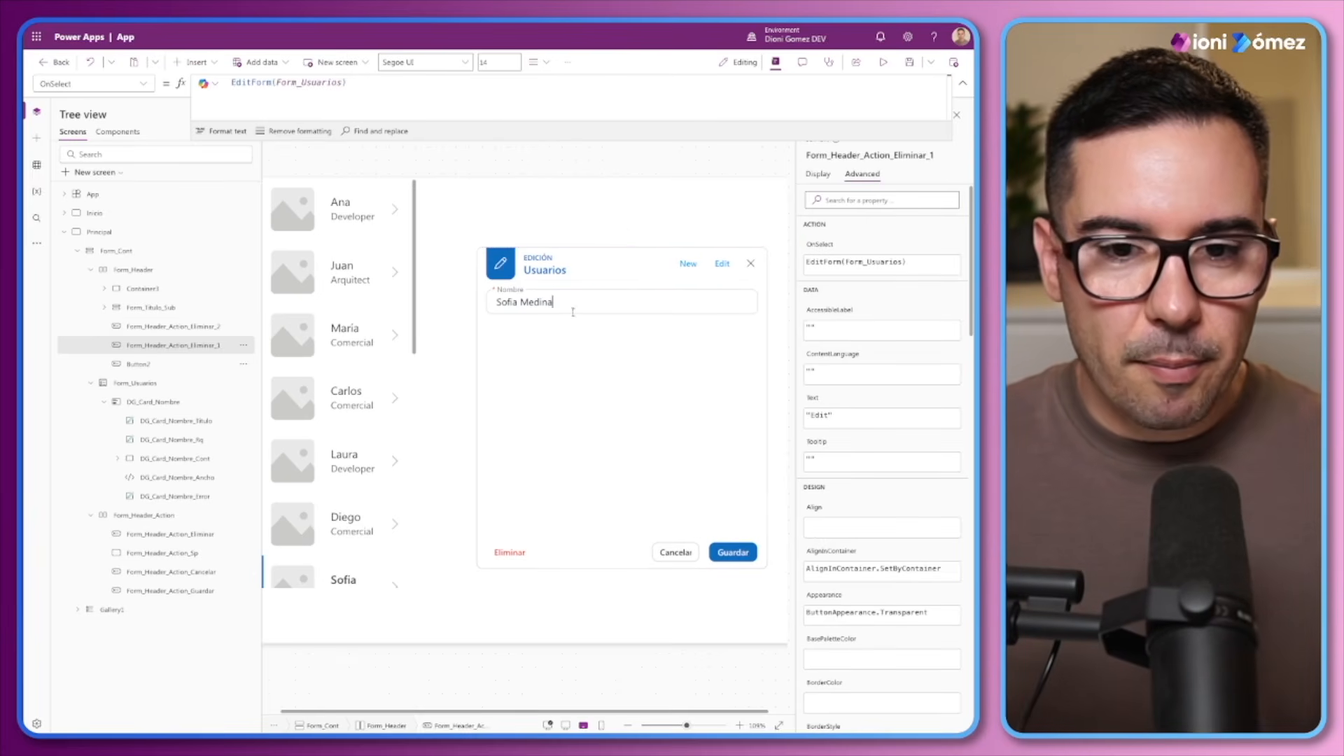
left_click(689, 269, "alt")
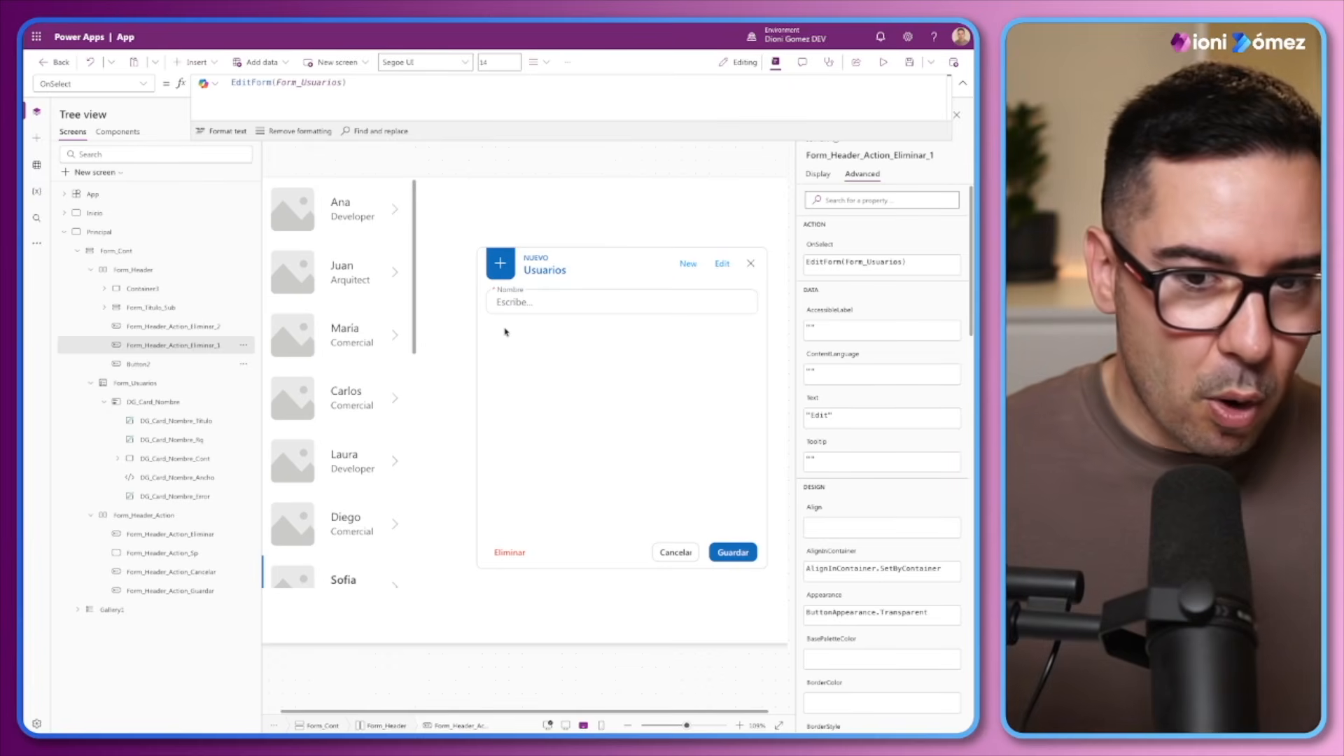
left_click(749, 269, "alt")
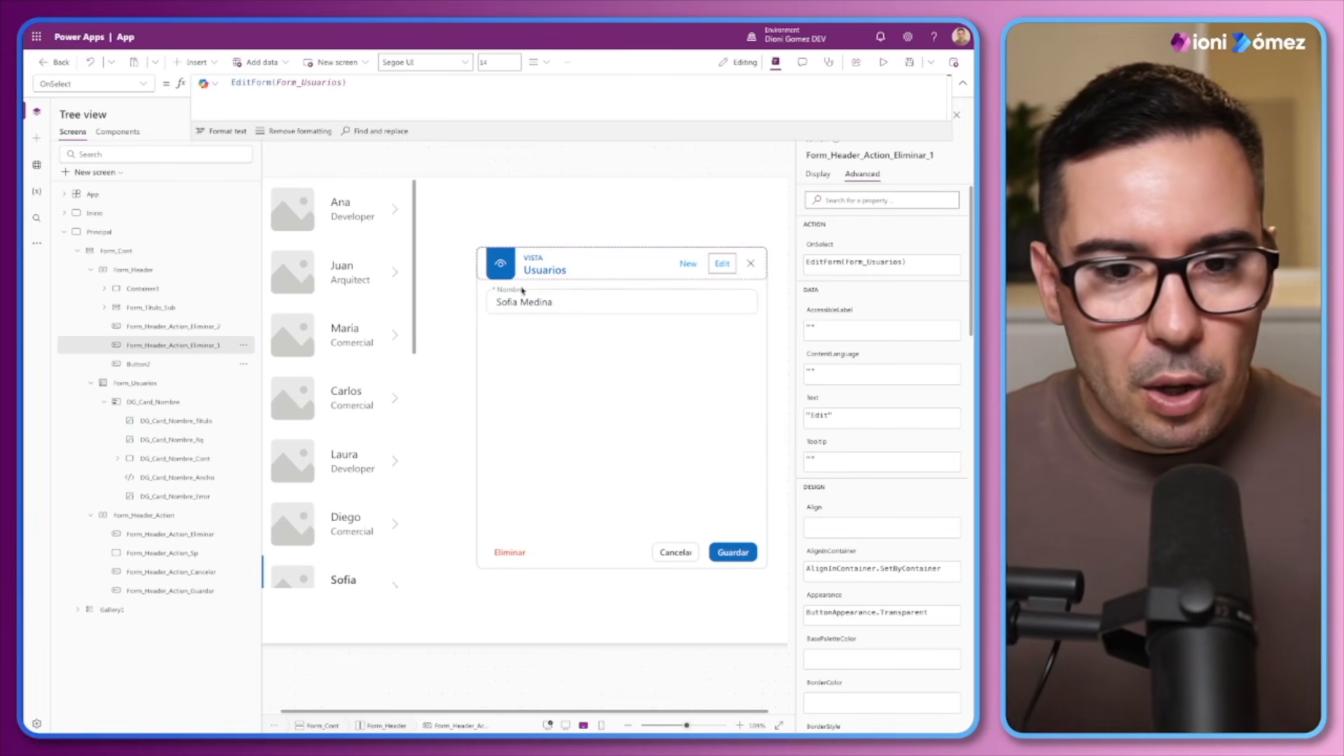
Copy the Nombre card's title label into Form_Cont between Form_Header and Form_Usuarios, and stretch it across the container
left_click(95, 272)
left_click(91, 289)
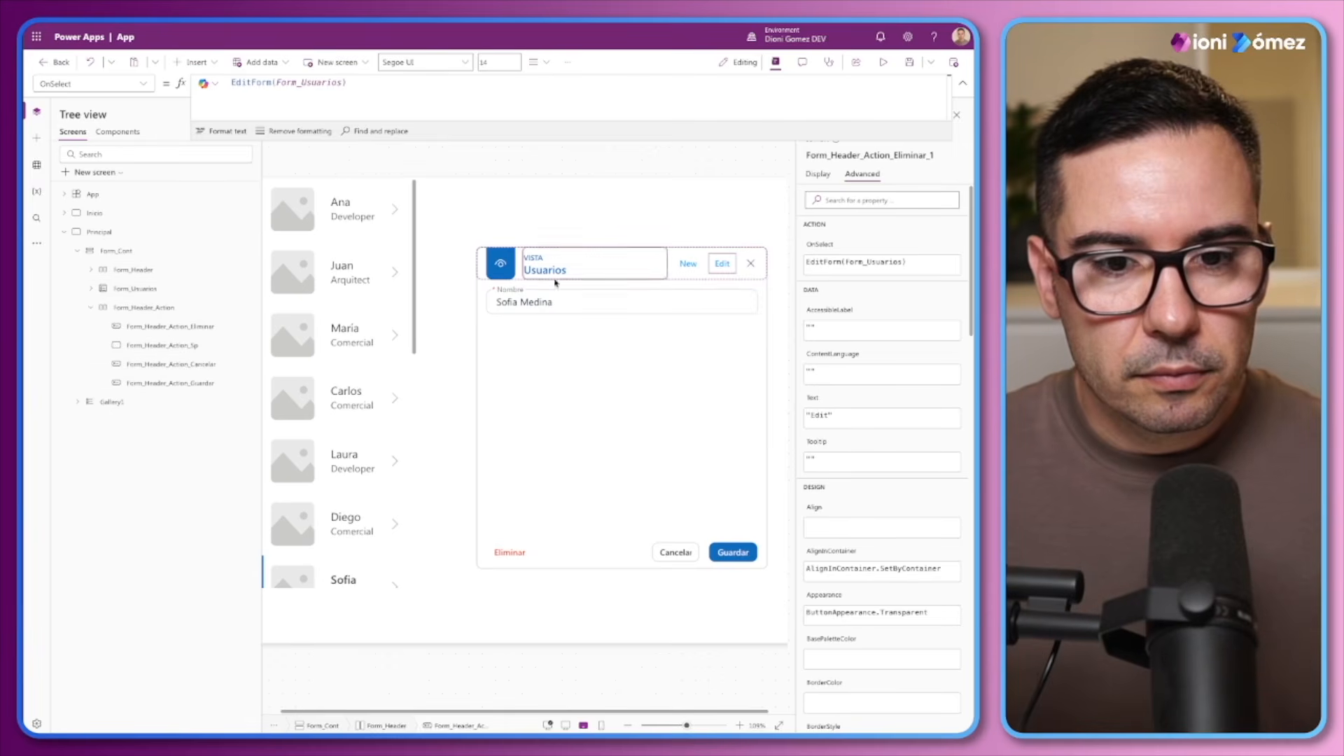
left_click(514, 292)
left_click(514, 290)
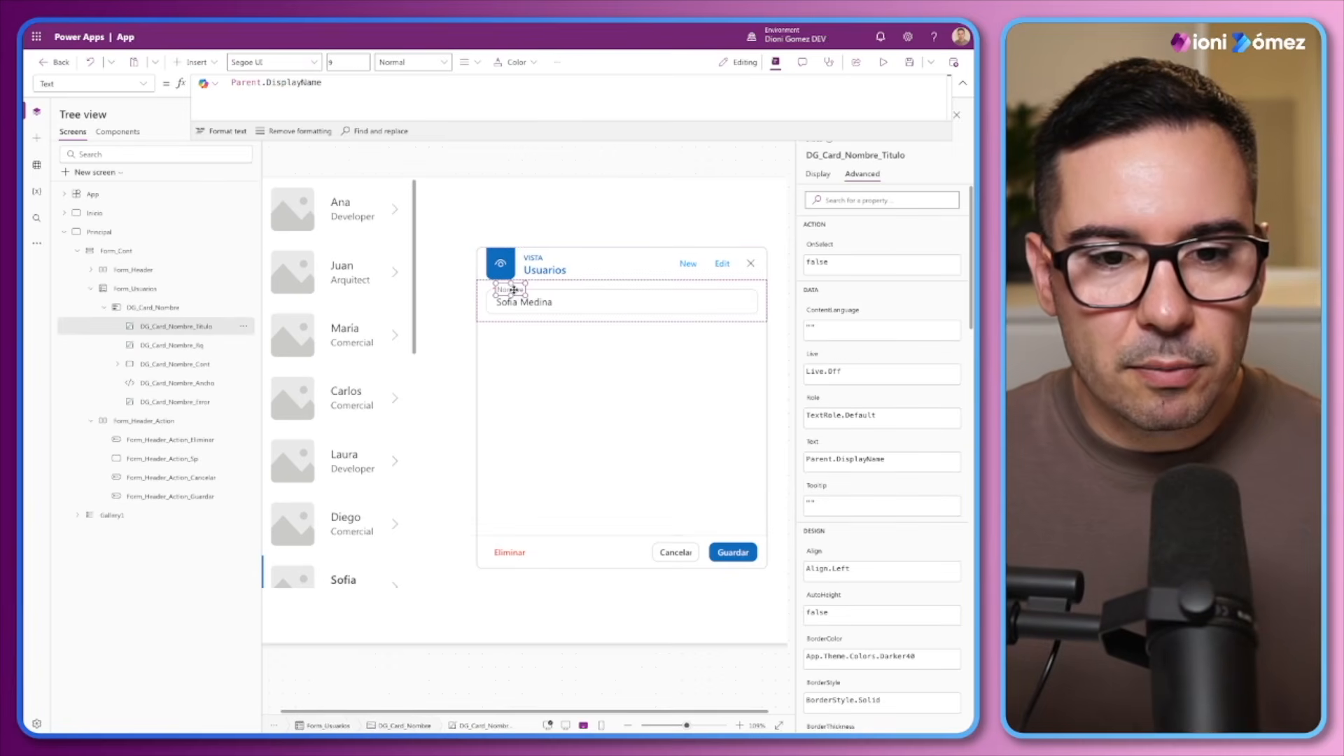
left_click(92, 290)
left_click(92, 307)
left_click(110, 252)
key("ctrl+v")
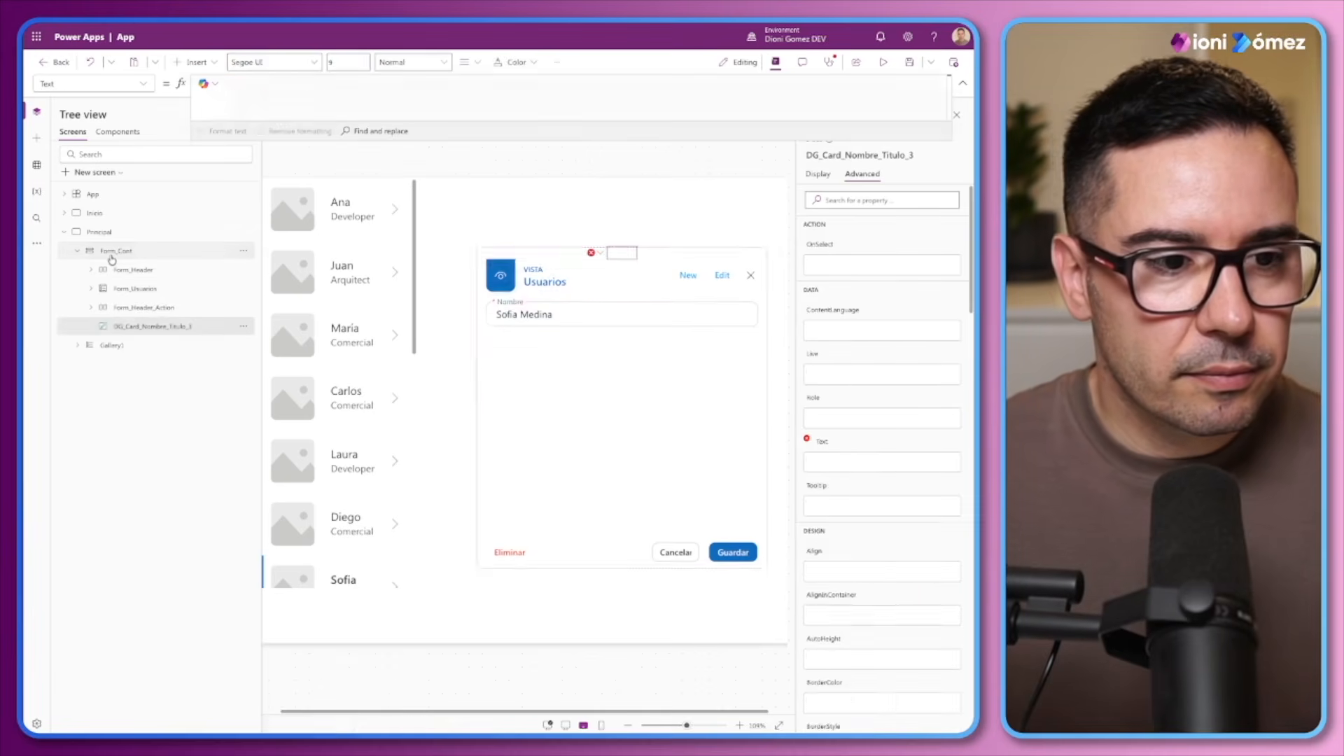
left_click_drag(137, 326, 141, 288)
left_click(817, 174)
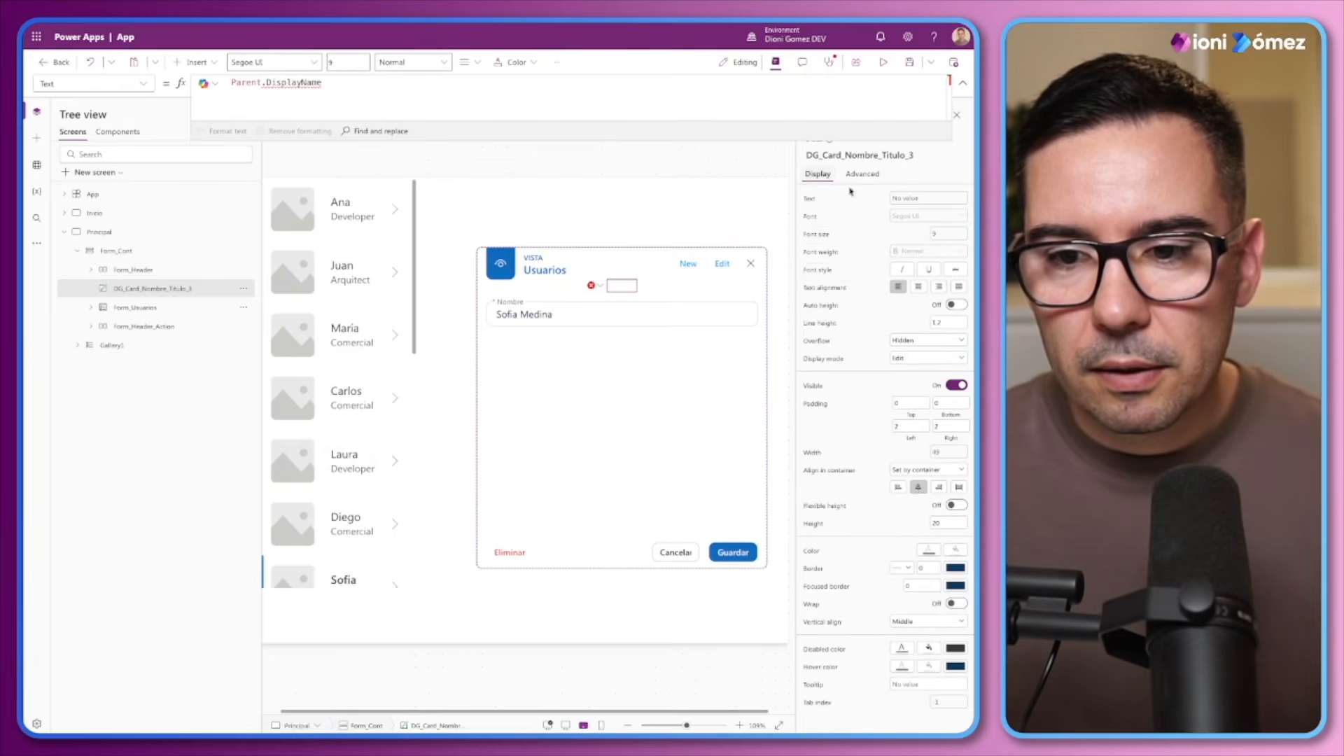
left_click(957, 488)
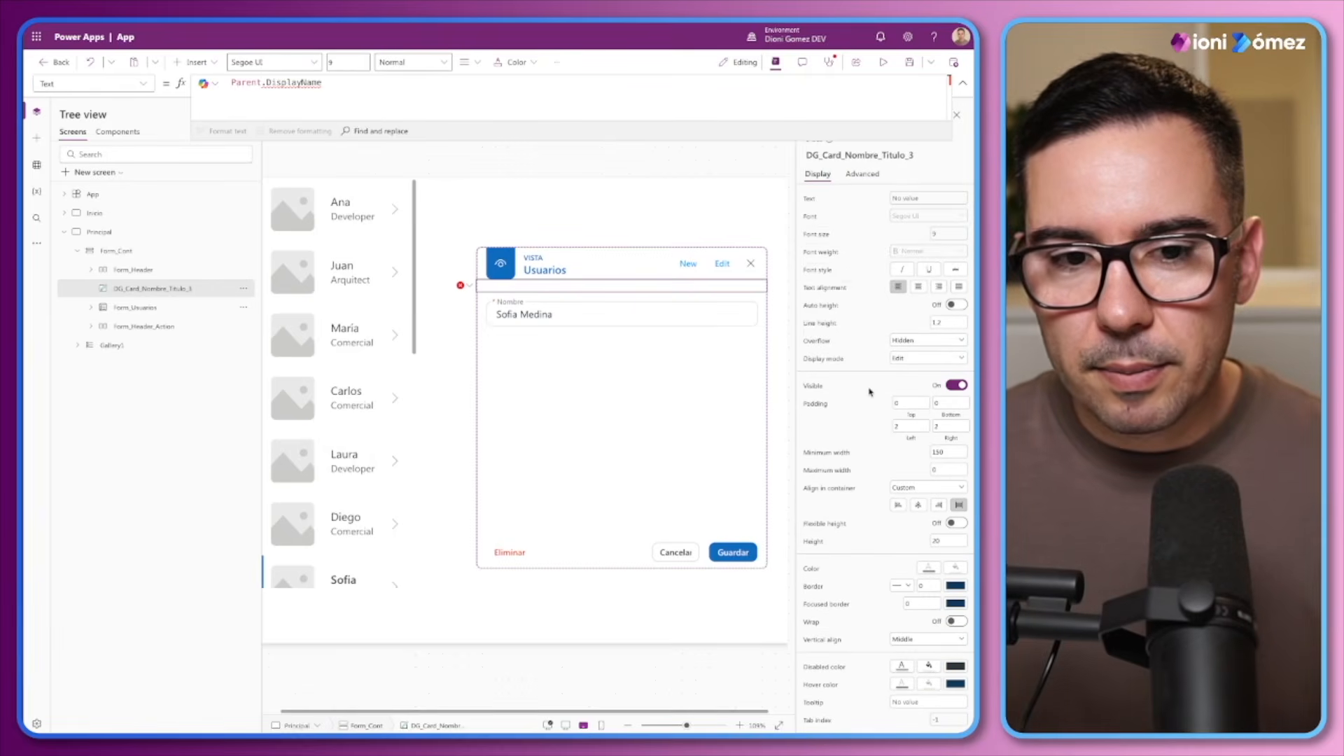
Set the copied label's text to "Rellena todos los campos y guarda" and its left padding to 16
left_click(129, 309)
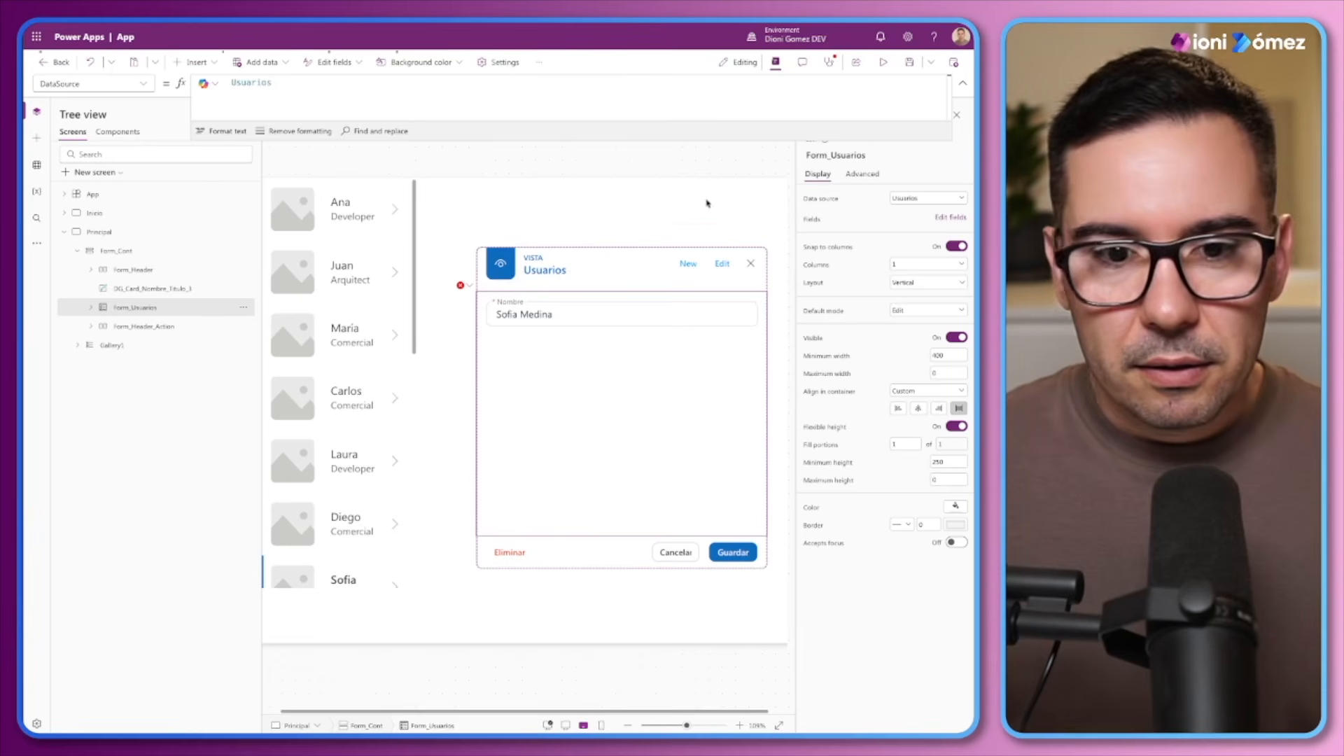
left_click(151, 288)
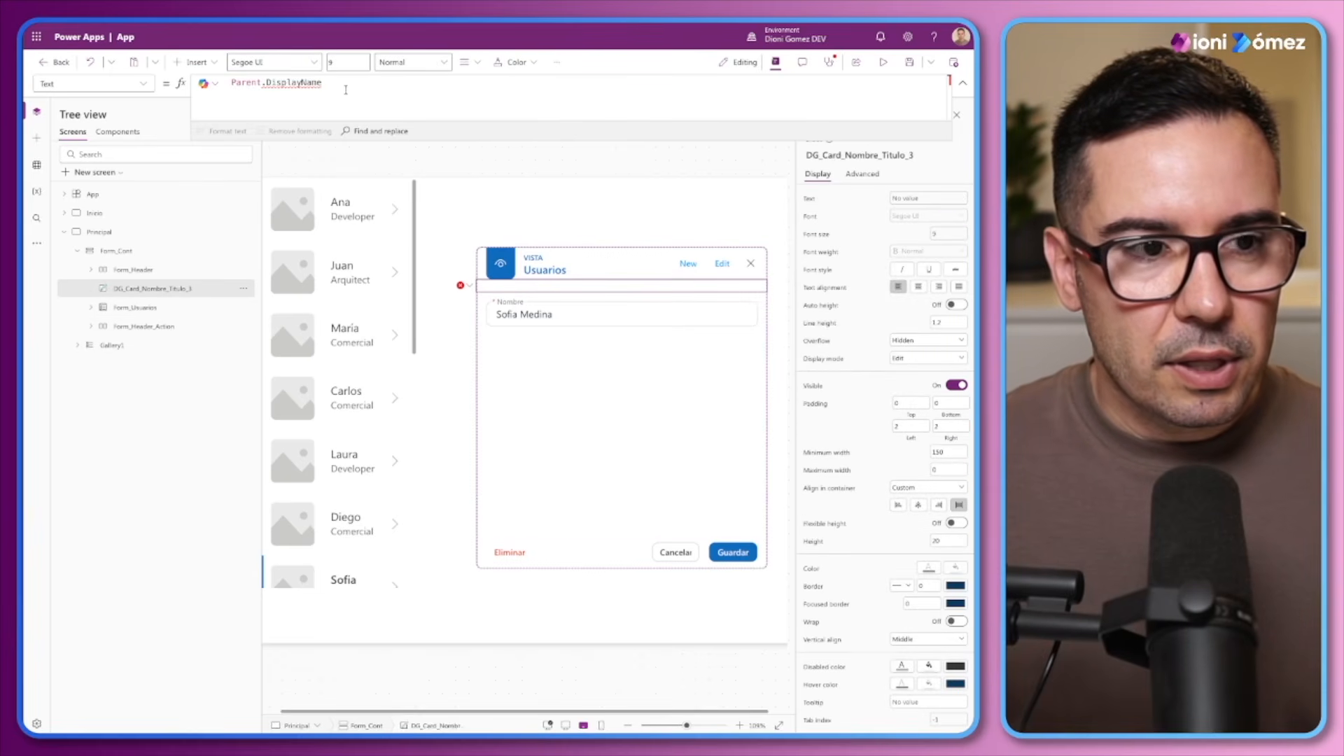
key("ctrl+shift+Left")
key("ctrl+shift+Left")
key("BackSpace")
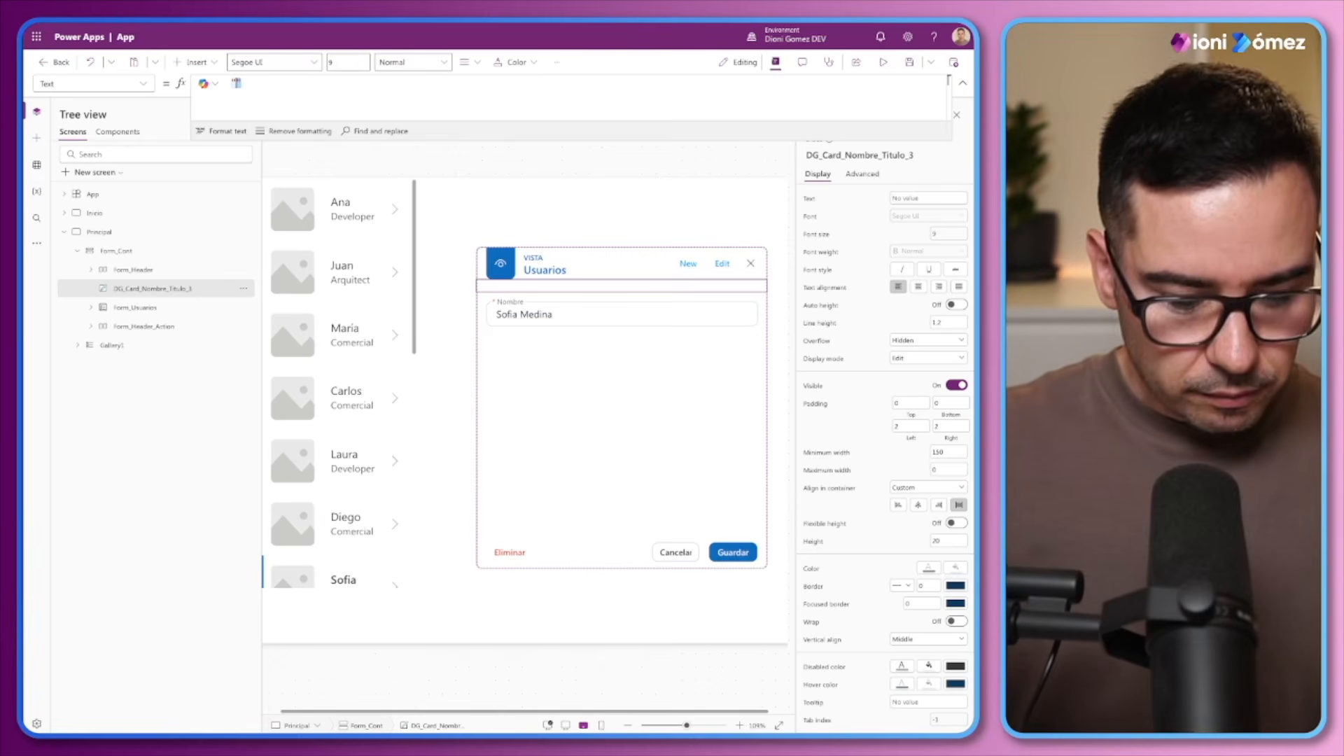
type("\"Renn")
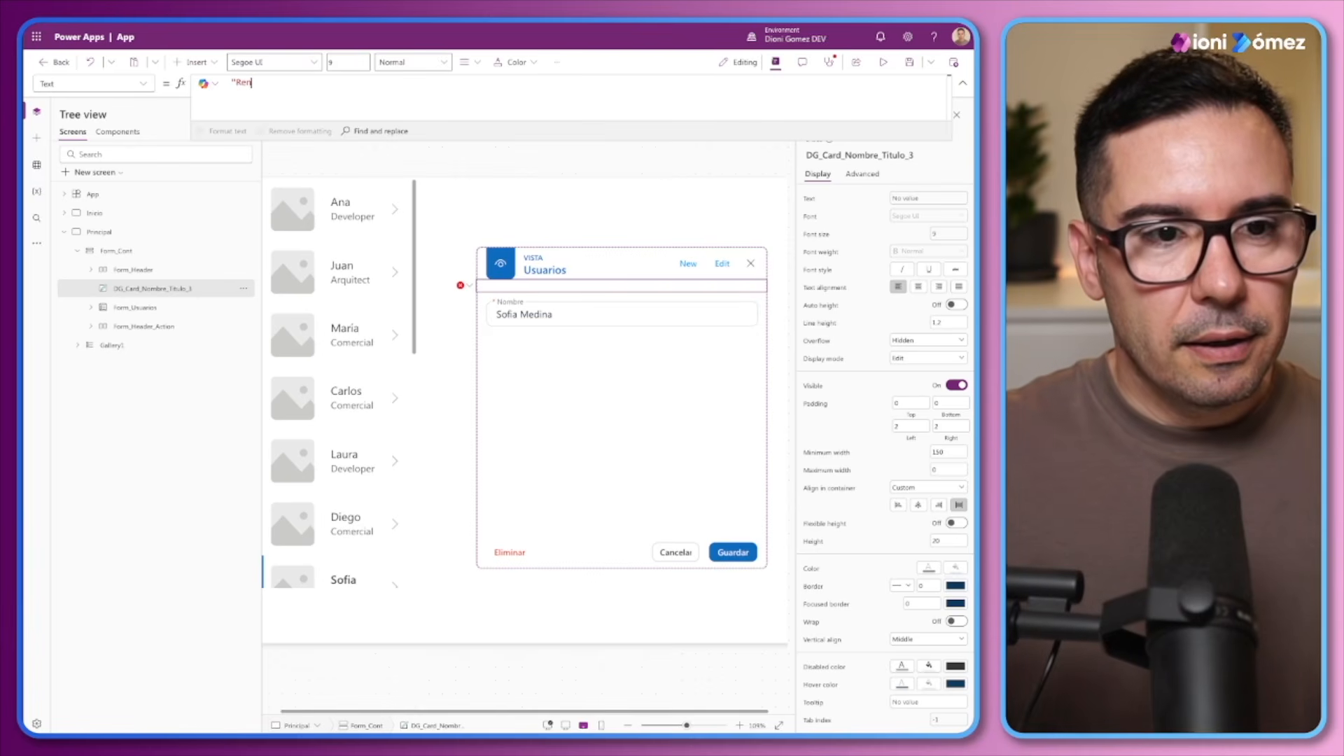
key("BackSpace")
type("llena todos lo")
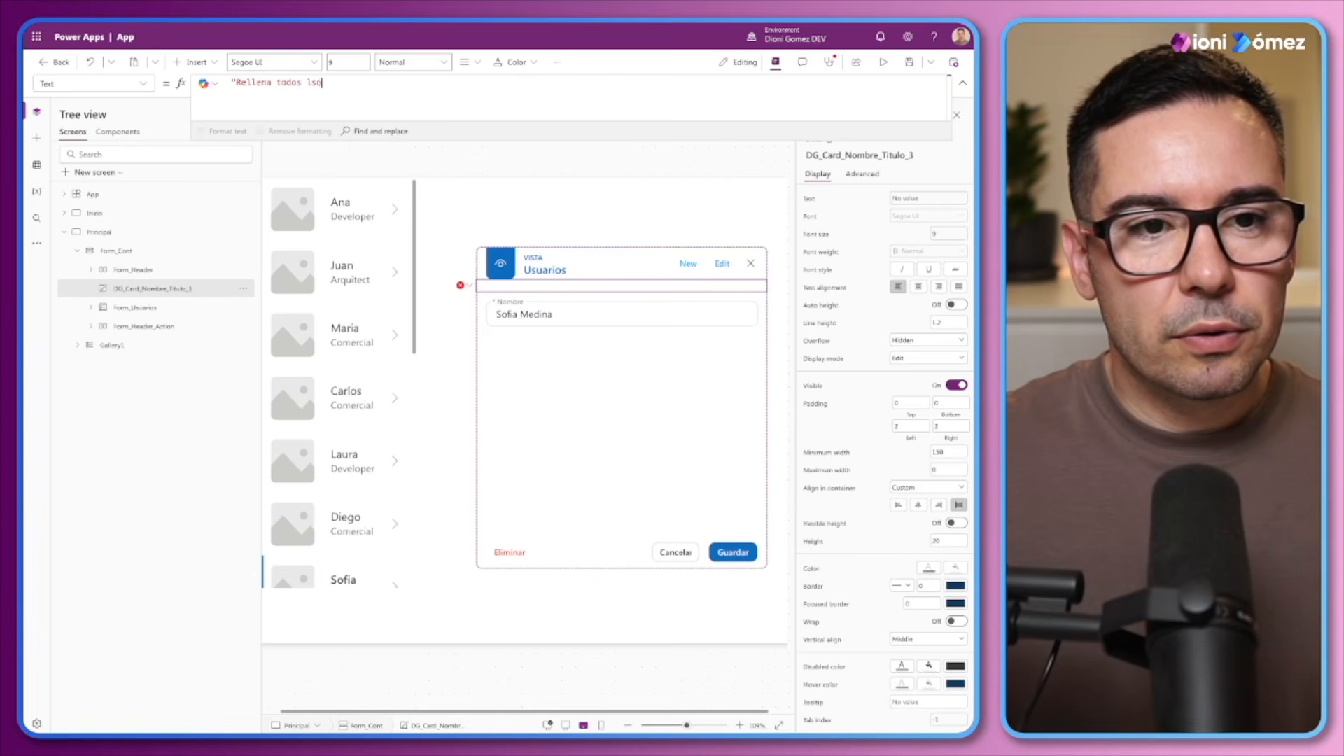
type("s cansp")
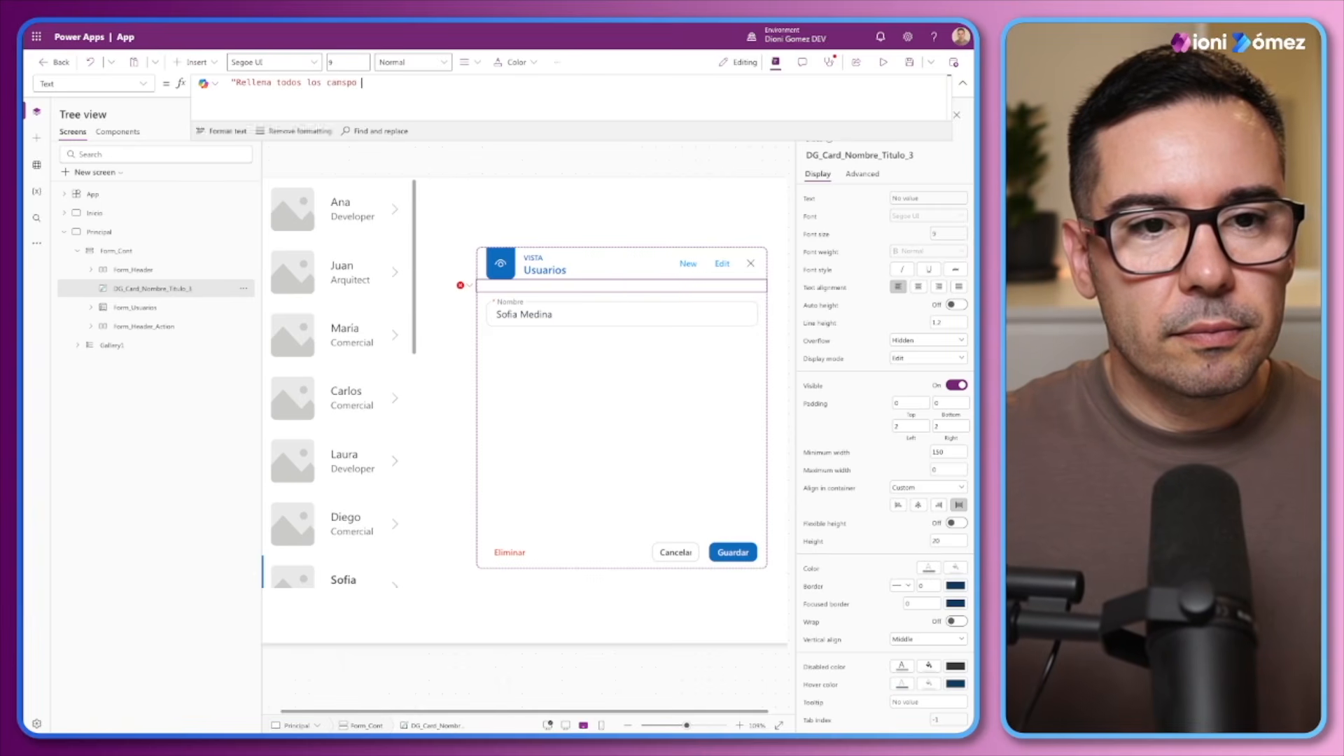
type("os")
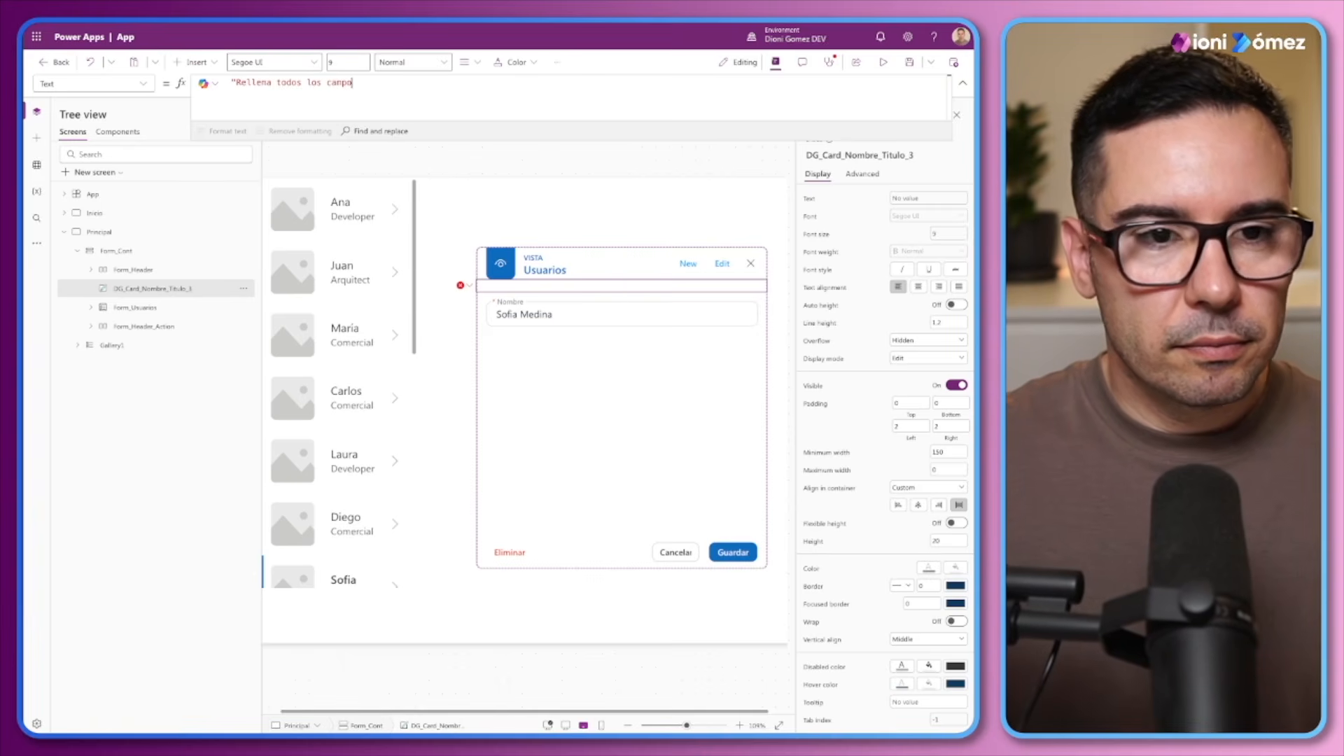
type(" y guarda\"")
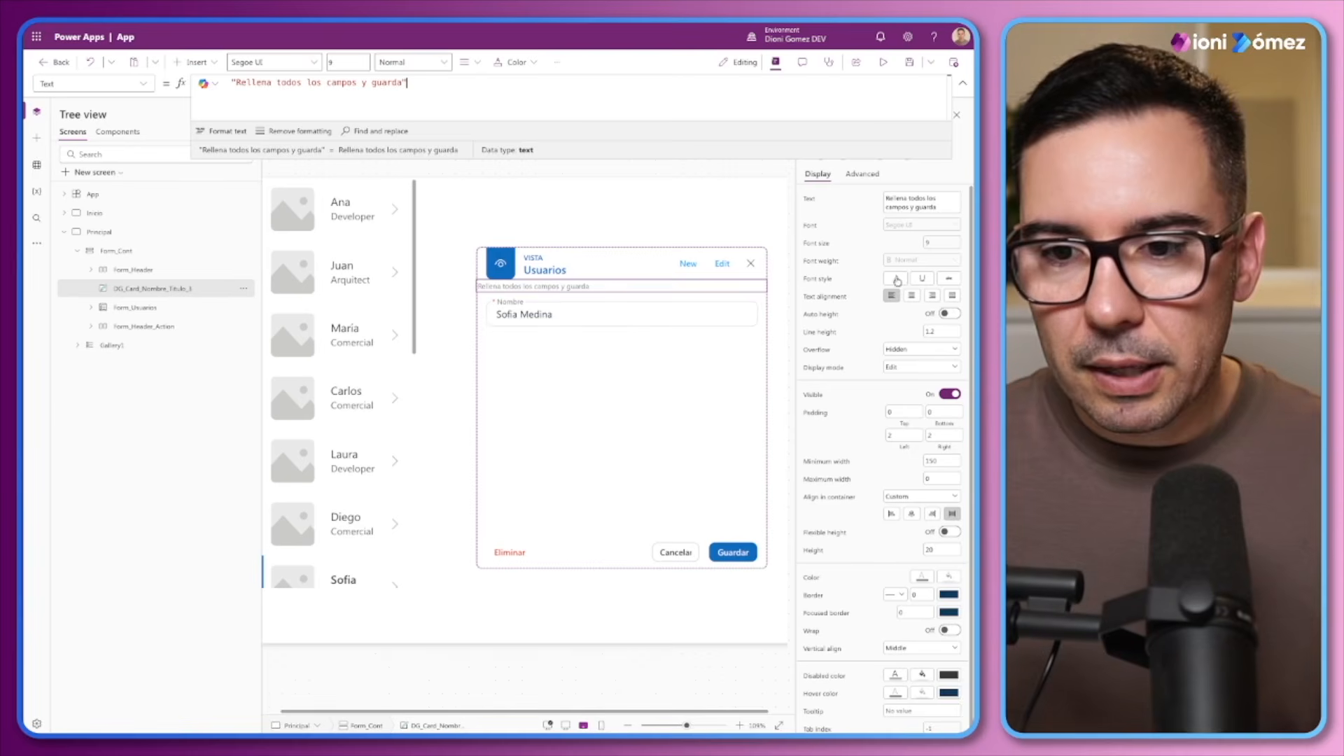
double_click(901, 435)
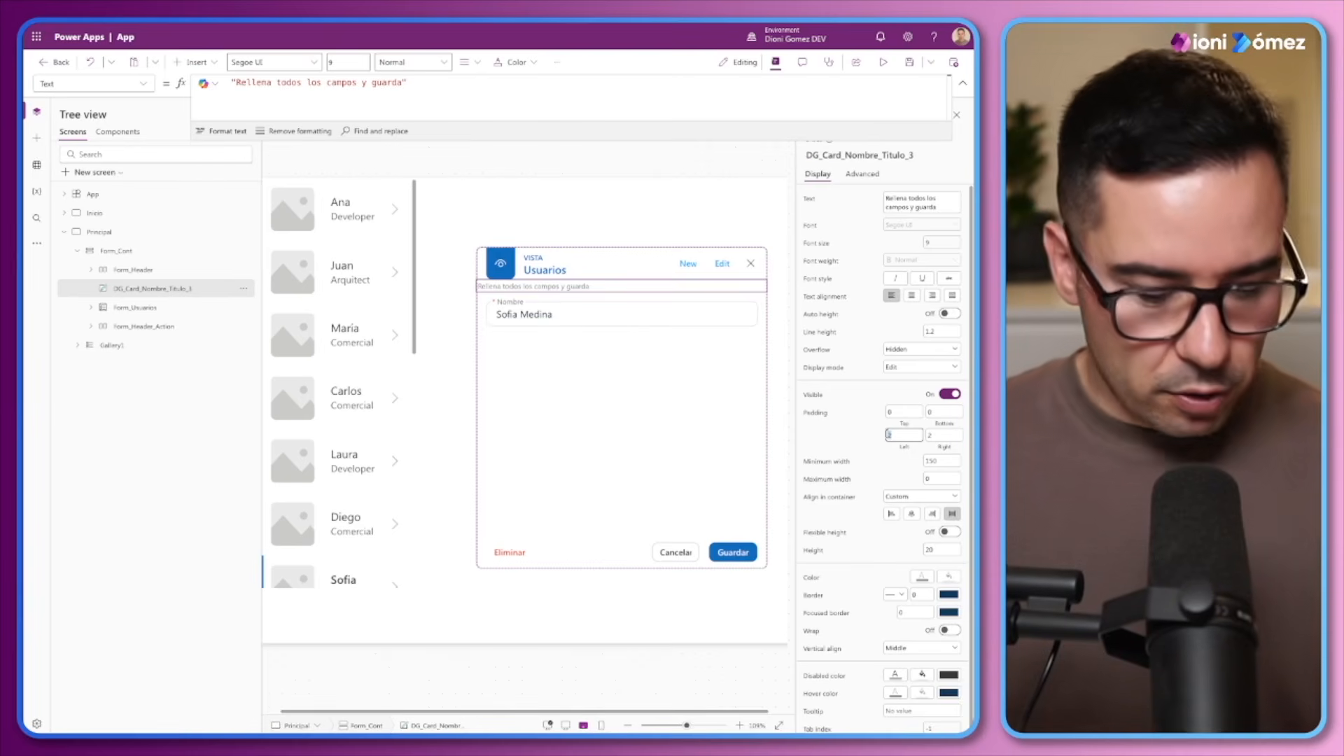
type("16")
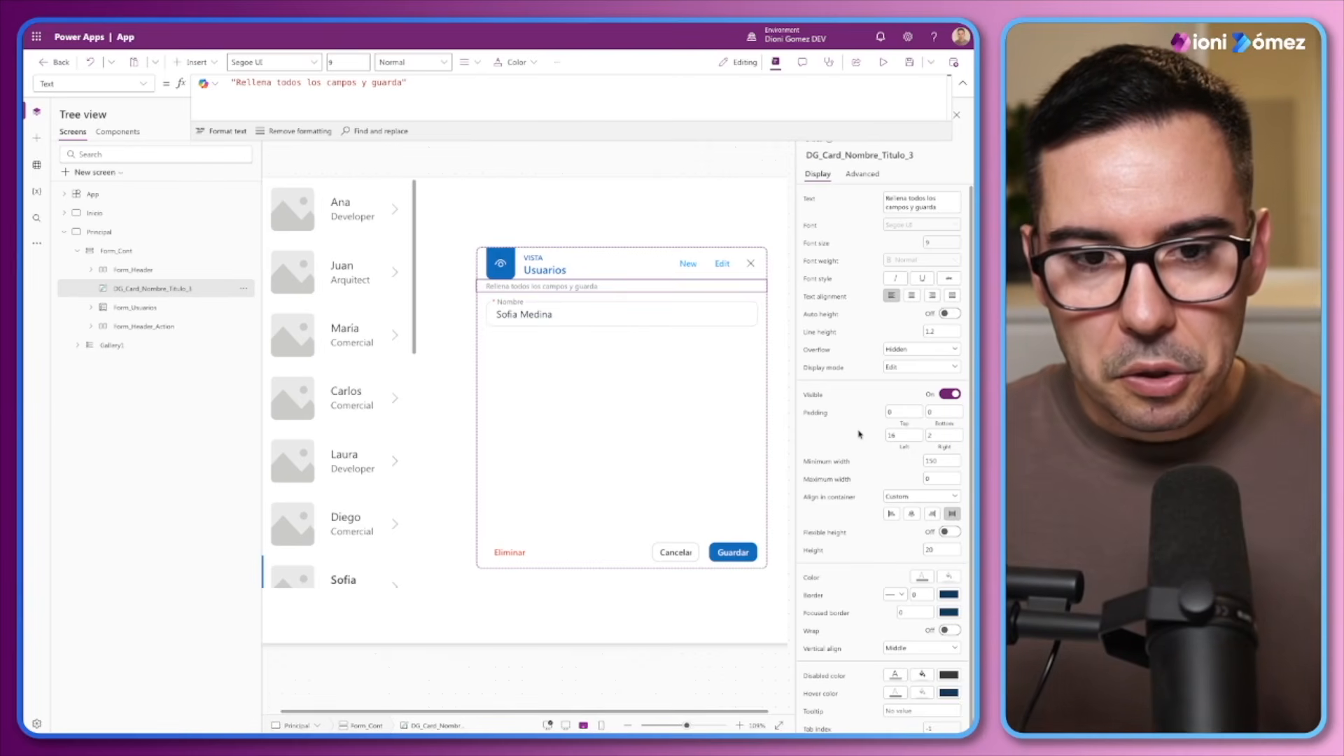
Set the instruction label's text color to ModeApp.Fg.Default and its font size to FontType.BodyMedium.Size
left_click(922, 576)
double_click(291, 82)
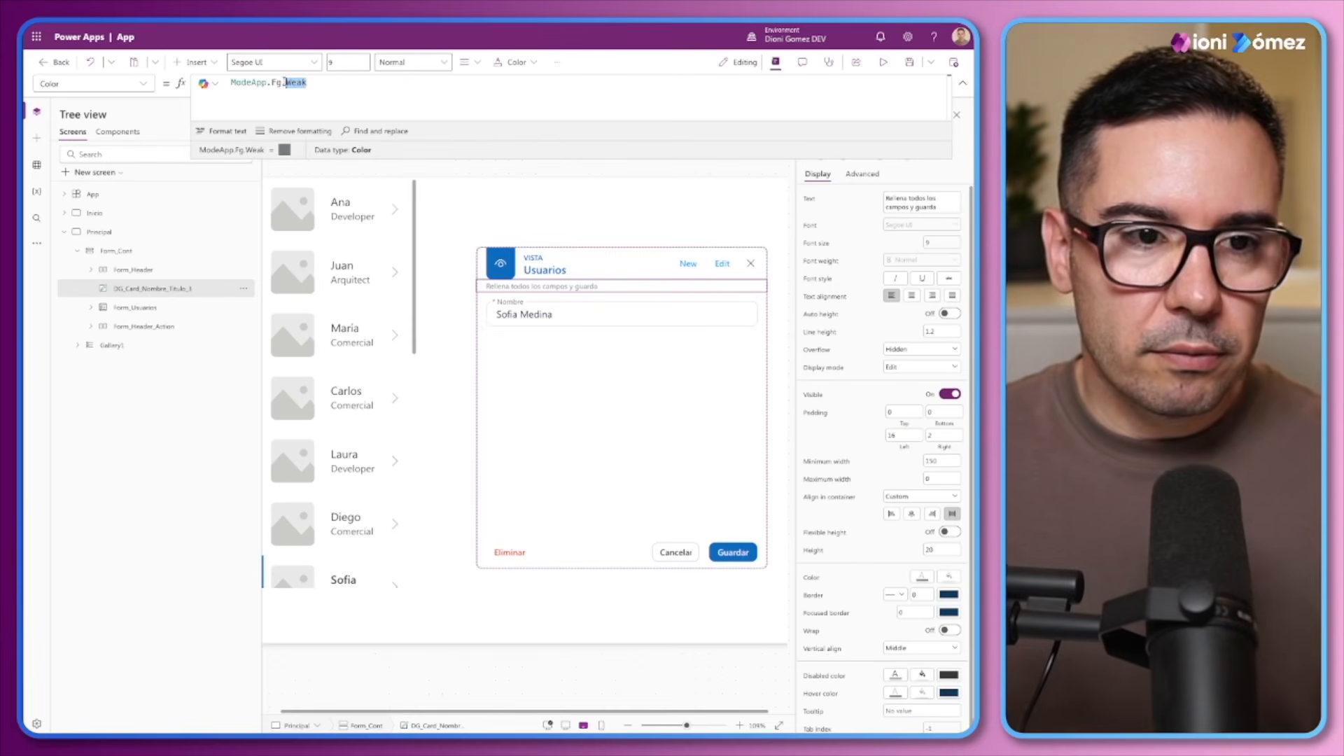
type("D")
left_click(305, 91)
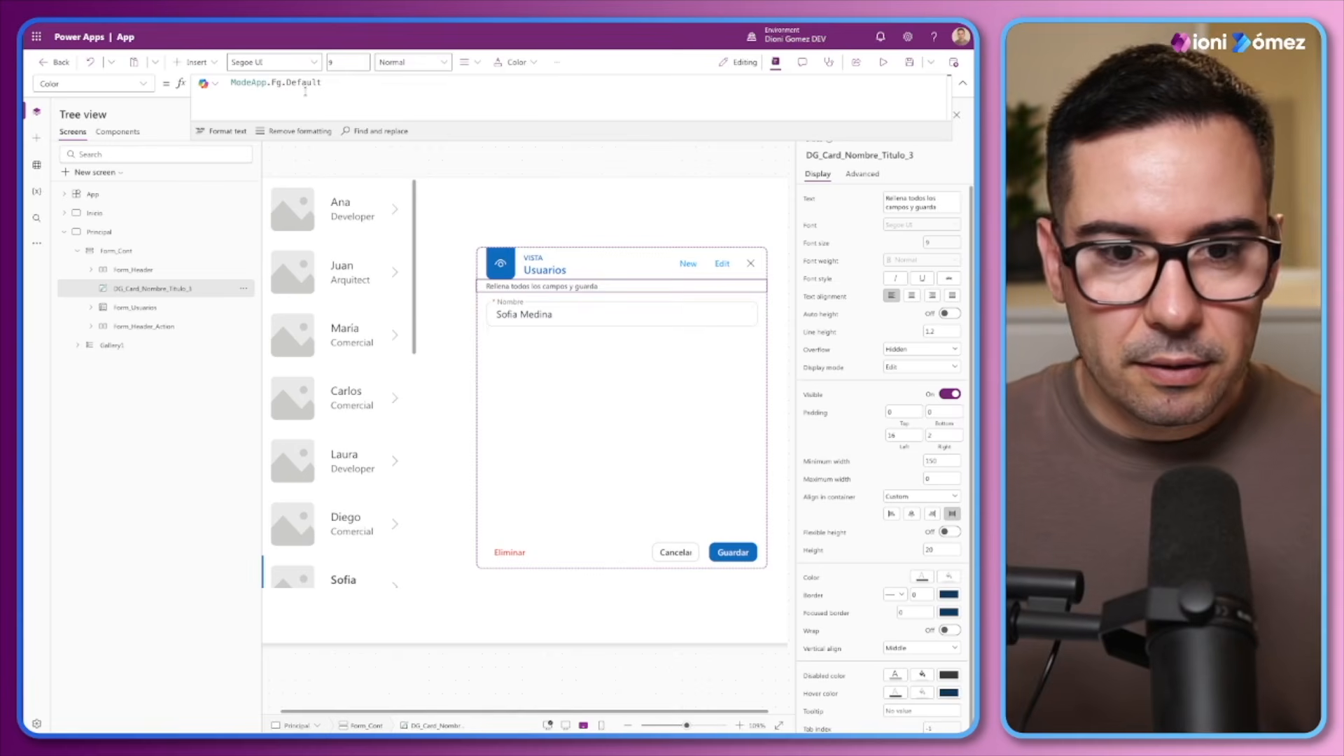
left_click(941, 242)
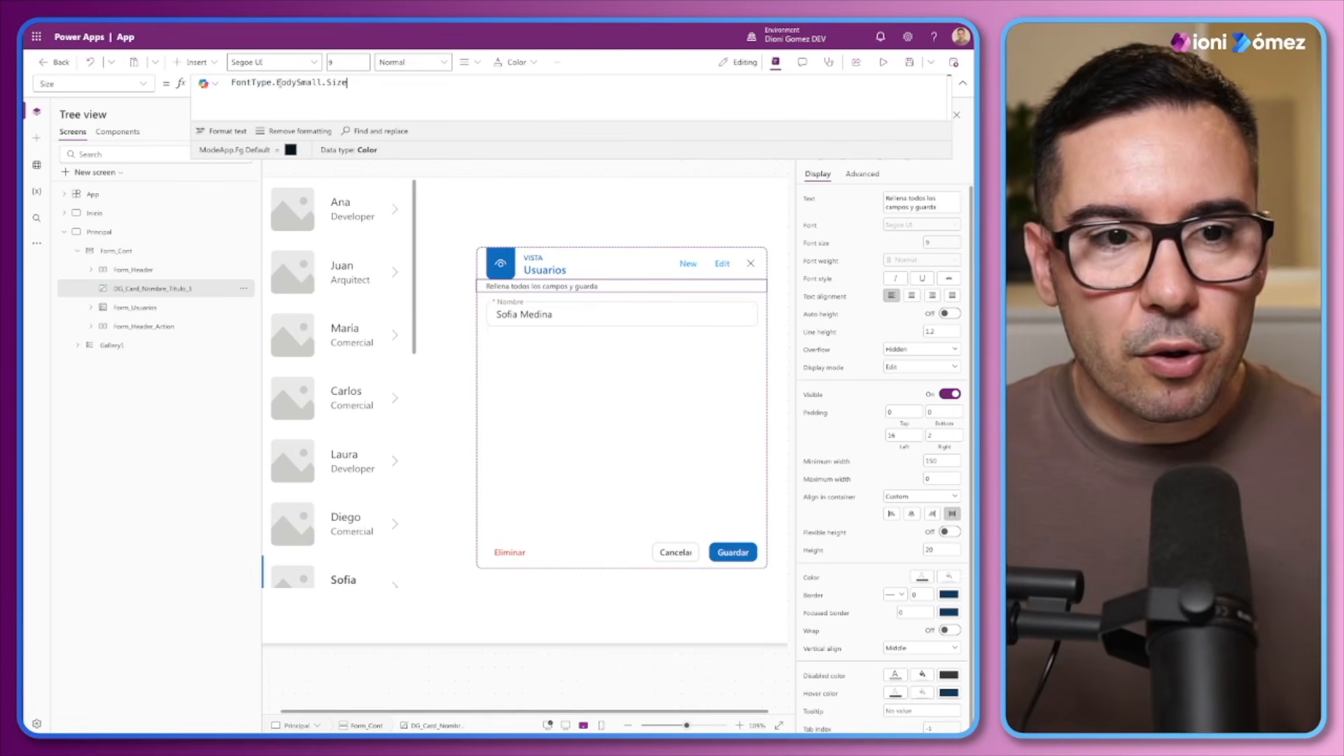
left_click_drag(320, 82, 303, 83)
type("M")
left_click(305, 91)
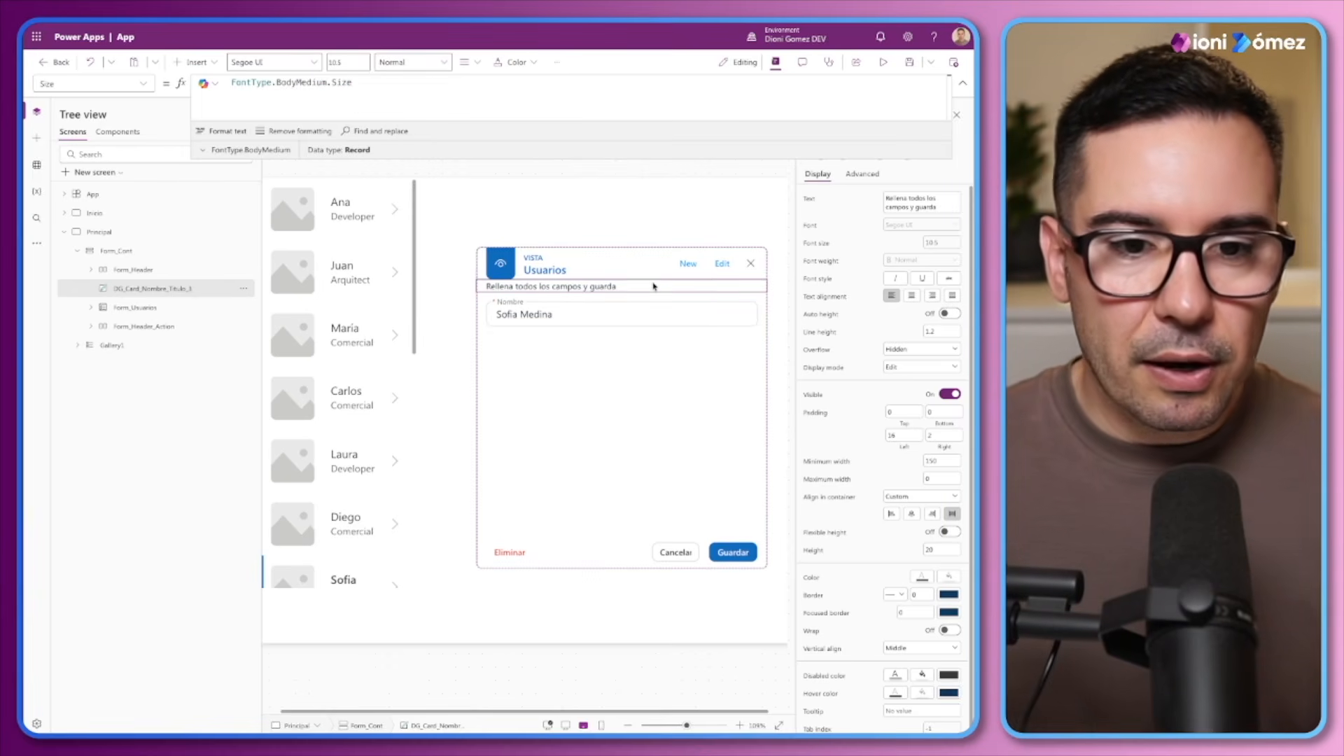
Try a gap of 16 between the elements of Form_Cont and set the gap back to 0
left_click(121, 271)
left_click(109, 254)
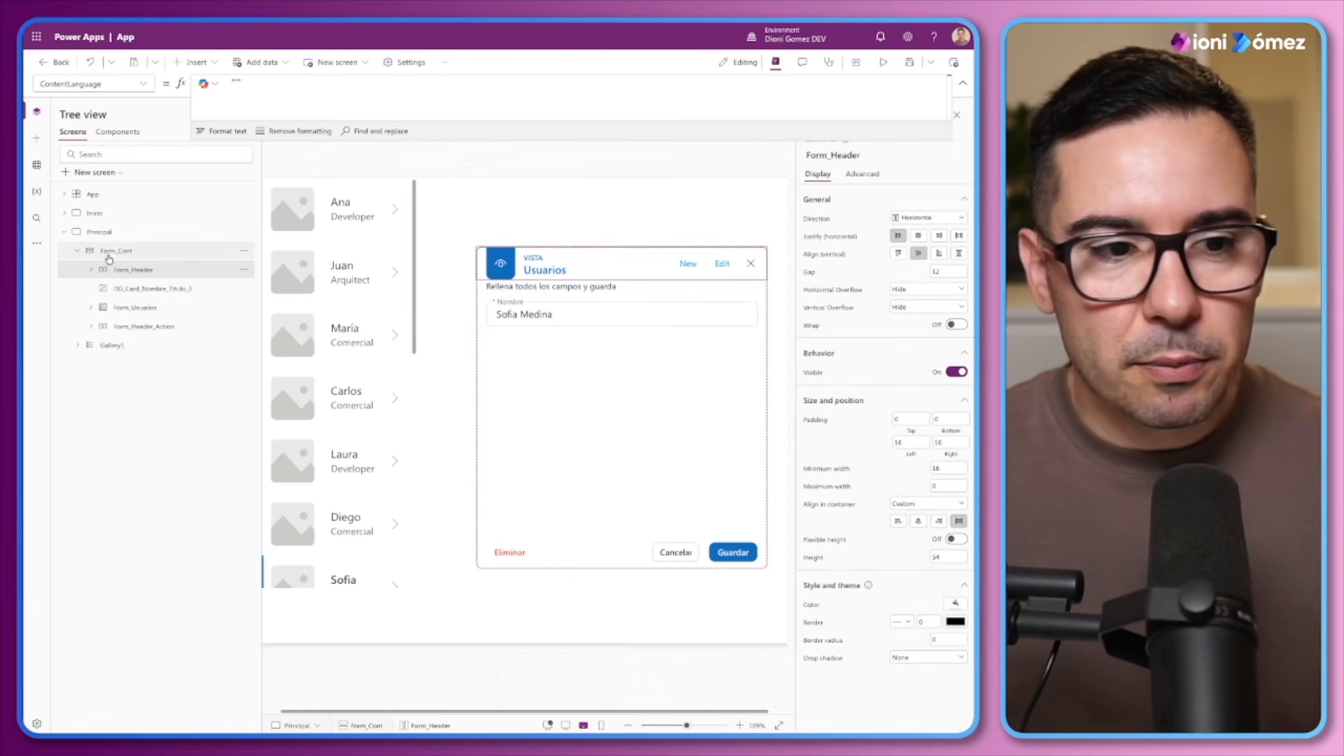
left_click(952, 273)
type("16")
key("Return")
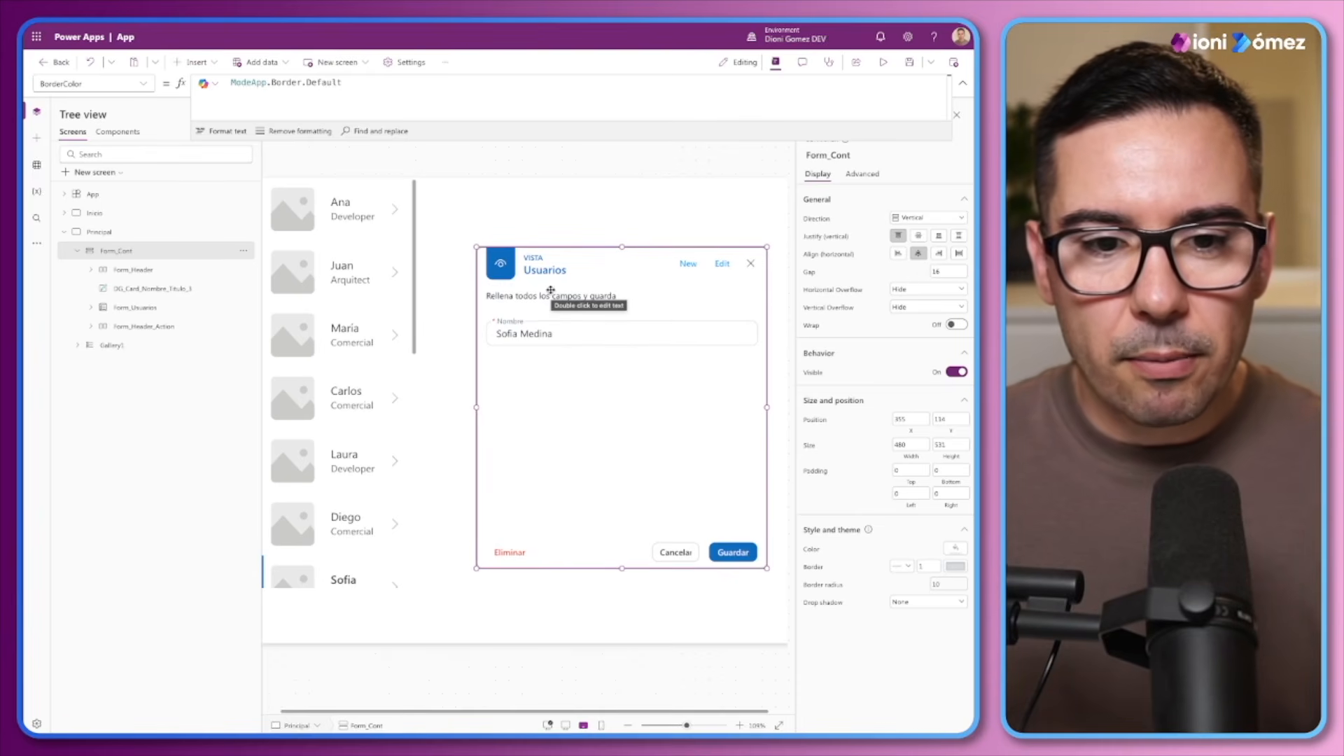
left_click(934, 271)
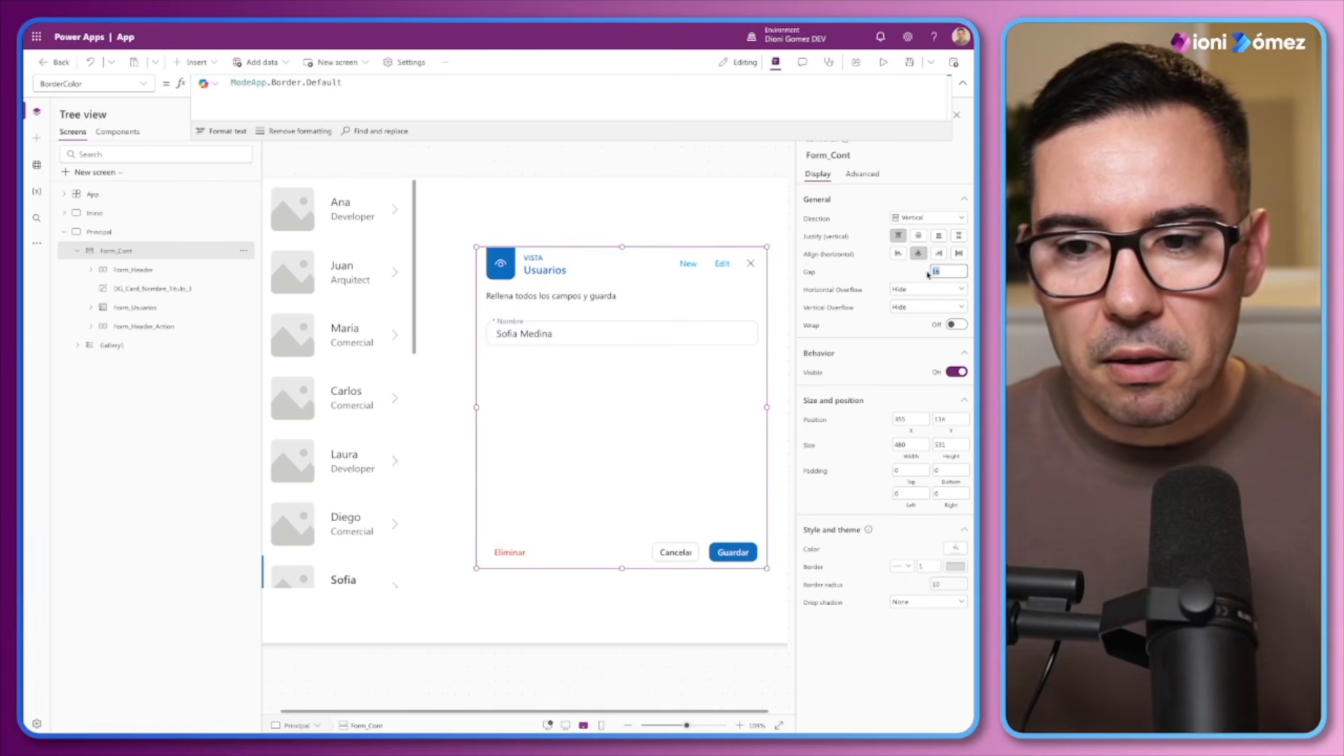
key("Return")
left_click(934, 272)
type("0")
key("Return")
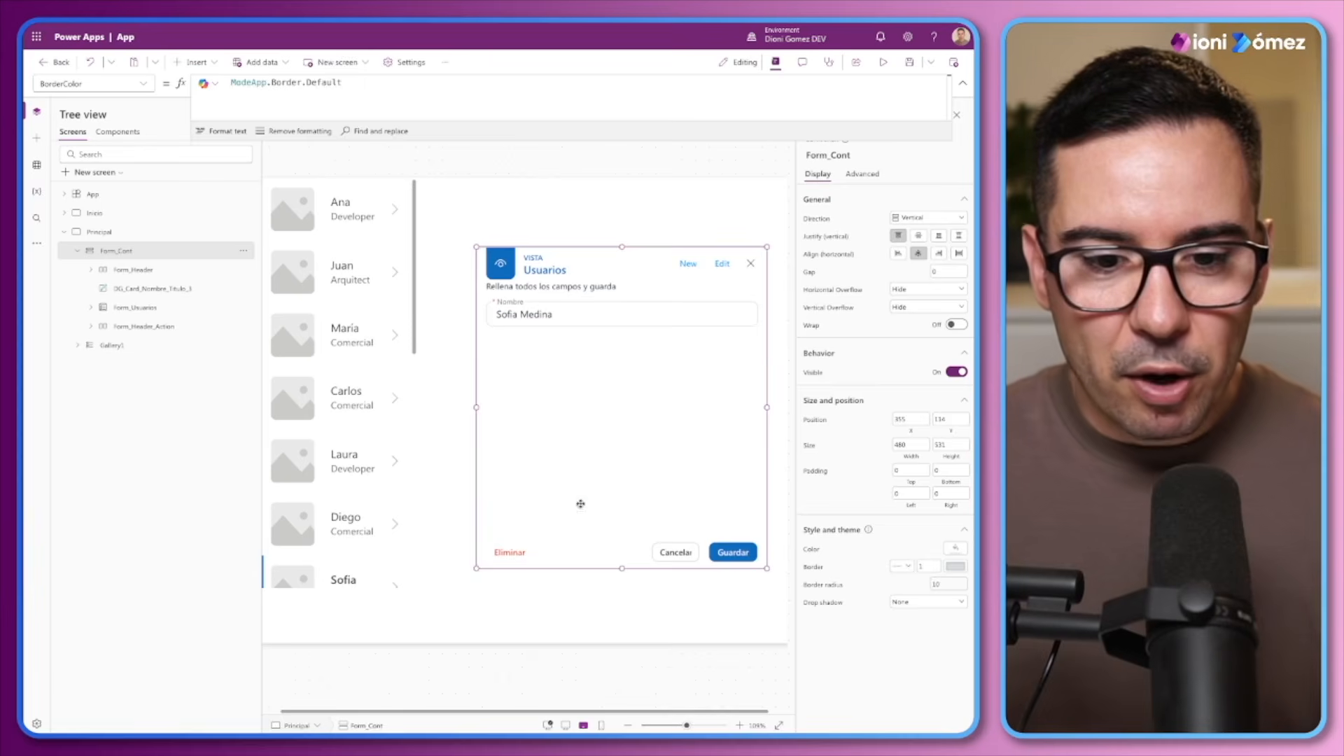
Copy the action bar's spacer Form_Header_Action_Sp into Form_Cont between Form_Header and the instruction label
left_click(576, 549)
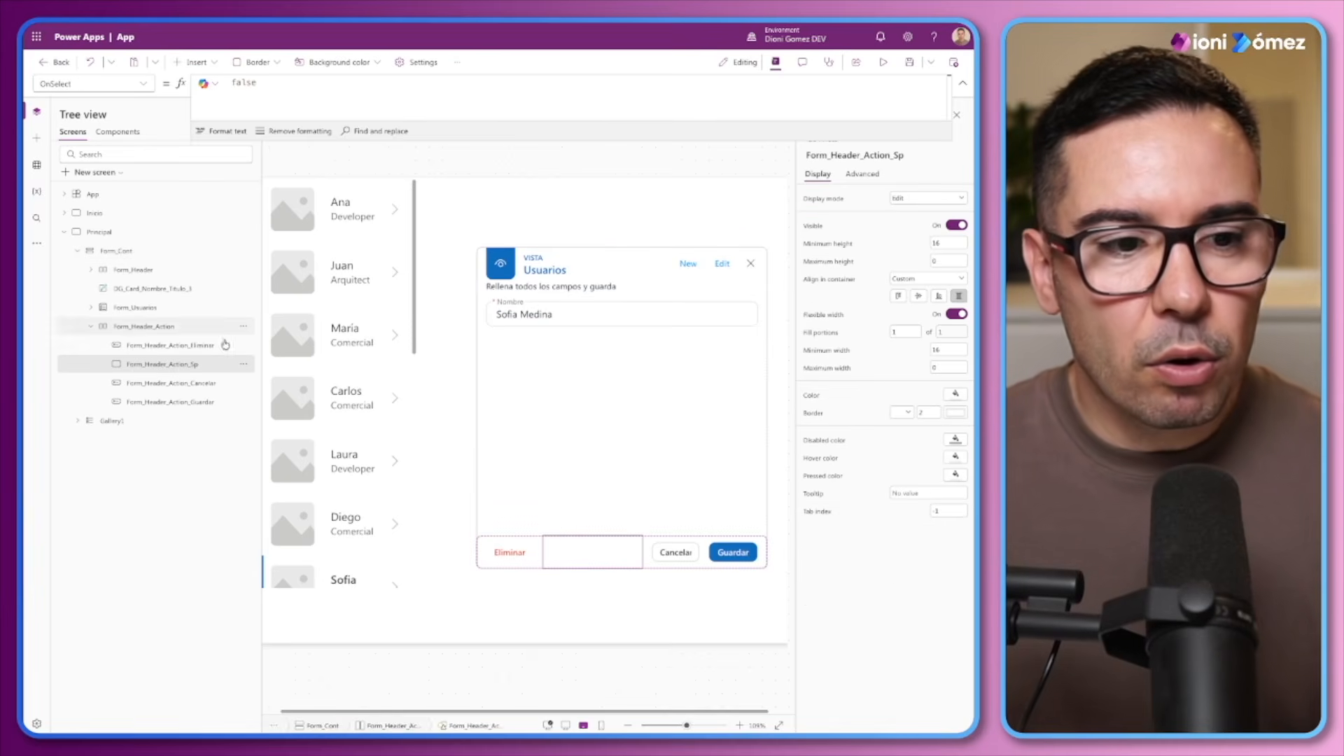
left_click(130, 258)
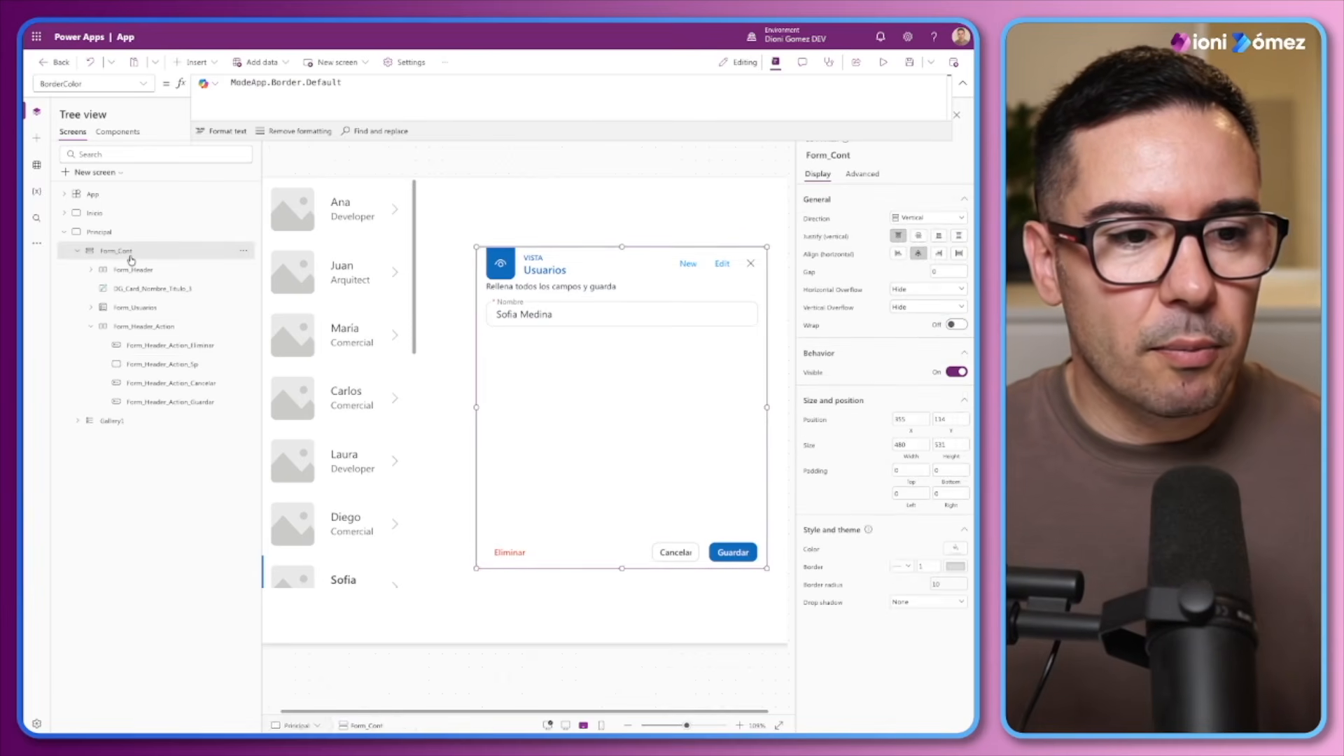
key("ctrl+v")
left_click(91, 326)
left_click_drag(142, 348, 149, 288)
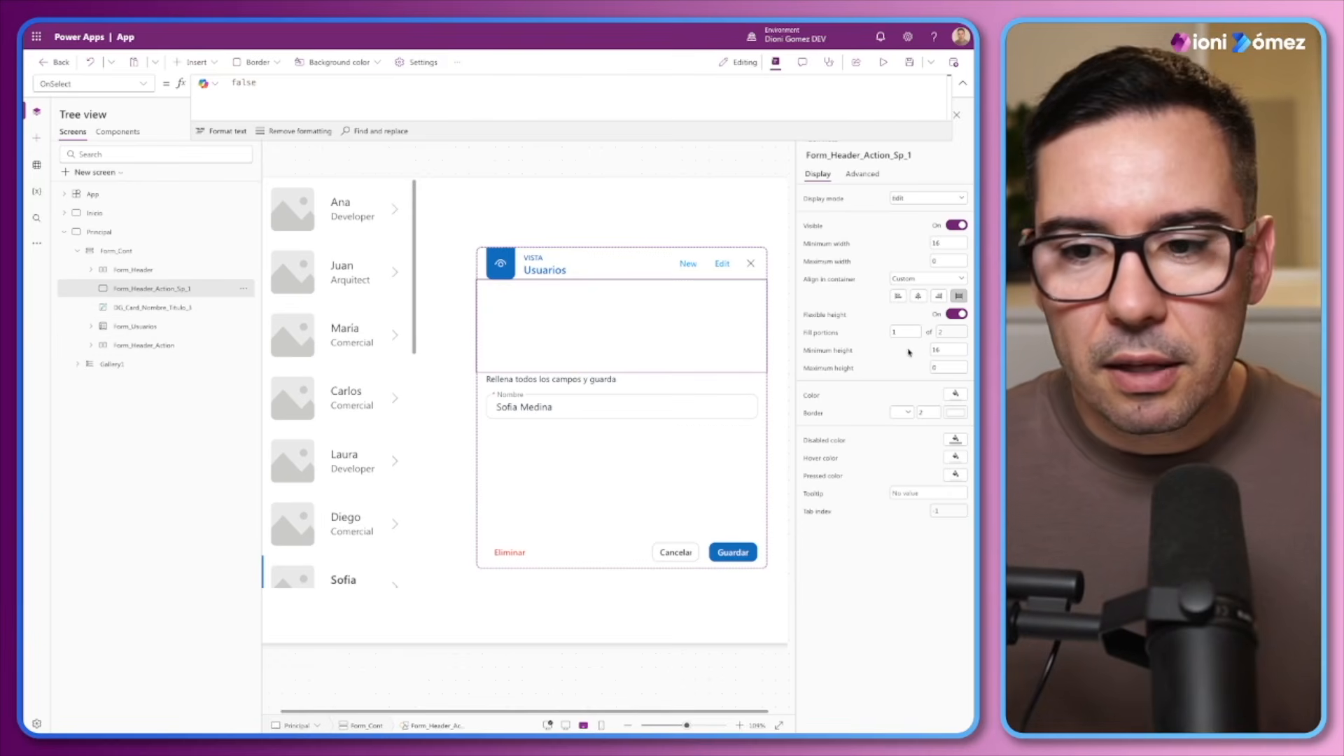
Turn off flexible height on the copied spacer above the instruction label and set its height to 24
left_click(953, 314)
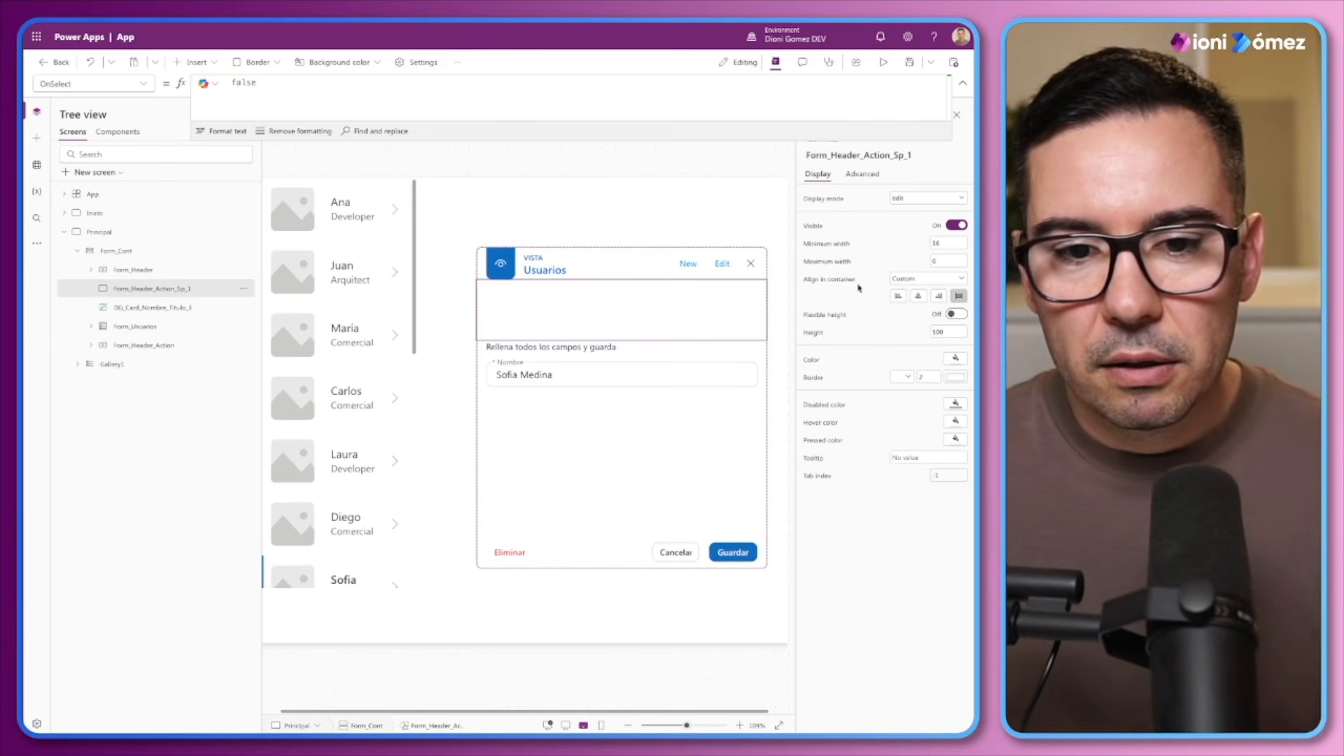
left_click_drag(960, 333, 903, 336)
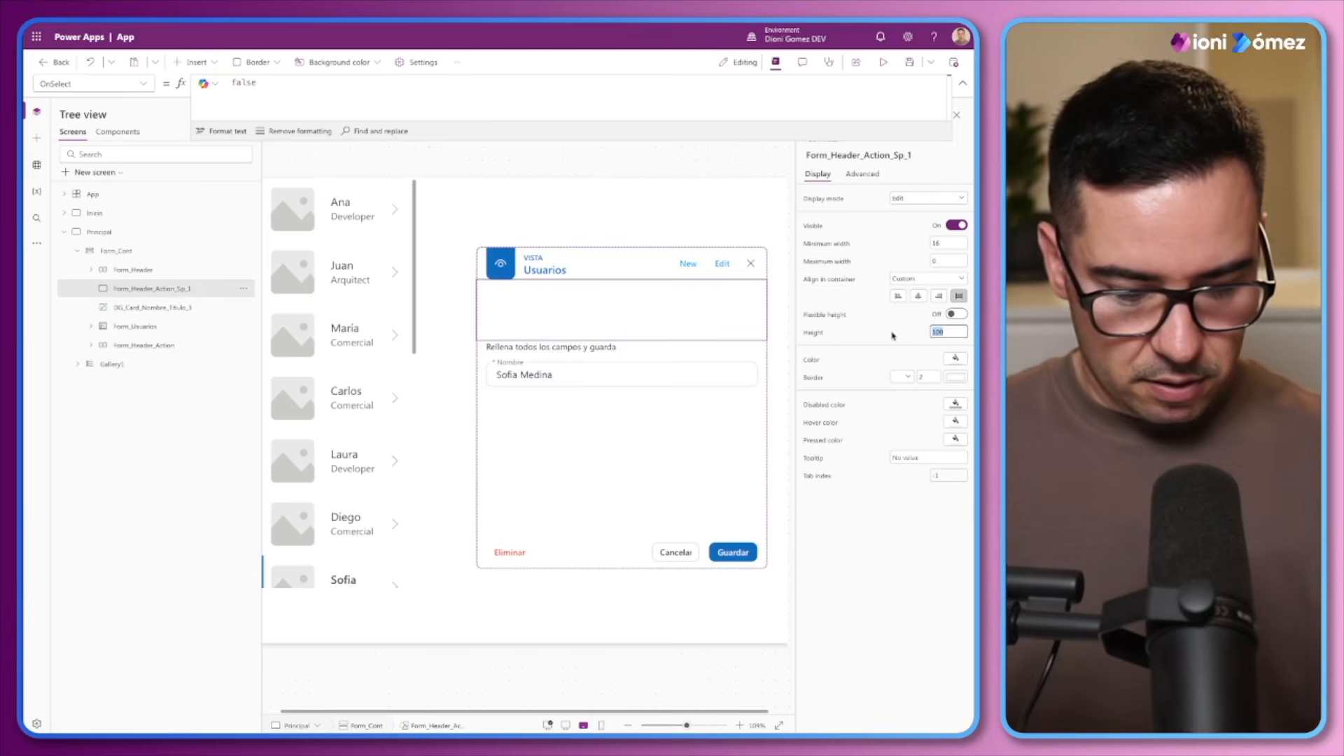
type("24")
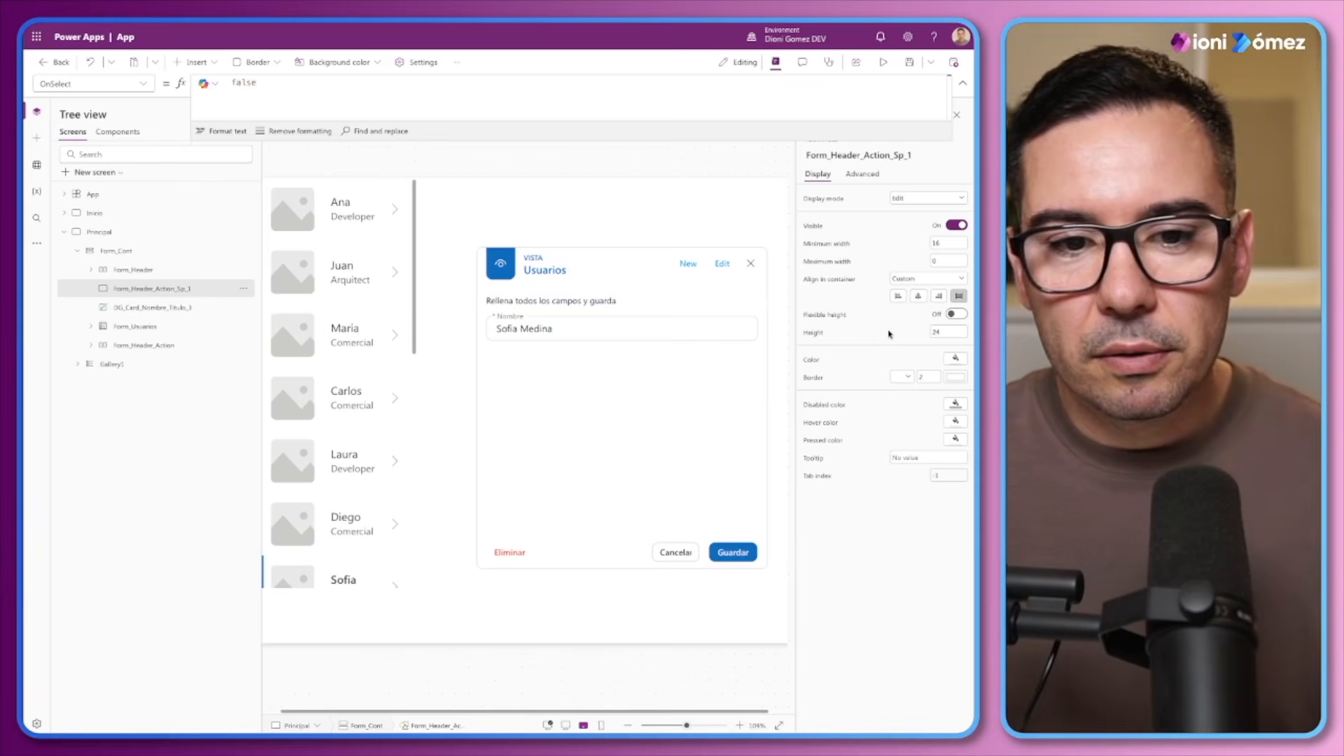
Paste another spacer copy between the instruction label and Form_Usuarios and set its height to 4
left_click(547, 302)
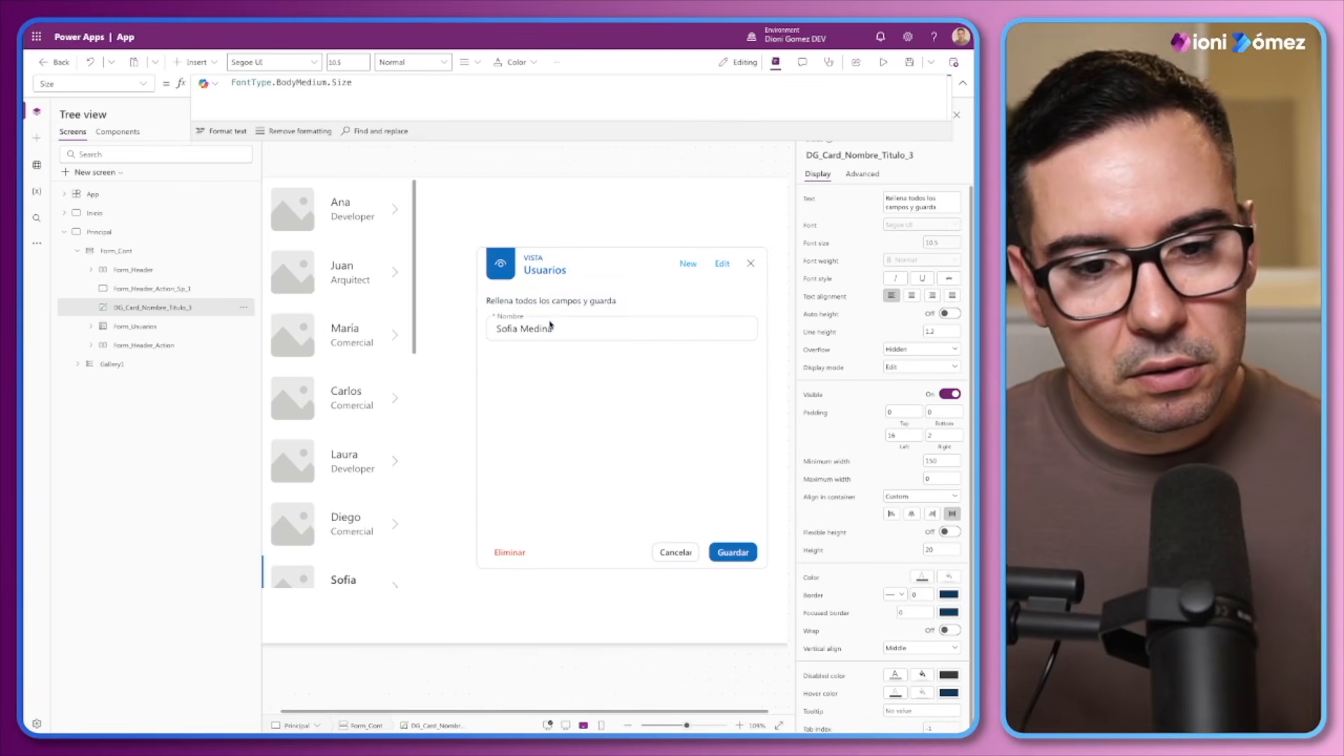
left_click(131, 292)
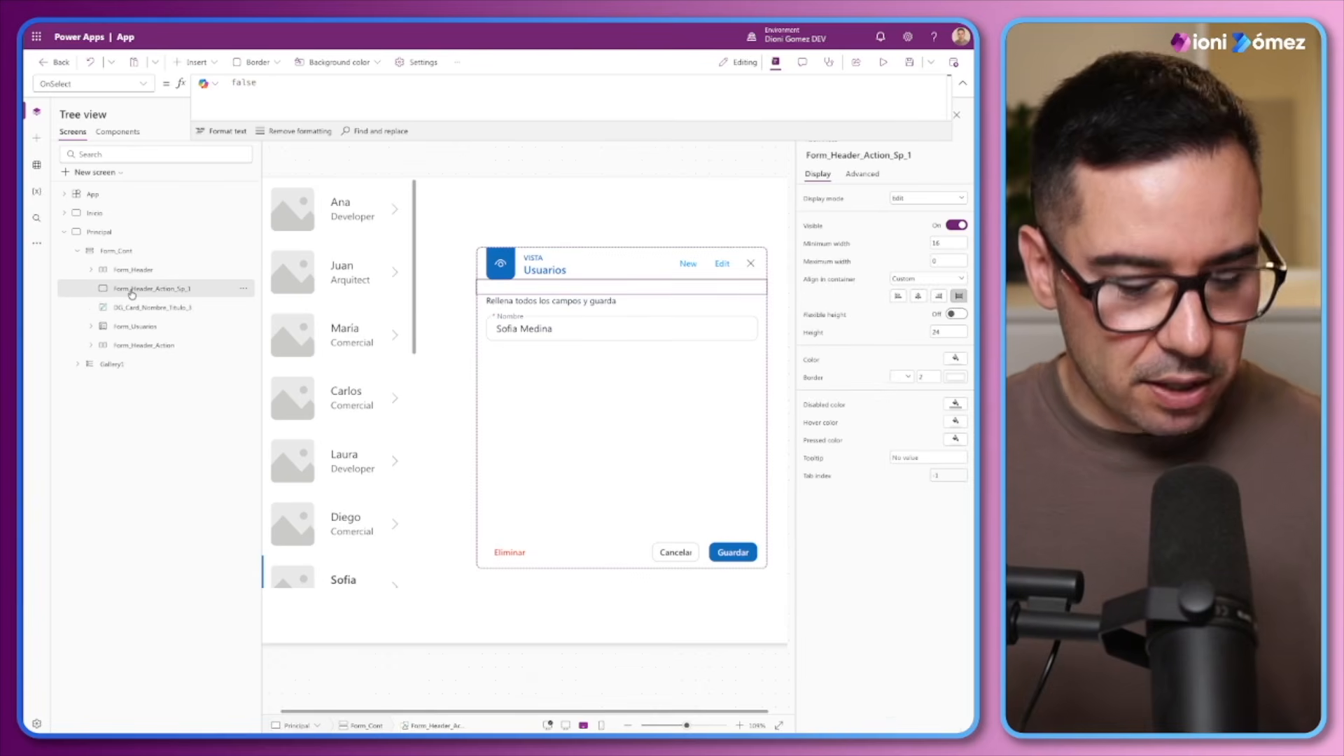
key("ctrl+v")
left_click_drag(139, 366, 146, 319)
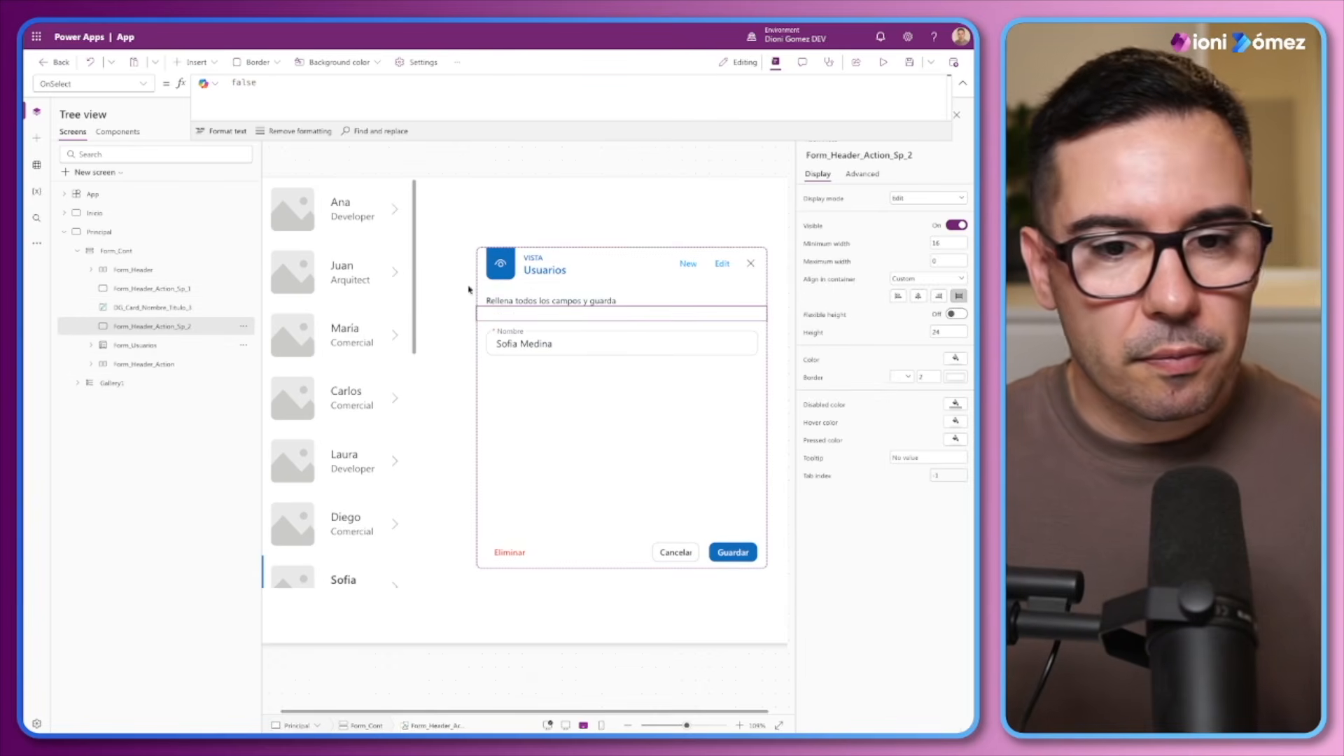
double_click(944, 329)
double_click(928, 334)
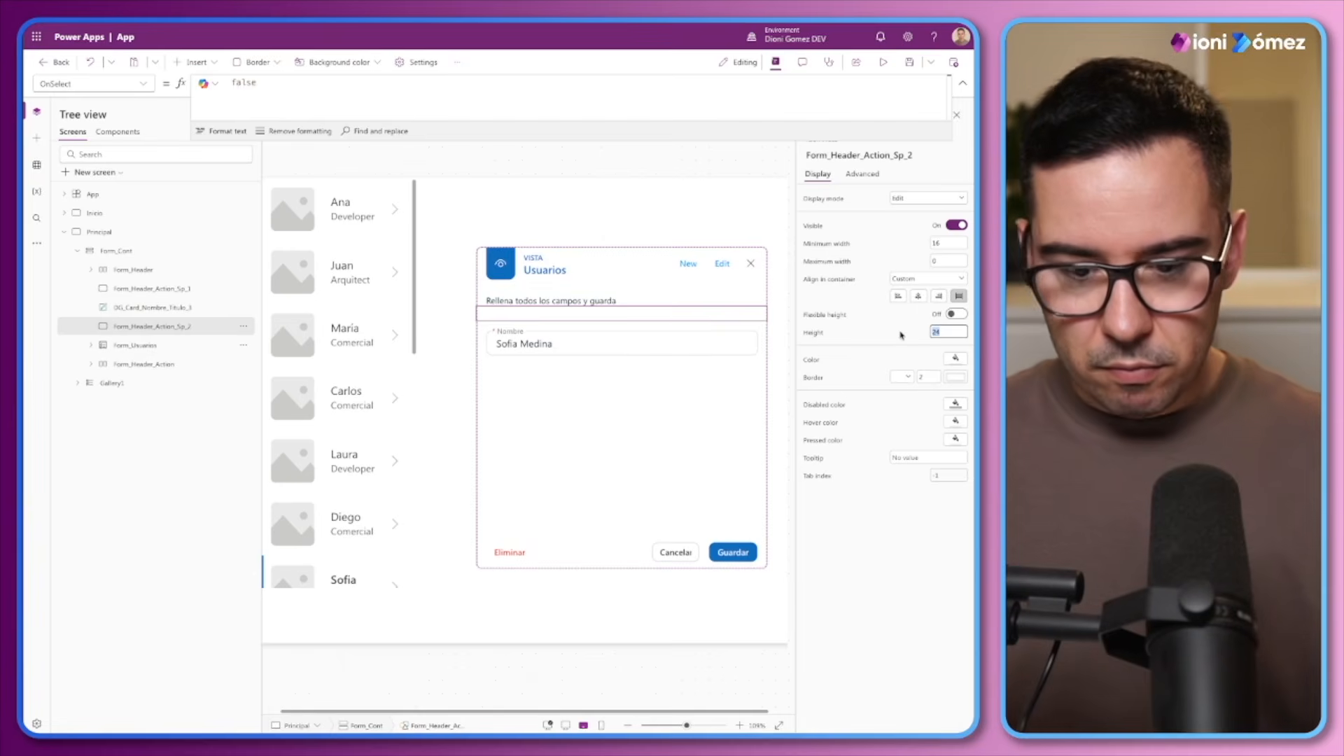
type("8")
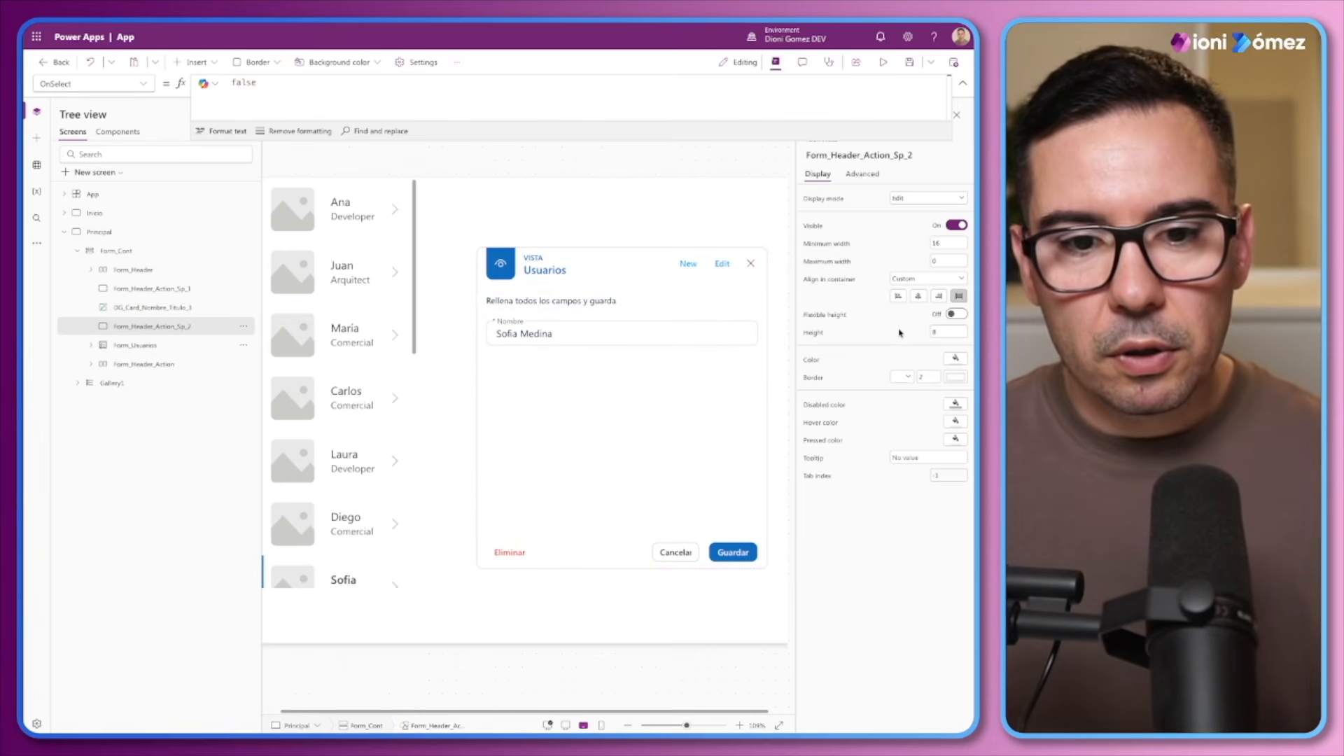
left_click_drag(941, 333, 923, 335)
type("4")
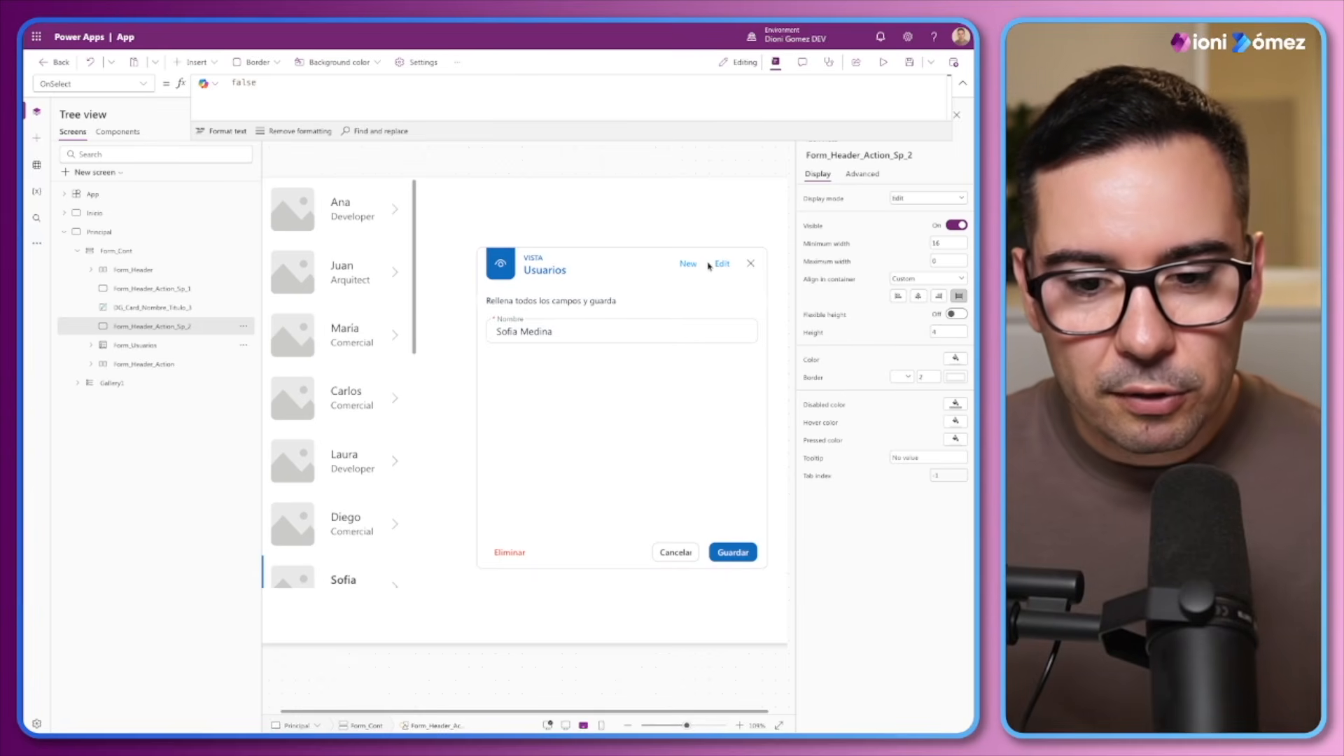
Rename Container3 inside Form_Header as Form_Header_Det
left_click(685, 726)
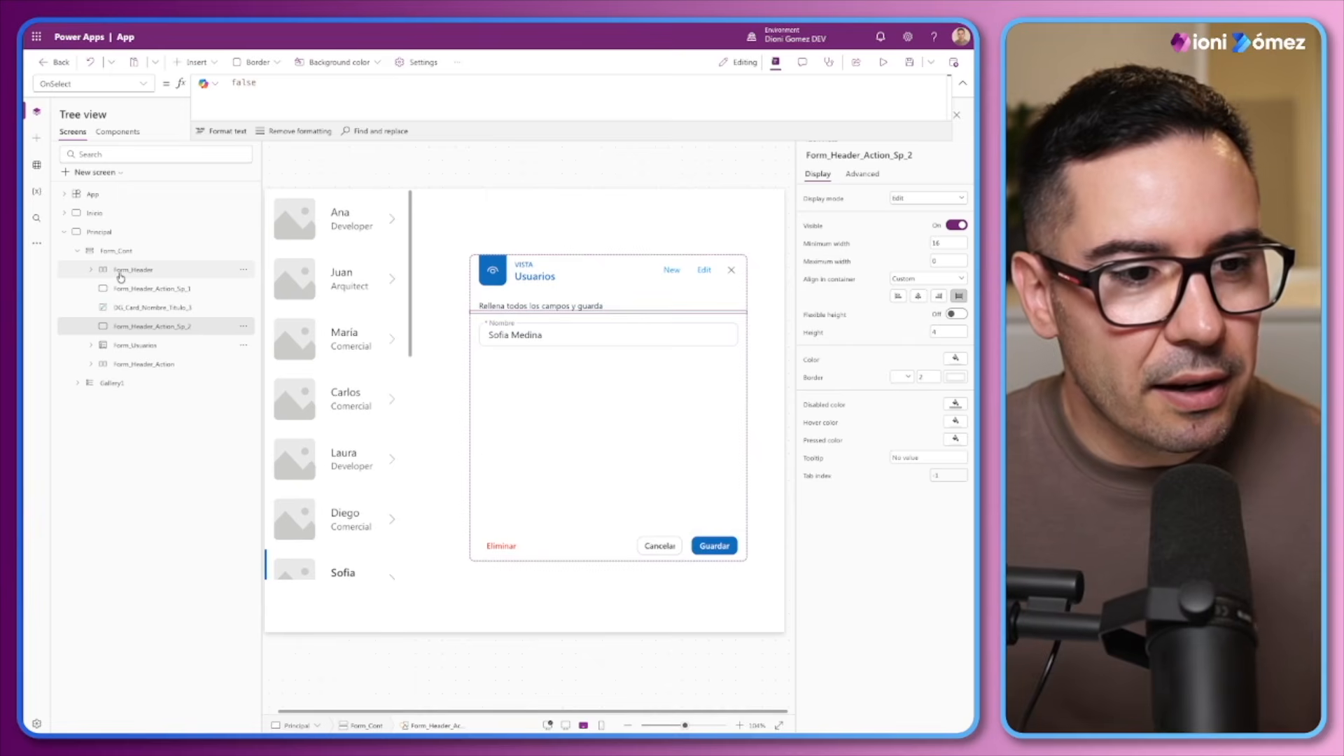
left_click(132, 290)
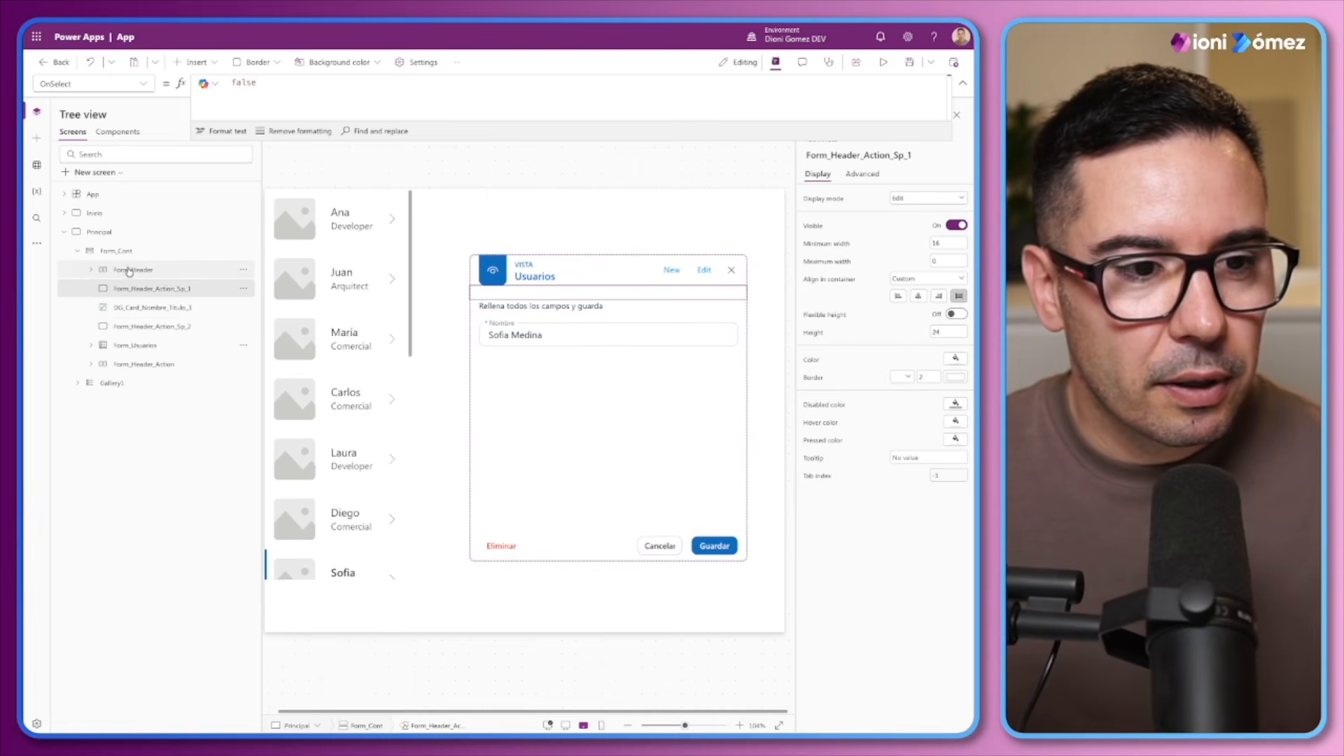
left_click(90, 270)
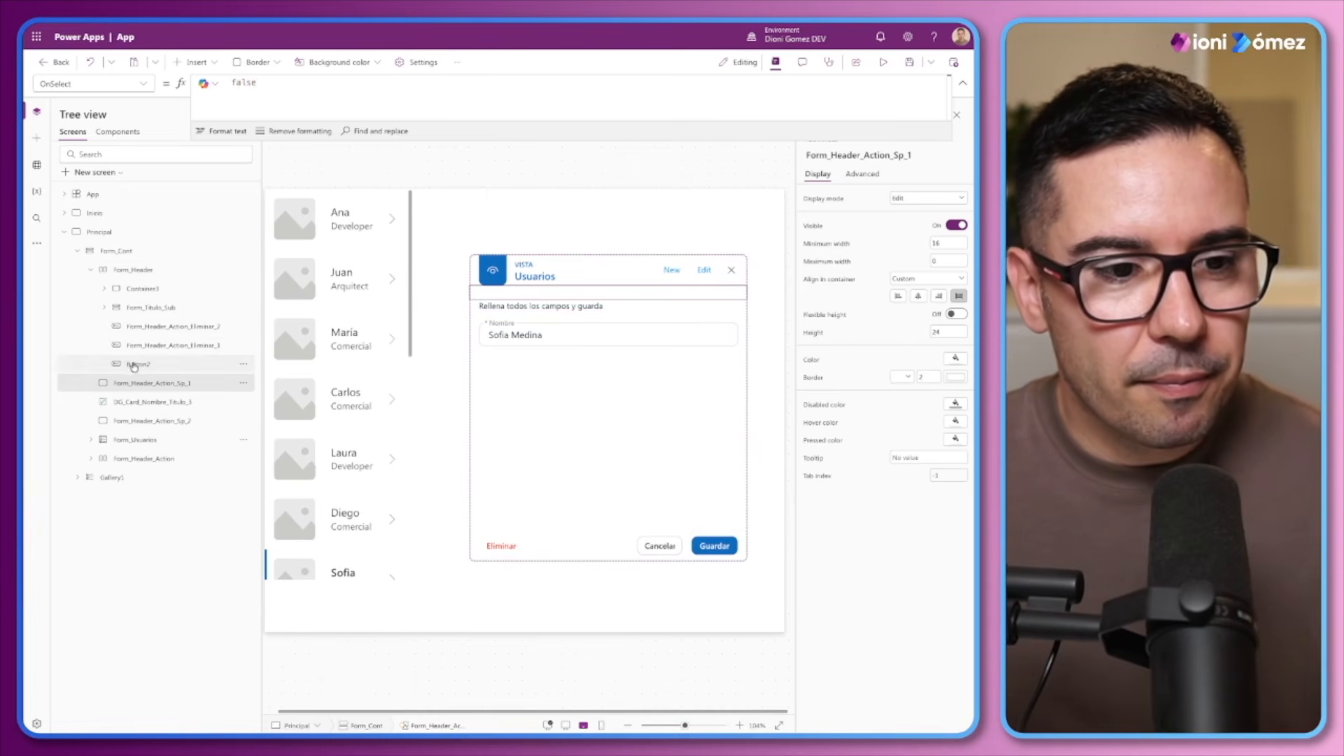
double_click(148, 327)
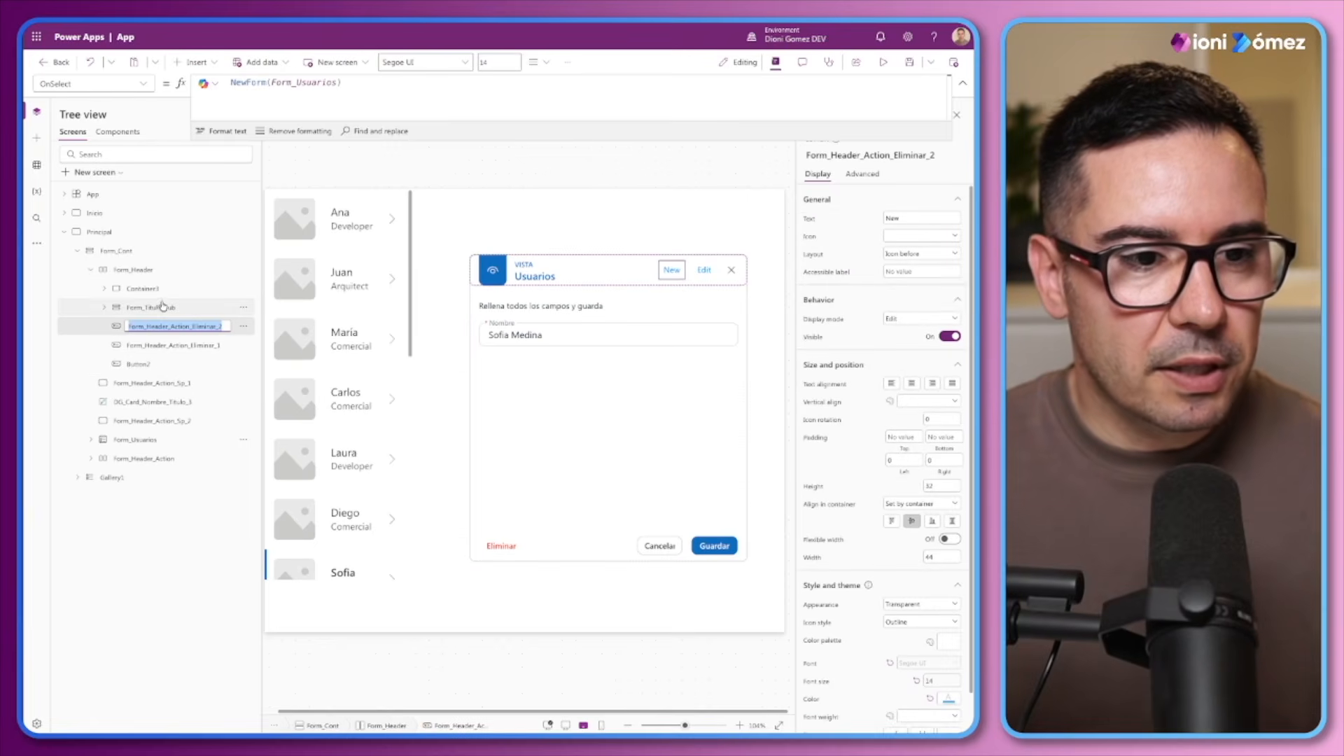
double_click(146, 270)
key("ctrl+c")
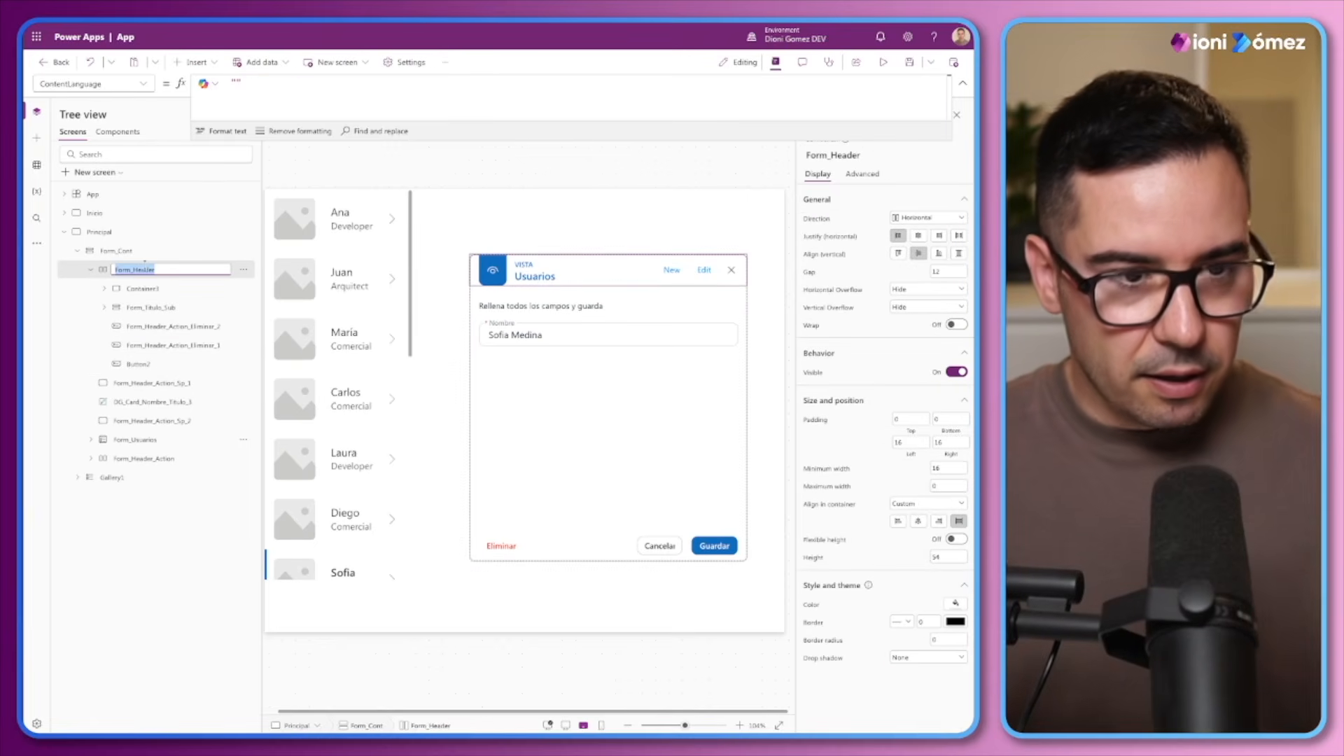
left_click(104, 289)
double_click(136, 288)
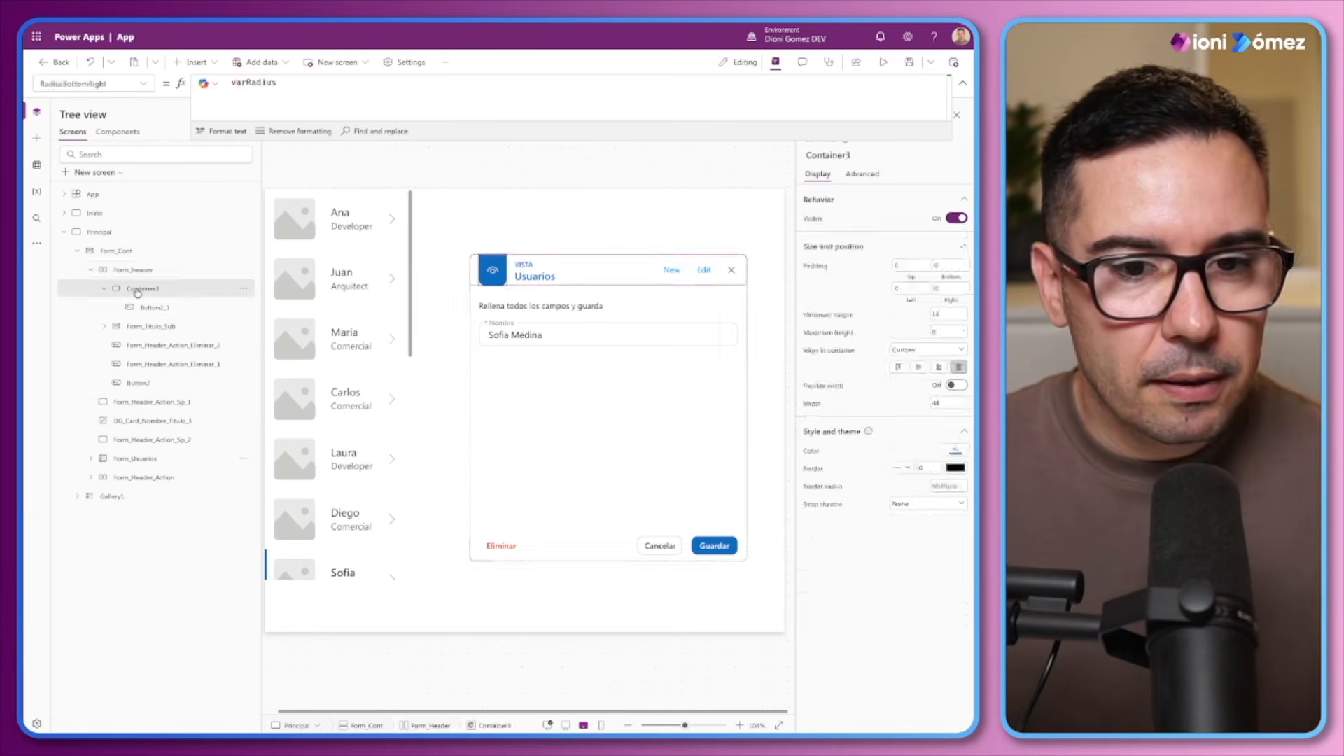
key("ctrl+v")
type("_")
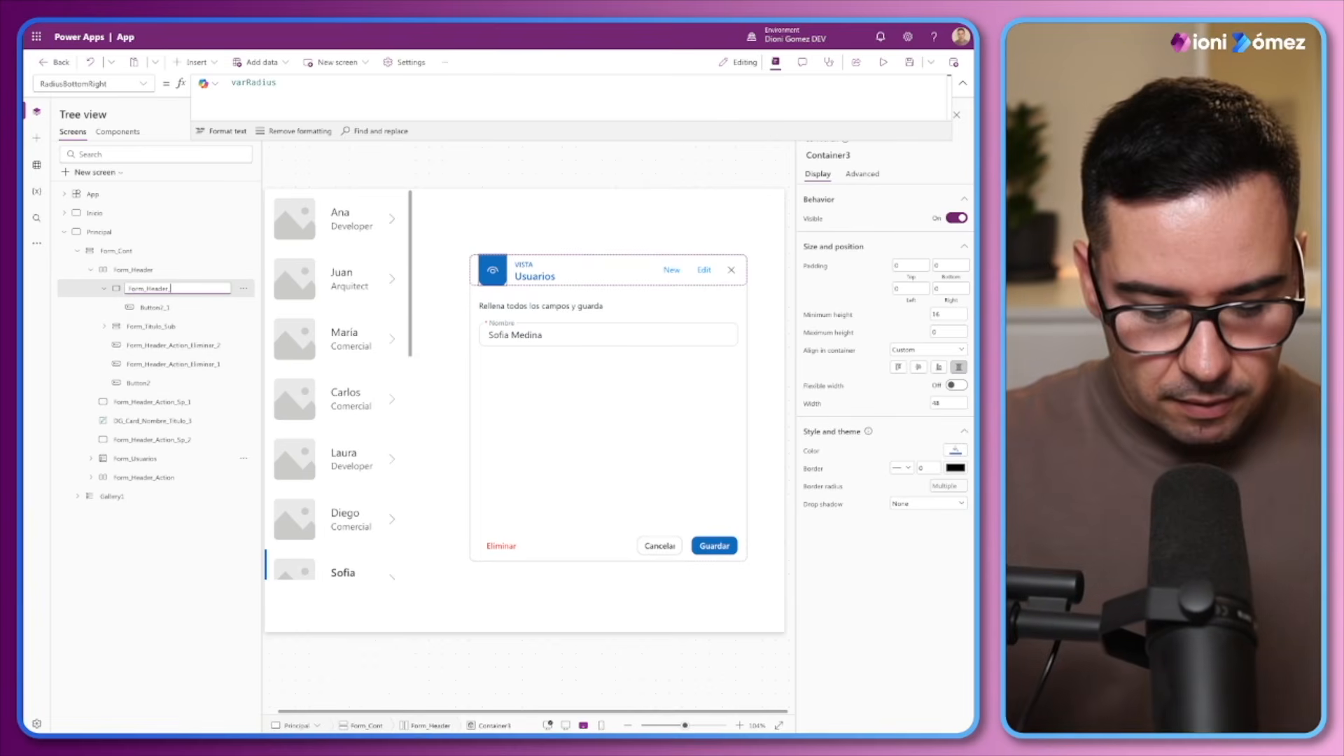
type("Det")
key("Return")
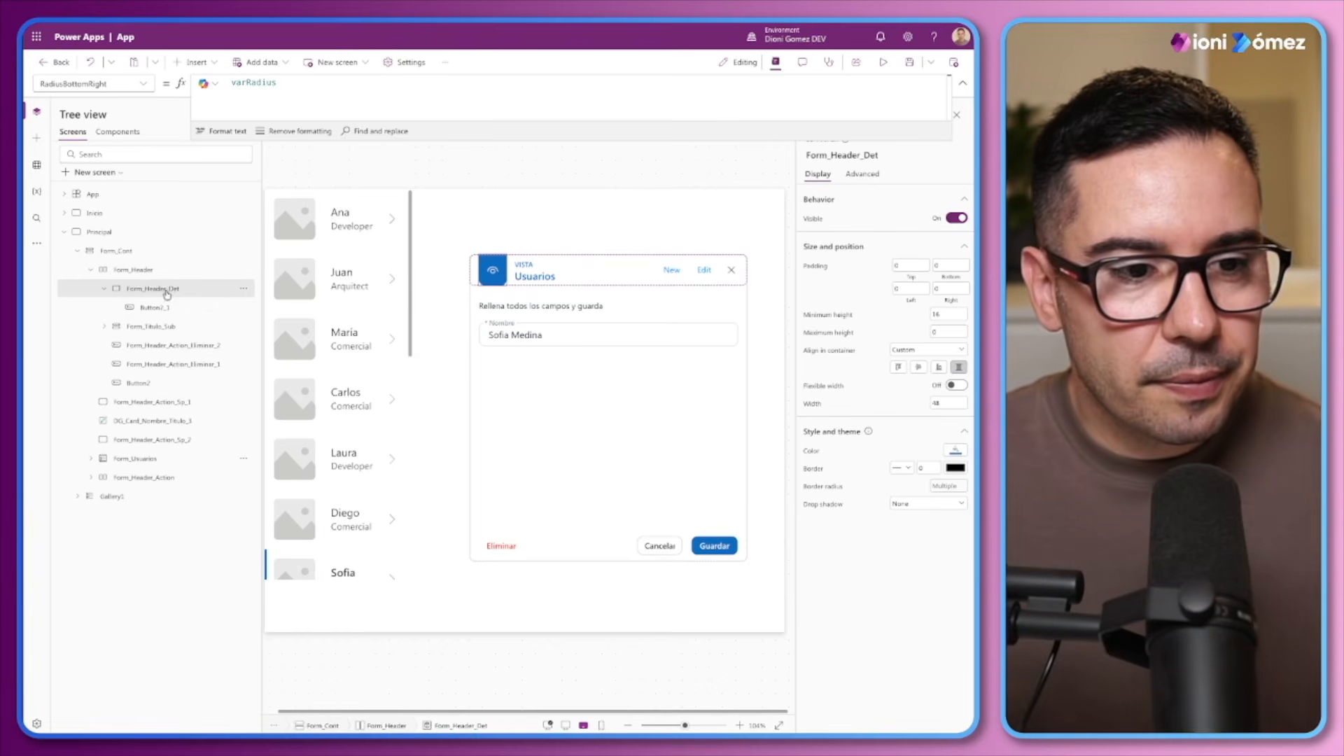
Rename the header's icon button Button2_1 as Form_Header_Ic
double_click(152, 307)
key("ctrl+v")
type("_")
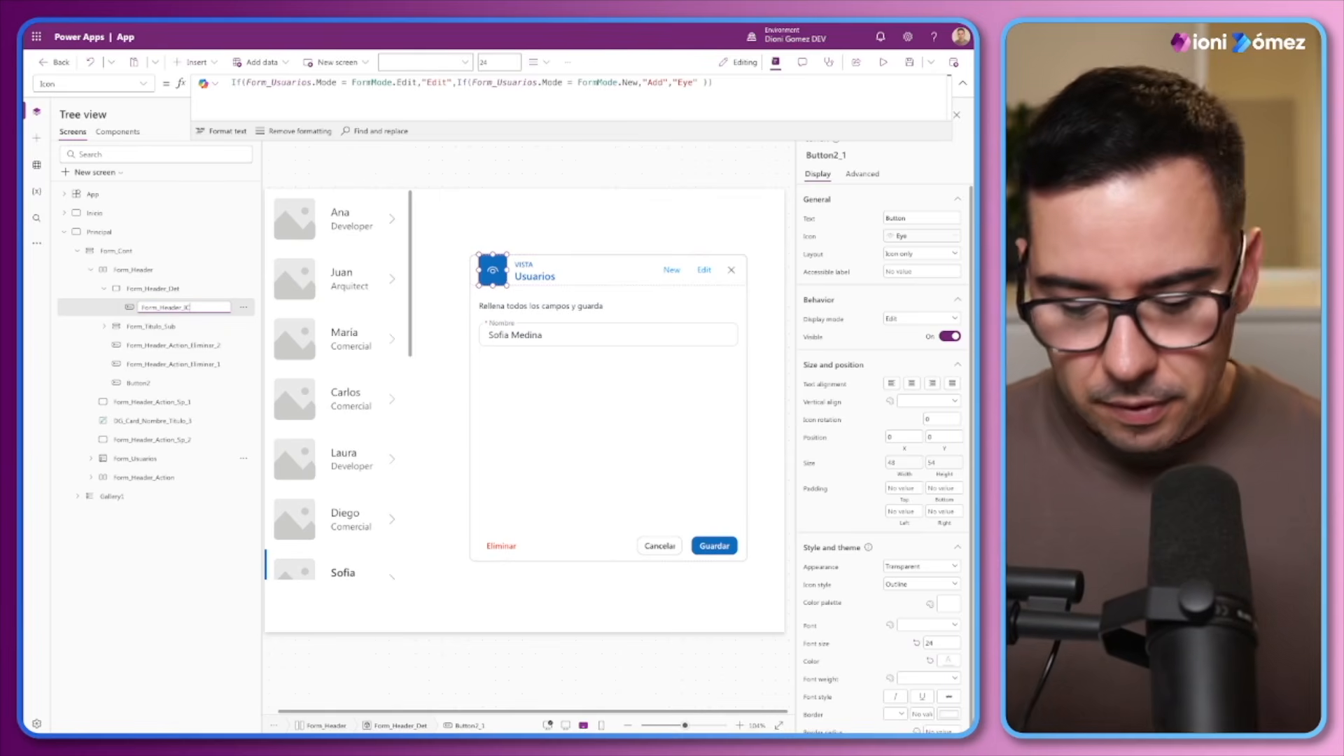
left_click(158, 323)
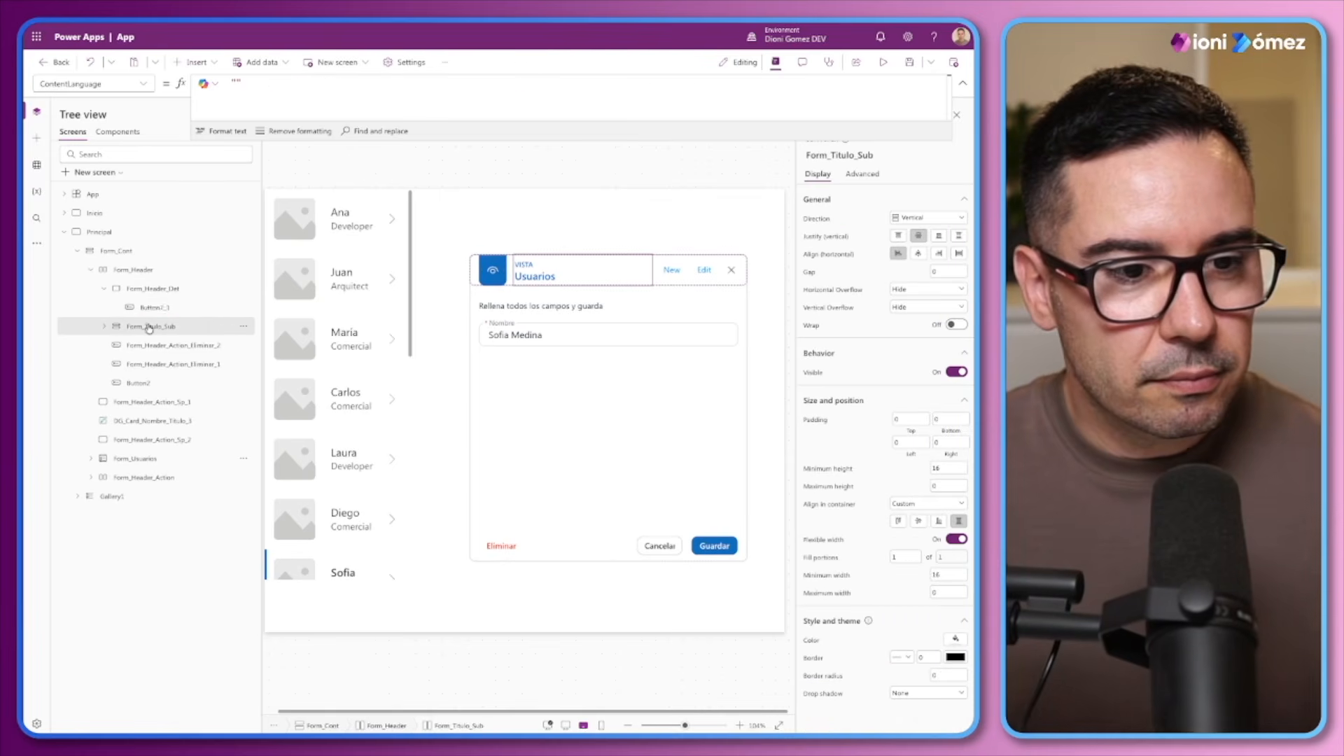
Rename the header's title container Form_Titulo_Sub as Form_Titulo_Cont
left_click(104, 327)
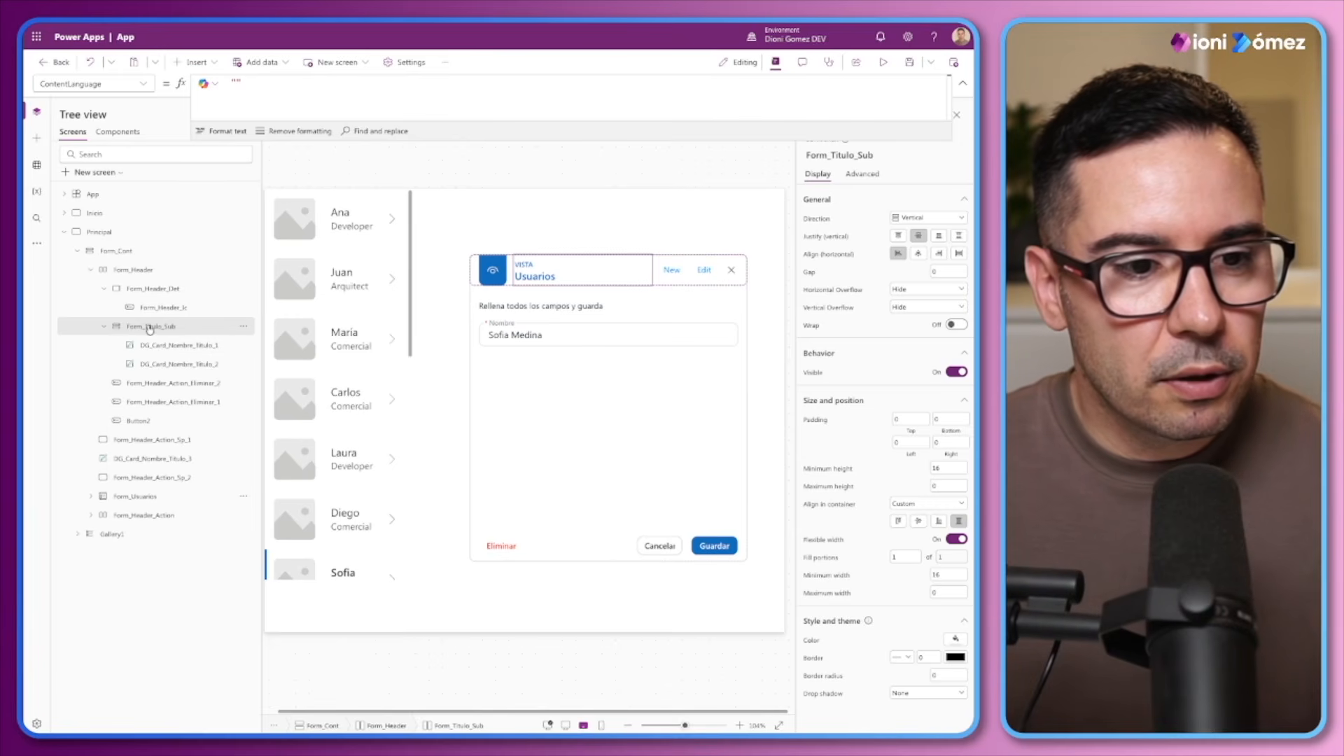
double_click(178, 326)
left_click(180, 324)
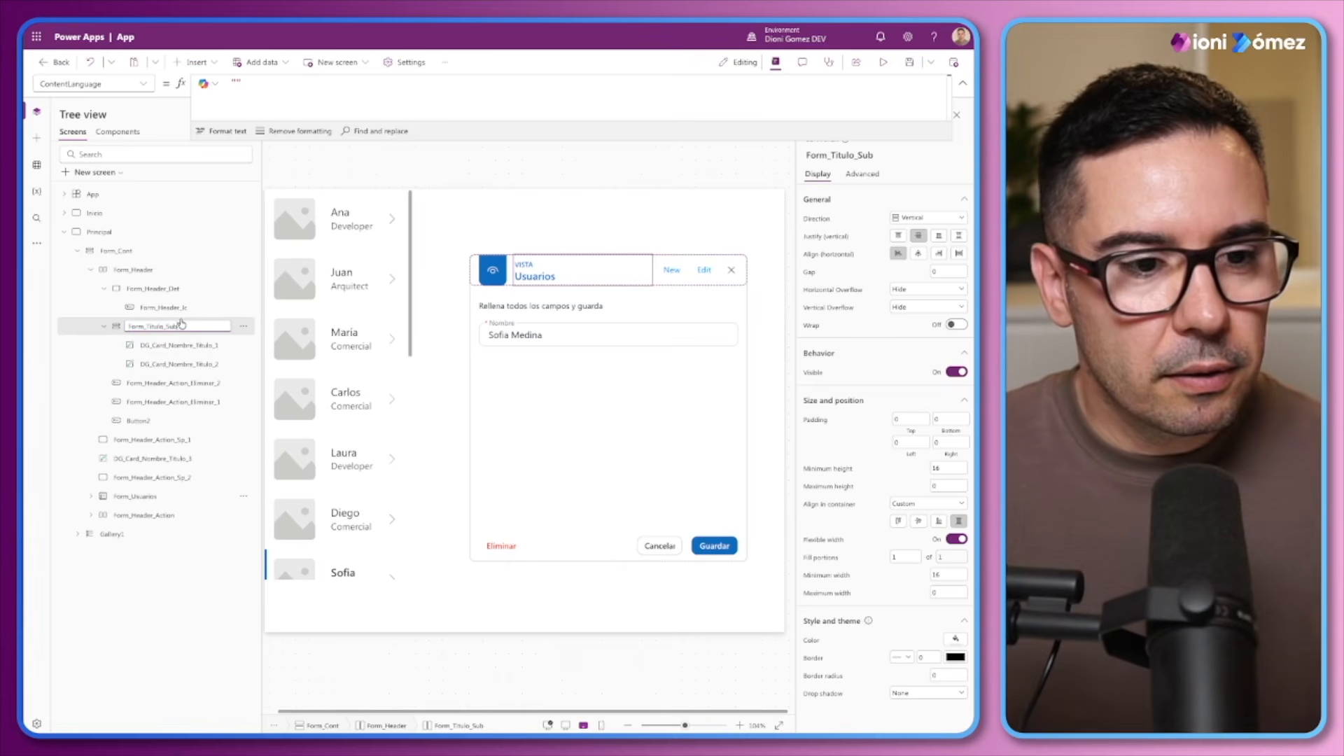
key("BackSpace")
key("BackSpace")
key("BackSpace")
type("Cont")
Rename the form mode label DG_Card_Nombre_Titulo_1 in the title container as Form_Header_Info
double_click(170, 344)
key("ctrl+v")
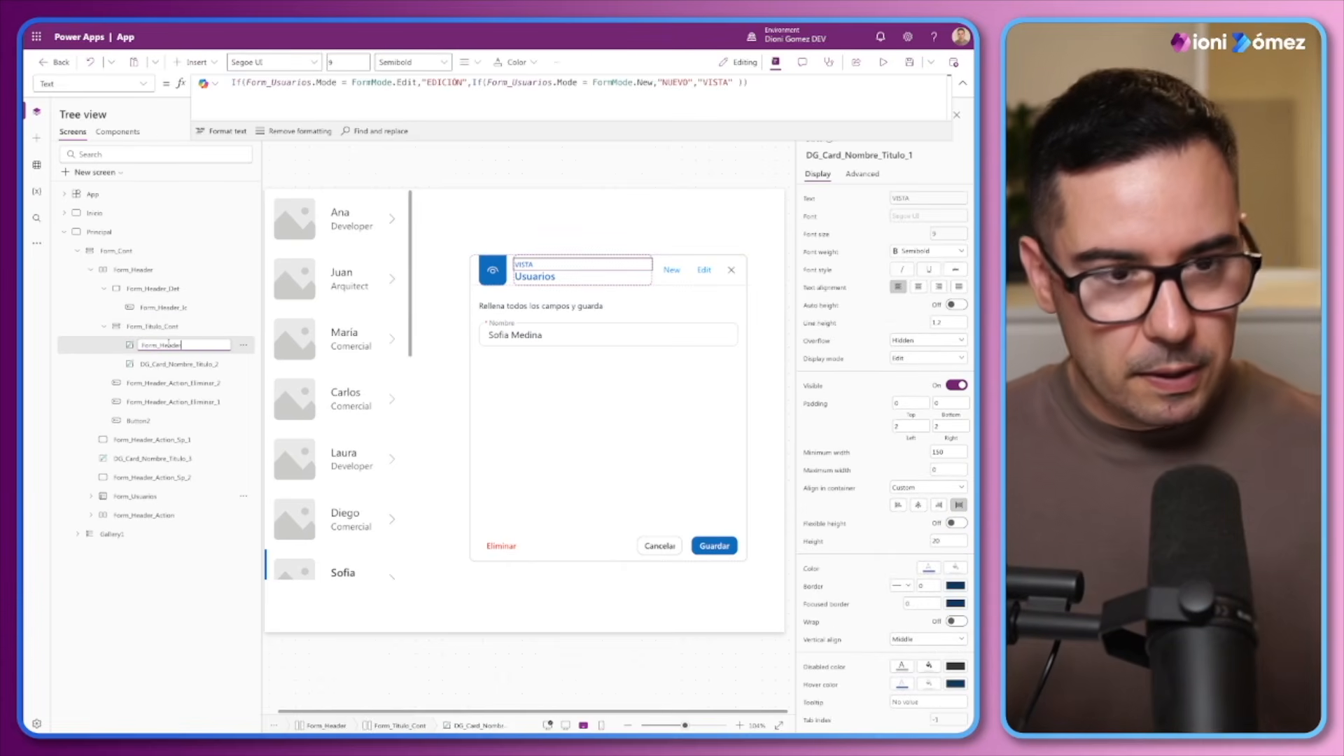
type("_")
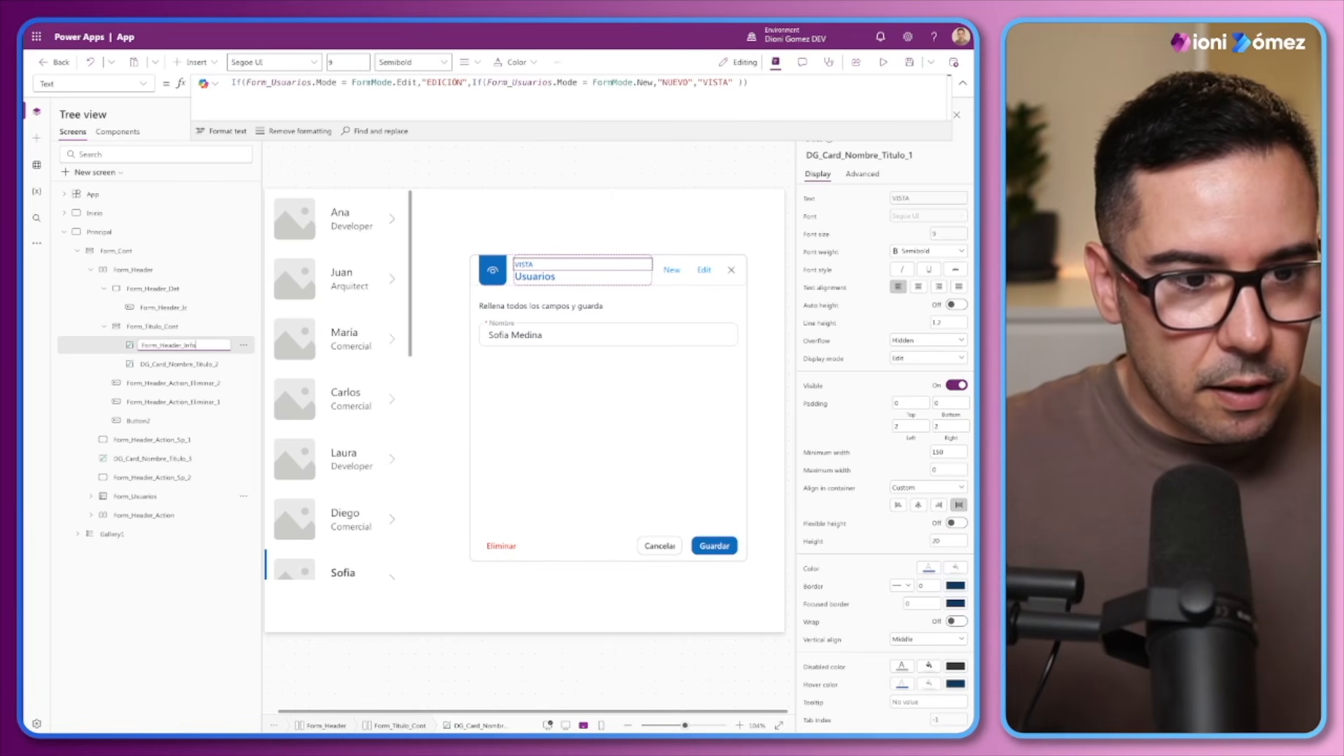
type("Info")
Rename the title label DG_Card_Nombre_Titulo_2 in the header's title container as Form_Header_Nombre
double_click(168, 357)
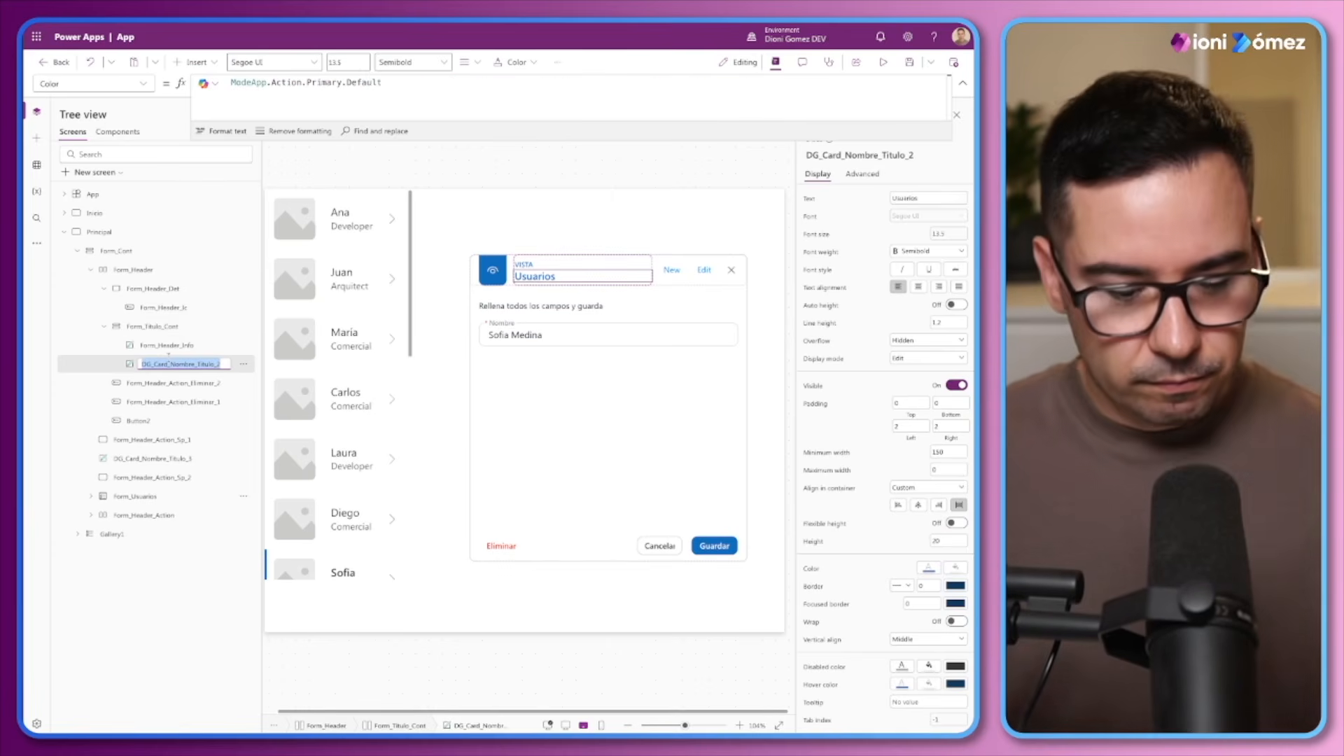
key("ctrl+v")
type("_Nomb")
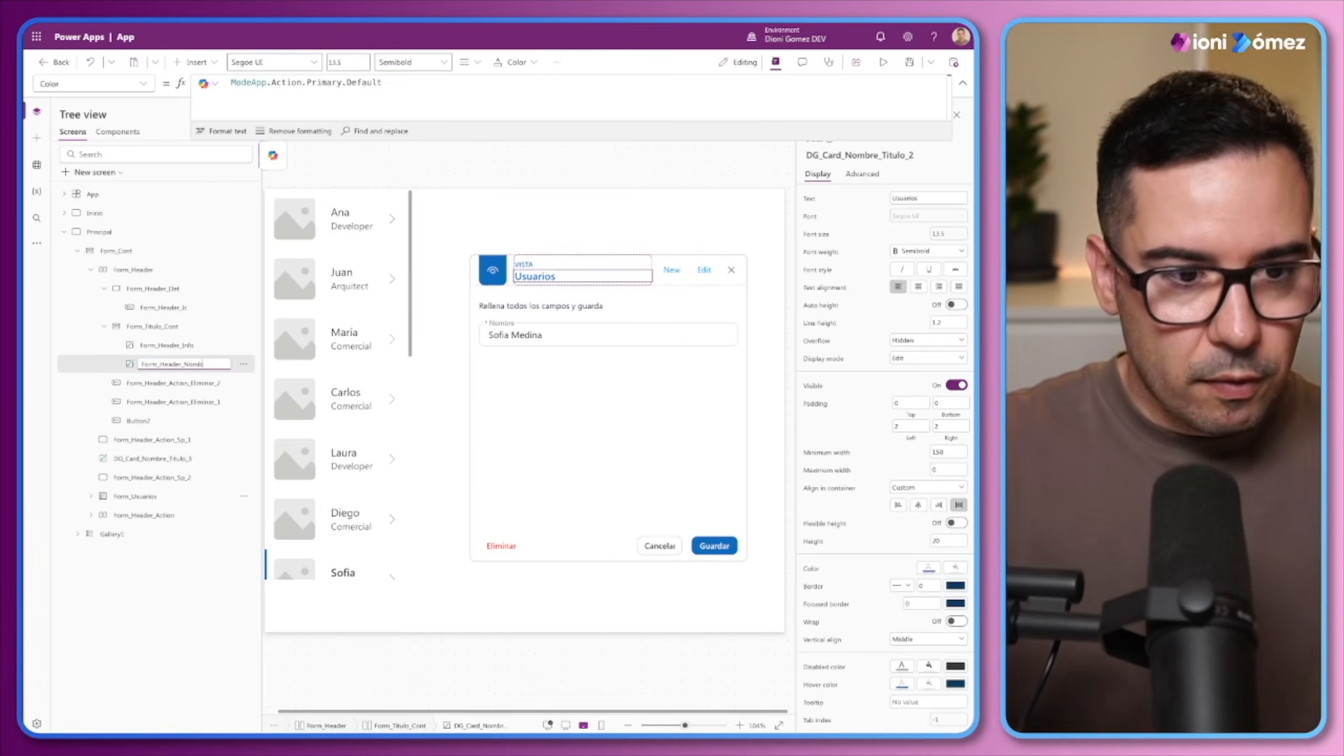
type("re")
Rename the header's New button Form_Header_Action_Eliminar_2 as Form_Header_New
left_click(173, 383)
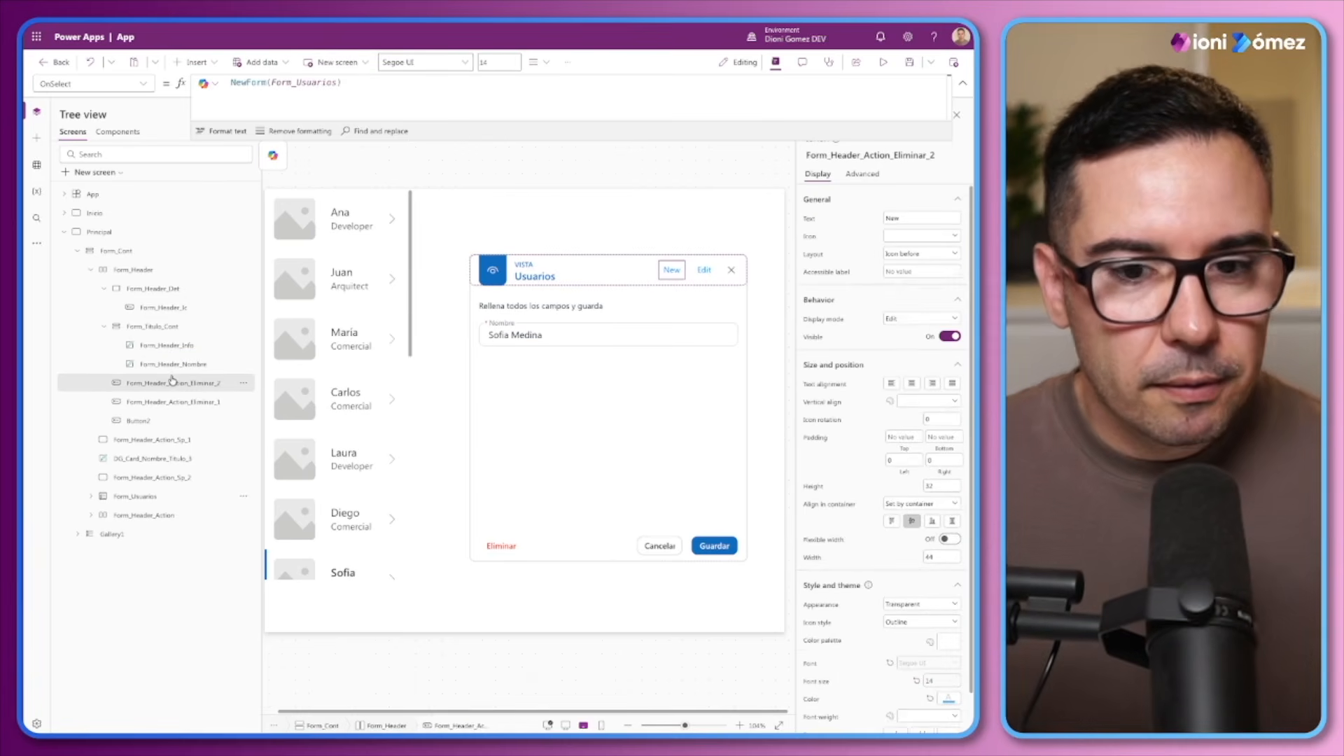
double_click(173, 382)
key("ctrl+v")
type("_")
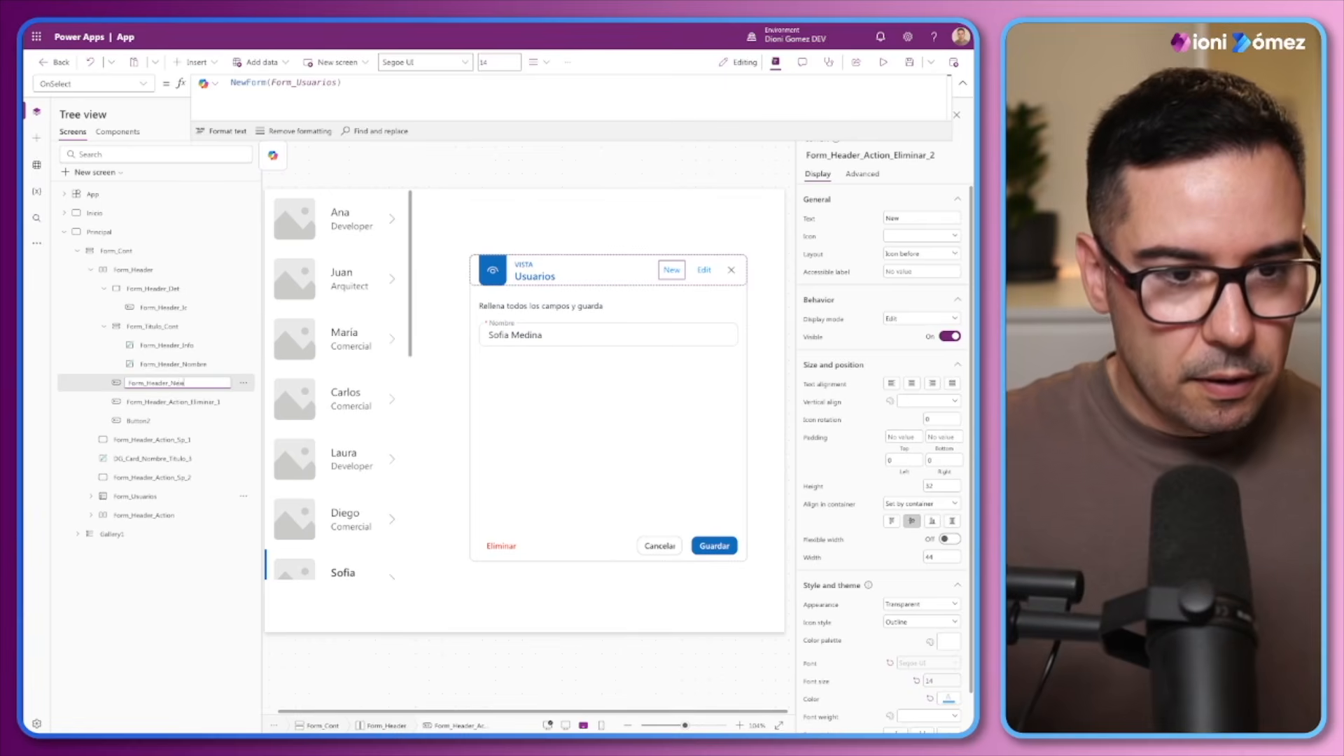
type("New")
key("Return")
Rename the header's Edit button Form_Header_Action_Eliminar_1 as Form_Header_Edit
double_click(168, 401)
key("ctrl+v")
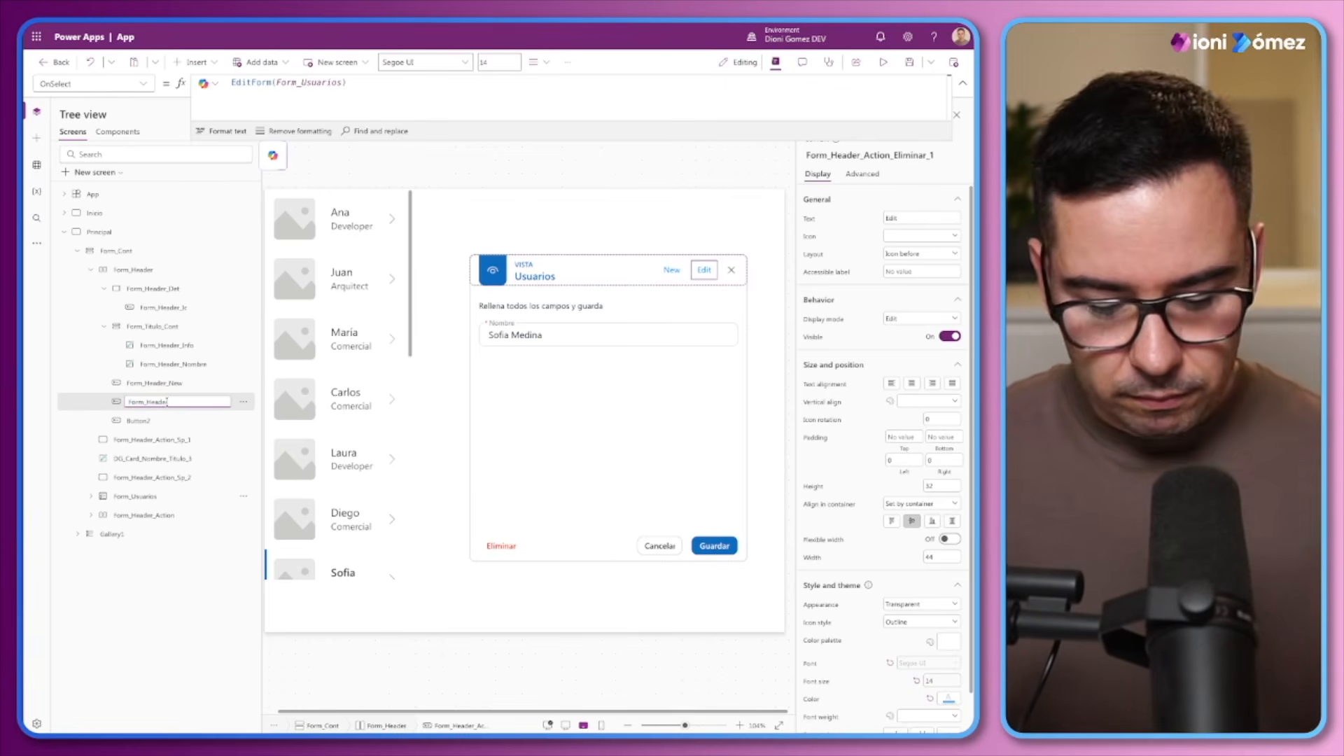
type("_Edit")
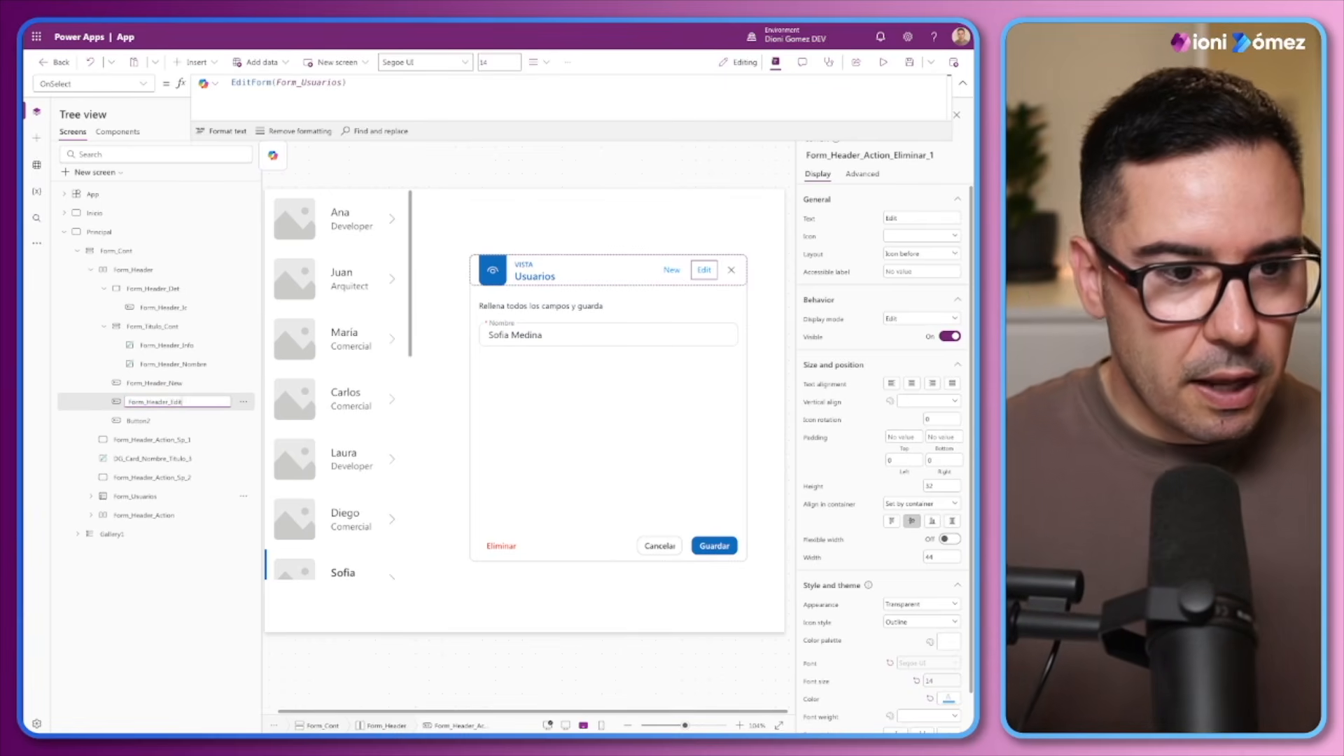
Rename the header's dismiss button Button2 as Form_Header_Close
left_click(140, 421)
double_click(139, 421)
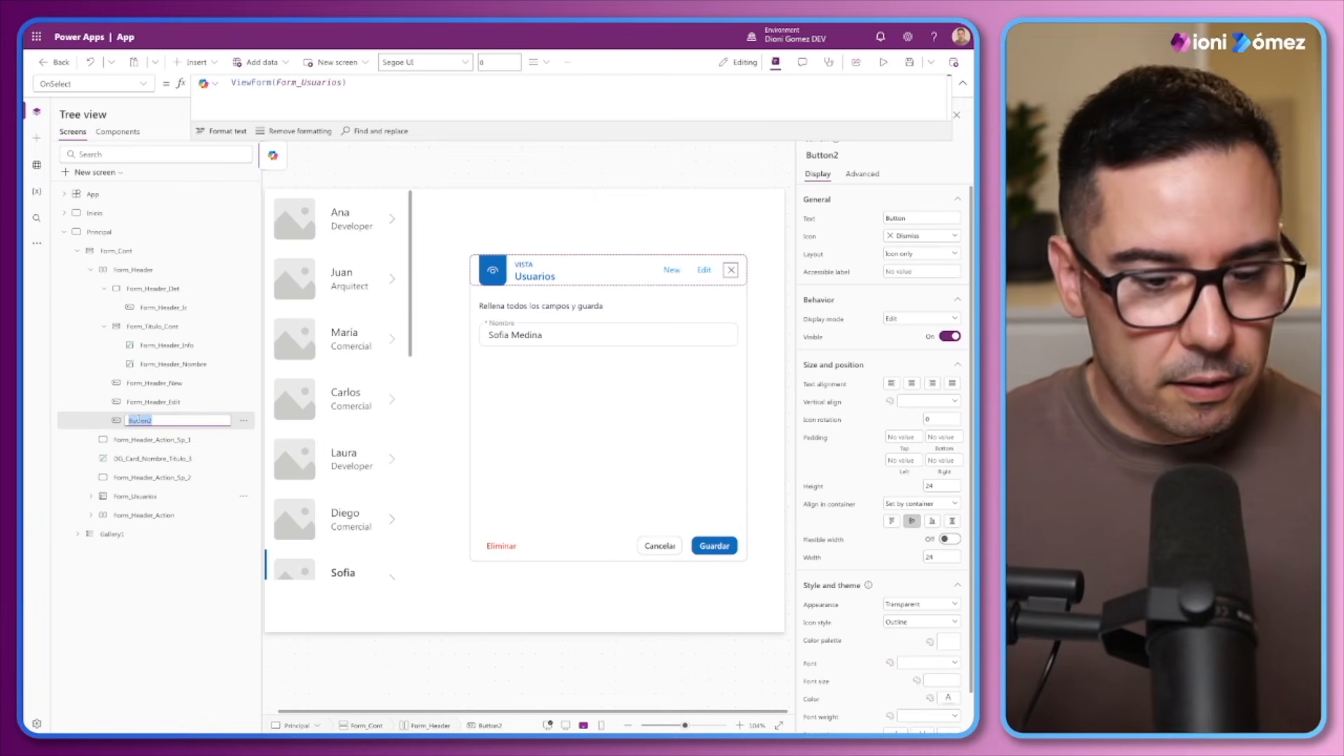
type("Form_Header_C")
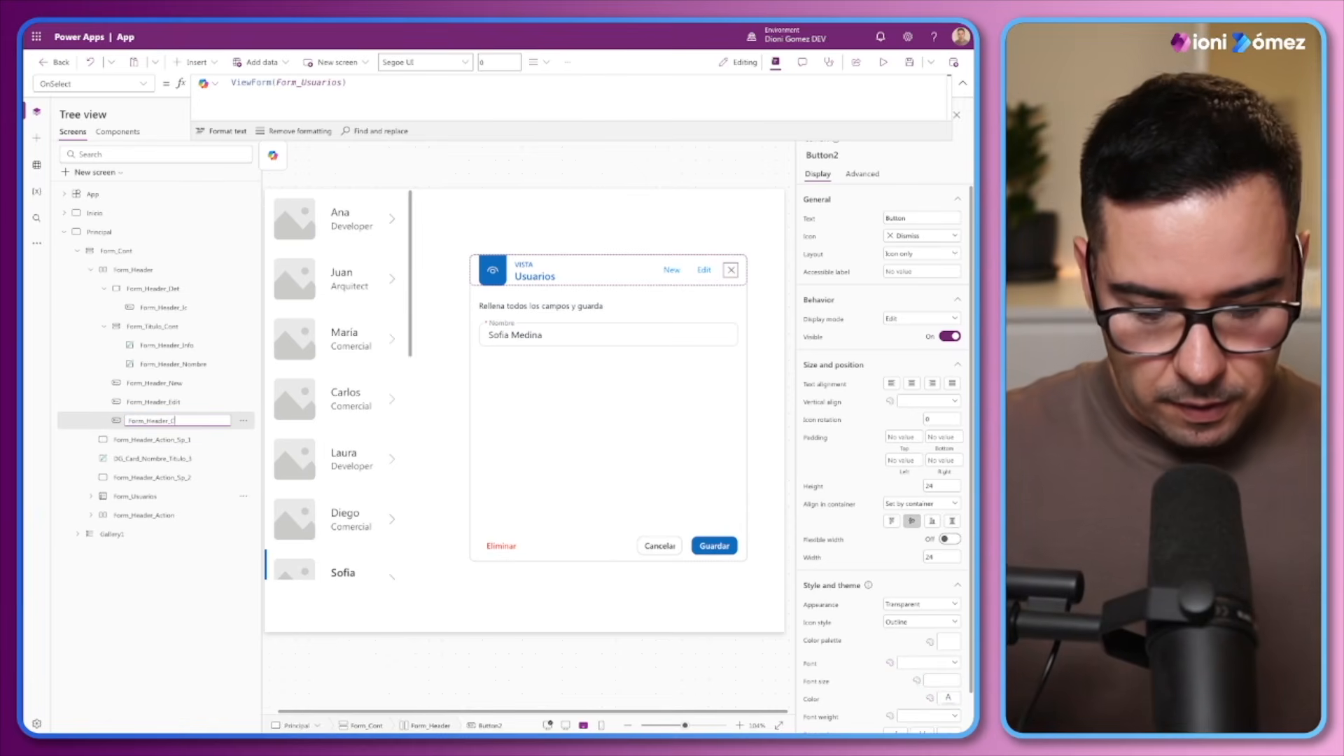
type("lose")
key("Return")
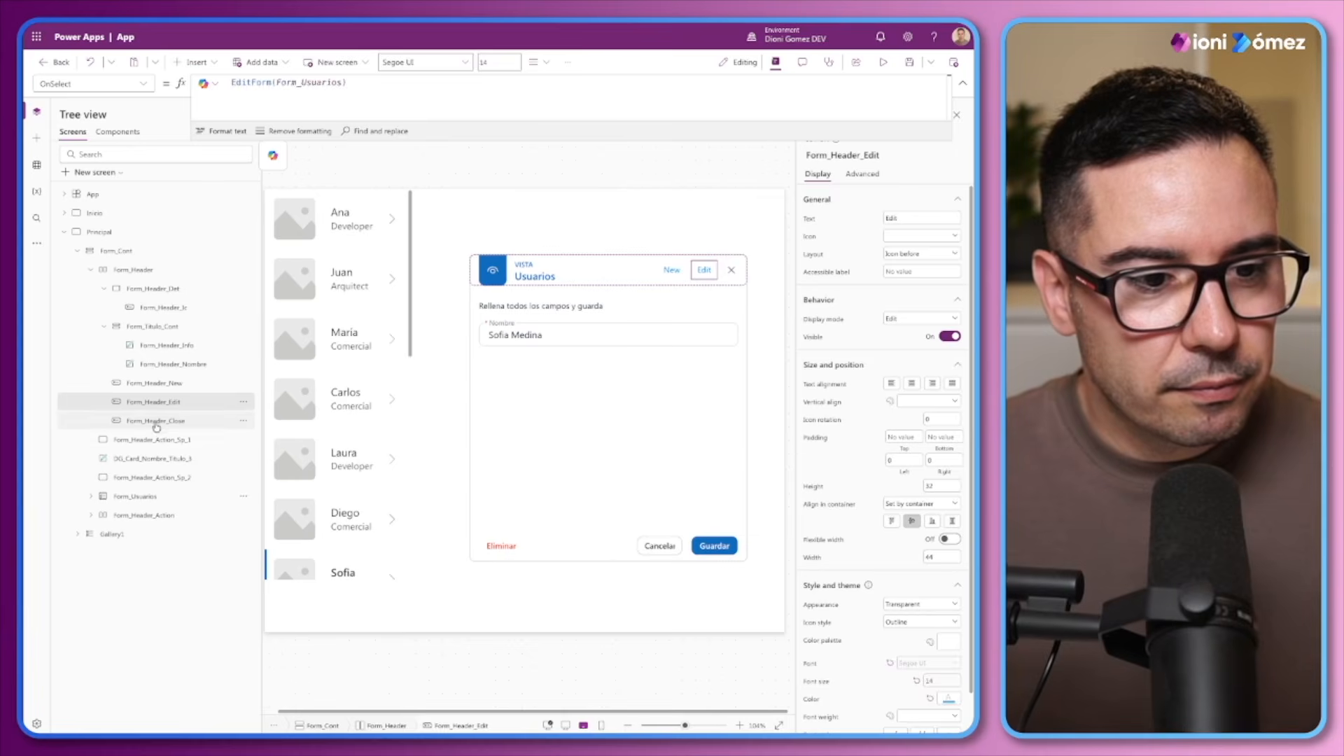
Collapse Form_Header and rename the spacer Form_Header_Action_Sp_1 below it as Form_SP_1
left_click(151, 439)
double_click(151, 439)
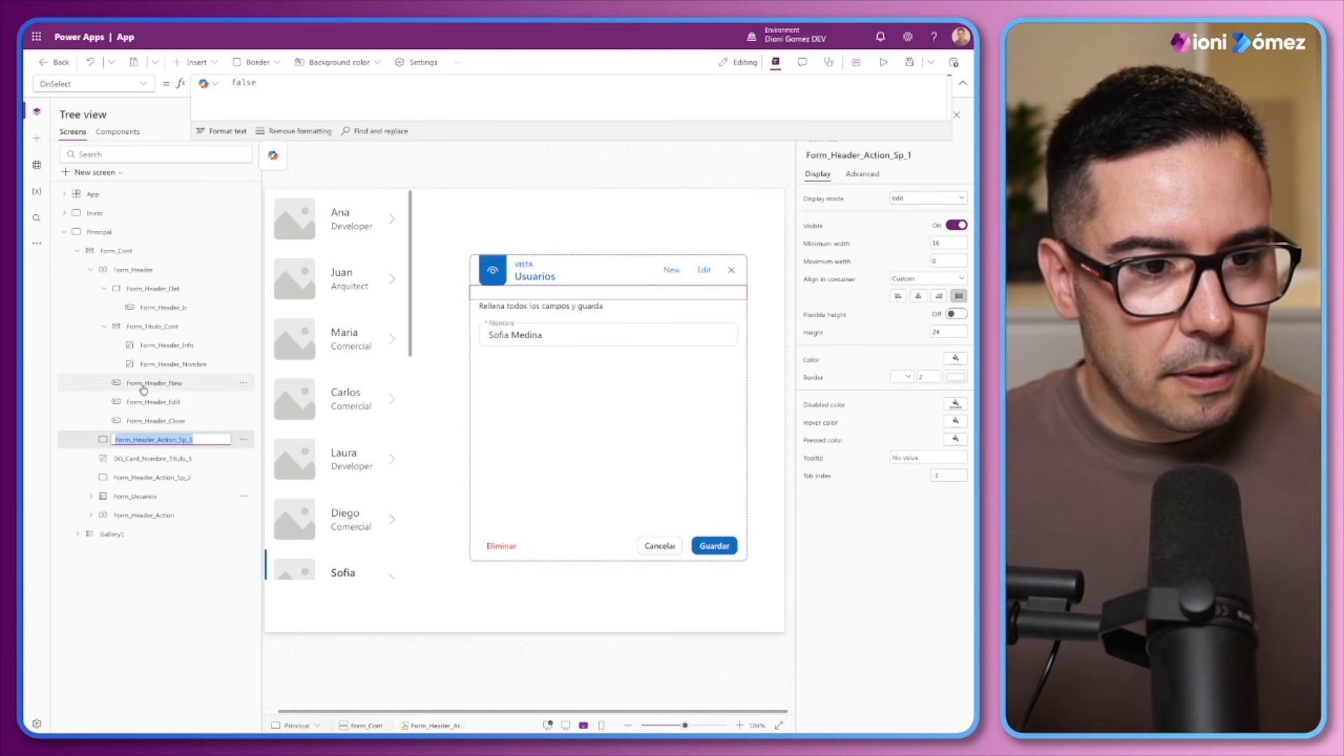
left_click(92, 270)
double_click(112, 251)
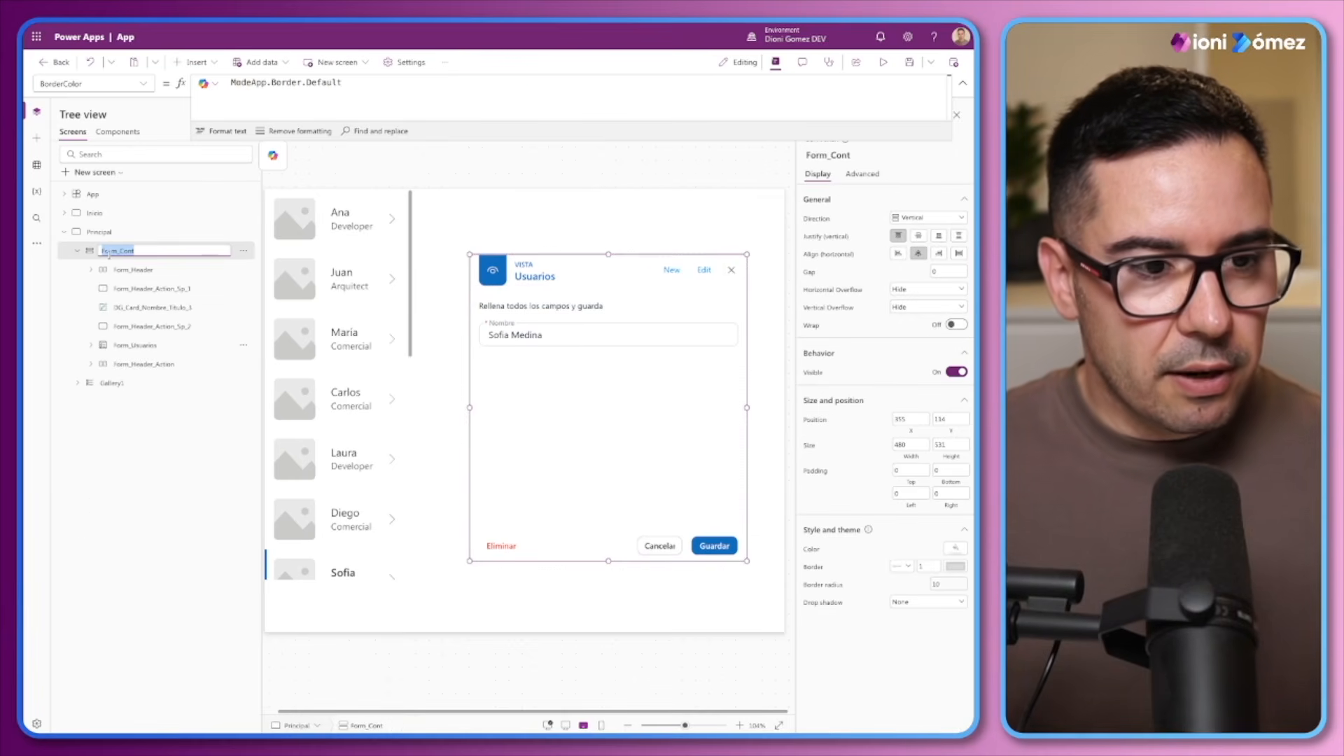
left_click(129, 293)
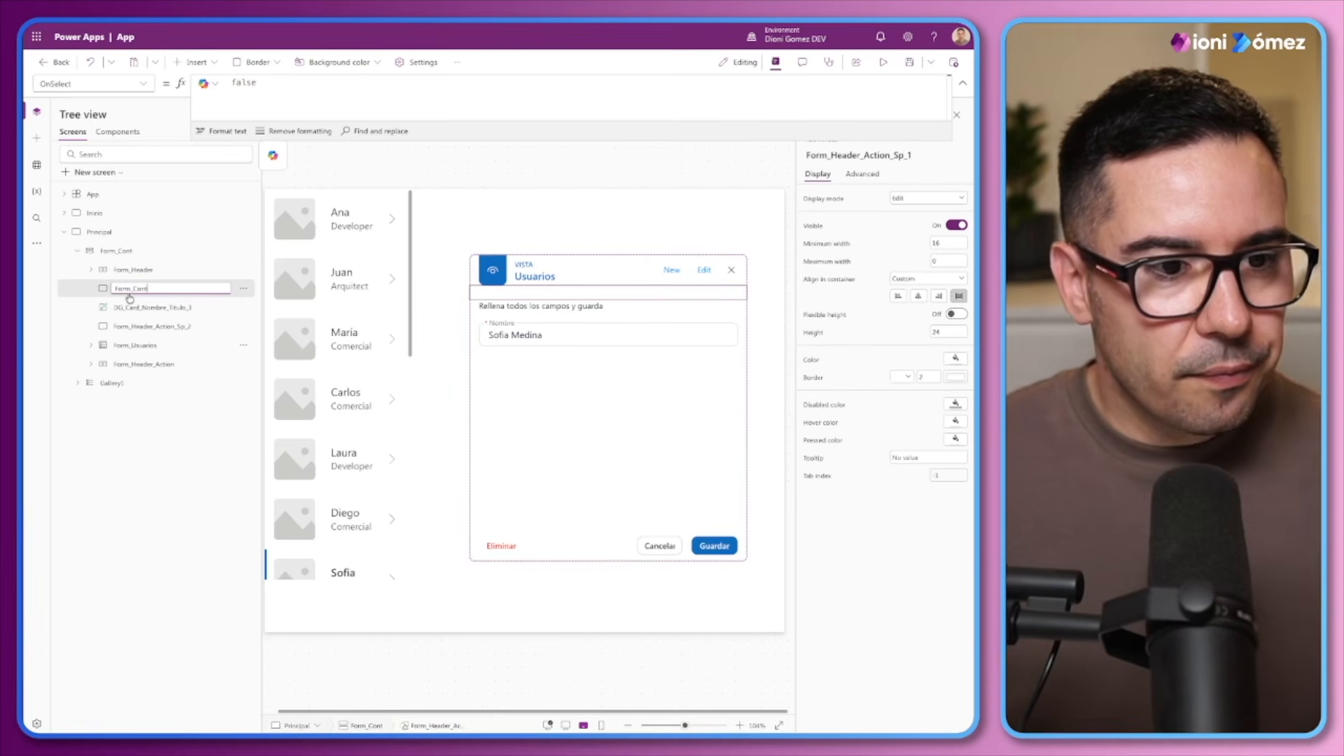
type("Form_SP_1")
key("Return")
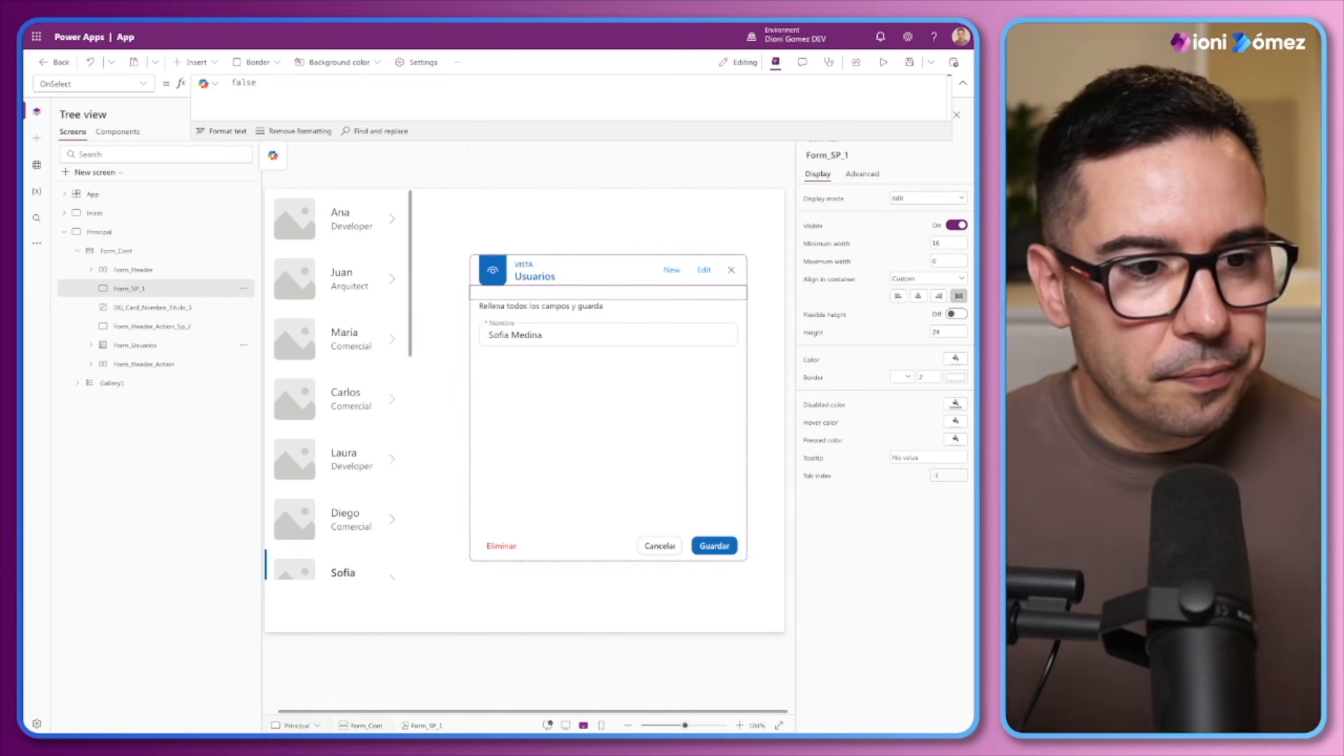
Rename the second spacer Form_Header_Action_Sp_2 as Form_SP_2, reusing the first spacer's name
double_click(131, 290)
key("ctrl+c")
double_click(126, 325)
key("ctrl+v")
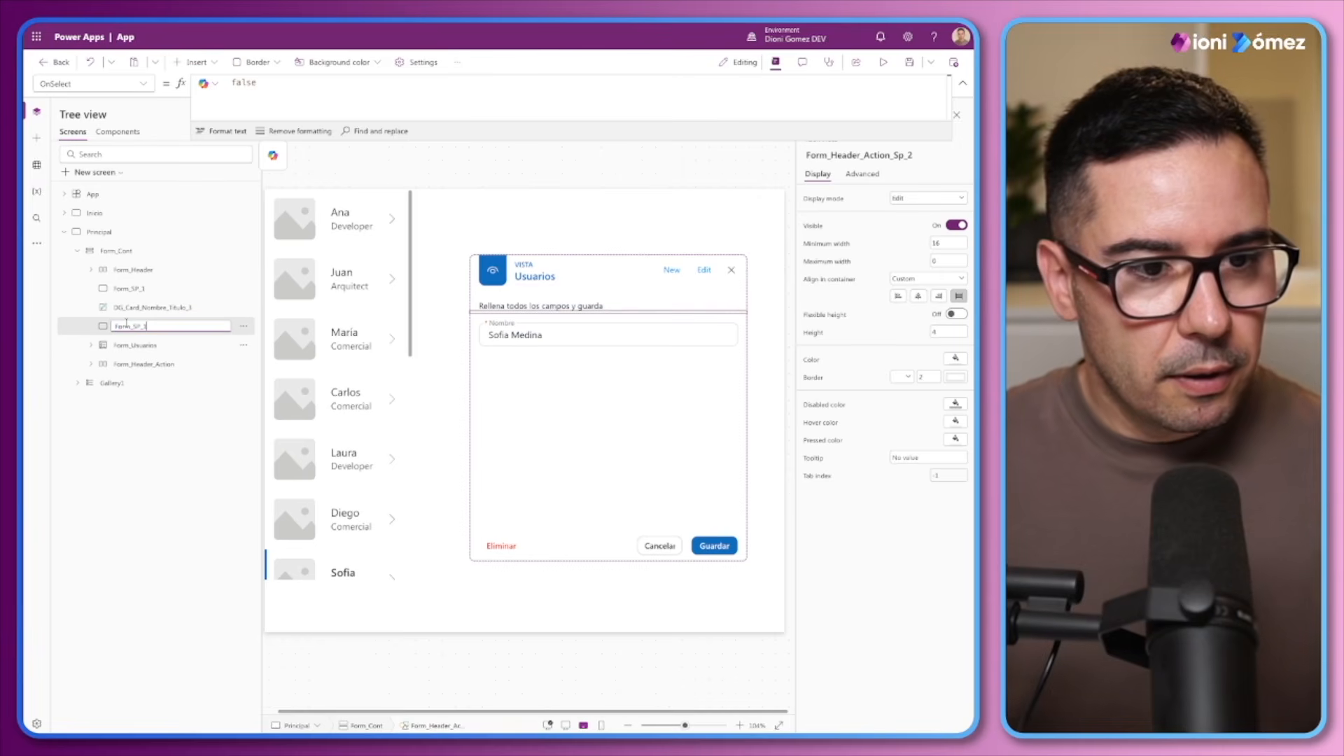
key("BackSpace")
type("2")
left_click(130, 307)
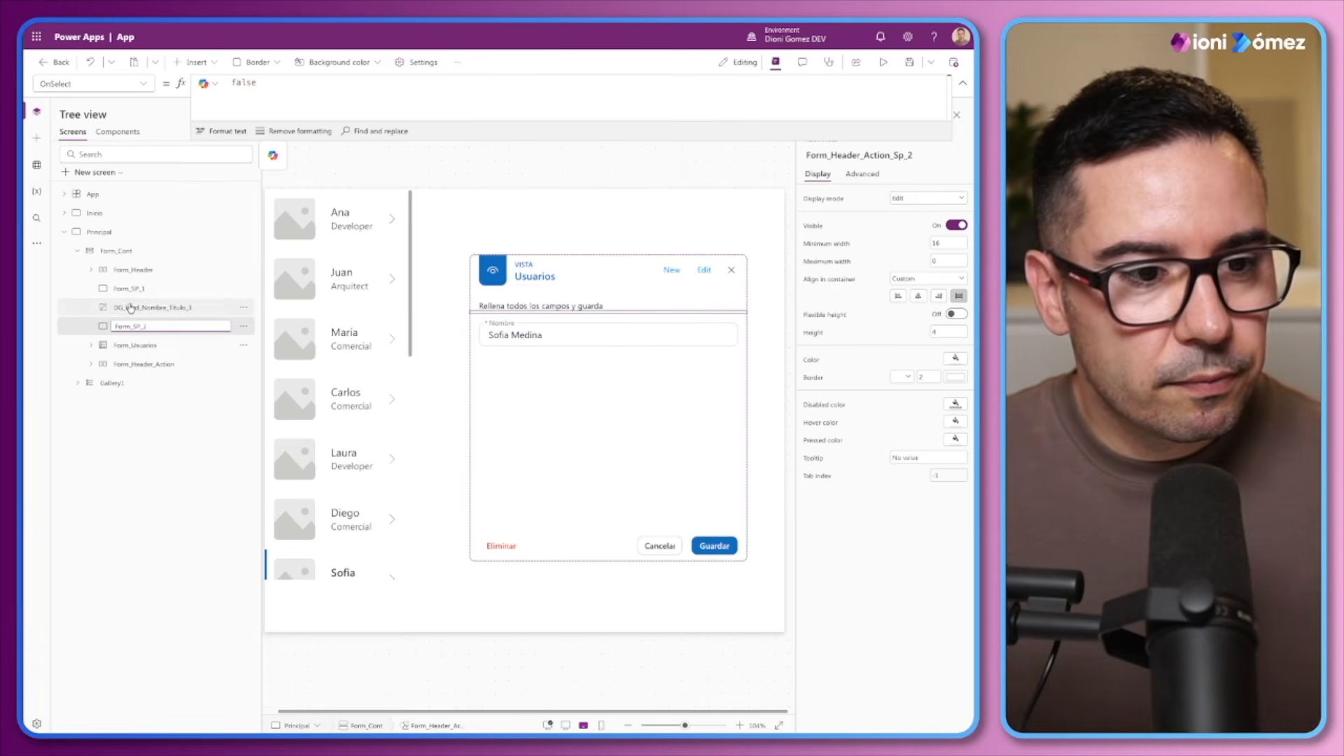
left_click(133, 287)
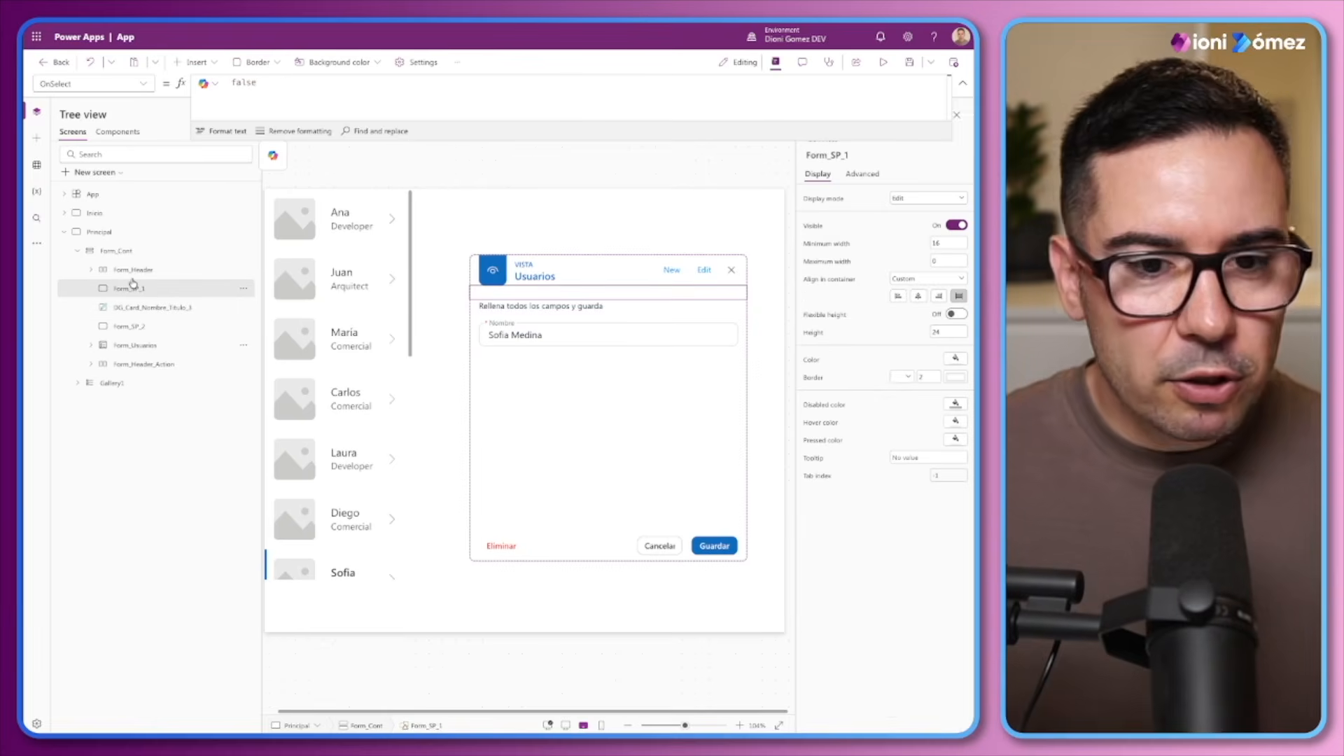
Set the Form_Header_Action container's height to 68 and extend Form_Cont downward to a height of about 579
left_click(126, 368)
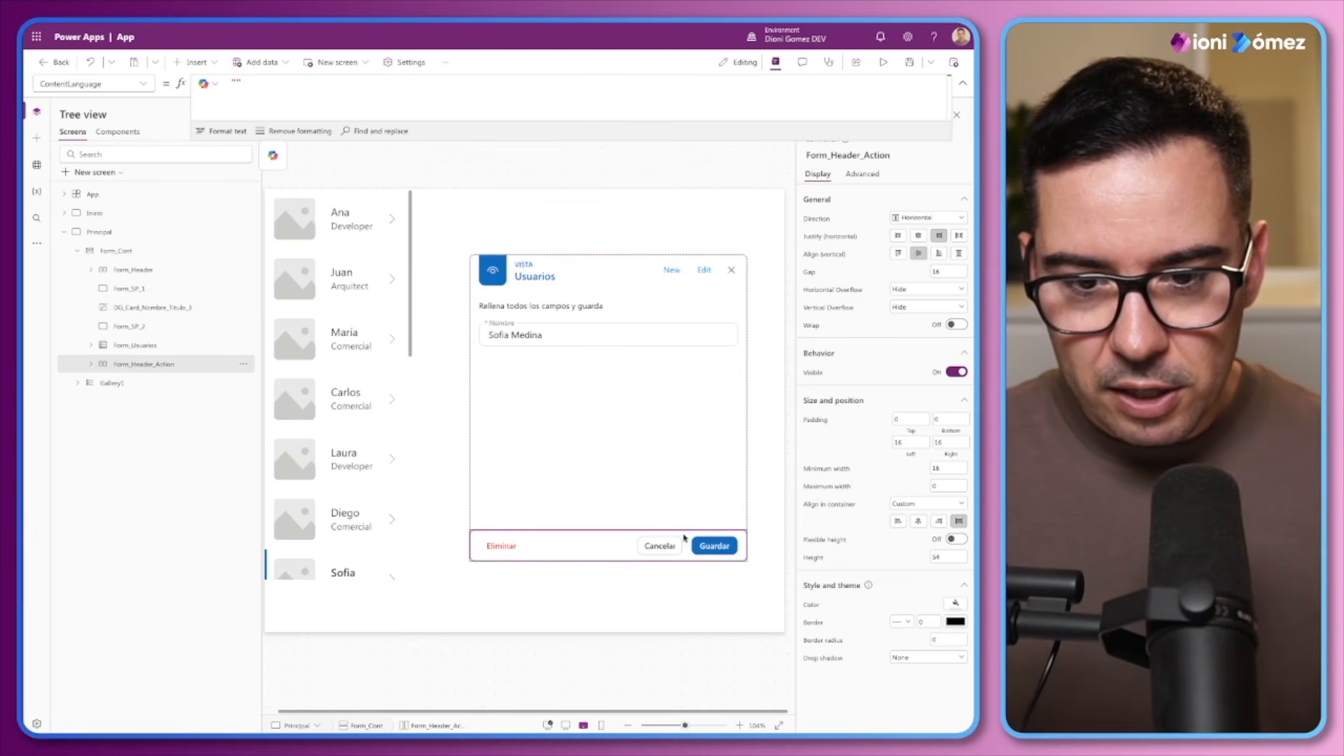
left_click(946, 558)
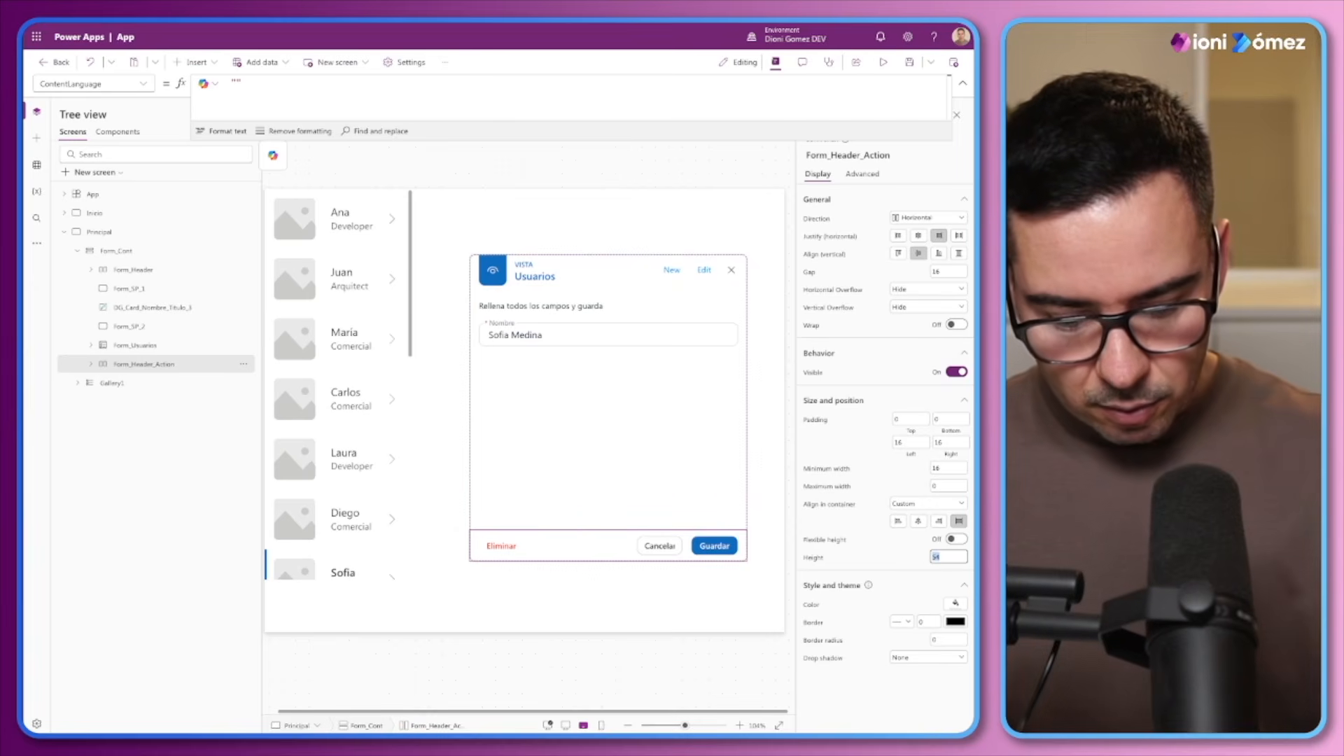
type("68")
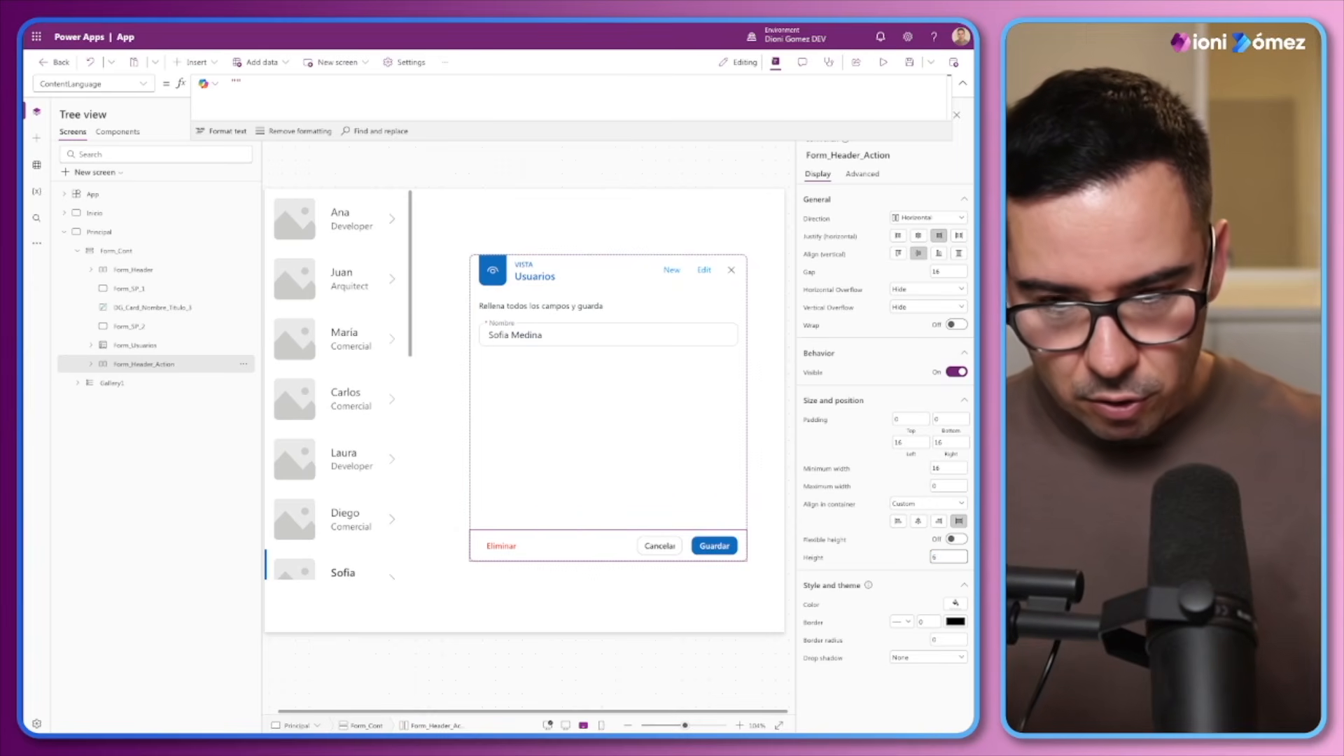
left_click(912, 552)
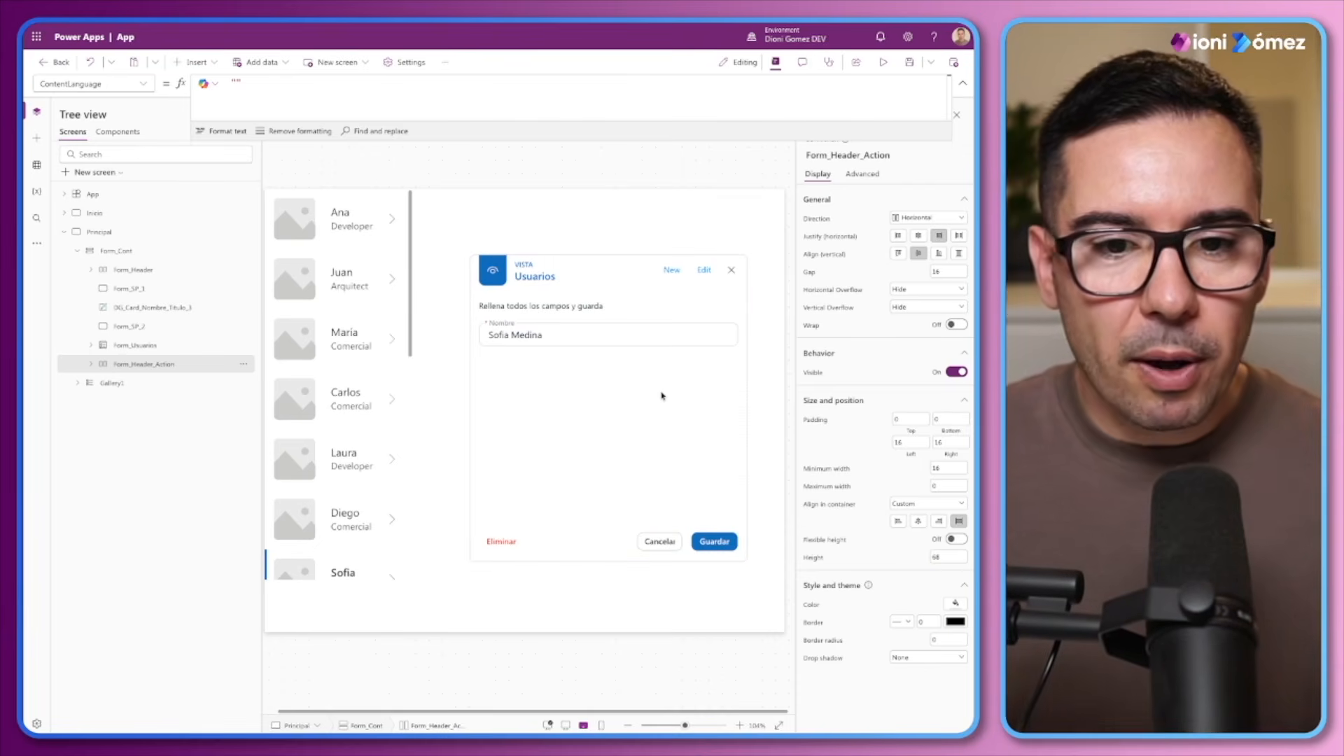
left_click(111, 251)
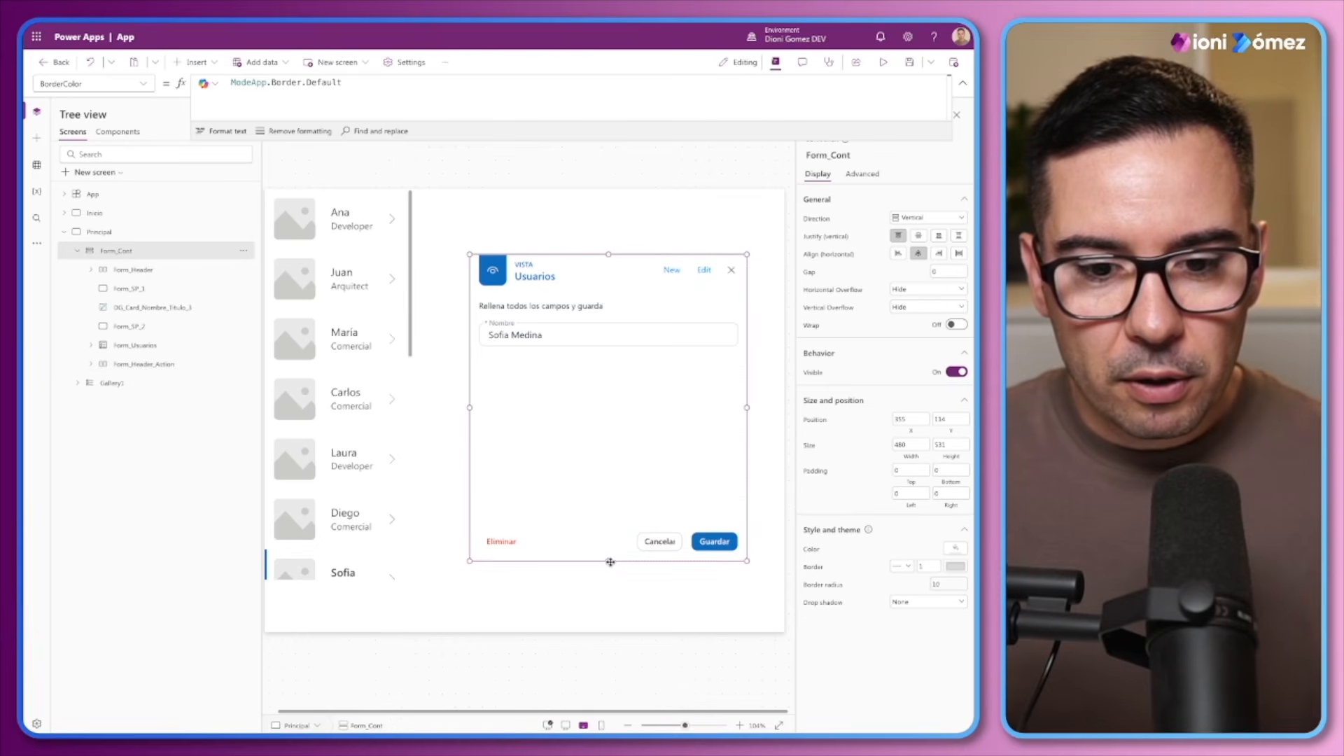
left_click_drag(608, 553, 600, 579)
Set the Form_Usuarios form's minimum height to 200 and its minimum width to 100
left_click(143, 345)
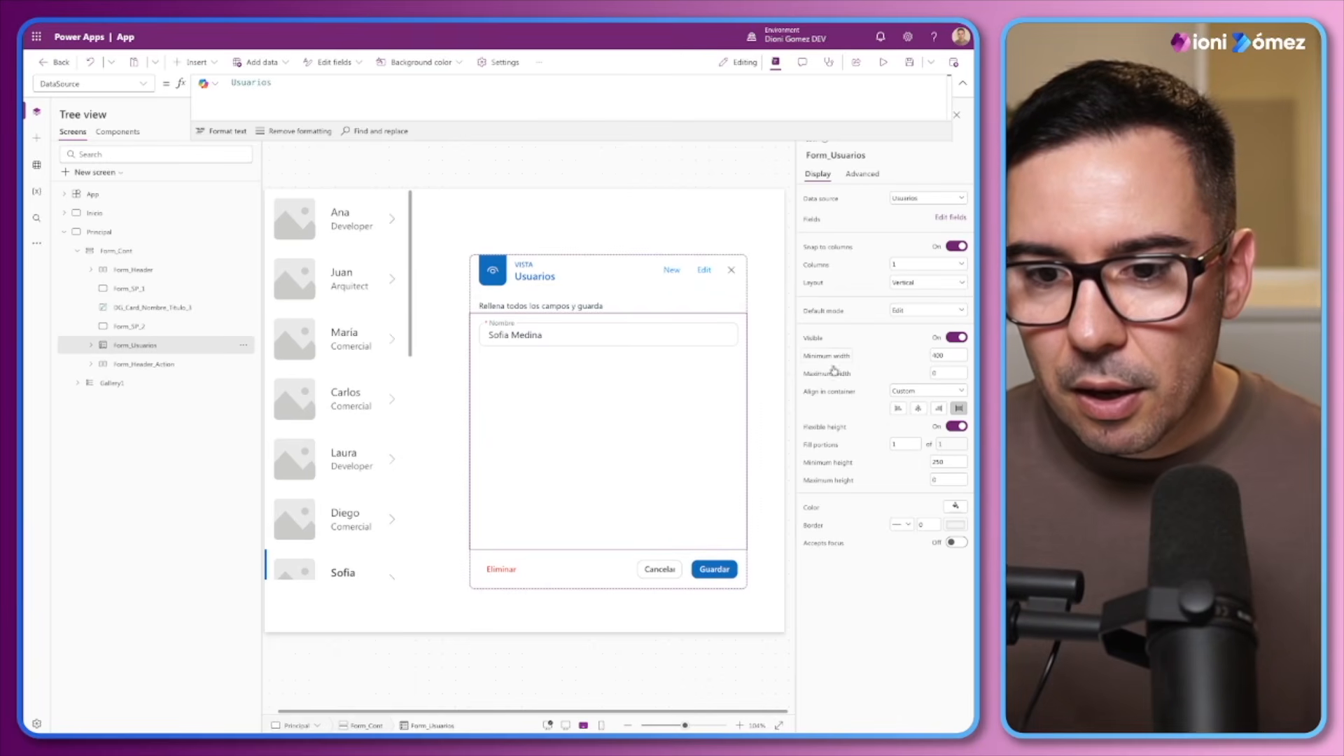
left_click(936, 462)
type("20")
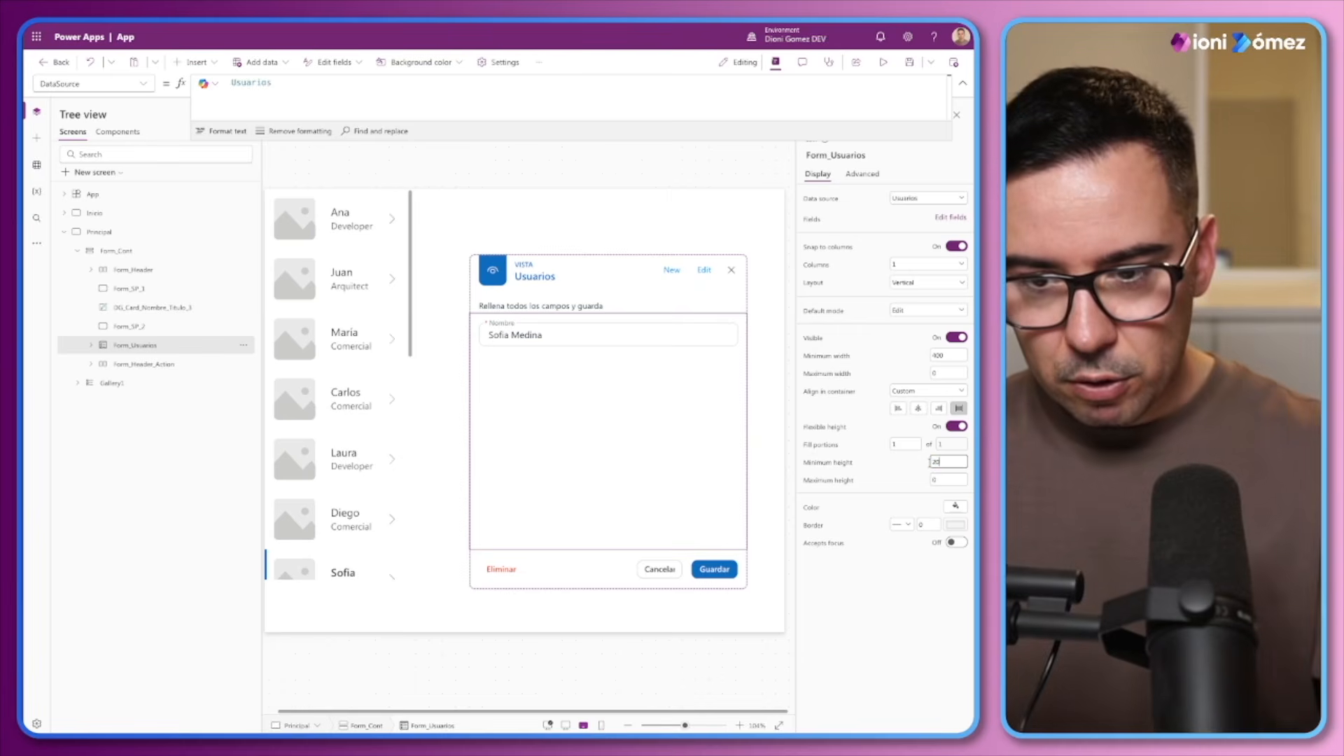
left_click(833, 357)
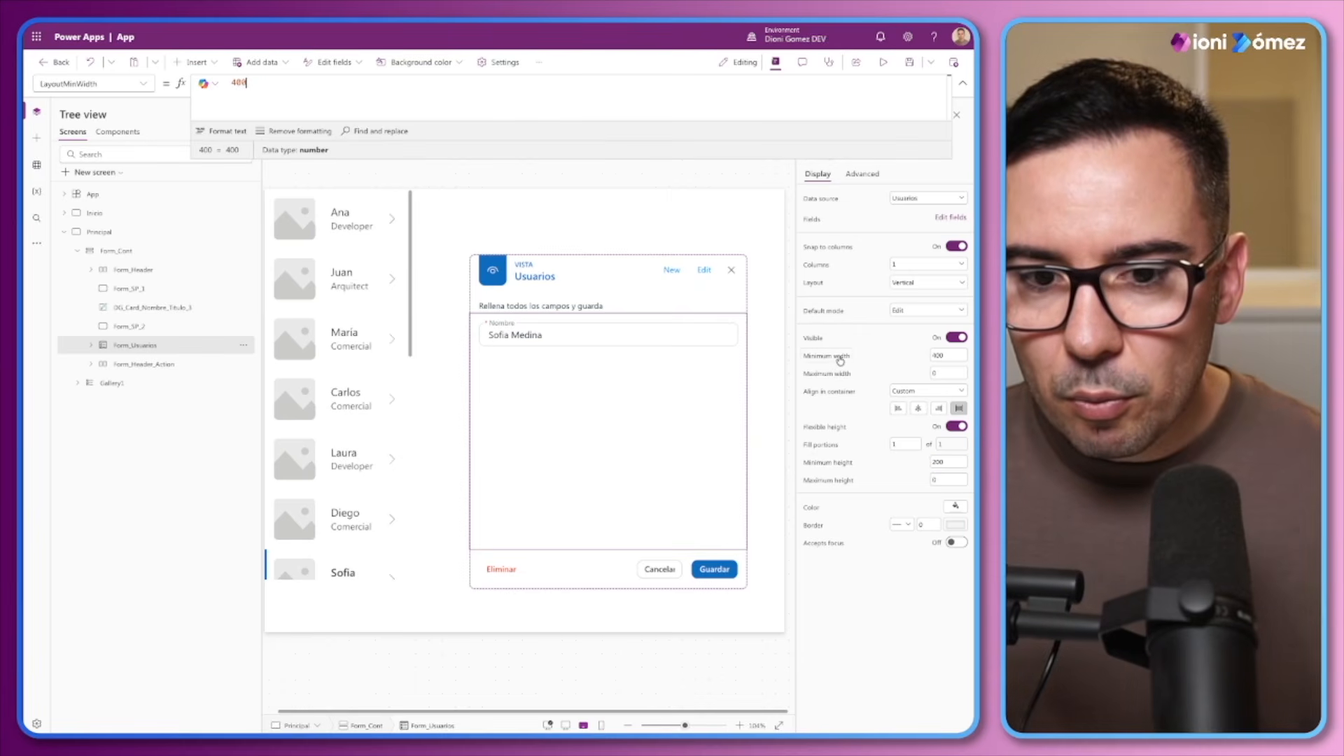
left_click(952, 357)
type("1")
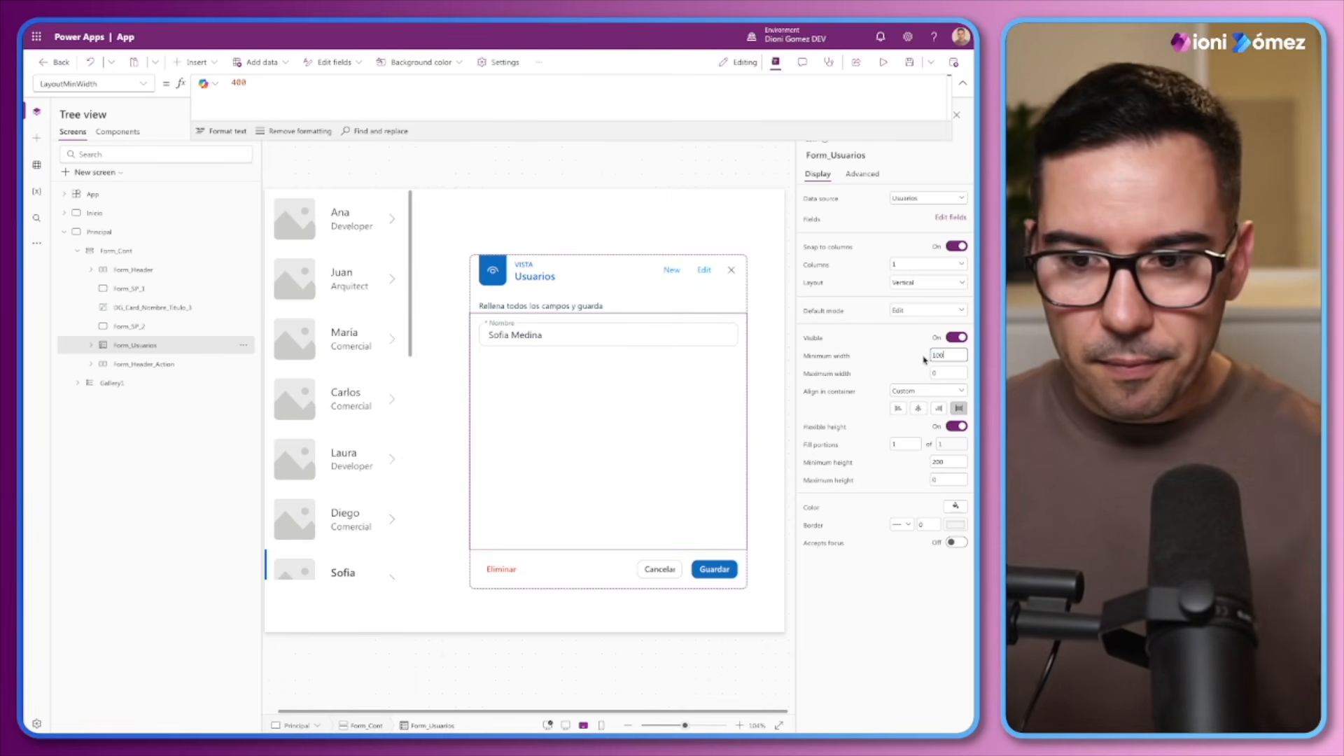
Resize Form_Cont horizontally, narrowing it to a width of about 343 and widening it partway back
left_click(119, 252)
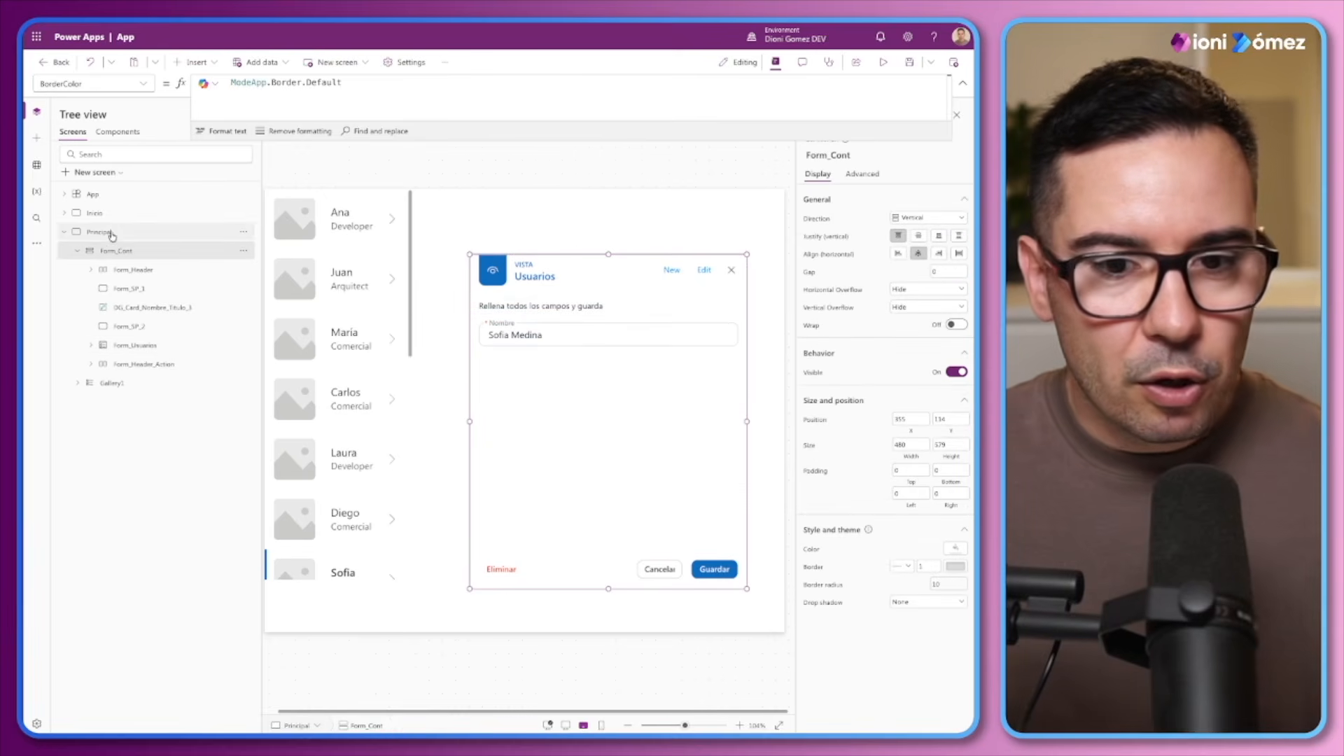
left_click_drag(747, 422, 679, 420)
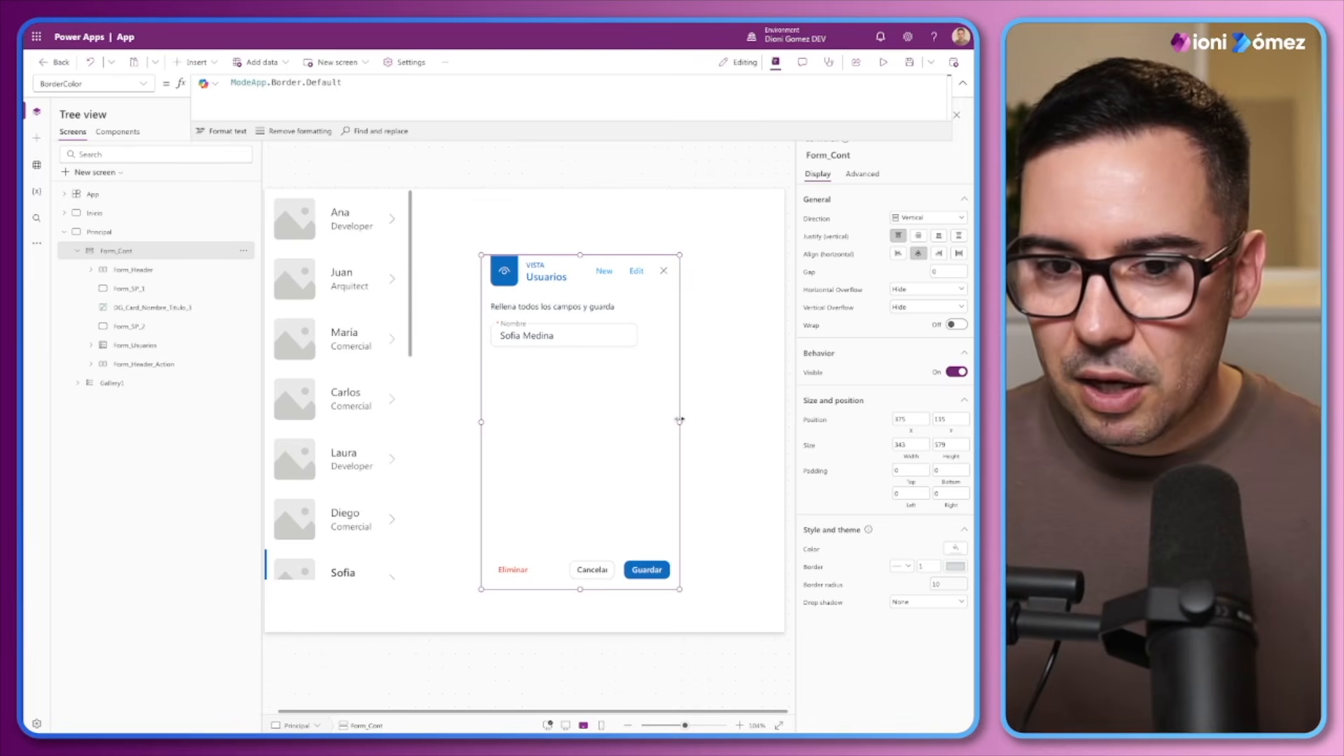
left_click_drag(680, 420, 729, 419)
left_click(749, 420)
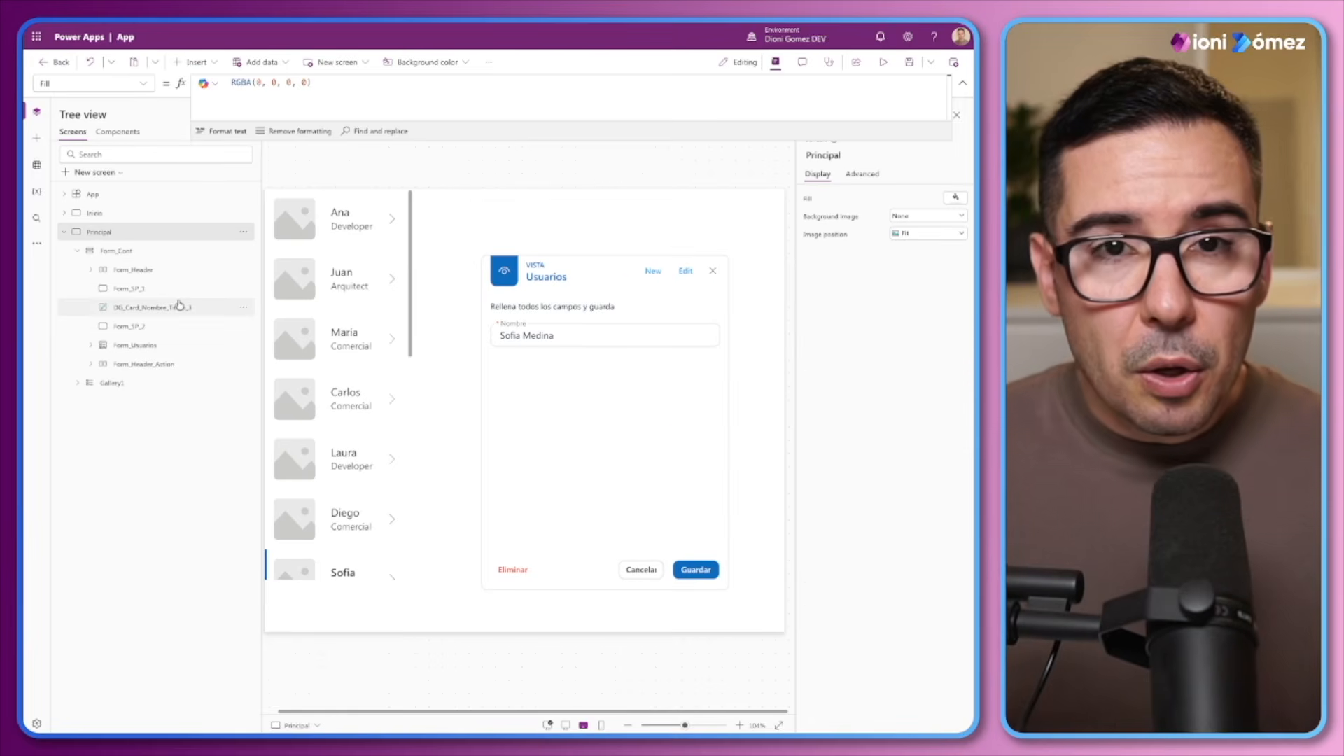